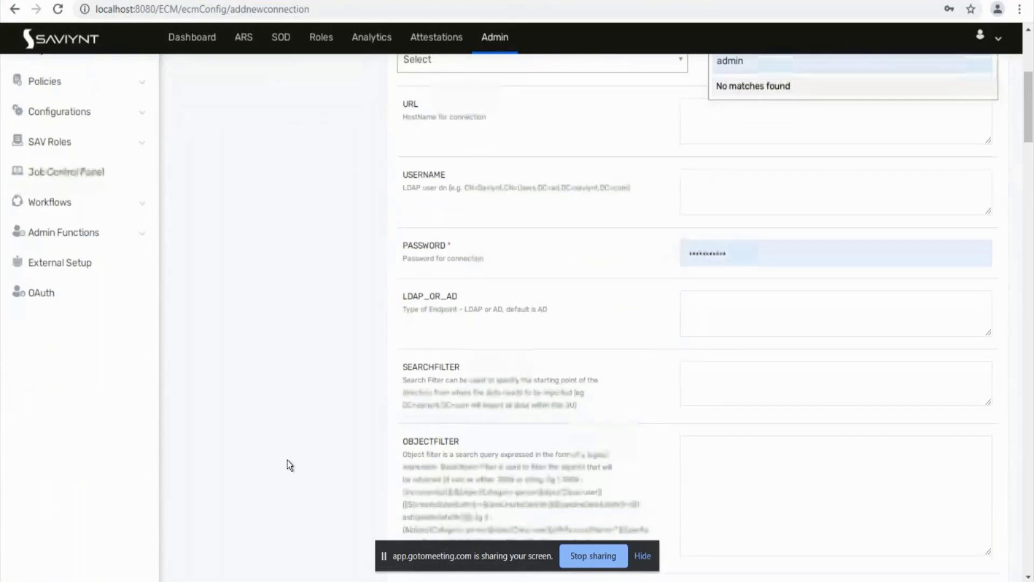
Step: Highlight the connection parameter descriptions from SEARCHFILTER through PASSWORD
scroll(289, 464, "down", 2)
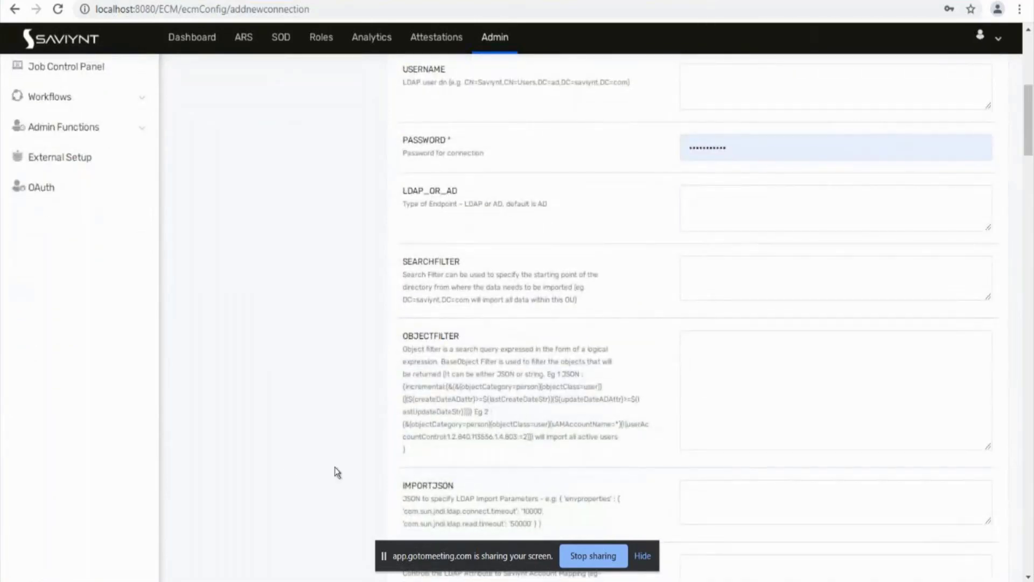
scroll(334, 471, "down", 6)
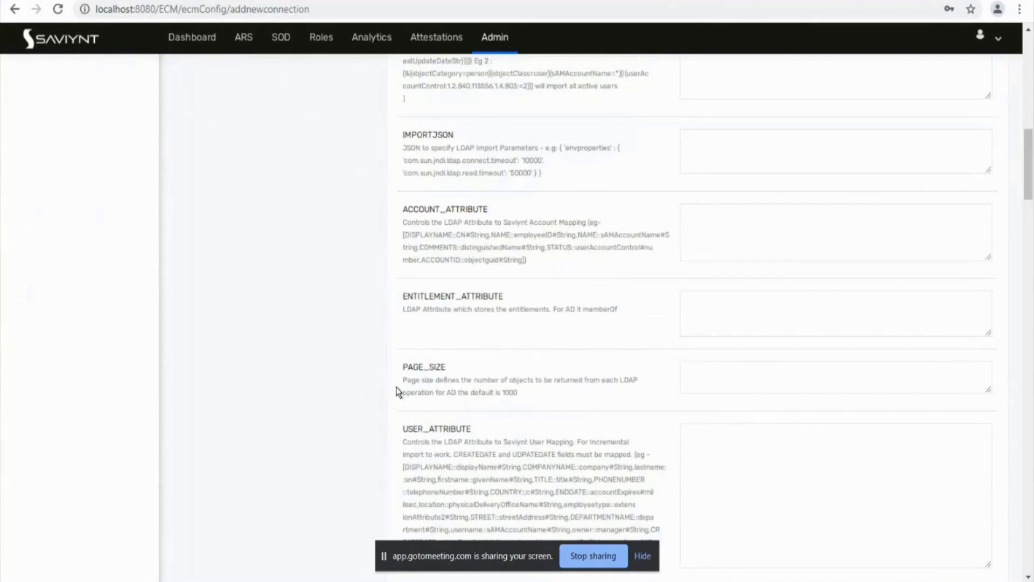
scroll(396, 387, "up", 3)
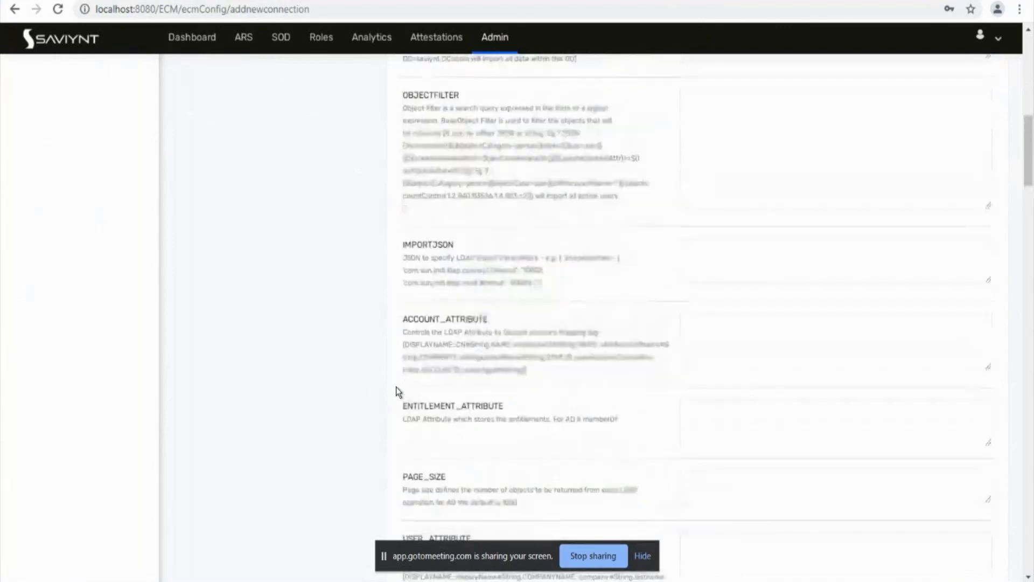
scroll(396, 387, "up", 4)
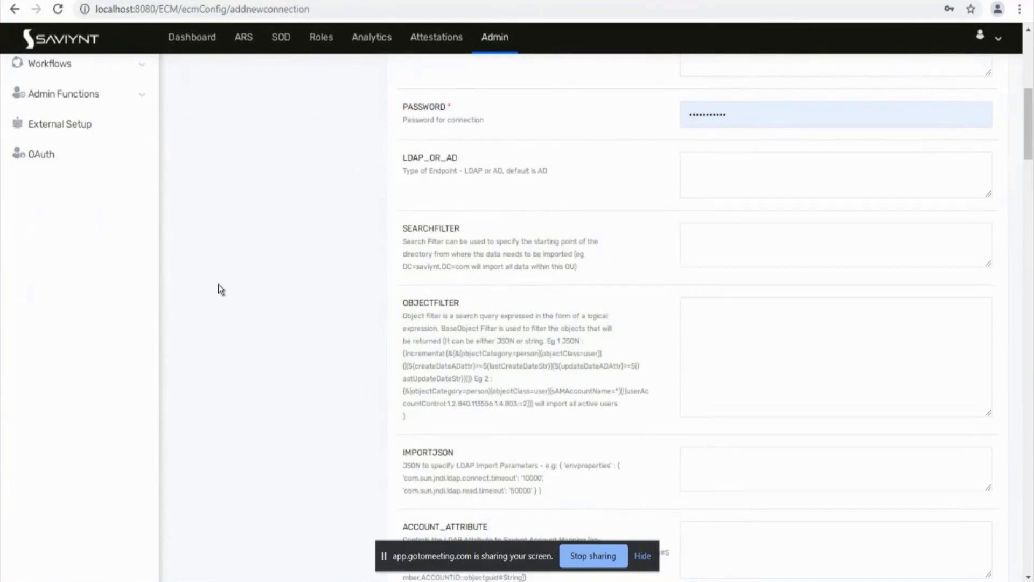
left_click_drag(600, 276, 385, 235)
left_click(427, 242)
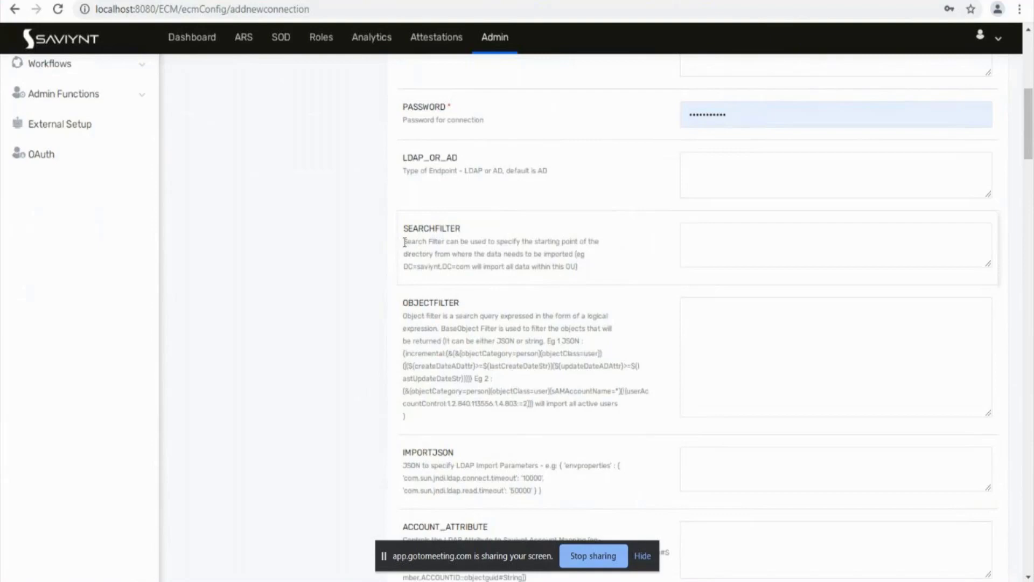
left_click_drag(405, 241, 587, 268)
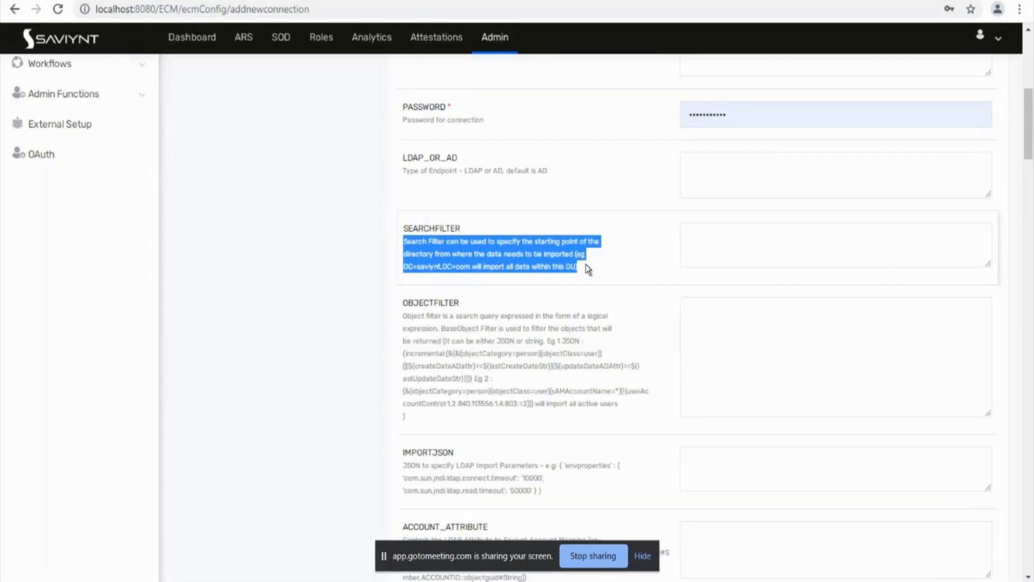
left_click(406, 331)
Step: Highlight the descriptions from OBJECTFILTER down through USER_ATTRIBUTE and IMPORTJSON
left_click_drag(406, 330, 444, 340)
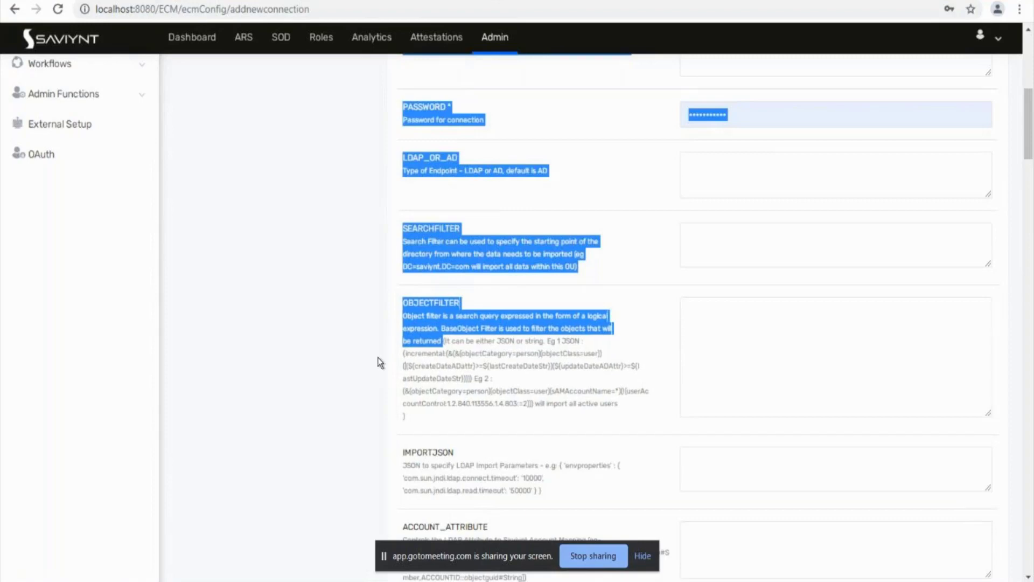
scroll(377, 357, "down", 1)
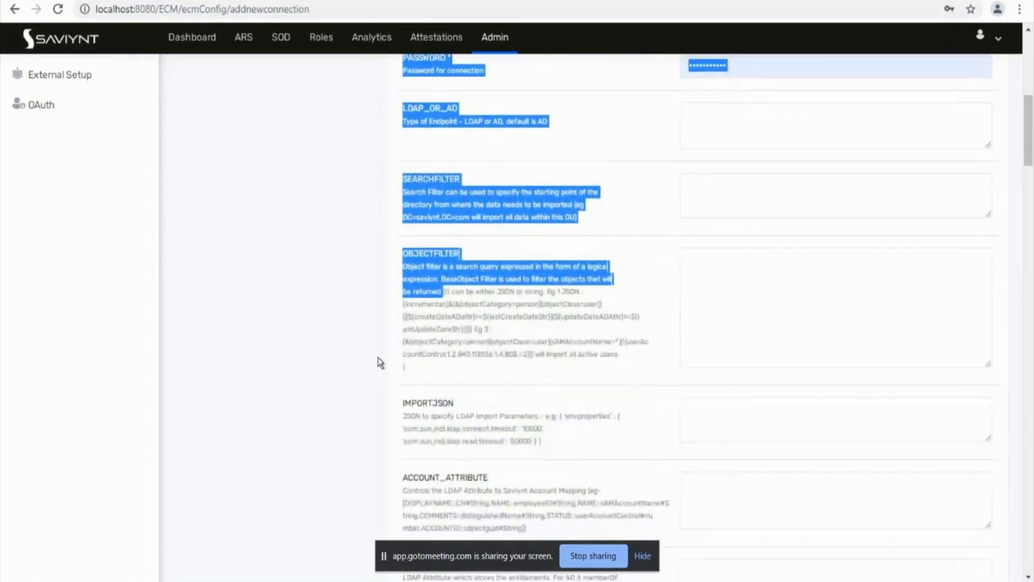
scroll(377, 357, "down", 5)
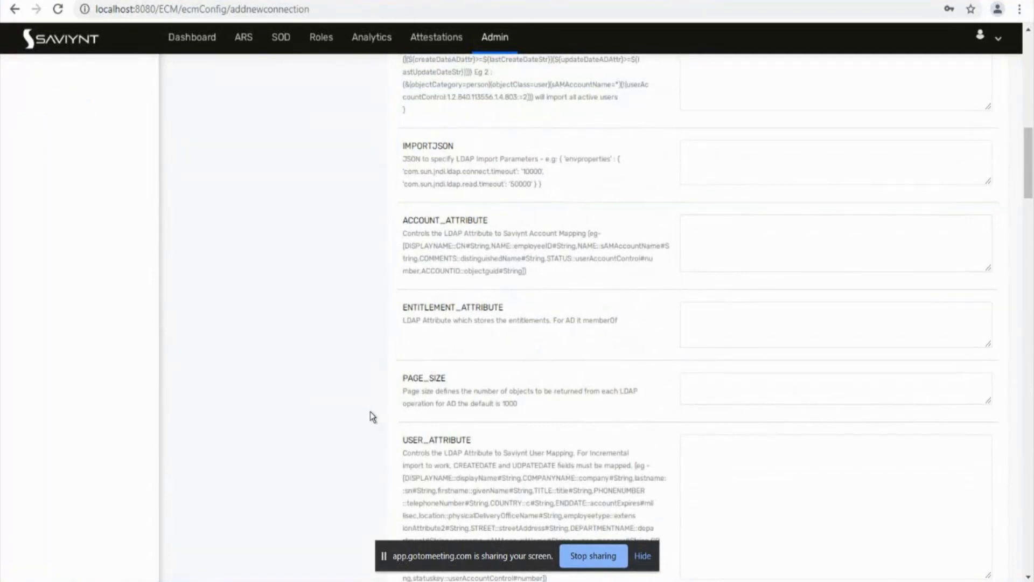
scroll(370, 412, "down", 2)
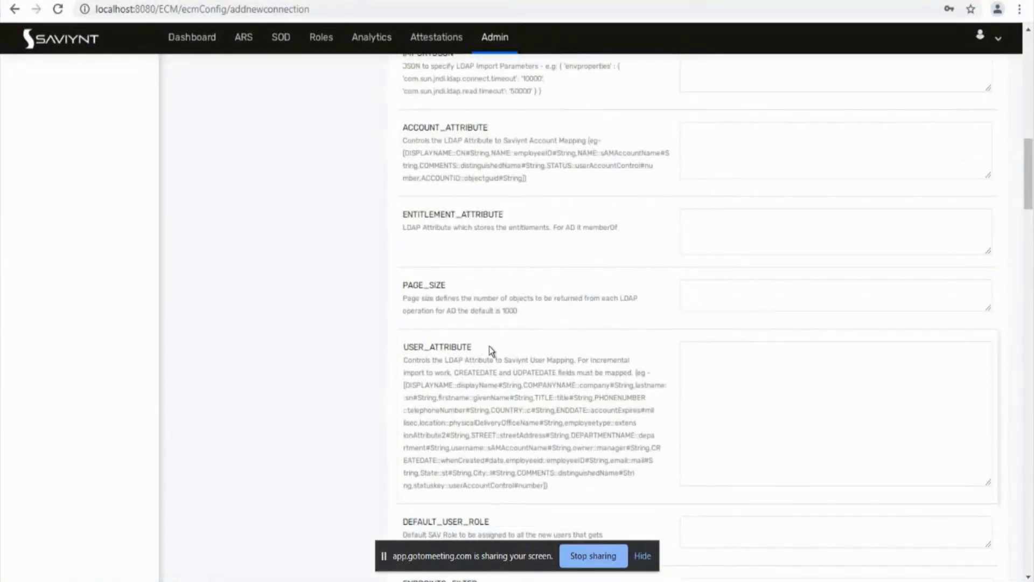
left_click_drag(406, 349, 396, 351)
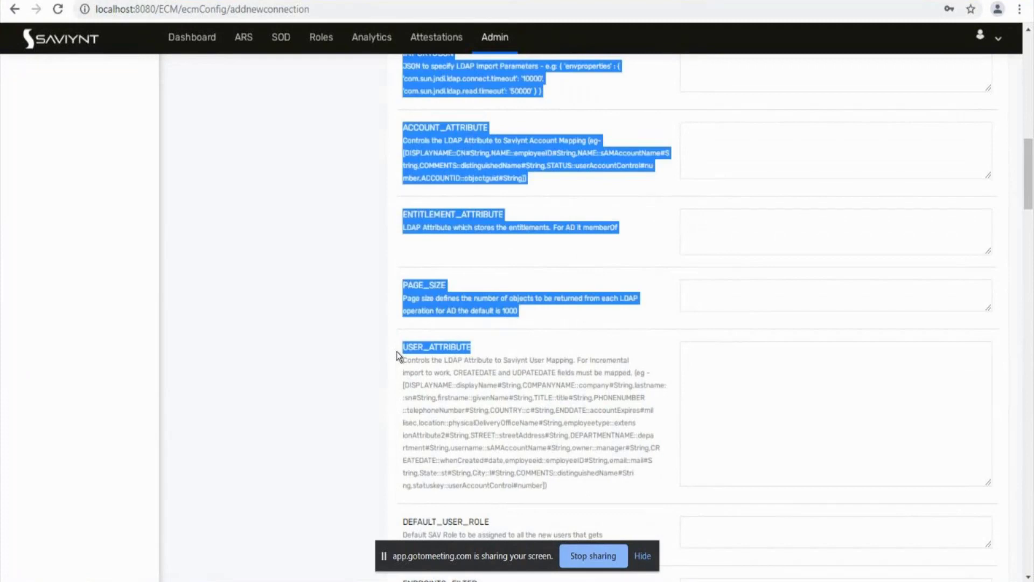
left_click(323, 444)
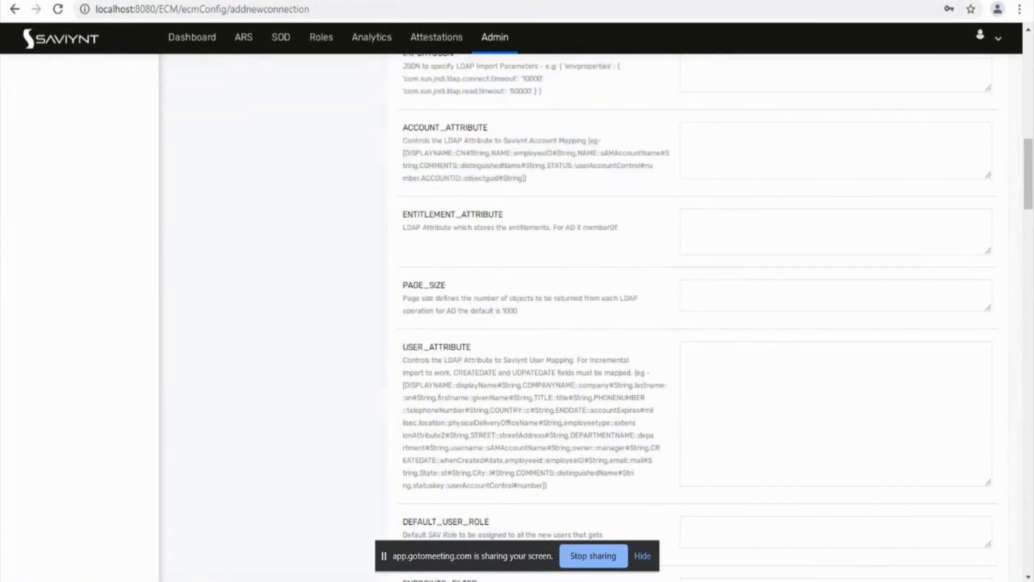
Step: Return to the Saviynt Admin area and sign in again
left_click(215, 557)
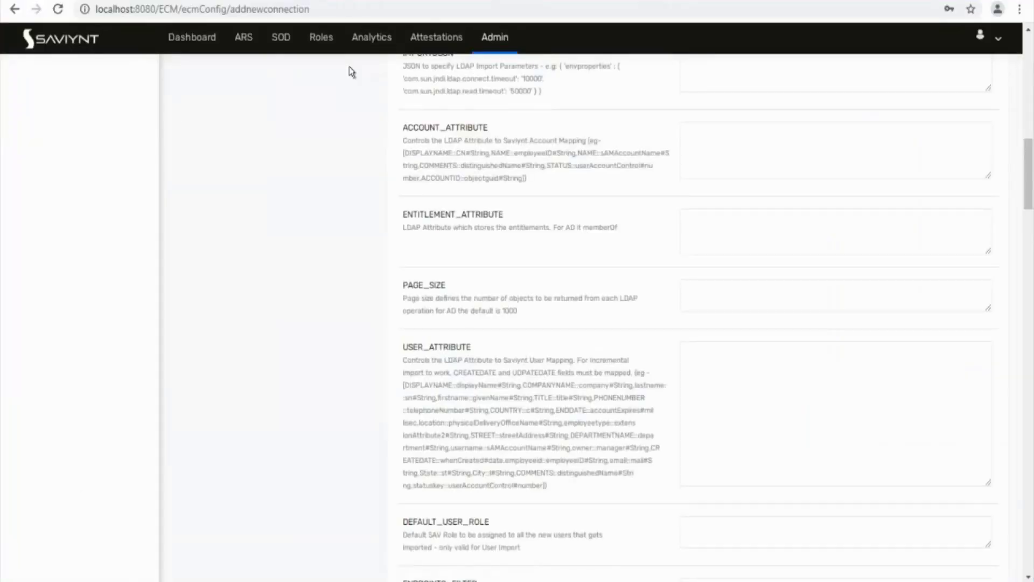
left_click(504, 48)
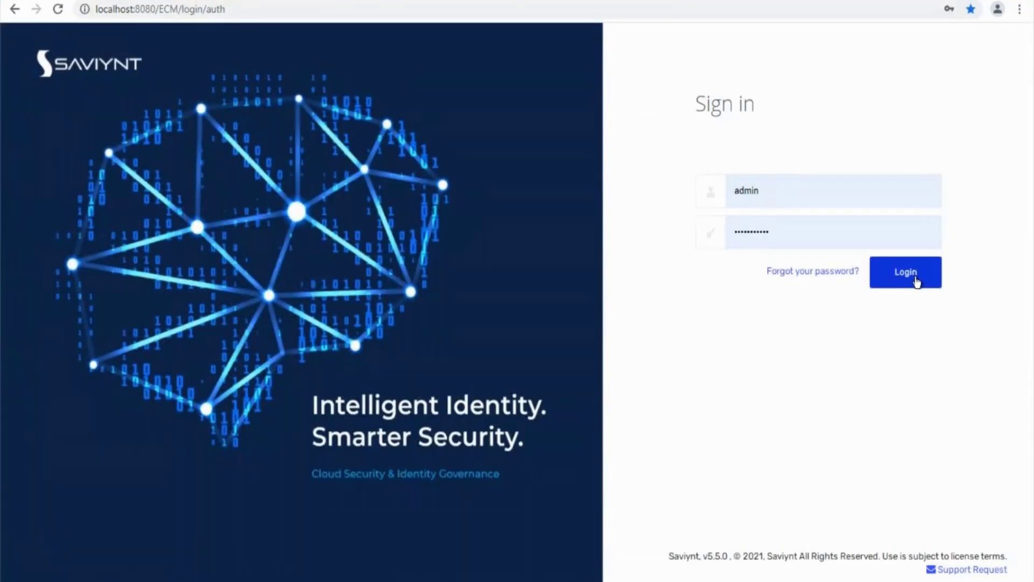
left_click(916, 276)
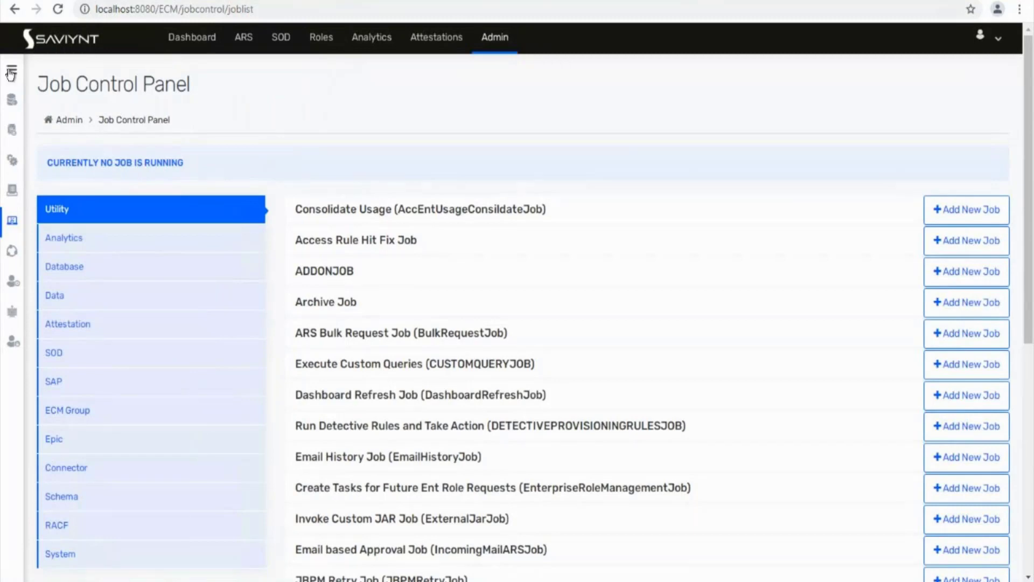
Step: Browse Identity Repository Users and Connections, then open the first user's details
left_click(8, 70)
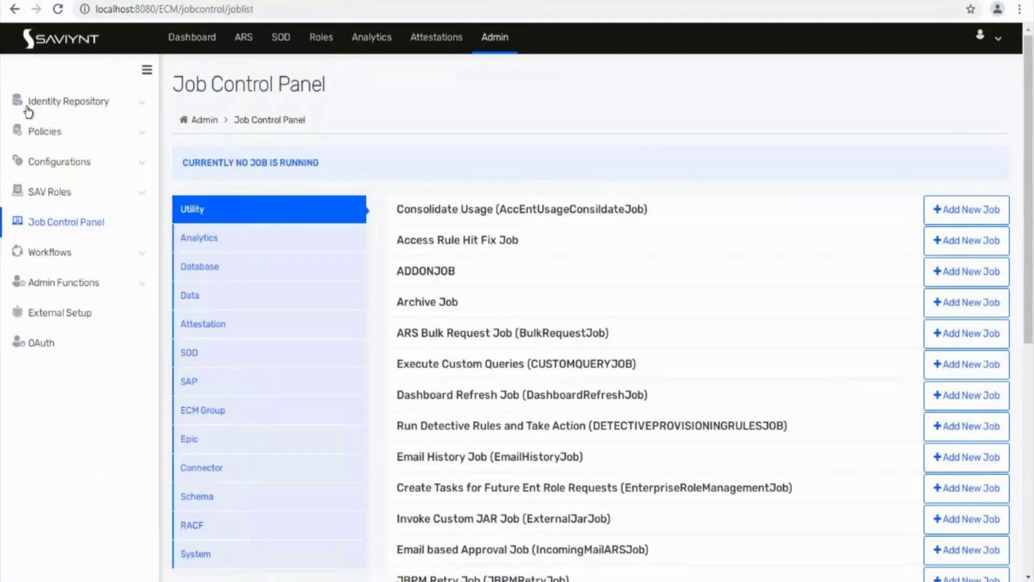
left_click(79, 104)
left_click(78, 149)
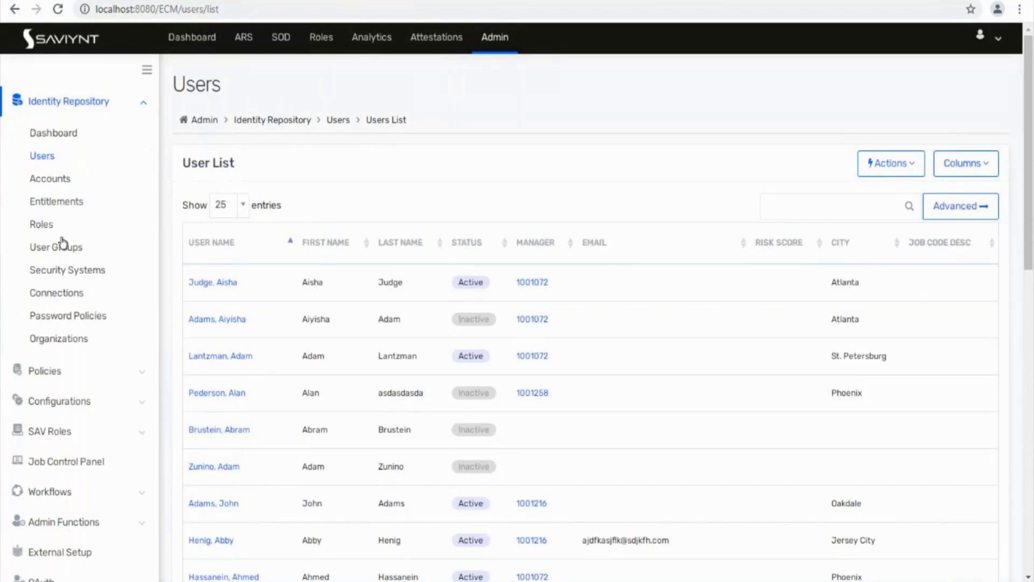
left_click(61, 295)
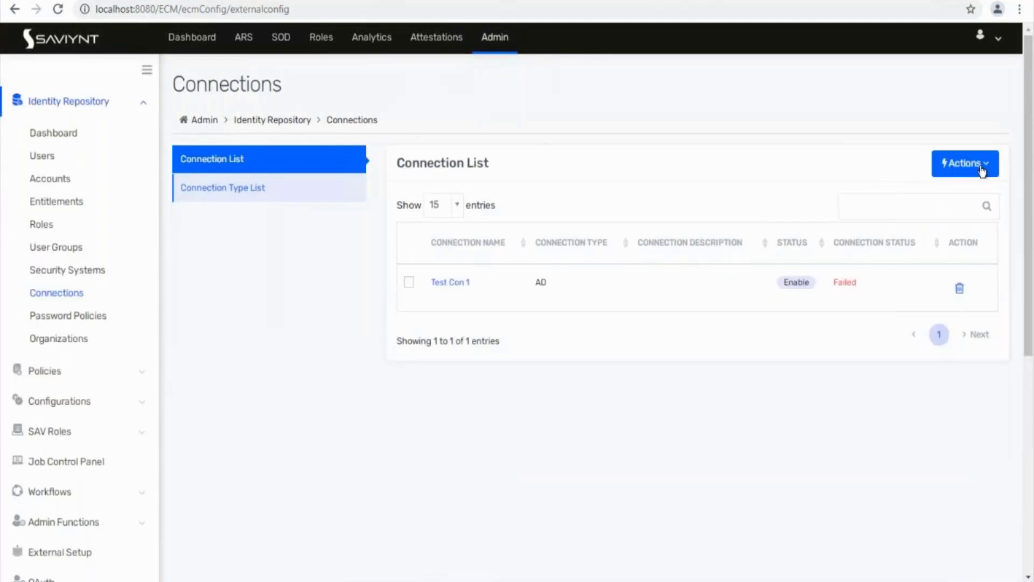
left_click(982, 172)
left_click(929, 195)
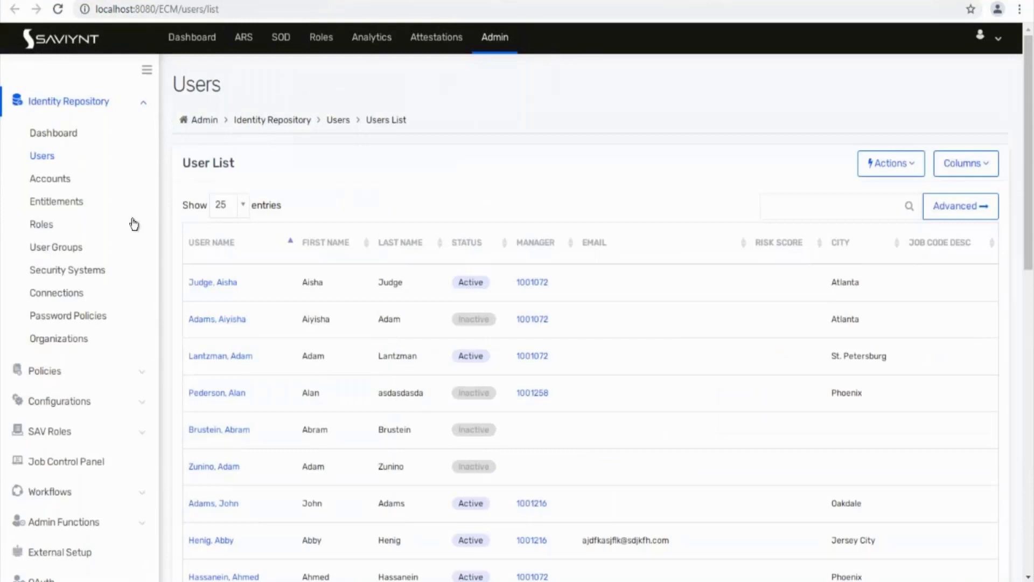
left_click(223, 283)
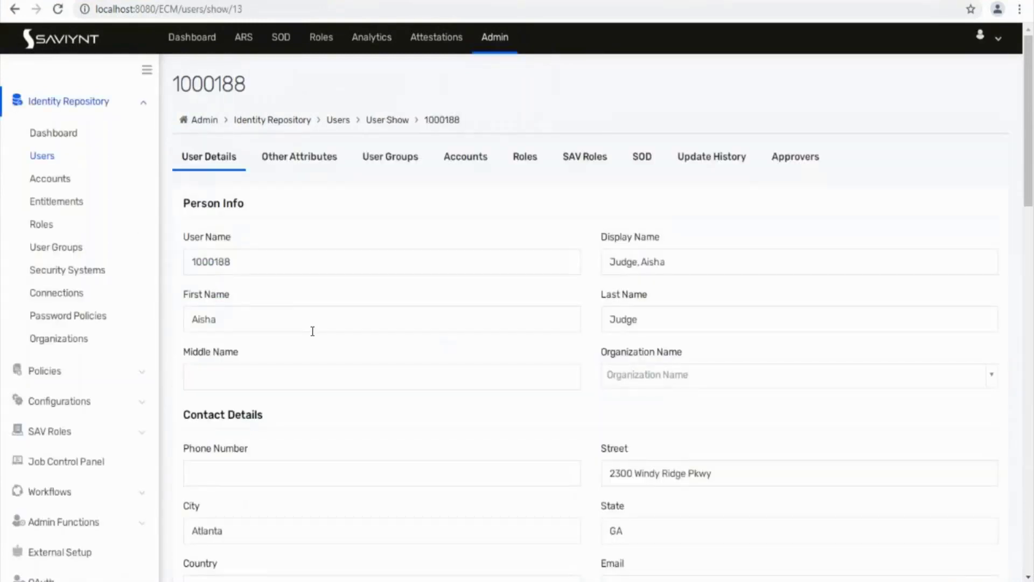
scroll(311, 331, "down", 1)
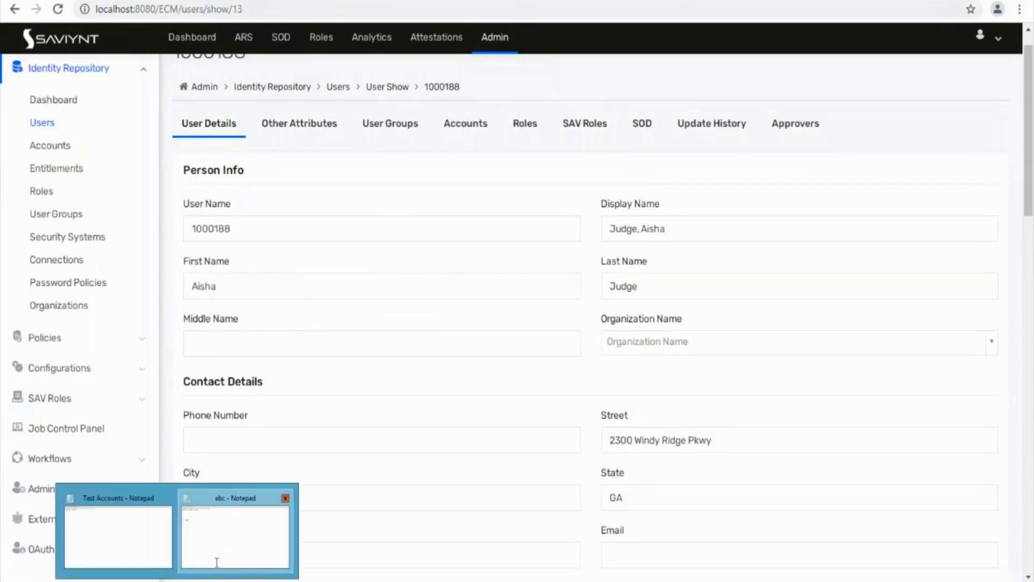
Step: Review the c - country and mail - email mappings in the Notepad notes
left_click(215, 559)
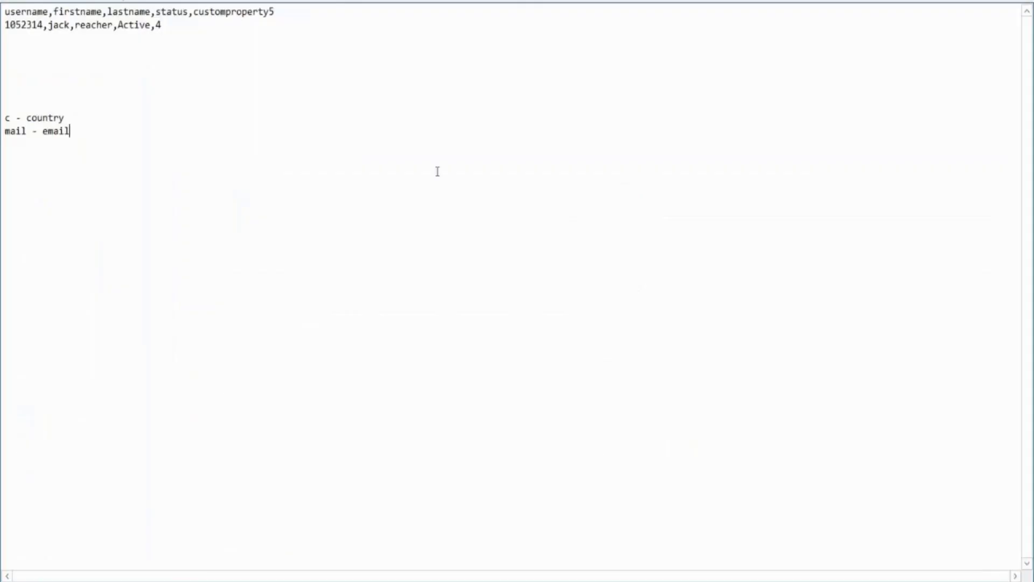
double_click(43, 117)
double_click(9, 120)
left_click(54, 131)
double_click(55, 132)
double_click(9, 131)
Step: Add 'customproperty1 - emp code' below the email mapping and return to Saviynt
left_click(84, 128)
key("Return")
type("customproperty - type")
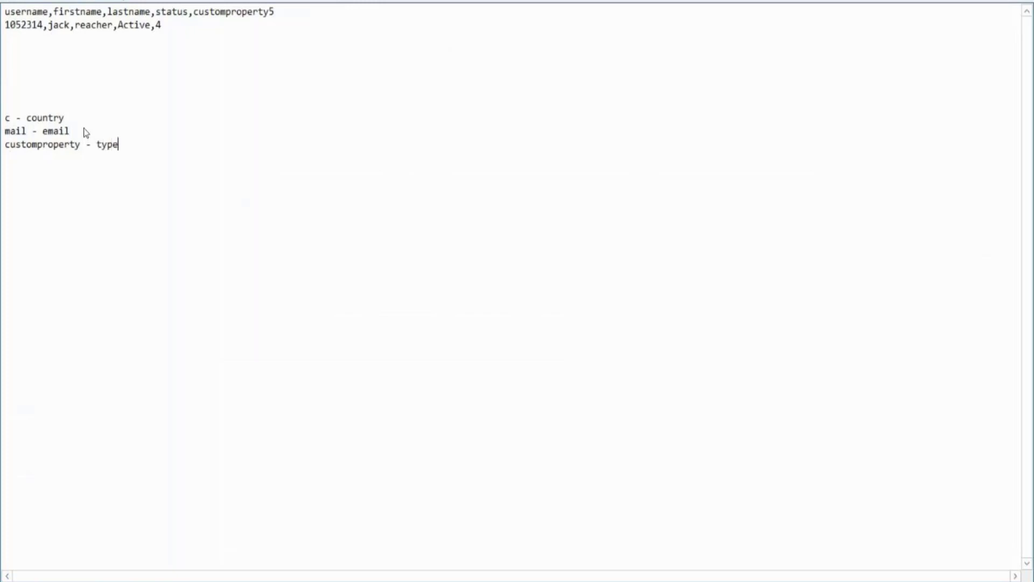
type(" of a")
key("BackSpace")
key("BackSpace")
key("BackSpace")
key("BackSpace")
key("BackSpace")
key("BackSpace")
key("BackSpace")
key("BackSpace")
key("BackSpace")
type("emp code")
left_click(79, 144)
type("1")
key("alt+Tab")
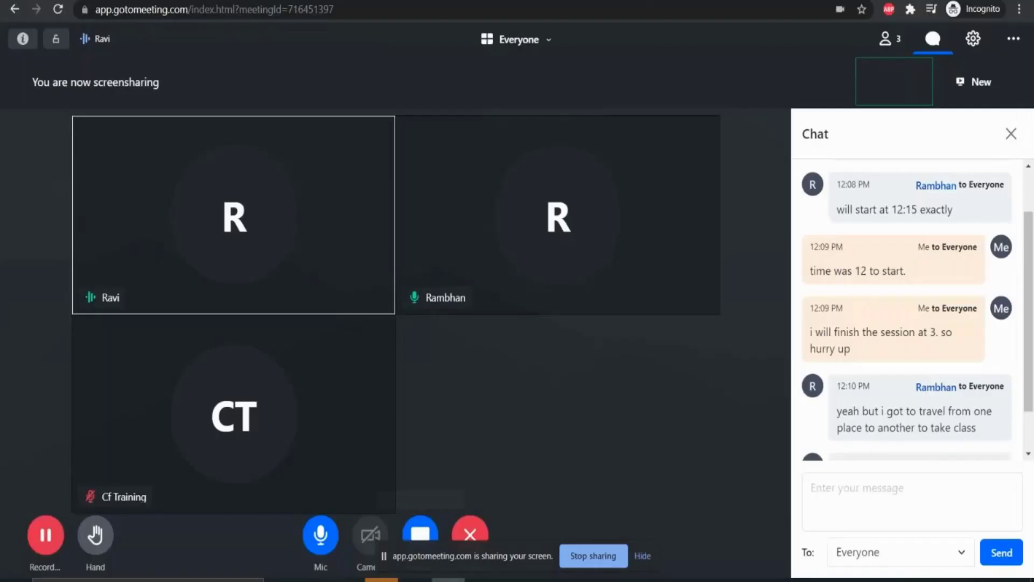
key("alt+Tab")
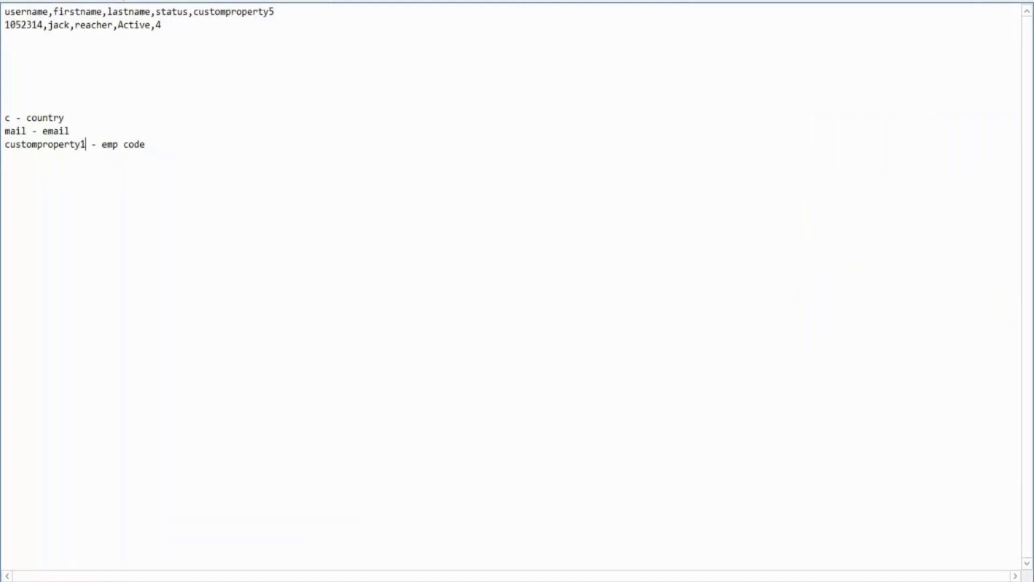
key("alt+Tab")
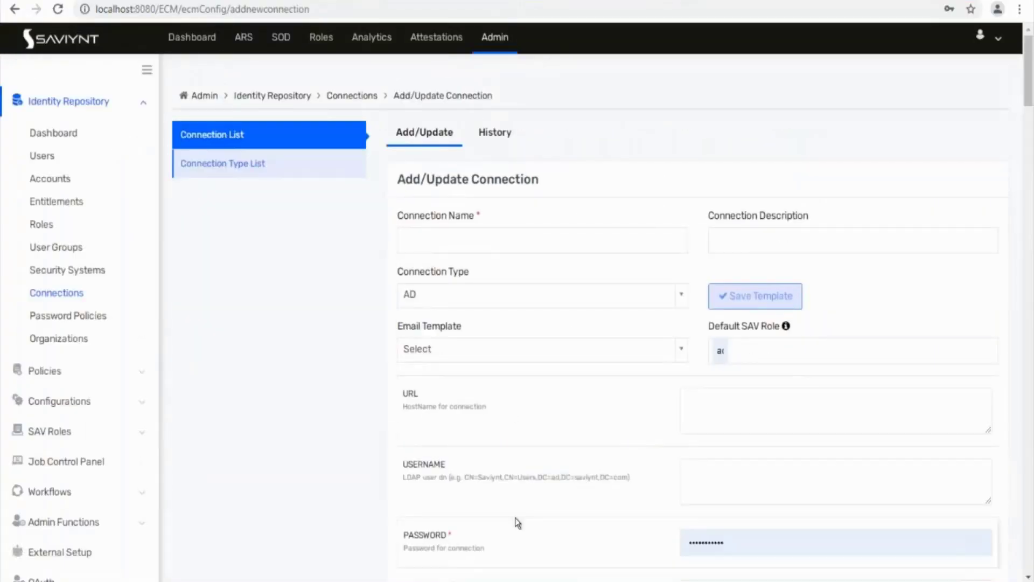
Step: Replace admin with ROLE_USER as the Default SAV Role, then select the USER_ATTRIBUTE field
scroll(517, 523, "down", 5)
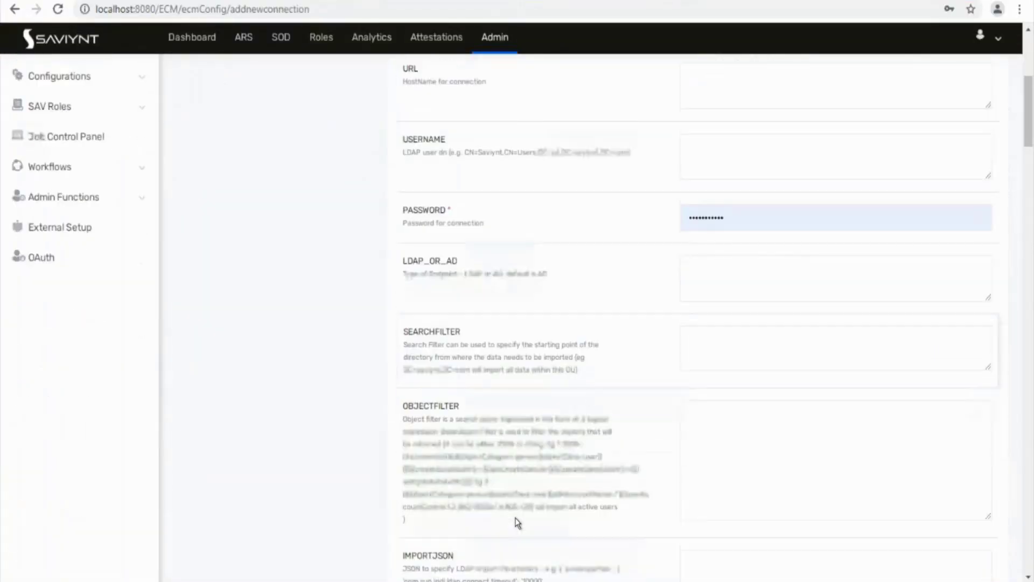
scroll(518, 522, "down", 10)
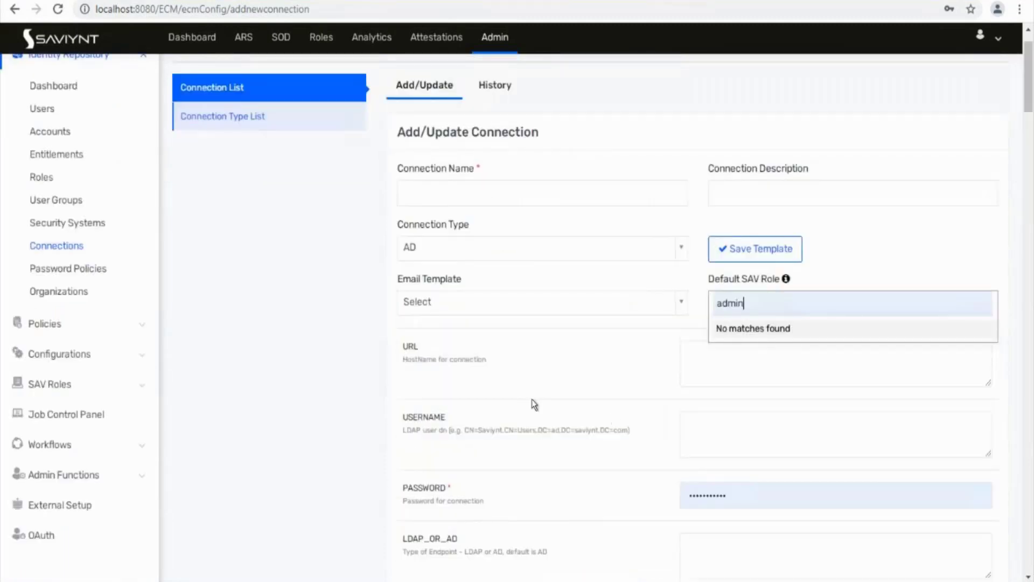
key("BackSpace")
key("BackSpace")
key("BackSpace")
key("BackSpace")
key("BackSpace")
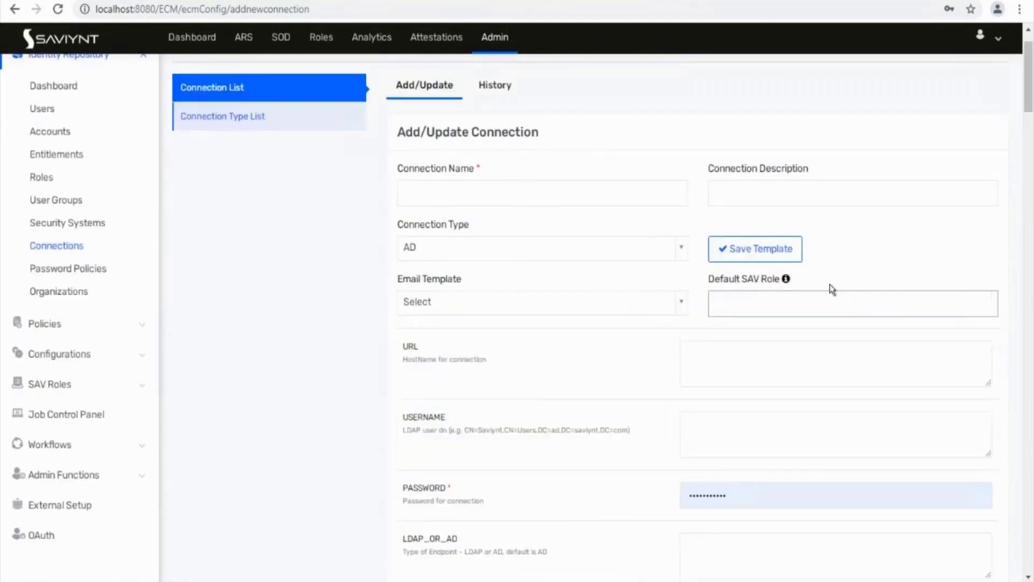
left_click(826, 298)
left_click(783, 333)
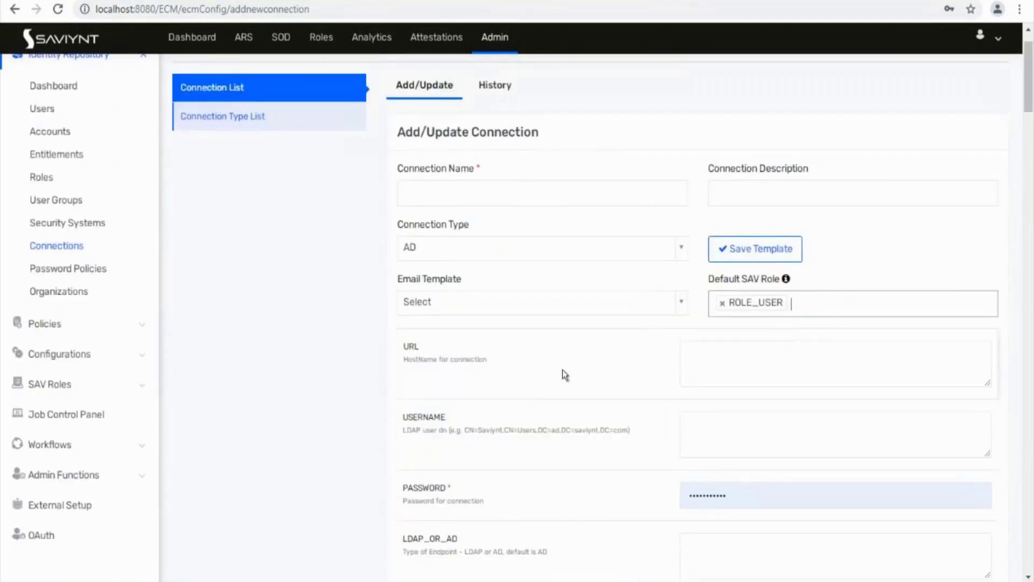
scroll(562, 372, "down", 20)
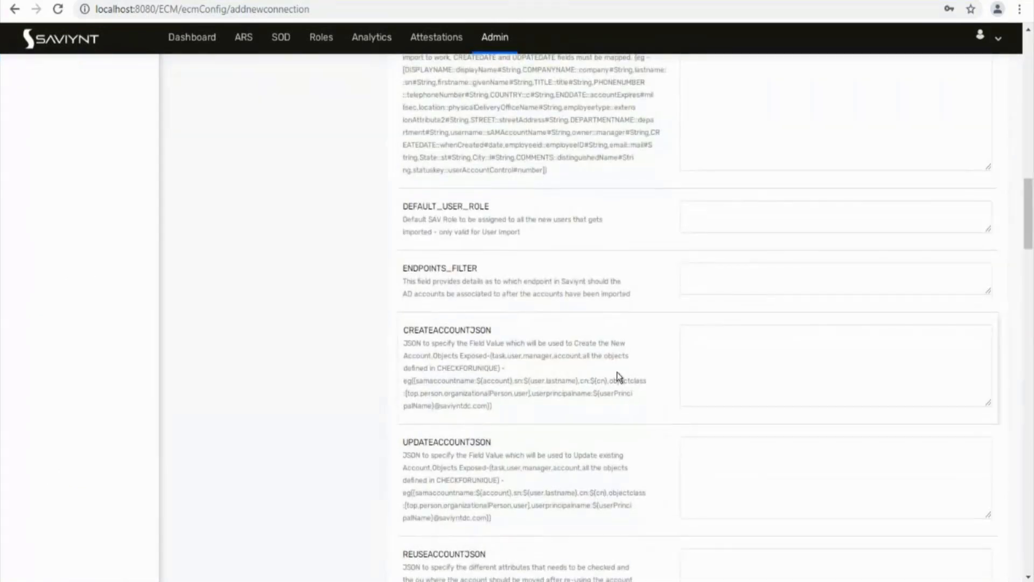
scroll(619, 369, "up", 6)
left_click(772, 399)
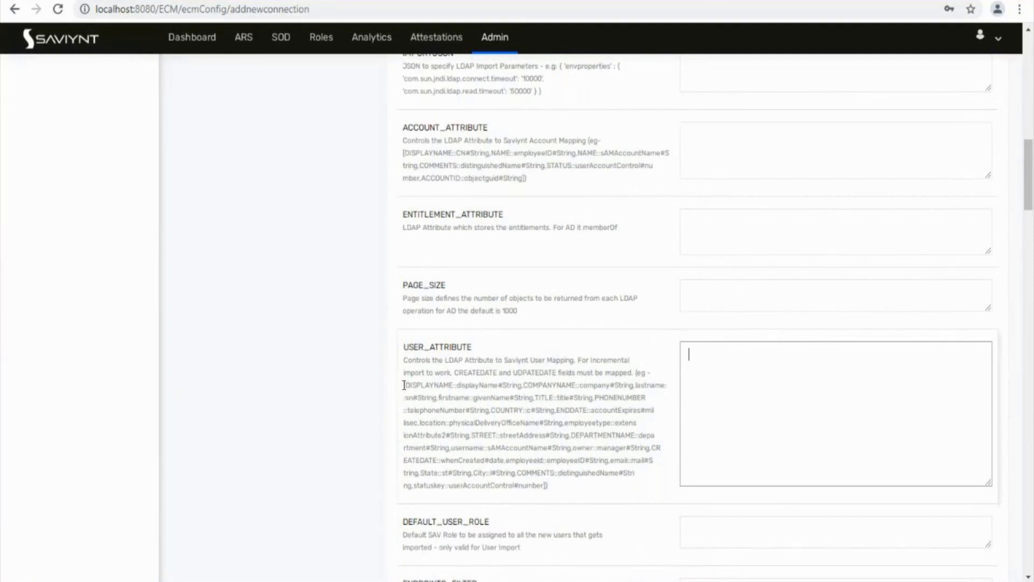
Step: Paste the sample DISPLAYNAME and COMPANYNAME mapping into USER_ATTRIBUTE, add ], and split it onto lines
left_click_drag(404, 384, 634, 395)
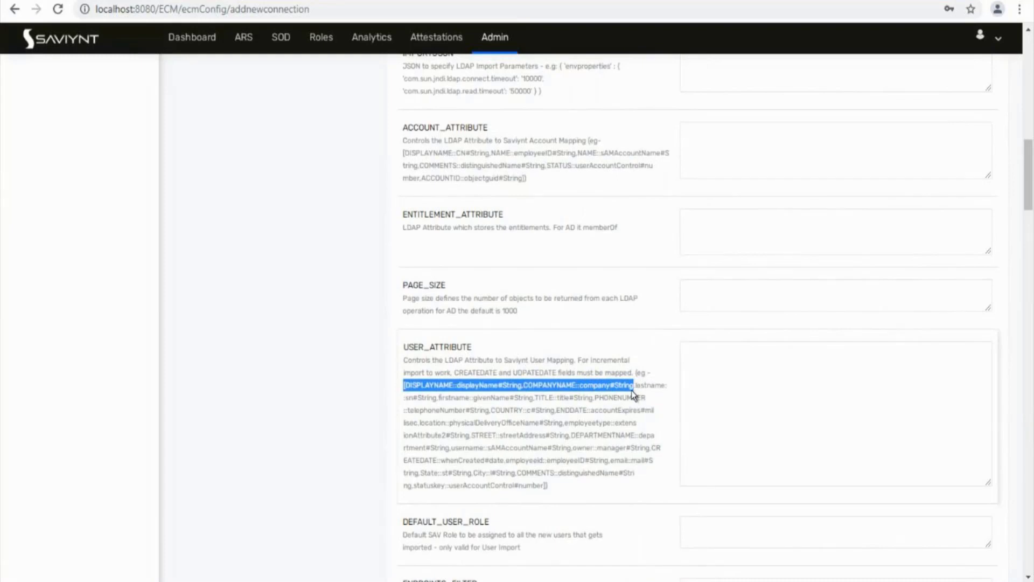
key("ctrl+c")
left_click(697, 379)
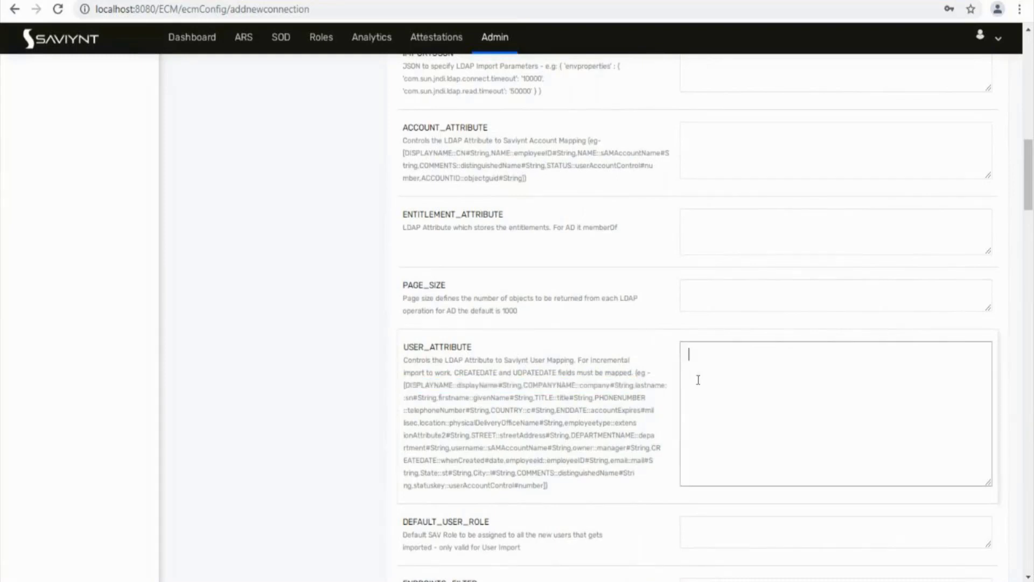
key("ctrl+v")
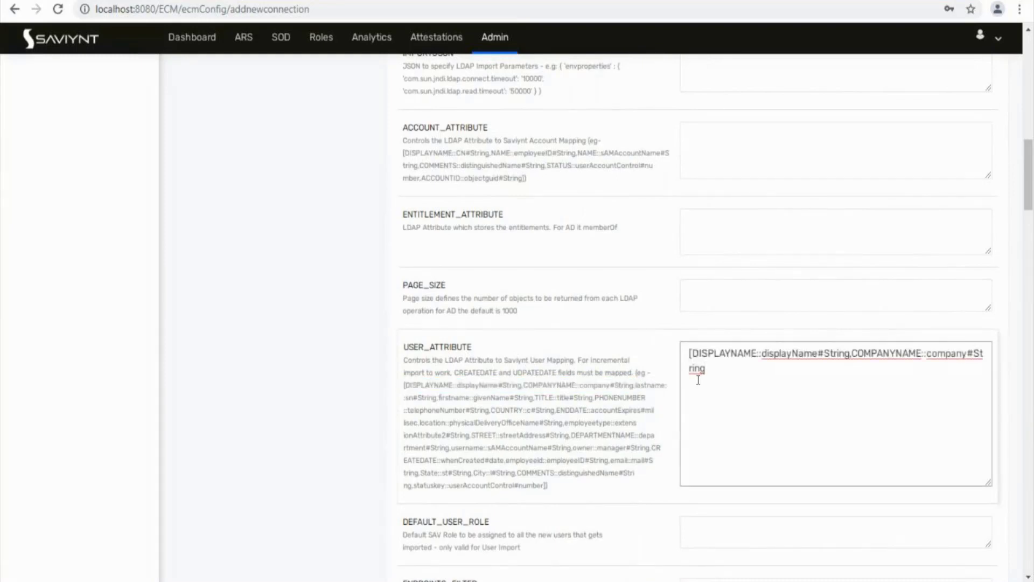
type("]")
left_click(853, 354)
key("Return")
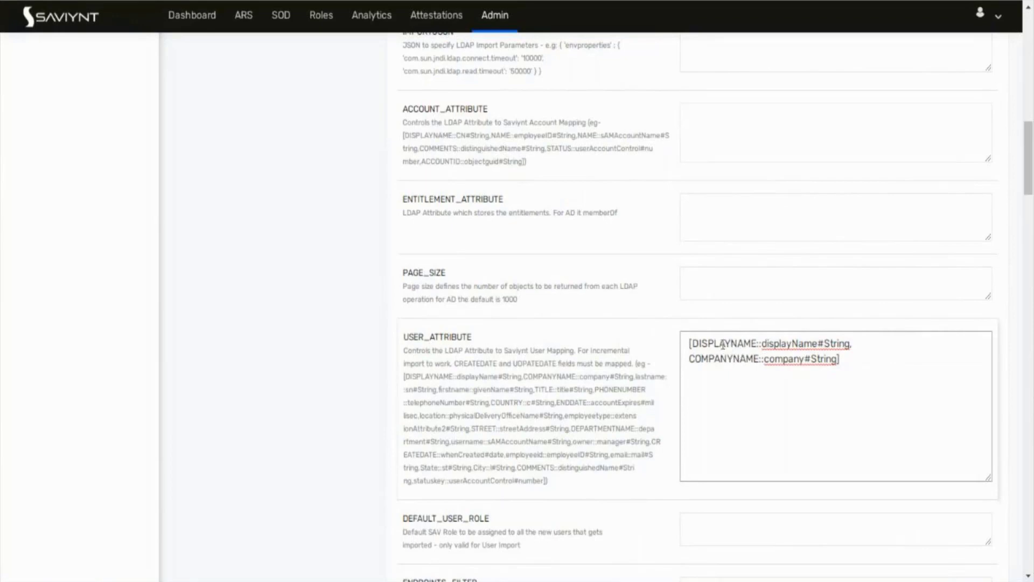
Step: Add email::mail#String on a new line after the existing mappings
double_click(843, 343)
double_click(723, 343)
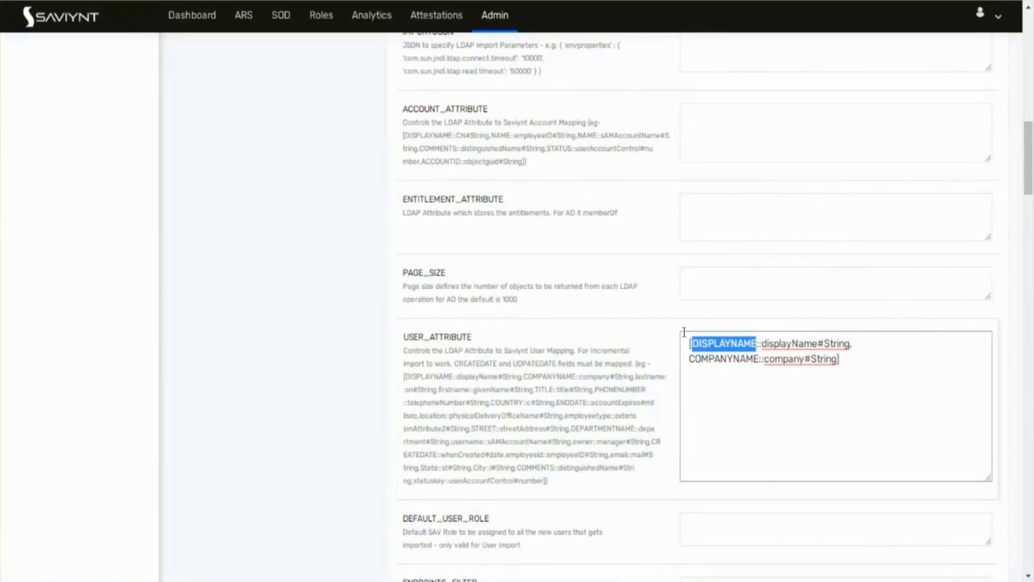
double_click(764, 343)
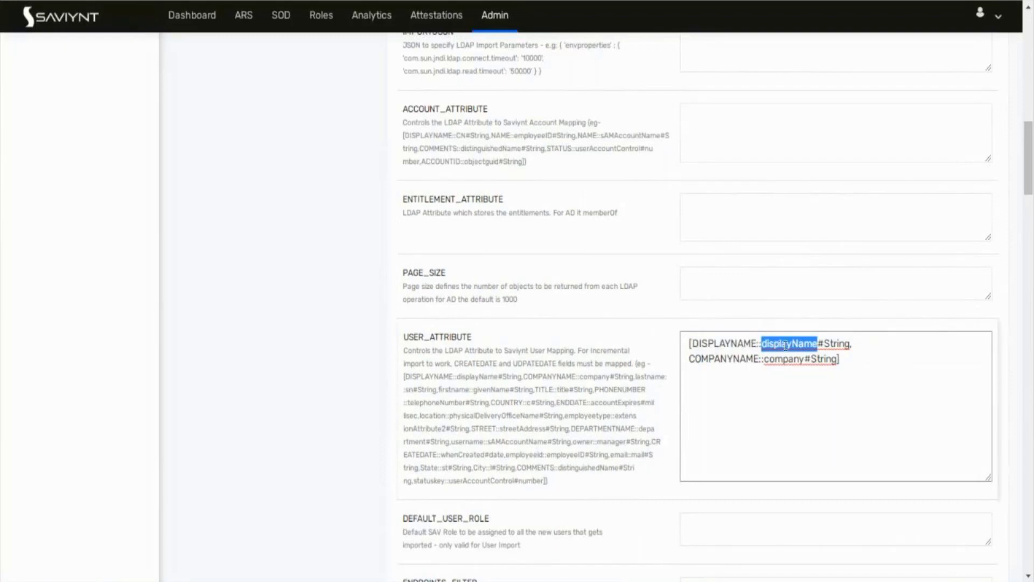
double_click(836, 344)
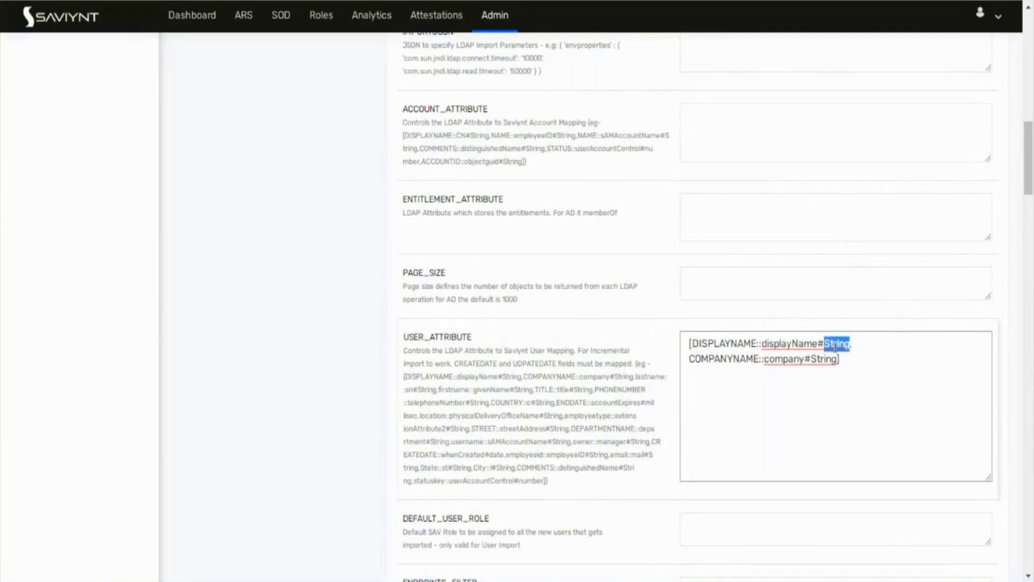
left_click(838, 358)
key("Return")
type("email")
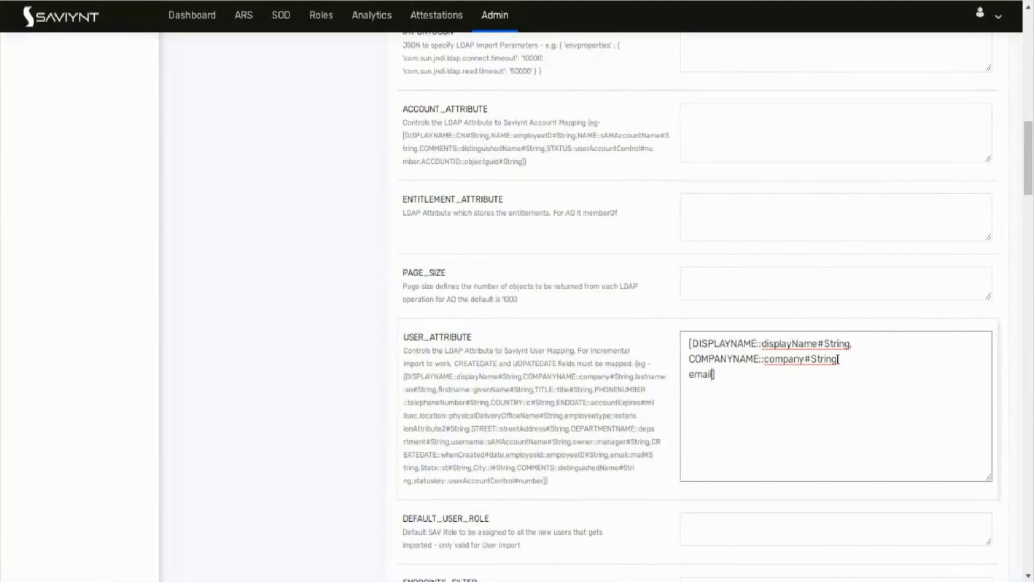
type("::mail#String")
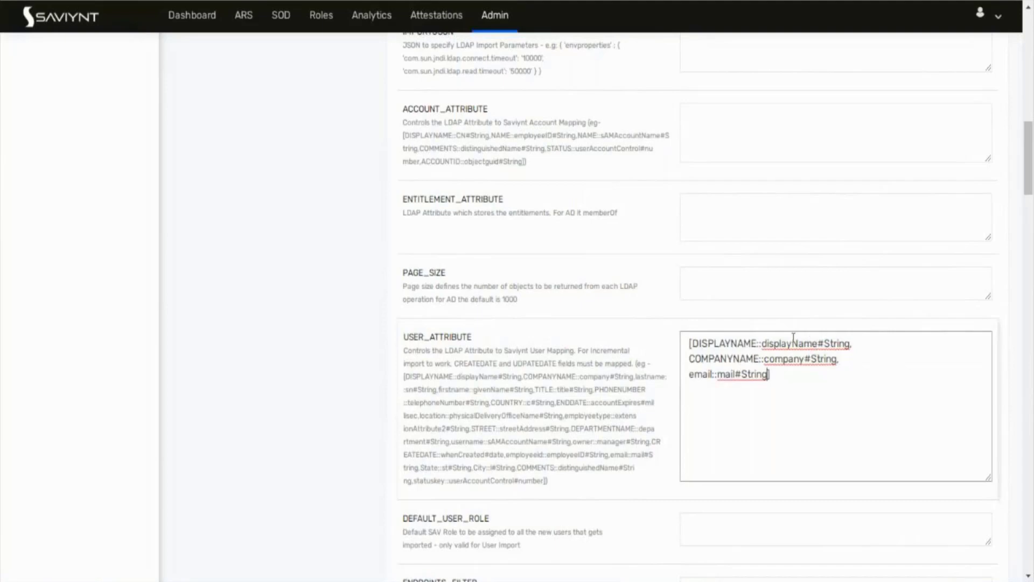
Step: Review the finished mapping, then highlight the DEFAULT_USER_ROLE description
double_click(794, 345)
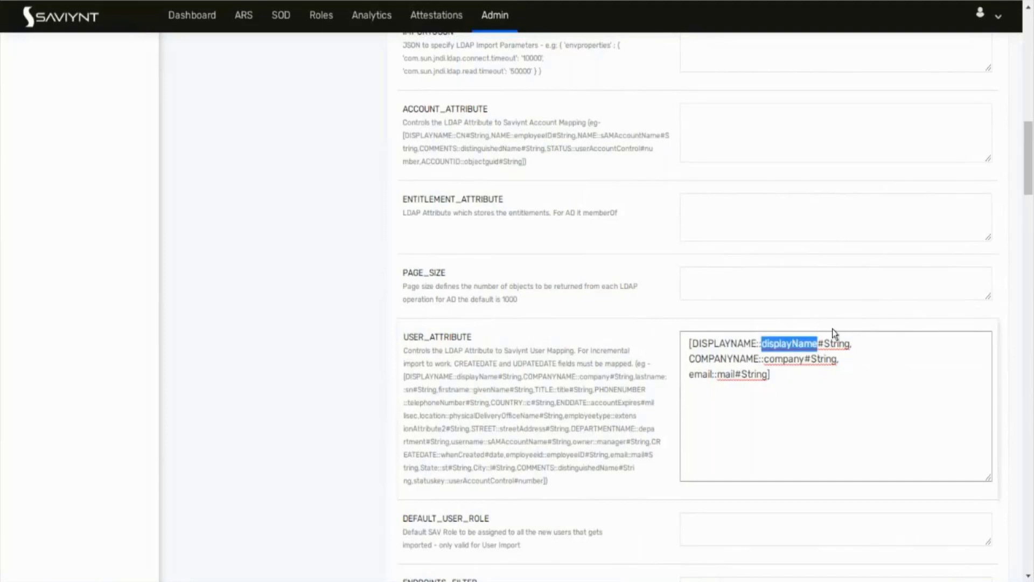
left_click_drag(824, 344, 850, 343)
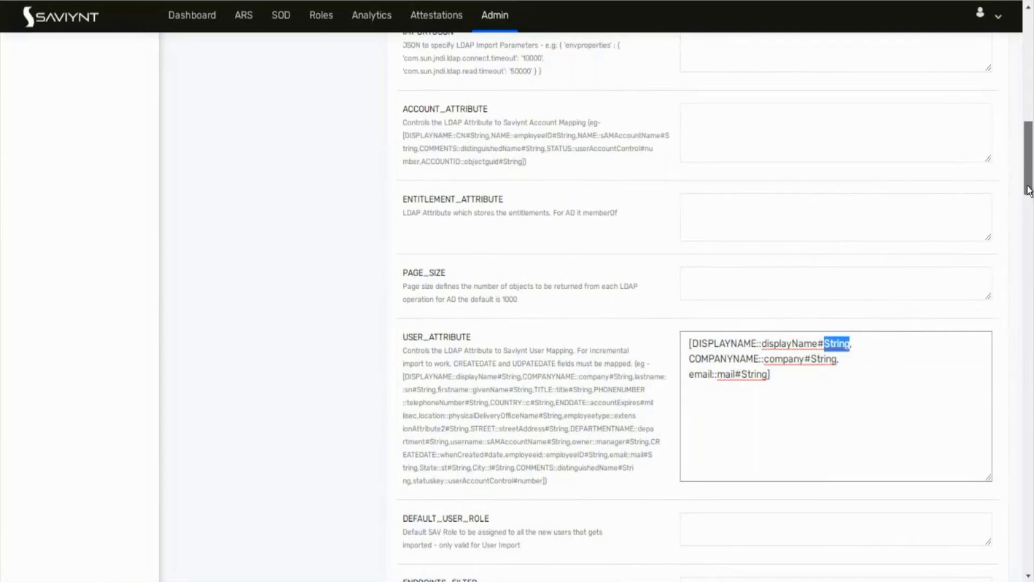
left_click_drag(1027, 183, 1028, 214)
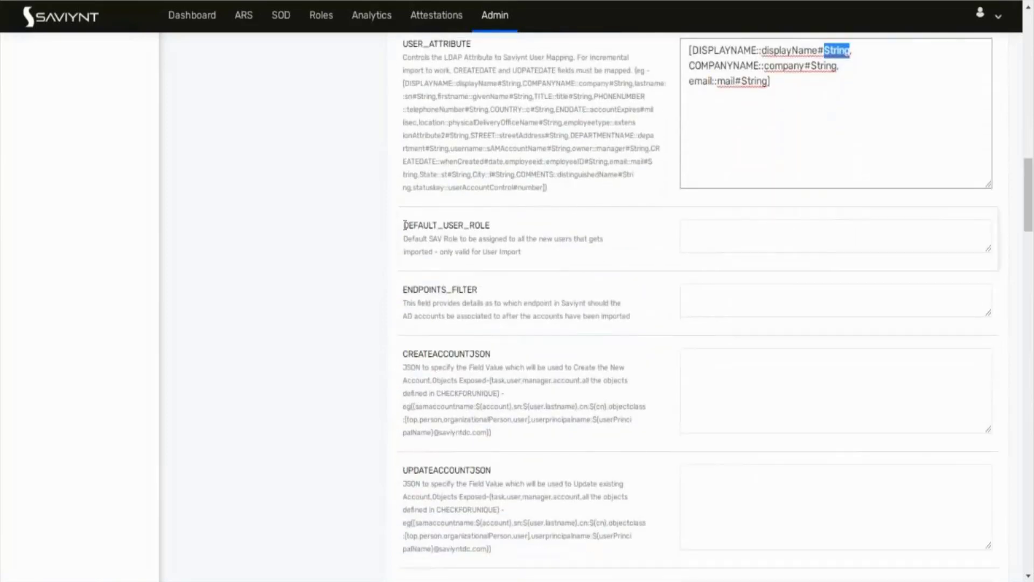
left_click(403, 225)
left_click_drag(405, 227, 521, 253)
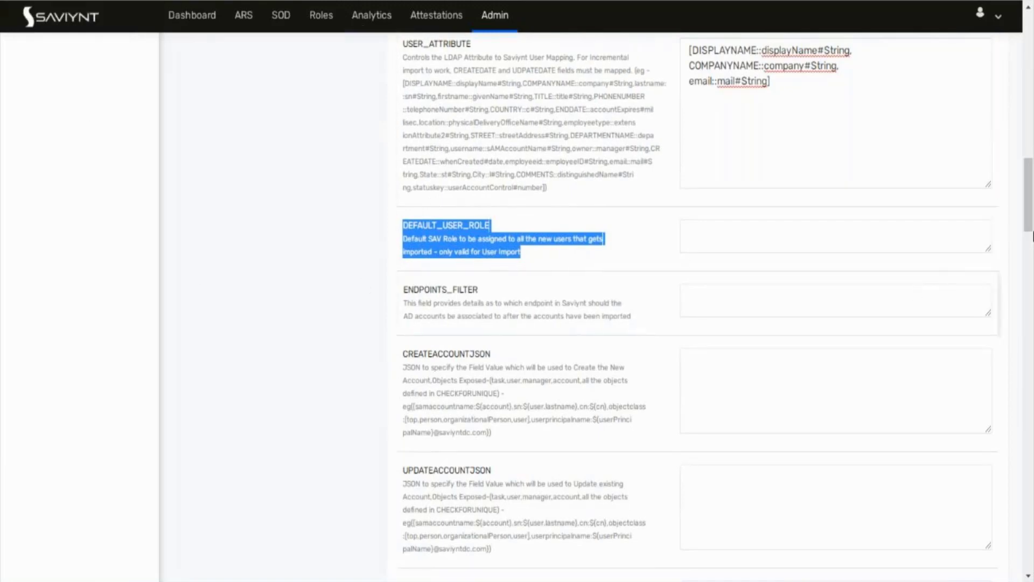
left_click_drag(1031, 229, 1031, 576)
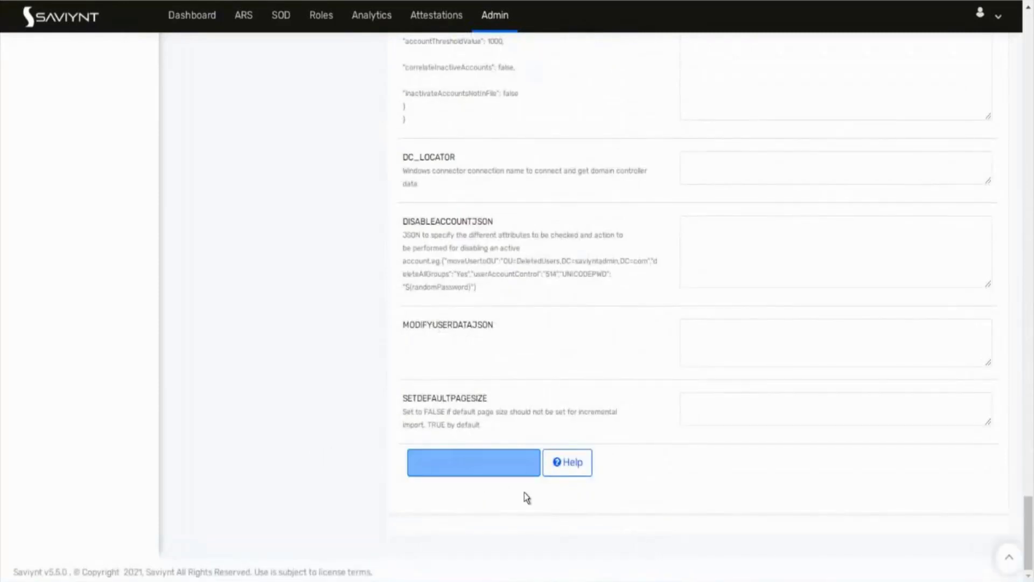
left_click_drag(1031, 532, 1032, 16)
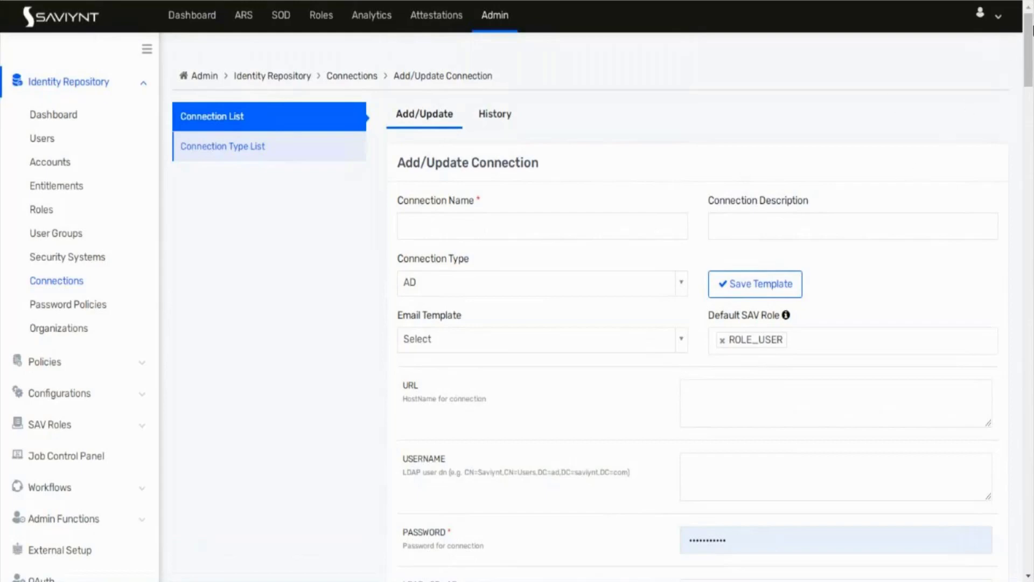
scroll(1029, 105, "down", 4)
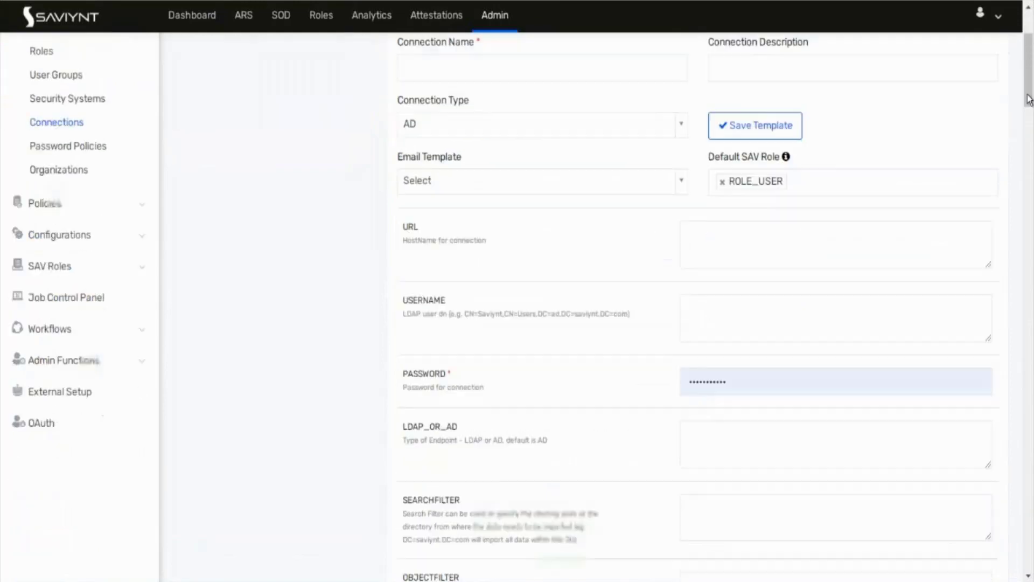
scroll(1030, 106, "down", 5)
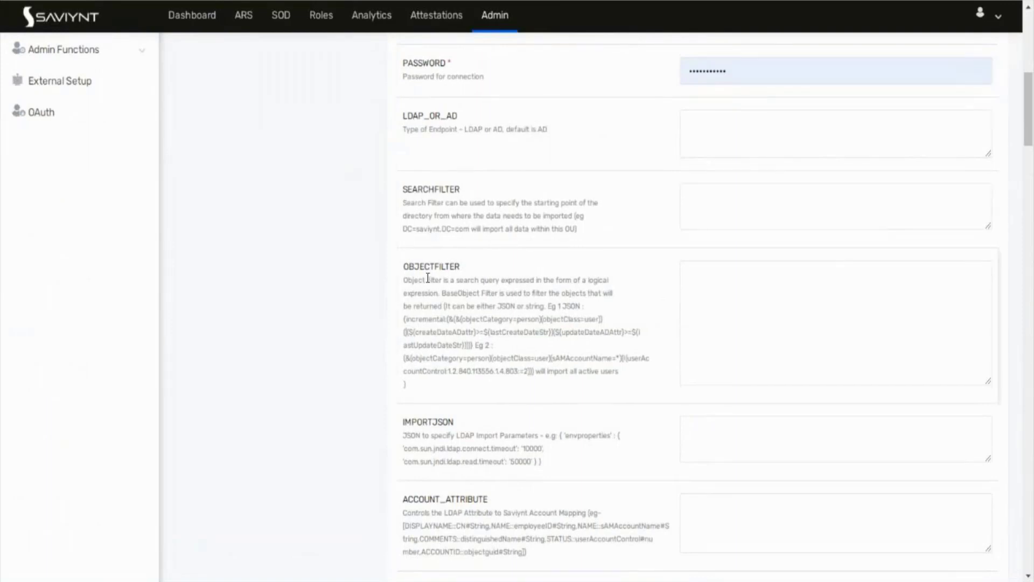
scroll(1030, 115, "down", 5)
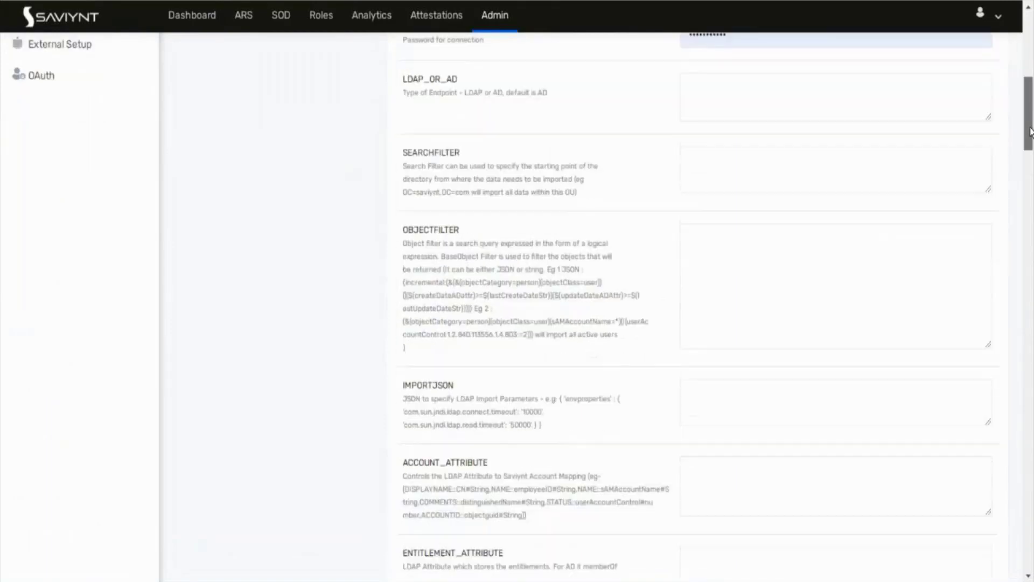
scroll(1030, 163, "down", 4)
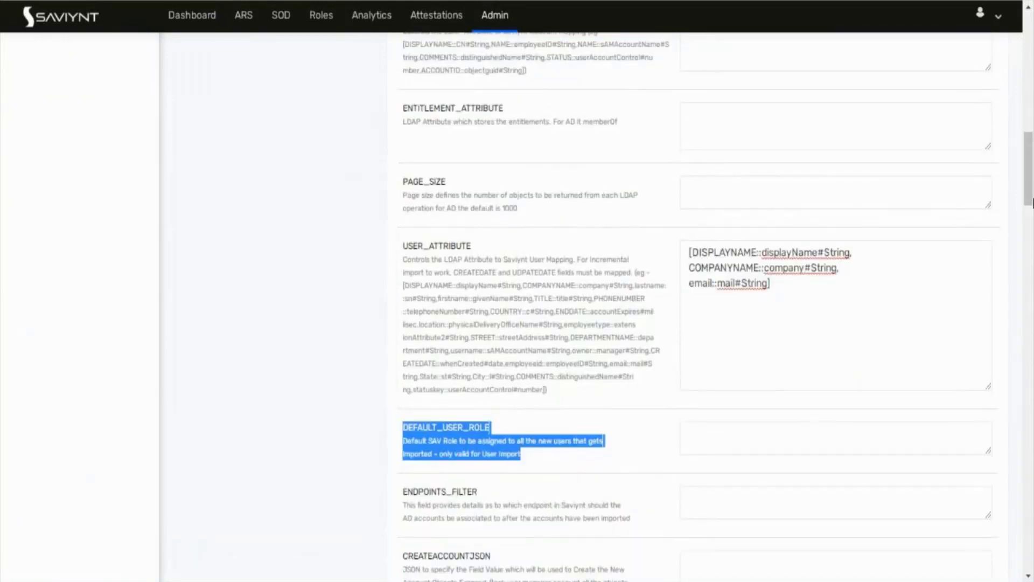
scroll(1030, 197, "down", 3)
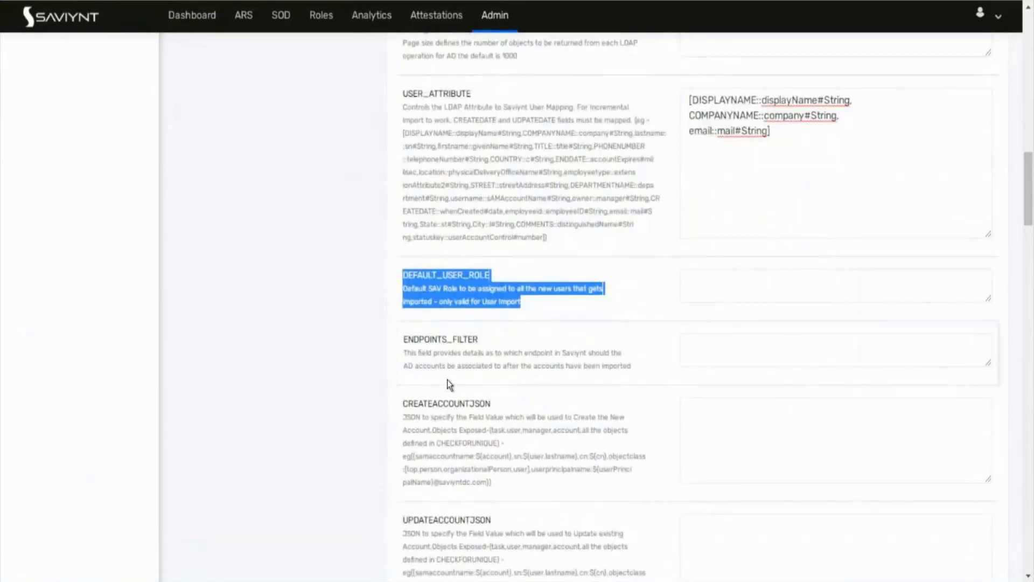
scroll(1030, 196, "up", 15)
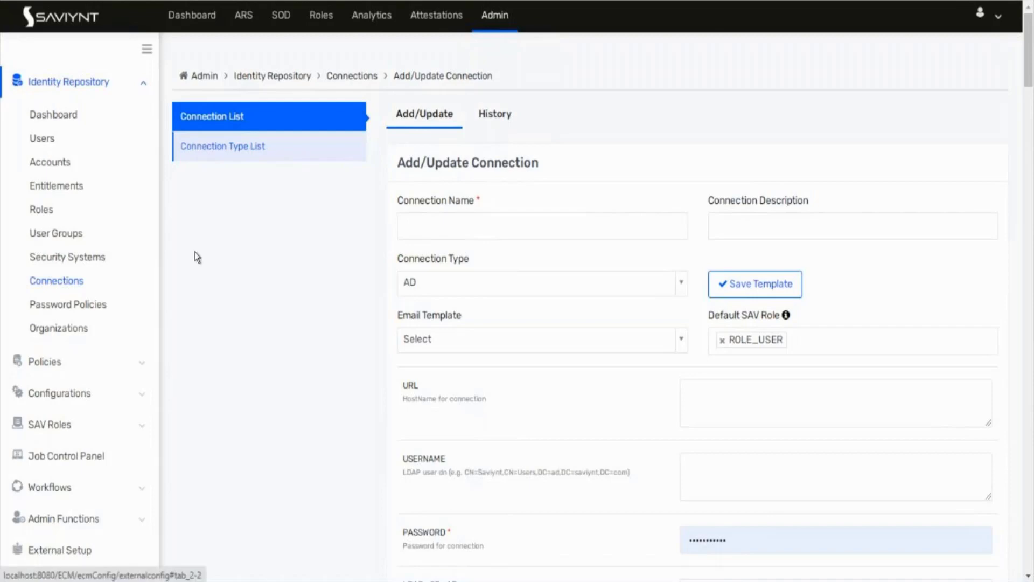
Step: Open the Job Control Panel and list the Analytics, then the Database import jobs
left_click(43, 466)
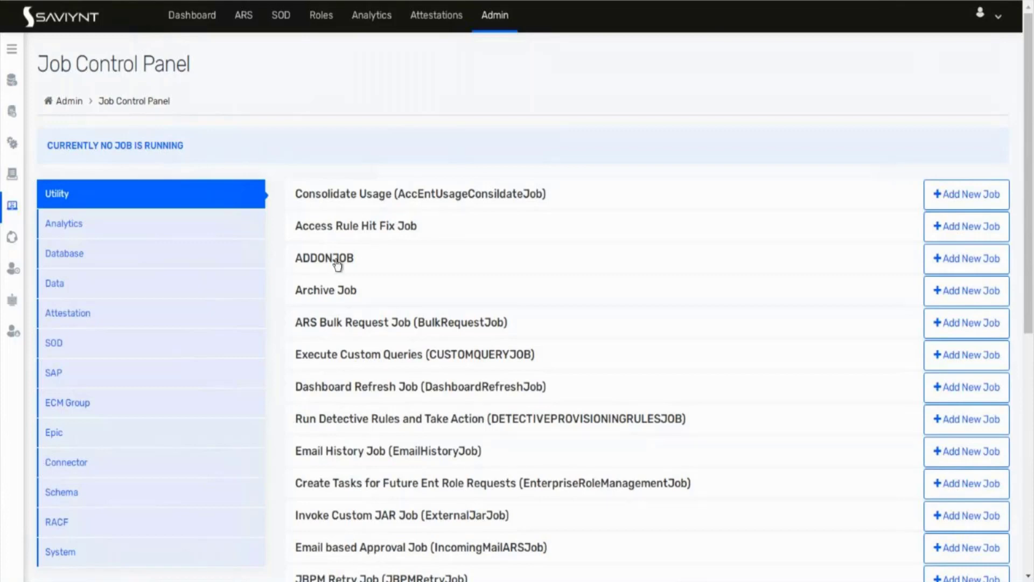
left_click_drag(1031, 106, 1032, 235)
left_click(66, 231)
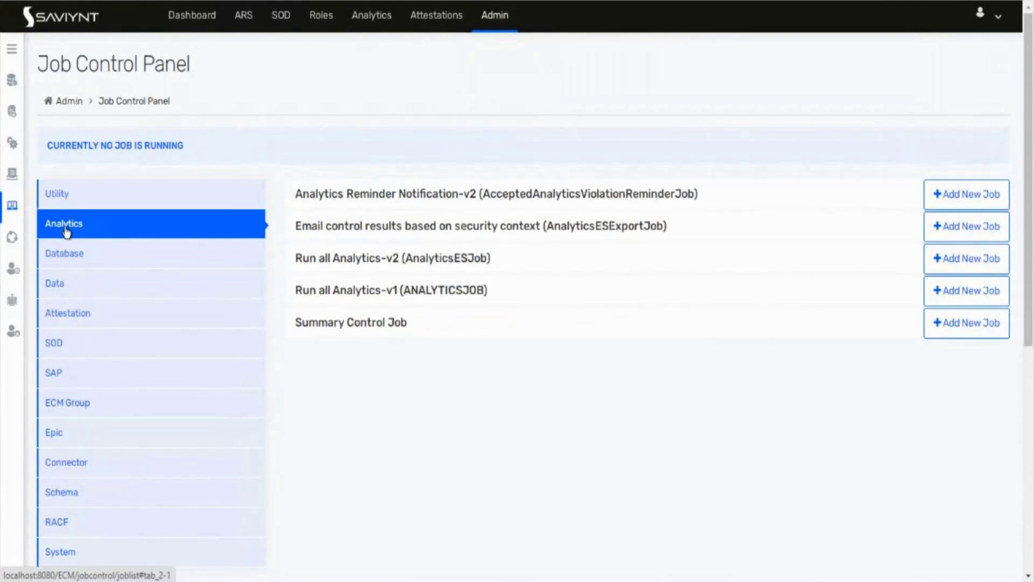
left_click(72, 266)
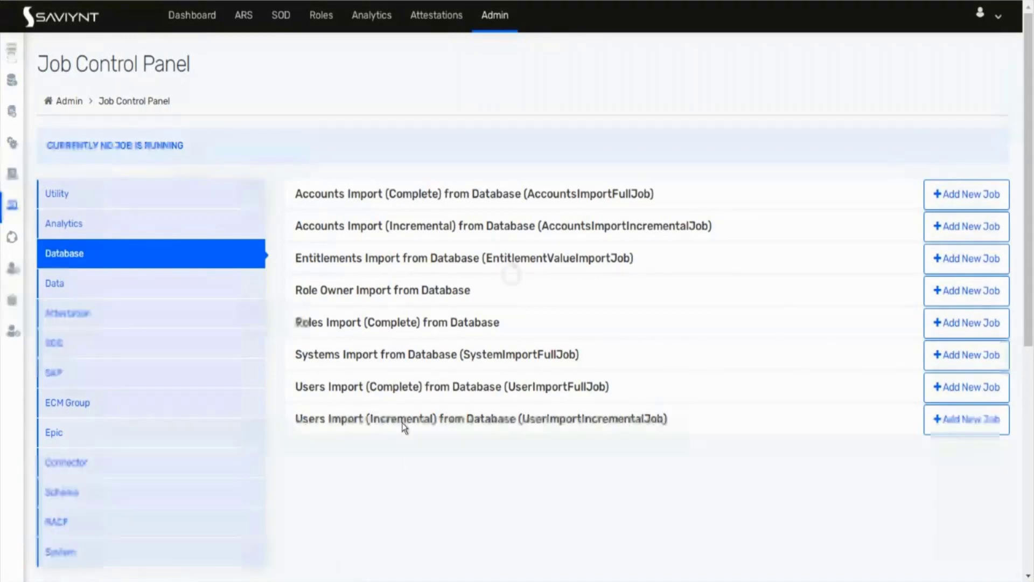
Step: Switch between the Database and Application Data import job lists
left_click(174, 292)
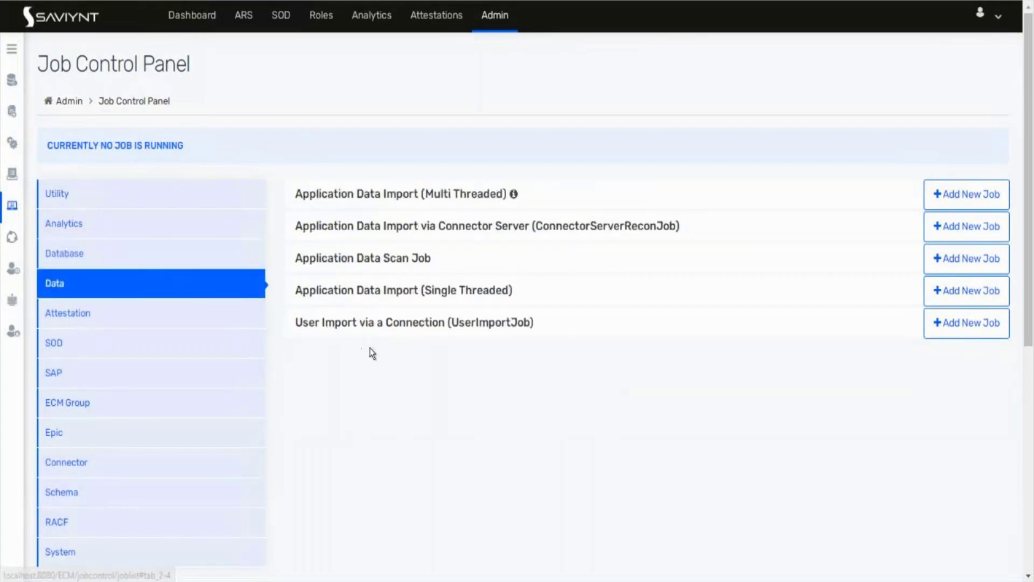
left_click(129, 257)
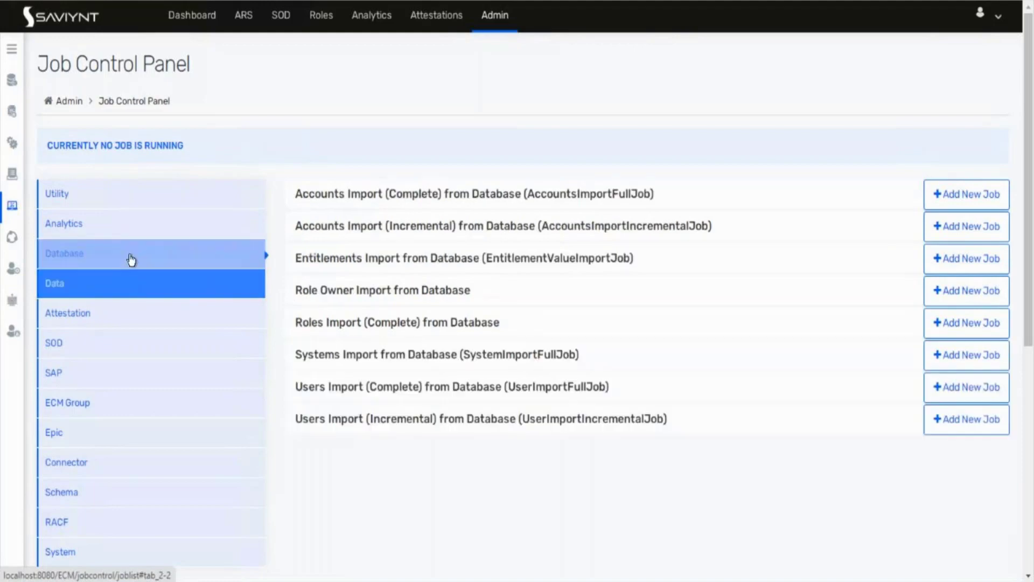
left_click(96, 284)
left_click(96, 263)
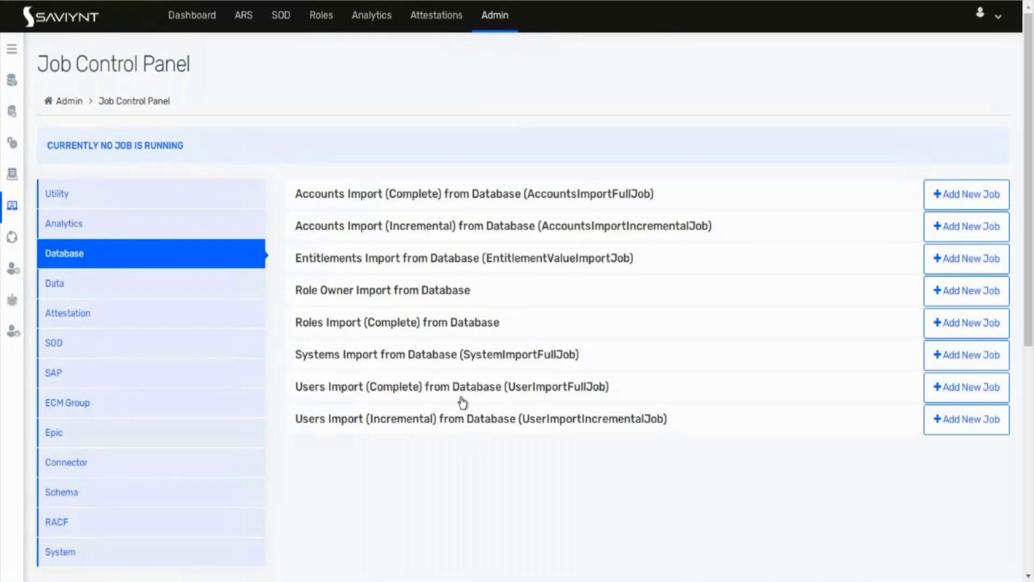
left_click(92, 285)
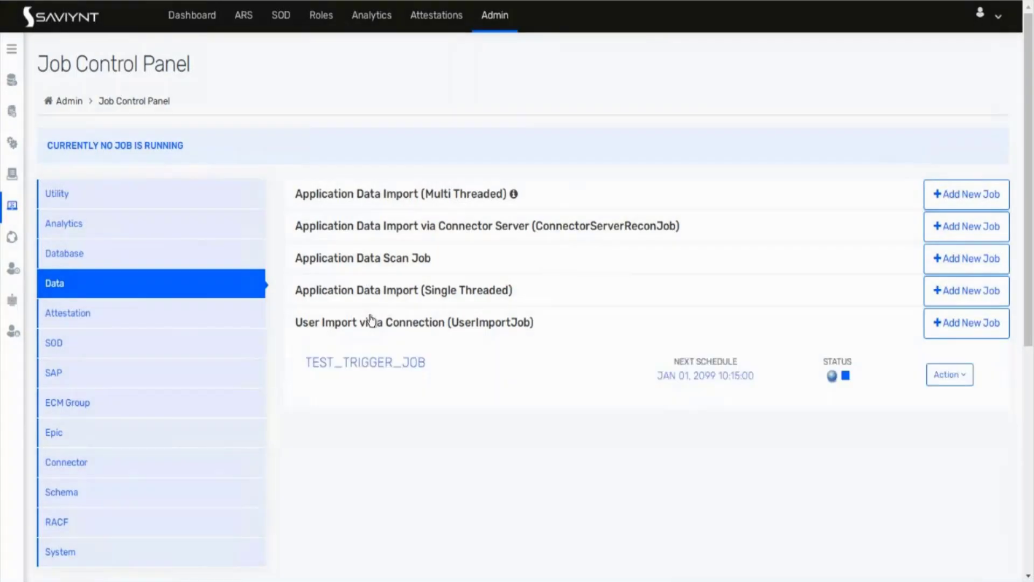
Step: Create a User Import via a Connection job named user_import_test
left_click(951, 327)
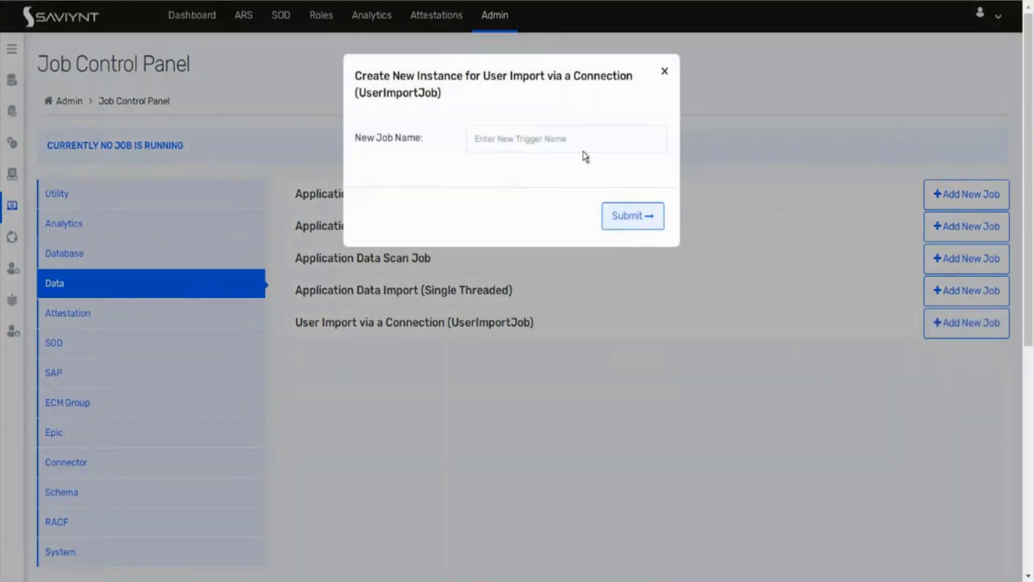
left_click(575, 130)
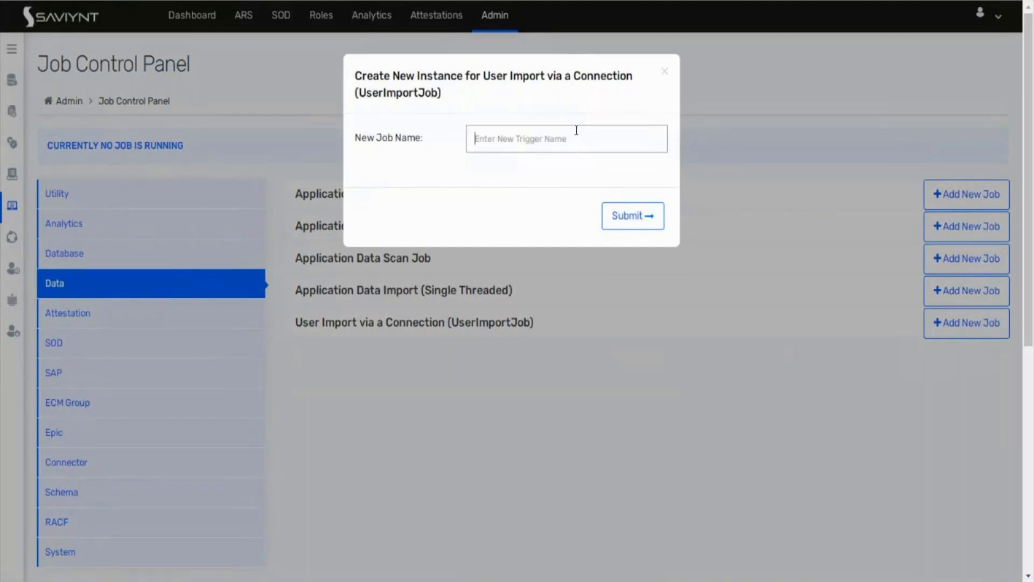
type("user_import_test")
left_click(623, 220)
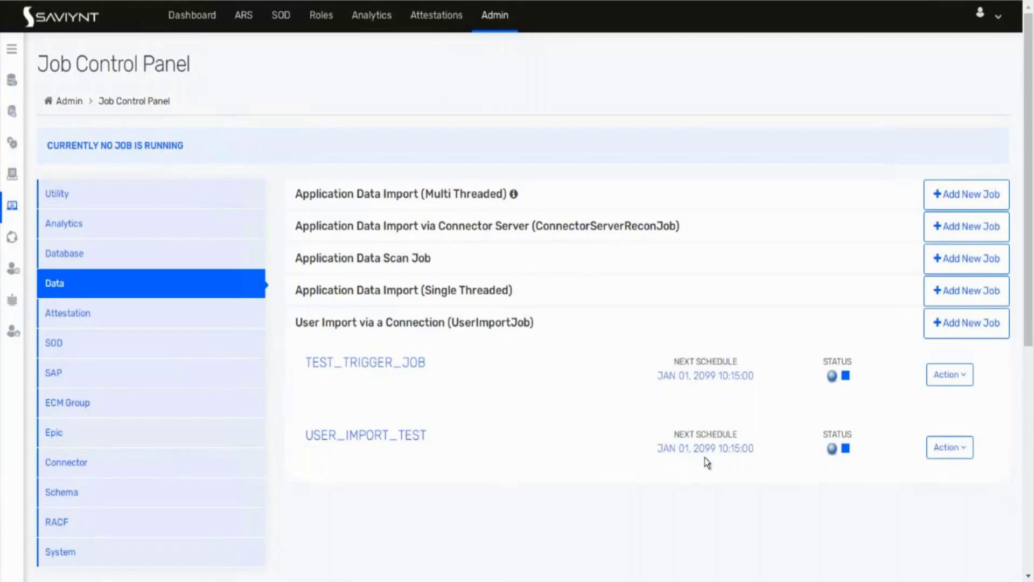
left_click(951, 456)
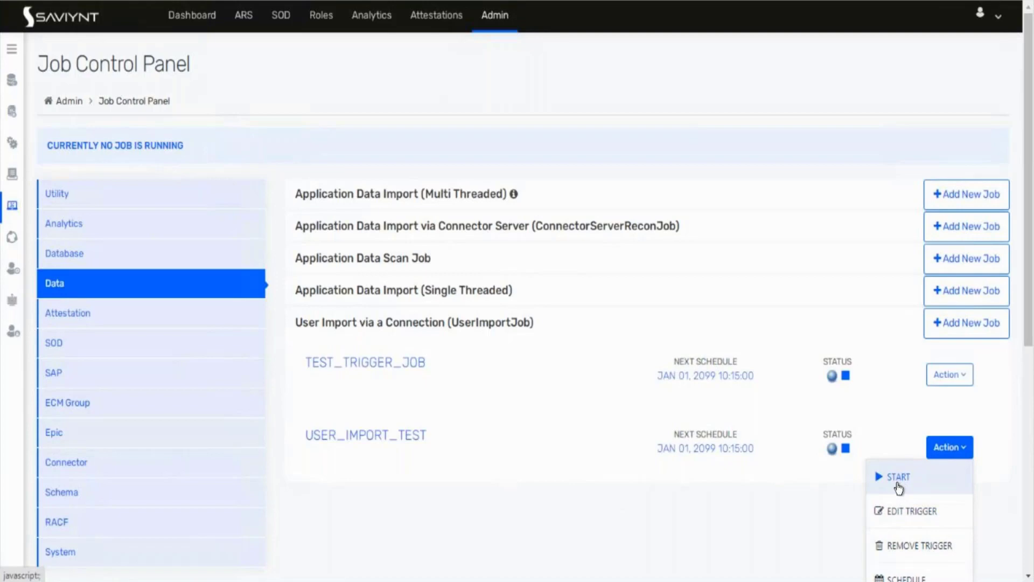
Step: Choose EDIT TRIGGER for the USER_IMPORT_TEST job
left_click(897, 516)
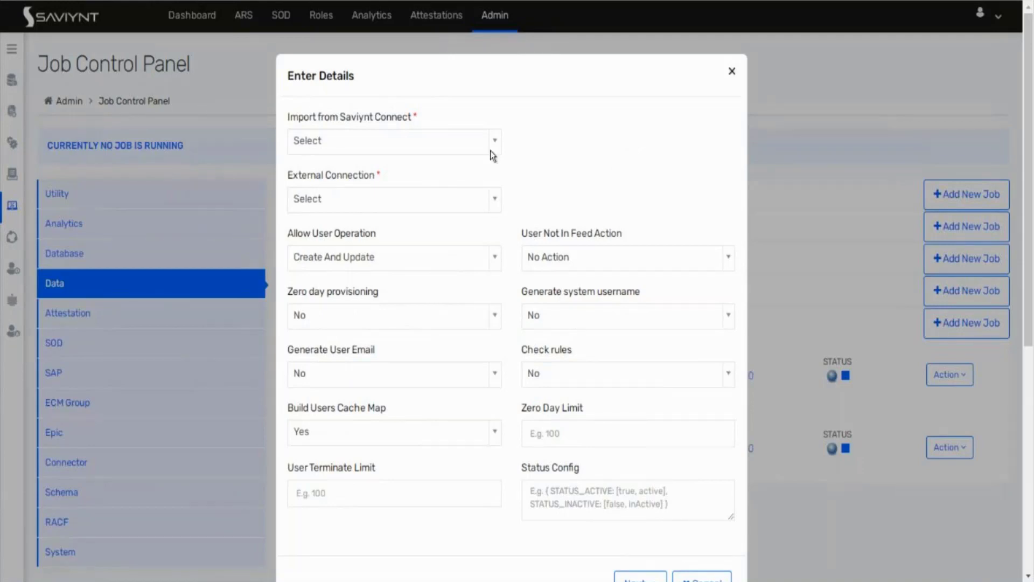
Step: Set Import from Saviynt Connect to No and search the External Connection list
left_click(467, 137)
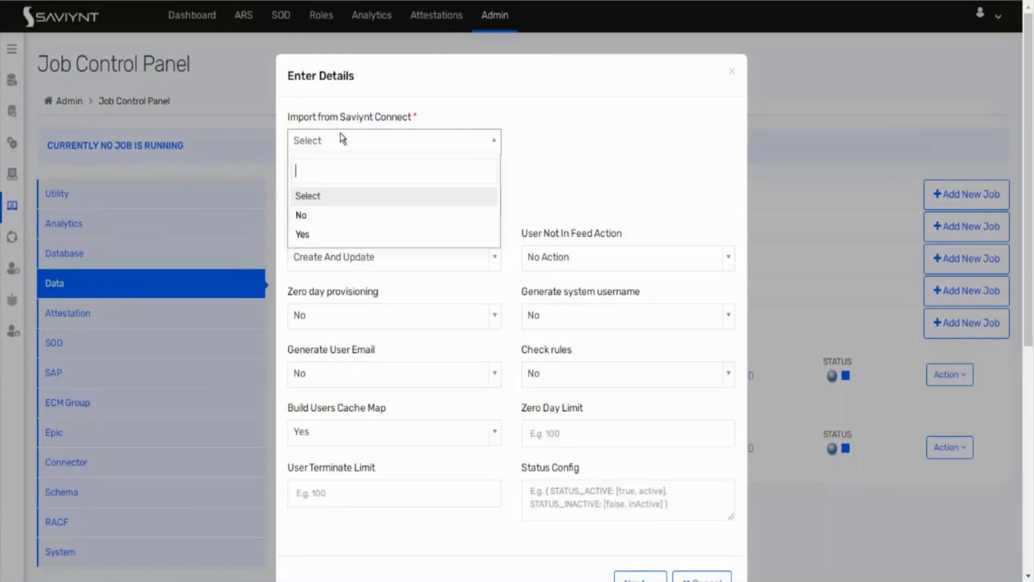
left_click(326, 216)
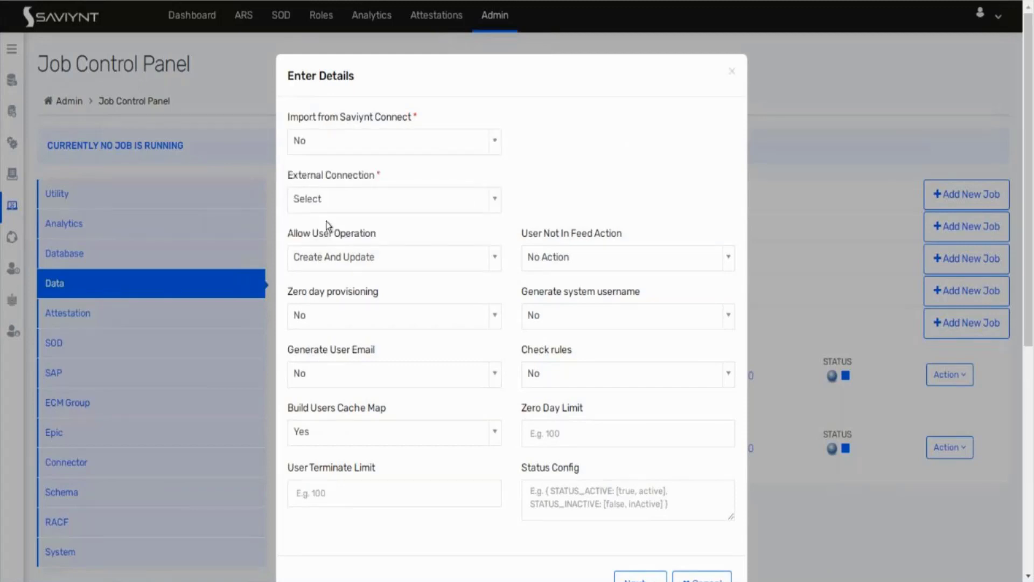
left_click(358, 203)
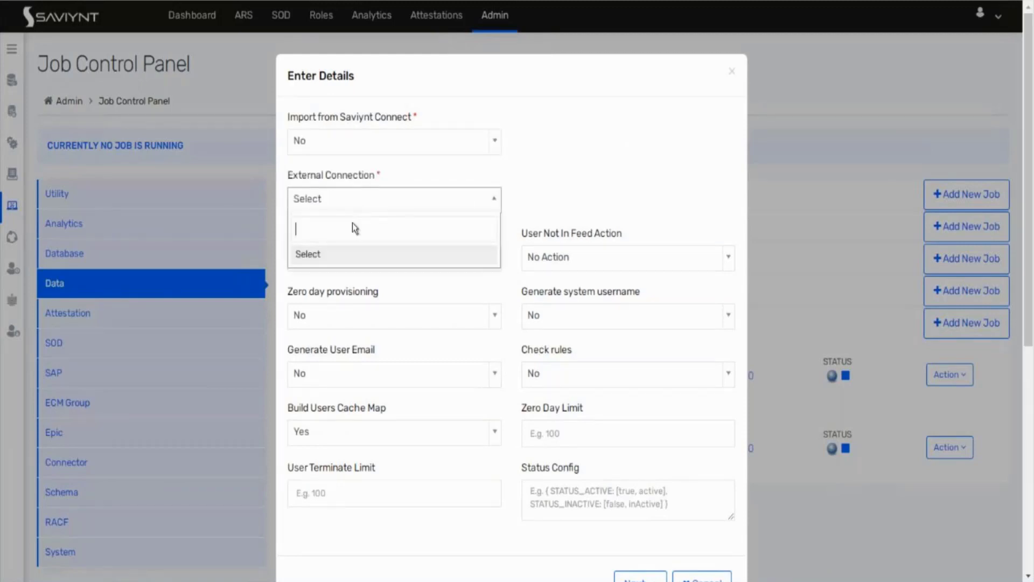
type("te")
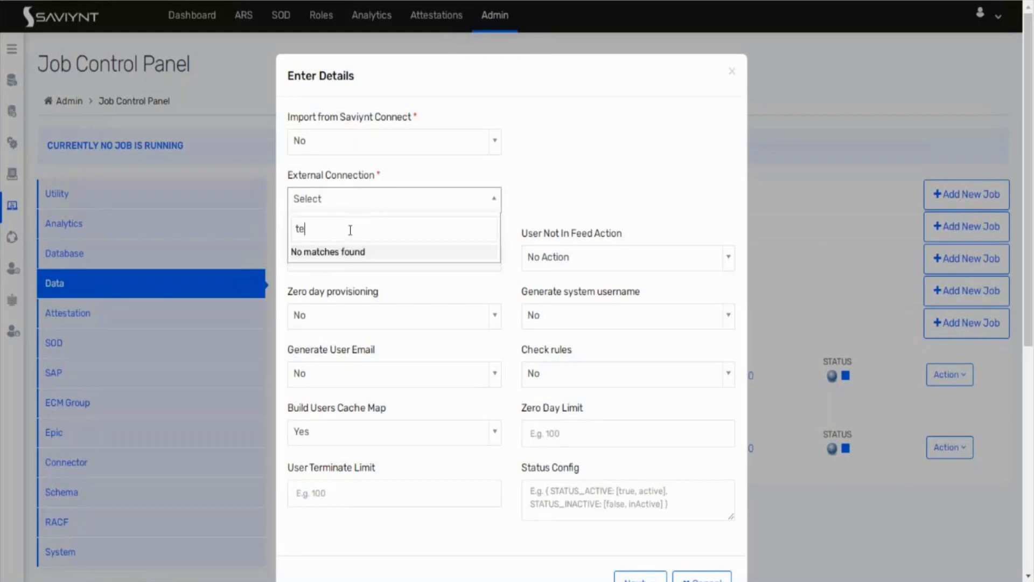
key("BackSpace")
key("BackSpace")
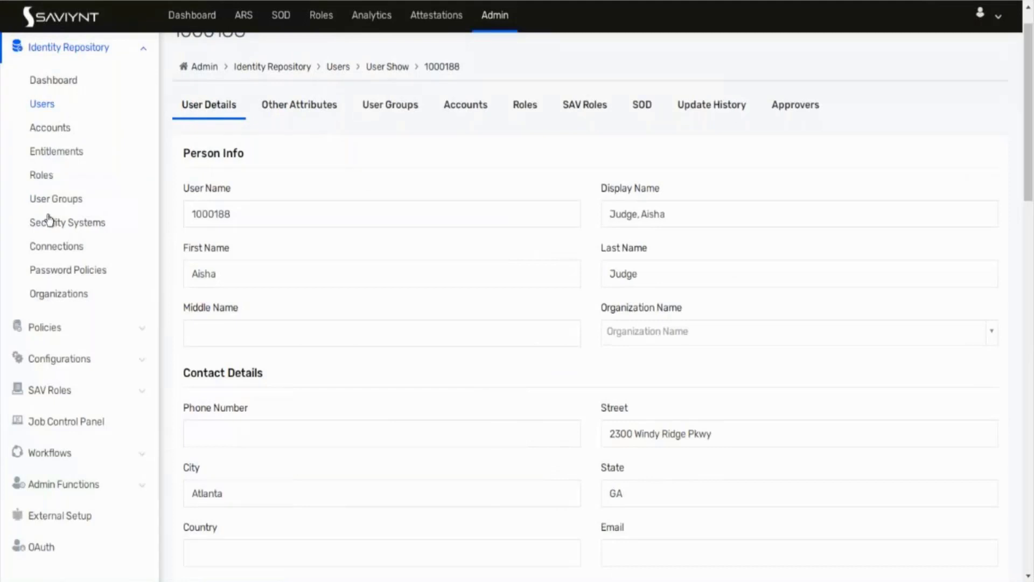
left_click(51, 247)
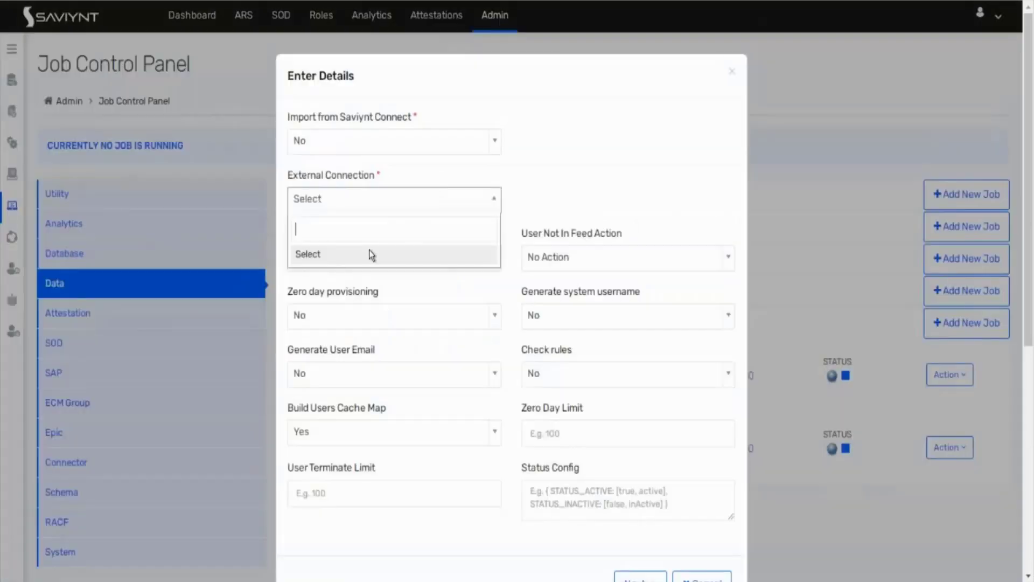
type("test")
key("BackSpace")
key("BackSpace")
key("BackSpace")
key("BackSpace")
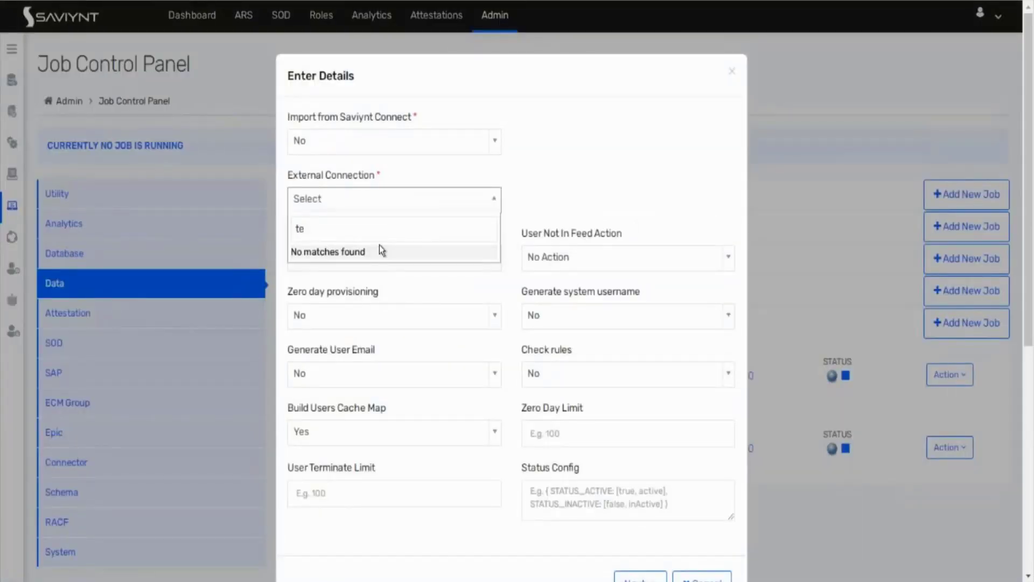
left_click(641, 189)
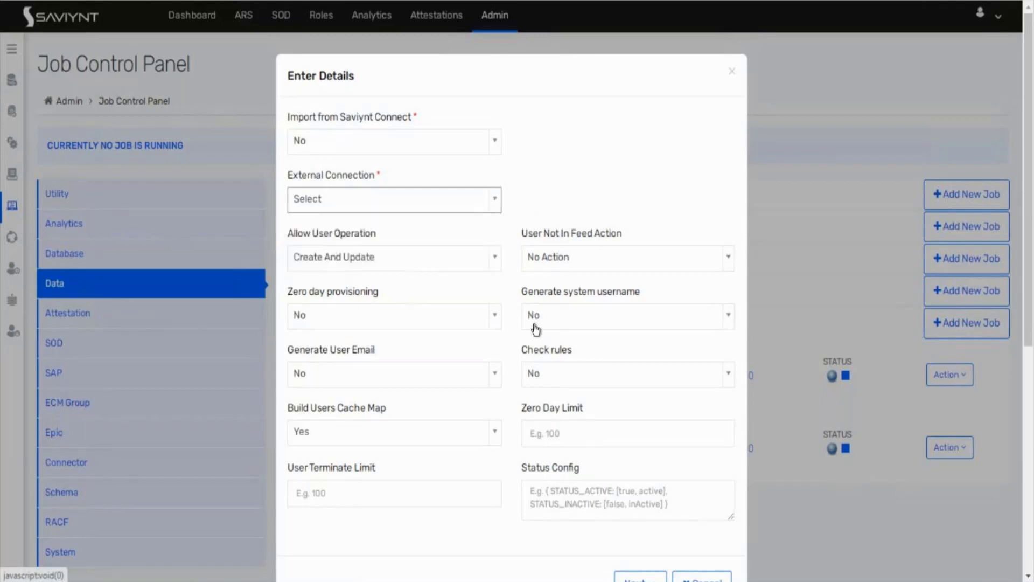
scroll(534, 328, "down", 2)
scroll(534, 328, "up", 2)
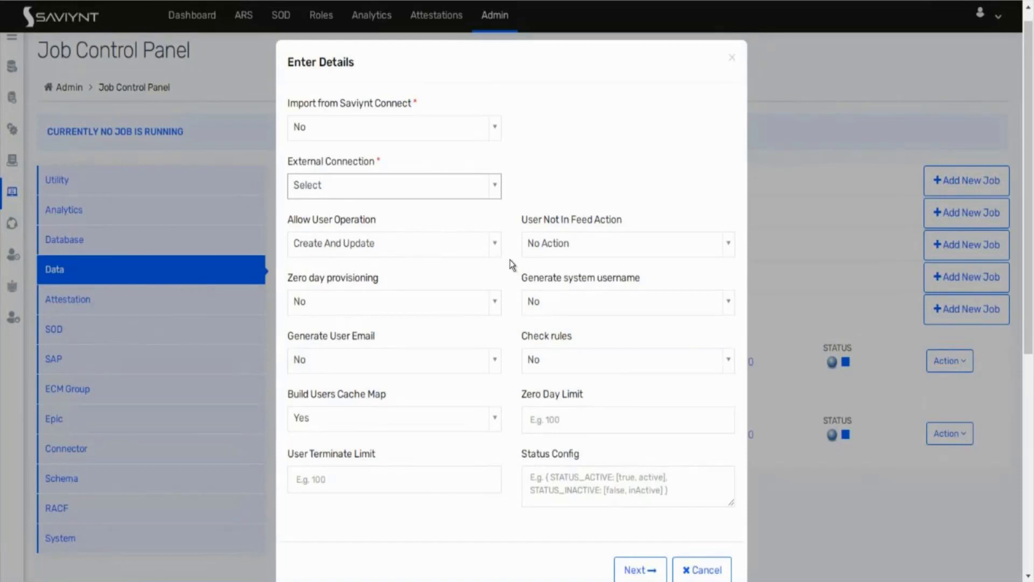
Step: Keep Create And Update, No Action, and No for provisioning, username, email and rules; edit Status Config
left_click(474, 253)
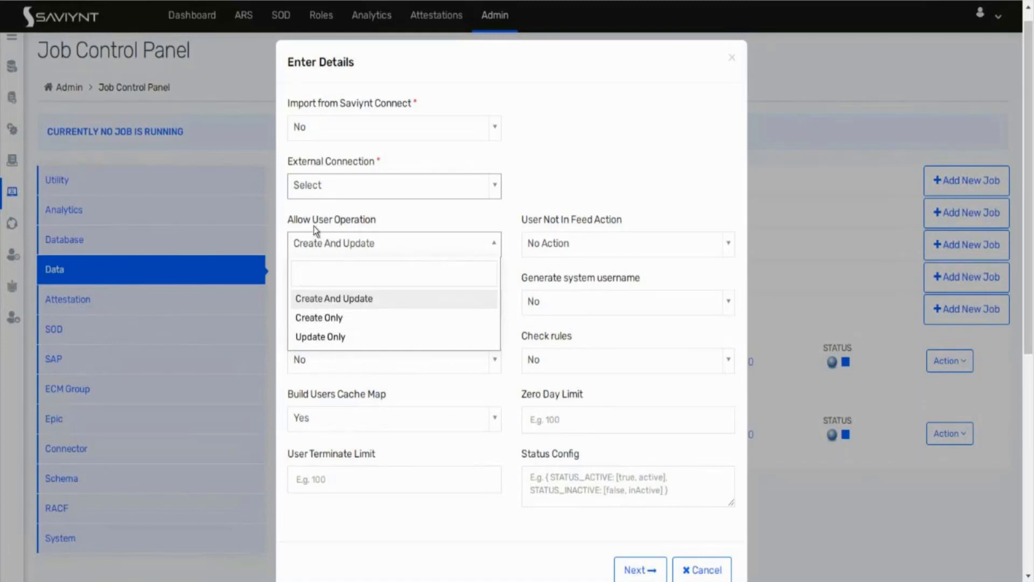
left_click(558, 173)
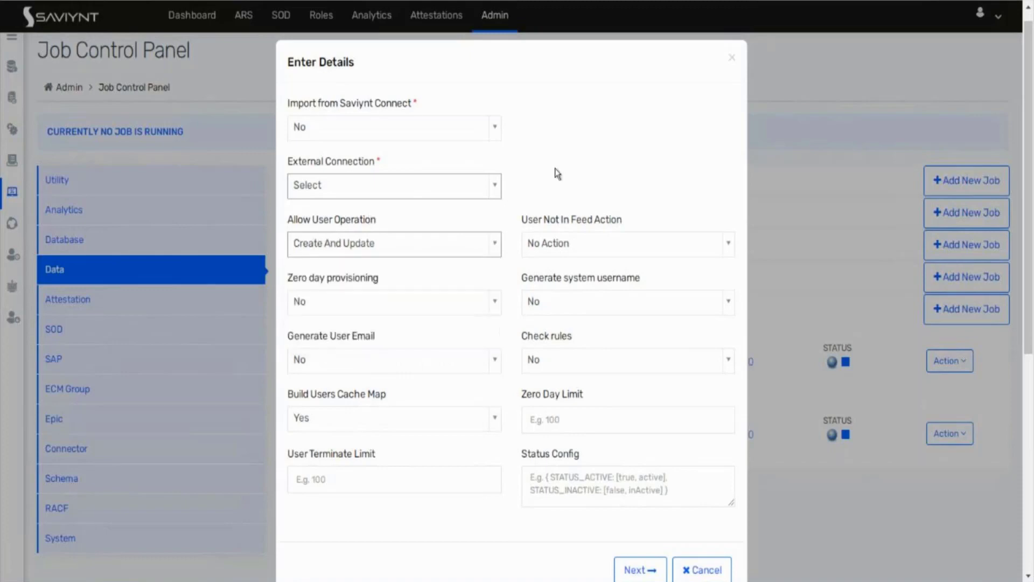
left_click(593, 248)
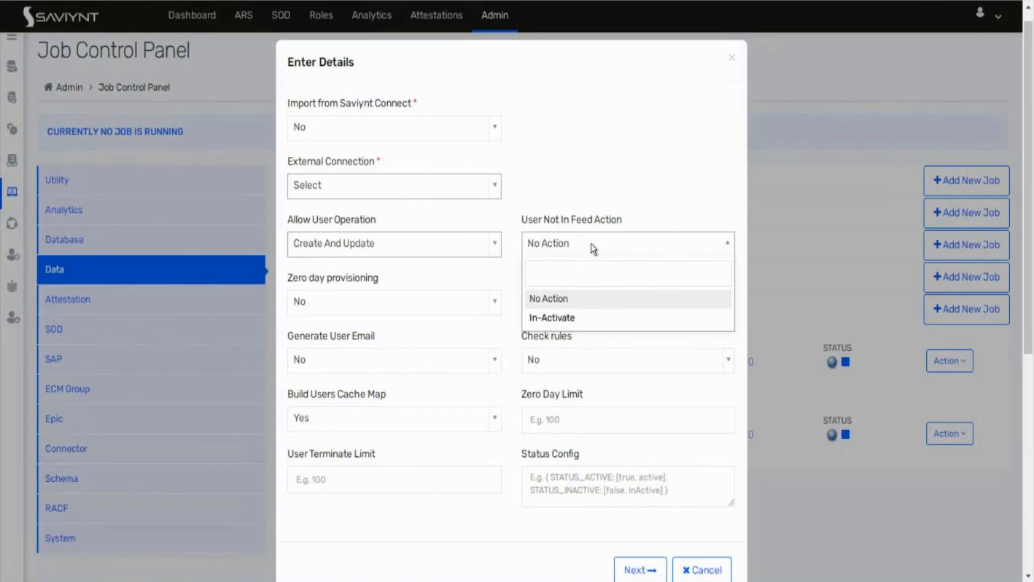
left_click(582, 198)
left_click(430, 309)
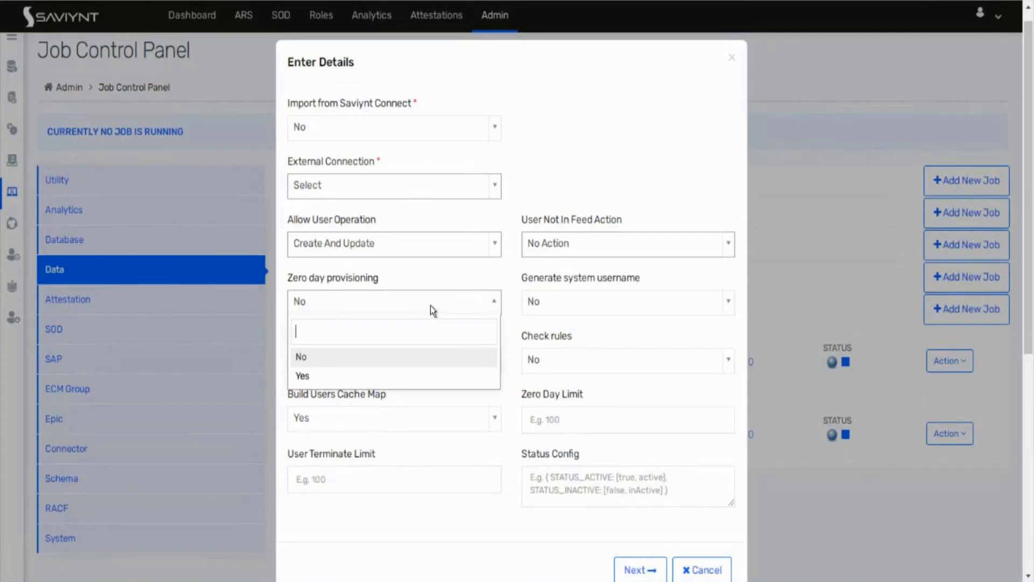
left_click(449, 277)
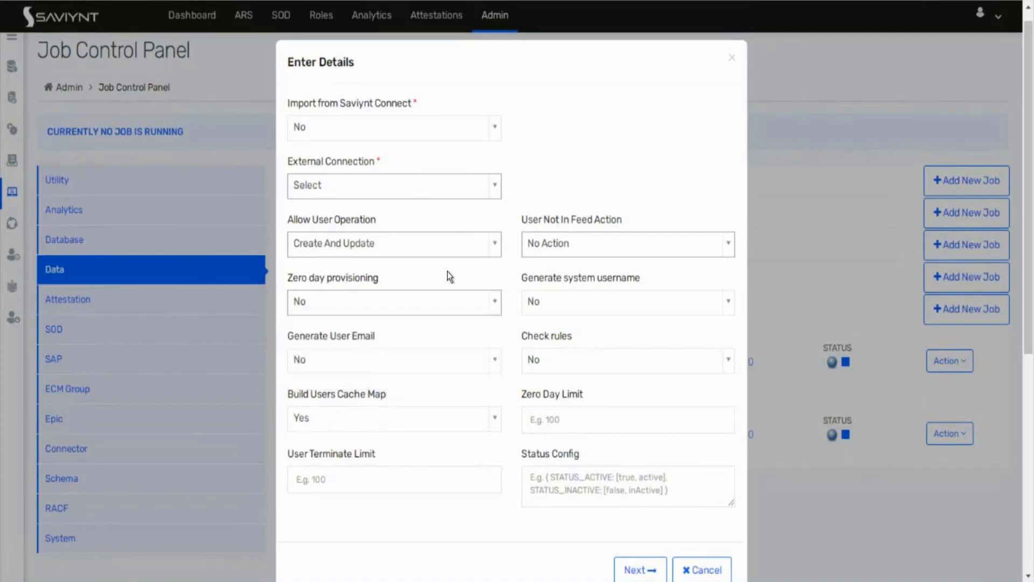
left_click(585, 307)
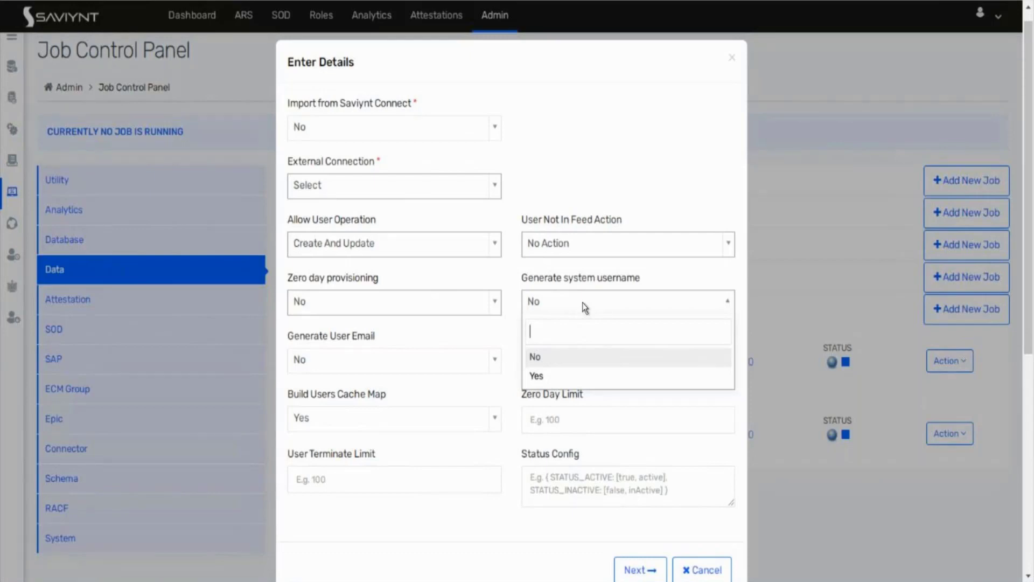
left_click(444, 362)
left_click(444, 361)
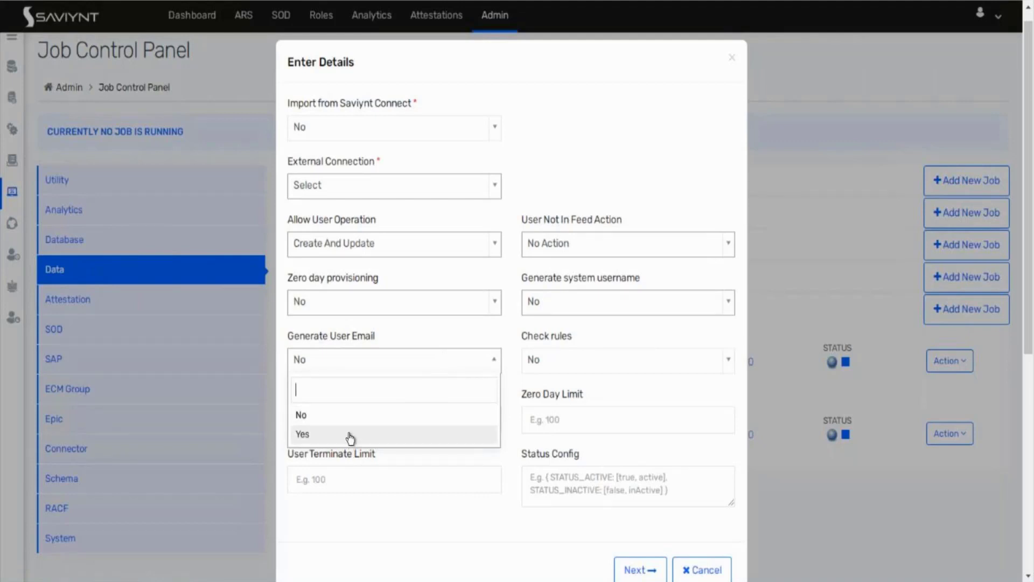
left_click(422, 328)
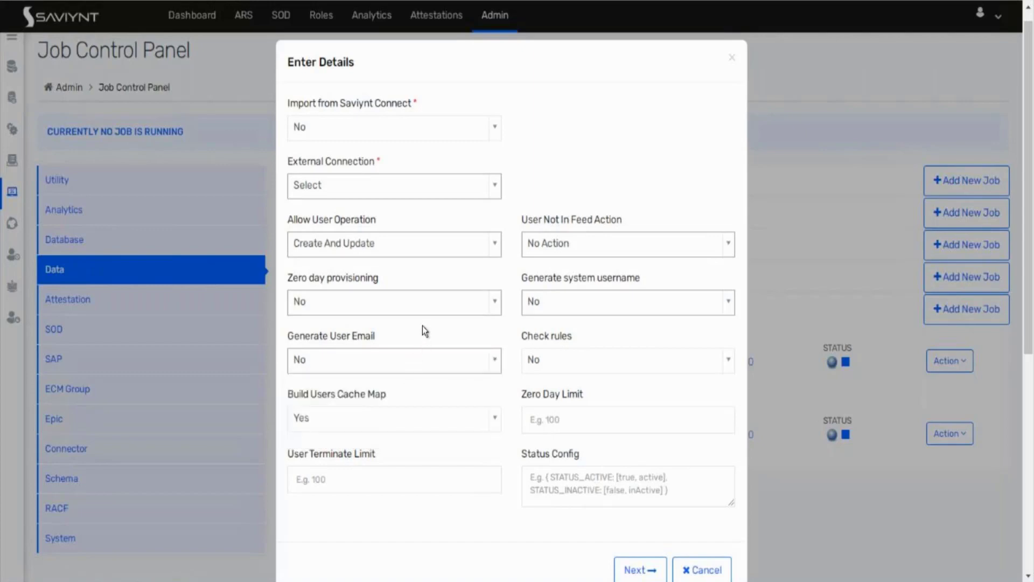
left_click(581, 369)
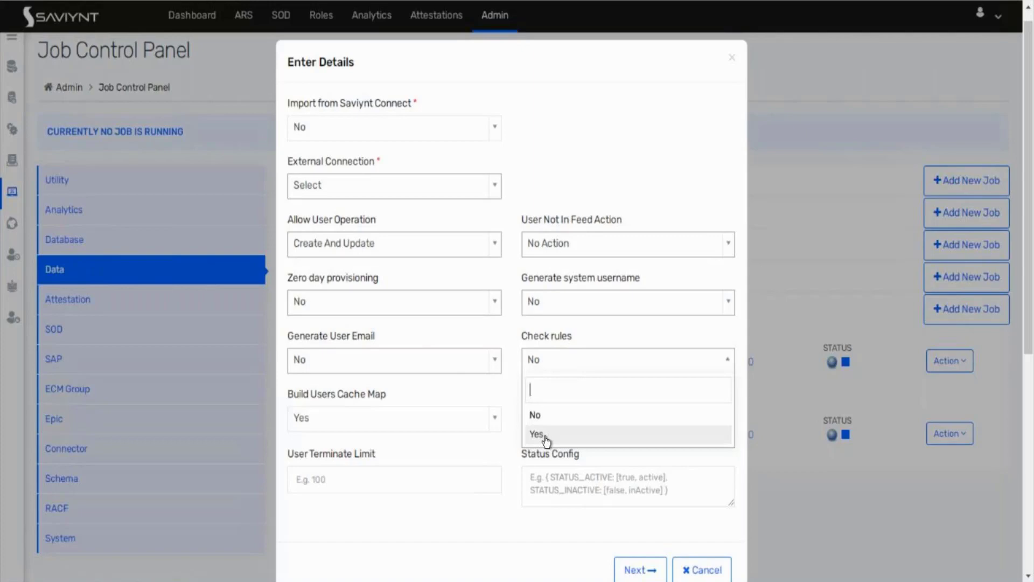
left_click(466, 439)
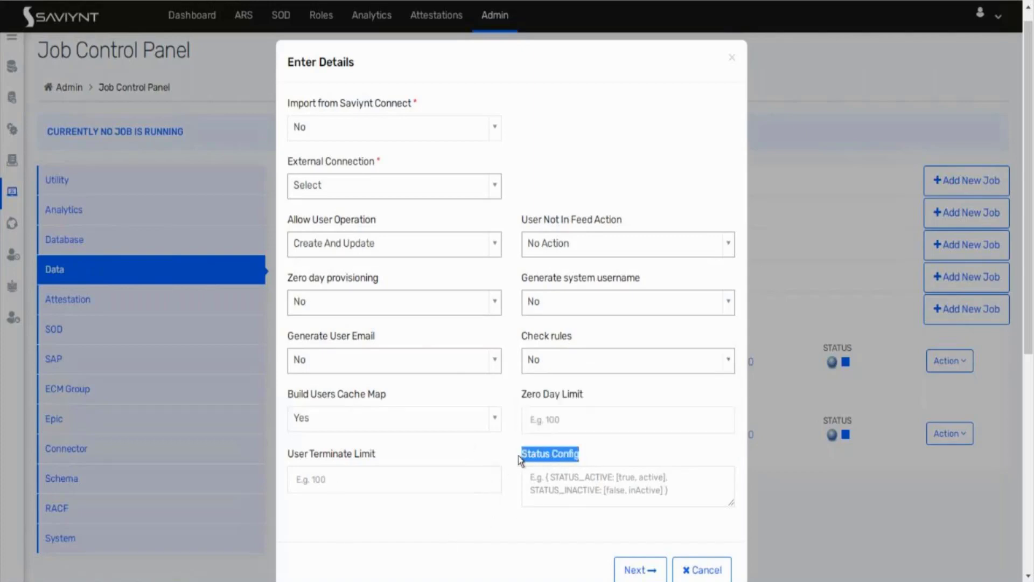
left_click(558, 484)
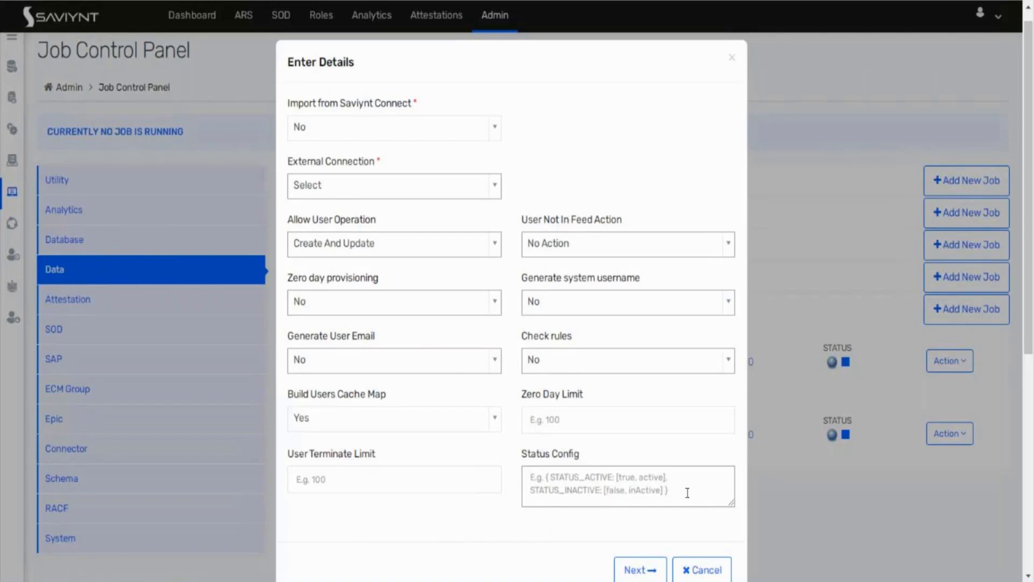
left_click(534, 478)
Step: Reopen TEST_TRIGGER_JOB's details, set Import from Saviynt Connect to Yes, and continue to scheduling
left_click(697, 571)
left_click(950, 362)
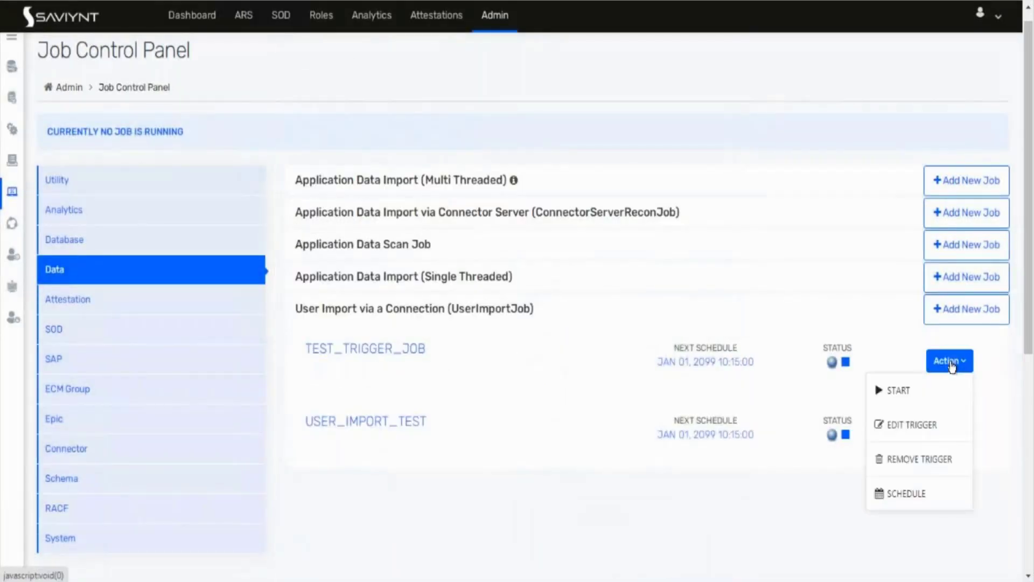
left_click(910, 496)
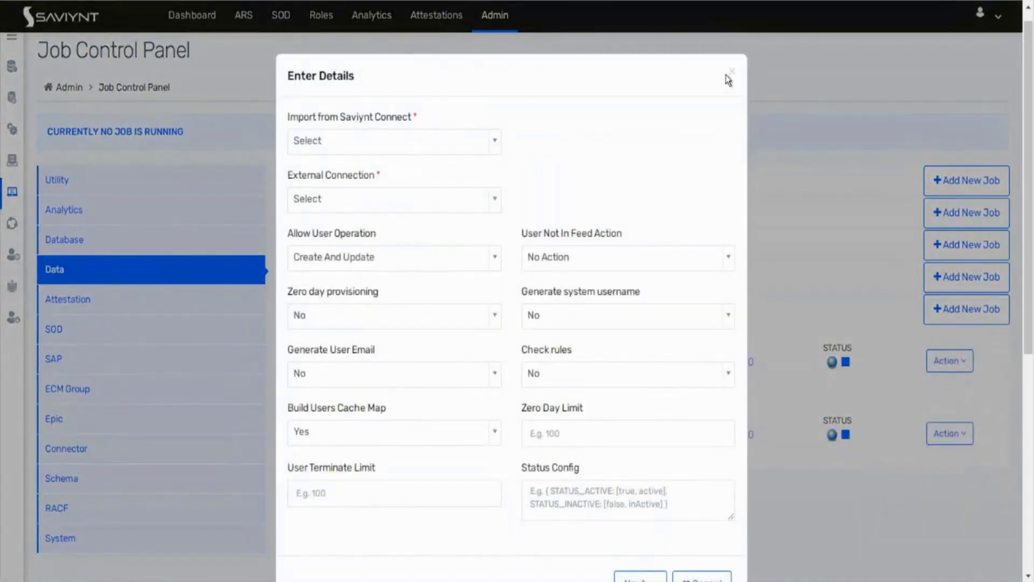
left_click(374, 142)
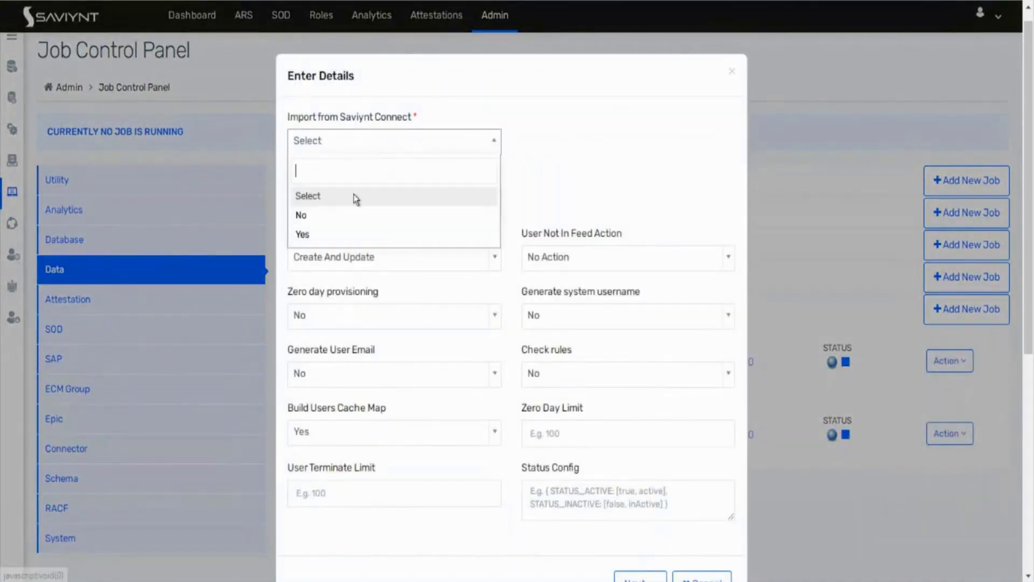
left_click(323, 233)
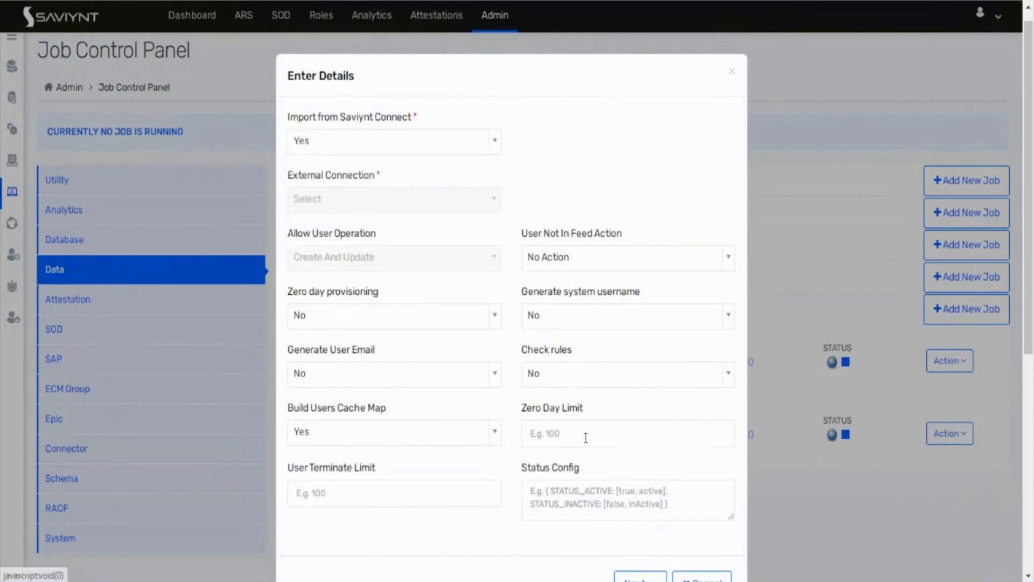
left_click(641, 576)
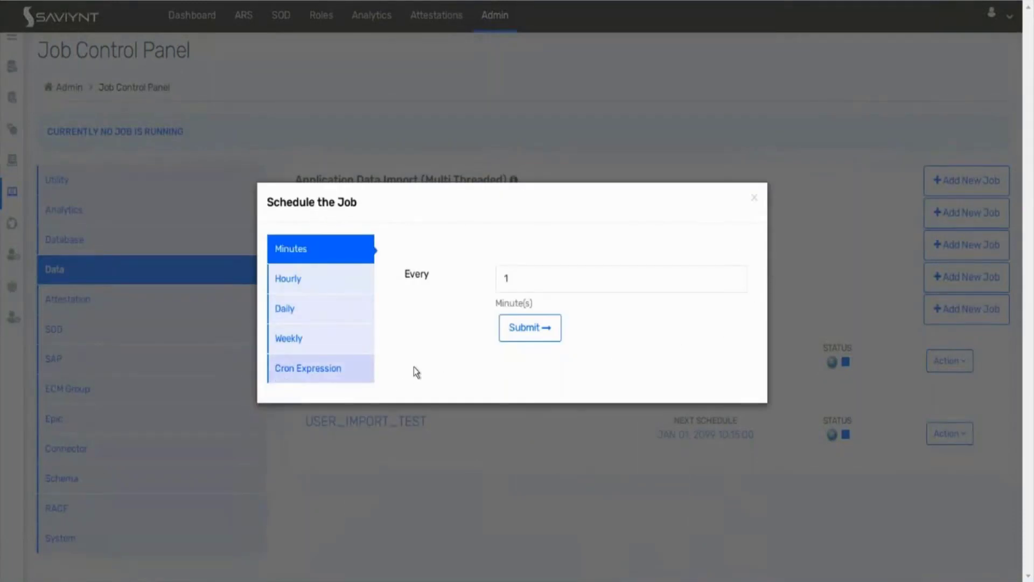
Step: Cycle through the Minute, Hourly, Daily, Weekly and Cron Expression schedule options, then close the dialog
left_click(330, 280)
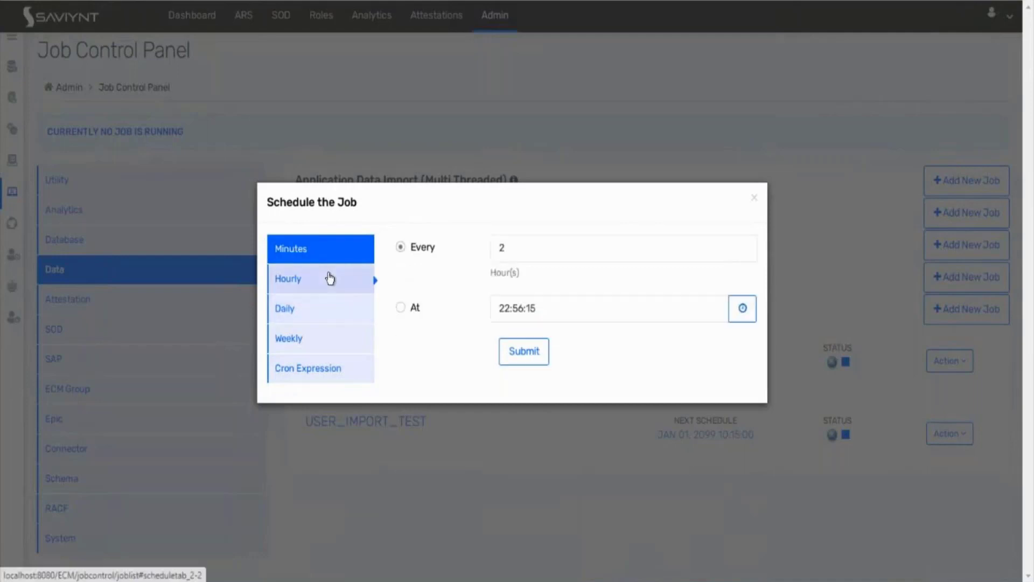
left_click(311, 321)
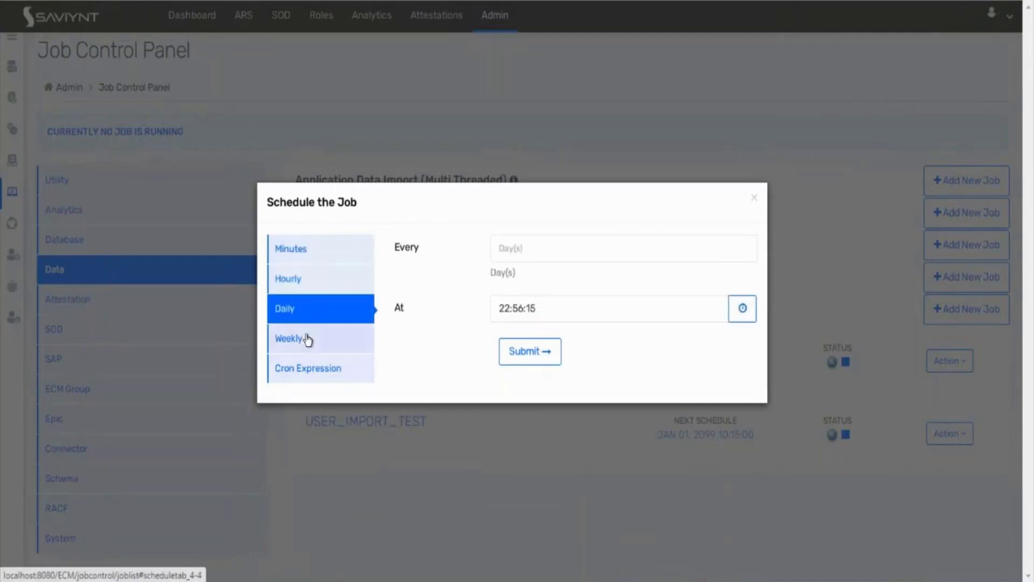
left_click(305, 342)
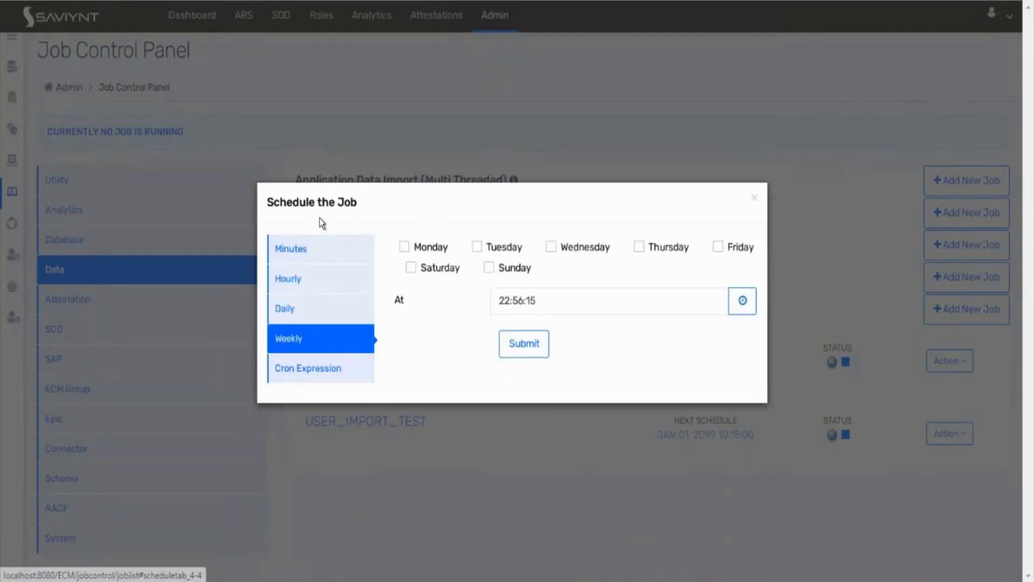
left_click(302, 383)
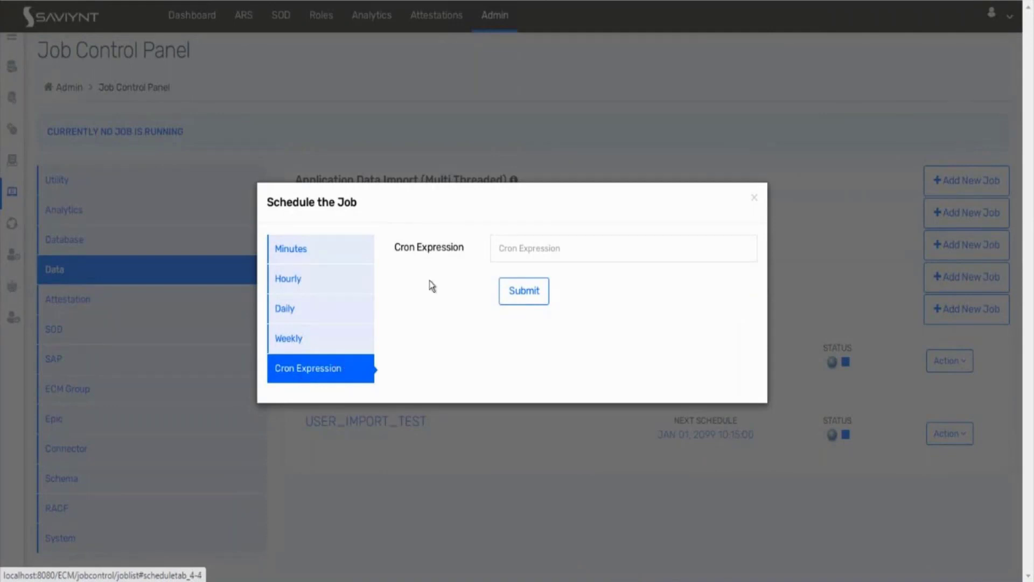
left_click(343, 342)
left_click(334, 315)
left_click(330, 281)
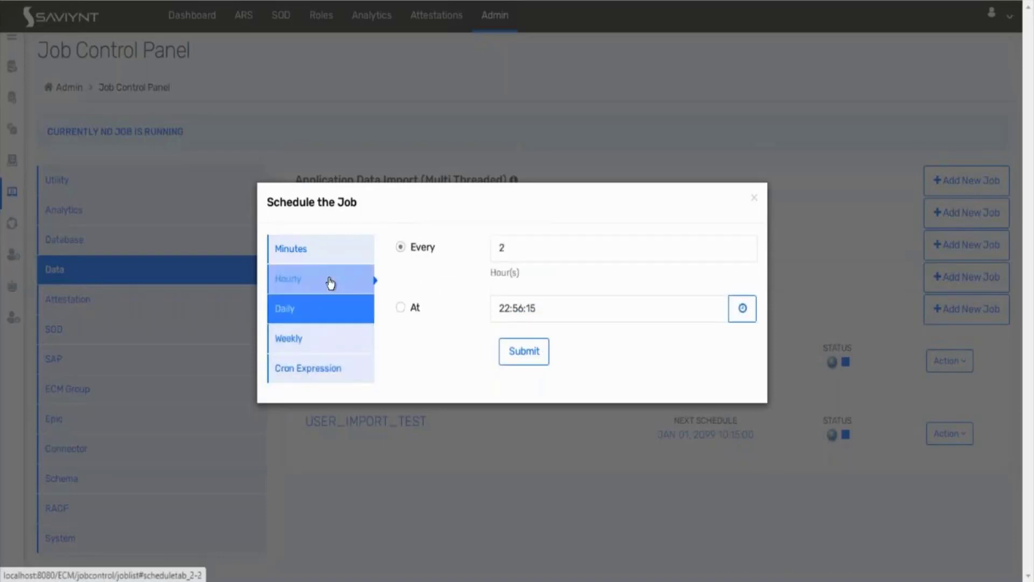
left_click(329, 257)
left_click(307, 382)
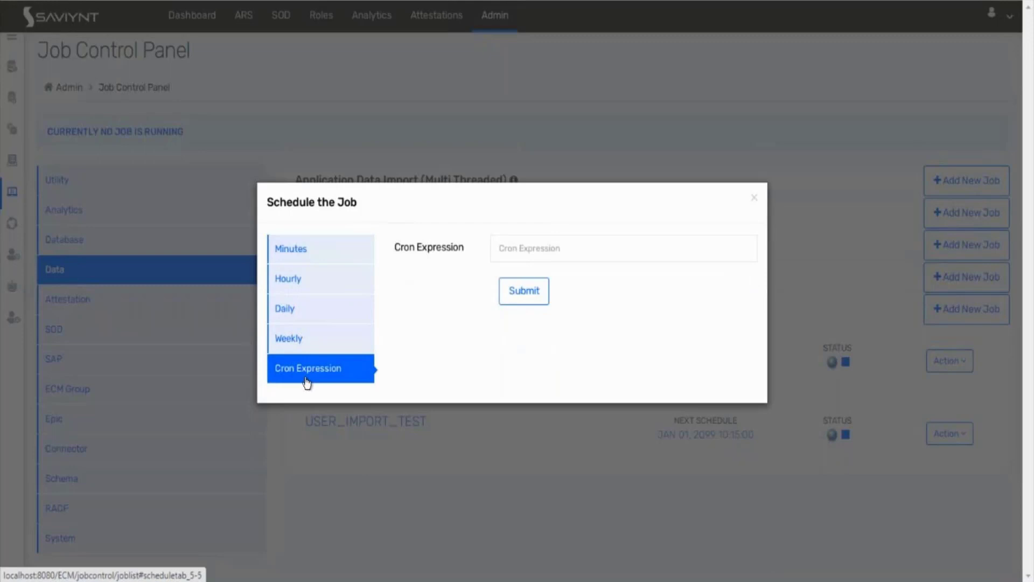
left_click(754, 198)
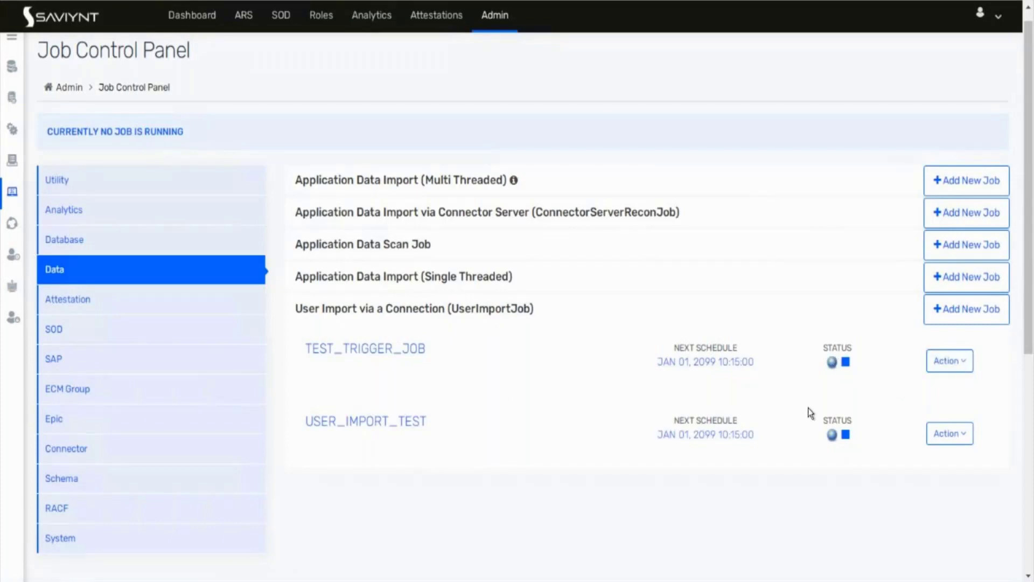
left_click(964, 362)
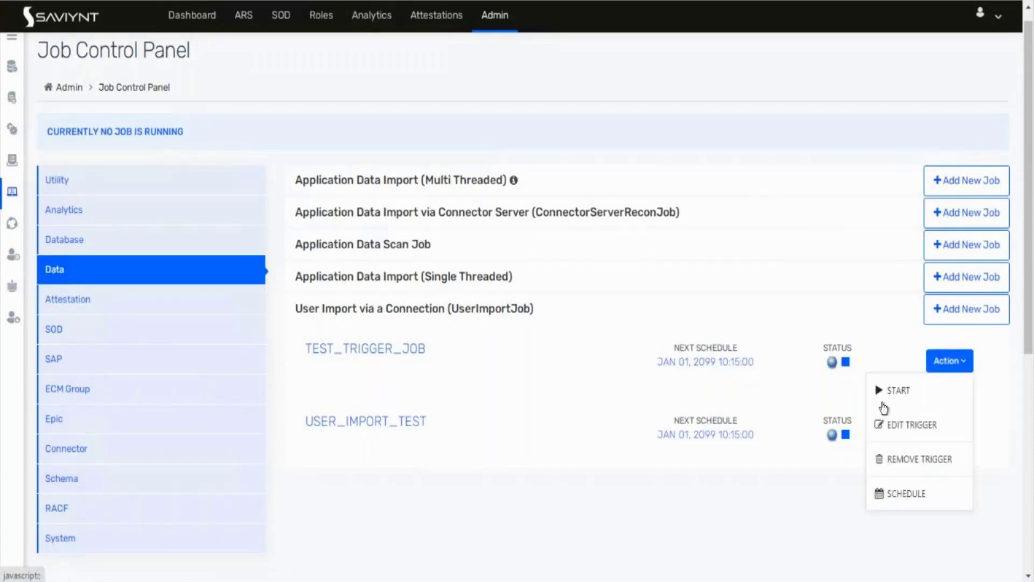
left_click(614, 515)
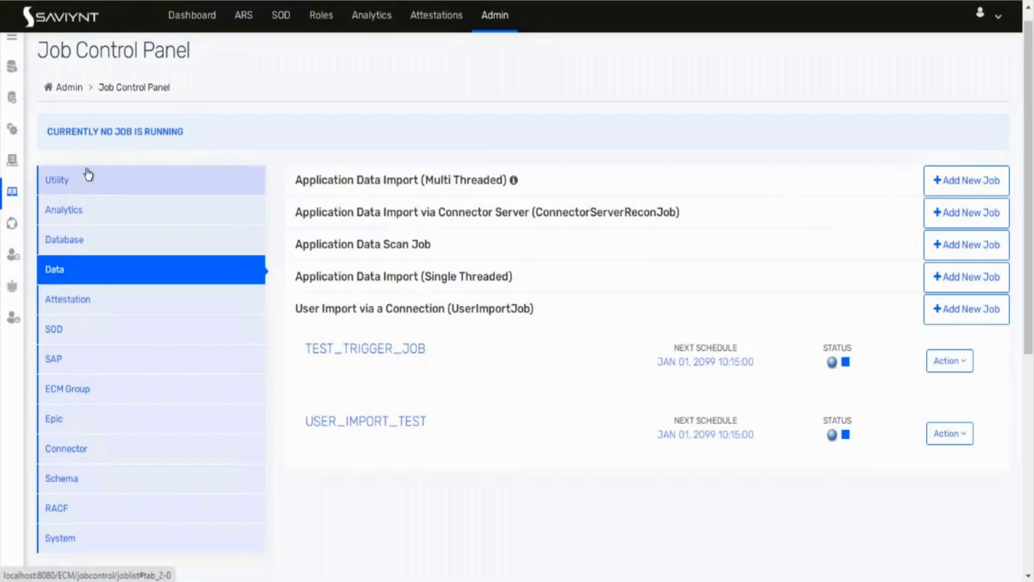
left_click_drag(45, 50, 218, 40)
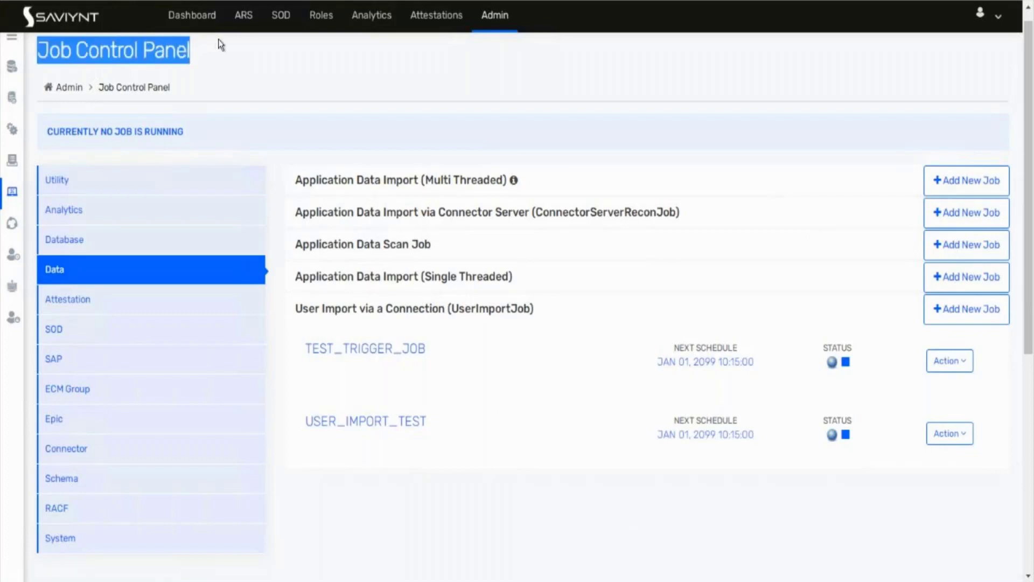
left_click(270, 69)
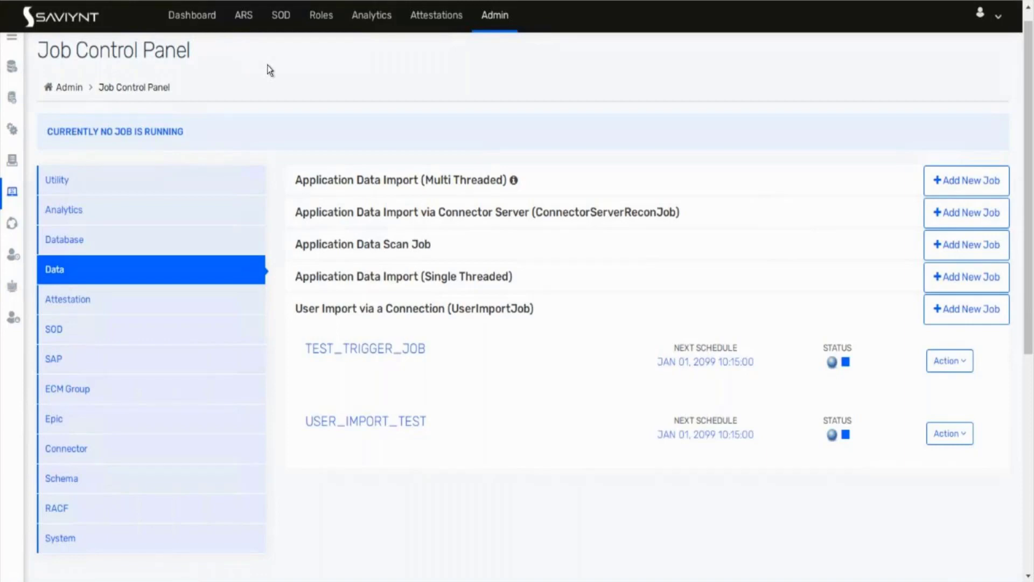
scroll(270, 70, "up", 1)
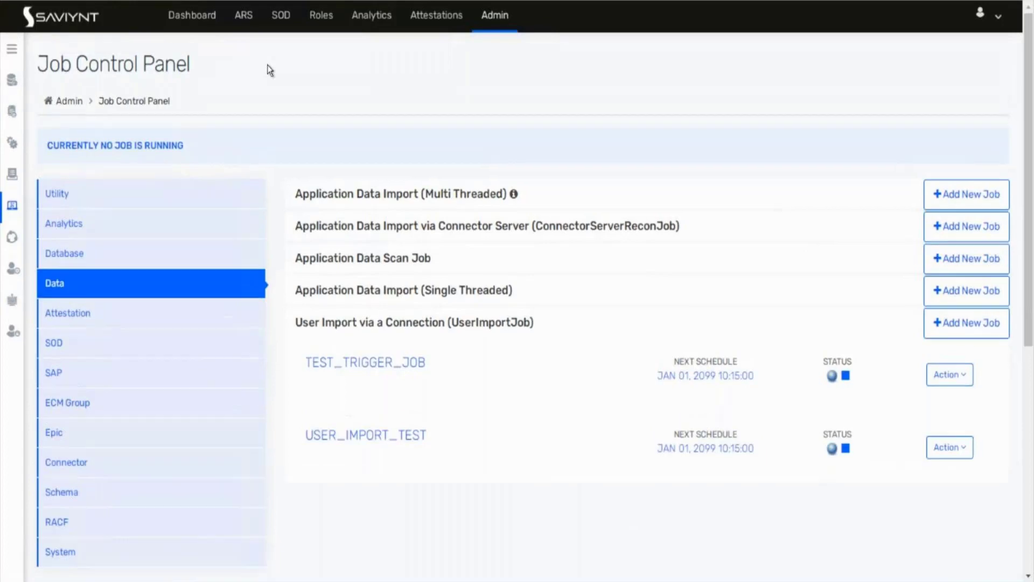
Step: Open Identity Repository > Users, refresh the User List, and show its Actions menu
left_click(10, 52)
left_click(58, 83)
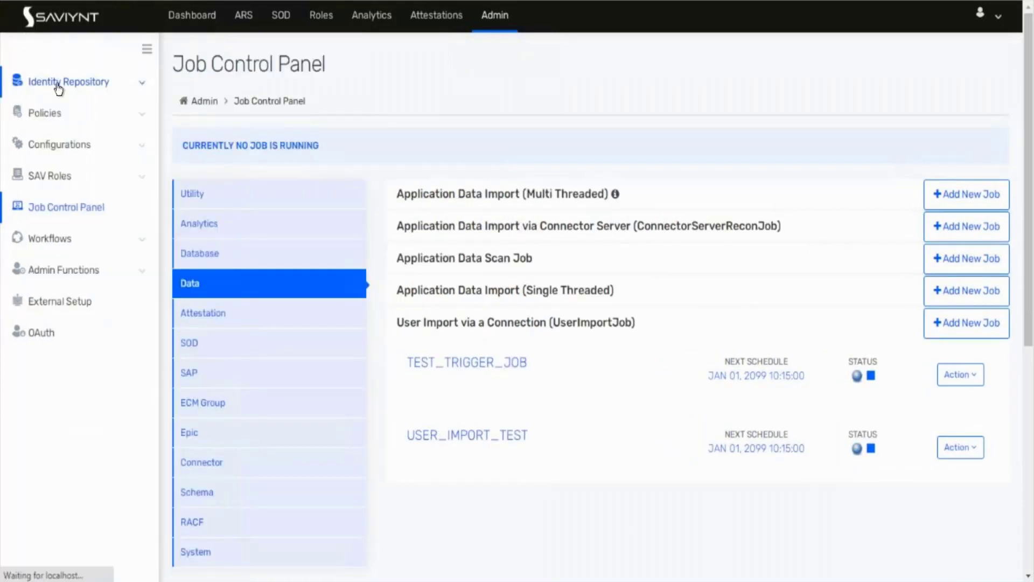
left_click(43, 132)
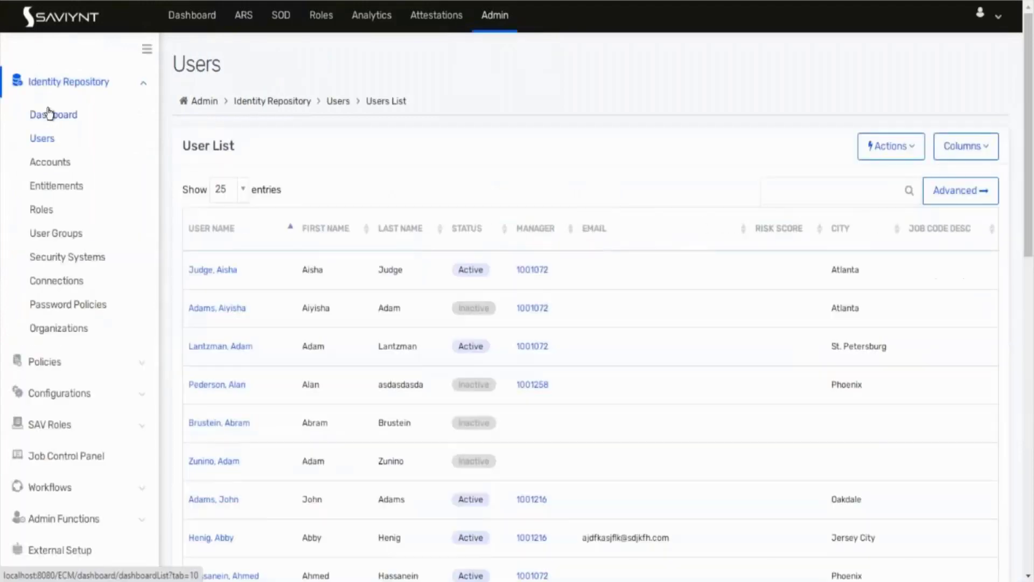
left_click(47, 147)
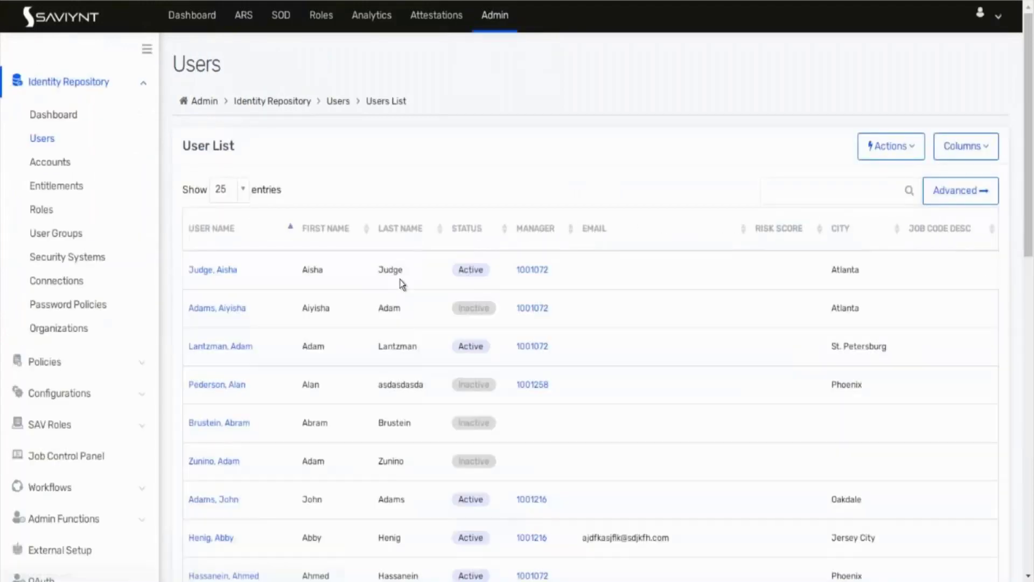
scroll(400, 279, "down", 14)
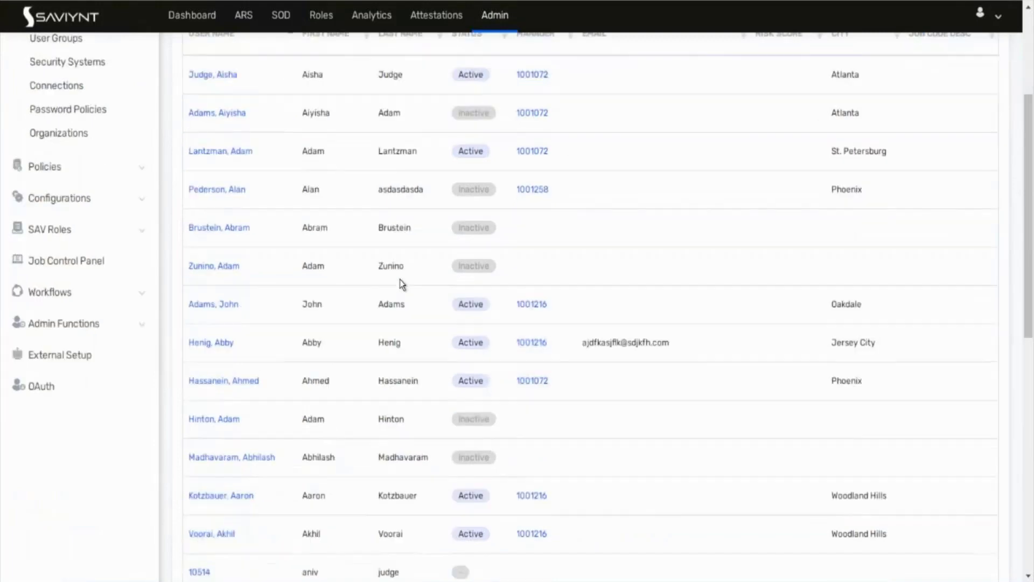
scroll(399, 279, "up", 14)
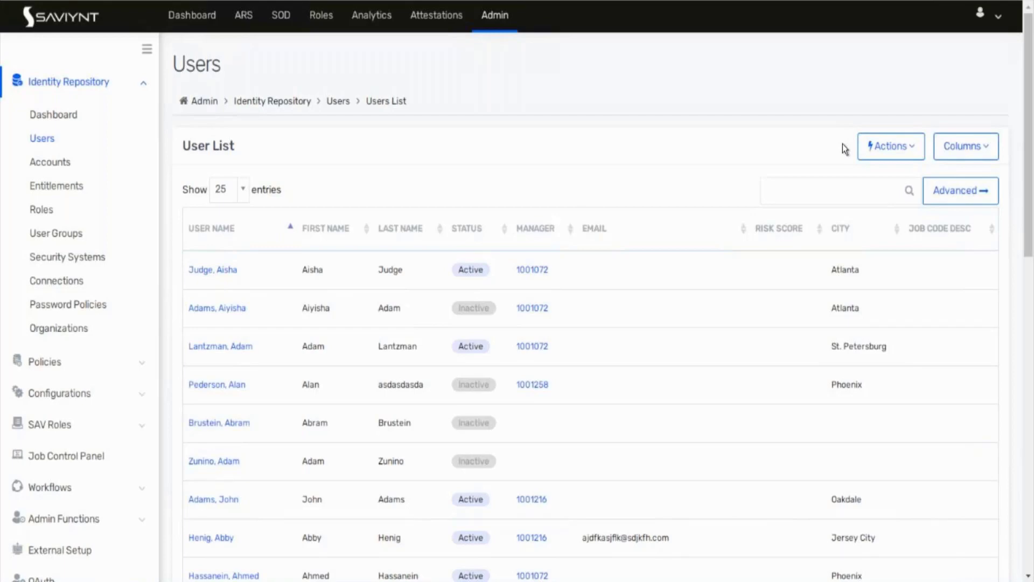
left_click(894, 154)
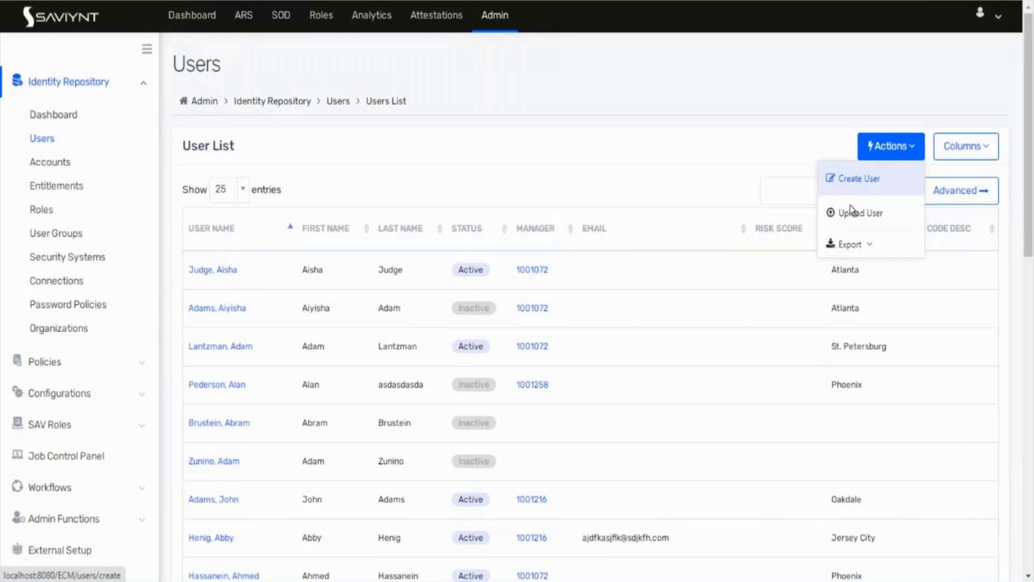
Step: Choose Create User and enter the user name testUser12345, fixing a typo
left_click(858, 179)
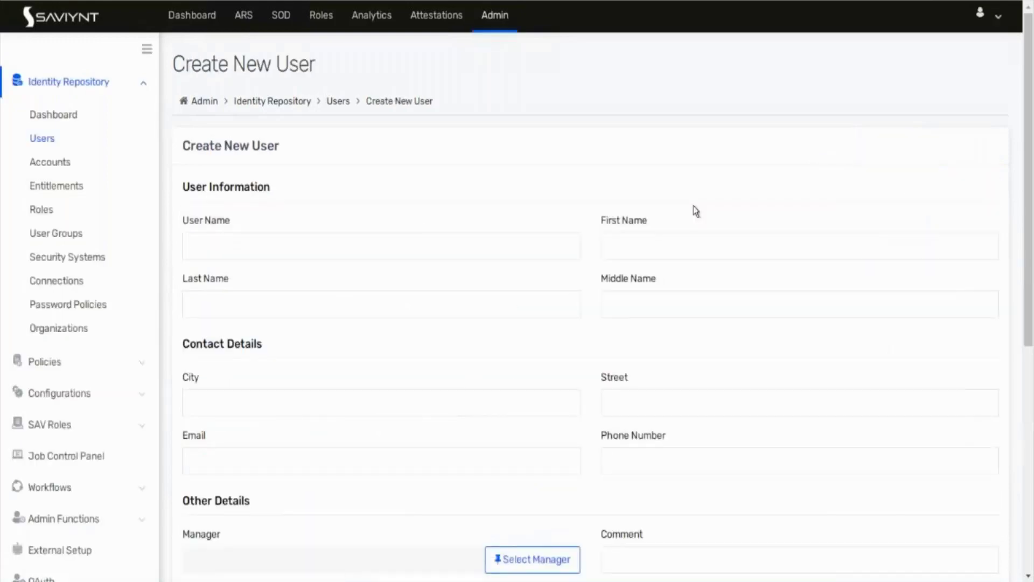
scroll(400, 263, "down", 4)
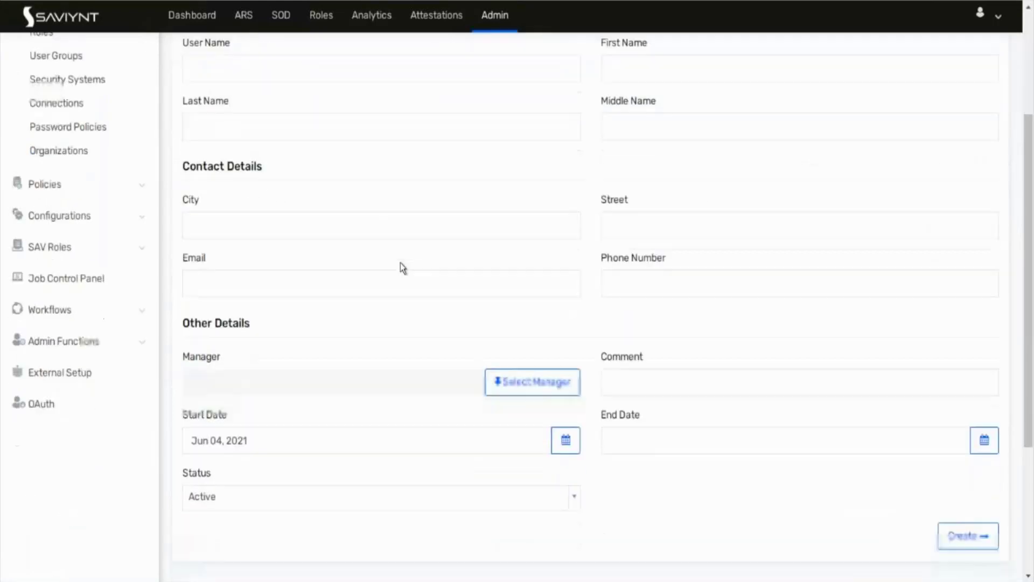
scroll(401, 262, "up", 4)
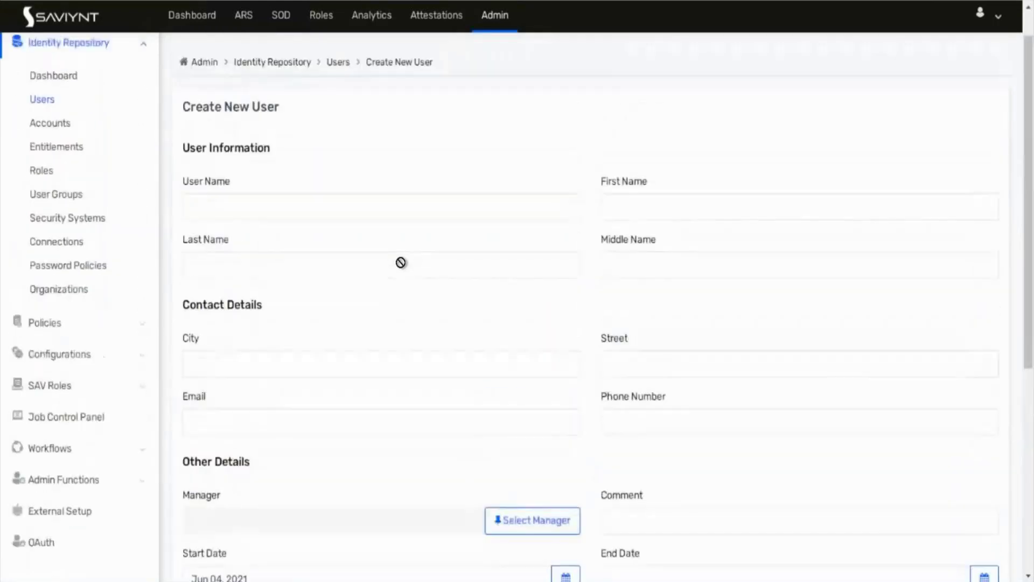
left_click(452, 212)
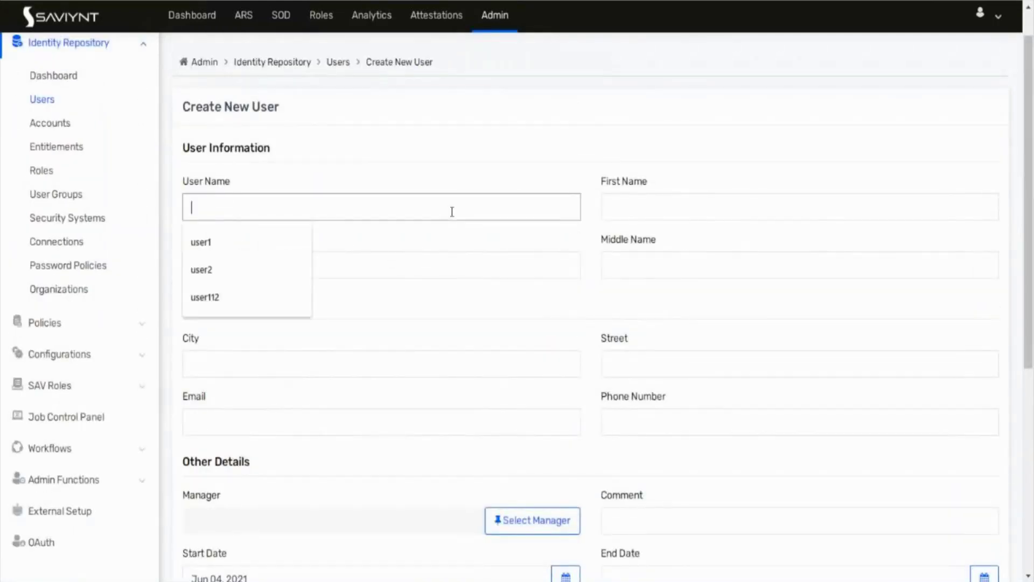
type("testUser")
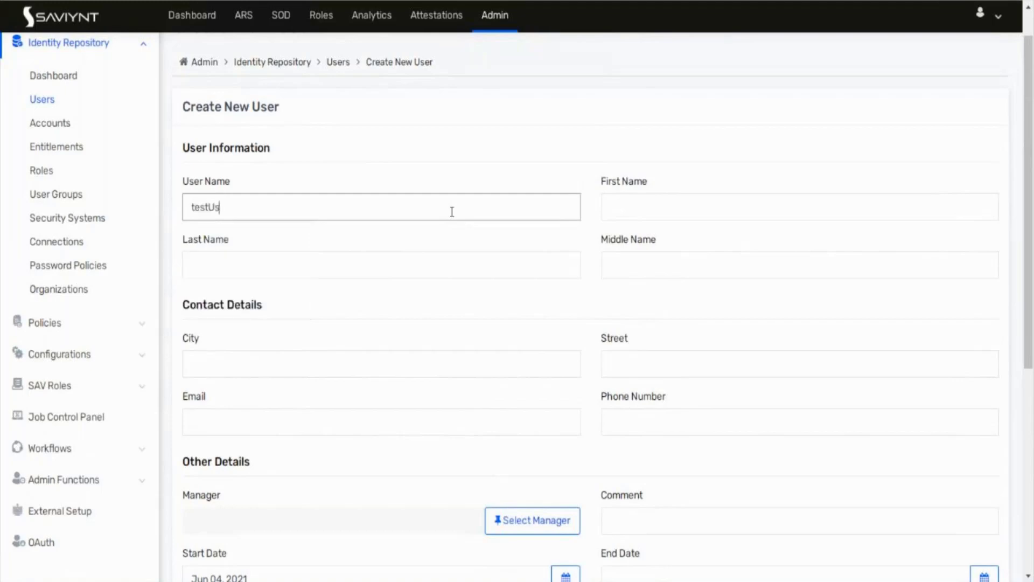
type("12w3243")
key("BackSpace")
key("BackSpace")
key("BackSpace")
key("BackSpace")
key("BackSpace")
type("345")
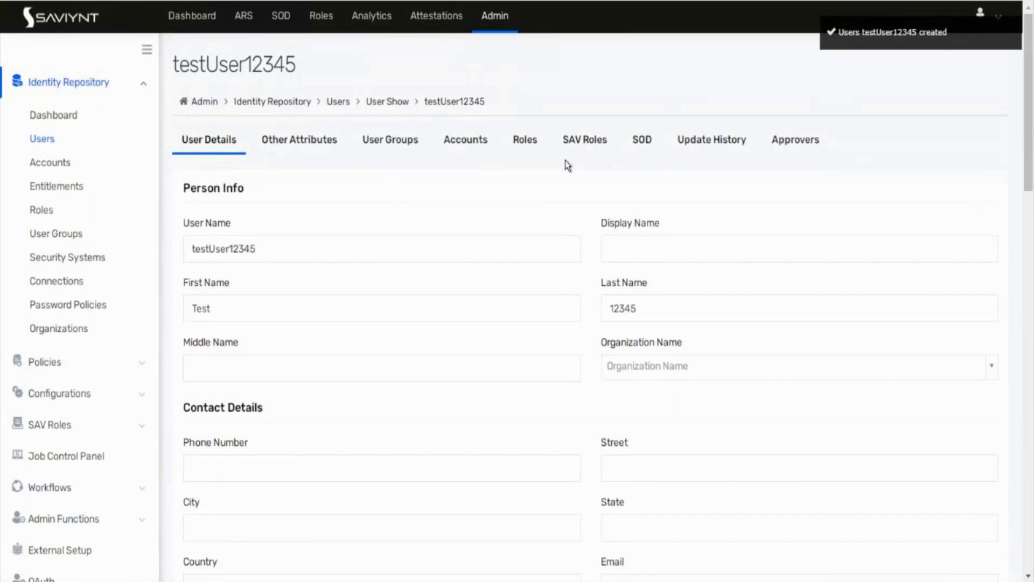
Step: Review the new user's Other Attributes, then go back to the User Details tab
left_click(284, 142)
scroll(288, 373, "down", 2)
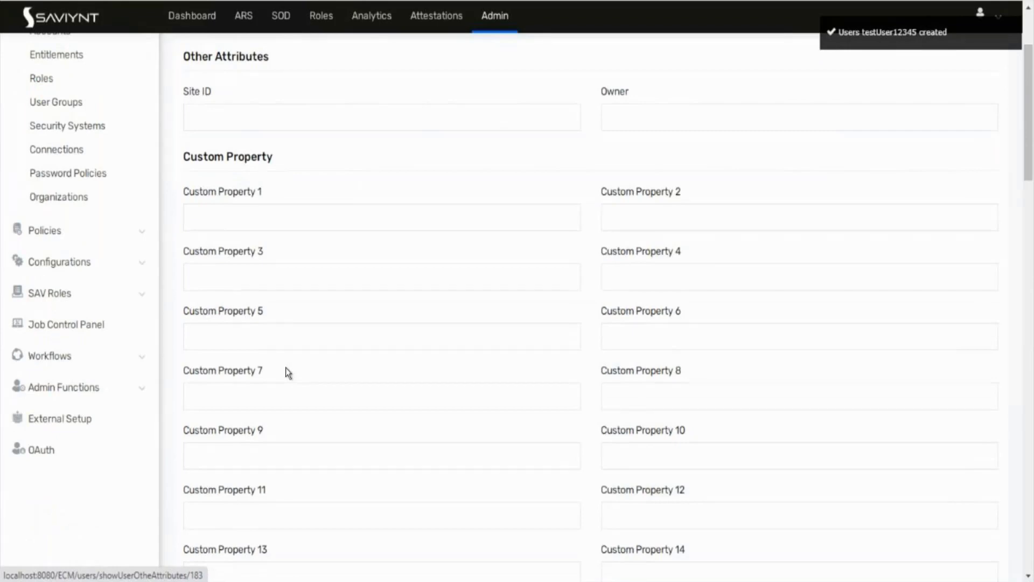
scroll(286, 364, "up", 2)
left_click(211, 141)
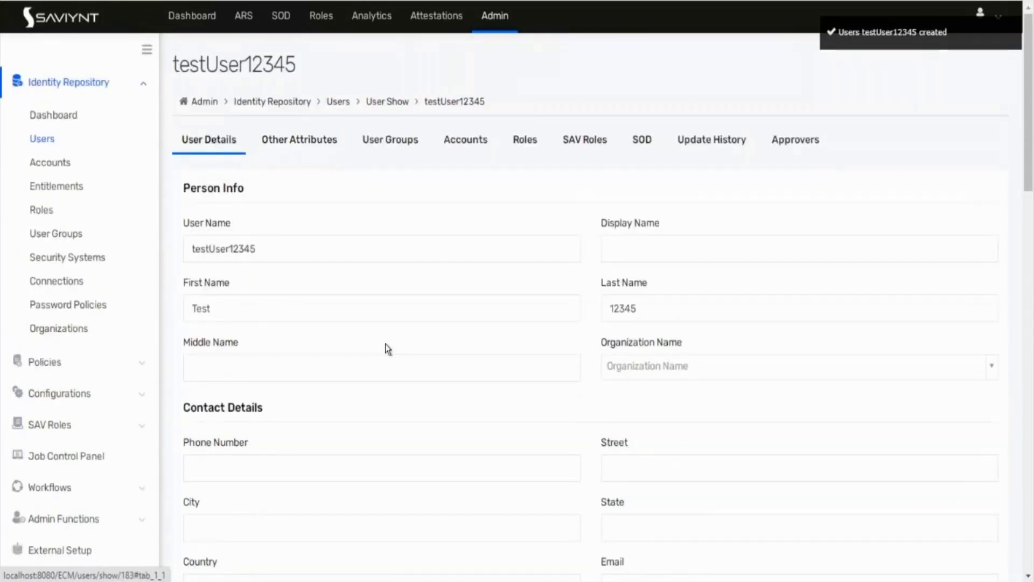
scroll(386, 344, "down", 4)
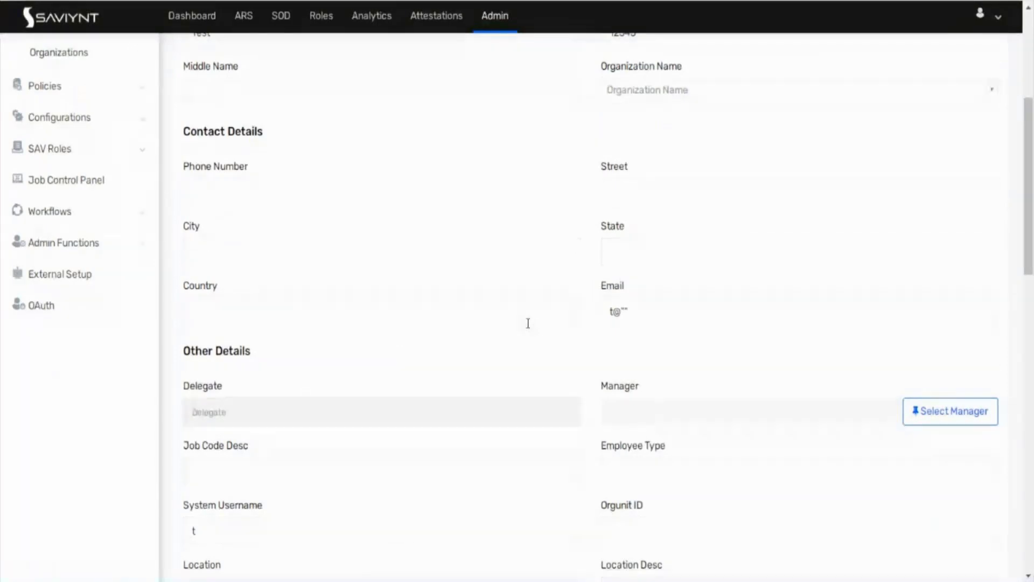
scroll(528, 324, "up", 4)
scroll(422, 396, "down", 10)
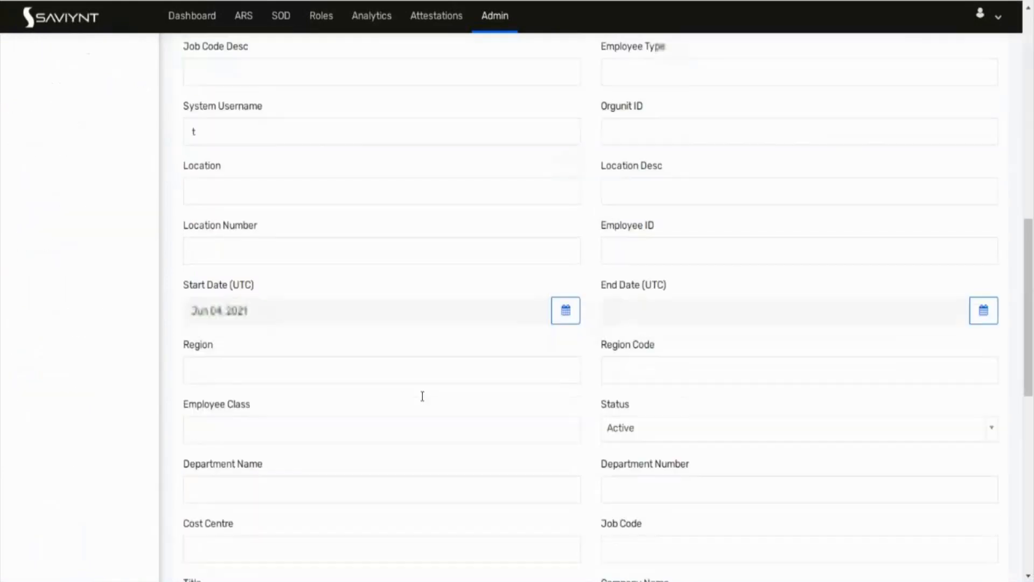
scroll(422, 396, "down", 6)
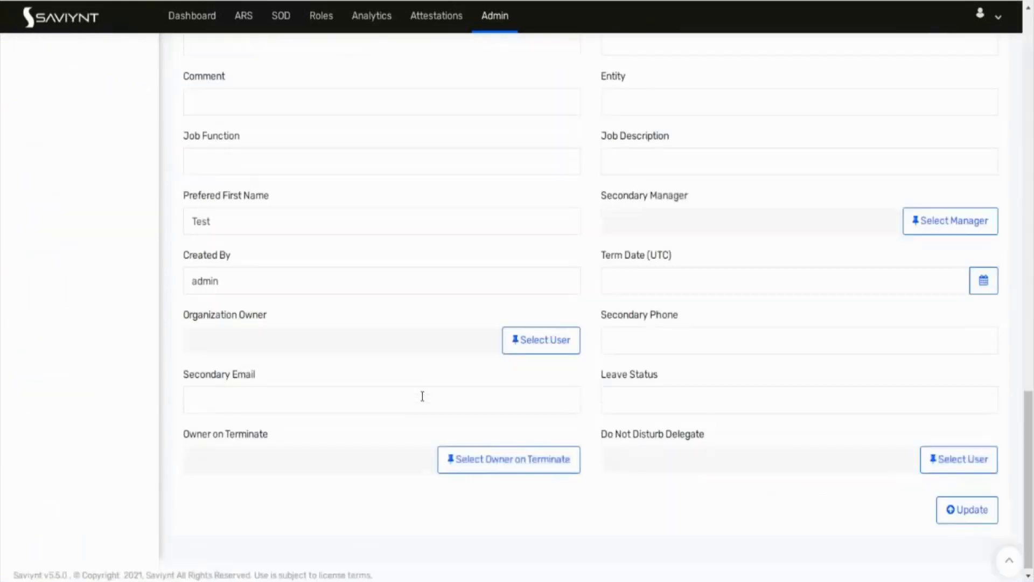
scroll(422, 396, "up", 8)
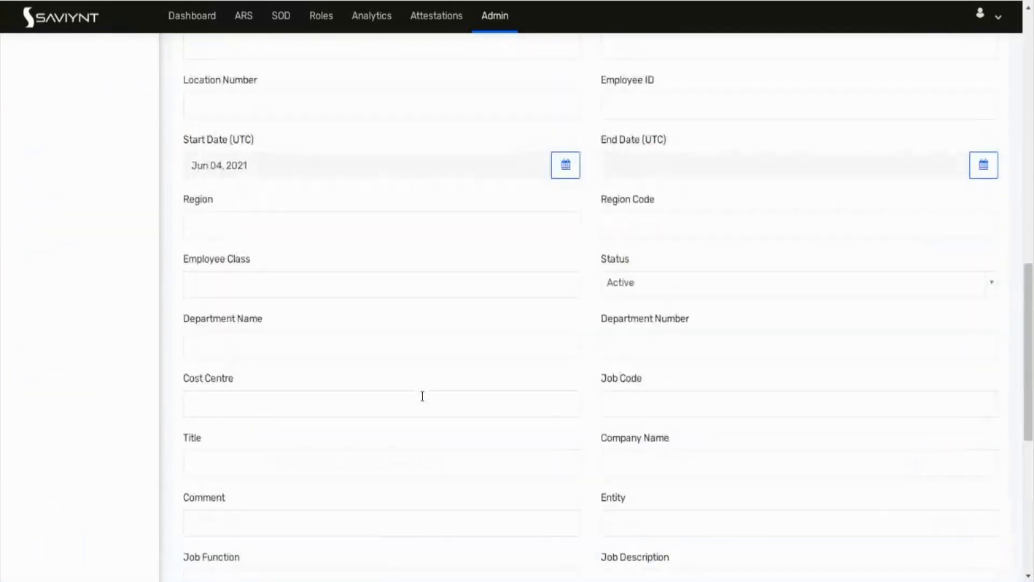
scroll(522, 352, "up", 10)
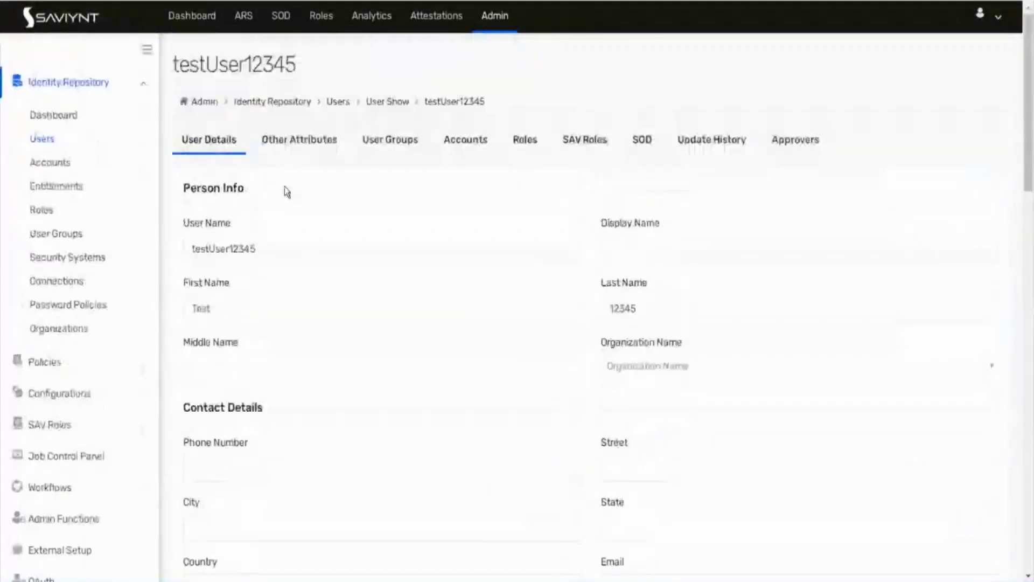
Step: Inspect the new user's custom property fields
left_click(285, 139)
scroll(285, 469, "down", 15)
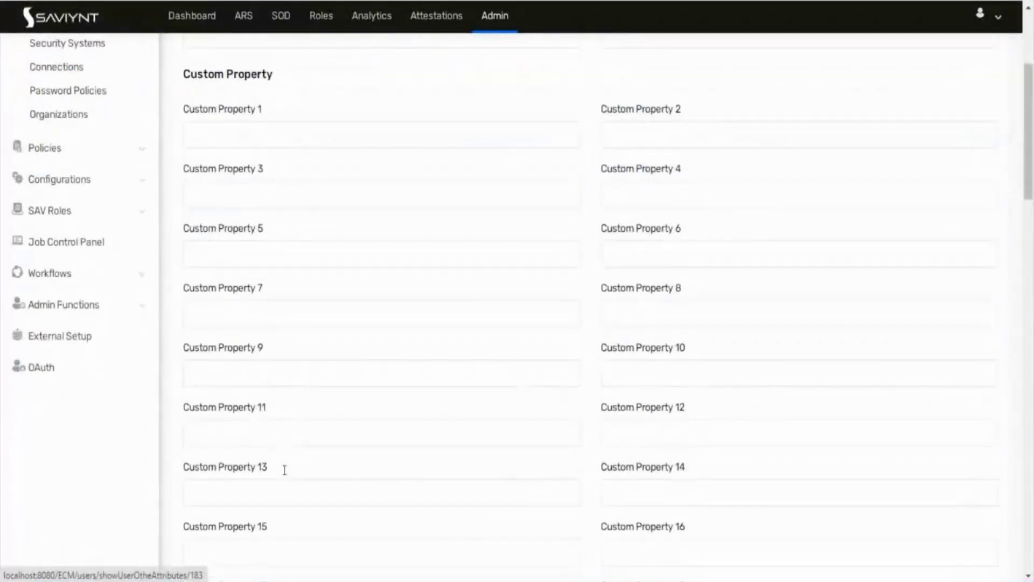
scroll(285, 470, "down", 15)
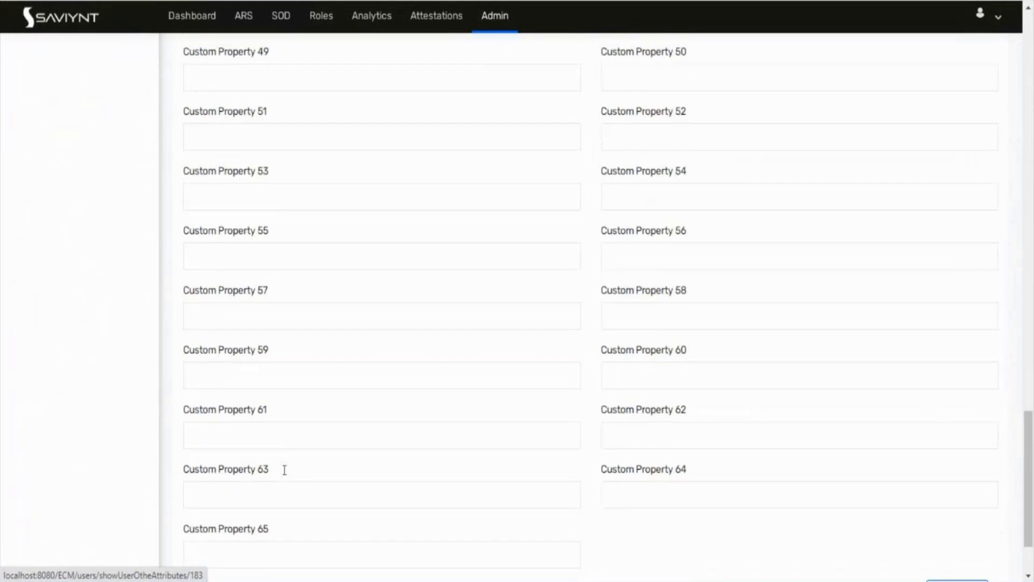
scroll(305, 445, "up", 20)
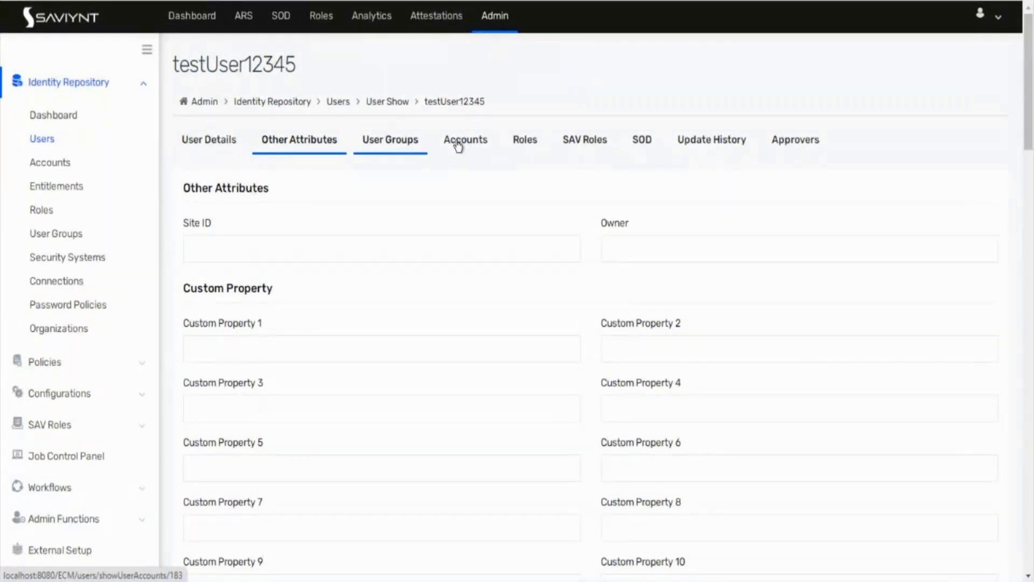
Step: Review the user's Update History, then return to the basic details
left_click(722, 141)
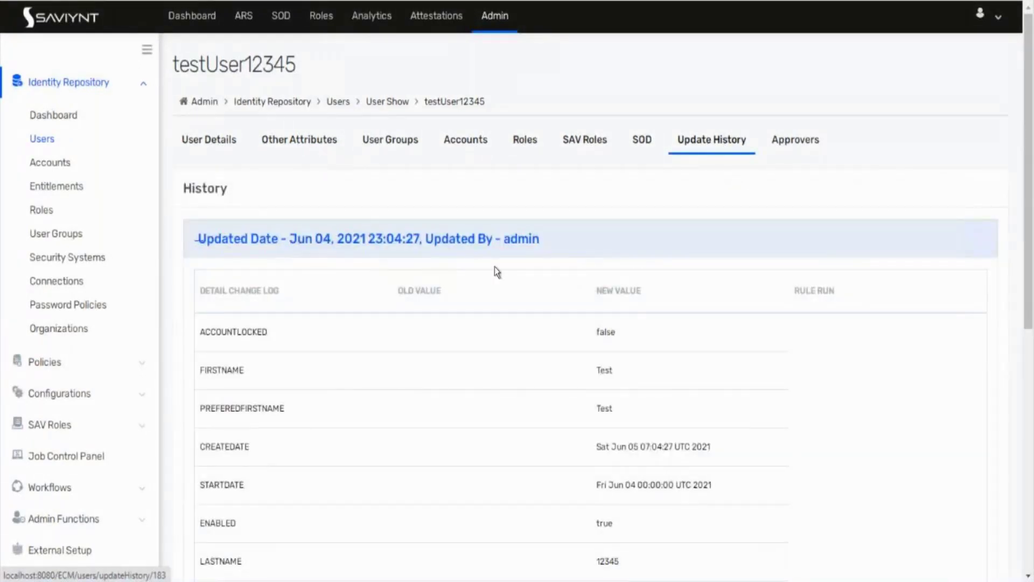
scroll(495, 269, "down", 5)
scroll(495, 271, "up", 2)
scroll(494, 267, "down", 1)
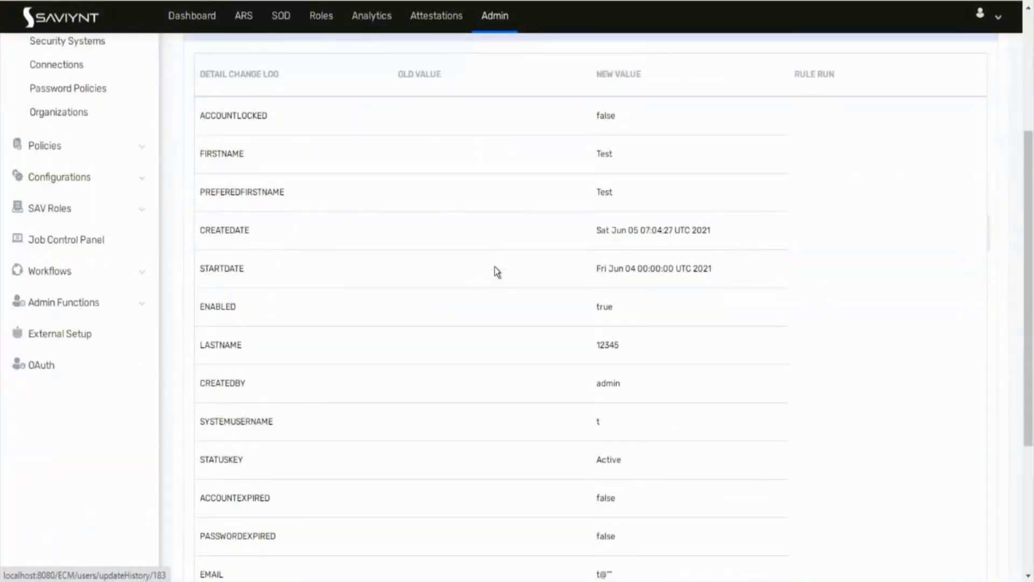
scroll(494, 266, "down", 3)
scroll(494, 266, "down", 2)
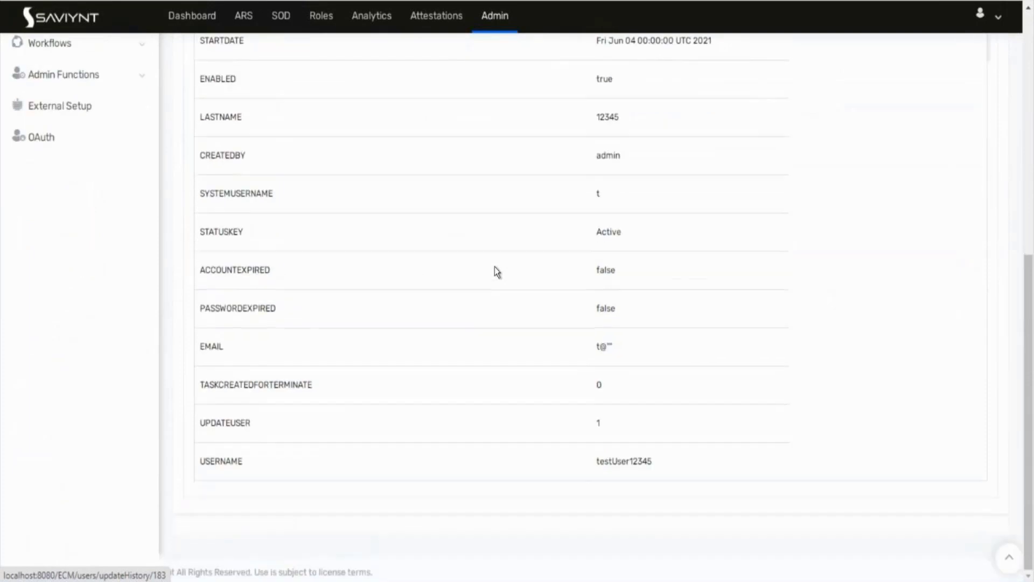
scroll(494, 267, "up", 9)
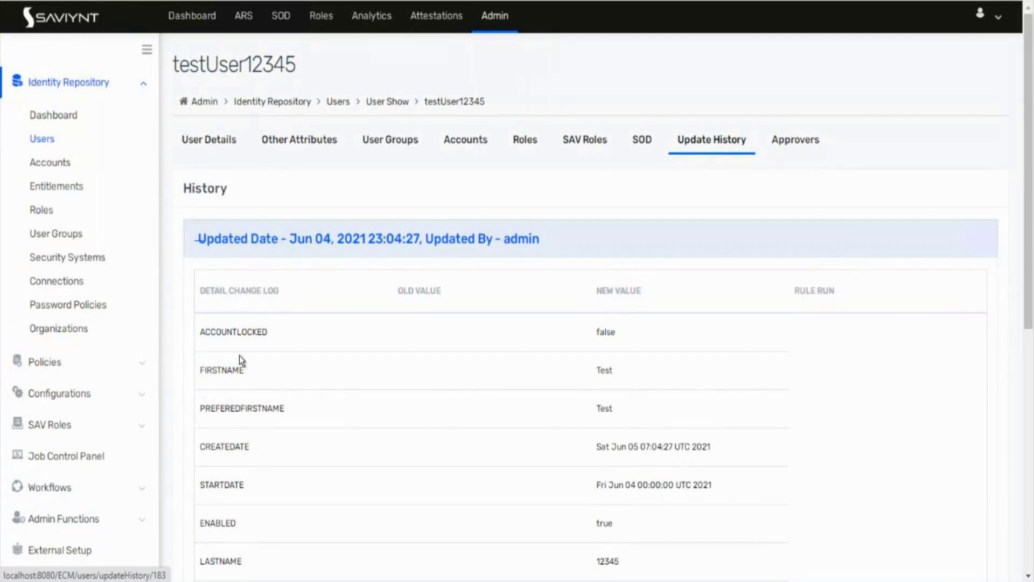
scroll(246, 360, "down", 8)
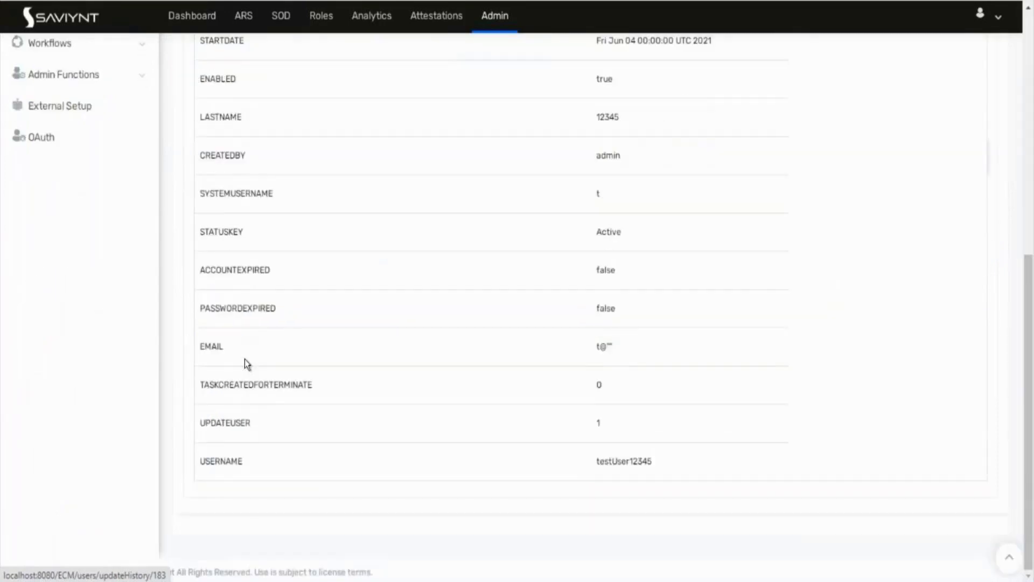
scroll(245, 359, "up", 10)
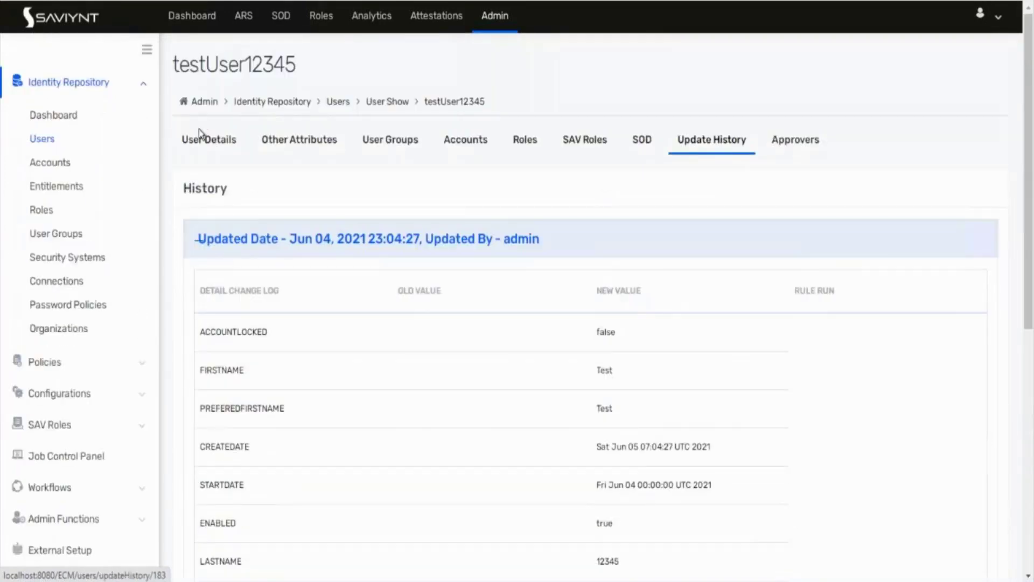
left_click(201, 135)
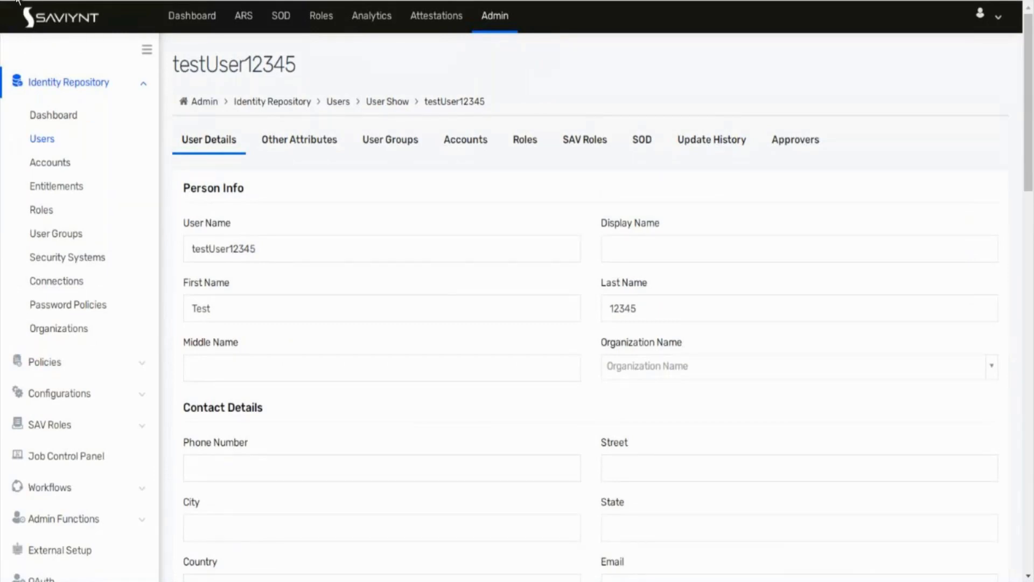
Step: Go back in the browser and reopen the Identity Repository Users list
left_click(16, 0)
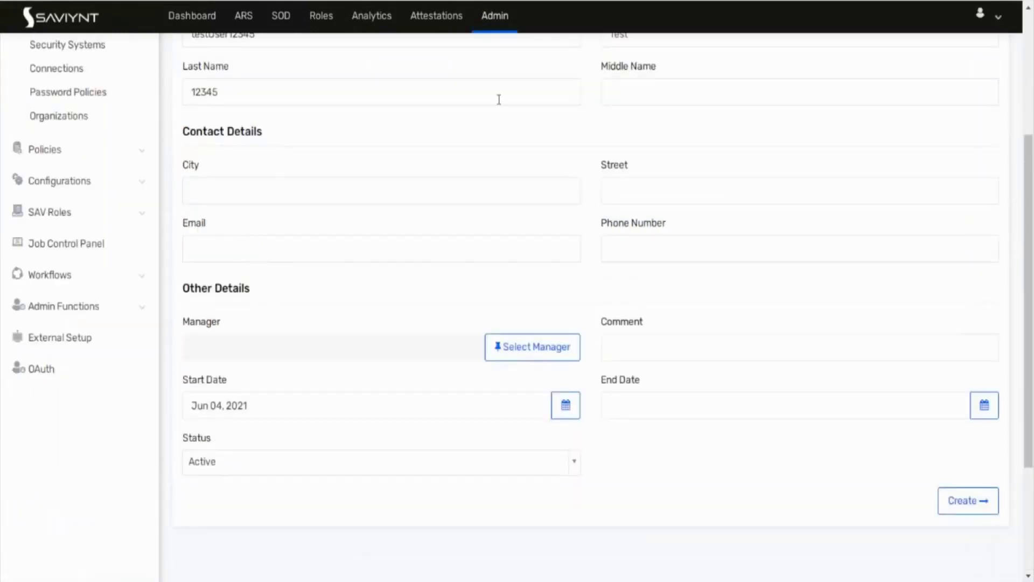
scroll(264, 274, "up", 4)
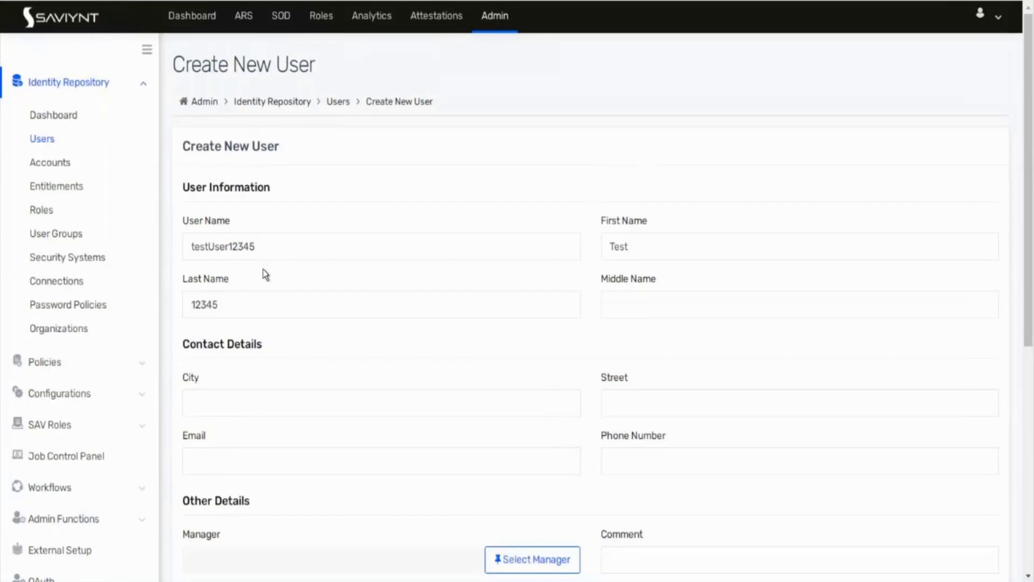
left_click(42, 141)
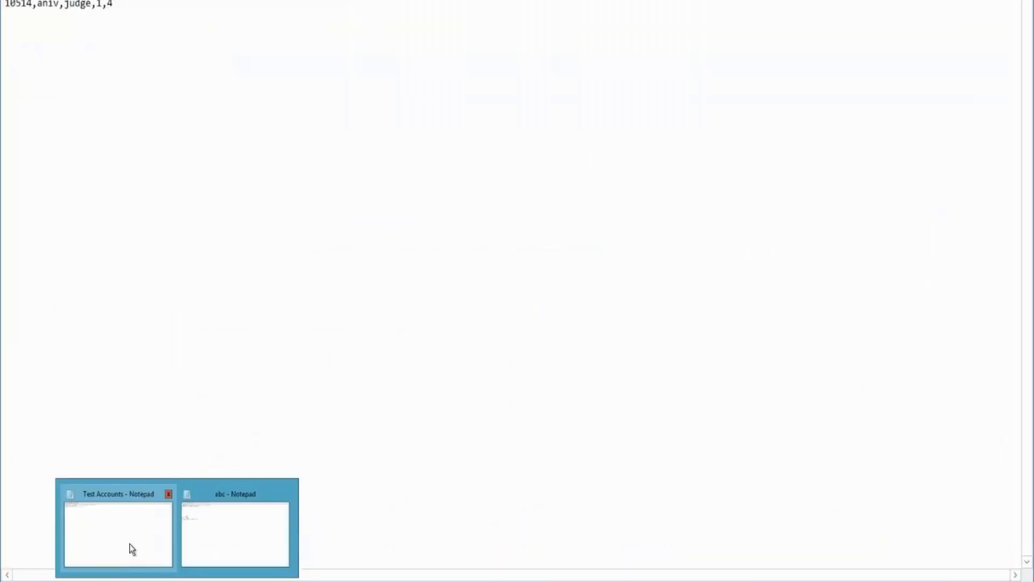
Step: Duplicate the abc file on the desktop and open abc - Copy in Notepad
left_click(132, 550)
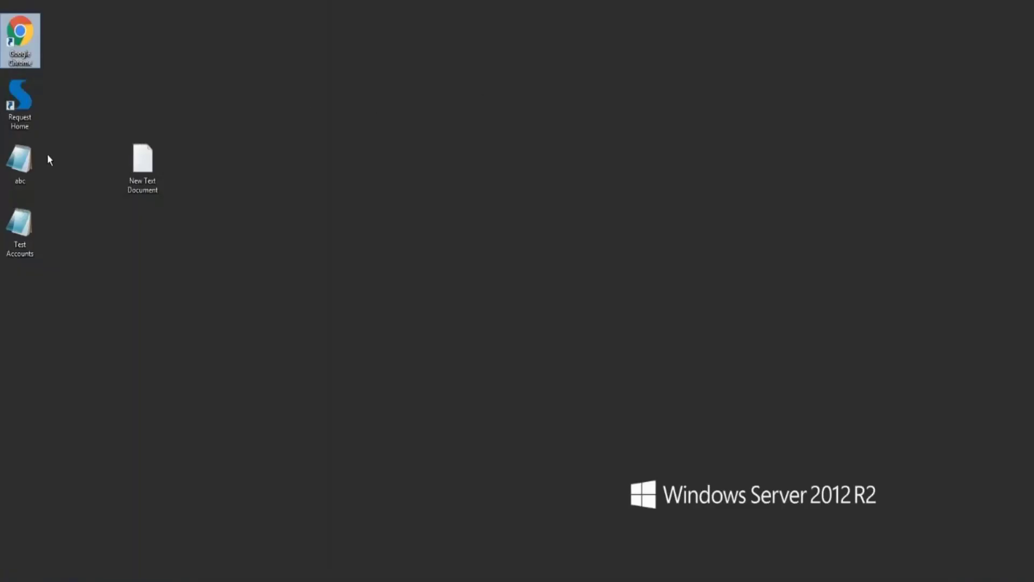
left_click(6, 169)
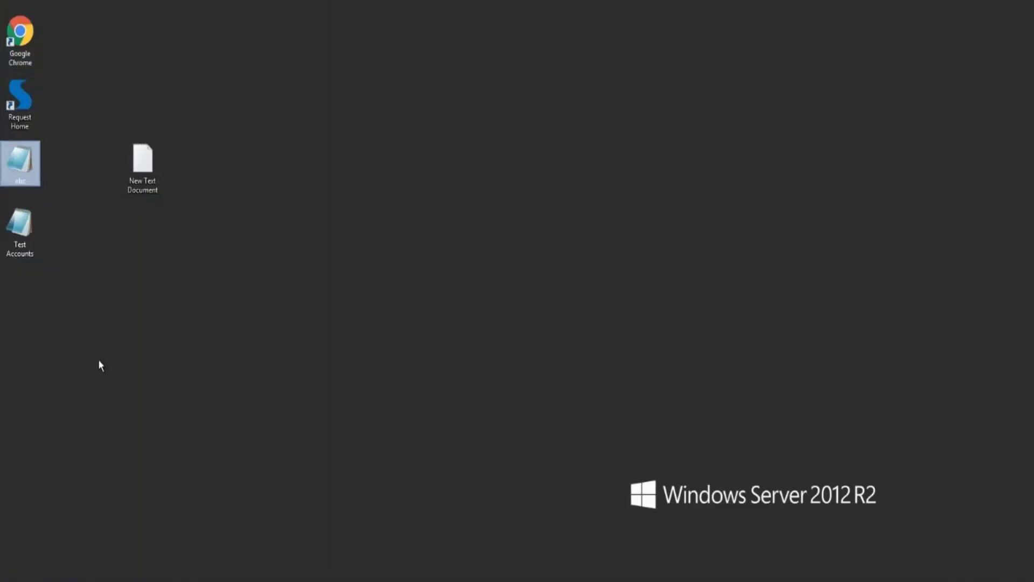
key("ctrl+v")
double_click(21, 298)
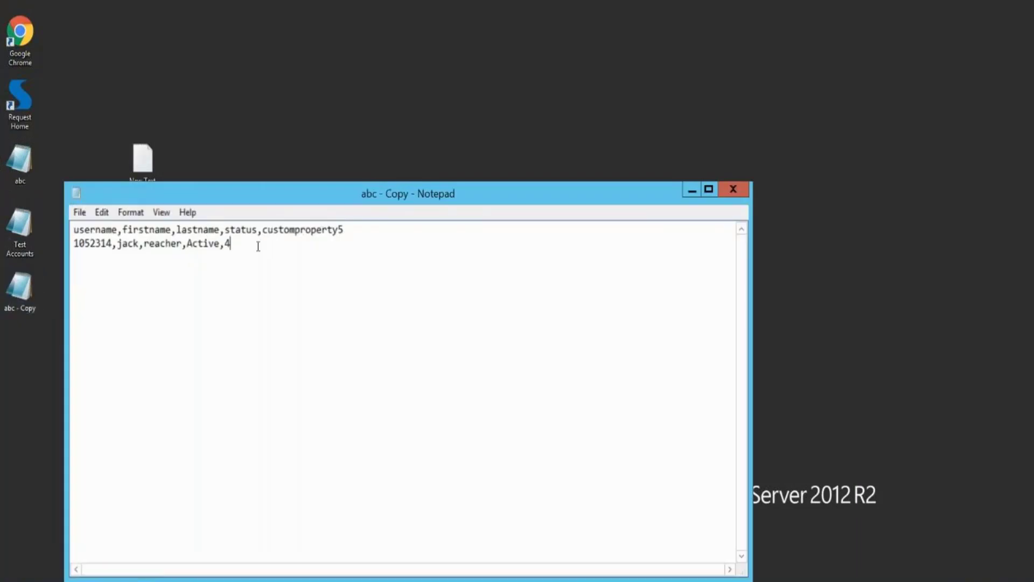
Step: Replace the old data row with a new user row: username, first and last name, Active, testuser
left_click_drag(257, 245, 54, 251)
key("Delete")
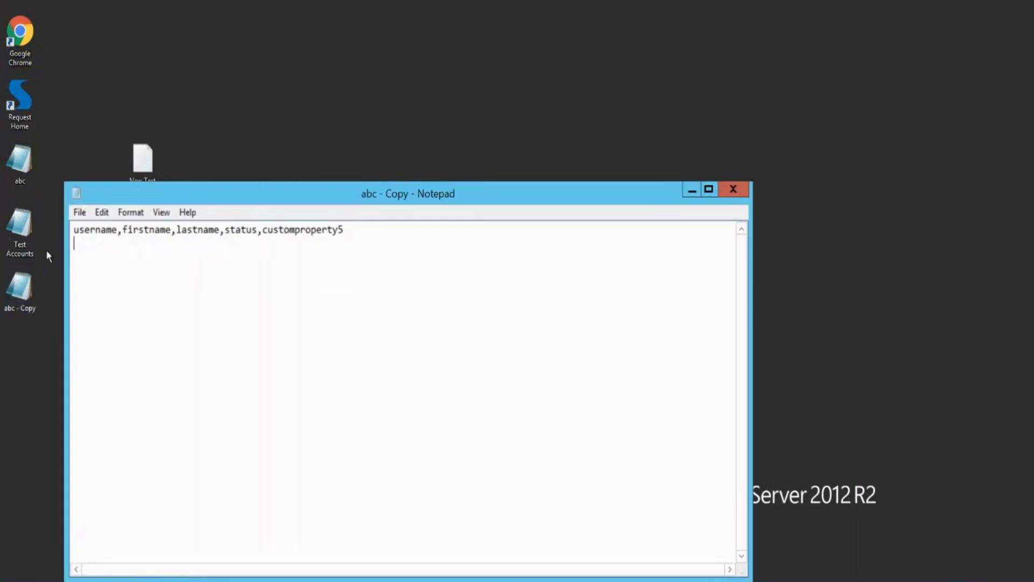
key("ctrl+a")
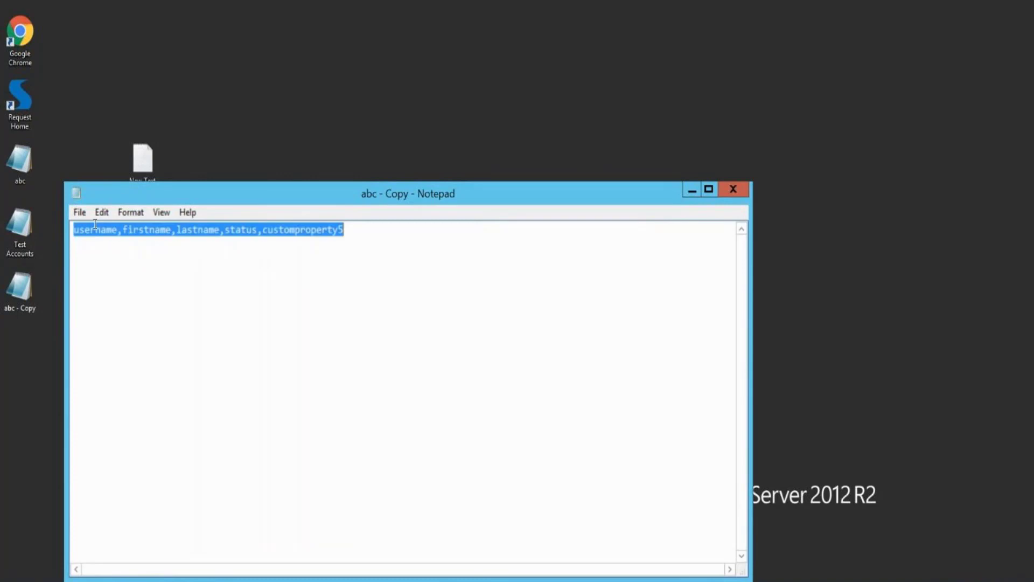
left_click(144, 230)
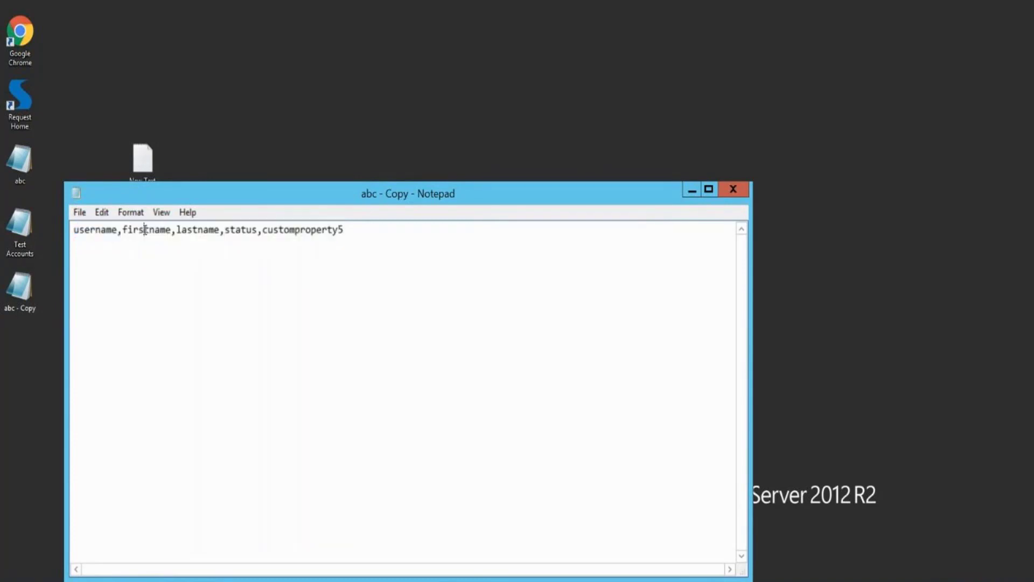
key("ctrl+a")
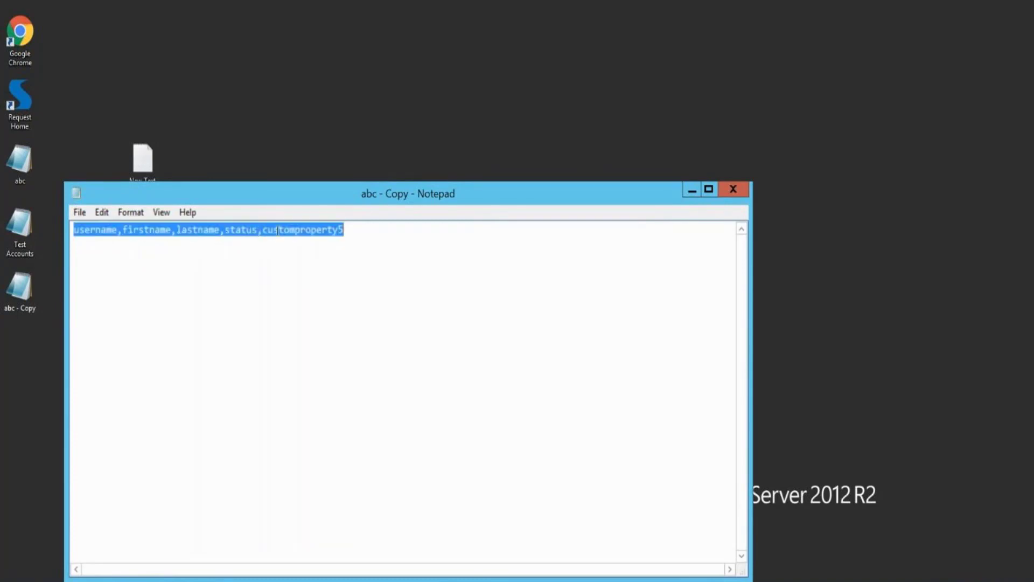
left_click(386, 239)
key("Return")
key("BackSpace")
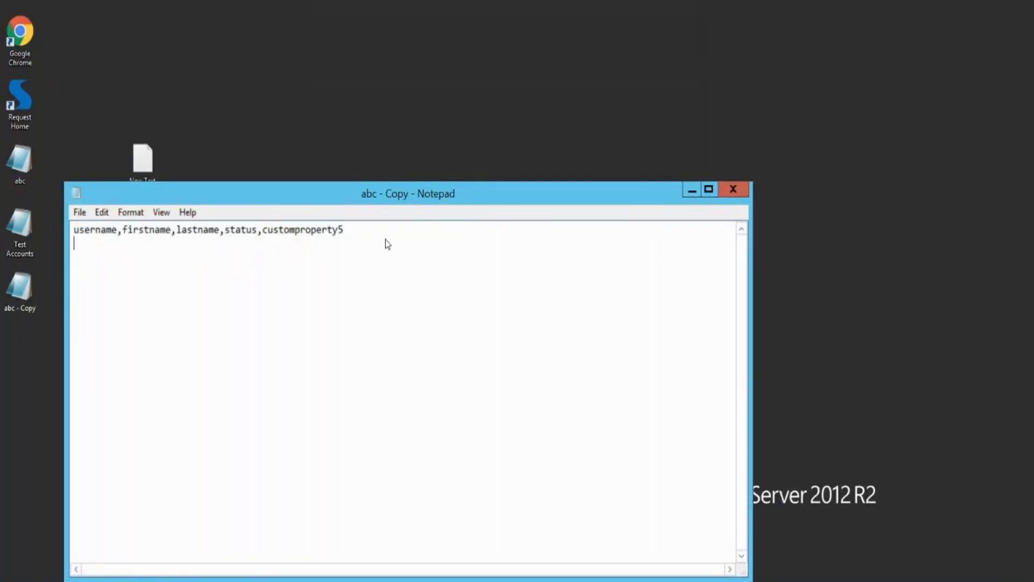
type("Ram123,Ram,123")
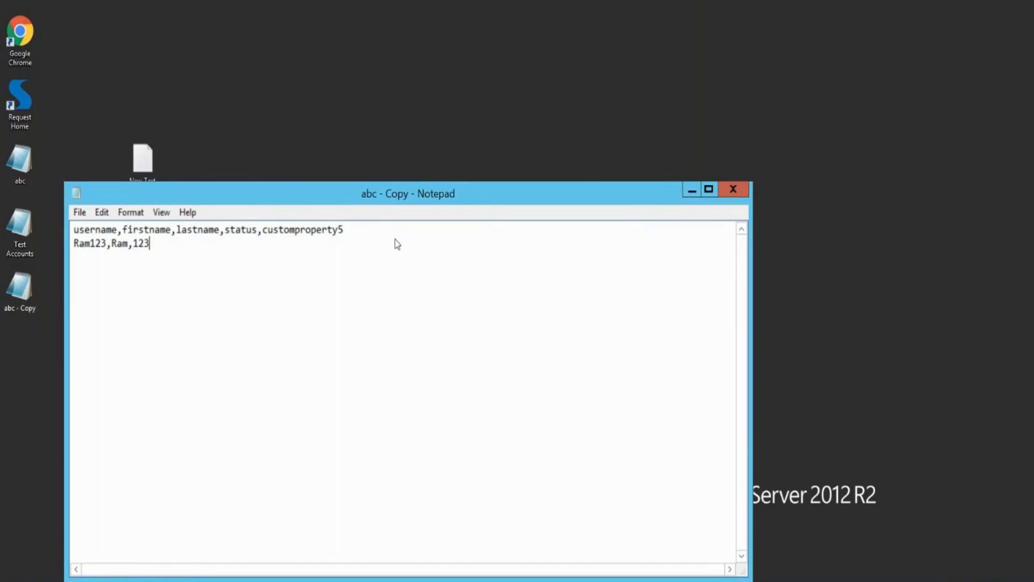
type(",Active,testuser")
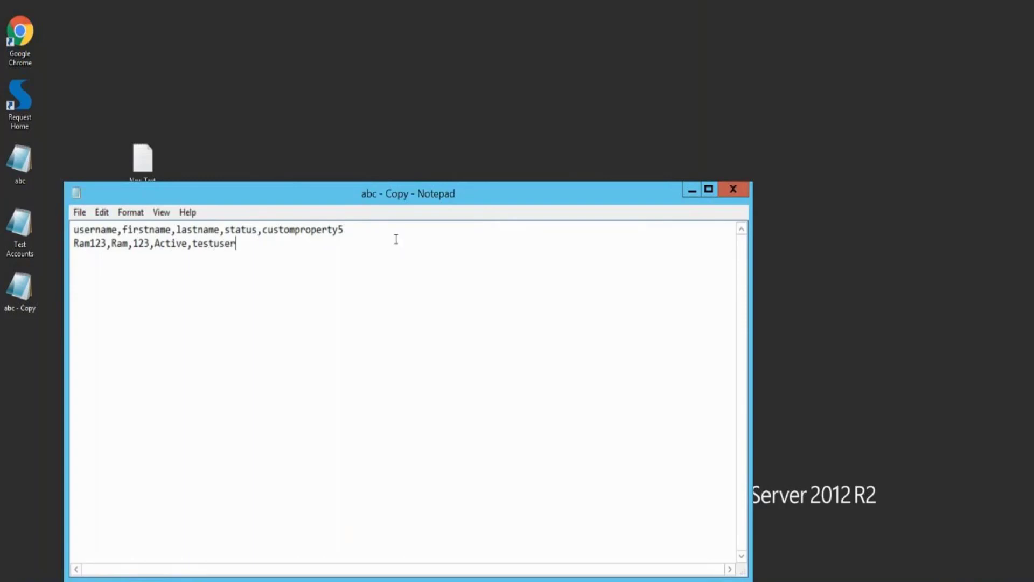
Step: Close the CSV and open Saviynt's upload-users-from-file form via Actions
left_click(740, 187)
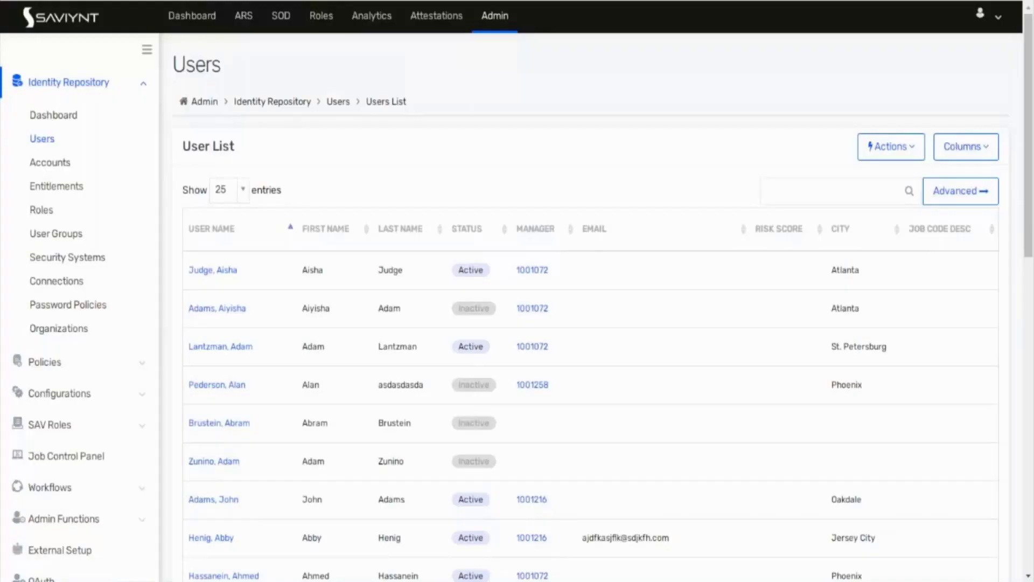
left_click(891, 147)
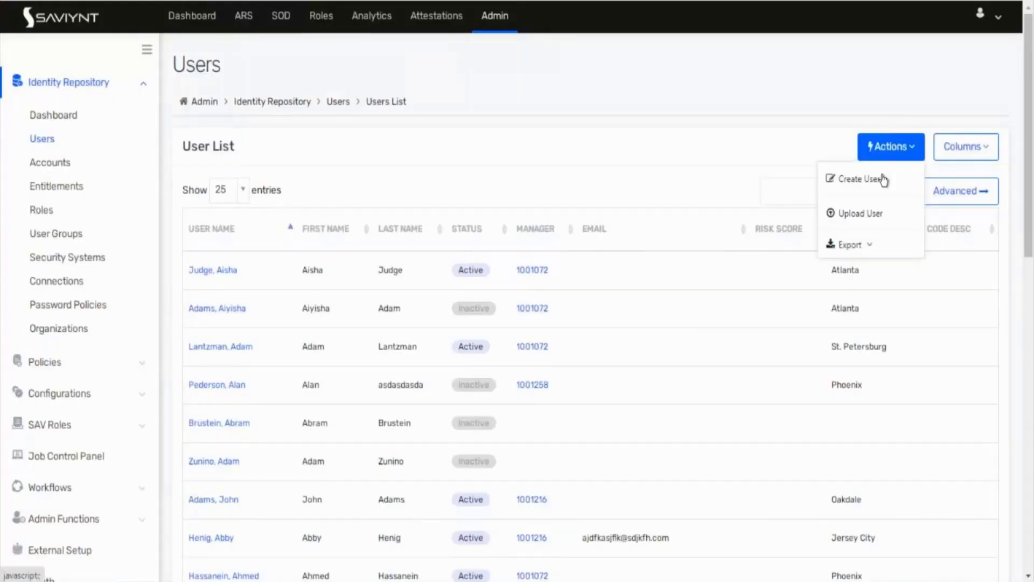
left_click(866, 218)
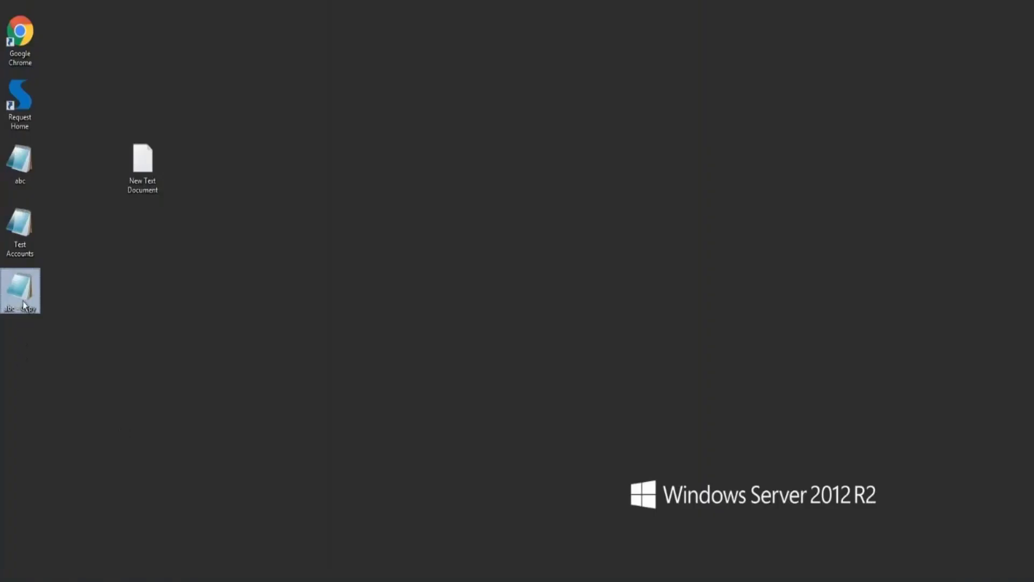
Step: Set First row as heading to Yes and open the Data File picker
double_click(23, 305)
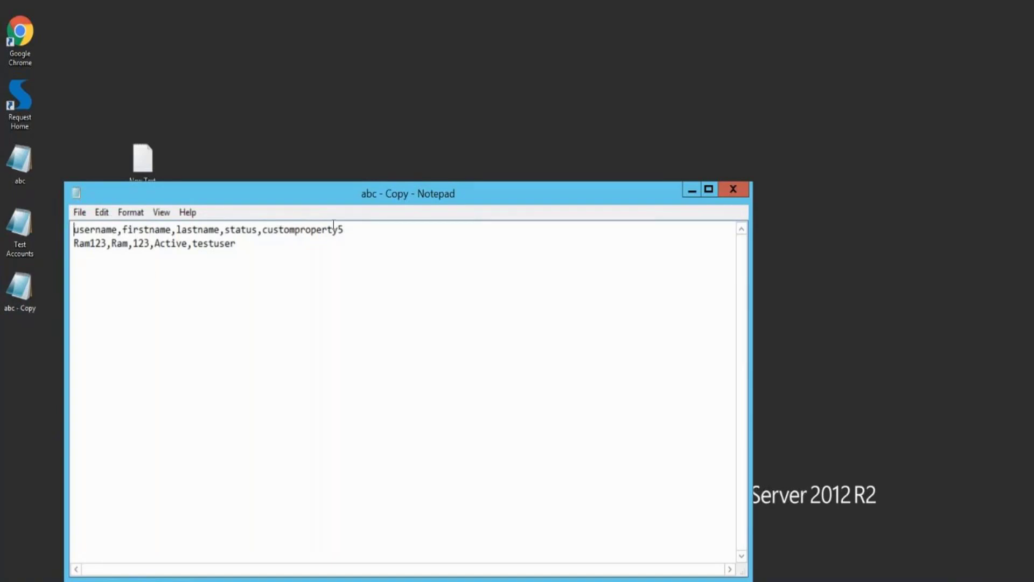
key("alt+Tab")
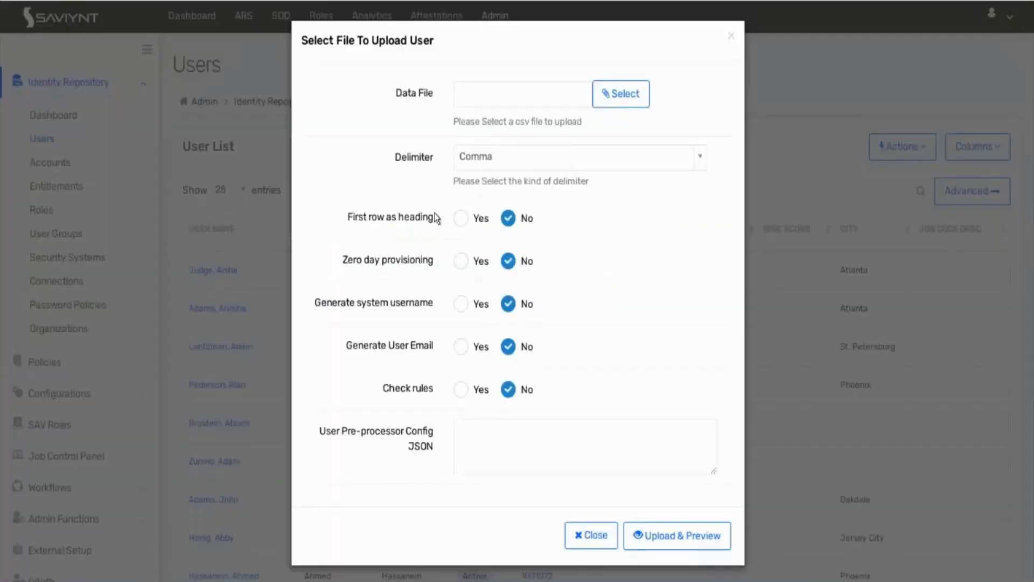
left_click(460, 218)
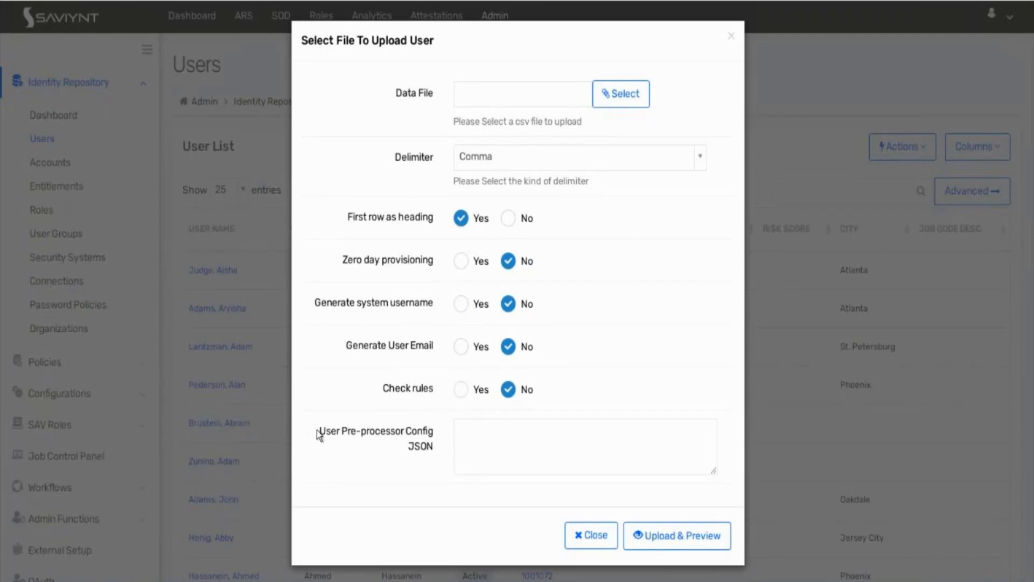
left_click_drag(320, 434, 391, 451)
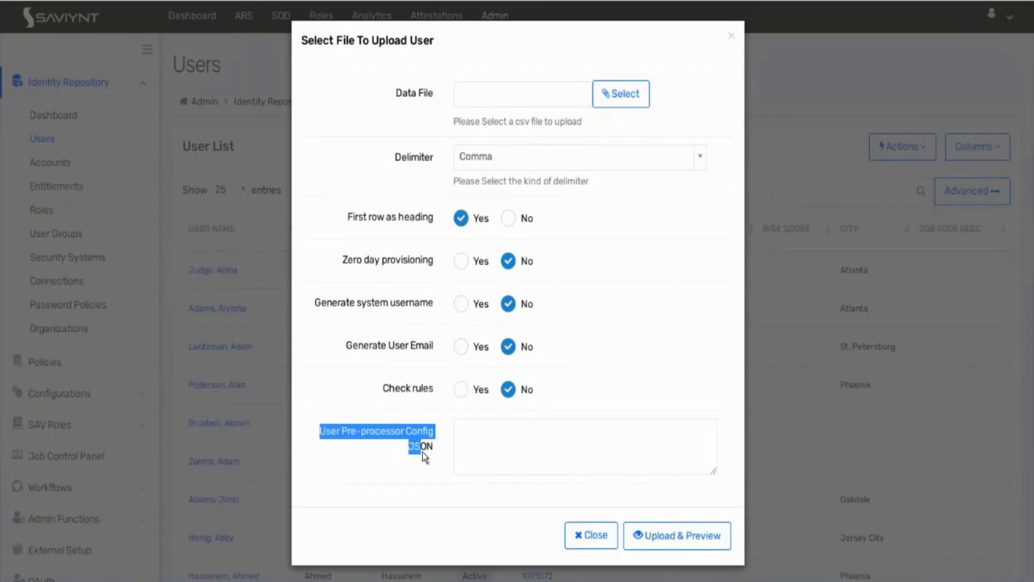
left_click(387, 415)
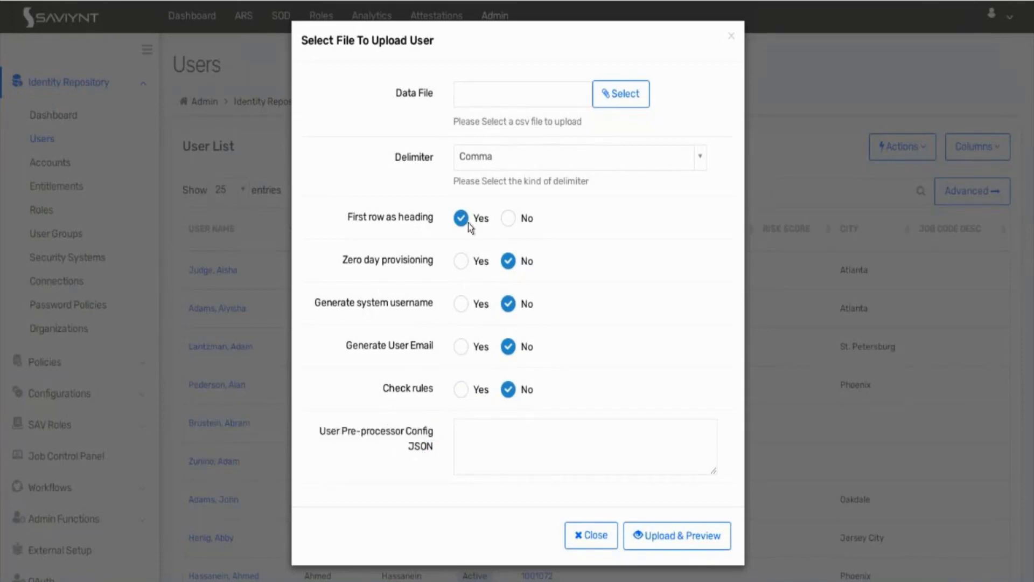
left_click(619, 102)
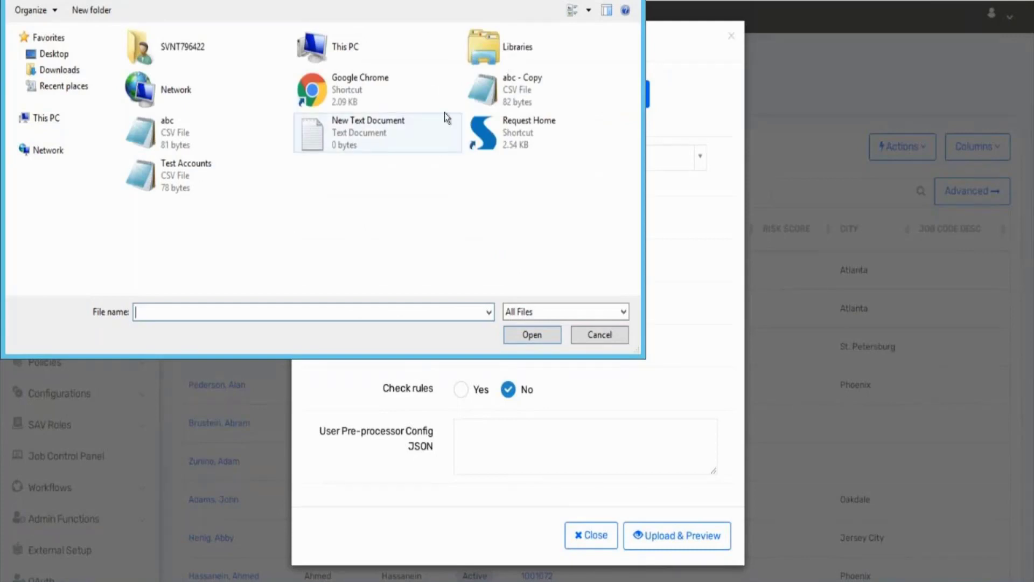
Step: Attach abc - Copy as the data file and run Upload & Preview
double_click(509, 97)
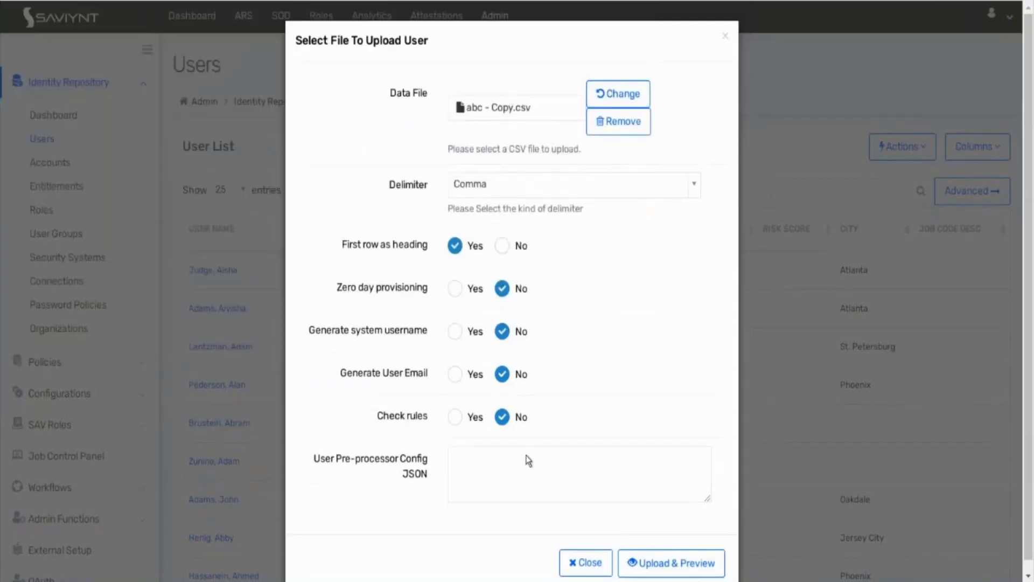
left_click(666, 563)
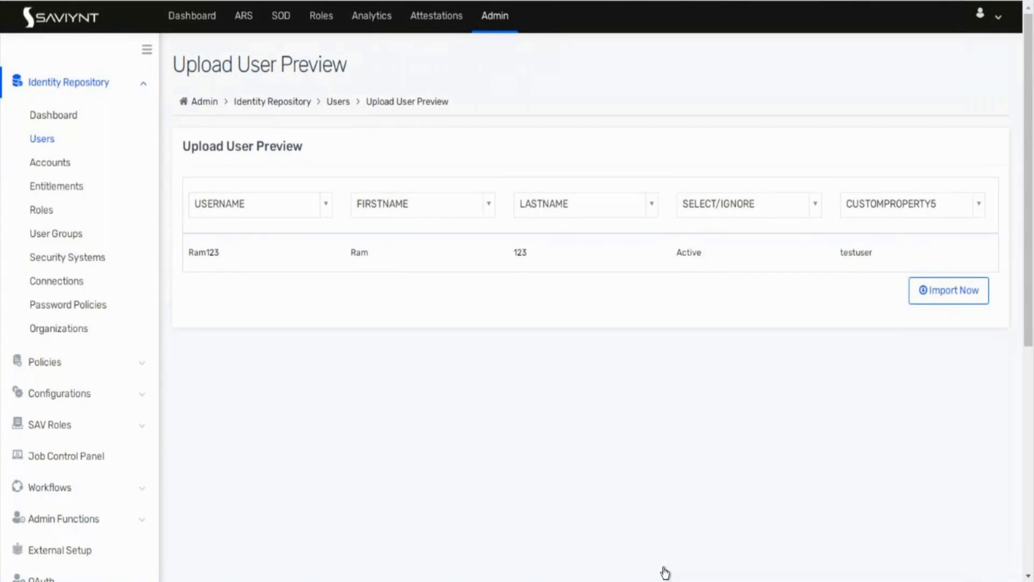
Step: Search the unmapped column's attributes for 'sta' and check its value in the CSV
left_click(738, 212)
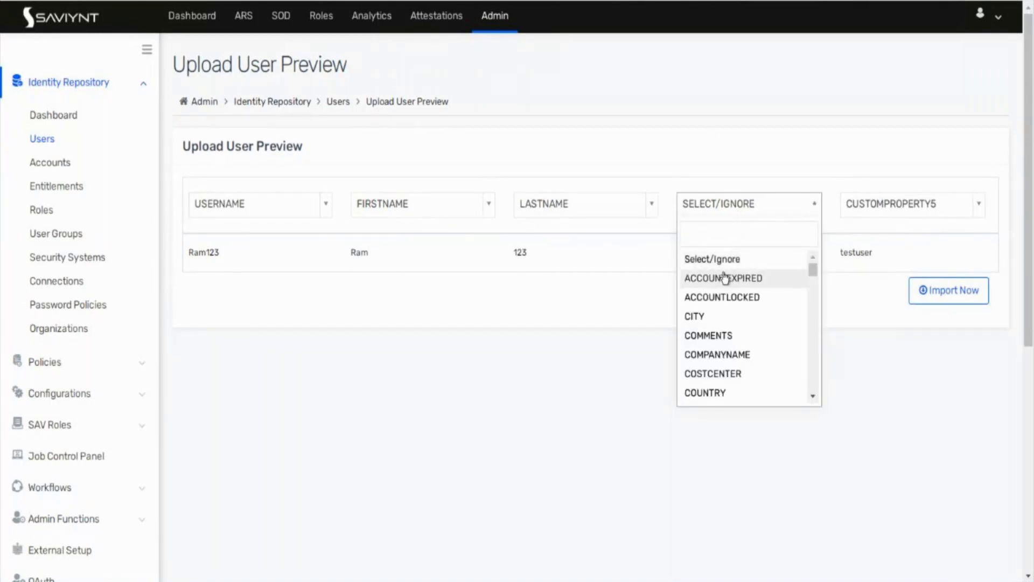
type("sta")
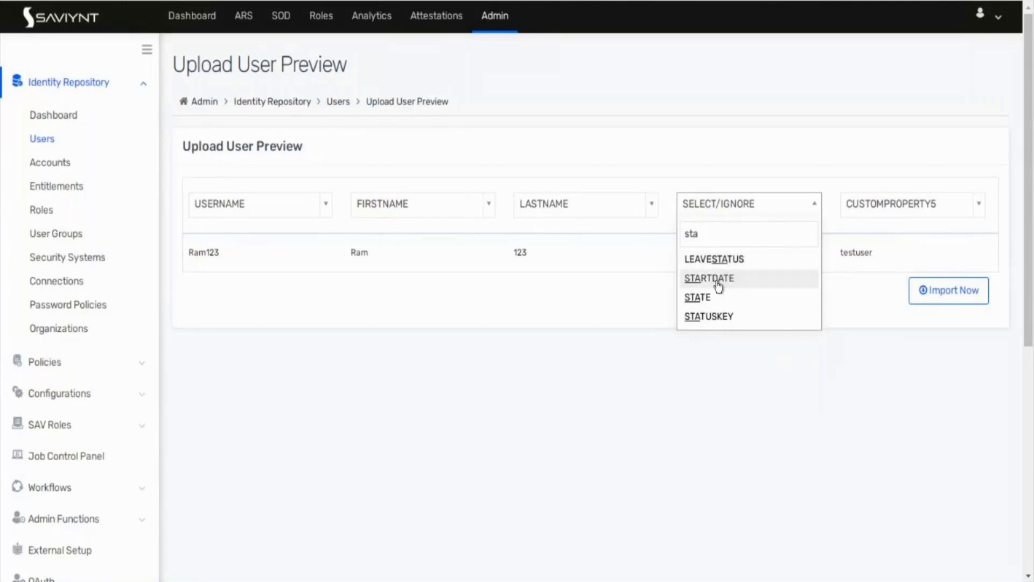
left_click(601, 319)
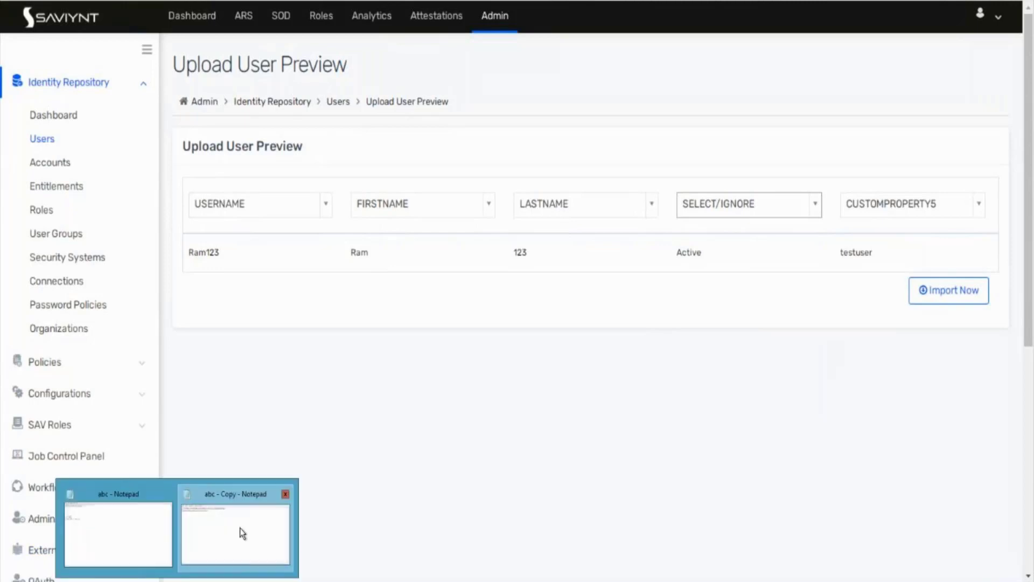
left_click(240, 528)
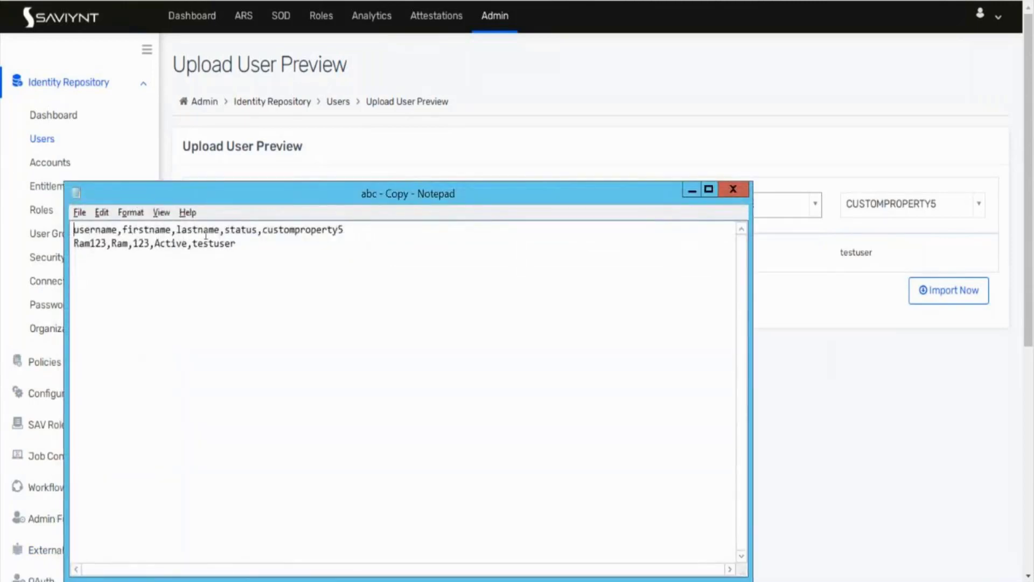
left_click(692, 190)
Step: Map the status column to STATUSKEY and import the previewed record
left_click(797, 213)
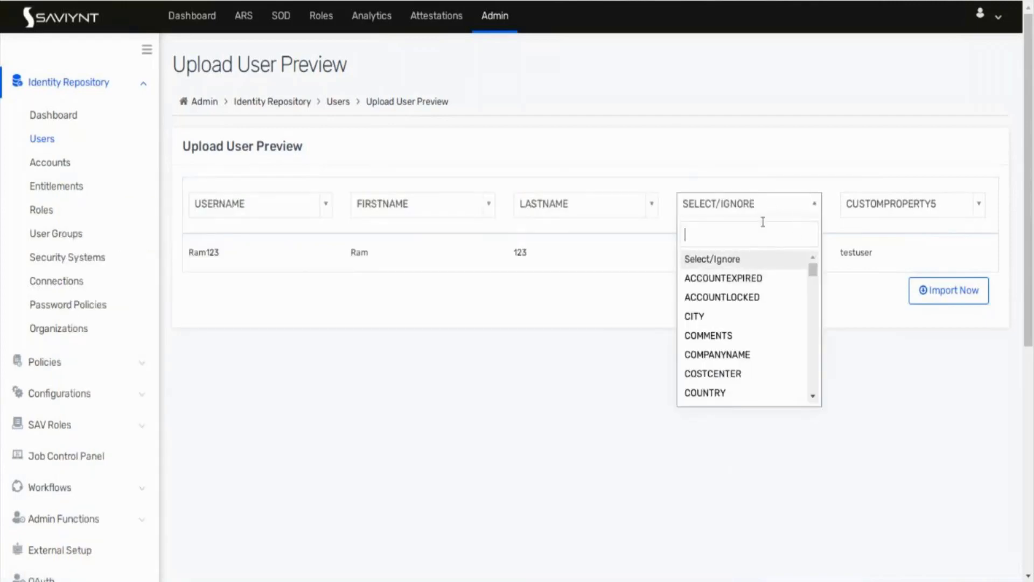
type("stat")
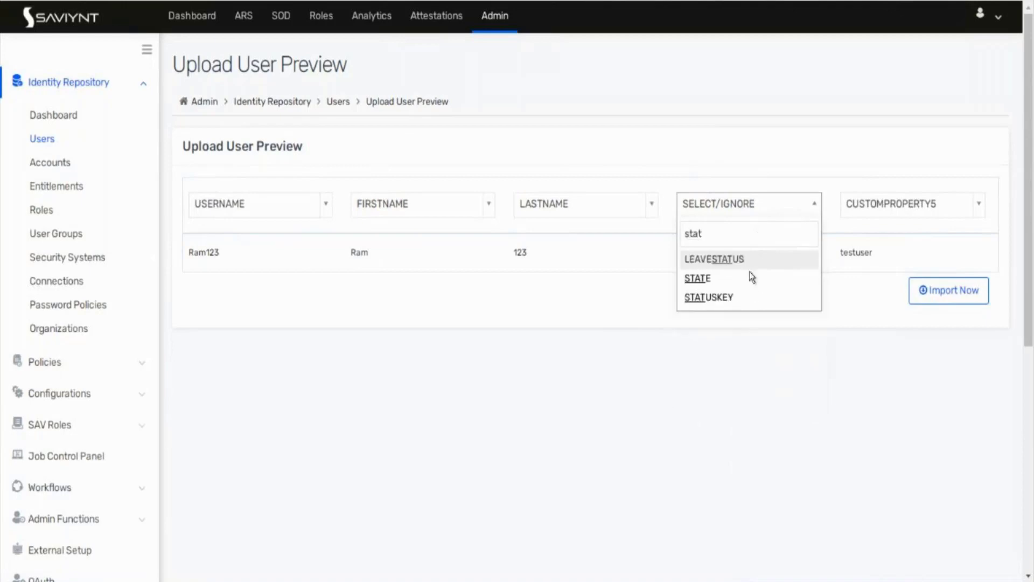
left_click(736, 298)
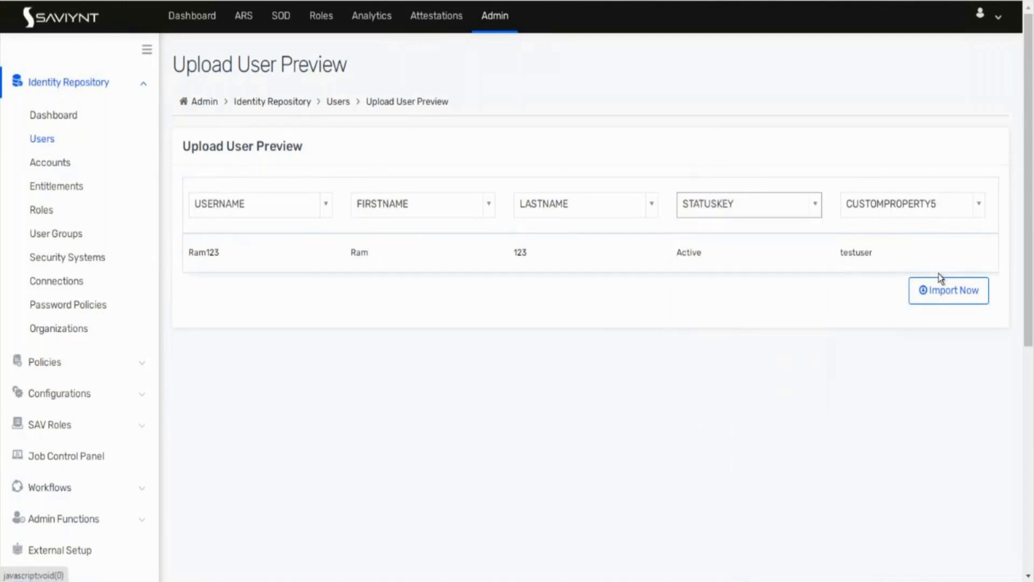
left_click(942, 303)
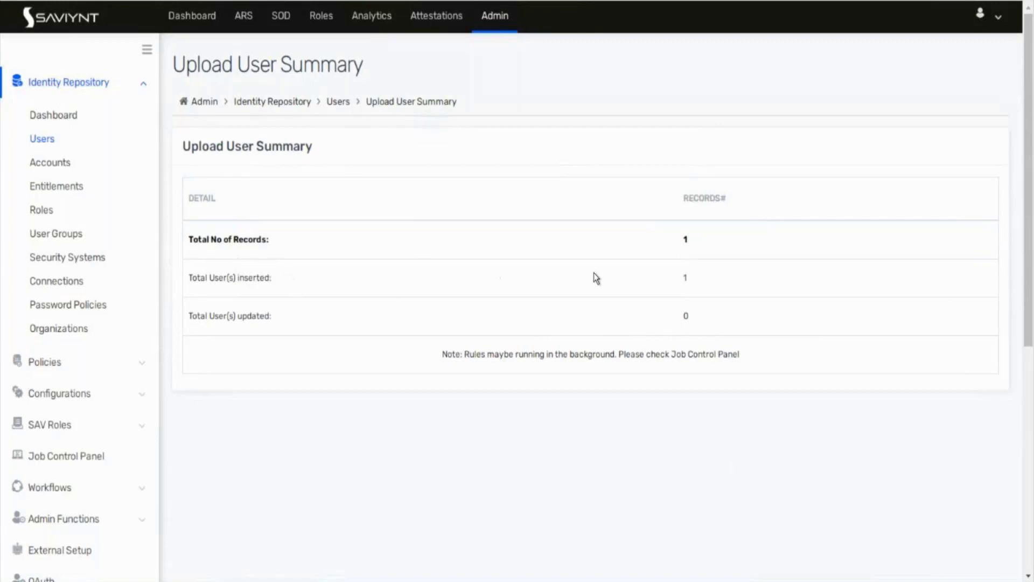
Step: Reopen the Users list and search it for the imported user's username
left_click(42, 139)
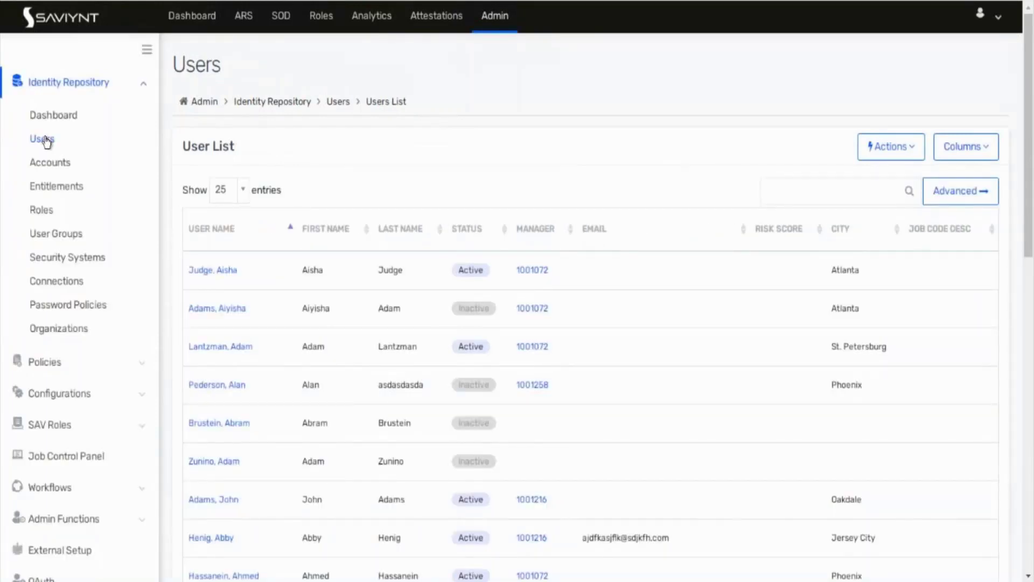
left_click(842, 188)
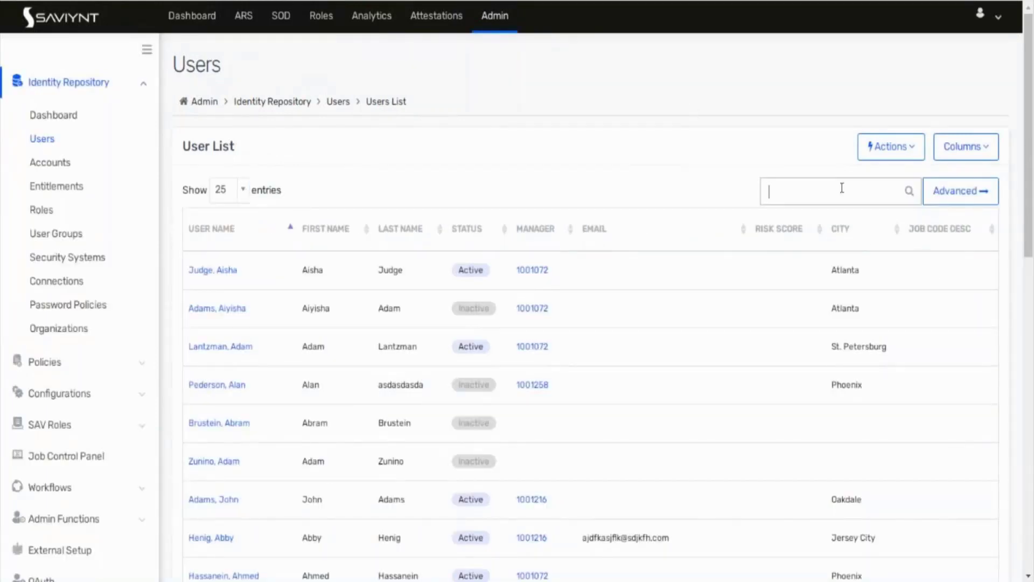
type("ram12345")
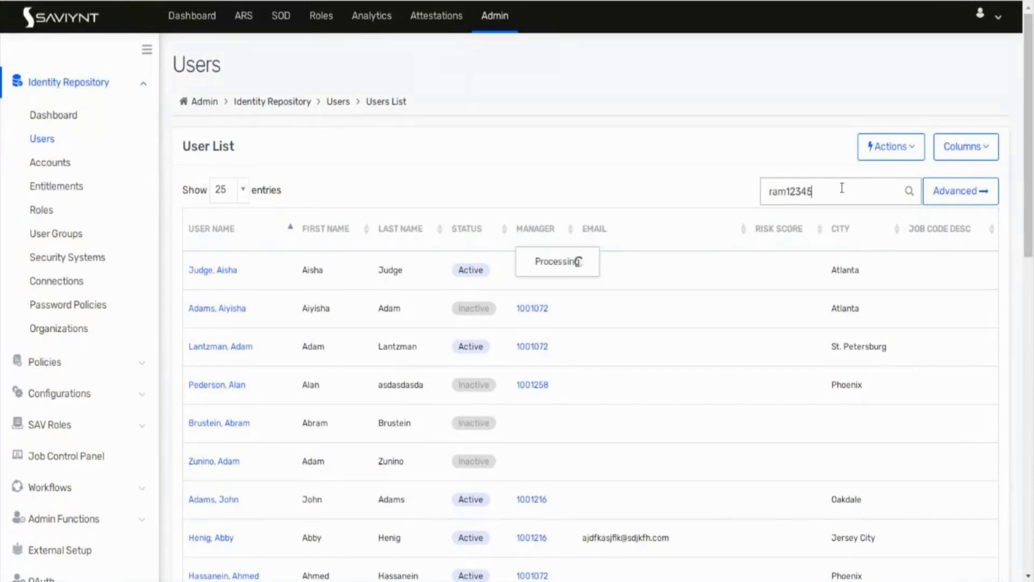
type("+++")
key("BackSpace")
key("BackSpace")
key("BackSpace")
key("BackSpace")
key("BackSpace")
key("BackSpace")
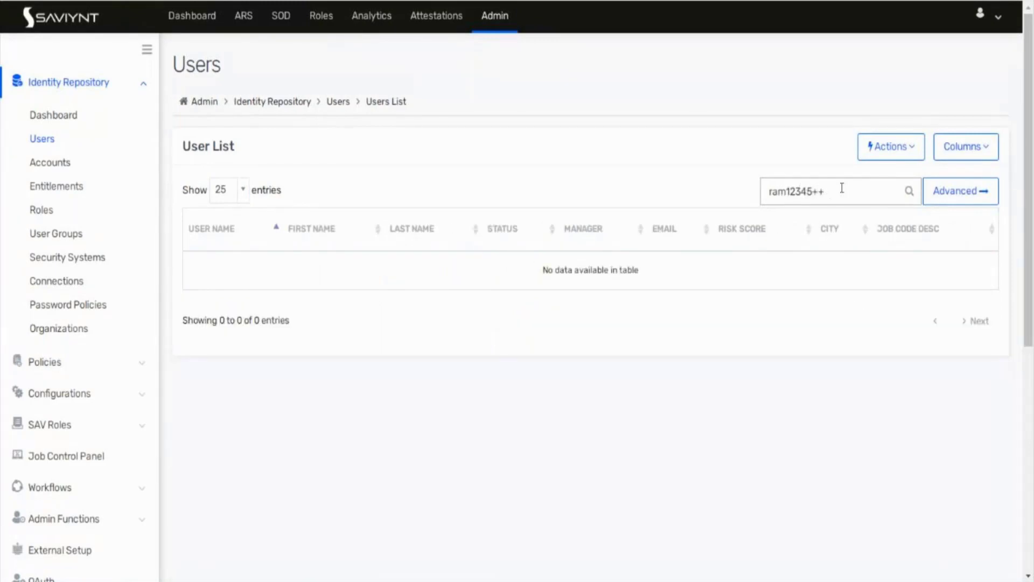
type("3")
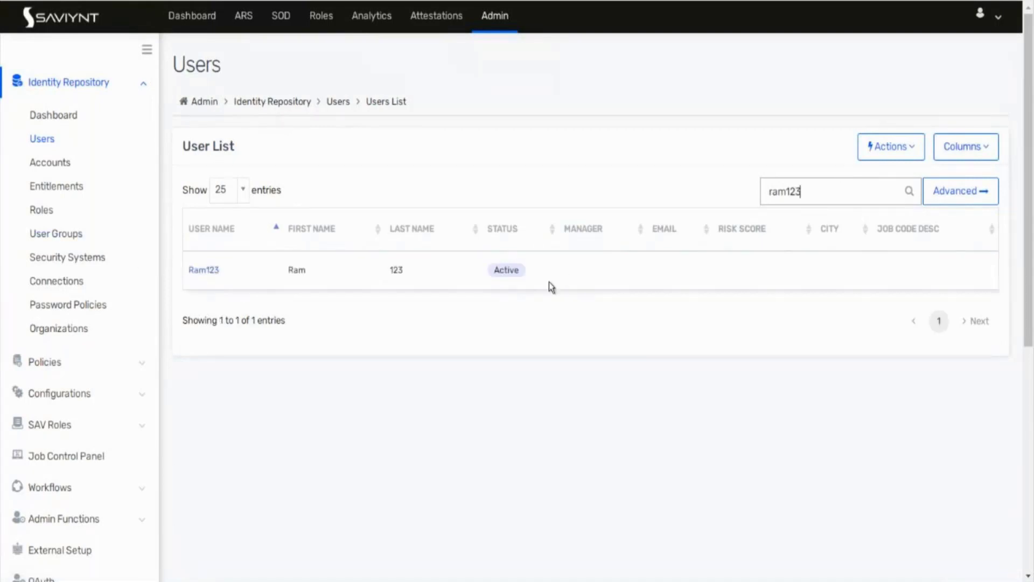
Step: Open the imported user's details and view Other Attributes, showing Custom Property 5 testuser
left_click(195, 276)
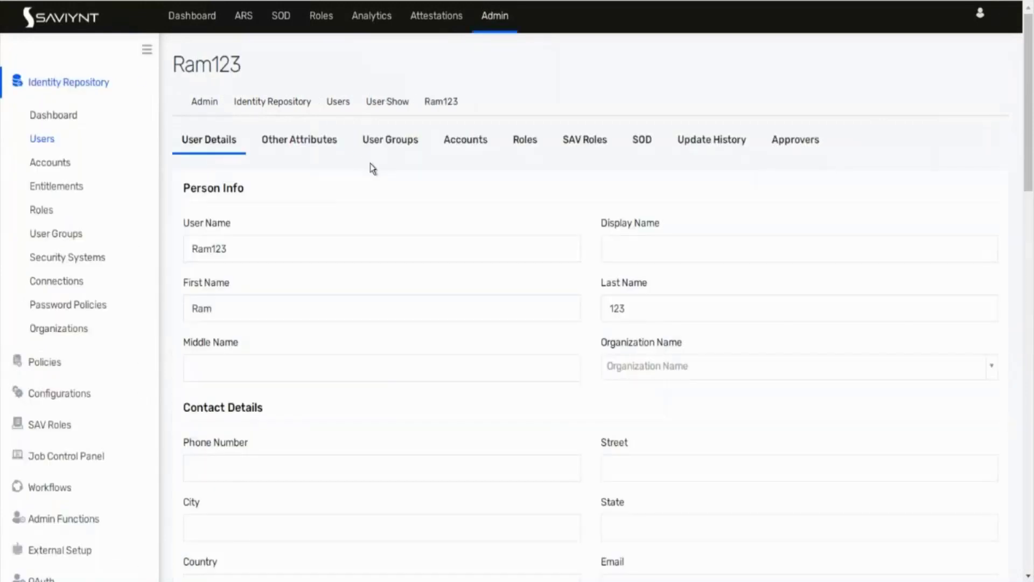
left_click(284, 149)
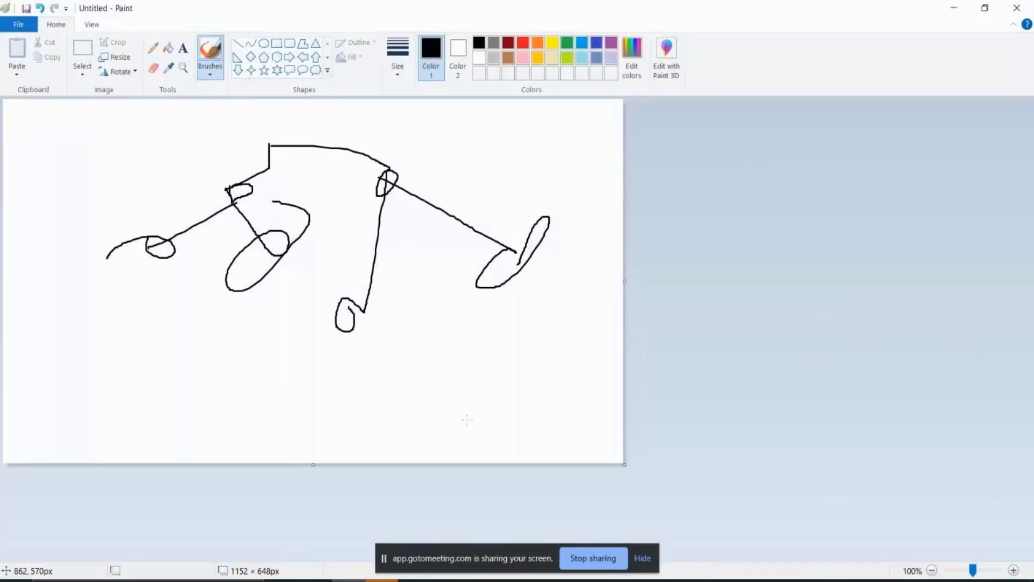
key("alt+F4")
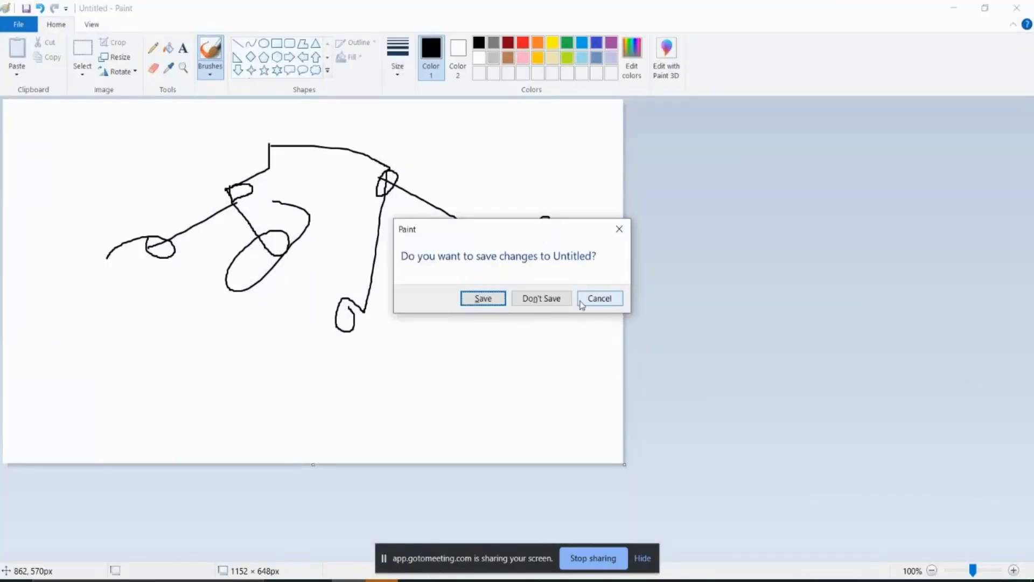
Step: Discard the old Paint drawing and draw a large box with squiggles and a small top-right box
left_click(547, 296)
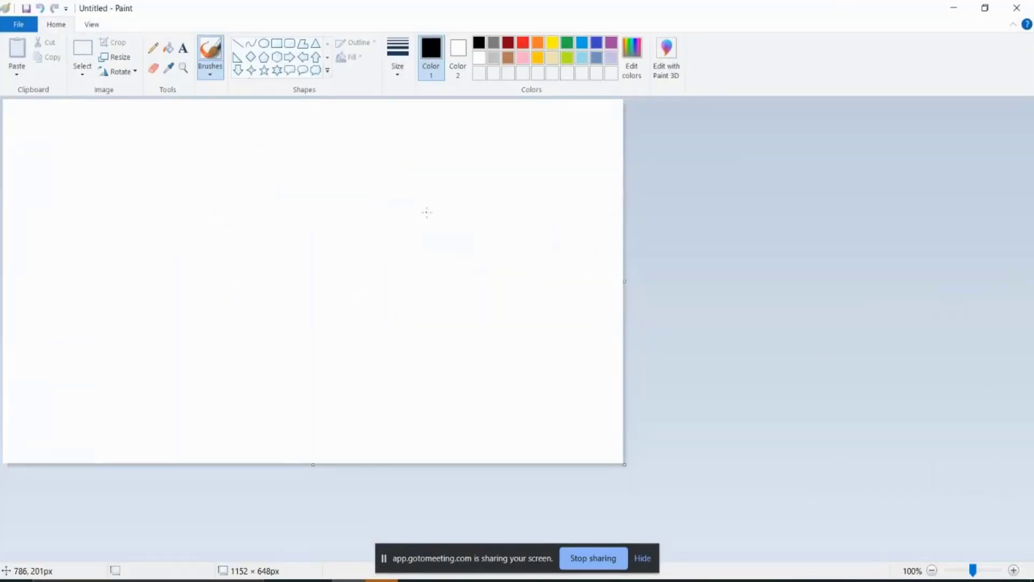
mouse_move(202, 193)
left_mouse_down()
mouse_move(206, 330)
mouse_move(401, 244)
mouse_move(252, 195)
mouse_move(195, 189)
left_mouse_up()
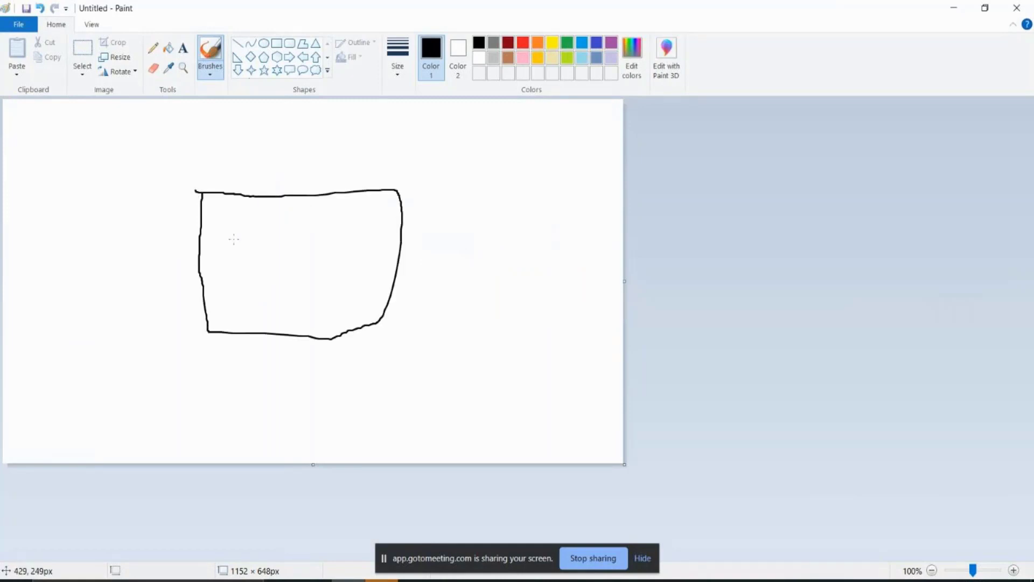
mouse_move(234, 239)
left_mouse_down()
mouse_move(291, 268)
mouse_move(248, 279)
left_mouse_up()
left_click_drag(290, 252, 332, 230)
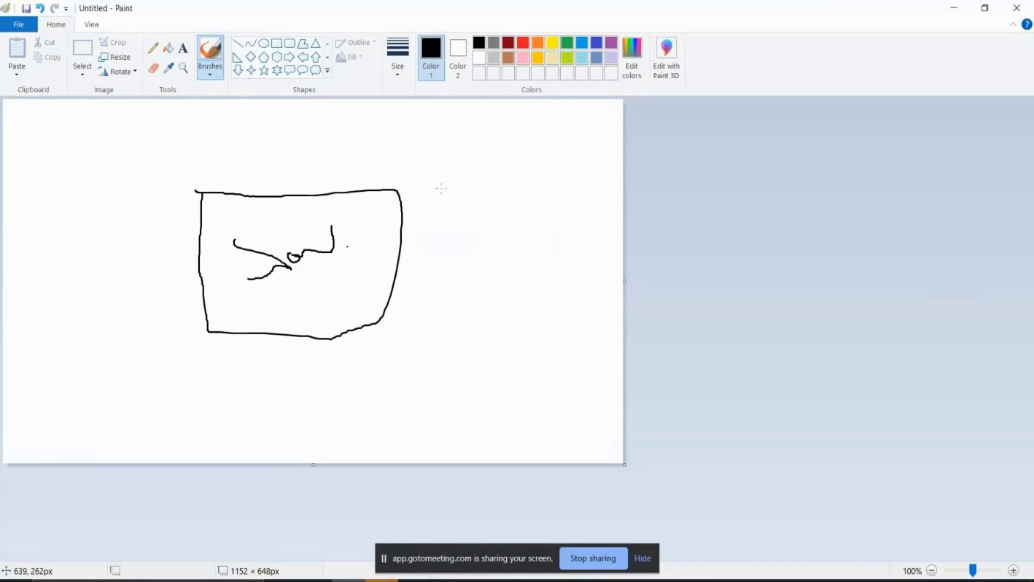
mouse_move(476, 135)
left_mouse_down()
mouse_move(477, 164)
mouse_move(569, 168)
mouse_move(555, 115)
mouse_move(466, 133)
mouse_move(516, 141)
mouse_move(348, 232)
mouse_move(353, 215)
mouse_move(347, 234)
mouse_move(371, 237)
left_mouse_up()
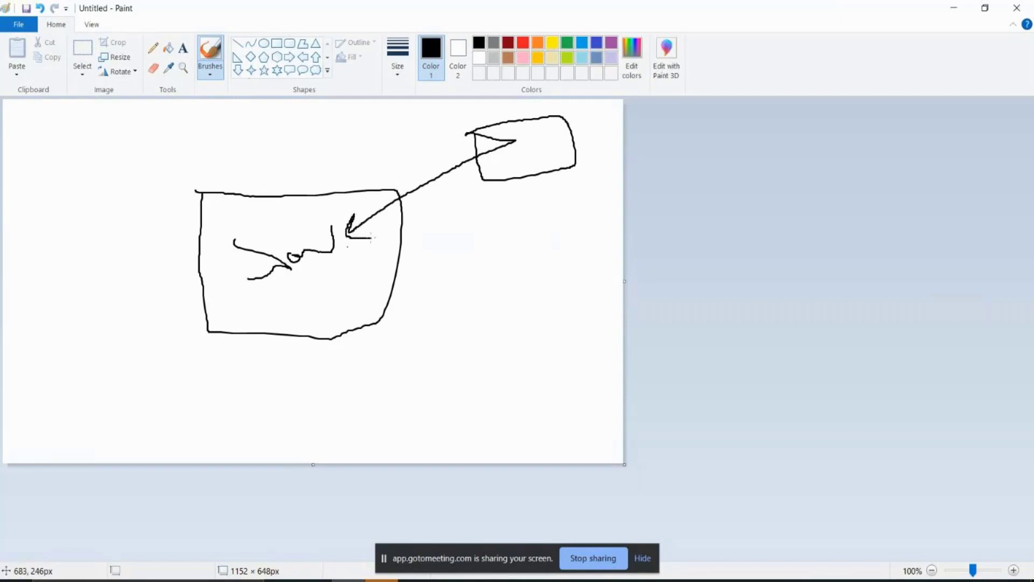
mouse_move(244, 291)
left_mouse_down()
mouse_move(258, 294)
mouse_move(250, 306)
mouse_move(261, 312)
left_mouse_up()
Step: Draw two more right-hand boxes, an arrow tip, and strokes inside the middle and bottom-right boxes
mouse_move(502, 215)
left_mouse_down()
mouse_move(502, 254)
mouse_move(555, 266)
mouse_move(582, 230)
mouse_move(563, 209)
mouse_move(495, 217)
left_mouse_up()
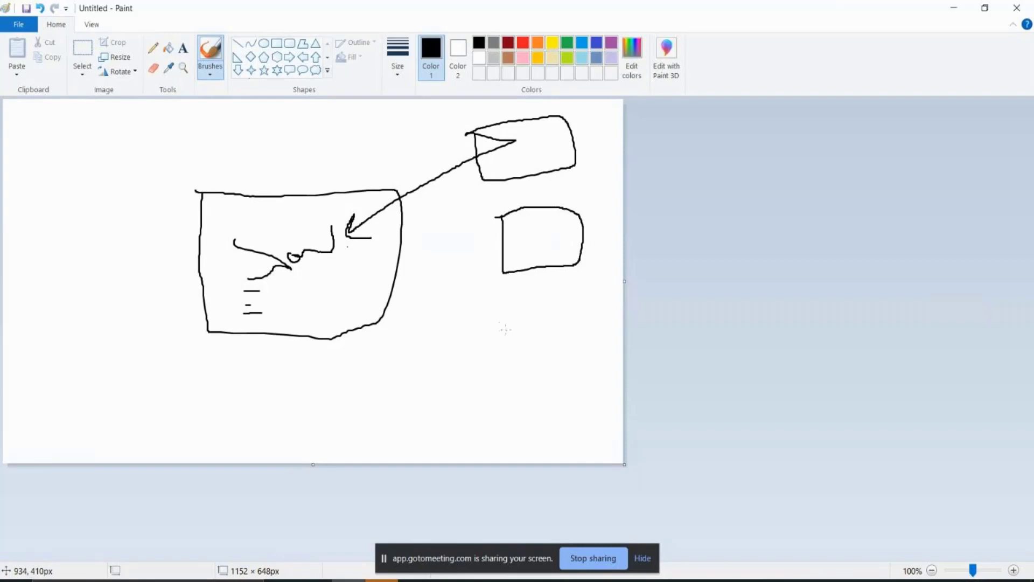
mouse_move(506, 329)
left_mouse_down()
mouse_move(505, 398)
mouse_move(574, 399)
mouse_move(577, 331)
mouse_move(500, 326)
left_mouse_up()
mouse_move(514, 227)
left_mouse_down()
mouse_move(539, 207)
mouse_move(542, 239)
left_mouse_up()
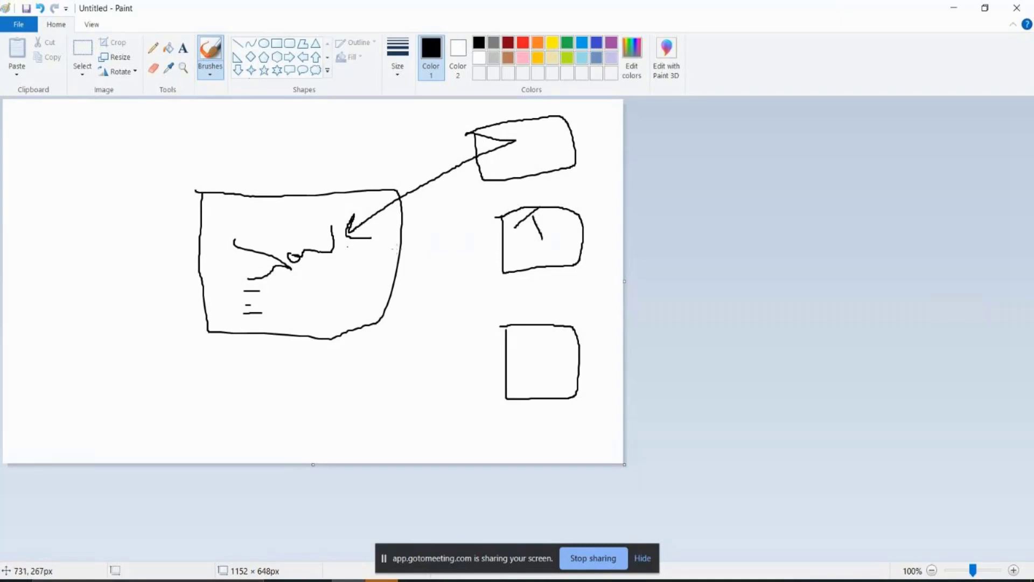
mouse_move(384, 248)
left_mouse_down()
mouse_move(372, 269)
mouse_move(380, 275)
mouse_move(501, 255)
mouse_move(479, 249)
mouse_move(503, 264)
mouse_move(483, 267)
left_mouse_up()
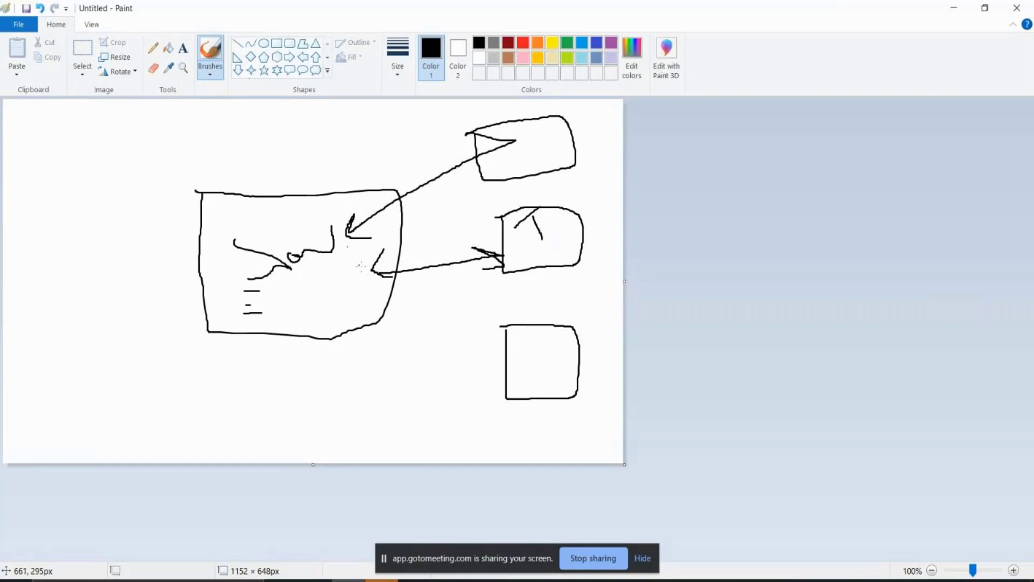
mouse_move(534, 360)
left_mouse_down()
mouse_move(543, 378)
mouse_move(531, 390)
mouse_move(330, 295)
mouse_move(332, 314)
mouse_move(349, 291)
left_mouse_up()
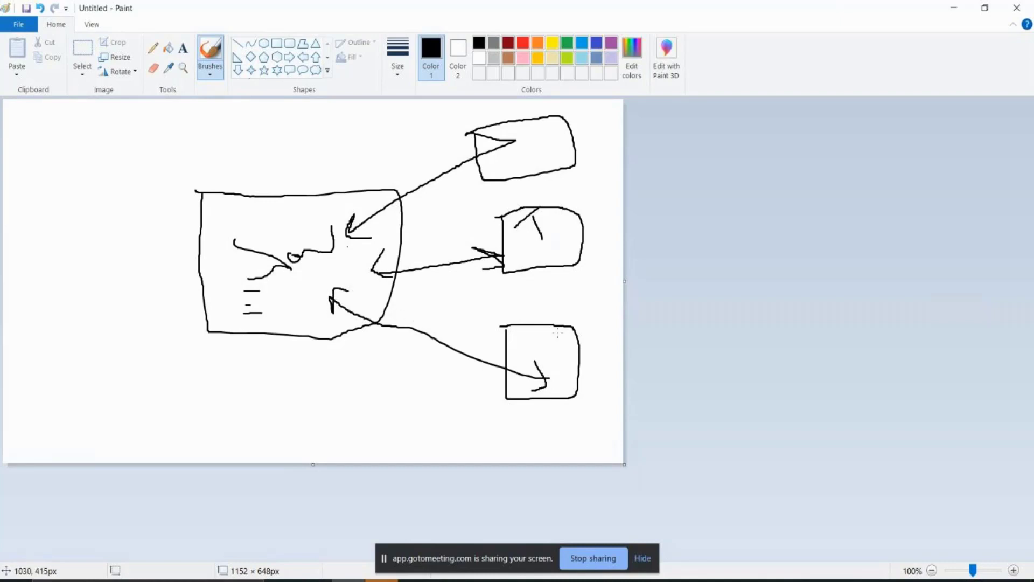
mouse_move(535, 339)
left_mouse_down()
mouse_move(565, 330)
mouse_move(555, 370)
left_mouse_up()
Step: Draw a circled Z with a loop out to the right in the middle-right box
mouse_move(563, 230)
left_mouse_down()
mouse_move(575, 230)
mouse_move(564, 244)
mouse_move(581, 253)
left_mouse_up()
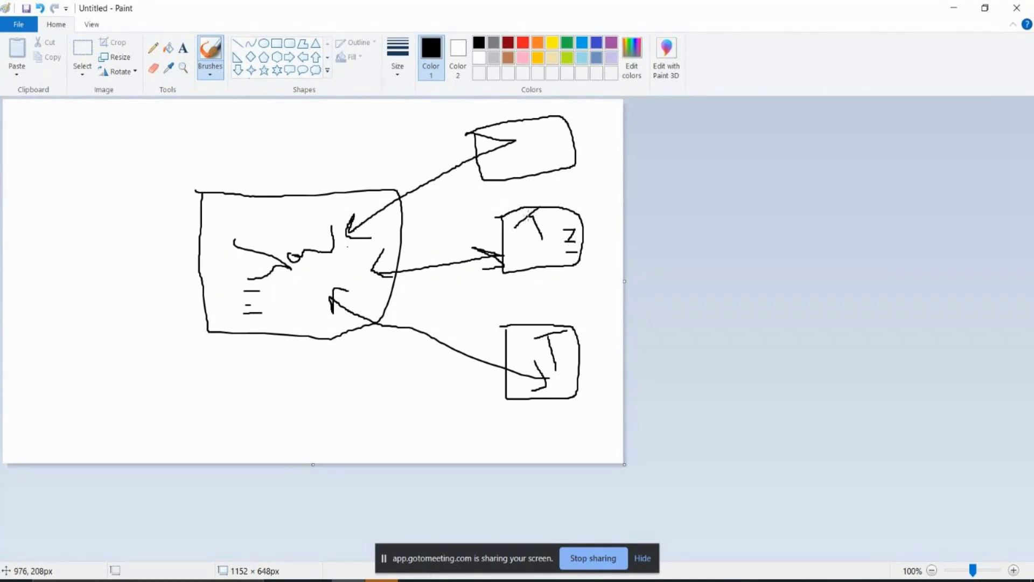
left_click_drag(530, 220, 526, 205)
mouse_move(556, 217)
left_mouse_down()
mouse_move(561, 242)
mouse_move(571, 231)
left_mouse_up()
mouse_move(585, 216)
left_mouse_down()
mouse_move(560, 218)
mouse_move(559, 264)
mouse_move(606, 198)
mouse_move(579, 198)
left_mouse_up()
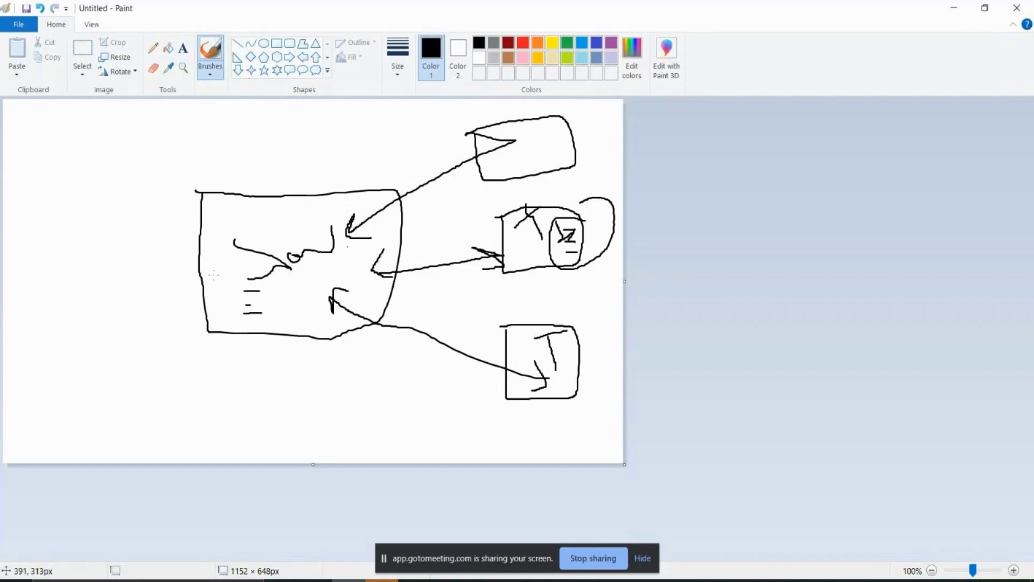
Step: In the large left box, draw a horizontal arrow and two small circles, connecting the arrowhead to one circle
mouse_move(212, 275)
left_mouse_down()
mouse_move(229, 258)
mouse_move(236, 279)
left_mouse_up()
mouse_move(227, 252)
left_mouse_down()
mouse_move(388, 261)
mouse_move(368, 263)
left_mouse_up()
mouse_move(231, 248)
left_mouse_down()
mouse_move(223, 262)
mouse_move(232, 265)
left_mouse_up()
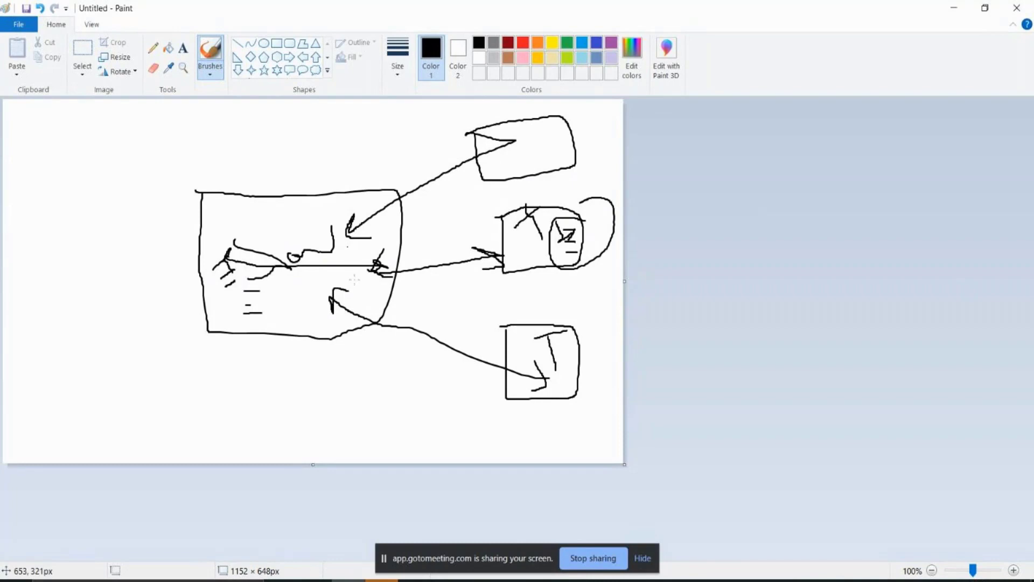
mouse_move(355, 279)
left_mouse_down()
mouse_move(371, 324)
mouse_move(369, 299)
left_mouse_up()
mouse_move(309, 318)
left_mouse_down()
mouse_move(326, 324)
mouse_move(308, 317)
mouse_move(302, 287)
left_mouse_up()
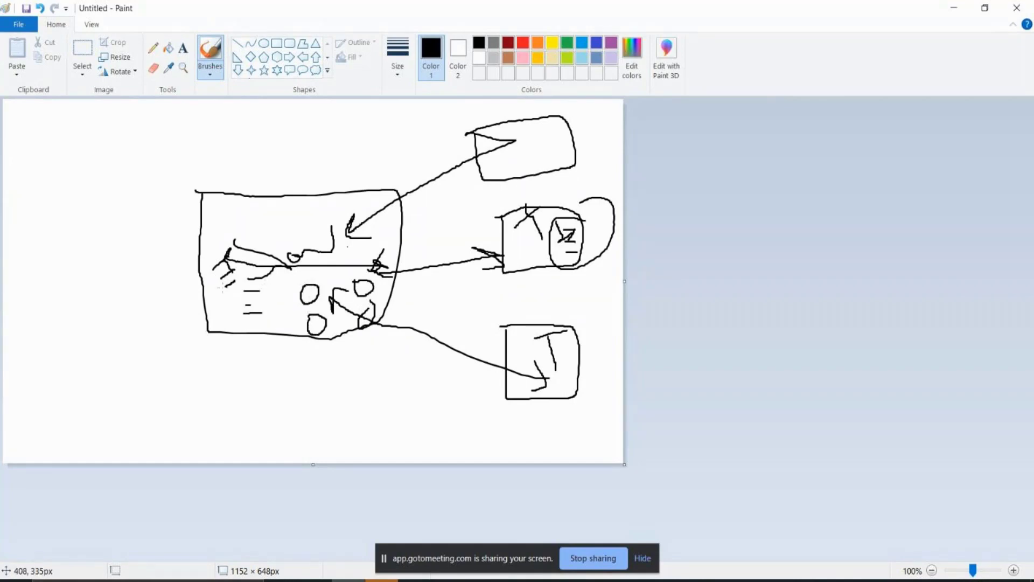
mouse_move(236, 269)
left_mouse_down()
mouse_move(260, 290)
mouse_move(317, 291)
mouse_move(312, 310)
mouse_move(305, 296)
left_mouse_up()
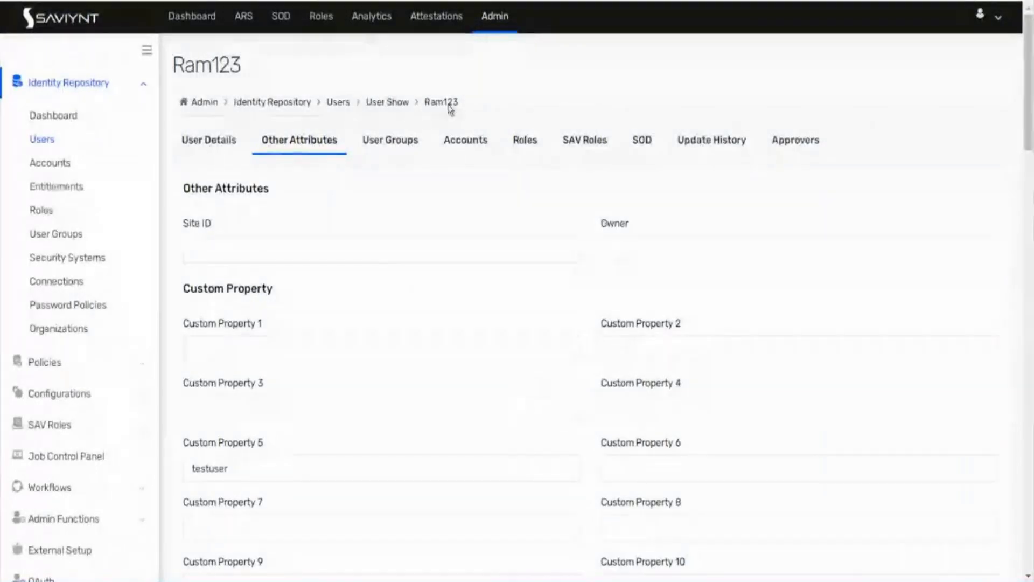
Step: Go through Admin > Identity Repository > Users to the Connections list showing Test Con 1
left_click(503, 17)
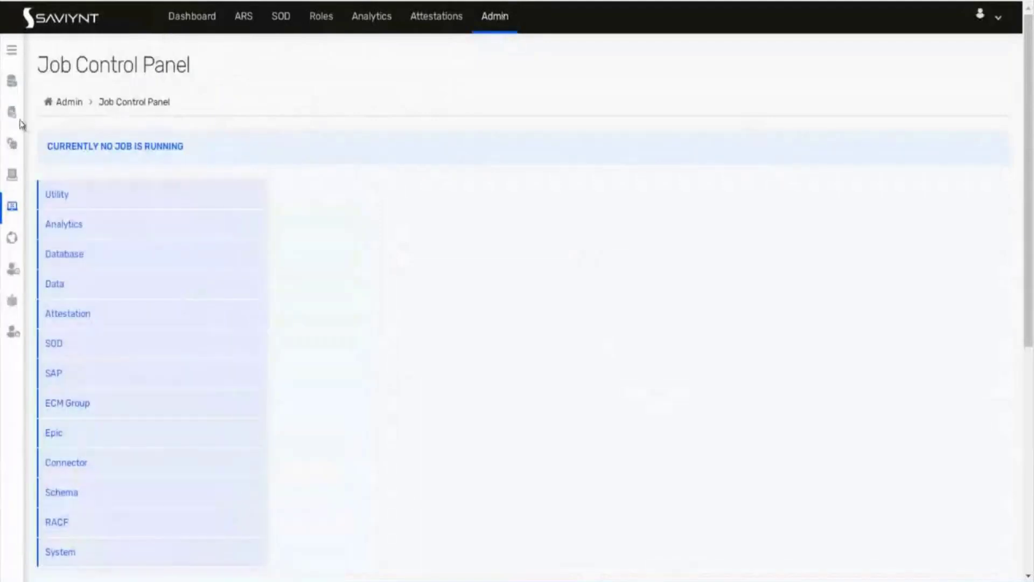
left_click(11, 51)
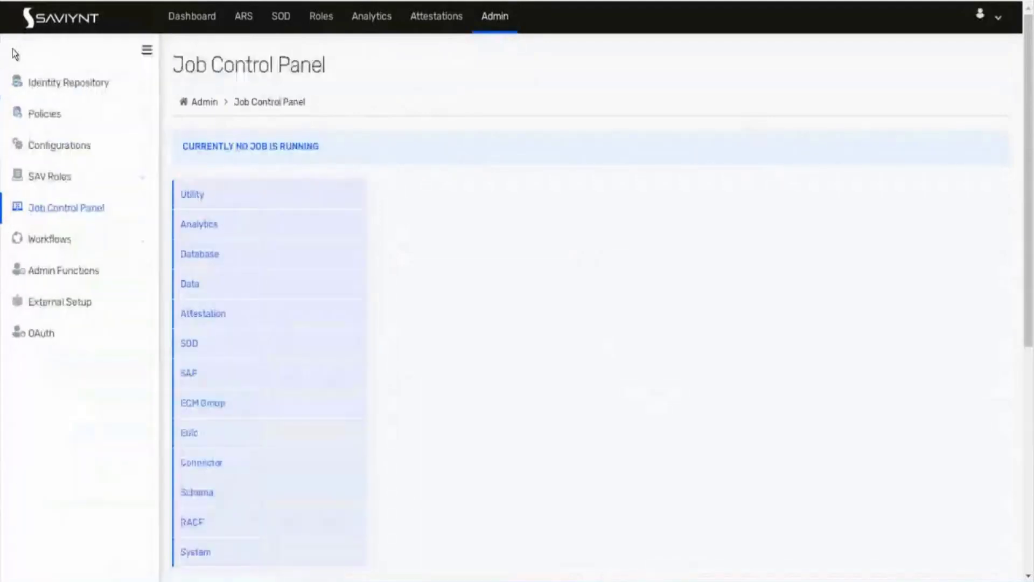
left_click(69, 83)
left_click(54, 139)
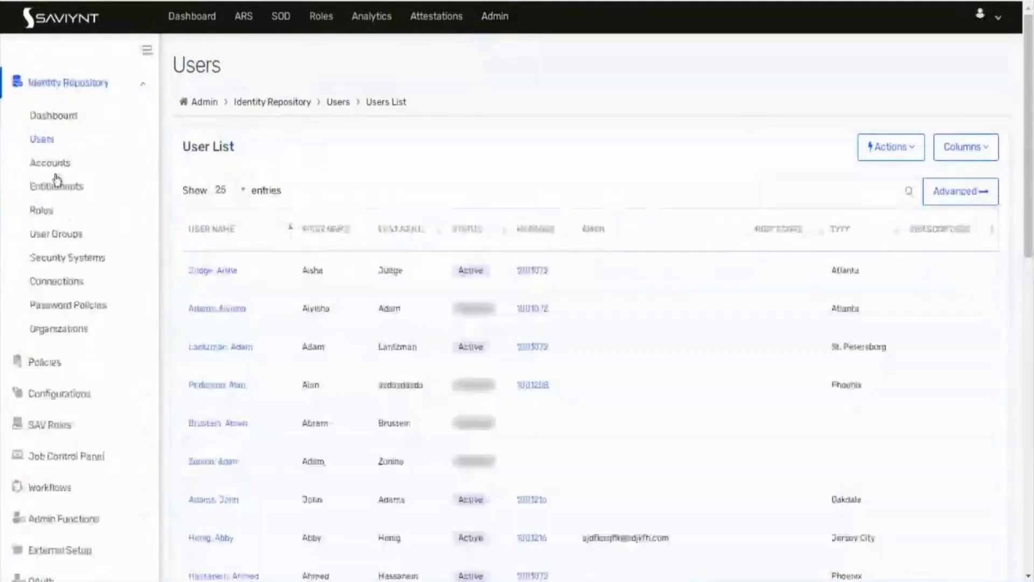
left_click(57, 281)
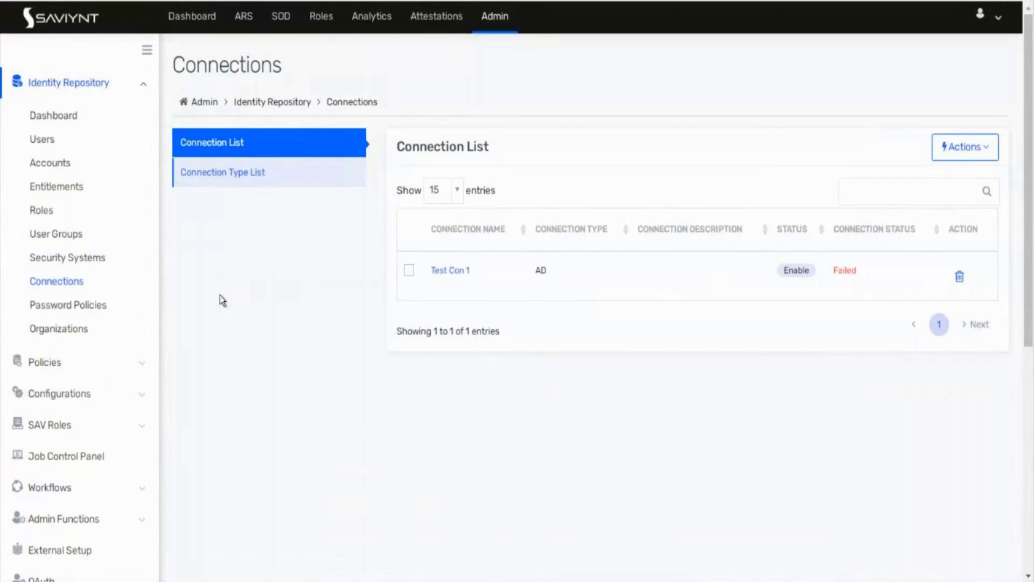
Step: Create a connection from Actions, naming it testswerew with description sdfsdf
left_click(952, 154)
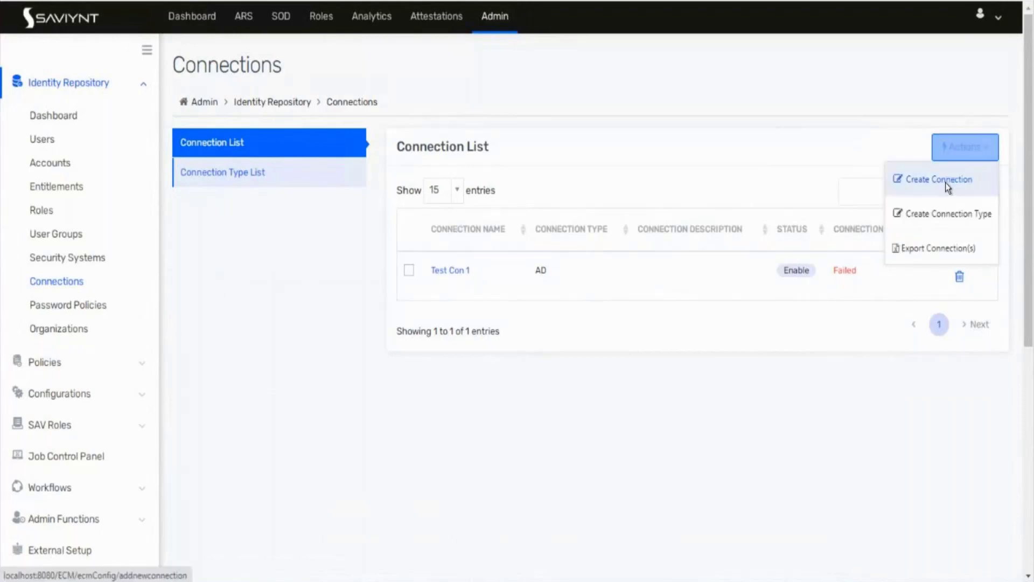
left_click(945, 183)
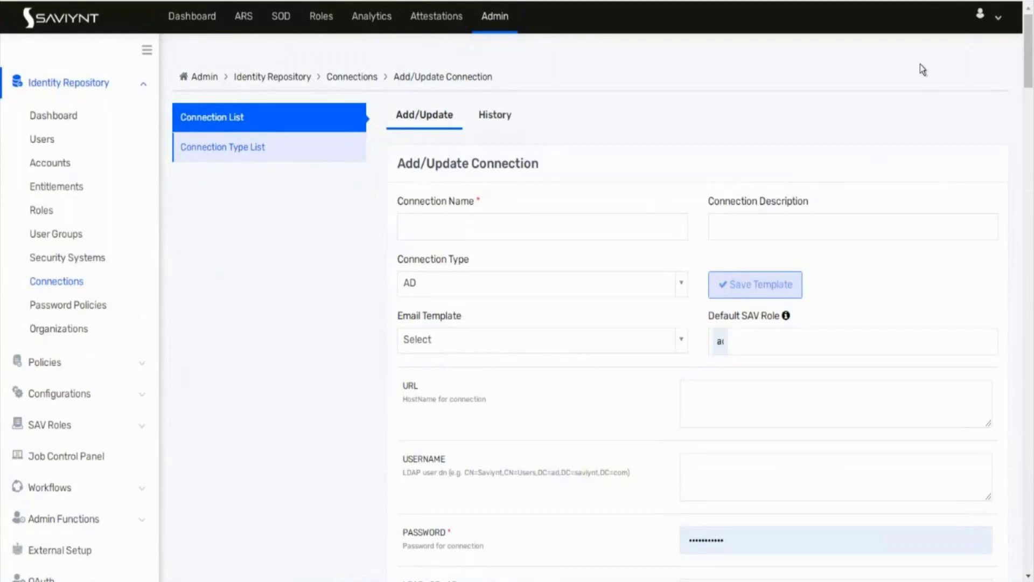
left_click(616, 231)
type("testswerew")
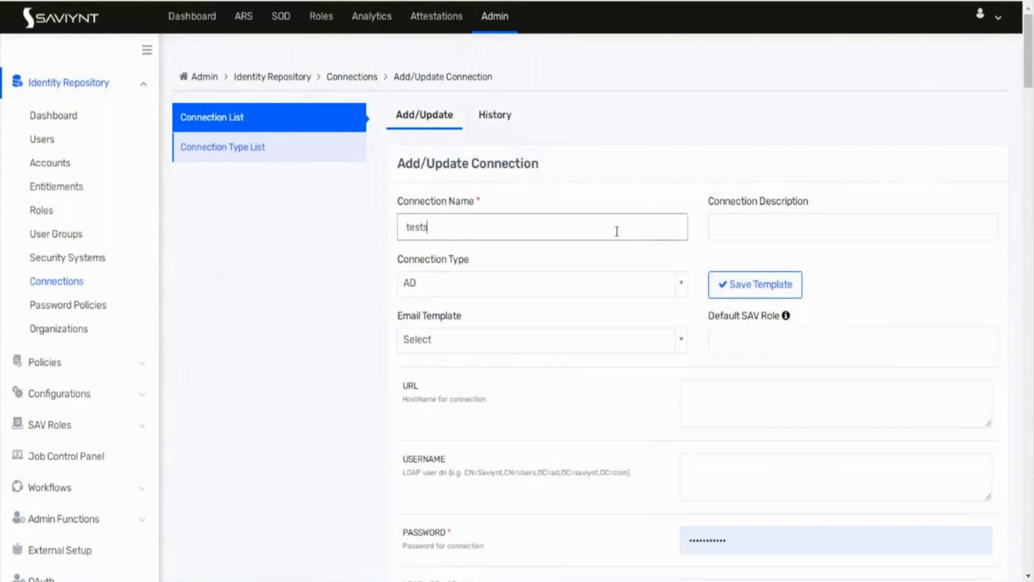
left_click(708, 249)
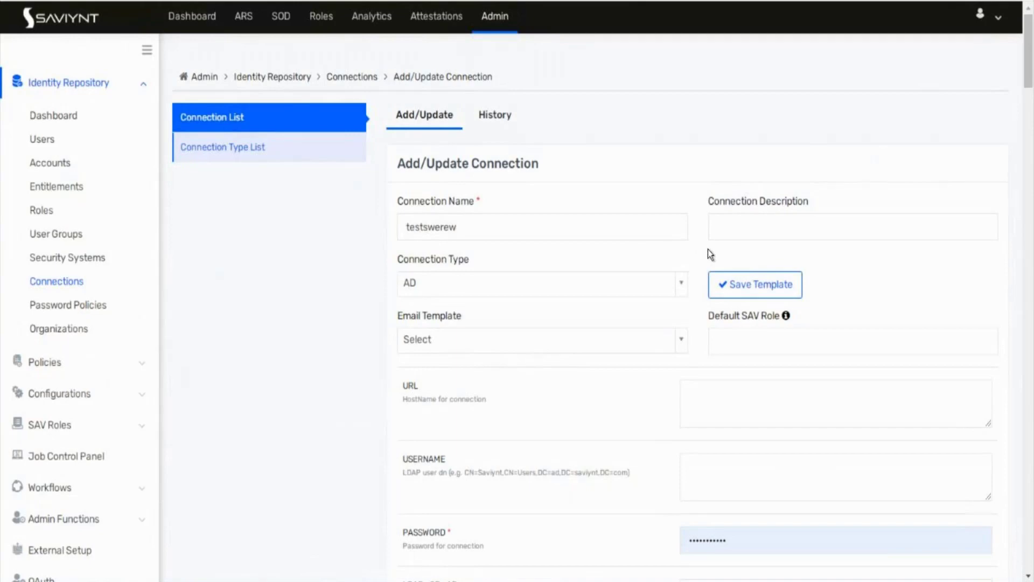
left_click(885, 227)
type("sdfsdf")
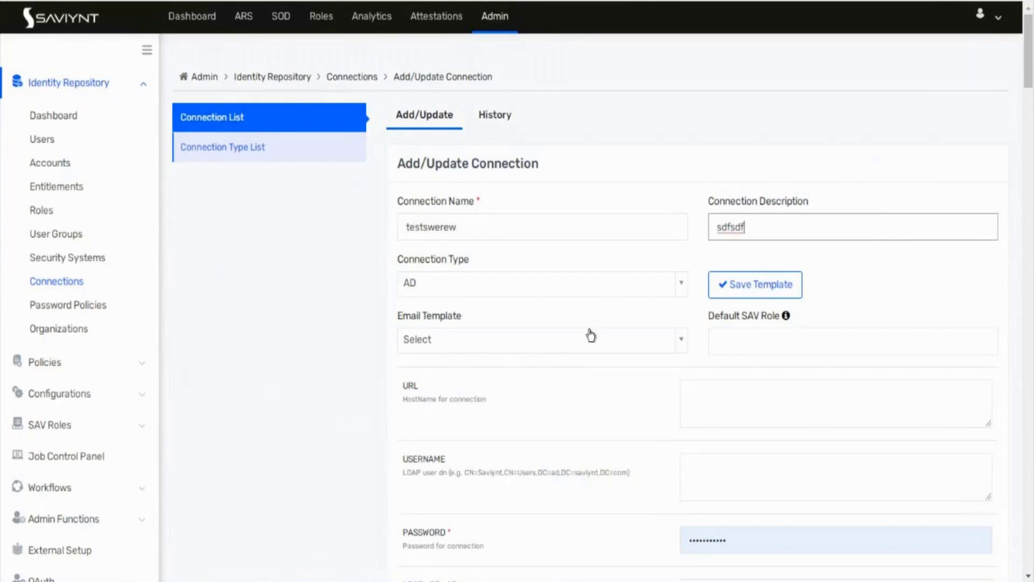
Step: Scroll to ACCOUNT_ATTRIBUTE, highlight its description's first sentence, and bring up the abc - Copy notes
scroll(285, 419, "down", 1)
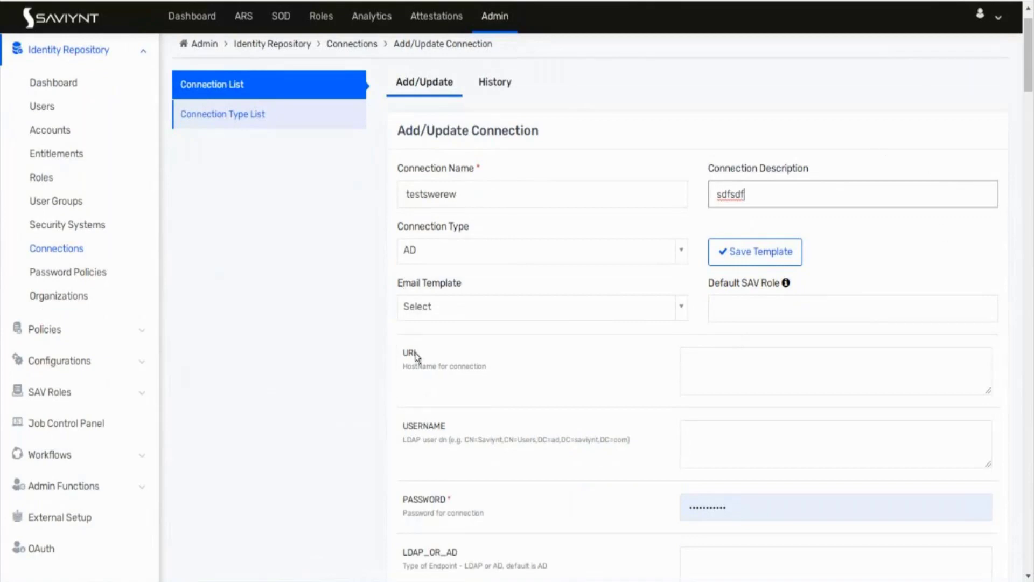
scroll(417, 355, "down", 5)
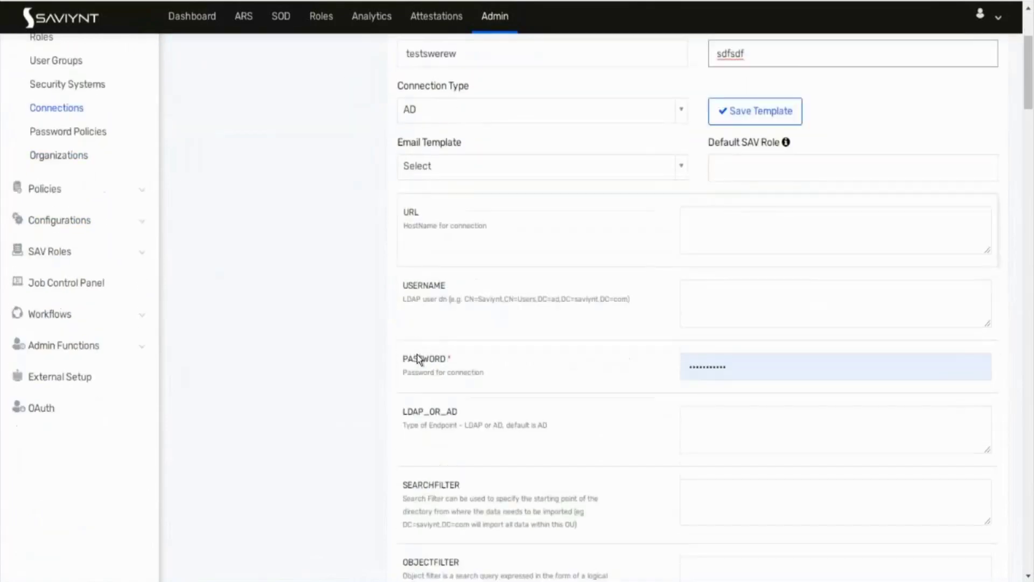
scroll(417, 354, "down", 7)
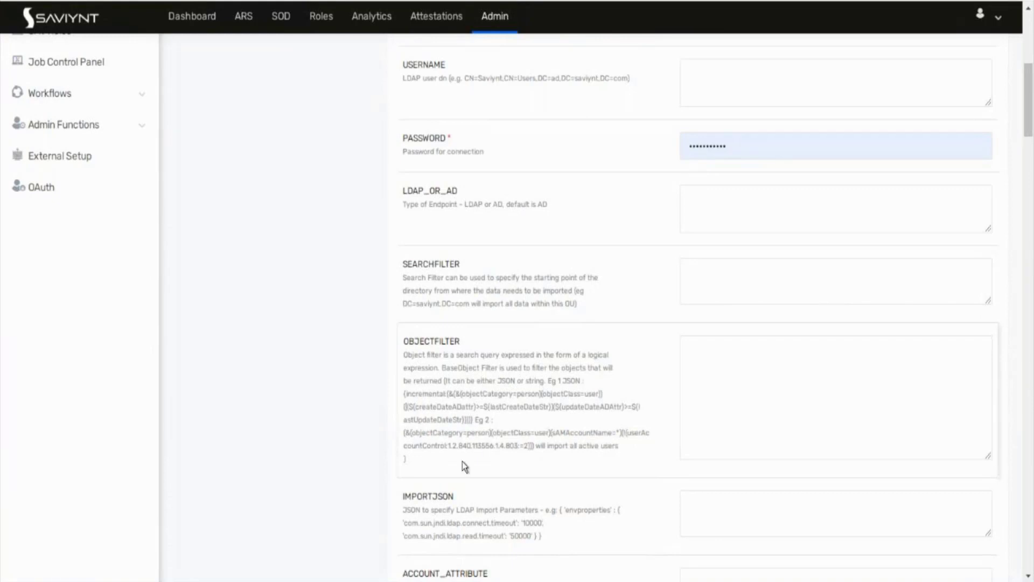
scroll(462, 461, "down", 2)
scroll(462, 461, "down", 2)
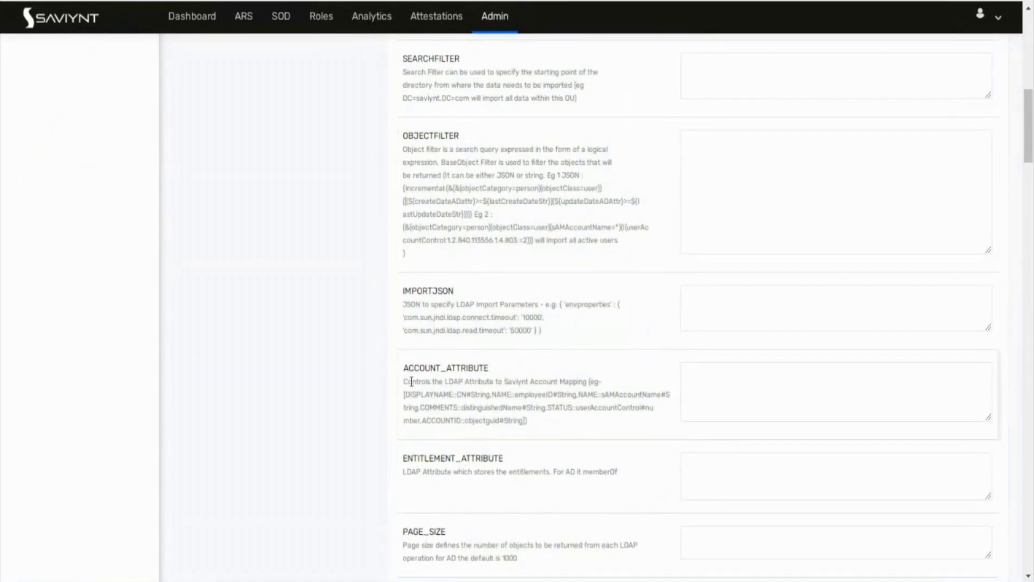
left_click_drag(402, 386, 584, 381)
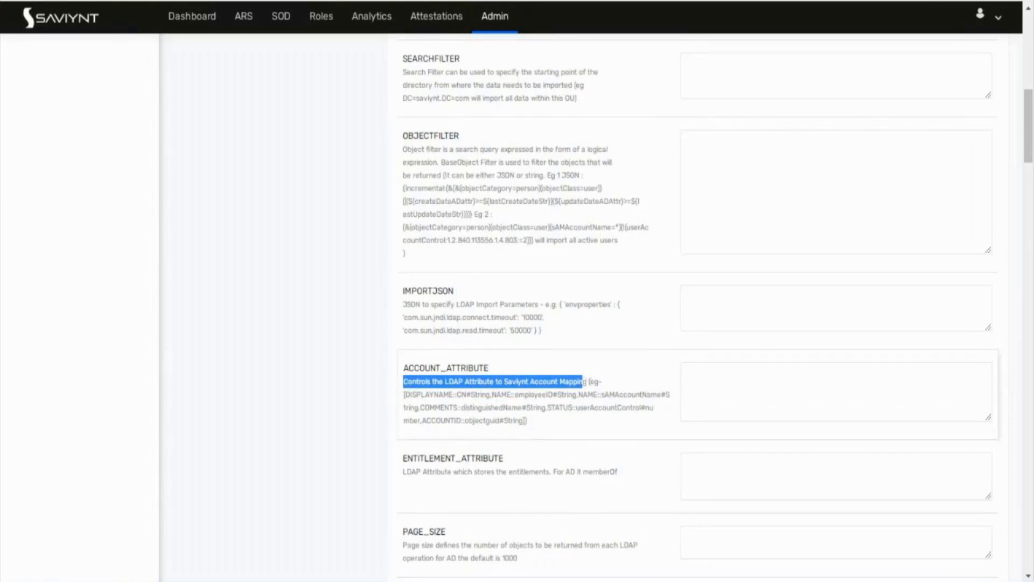
mouse_move(175, 579)
left_click(224, 542)
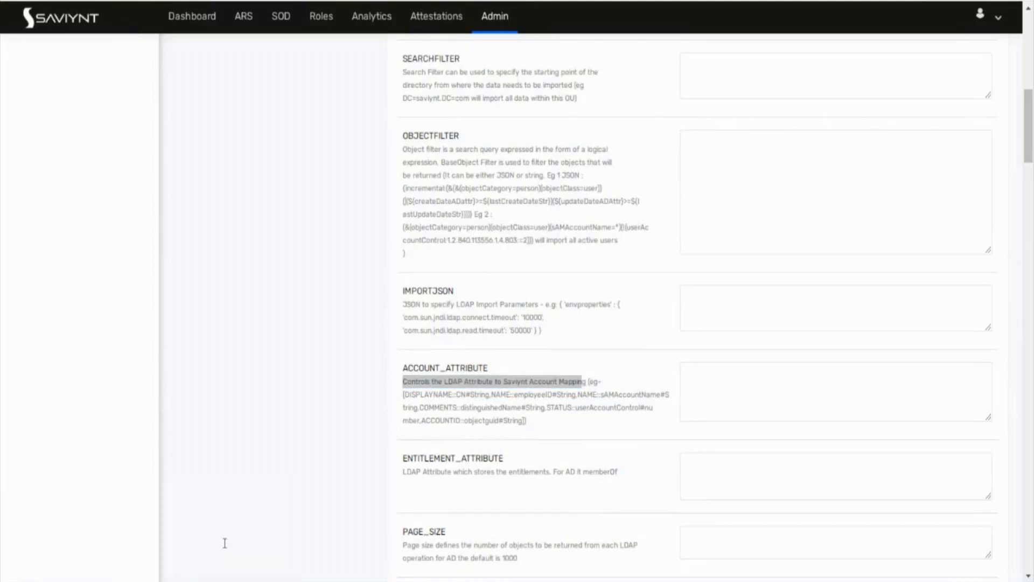
Step: Switch to the abc notes and start a blank line below the emp code line
left_click(271, 248)
left_click(265, 289)
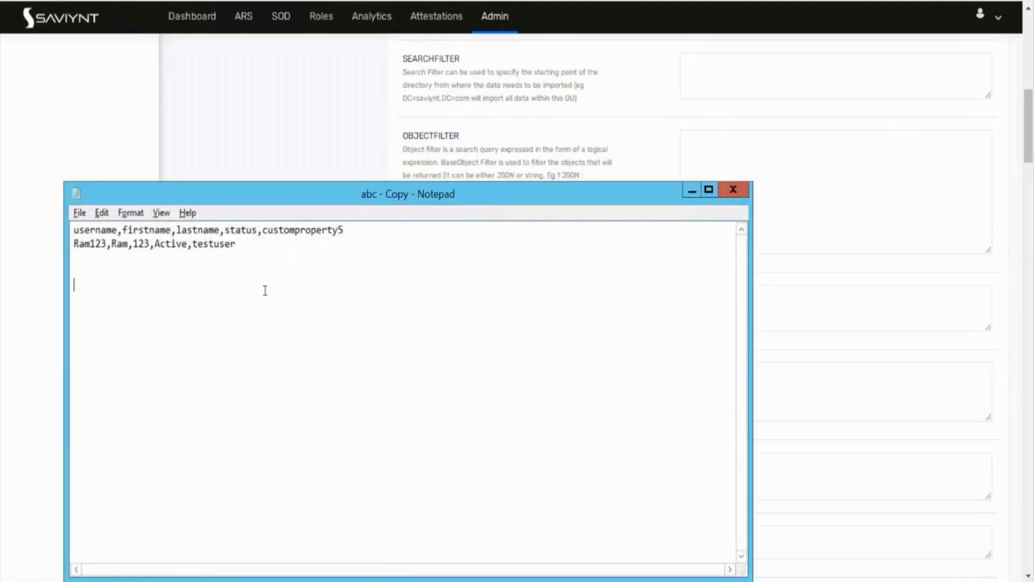
left_click(185, 580)
left_click(104, 555)
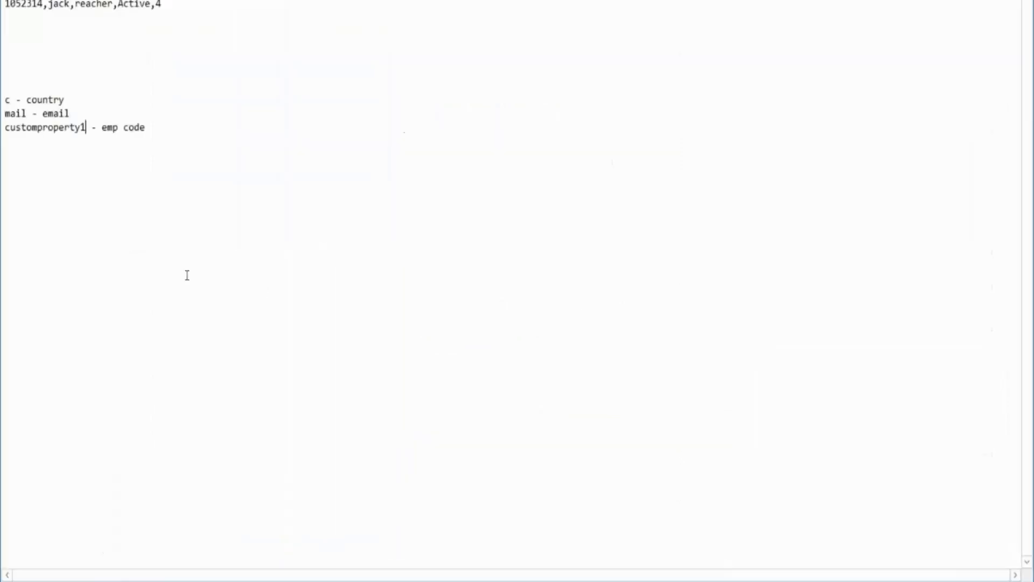
left_click(173, 128)
key("Return")
key("Return")
key("Return")
Step: Type the mappings name::cn#String and DISPLAYNAME::displayname#String, select them, and return to Saviynt's form
type("name")
type("::")
type("cn")
type("#Sr")
type("ring")
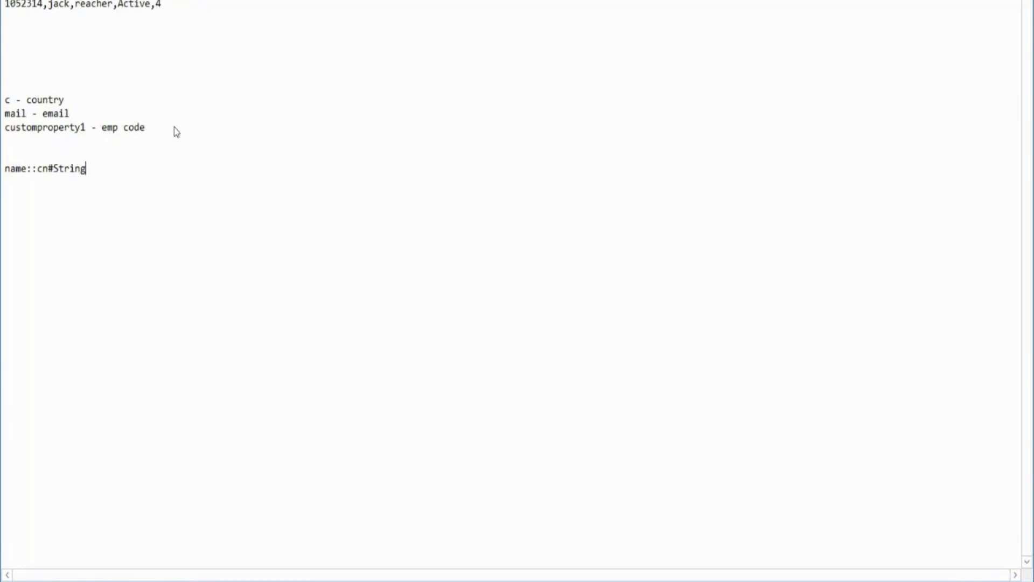
key("Return")
type("DISPLAYNAME::displ")
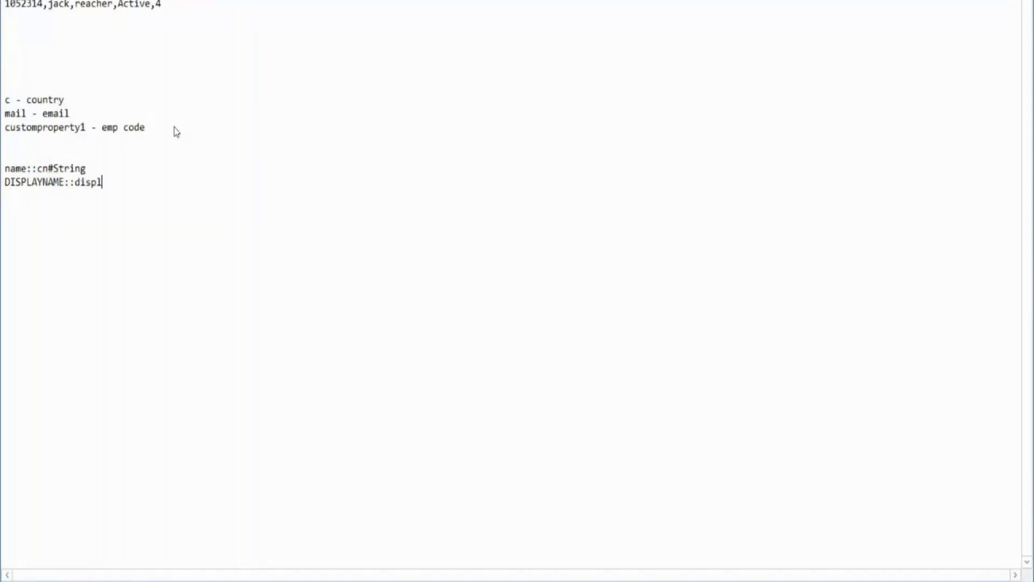
type("ayname#String")
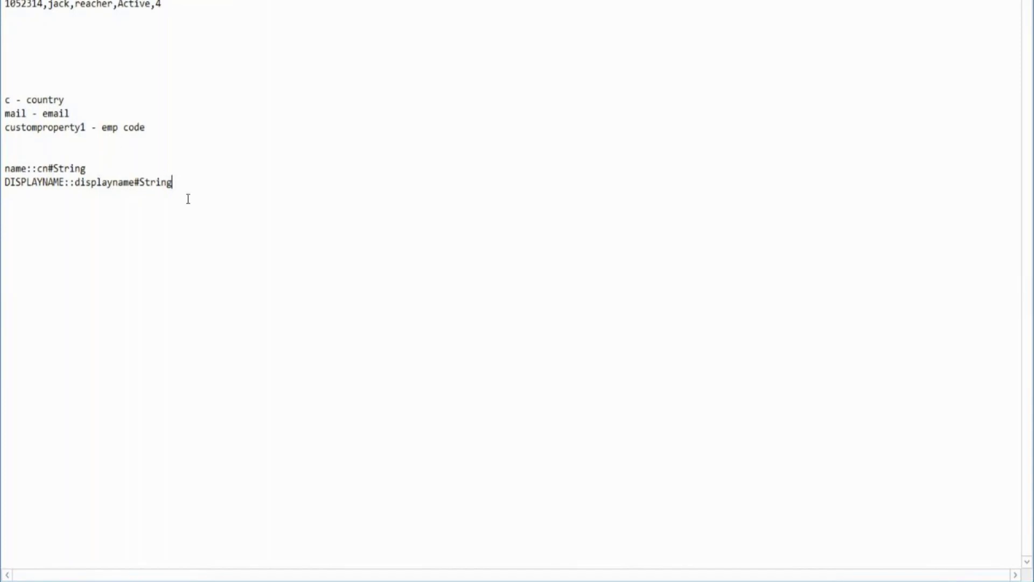
left_click_drag(187, 198, 5, 169)
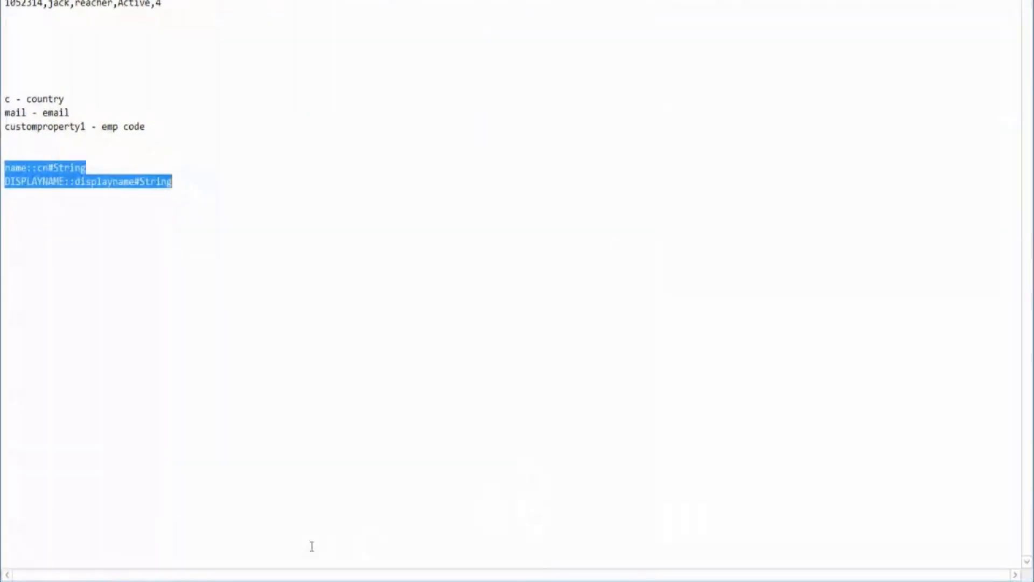
key("alt+Tab")
left_click(770, 375)
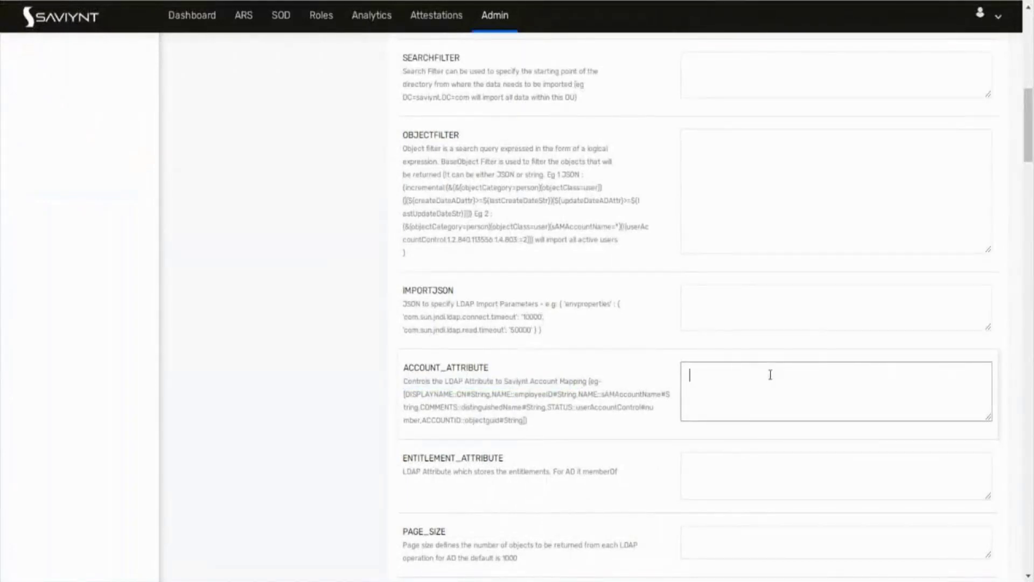
Step: Paste the mappings into ACCOUNT_ATTRIBUTE and close with ] to read [name::cn#String DISPLAYNAME::displayname#String]
key("ctrl+v")
type("]")
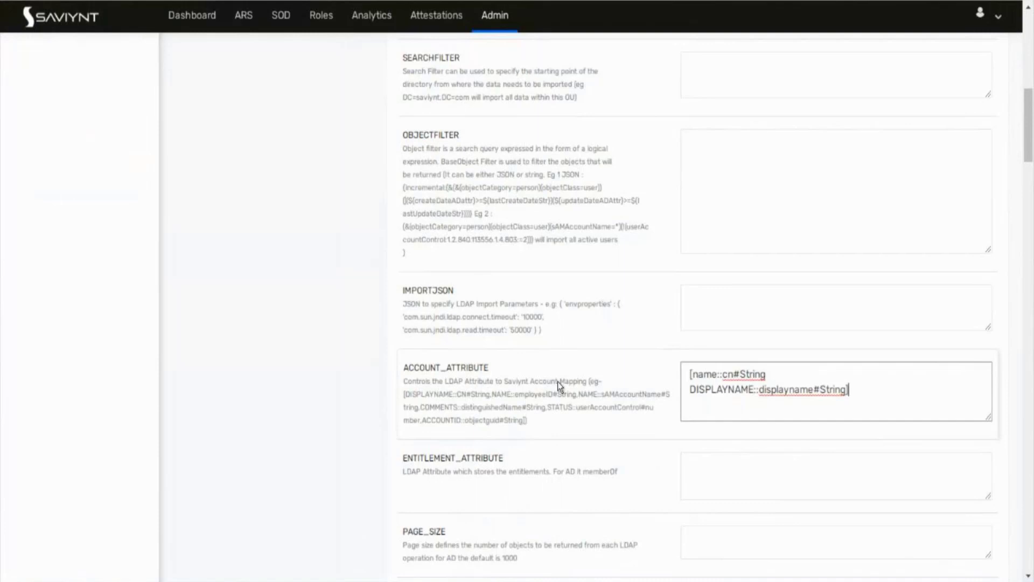
scroll(552, 387, "down", 2)
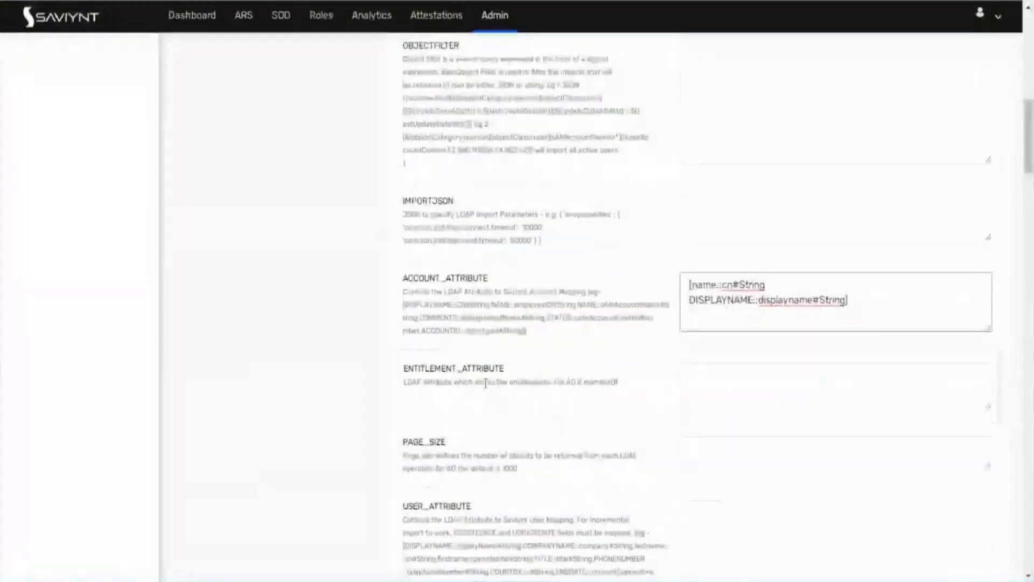
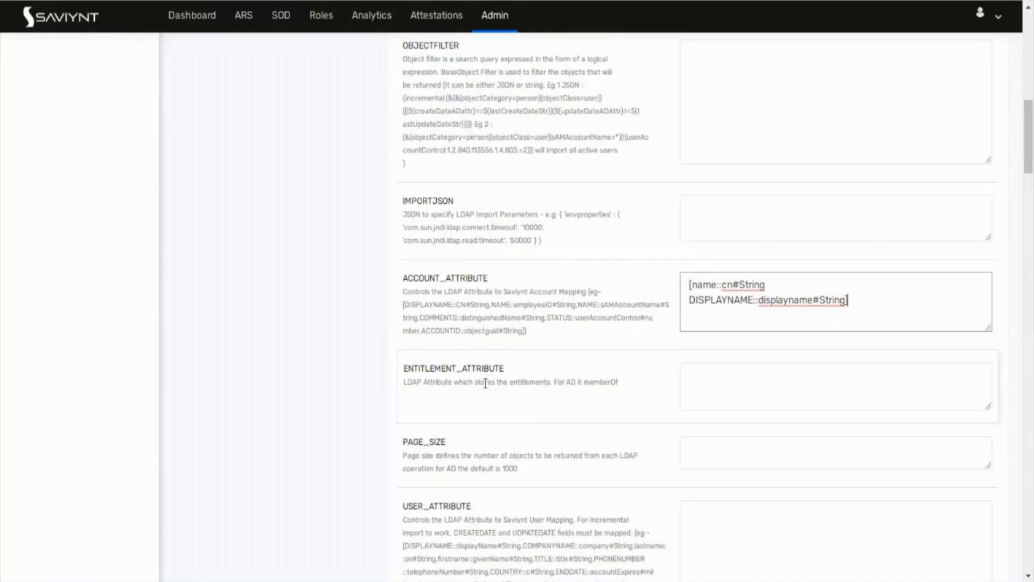
Step: Enter memberOf as the ENTITLEMENT_ATTRIBUTE value and briefly highlight it
left_click(758, 392)
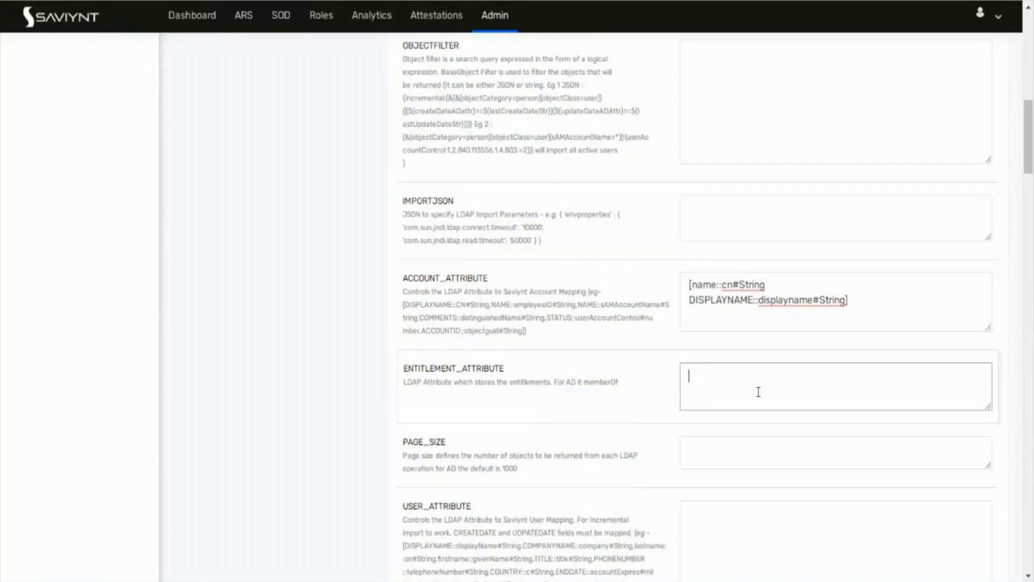
type("memberOf")
left_click_drag(738, 375, 668, 380)
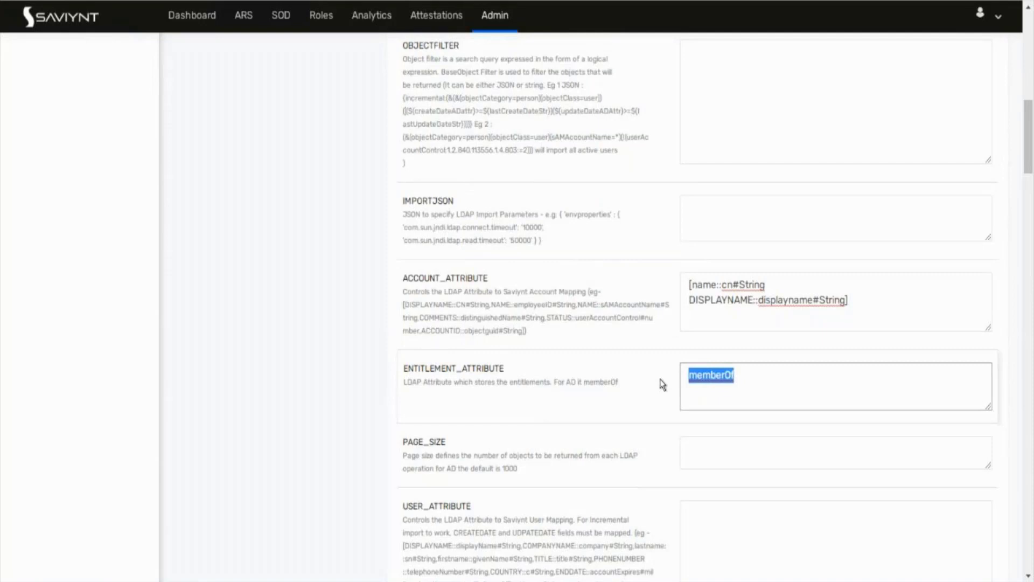
left_click(662, 385)
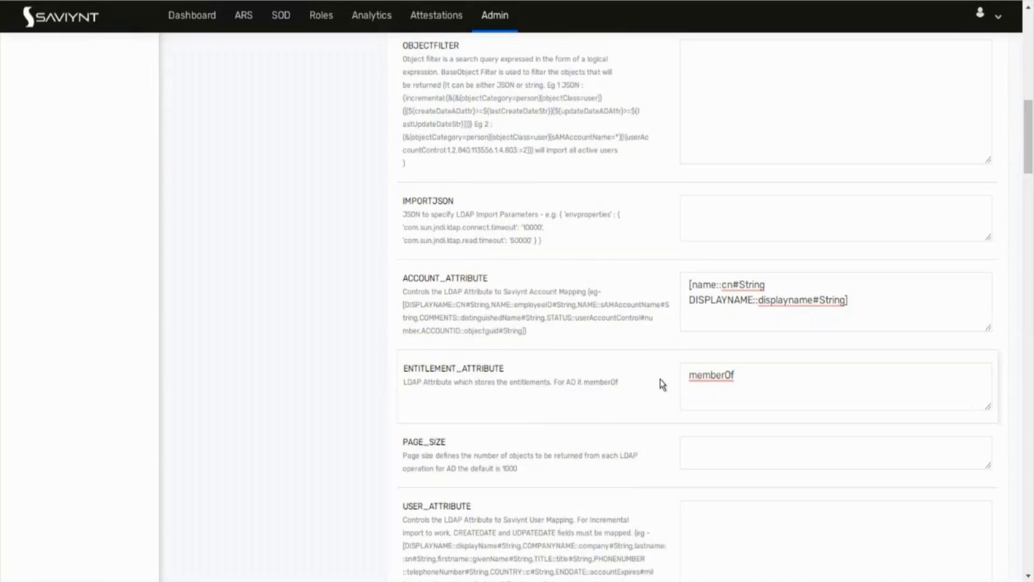
scroll(661, 380, "down", 1)
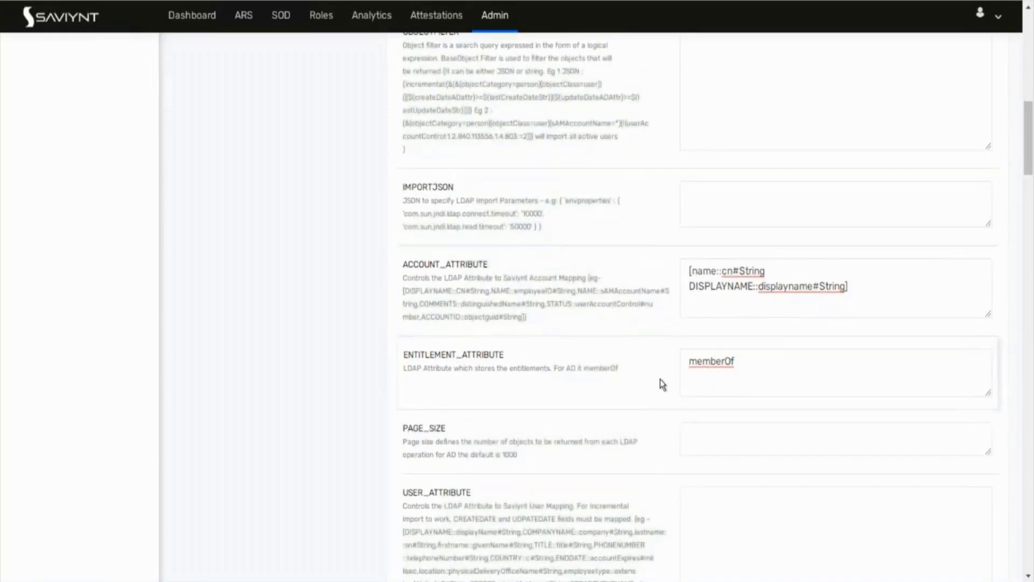
scroll(662, 383, "down", 4)
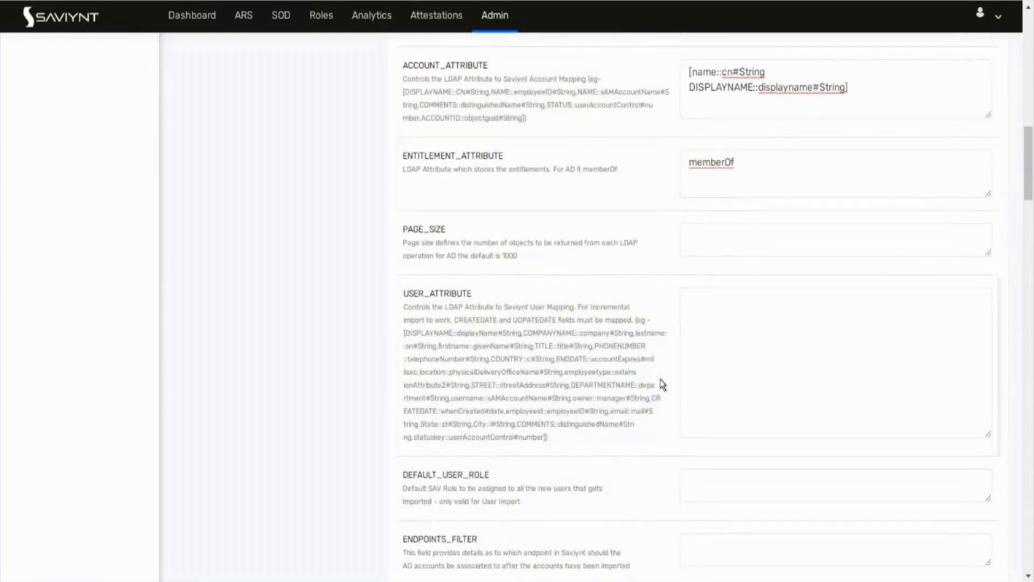
scroll(661, 380, "down", 6)
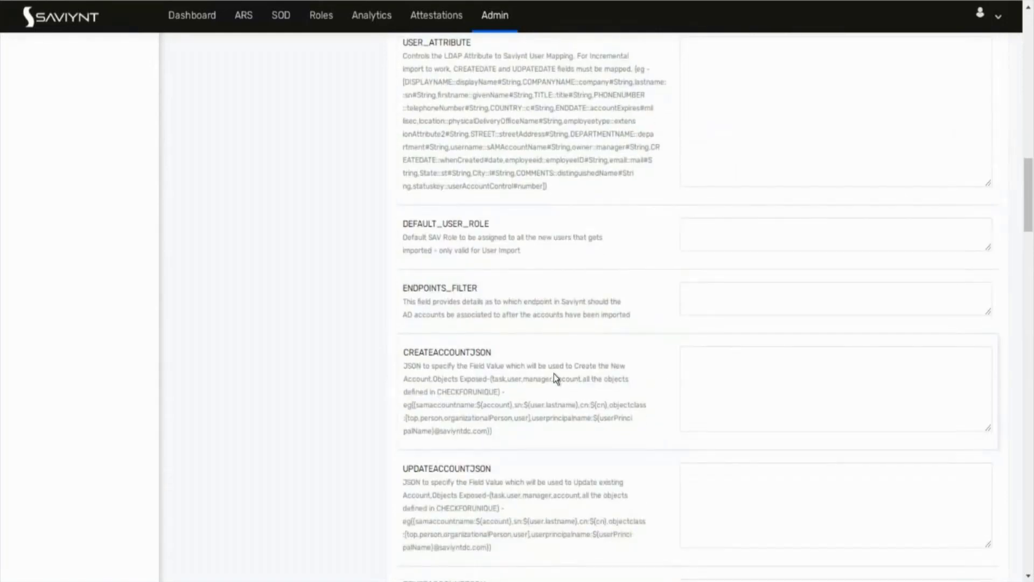
left_click_drag(401, 353, 508, 357)
left_click(509, 357)
double_click(464, 352)
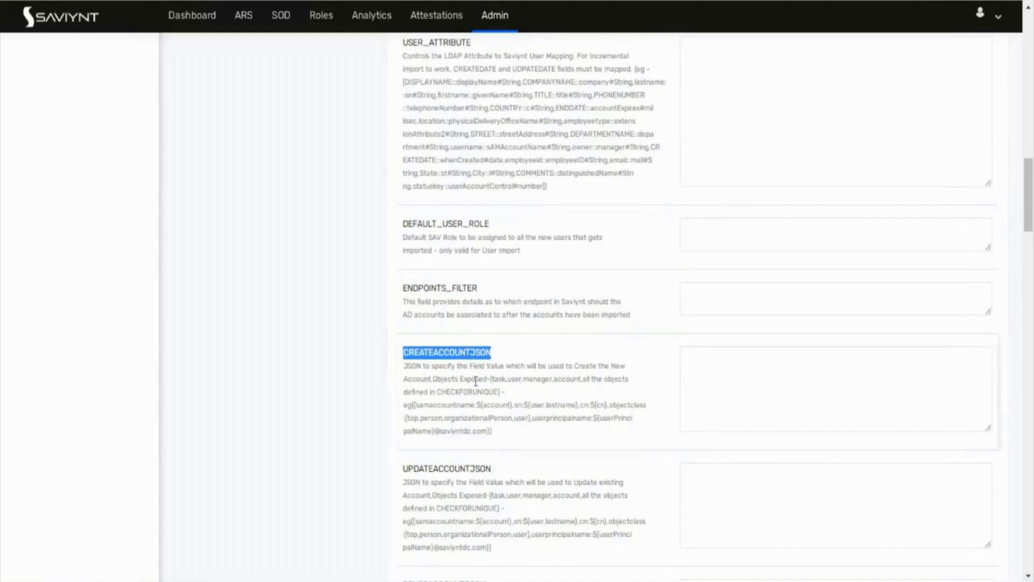
left_click_drag(506, 365, 428, 380)
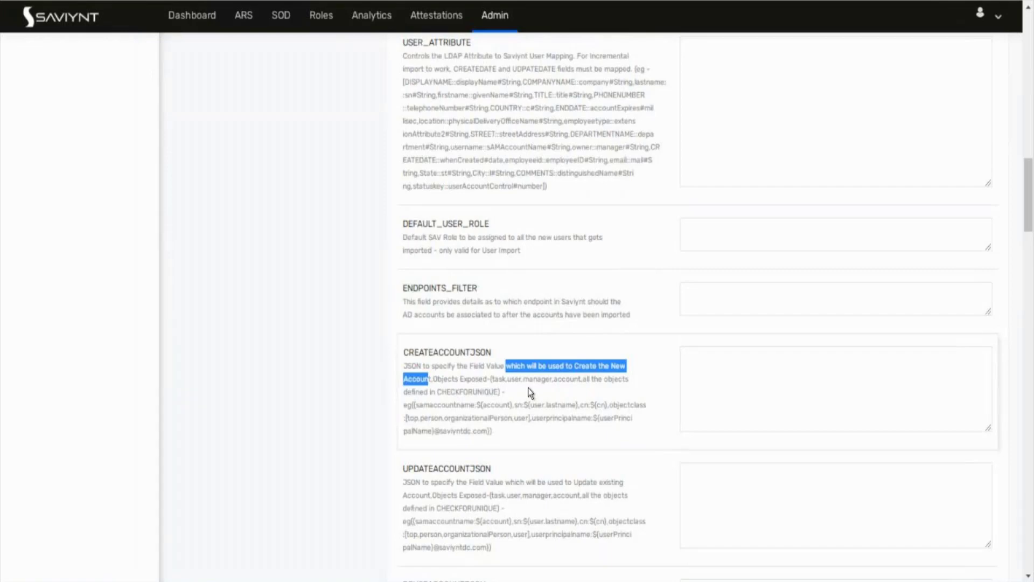
left_click(407, 366)
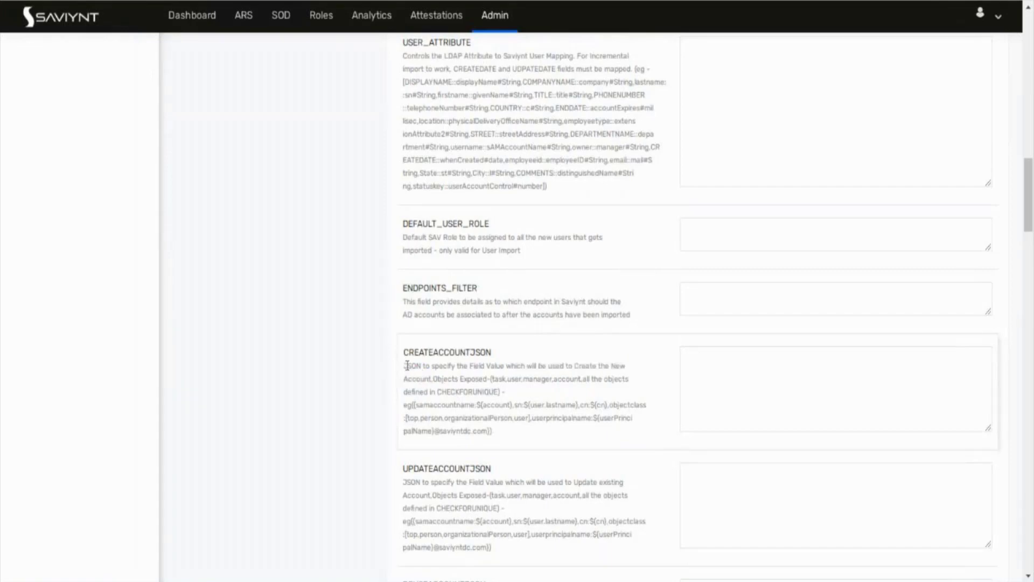
left_click_drag(407, 367, 517, 399)
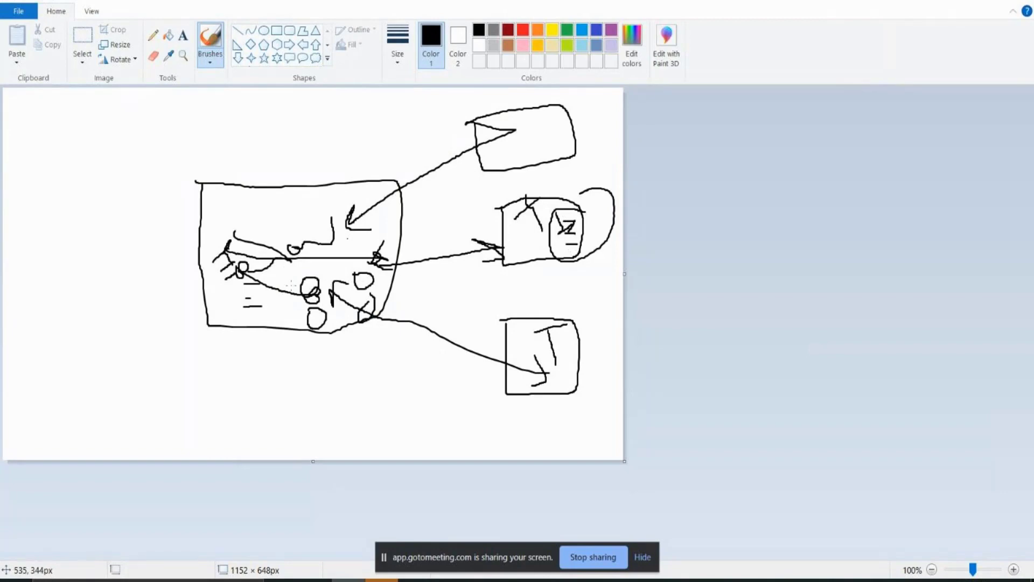
Step: Sketch an arrow from the big box to the middle box, two loops, a hooked line and a long crossing line
mouse_move(291, 280)
left_mouse_down()
mouse_move(525, 229)
mouse_move(518, 240)
left_mouse_up()
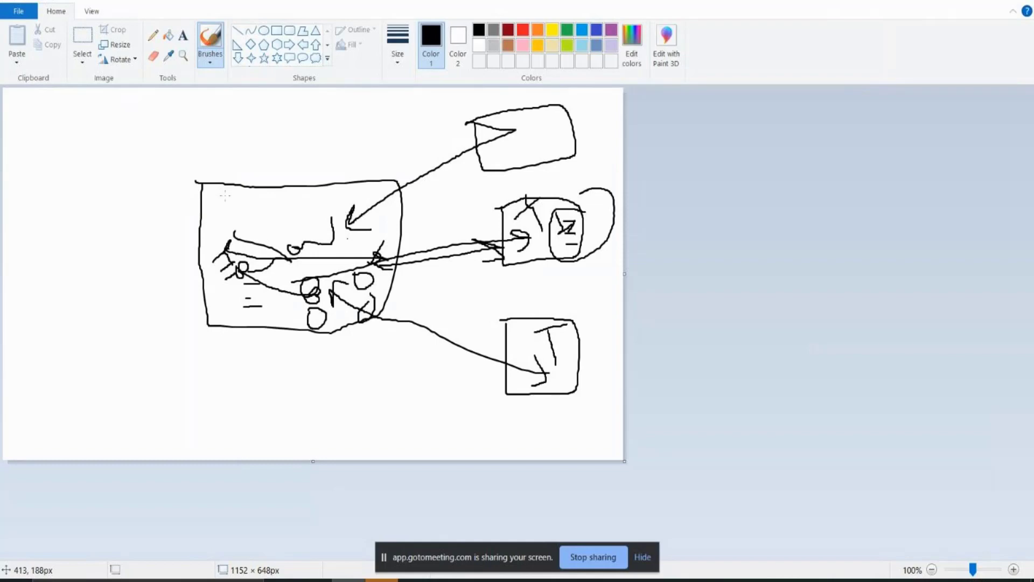
mouse_move(225, 195)
left_mouse_down()
mouse_move(225, 210)
mouse_move(236, 203)
mouse_move(225, 198)
mouse_move(255, 218)
mouse_move(261, 203)
left_mouse_up()
mouse_move(152, 206)
left_mouse_down()
mouse_move(169, 199)
mouse_move(137, 218)
left_mouse_up()
mouse_move(144, 271)
left_mouse_down()
mouse_move(125, 315)
mouse_move(143, 331)
left_mouse_up()
left_click_drag(141, 282, 541, 222)
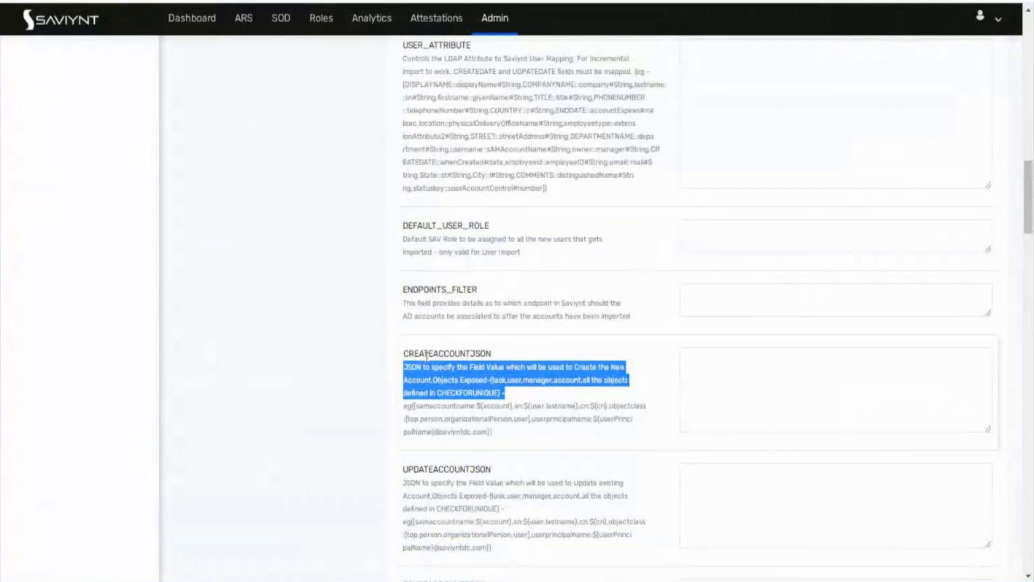
scroll(408, 447, "down", 1)
left_click(407, 439)
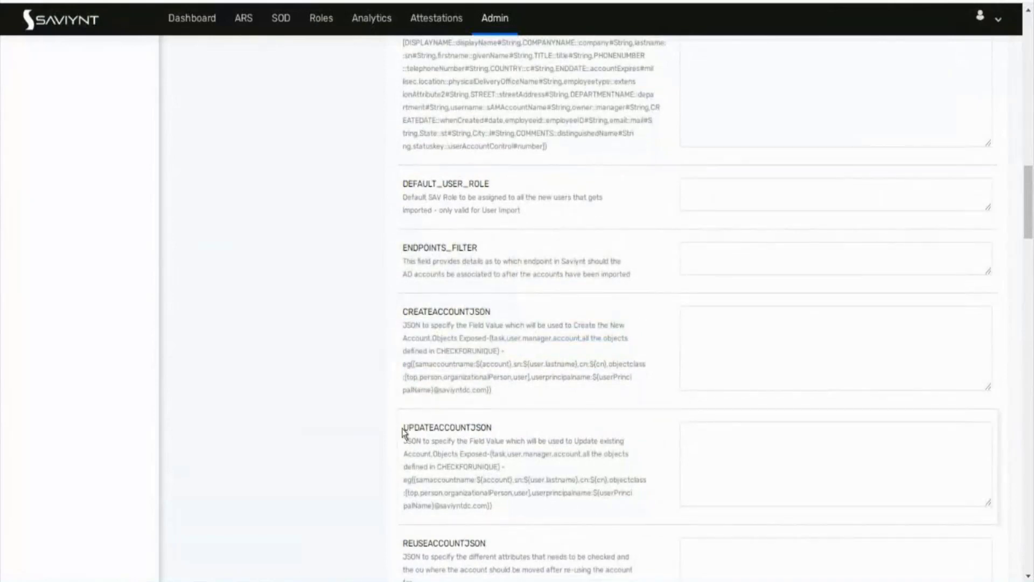
left_click_drag(403, 429, 494, 429)
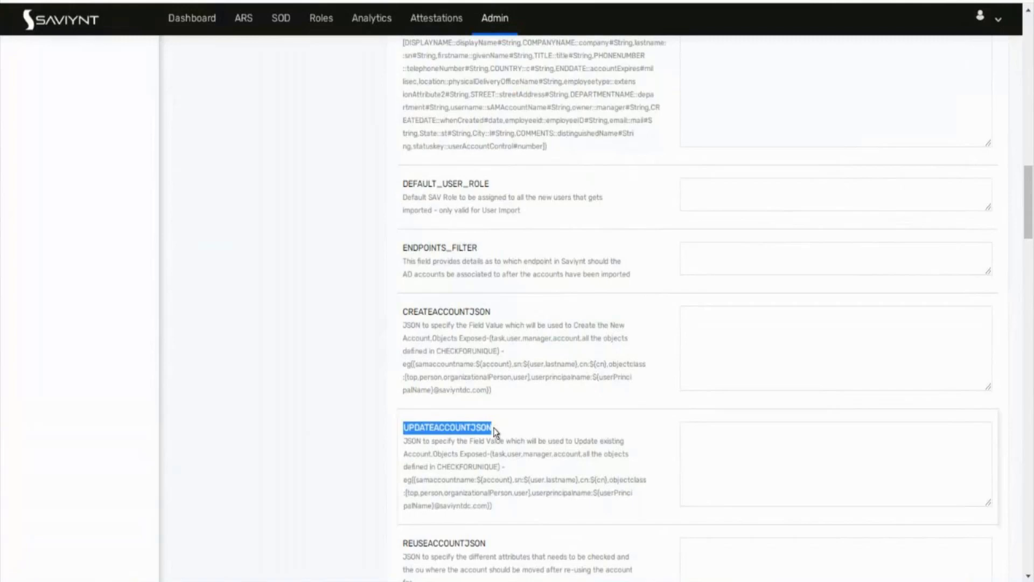
scroll(495, 431, "down", 2)
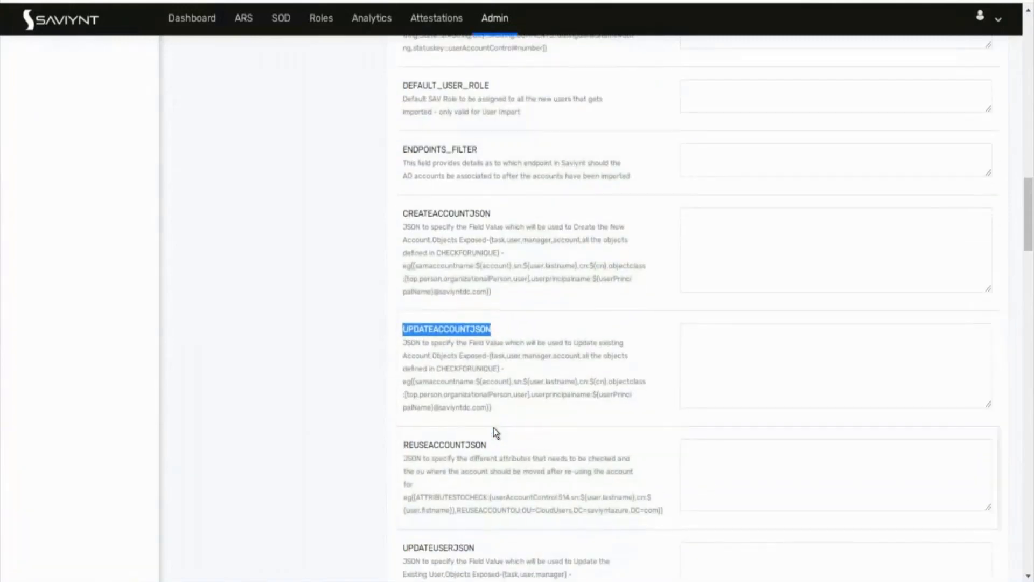
scroll(496, 431, "down", 3)
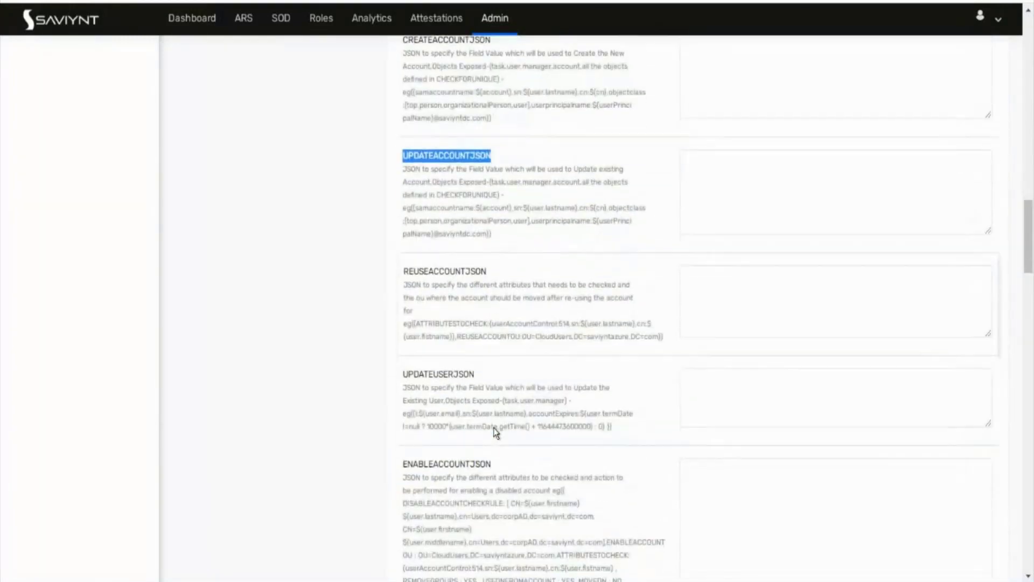
scroll(496, 431, "down", 1)
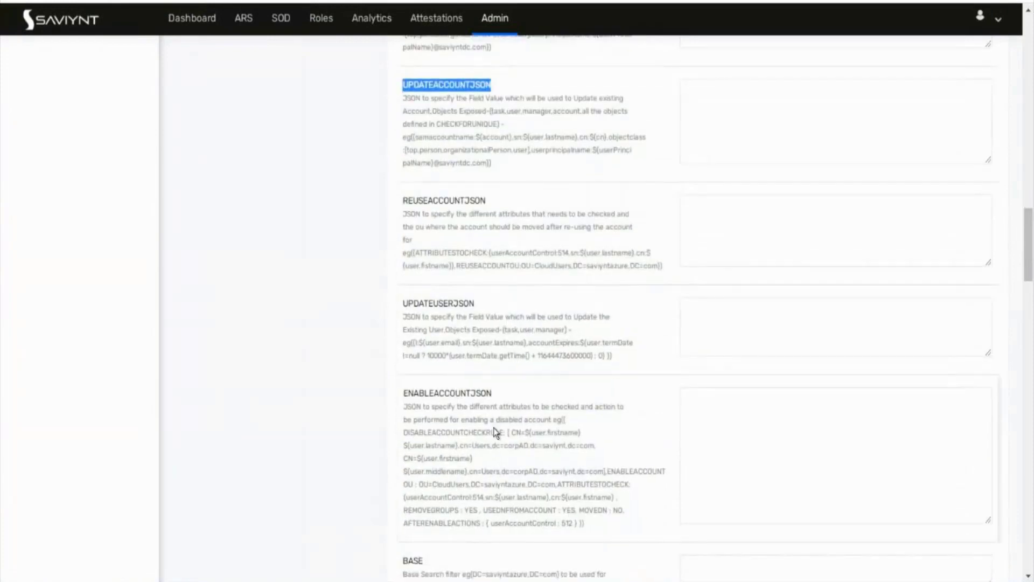
left_click_drag(405, 393, 514, 398)
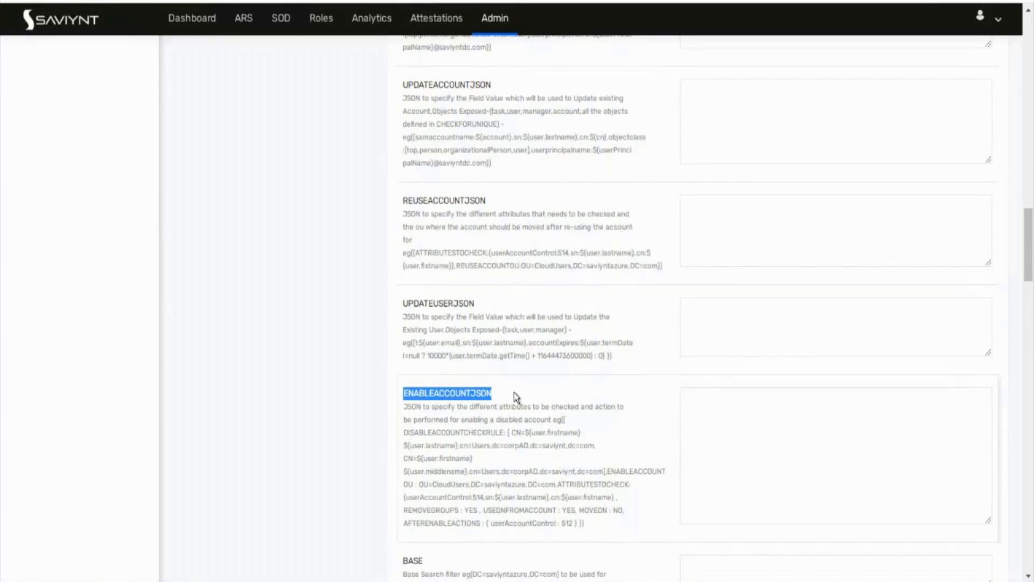
scroll(514, 396, "down", 6)
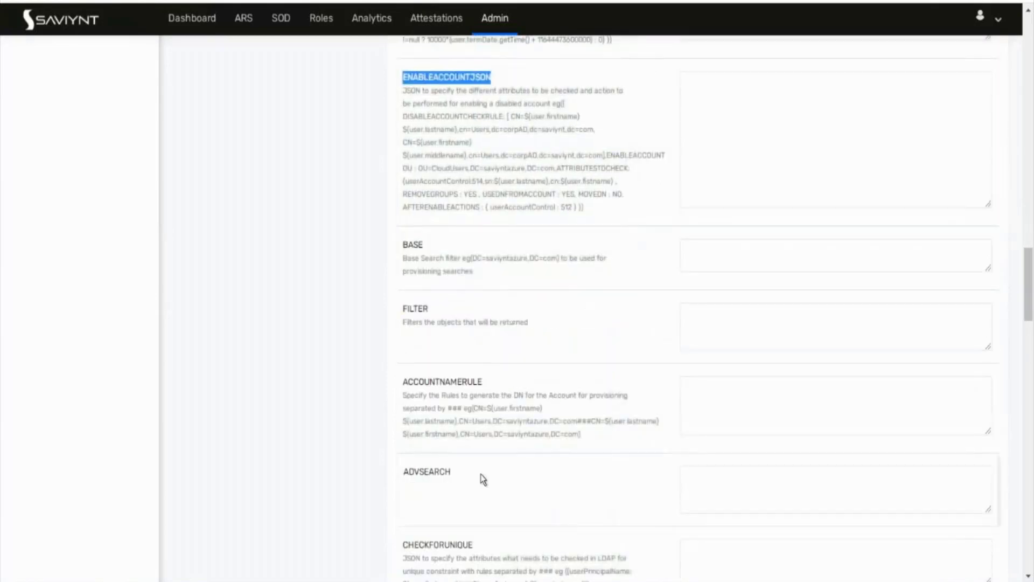
scroll(481, 474, "up", 4)
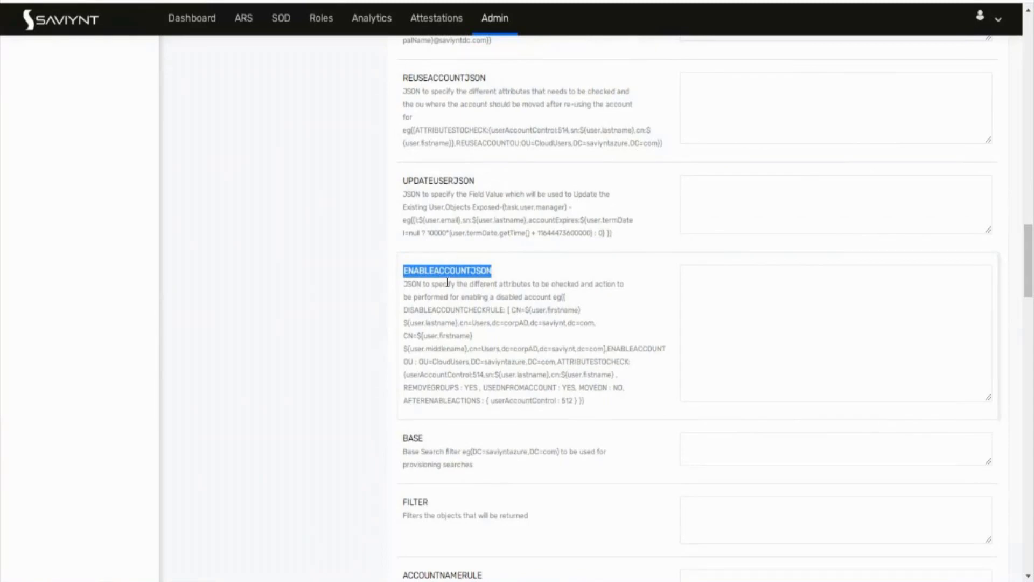
scroll(447, 282, "down", 5)
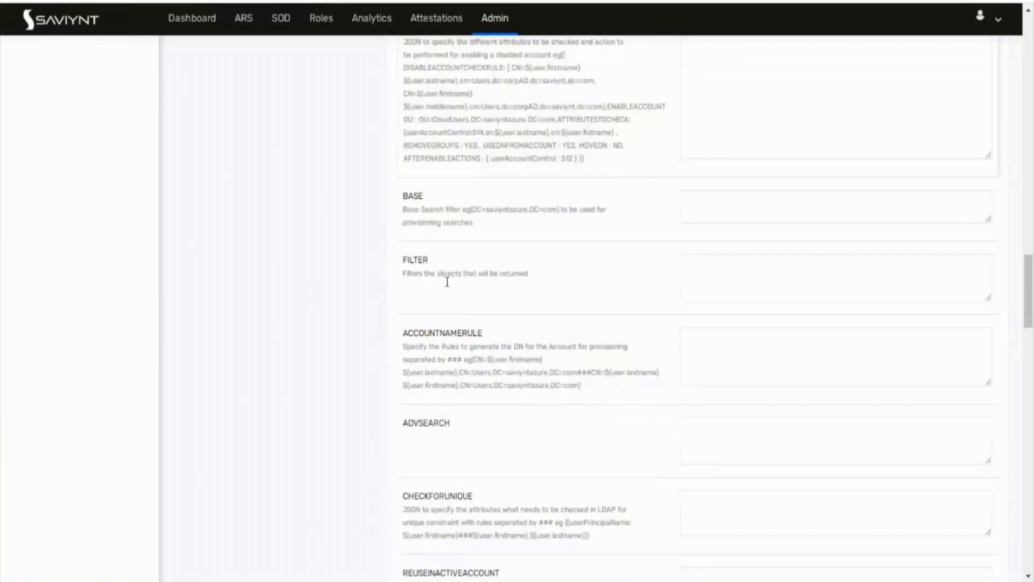
left_click_drag(403, 314, 502, 326)
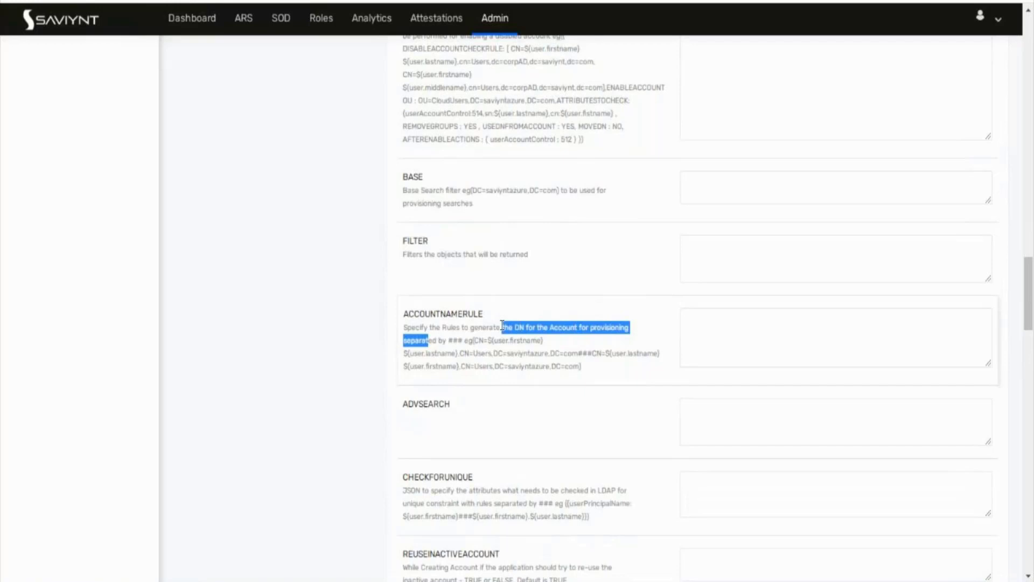
double_click(462, 312)
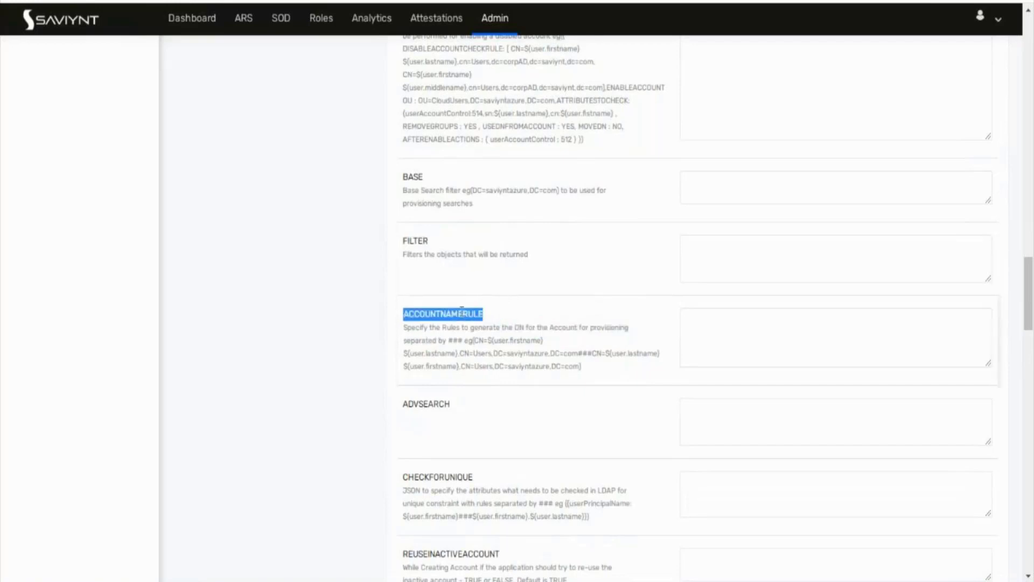
scroll(443, 373, "down", 4)
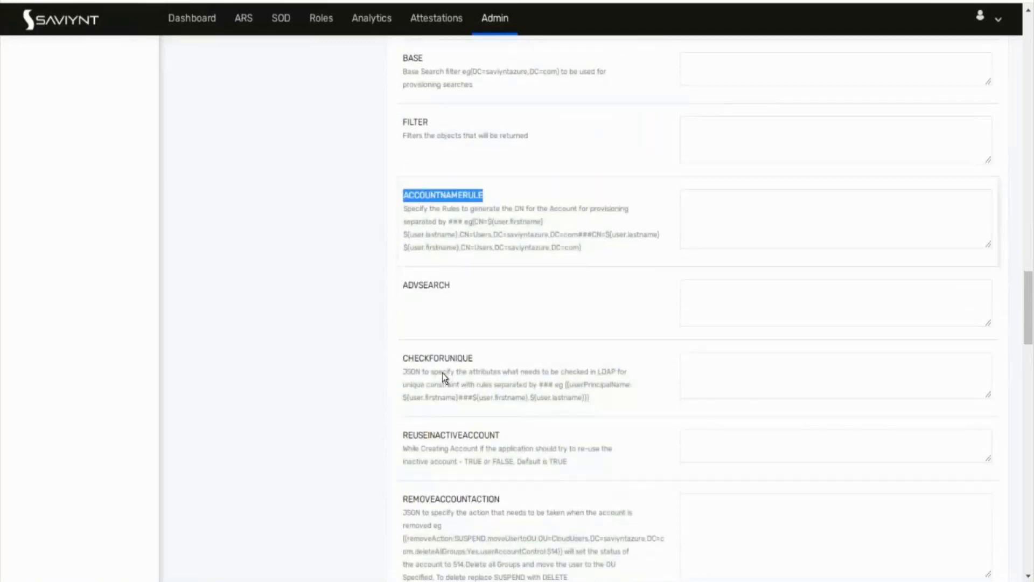
left_click_drag(409, 429, 483, 475)
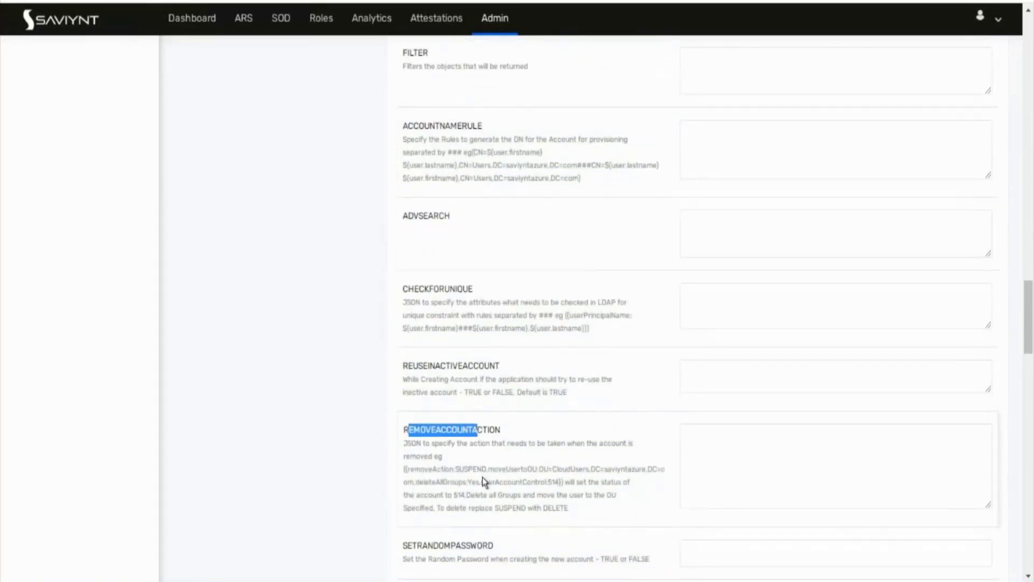
scroll(483, 477, "down", 3)
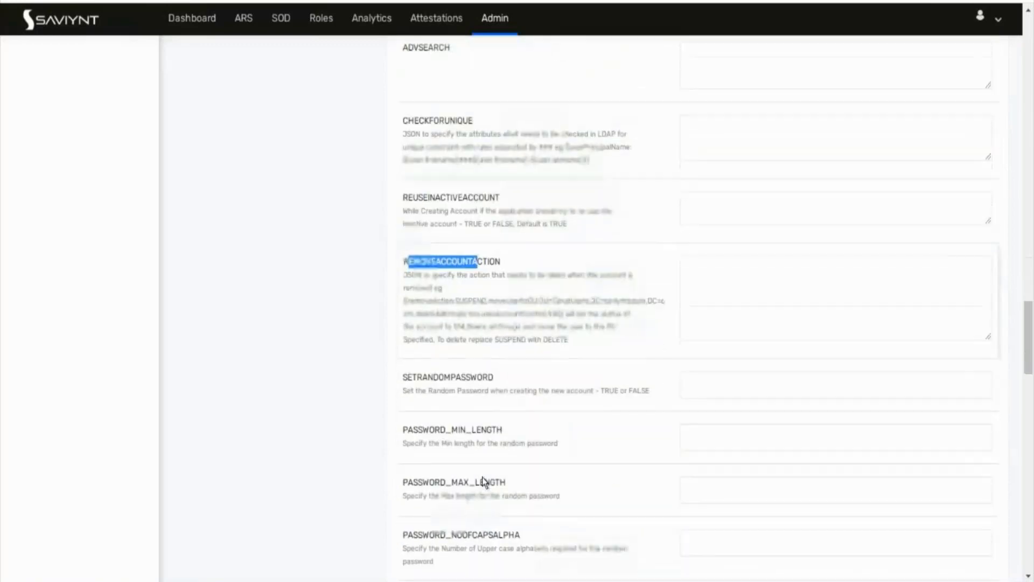
scroll(483, 476, "down", 2)
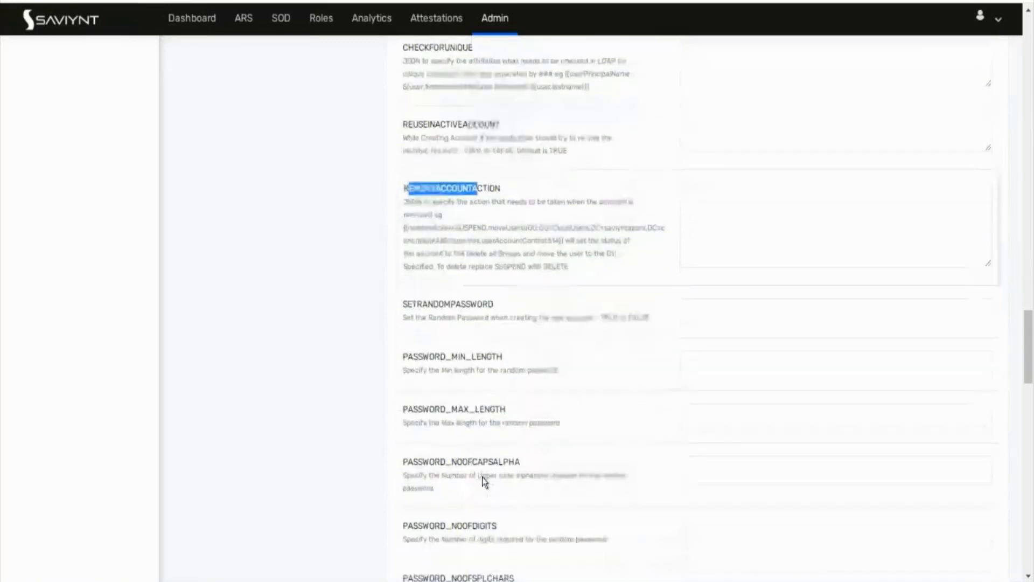
left_click_drag(403, 351, 507, 408)
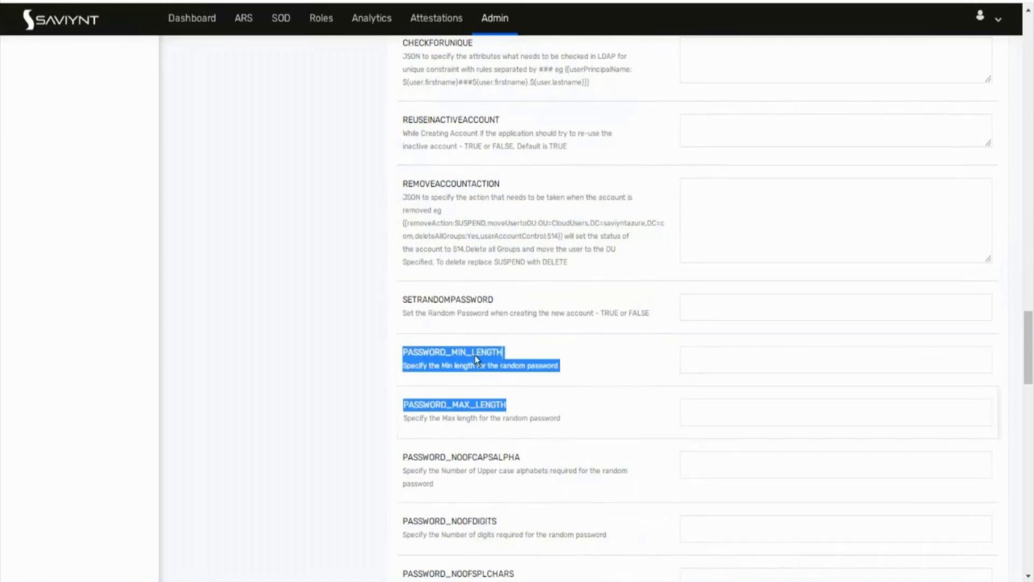
Step: Scroll to the last settings, DC_LOCATOR to SETDEFAULTPAGESIZE, and highlight the DISABLEACCOUNTJSON heading
scroll(461, 419, "down", 1)
scroll(462, 420, "down", 6)
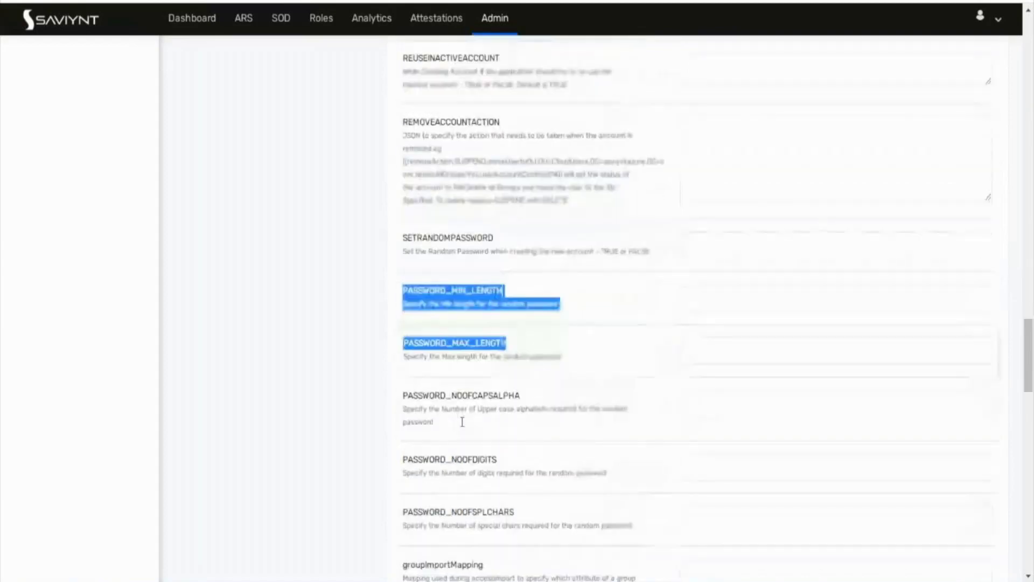
scroll(462, 421, "down", 4)
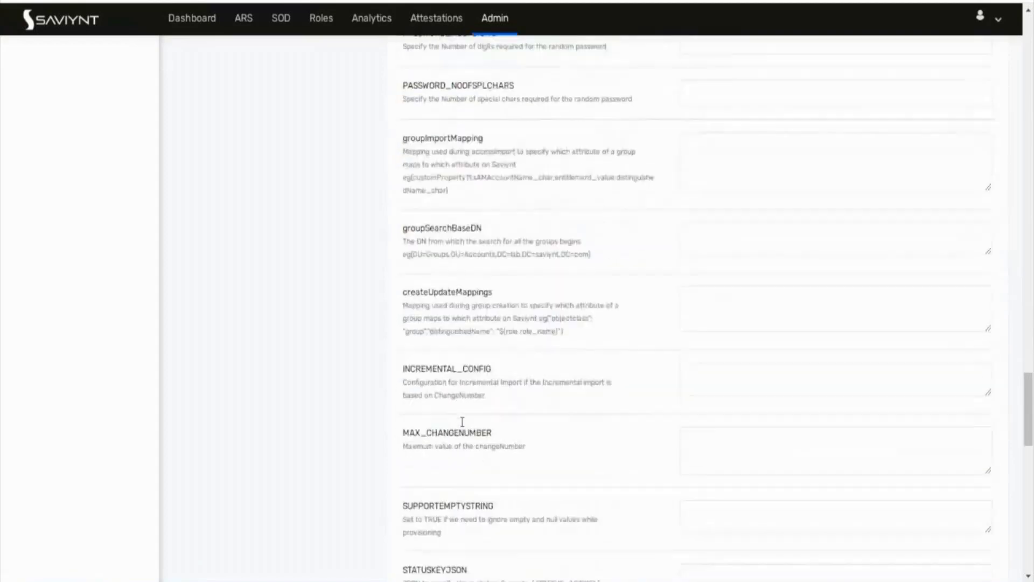
scroll(462, 426, "down", 3)
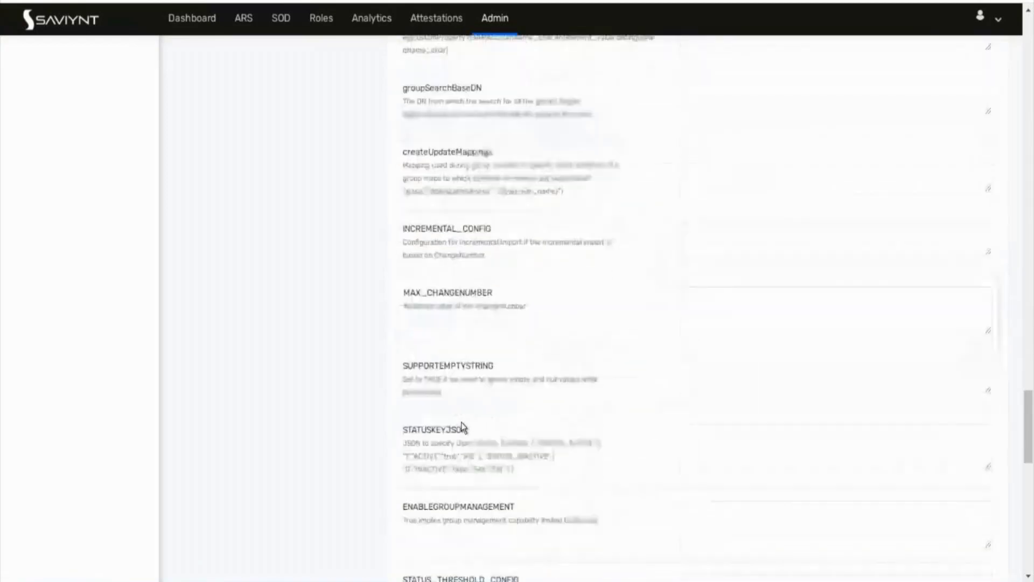
scroll(462, 421, "down", 5)
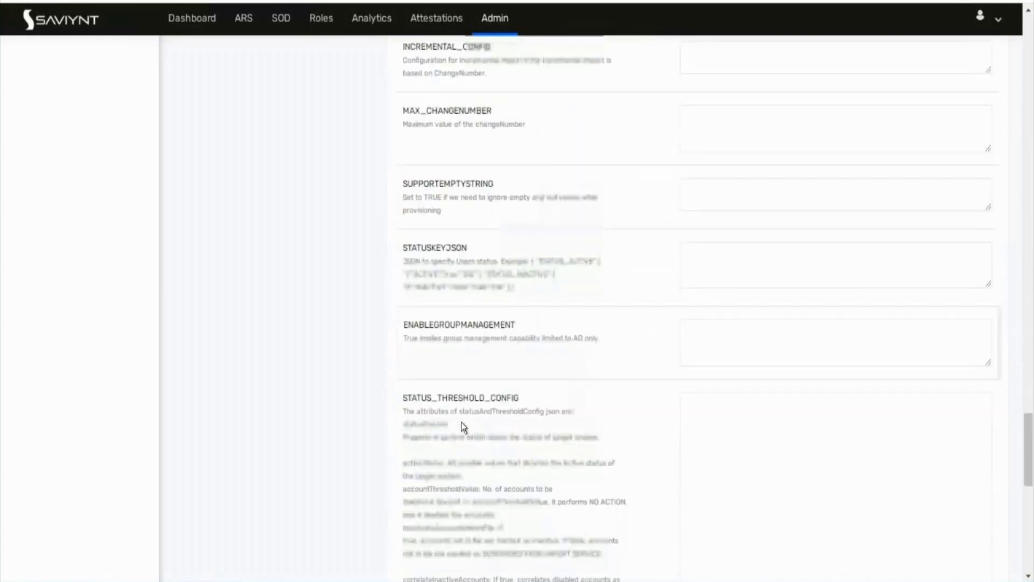
scroll(462, 421, "down", 10)
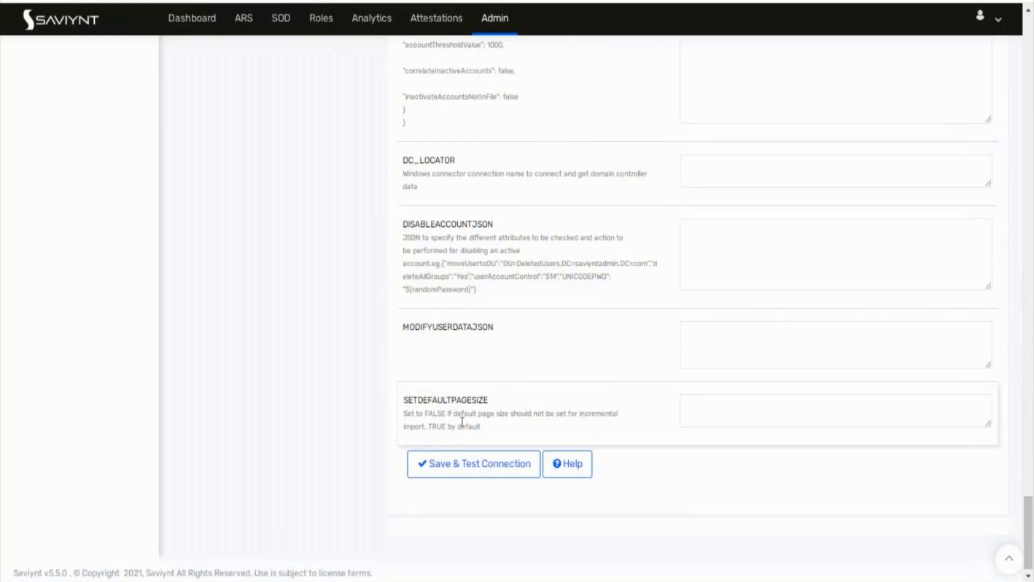
double_click(449, 222)
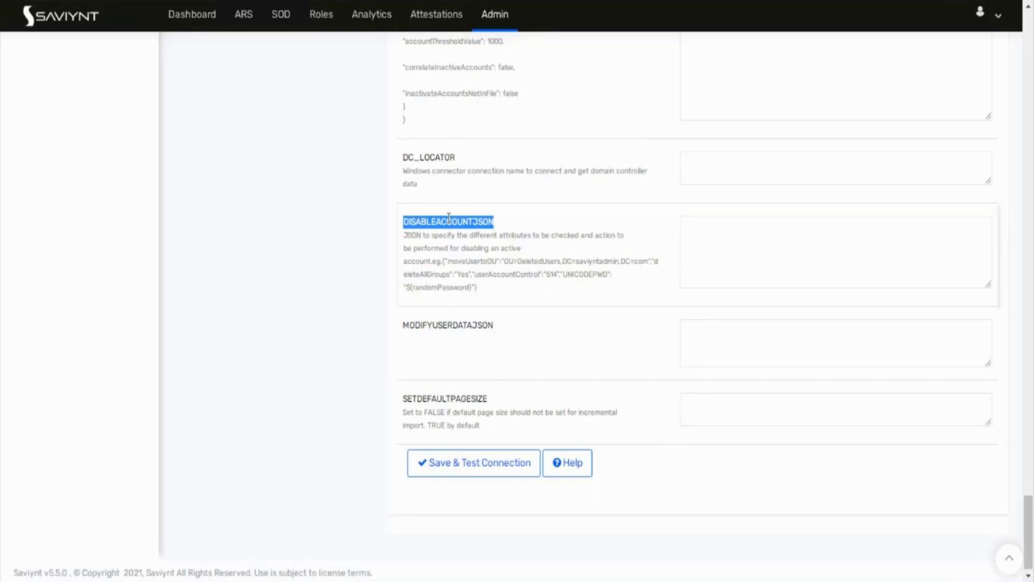
Step: Scroll back up and select the groupImportMapping description through the groupSearchBaseDN heading
scroll(449, 217, "up", 12)
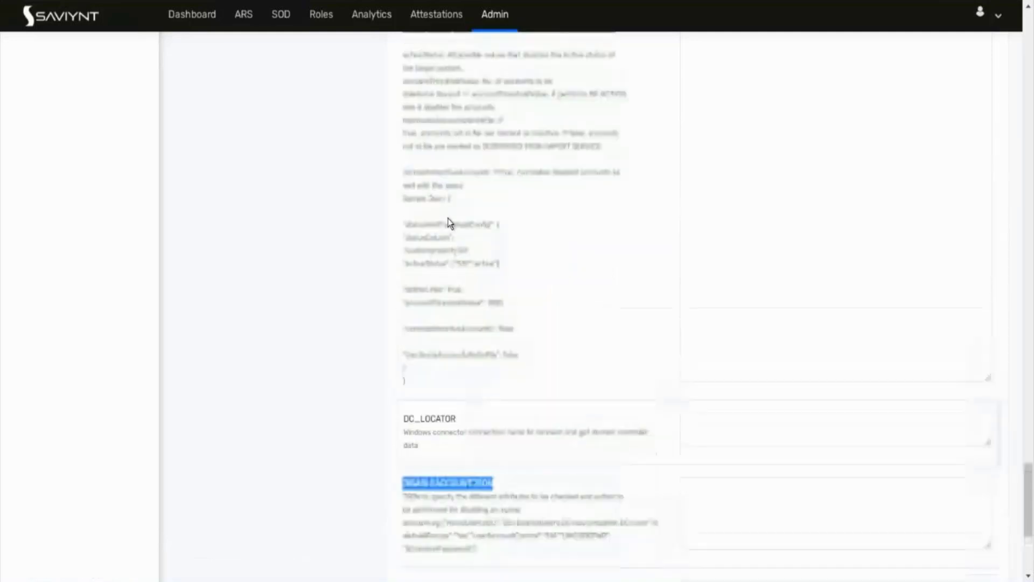
scroll(449, 218, "down", 3)
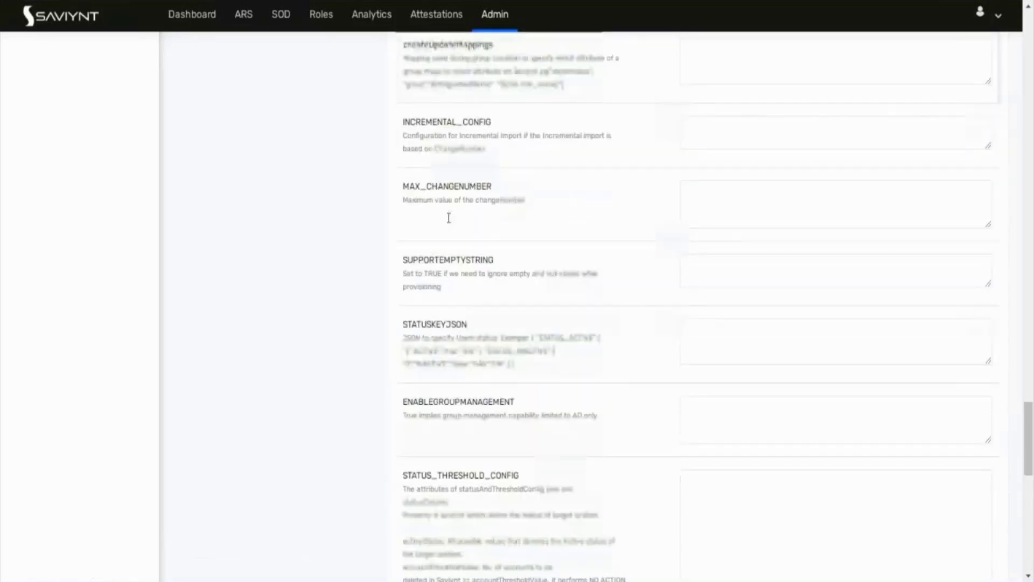
scroll(449, 218, "up", 5)
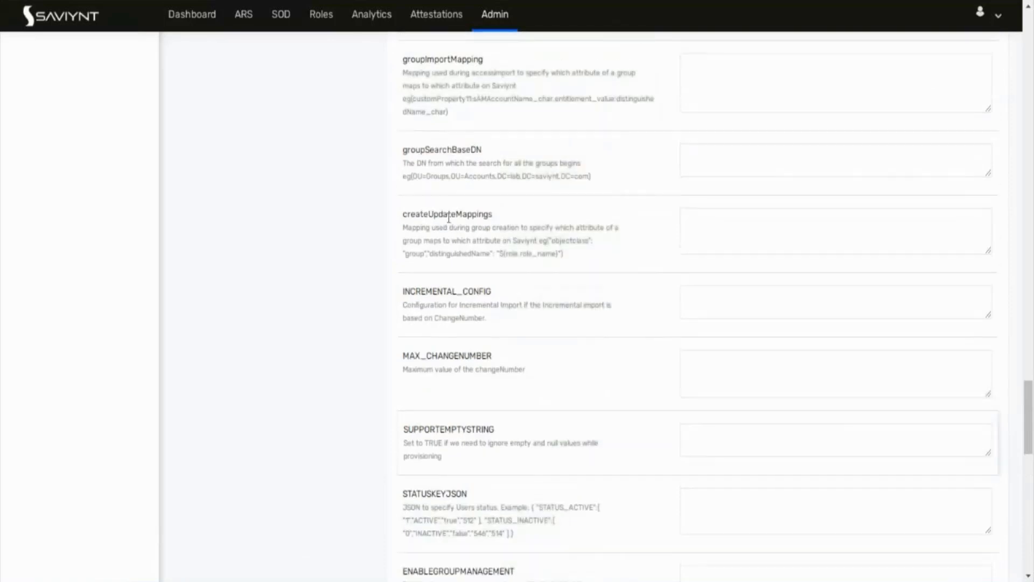
scroll(449, 217, "up", 5)
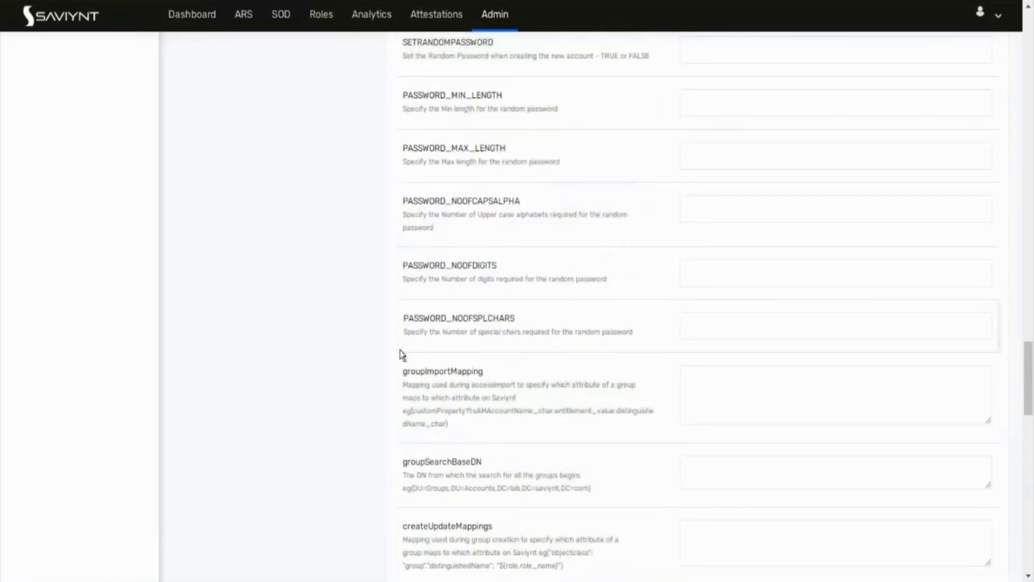
left_click_drag(401, 370, 505, 454)
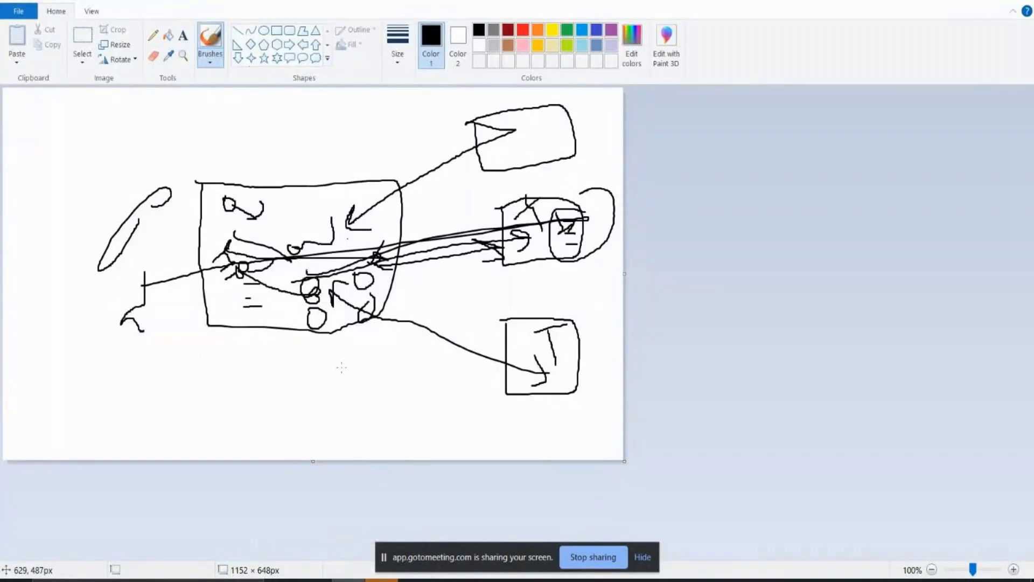
Step: Start a fresh Paint canvas, discarding the old sketch without saving
key("alt+F4")
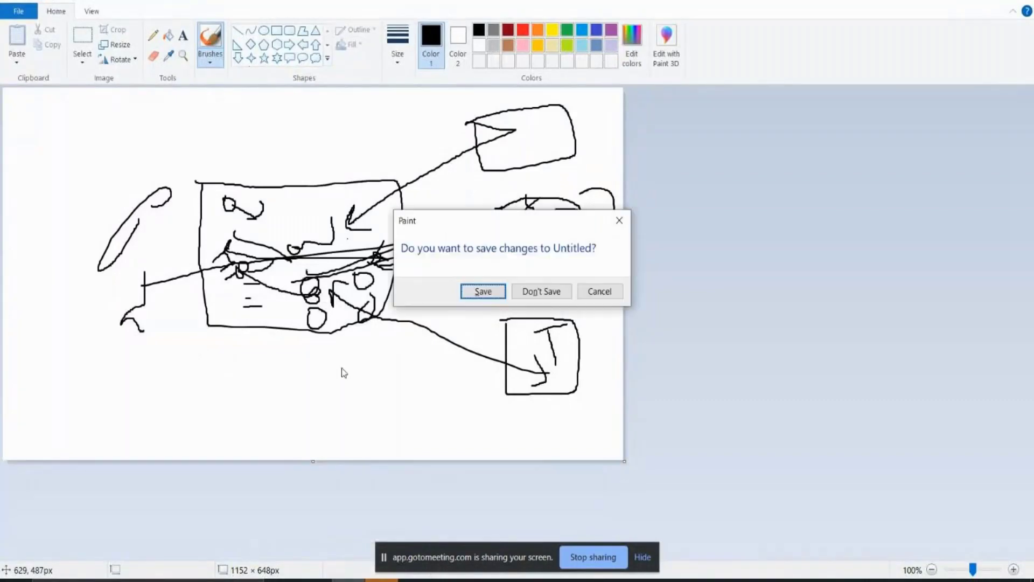
key("Tab")
key("Return")
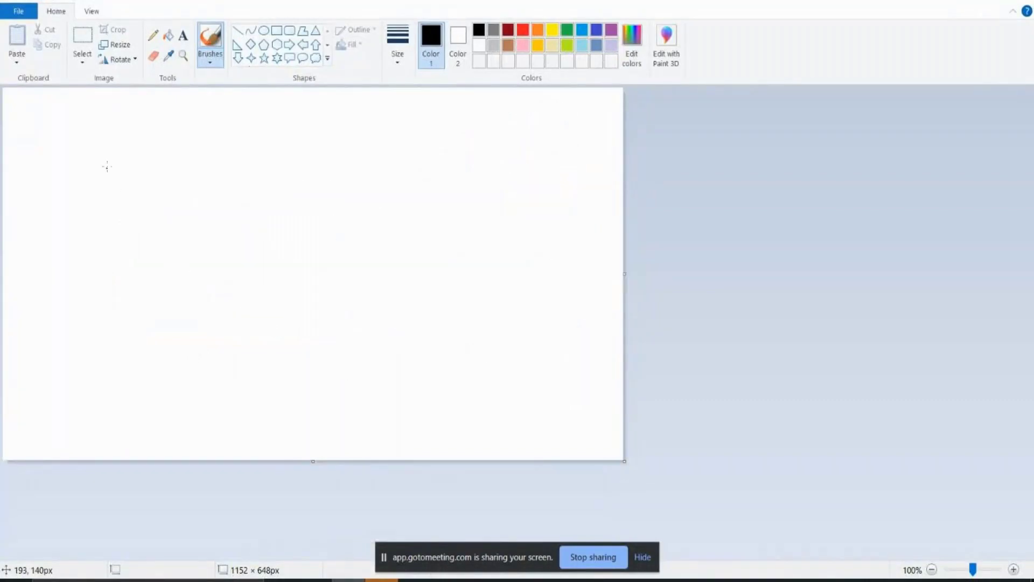
Step: Draw a large outline containing an oval, a crossed box and a shape at the right end
mouse_move(108, 156)
left_mouse_down()
mouse_move(118, 279)
mouse_move(464, 347)
mouse_move(586, 214)
mouse_move(560, 87)
mouse_move(102, 160)
left_mouse_up()
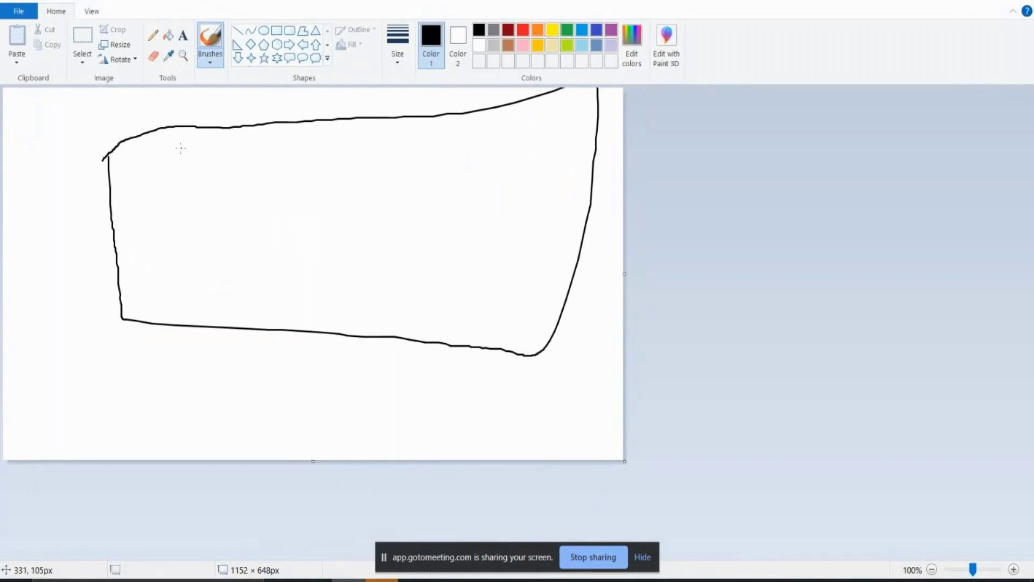
mouse_move(181, 149)
left_mouse_down()
mouse_move(139, 184)
mouse_move(203, 322)
mouse_move(259, 218)
mouse_move(182, 138)
mouse_move(168, 161)
left_mouse_up()
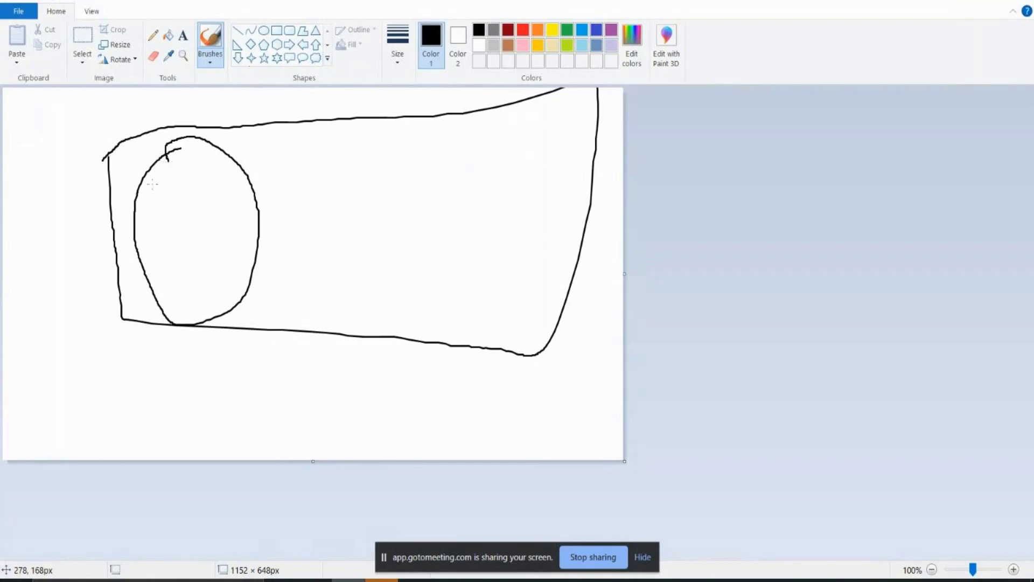
mouse_move(153, 189)
left_mouse_down()
mouse_move(197, 173)
mouse_move(137, 202)
mouse_move(235, 358)
mouse_move(223, 126)
mouse_move(178, 142)
left_mouse_up()
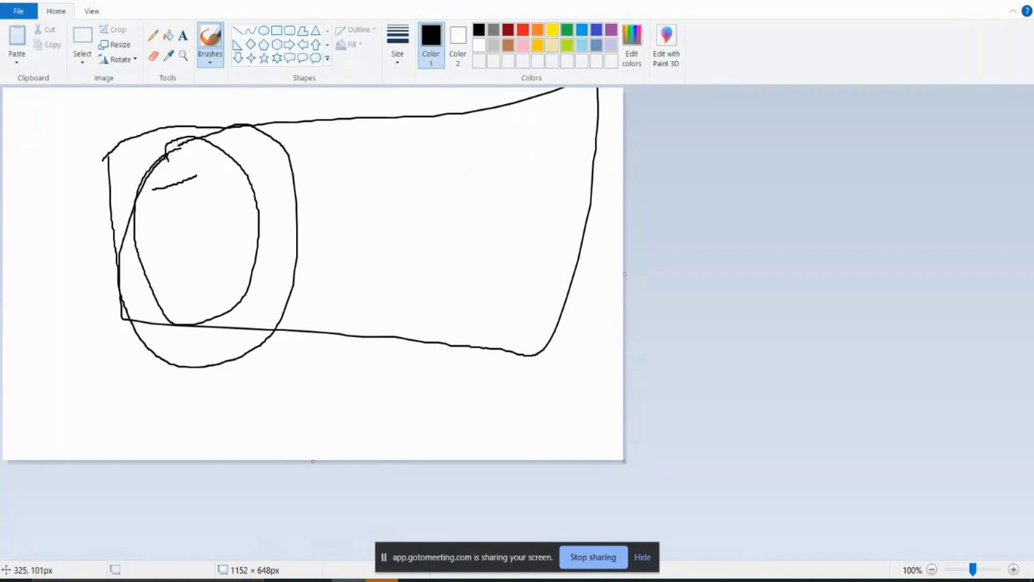
mouse_move(340, 139)
left_mouse_down()
mouse_move(348, 296)
mouse_move(458, 300)
mouse_move(490, 117)
mouse_move(333, 143)
left_mouse_up()
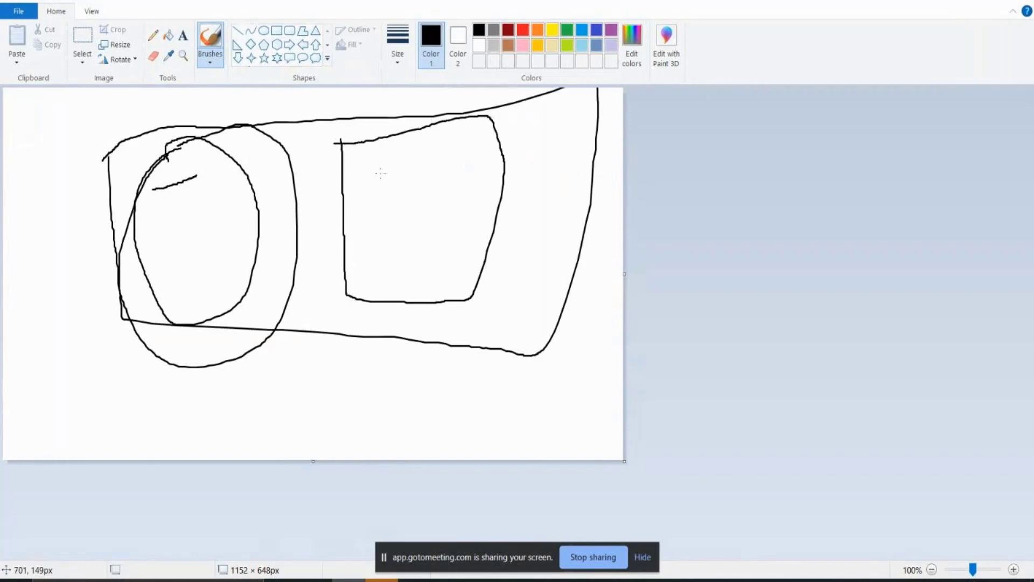
mouse_move(380, 181)
left_mouse_down()
mouse_move(377, 117)
mouse_move(412, 185)
left_mouse_up()
left_click_drag(357, 154, 444, 146)
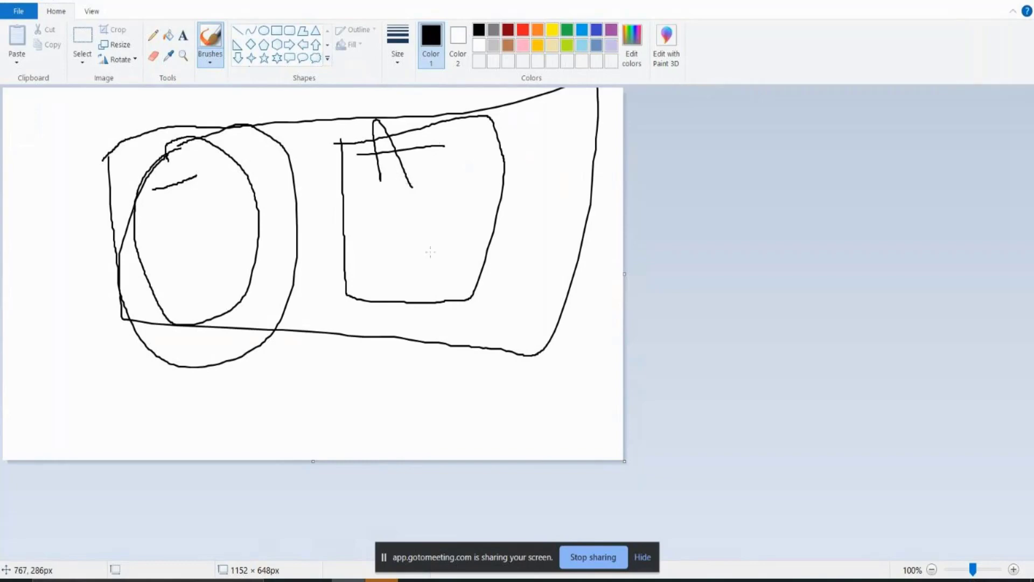
mouse_move(561, 145)
left_mouse_down()
mouse_move(526, 247)
mouse_move(575, 357)
mouse_move(619, 207)
mouse_move(602, 157)
mouse_move(552, 140)
left_mouse_up()
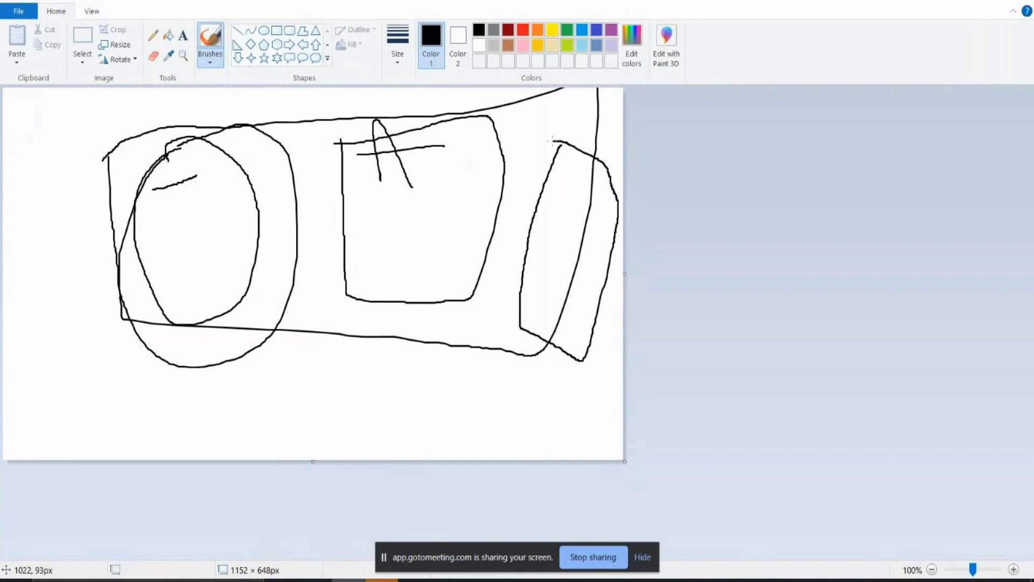
mouse_move(566, 188)
left_mouse_down()
mouse_move(612, 213)
mouse_move(555, 211)
mouse_move(570, 279)
mouse_move(615, 171)
mouse_move(556, 212)
left_mouse_up()
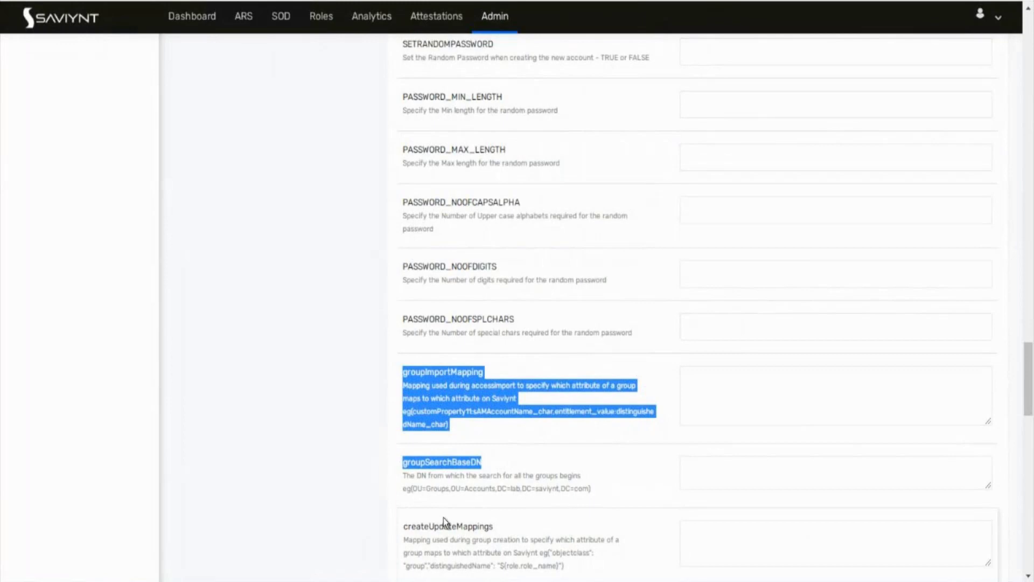
Step: Scroll to the top of the connection form, then down to STATUS_THRESHOLD_CONFIG
scroll(444, 518, "down", 4)
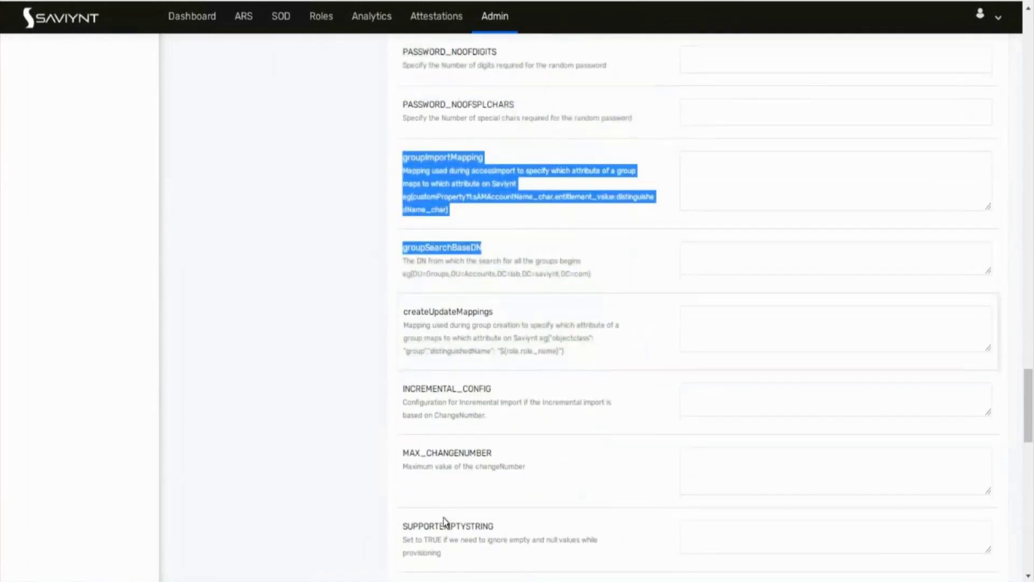
scroll(443, 518, "up", 5)
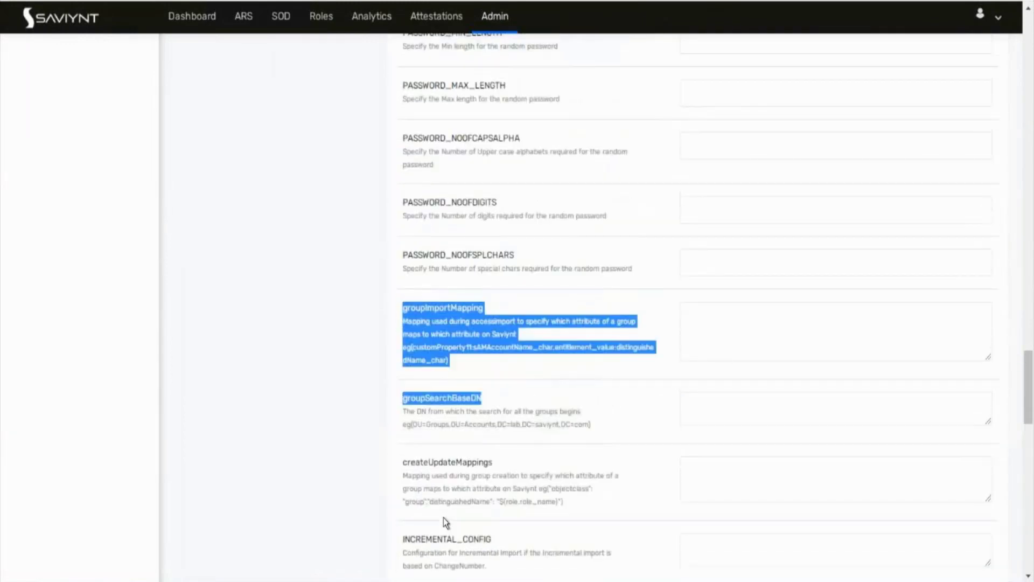
scroll(443, 519, "up", 20)
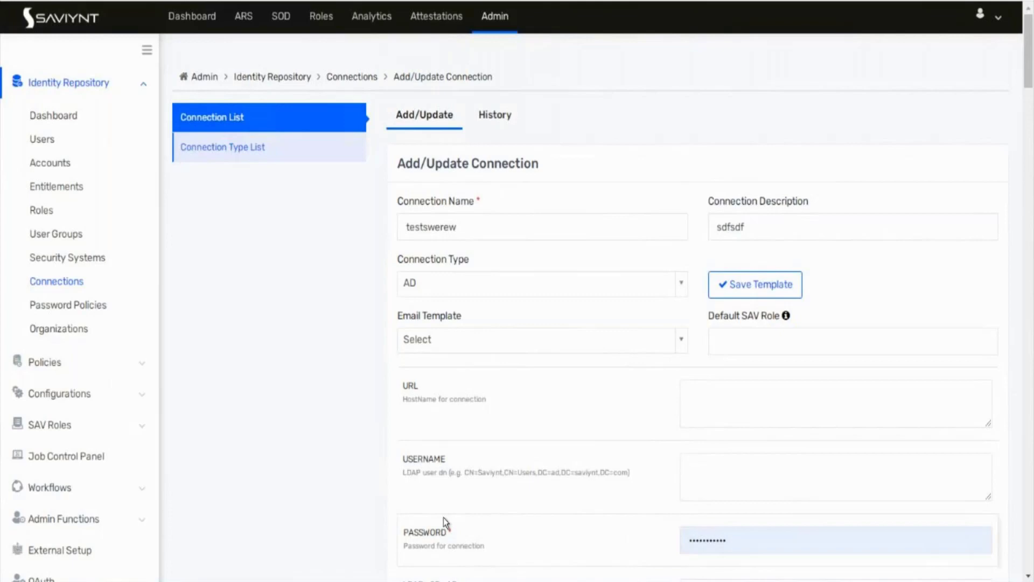
scroll(282, 486, "down", 20)
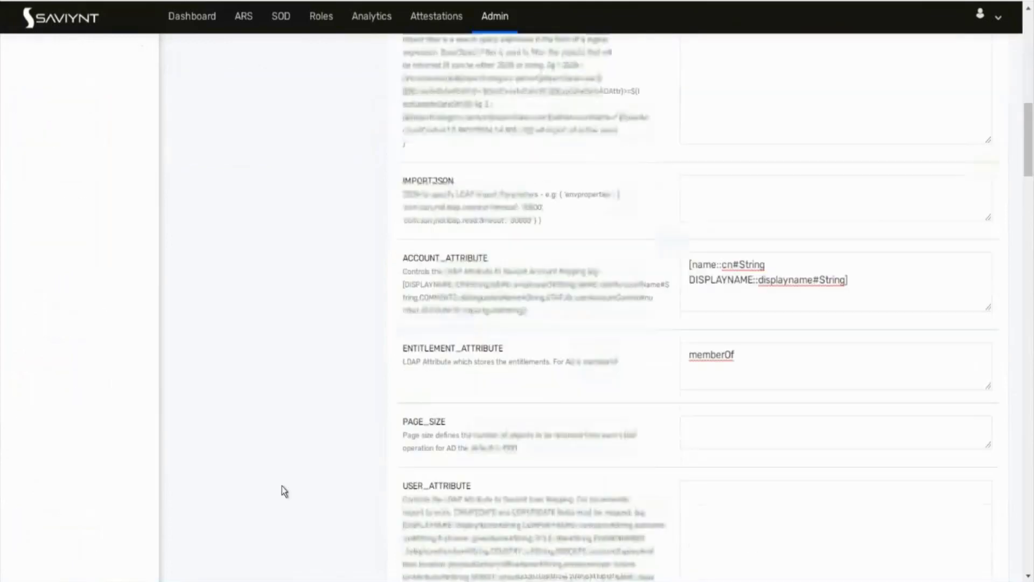
scroll(282, 486, "down", 8)
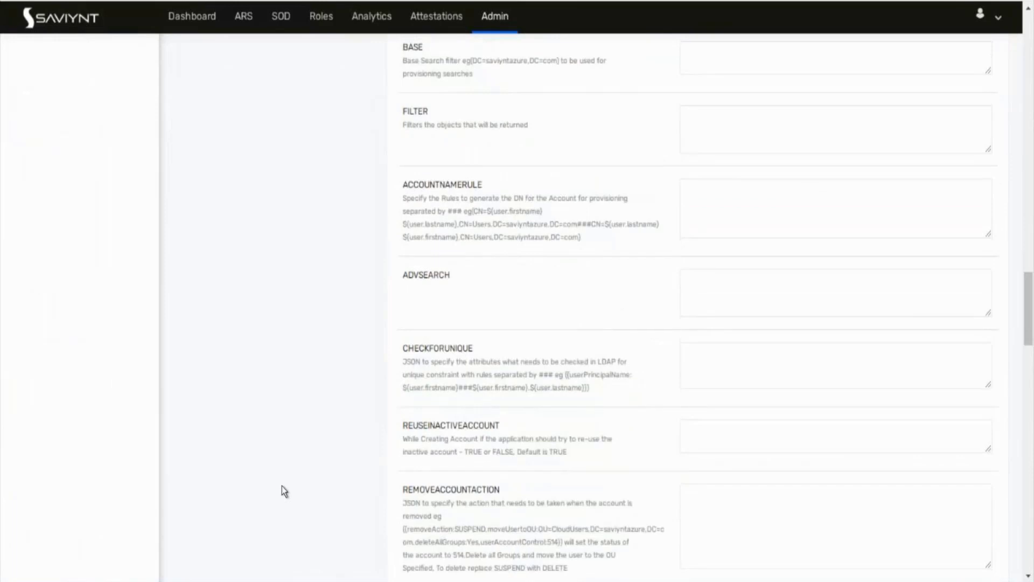
scroll(282, 486, "down", 5)
scroll(282, 486, "down", 9)
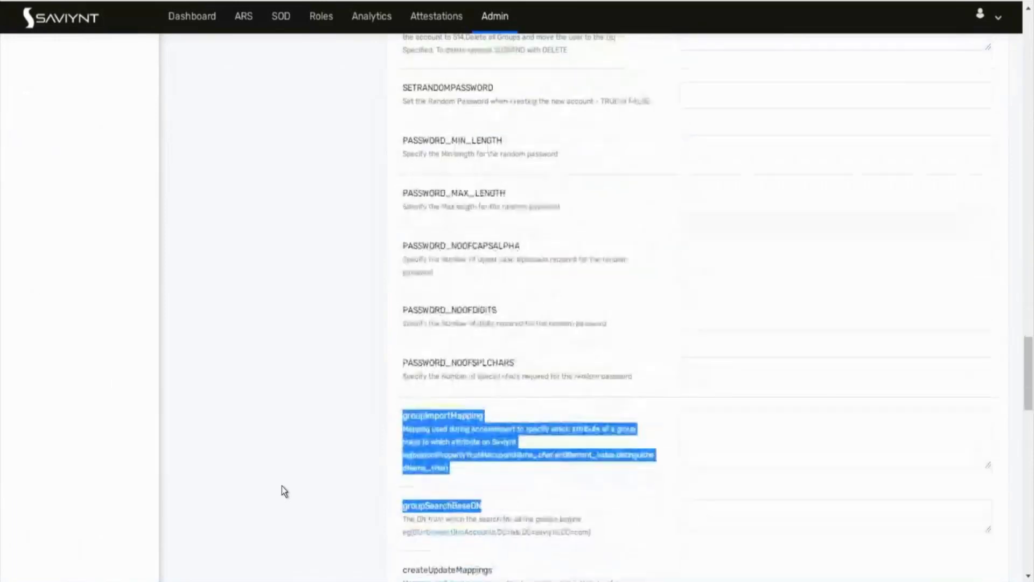
scroll(282, 489, "down", 11)
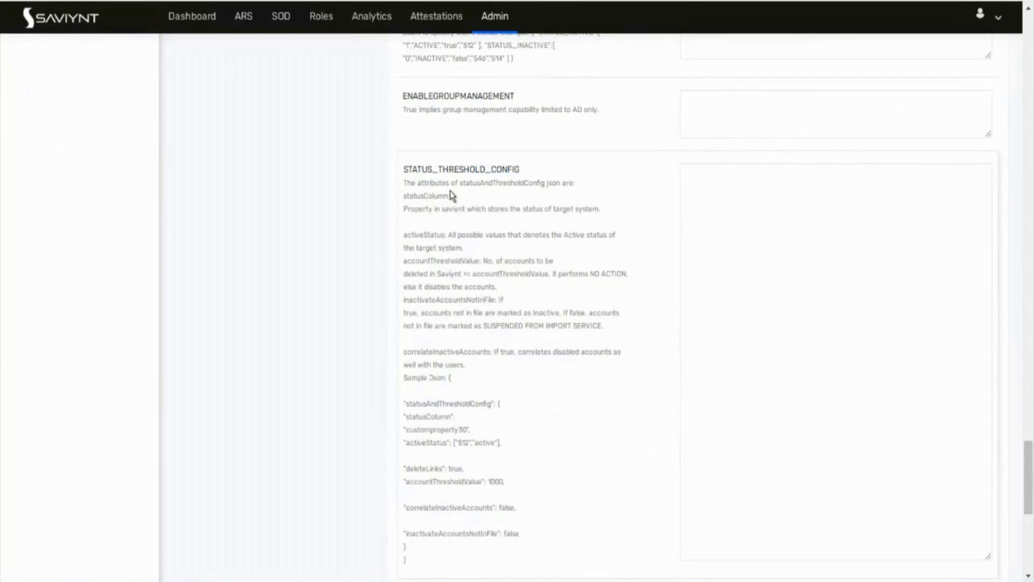
left_click_drag(408, 183, 540, 183)
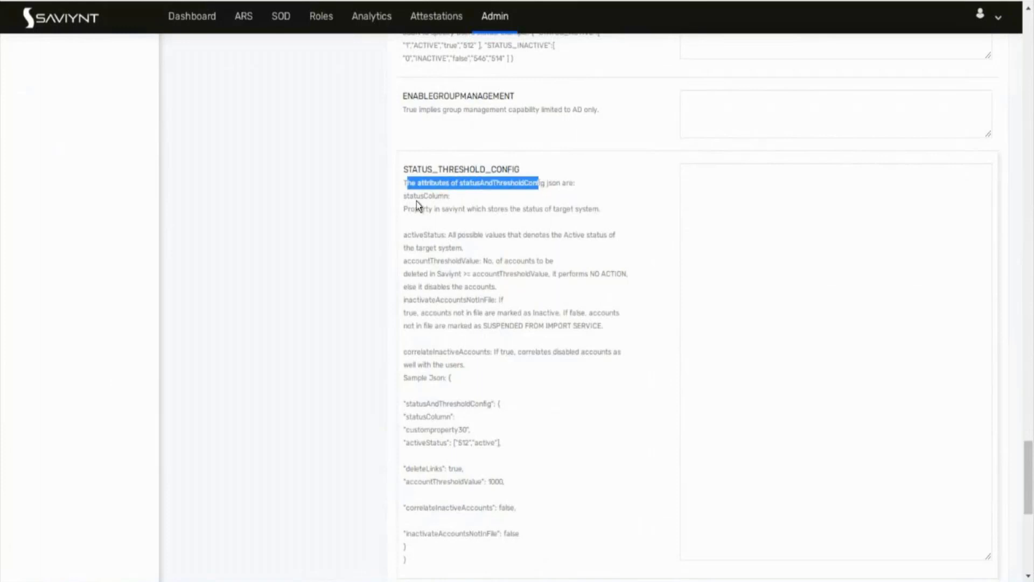
left_click_drag(414, 197, 434, 199)
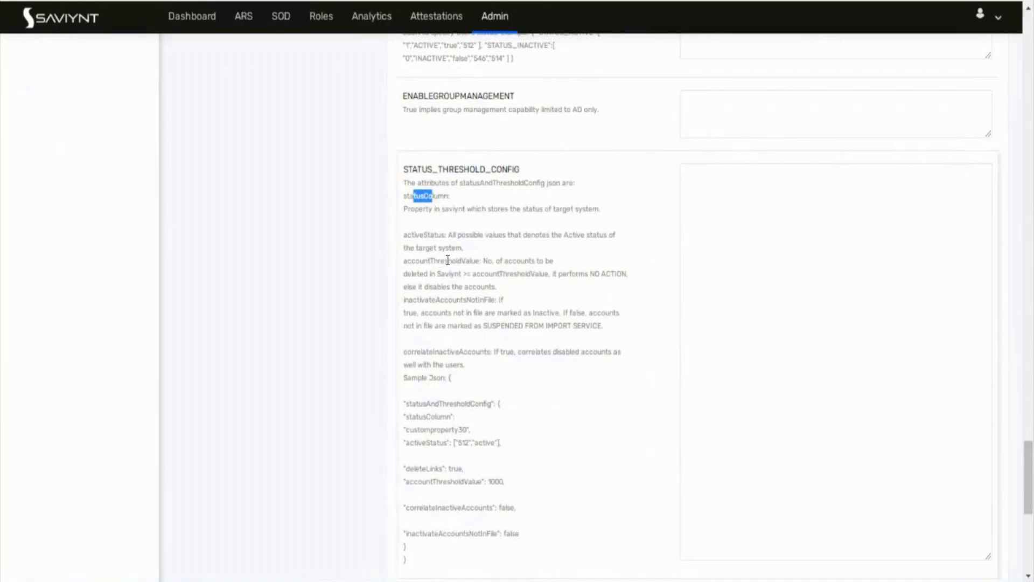
left_click_drag(403, 312, 413, 313)
left_click_drag(403, 169, 477, 581)
left_click_drag(464, 577, 464, 581)
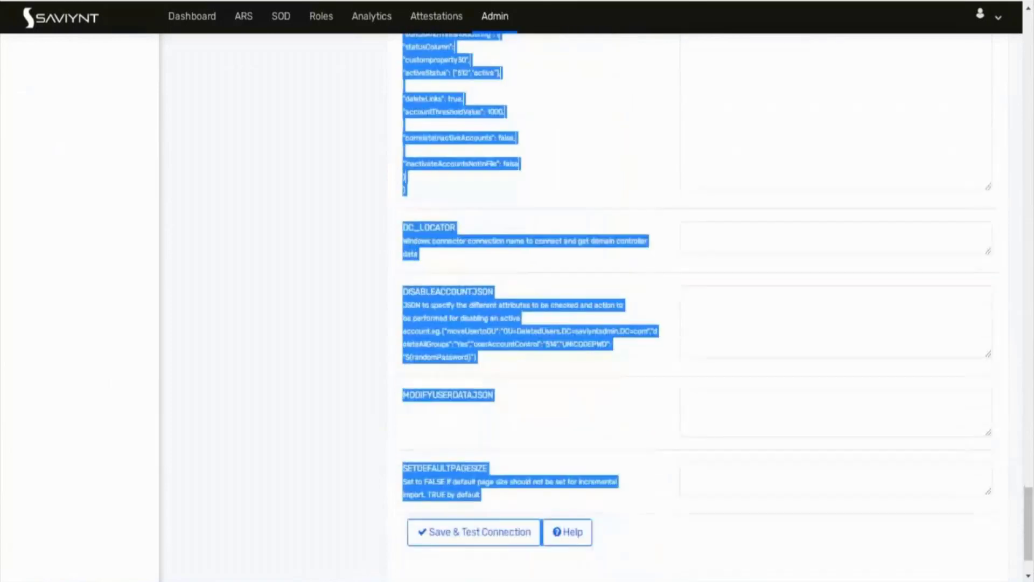
left_click(554, 134)
scroll(554, 135, "up", 2)
scroll(554, 137, "up", 5)
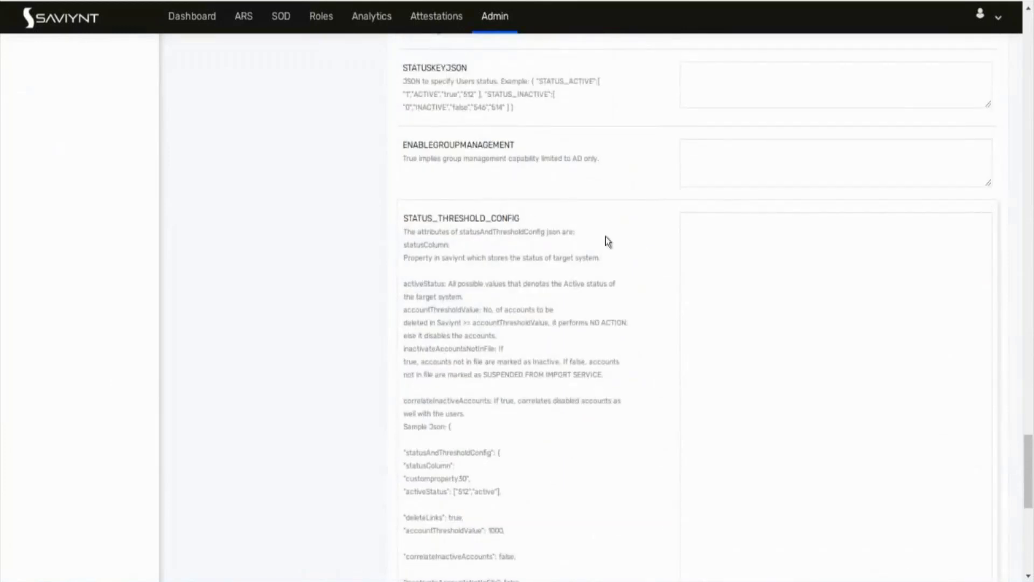
Step: Type { "activeStatus":["1","2"], into the STATUS_THRESHOLD_CONFIG box, correcting the typos
left_click(701, 242)
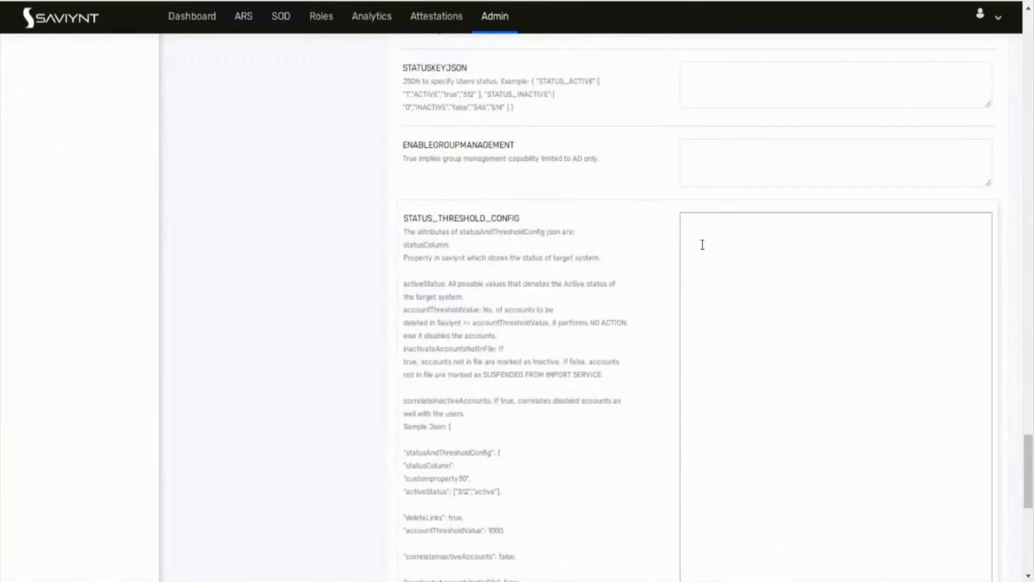
type("{  ")
type("\"active")
type("Sta")
type("tu")
type("s")
type("\":")
type("[\"")
type("\"1++")
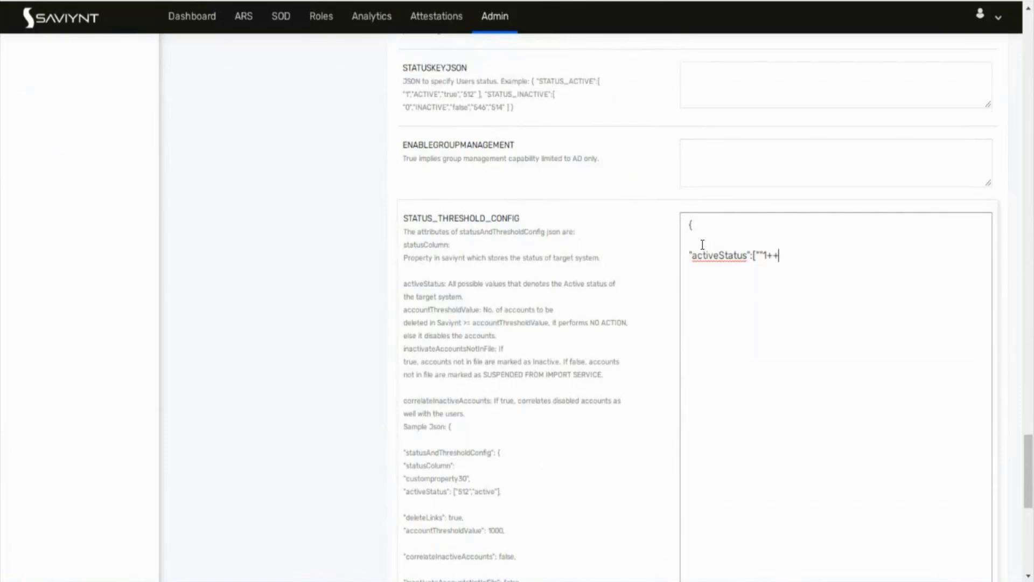
key("BackSpace")
key("BackSpace")
key("BackSpace")
type("1\",\"2\"],")
key("BackSpace")
key("BackSpace")
type("]")
scroll(465, 229, "up", 2)
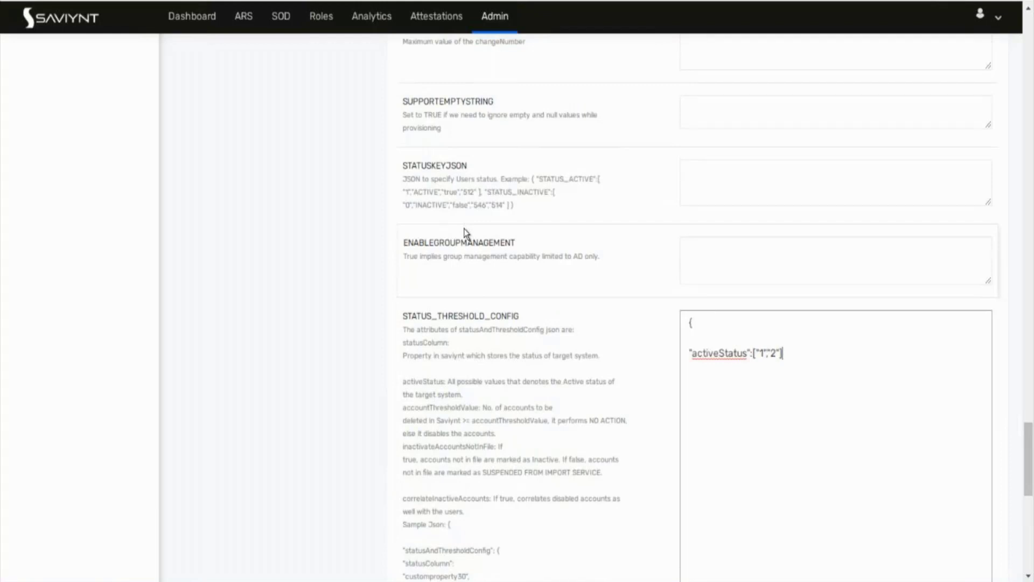
left_click(448, 319)
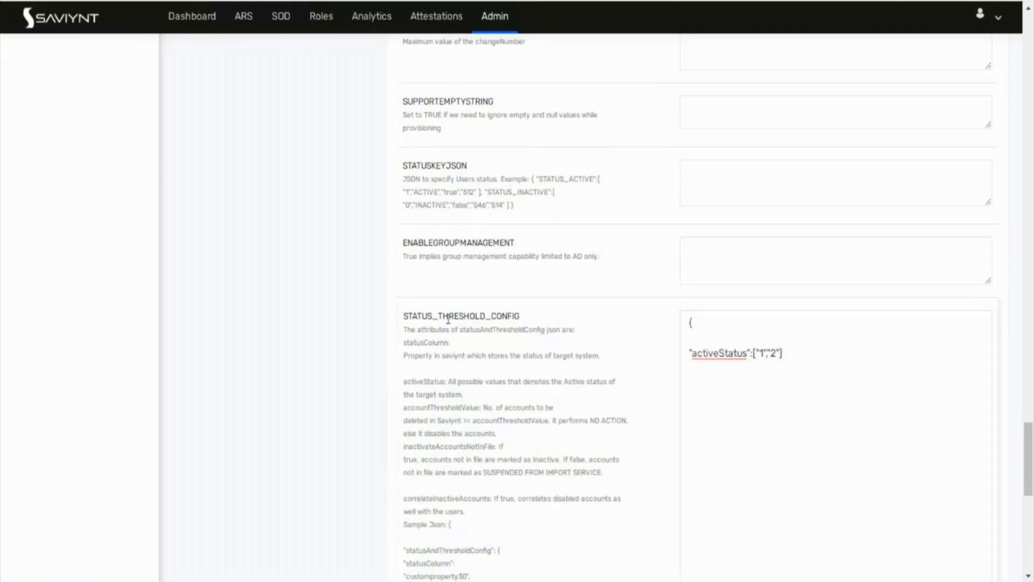
left_click_drag(416, 316, 490, 317)
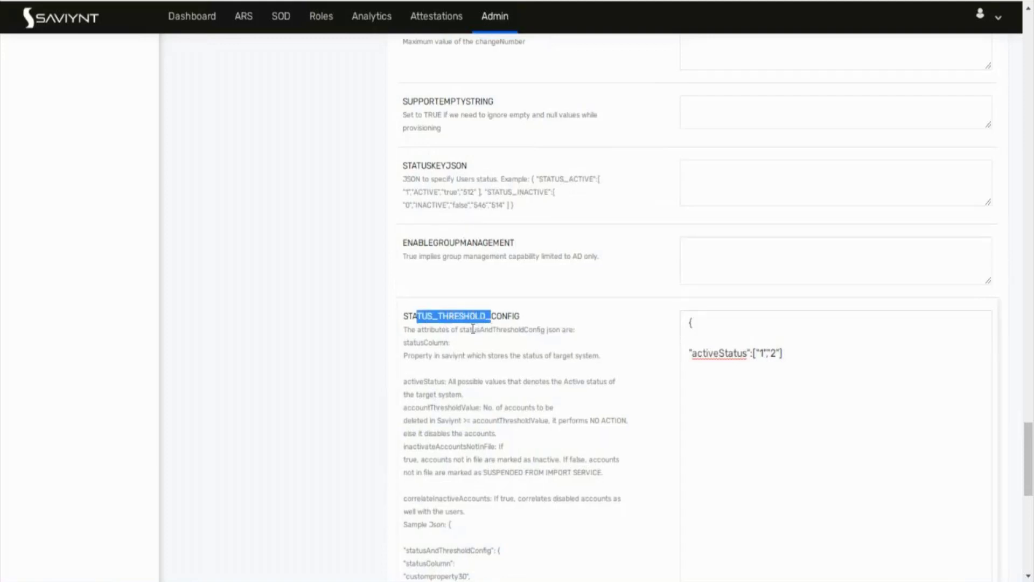
scroll(473, 329, "up", 15)
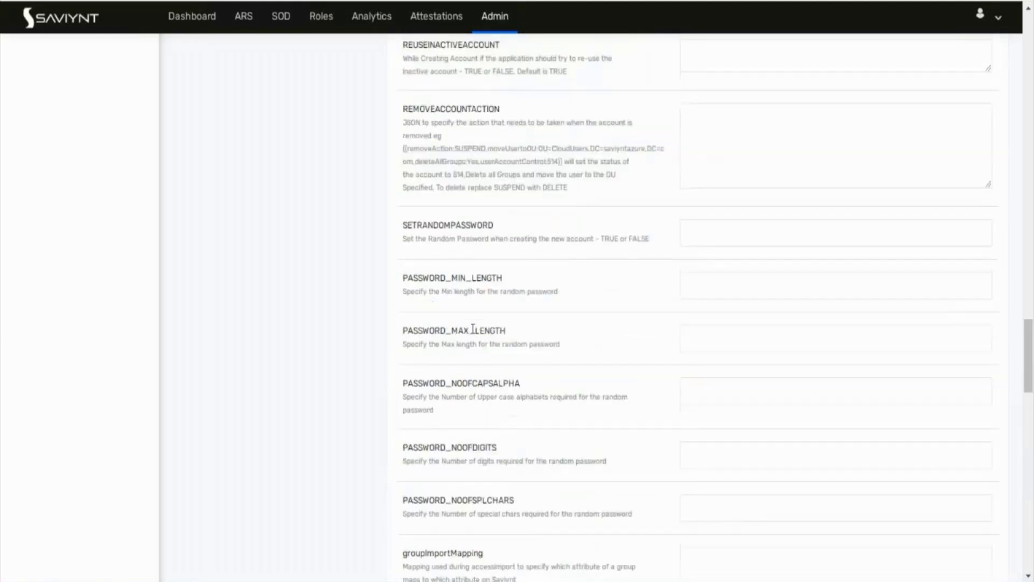
scroll(473, 329, "up", 20)
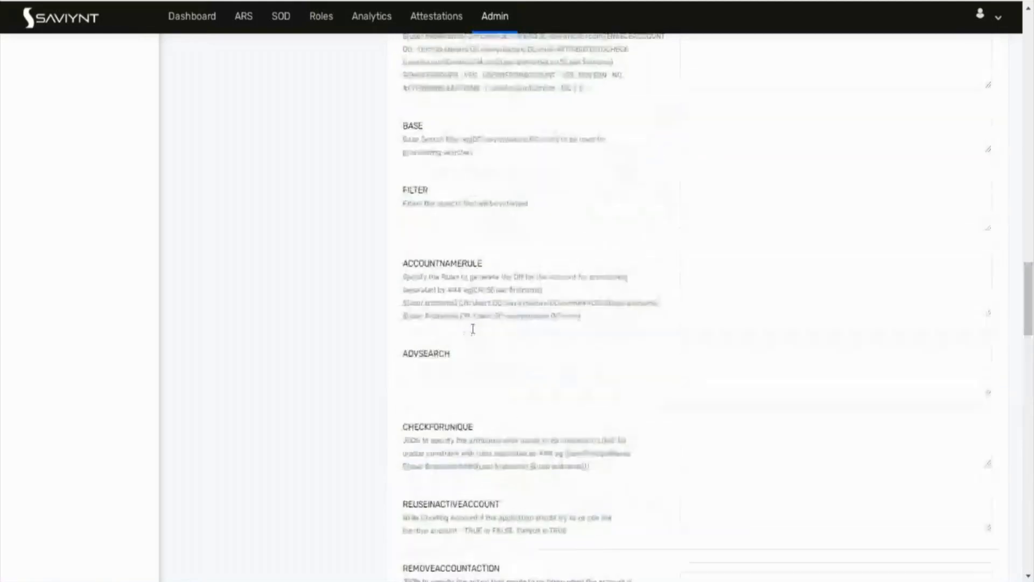
scroll(473, 328, "up", 20)
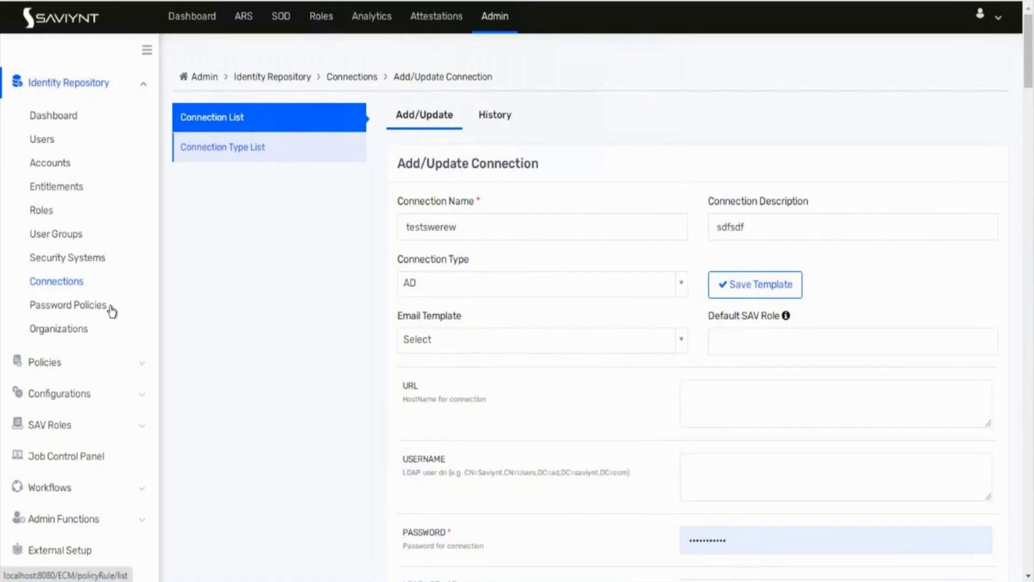
scroll(111, 311, "down", 2)
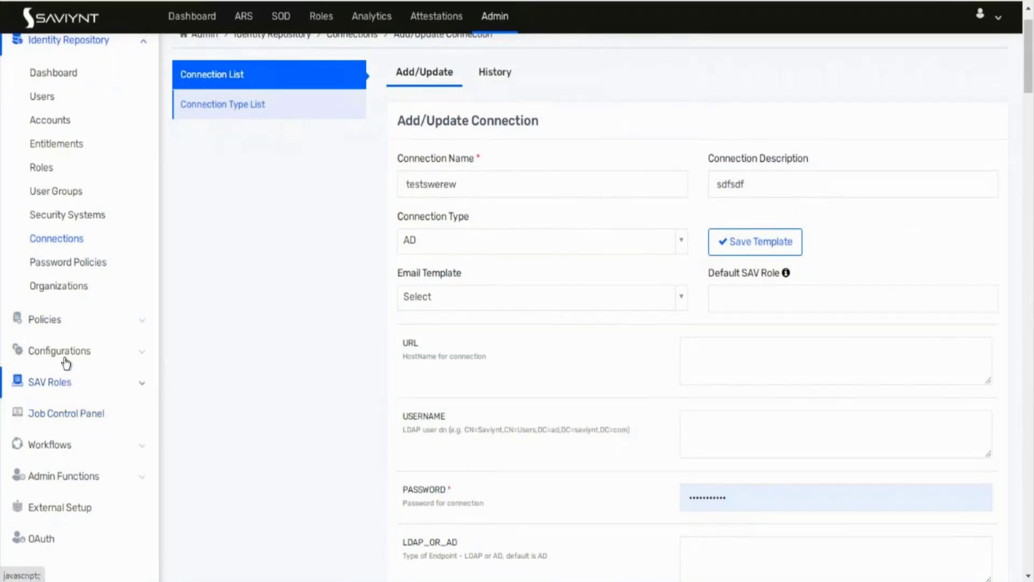
Step: Add a new Application Data Import (Single Threaded) job named test_1223232 under Data
left_click(64, 425)
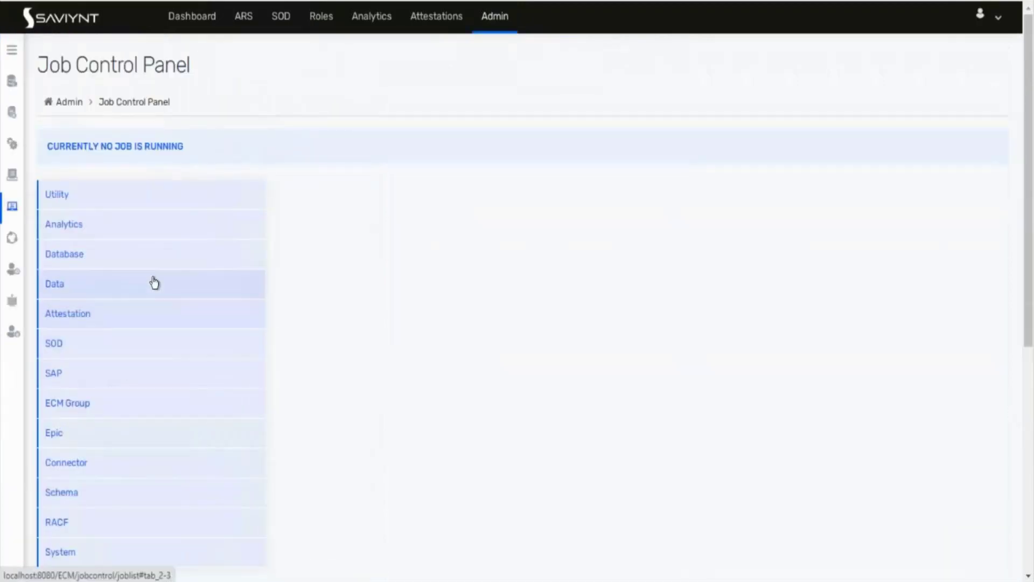
left_click(134, 286)
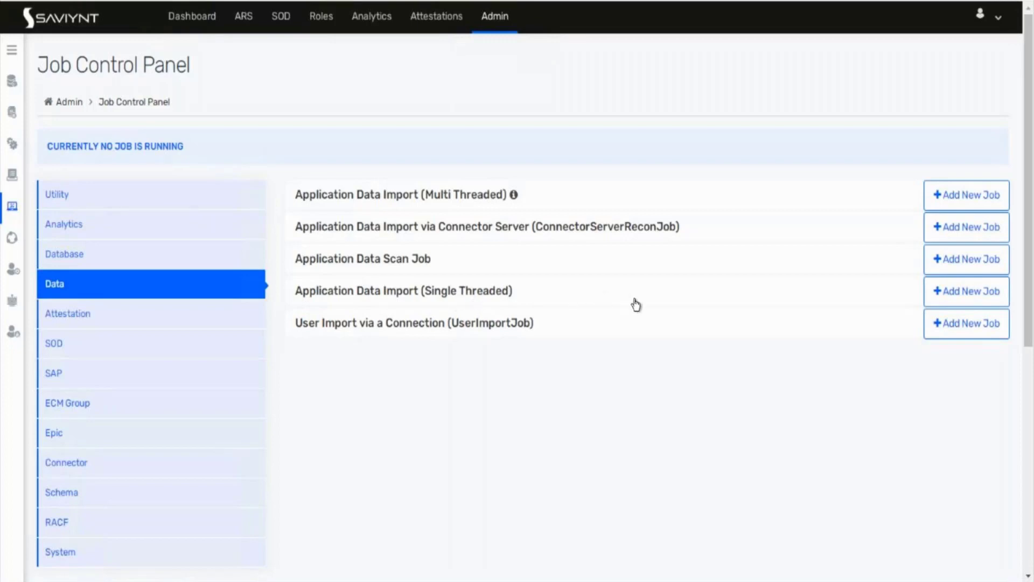
left_click(951, 292)
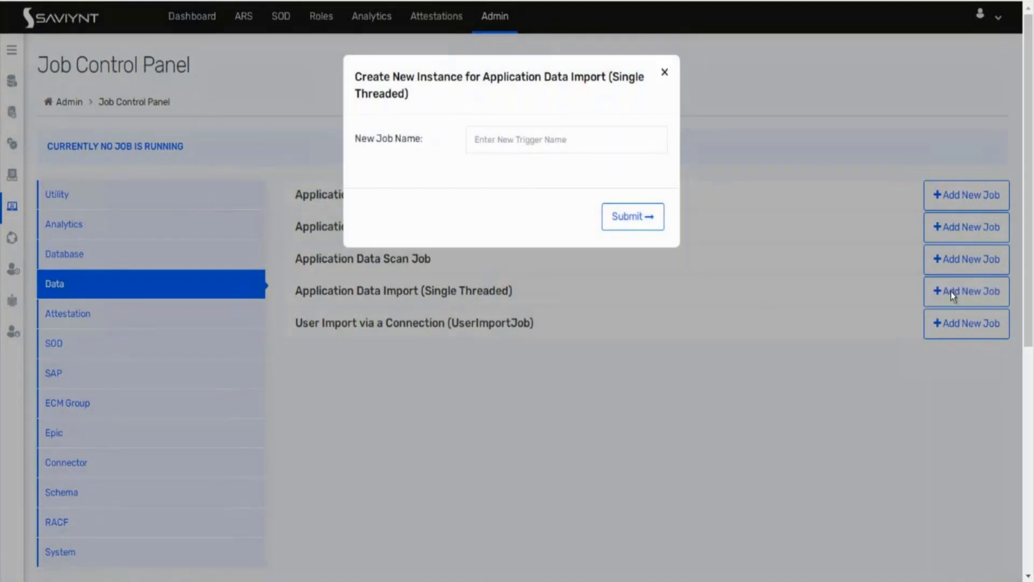
left_click(570, 144)
type("test")
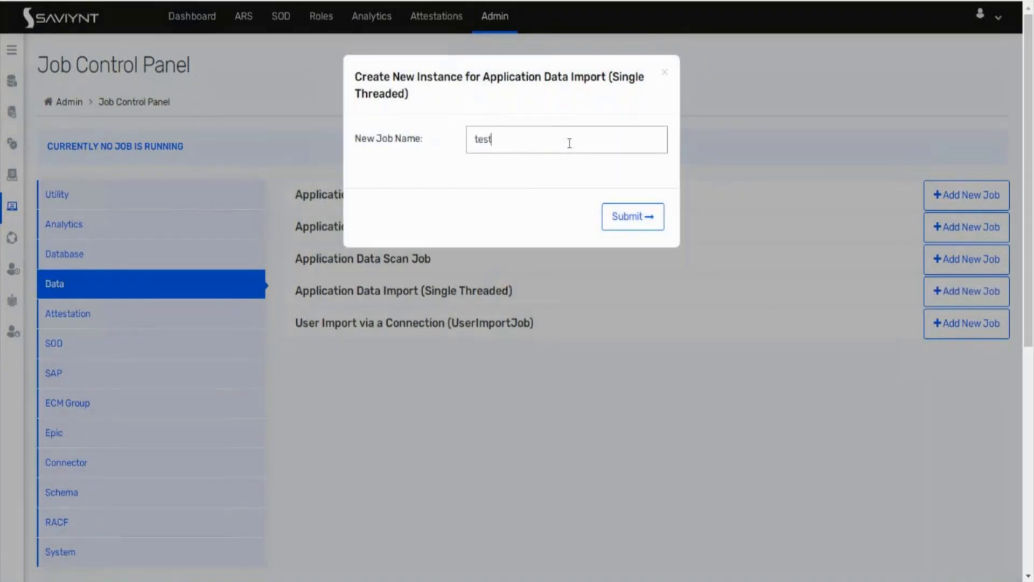
type("_1223232")
left_click(622, 224)
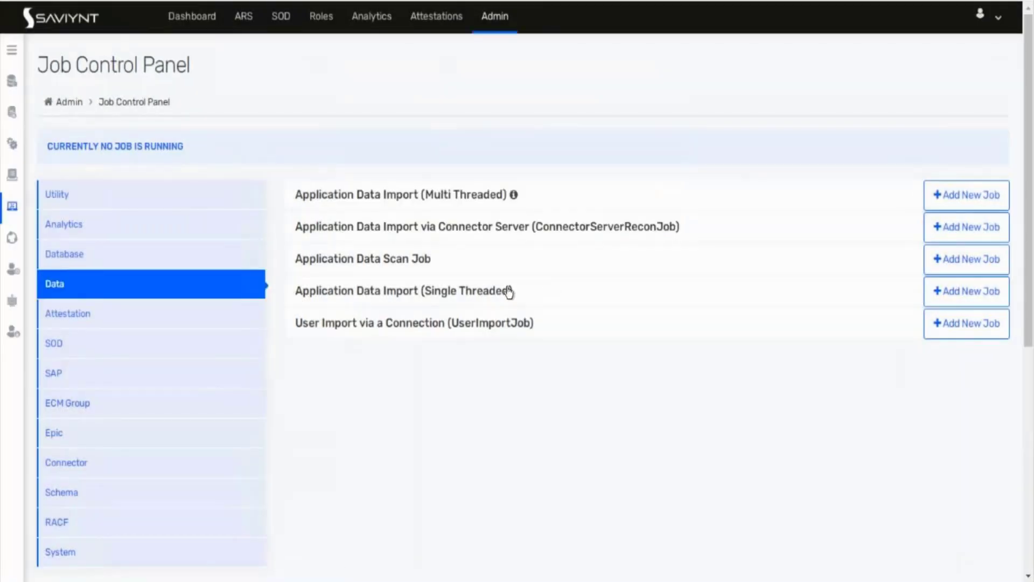
Step: Expand the single-threaded import jobs to show TEST_1223232 and open its actions
left_click(498, 292)
scroll(497, 294, "down", 2)
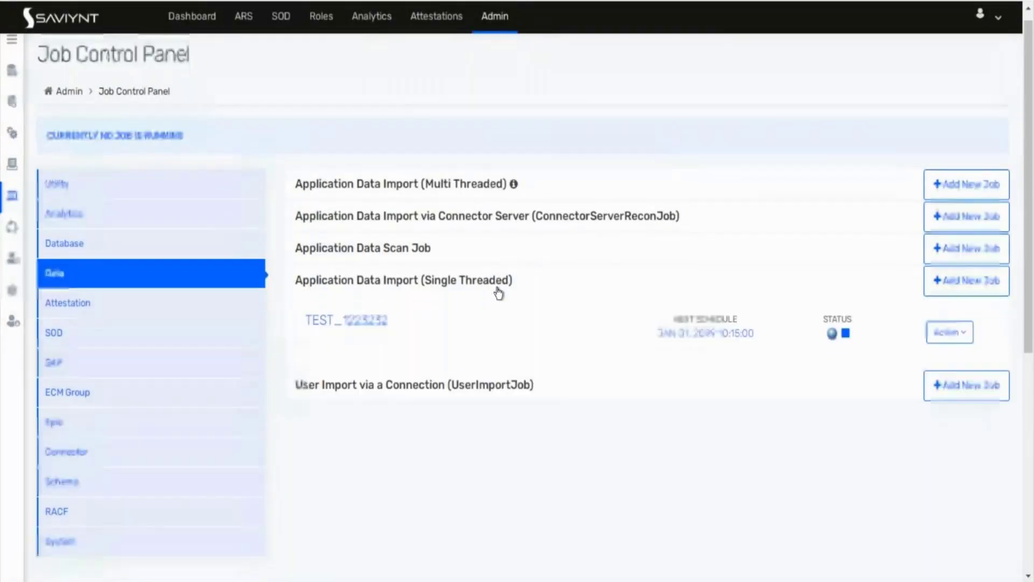
left_click(968, 223)
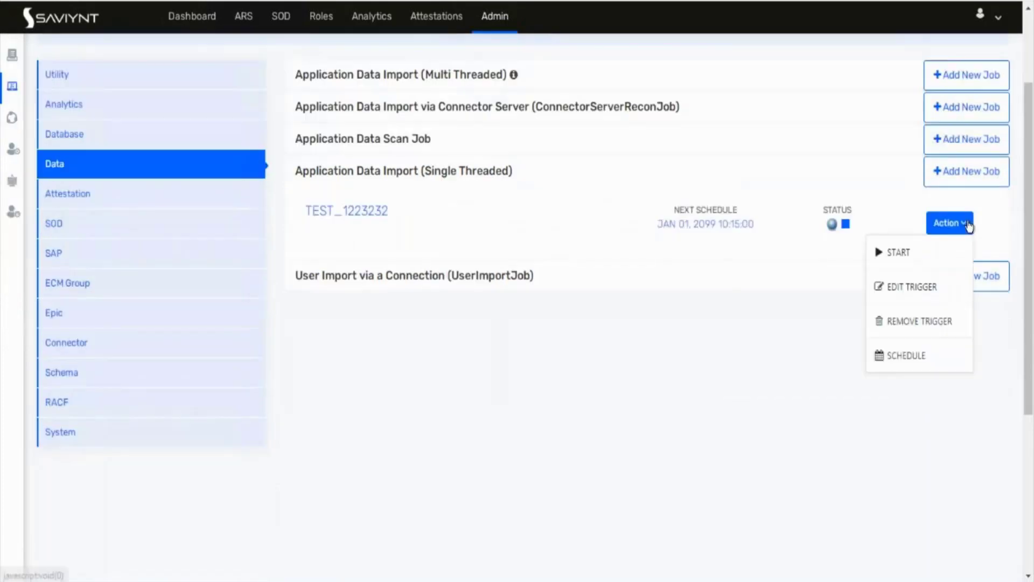
Step: Edit TEST_1223232's trigger, leaving the System list unchosen, and proceed with Next
left_click(912, 289)
left_click(455, 143)
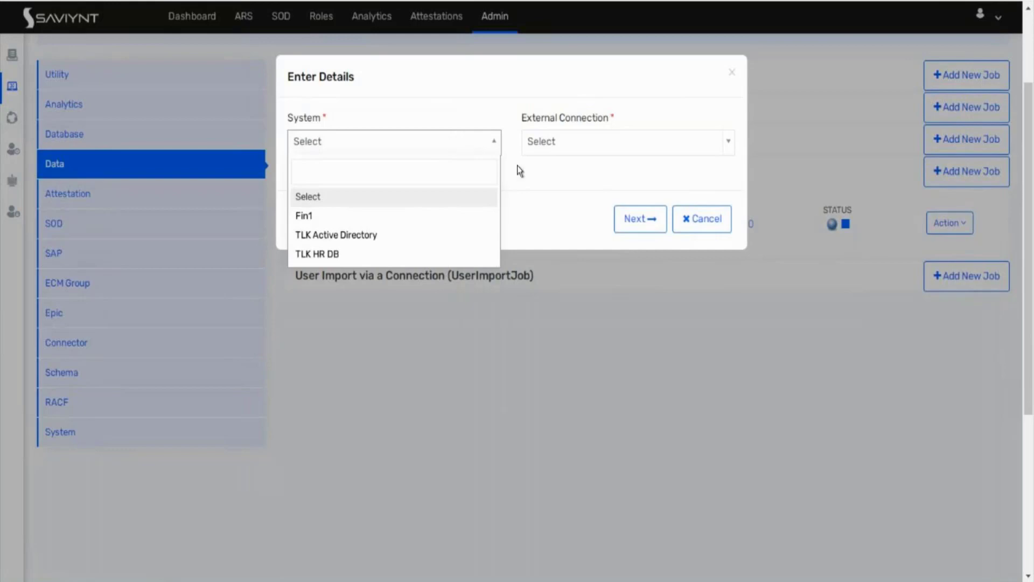
left_click(645, 221)
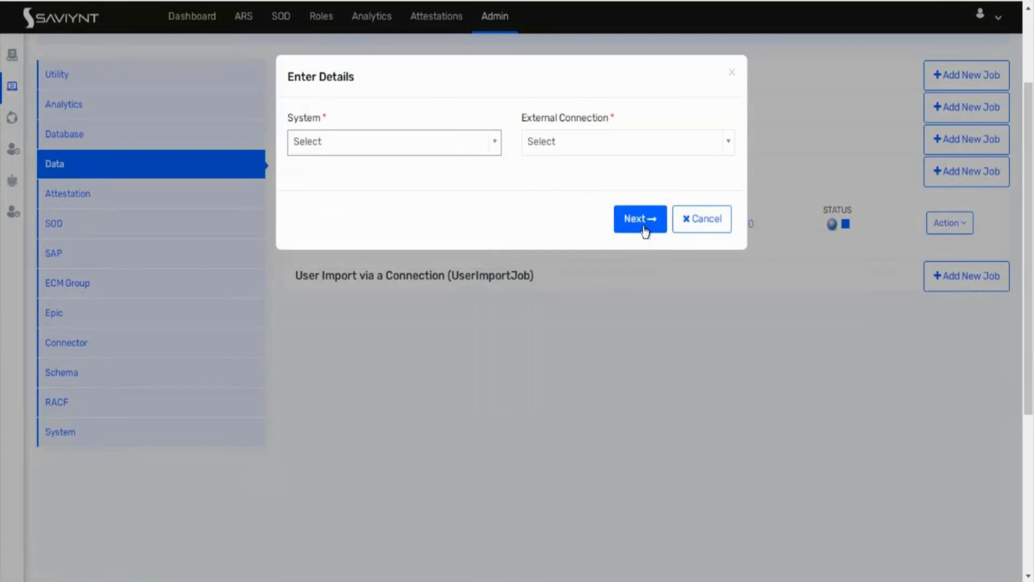
left_click(643, 225)
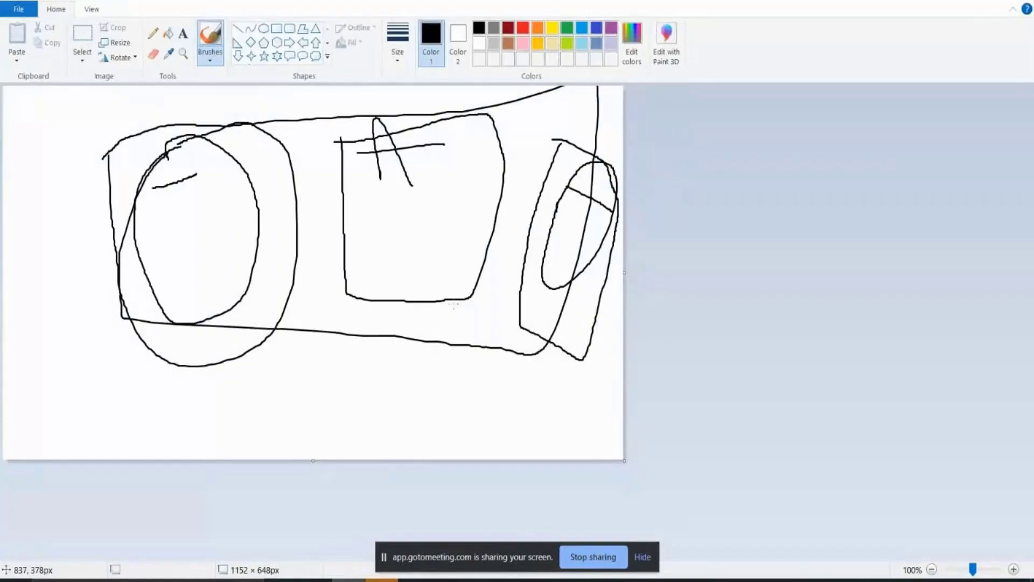
key("alt+F4")
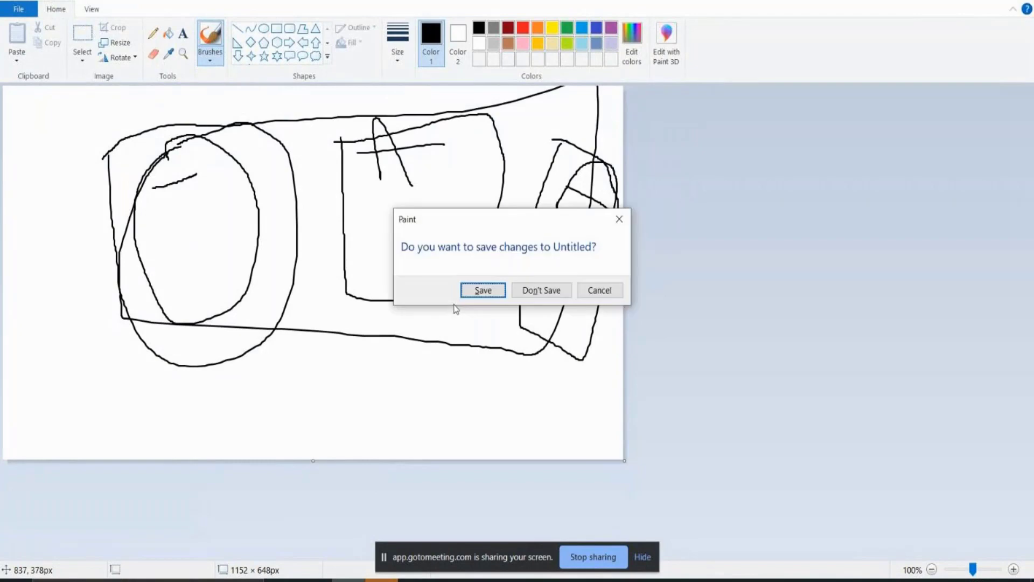
Step: Discard the old sketch and draw a small box arrowed into a large box holding a squiggle and triangle
key("Tab")
key("Return")
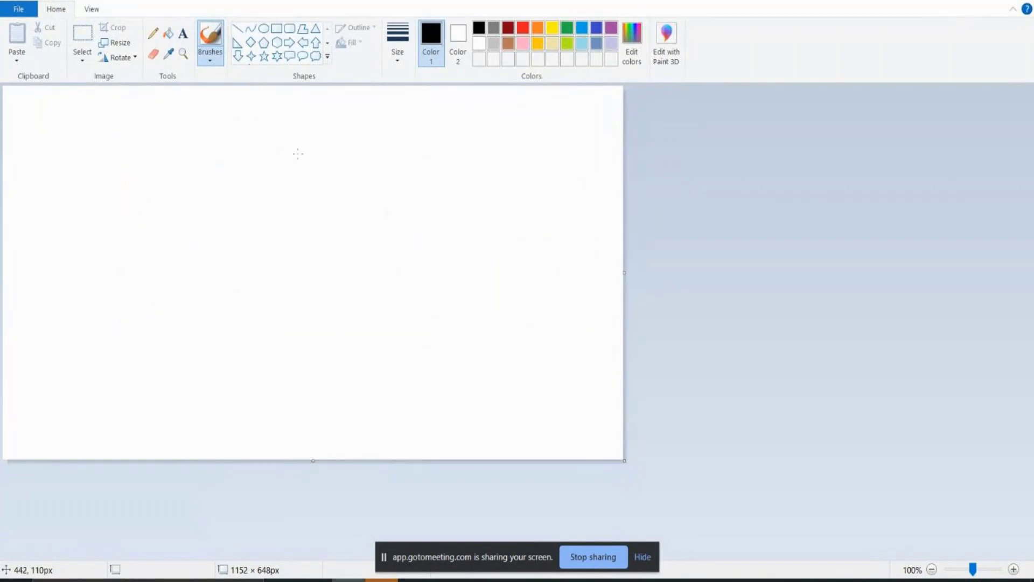
mouse_move(453, 150)
left_mouse_down()
mouse_move(464, 252)
mouse_move(561, 137)
mouse_move(455, 147)
mouse_move(433, 197)
mouse_move(418, 183)
mouse_move(411, 205)
mouse_move(424, 213)
left_mouse_up()
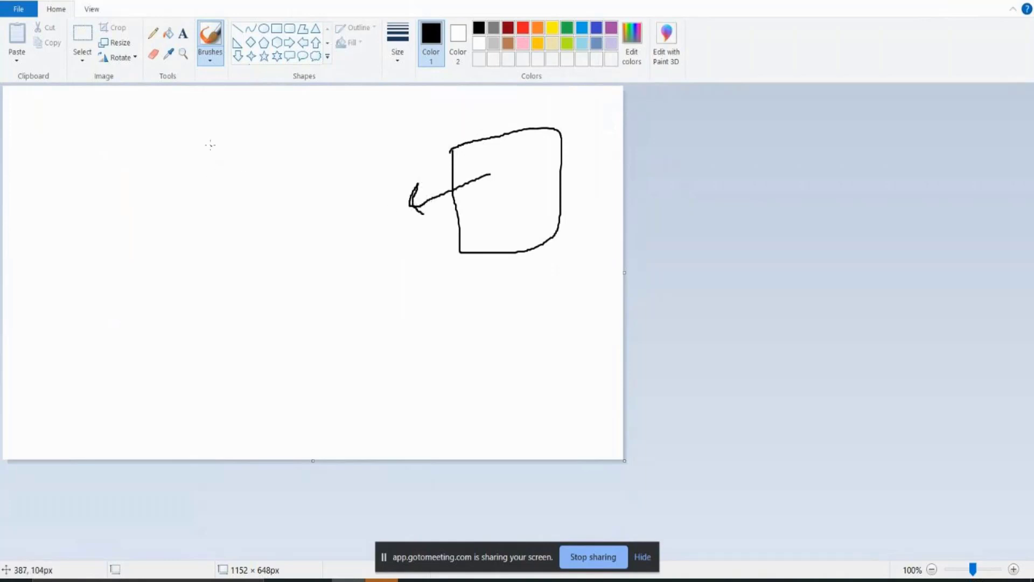
mouse_move(141, 160)
left_mouse_down()
mouse_move(135, 337)
mouse_move(358, 373)
mouse_move(379, 110)
mouse_move(159, 91)
mouse_move(136, 186)
mouse_move(152, 188)
left_mouse_up()
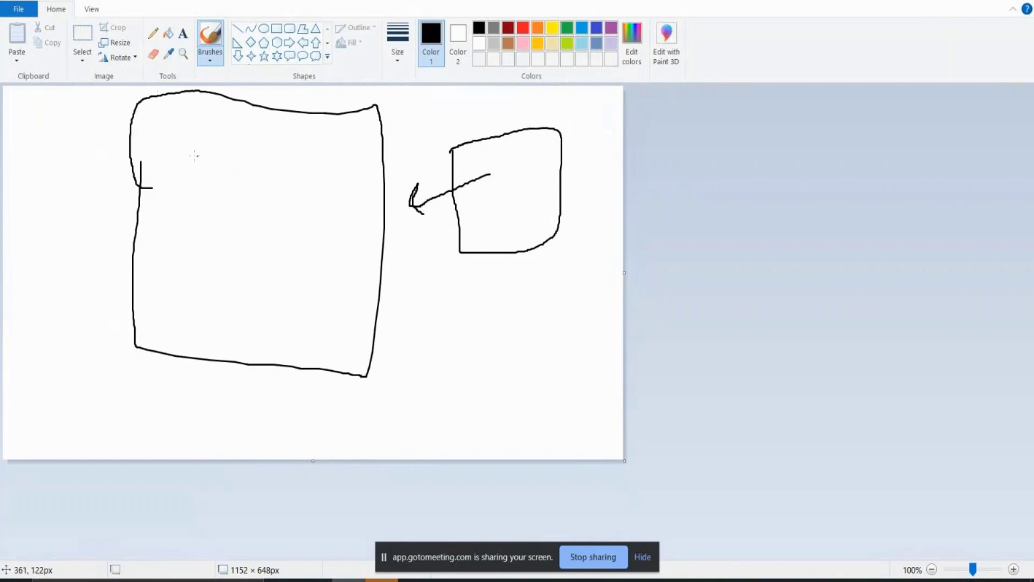
mouse_move(171, 141)
left_mouse_down()
mouse_move(203, 170)
mouse_move(220, 115)
mouse_move(230, 157)
mouse_move(267, 161)
mouse_move(273, 125)
mouse_move(269, 161)
left_mouse_up()
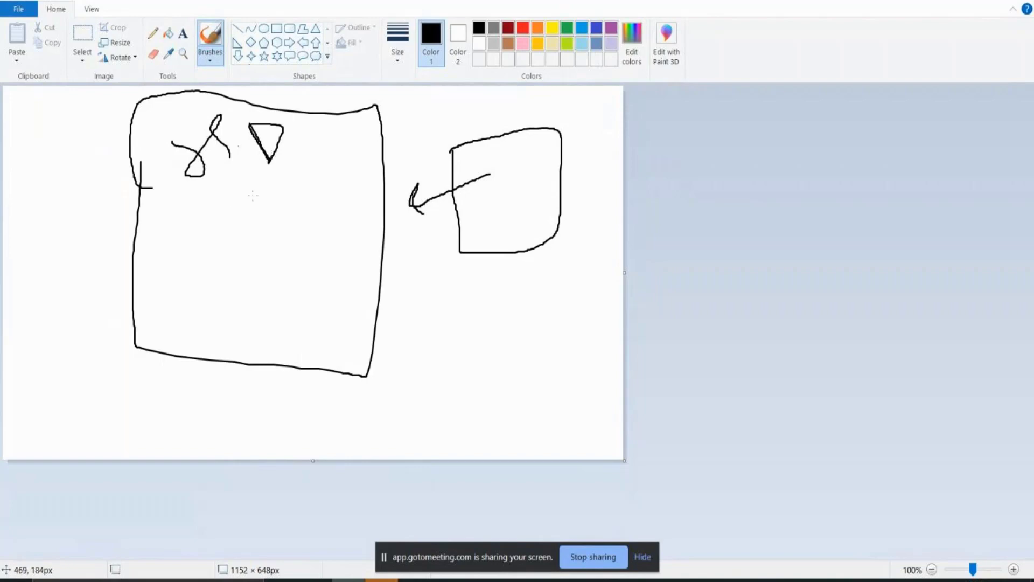
mouse_move(226, 199)
left_mouse_down()
mouse_move(214, 274)
mouse_move(294, 329)
mouse_move(249, 167)
mouse_move(221, 196)
mouse_move(267, 190)
mouse_move(298, 167)
left_mouse_up()
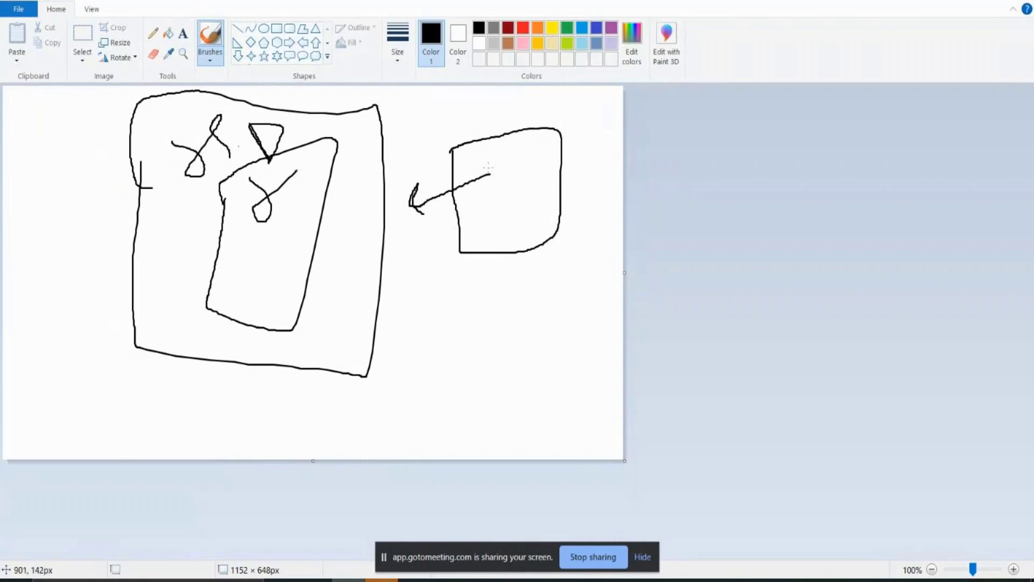
left_click_drag(489, 169, 250, 263)
mouse_move(275, 230)
left_mouse_down()
mouse_move(251, 264)
mouse_move(280, 280)
left_mouse_up()
key("alt+Tab")
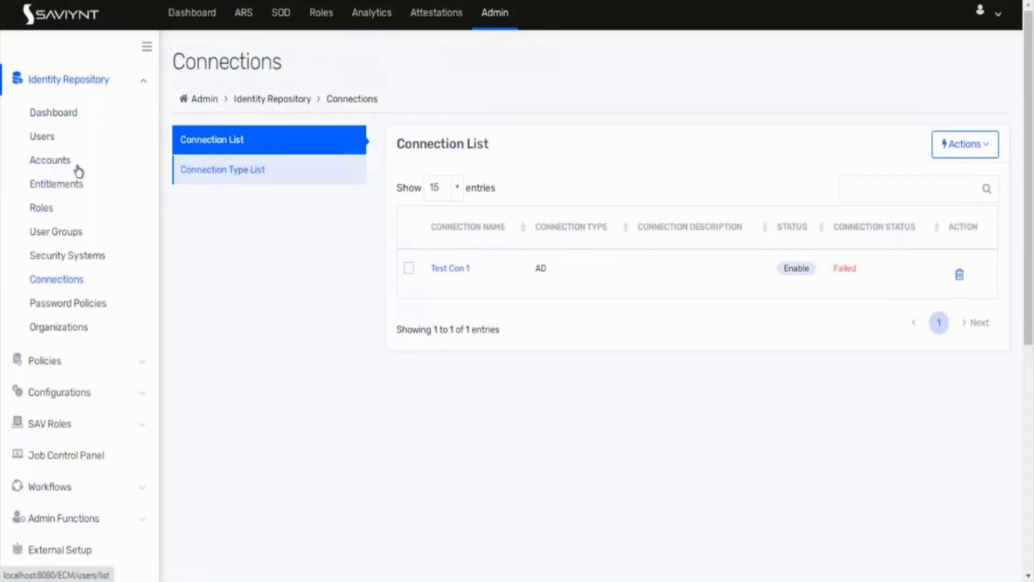
Step: From the Security Systems list, choose Actions > Create Security System
left_click(58, 254)
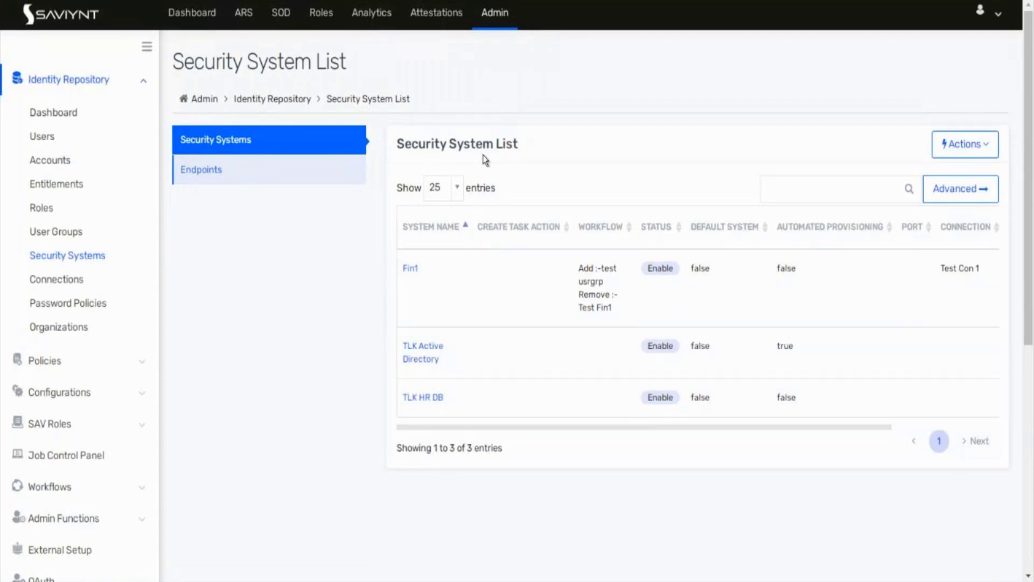
left_click(948, 144)
left_click(934, 174)
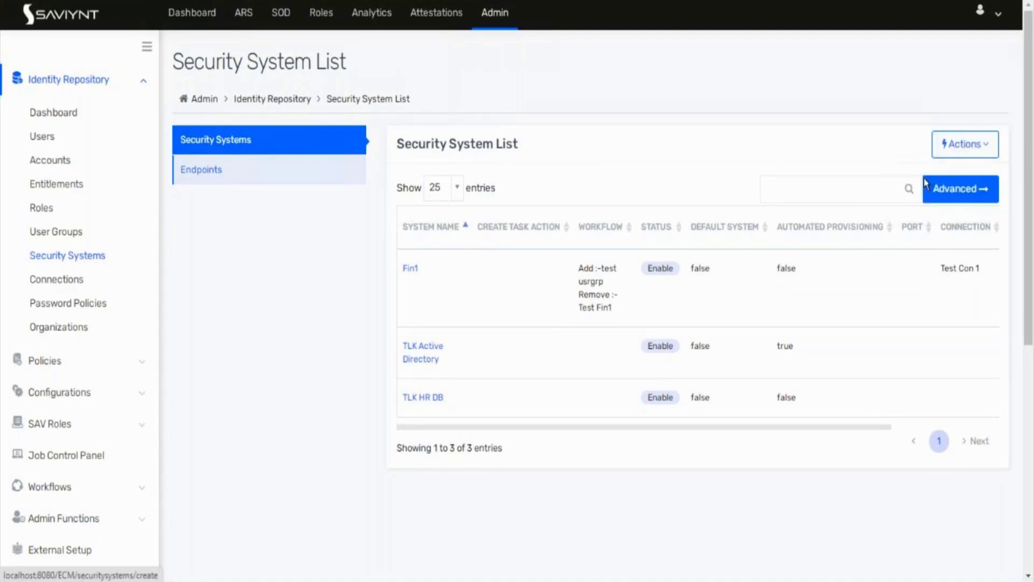
Step: Enter 'Test pay role management system' as both system name and display name, then create it
left_click(372, 208)
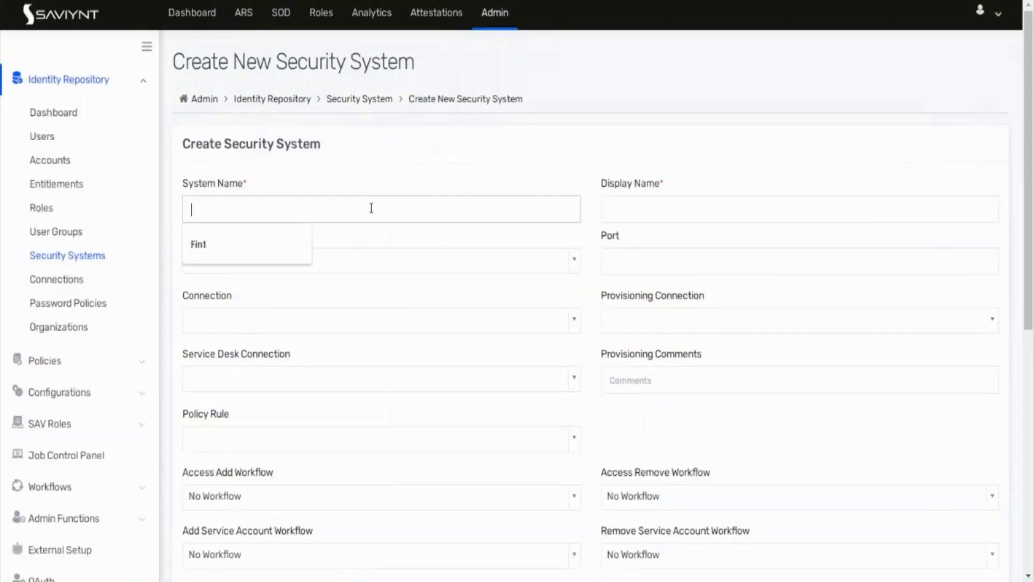
type("Test p")
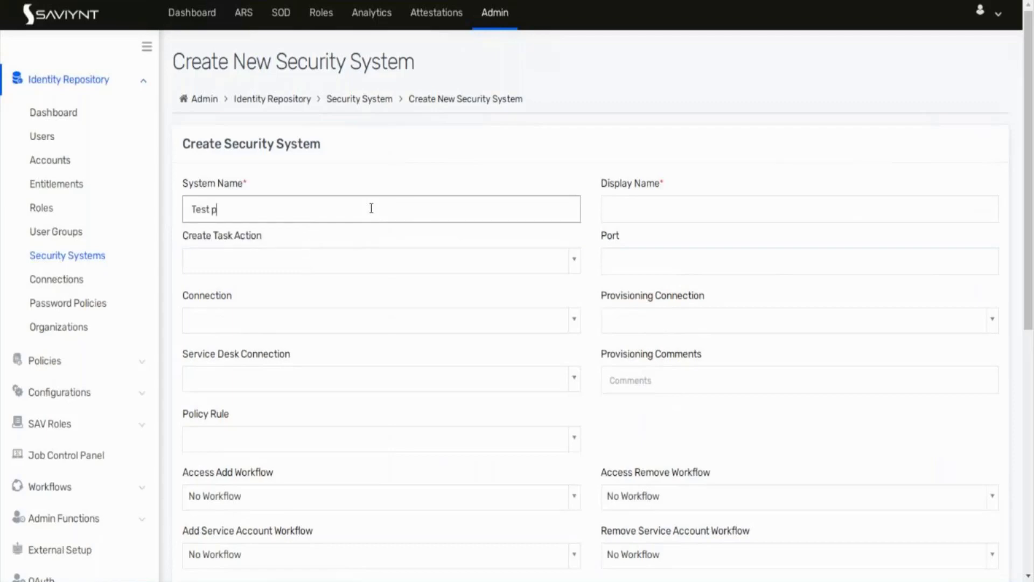
type("ay role management")
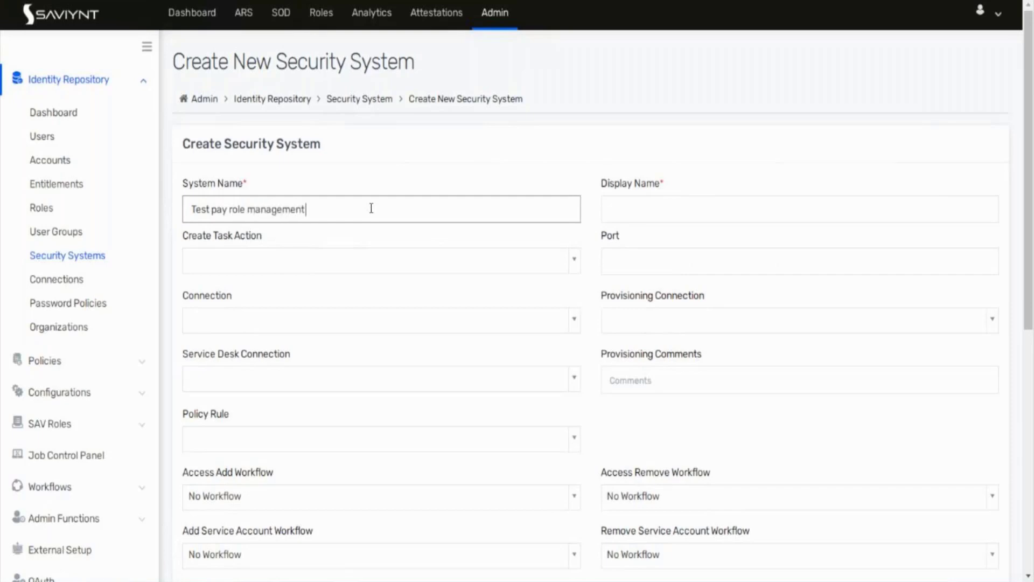
type(" system")
left_click(642, 210)
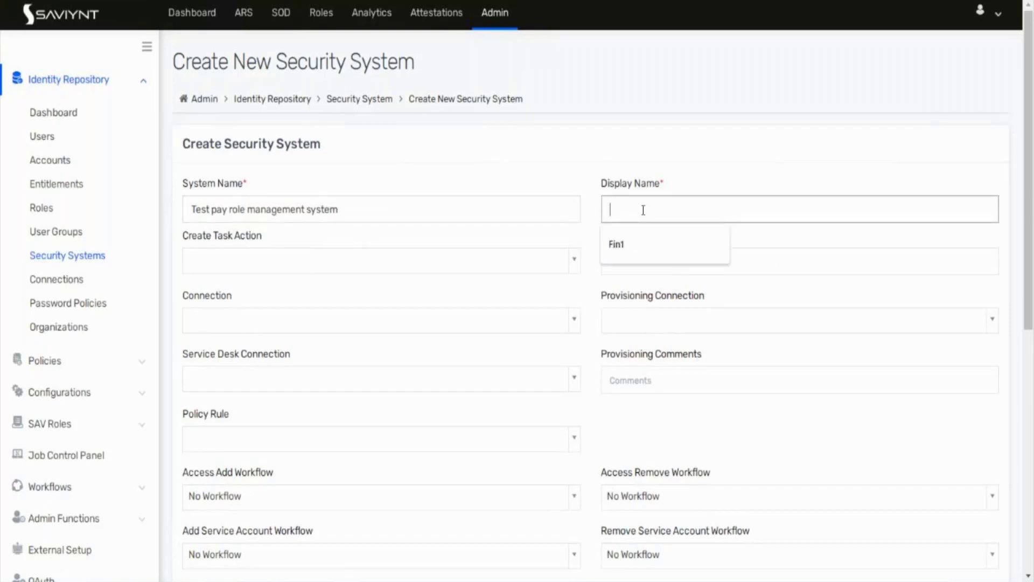
left_click_drag(372, 210, 166, 214)
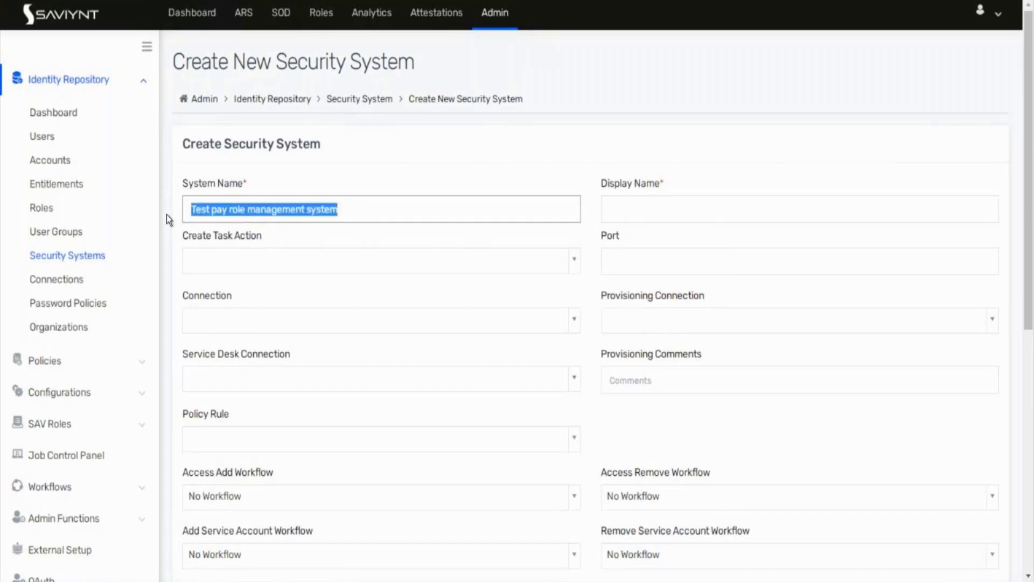
key("ctrl+c")
left_click(647, 209)
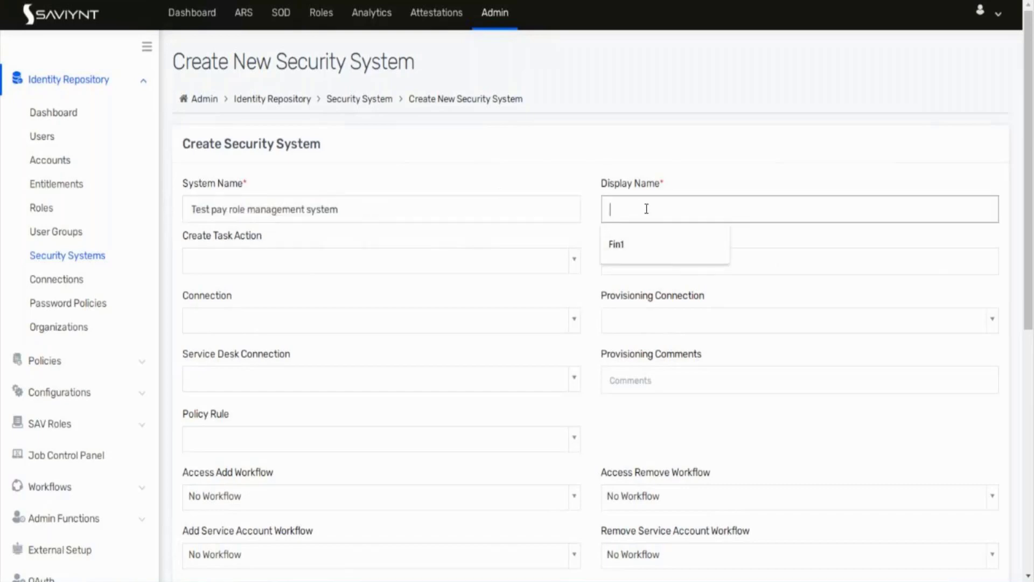
key("ctrl+v")
left_click(519, 239)
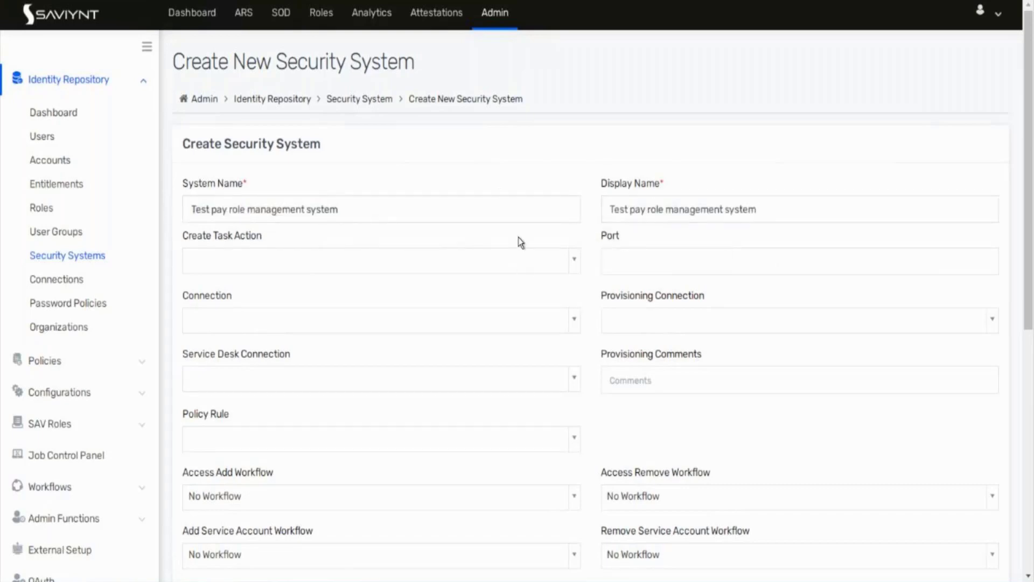
scroll(519, 240, "down", 1)
scroll(521, 243, "down", 5)
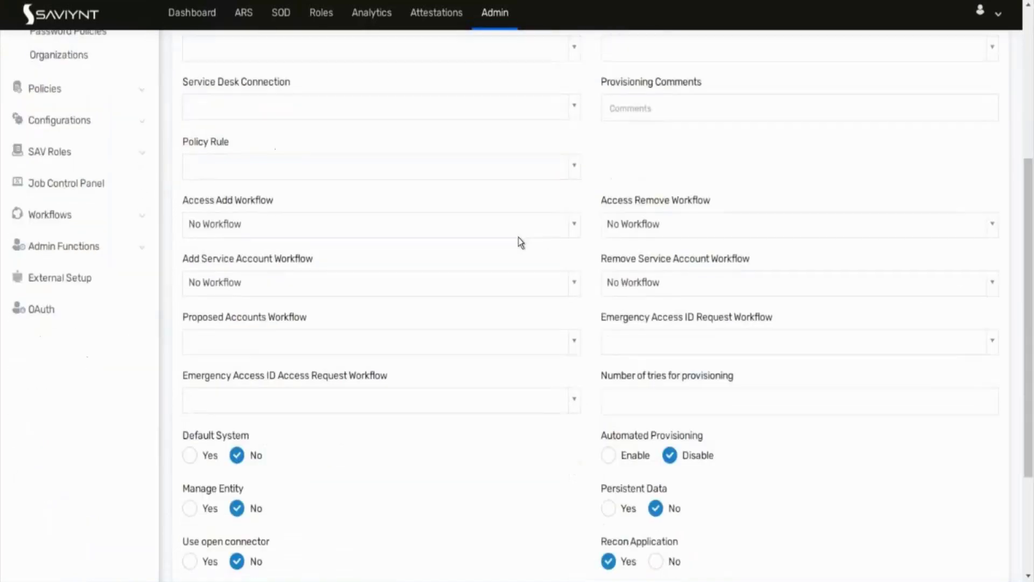
left_click(987, 506)
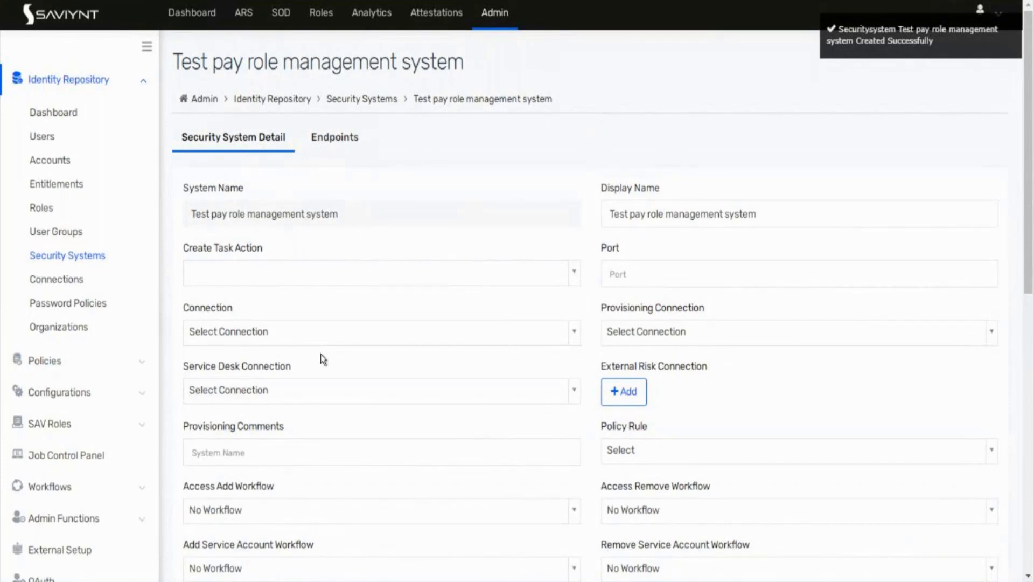
Step: Set both Connection and Provisioning Connection to Test Con 1
scroll(321, 354, "down", 1)
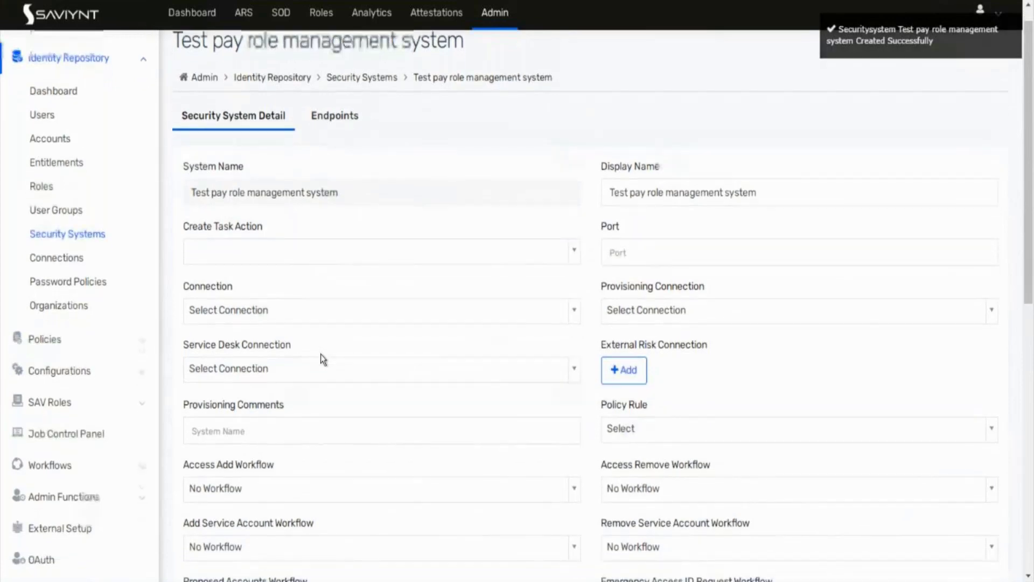
left_click(262, 300)
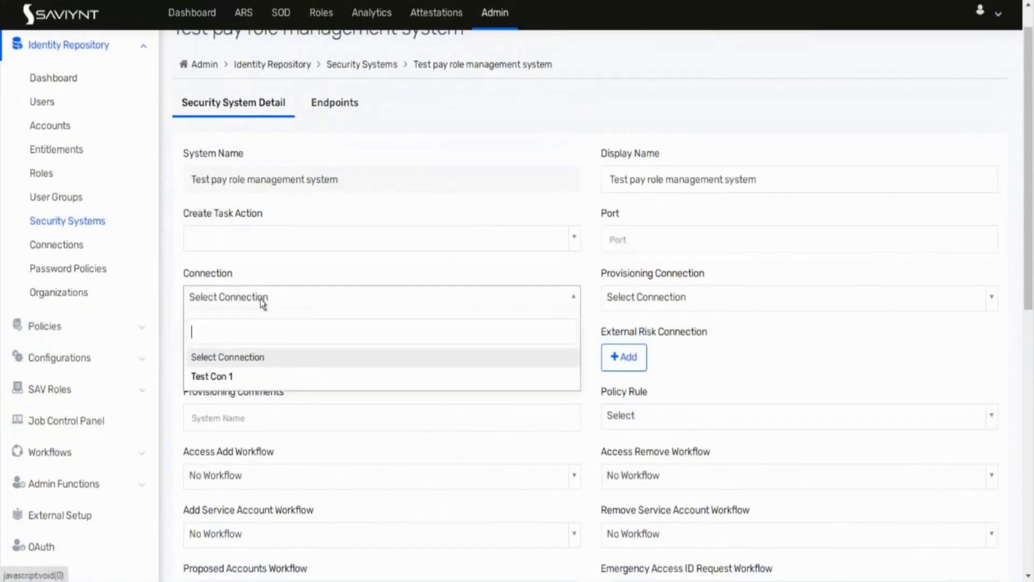
left_click(227, 375)
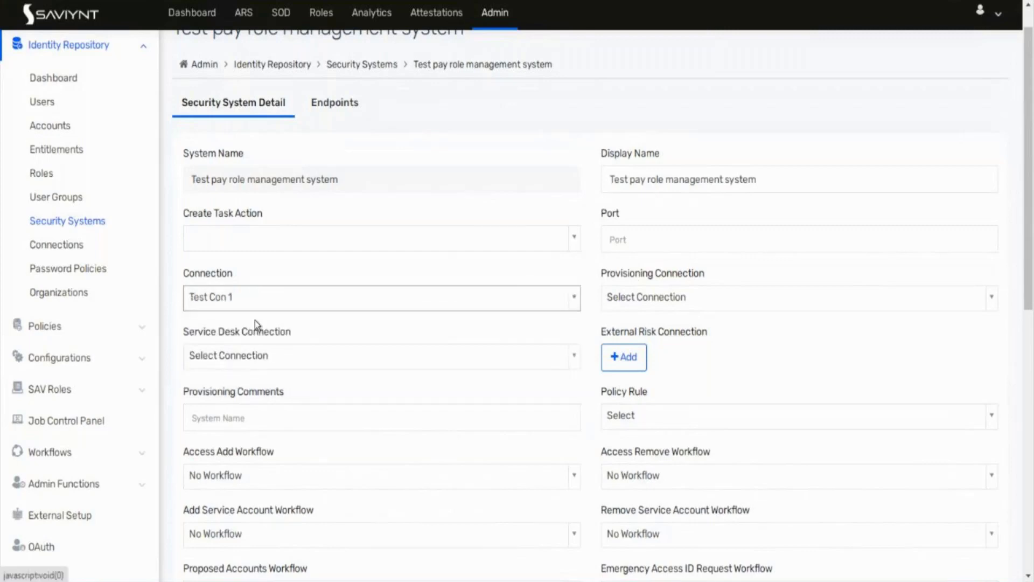
left_click(670, 300)
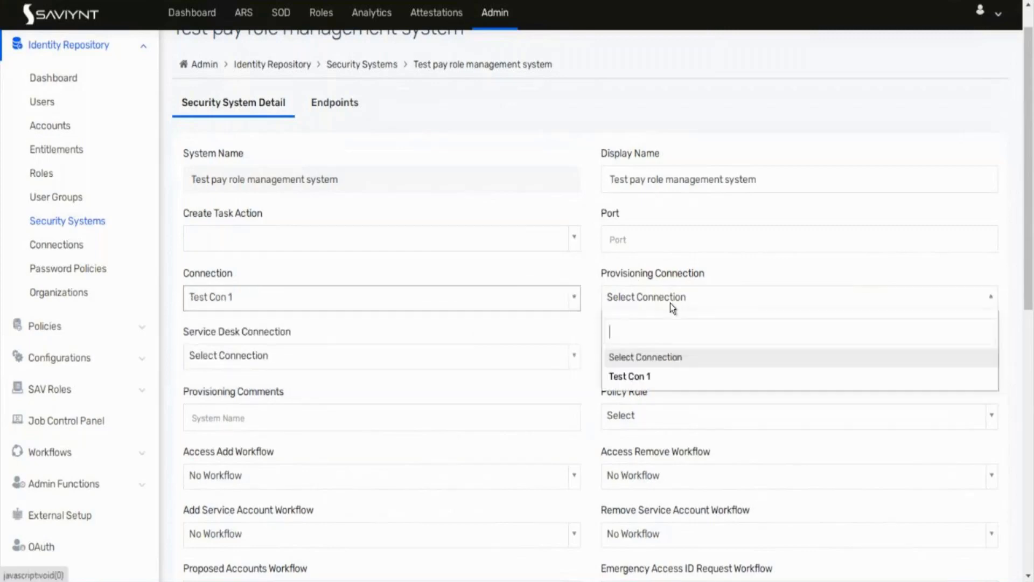
left_click(636, 380)
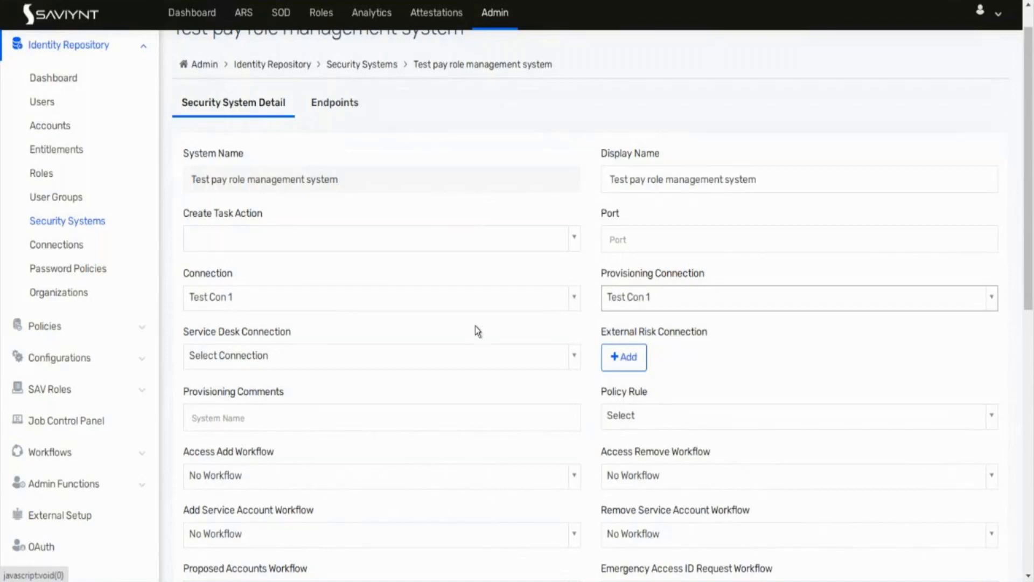
Step: Set the Access Add and Access Remove workflows to Test Fin1
scroll(475, 325, "down", 2)
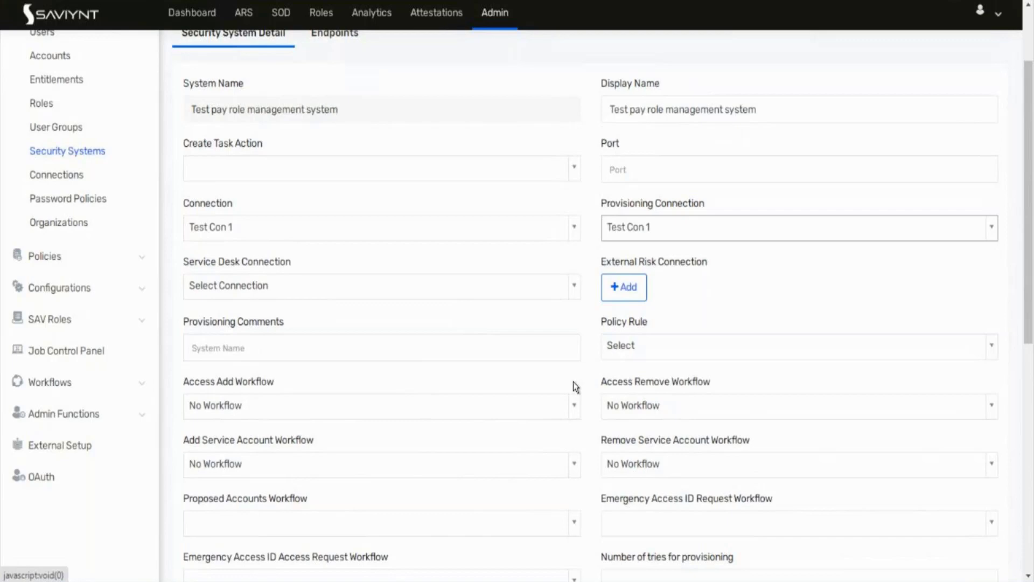
left_click(527, 412)
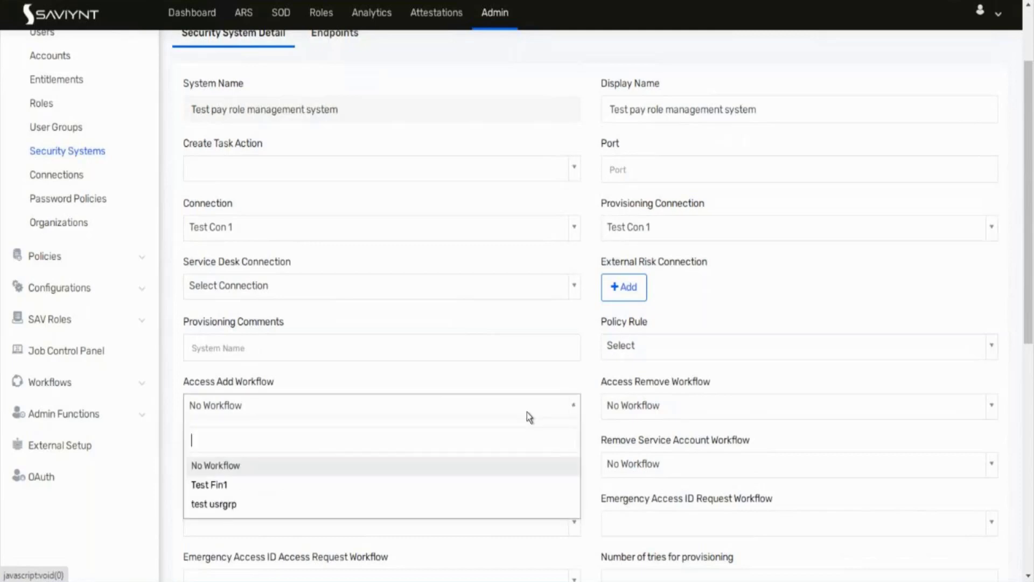
left_click(301, 484)
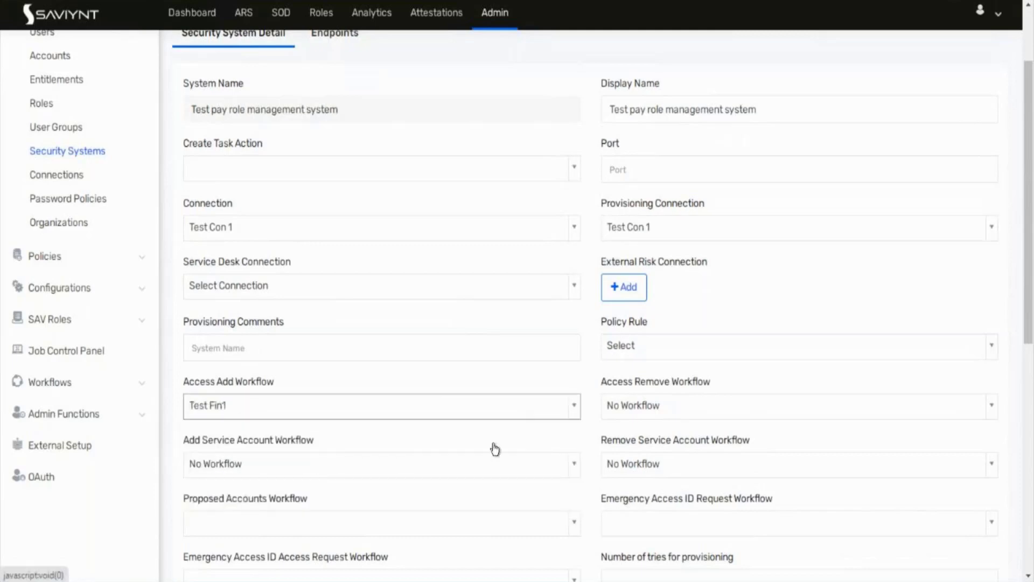
left_click(657, 409)
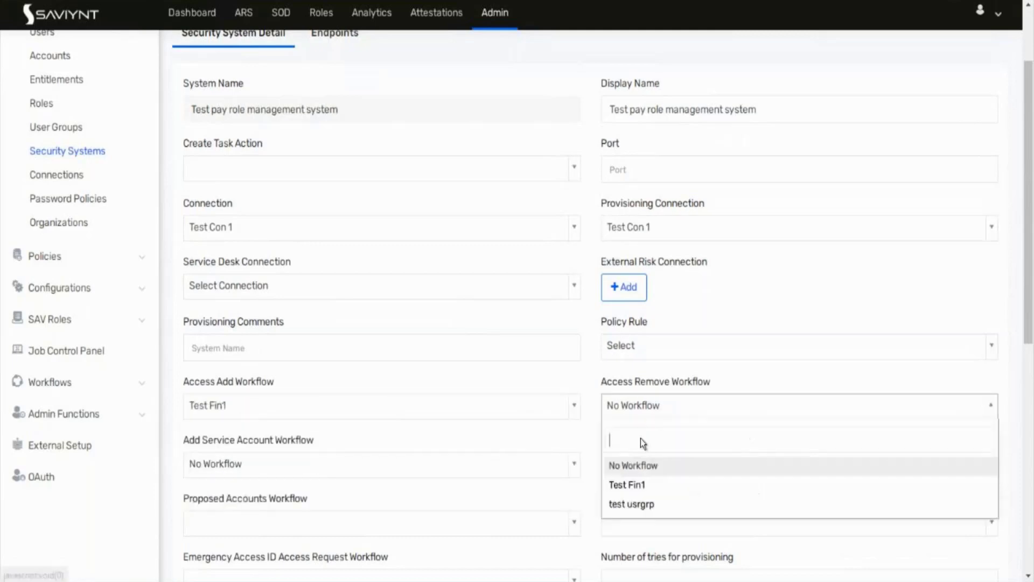
left_click(620, 484)
scroll(444, 472, "down", 8)
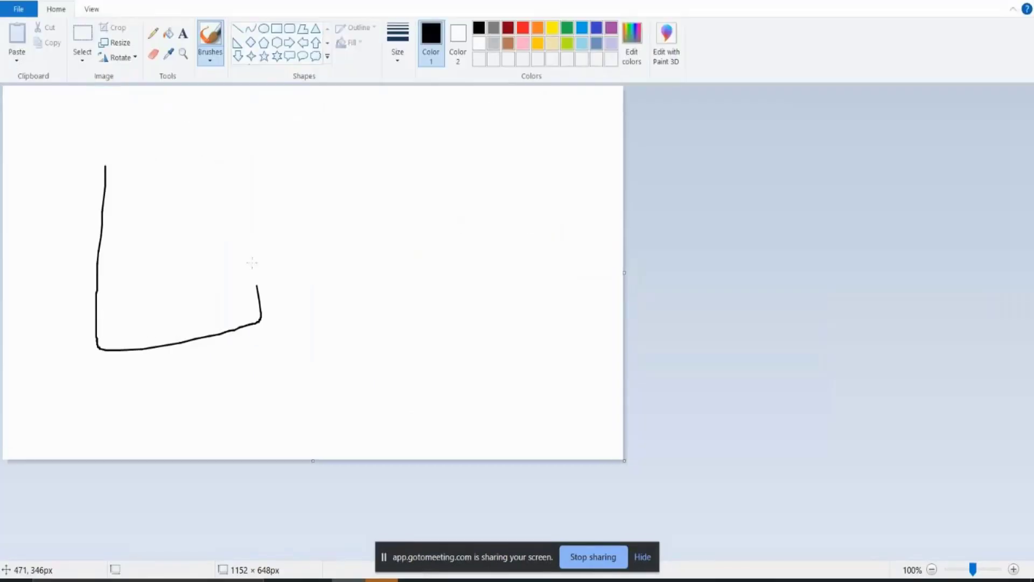
Step: Freehand-draw a left box with an inner rectangle, an oval, and linking strokes crossed by an X
mouse_move(260, 288)
left_mouse_down()
mouse_move(107, 164)
mouse_move(97, 170)
left_mouse_up()
mouse_move(517, 134)
left_mouse_down()
mouse_move(474, 185)
mouse_move(600, 161)
mouse_move(488, 147)
left_mouse_up()
mouse_move(212, 265)
left_mouse_down()
mouse_move(347, 244)
mouse_move(541, 189)
left_mouse_up()
left_click_drag(426, 194, 405, 269)
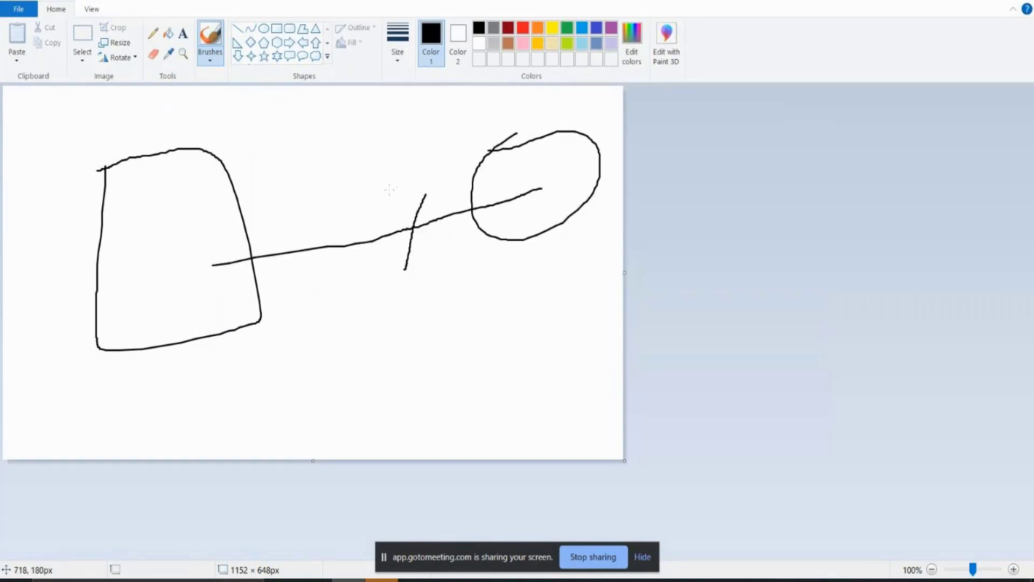
left_click_drag(389, 192, 437, 262)
mouse_move(147, 181)
left_mouse_down()
mouse_move(152, 223)
mouse_move(185, 227)
mouse_move(183, 180)
mouse_move(145, 185)
left_mouse_up()
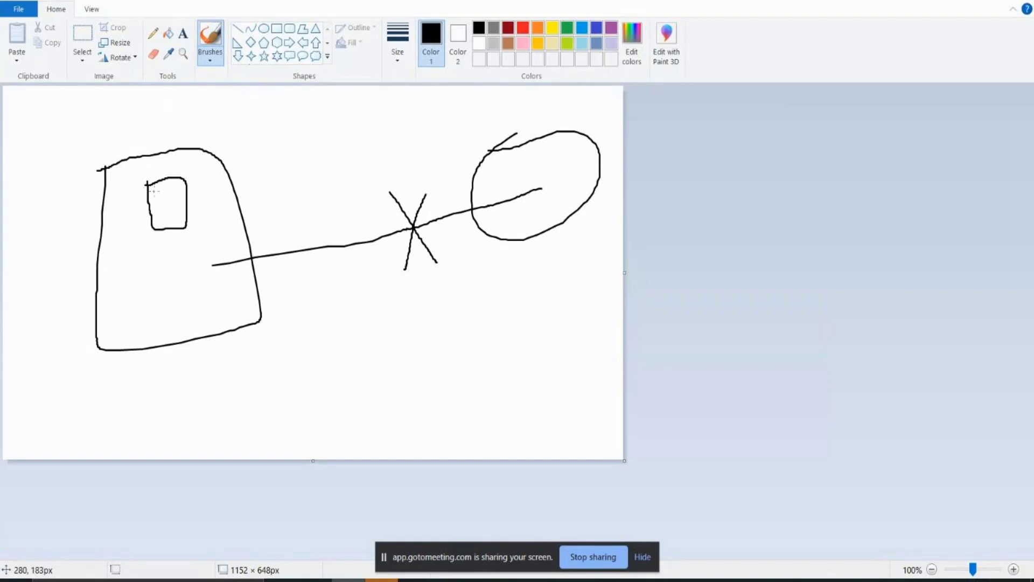
mouse_move(329, 98)
left_mouse_down()
mouse_move(334, 90)
mouse_move(311, 126)
mouse_move(340, 278)
mouse_move(331, 215)
left_mouse_up()
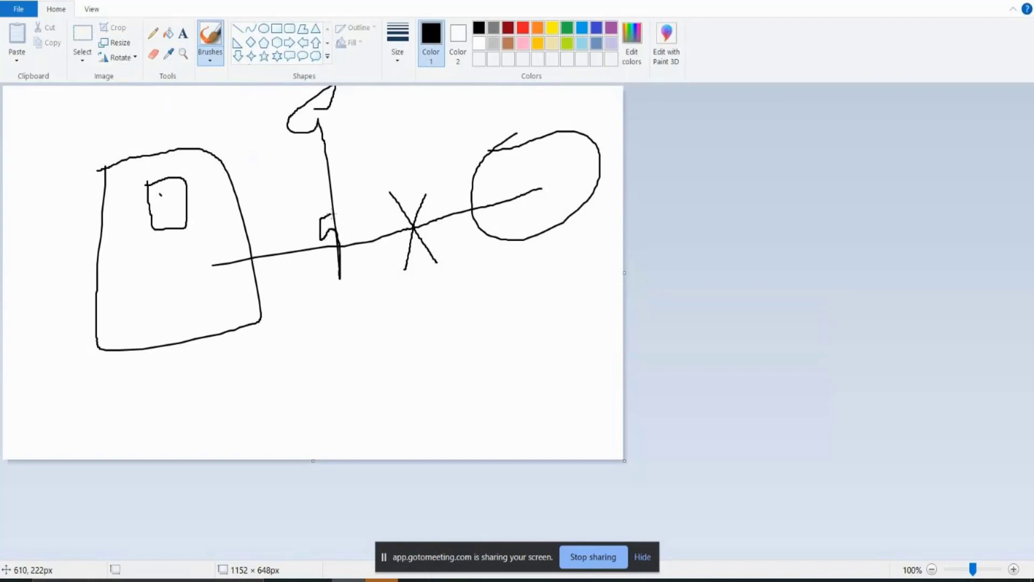
mouse_move(177, 195)
left_mouse_down()
mouse_move(194, 204)
mouse_move(298, 167)
mouse_move(552, 153)
mouse_move(546, 181)
left_mouse_up()
mouse_move(199, 268)
left_mouse_down()
mouse_move(544, 196)
mouse_move(193, 271)
mouse_move(563, 202)
mouse_move(247, 249)
left_mouse_up()
mouse_move(293, 224)
left_mouse_down()
mouse_move(371, 295)
mouse_move(326, 231)
mouse_move(299, 368)
left_mouse_up()
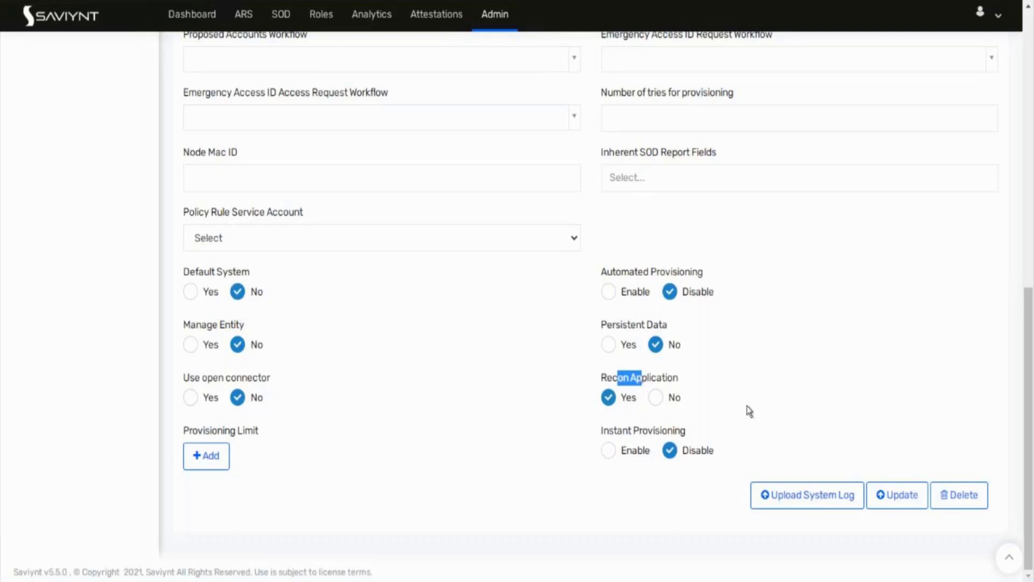
left_click(762, 403)
scroll(762, 403, "up", 10)
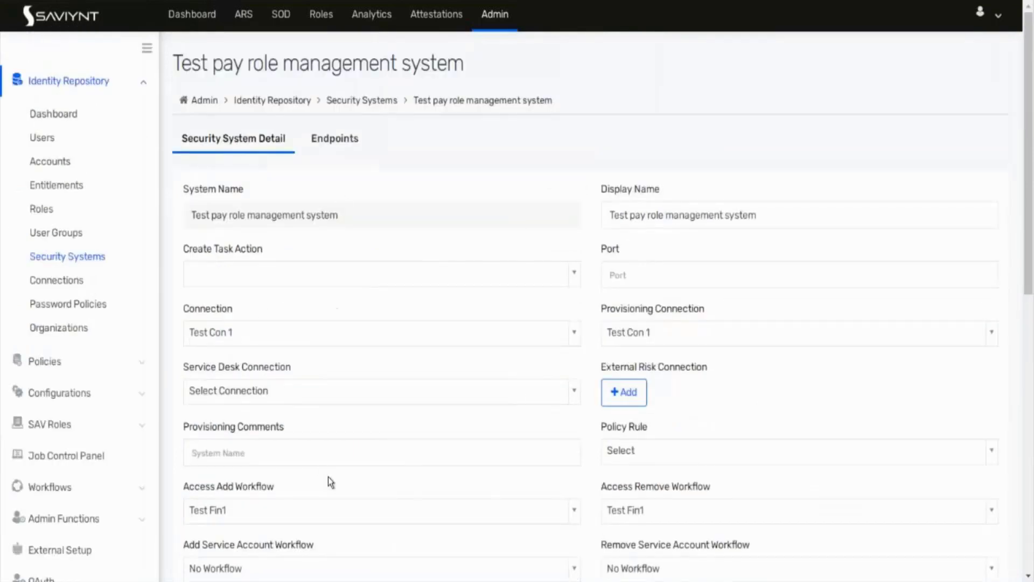
Step: From the Endpoints list under Security Systems, choose Actions > Create Endpoint
left_click(100, 259)
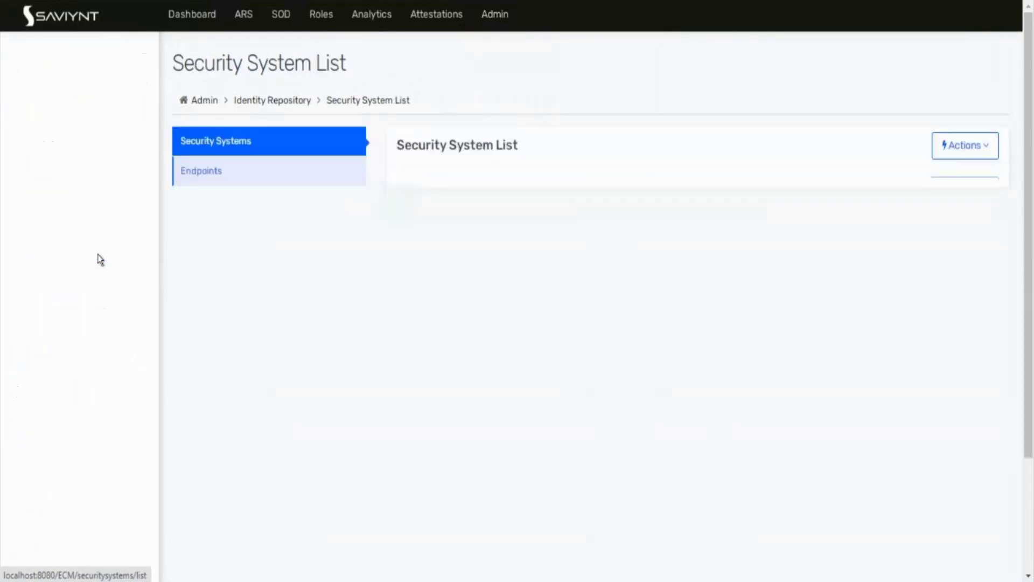
left_click(271, 182)
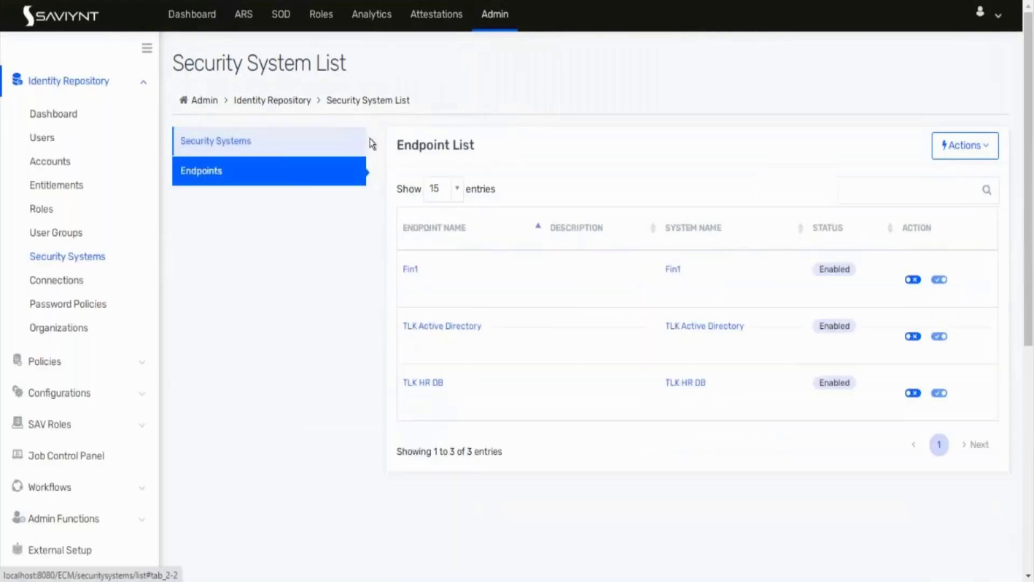
left_click(964, 143)
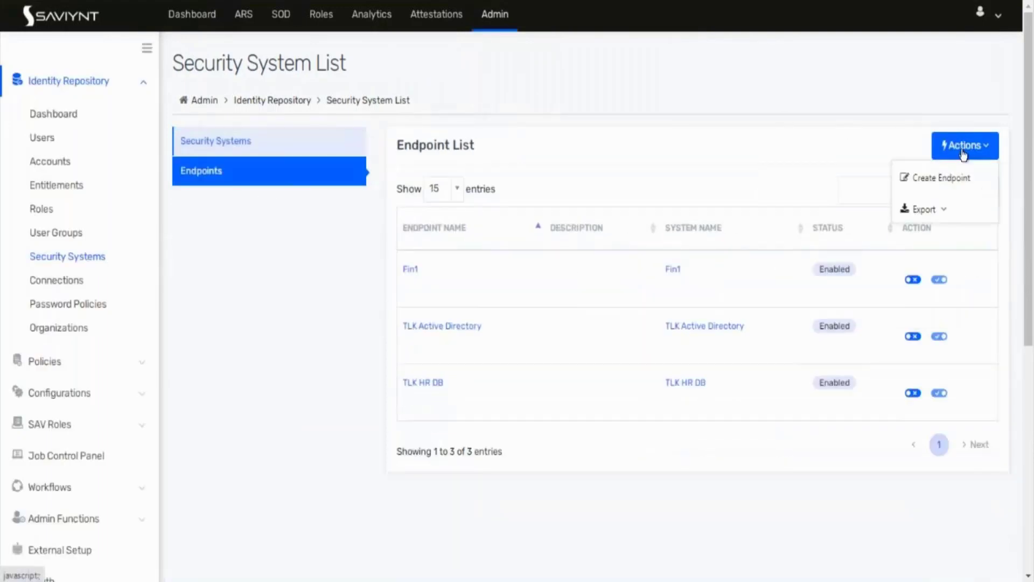
left_click(953, 186)
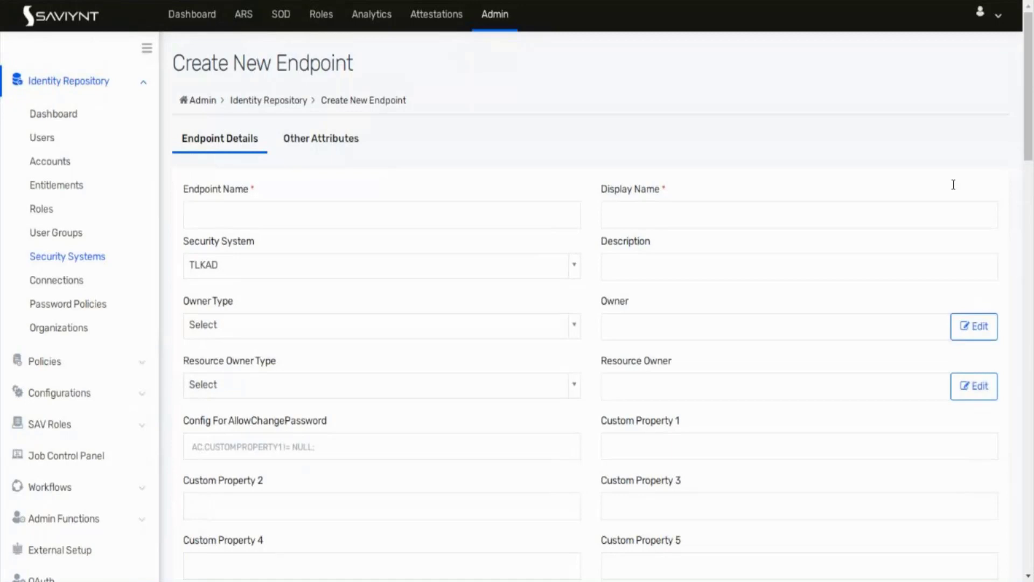
Step: Name the endpoint 'Payrole management' and fill in its display name
left_click(474, 221)
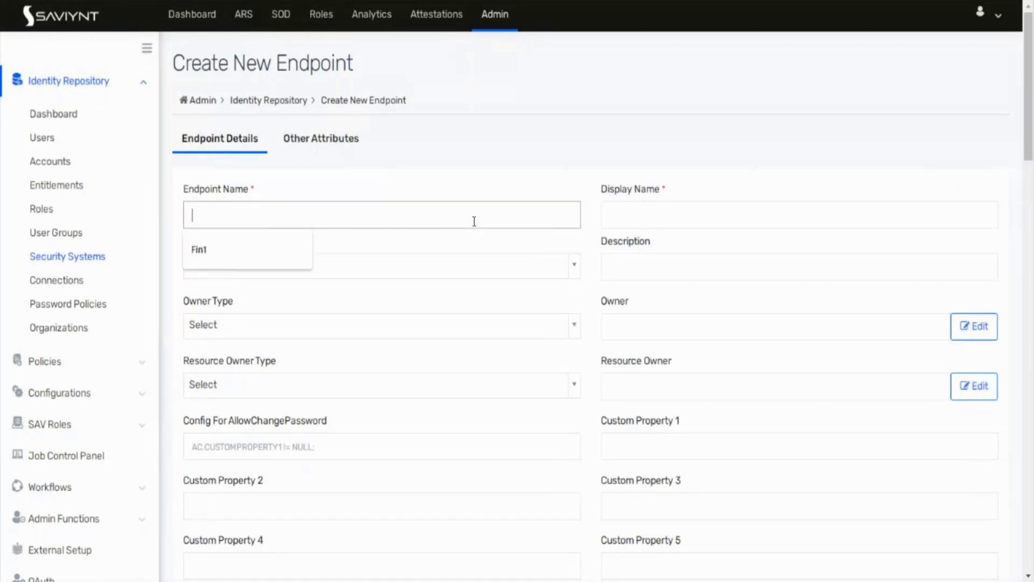
type("Payr")
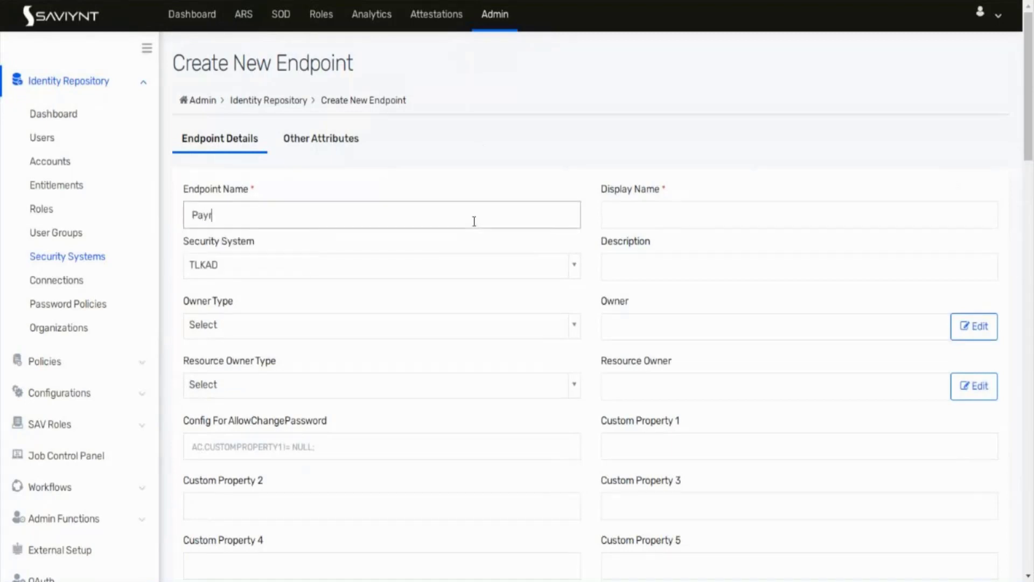
type("ole managememt")
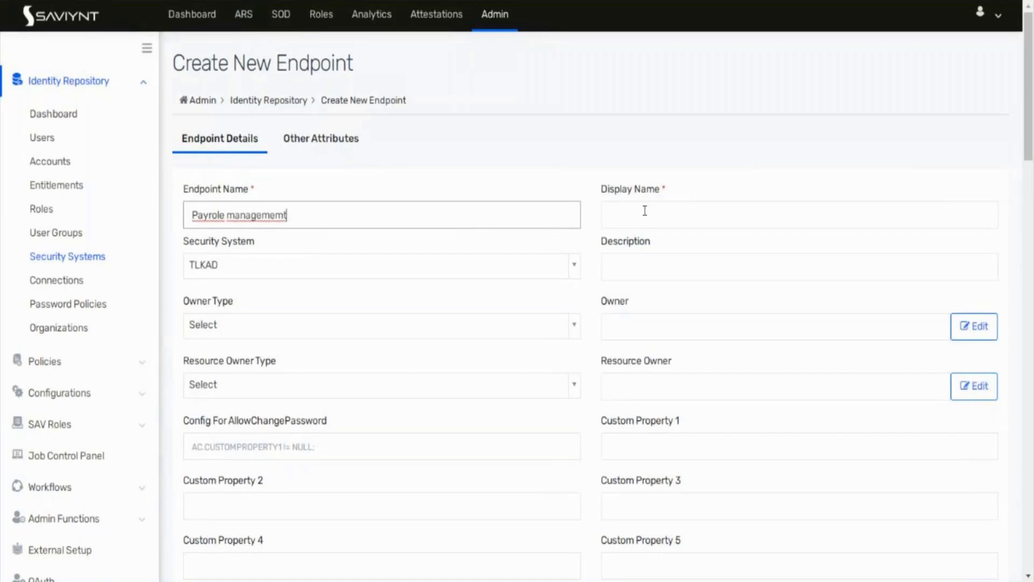
key("BackSpace")
key("BackSpace")
type("nt")
left_click(752, 214)
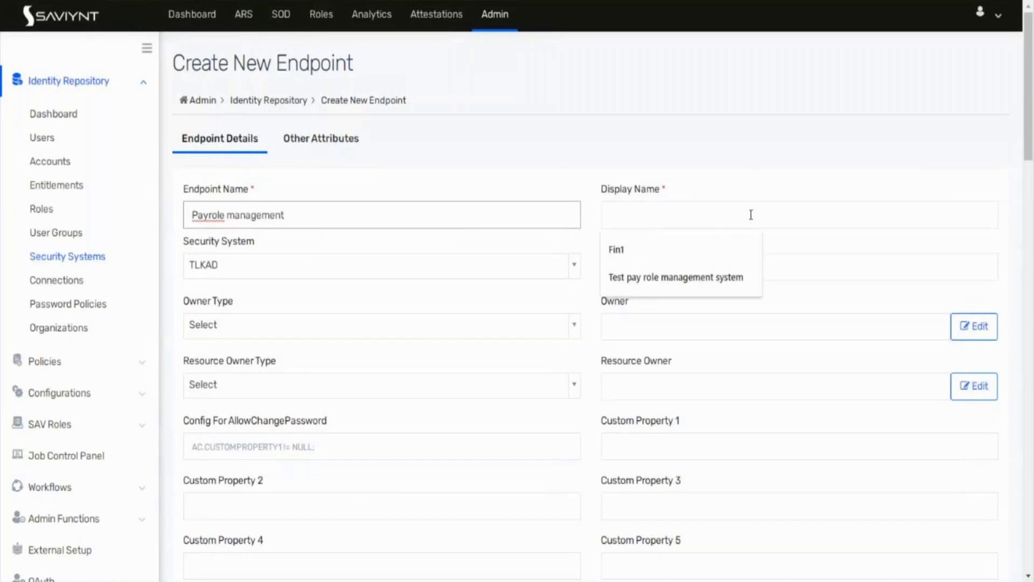
type("Pay")
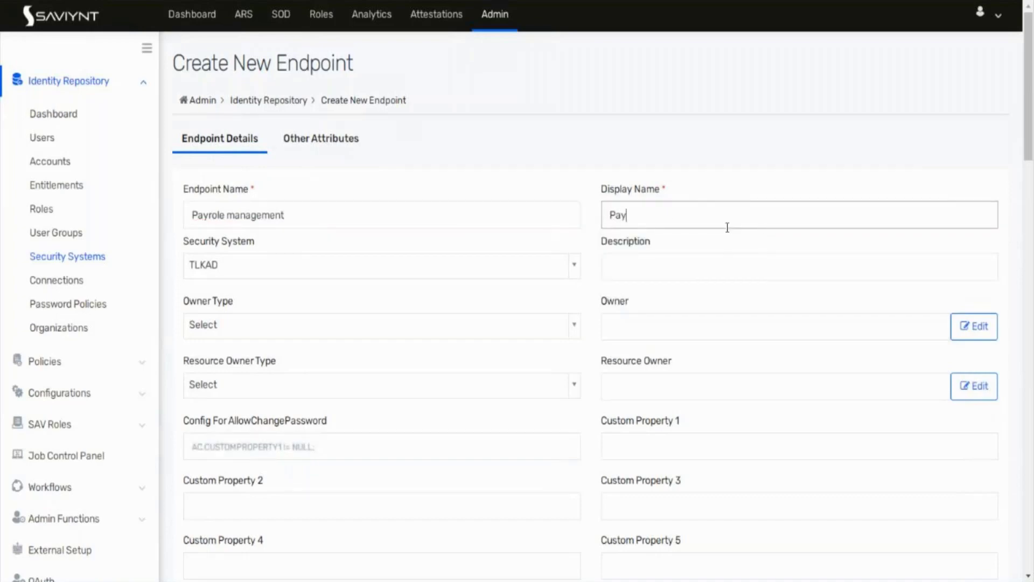
type("role masnagement")
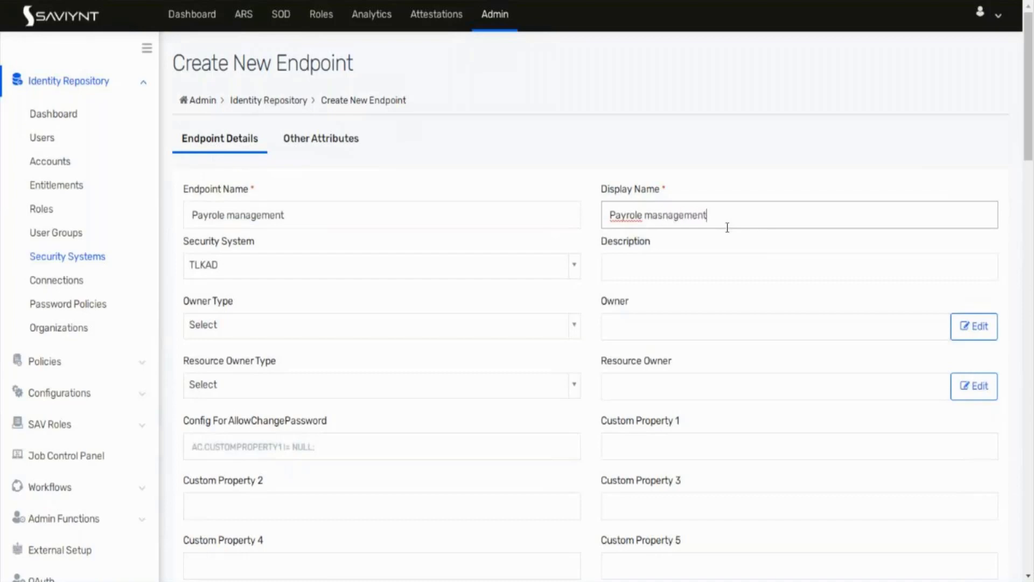
Step: Assign the endpoint to Test pay role management system and create it
left_click(462, 268)
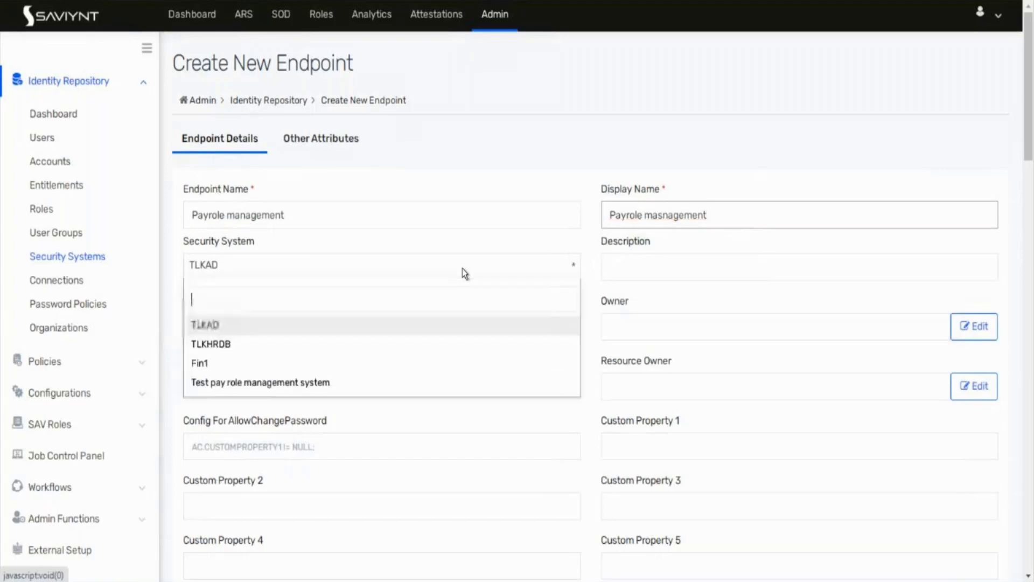
left_click(324, 383)
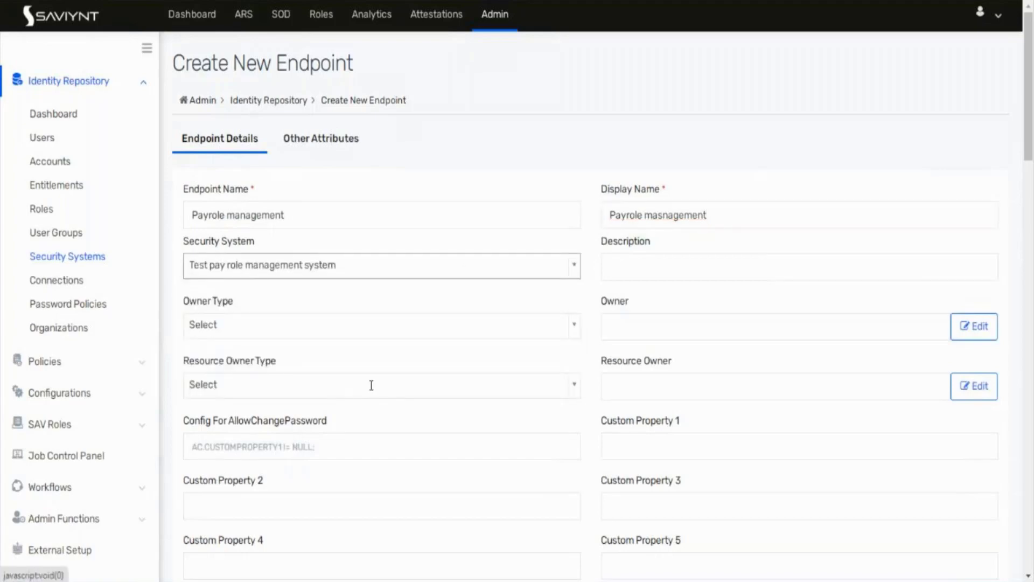
scroll(370, 383, "down", 10)
scroll(728, 370, "down", 20)
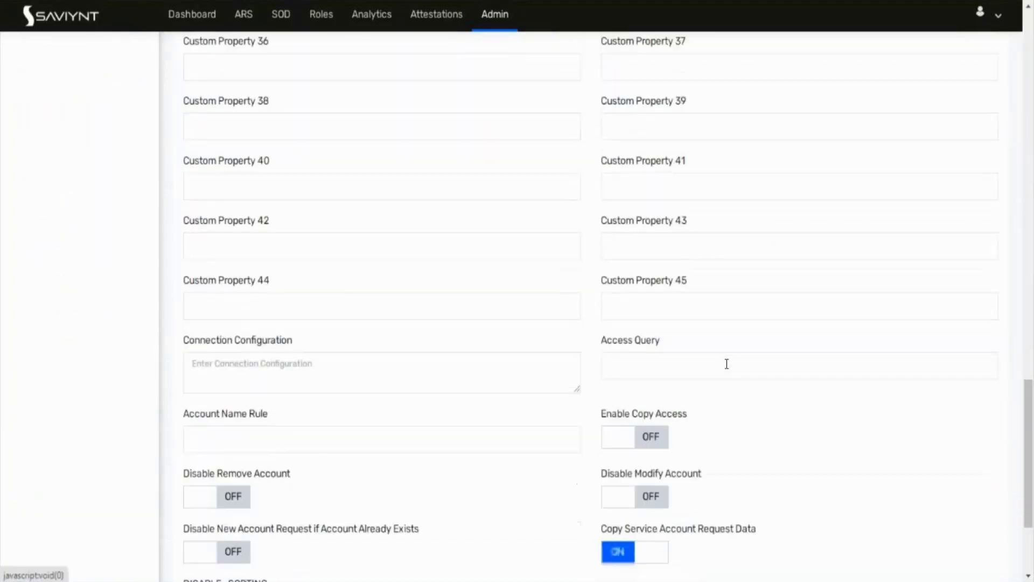
left_click(980, 506)
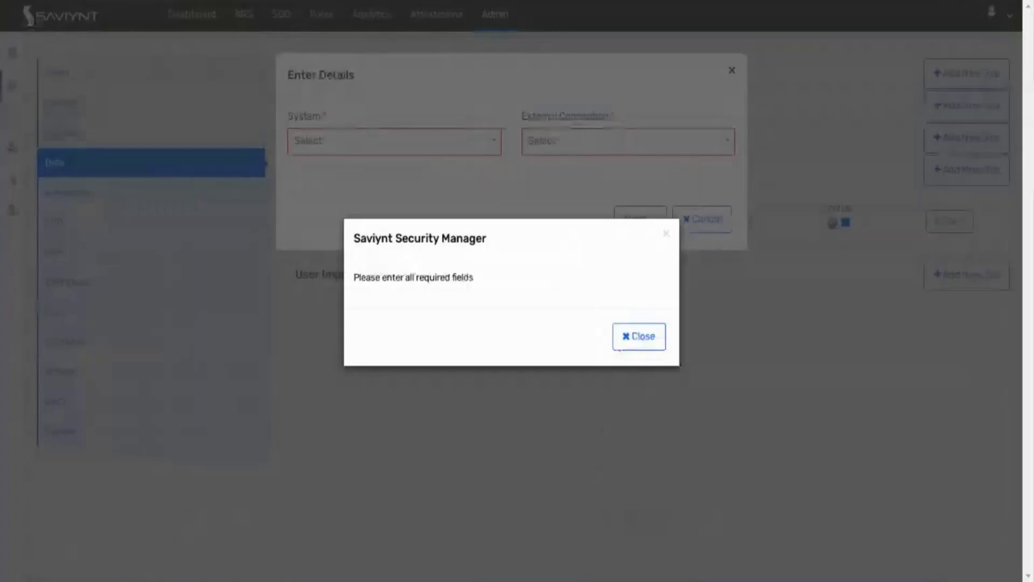
Step: Dismiss the required-fields warning and close the job details dialog
left_click(631, 335)
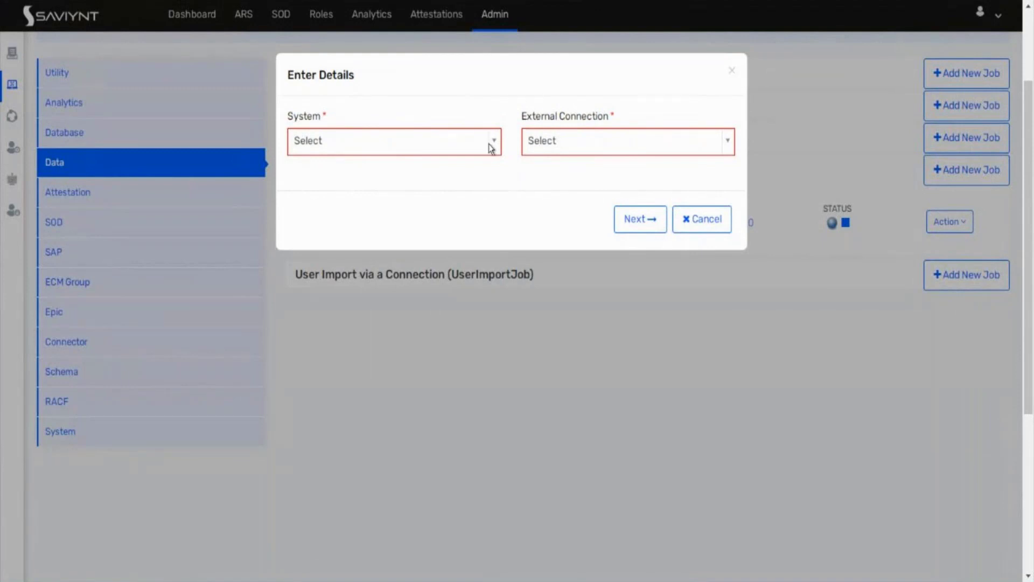
left_click(442, 146)
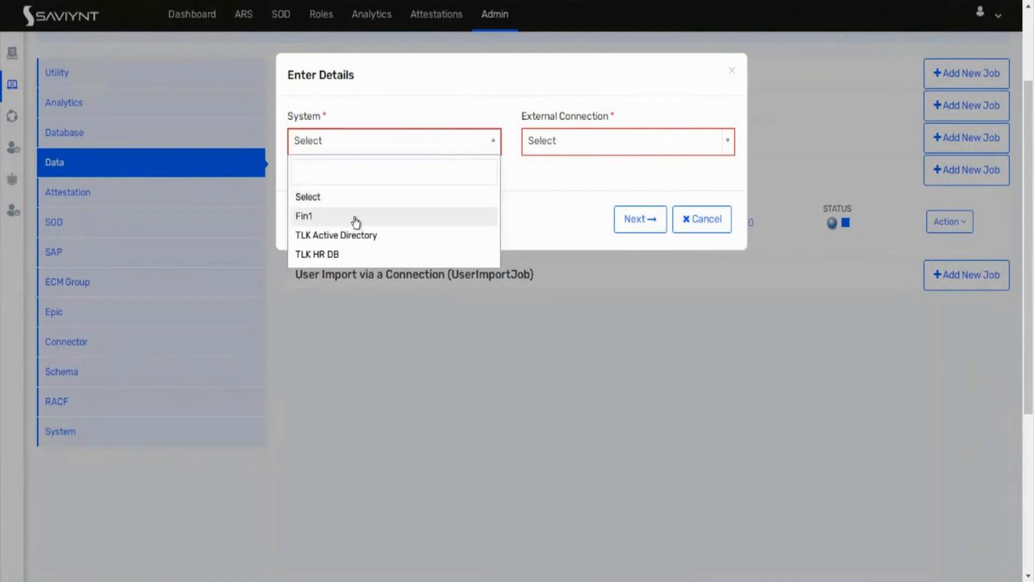
left_click(702, 226)
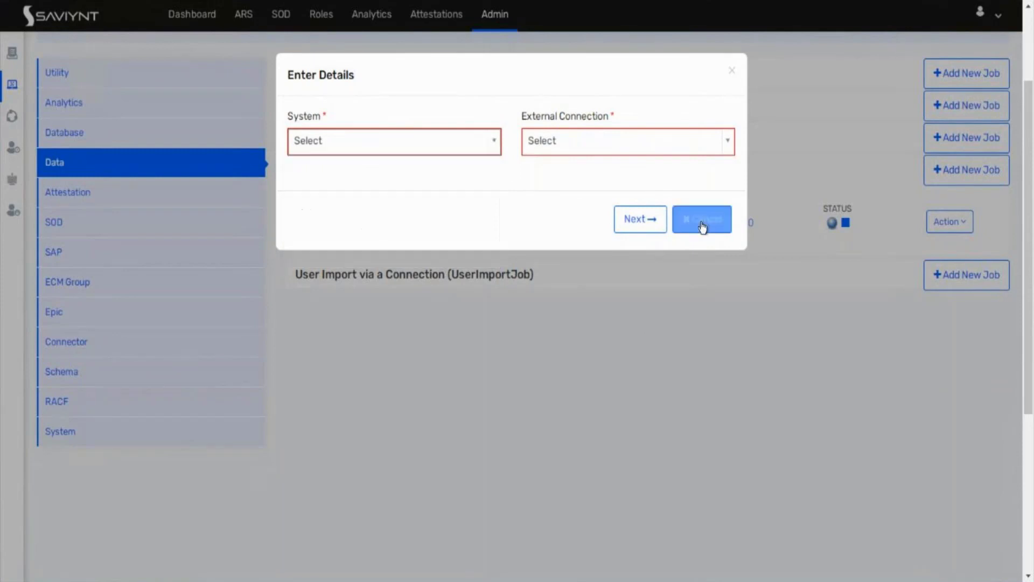
left_click(702, 225)
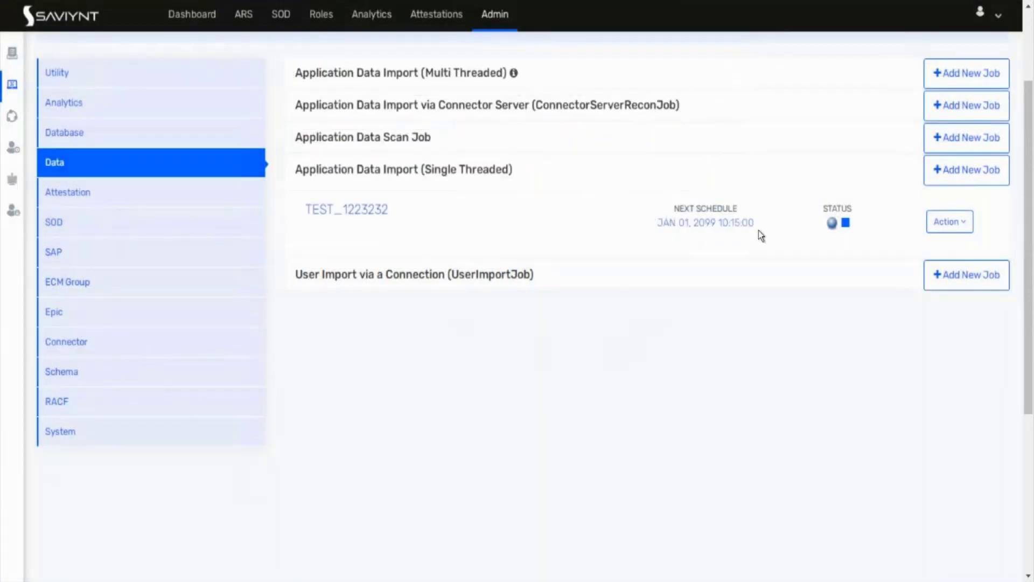
Step: Edit the TEST_1223232 trigger and set its System to Test pay role management system
left_click(964, 224)
left_click(944, 296)
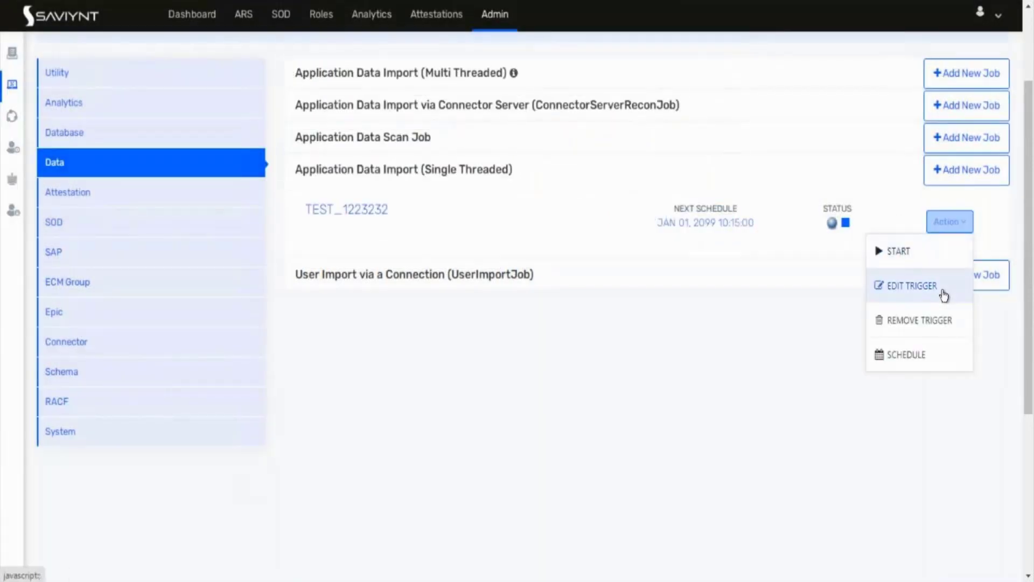
left_click(442, 155)
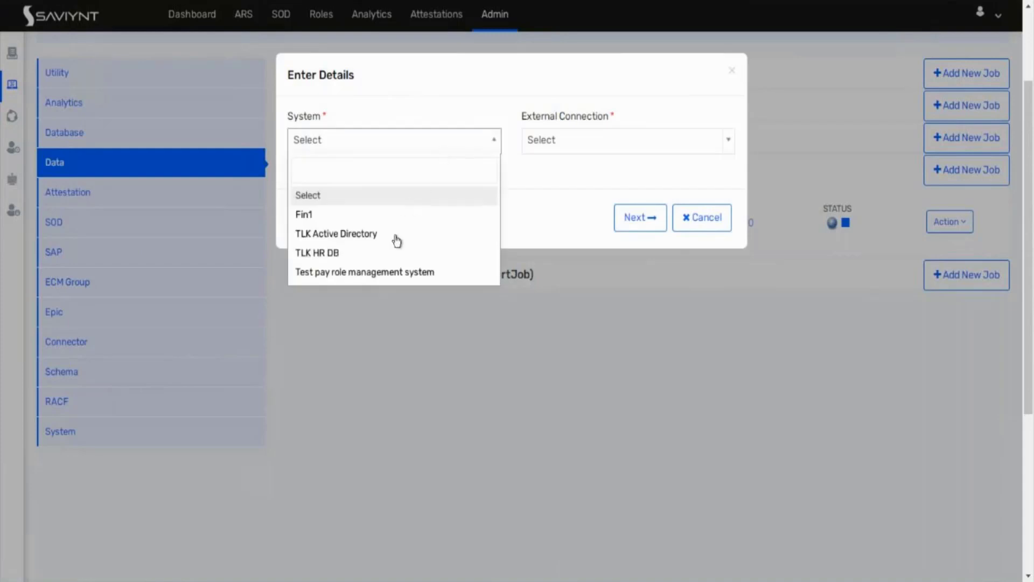
left_click(389, 274)
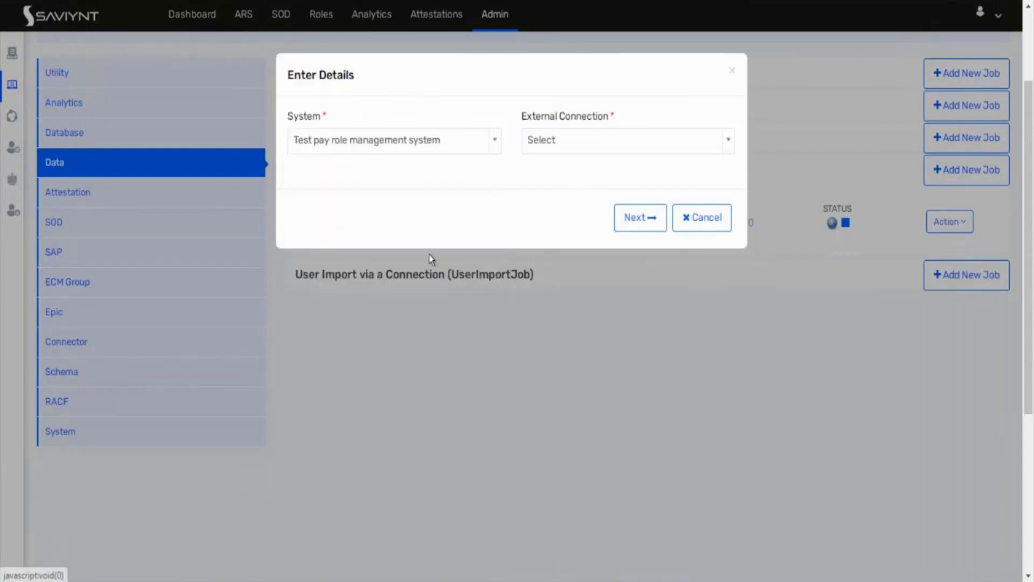
Step: Search External Connection for 'test' and clear the search when nothing matches
left_click(617, 138)
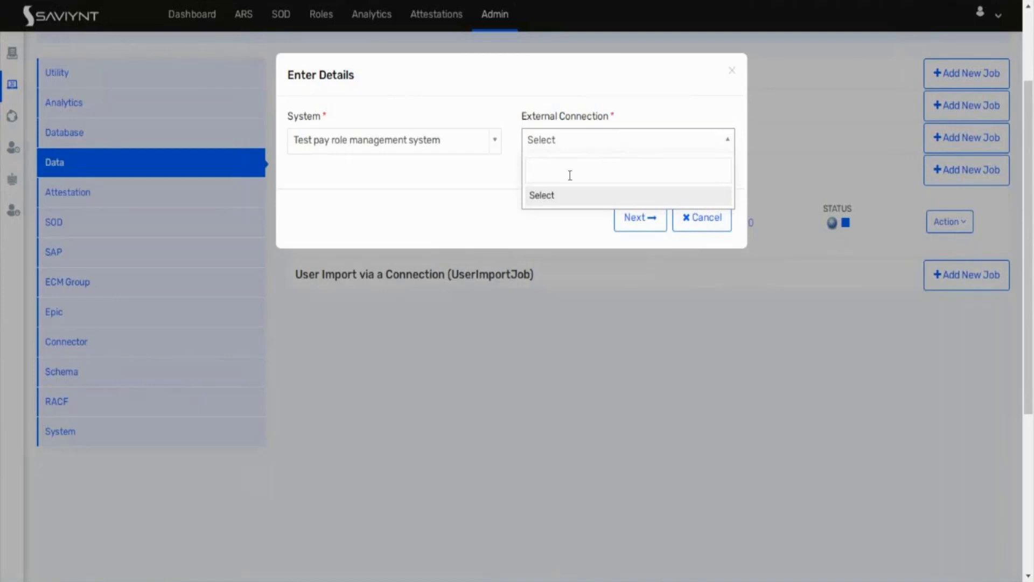
type("te")
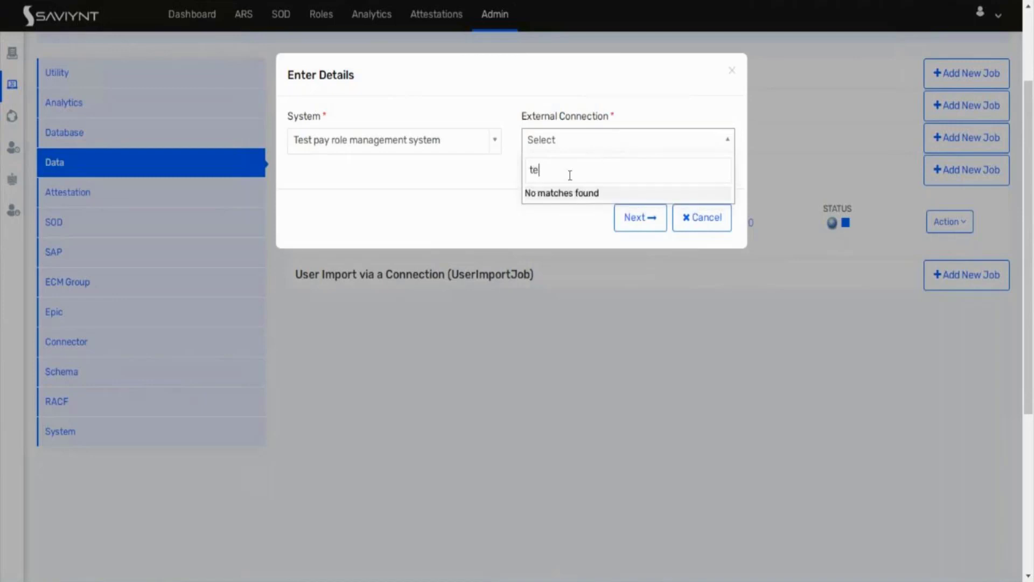
key("BackSpace")
key("BackSpace")
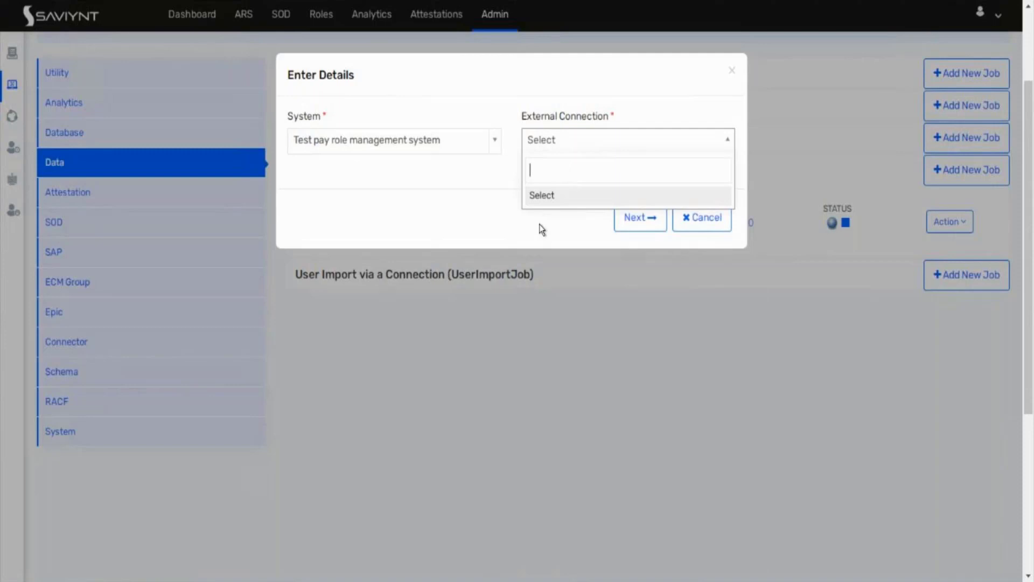
type("test")
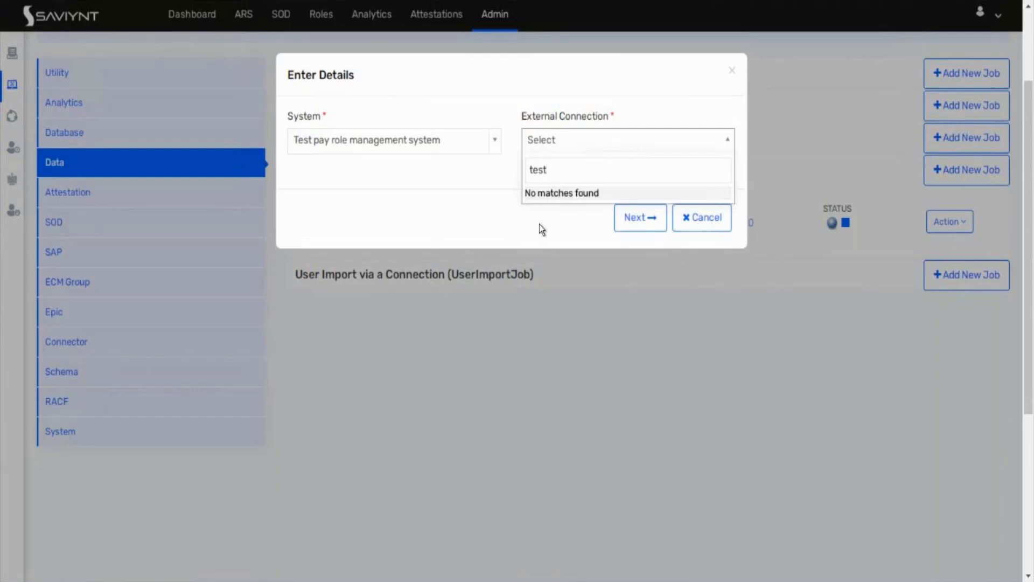
key("BackSpace")
key("BackSpace")
key("BackSpace")
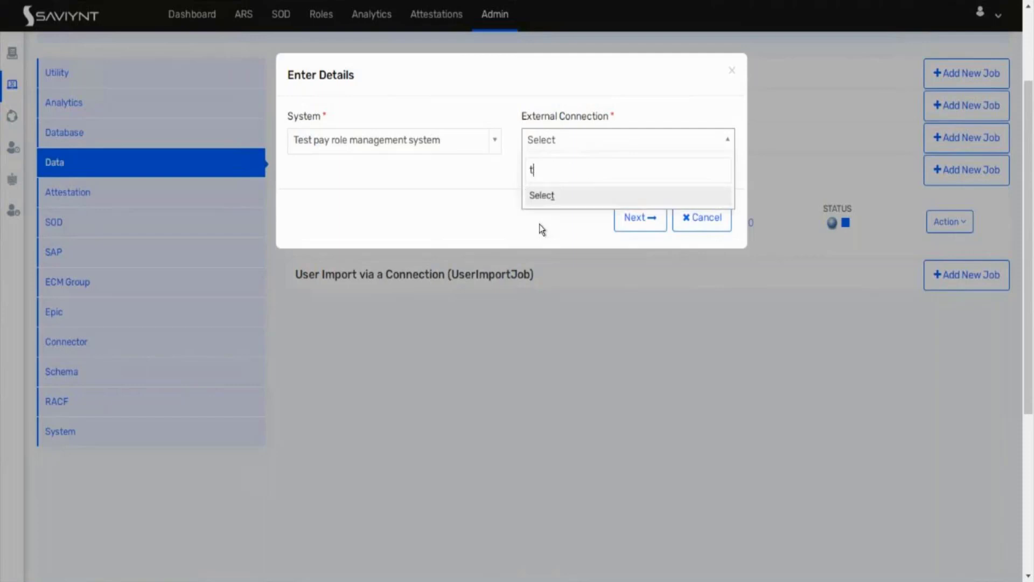
key("BackSpace")
left_click(735, 66)
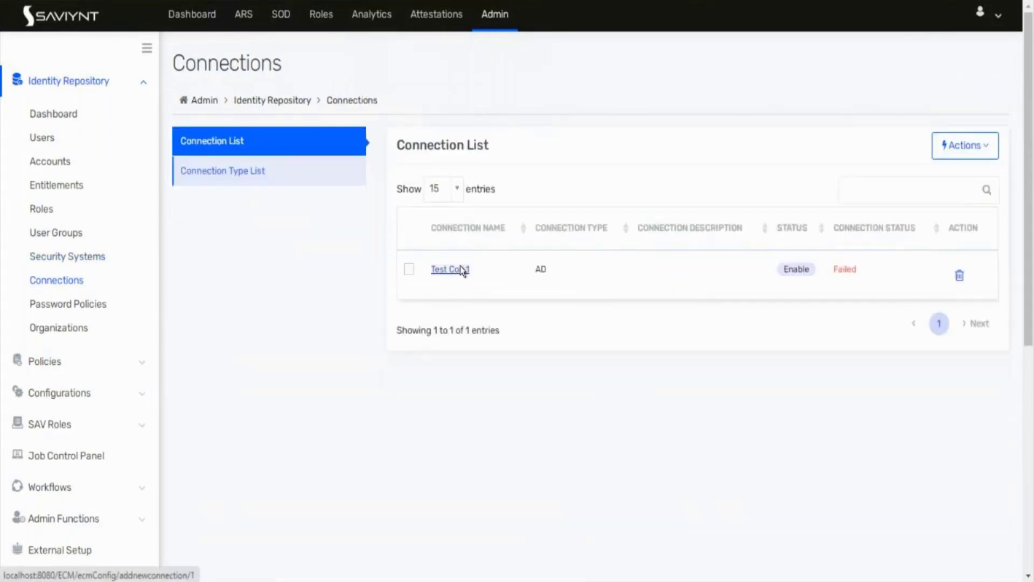
left_click(462, 270)
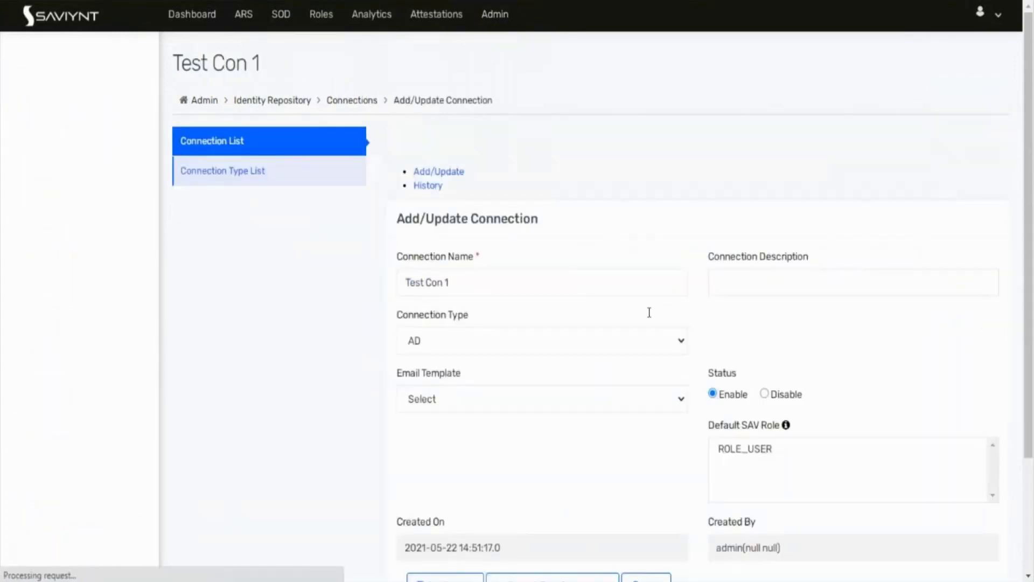
scroll(649, 315, "down", 1)
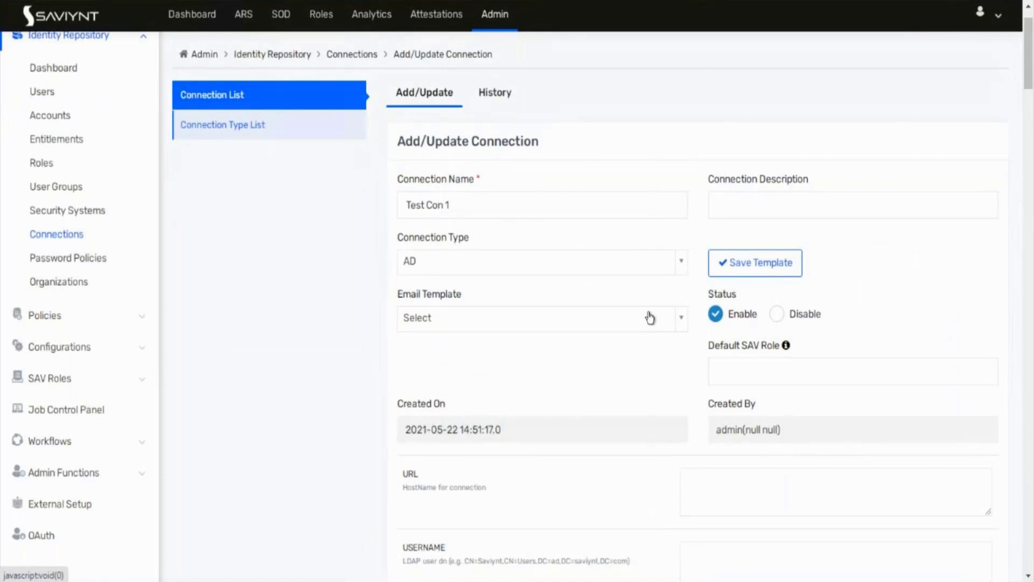
scroll(650, 317, "down", 9)
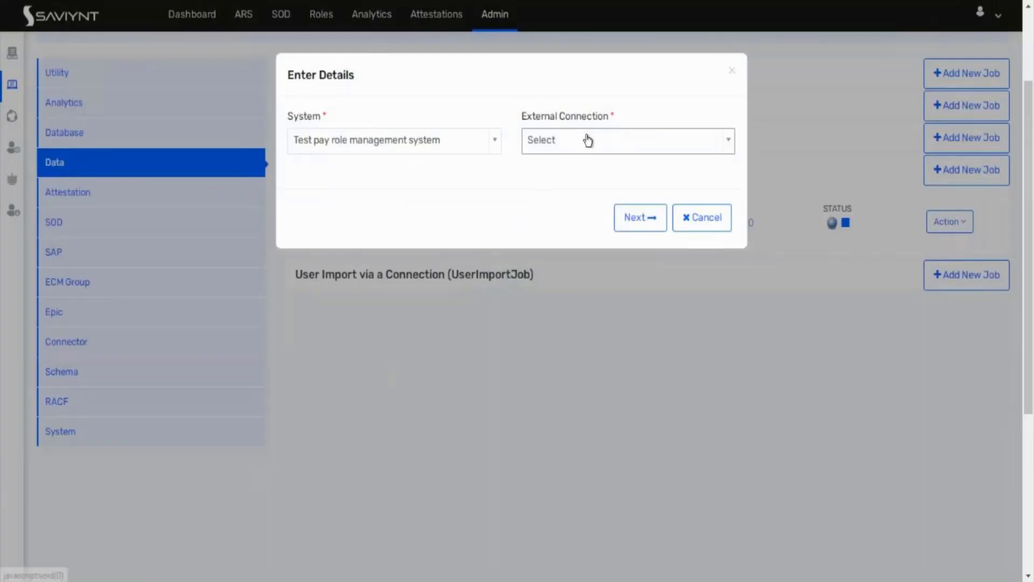
Step: Give up on the TEST_1223232 trigger after Next fails for lack of an external connection
left_click(638, 224)
left_click(640, 346)
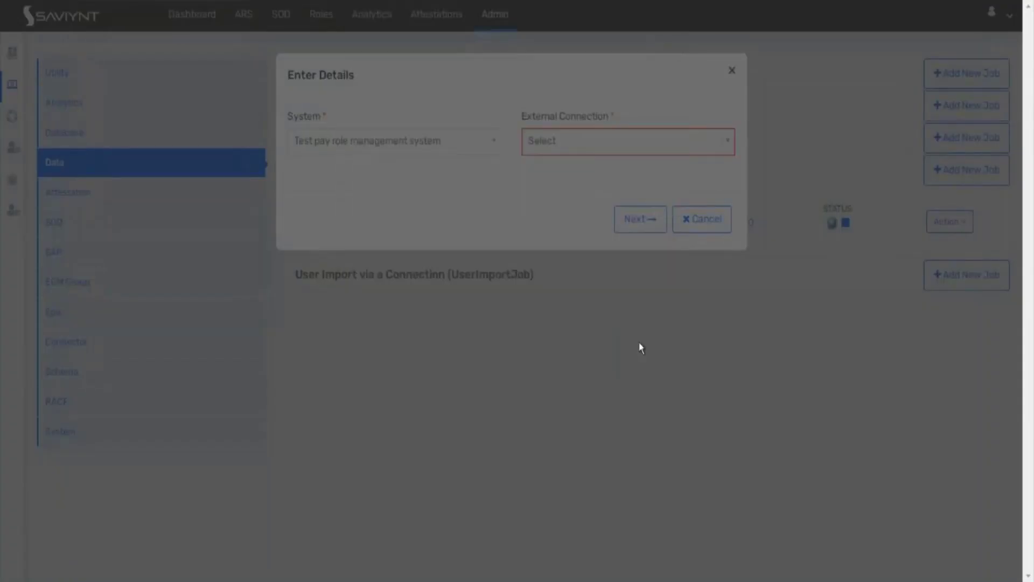
left_click(593, 145)
type("sdfsdfasd")
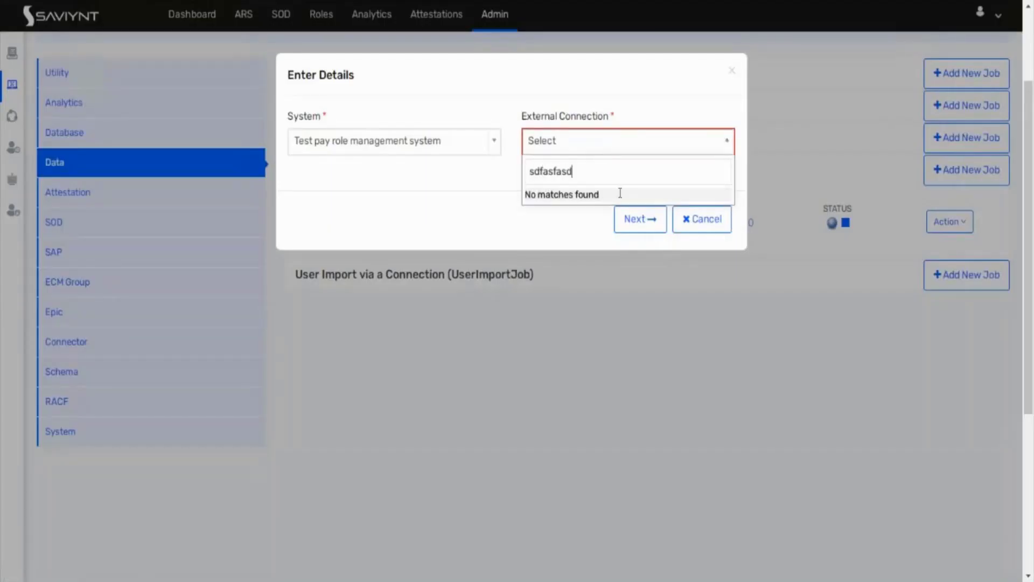
left_click(638, 233)
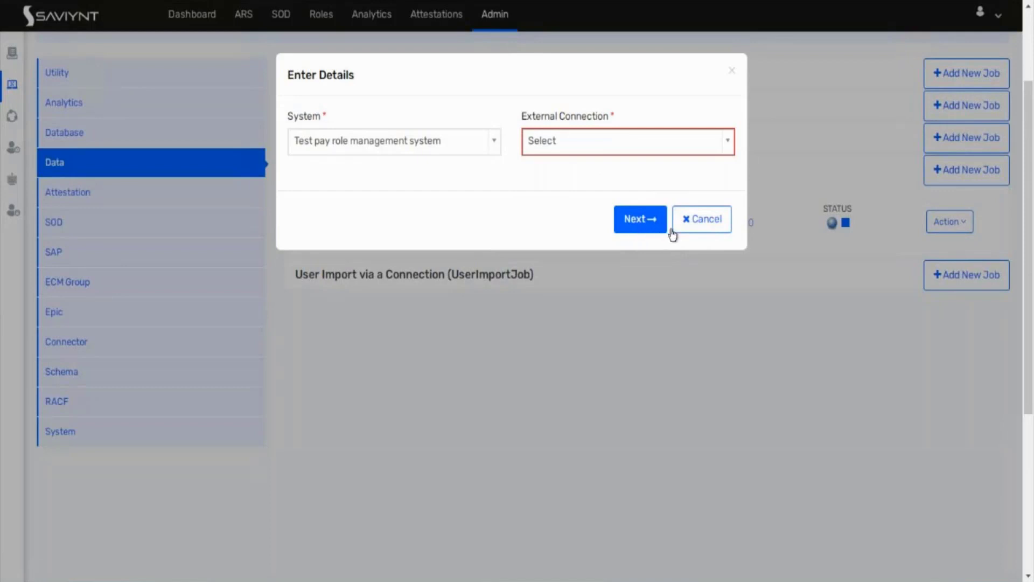
left_click(704, 232)
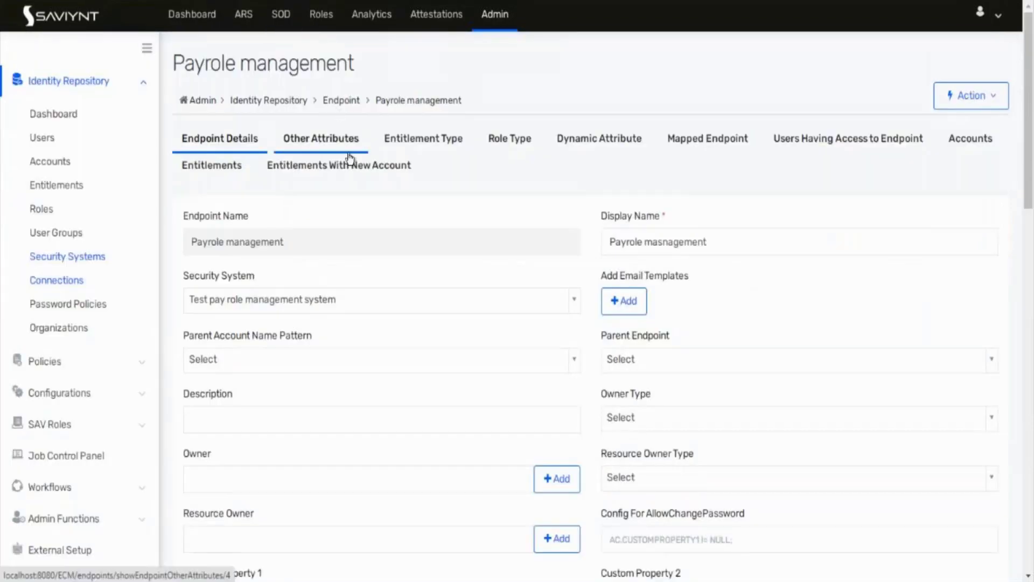
Step: Add and save a correlation rule matching Users 'username' to Accounts 'name'
scroll(323, 285, "down", 3)
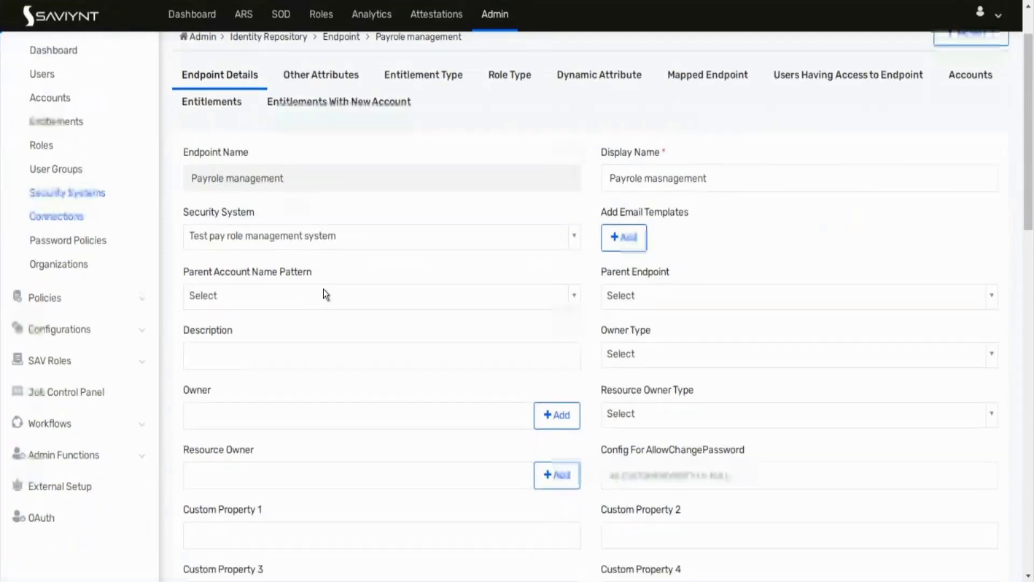
scroll(323, 290, "down", 5)
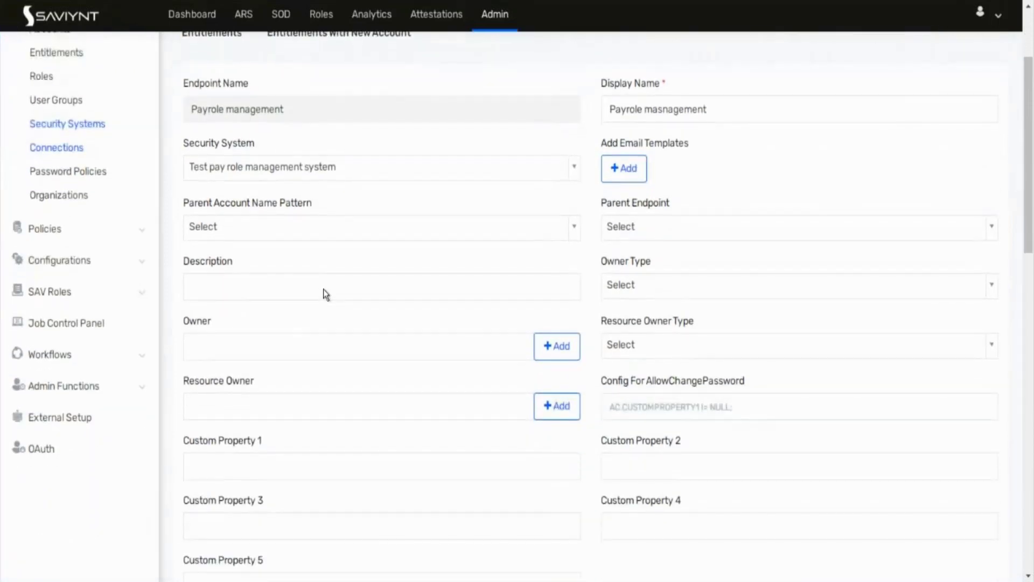
scroll(324, 289, "up", 3)
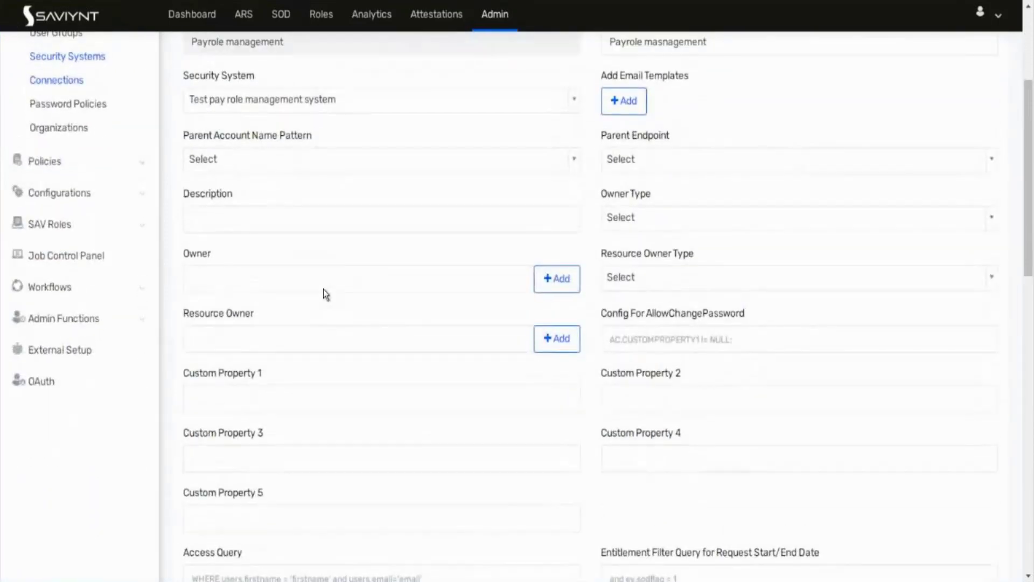
scroll(494, 230, "down", 6)
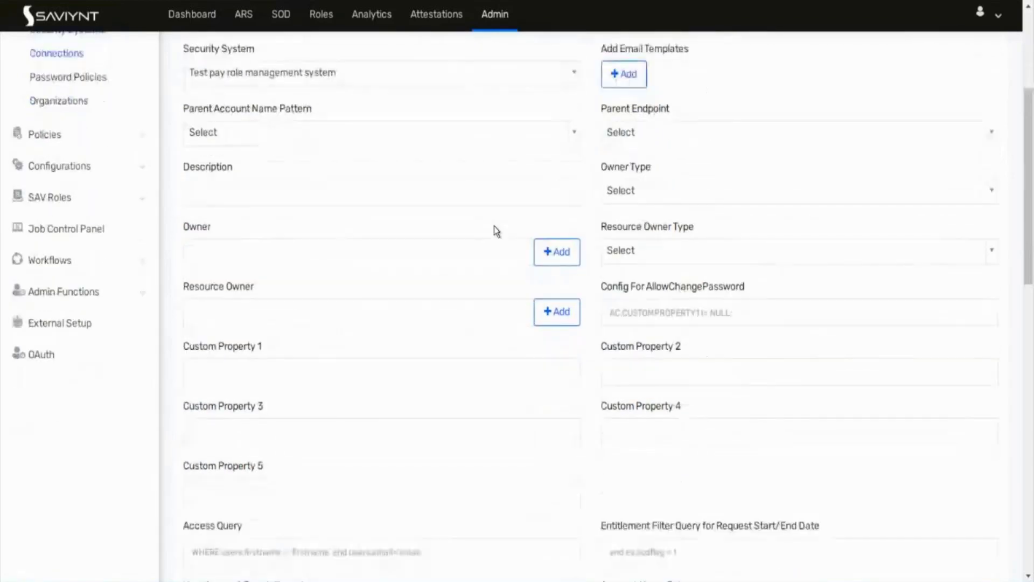
scroll(494, 230, "down", 7)
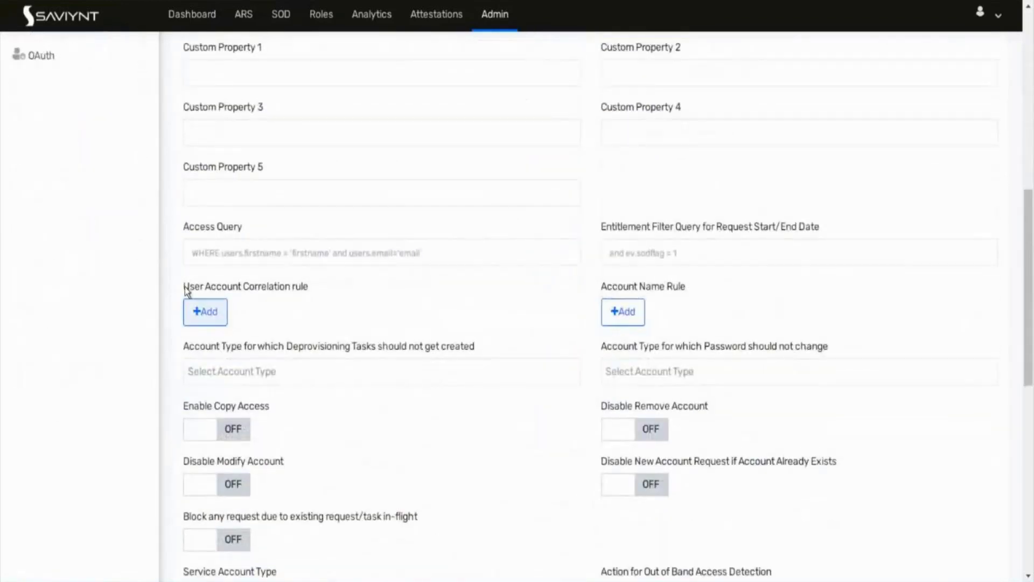
left_click(208, 314)
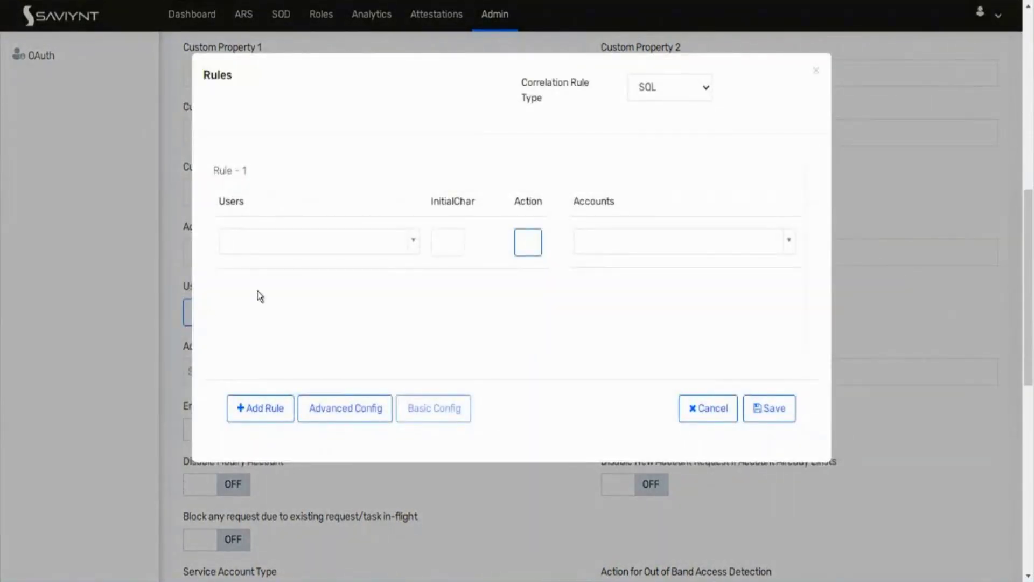
left_click(263, 242)
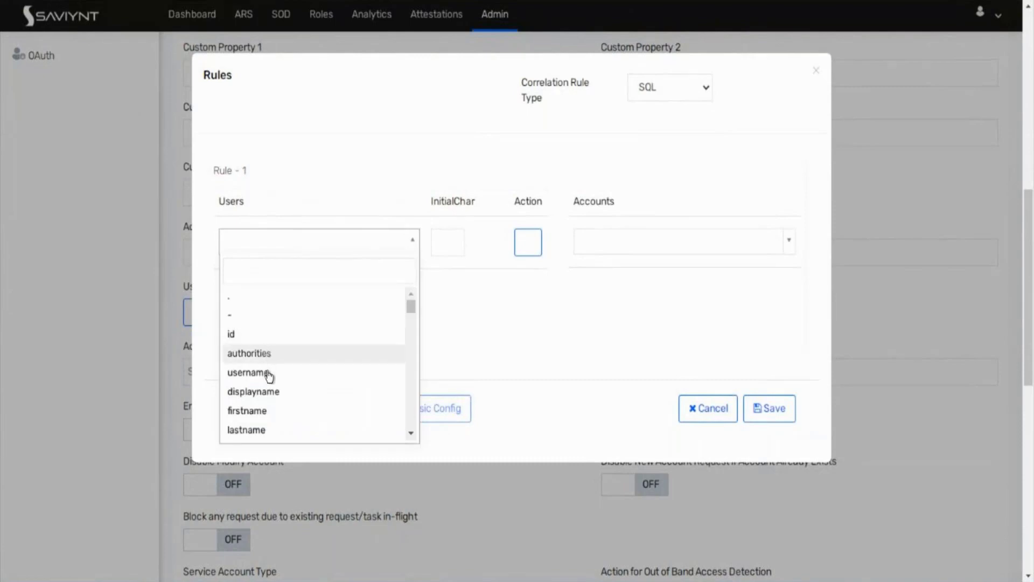
left_click(269, 375)
left_click(626, 241)
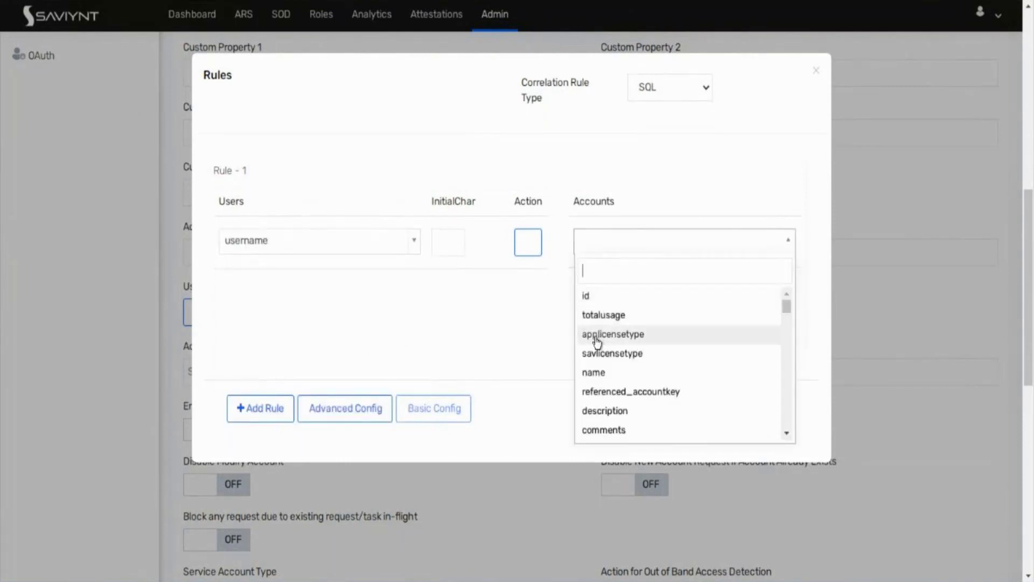
left_click(594, 372)
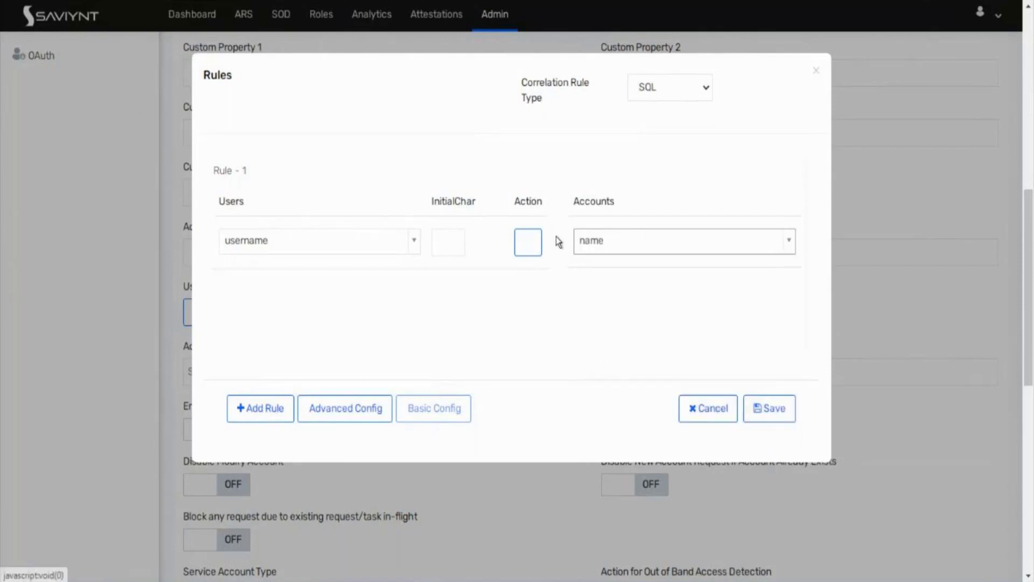
left_click(774, 409)
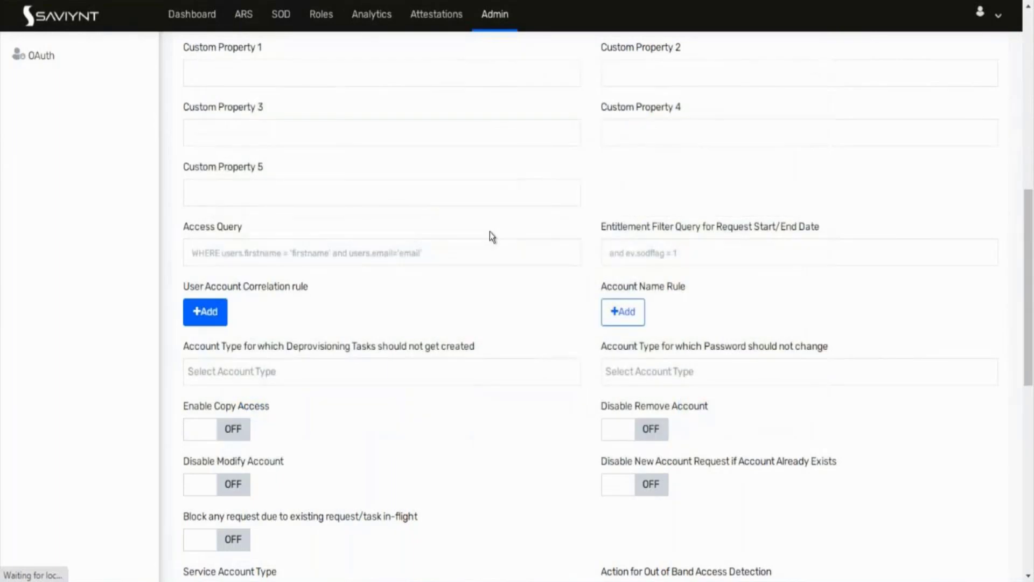
scroll(360, 444, "down", 3)
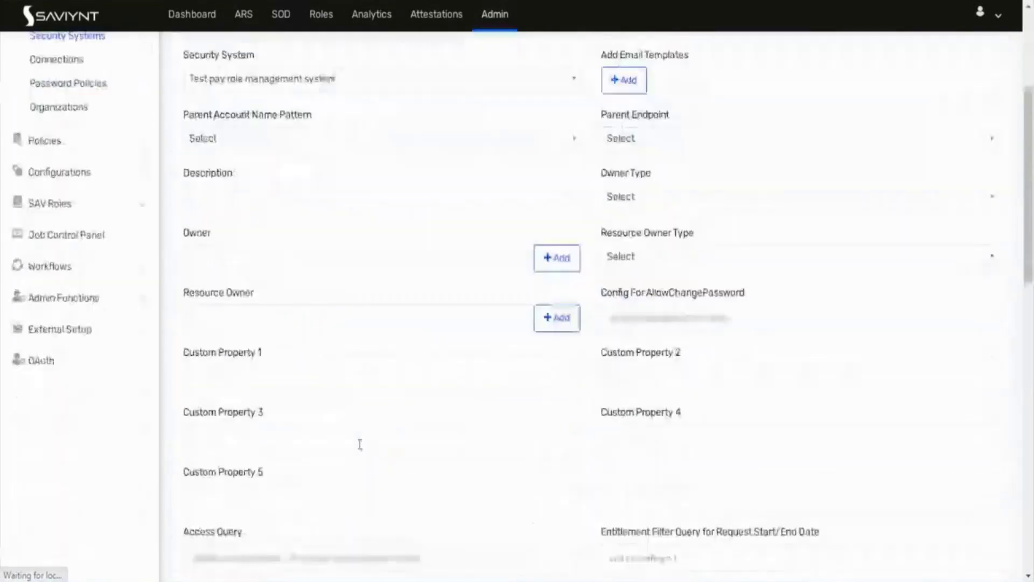
scroll(359, 444, "down", 1)
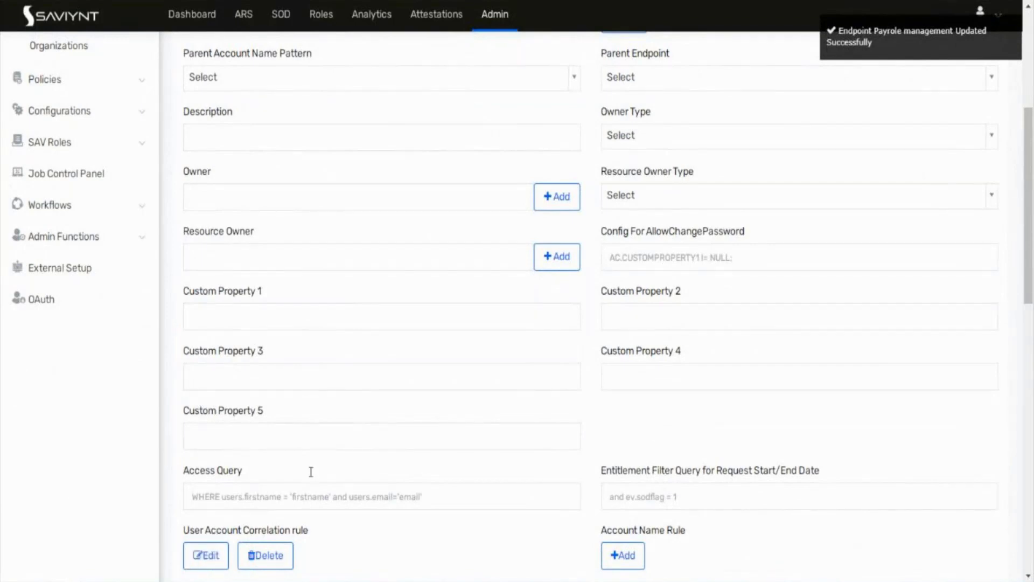
Step: Check the endpoint's empty Entitlement Type tab, then go to Admin's Job Control Panel
scroll(309, 472, "up", 4)
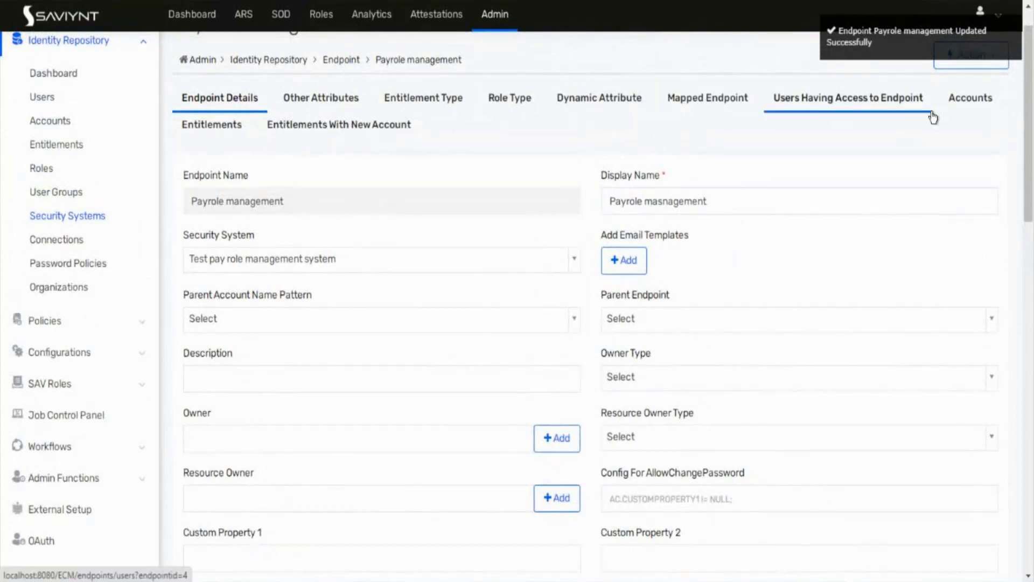
scroll(291, 136, "up", 1)
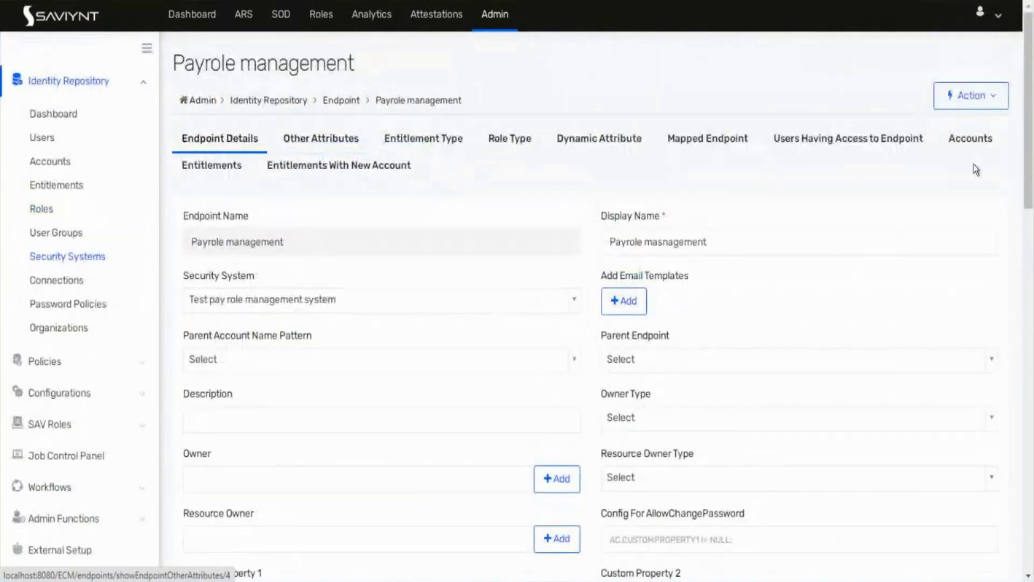
left_click(980, 142)
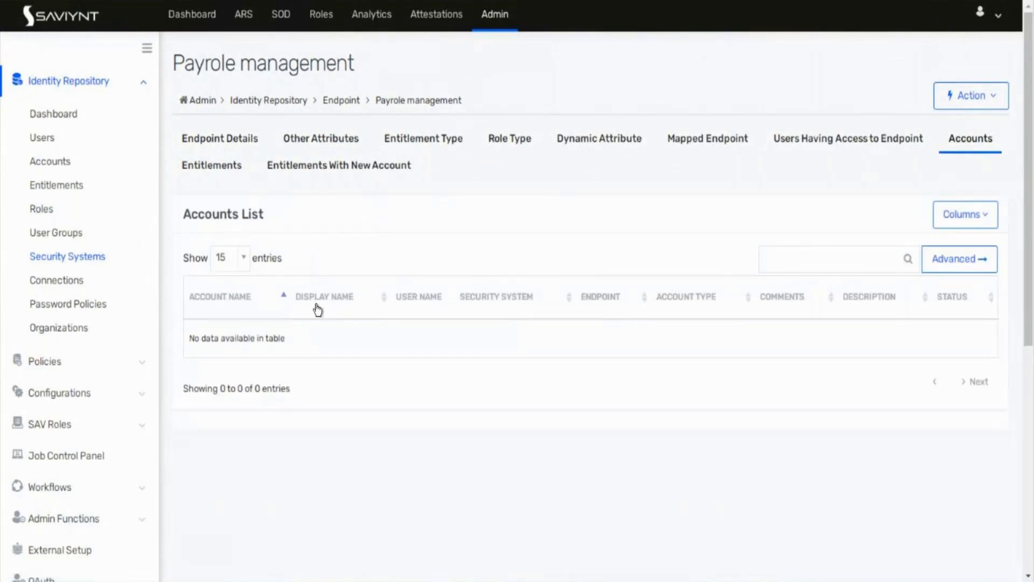
left_click(435, 135)
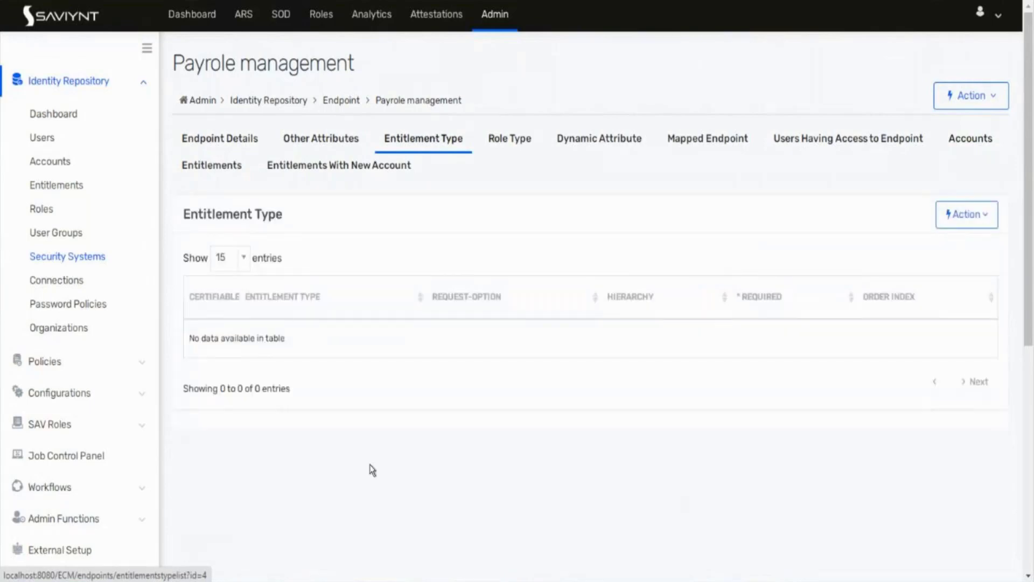
left_click(488, 17)
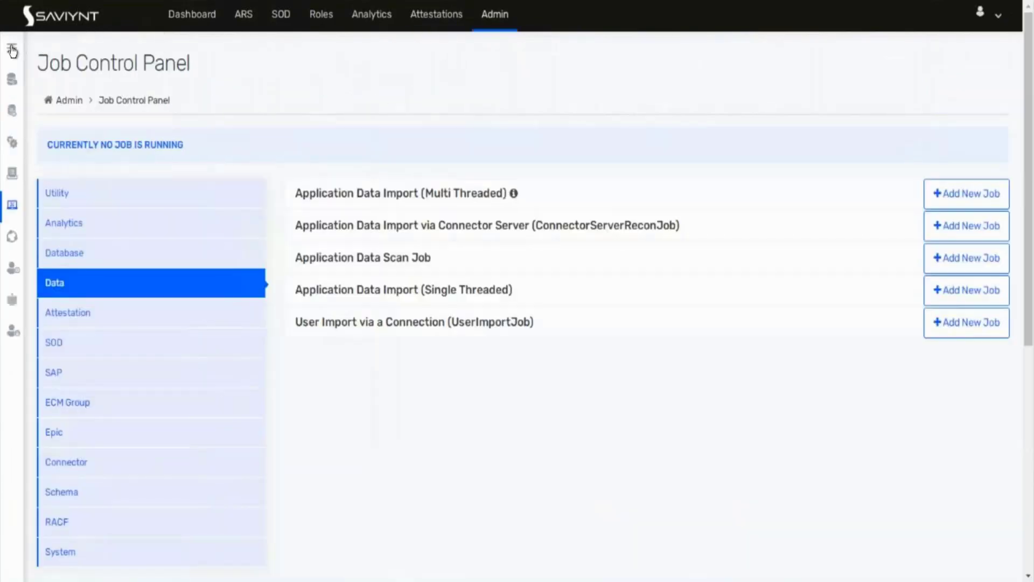
Step: Navigate via Identity Repository to the Security Systems list and open the Fin1 system
left_click(11, 52)
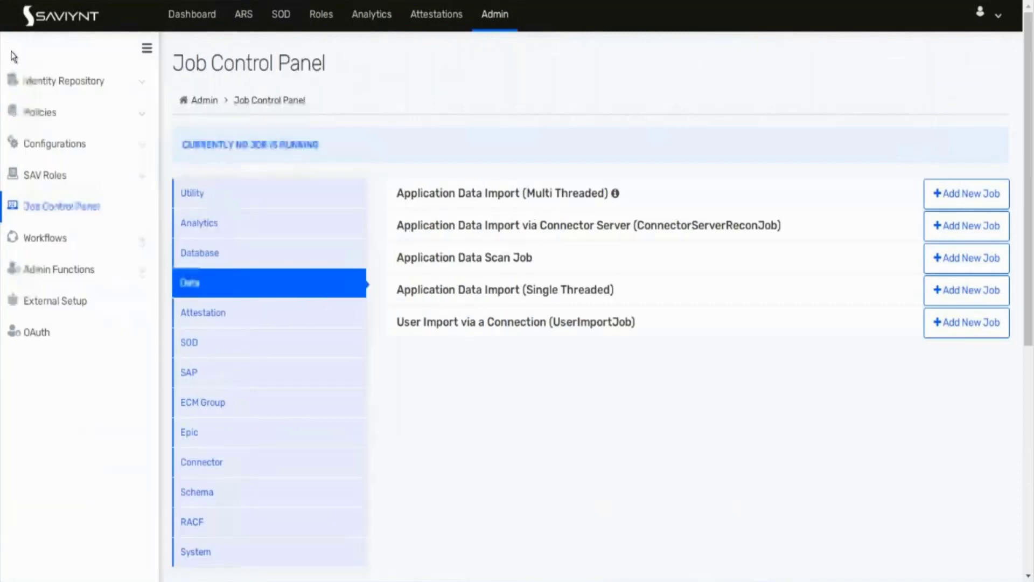
left_click(65, 81)
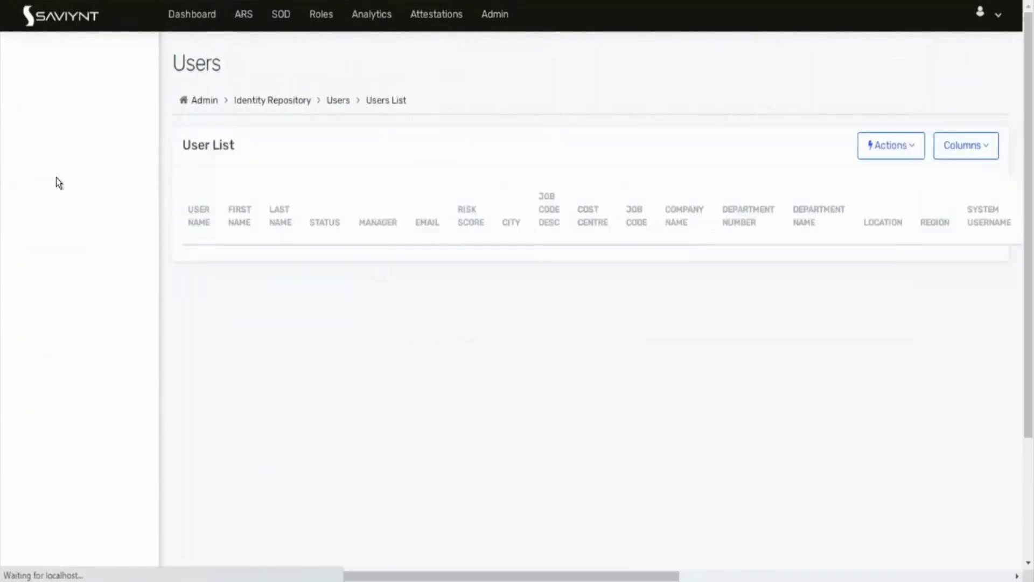
left_click(63, 163)
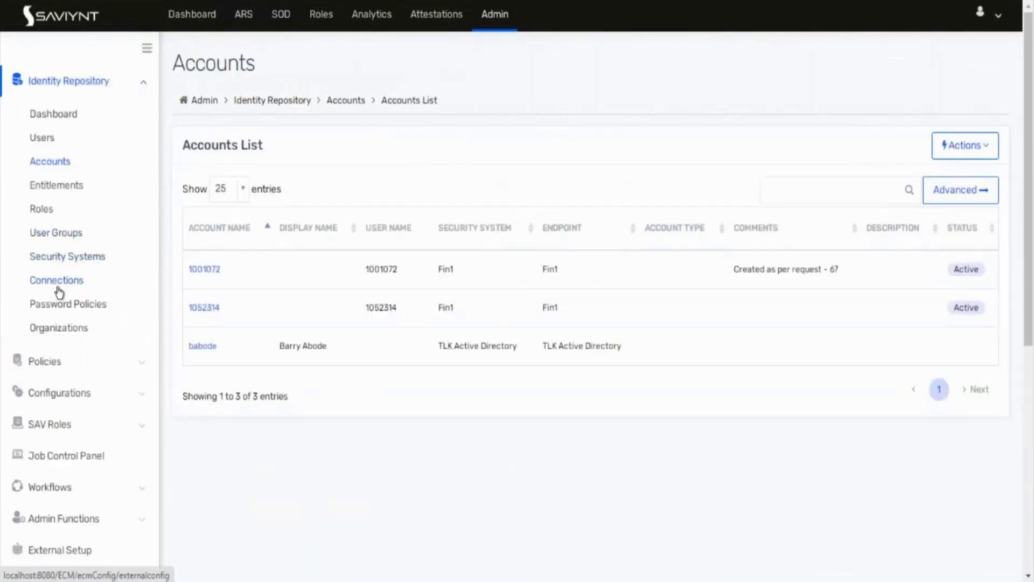
left_click(57, 280)
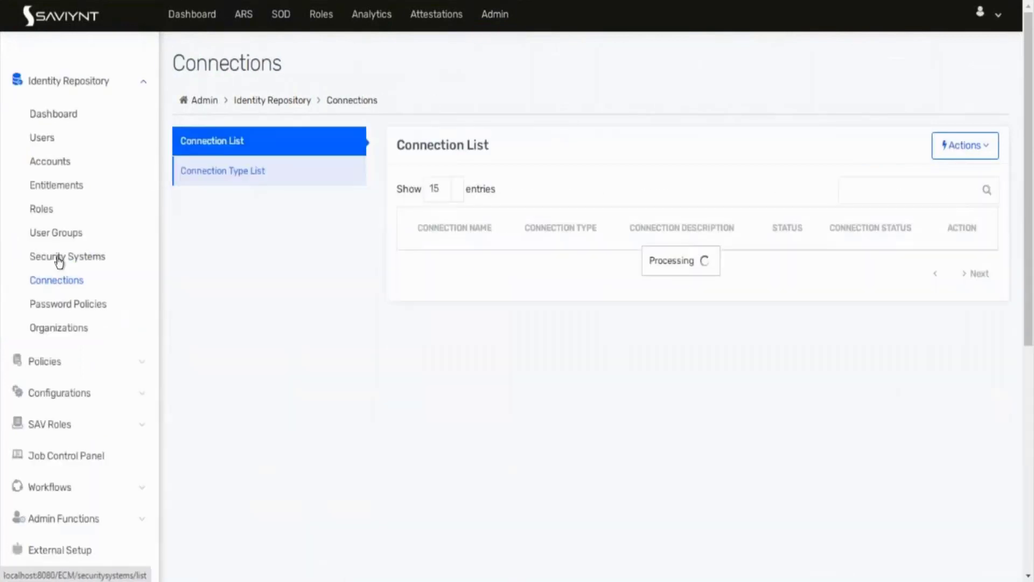
left_click(58, 260)
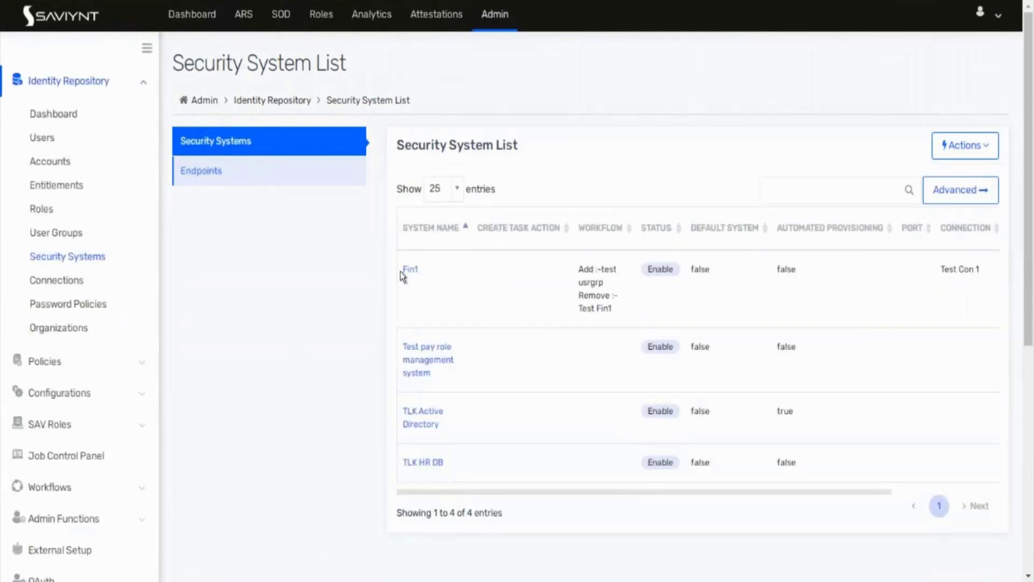
left_click(414, 271)
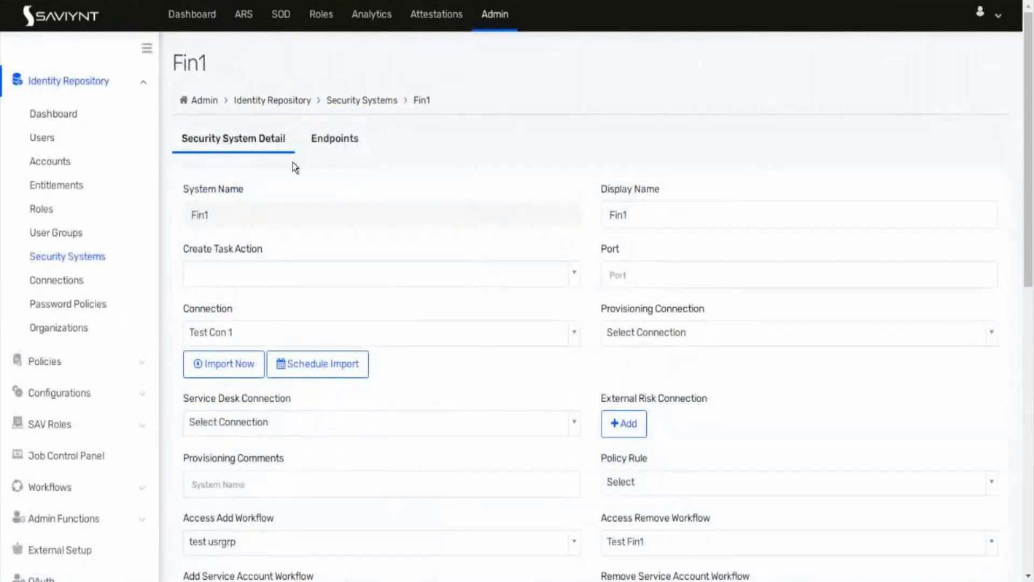
Step: Open the Fin1 endpoint and compare its accounts, entitlement type, and entitlements Test ent 1 and Test ent 2
left_click(334, 141)
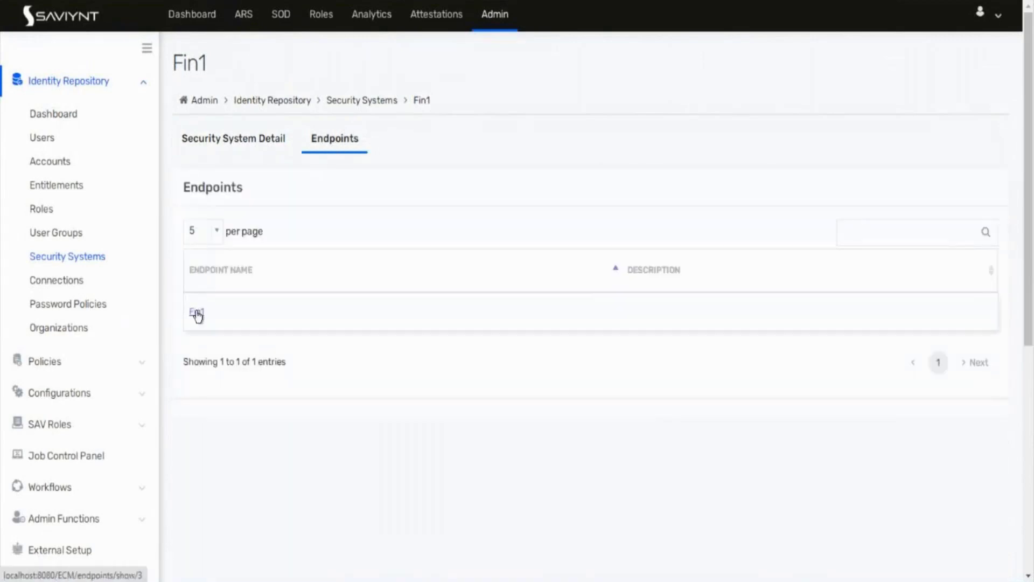
left_click(197, 313)
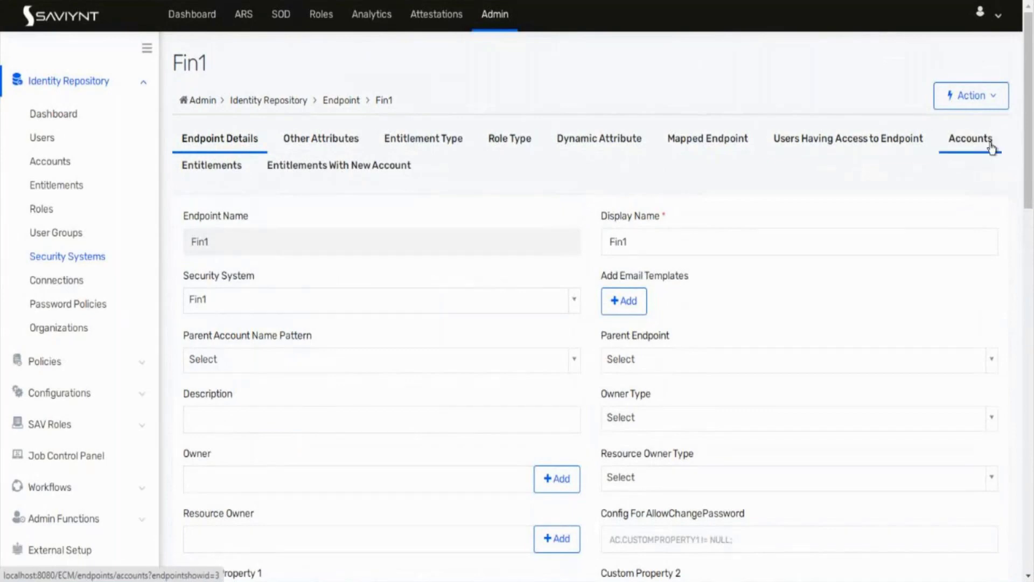
left_click(985, 143)
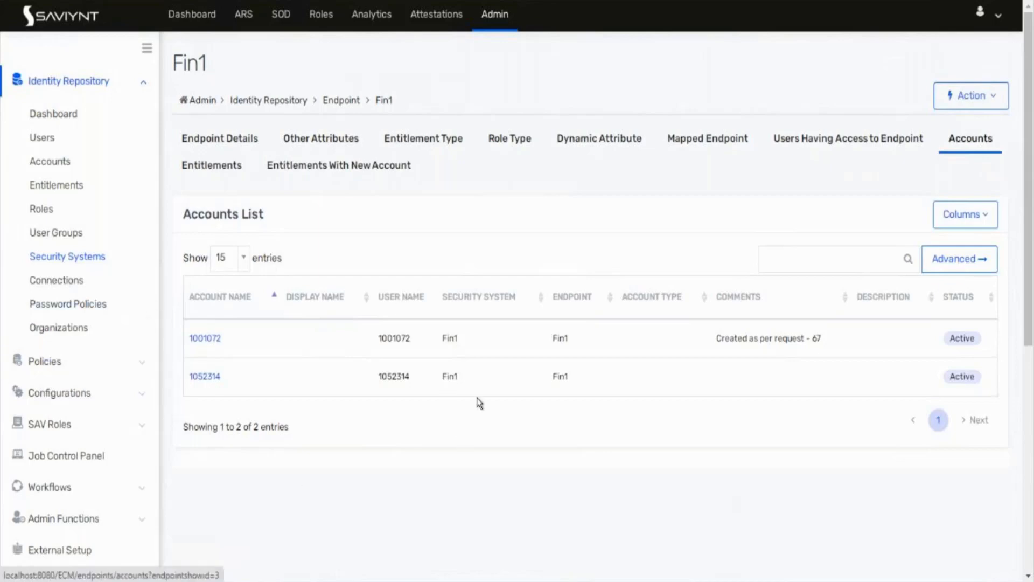
left_click(448, 141)
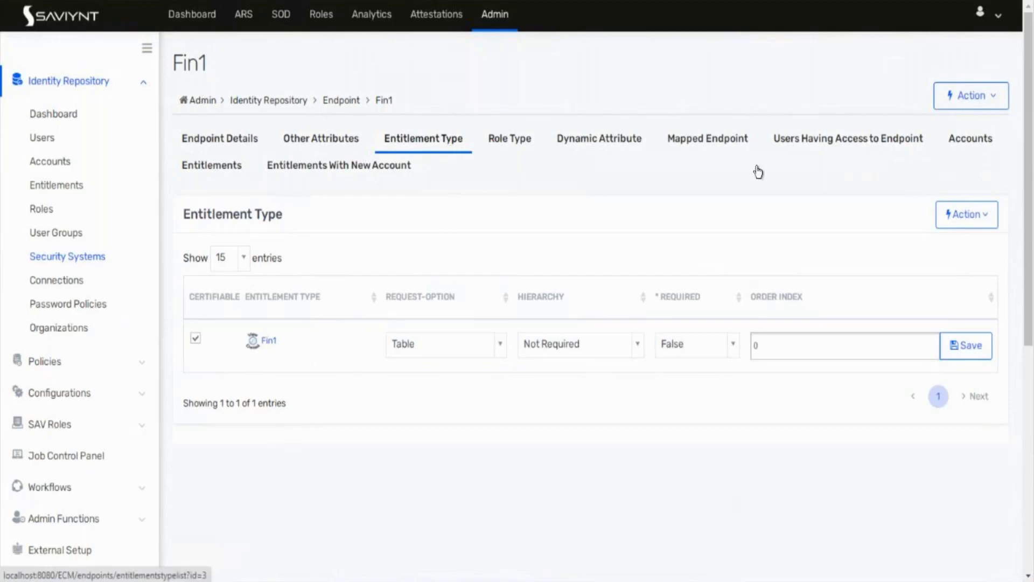
left_click(971, 139)
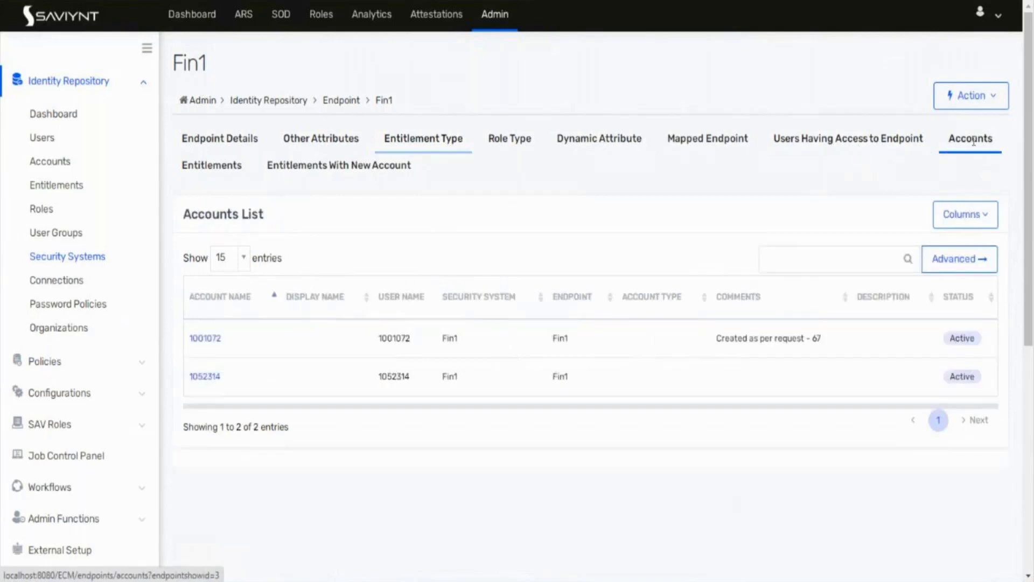
left_click(231, 168)
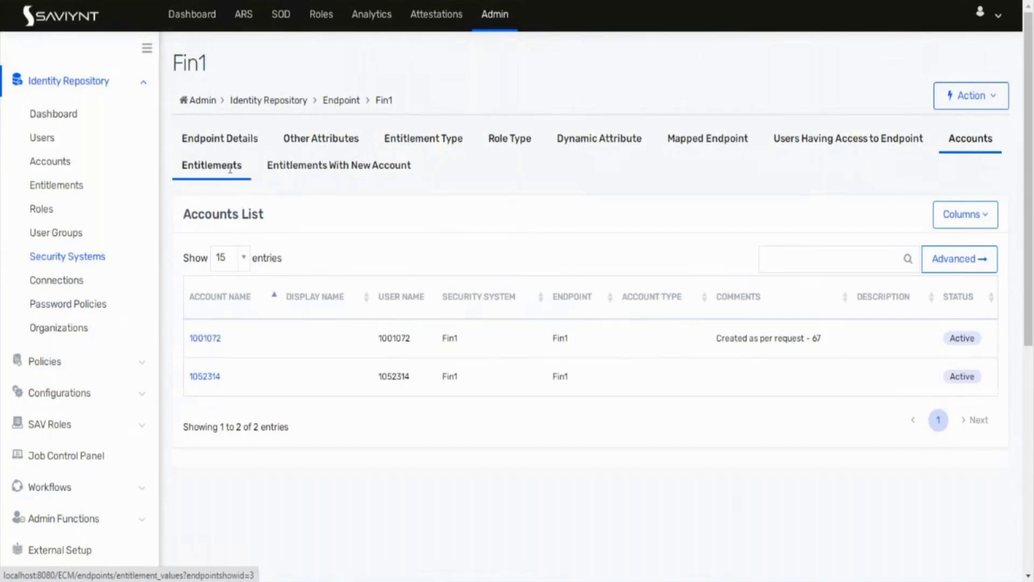
left_click(433, 140)
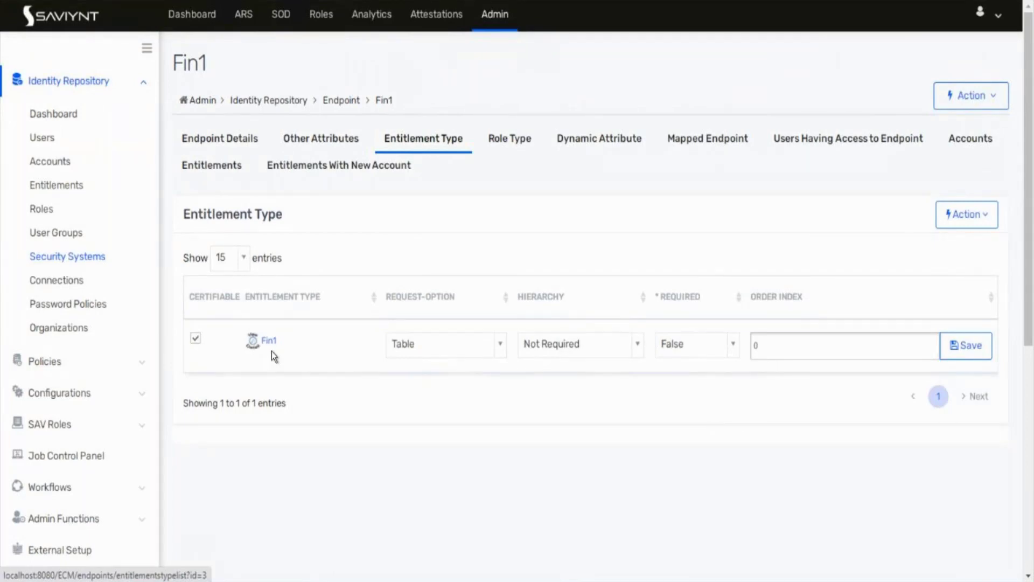
left_click(225, 172)
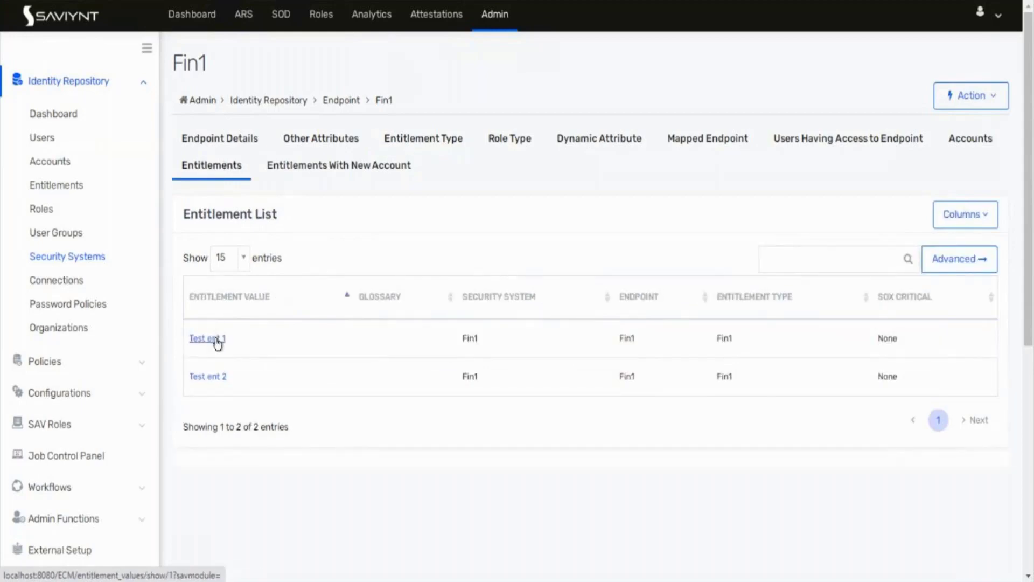
Step: Review Fin1's endpoint details, entitlement type, accounts and entitlements, then go back to Security Systems
left_click(206, 146)
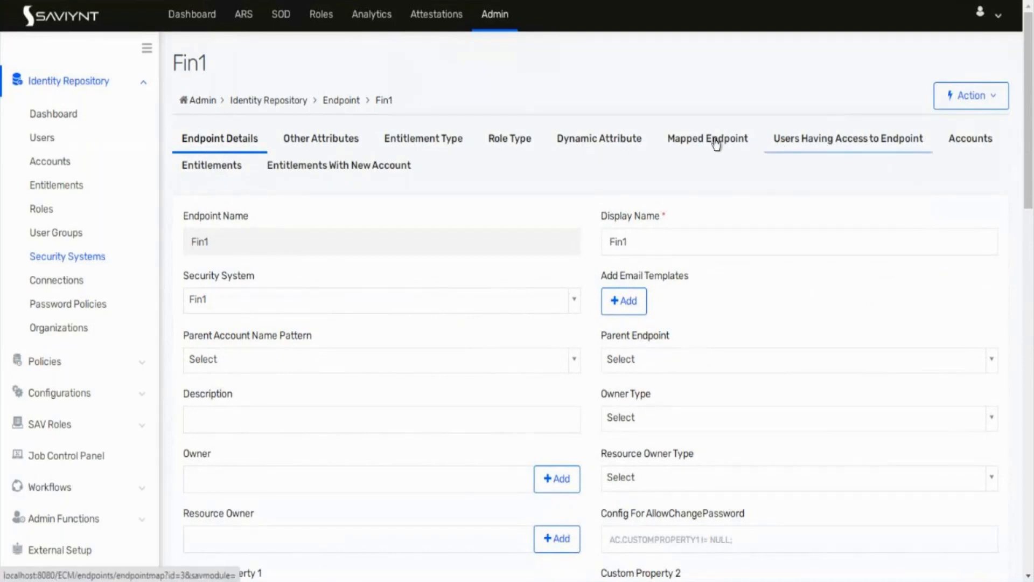
left_click(442, 137)
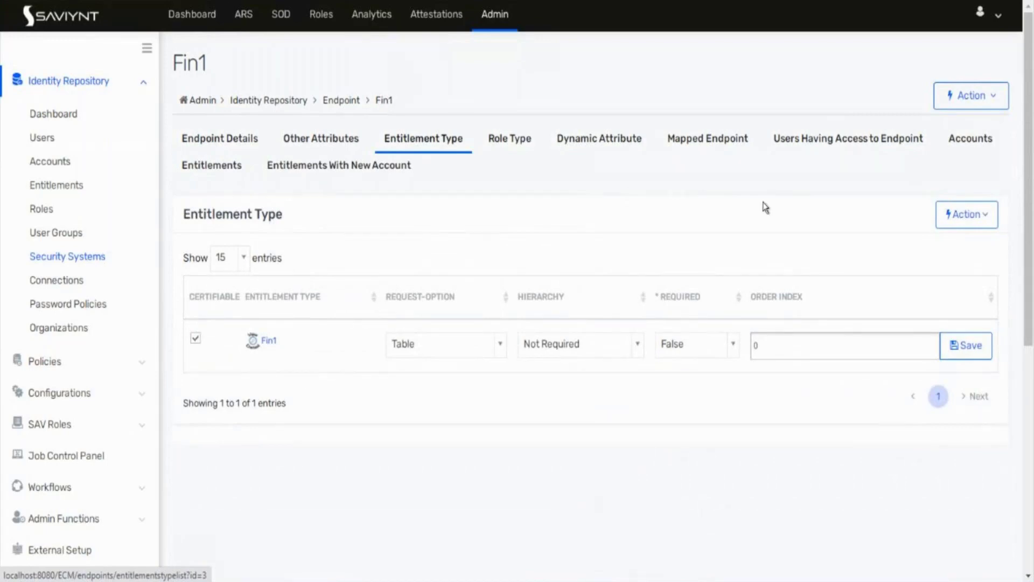
left_click(970, 141)
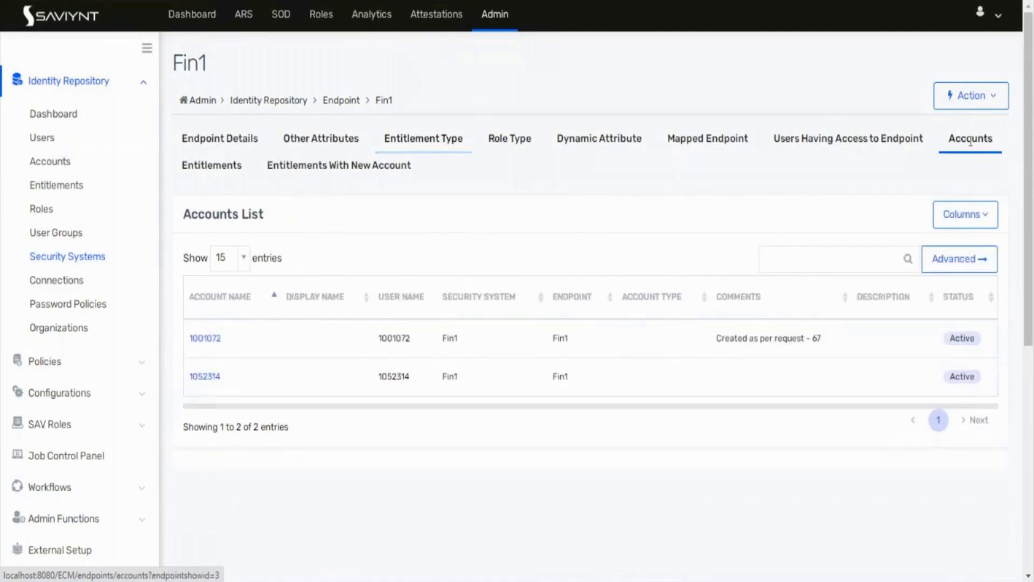
left_click(196, 167)
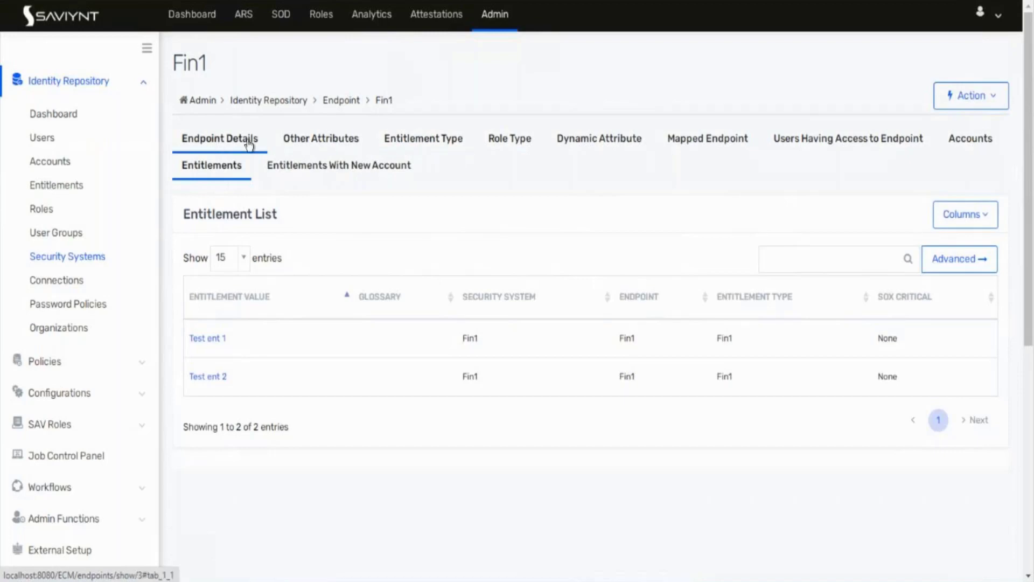
left_click(88, 263)
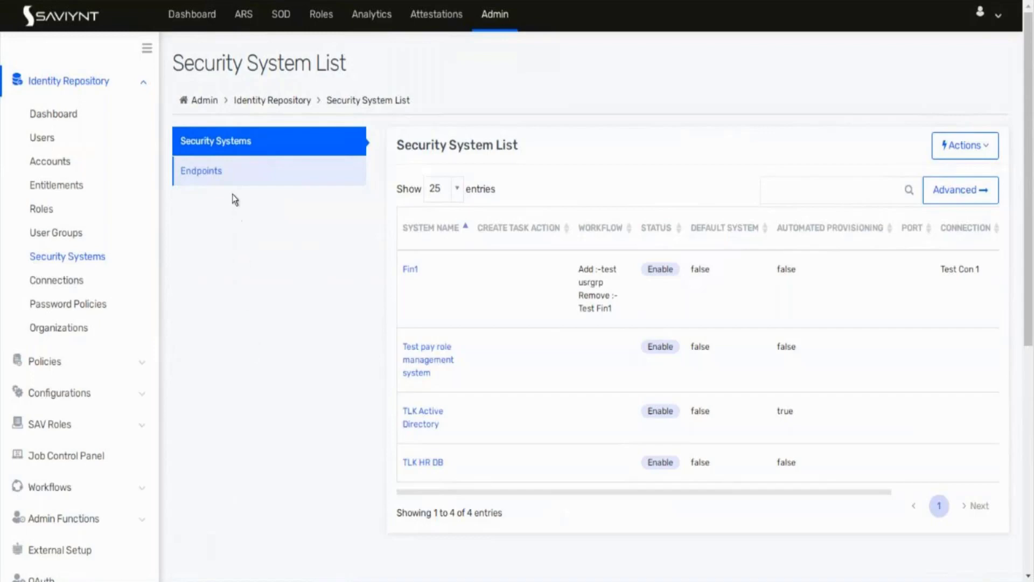
Step: Reopen Fin1 to review its entitlement type, entitlements and two accounts, then close the Paint sketch
left_click(227, 175)
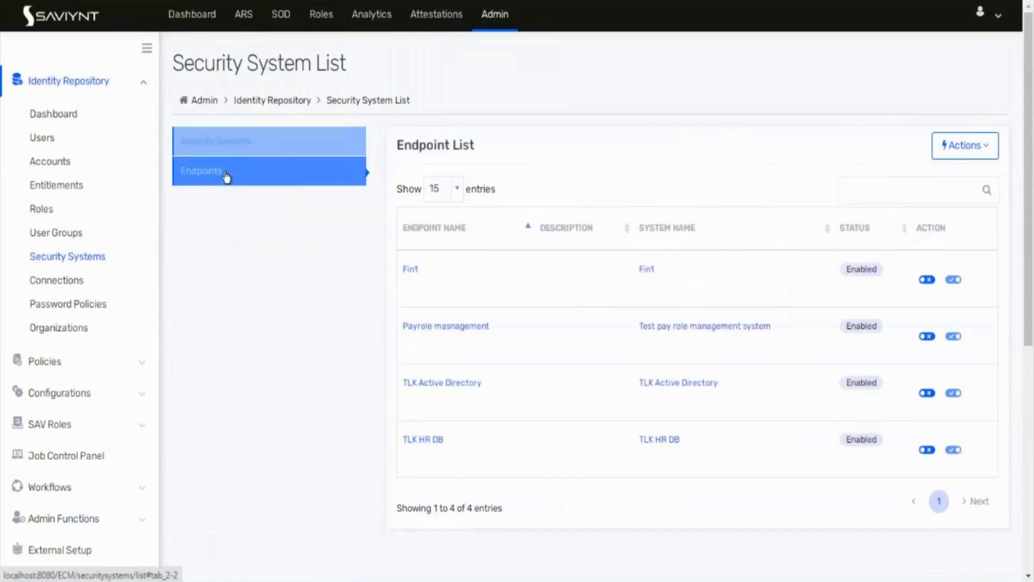
left_click(411, 270)
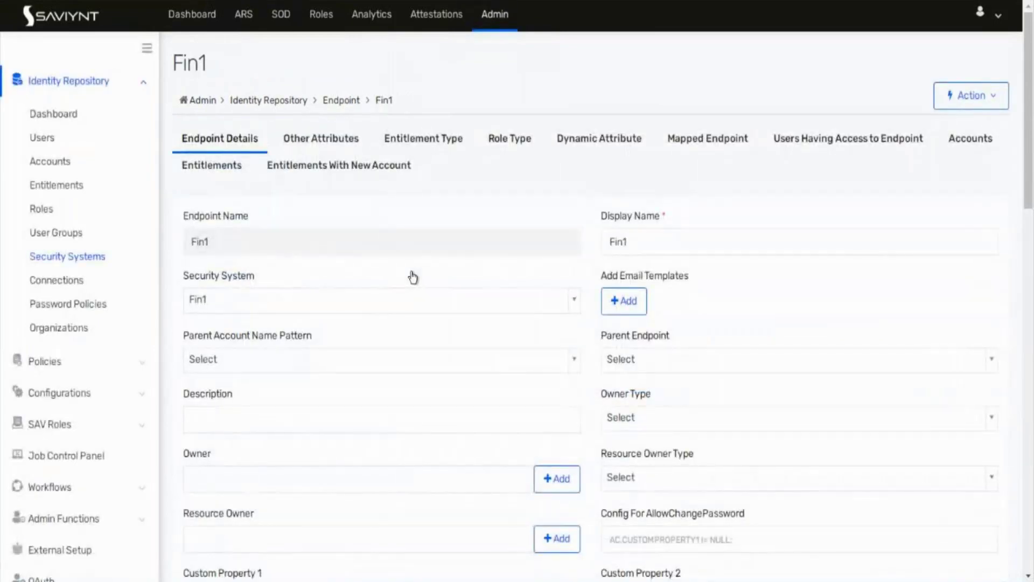
left_click(439, 144)
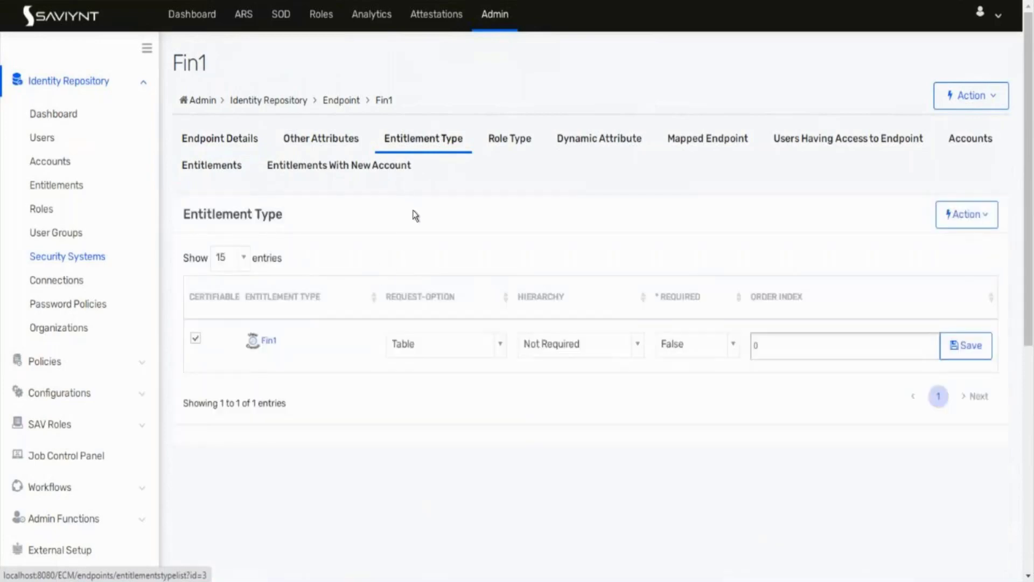
left_click(213, 173)
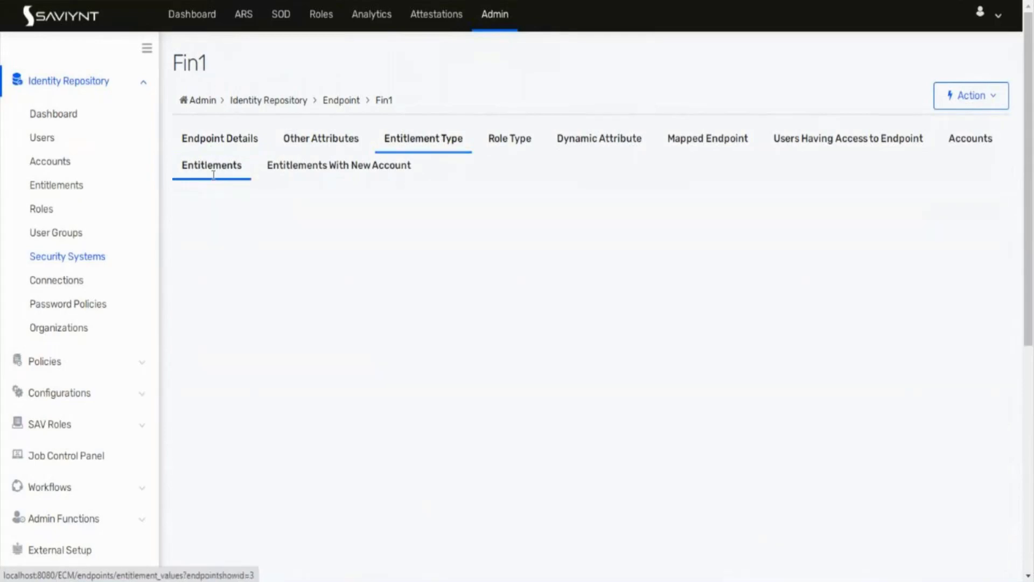
left_click(970, 140)
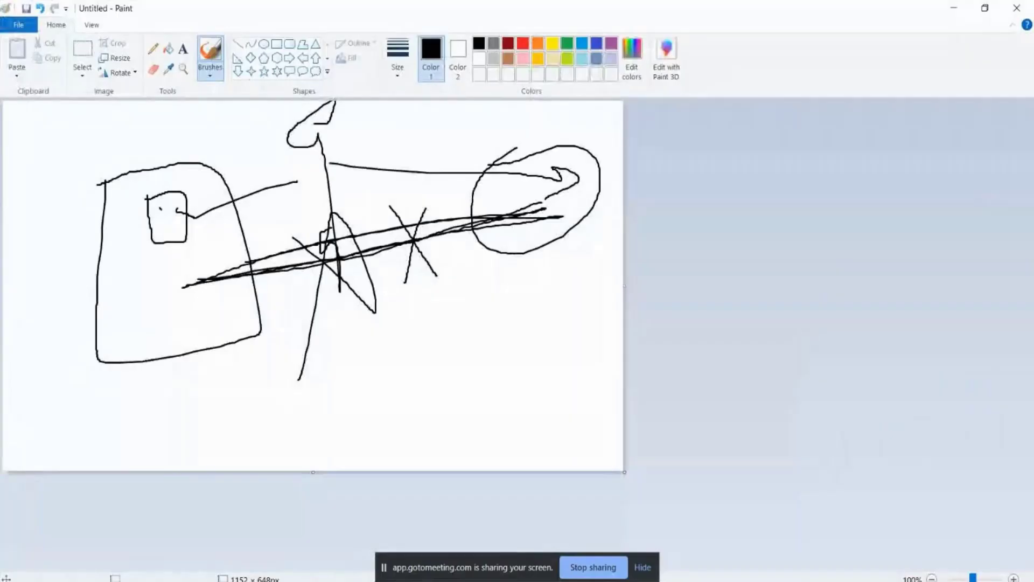
key("alt+F4")
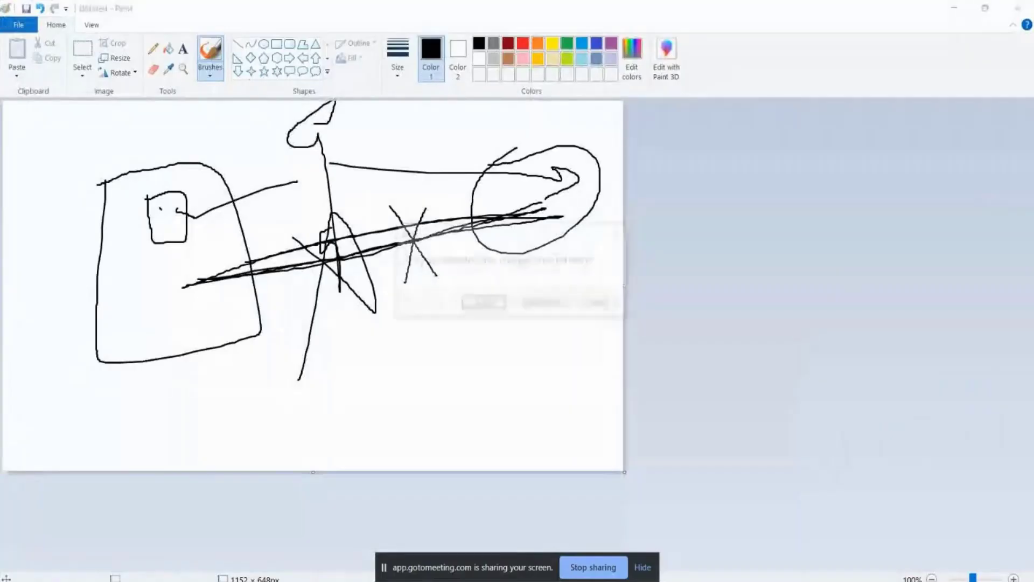
Step: Discard the old sketch and draw a small box, a large left box, a connecting arrow and a lower box
key("Return")
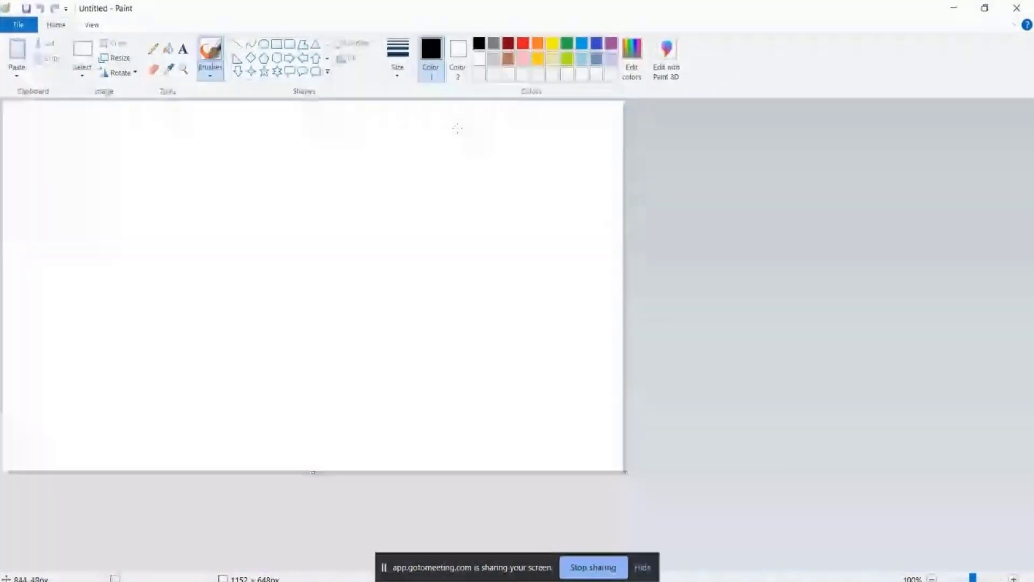
mouse_move(457, 128)
left_mouse_down()
mouse_move(501, 224)
mouse_move(543, 205)
mouse_move(456, 129)
left_mouse_up()
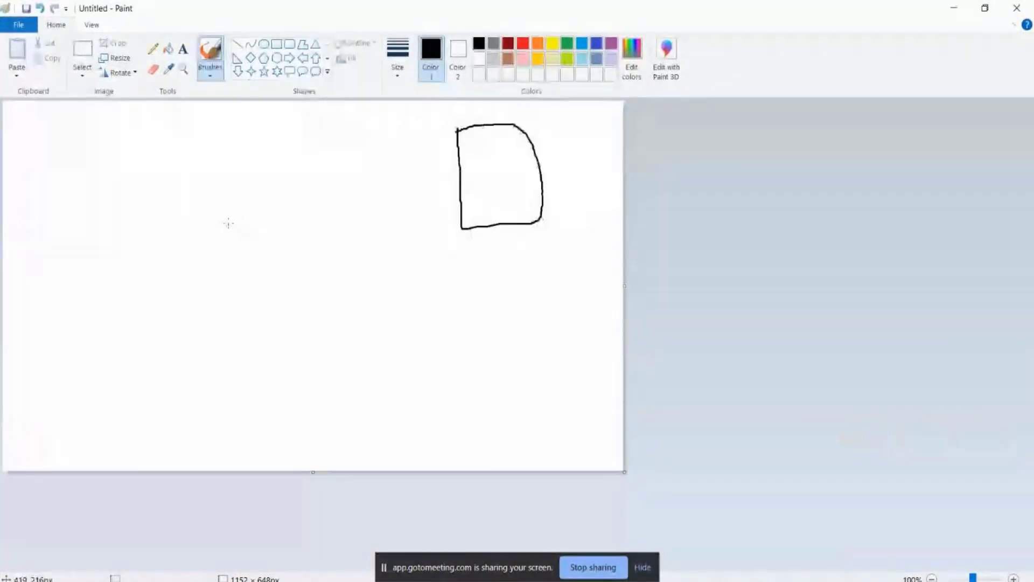
mouse_move(194, 195)
left_mouse_down()
mouse_move(180, 364)
mouse_move(382, 147)
mouse_move(193, 189)
left_mouse_up()
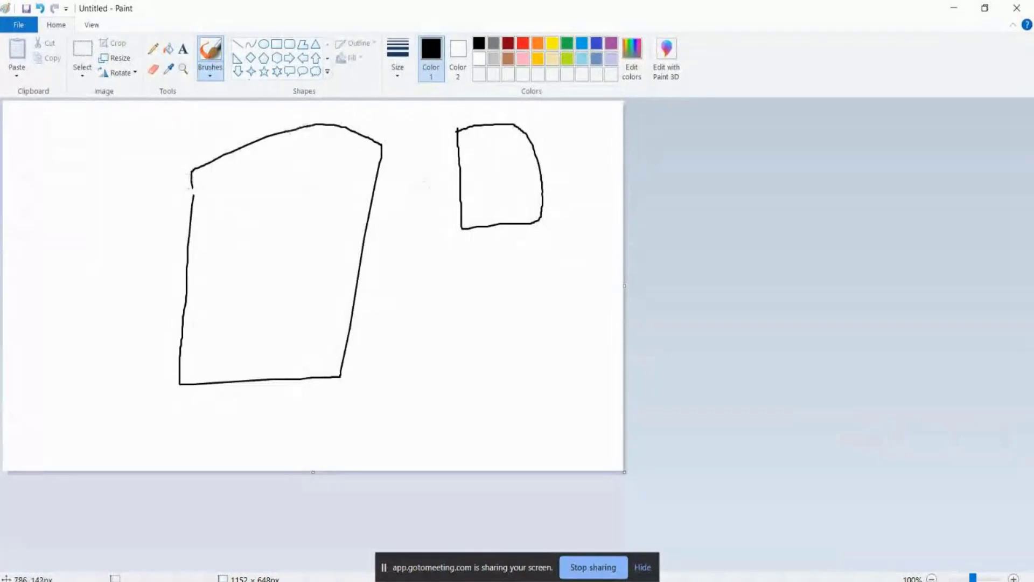
mouse_move(495, 164)
left_mouse_down()
mouse_move(281, 233)
mouse_move(299, 260)
left_mouse_up()
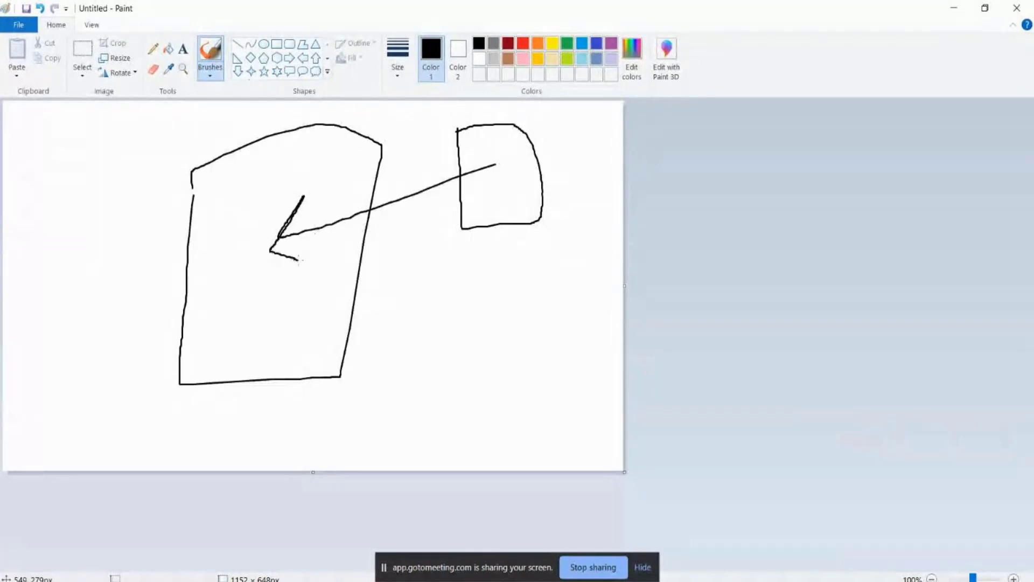
mouse_move(423, 292)
left_mouse_down()
mouse_move(590, 347)
mouse_move(415, 306)
left_mouse_up()
Step: Hatch the lower shape with three shading strokes and shade its small oval
left_click_drag(533, 286, 597, 268)
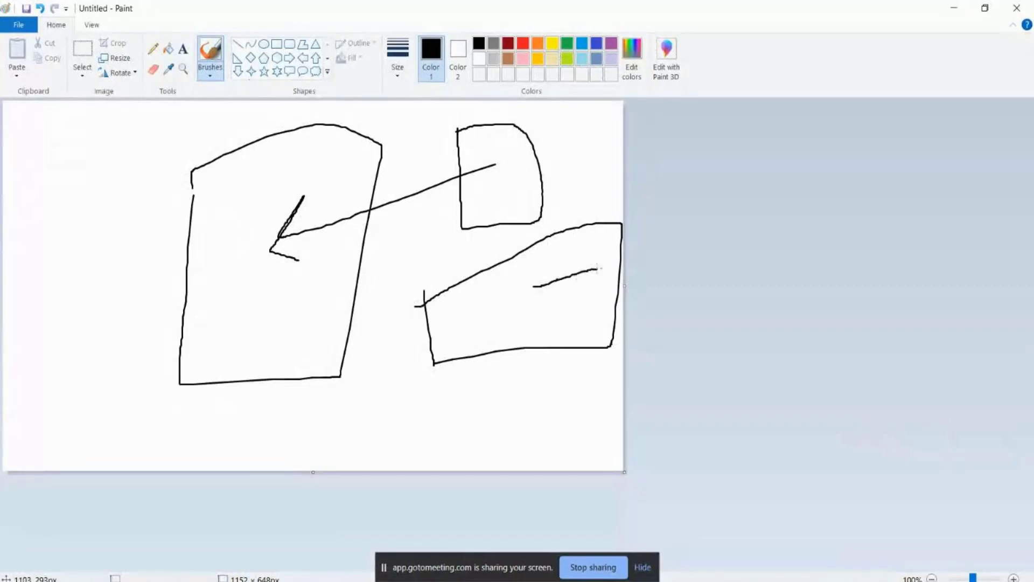
left_click_drag(545, 302, 599, 293)
mouse_move(560, 325)
left_mouse_down()
mouse_move(612, 314)
mouse_move(565, 331)
mouse_move(582, 240)
mouse_move(621, 340)
mouse_move(602, 386)
mouse_move(581, 351)
left_mouse_up()
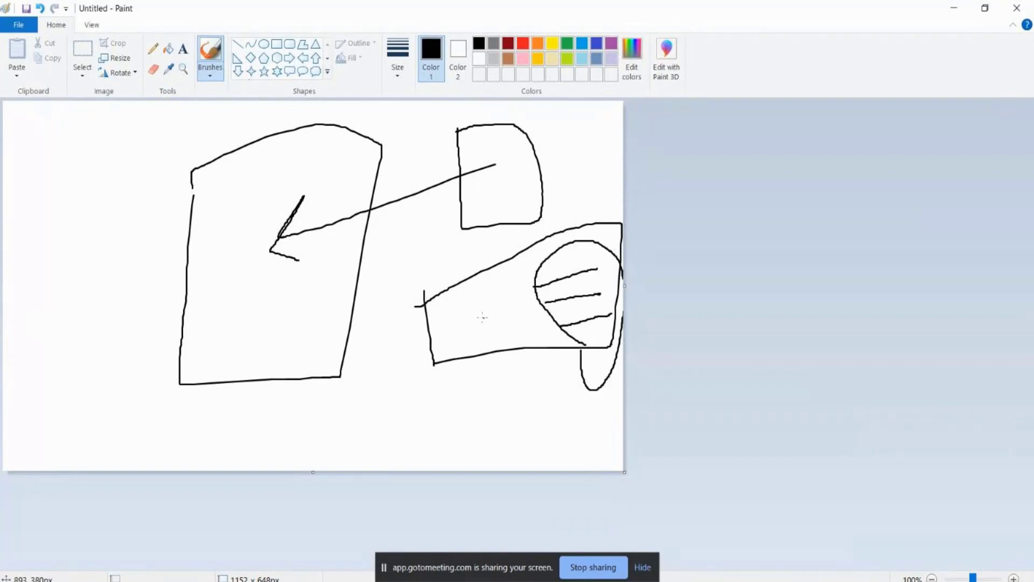
mouse_move(473, 313)
left_mouse_down()
mouse_move(512, 304)
mouse_move(506, 321)
mouse_move(519, 319)
mouse_move(520, 333)
mouse_move(489, 300)
mouse_move(473, 355)
mouse_move(573, 332)
left_mouse_up()
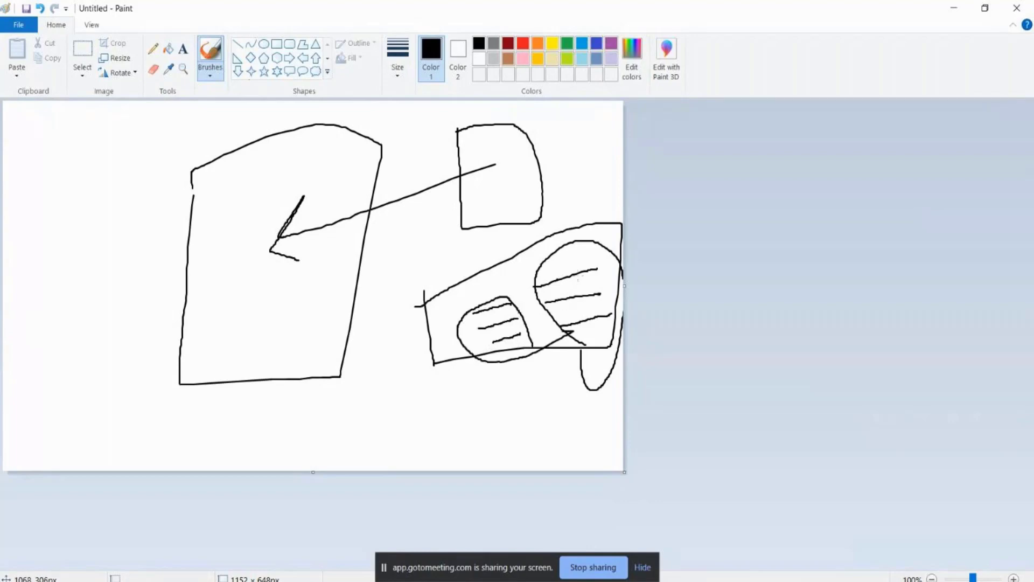
Step: Draw long connector lines and an arrowhead from the right shapes back into the large left box
mouse_move(579, 276)
left_mouse_down()
mouse_move(295, 264)
mouse_move(245, 318)
mouse_move(242, 301)
mouse_move(277, 315)
left_mouse_up()
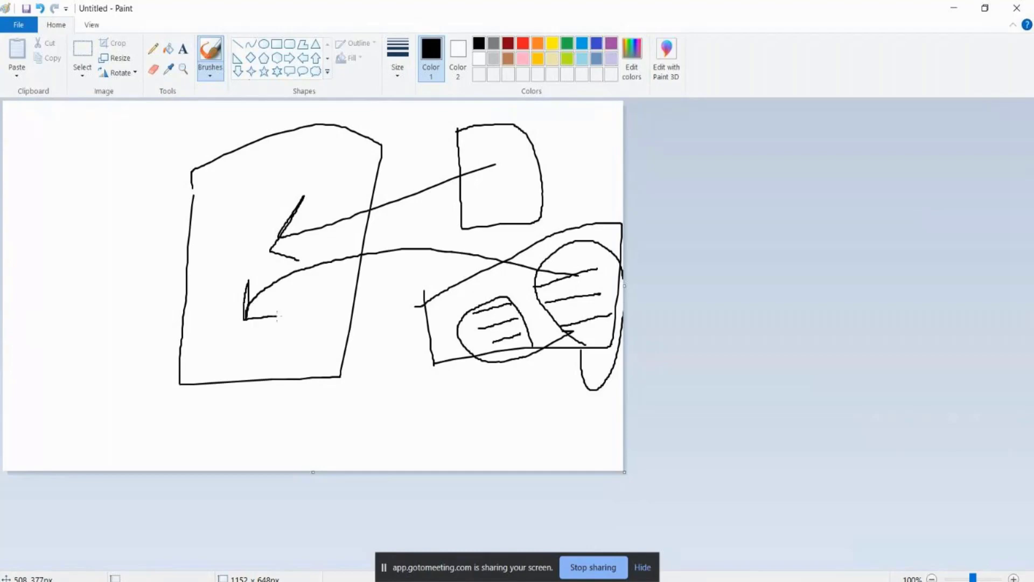
mouse_move(492, 340)
left_mouse_down()
mouse_move(284, 343)
mouse_move(272, 328)
mouse_move(263, 341)
mouse_move(289, 359)
left_mouse_up()
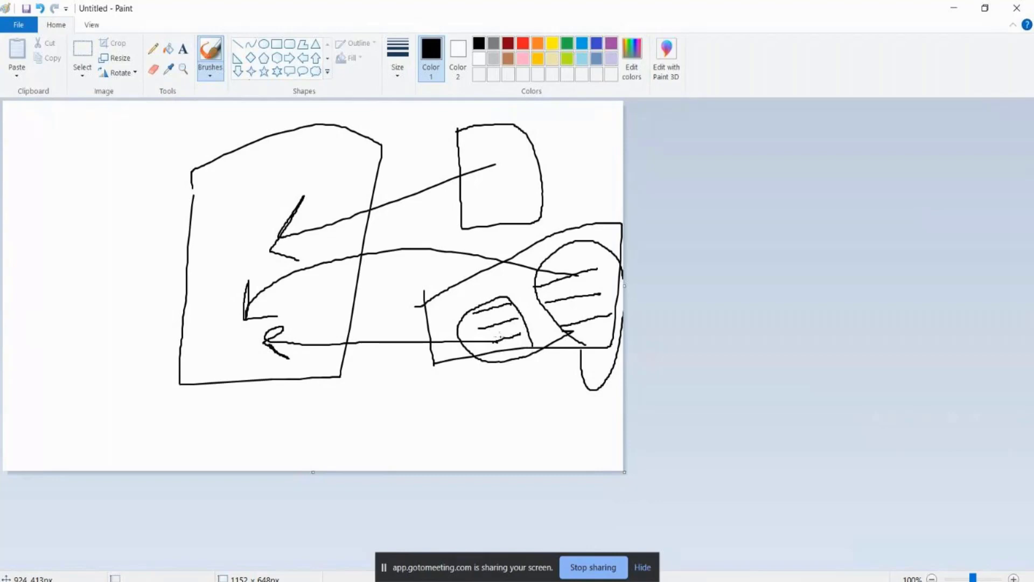
mouse_move(495, 337)
left_mouse_down()
mouse_move(269, 326)
mouse_move(299, 316)
mouse_move(242, 339)
mouse_move(281, 361)
mouse_move(295, 321)
mouse_move(241, 340)
mouse_move(295, 348)
mouse_move(297, 316)
left_mouse_up()
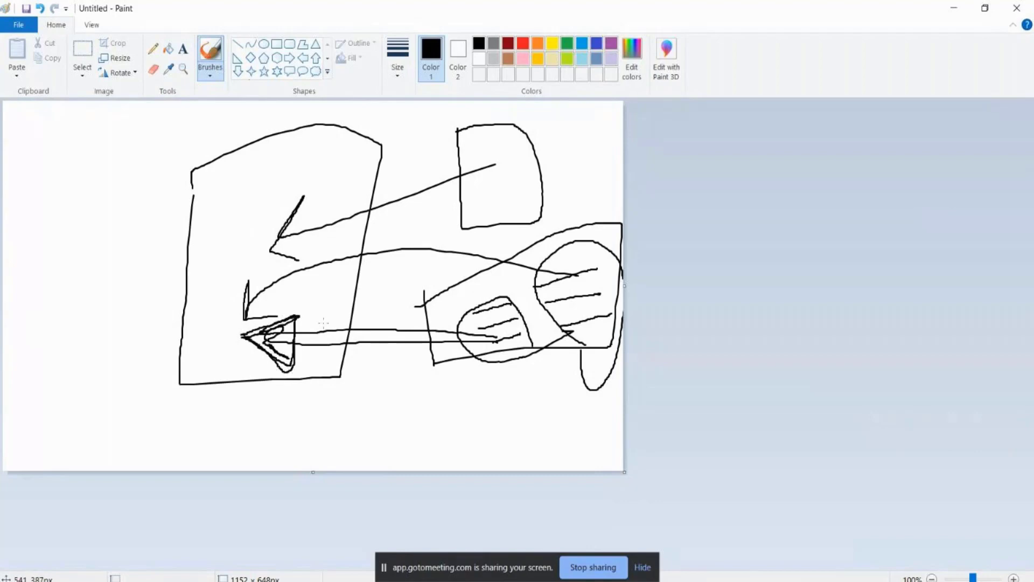
mouse_move(496, 315)
left_mouse_down()
mouse_move(471, 362)
mouse_move(449, 331)
mouse_move(532, 310)
mouse_move(493, 293)
left_mouse_up()
mouse_move(580, 272)
left_mouse_down()
mouse_move(350, 298)
mouse_move(214, 294)
mouse_move(229, 264)
mouse_move(205, 296)
mouse_move(240, 312)
left_mouse_up()
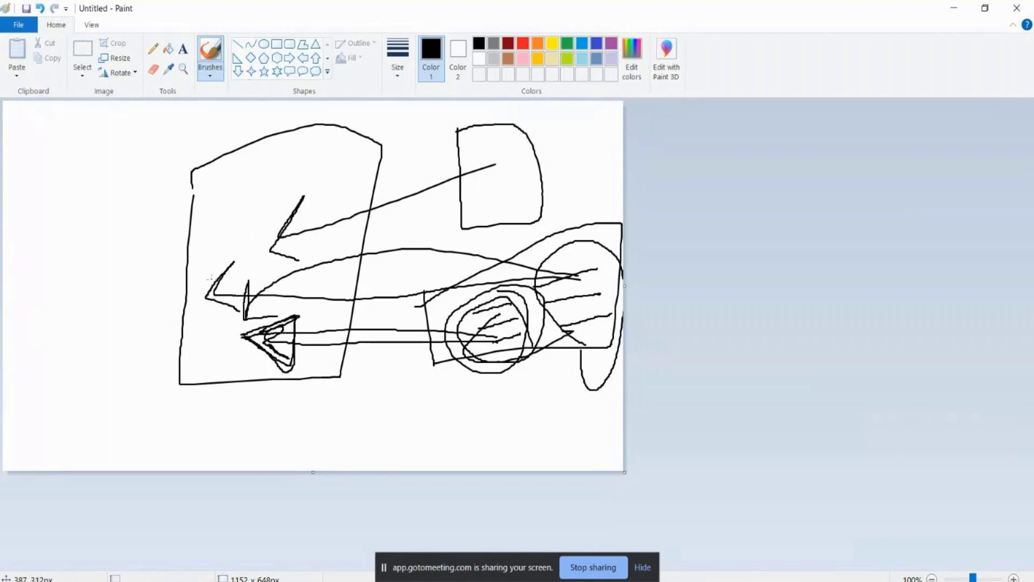
mouse_move(210, 277)
left_mouse_down()
mouse_move(263, 200)
mouse_move(310, 207)
mouse_move(303, 184)
left_mouse_up()
mouse_move(229, 252)
left_mouse_down()
mouse_move(217, 273)
mouse_move(193, 267)
mouse_move(946, 17)
left_mouse_up()
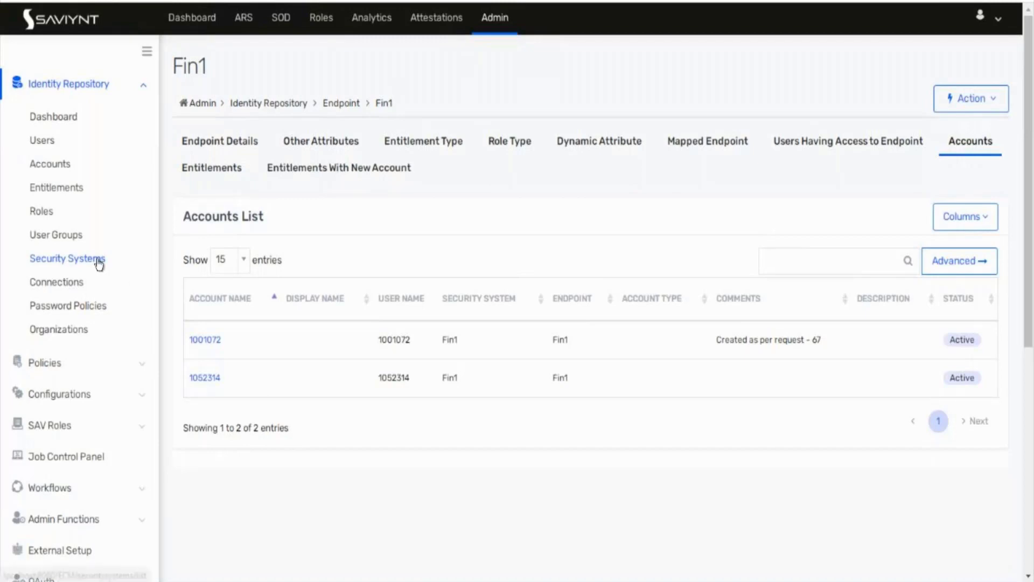
Step: Open the Payrole management endpoint's entitlement types and choose Create Entitlement Type from Actions
left_click(64, 188)
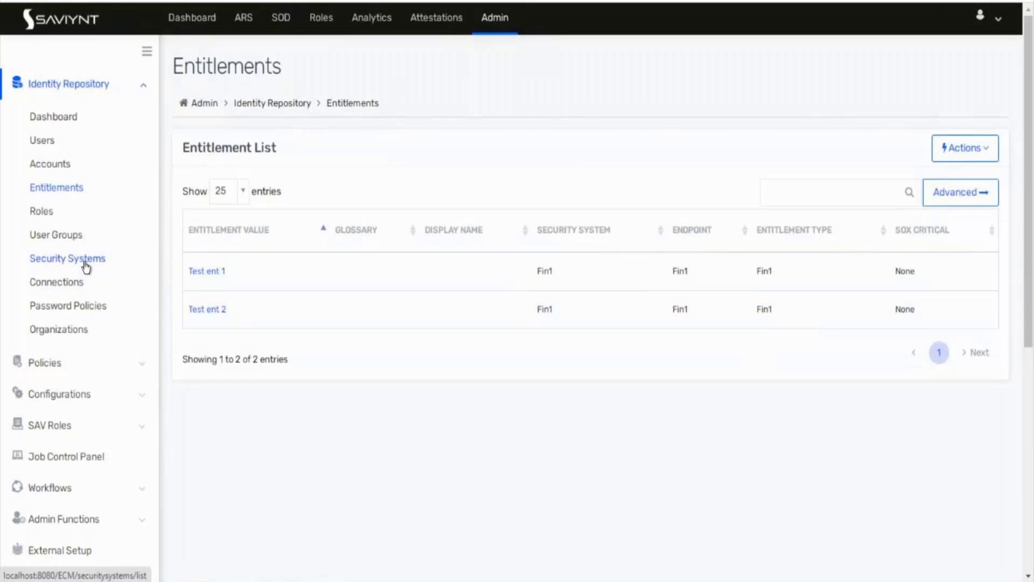
left_click(63, 255)
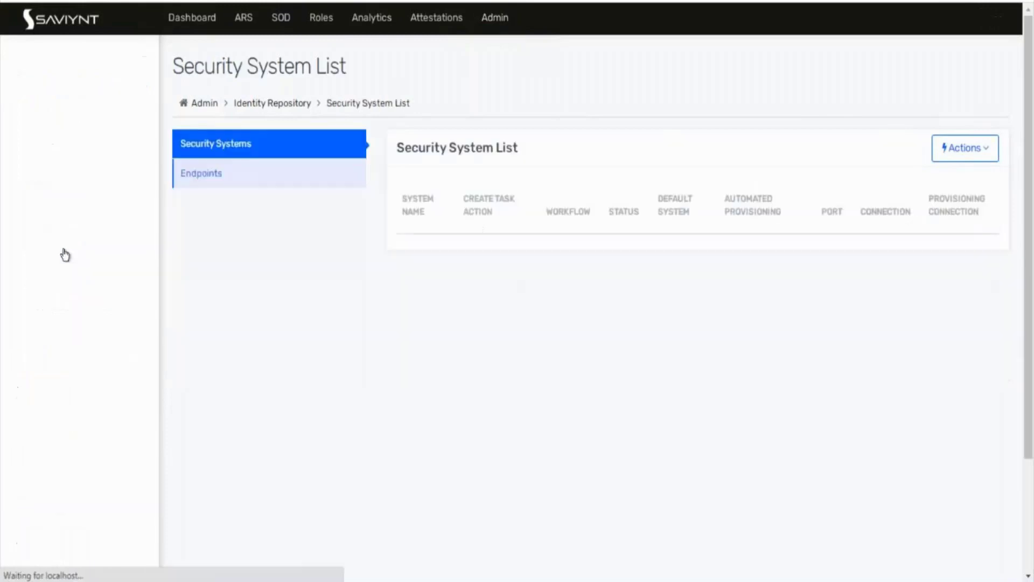
left_click(248, 186)
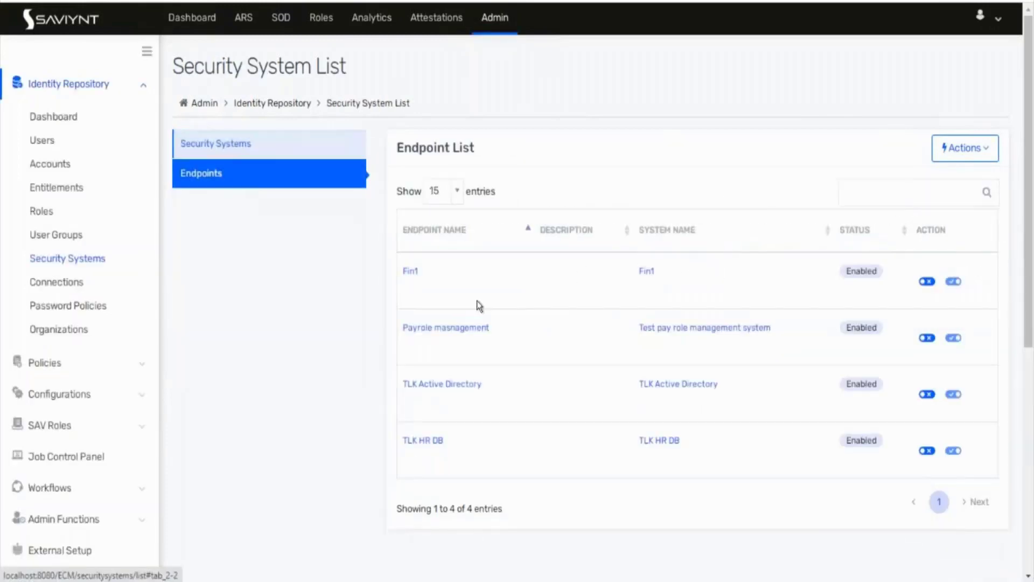
left_click(451, 329)
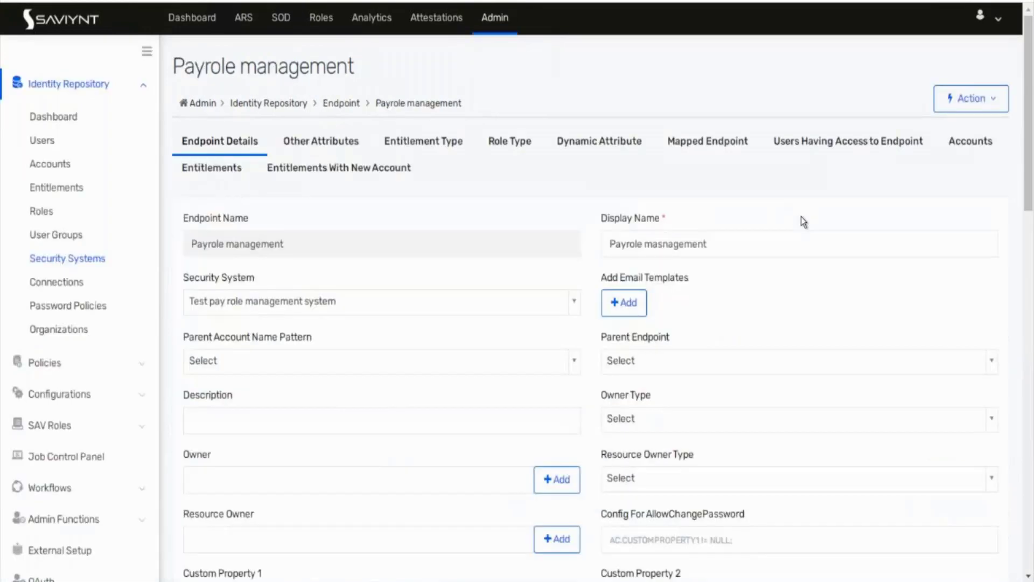
left_click(445, 149)
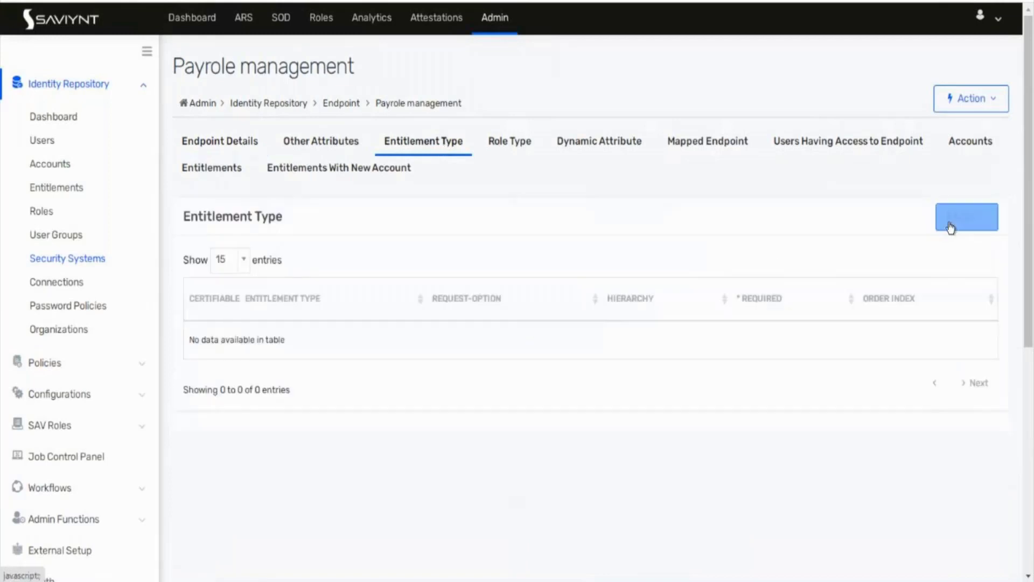
left_click(949, 225)
left_click(951, 253)
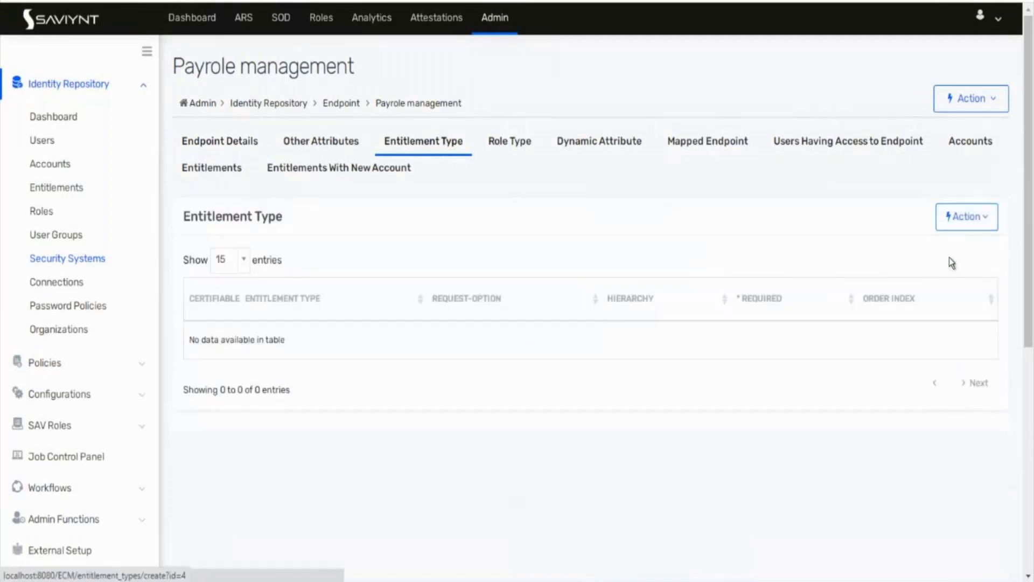
left_click(297, 206)
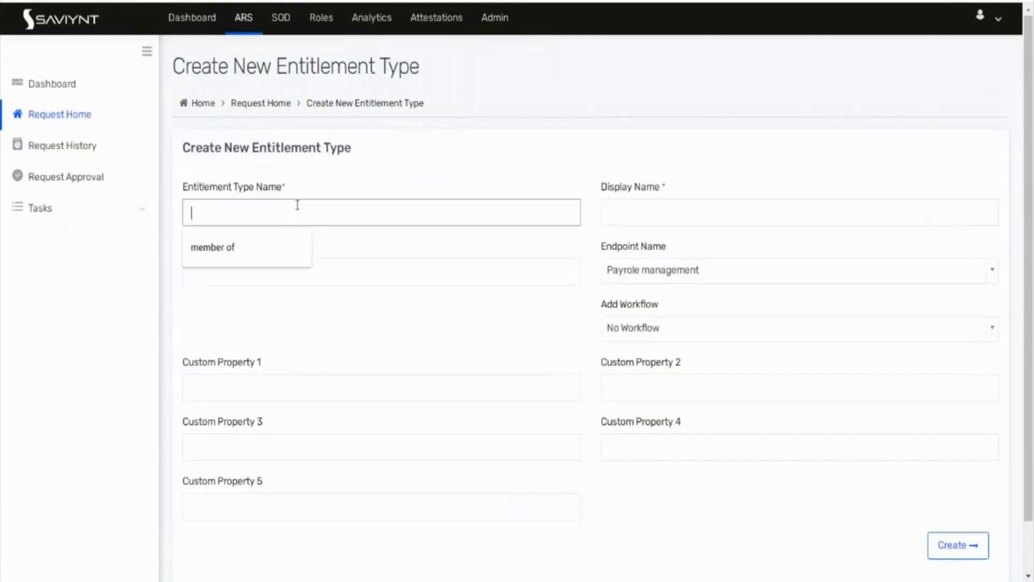
Step: Enter entitlement type name 'memberOf' and display name 'Member of payrole', then click Create
type("Payrol")
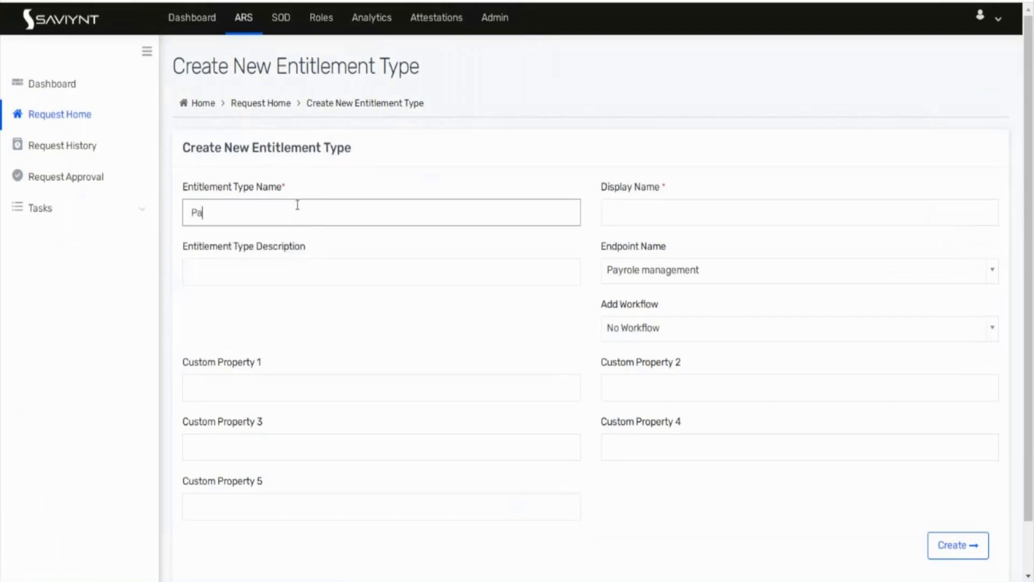
key("BackSpace")
key("BackSpace")
key("BackSpace")
key("BackSpace")
key("BackSpace")
key("BackSpace")
type("mem")
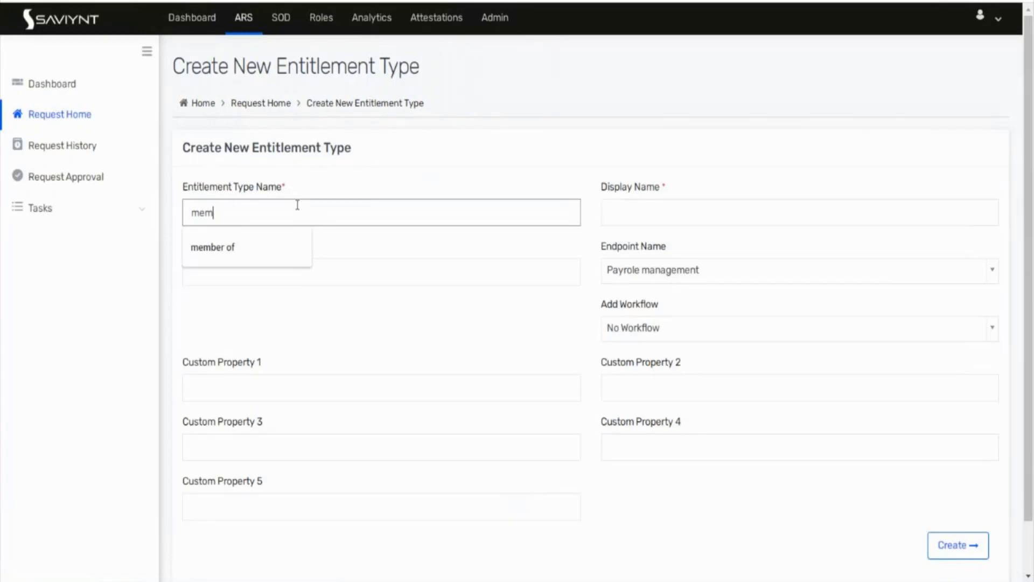
type("berOf")
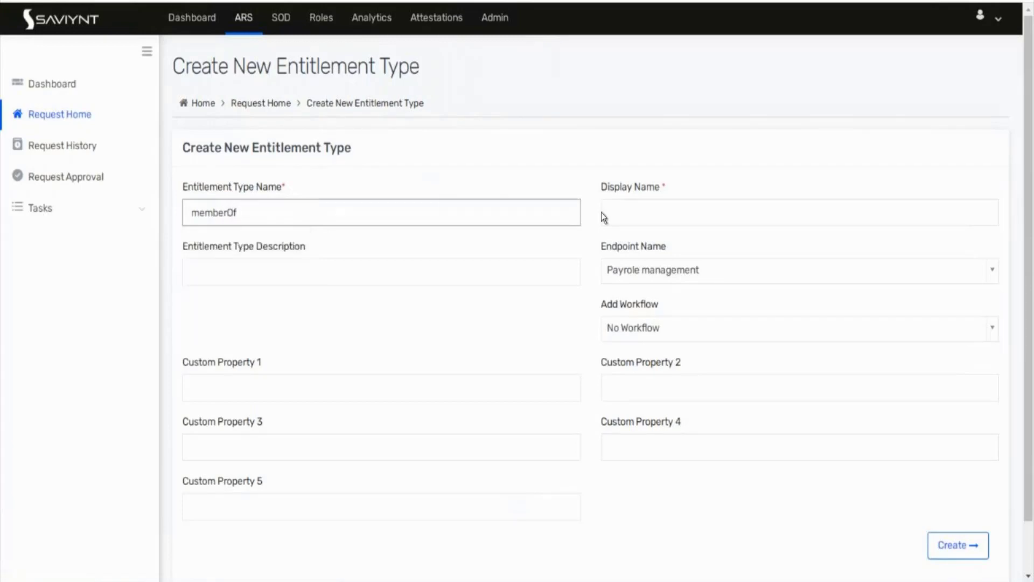
left_click(627, 223)
type("mem")
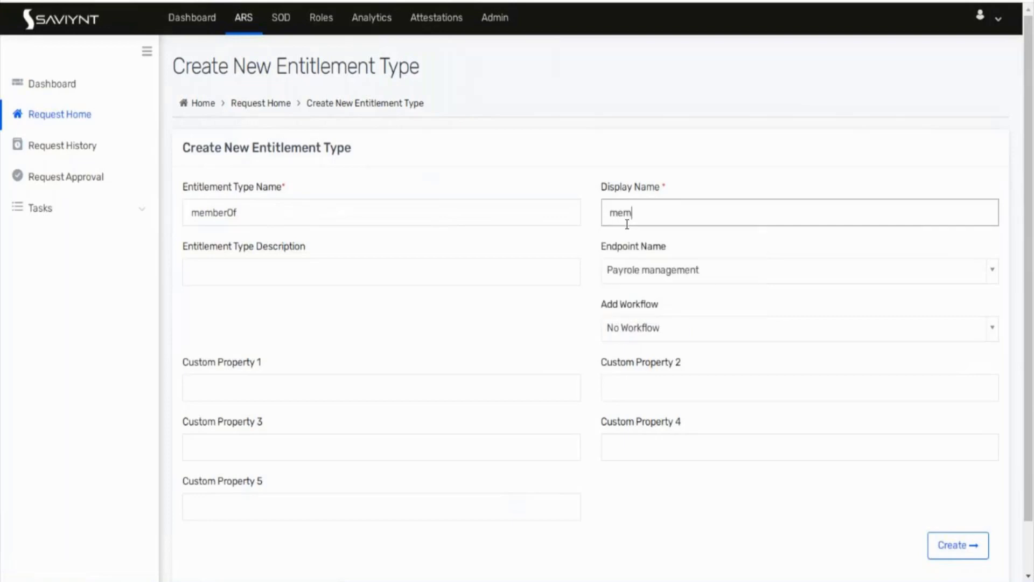
key("BackSpace")
key("BackSpace")
key("BackSpace")
type("Member of zp")
key("BackSpace")
key("BackSpace")
type("payrole")
scroll(868, 540, "down", 1)
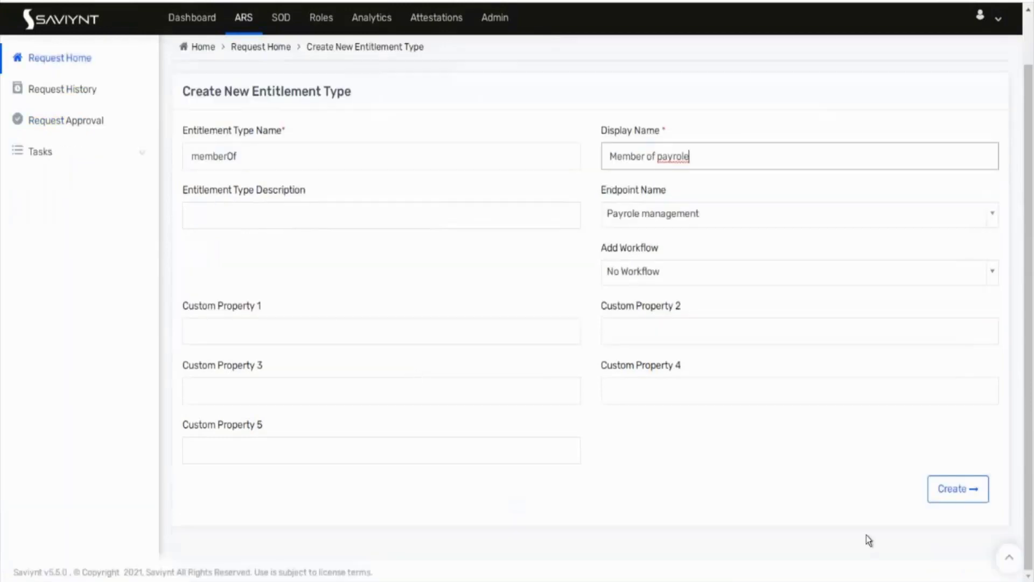
left_click(974, 481)
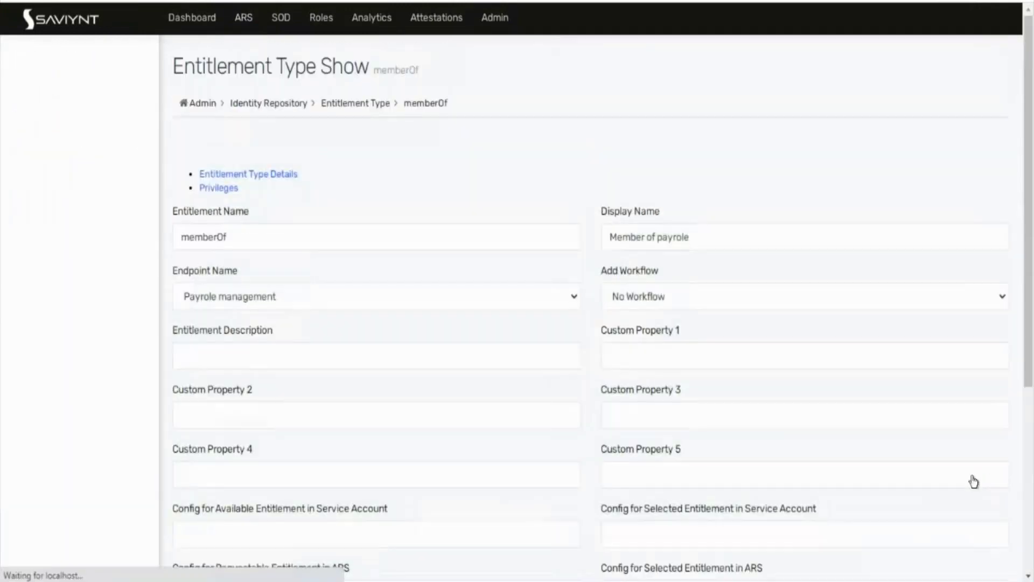
Step: Go to the Entitlements list and choose Create Entitlement from its Actions menu
scroll(424, 319, "down", 1)
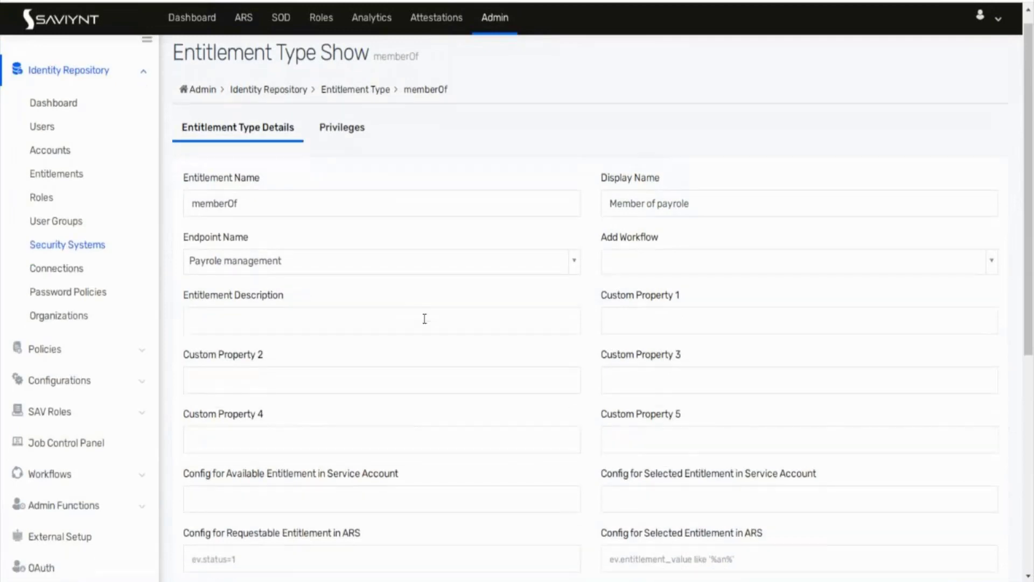
scroll(424, 318, "down", 6)
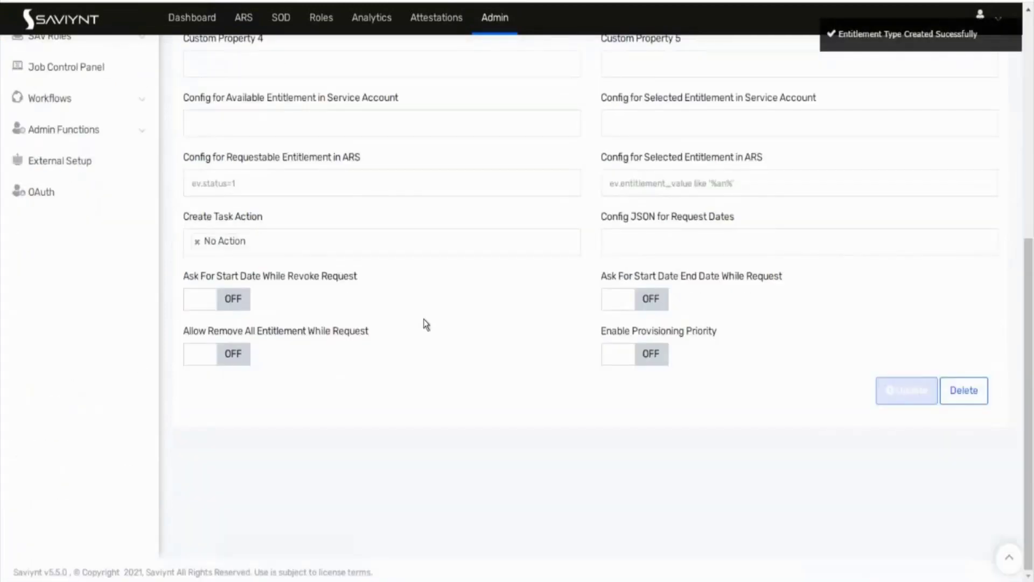
scroll(425, 323, "up", 5)
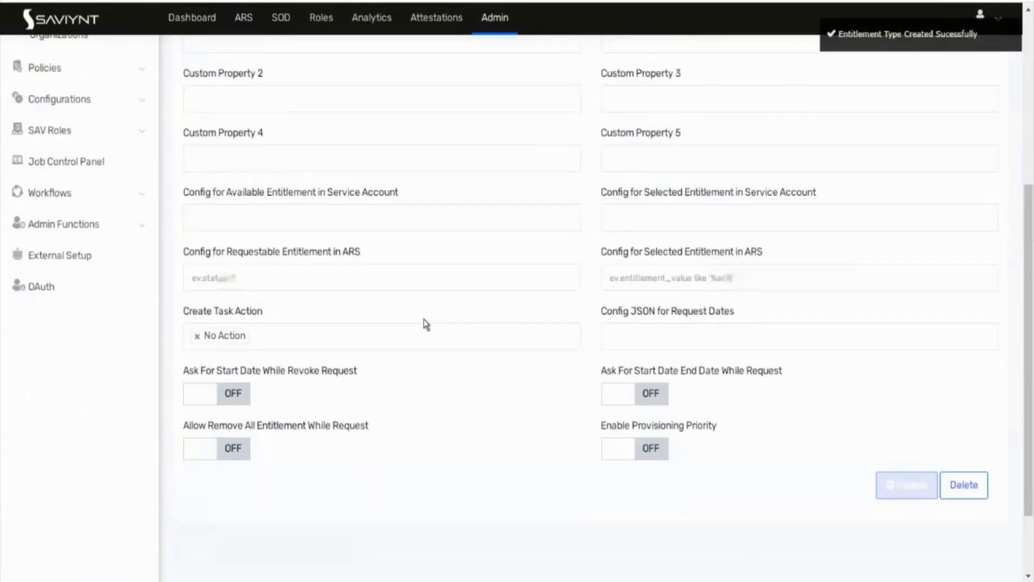
scroll(425, 323, "up", 2)
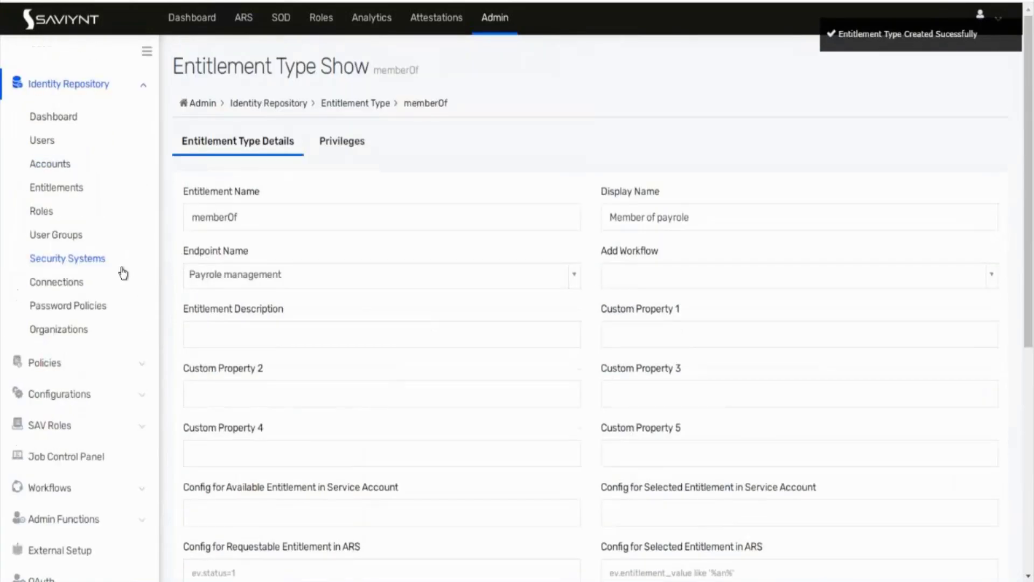
left_click(90, 255)
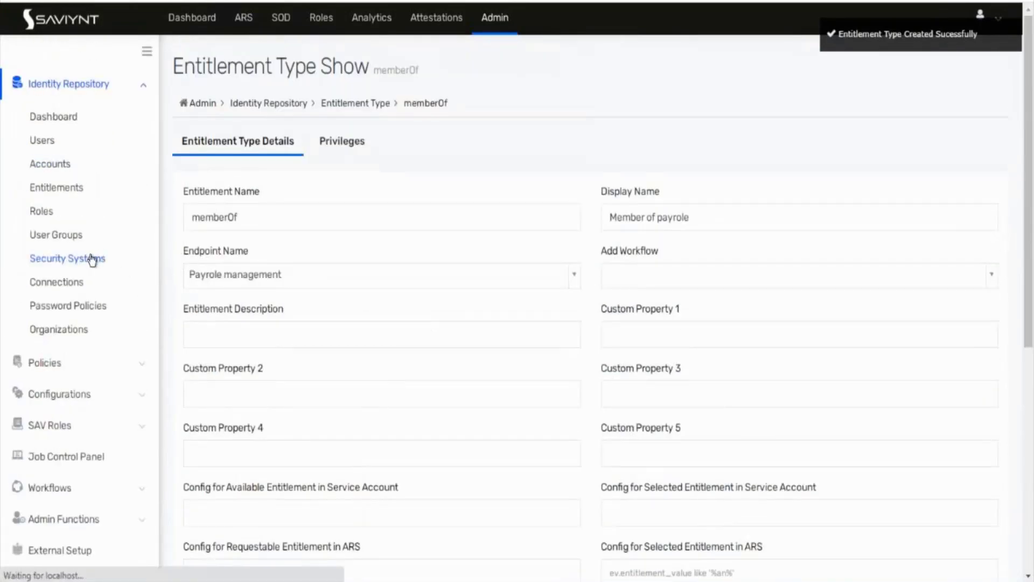
left_click(75, 189)
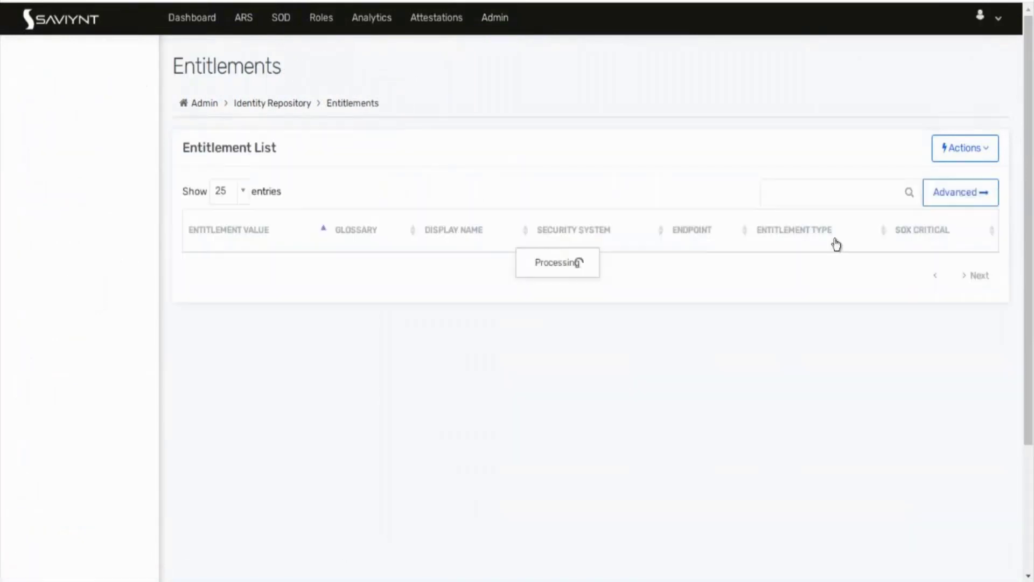
left_click(968, 153)
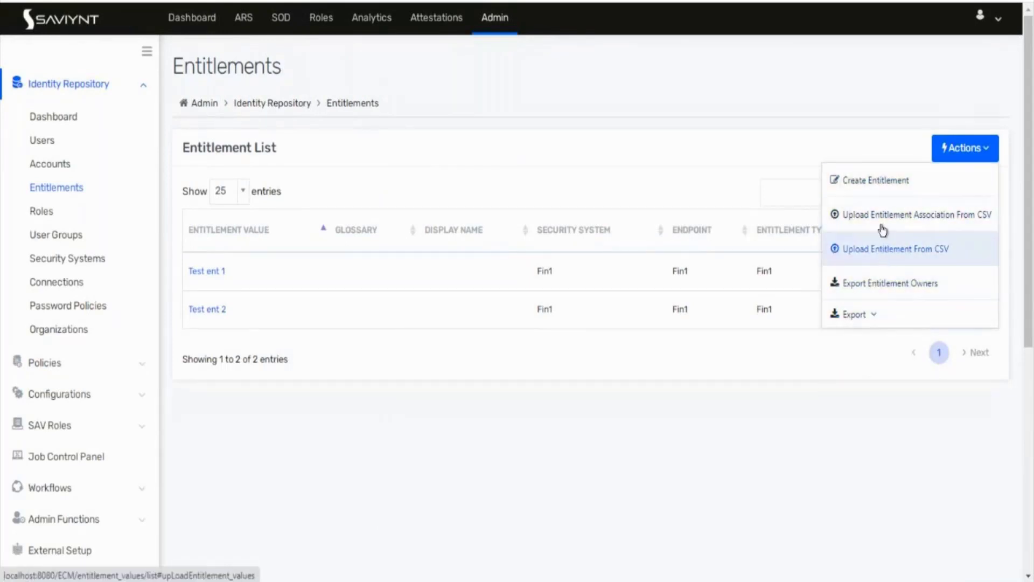
left_click(869, 184)
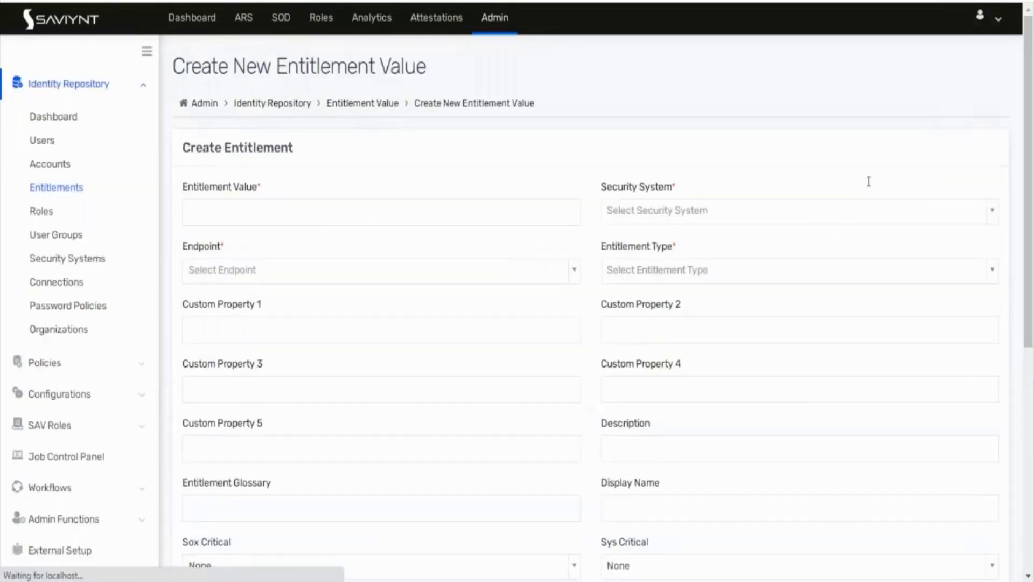
Step: Create 'Test Payole 1' on Test pay role management system, endpoint Payrole masnagement, type Member of payrole
left_click(501, 218)
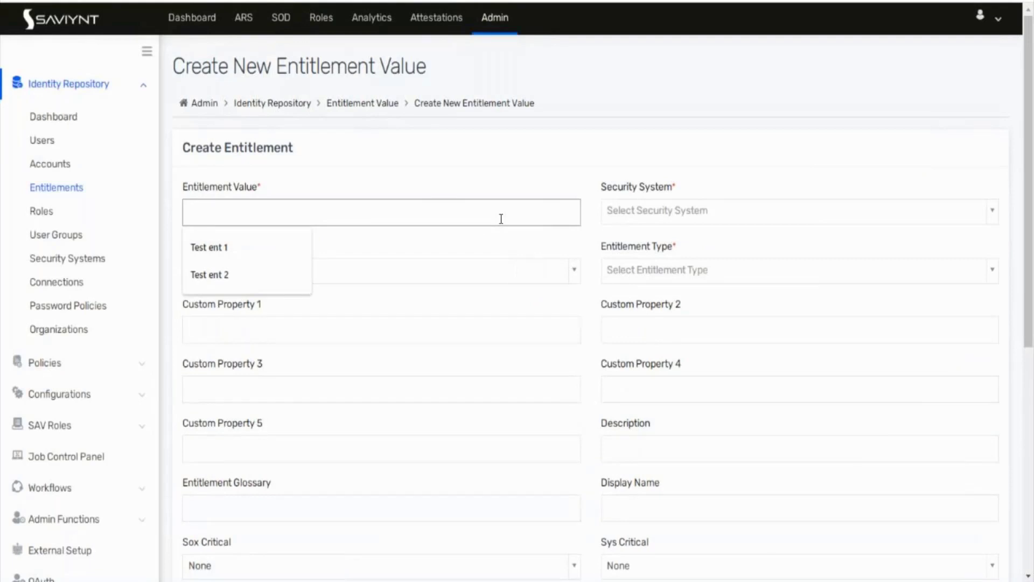
type("Test Pa")
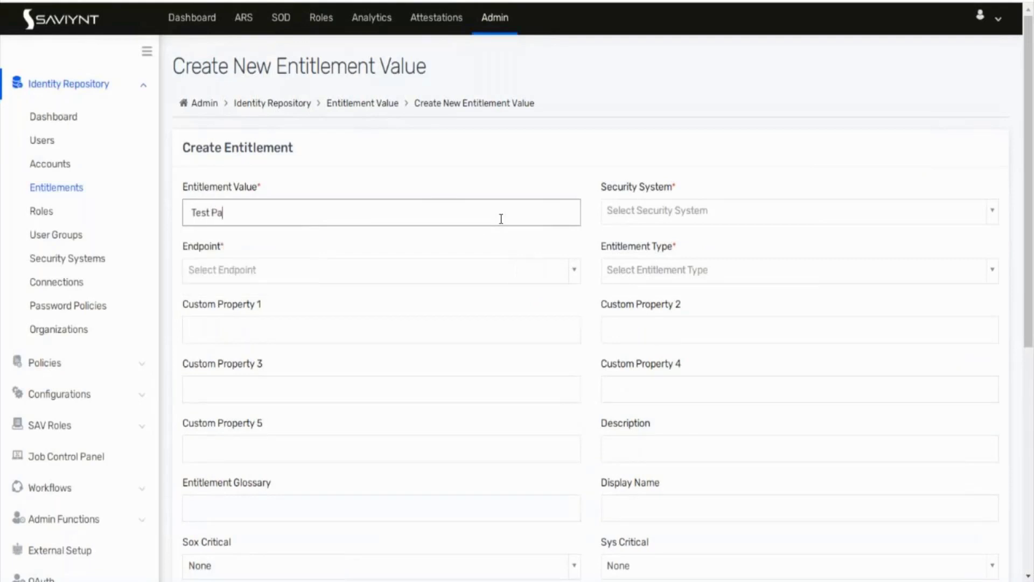
type("yole 1")
left_click(632, 217)
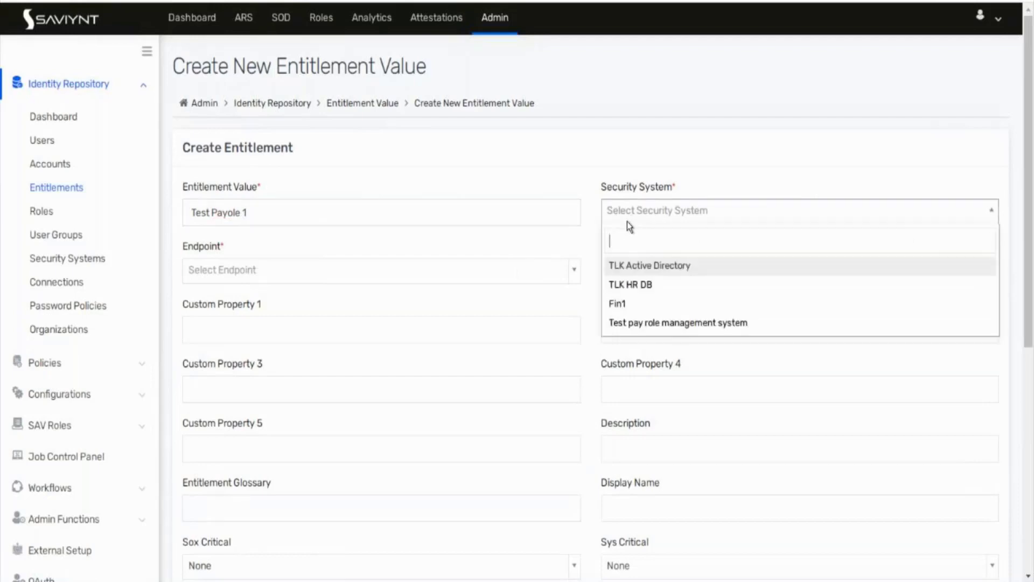
type("p")
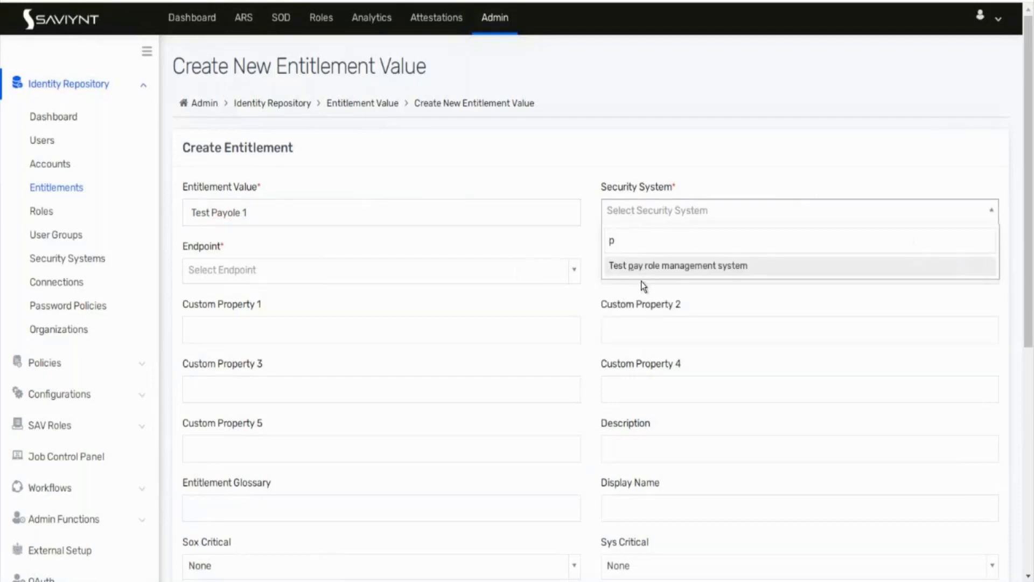
left_click(645, 267)
left_click(379, 270)
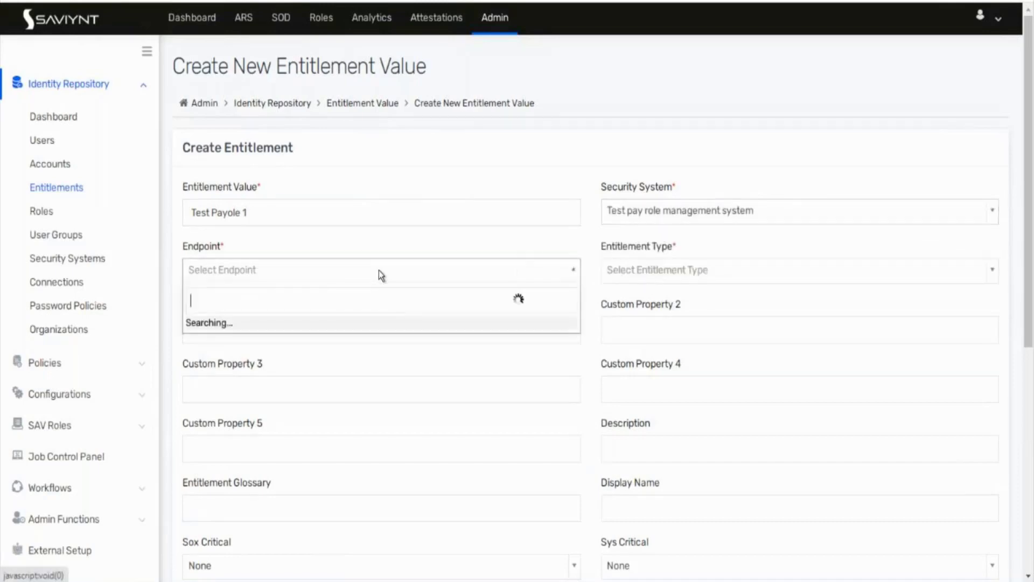
type("pa")
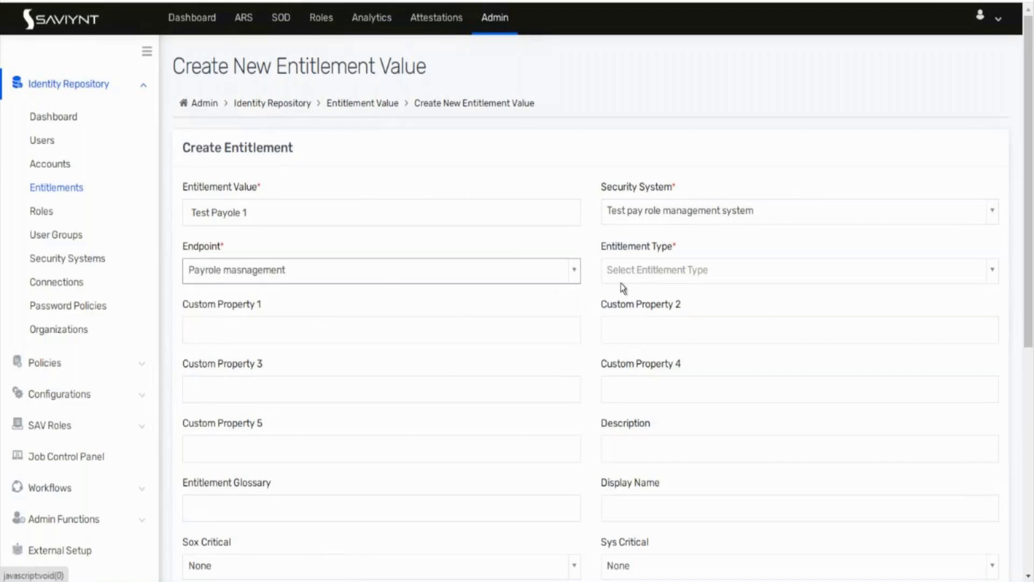
left_click(629, 272)
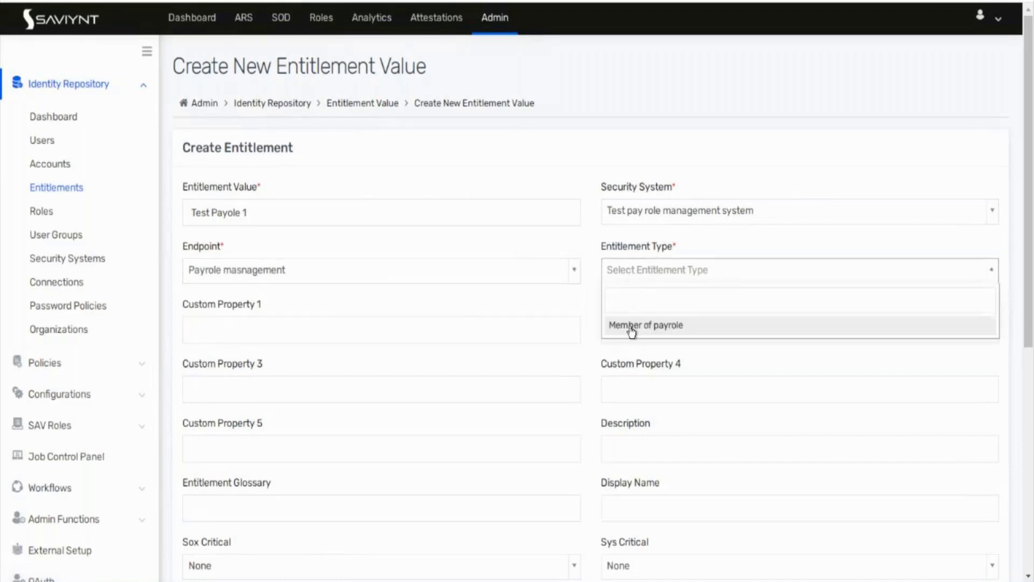
left_click(630, 326)
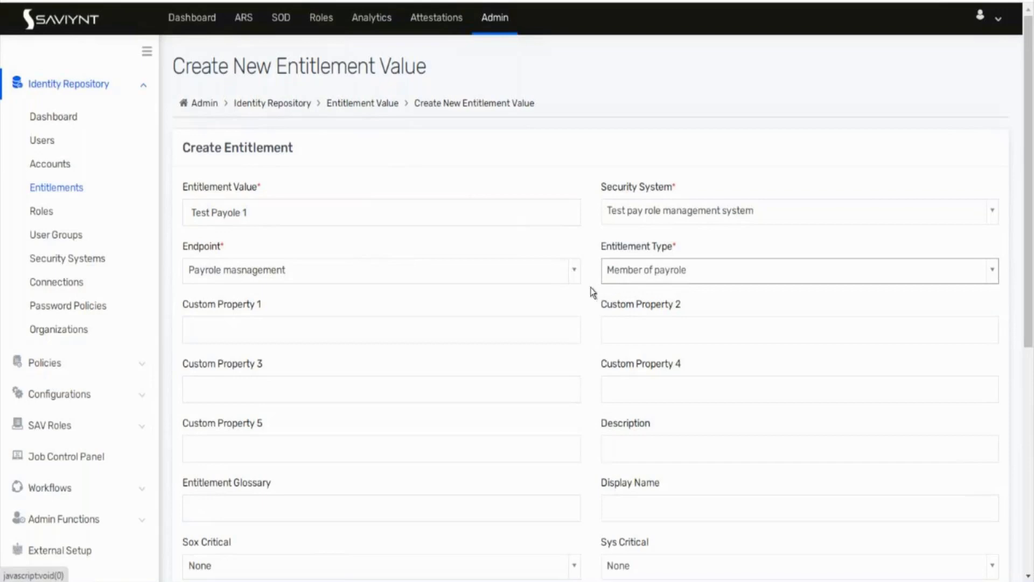
scroll(590, 286, "down", 5)
left_click(954, 448)
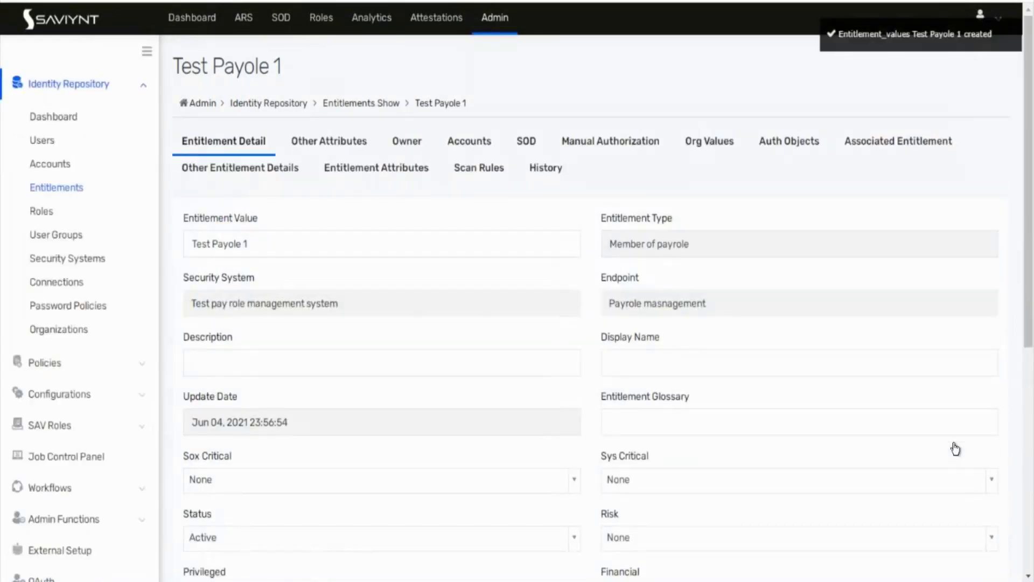
Step: Change the entitlement value to 'Test Payole read only', click Update, and reopen the Entitlements list
left_click(270, 238)
key("BackSpace")
type("read")
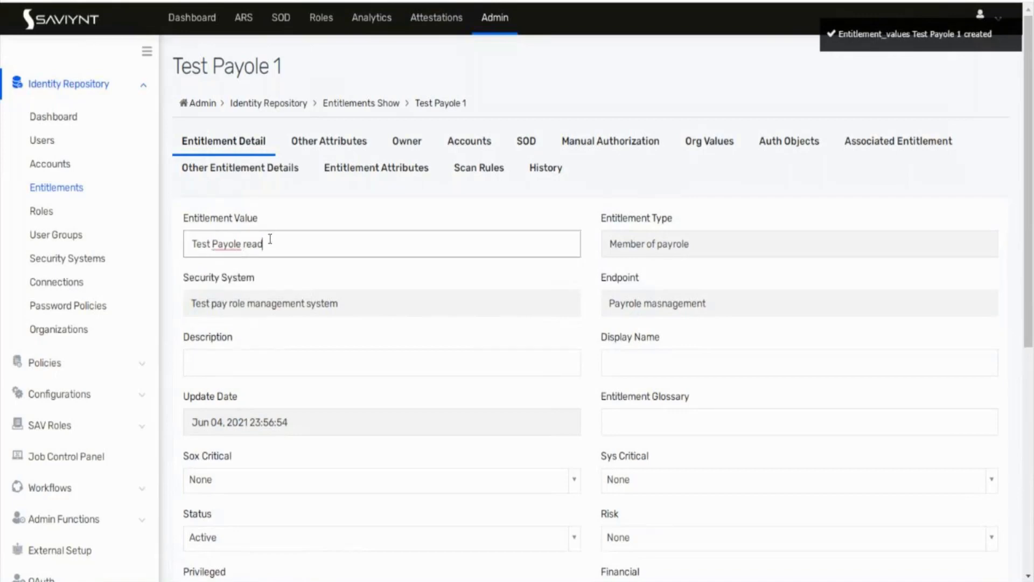
type(" only")
scroll(423, 357, "down", 7)
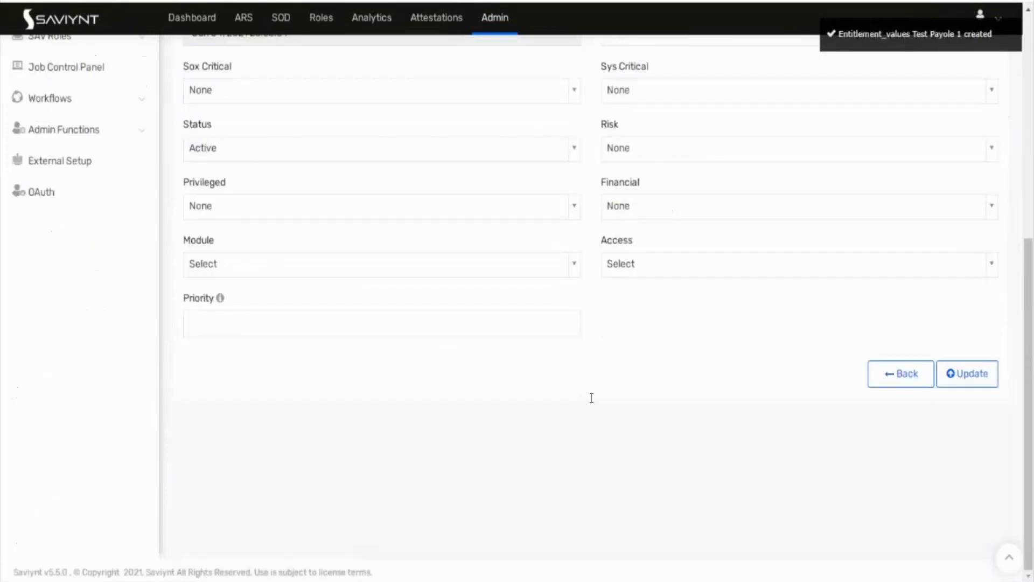
left_click(976, 376)
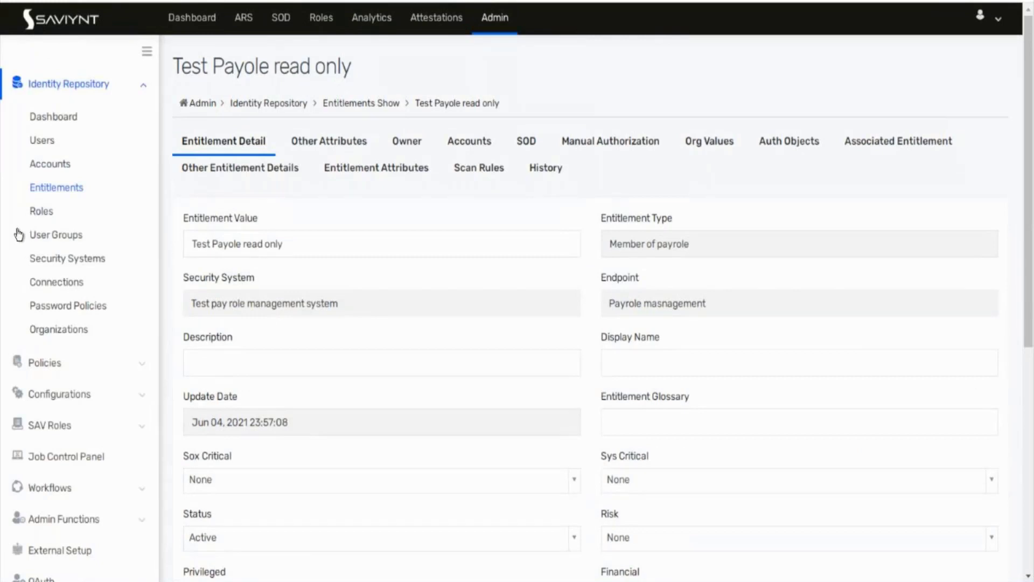
left_click(80, 188)
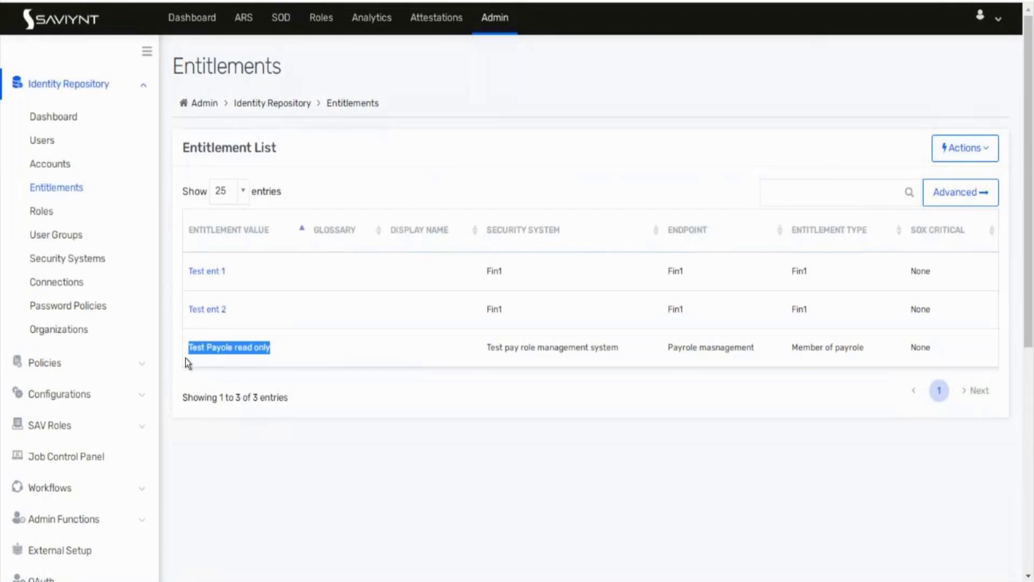
Step: Start a new entitlement and set its value to 'Test Payole write only'
left_click(957, 155)
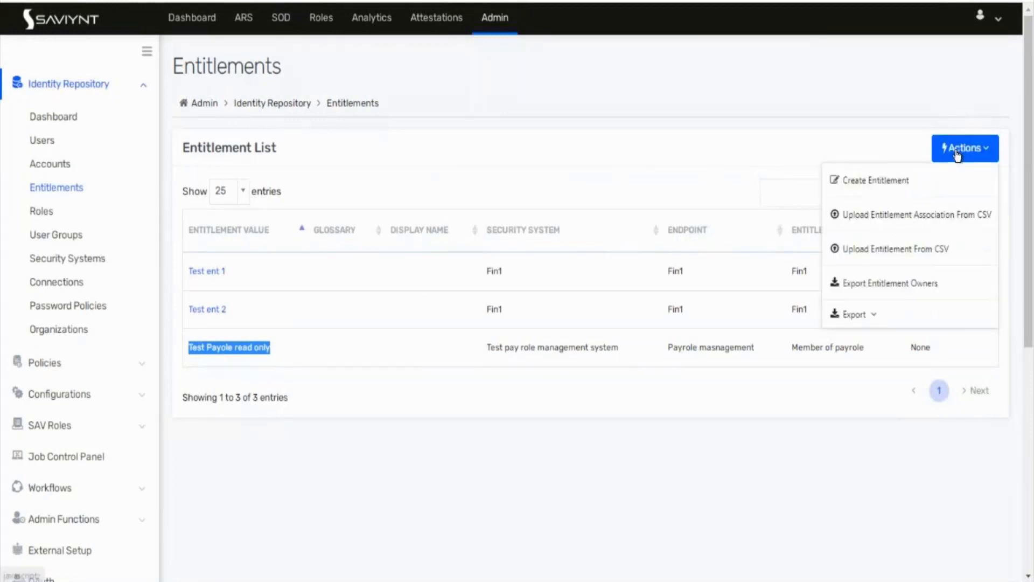
left_click(861, 182)
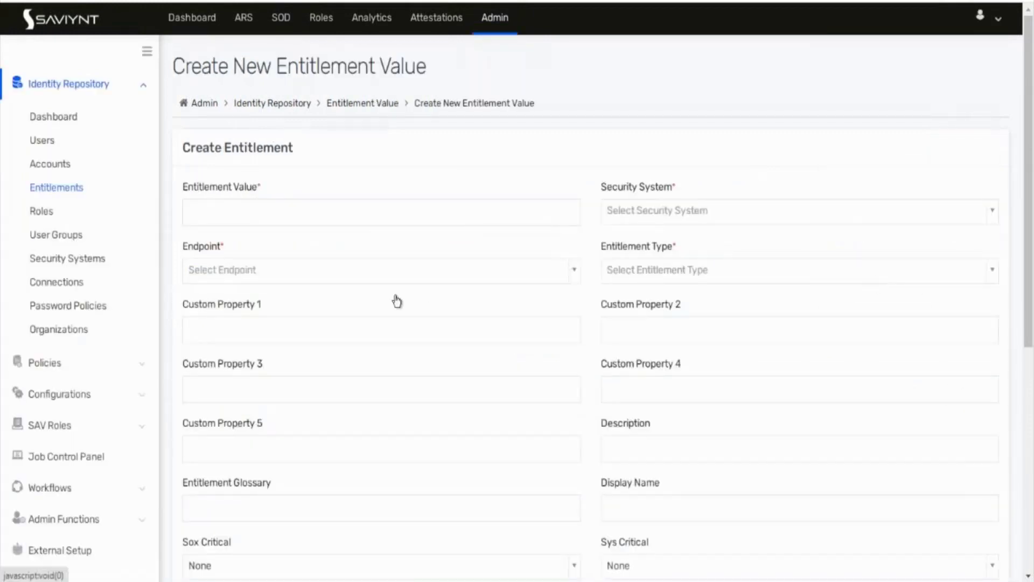
left_click(300, 217)
type("Test Payole read only")
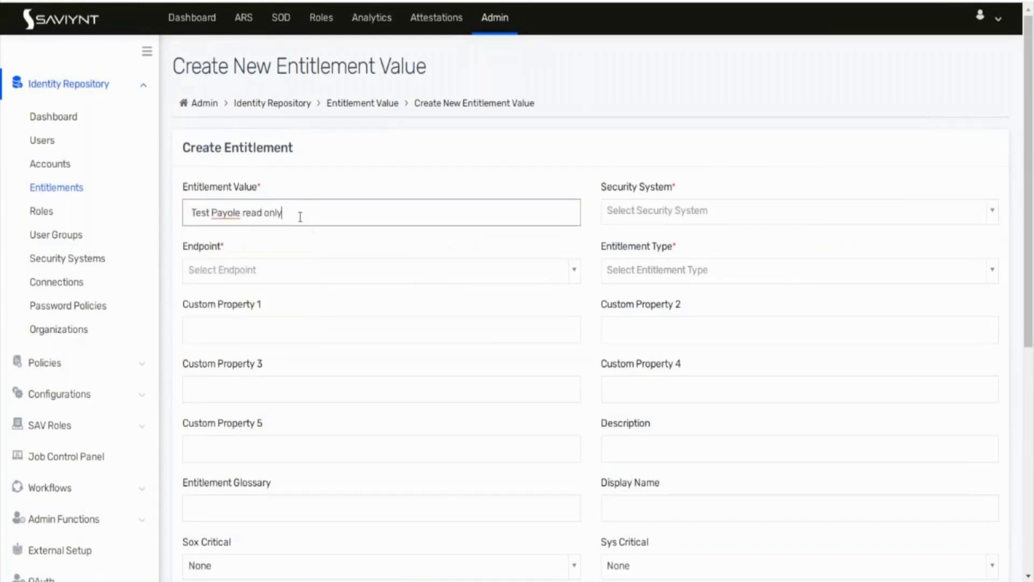
double_click(251, 213)
key("BackSpace")
type("write")
Step: Assign Test pay role management system, Payrole masnagement endpoint and Member of payrole type, then create it
left_click(640, 213)
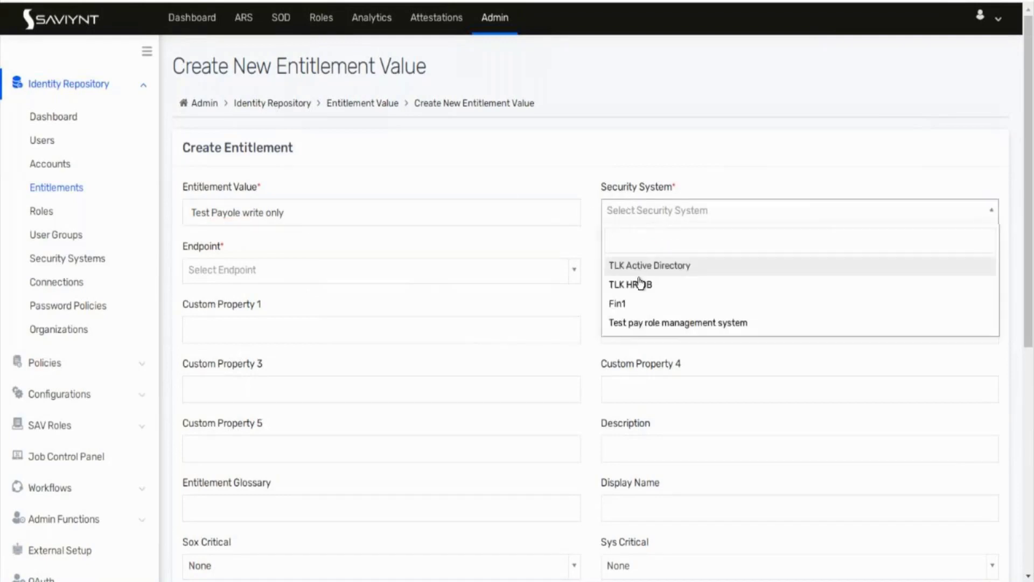
left_click(634, 323)
left_click(302, 277)
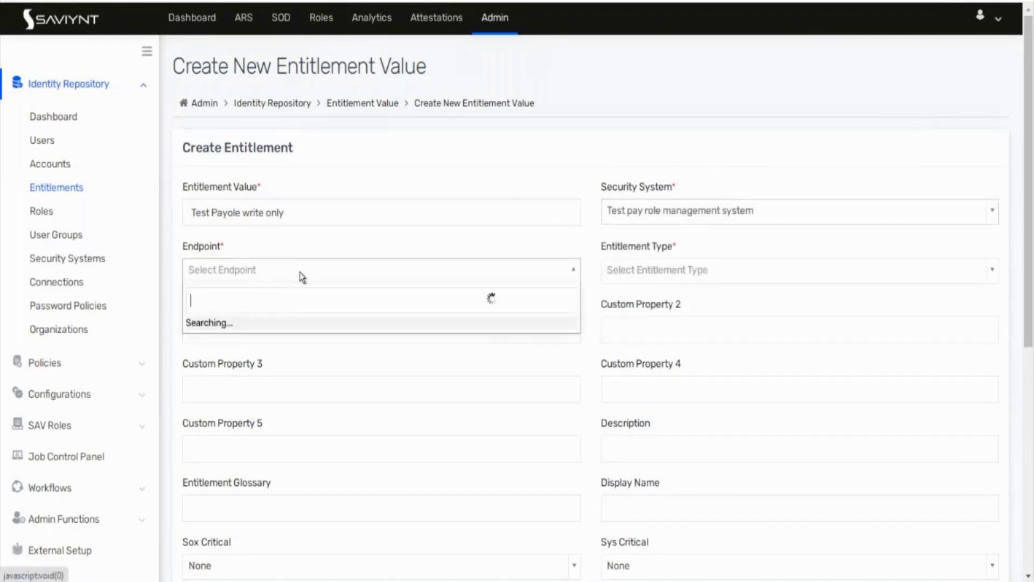
left_click(261, 324)
left_click(671, 273)
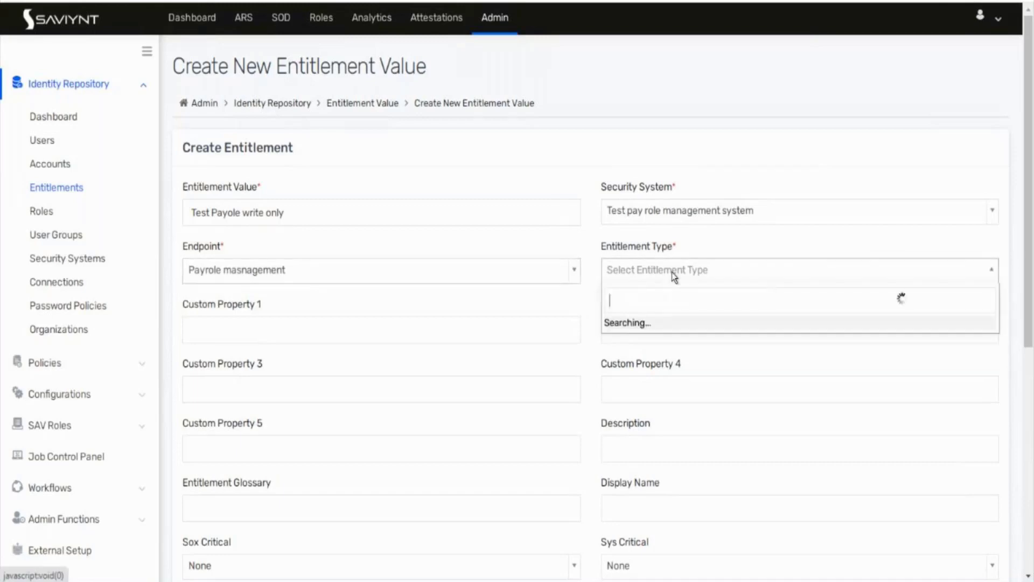
left_click(644, 323)
scroll(526, 357, "down", 7)
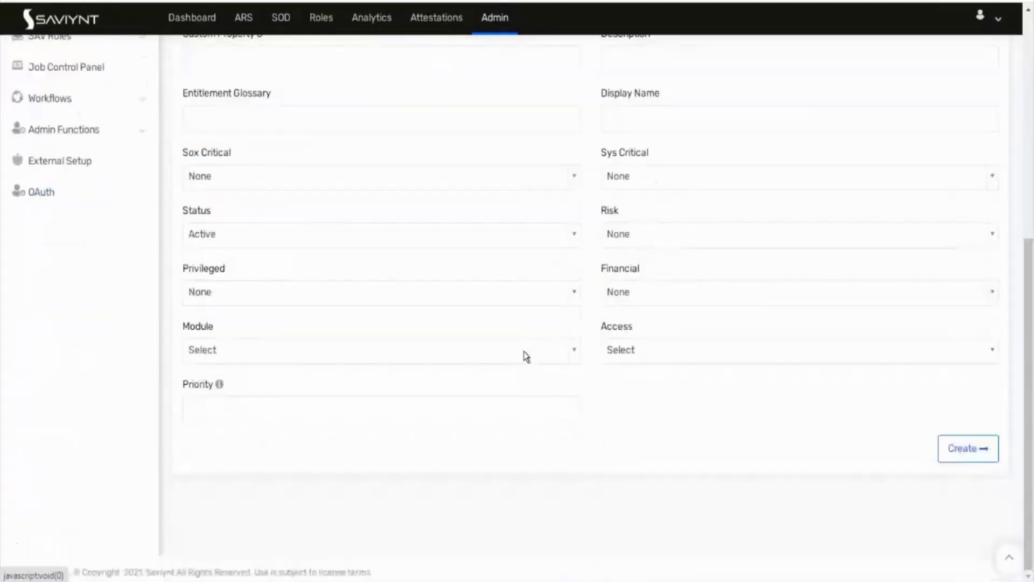
left_click(967, 447)
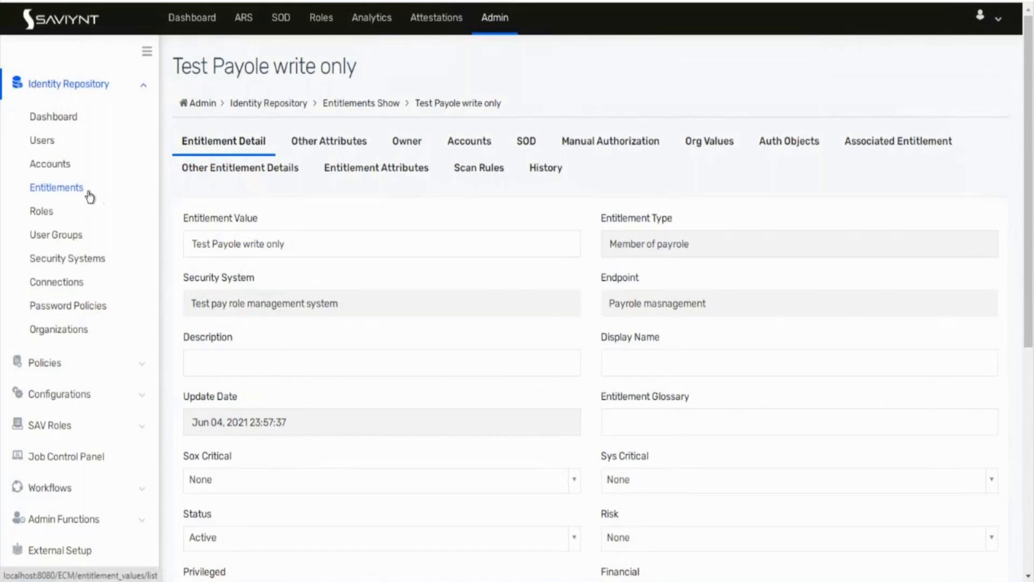
Step: Check the Entitlements list shows both Test Payole entitlements, then move to a new Chrome tab
left_click(59, 189)
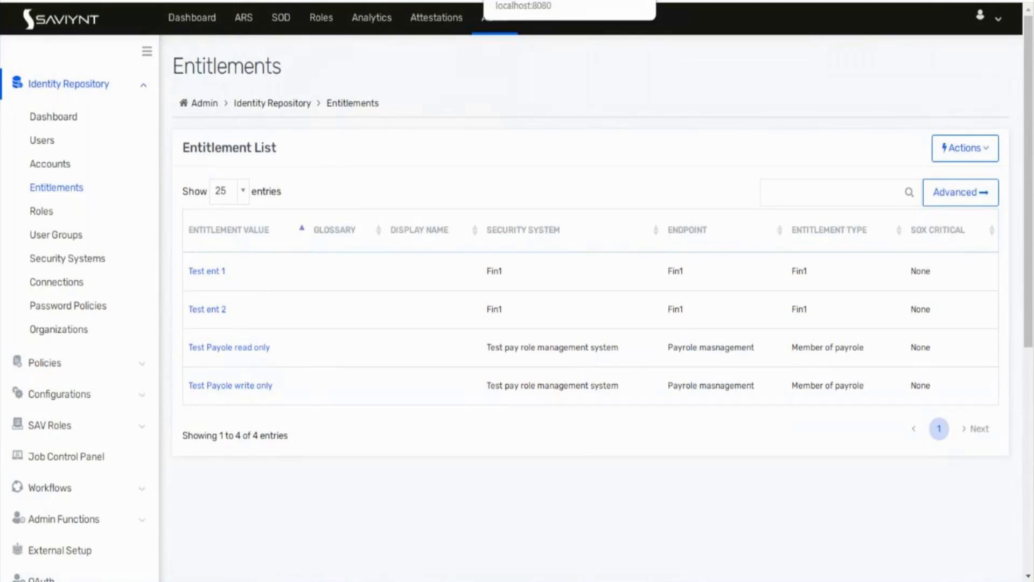
left_click(570, 1)
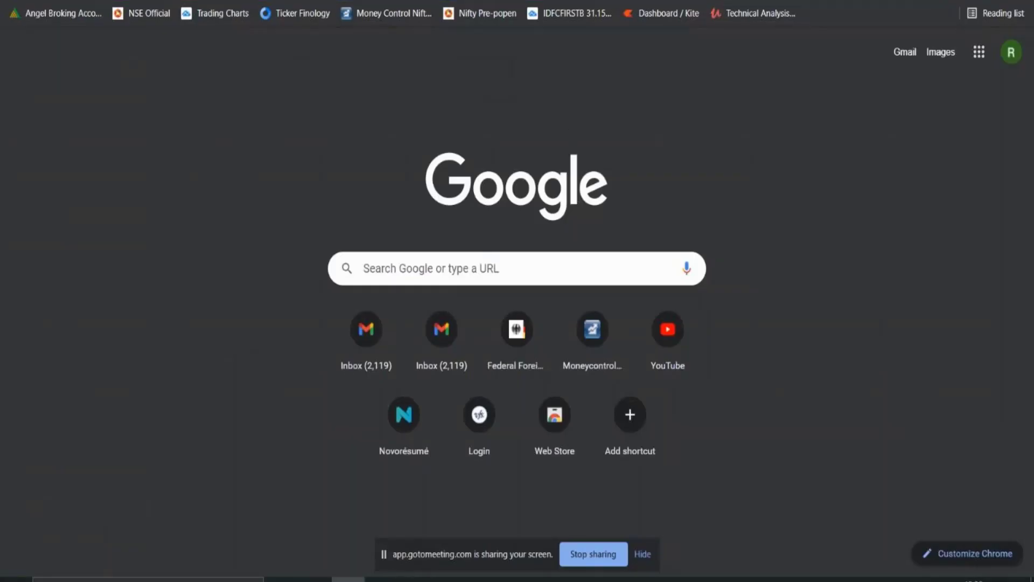
Step: In Paint, start a new blank image, discarding the old sketch without saving
left_click(348, 580)
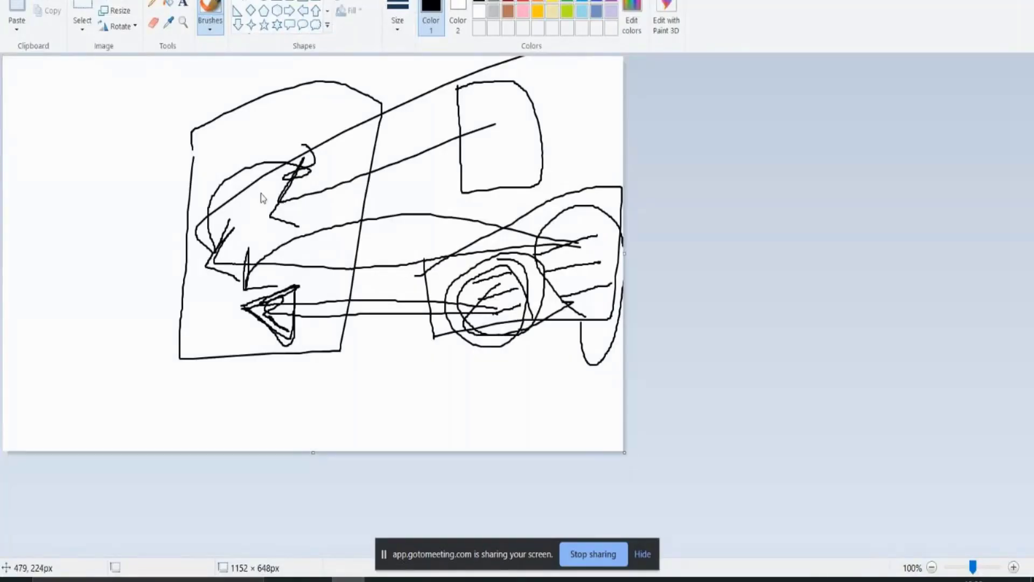
key("ctrl+n")
key("Tab")
key("Return")
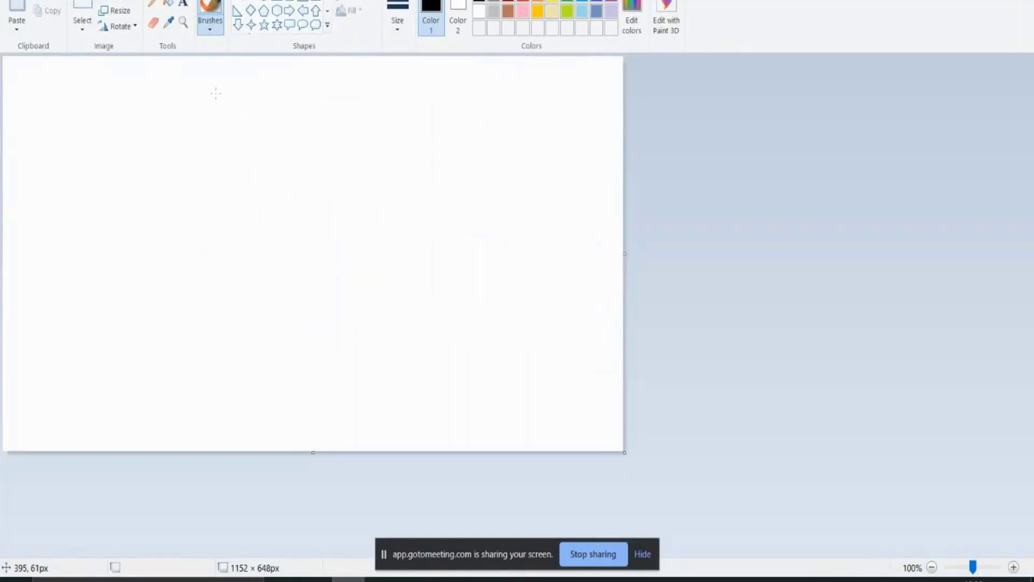
Step: Draw a large box and a smaller box to its right, with S in the left box and U beside it
mouse_move(227, 158)
left_mouse_down()
mouse_move(226, 267)
mouse_move(342, 289)
mouse_move(349, 170)
mouse_move(221, 149)
mouse_move(221, 159)
left_mouse_up()
mouse_move(493, 194)
left_mouse_down()
mouse_move(492, 236)
mouse_move(559, 271)
mouse_move(493, 183)
mouse_move(489, 192)
mouse_move(525, 220)
mouse_move(558, 205)
mouse_move(543, 254)
left_mouse_up()
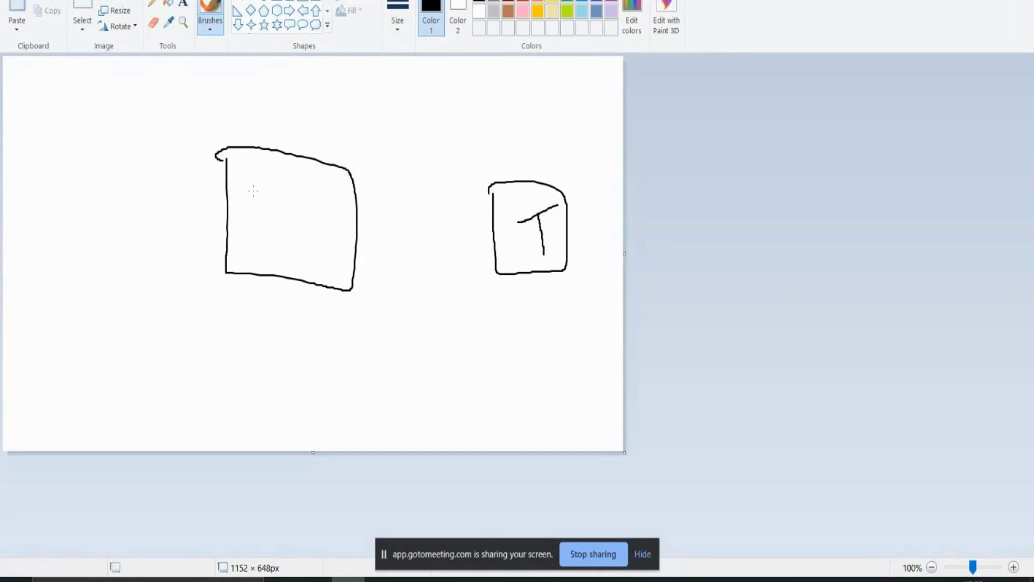
mouse_move(278, 191)
left_mouse_down()
mouse_move(249, 209)
mouse_move(304, 232)
mouse_move(266, 236)
left_mouse_up()
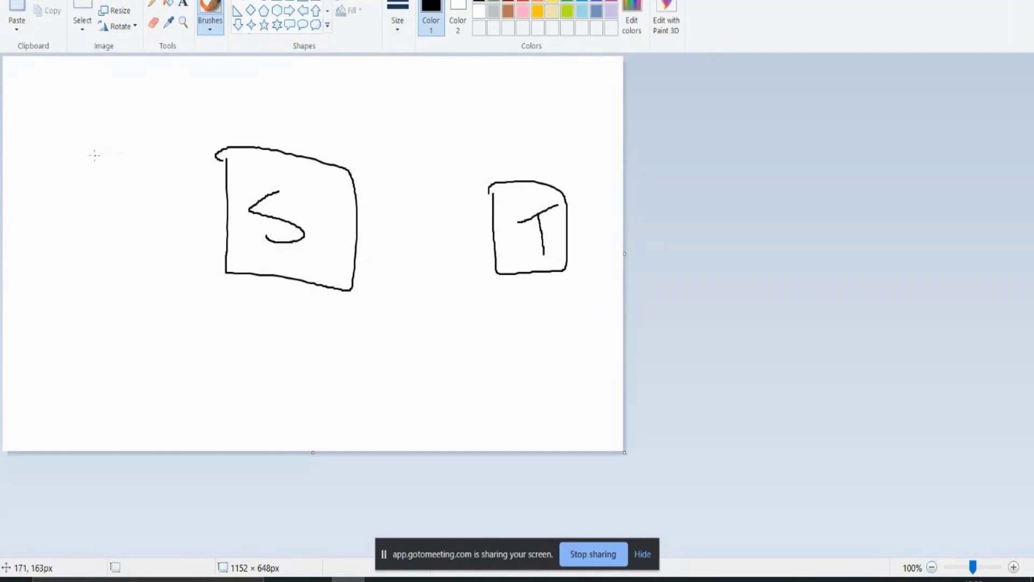
mouse_move(78, 174)
left_mouse_down()
mouse_move(79, 227)
mouse_move(97, 205)
mouse_move(98, 163)
left_mouse_up()
Step: Draw an arrow from U into the S box and two arrows from the S box to the T box
mouse_move(107, 204)
left_mouse_down()
mouse_move(137, 197)
mouse_move(242, 213)
mouse_move(235, 198)
mouse_move(237, 230)
left_mouse_up()
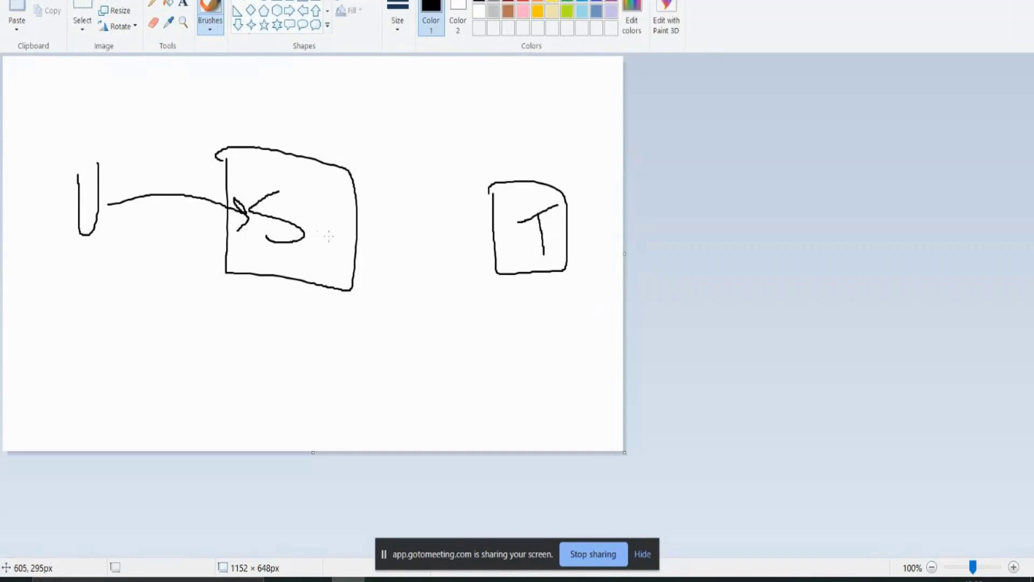
mouse_move(328, 235)
left_mouse_down()
mouse_move(517, 238)
mouse_move(497, 230)
mouse_move(505, 244)
mouse_move(487, 249)
left_mouse_up()
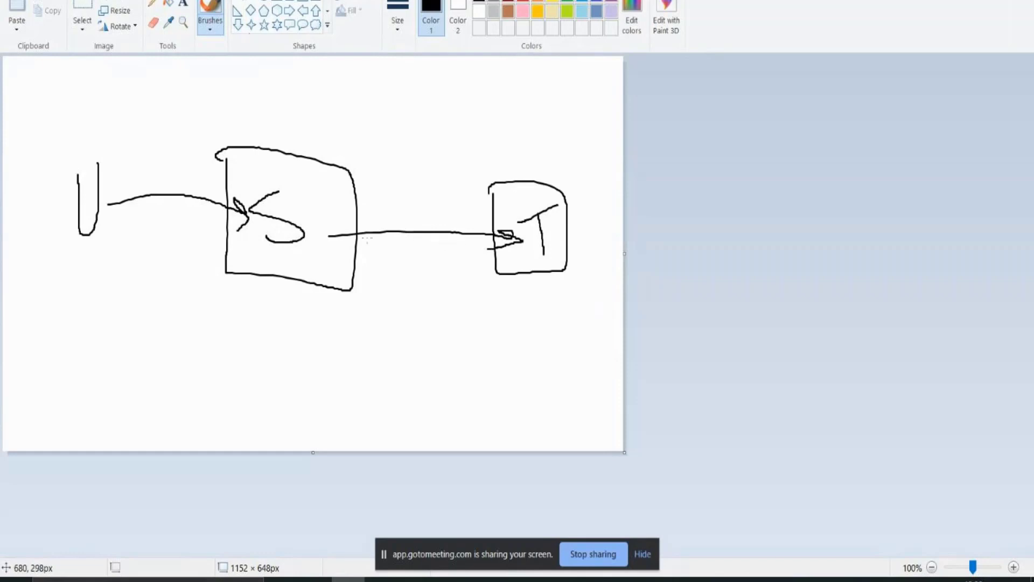
mouse_move(329, 236)
left_mouse_down()
mouse_move(430, 208)
mouse_move(527, 205)
mouse_move(511, 211)
left_mouse_up()
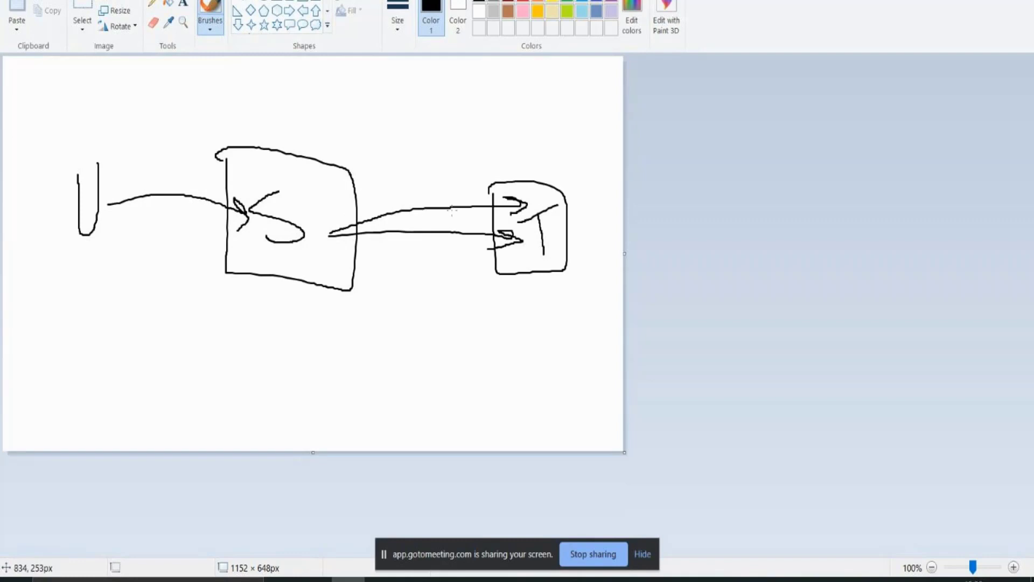
Step: Draw a curved stroke below the middle box and place a text box beneath the left figure
left_click_drag(288, 310, 346, 331)
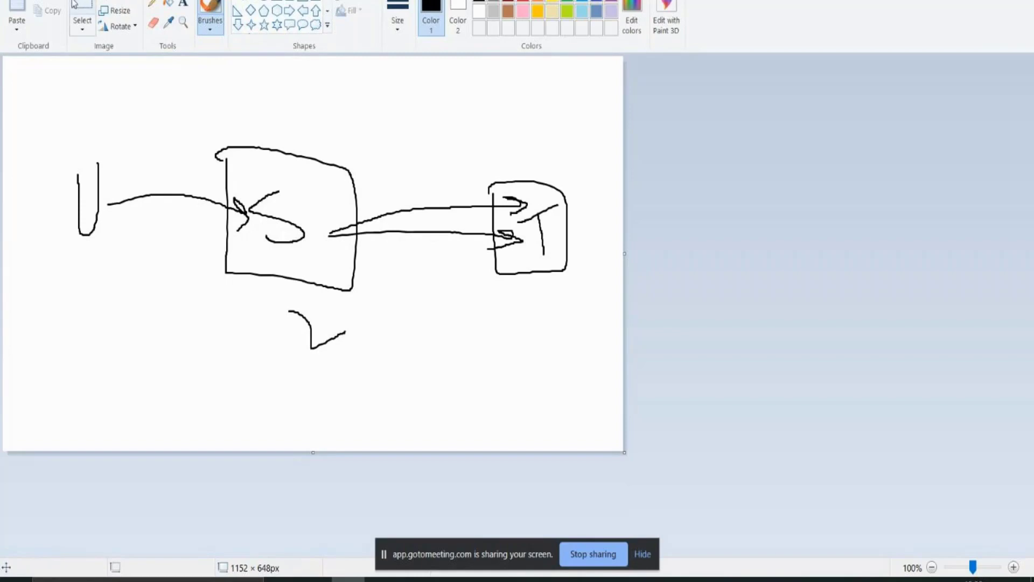
left_click(169, 3)
left_click(182, 6)
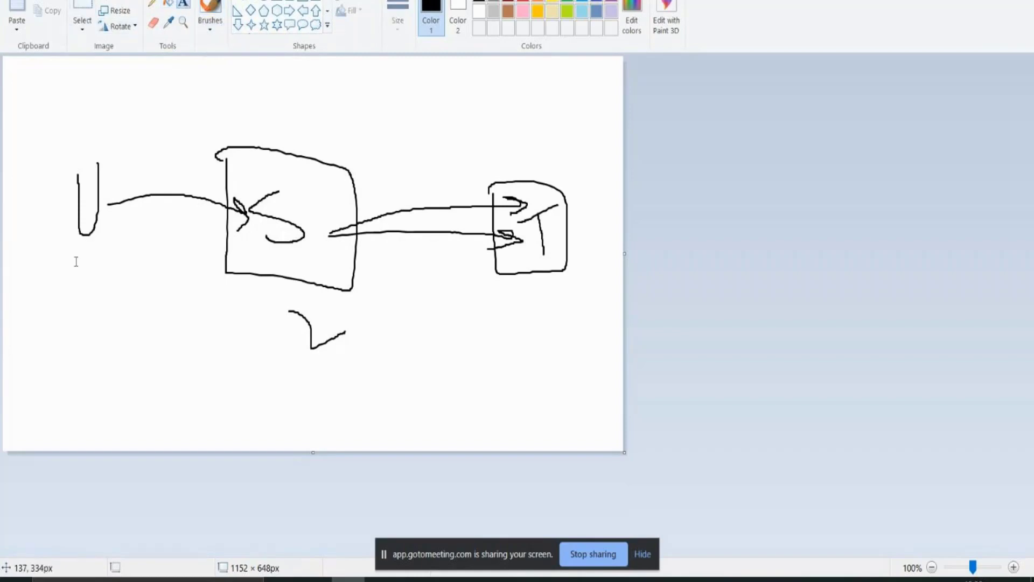
left_click_drag(39, 284, 271, 384)
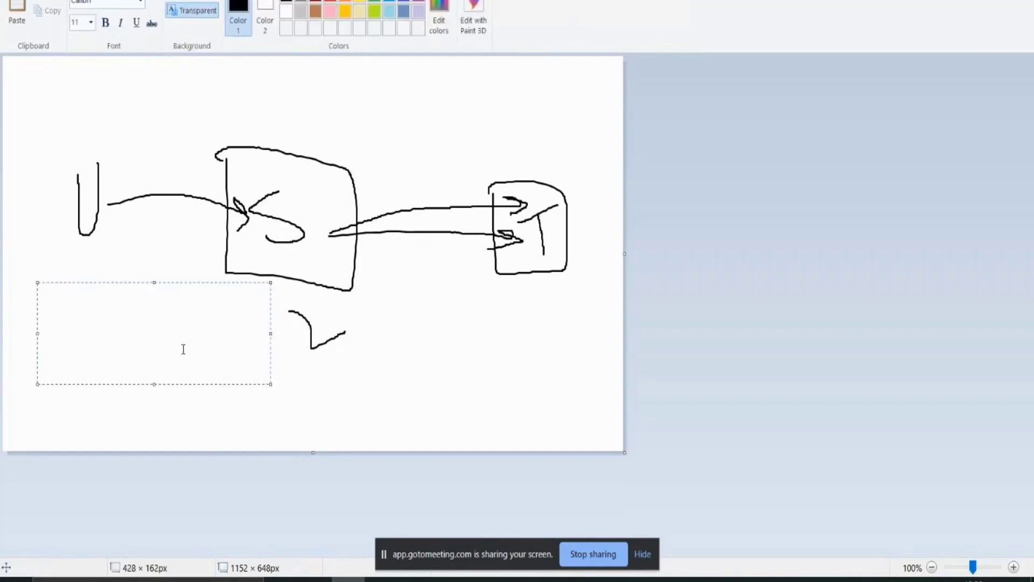
Step: Write the note '2 things', 'Which system', 'What kind of access', then switch to Chrome
type("2 thin")
type("gs")
key("Return")
key("Return")
type("Which ststem")
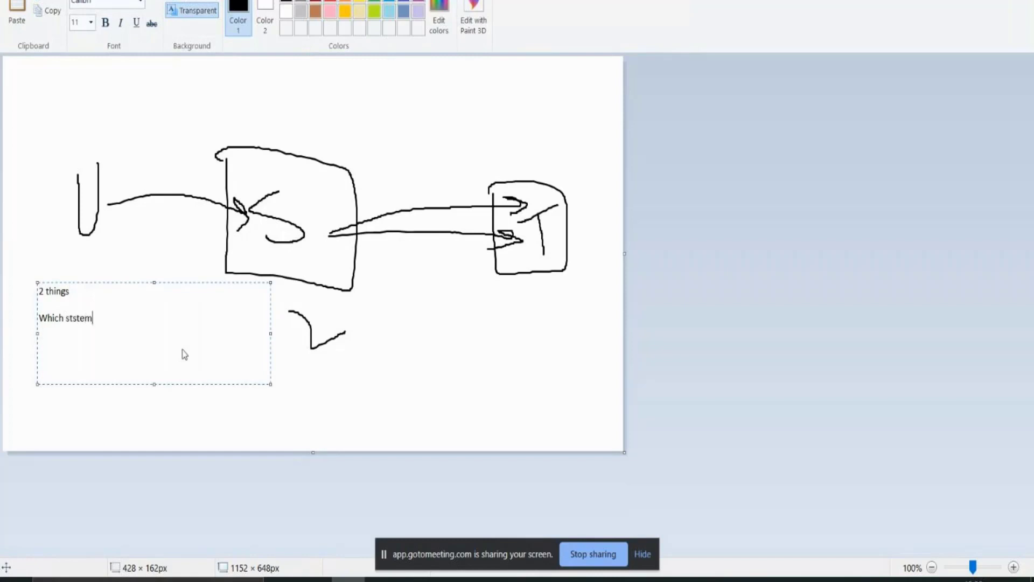
key("BackSpace")
key("BackSpace")
key("BackSpace")
key("BackSpace")
type("ystem")
key("Return")
type("What kind of access")
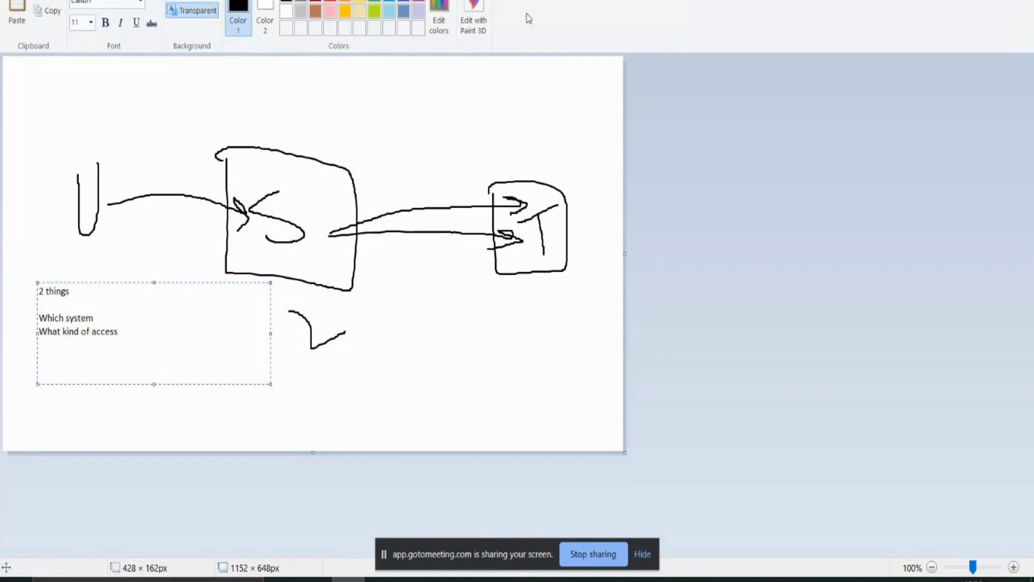
key("alt+Tab")
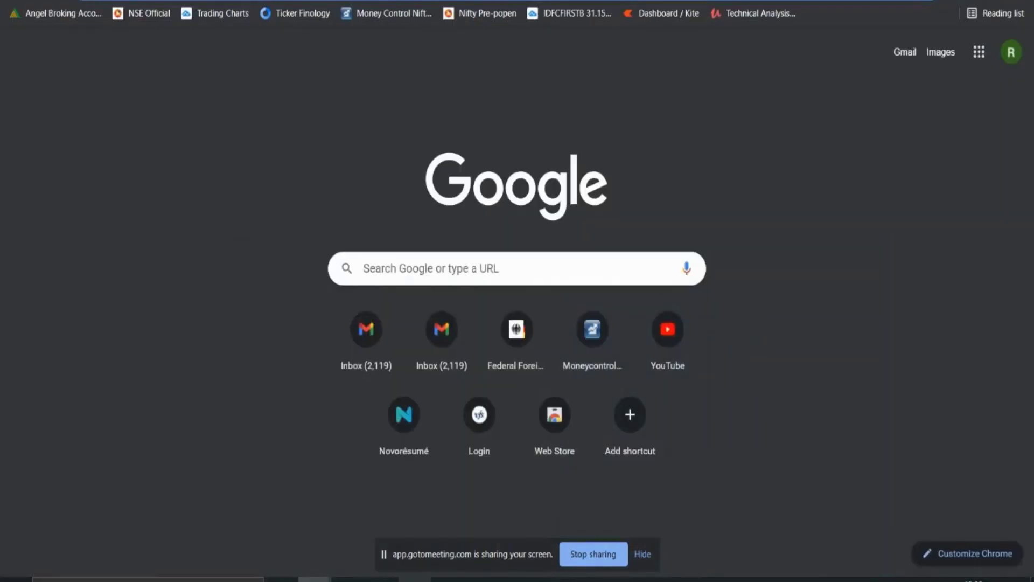
Step: Try requesting access for yourself in ARS, which fails with a missing-manager error
left_click(415, 579)
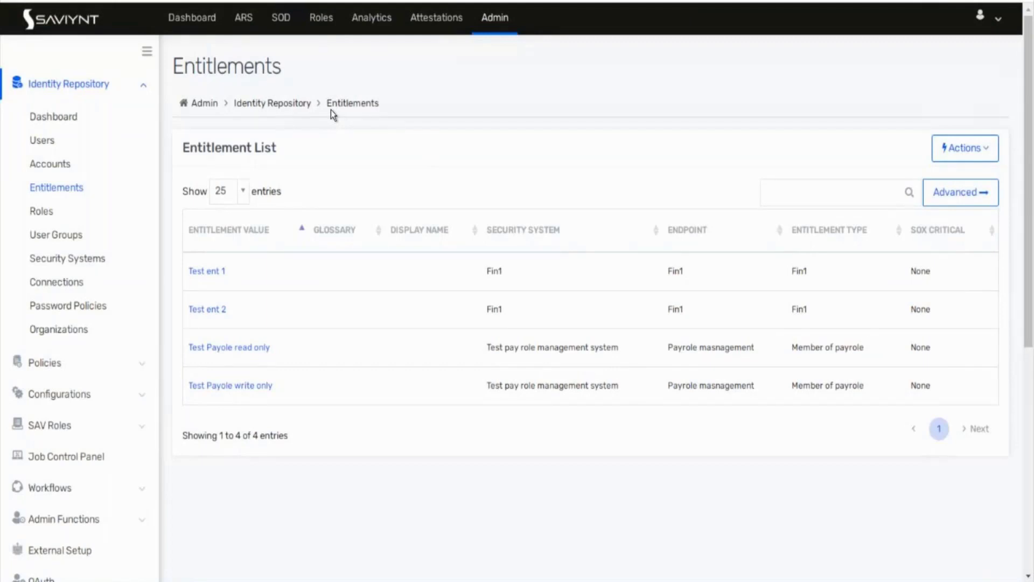
left_click(241, 24)
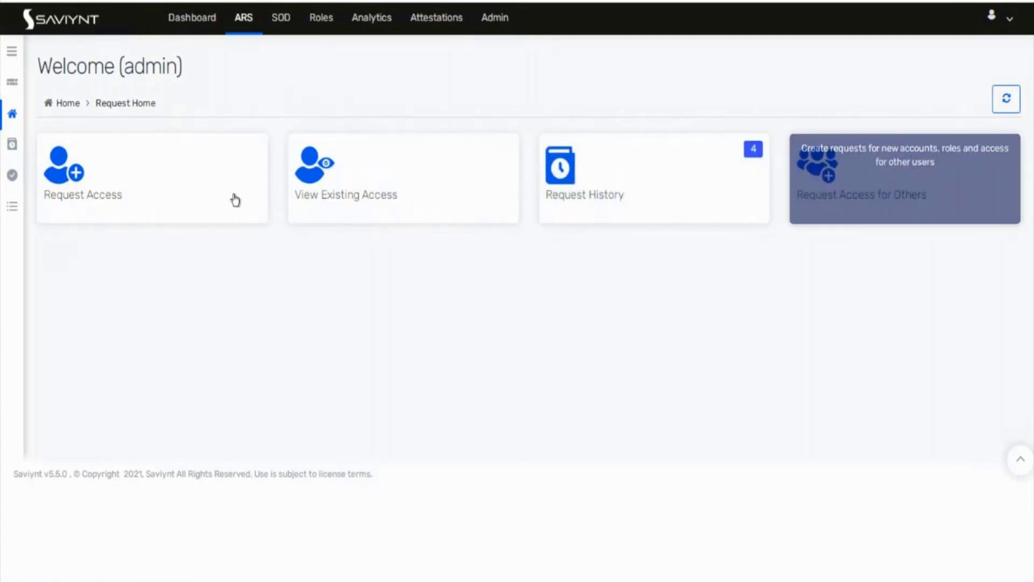
left_click(183, 200)
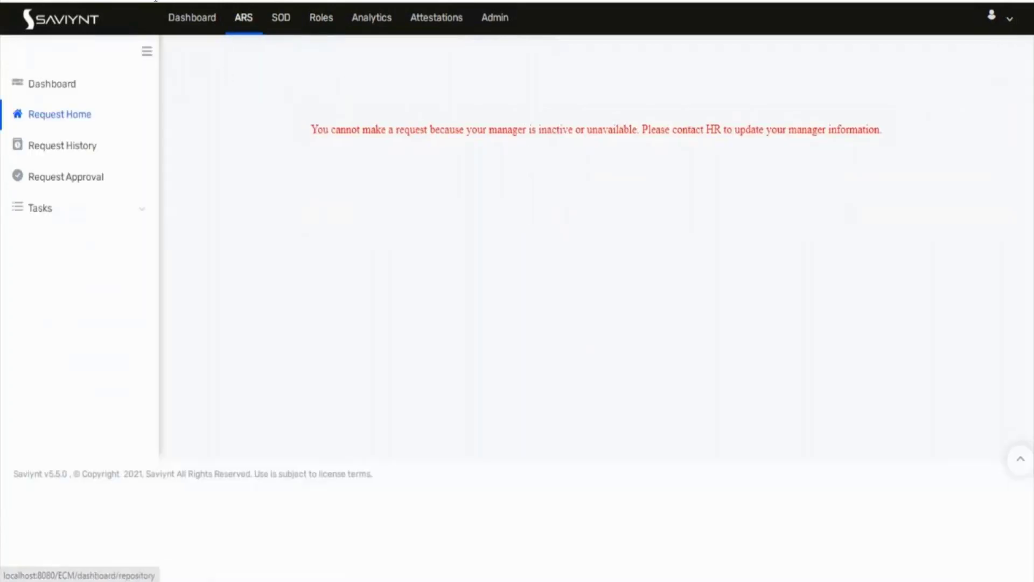
left_click_drag(335, 129, 748, 132)
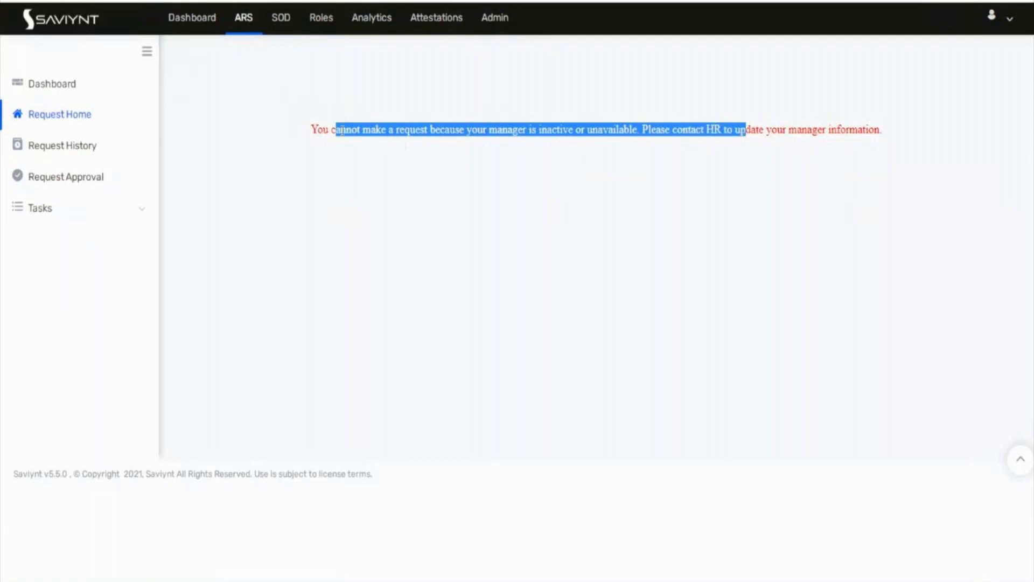
left_click(18, 1)
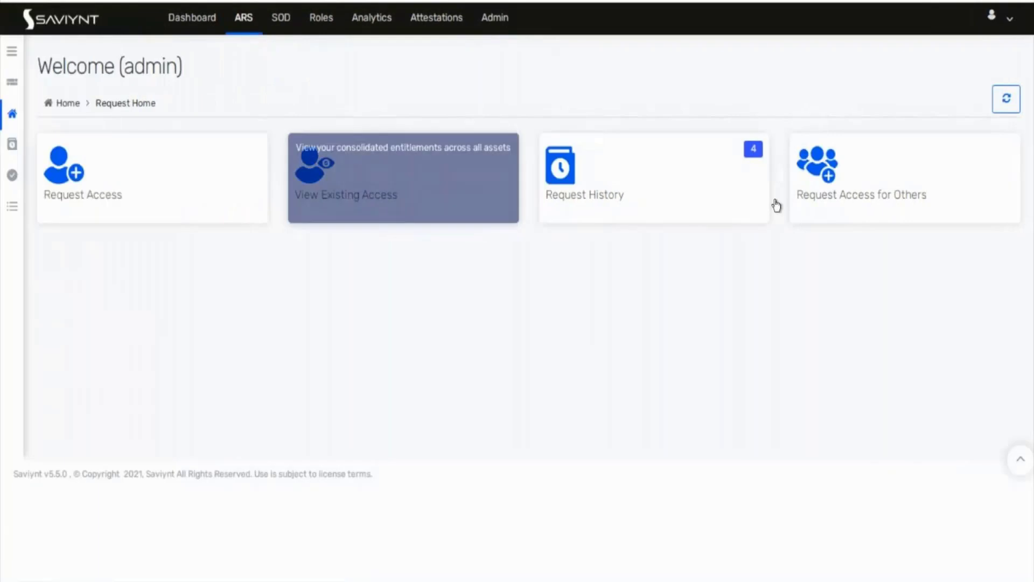
Step: Request access on behalf of another user, selecting that user and continuing
left_click(817, 205)
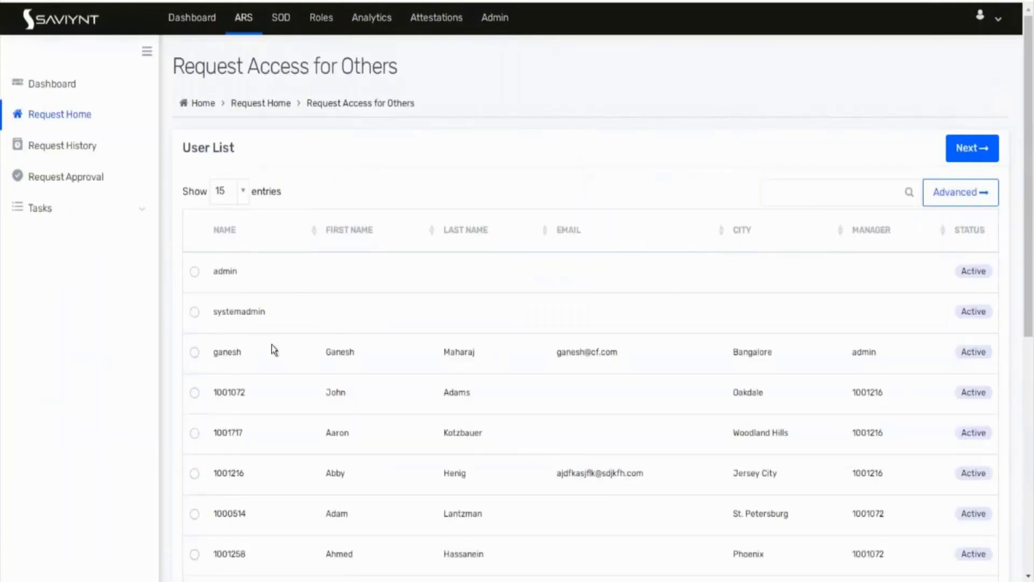
scroll(271, 348, "down", 4)
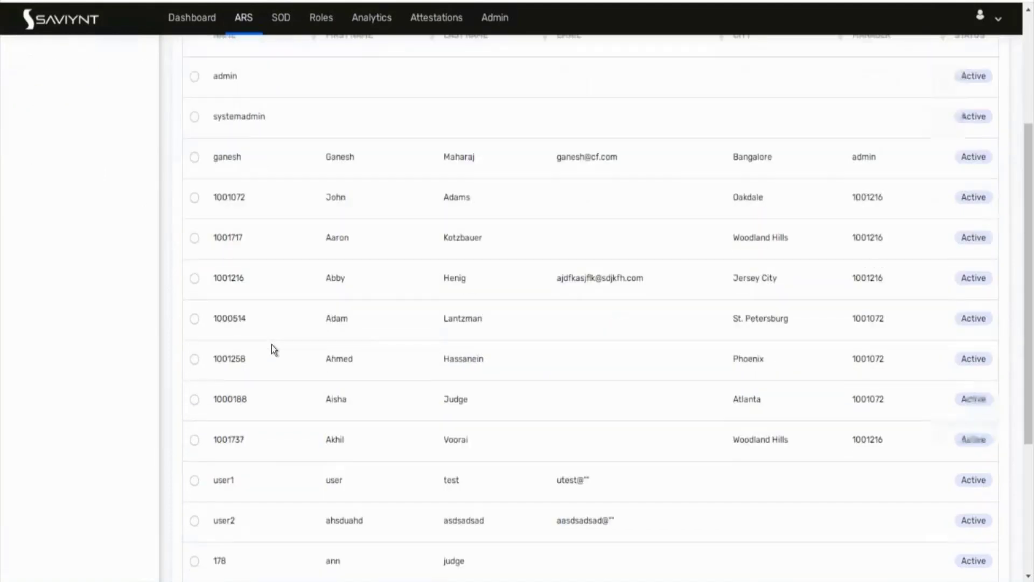
scroll(272, 347, "down", 4)
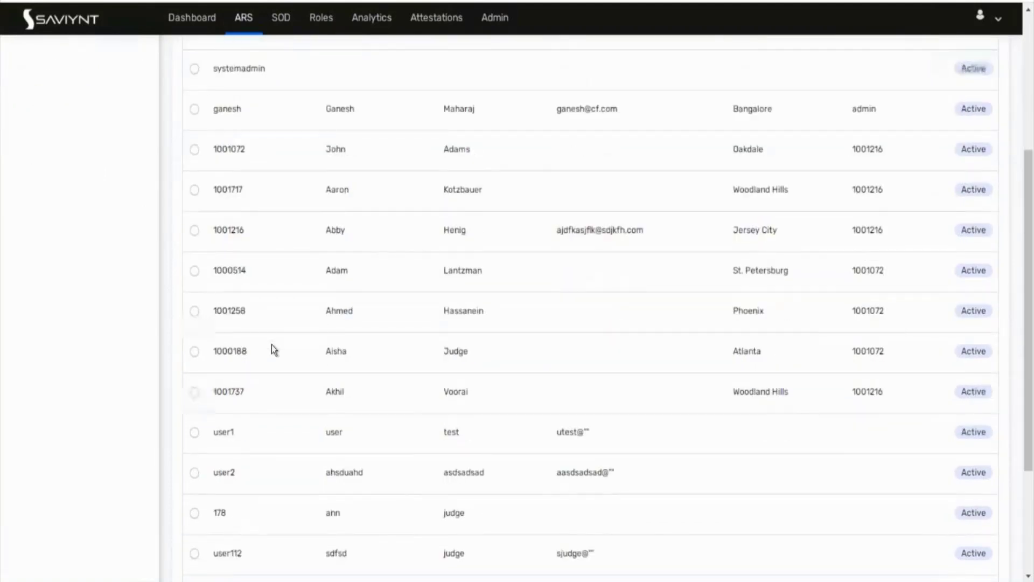
scroll(272, 345, "up", 6)
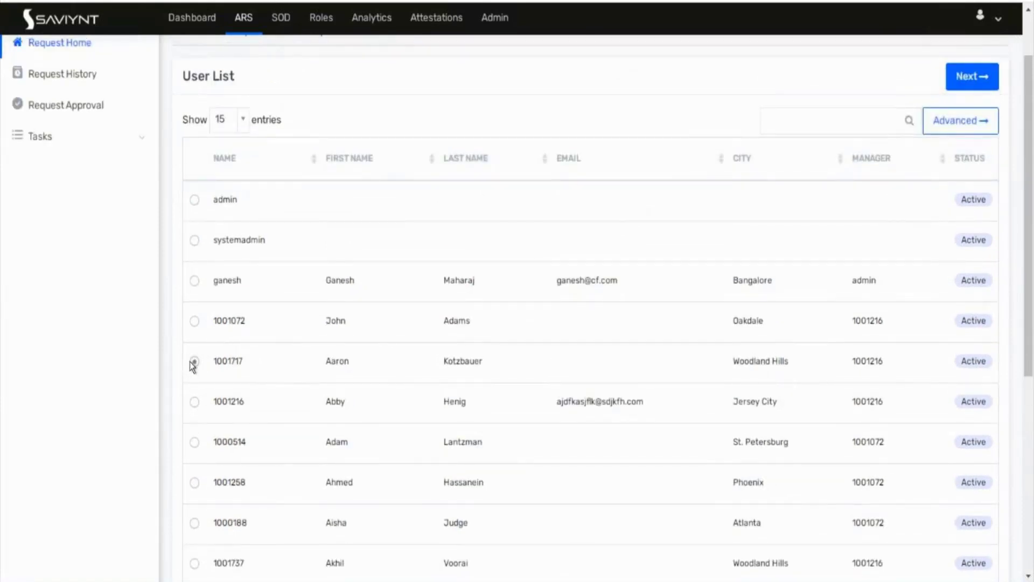
left_click(194, 362)
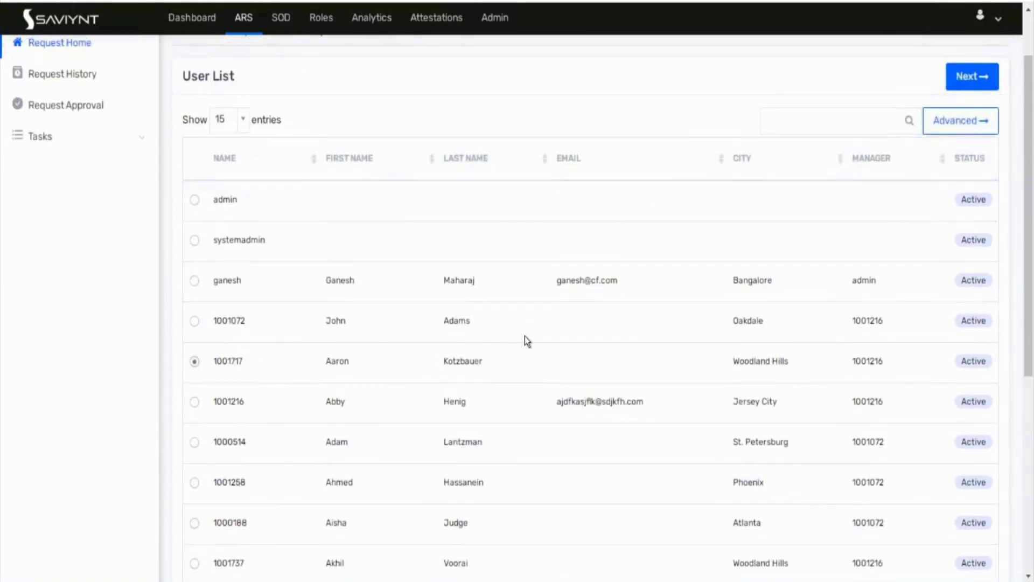
left_click(970, 89)
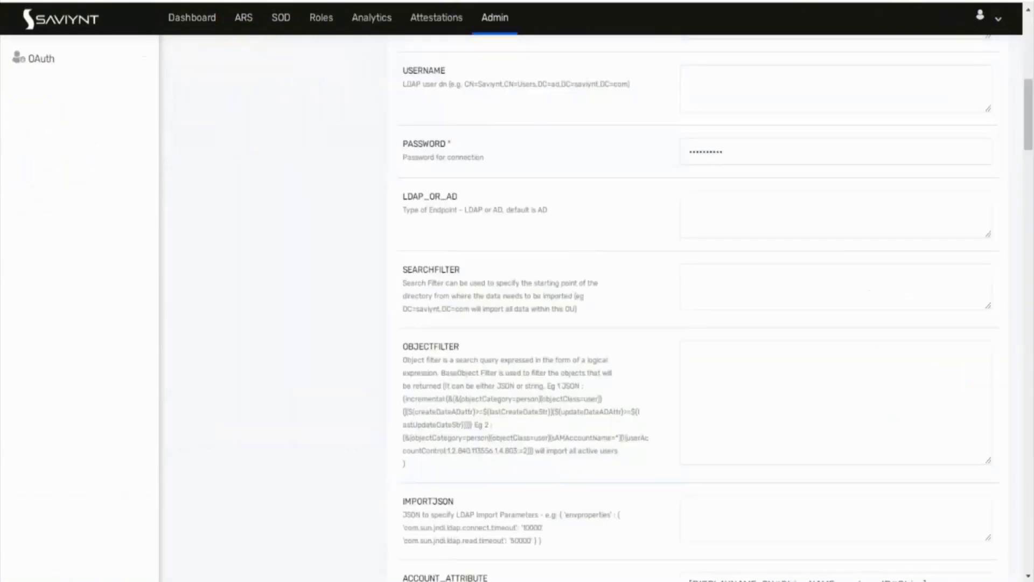
scroll(315, 130, "up", 10)
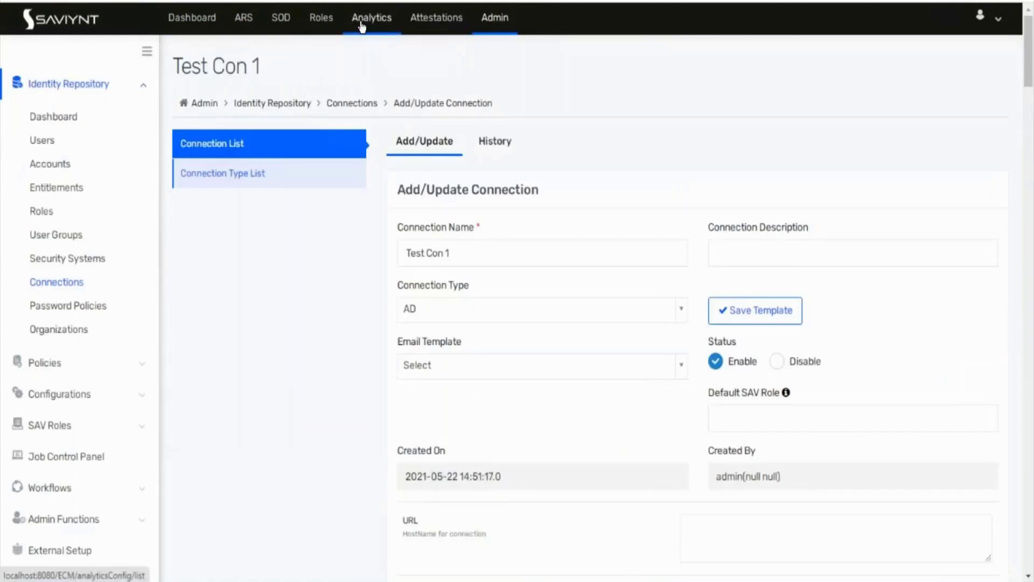
left_click(69, 263)
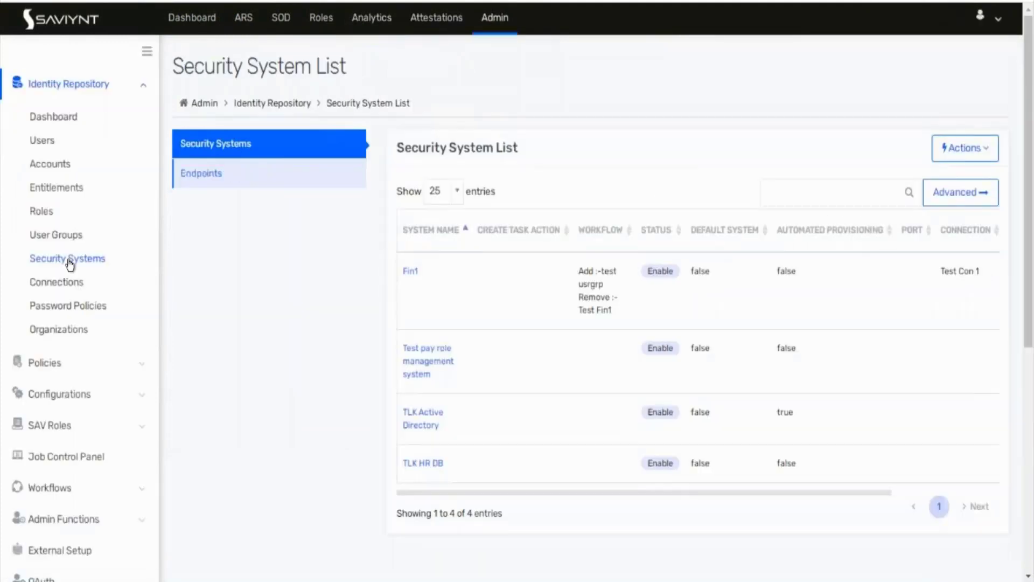
left_click(412, 376)
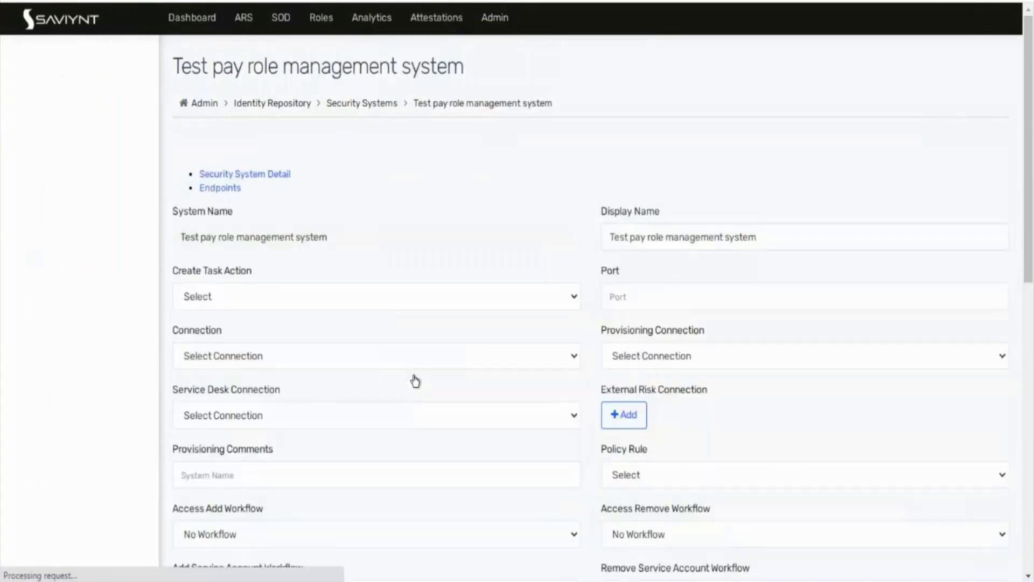
scroll(414, 381, "down", 4)
scroll(414, 381, "down", 4)
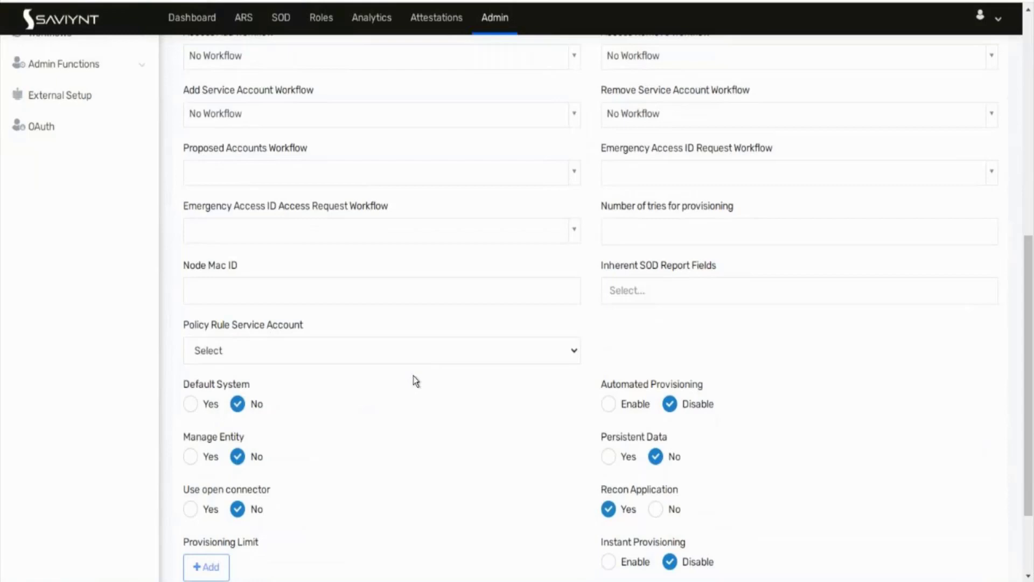
scroll(415, 381, "down", 1)
scroll(415, 381, "up", 9)
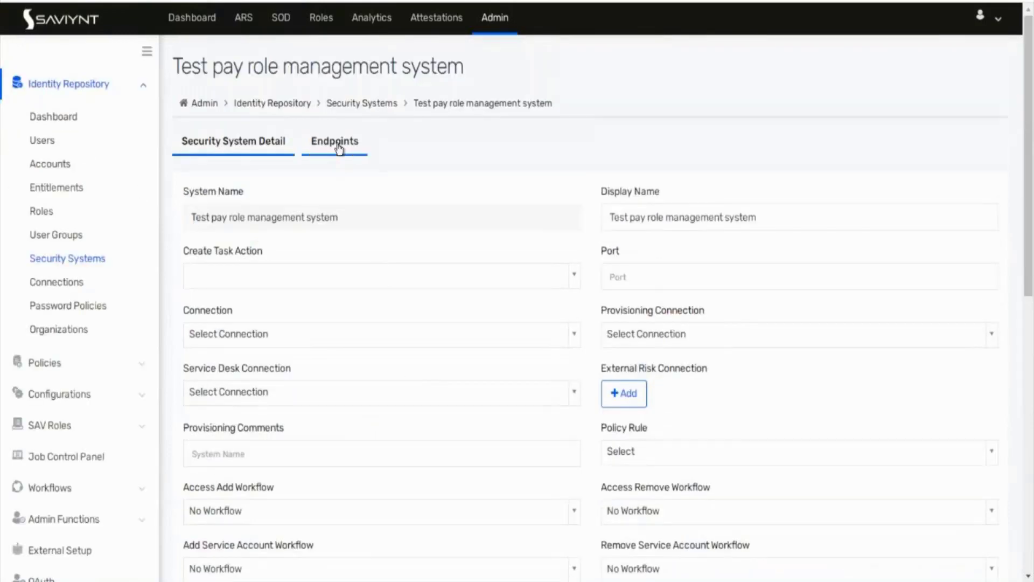
left_click(338, 145)
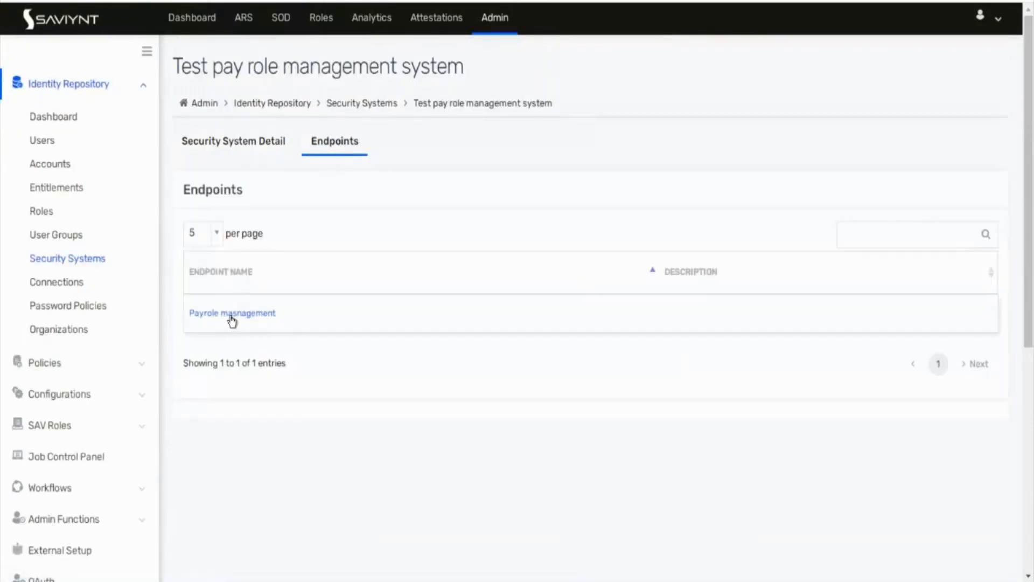
left_click(231, 315)
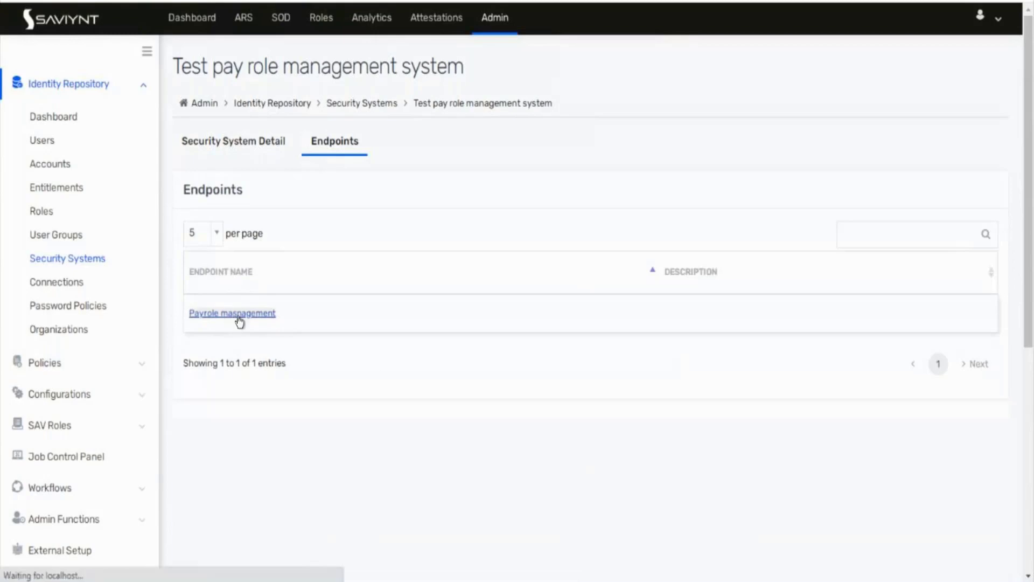
scroll(404, 380, "down", 3)
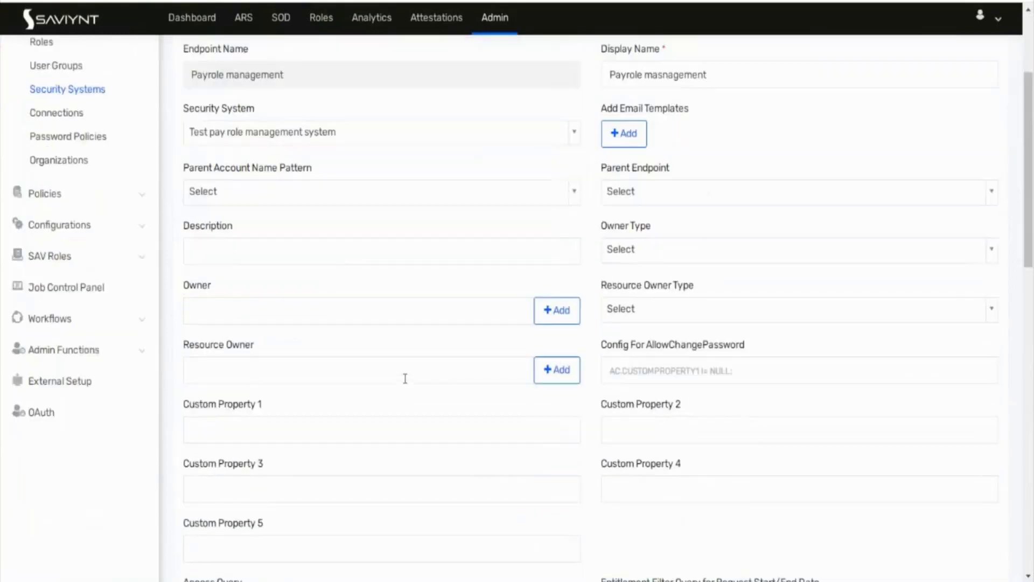
scroll(405, 378, "down", 10)
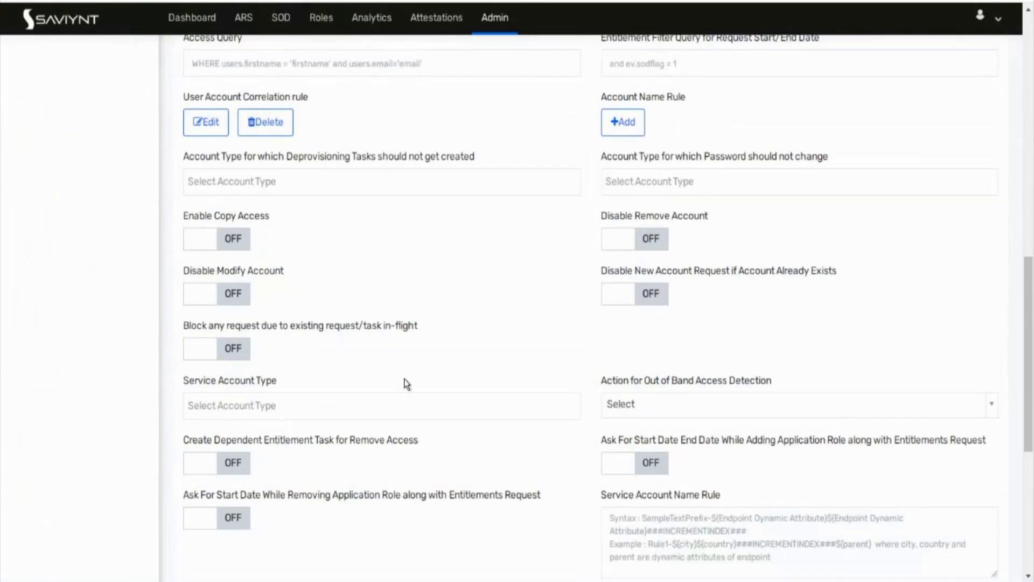
scroll(404, 379, "down", 5)
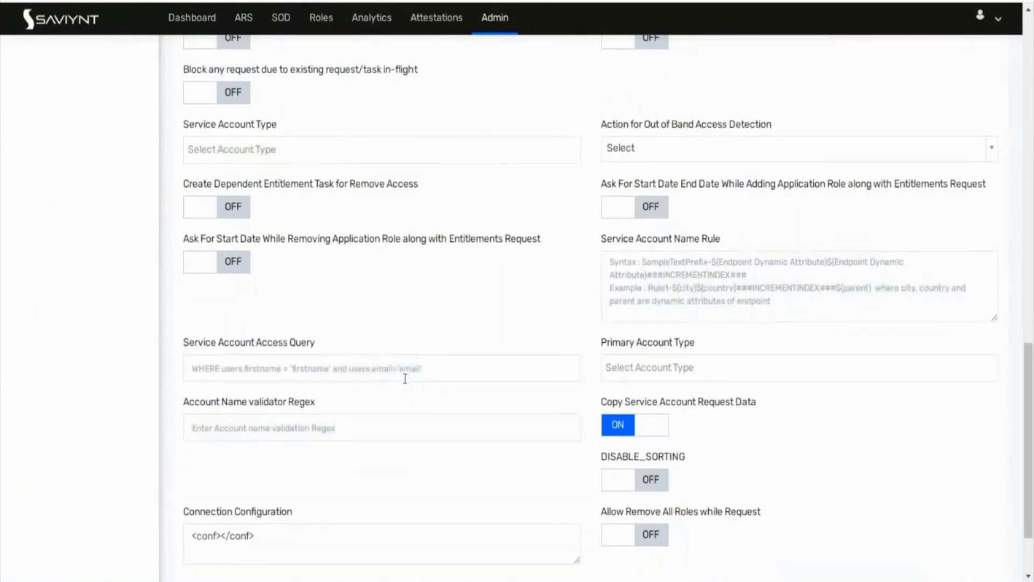
scroll(405, 379, "down", 2)
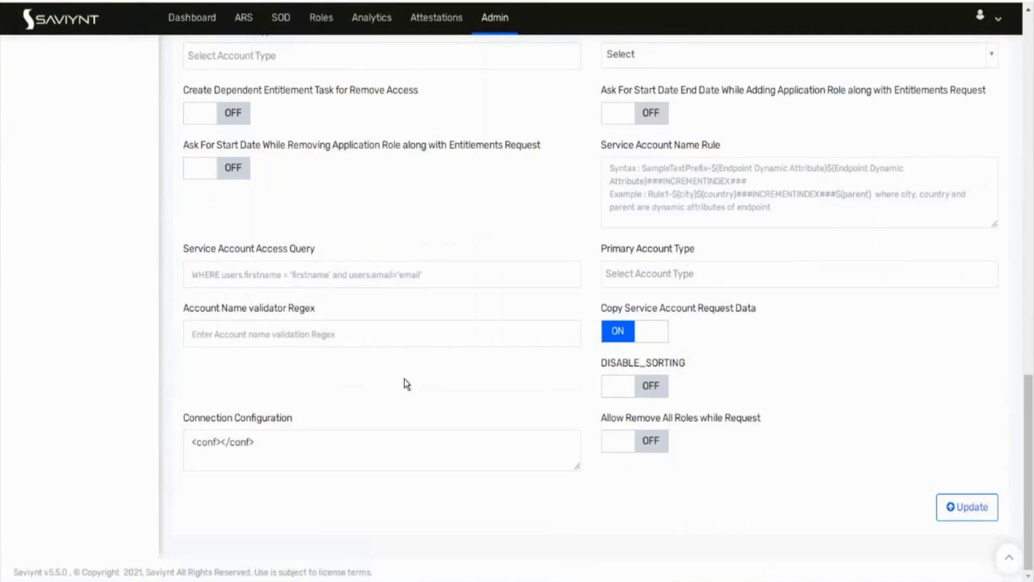
scroll(404, 379, "up", 1)
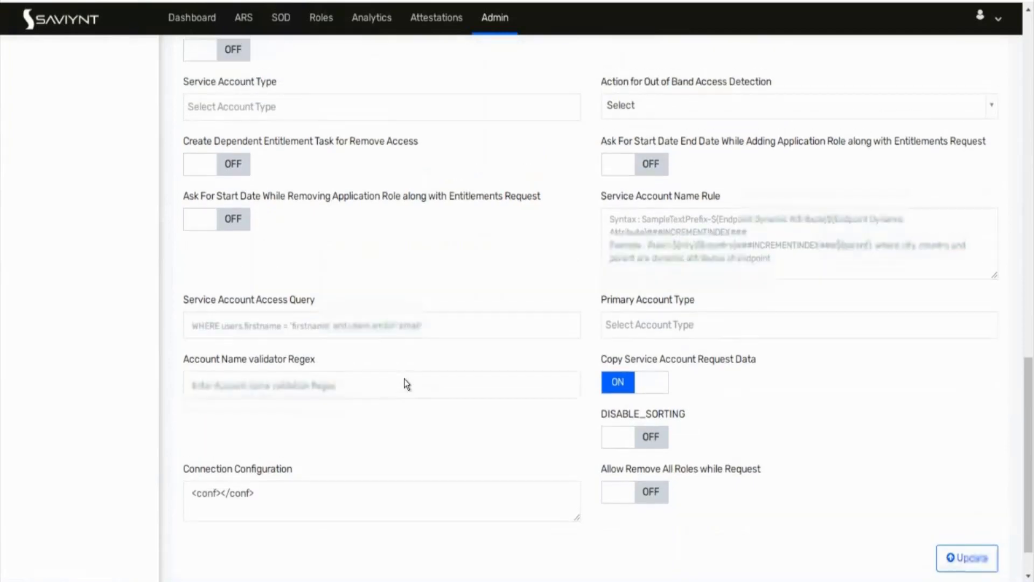
scroll(404, 380, "up", 3)
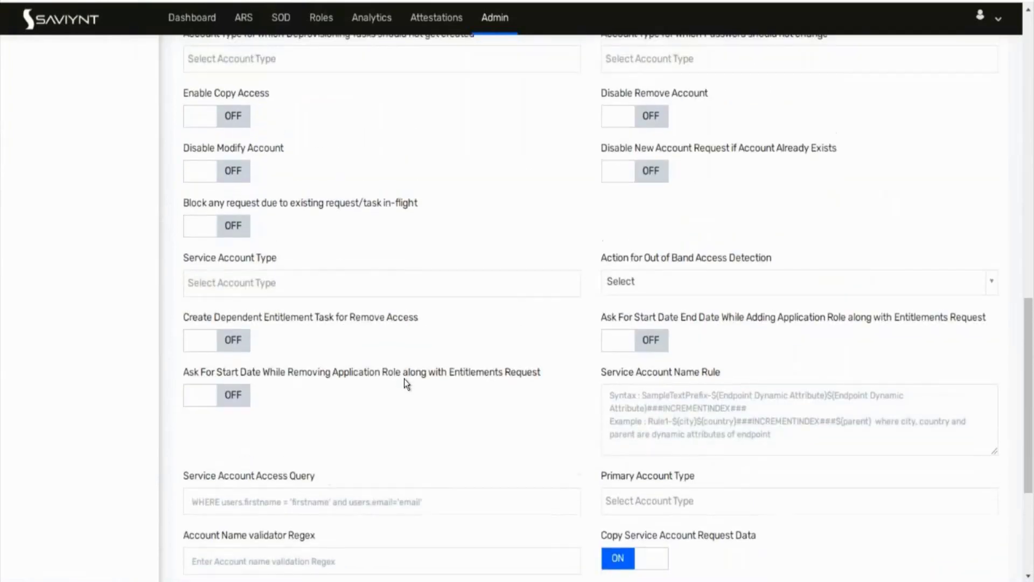
scroll(404, 379, "up", 2)
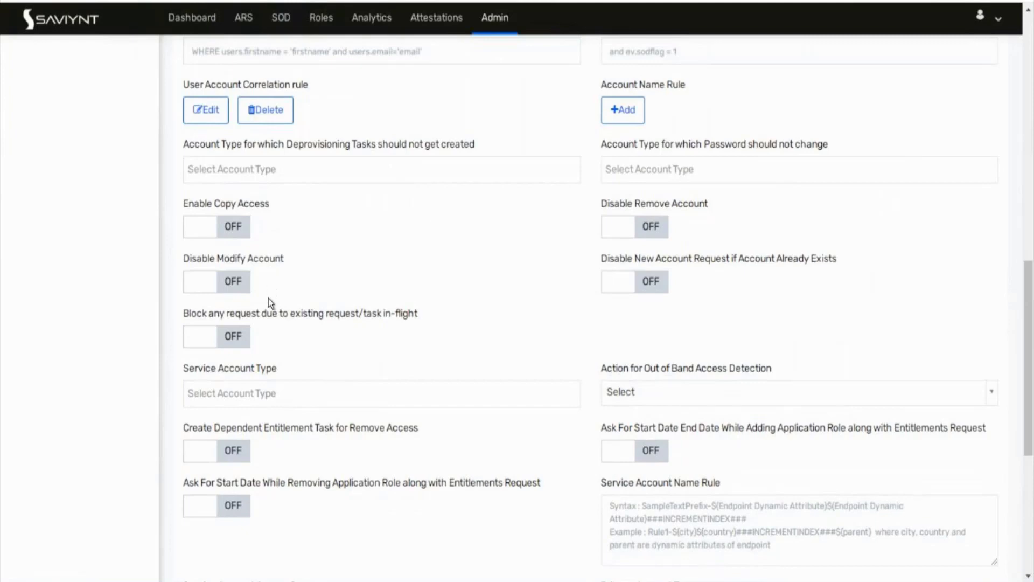
scroll(264, 391, "up", 3)
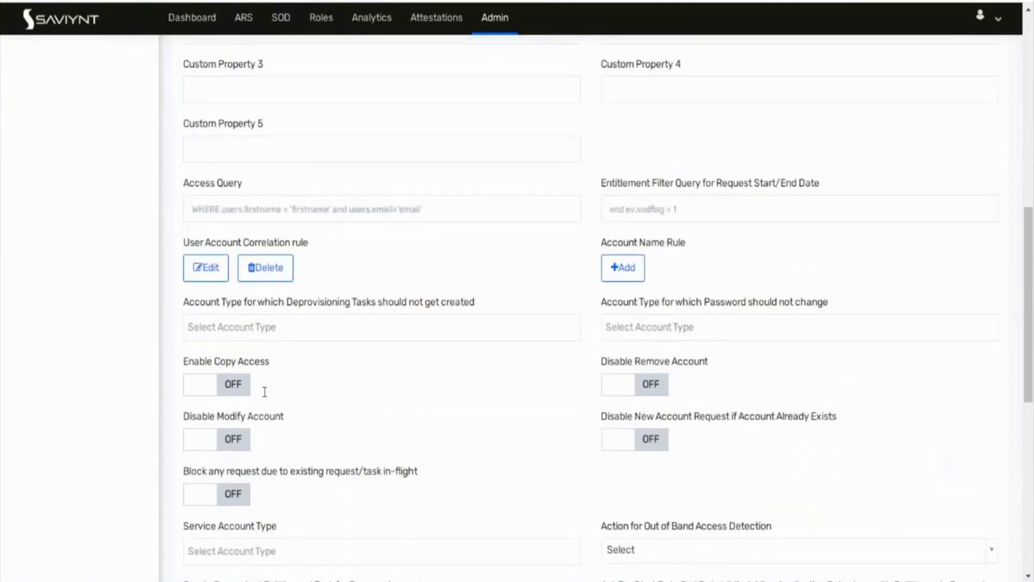
scroll(265, 391, "down", 1)
scroll(264, 393, "down", 1)
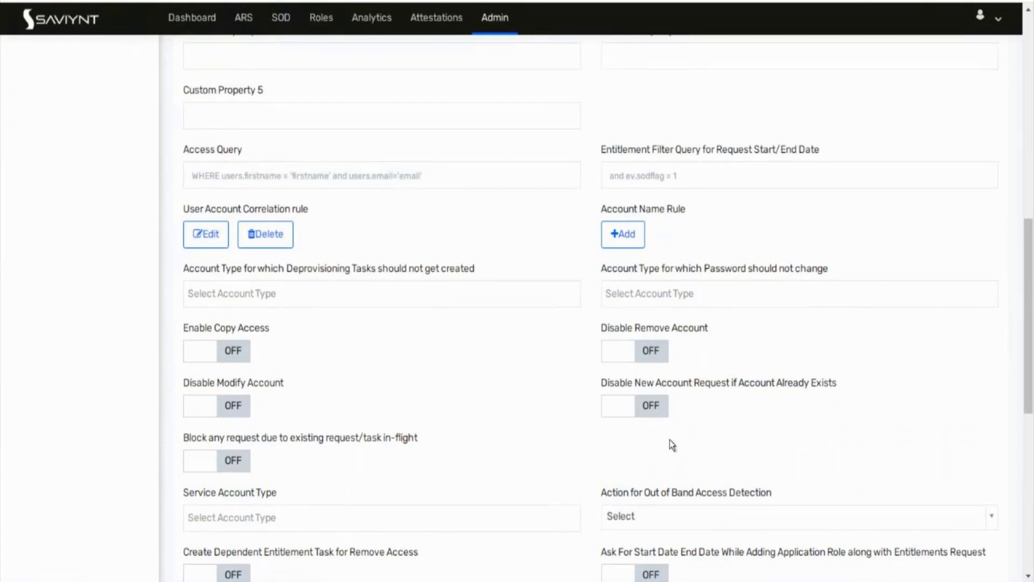
scroll(670, 440, "down", 2)
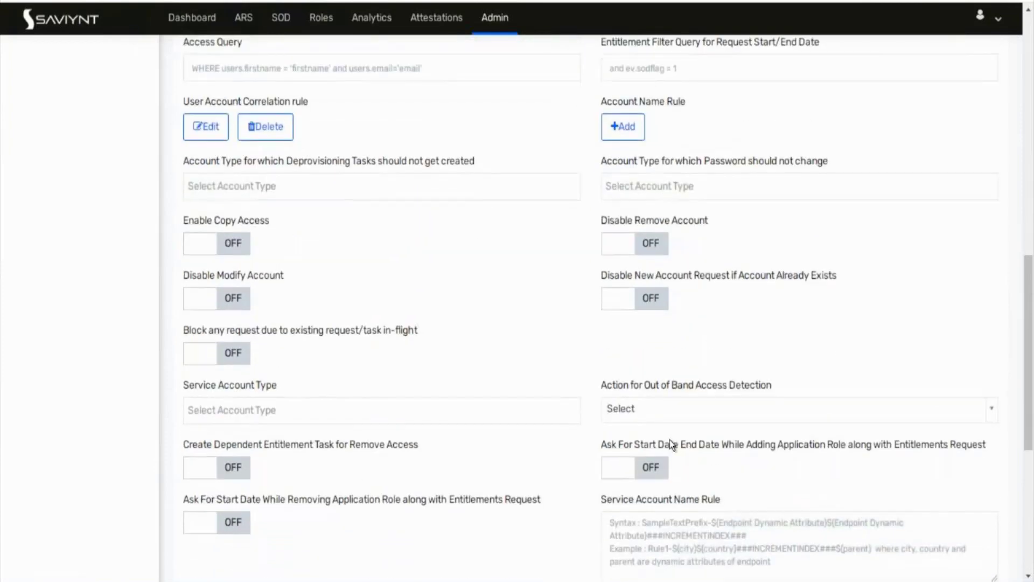
scroll(661, 439, "up", 6)
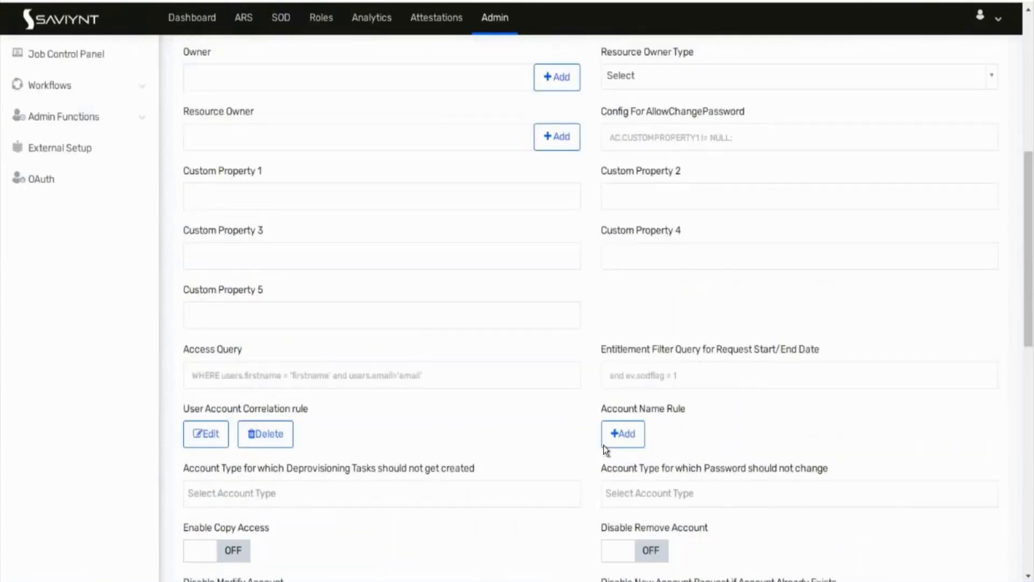
scroll(604, 445, "up", 8)
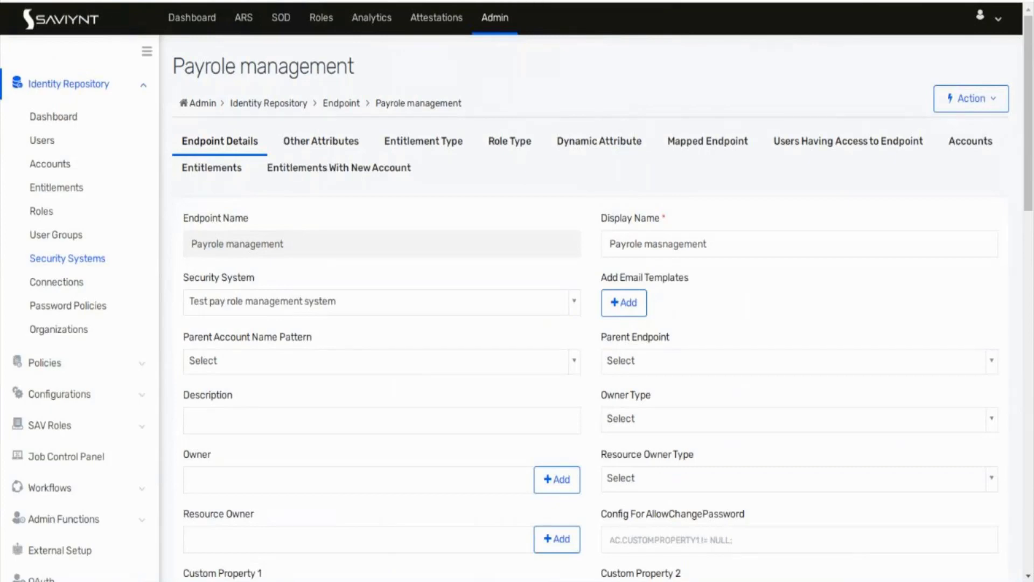
Step: Review the Fin1 endpoint's details from the Endpoints list
left_click(430, 1)
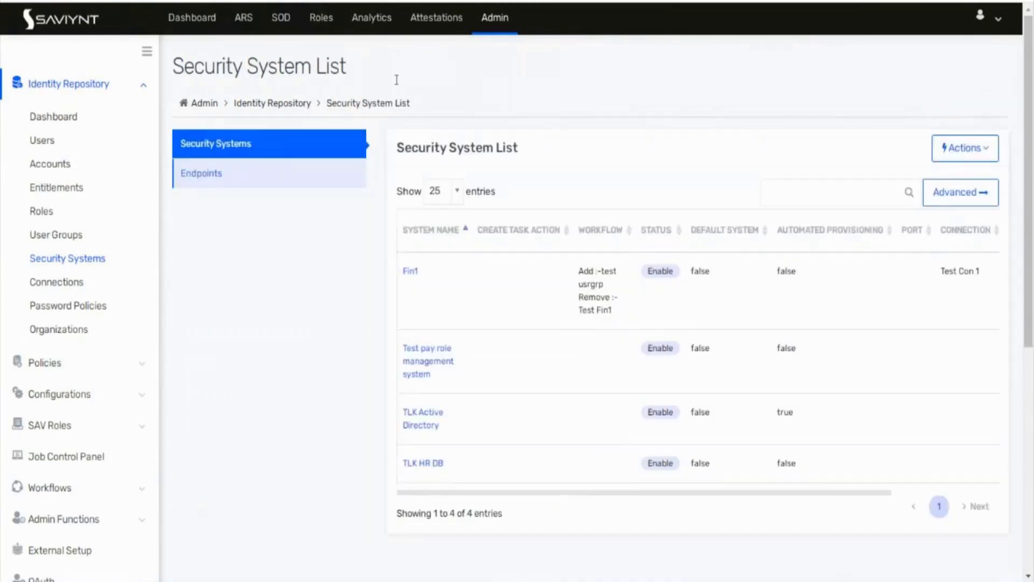
left_click(242, 177)
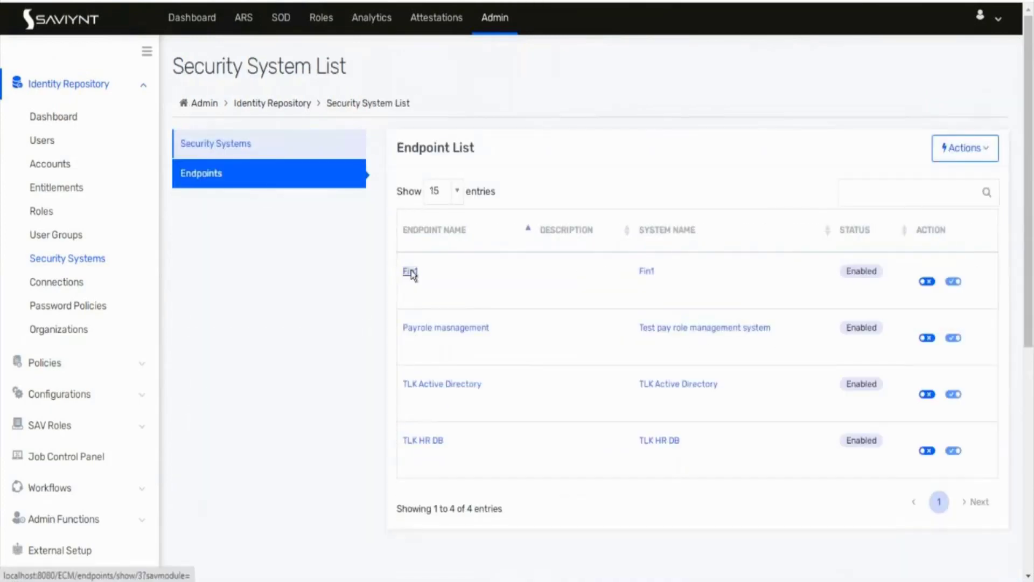
left_click(410, 272)
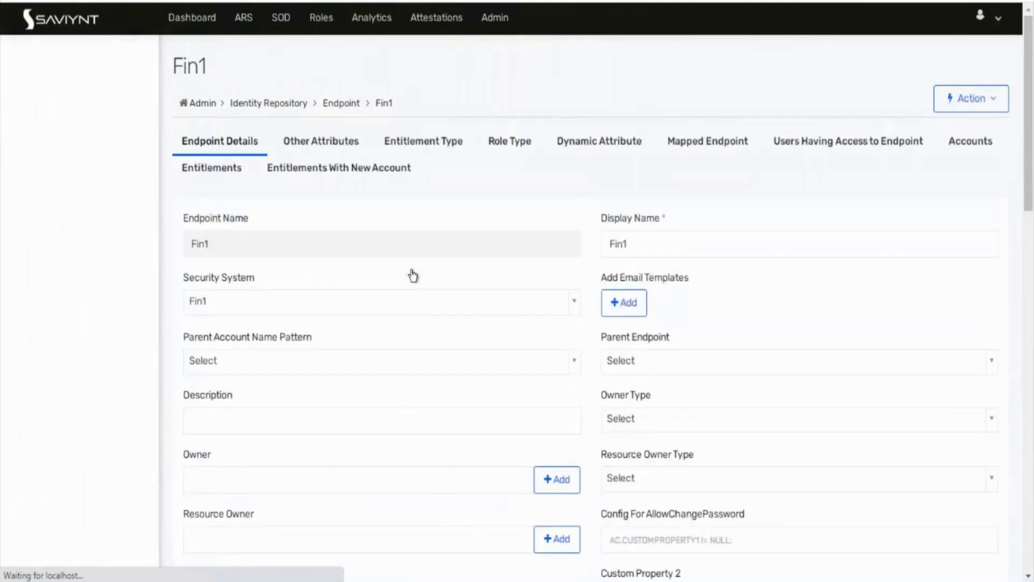
scroll(412, 272, "down", 9)
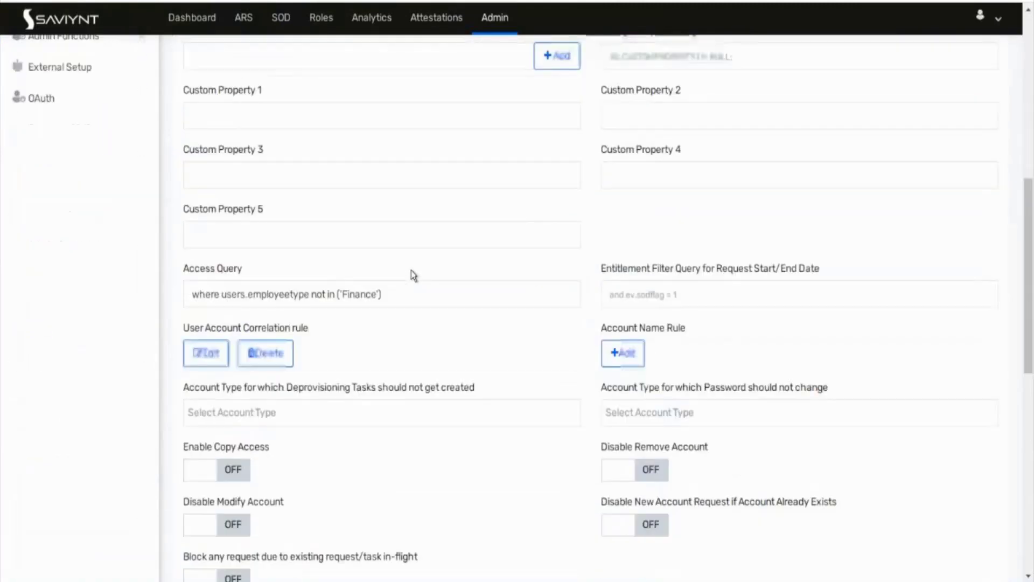
scroll(411, 270, "down", 8)
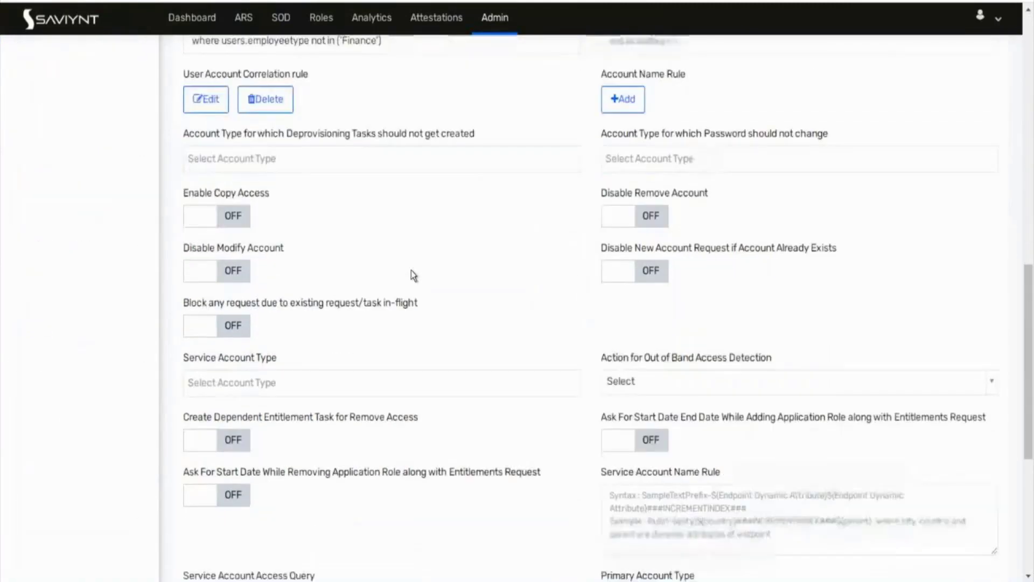
scroll(412, 269, "down", 2)
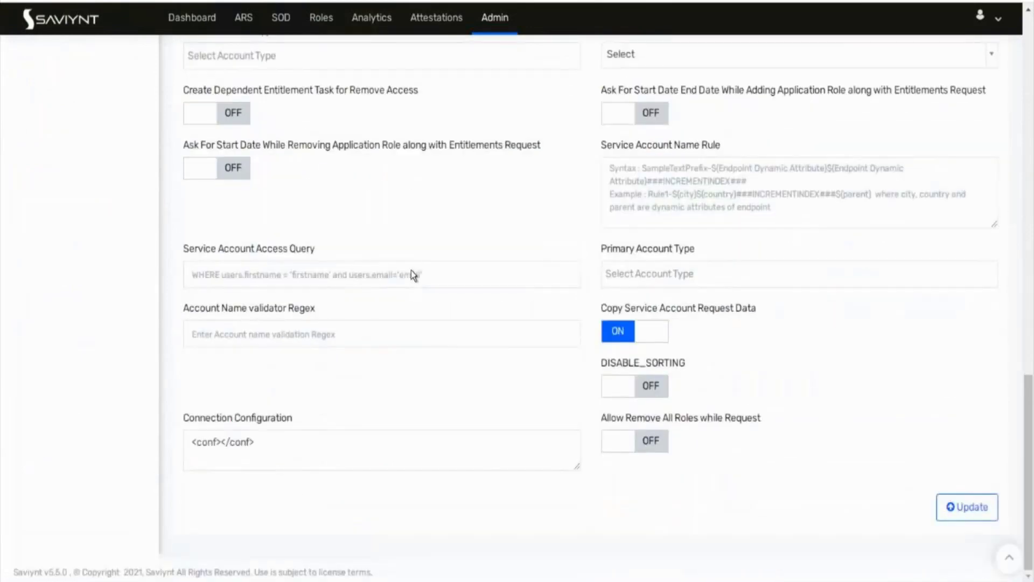
scroll(412, 270, "up", 20)
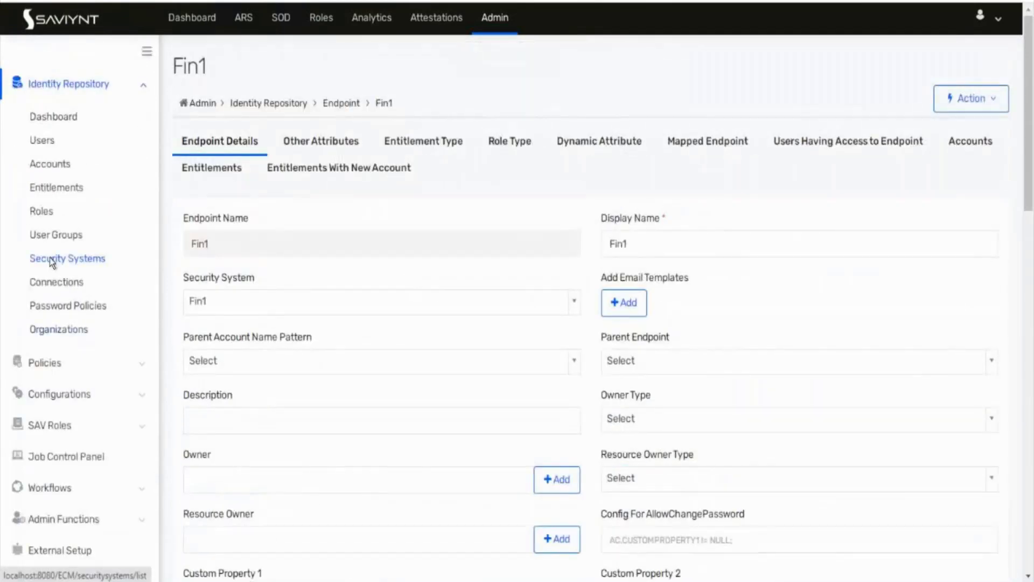
Step: Review the Fin1 security system's details, then start a new access request from ARS
left_click(49, 258)
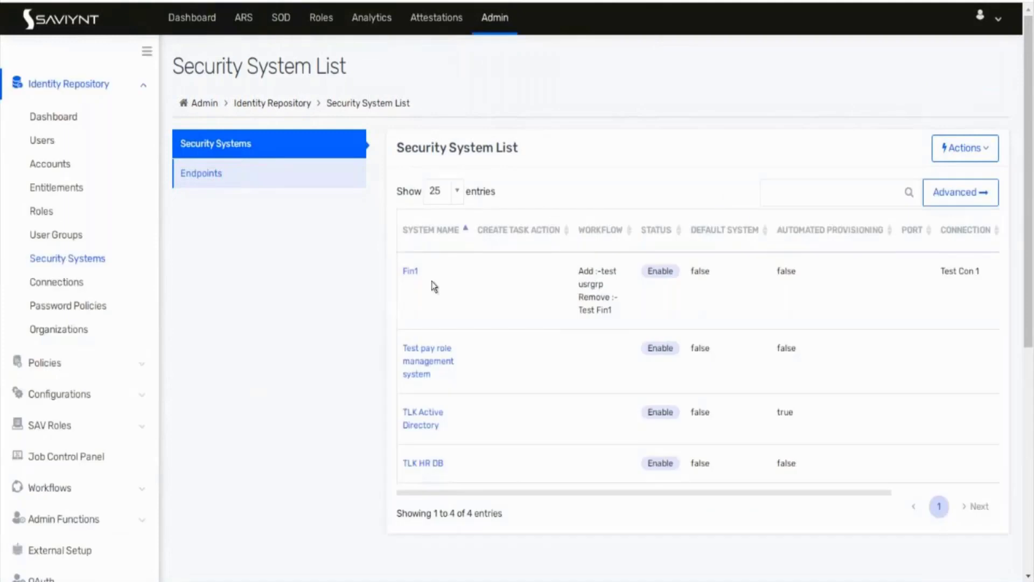
left_click(409, 272)
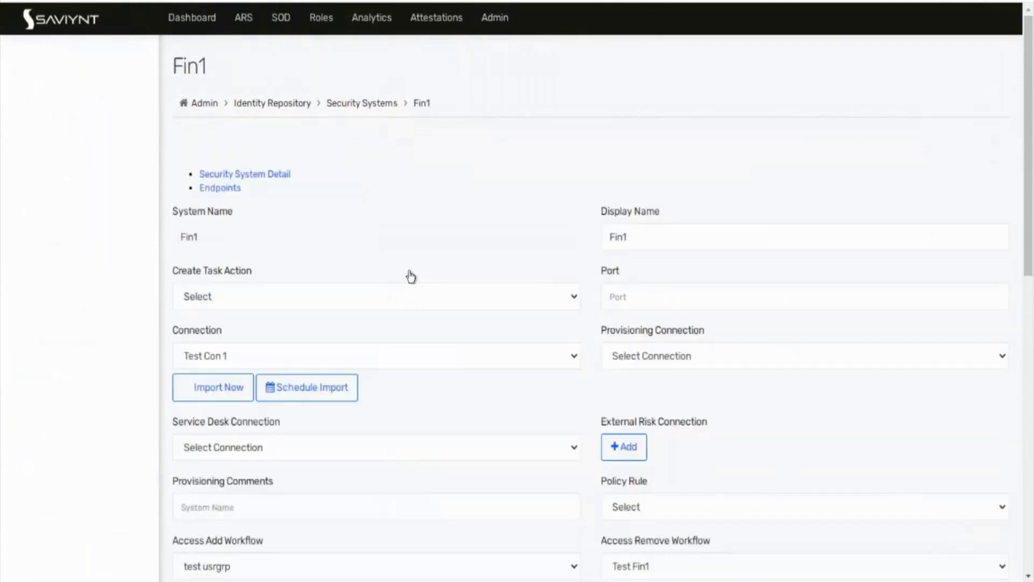
scroll(369, 385, "down", 10)
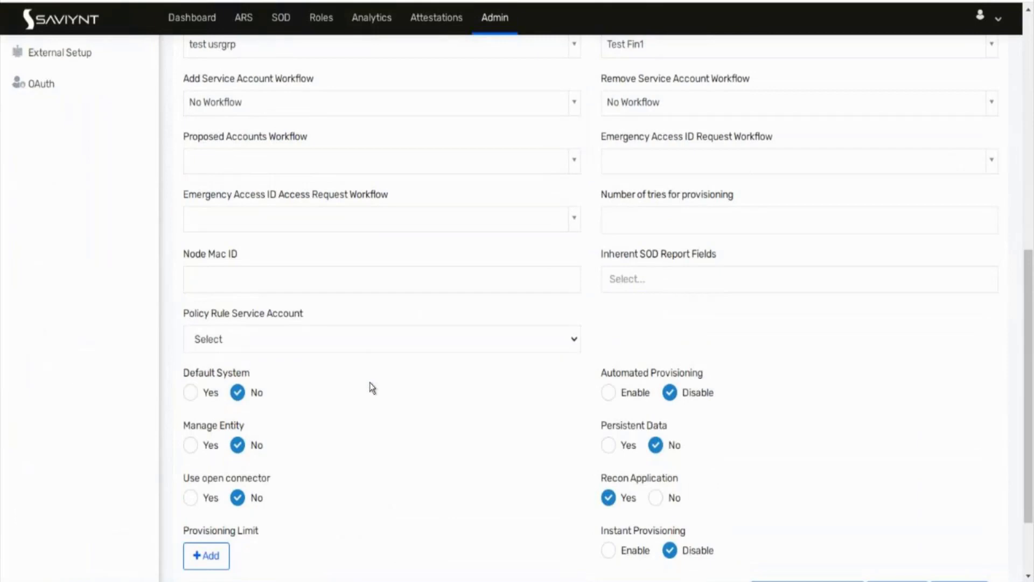
scroll(371, 388, "up", 5)
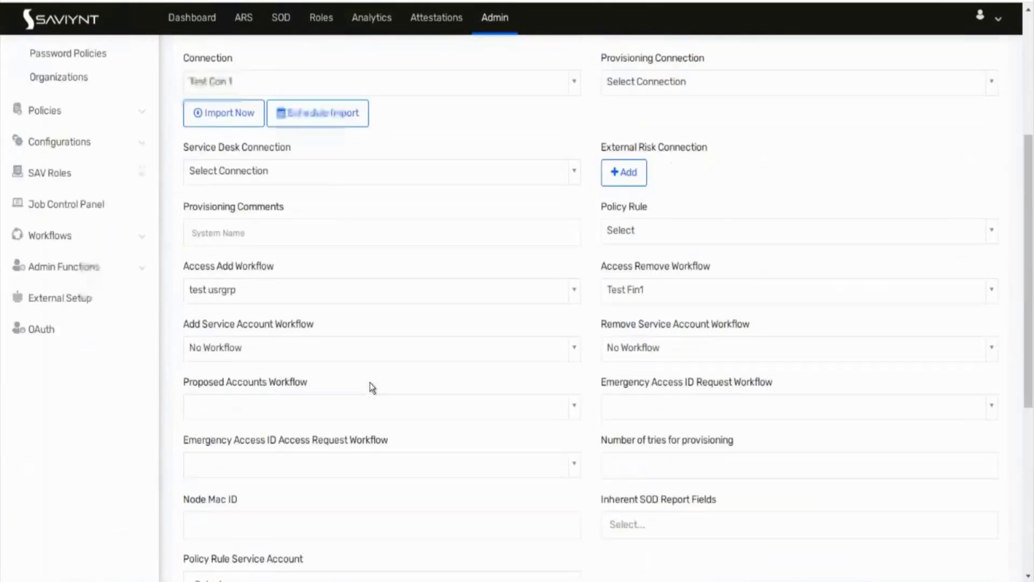
scroll(372, 387, "up", 3)
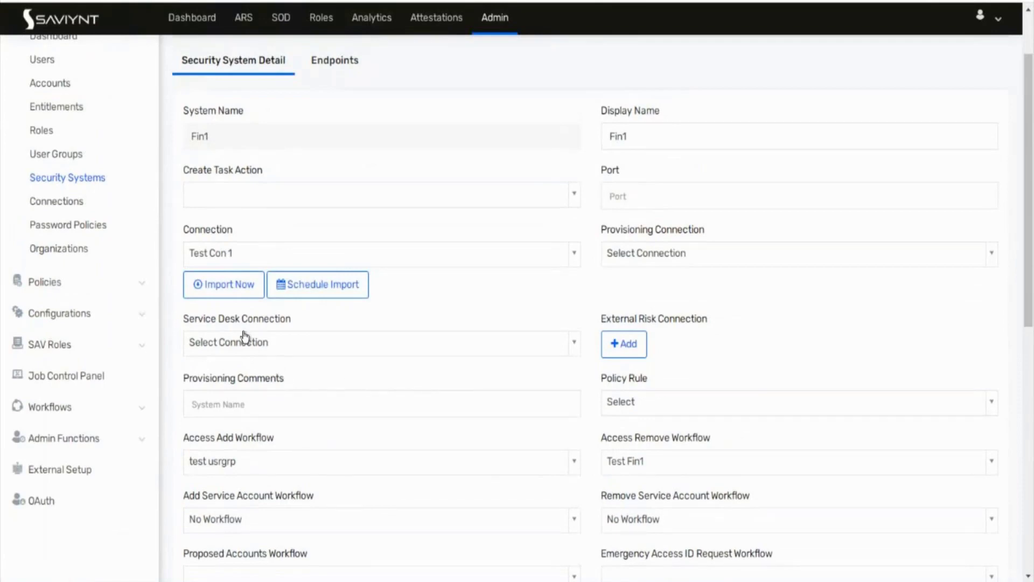
left_click(244, 17)
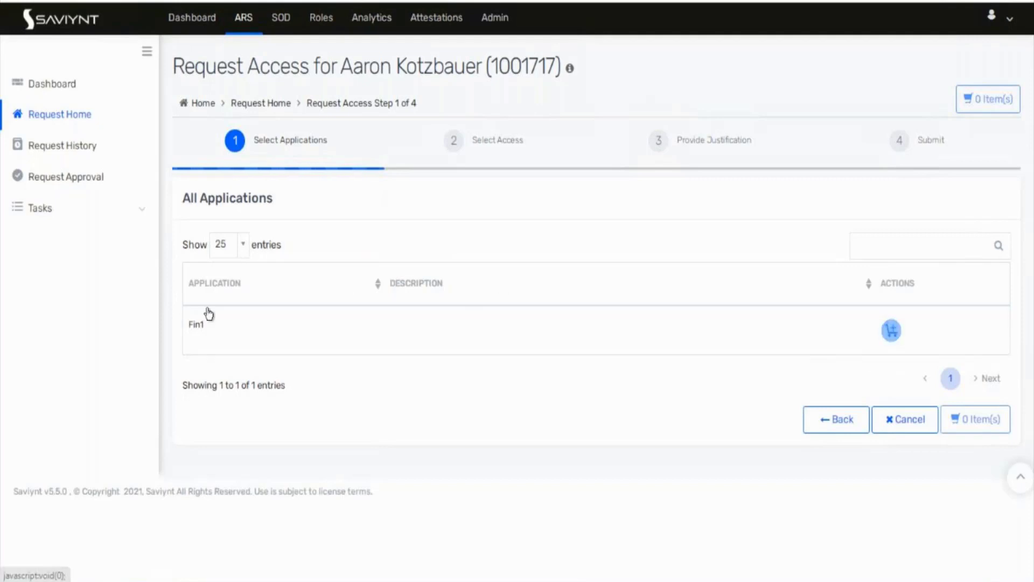
Step: Add the Fin1 application to the cart and check out
double_click(189, 330)
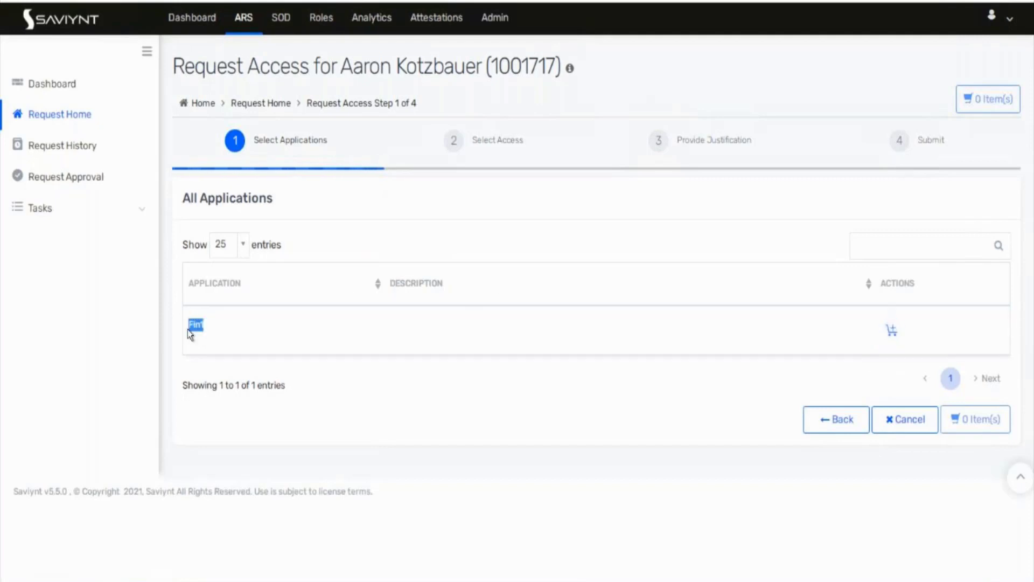
left_click(892, 331)
left_click(993, 418)
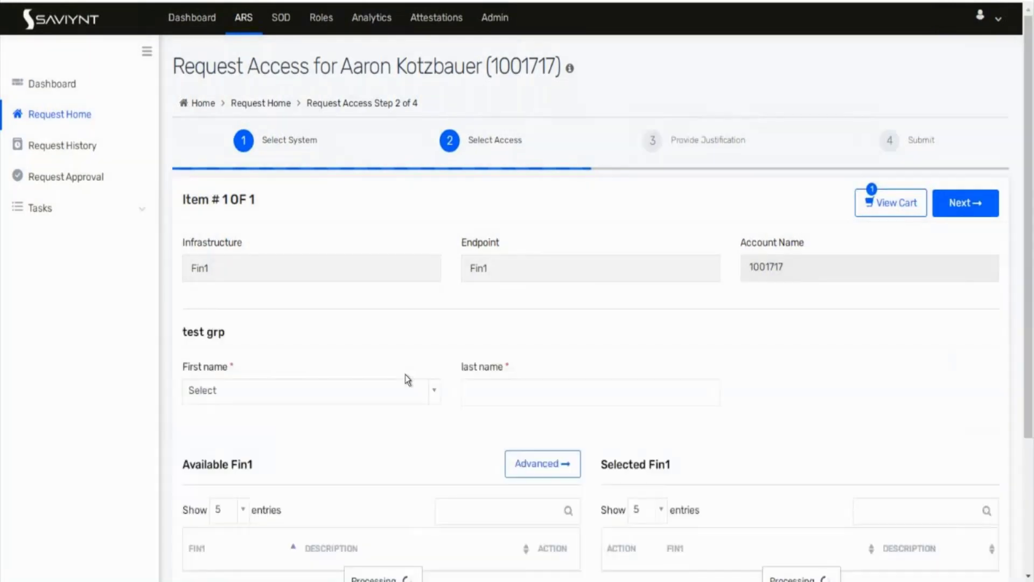
Step: Set First name to Yes and enter 'asasdas' as the last name
scroll(405, 379, "down", 5)
left_click(323, 123)
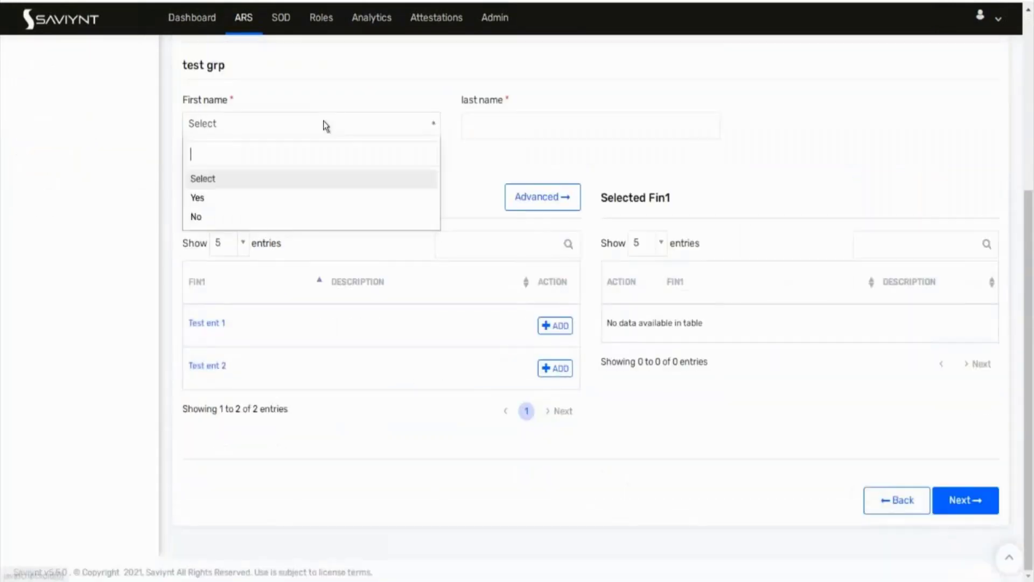
left_click(256, 198)
left_click(472, 129)
type("asasdas")
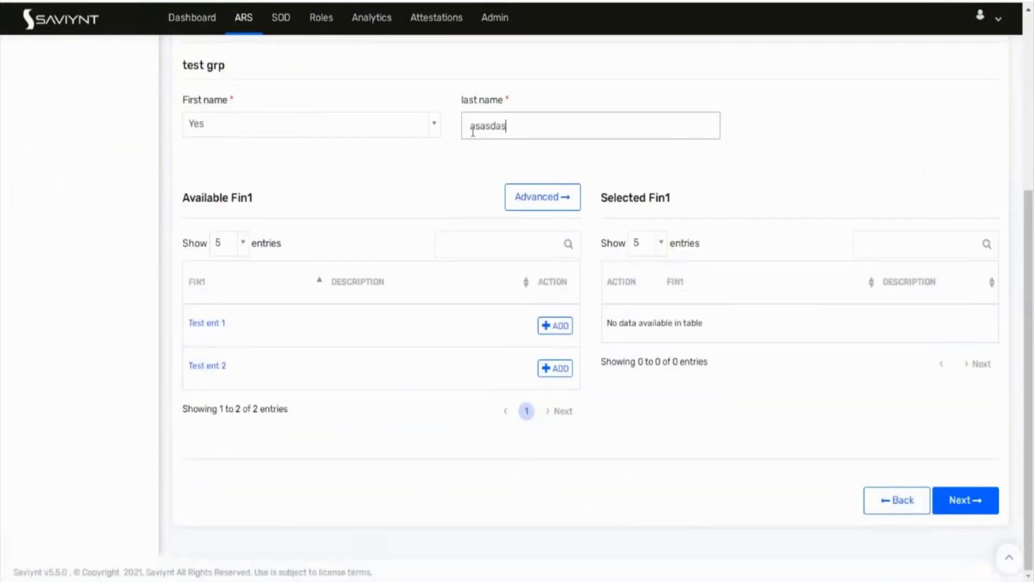
left_click(380, 526)
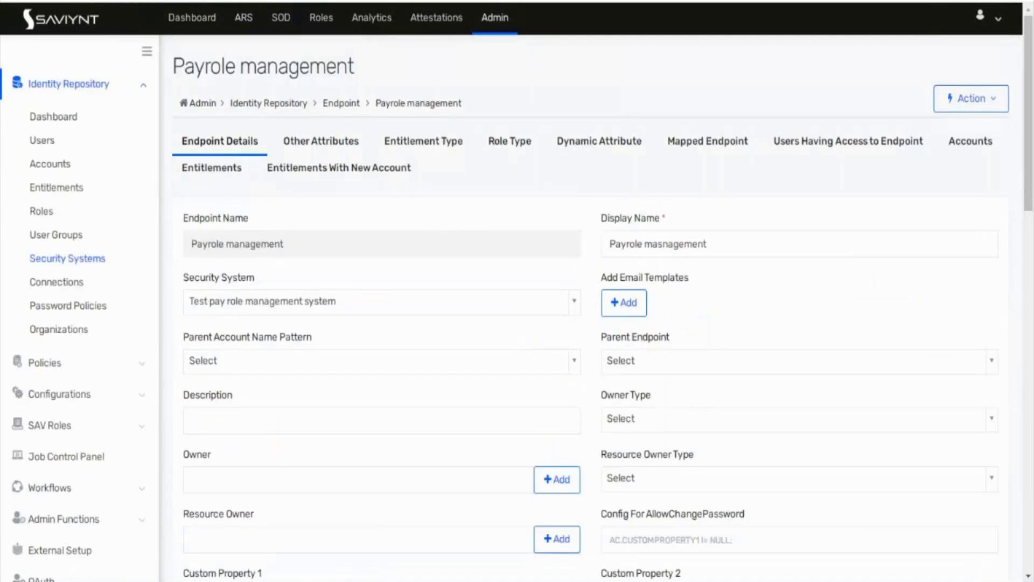
Step: Navigate Admin to Security Systems > Endpoints > Fin1 and view its Entitlements tab
left_click(51, 193)
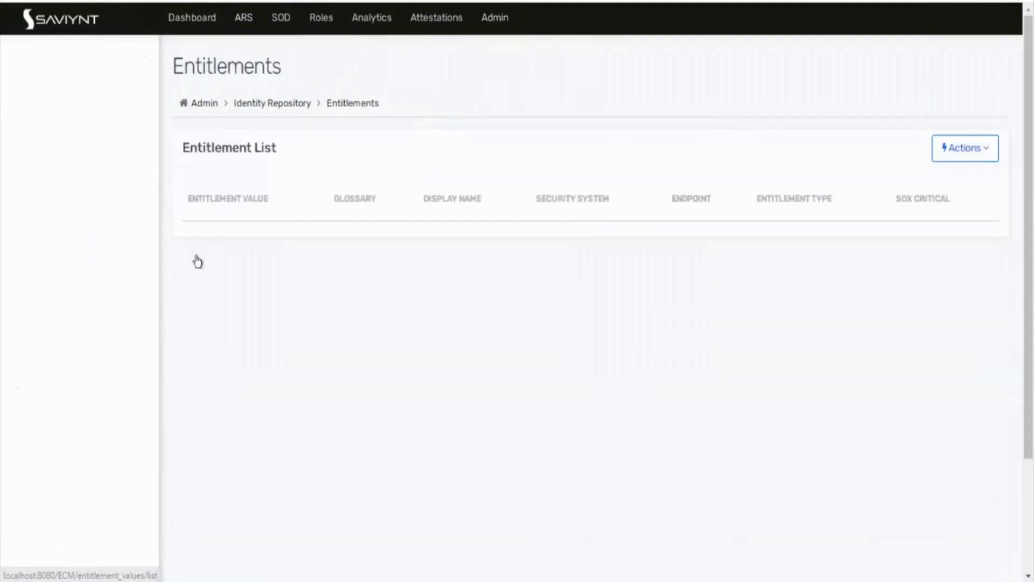
left_click(49, 259)
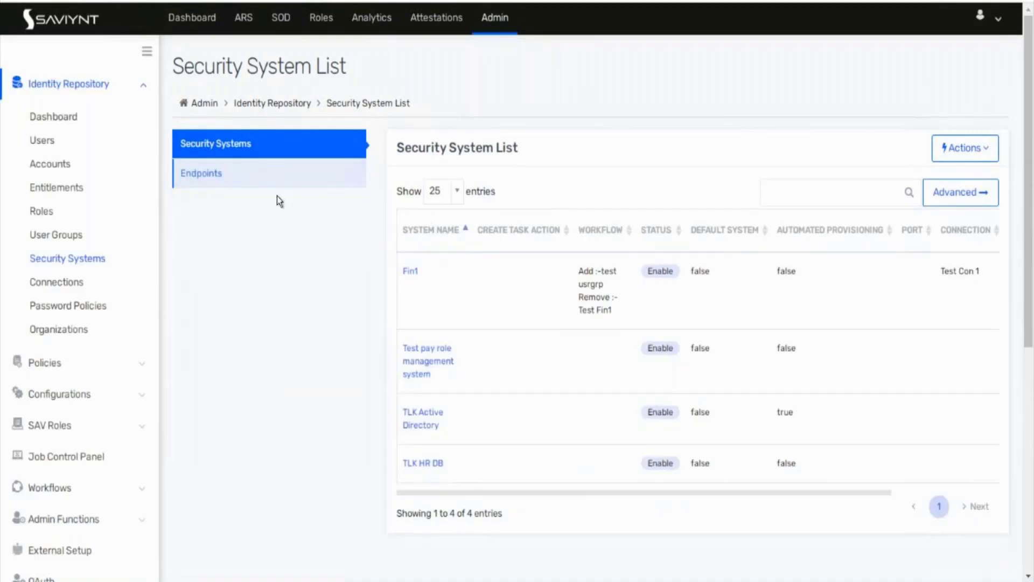
left_click(272, 182)
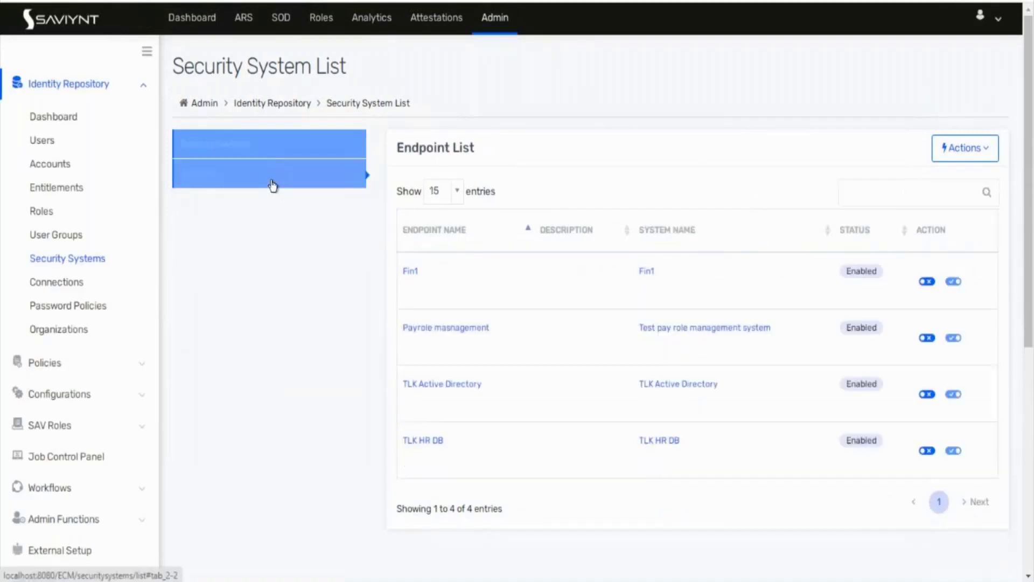
left_click(413, 278)
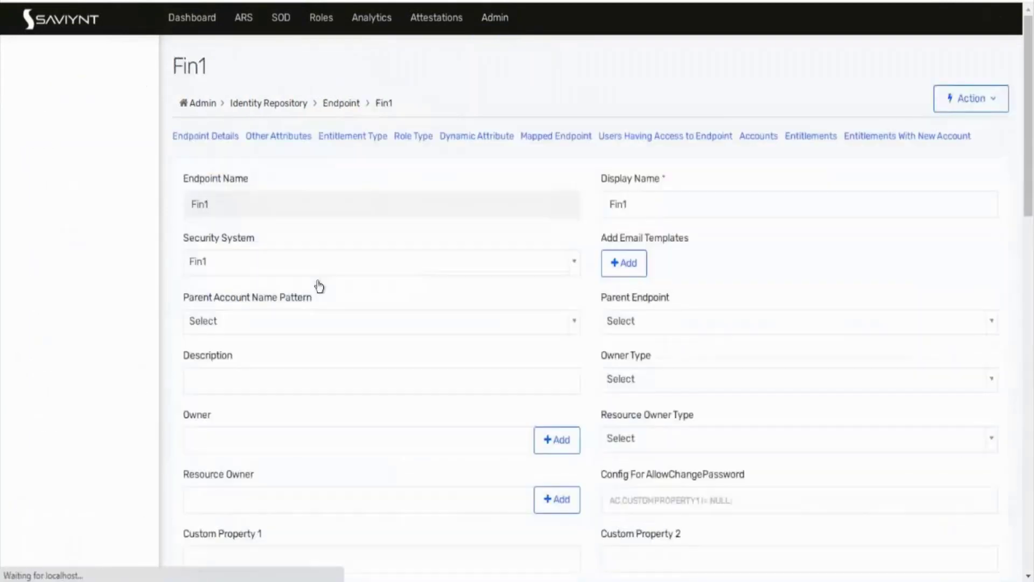
left_click(204, 173)
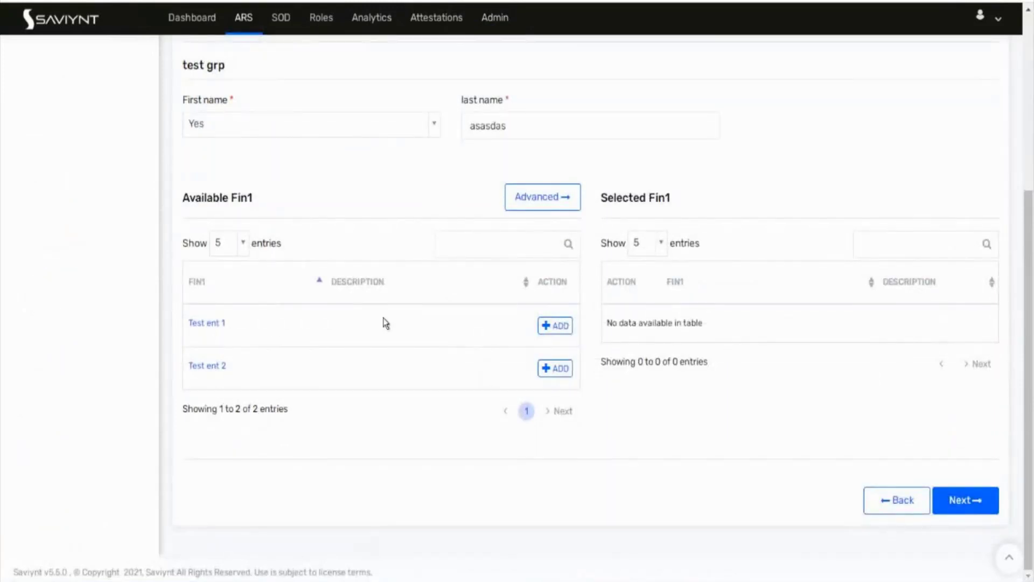
Step: Add Test ent 1 to the request and move on to the justification step
left_click(558, 329)
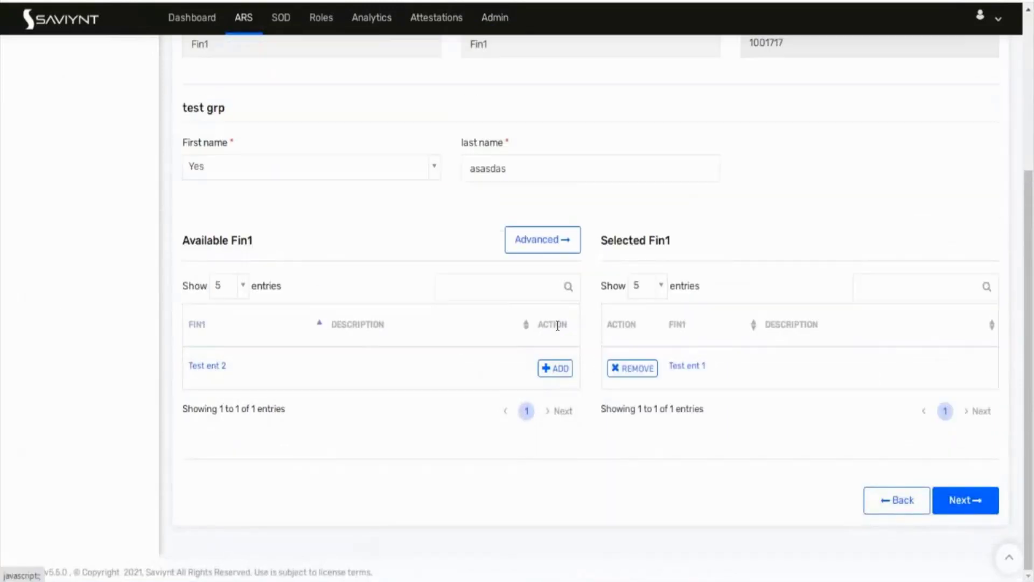
left_click(968, 507)
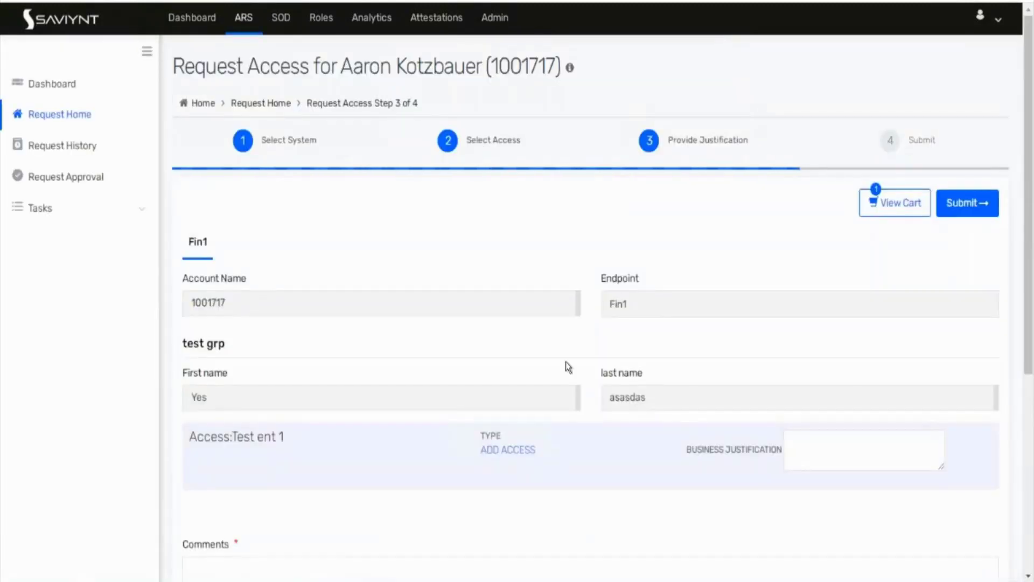
scroll(565, 363, "down", 3)
scroll(565, 366, "down", 3)
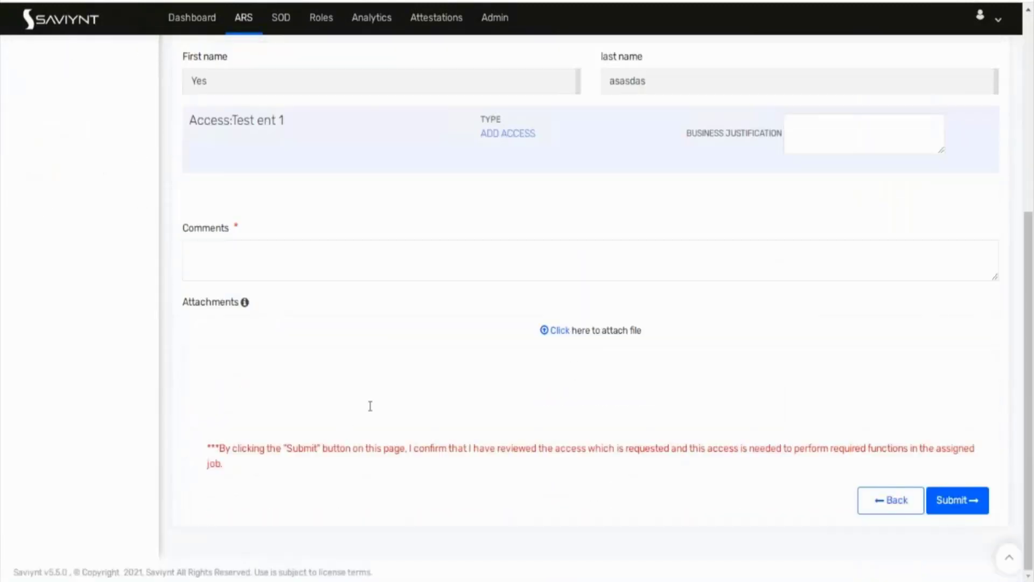
scroll(370, 406, "up", 6)
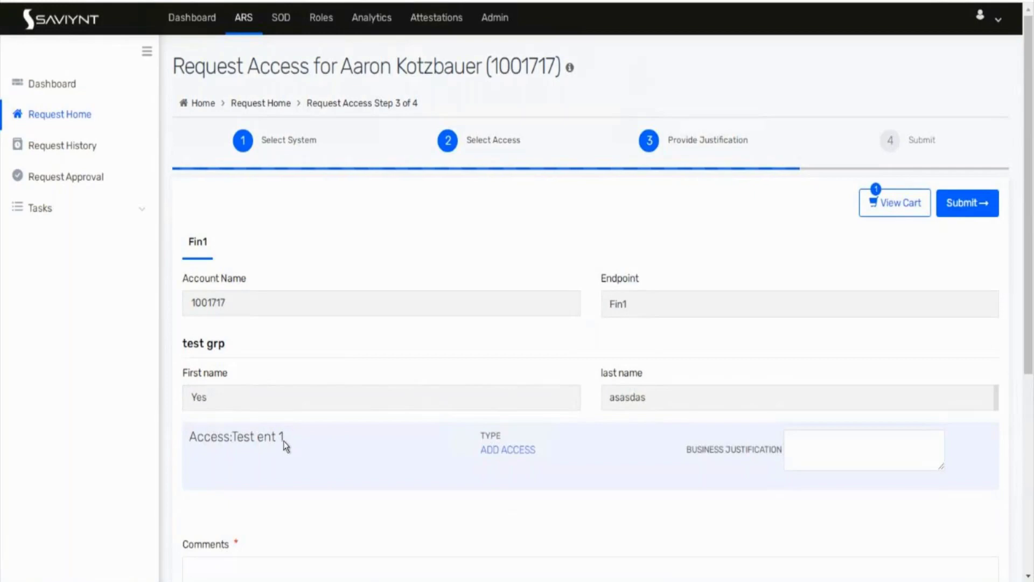
left_click_drag(284, 442, 233, 442)
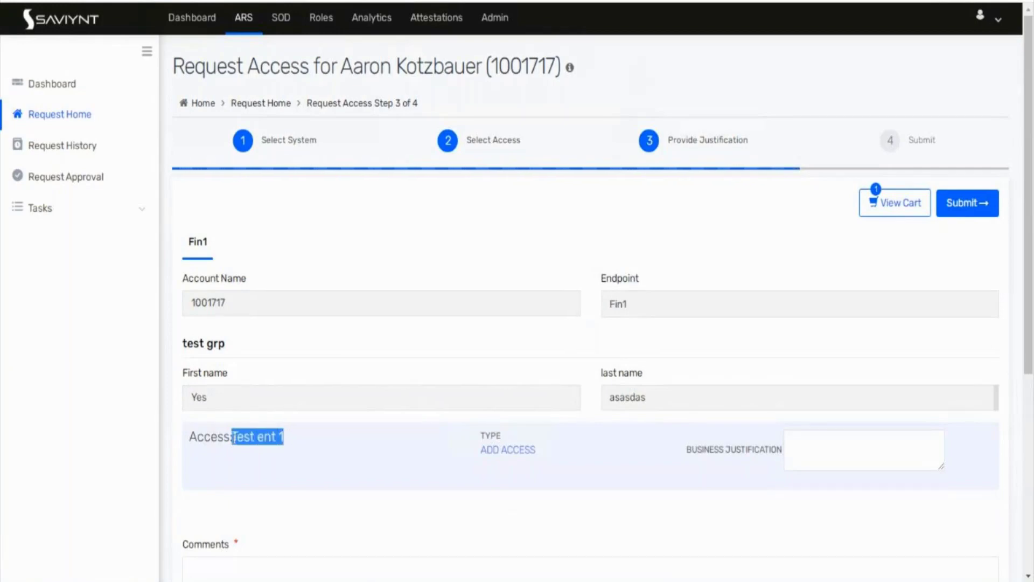
Step: Enter the comment 'asdasdasdas' and submit the request
scroll(232, 438, "down", 5)
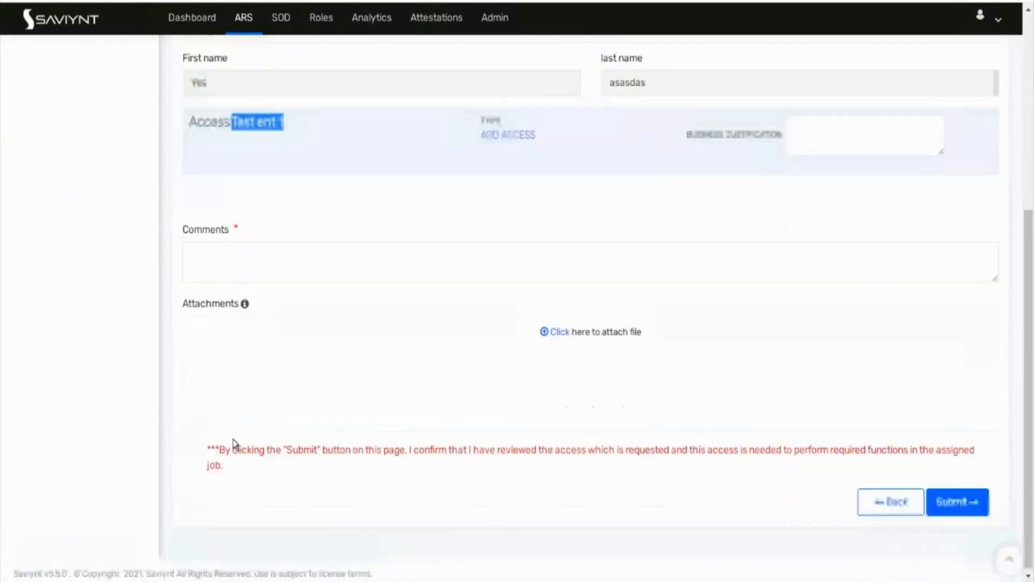
left_click(268, 254)
type("asdasdasdas")
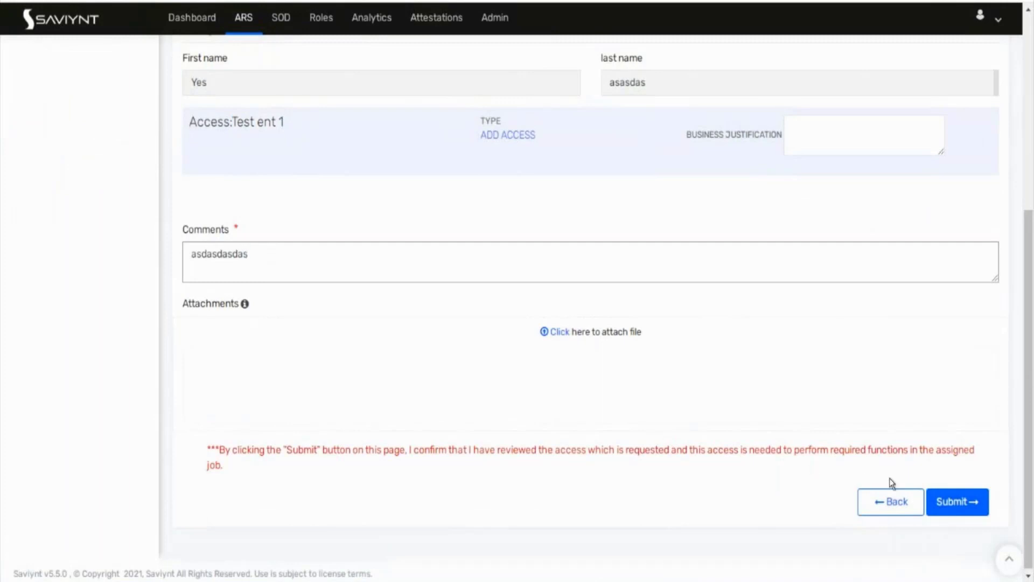
left_click(958, 503)
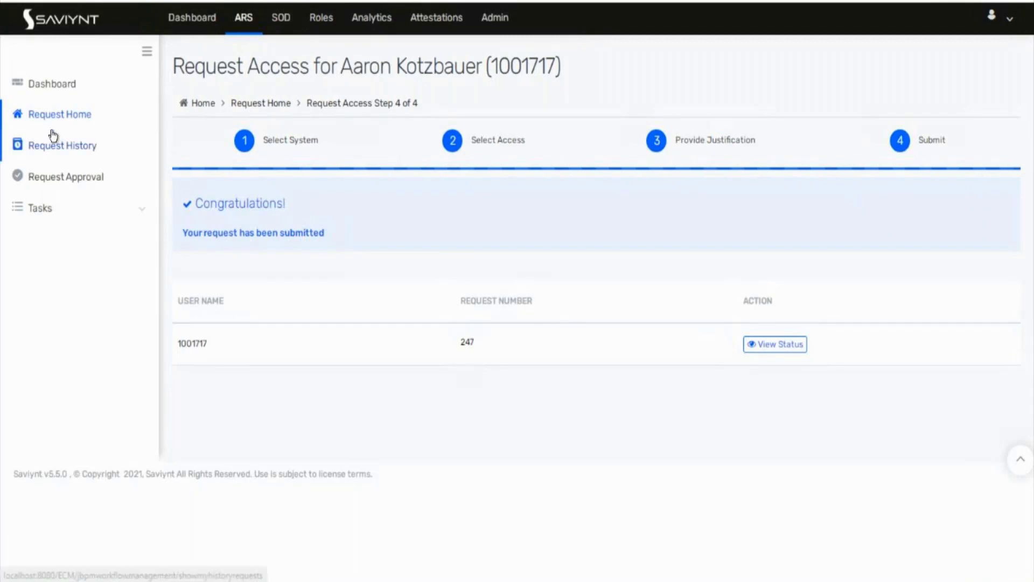
Step: Check Fin1's workflows in the security system list: add test usrgrp, remove Test Fin1
left_click(377, 1)
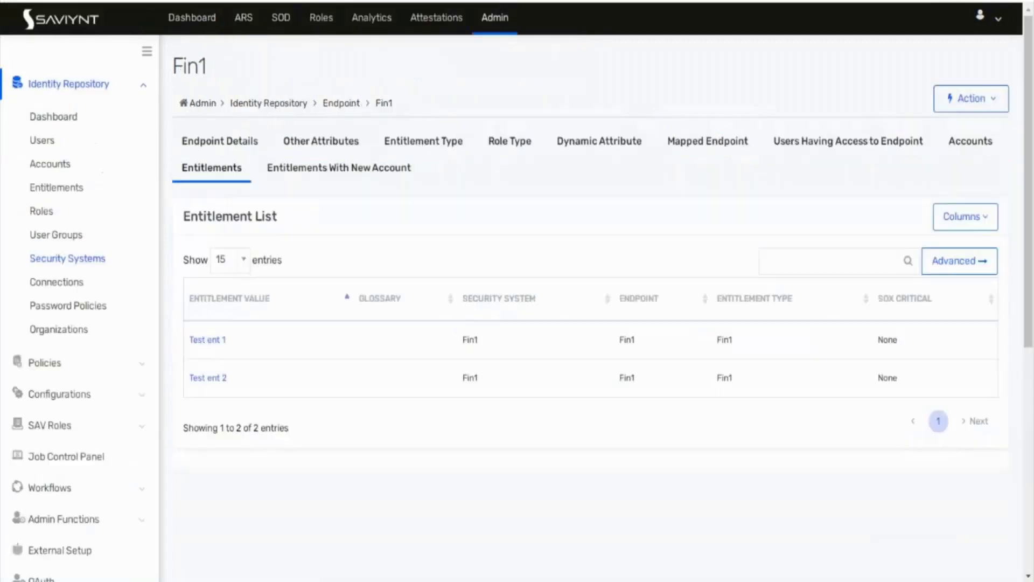
left_click(245, 139)
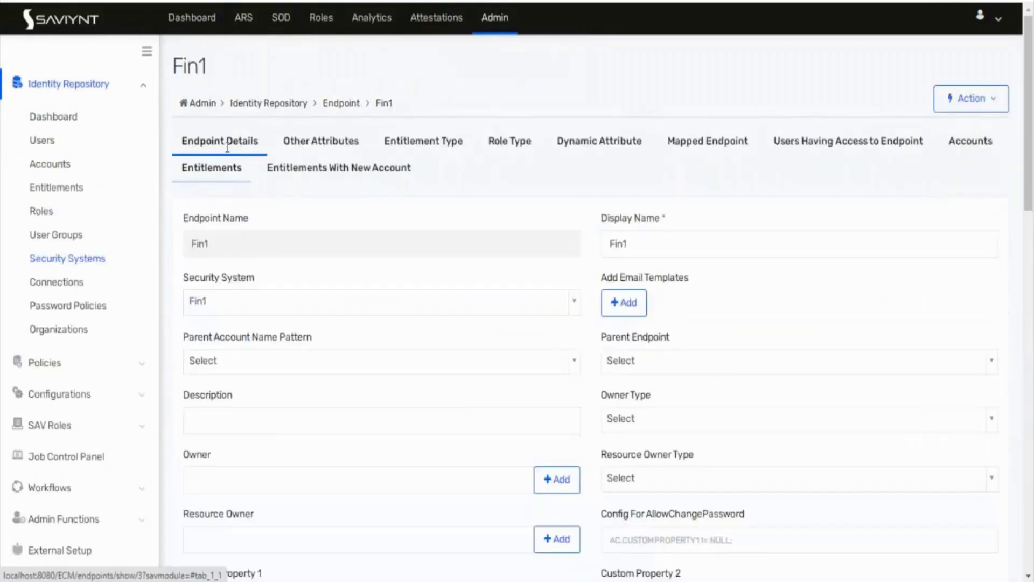
left_click(73, 264)
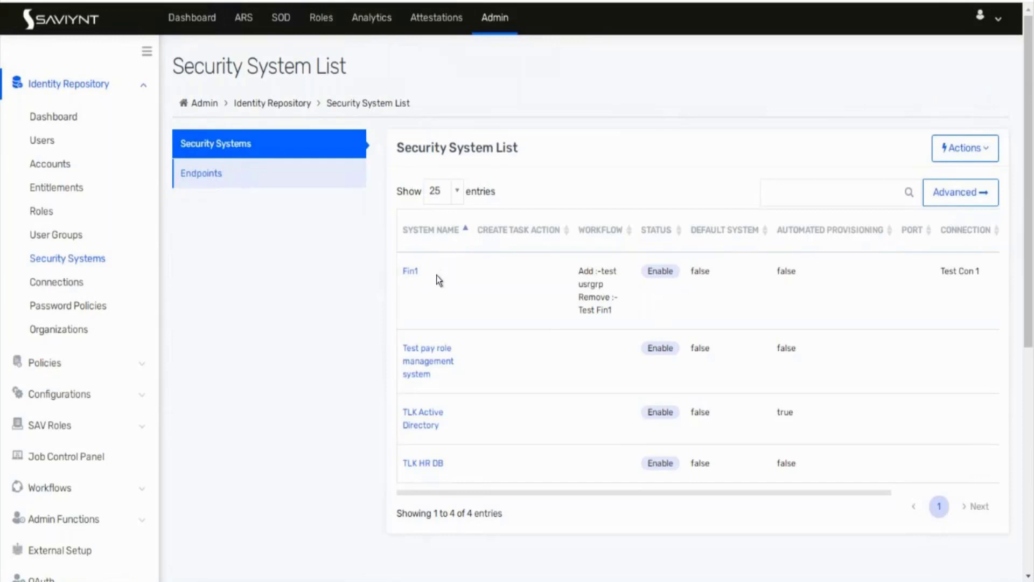
left_click_drag(437, 274, 402, 273)
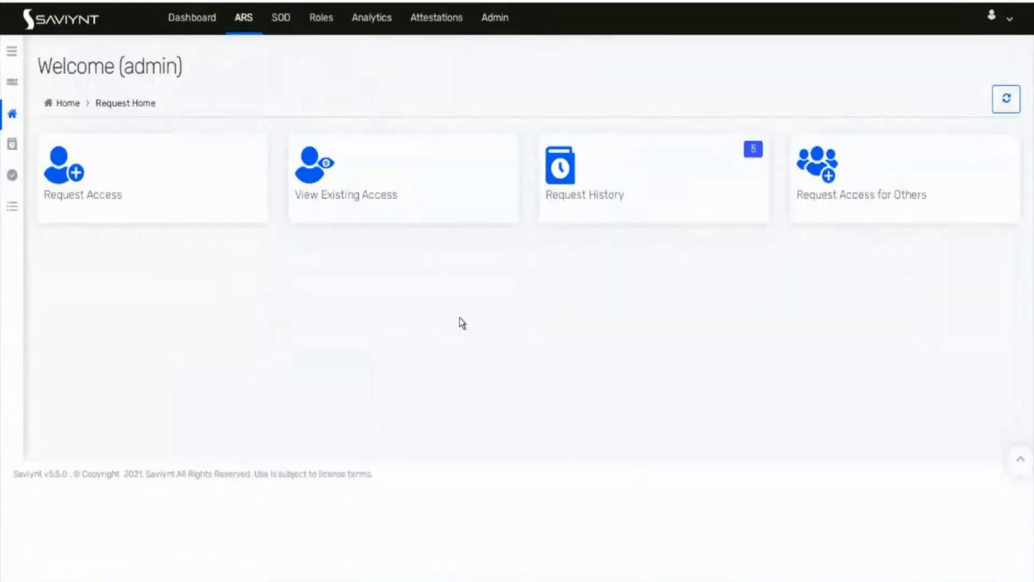
Step: Start a request for another user, put Fin1 in the cart and check out
left_click(912, 194)
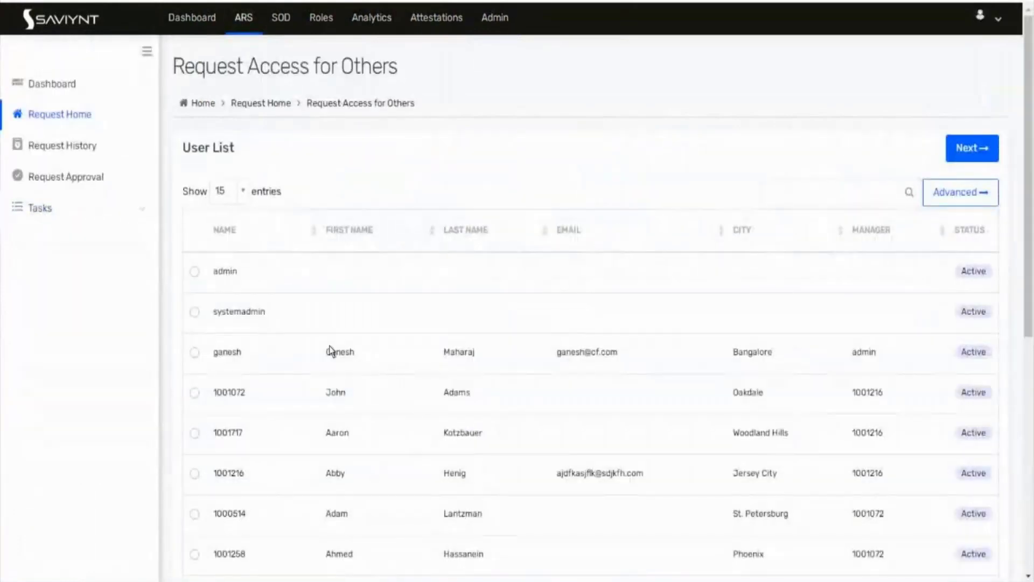
scroll(331, 350, "down", 2)
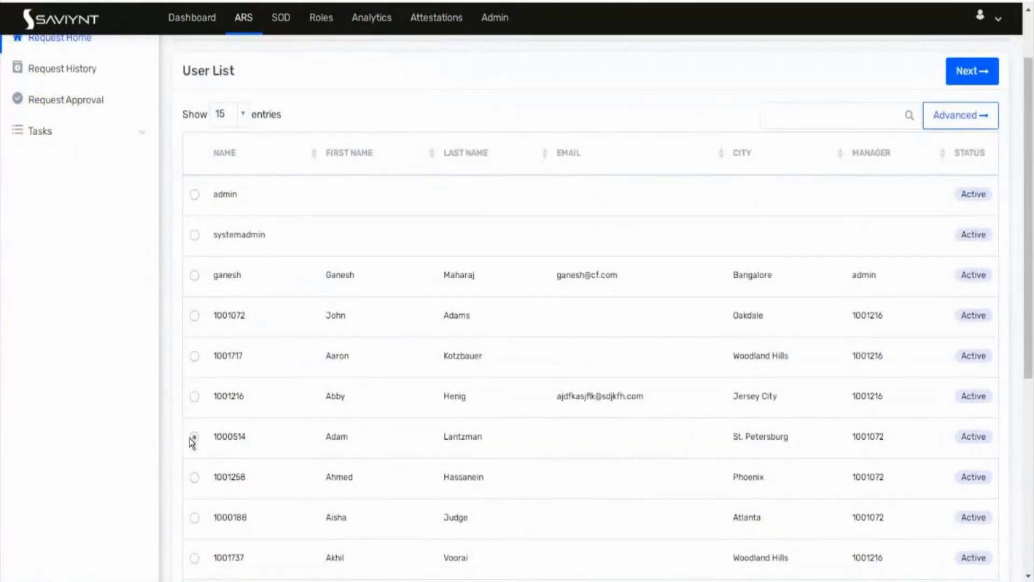
left_click(980, 85)
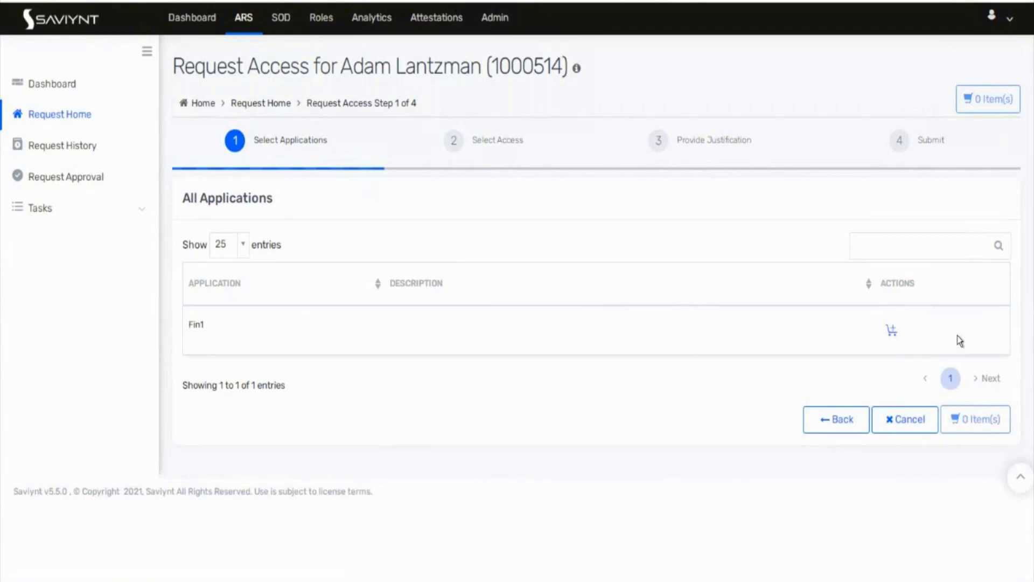
left_click(891, 331)
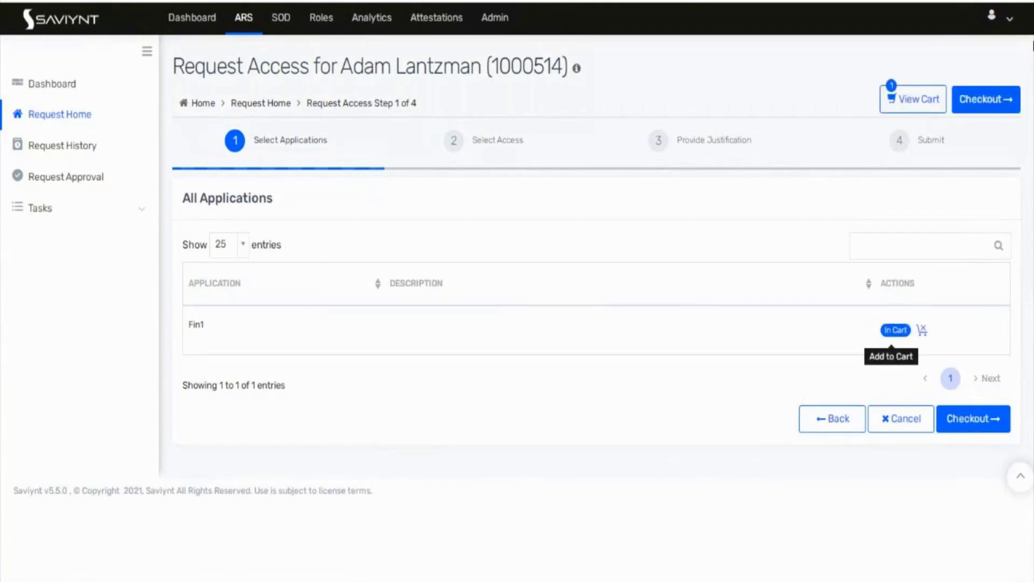
left_click(991, 108)
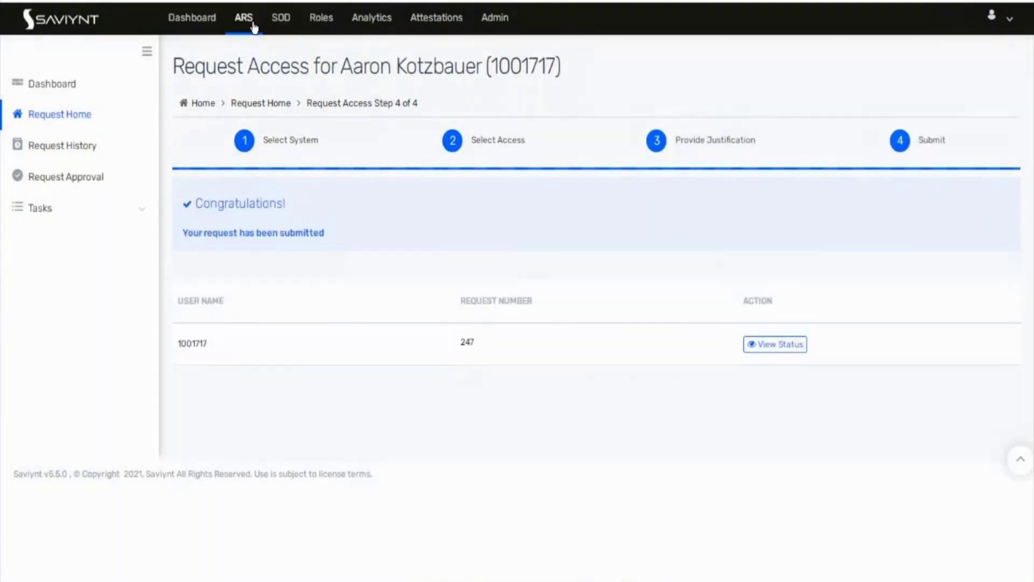
Step: Select Test ent 2 with First name Yes and last name 'asdsa'
left_click(665, 1)
left_click_drag(781, 1, 504, 1)
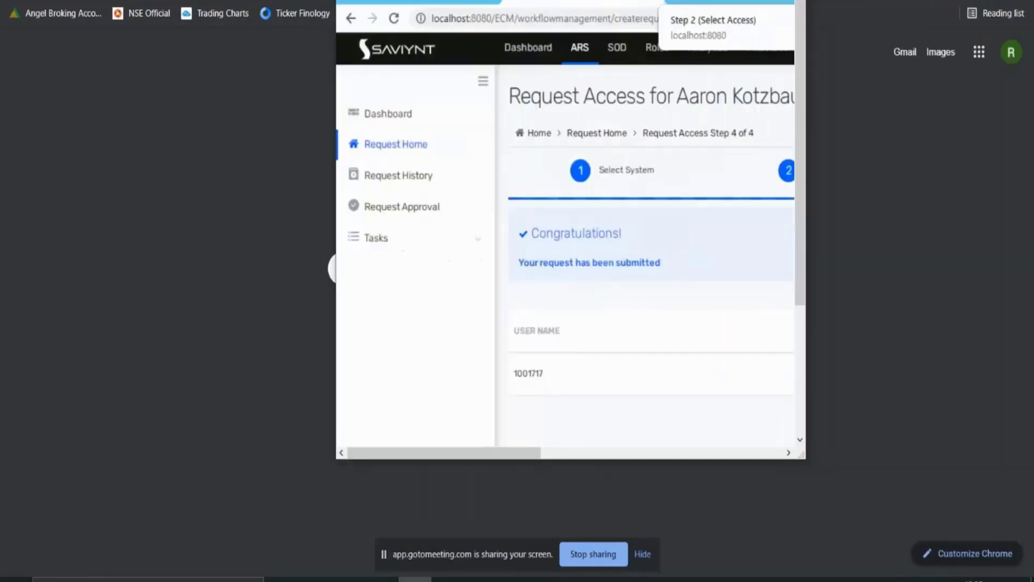
left_click(757, 1)
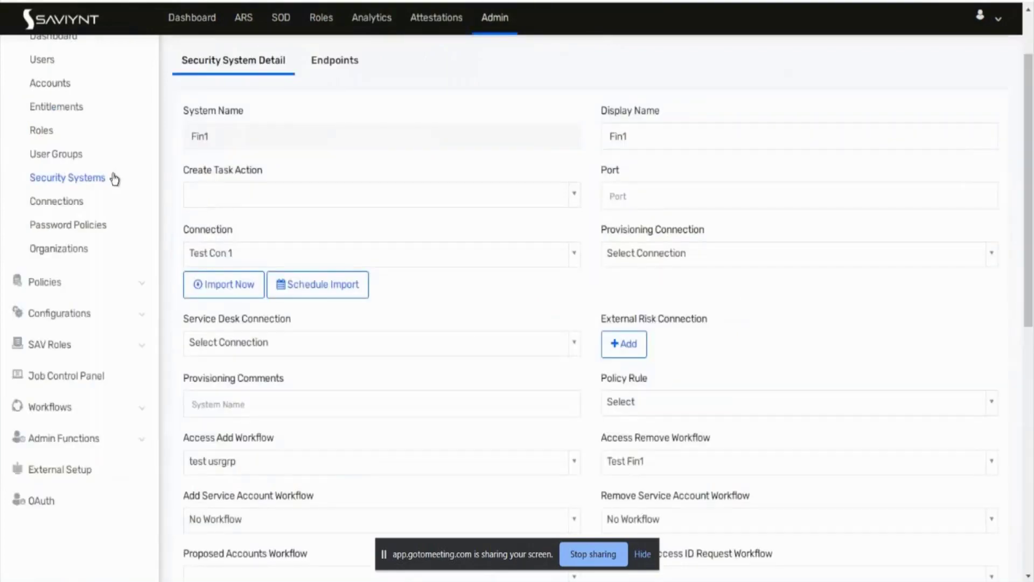
scroll(115, 179, "up", 2)
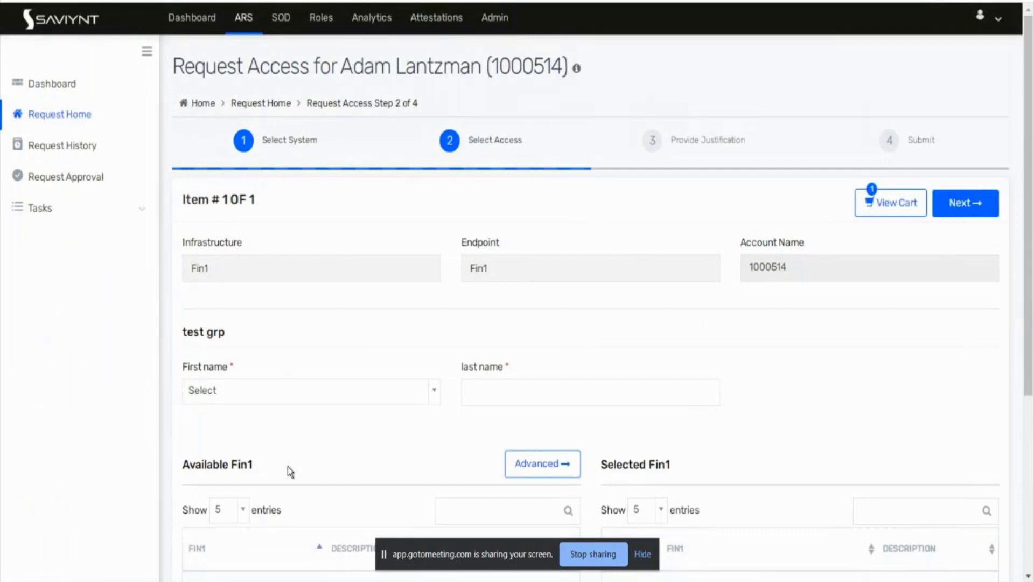
scroll(288, 467, "down", 4)
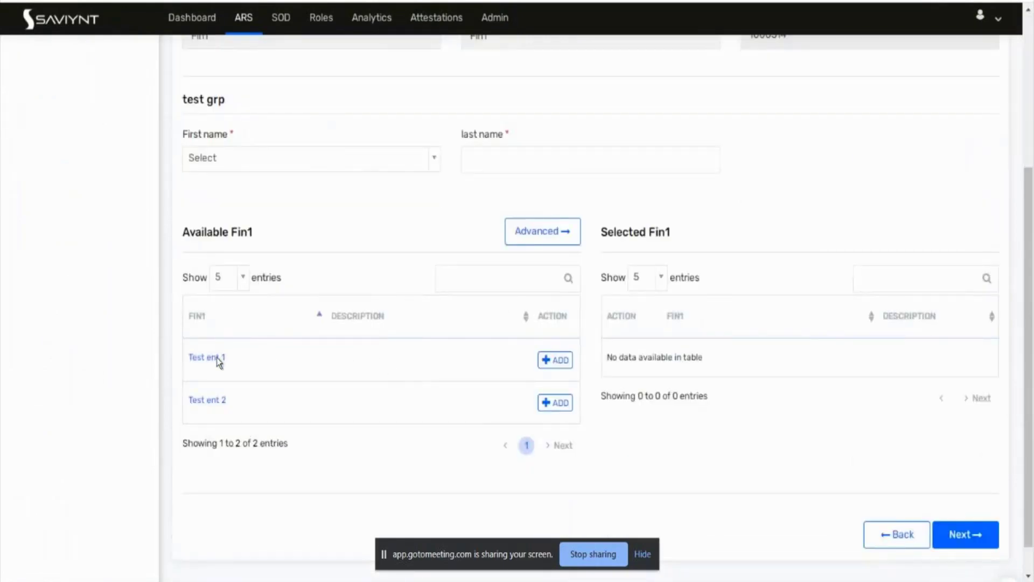
left_click(555, 403)
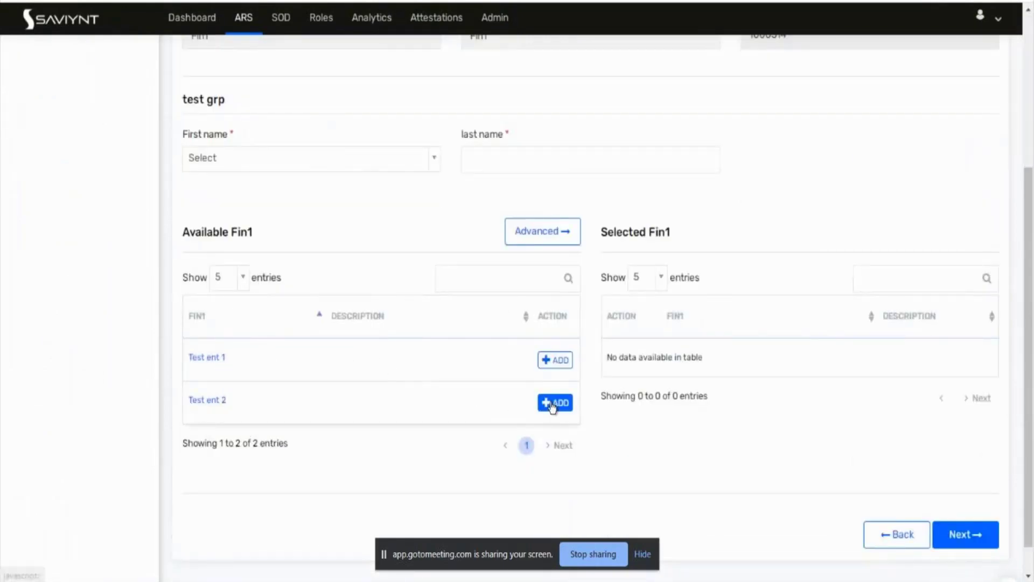
left_click(379, 174)
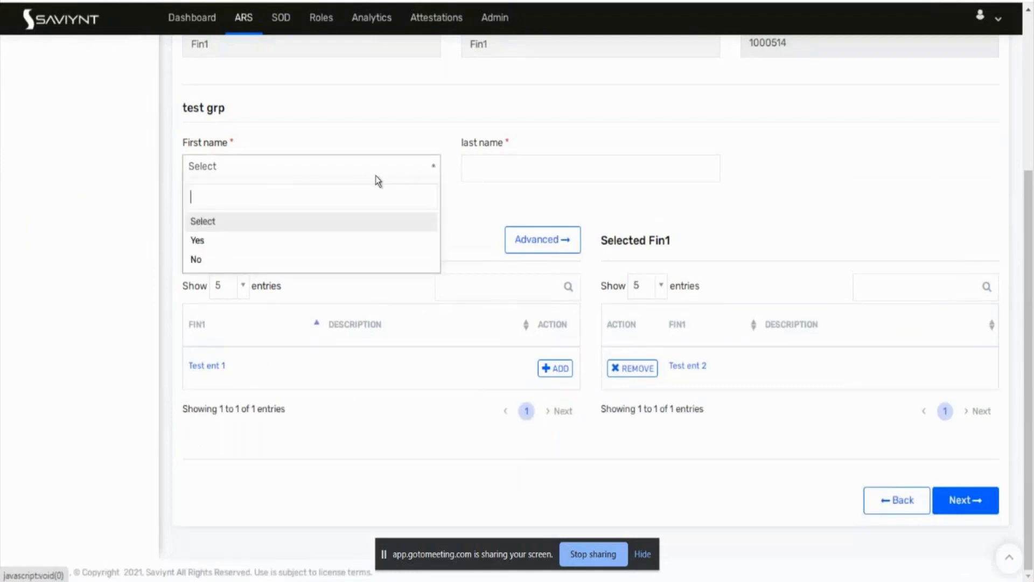
left_click(293, 239)
left_click(608, 171)
type("asdsa")
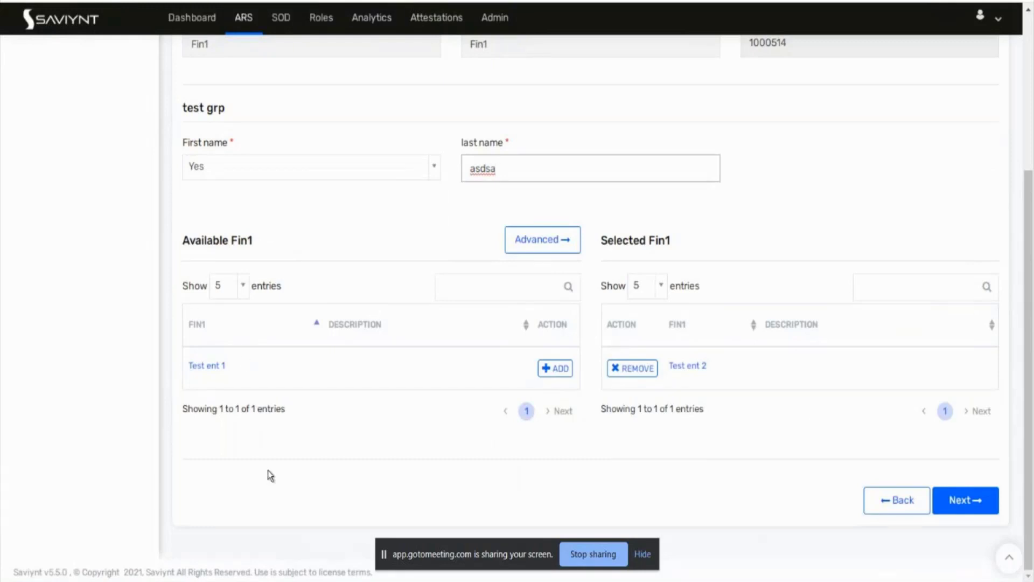
left_click(981, 503)
Step: Add the comment 'asdsadasd', submit the Test ent 2 request, and go to the Admin area
left_click(981, 502)
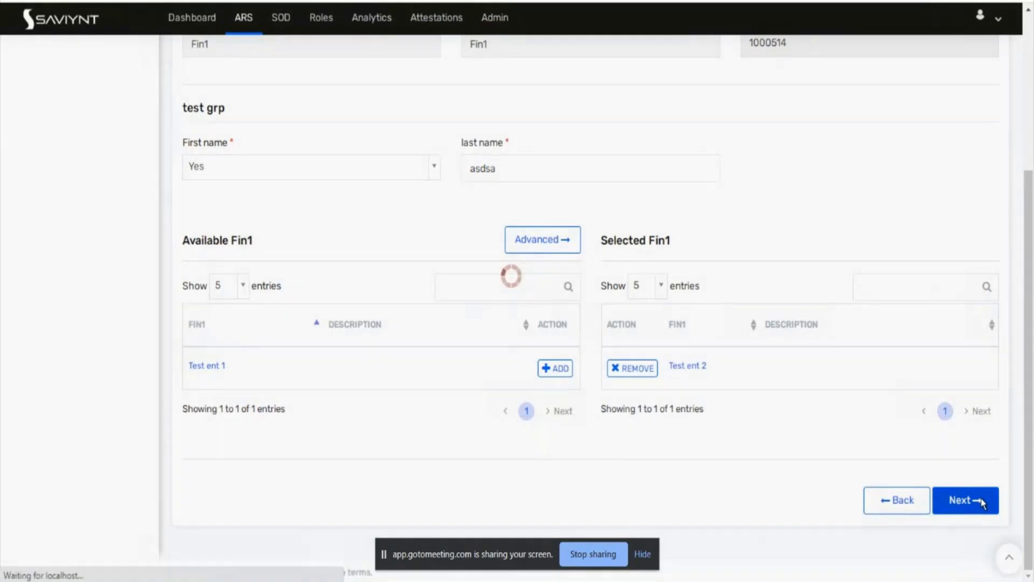
scroll(781, 389, "down", 5)
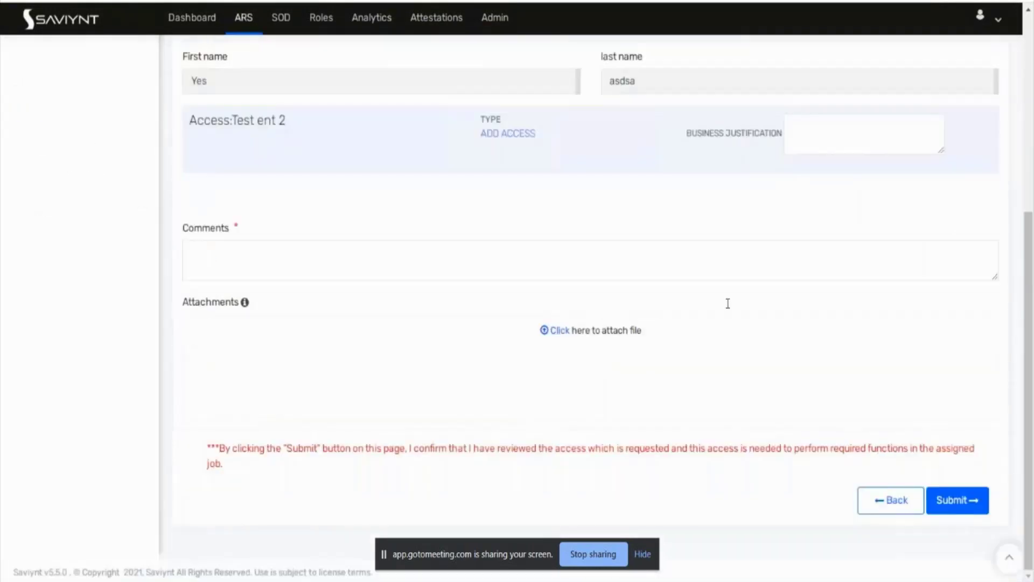
left_click(592, 264)
type("asd")
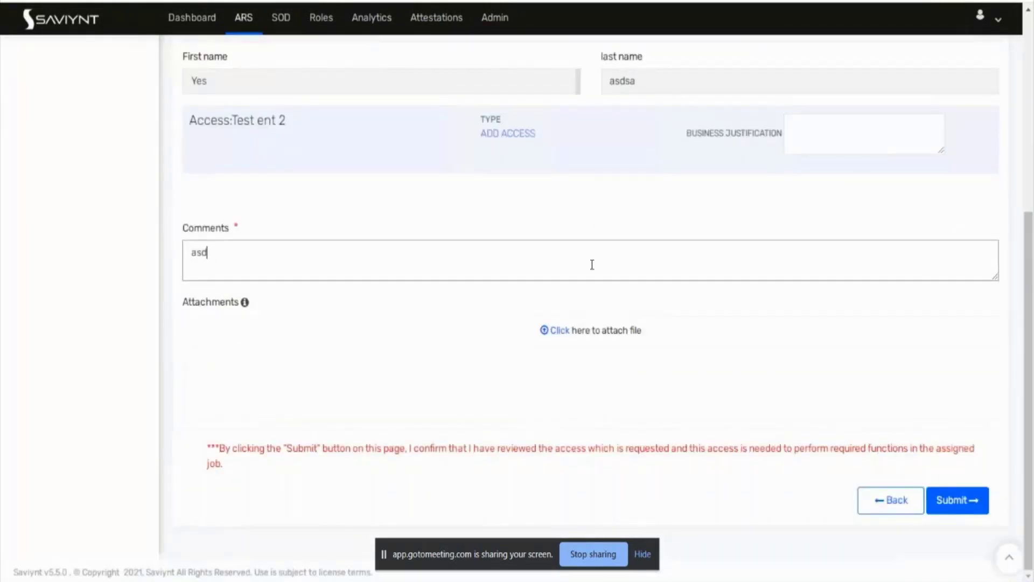
type("sadasd")
left_click(974, 516)
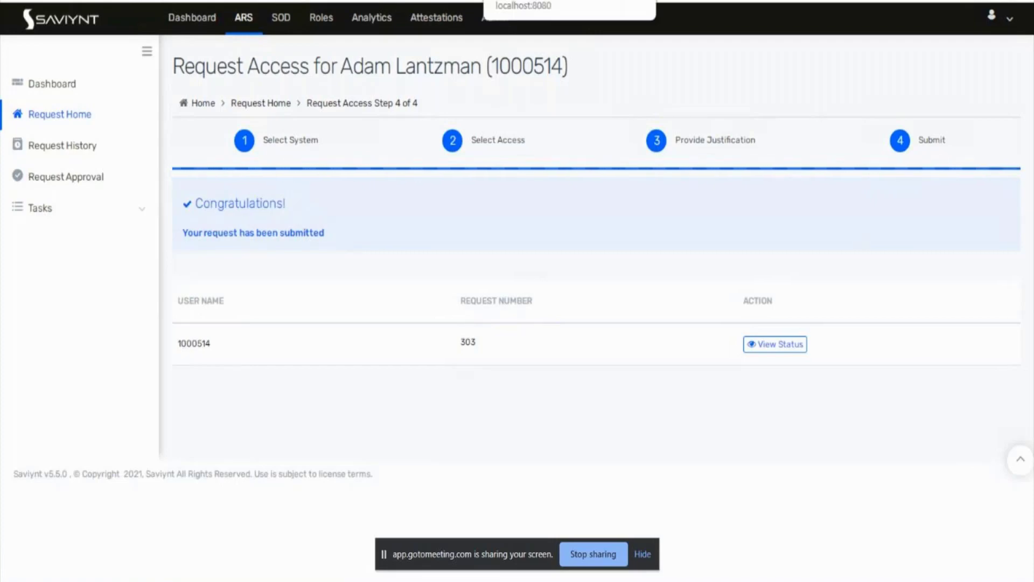
left_click(200, 0)
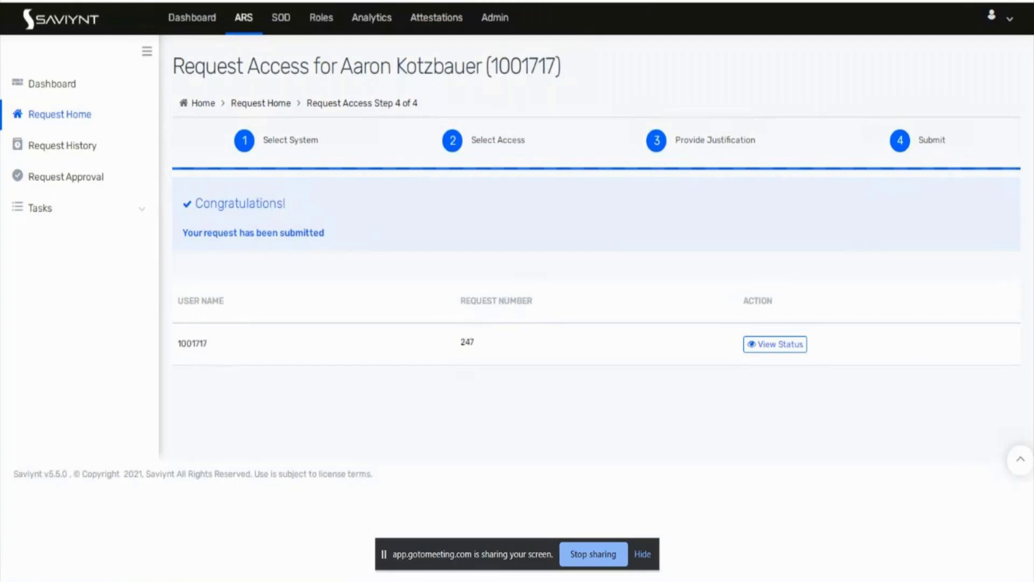
left_click(509, 30)
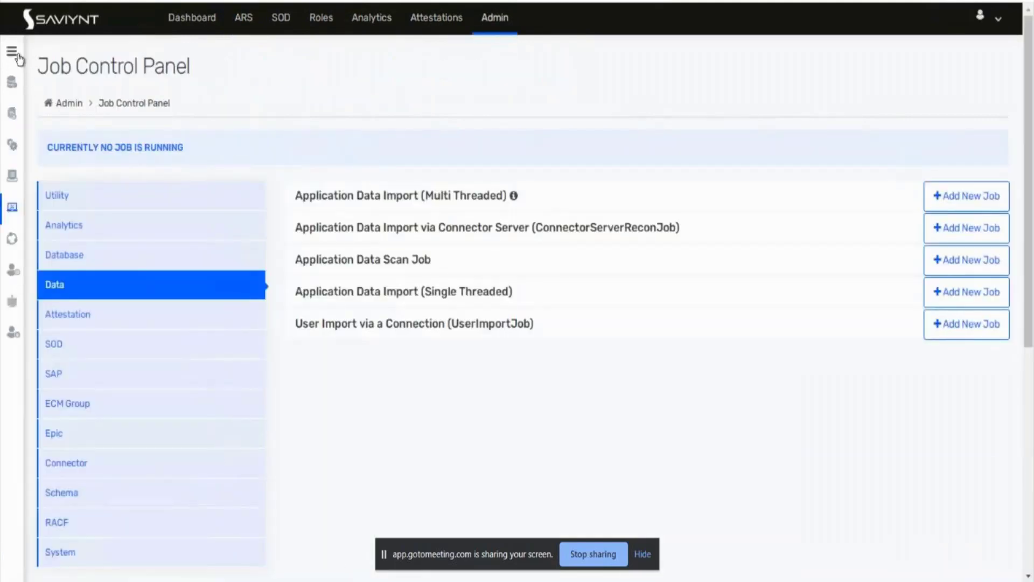
Step: Go to Workflows > Workflow List and choose Create New Workflow from Actions
left_click(17, 54)
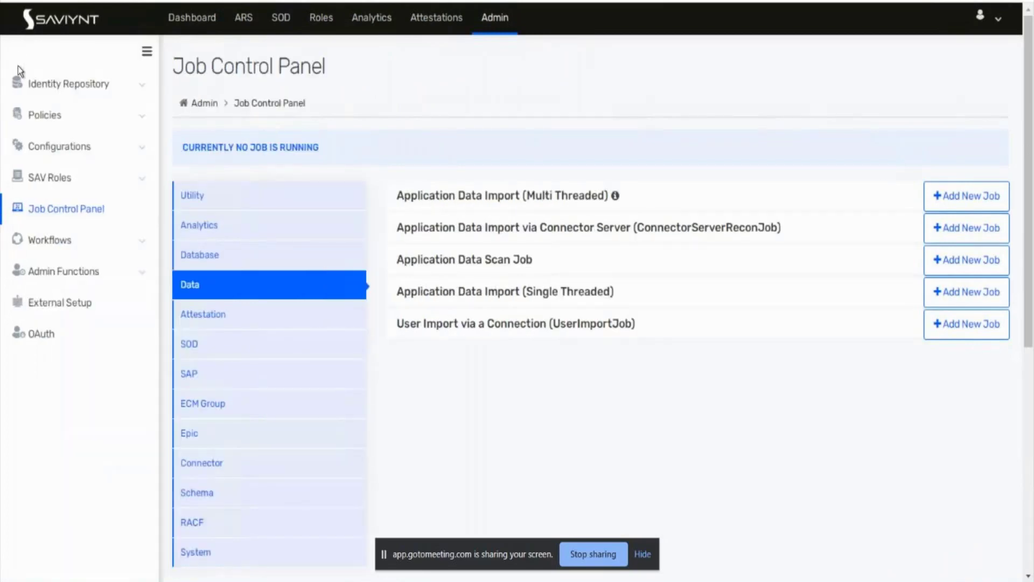
left_click(48, 243)
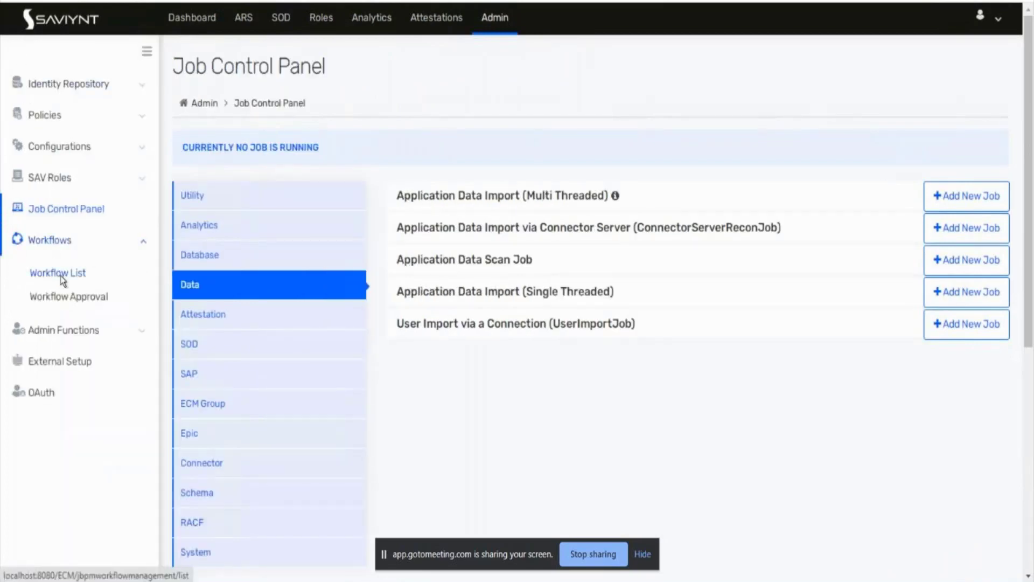
left_click(57, 273)
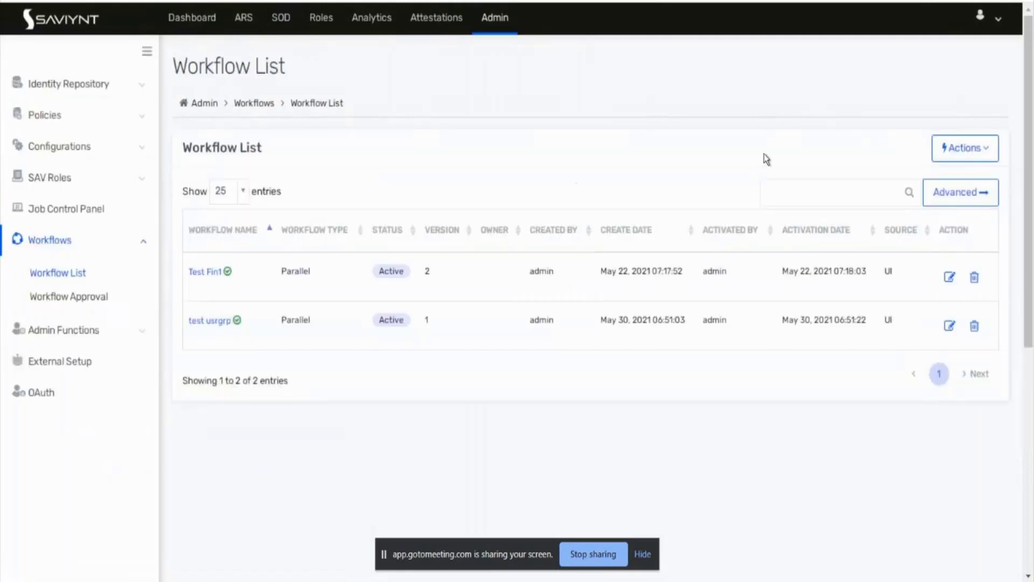
left_click(956, 154)
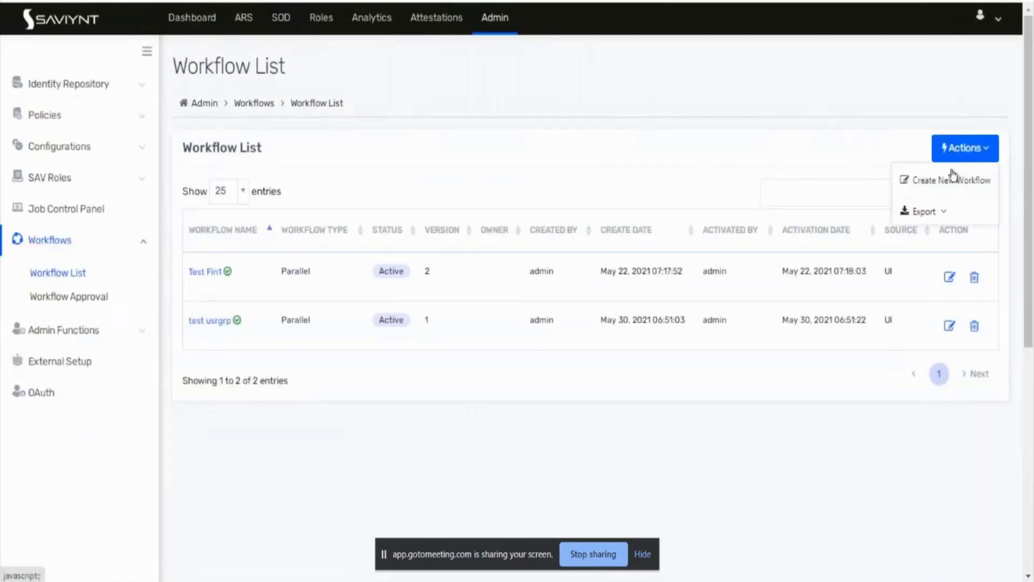
left_click(952, 183)
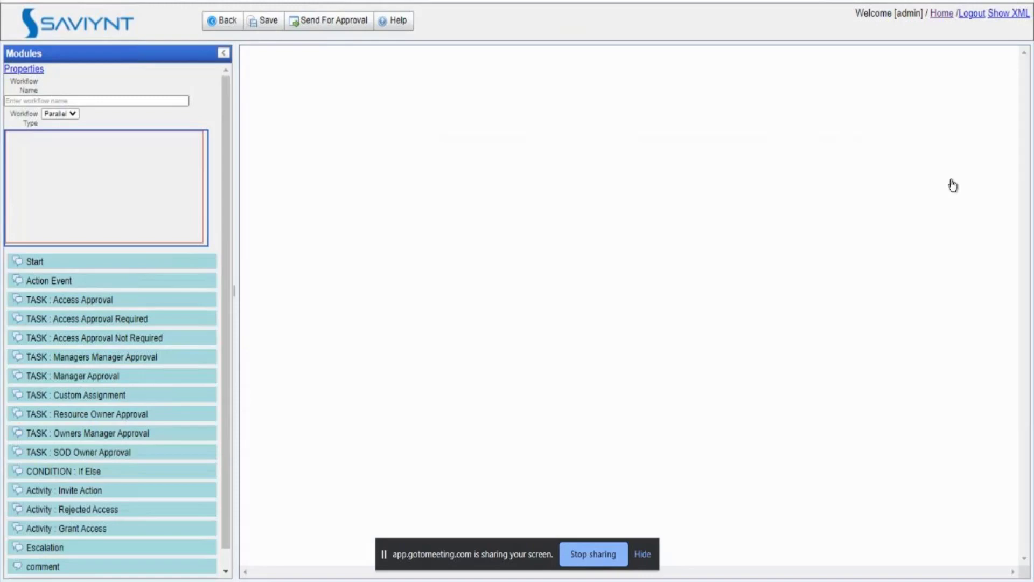
Step: Place Start, Action Event and Manager Approval steps on the workflow canvas
left_click_drag(42, 270, 492, 97)
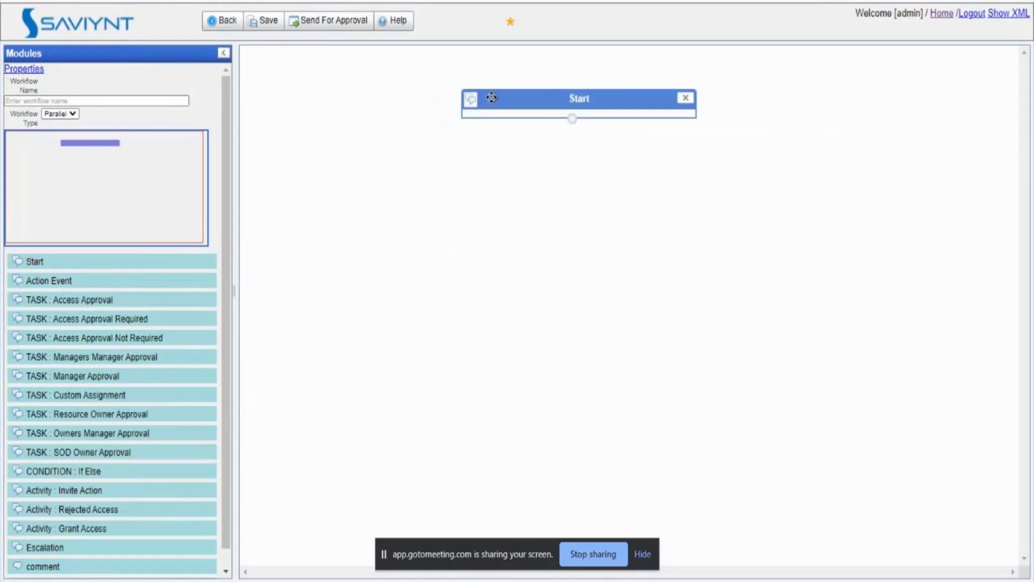
left_click_drag(96, 282, 408, 119)
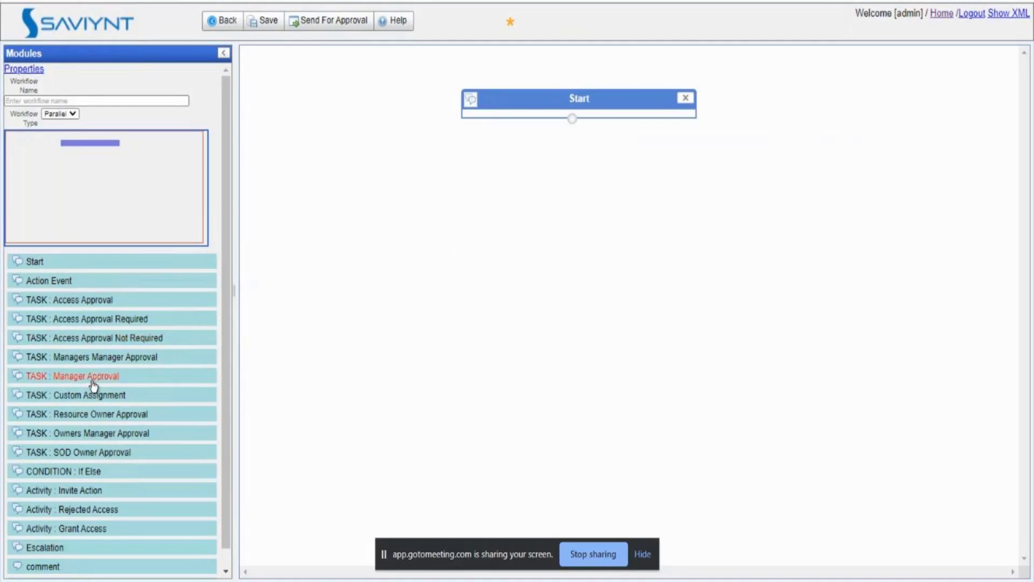
left_click_drag(155, 377, 507, 209)
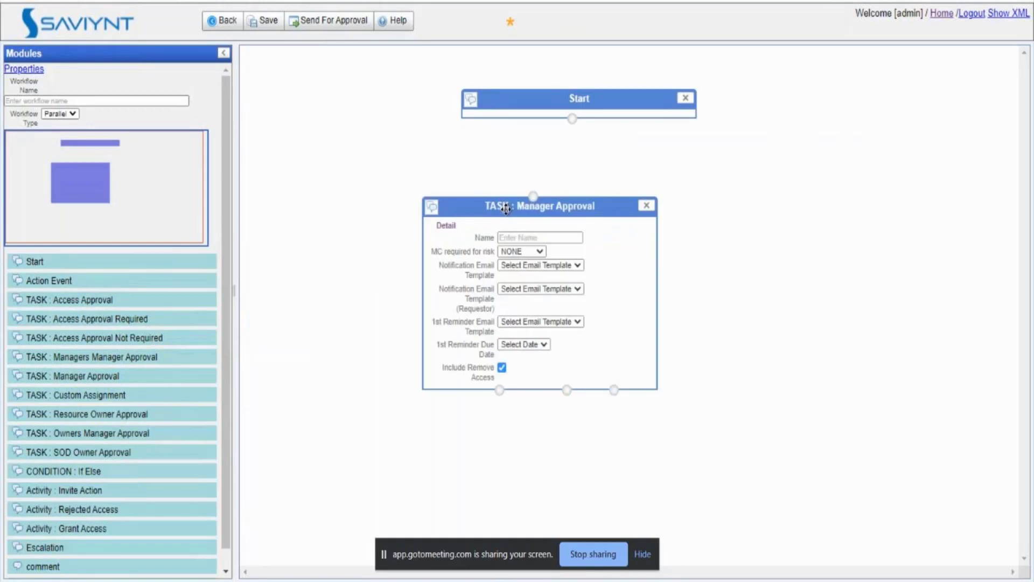
Step: Name the Manager Approval task TestMan
left_click(523, 237)
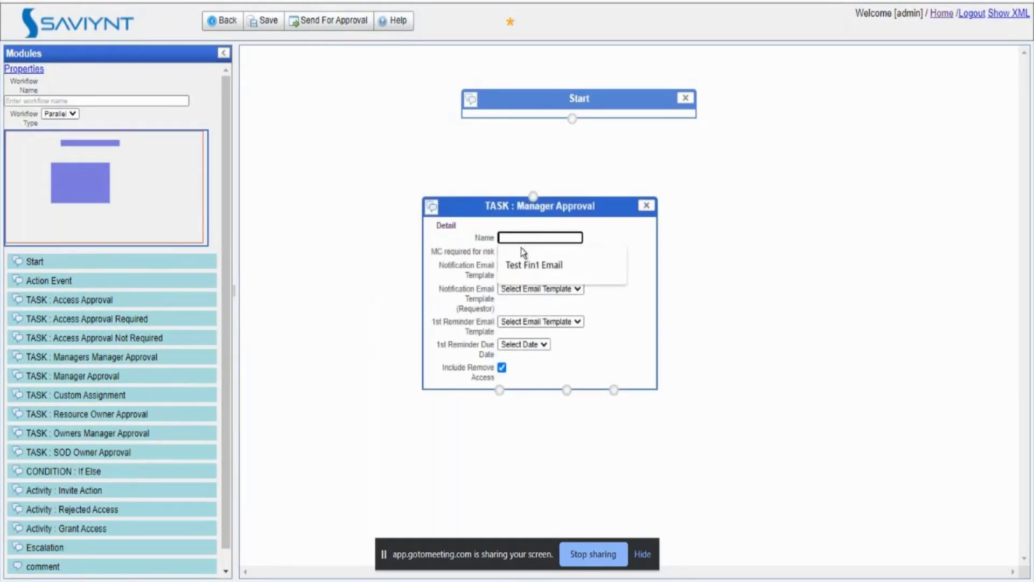
type("TestMan")
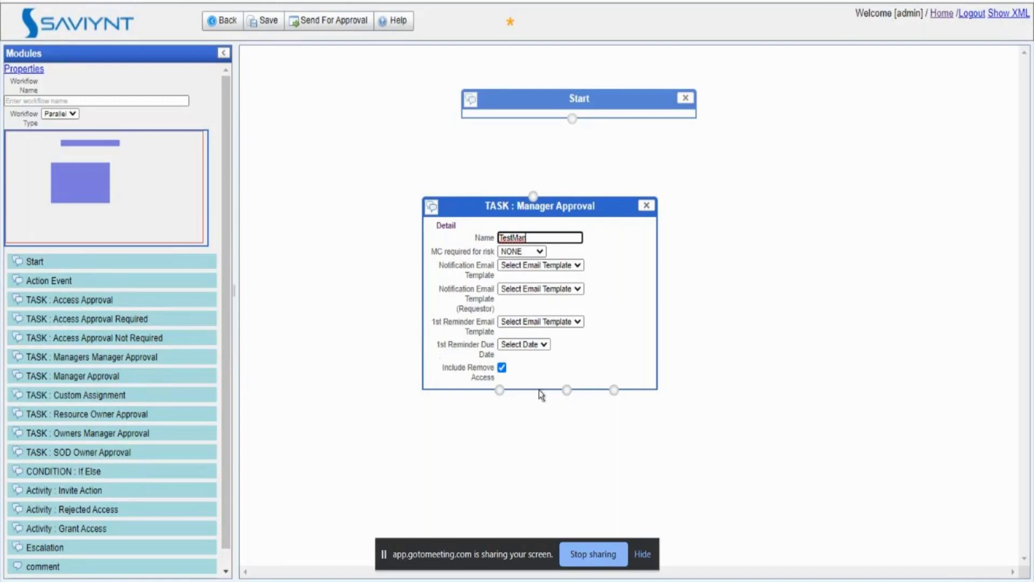
left_click(616, 252)
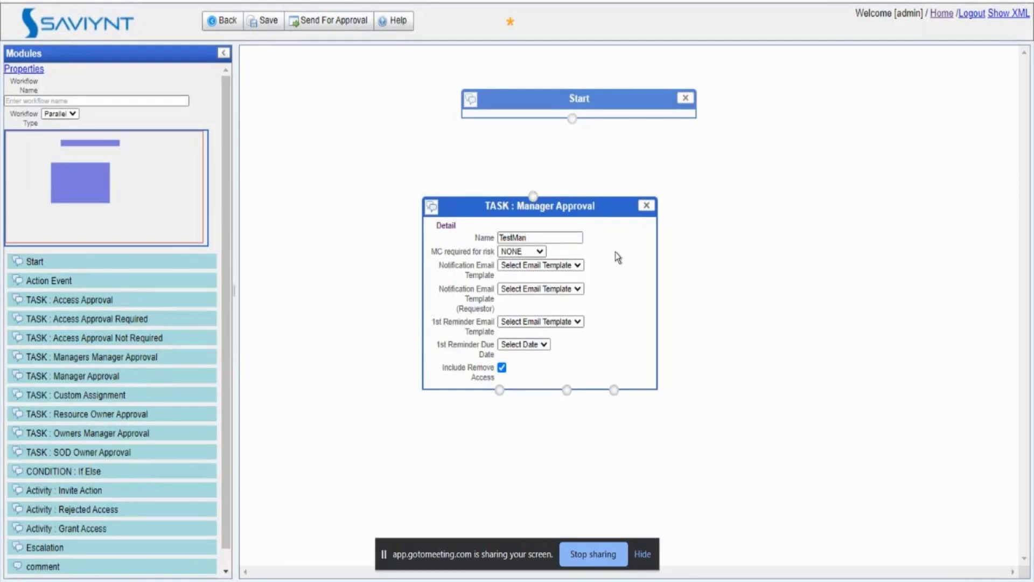
left_click(519, 237)
Step: Set the TestMan task's notification email template to Test Fin1 Email
left_click(523, 264)
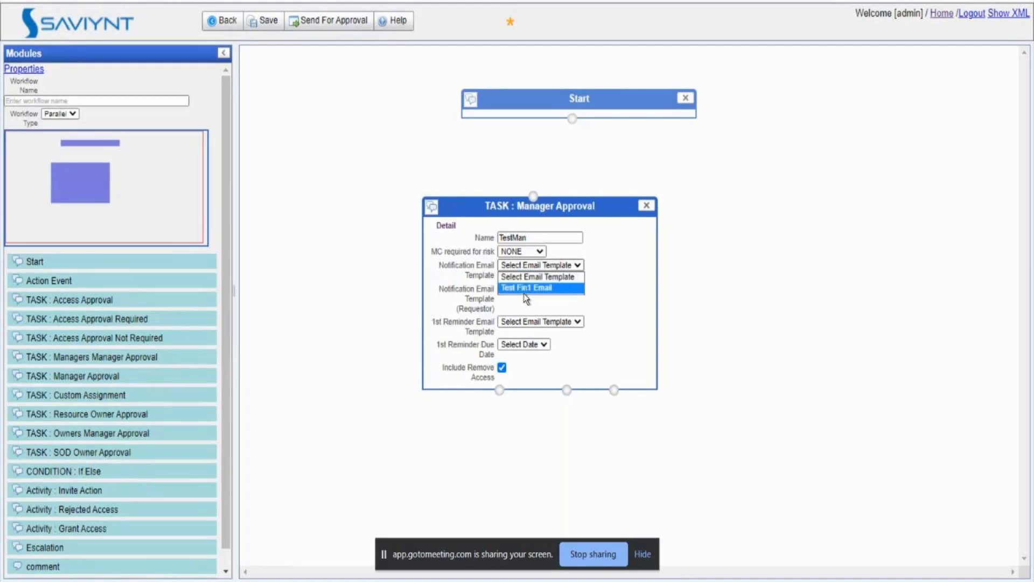
left_click(527, 290)
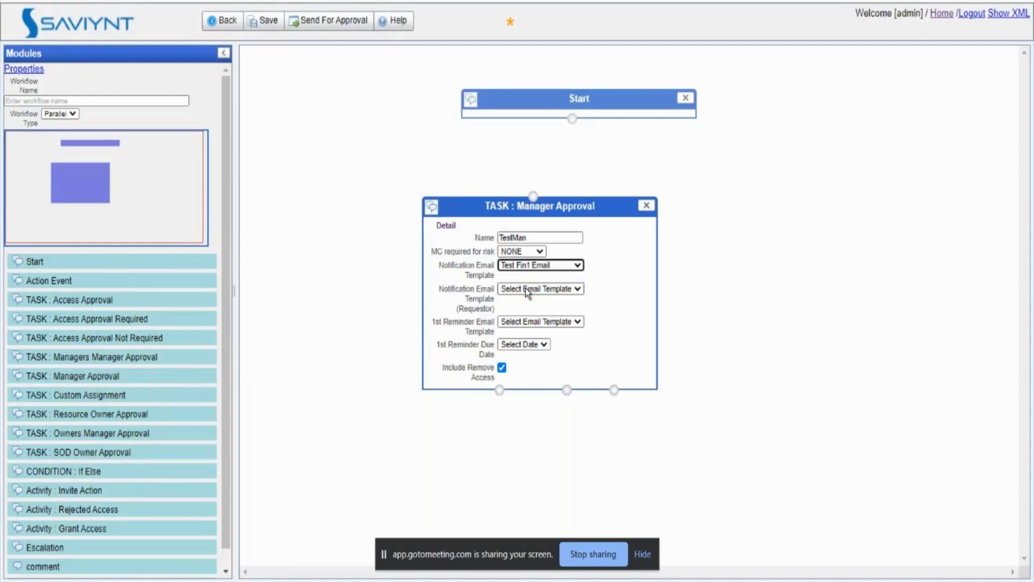
double_click(477, 309)
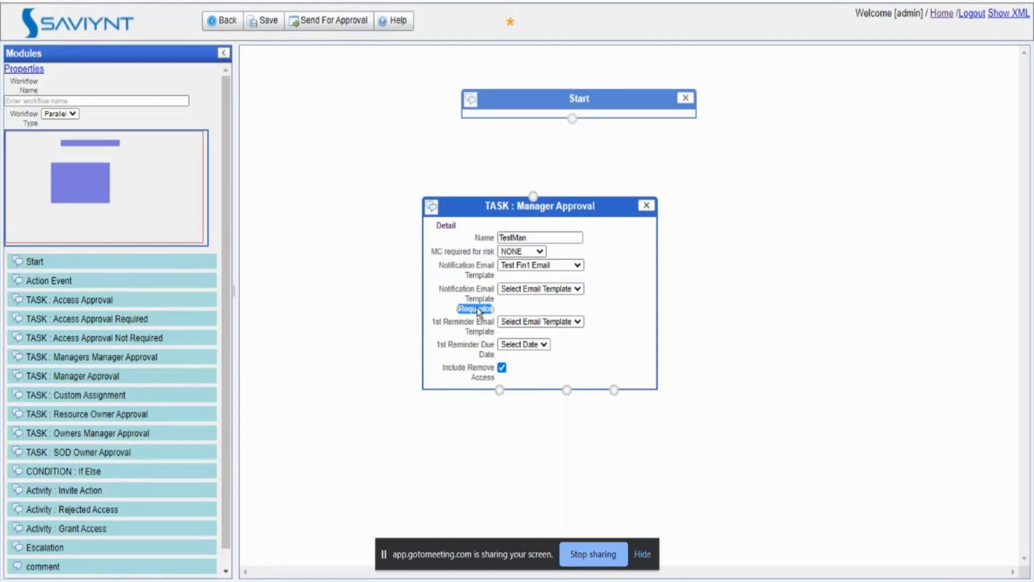
Step: Set the first reminder to 2 minutes and link the Start node to TestMan
left_click(529, 322)
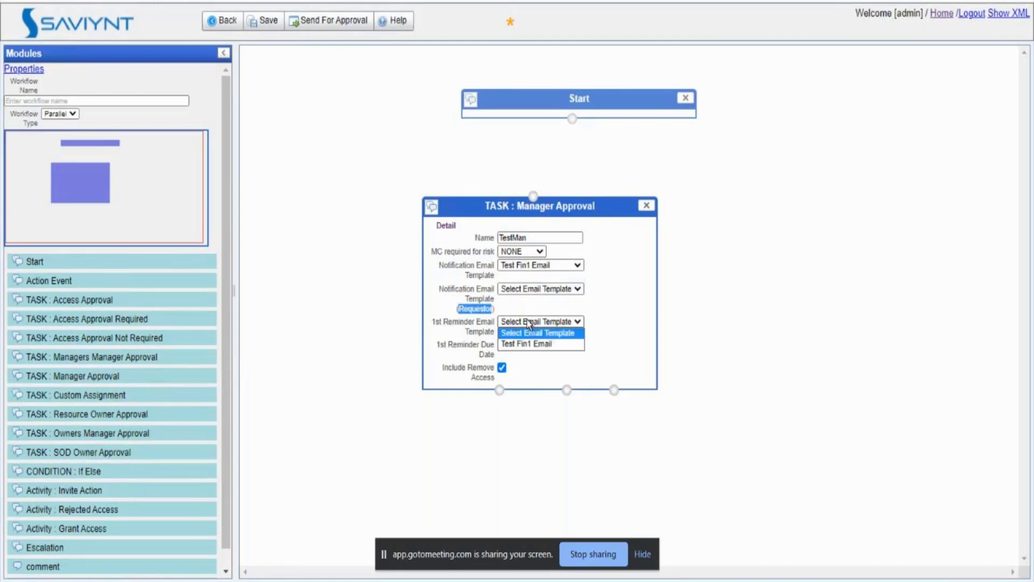
left_click(599, 337)
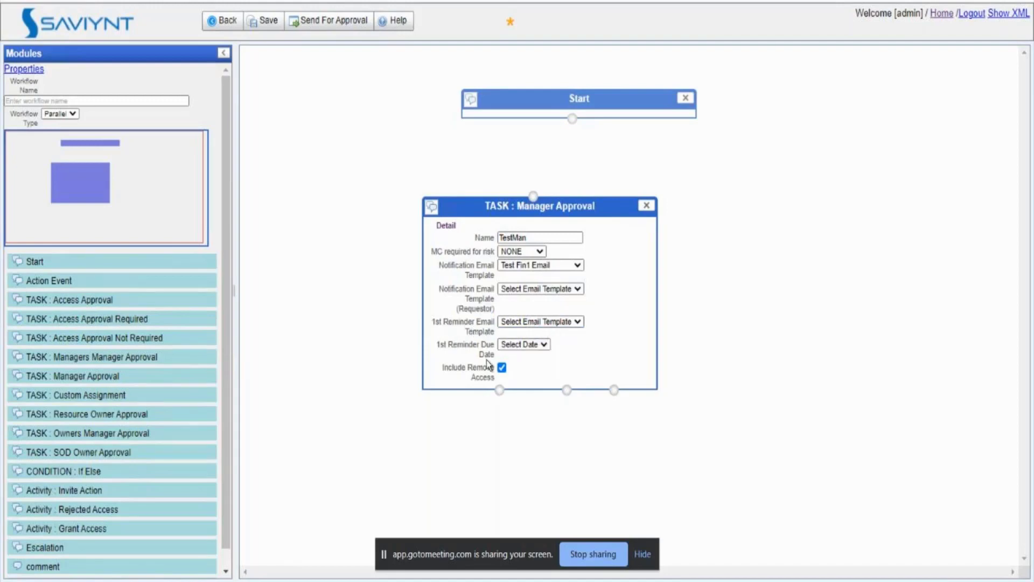
left_click(513, 346)
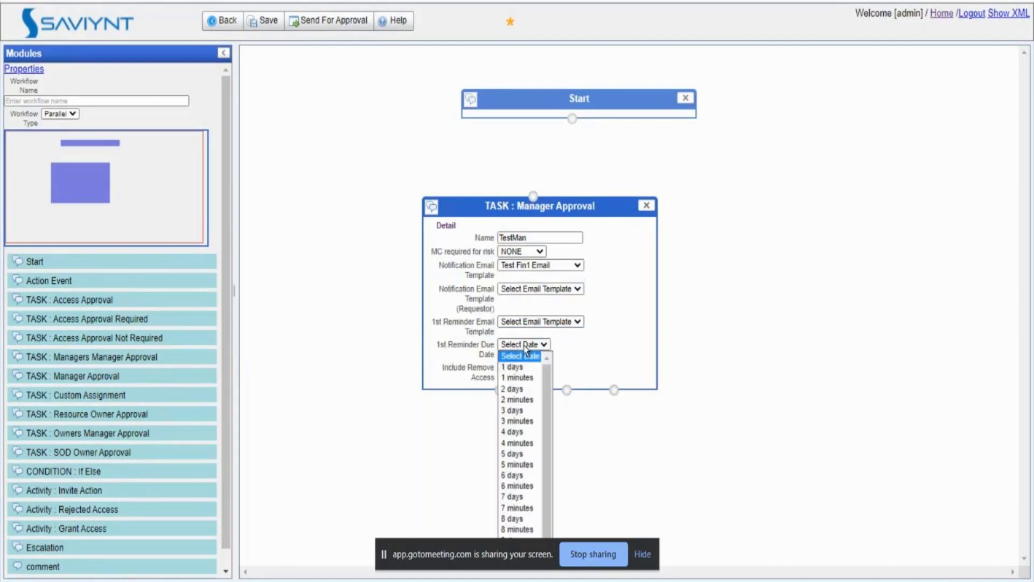
left_click(518, 403)
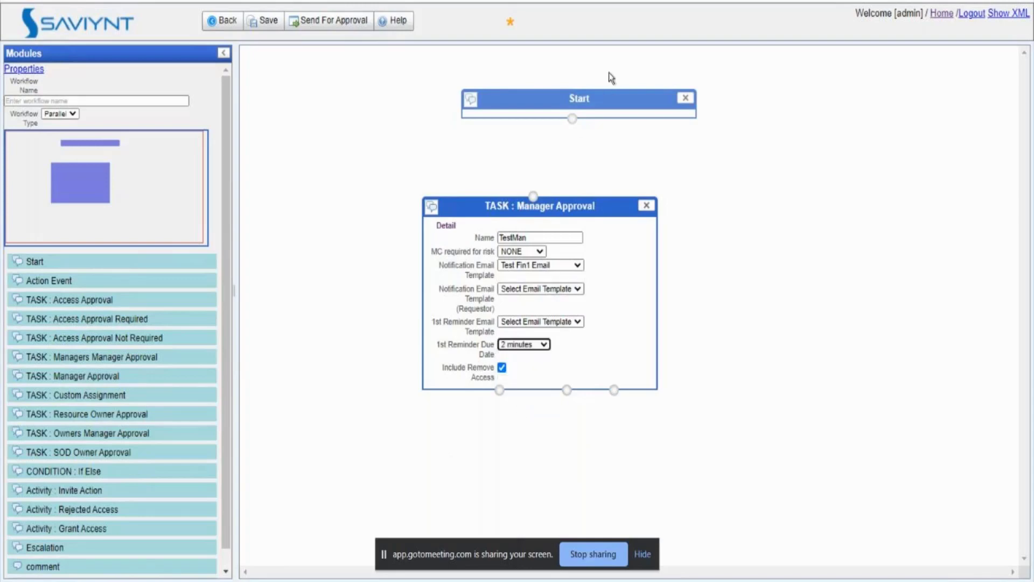
left_click_drag(572, 118, 532, 202)
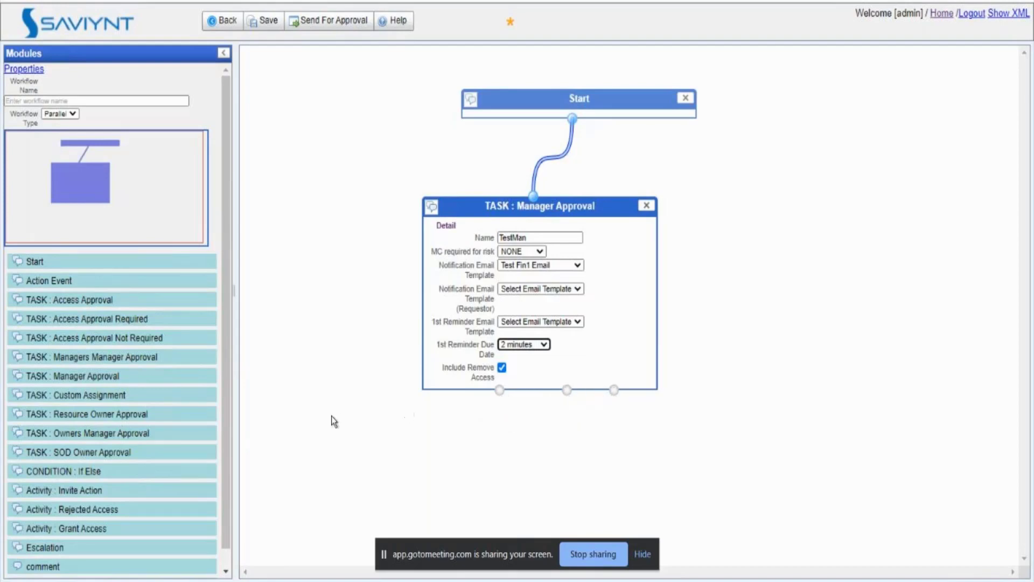
Step: Add a Grant Access activity named Gra1, connected from the approval task
scroll(221, 447, "down", 2)
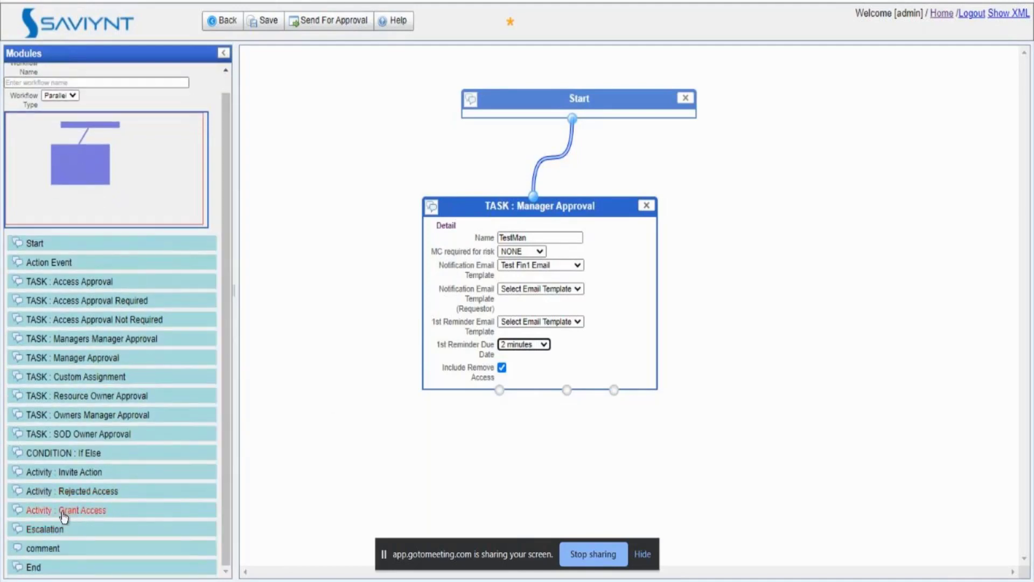
left_click_drag(80, 510, 407, 451)
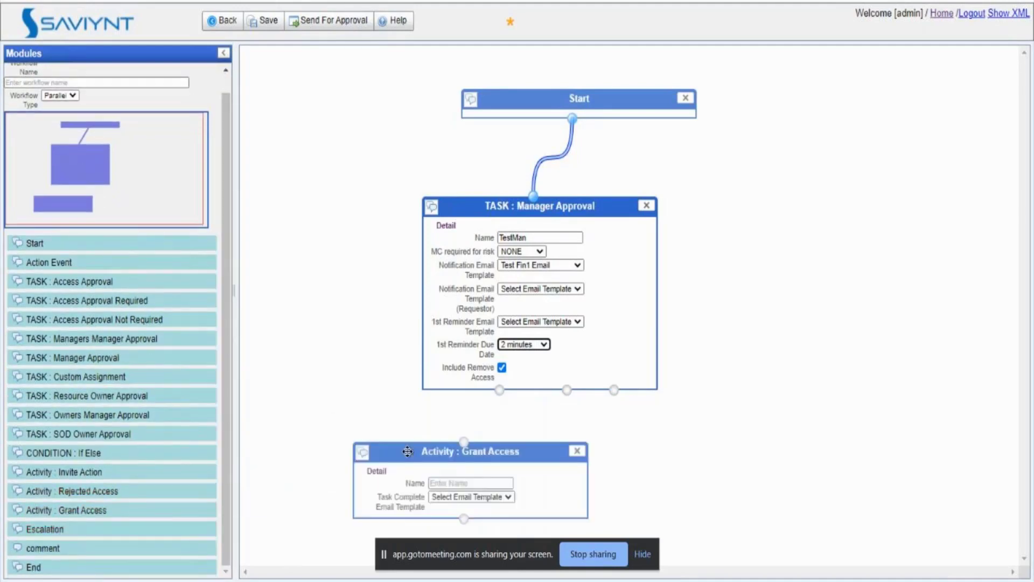
left_click_drag(500, 389, 464, 442)
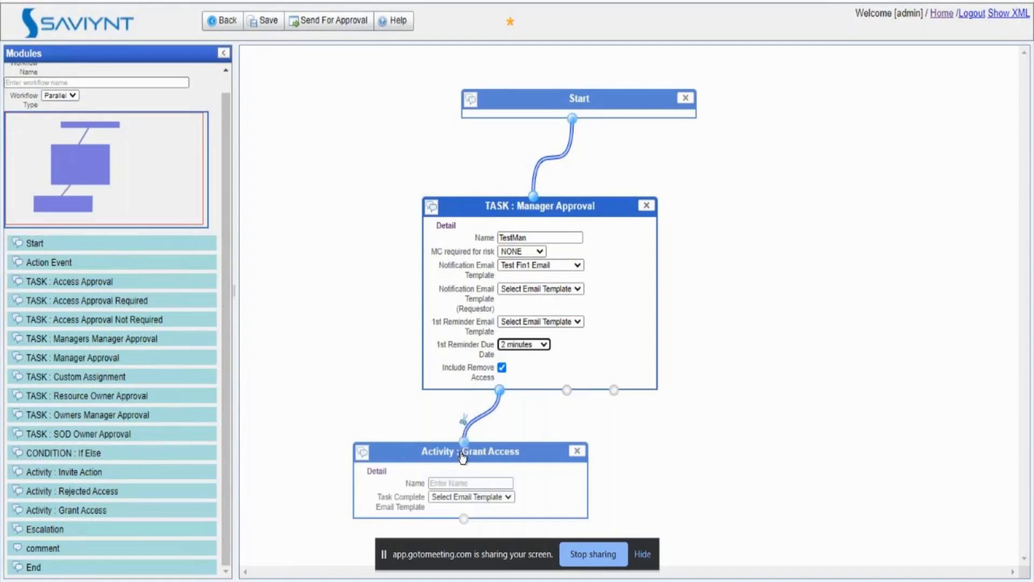
left_click(454, 483)
type("Gra1")
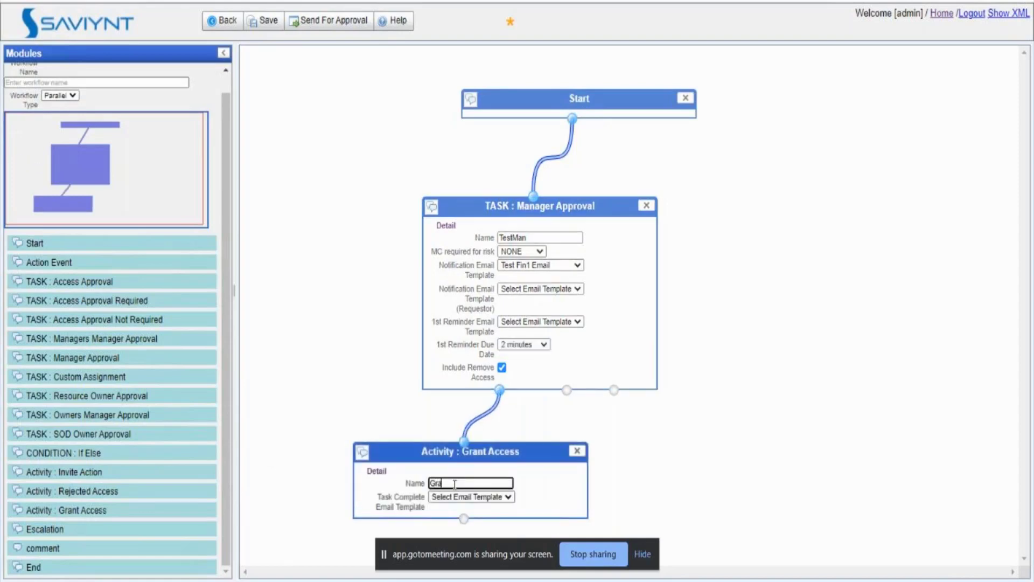
left_click(298, 498)
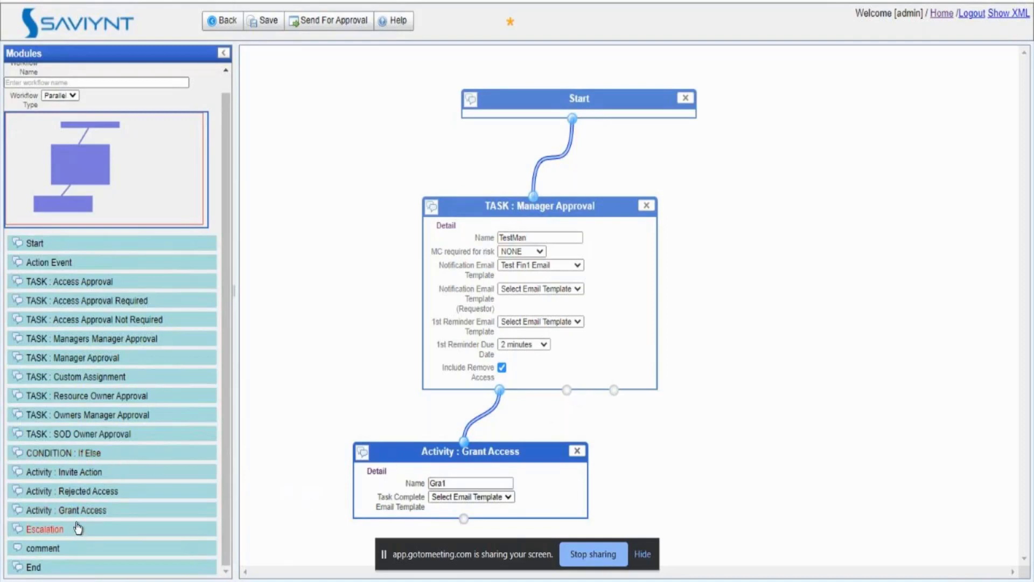
Step: Add a Rejected Access activity named Rej1, connected from the approval task
left_click_drag(80, 496, 691, 458)
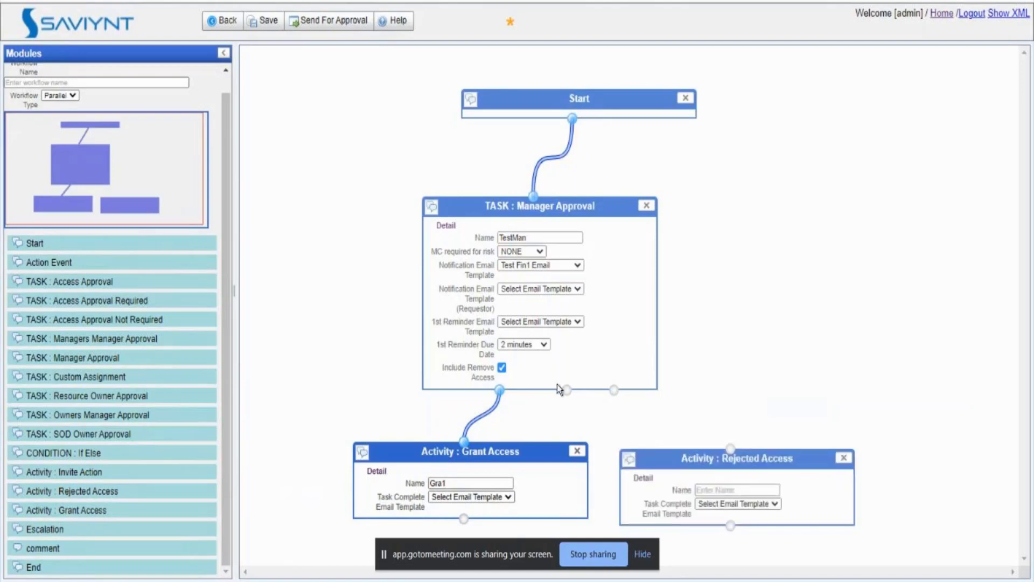
left_click_drag(567, 390, 737, 450)
left_click(731, 485)
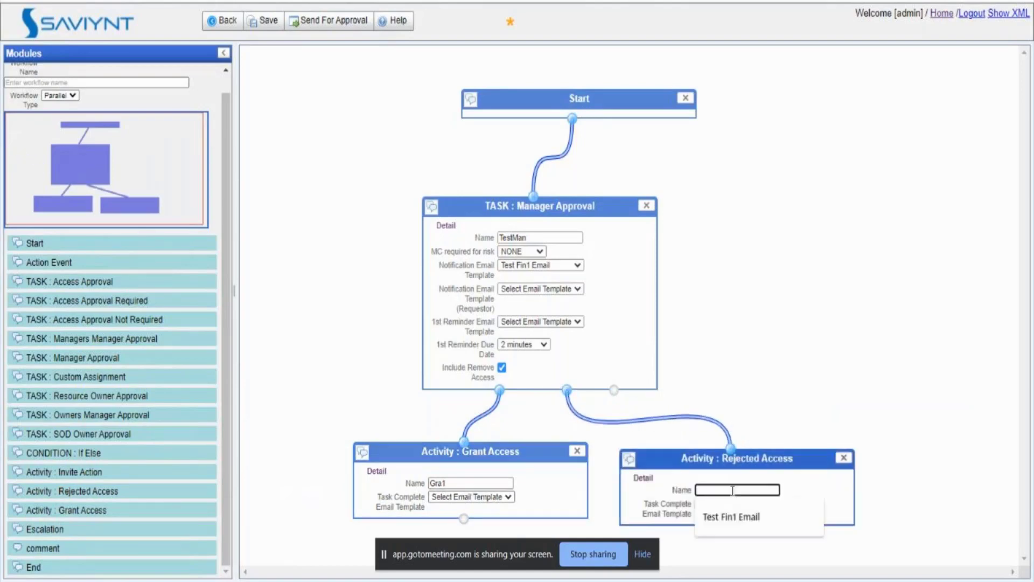
type("Rej1")
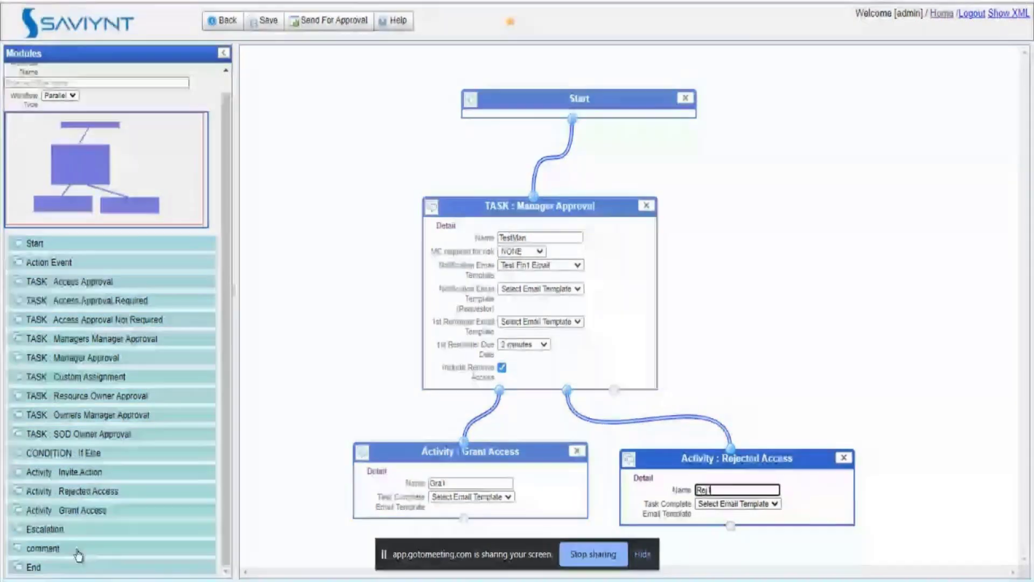
Step: Add an End node and connect both Gra1 and Rej1 to it
left_click_drag(39, 569, 784, 566)
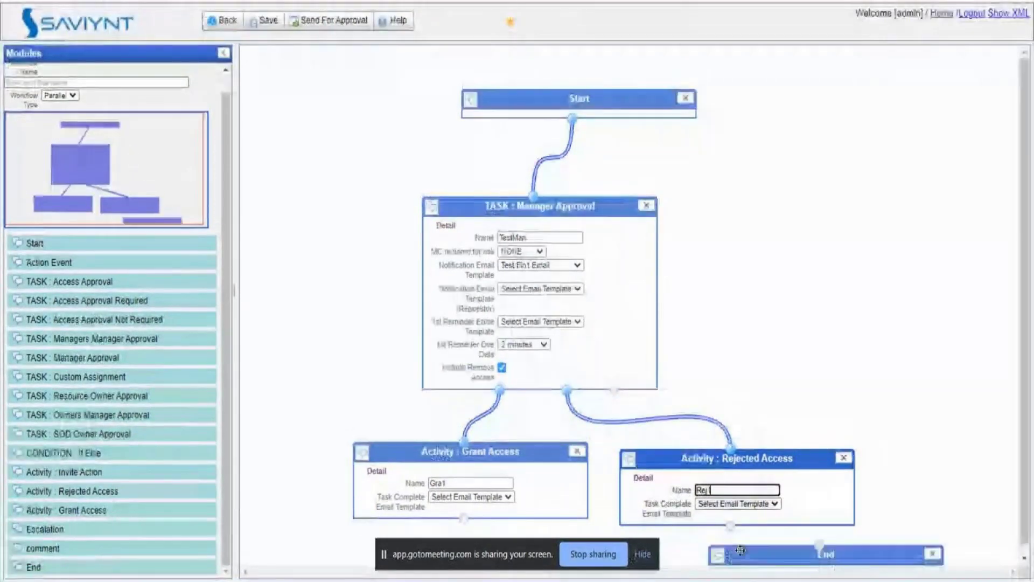
left_click_drag(464, 517, 819, 545)
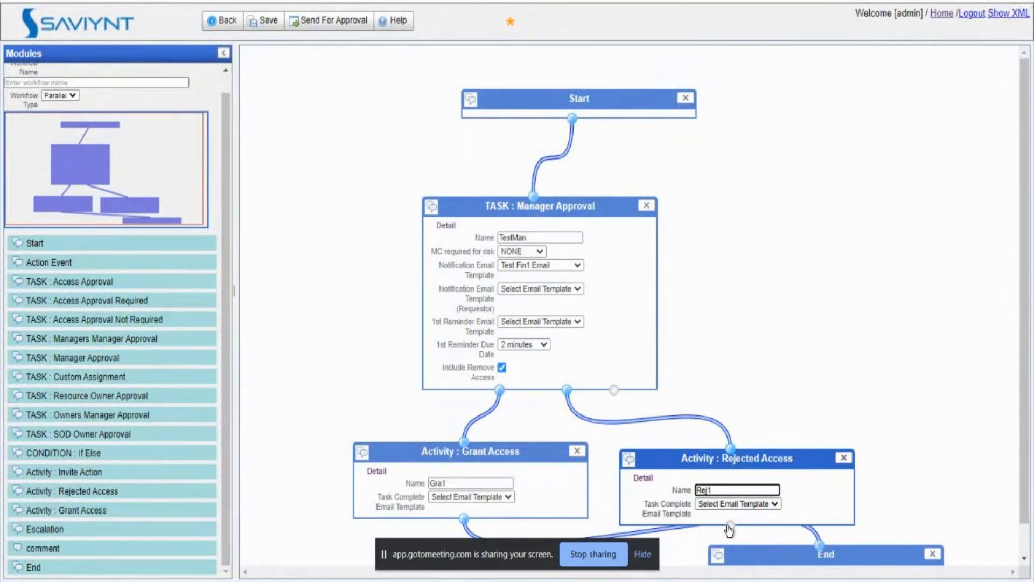
left_click_drag(730, 525, 819, 544)
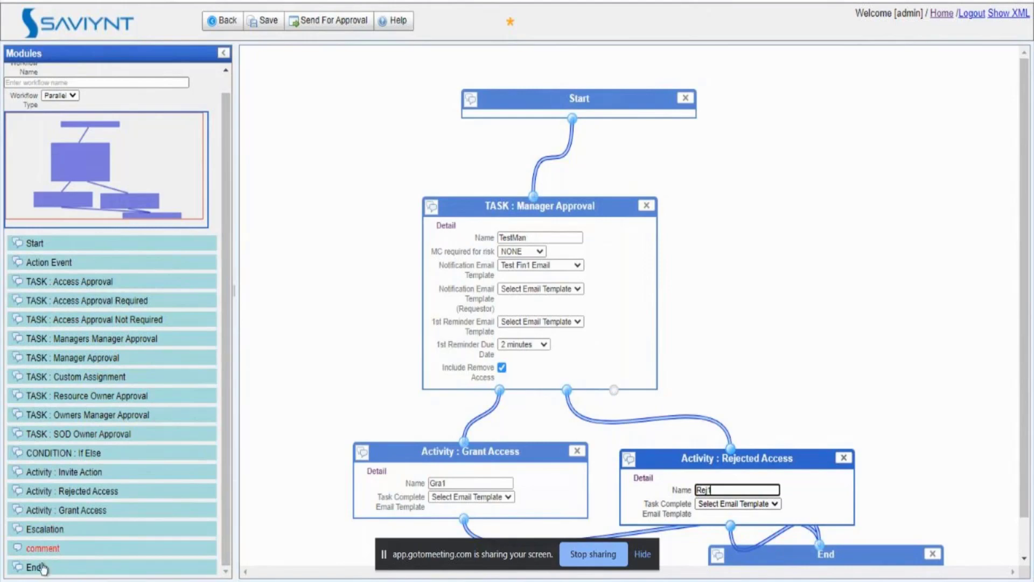
Step: Link an Escalation from TestMan, named Esc1, with Unit 5 and Type minutes
left_click_drag(51, 530, 744, 173)
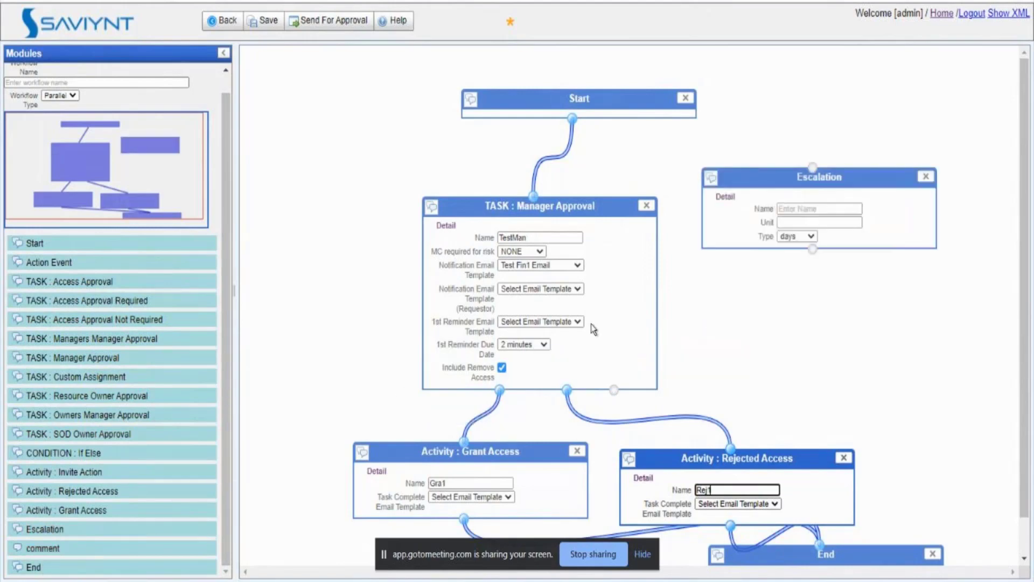
left_click_drag(614, 389, 812, 166)
left_click(813, 208)
type("werewrew")
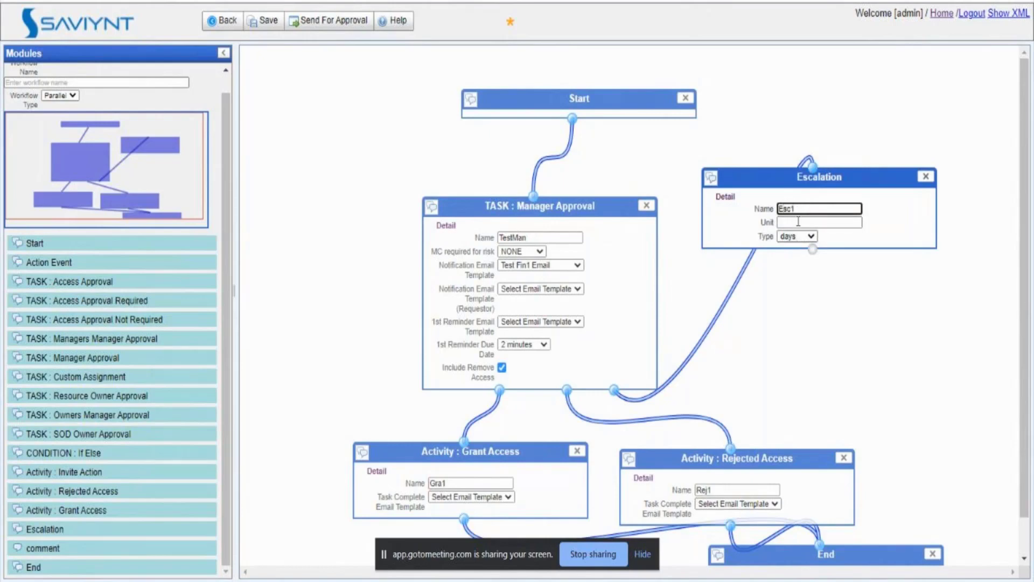
left_click(799, 221)
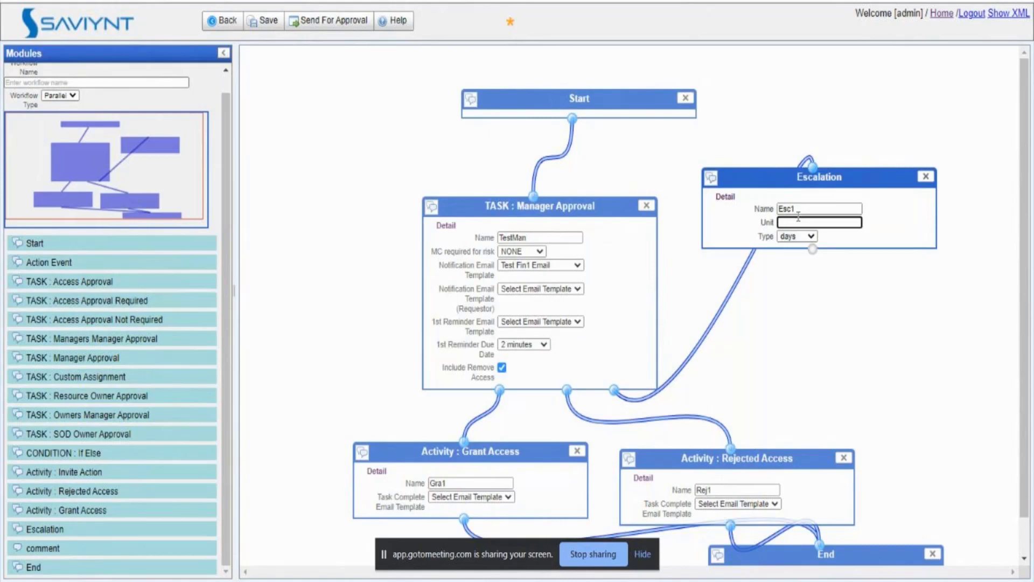
type("5")
key("BackSpace")
type("5")
left_click(797, 237)
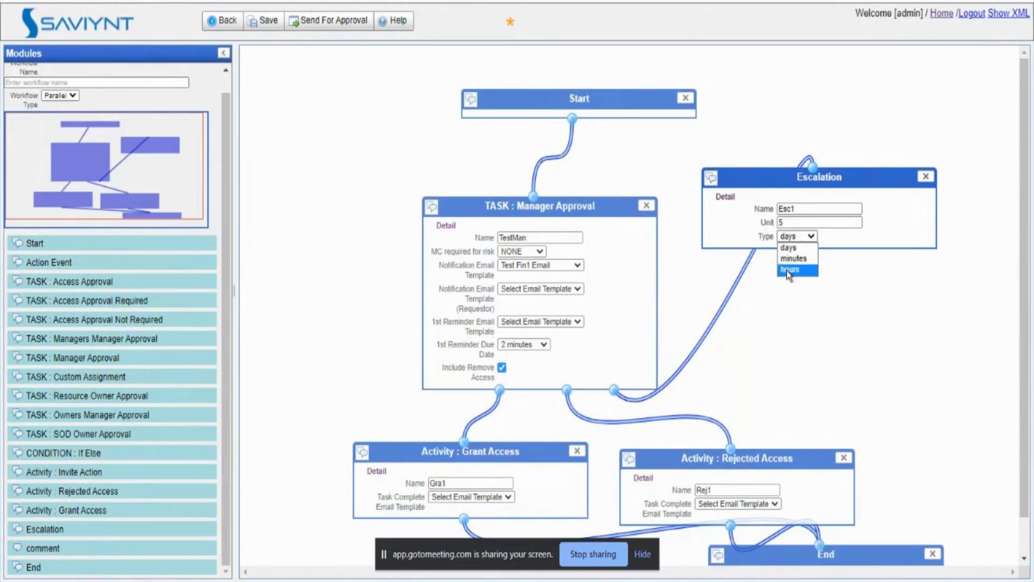
left_click(791, 259)
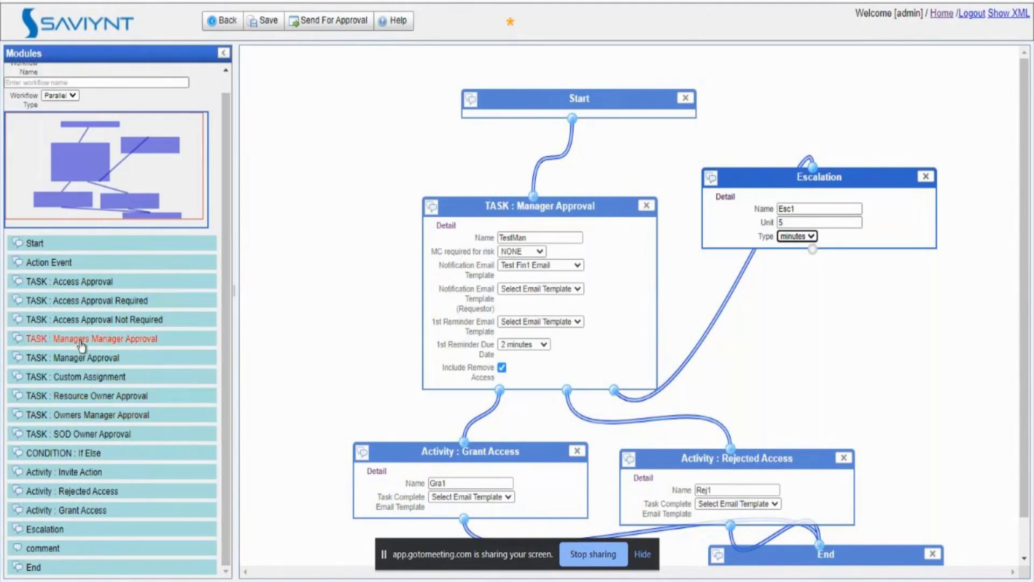
Step: Add a Managers Manager Approval task named escMan after Esc1, without a notification template
left_click_drag(81, 341, 833, 326)
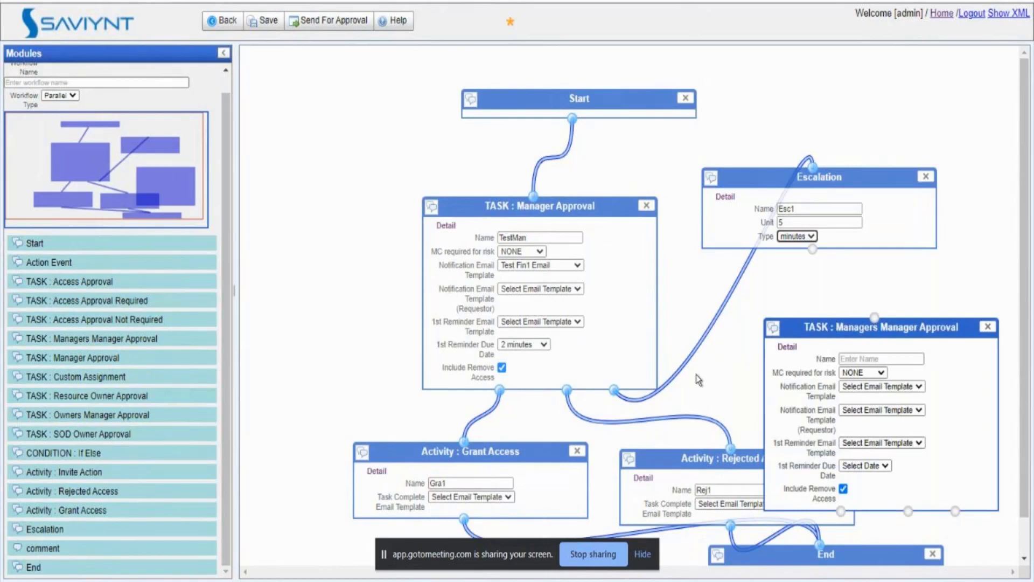
left_click_drag(812, 249, 875, 319)
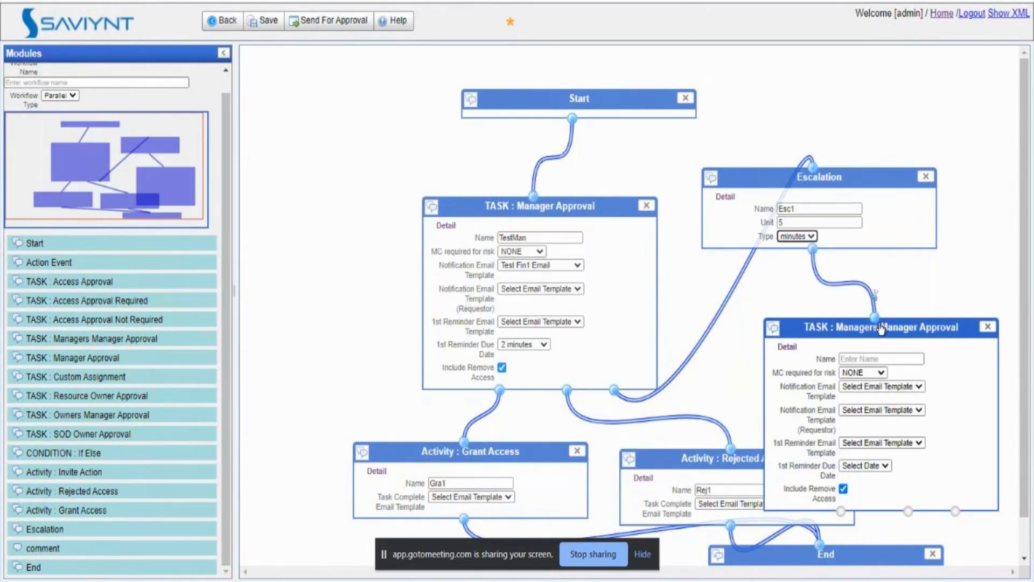
left_click(908, 358)
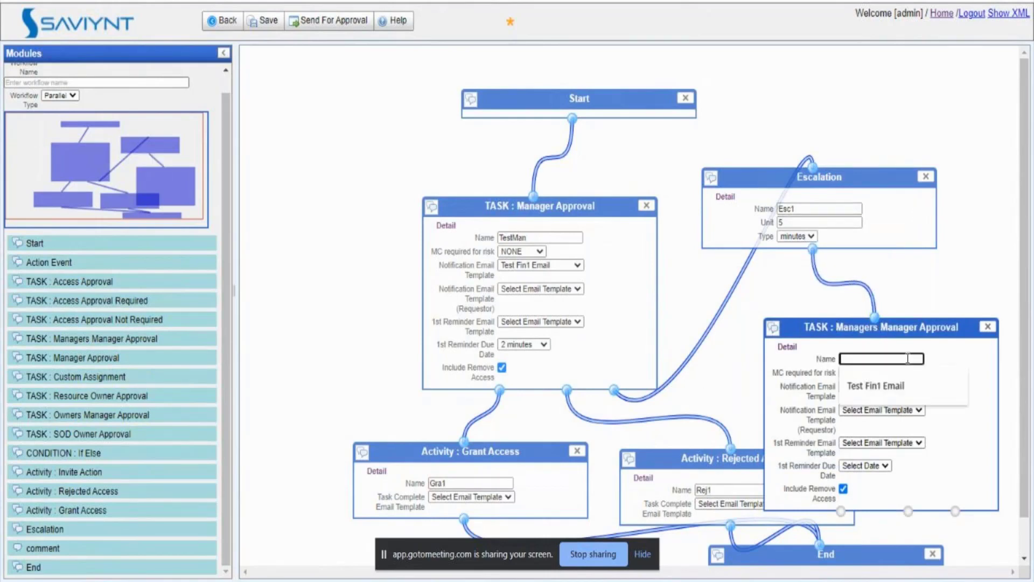
type("escMan")
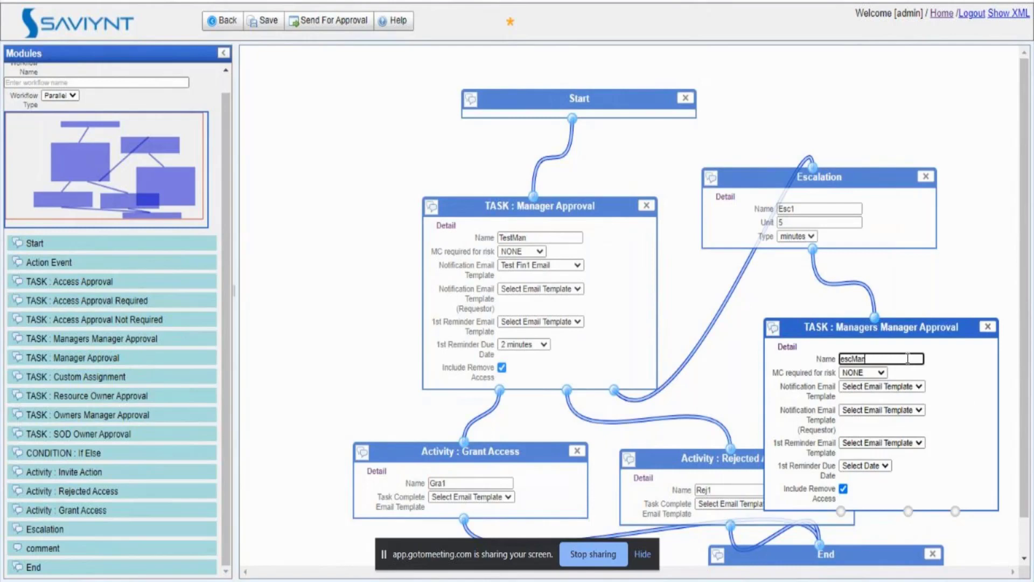
left_click(890, 387)
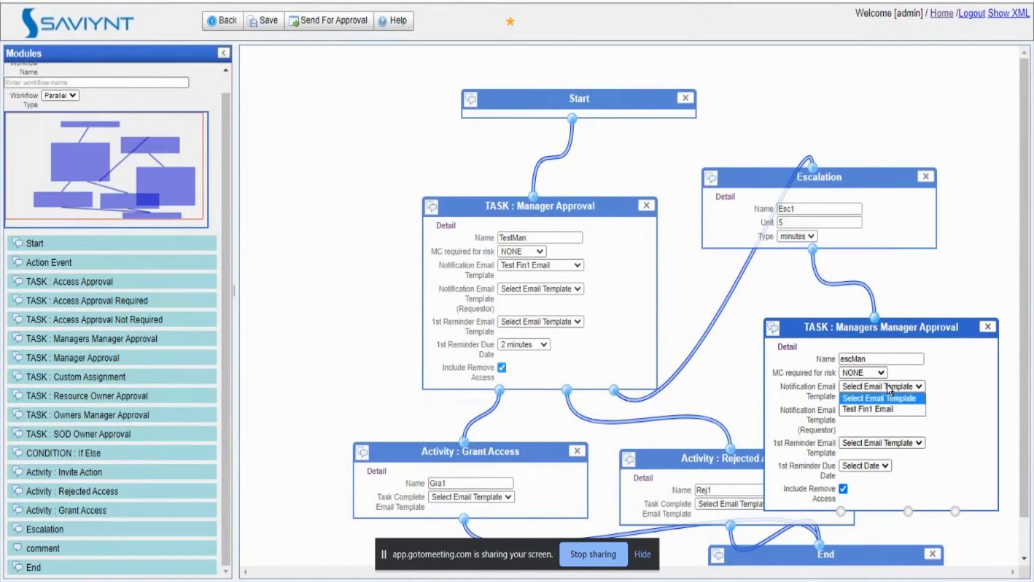
left_click(876, 398)
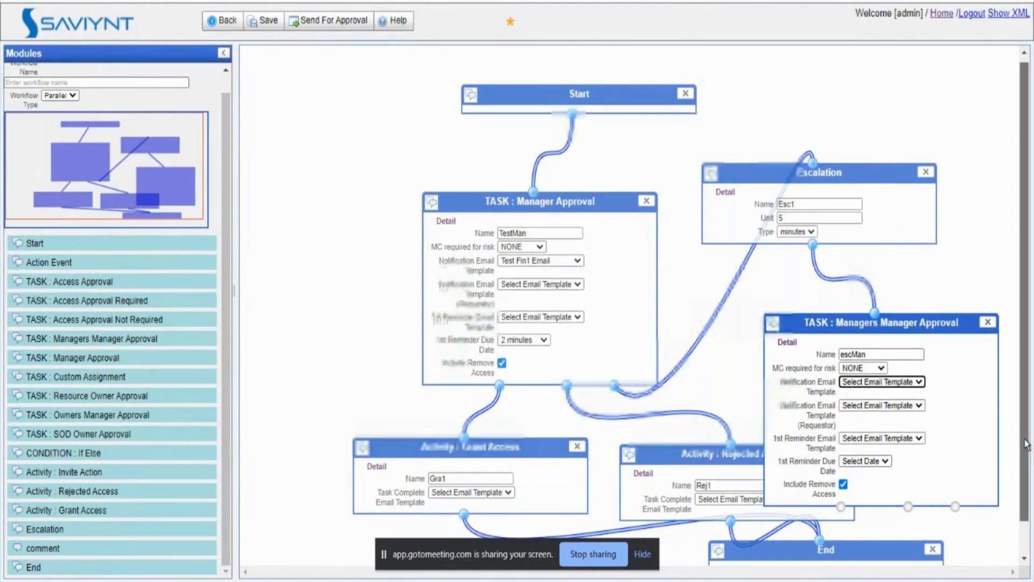
Step: Link escMan's approved outcome to Grant Access and rejection to Rejected Access, then reposition Grant Access
scroll(1025, 386, "down", 2)
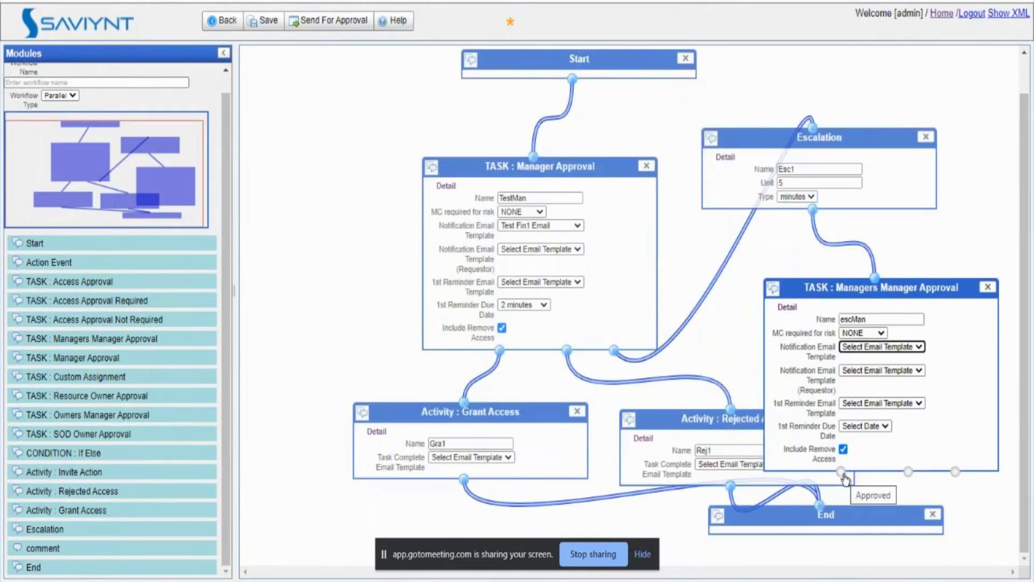
left_click_drag(841, 472, 463, 403)
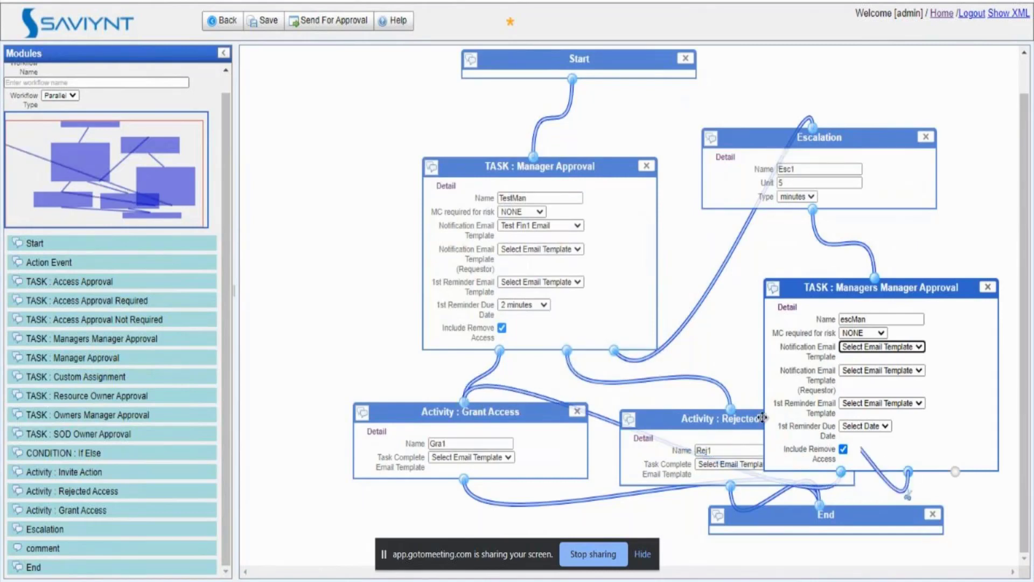
left_click_drag(908, 472, 730, 408)
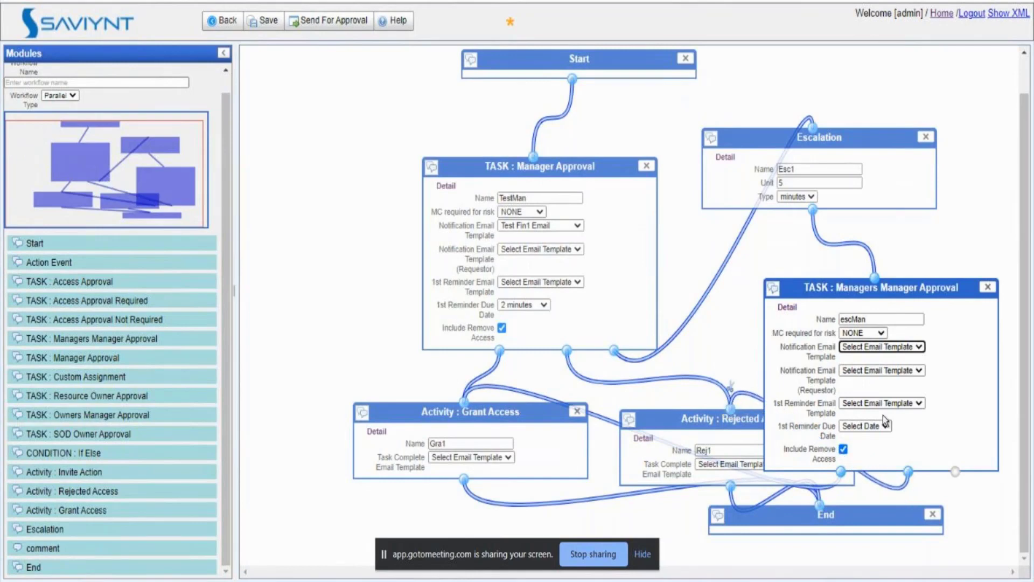
left_click_drag(883, 416, 876, 371)
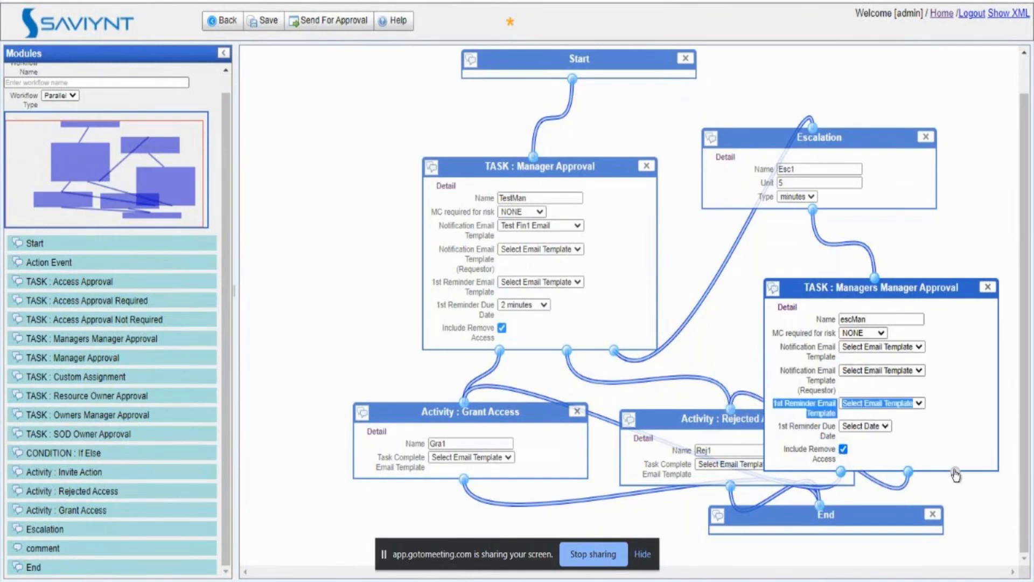
left_click(507, 413)
left_click_drag(506, 415, 338, 434)
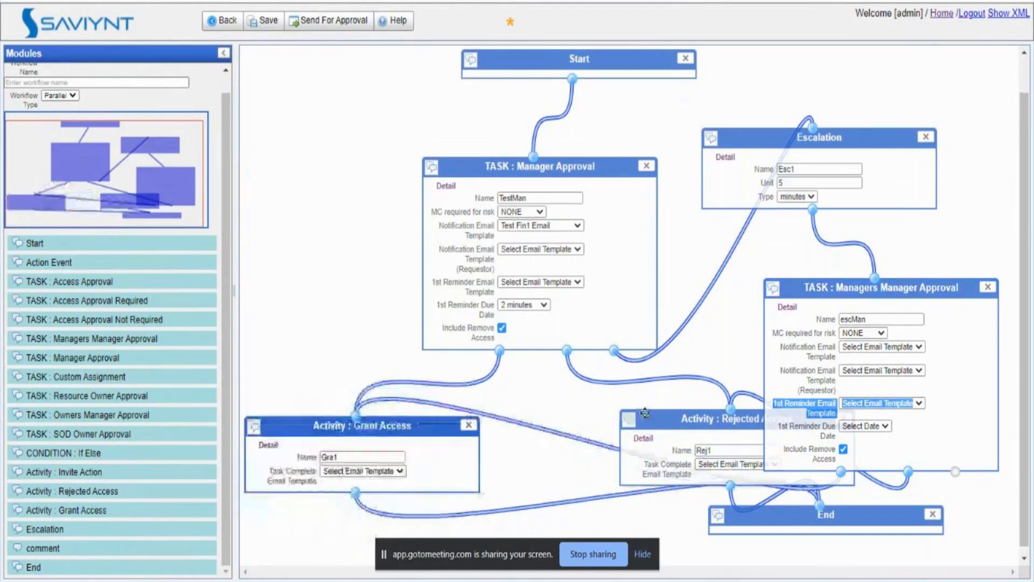
Step: Reposition Rejected Access, name the workflow 'Pay role workflow', save it and go back
left_click_drag(645, 412, 514, 394)
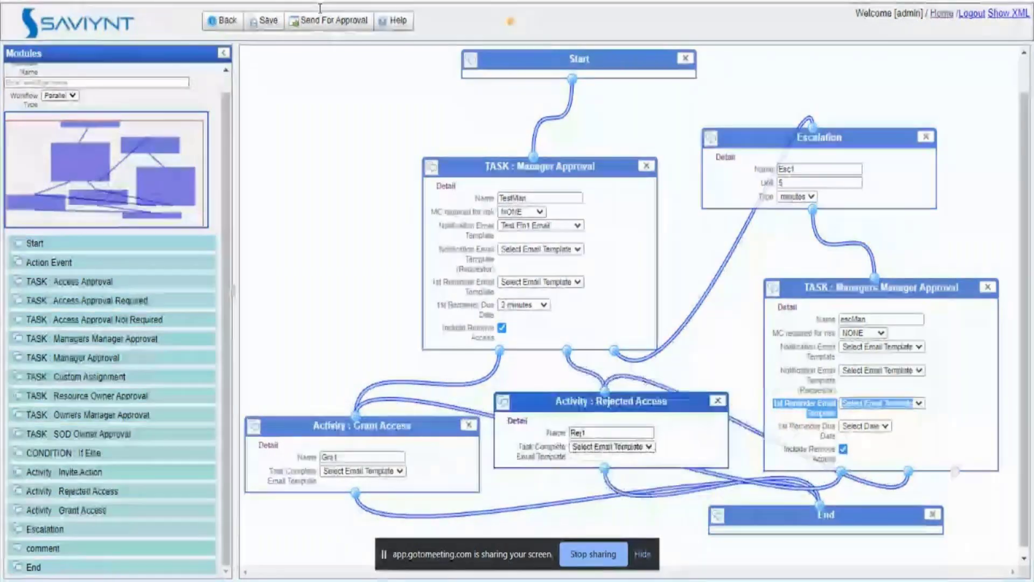
left_click(266, 22)
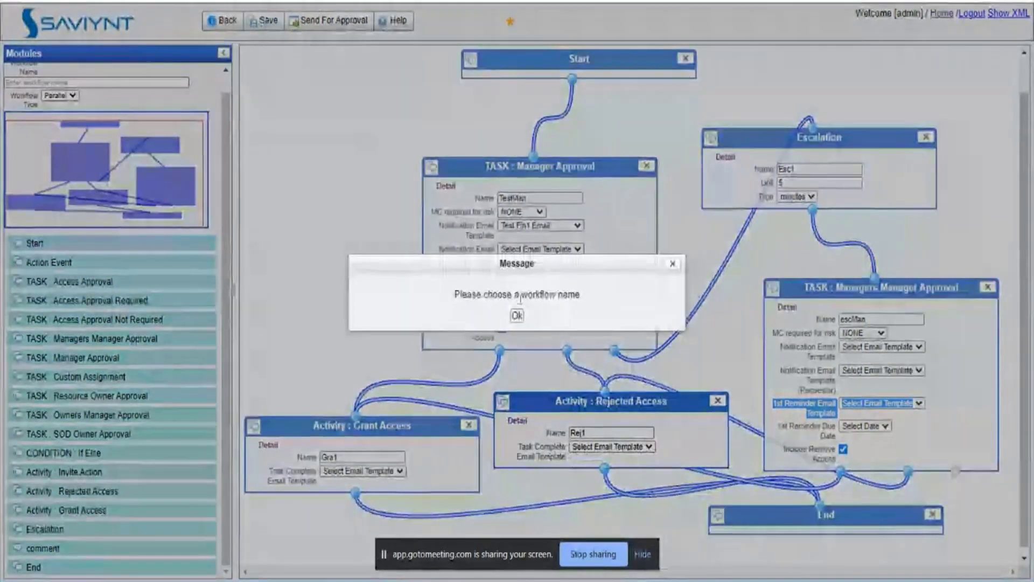
left_click(517, 317)
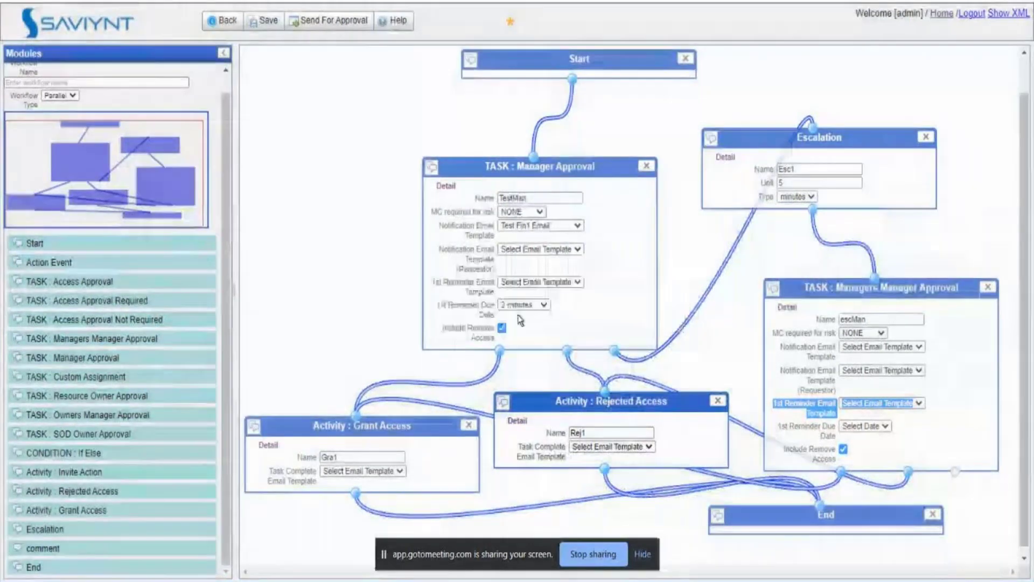
left_click(63, 82)
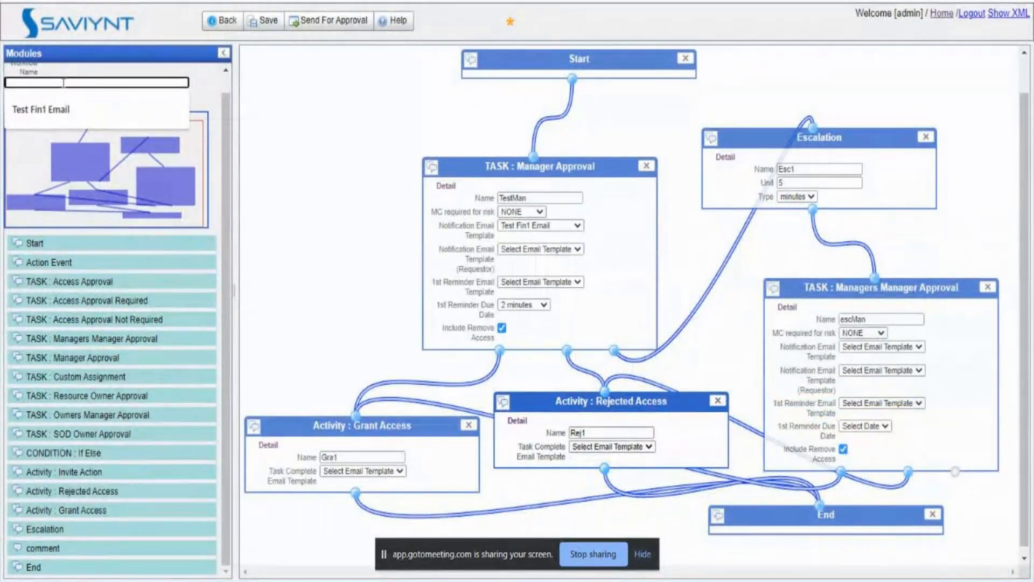
type("Pay ro")
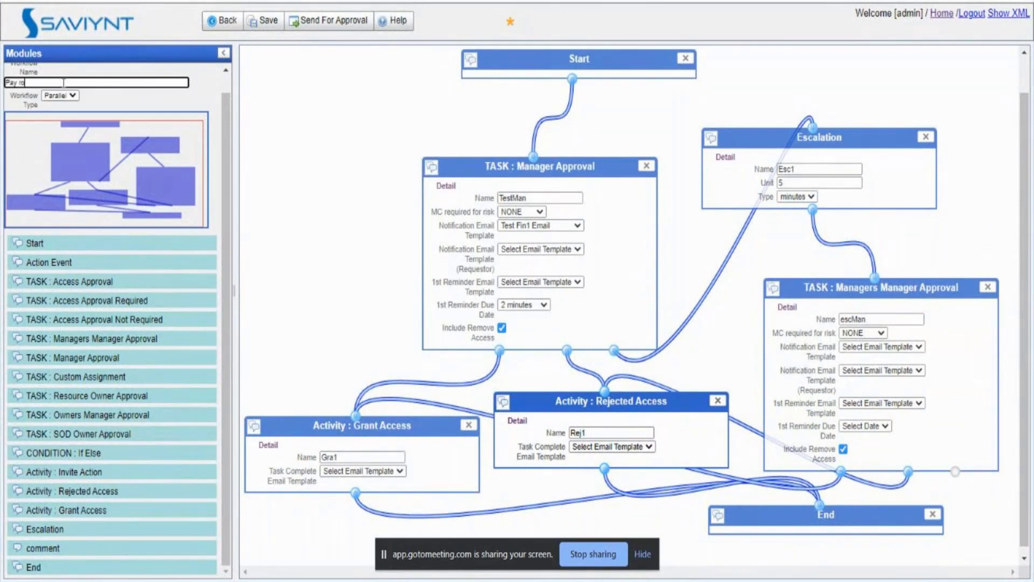
type("le workflow")
left_click(269, 21)
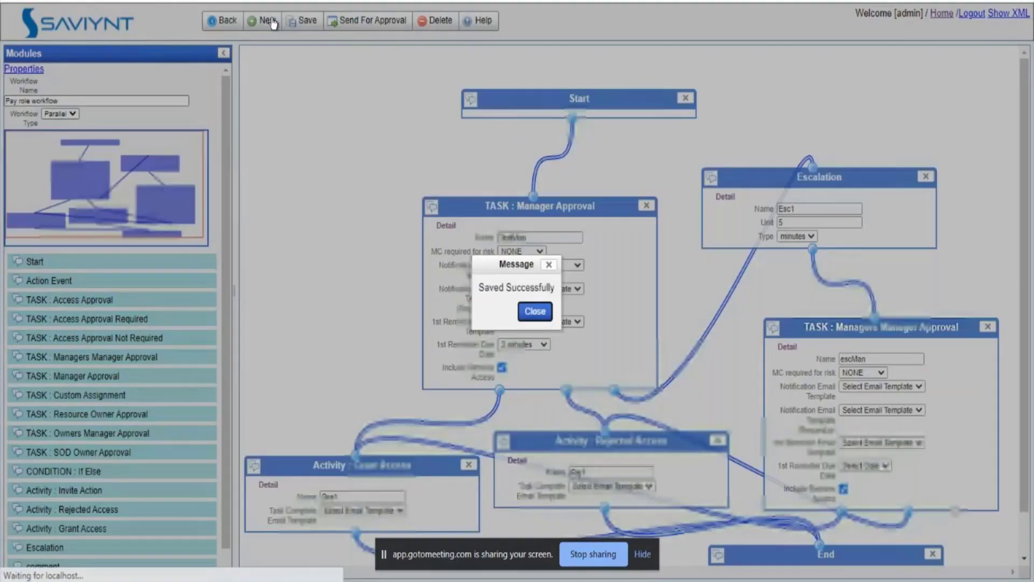
left_click(536, 312)
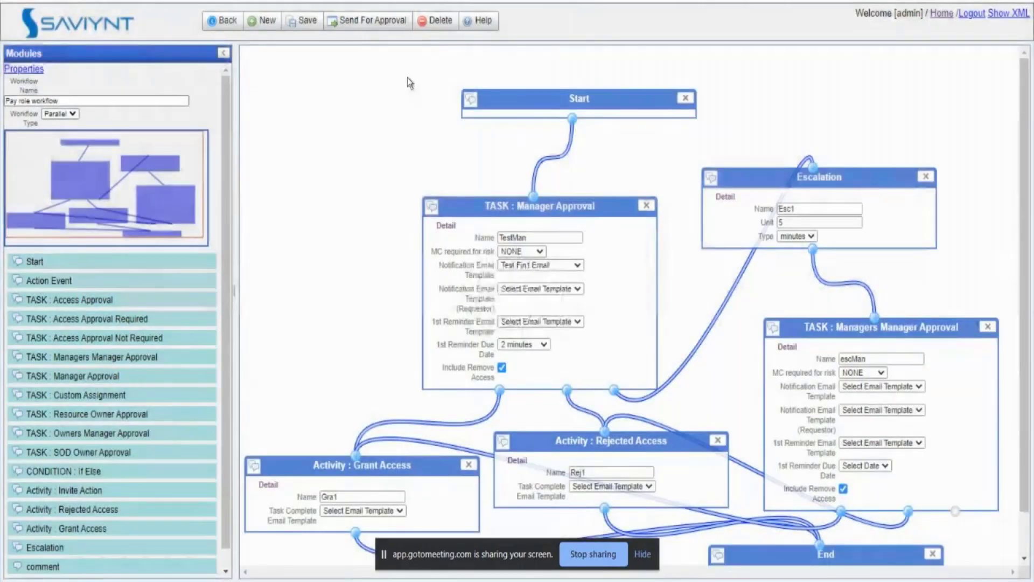
left_click(377, 20)
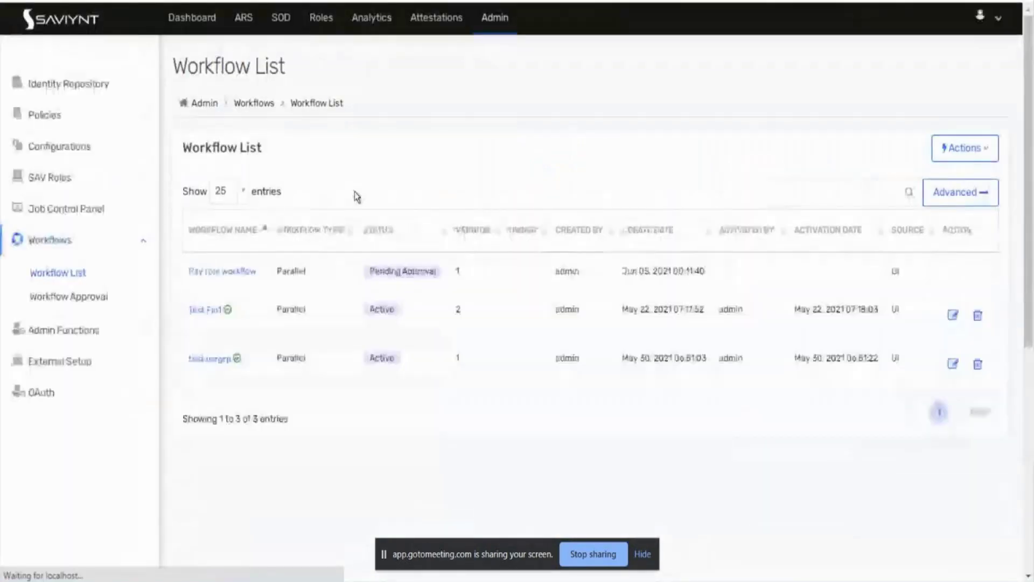
Step: Accept Pay role workflow under Workflow Approval without a comment, then return to the Workflow List
left_click(88, 297)
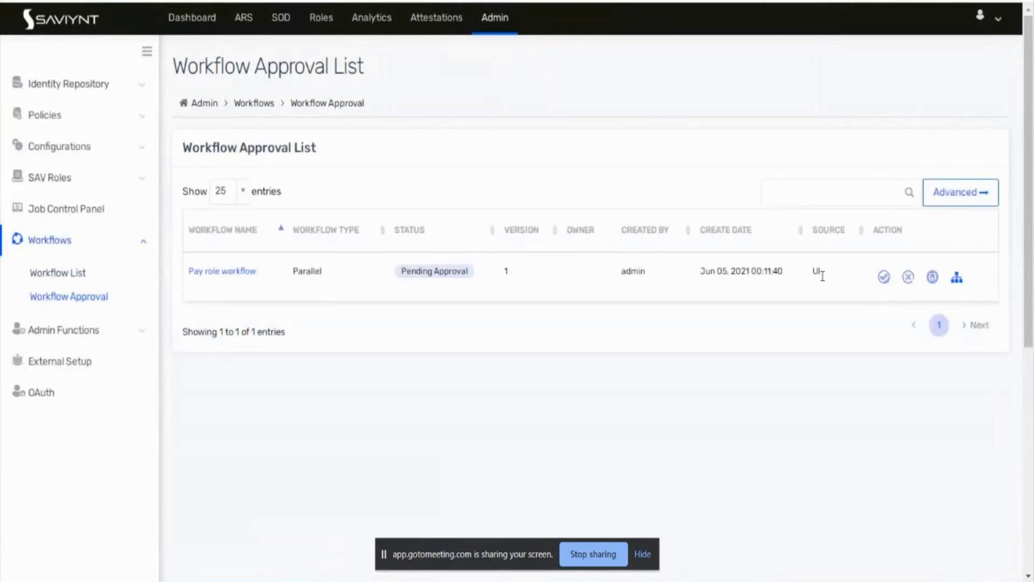
left_click(885, 278)
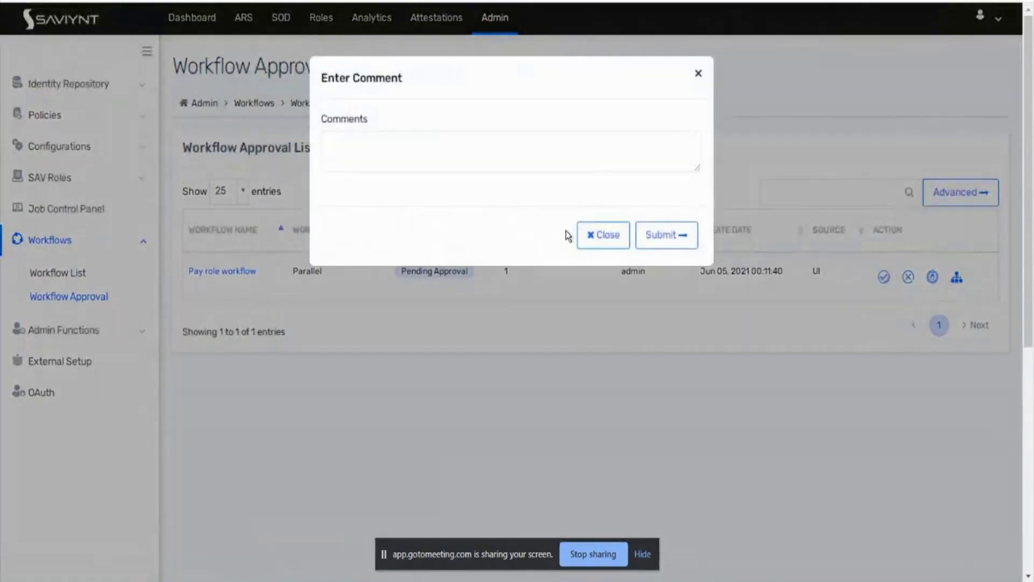
left_click(683, 246)
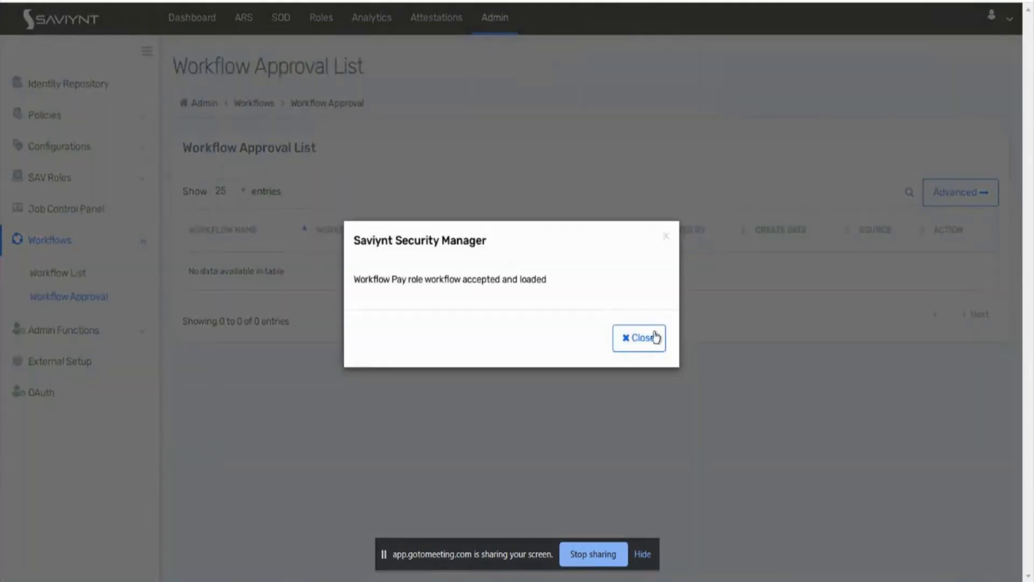
left_click(655, 338)
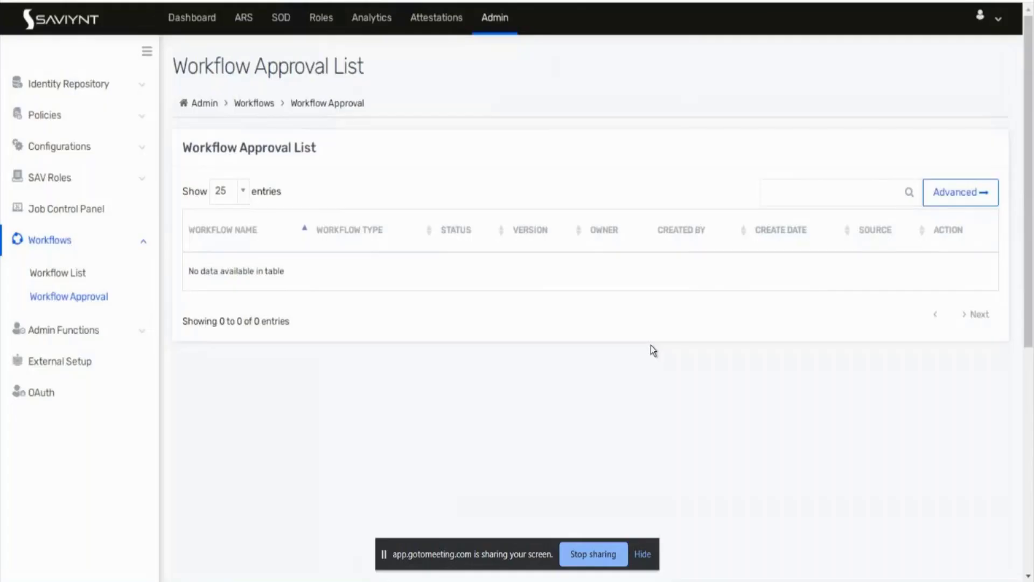
left_click(43, 275)
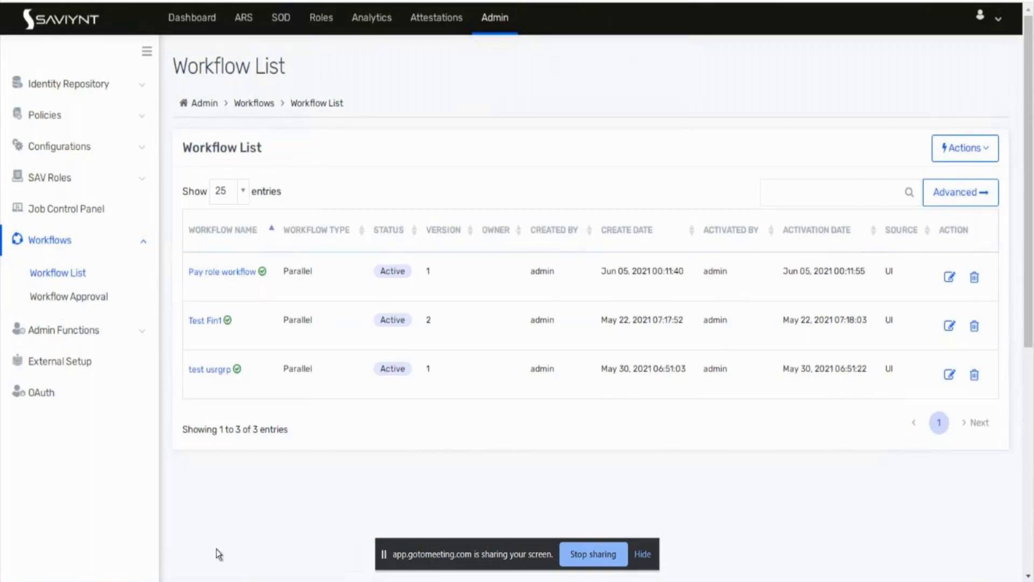
left_click(415, 579)
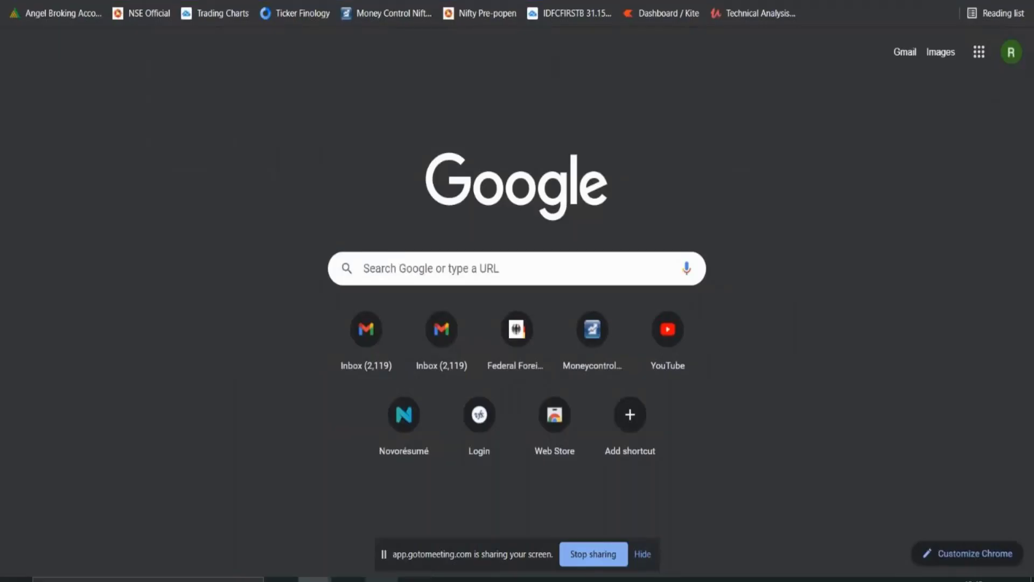
Step: Add a 'user groups' line below the ARS entry in the Notepad checklist
left_click(382, 580)
left_click(143, 296)
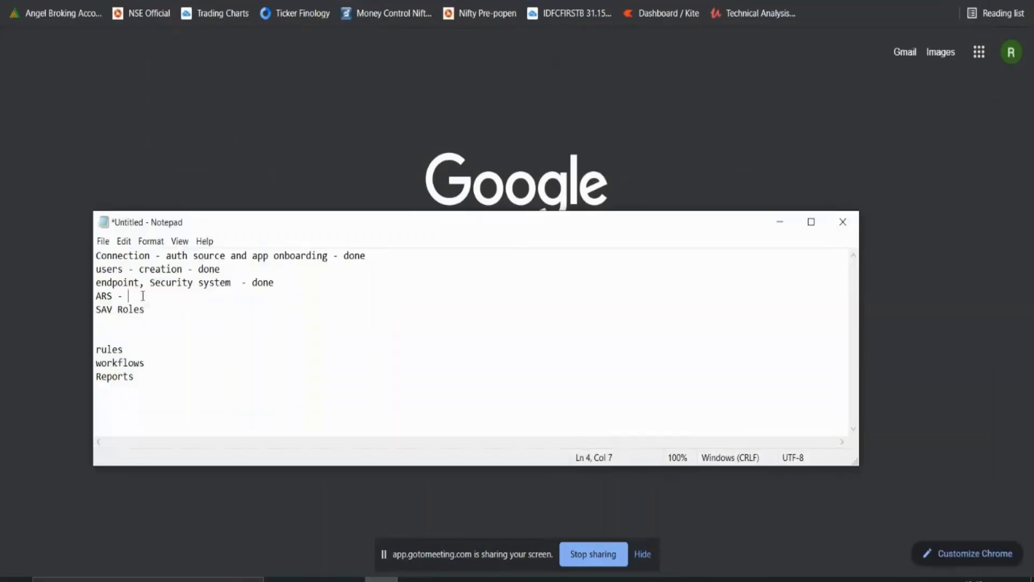
key("Return")
key("Return")
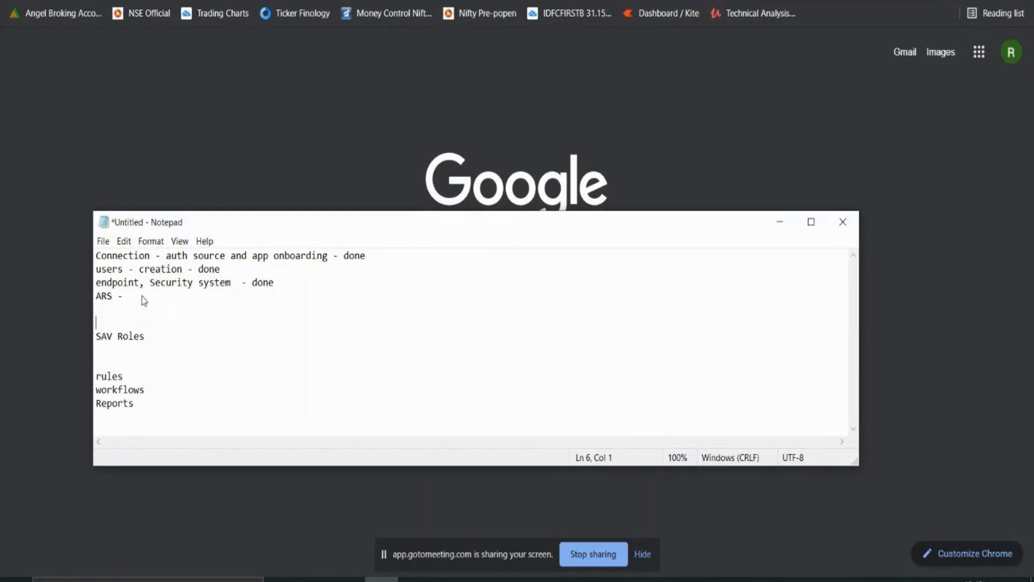
type("user groups")
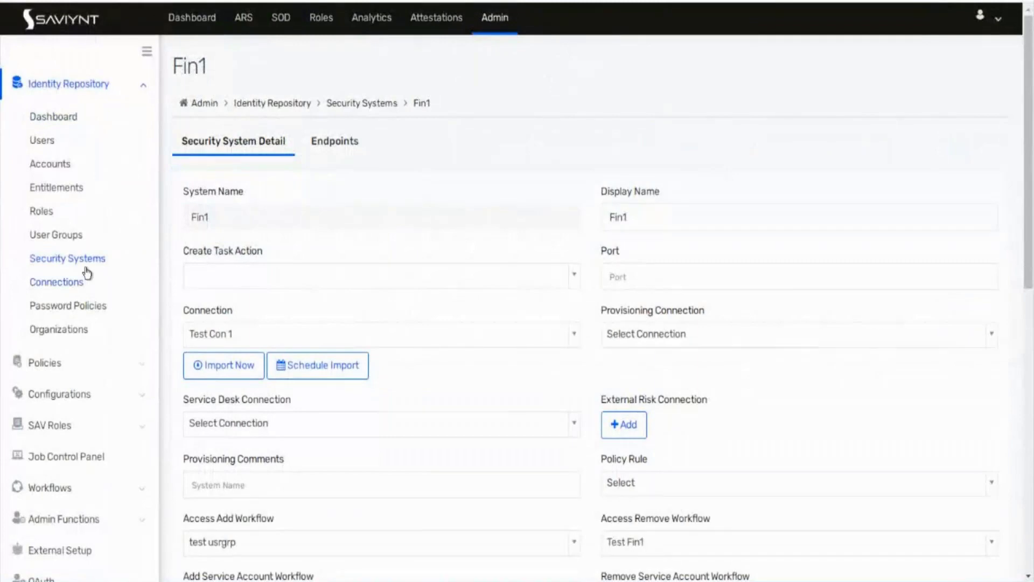
Step: Open the Test pay role management system from the security systems list
left_click(81, 260)
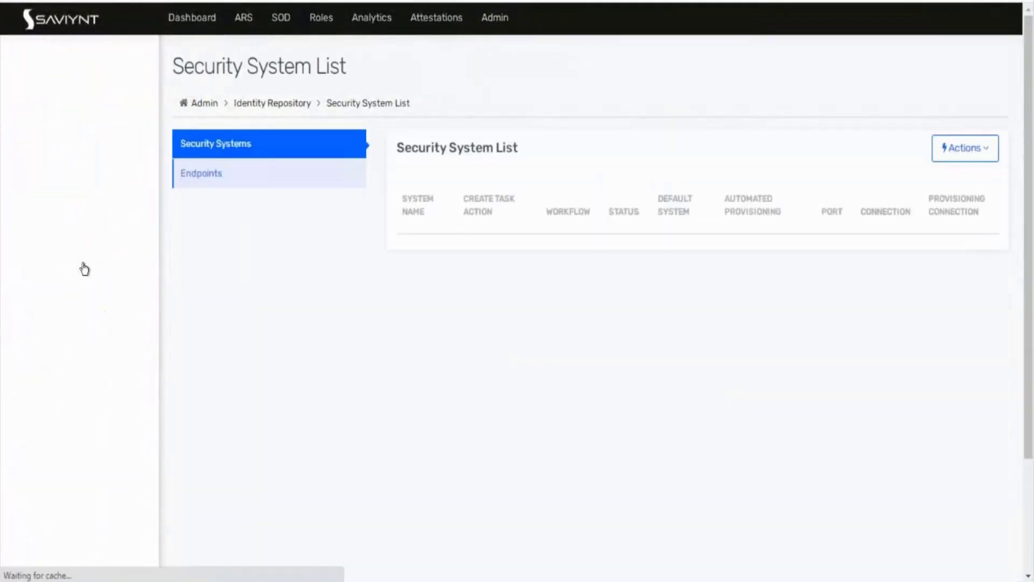
left_click(226, 180)
left_click(191, 152)
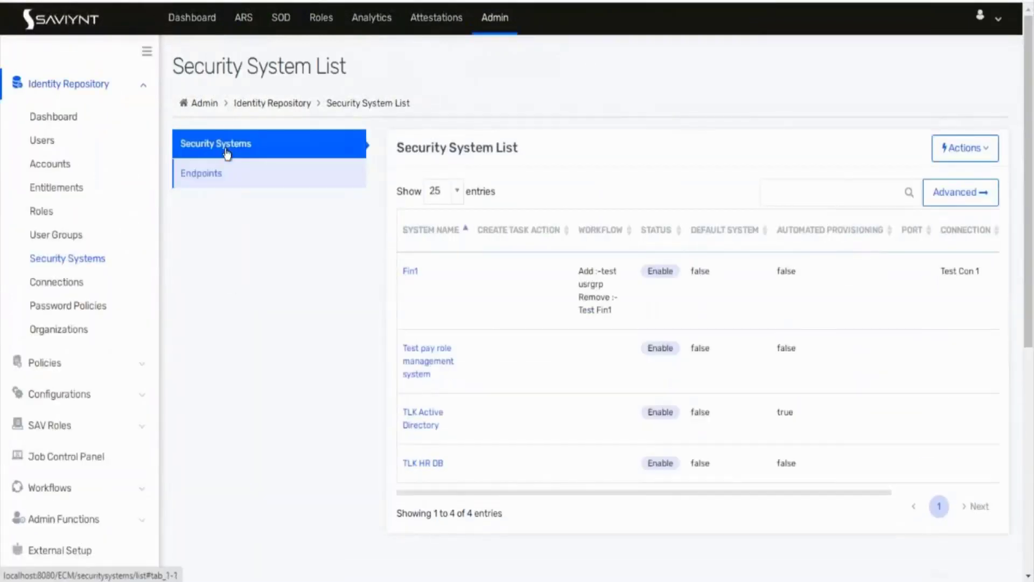
left_click(411, 370)
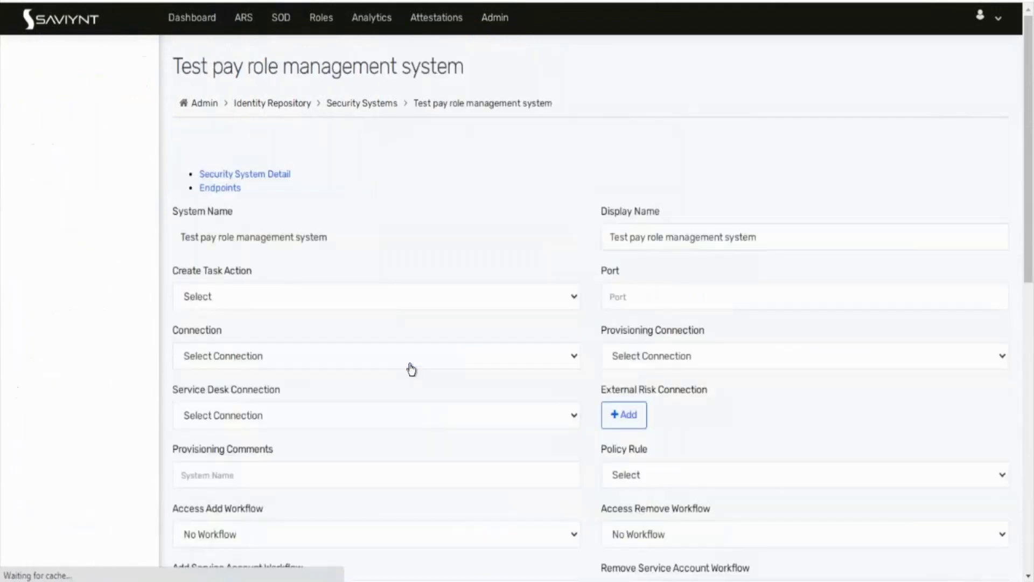
Step: Set both Access Add and Access Remove Workflow to Pay role workflow and update
scroll(204, 426, "down", 3)
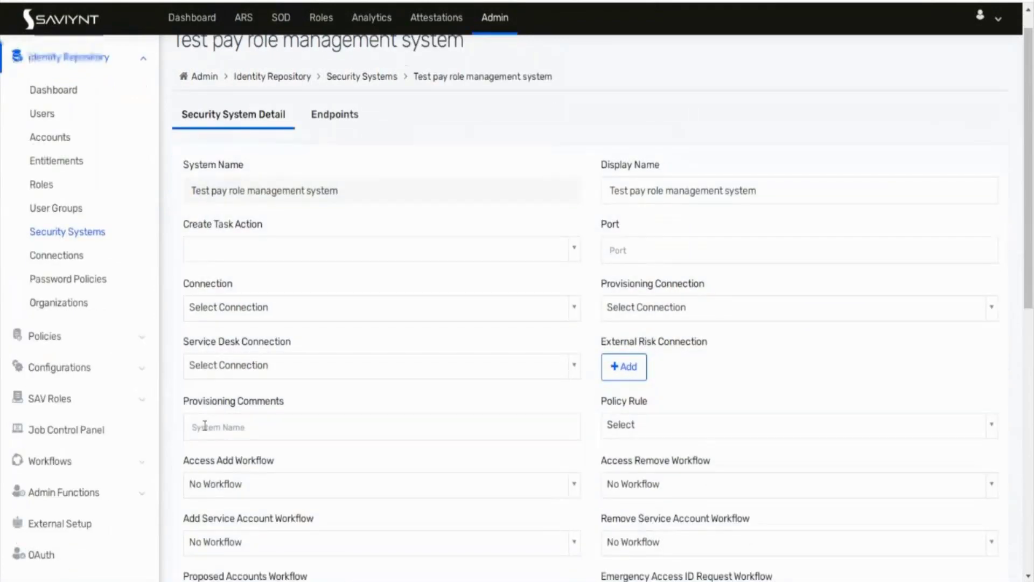
left_click(253, 426)
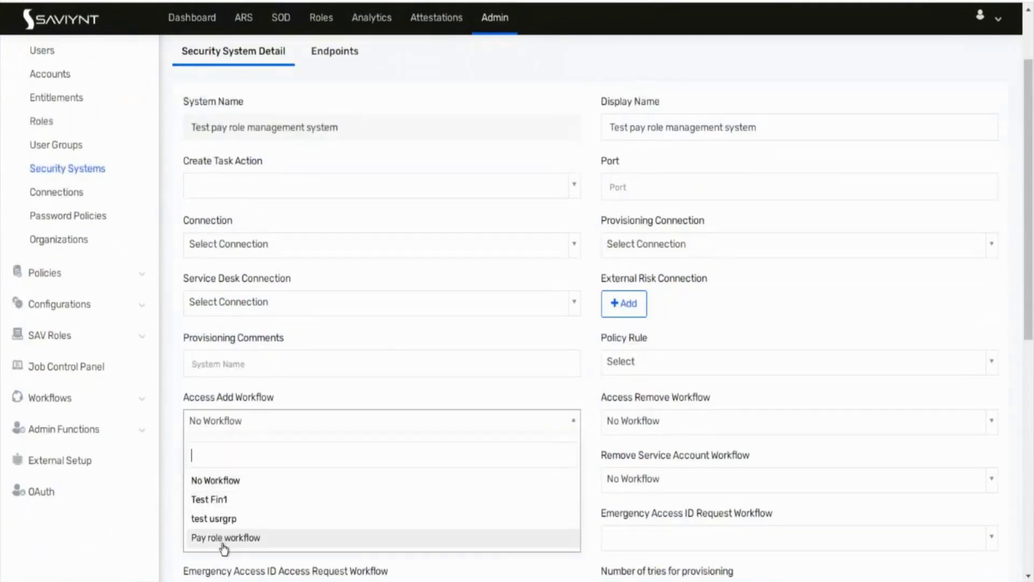
left_click(223, 543)
left_click(652, 419)
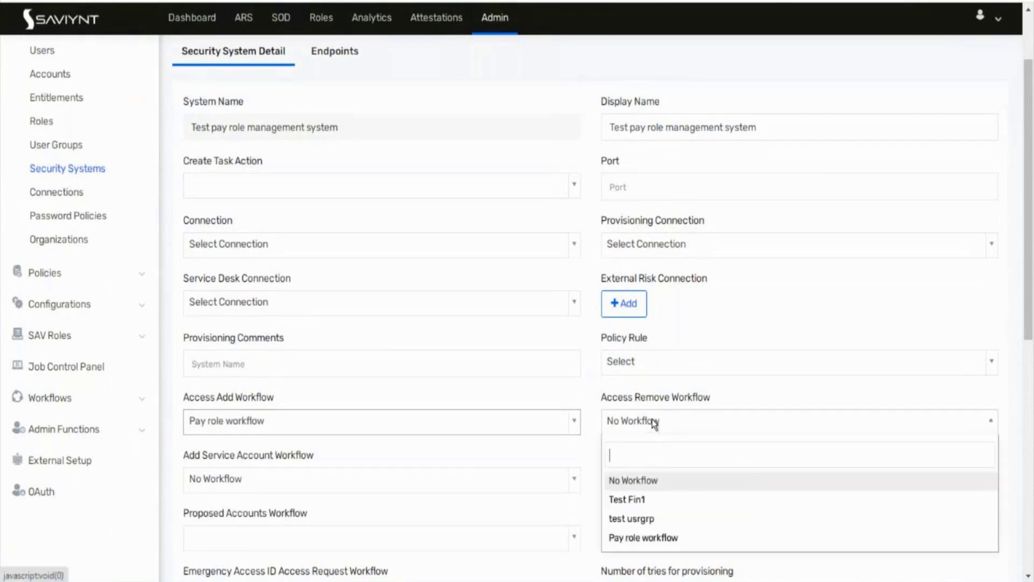
left_click(633, 538)
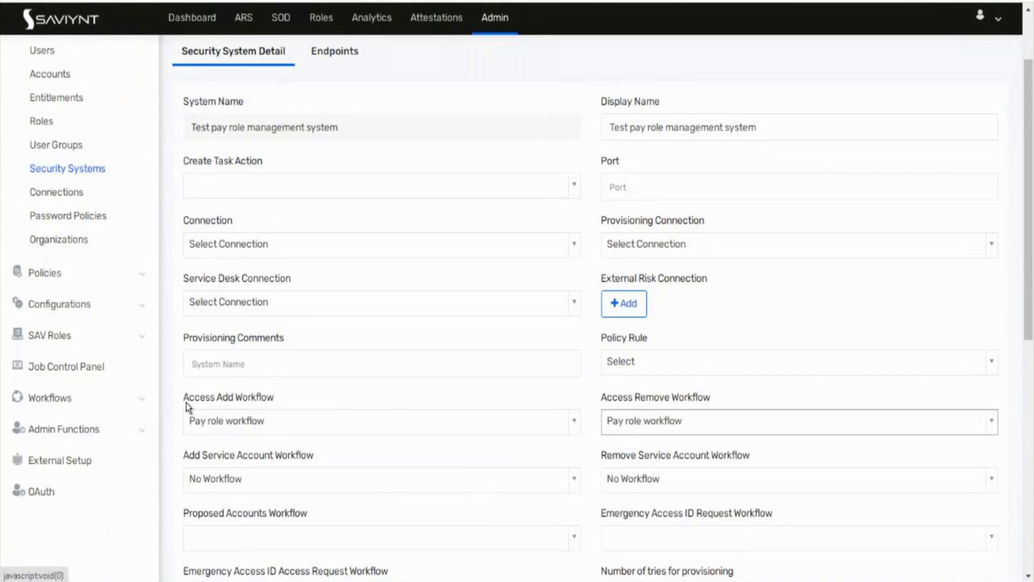
left_click_drag(194, 399, 249, 401)
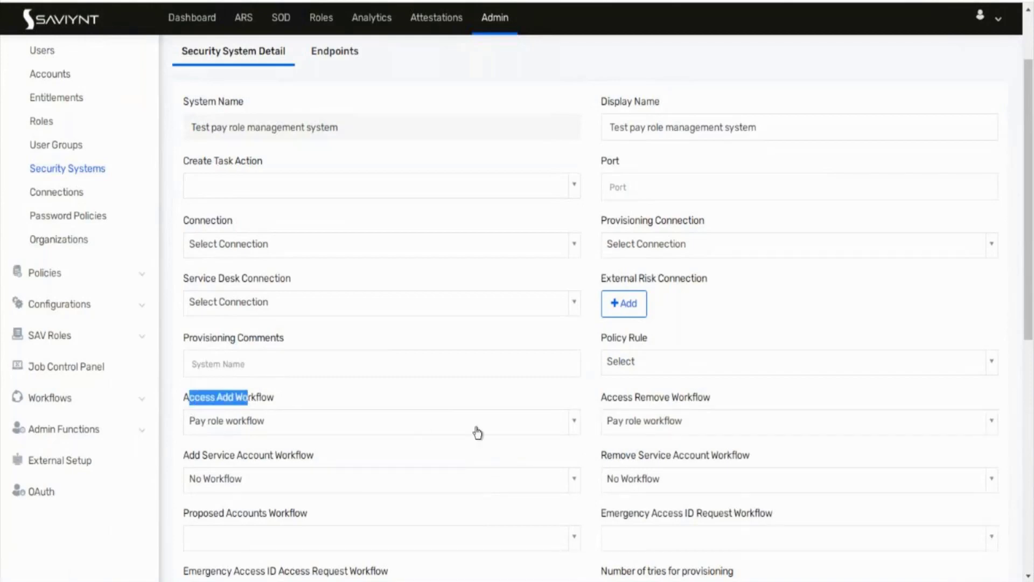
left_click_drag(629, 402, 739, 408)
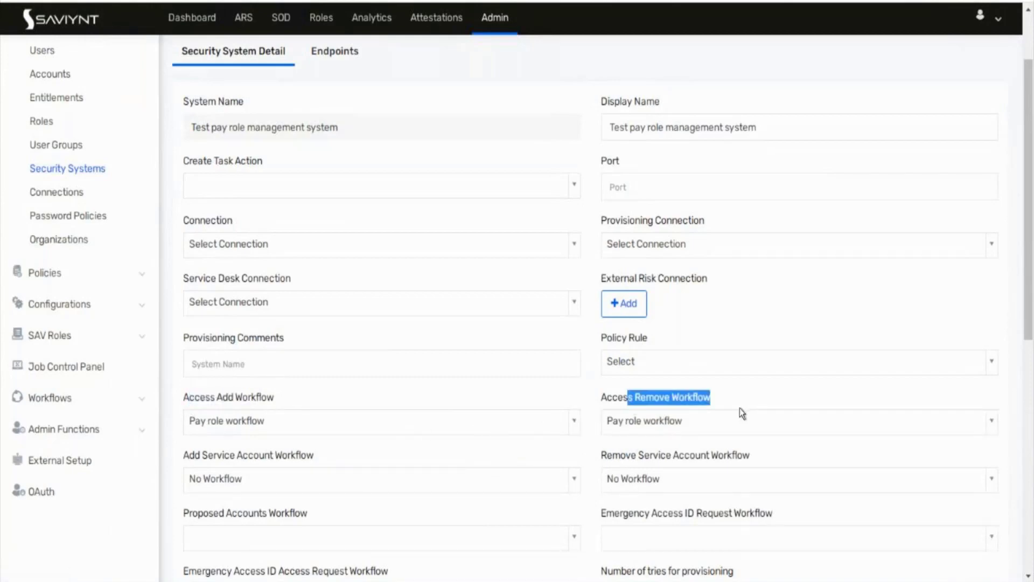
scroll(739, 408, "down", 6)
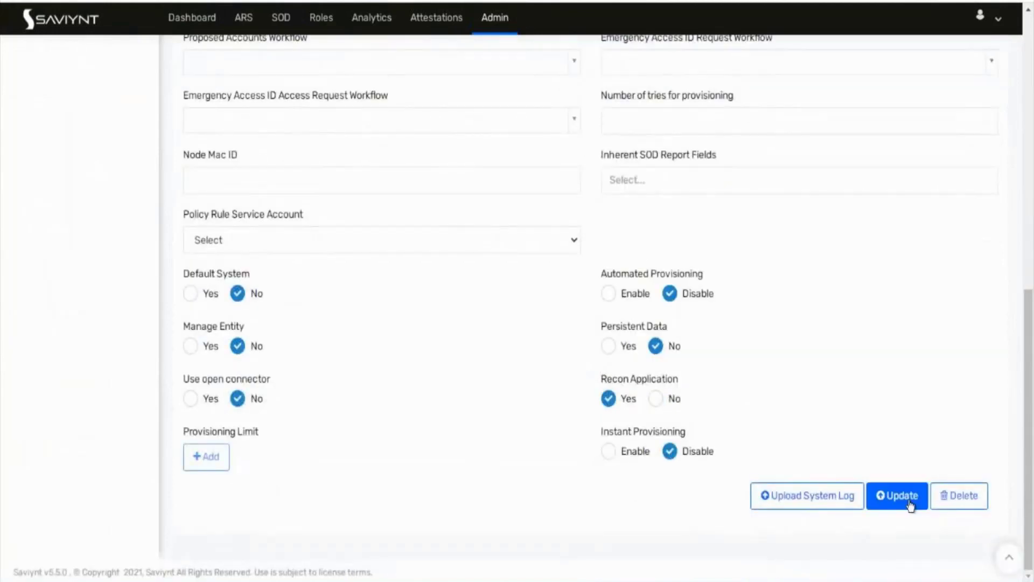
left_click(908, 502)
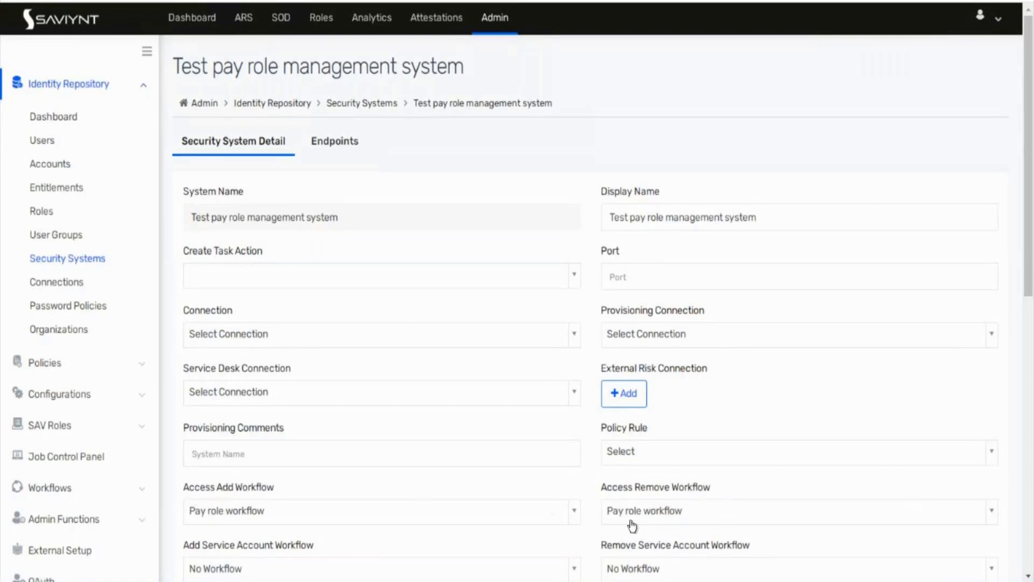
Step: Reselect Pay role workflow as the access remove workflow and update the system again
left_click(651, 512)
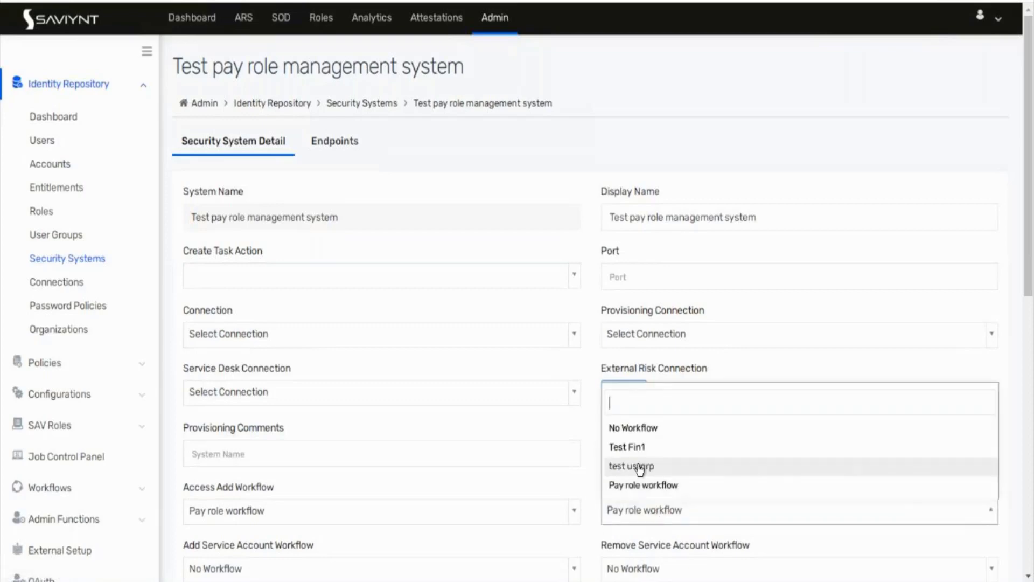
left_click(640, 466)
left_click(634, 512)
left_click(635, 485)
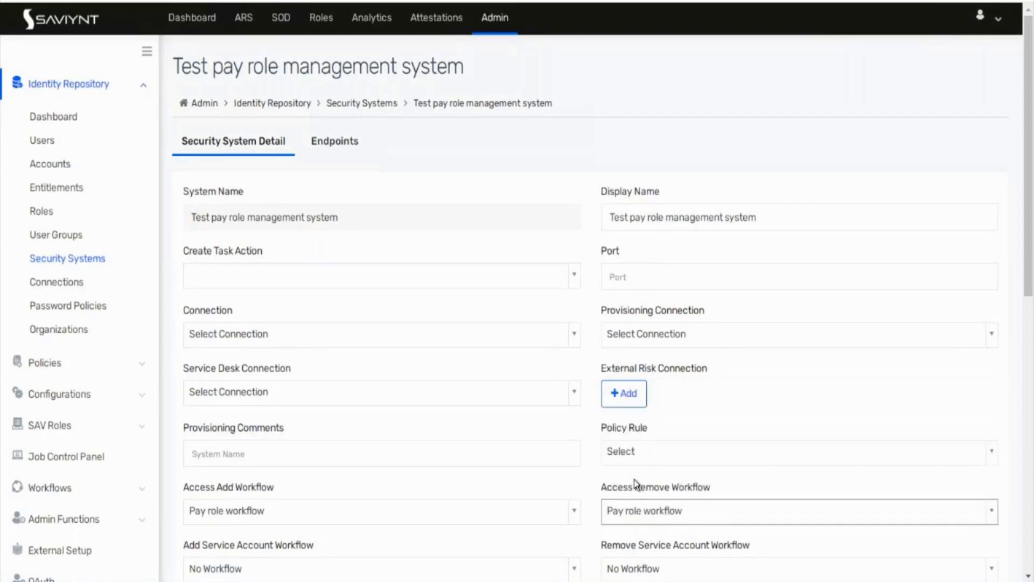
scroll(560, 443, "down", 10)
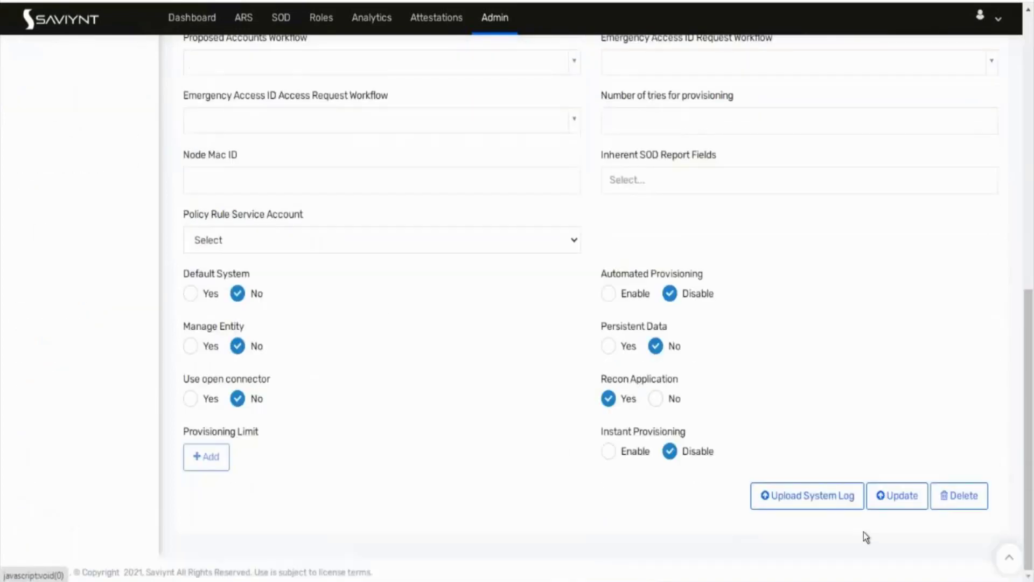
left_click(885, 495)
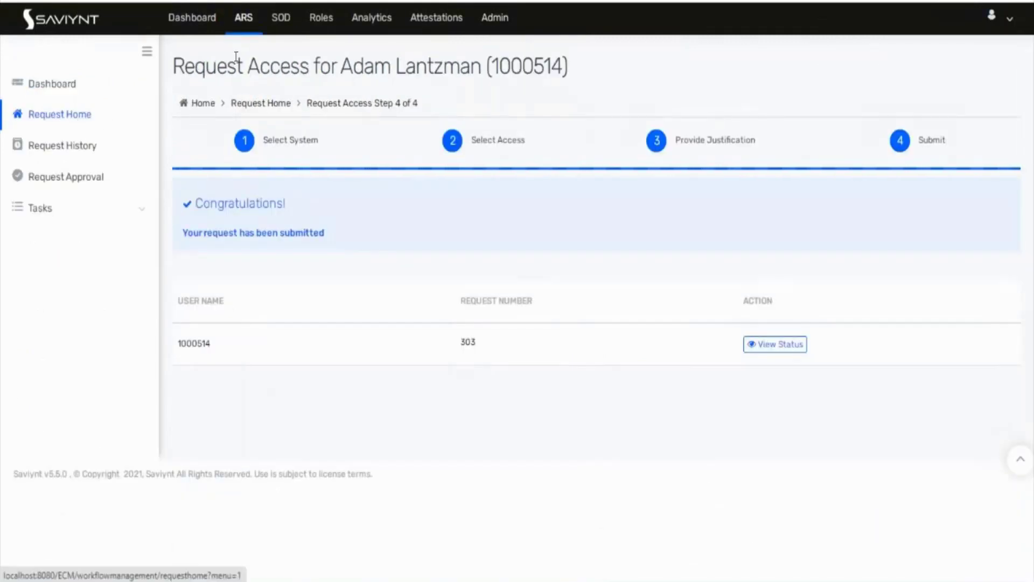
Step: Start a Request Access for Others and choose the target user
left_click(244, 25)
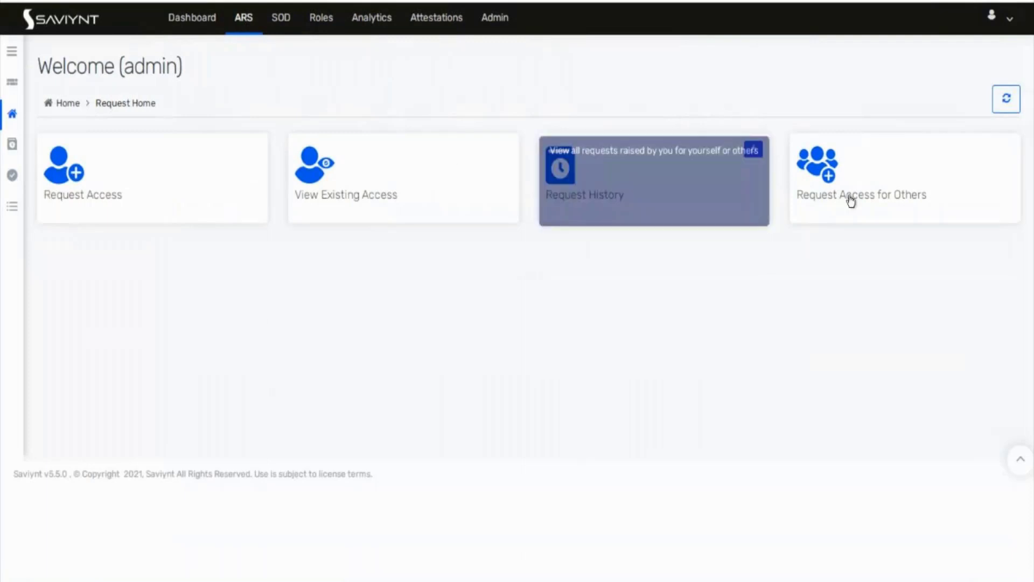
left_click(870, 205)
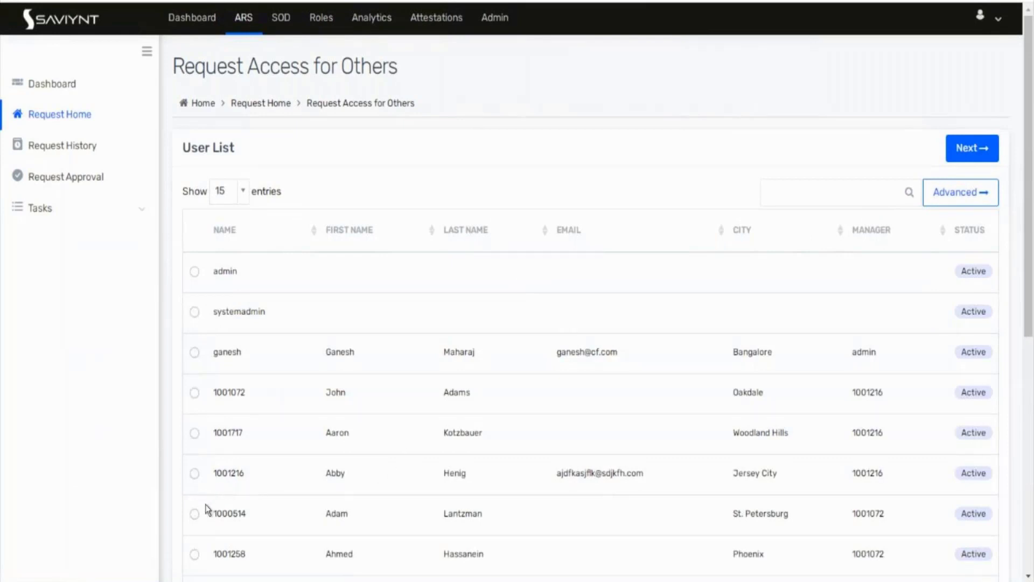
left_click(194, 474)
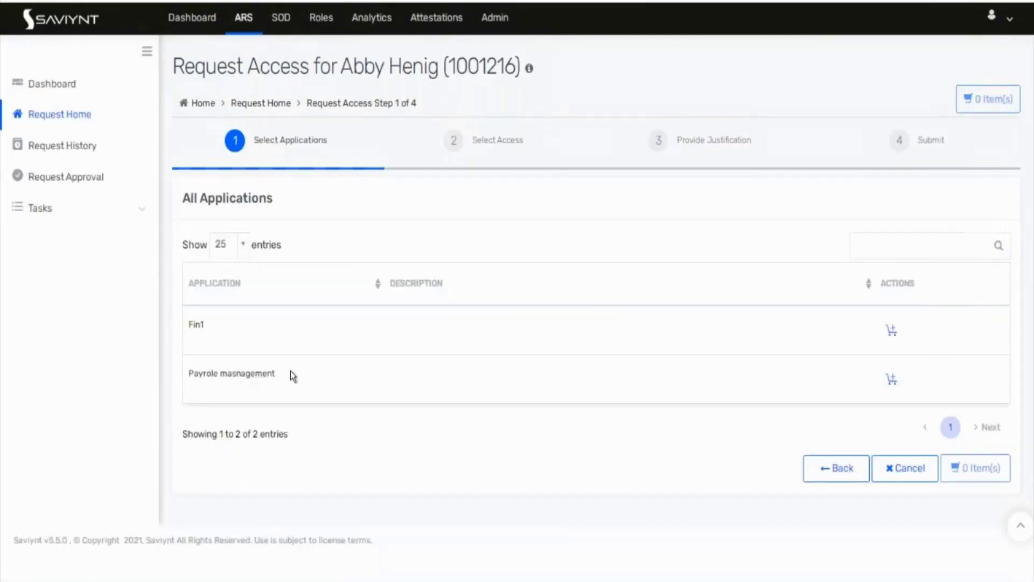
Step: Add Payrole masnagement to the cart with Test Payole read only access and reach justification
left_click_drag(291, 371, 184, 374)
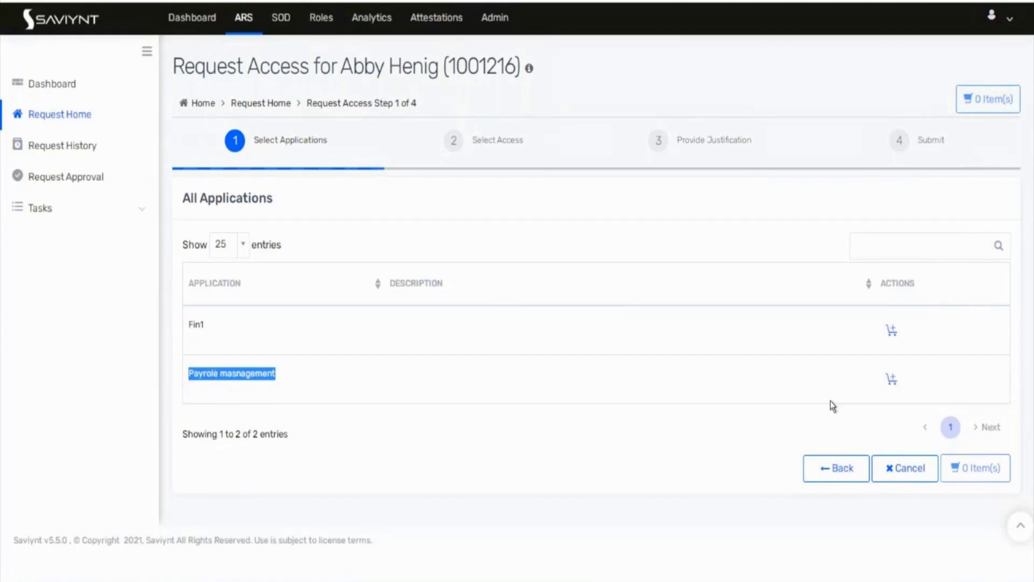
left_click(895, 380)
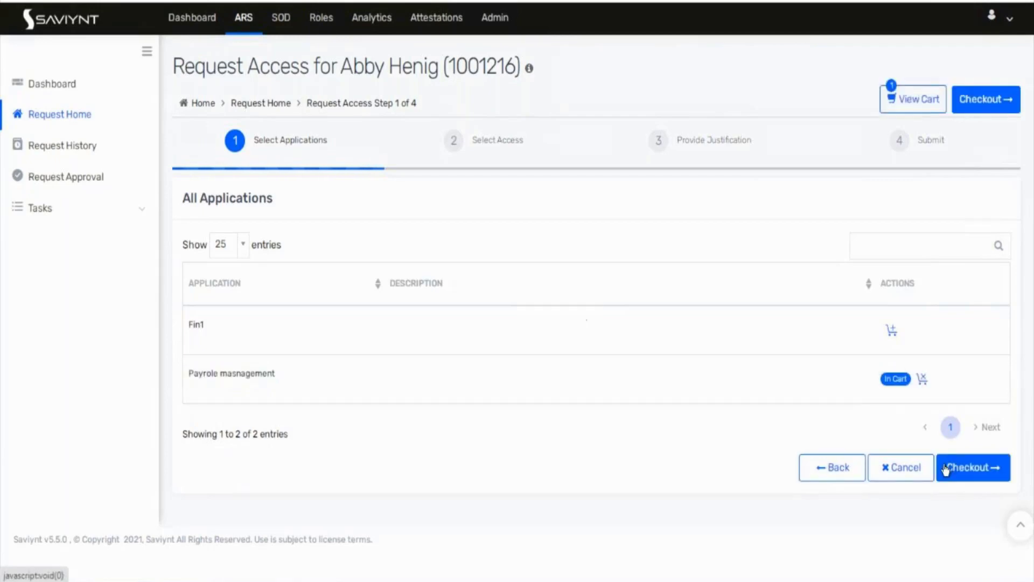
left_click(958, 470)
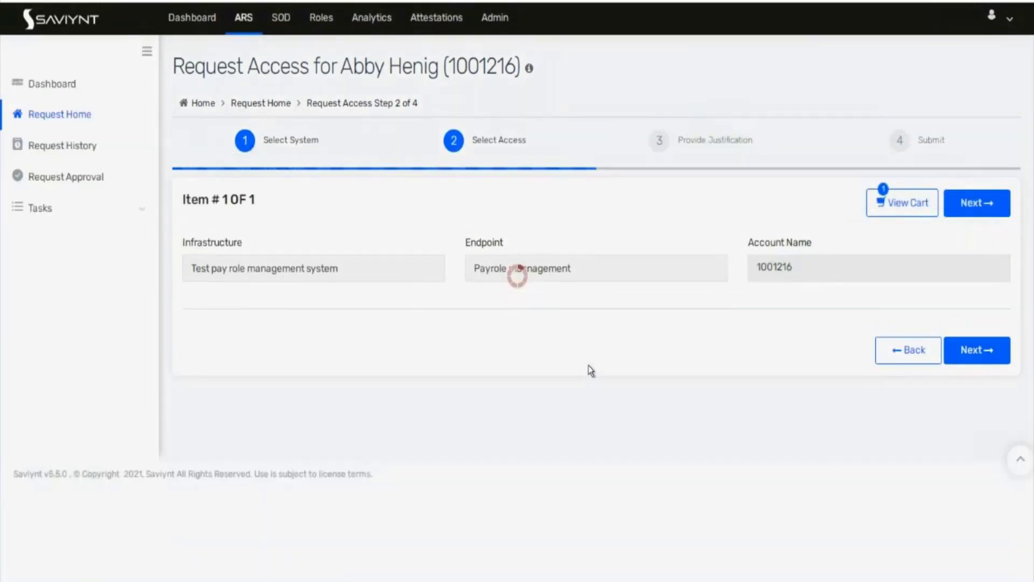
scroll(588, 365, "down", 1)
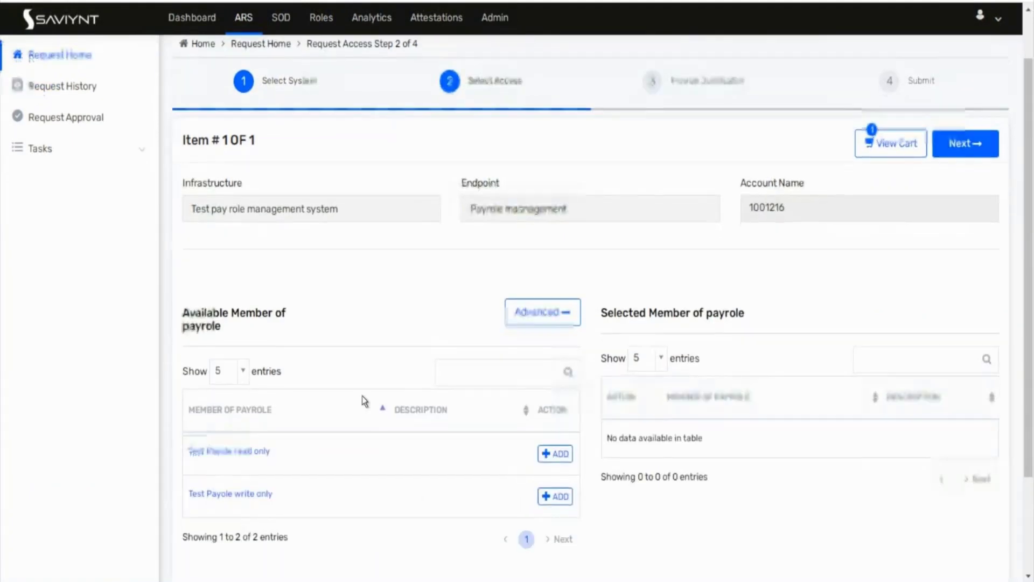
scroll(209, 341, "down", 3)
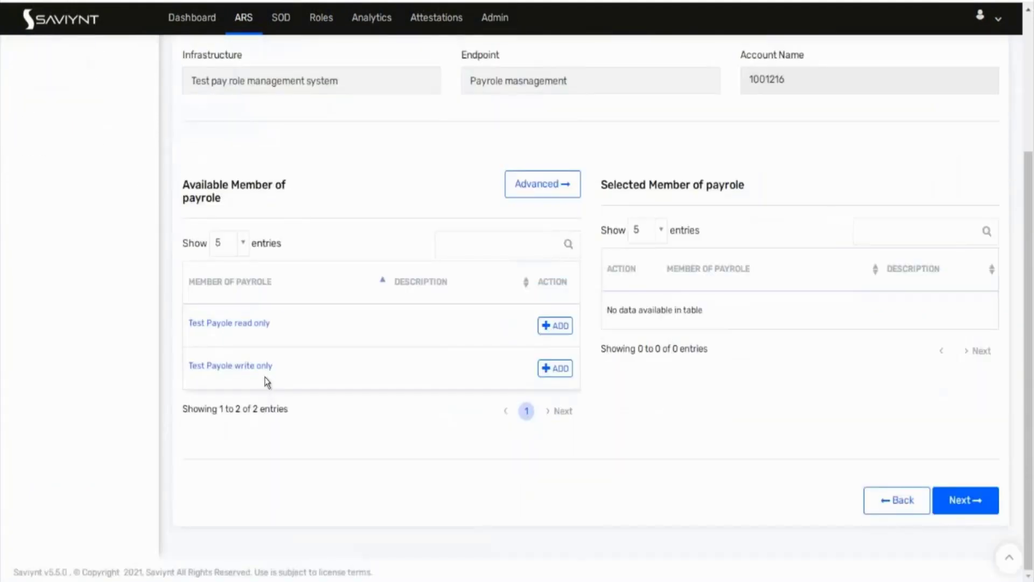
left_click(557, 327)
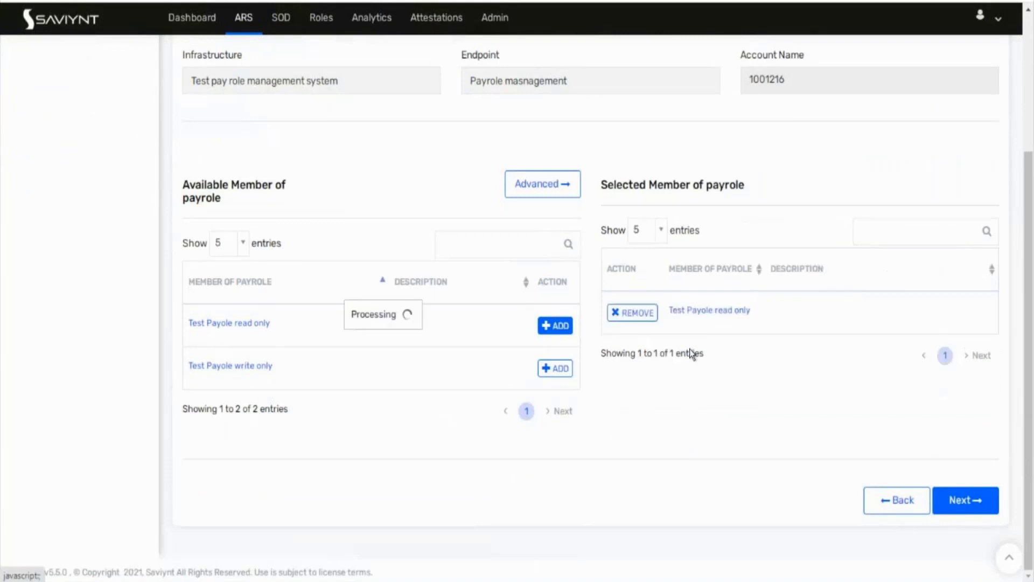
left_click(965, 501)
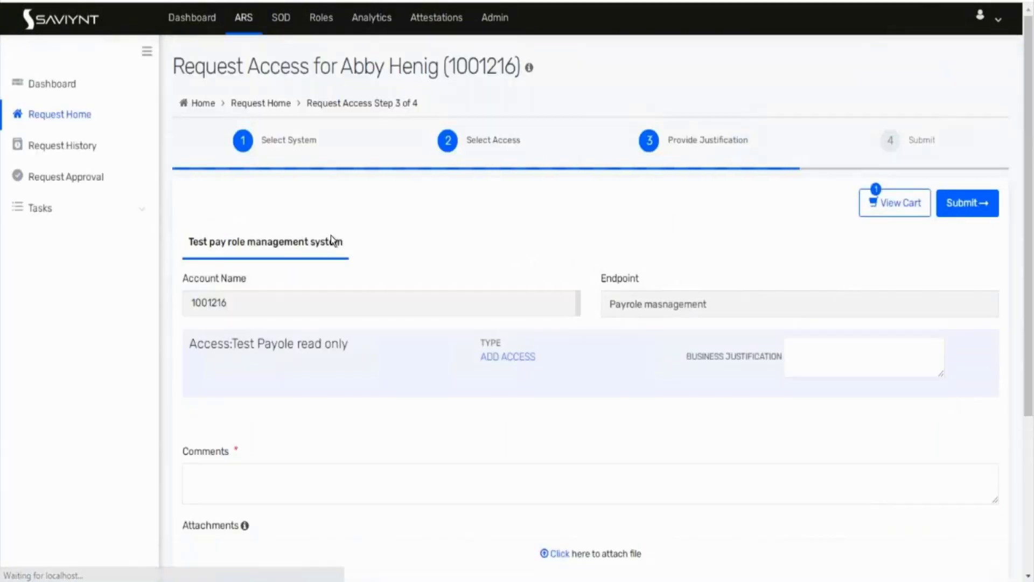
double_click(482, 65)
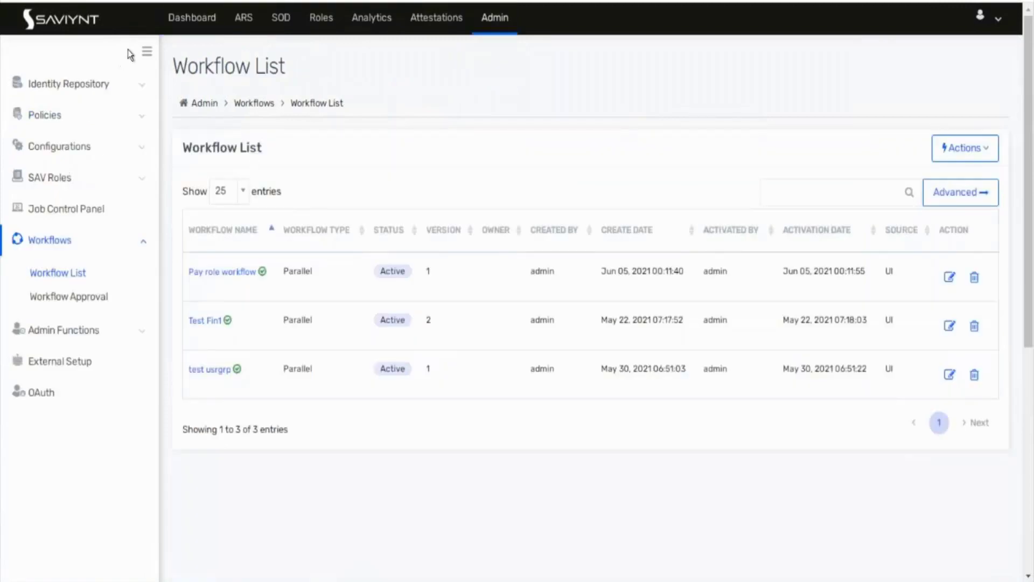
Step: Open Identity Repository > Users, search for the user by ID, and open their record
left_click(144, 87)
left_click(46, 151)
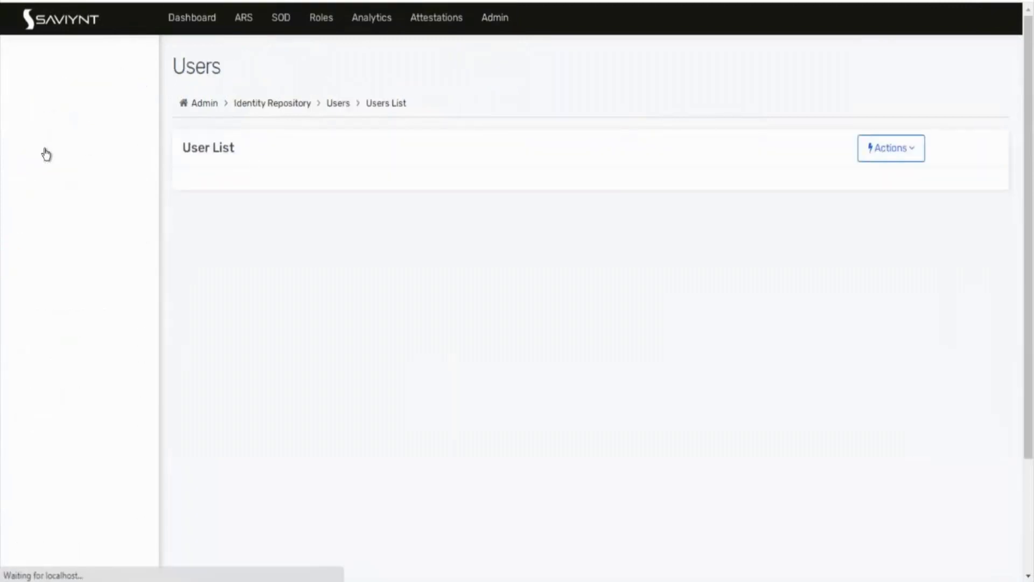
left_click(872, 193)
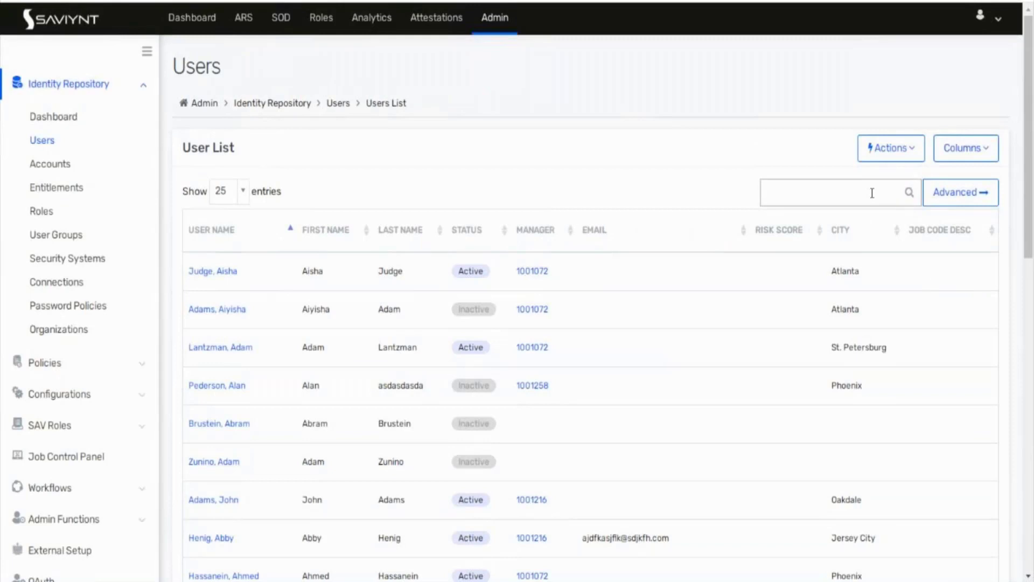
type("1001216")
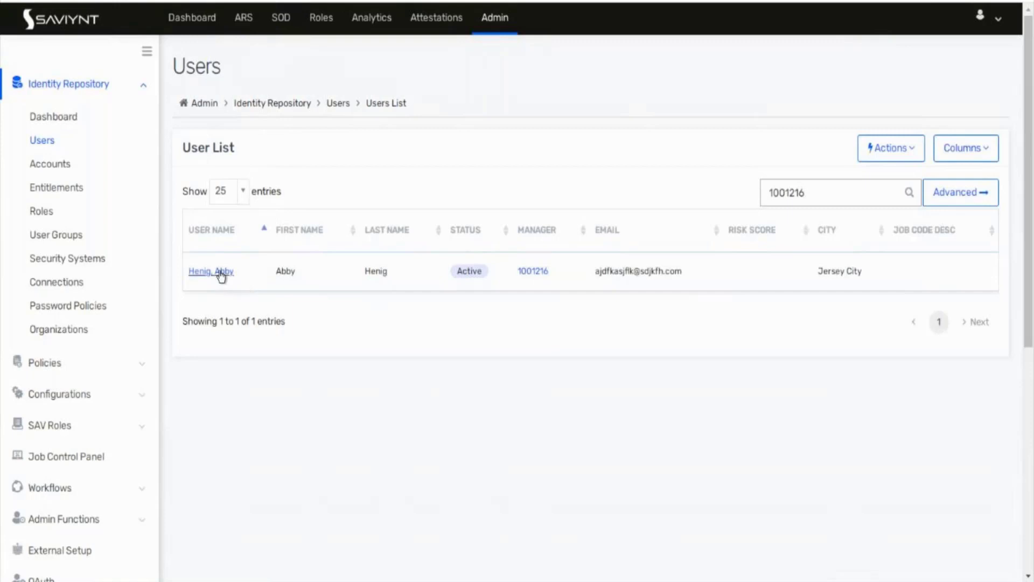
left_click(220, 273)
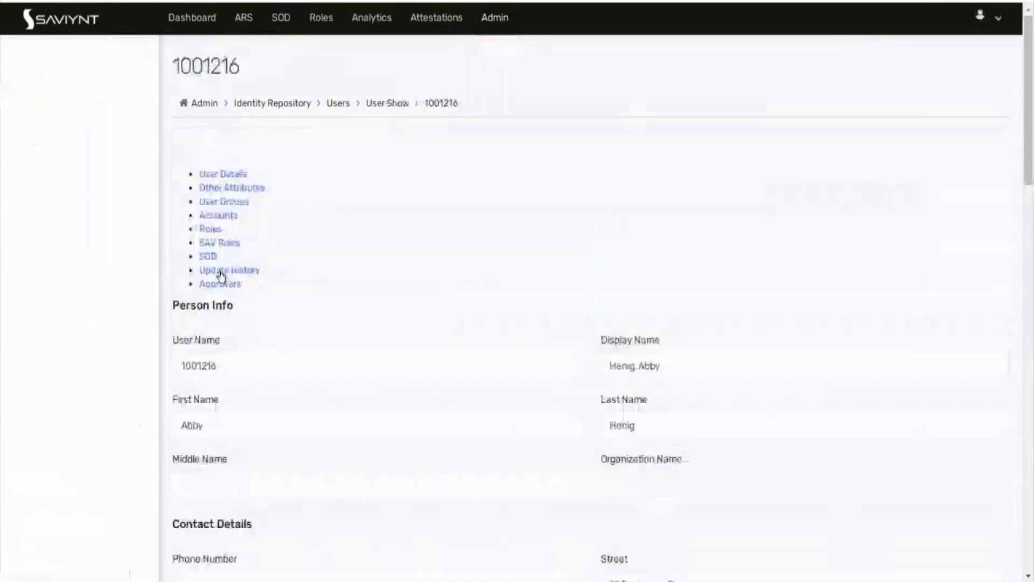
Step: Assign this user a new manager from the user picker and save the record
scroll(472, 379, "down", 5)
scroll(470, 374, "down", 2)
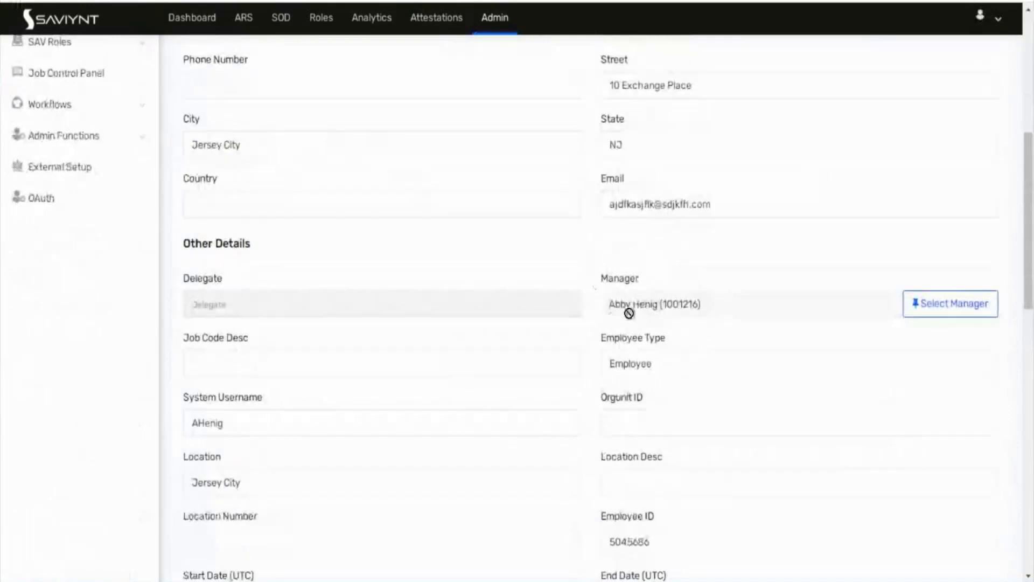
scroll(691, 325, "up", 1)
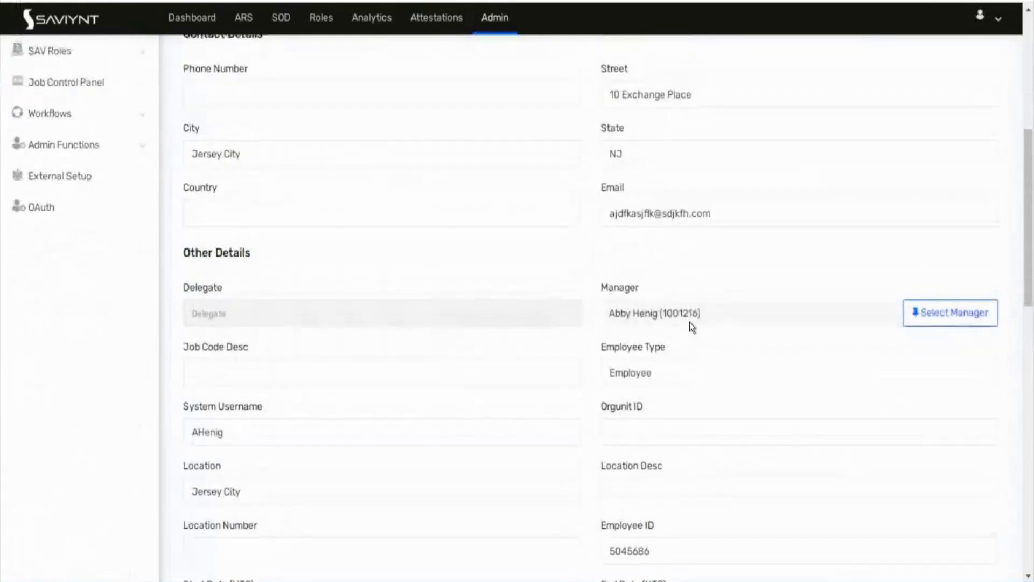
scroll(690, 322, "up", 7)
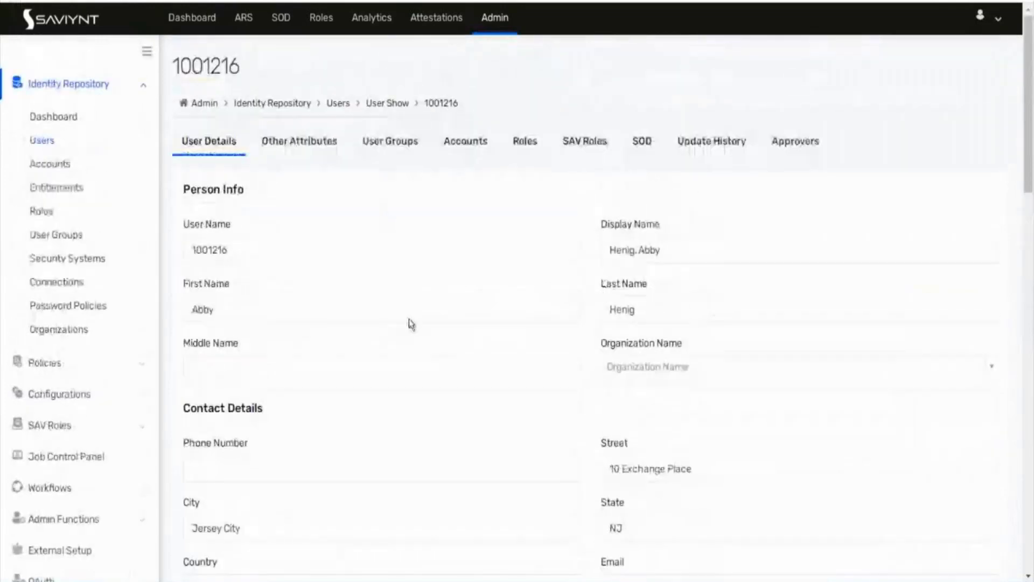
scroll(409, 323, "down", 6)
left_click(950, 347)
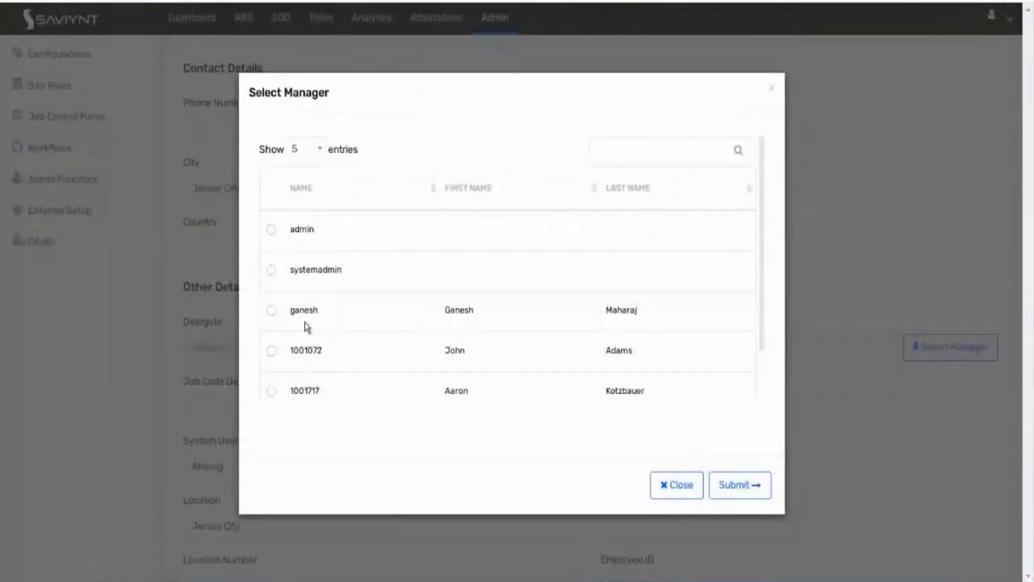
left_click(271, 312)
left_click(736, 491)
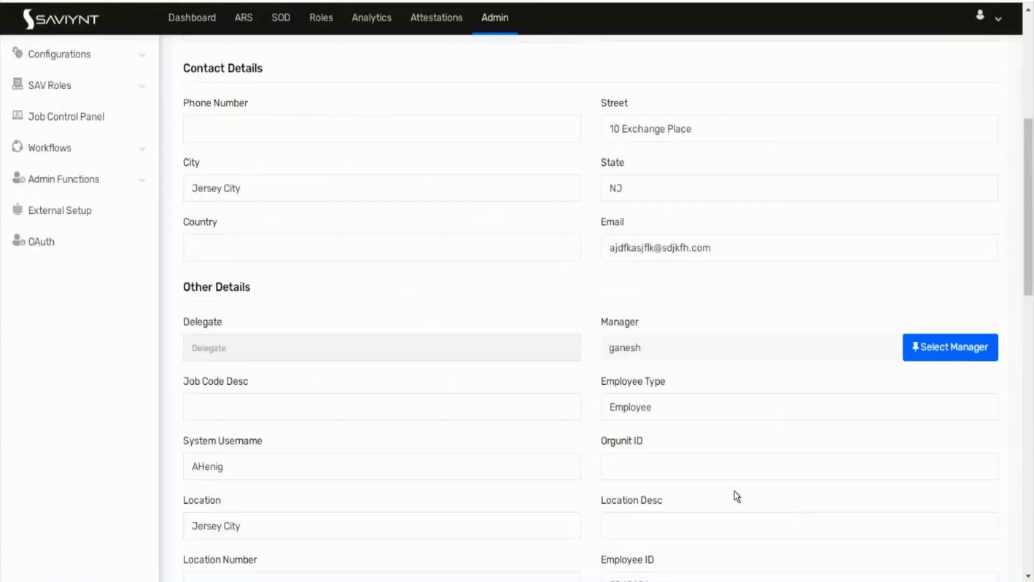
scroll(735, 491, "down", 6)
scroll(926, 531, "down", 10)
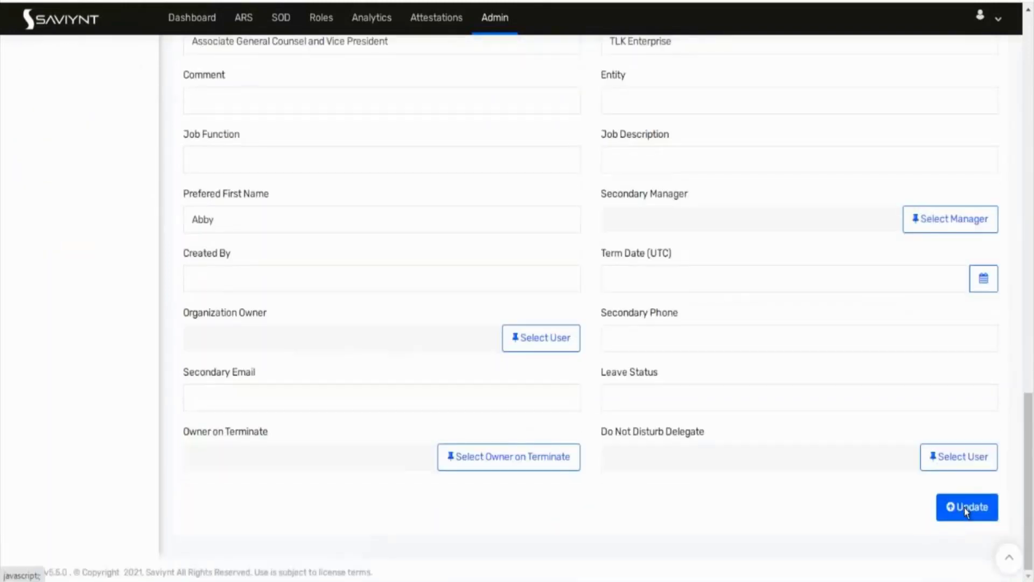
left_click(965, 509)
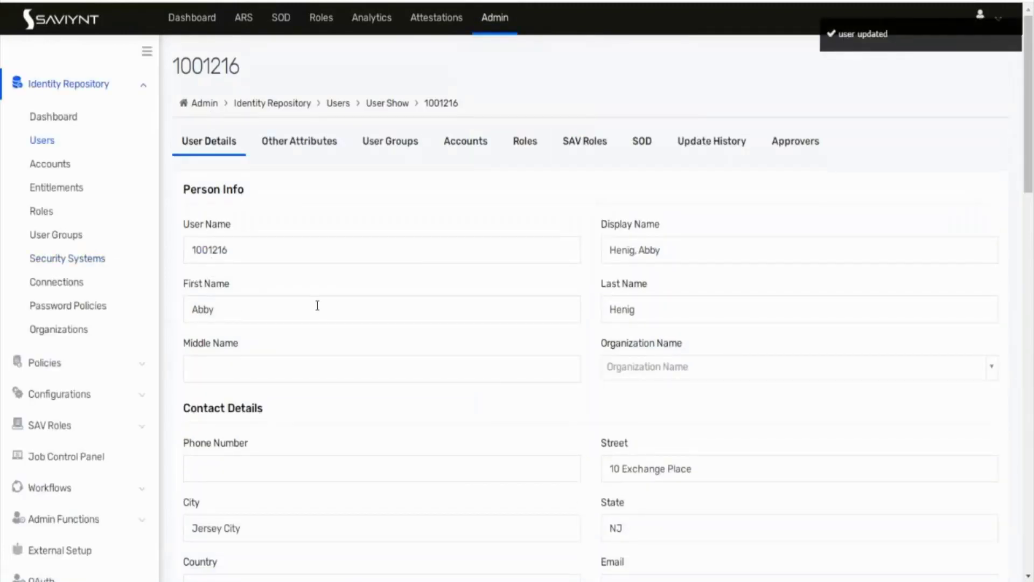
Step: Close the browser tab menu and return to the full Users list
scroll(317, 305, "down", 8)
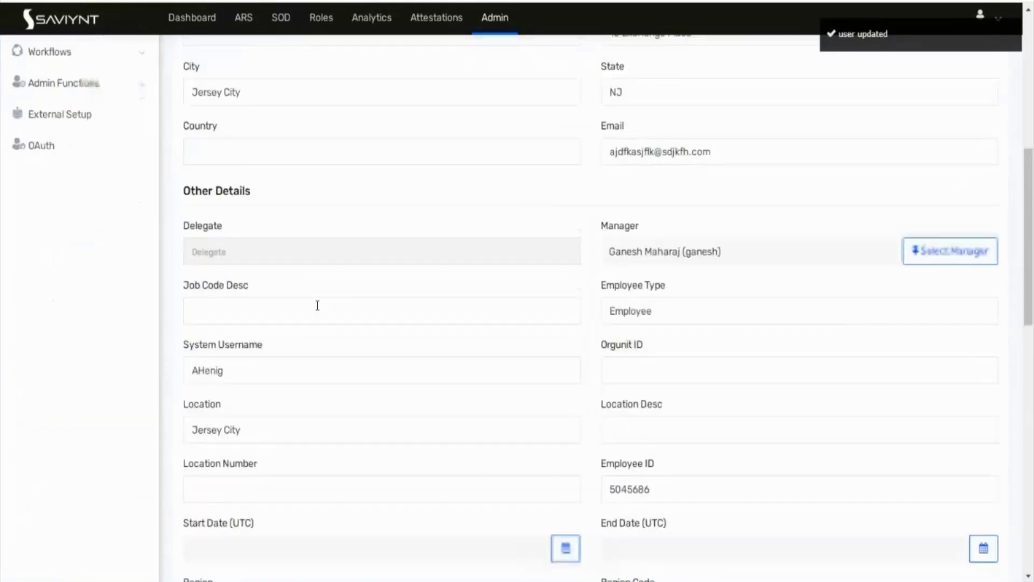
scroll(631, 272, "up", 8)
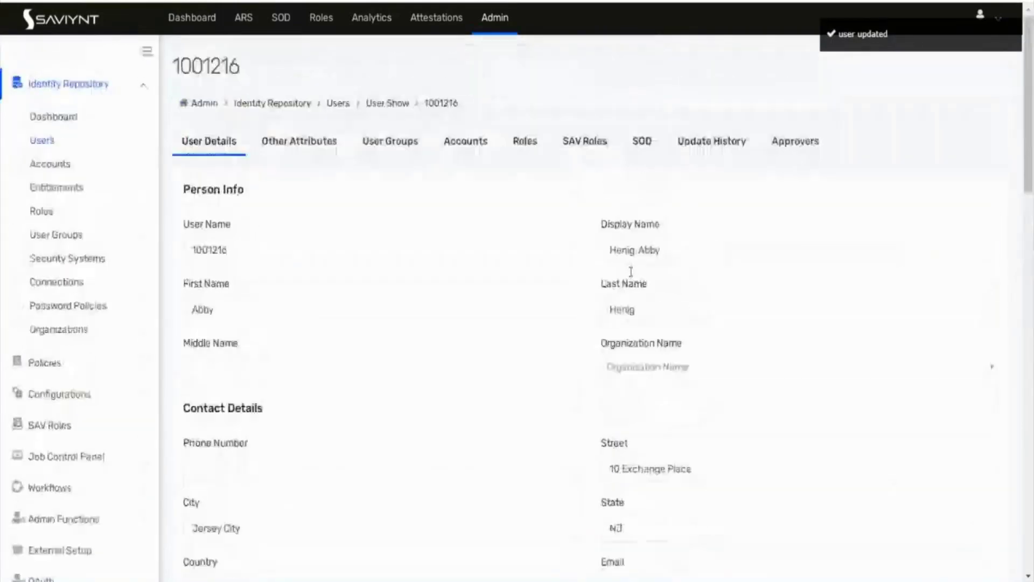
right_click(402, 0)
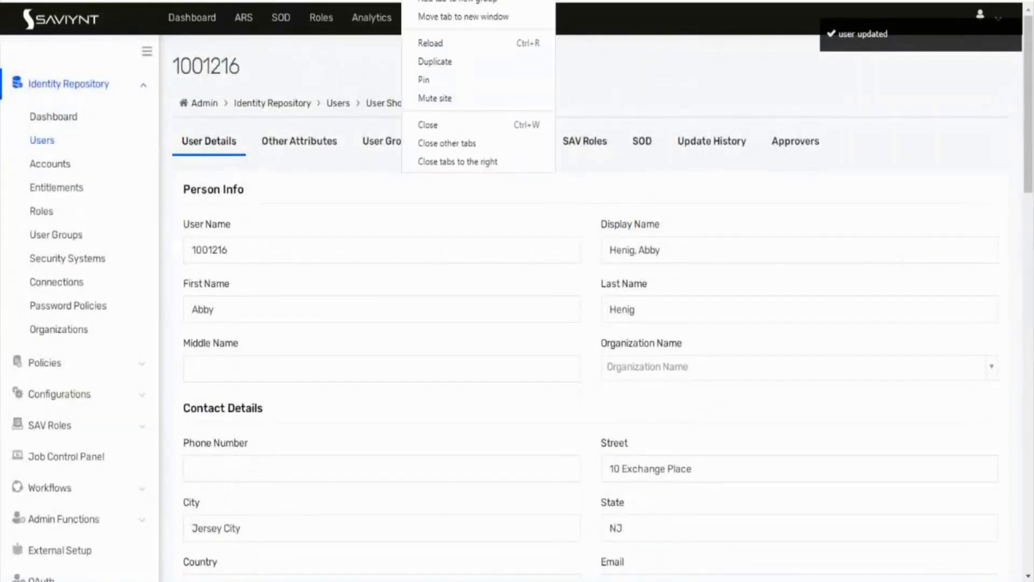
left_click(50, 144)
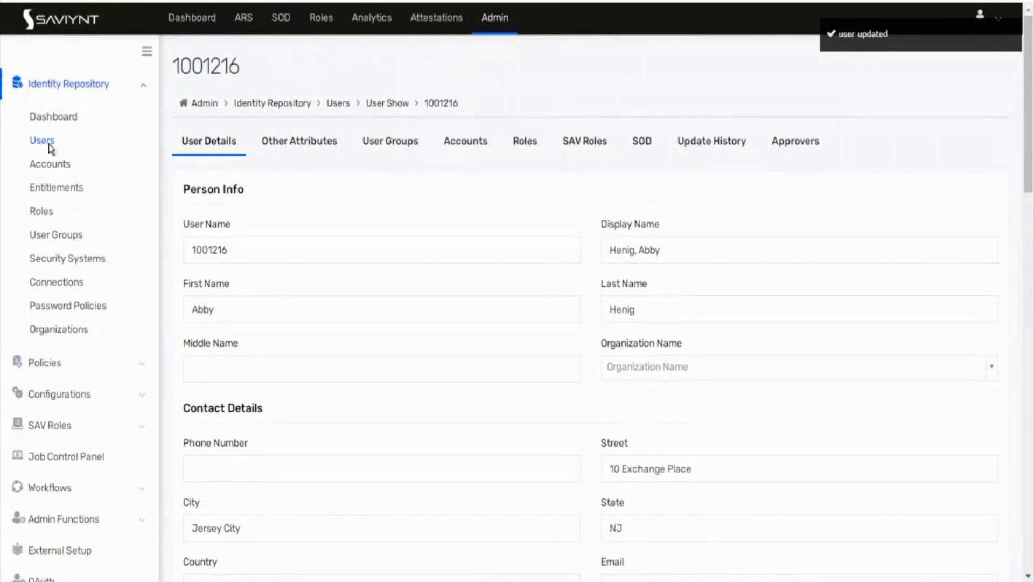
left_click(48, 142)
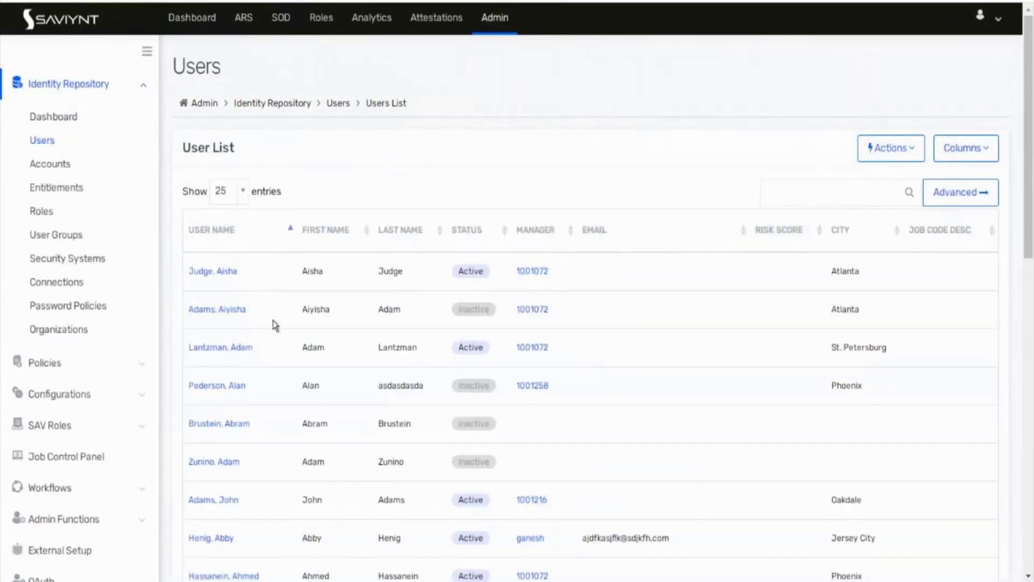
Step: Search the User List for the approver by name and open their record
left_click(819, 195)
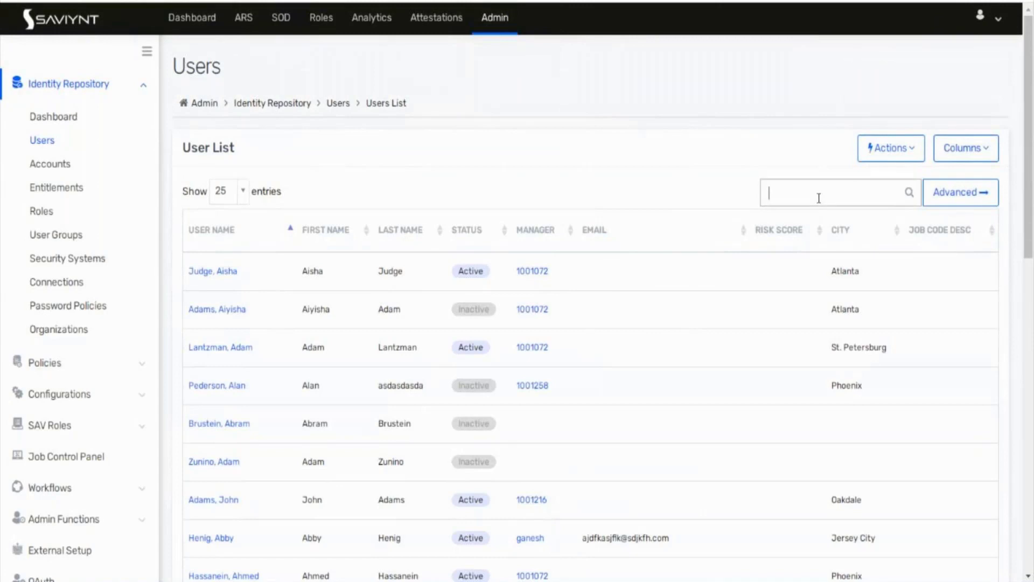
type("gnaesh")
key("BackSpace")
key("BackSpace")
key("BackSpace")
key("BackSpace")
key("BackSpace")
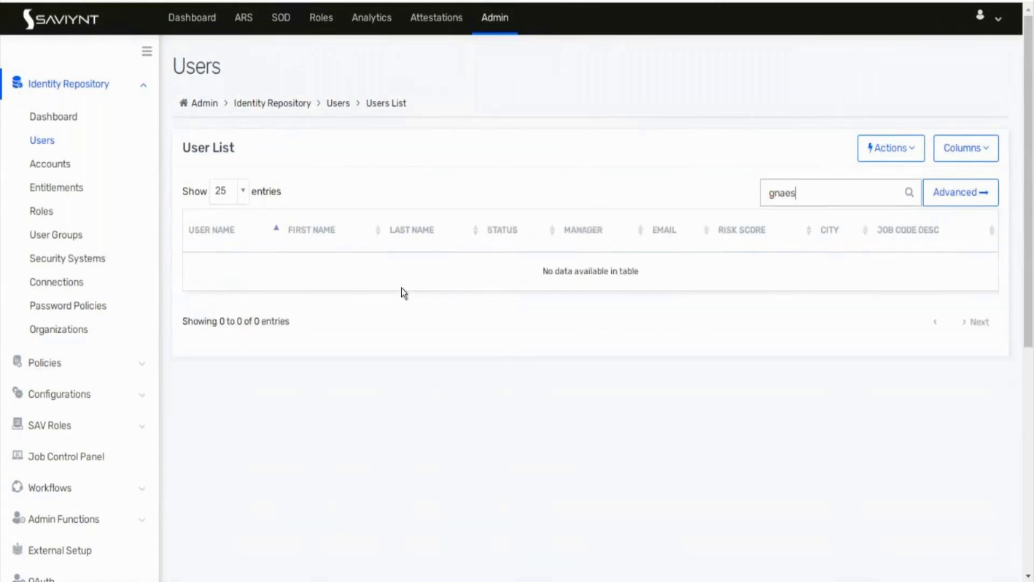
type("anesh")
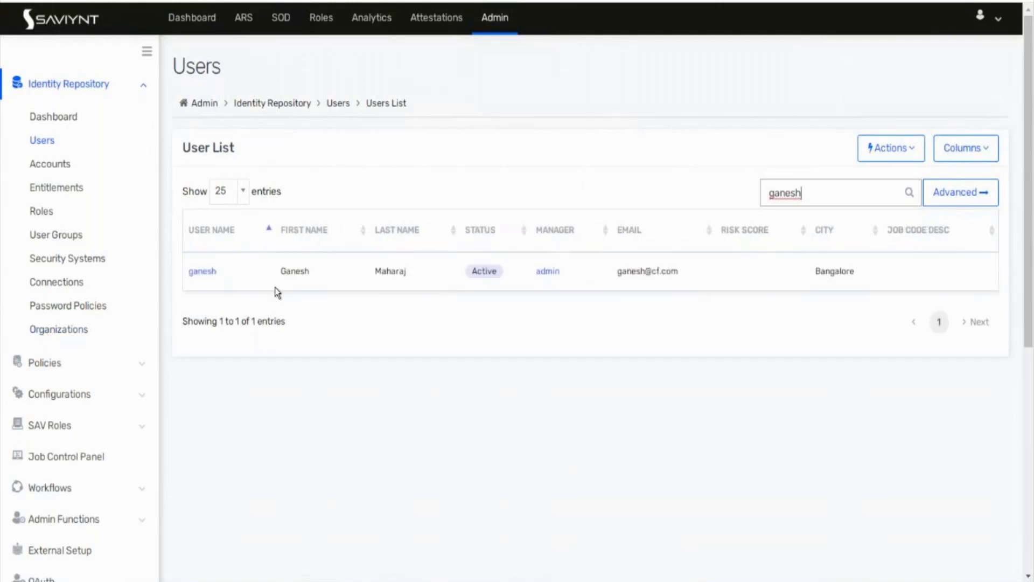
left_click(212, 272)
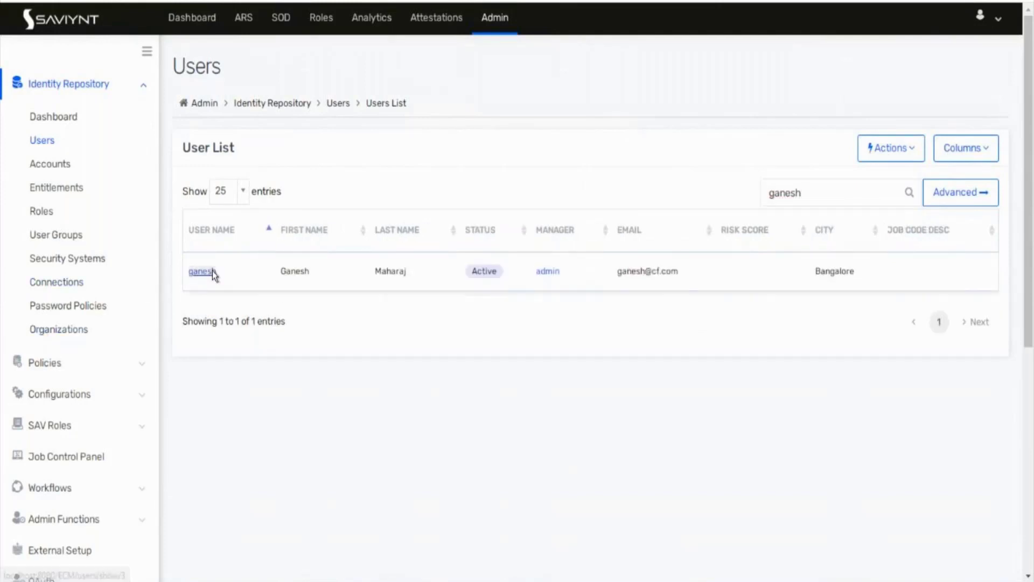
scroll(594, 421, "down", 6)
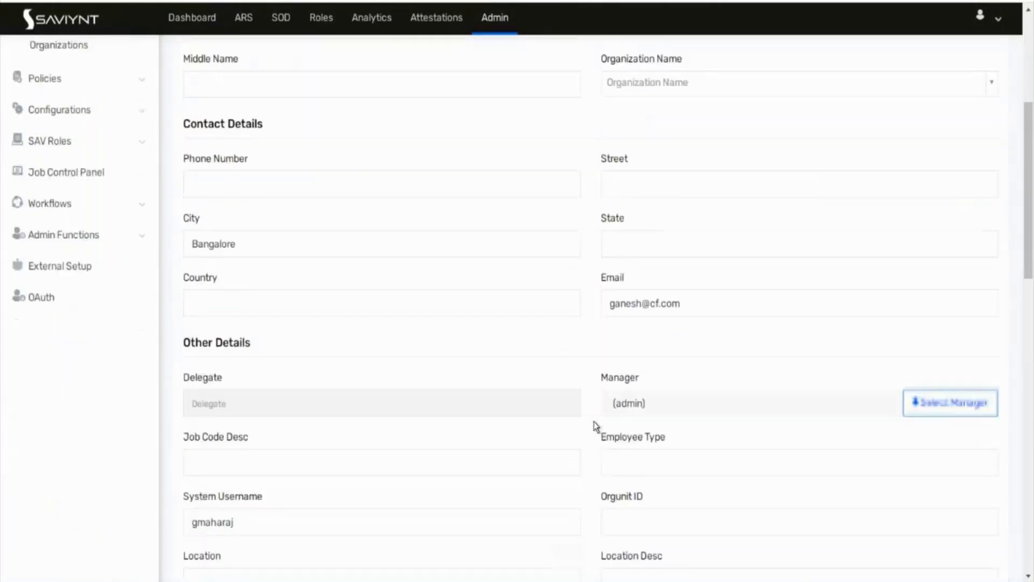
Step: Set the third listed user as this user's manager and update the record
left_click(938, 360)
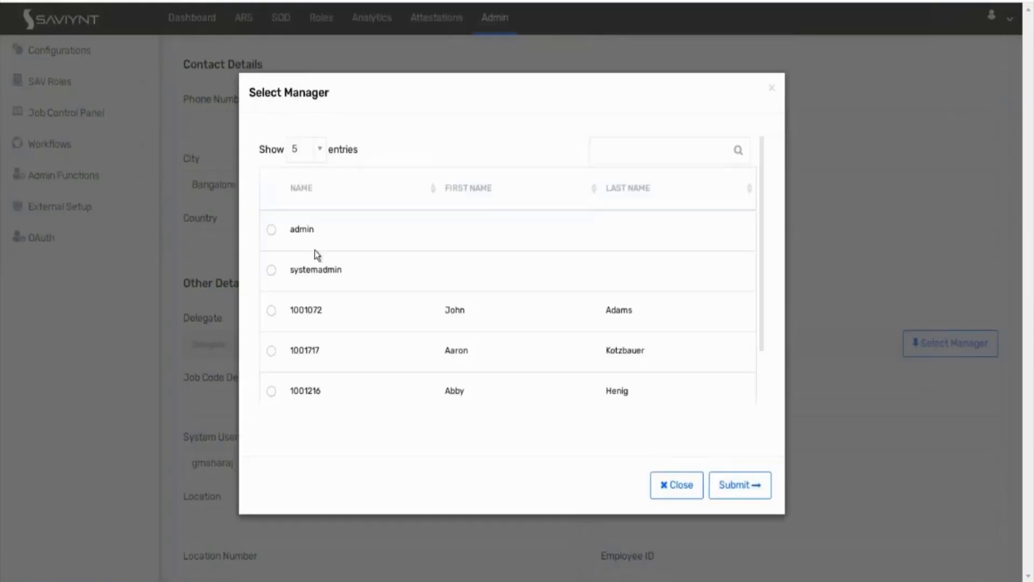
left_click(271, 312)
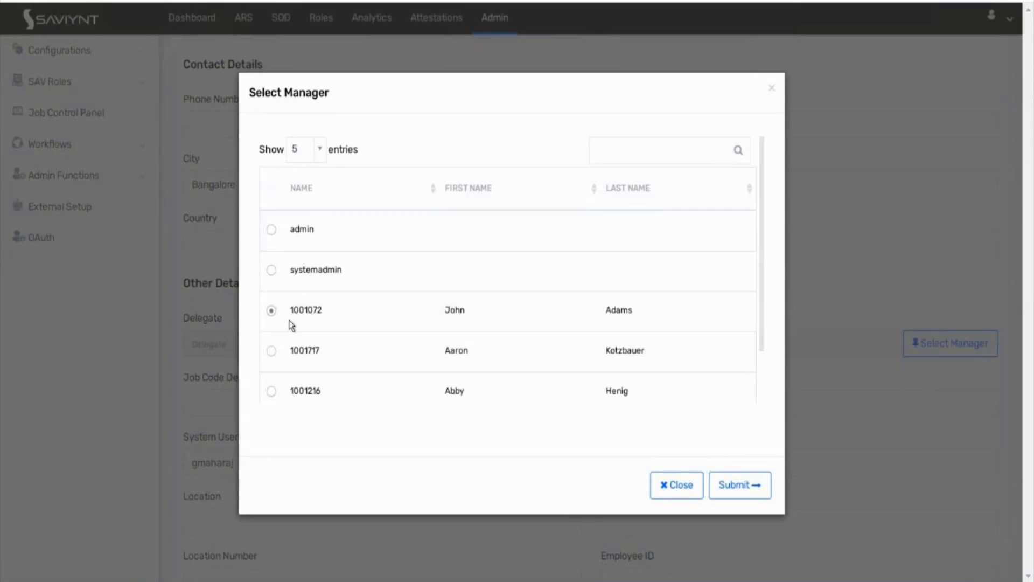
left_click(730, 487)
scroll(731, 487, "down", 15)
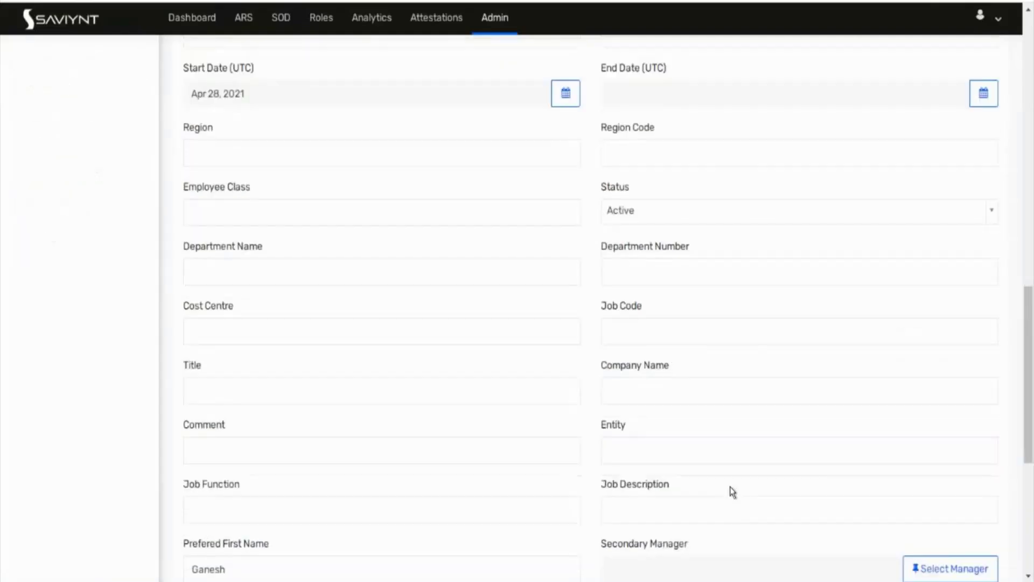
scroll(865, 446, "down", 2)
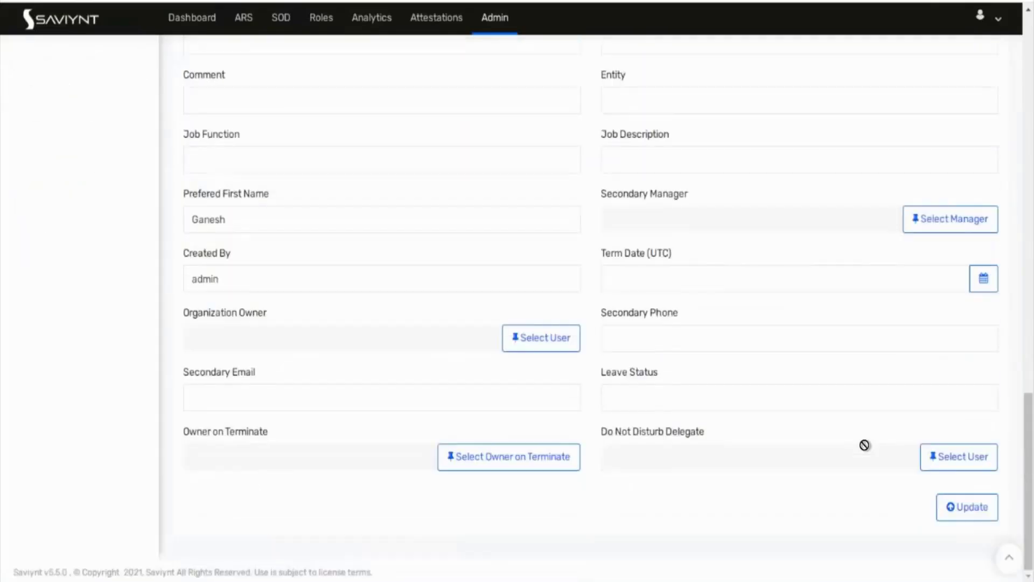
left_click(964, 507)
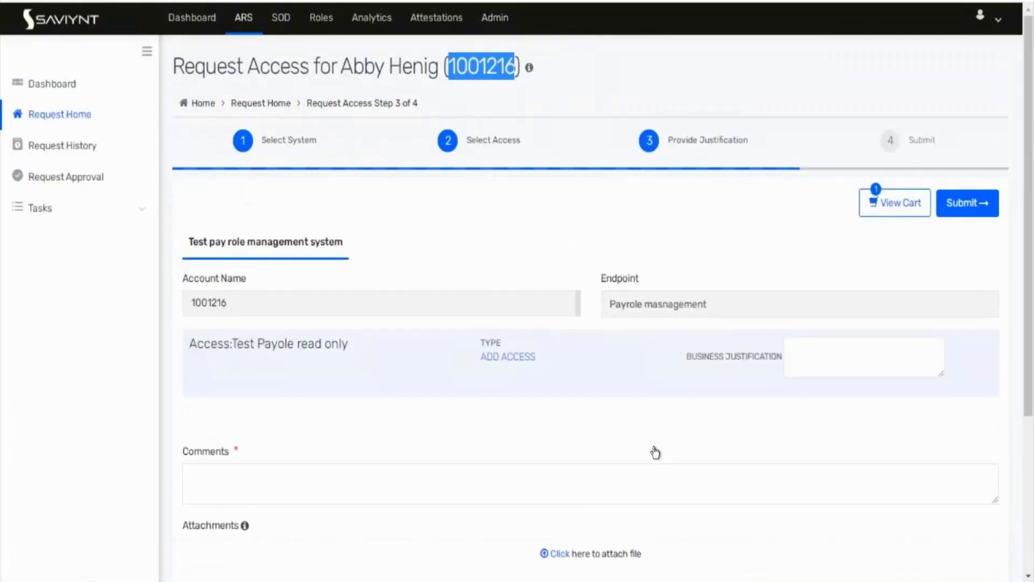
Step: Add the comment 'need access to payrole record view' and submit the Test Payole read only request
scroll(654, 452, "down", 3)
scroll(655, 452, "down", 1)
left_click(352, 275)
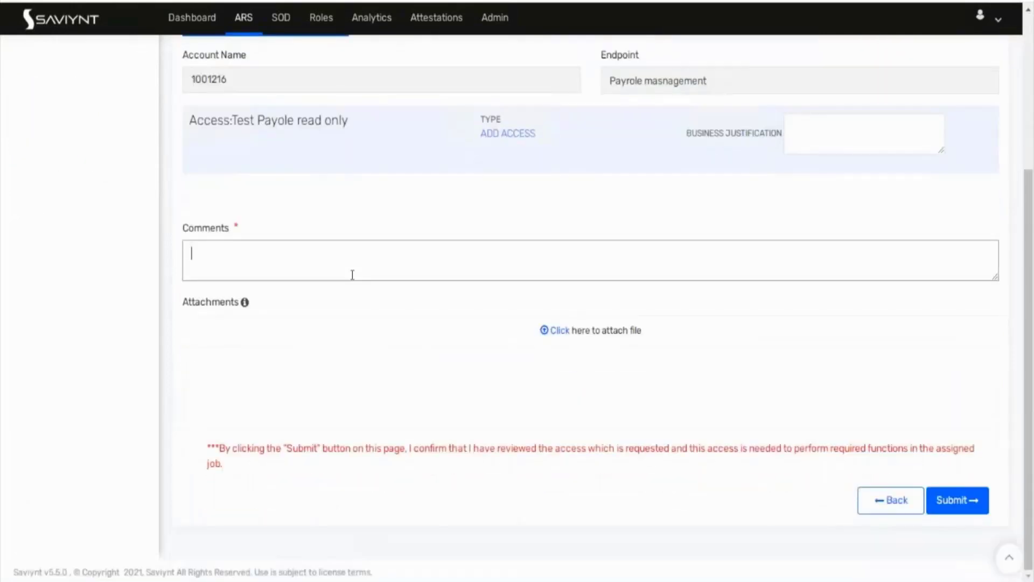
type("need access to par")
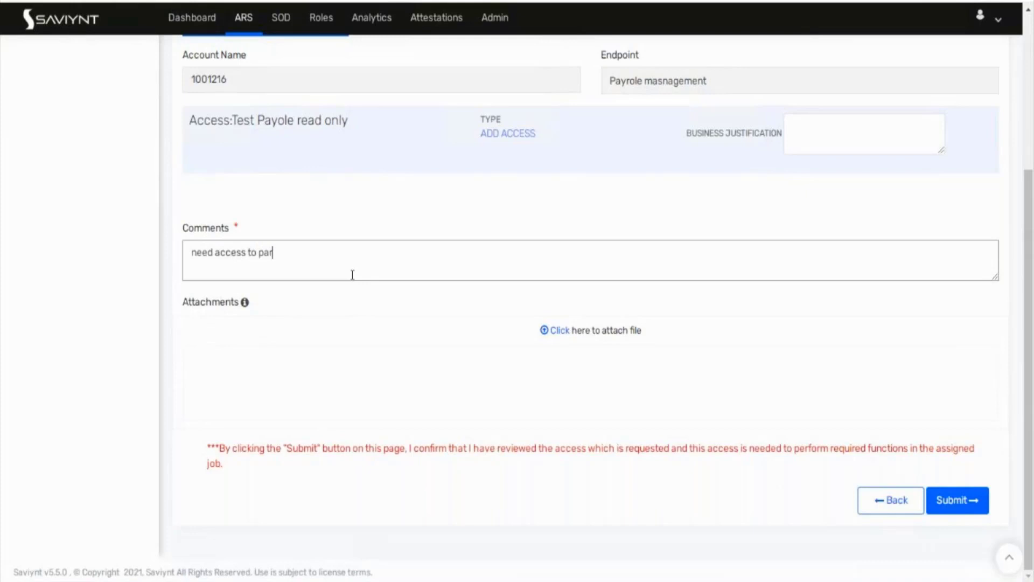
key("BackSpace")
type("yrole ve")
key("BackSpace")
key("BackSpace")
type("recod")
key("BackSpace")
type("rd view")
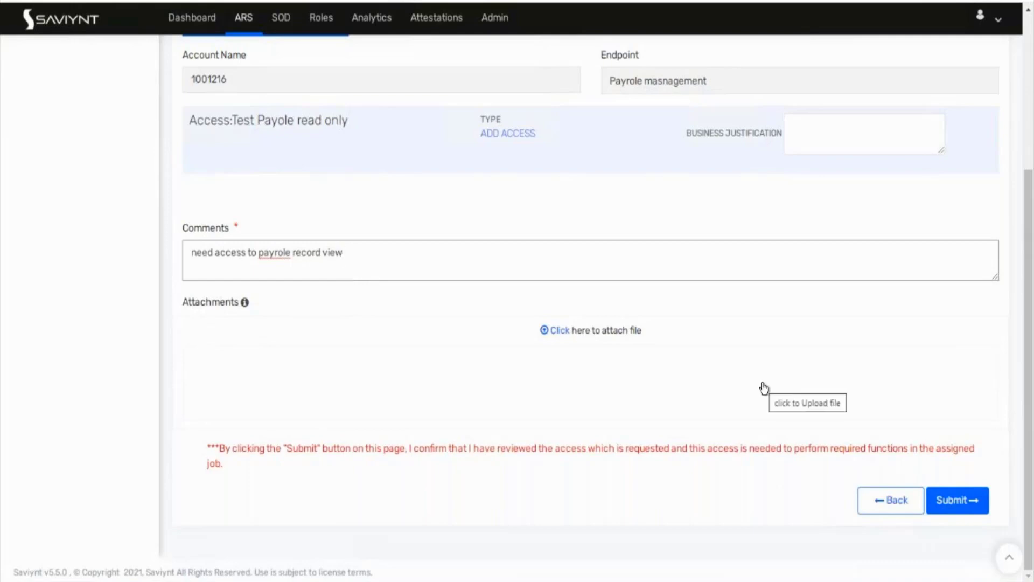
left_click(968, 500)
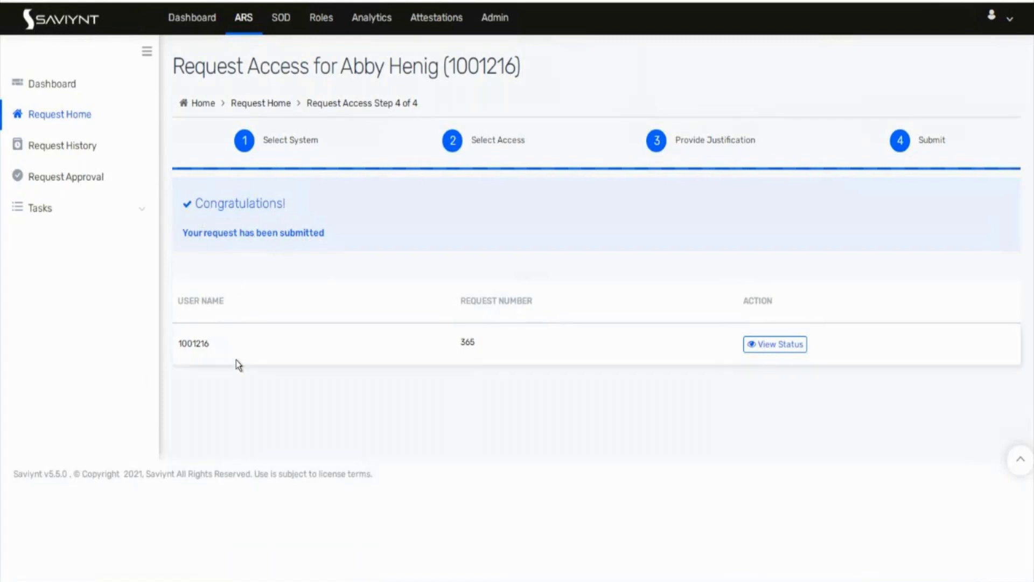
Step: View the submitted request's status and note its assigned approver
left_click(797, 347)
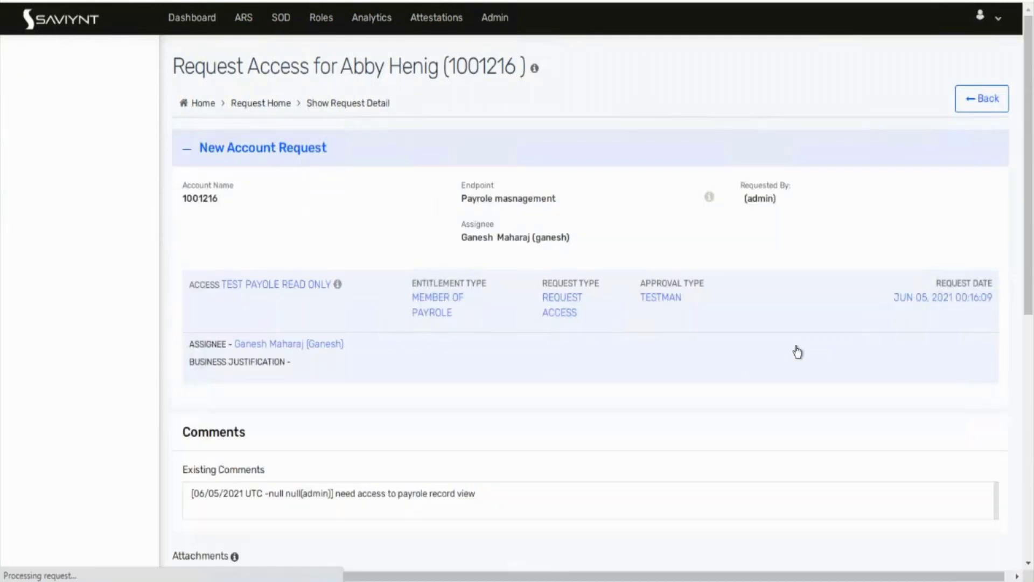
scroll(229, 334, "down", 1)
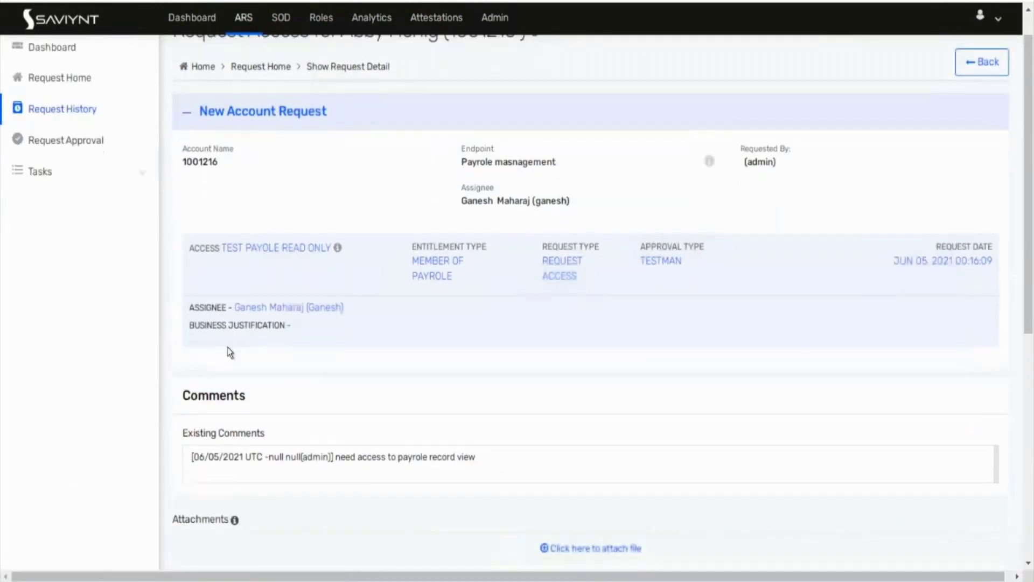
left_click_drag(347, 309, 237, 310)
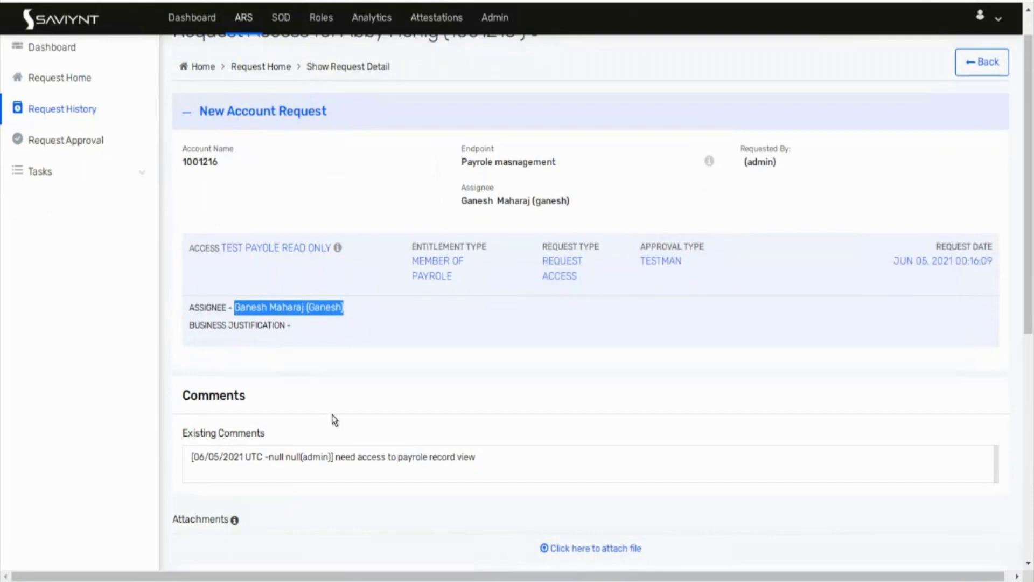
scroll(334, 419, "down", 1)
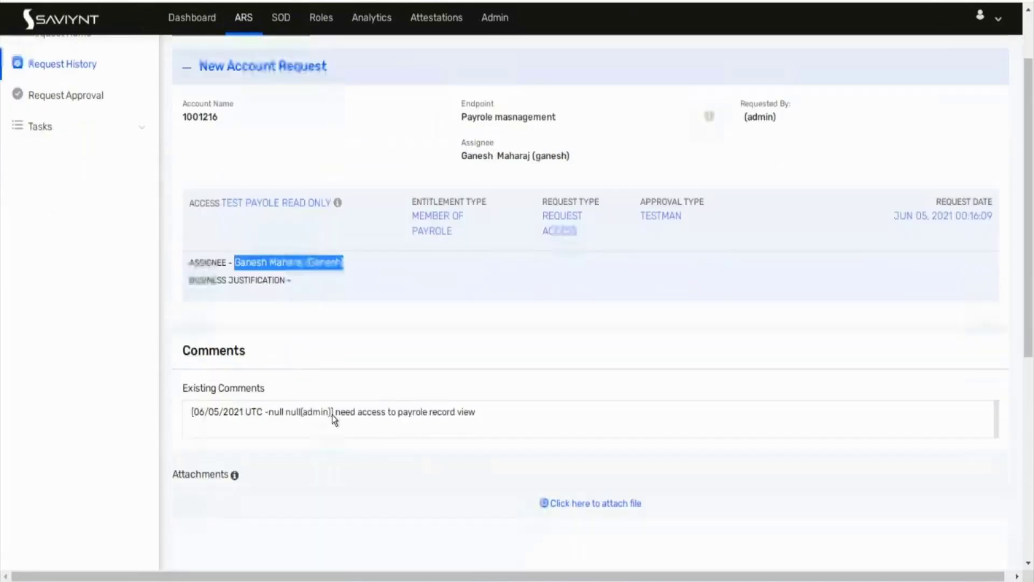
scroll(334, 419, "up", 2)
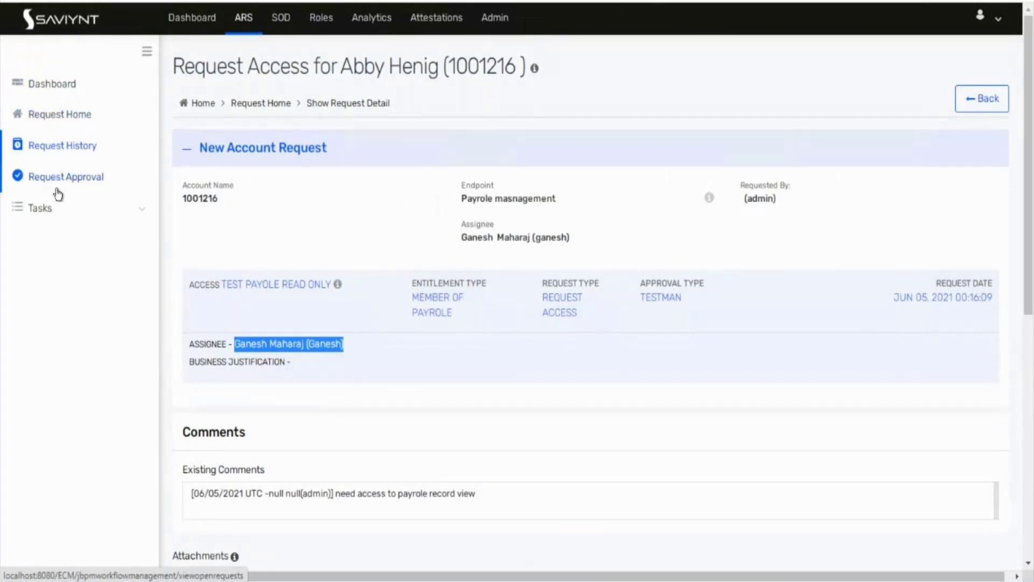
Step: Open the newest request in Request History and review its comment and Pending Approval tasks
left_click(72, 144)
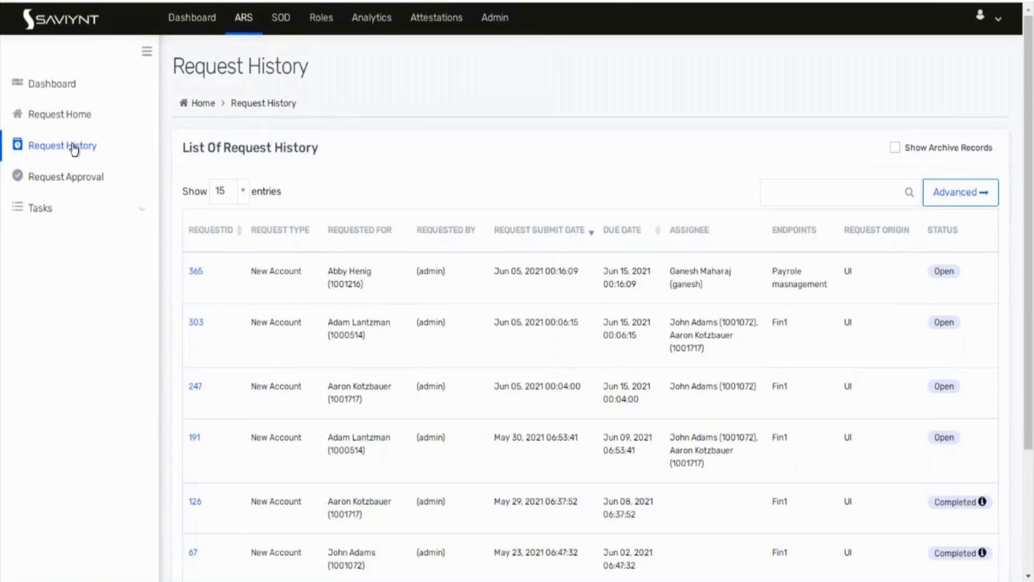
left_click(201, 275)
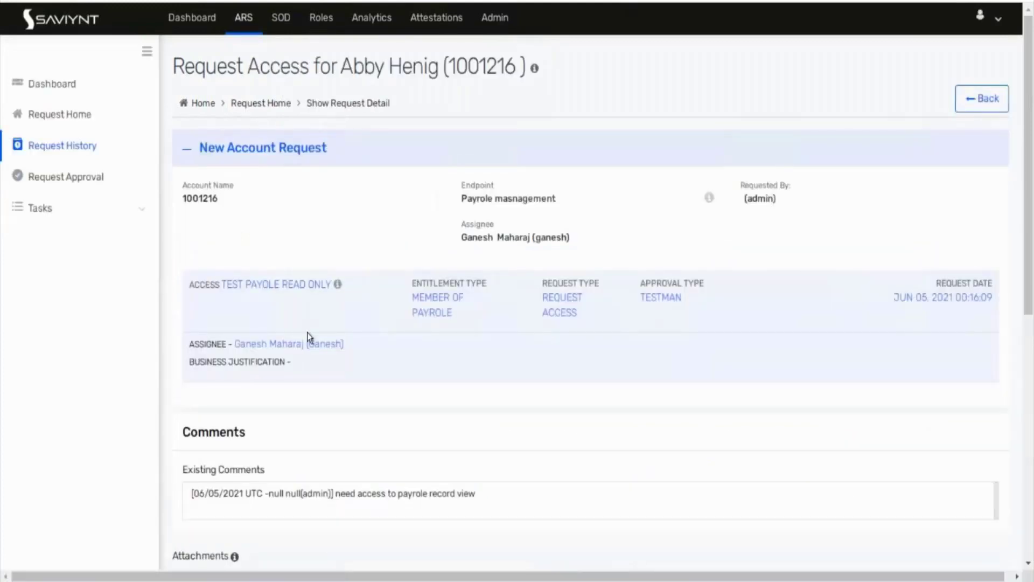
scroll(307, 332, "down", 1)
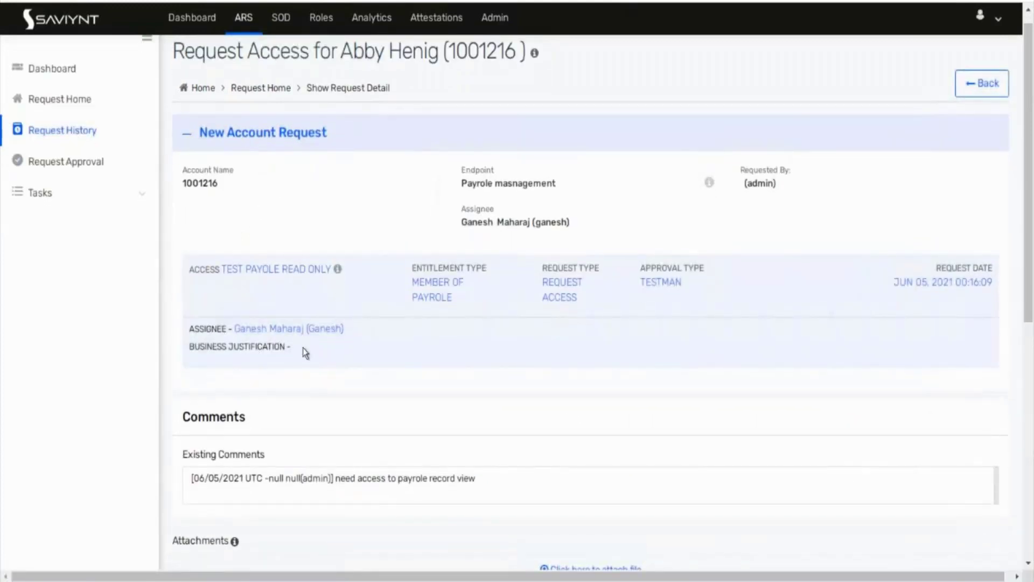
scroll(327, 350, "down", 2)
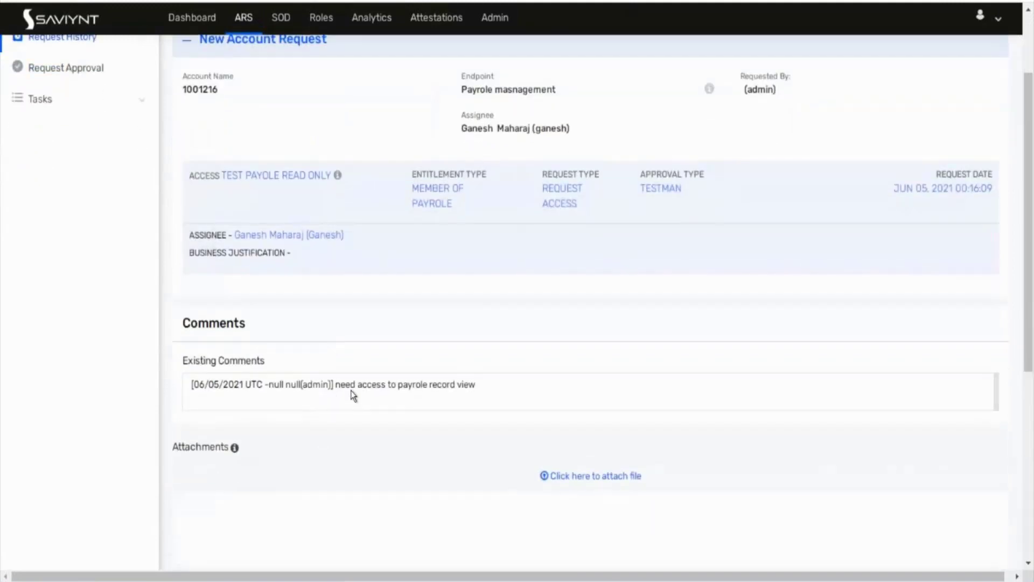
left_click_drag(343, 388, 481, 390)
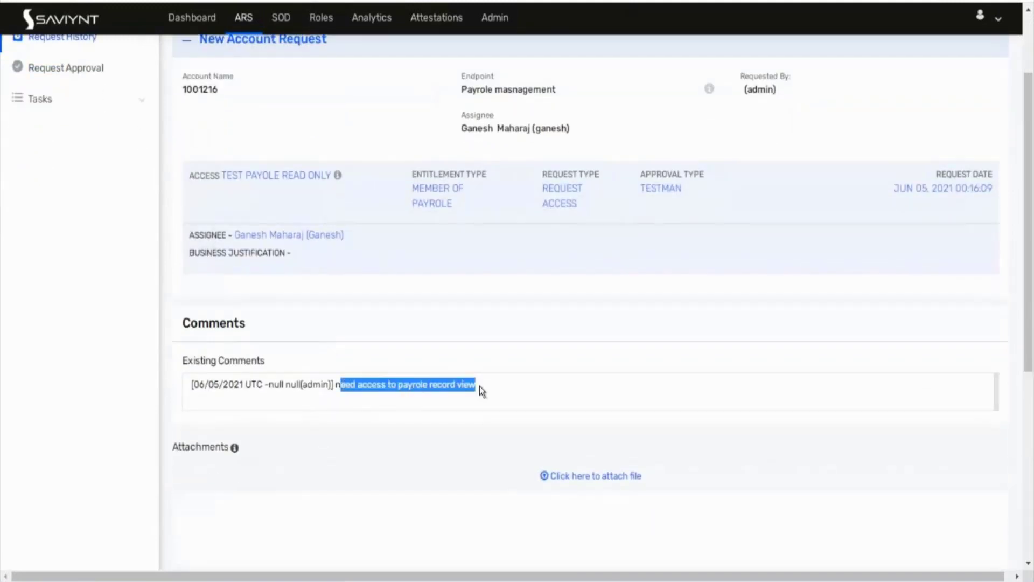
scroll(480, 386, "down", 6)
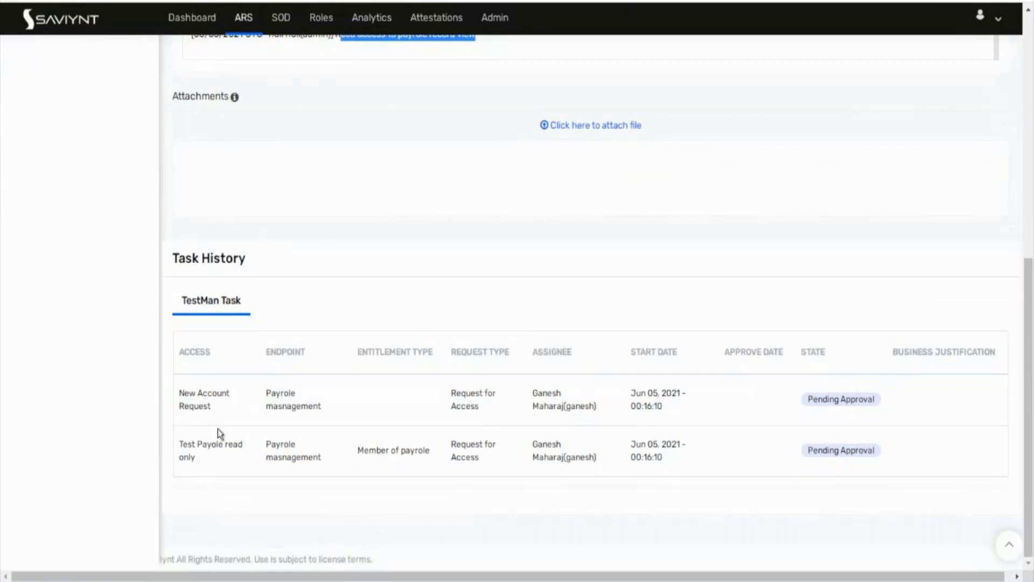
left_click_drag(214, 468, 212, 383)
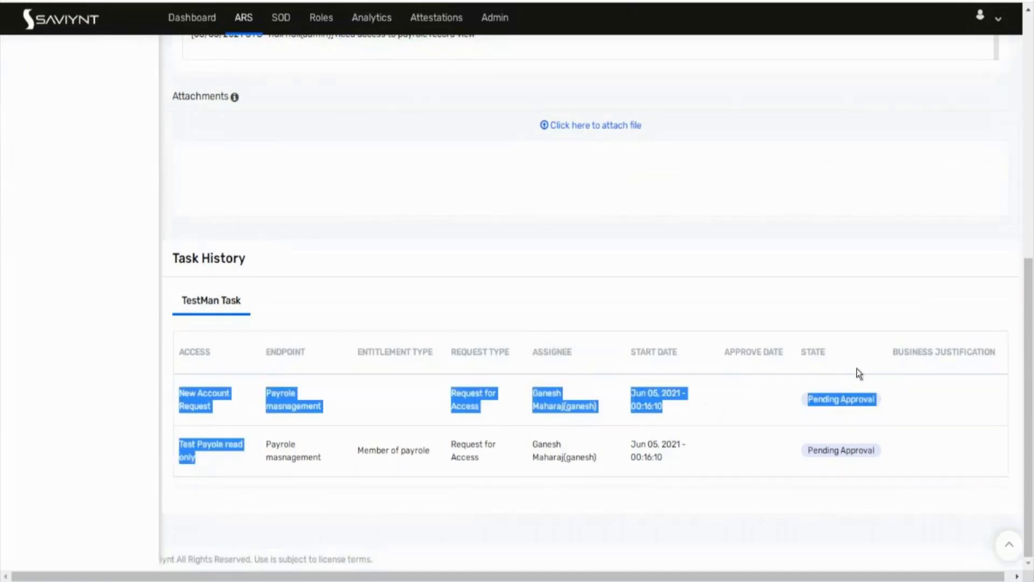
left_click(956, 437)
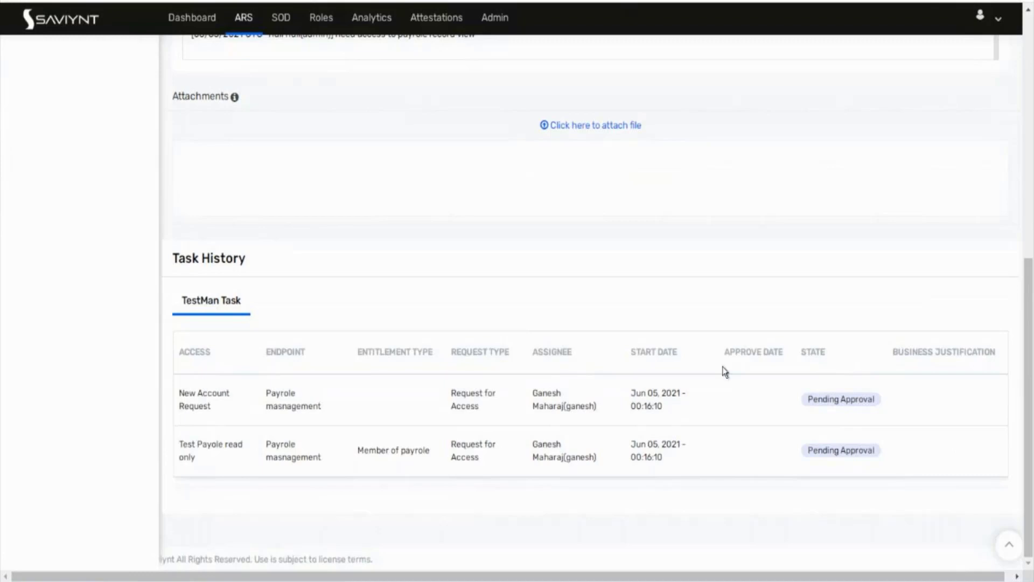
Step: Go back to the Request Home page
scroll(627, 298, "up", 3)
scroll(626, 298, "up", 5)
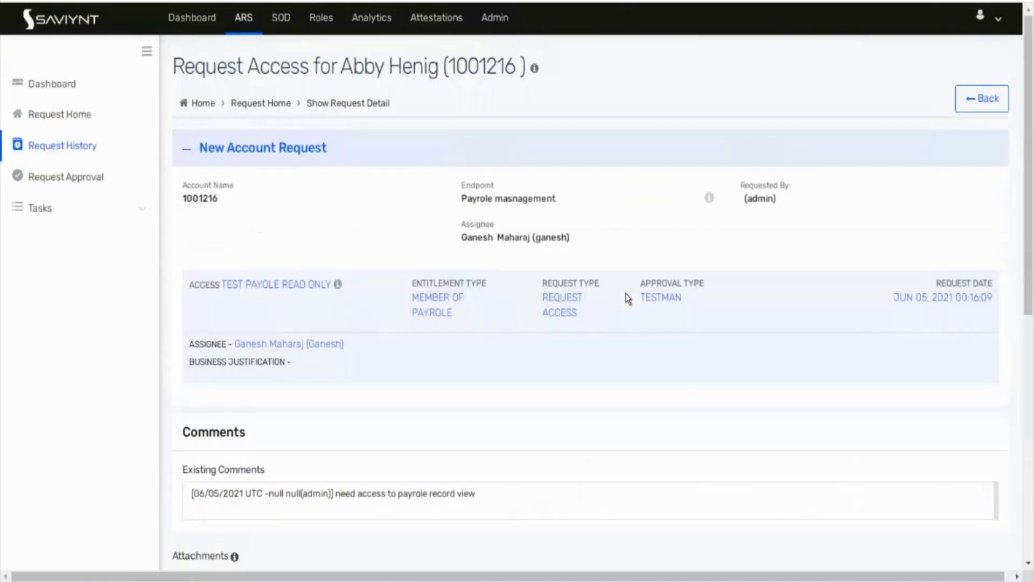
left_click(60, 113)
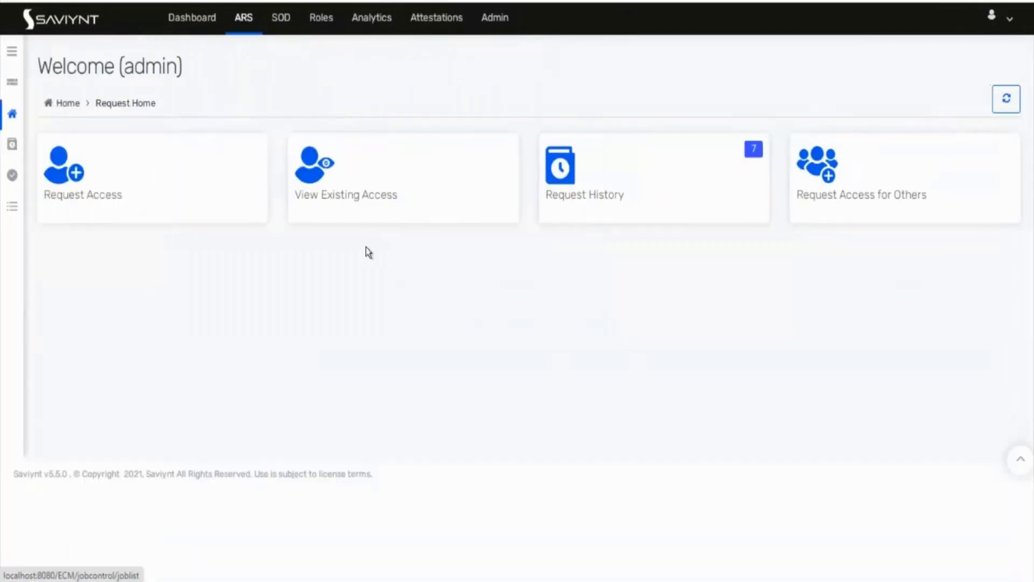
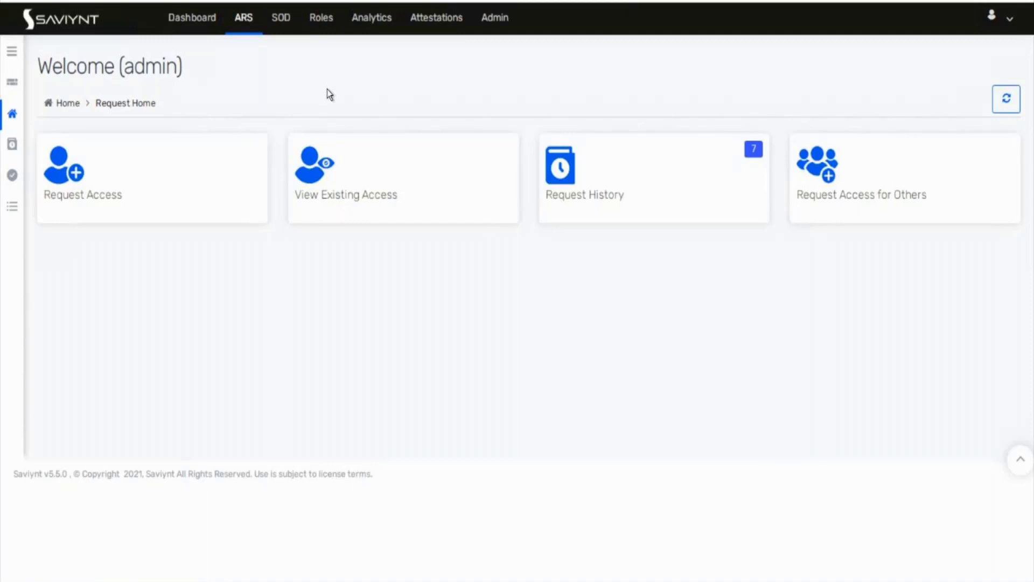
Step: From the Admin area, open Identity Repository > User Groups to list the existing 'Test usrgrp' group
left_click(507, 18)
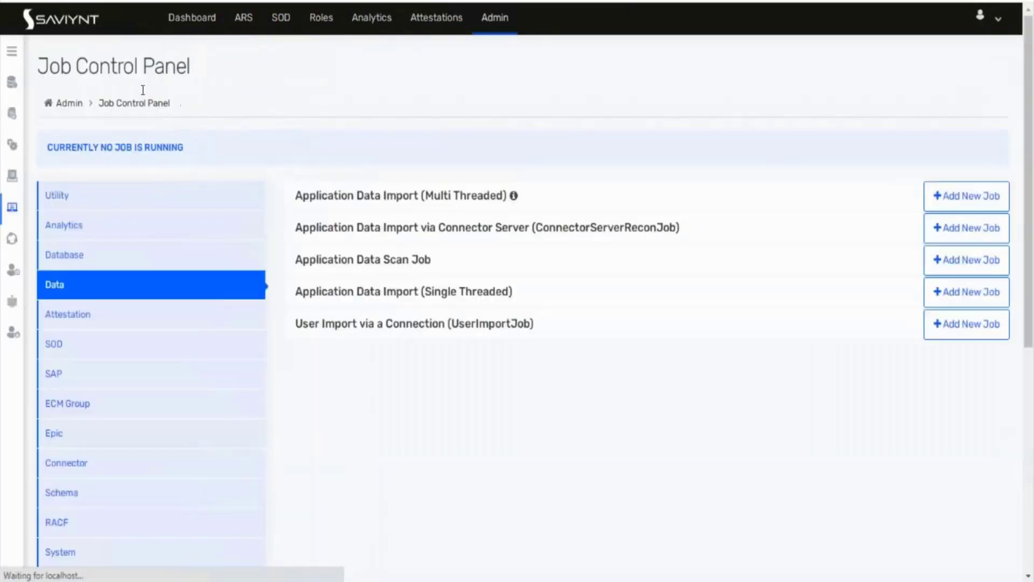
left_click(10, 54)
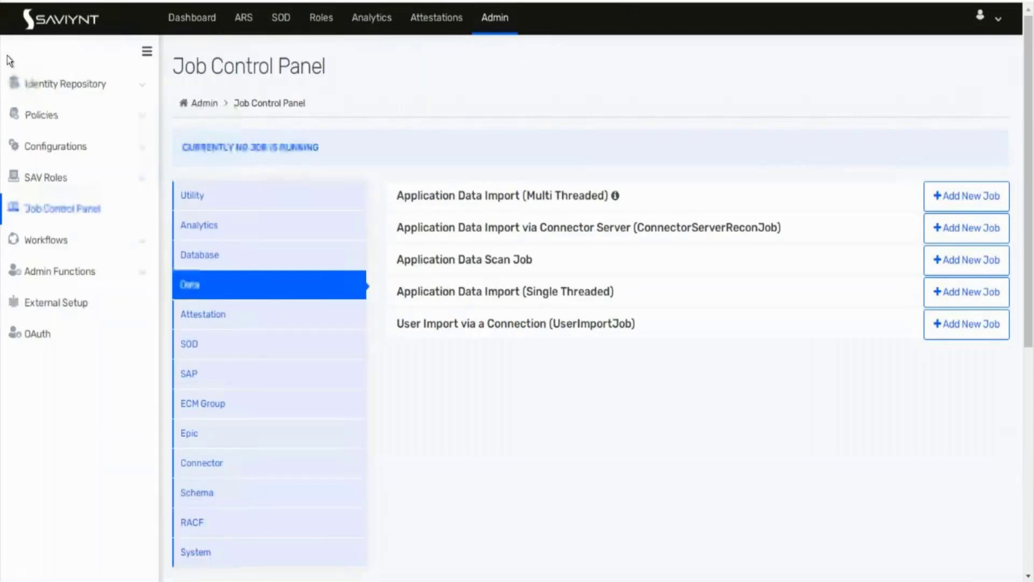
left_click(63, 86)
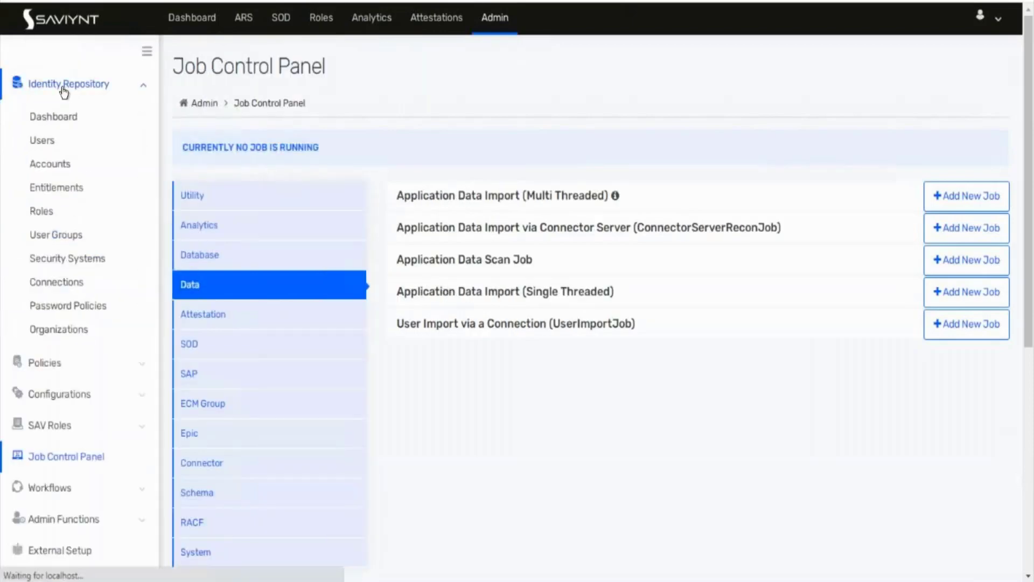
left_click(59, 237)
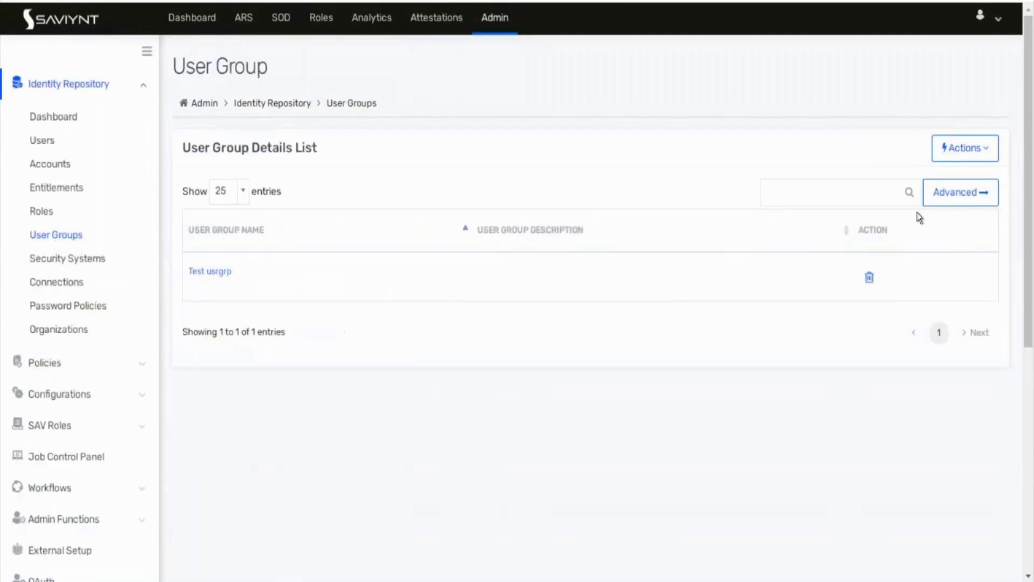
Step: Create a user group named 'payrole Approver' and tick four users as its members
left_click(964, 149)
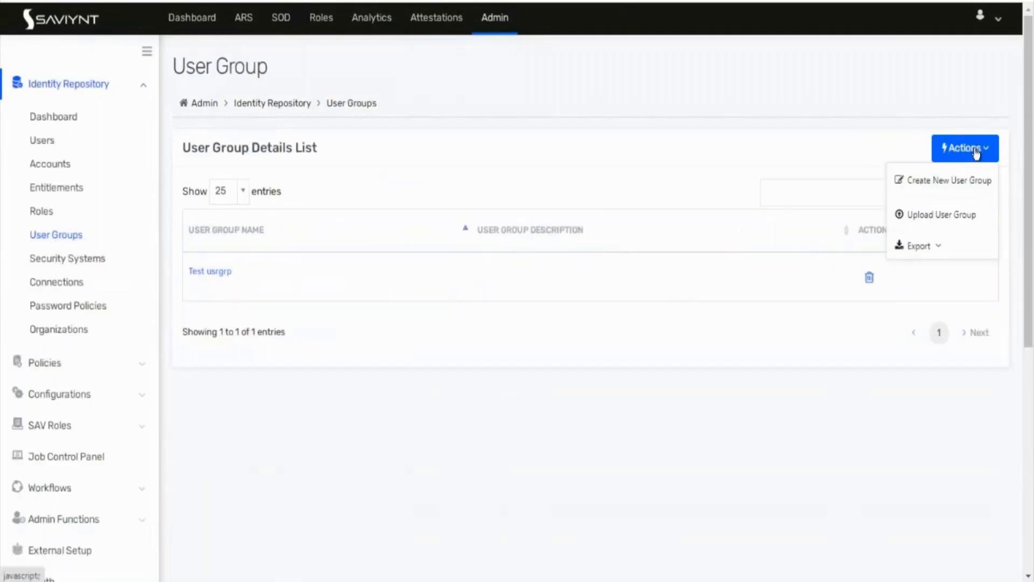
left_click(945, 185)
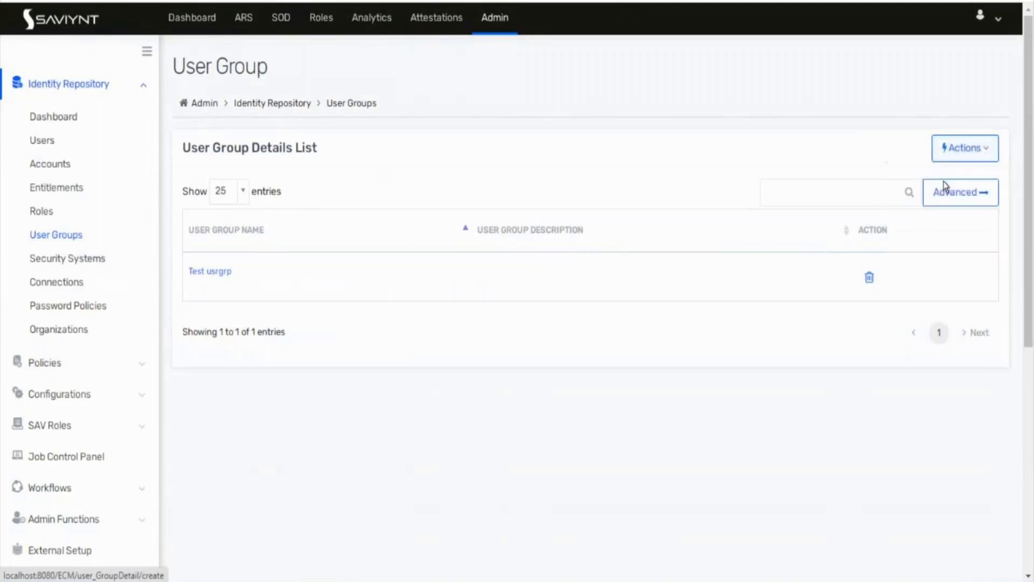
left_click(435, 253)
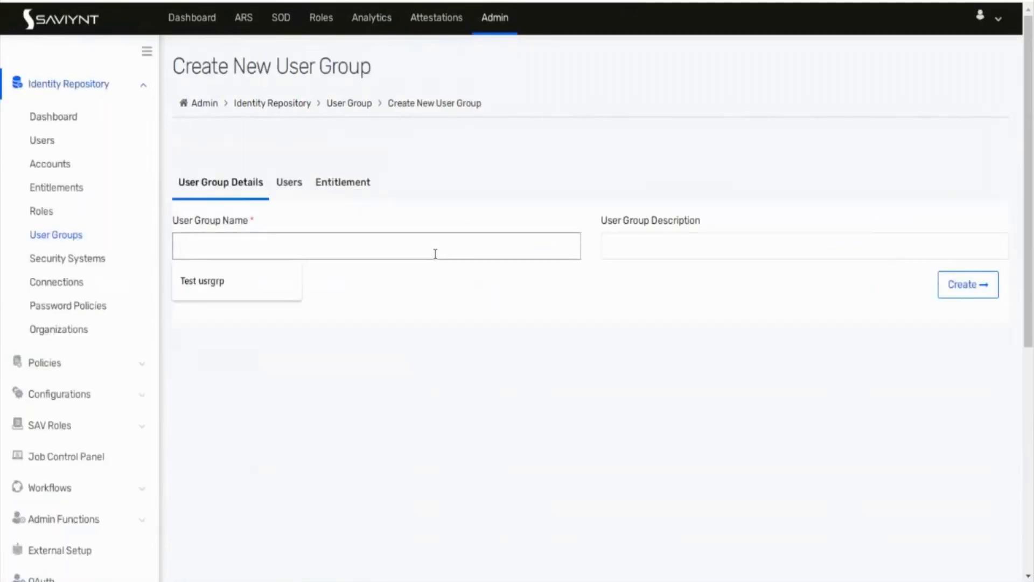
type("payrol")
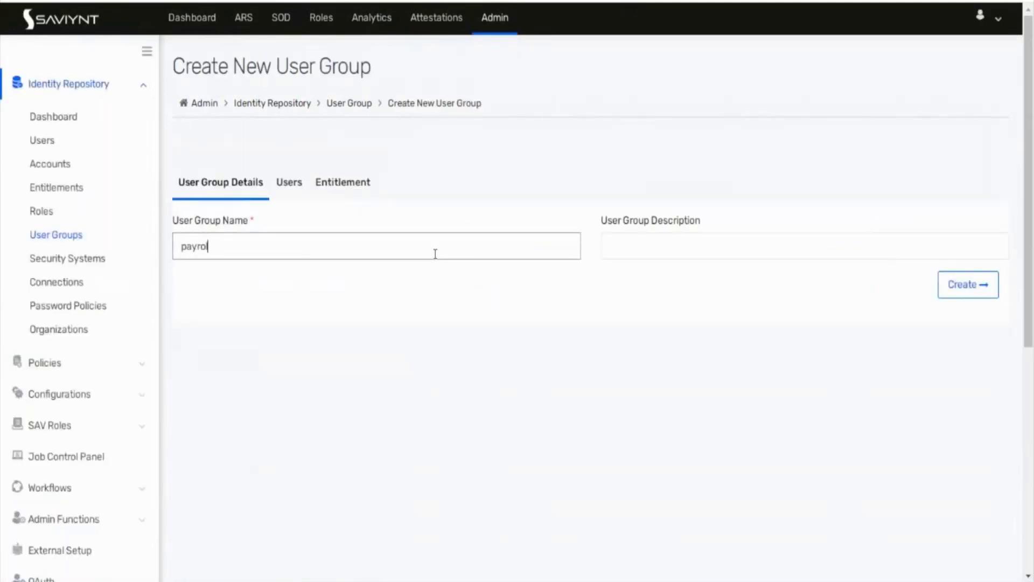
type("e Approver")
left_click(286, 186)
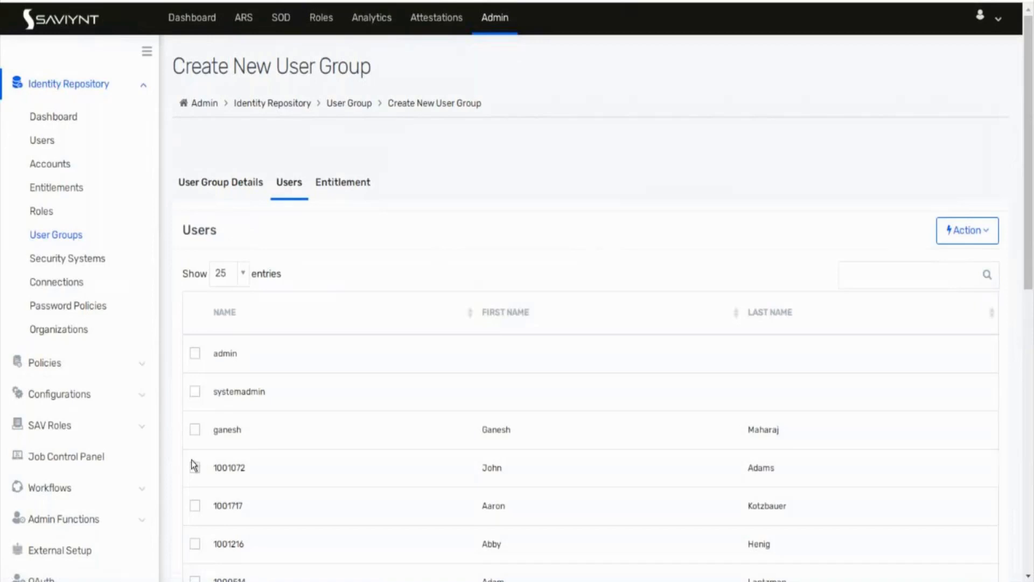
scroll(194, 464, "down", 2)
left_click(195, 429)
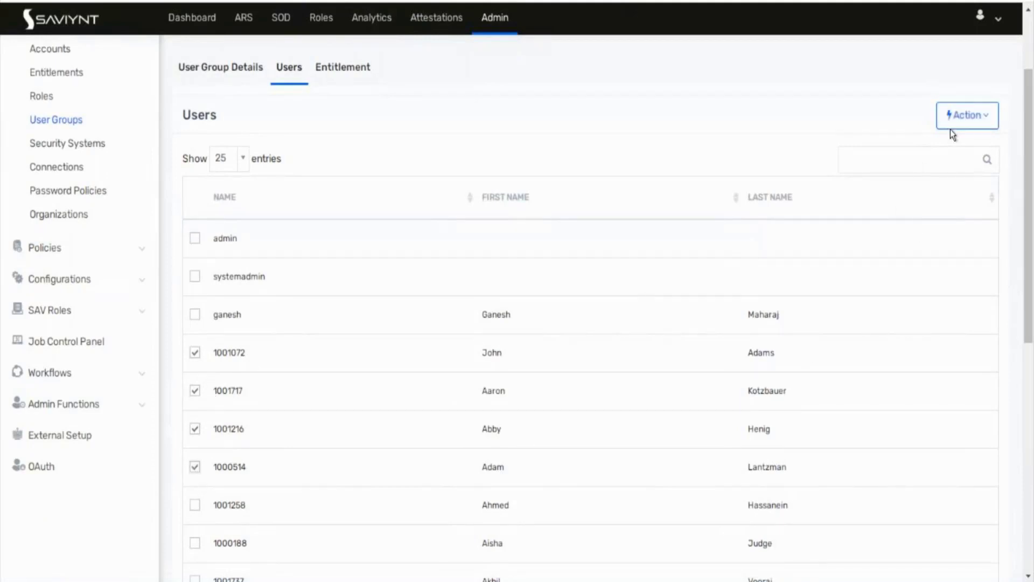
left_click(230, 72)
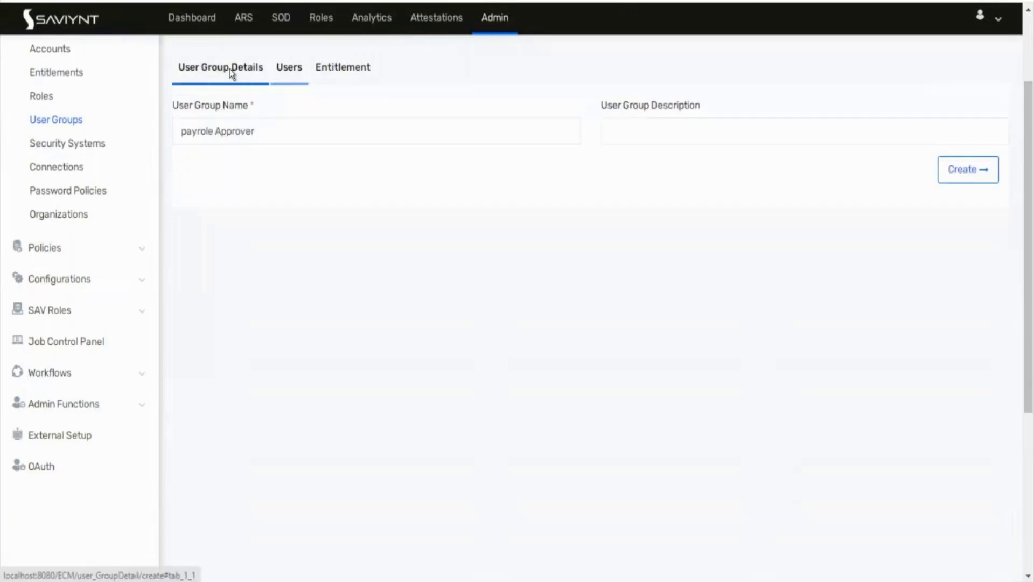
left_click(995, 173)
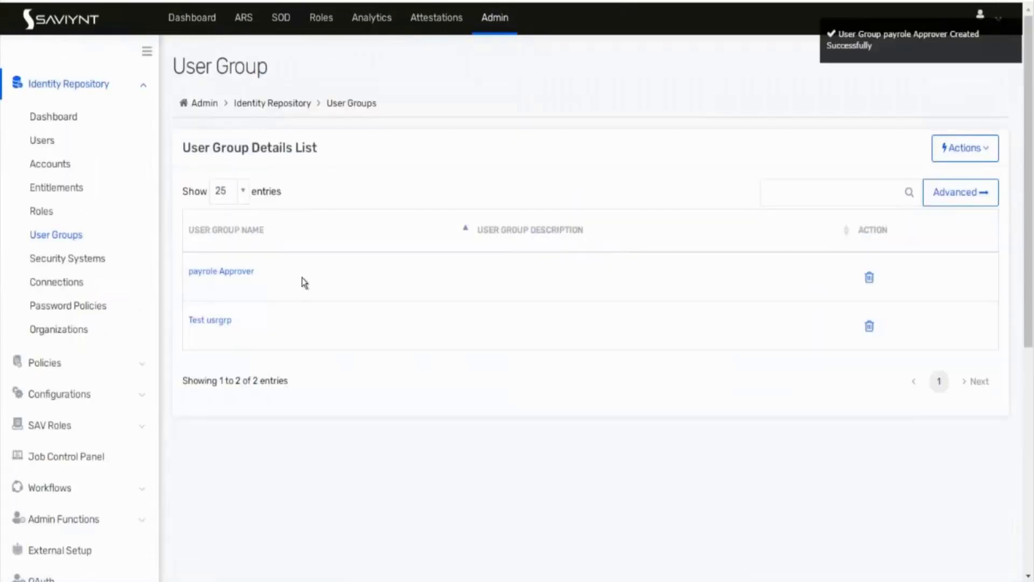
Step: Browse payrole Approver's Users, Entitlements, User Group Owner and History tabs, then open a member's details
left_click(221, 272)
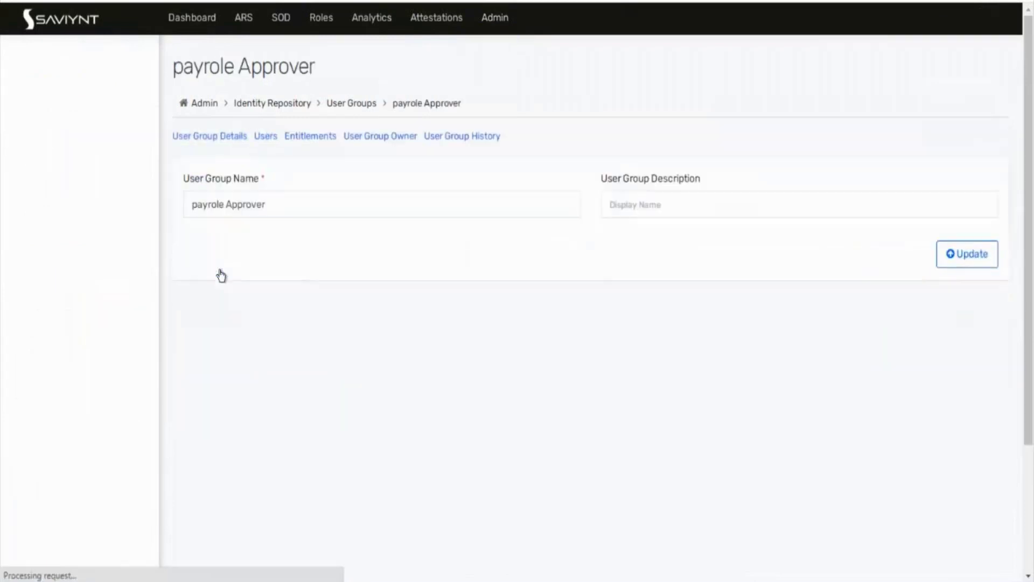
left_click(305, 141)
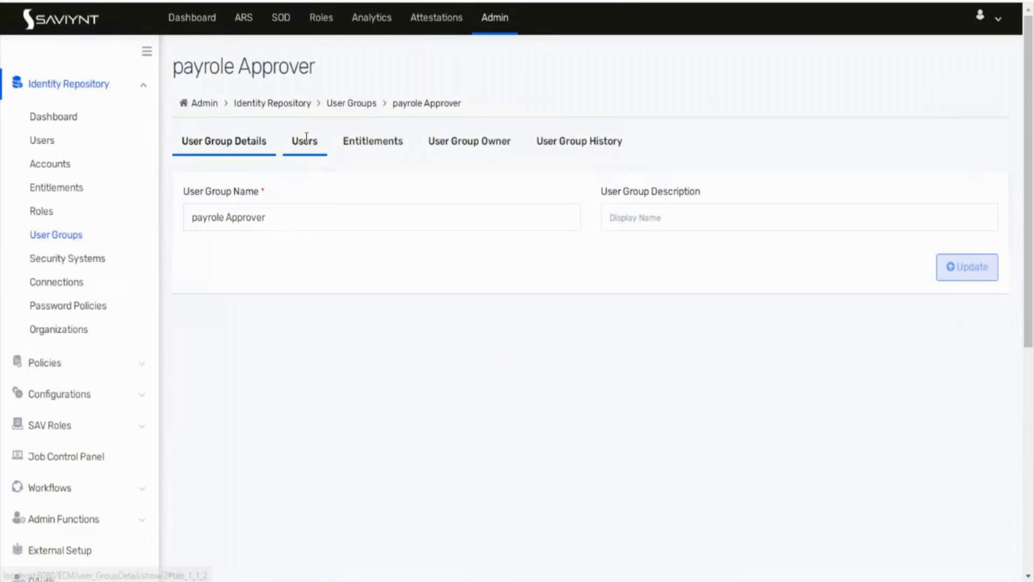
left_click(360, 141)
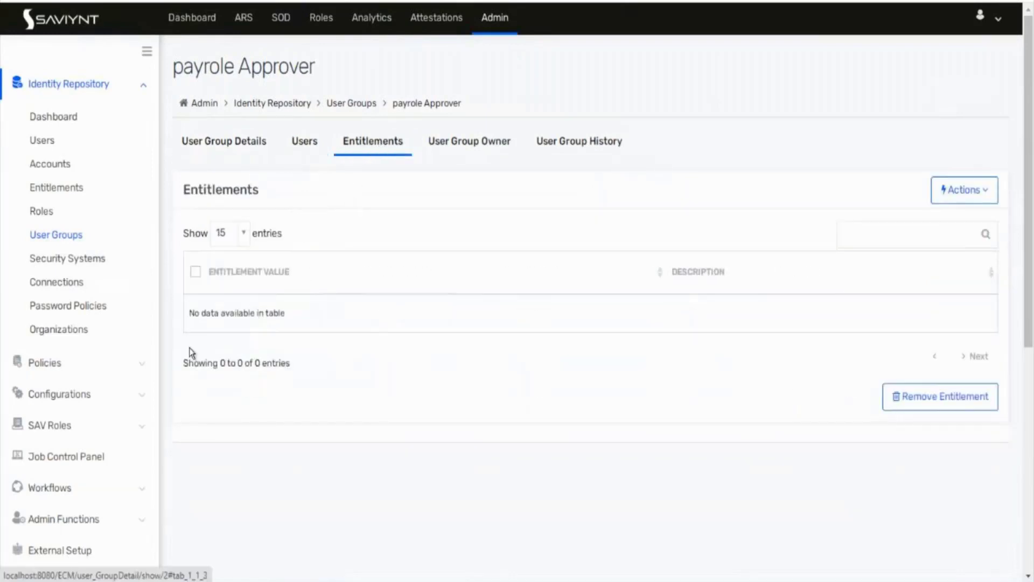
left_click(450, 146)
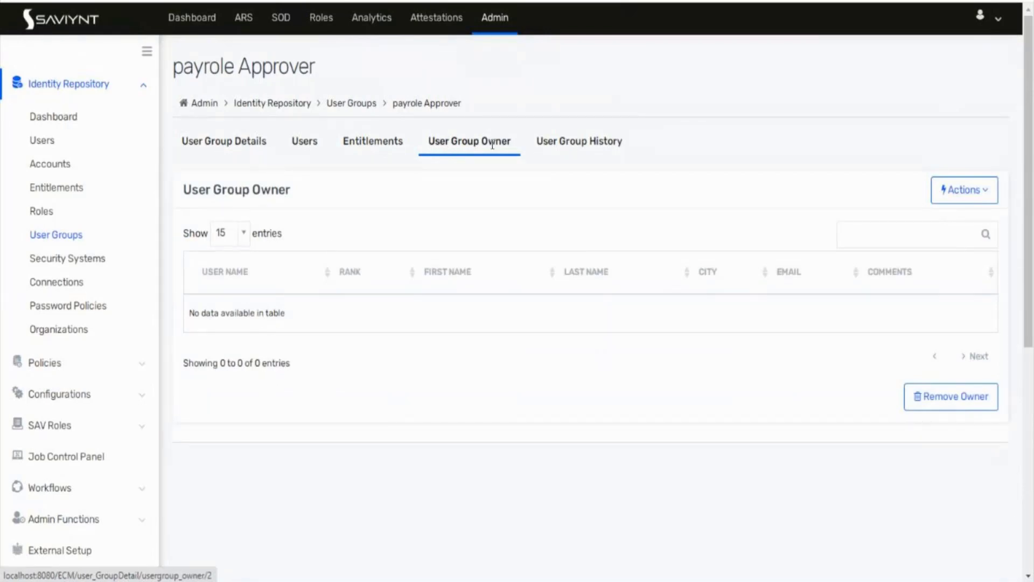
left_click(603, 143)
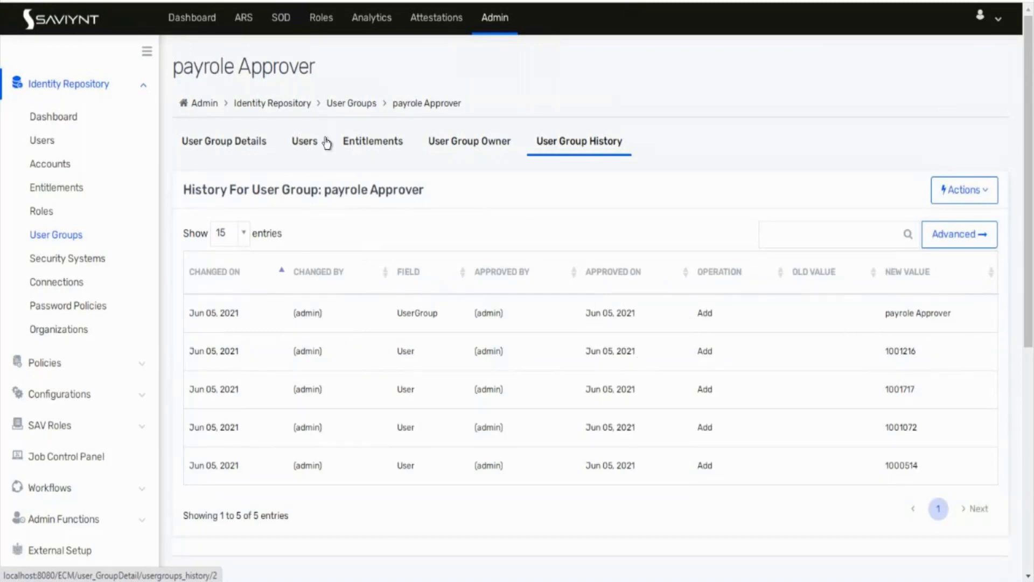
left_click(307, 141)
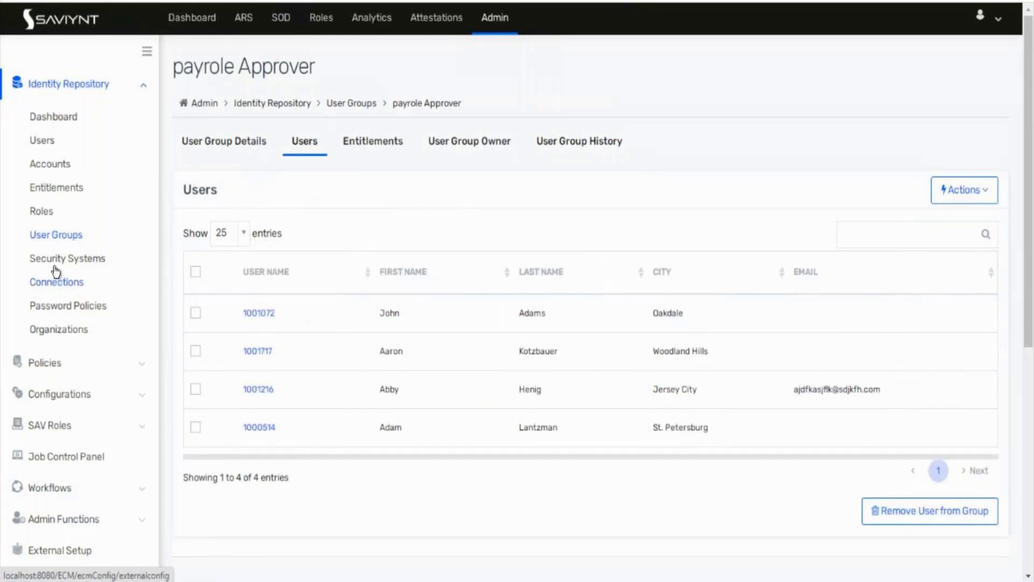
left_click(50, 164)
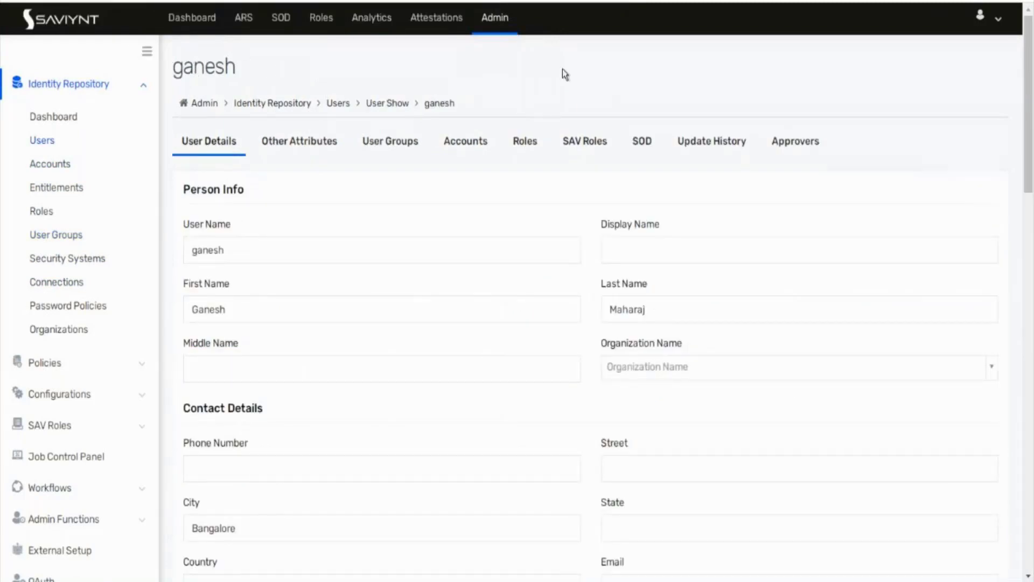
Step: Open the Identity Repository users list from the Admin landing page
left_click(483, 30)
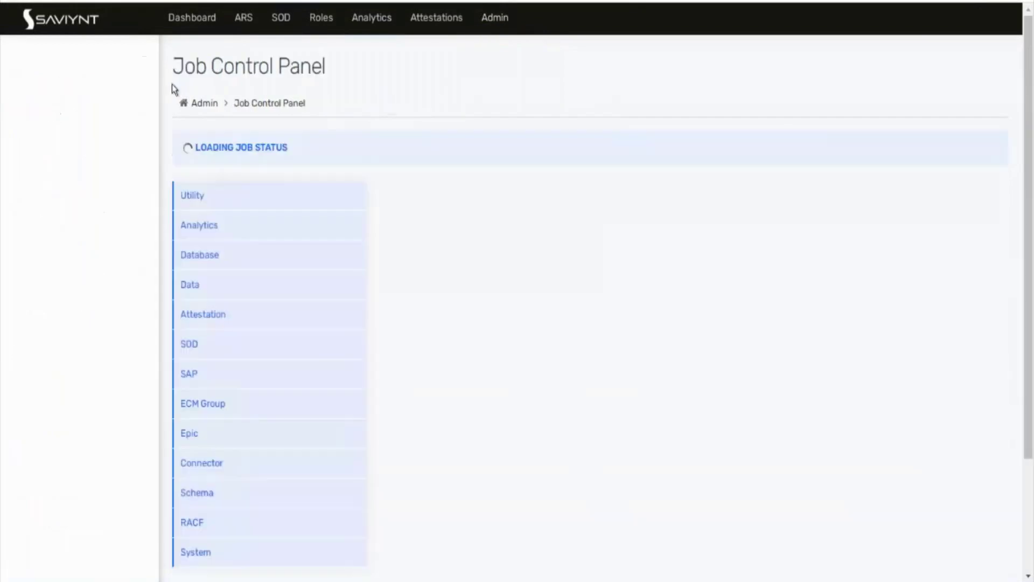
left_click(10, 52)
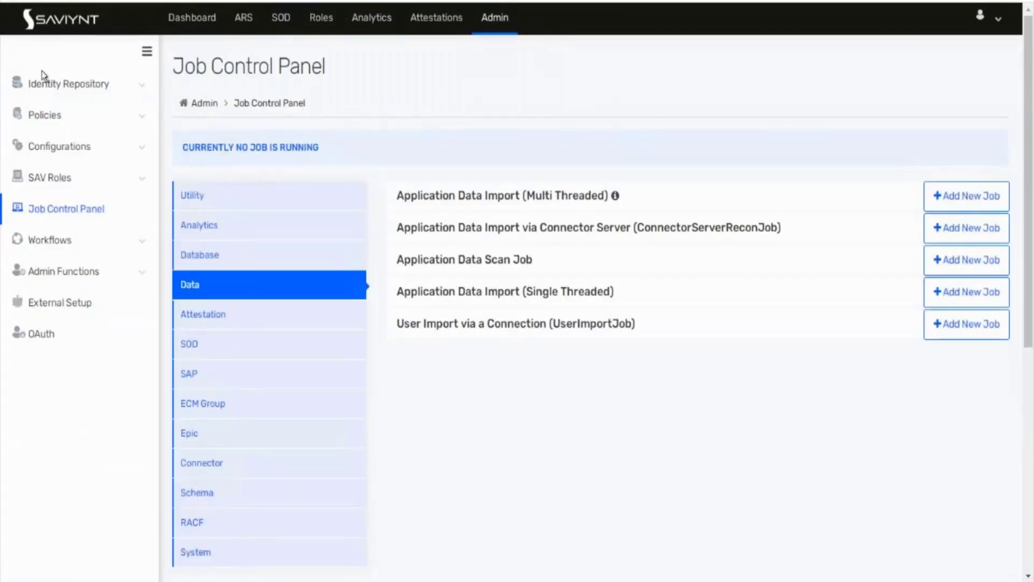
left_click(66, 84)
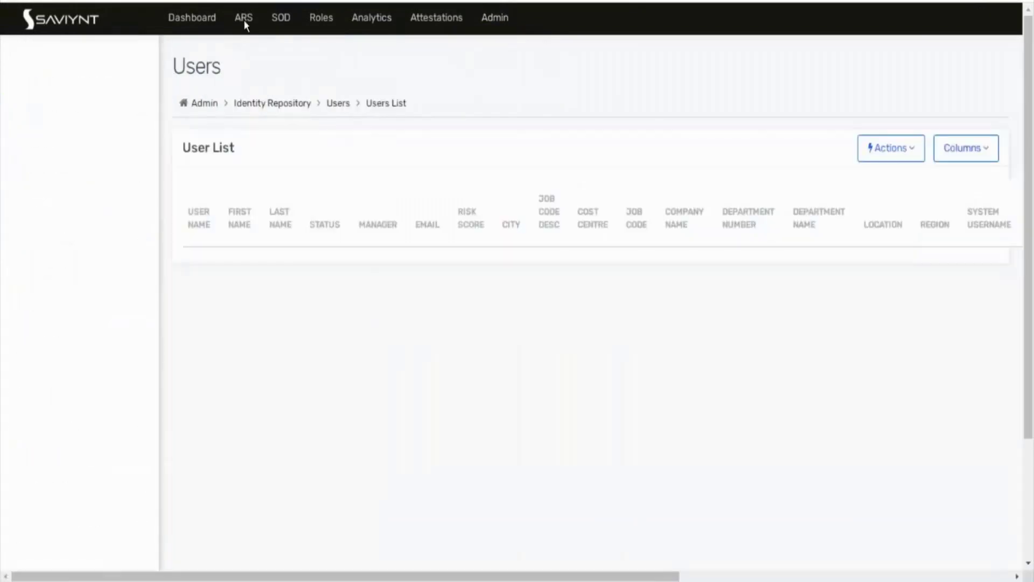
Step: Review the newest Payrole masnagement request's task history in Request History, then return to the group
left_click(243, 18)
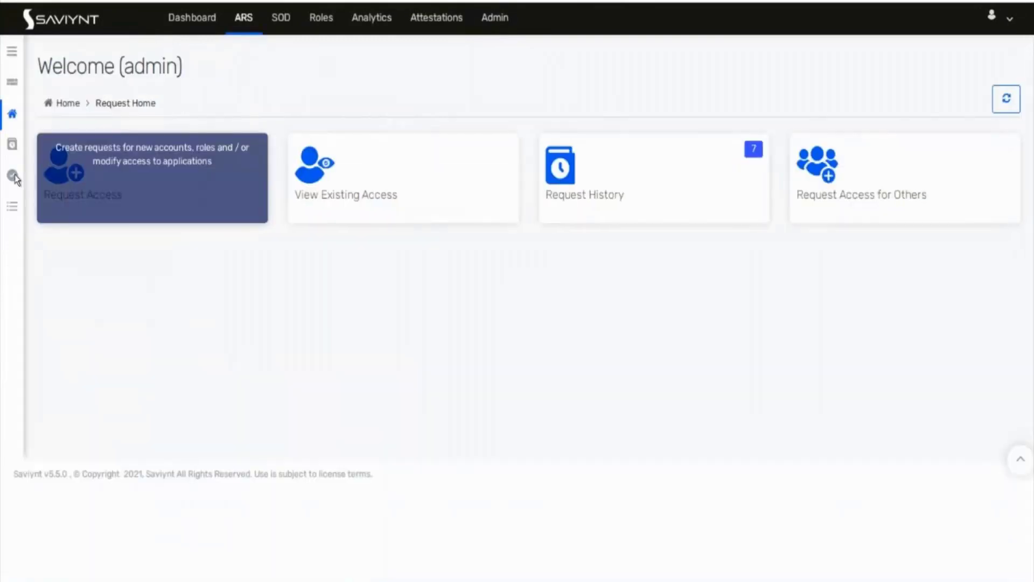
left_click(11, 52)
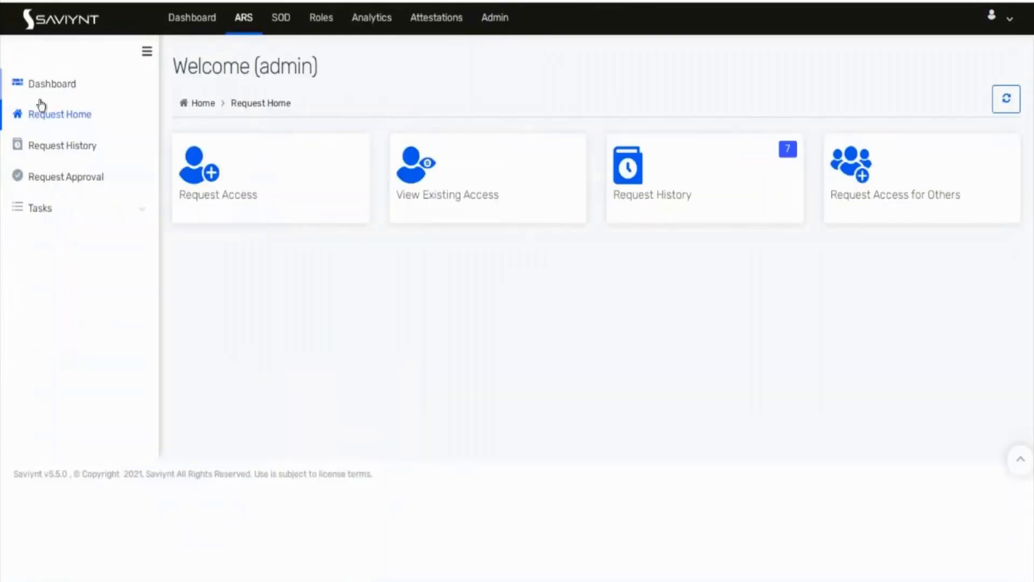
left_click(59, 146)
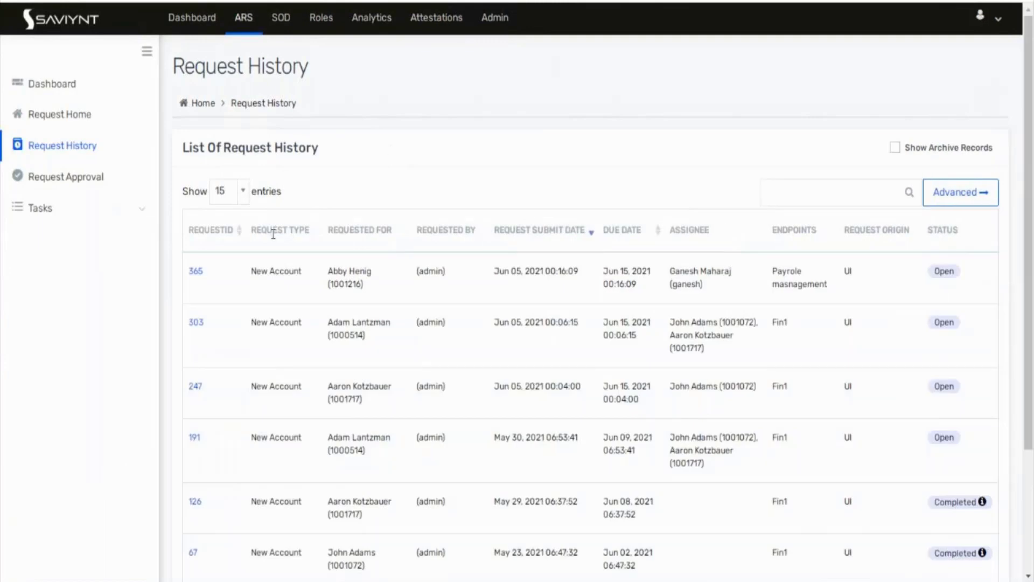
left_click(193, 273)
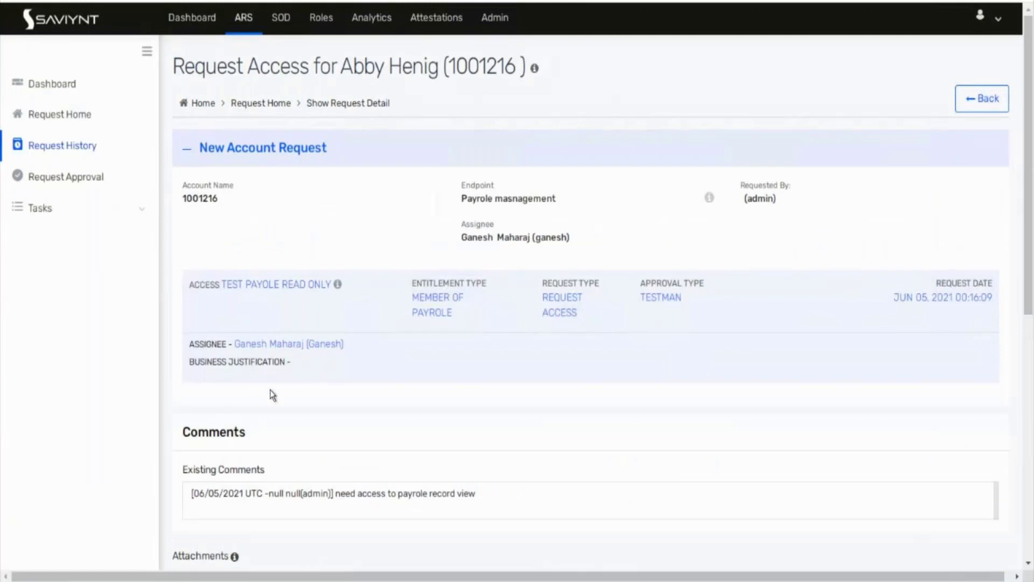
scroll(272, 395, "down", 8)
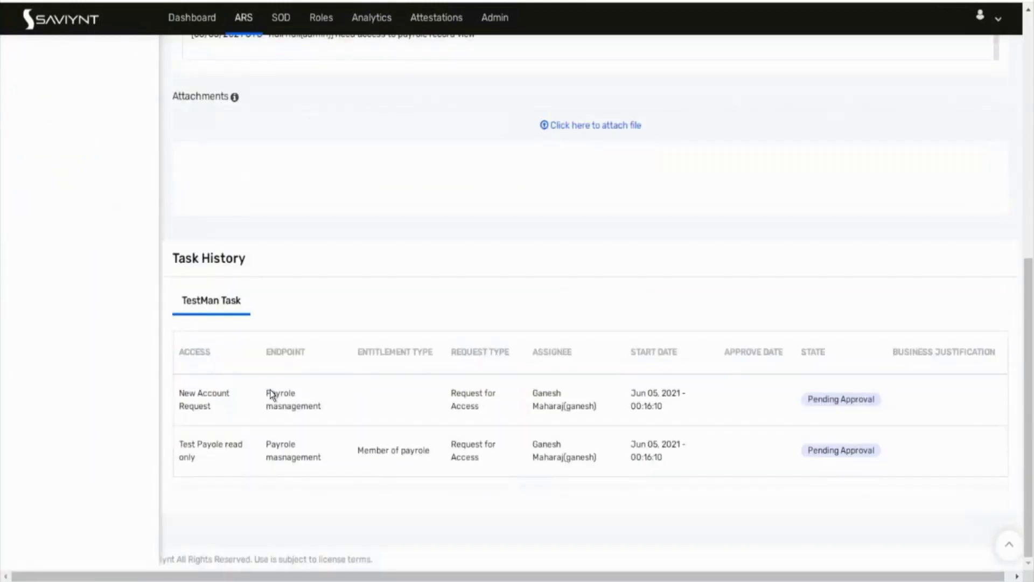
scroll(270, 395, "up", 8)
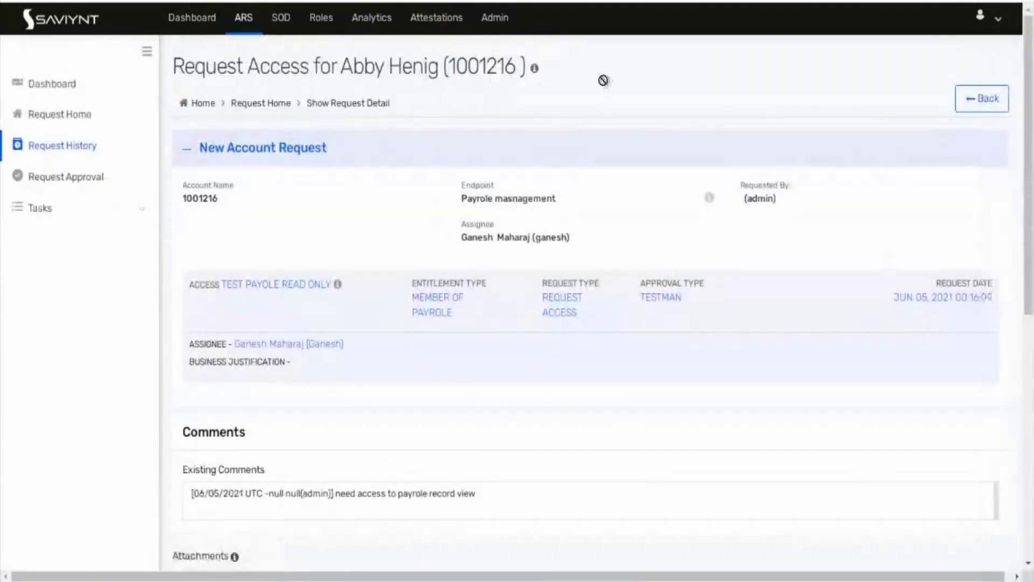
left_click(366, 0)
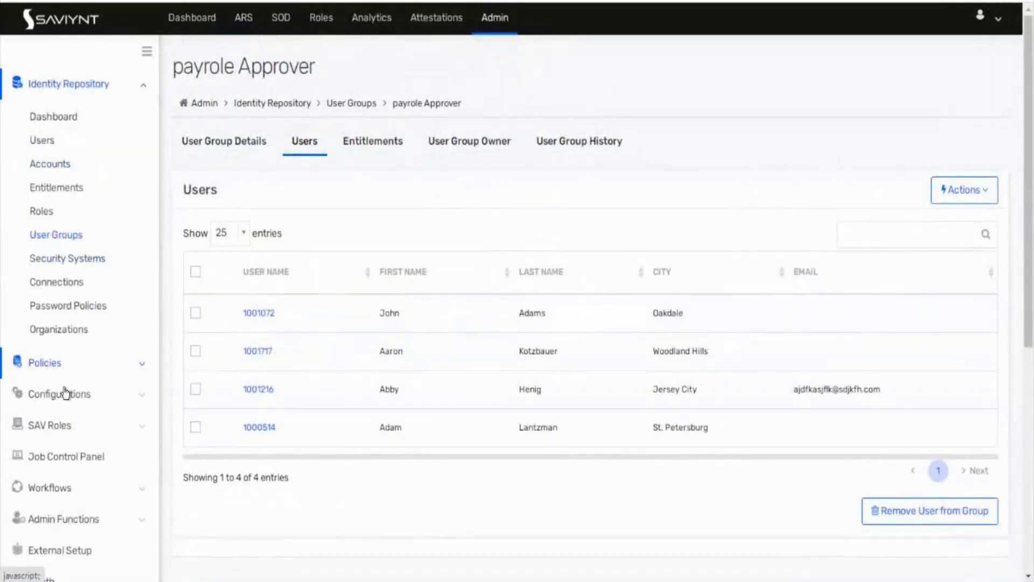
Step: Open the 'test usrgrp' workflow from the Workflow List in the graphical designer
left_click(65, 487)
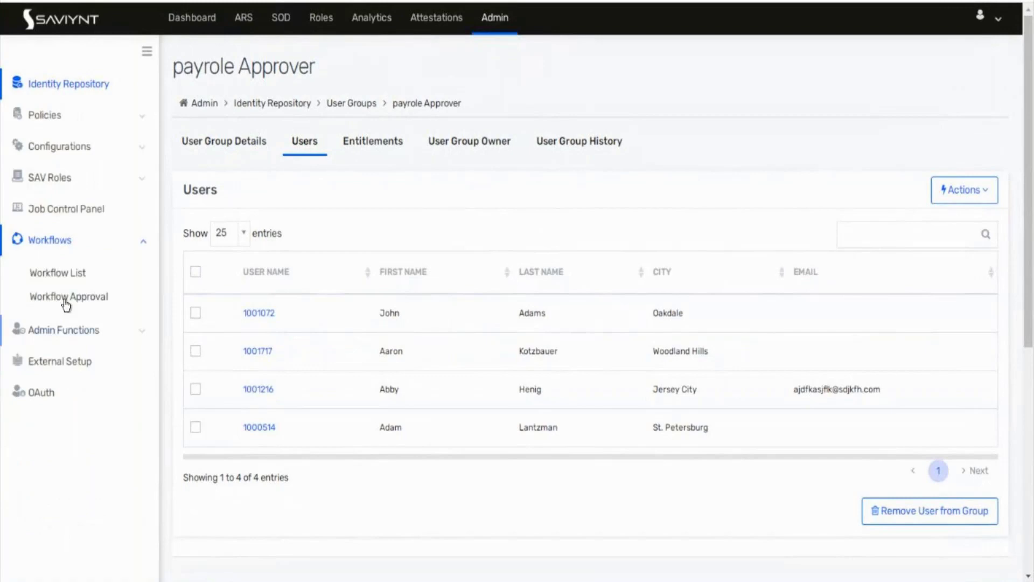
left_click(64, 273)
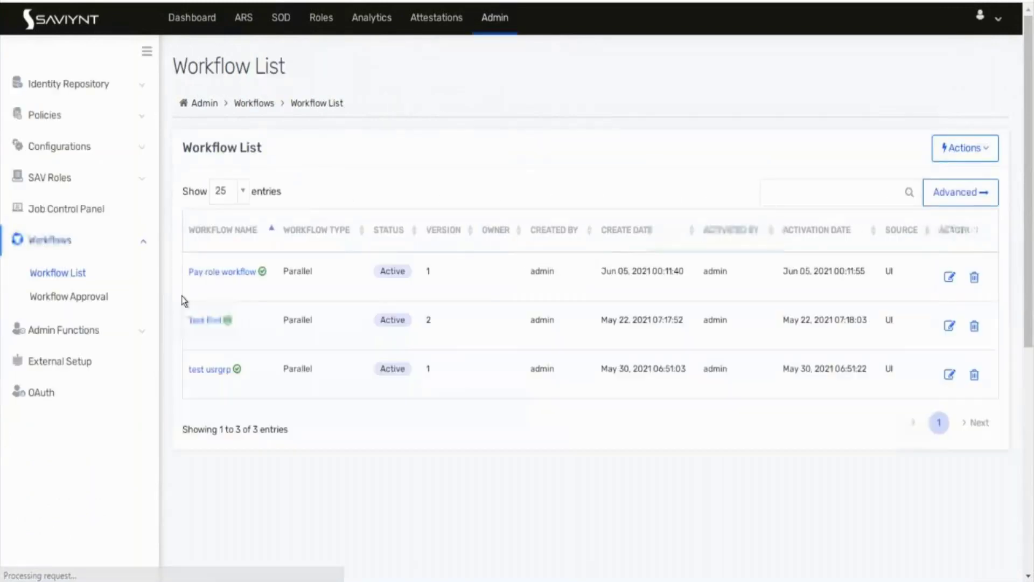
left_click(204, 371)
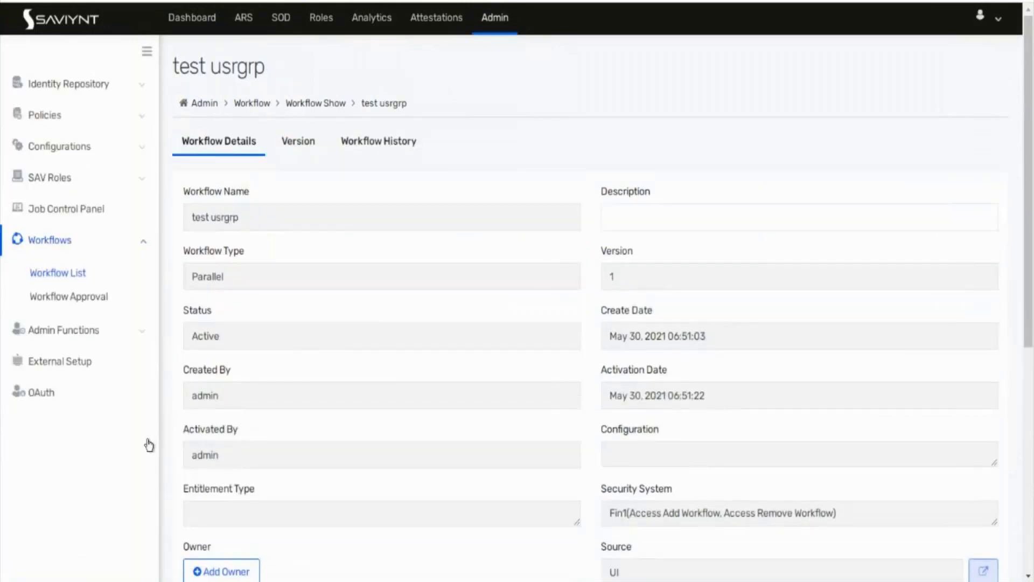
scroll(415, 349, "down", 7)
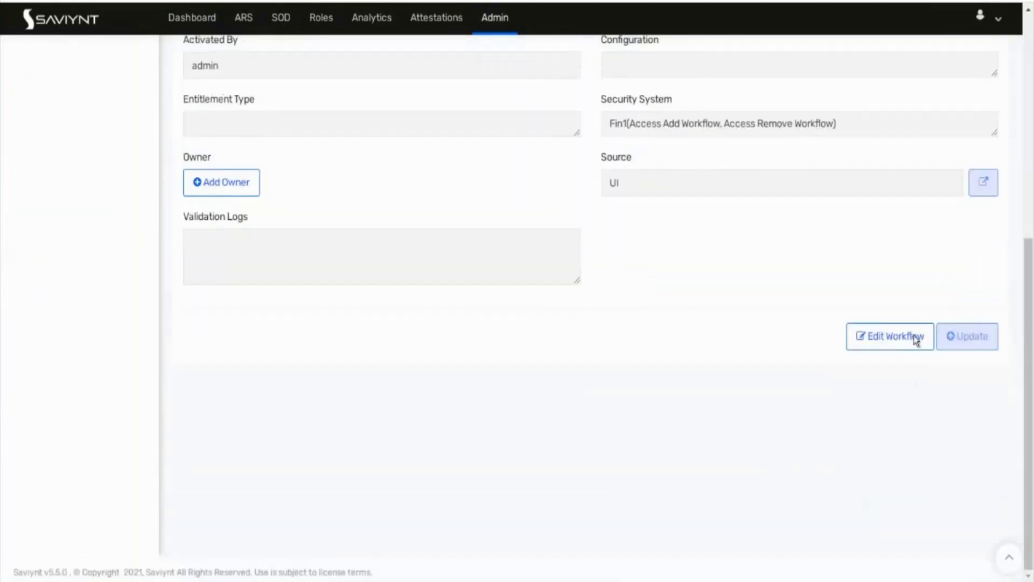
left_click(909, 334)
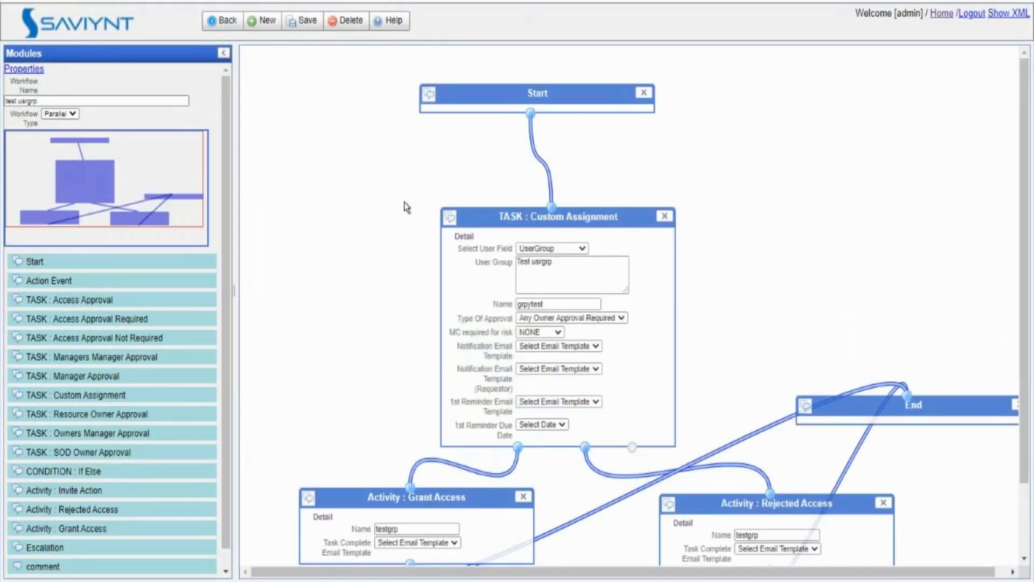
Step: Move the old Custom Assignment task up, drop a new one on the canvas, and list user groups
left_click_drag(620, 215, 612, 175)
scroll(726, 239, "down", 2)
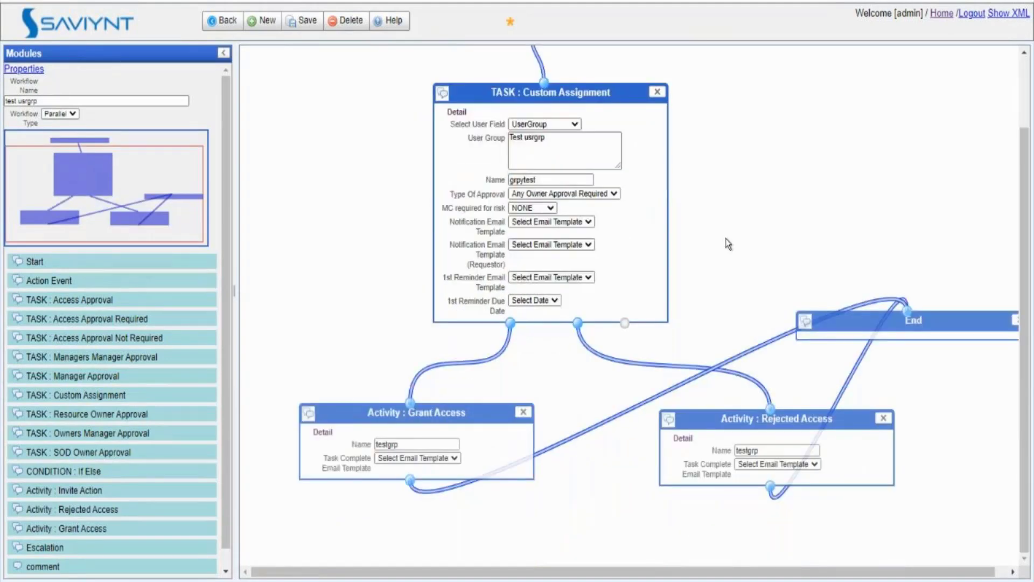
scroll(726, 238, "up", 2)
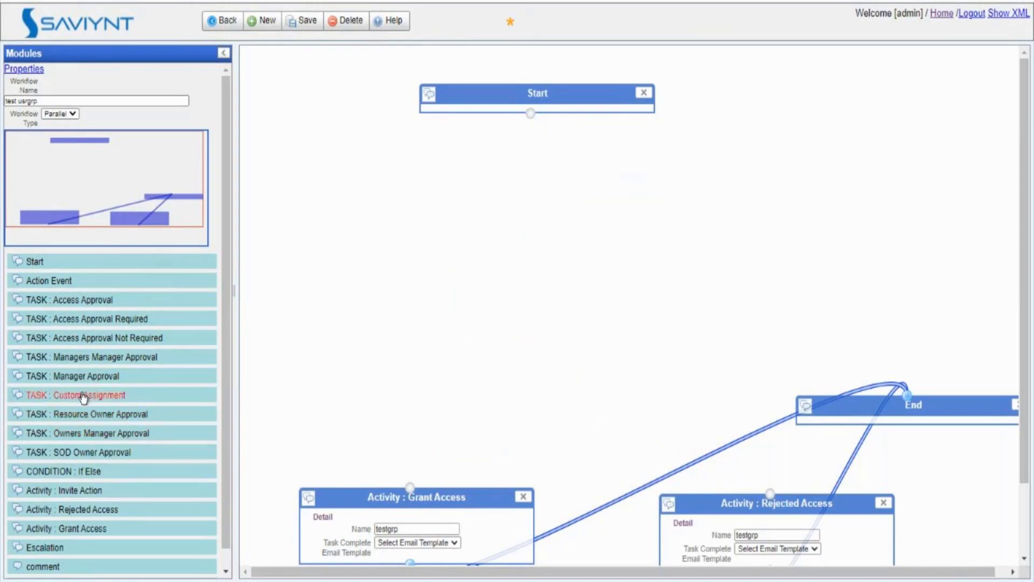
left_click_drag(83, 397, 517, 185)
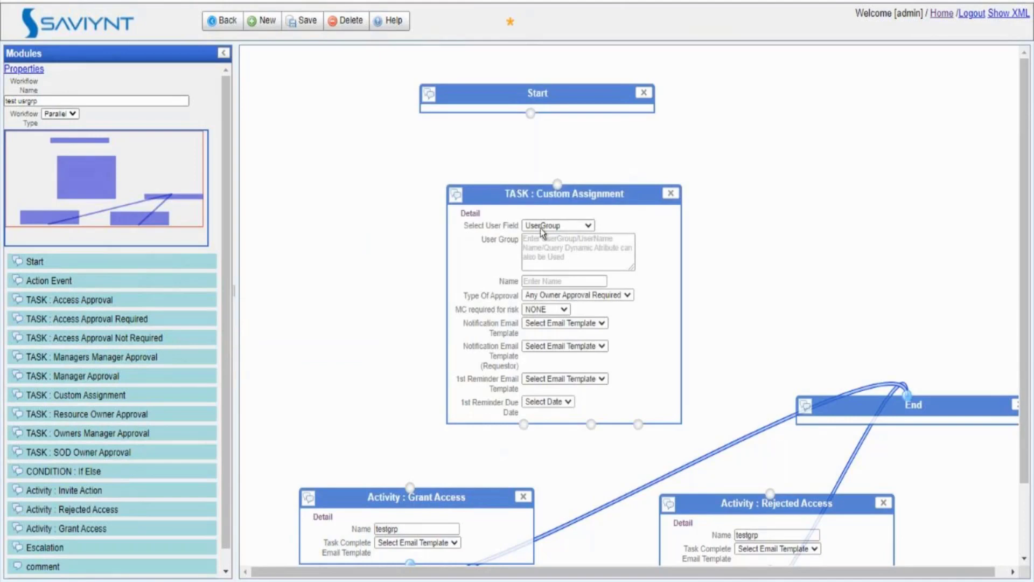
left_click(553, 244)
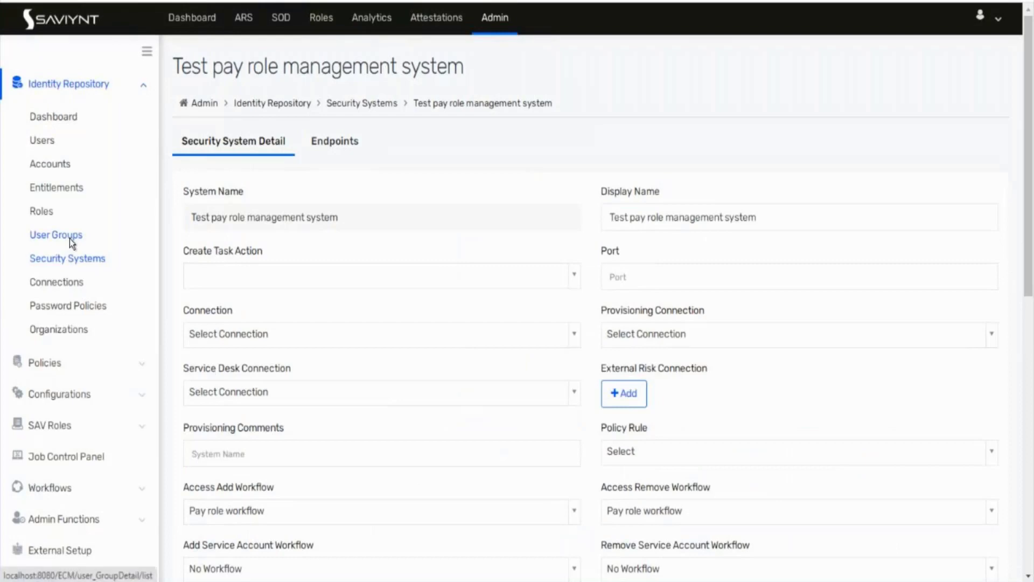
left_click(70, 238)
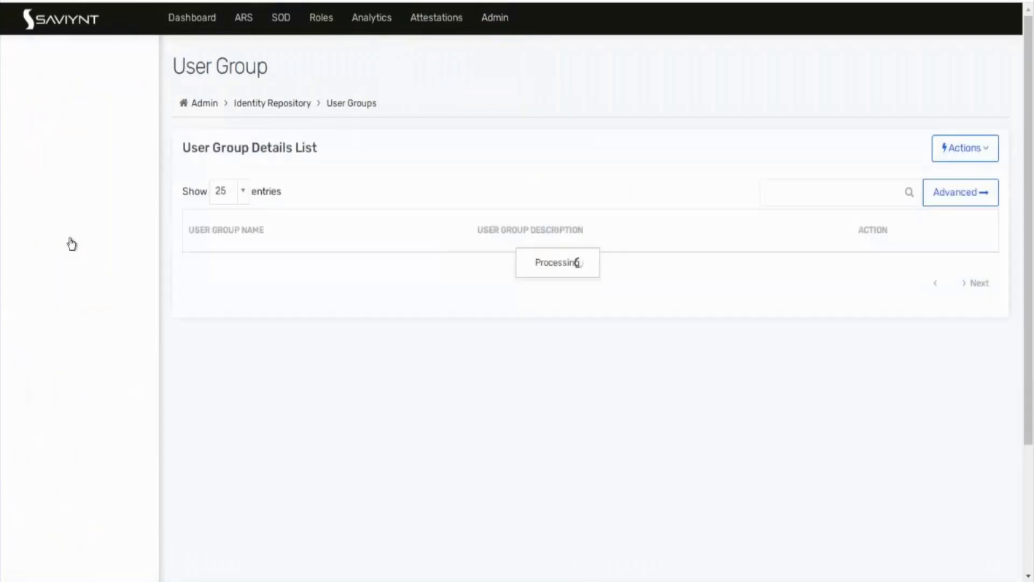
Step: Paste 'payrole Approver' as the new task's User Group and name the task usergrpapp
left_click_drag(266, 273, 219, 279)
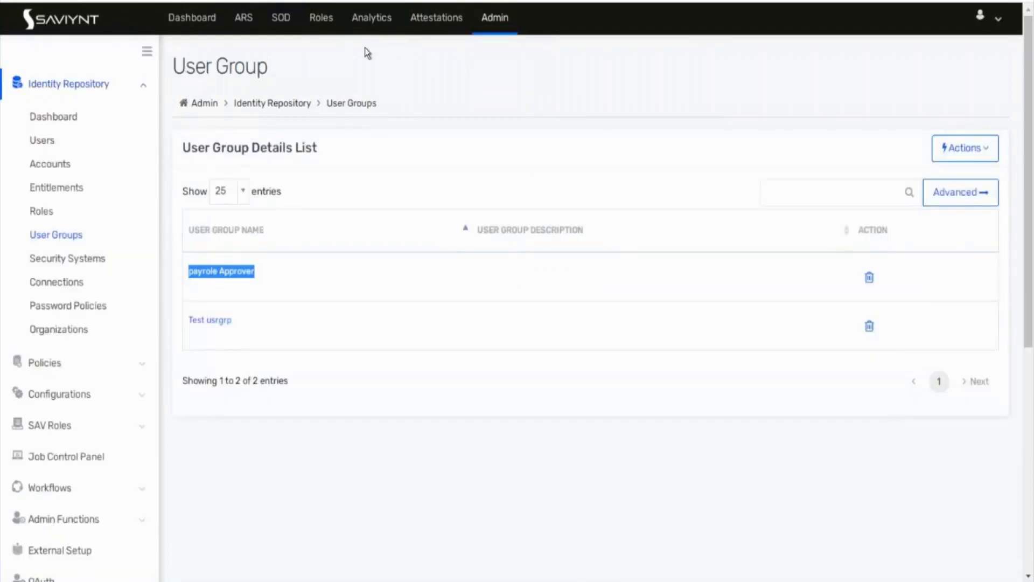
key("ctrl+Tab")
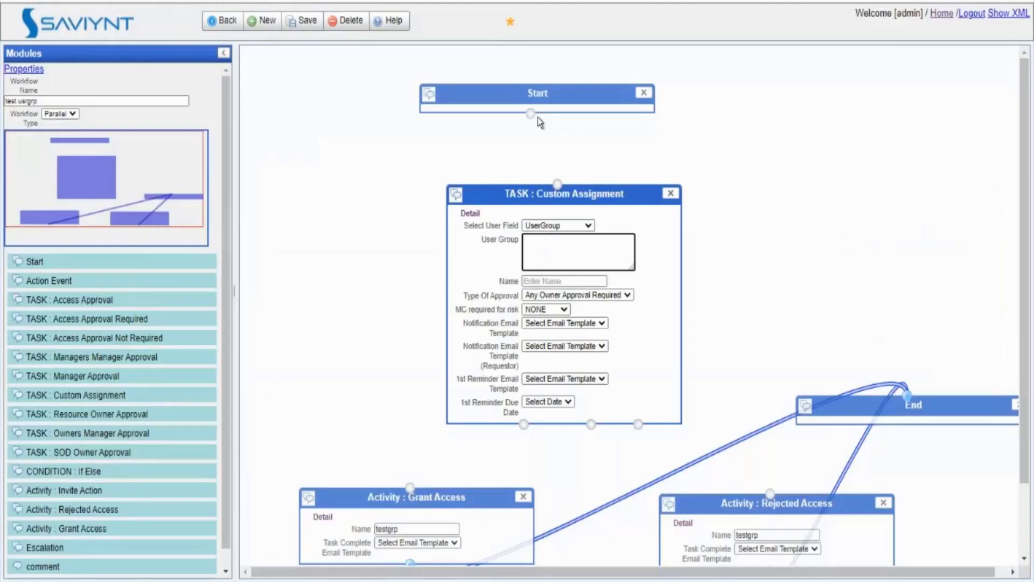
type("payrole Approver")
left_click(545, 281)
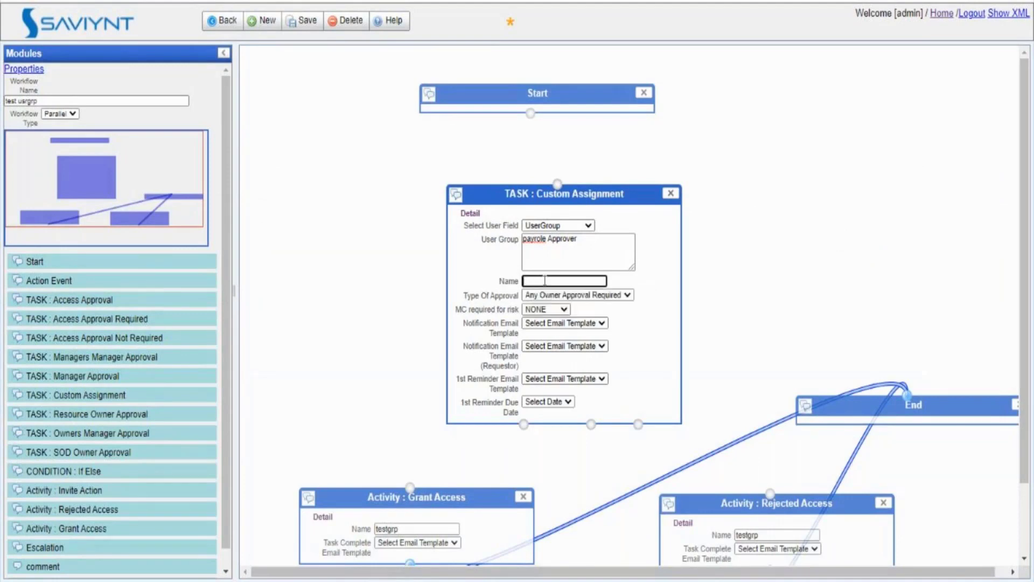
type("usergrpapp")
Step: Link Start to the task and the task to Grant and Rejected Access, then add an If Else condition
left_click_drag(531, 114, 557, 184)
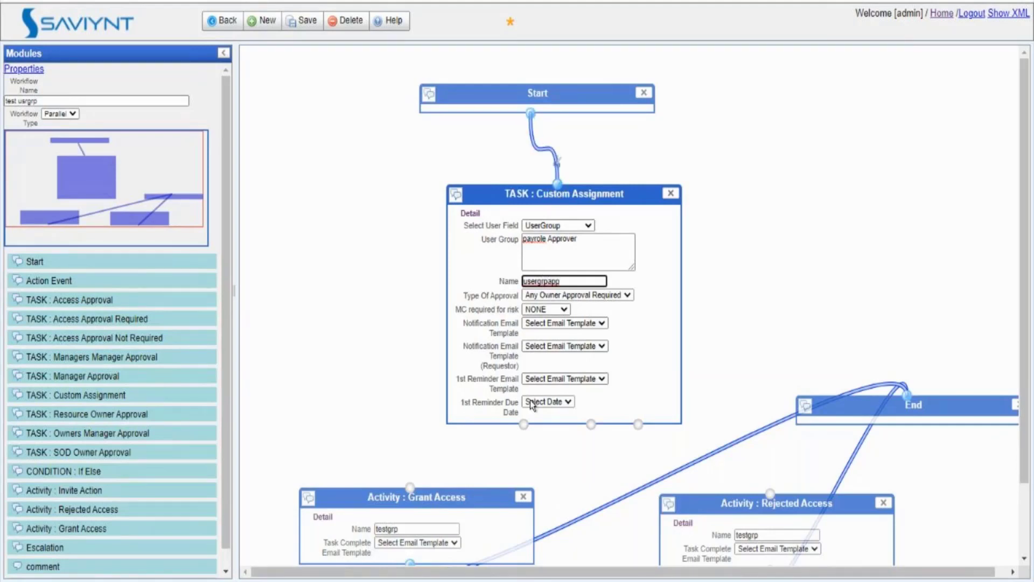
left_click_drag(524, 424, 410, 488)
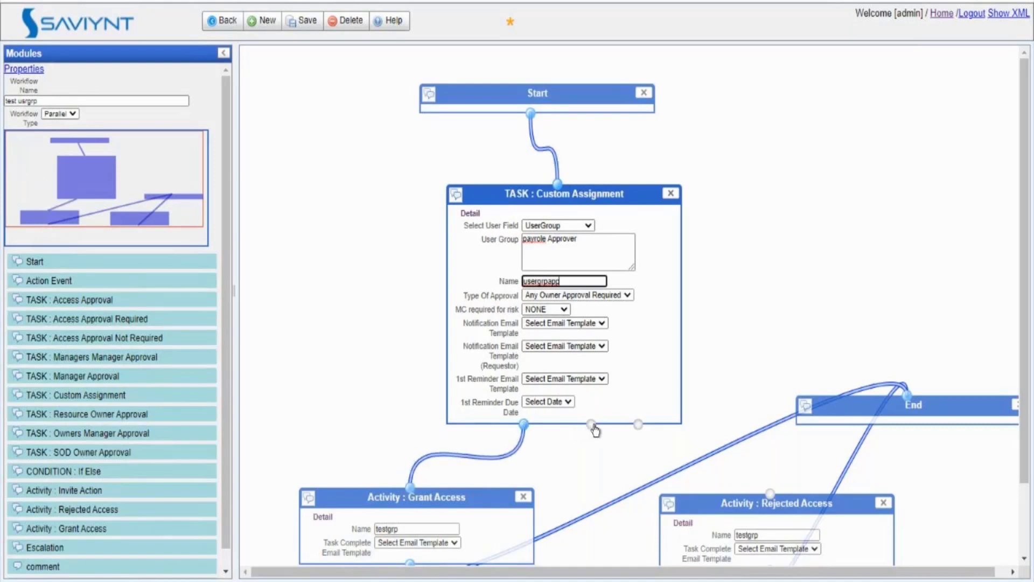
left_click_drag(592, 425, 772, 493)
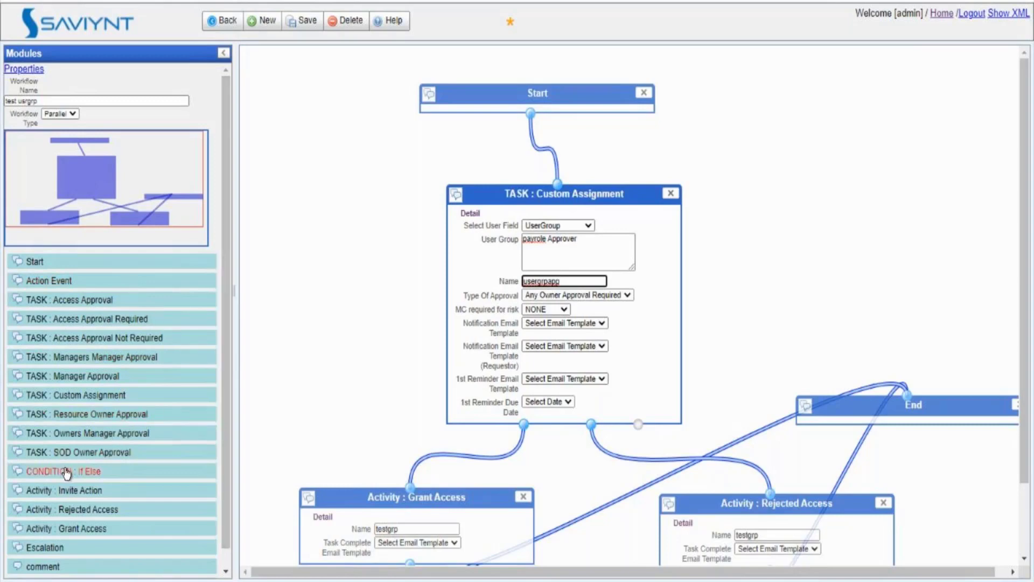
left_click_drag(66, 473, 438, 140)
left_click(390, 232)
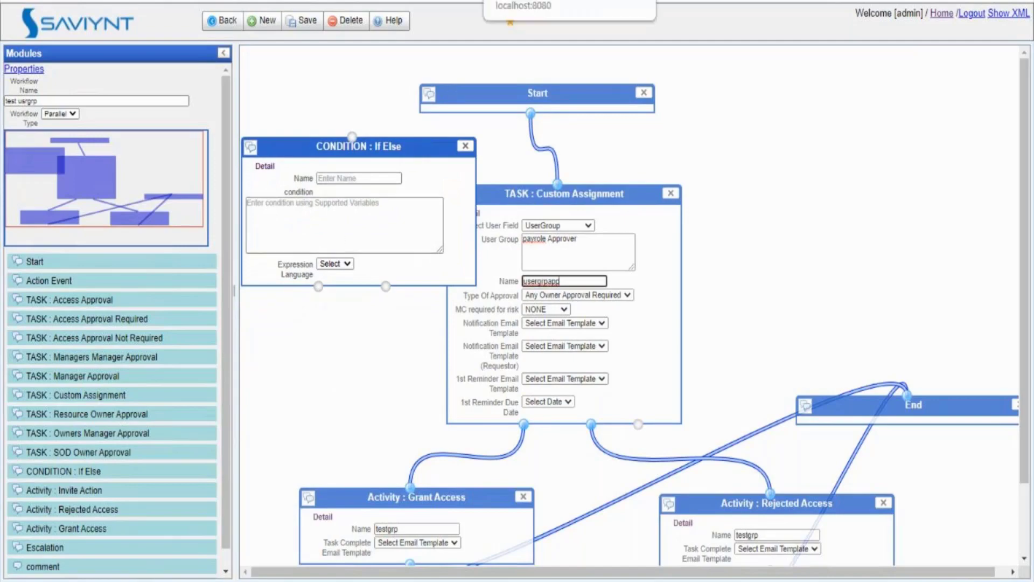
key("ctrl+shift+Tab")
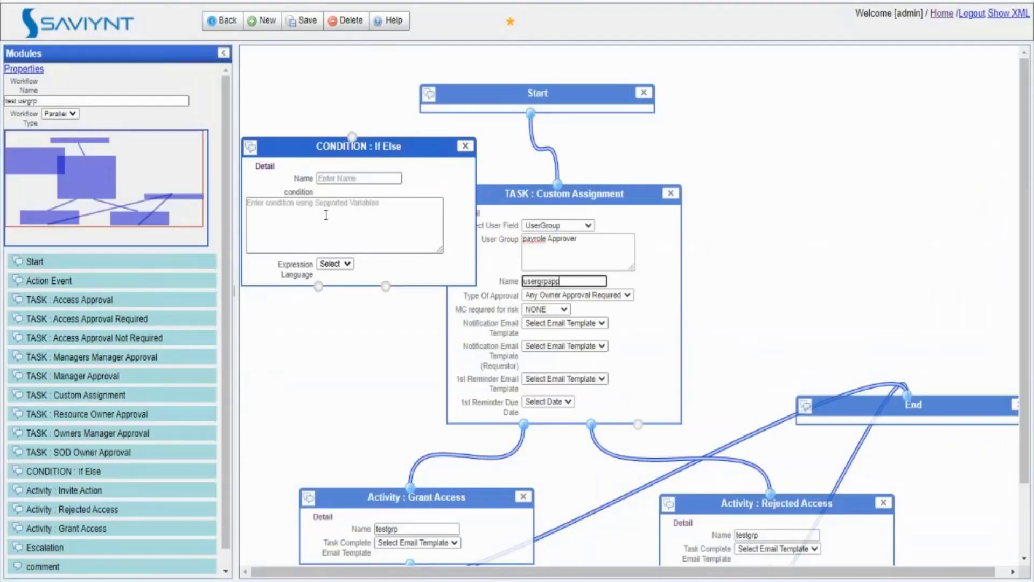
Step: Click into the empty If Else condition box in the test usrgrp workflow designer
left_click(326, 215)
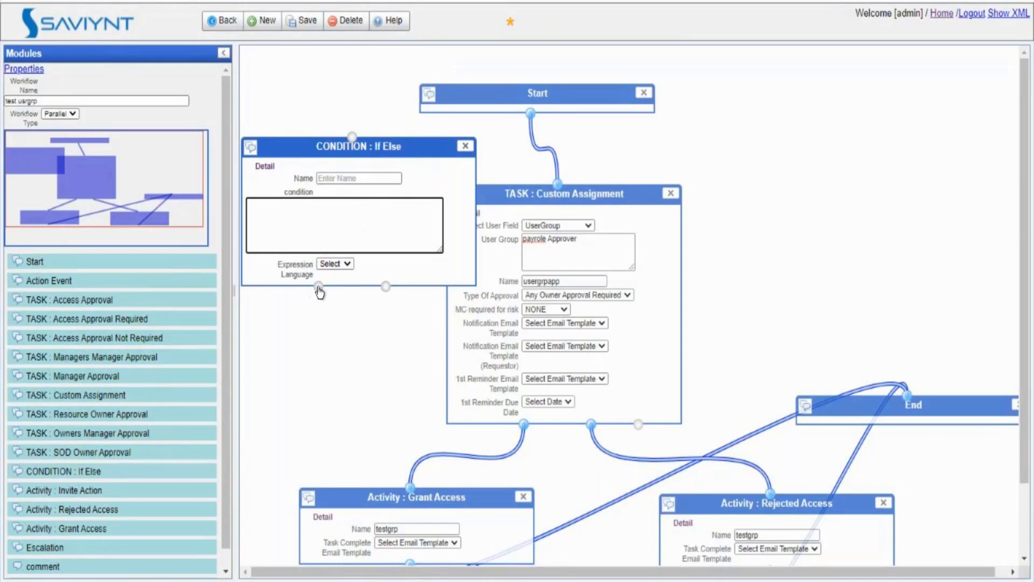
Step: Delete the If Else condition, save test usrgrp, send it for approval, and view pending approvals
left_click(466, 146)
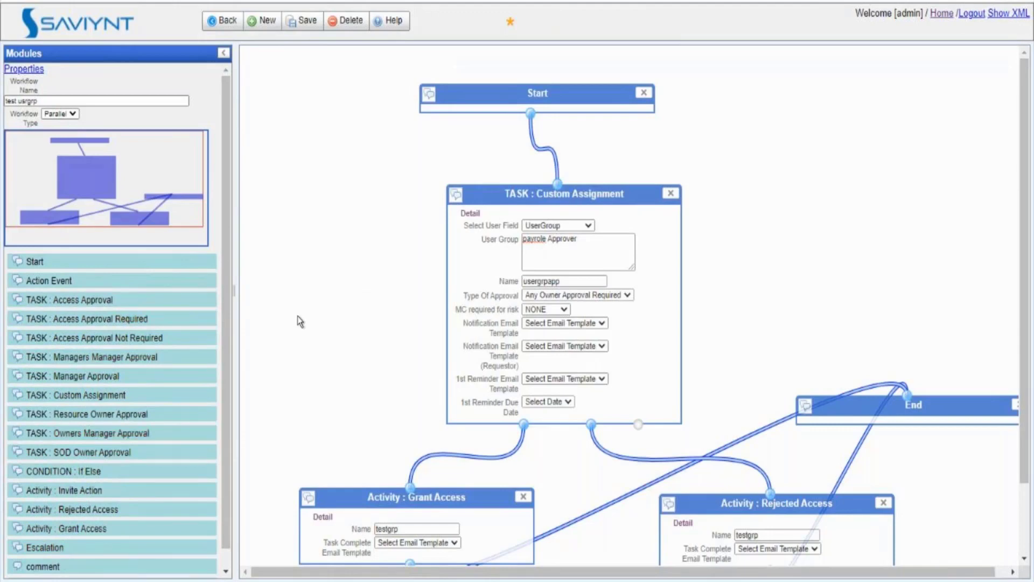
left_click(510, 22)
left_click(301, 22)
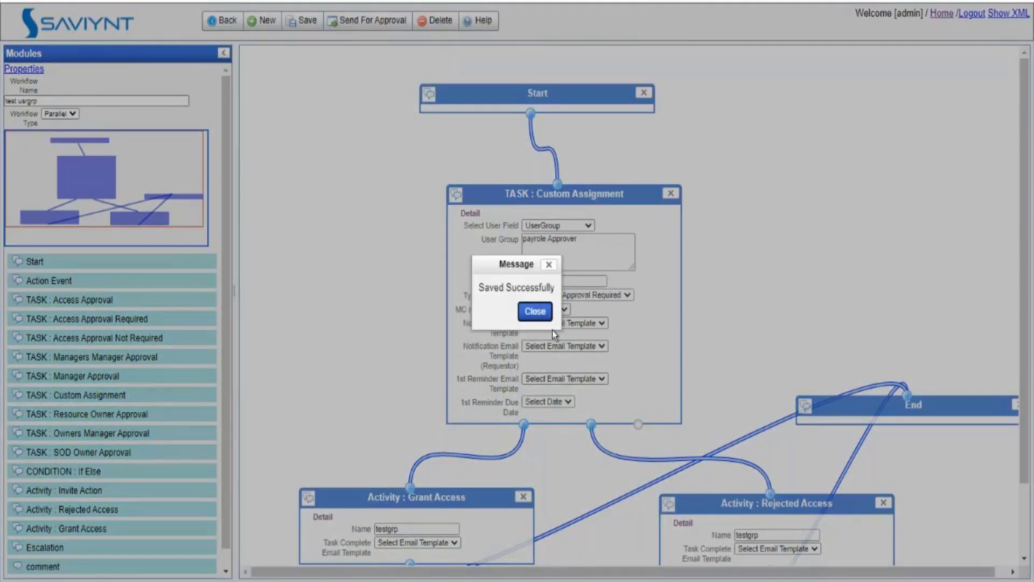
left_click(529, 311)
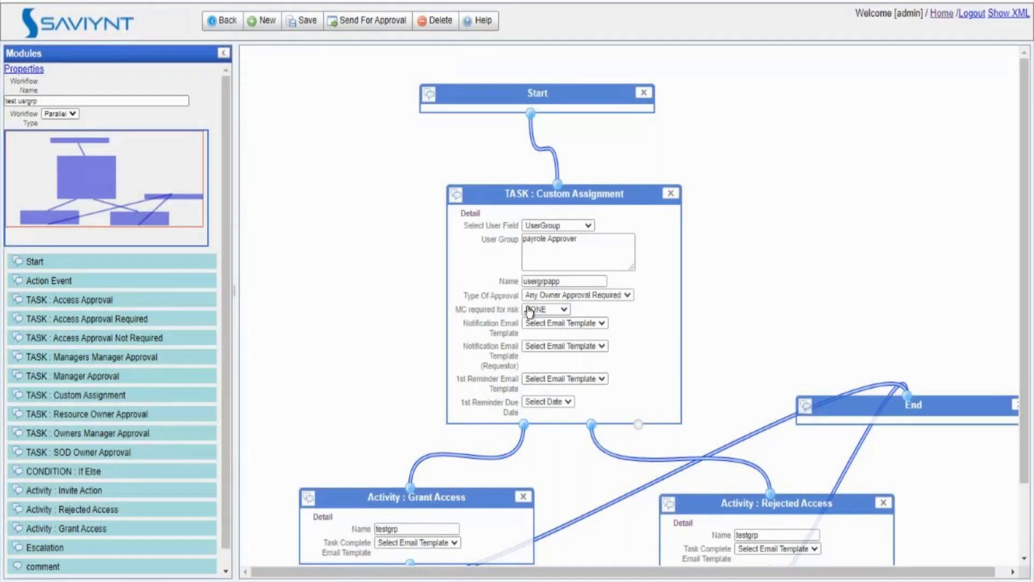
left_click(353, 24)
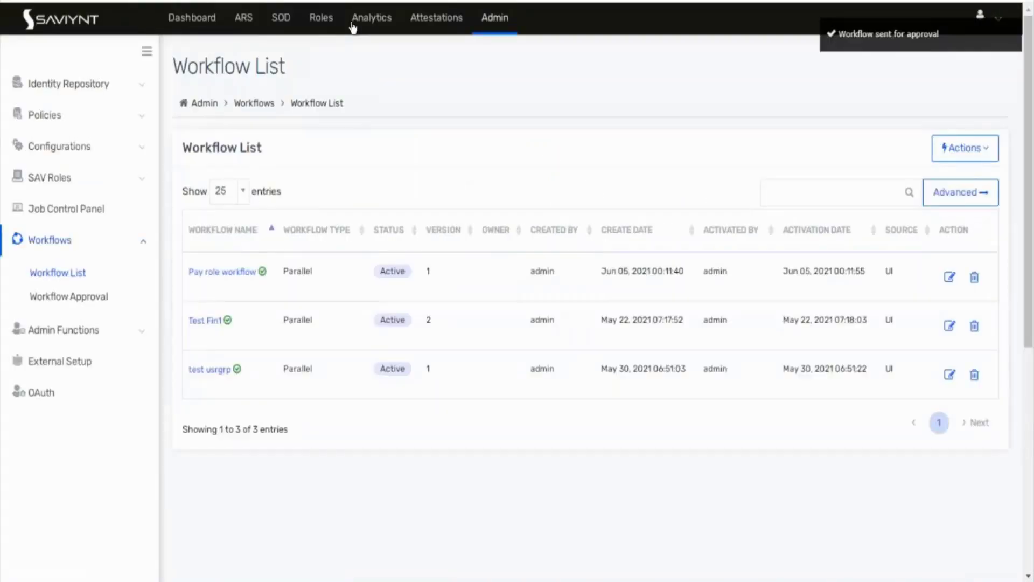
left_click(74, 295)
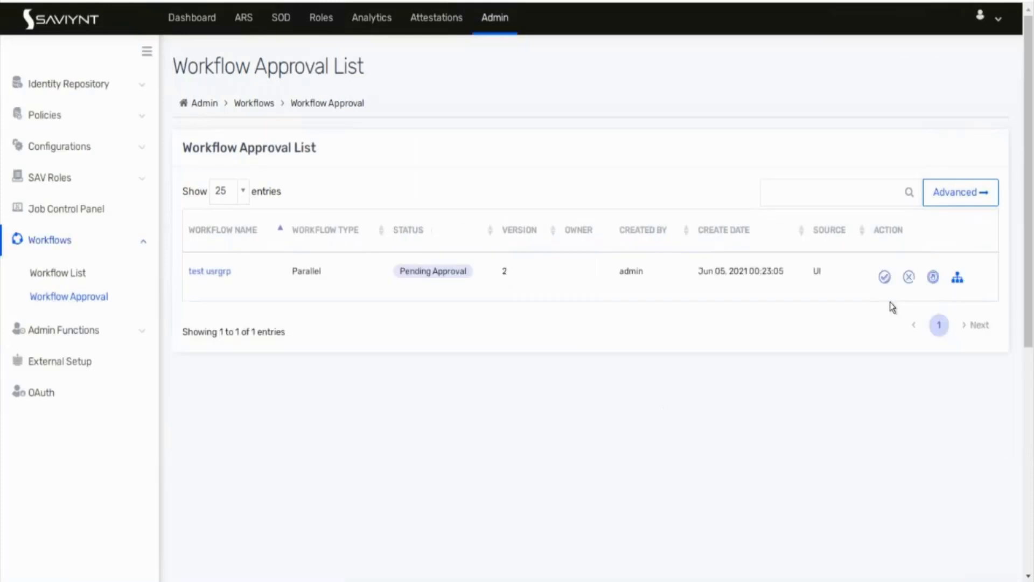
Step: Approve test usrgrp version 2, reload the payroll request to confirm its new assignee, then return home
left_click(888, 279)
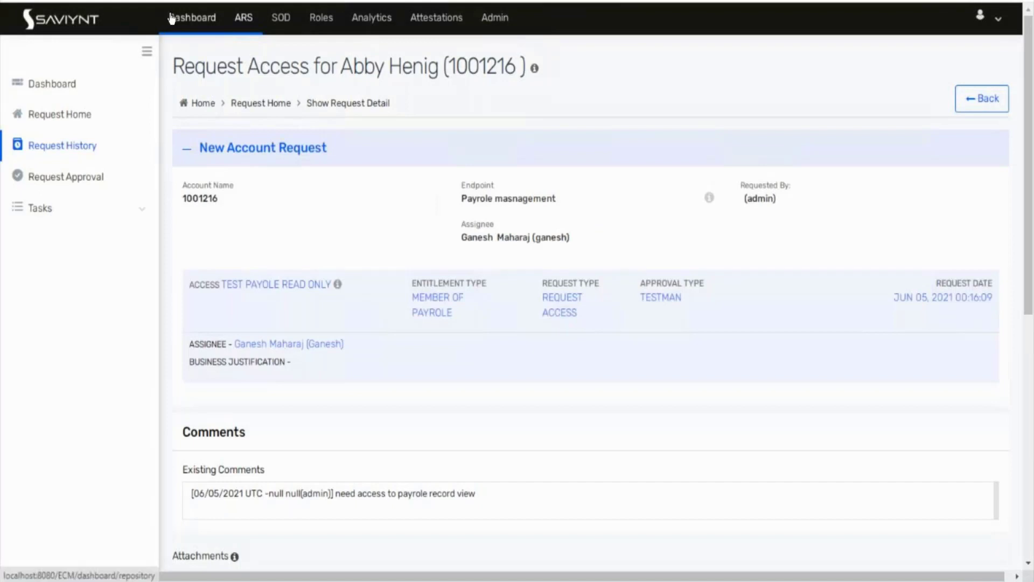
left_click(56, 1)
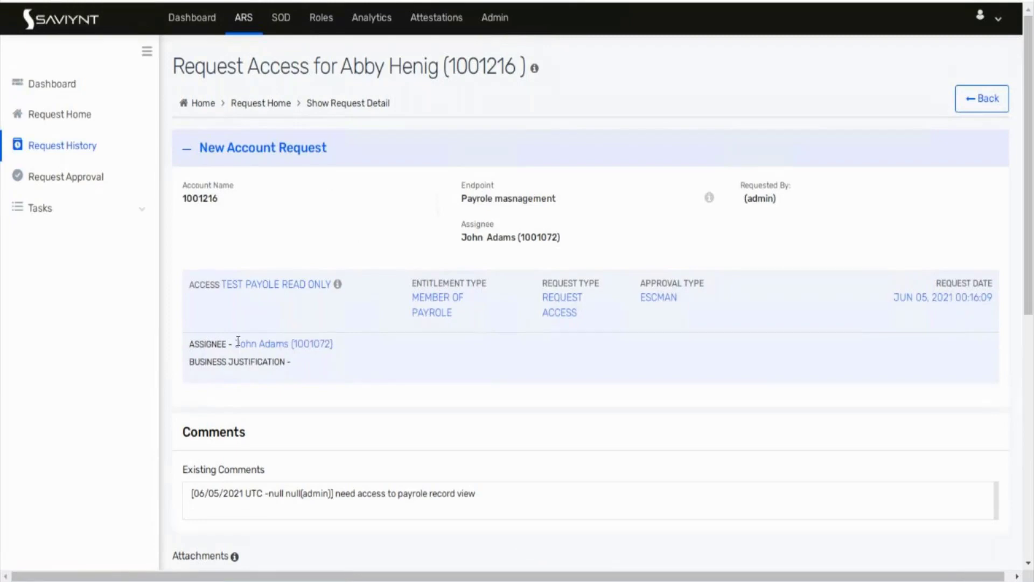
left_click_drag(238, 341, 351, 350)
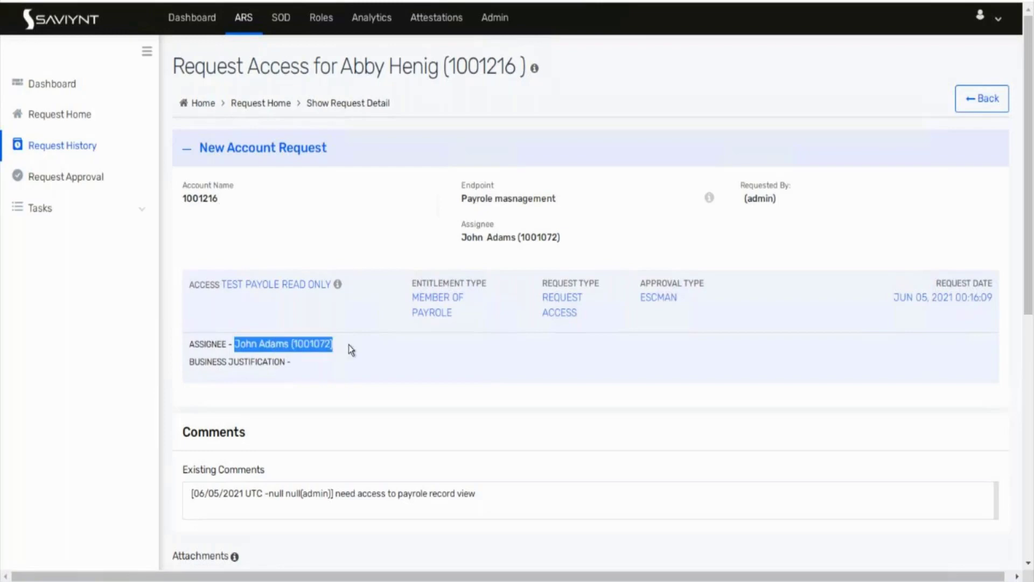
left_click(73, 110)
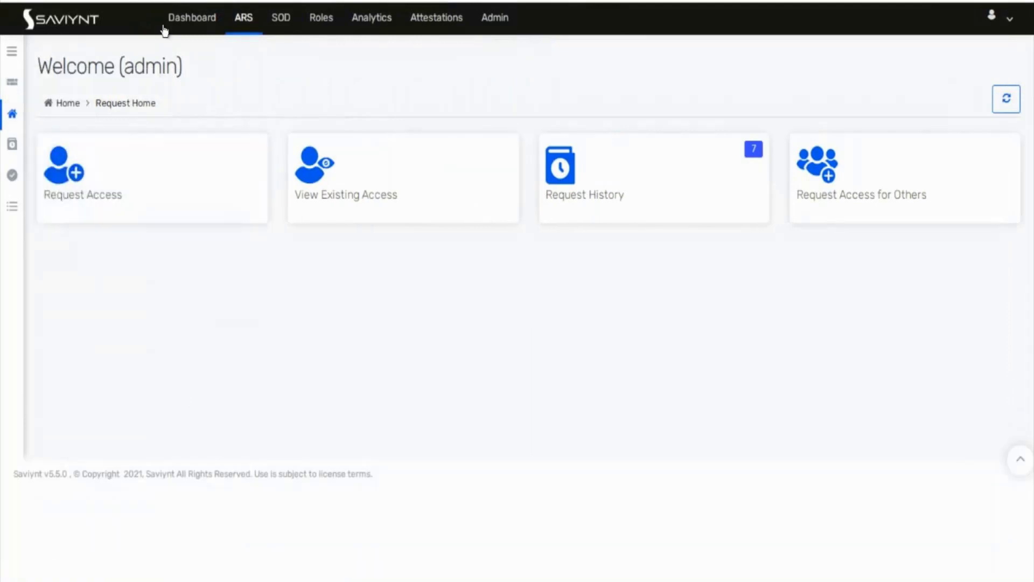
Step: Go to Request Approval and open the Payrole masnagement request 365
left_click(12, 52)
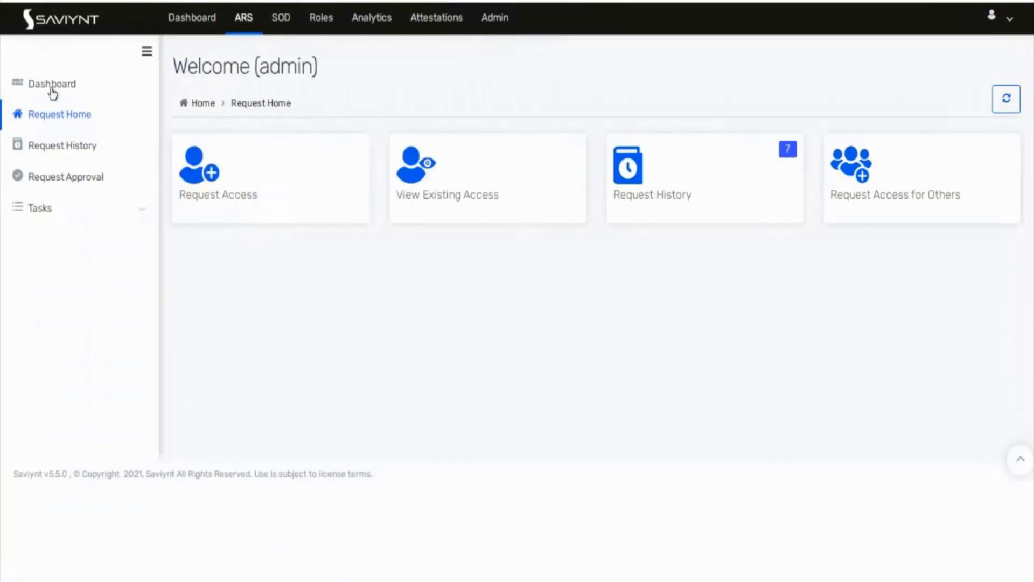
left_click(74, 144)
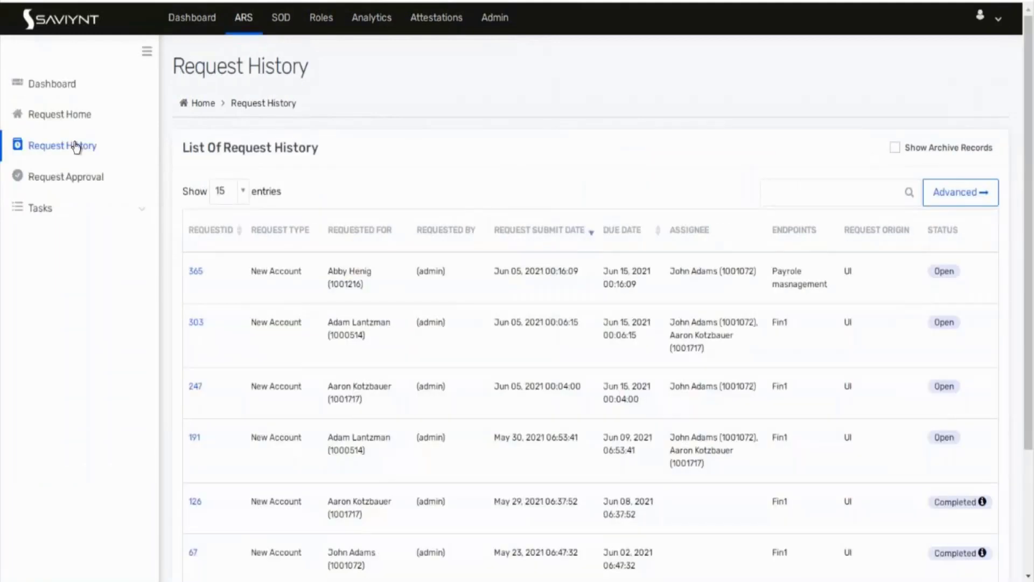
left_click(74, 114)
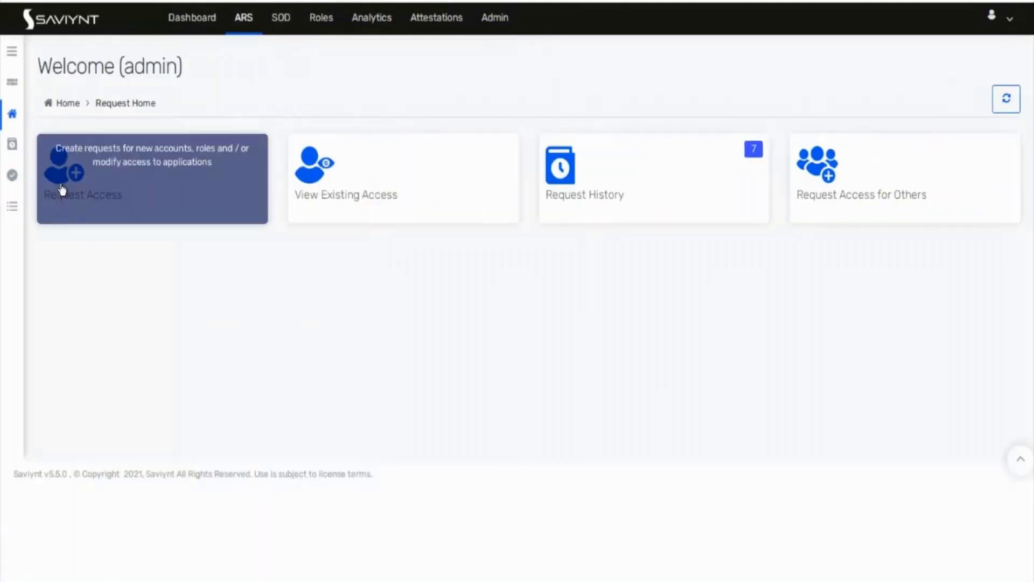
left_click(12, 51)
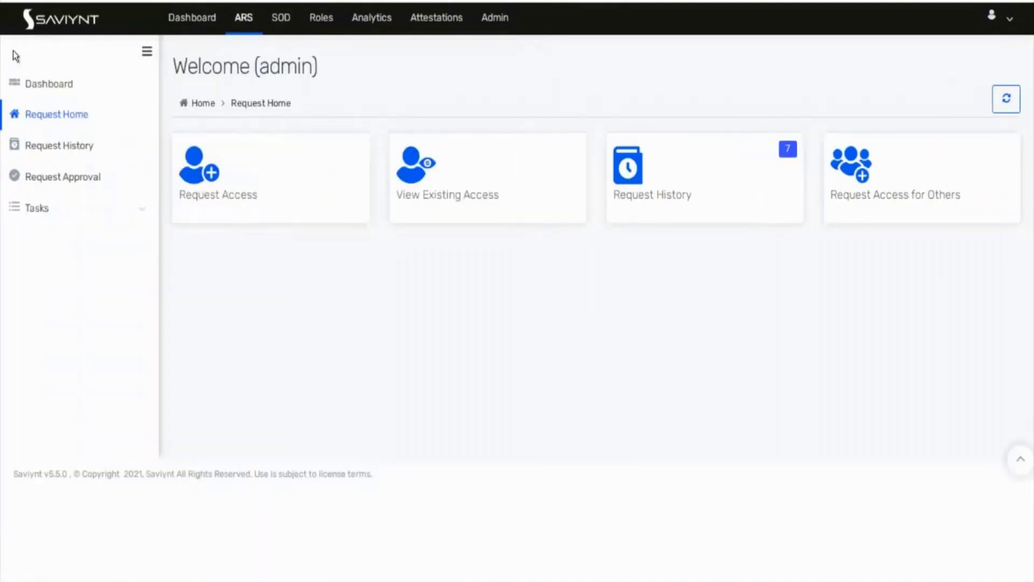
left_click(56, 186)
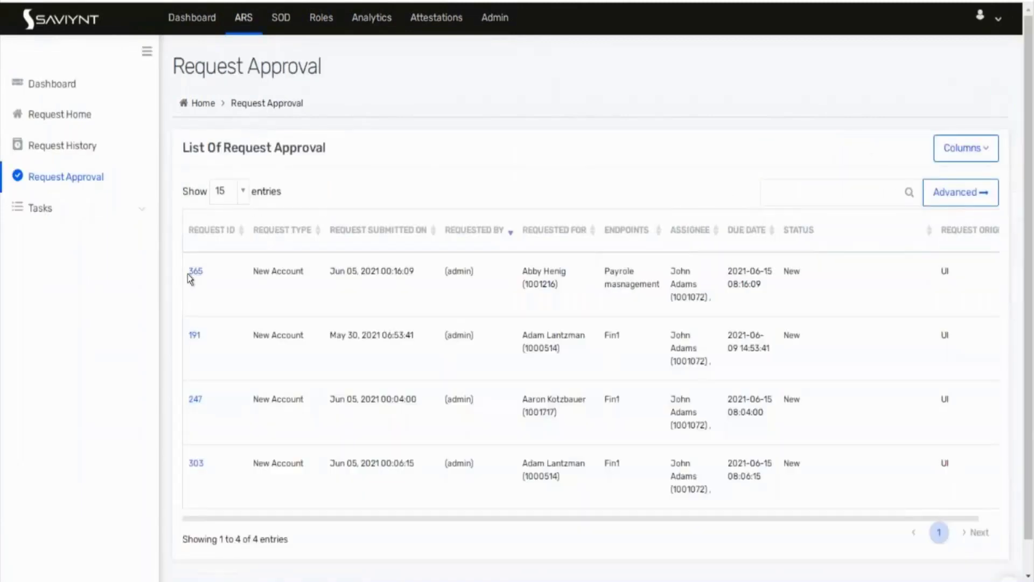
left_click(198, 274)
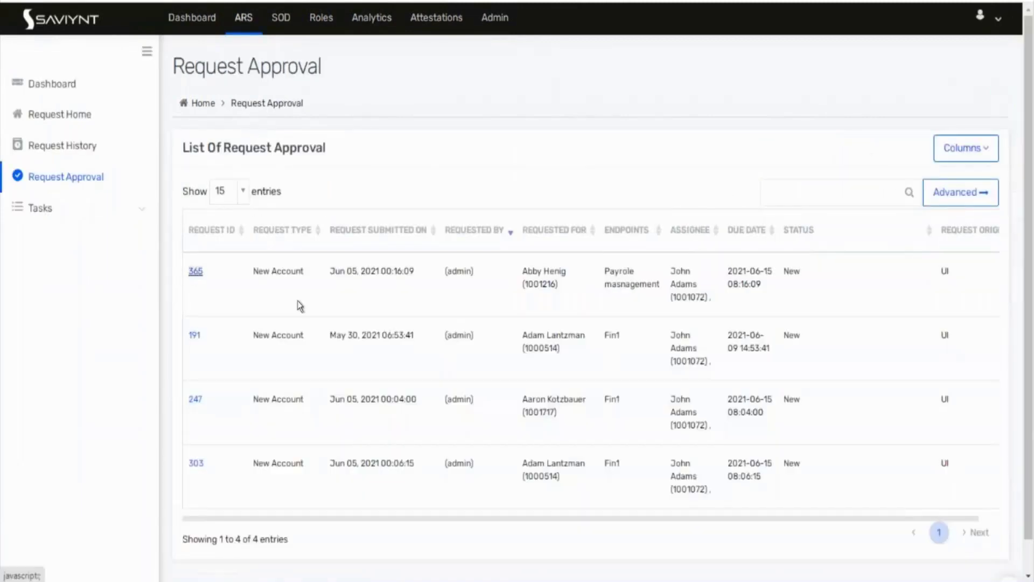
Step: In Task History, highlight both tasks' Escalated to next state and view the escMan Task tab
scroll(345, 317, "down", 8)
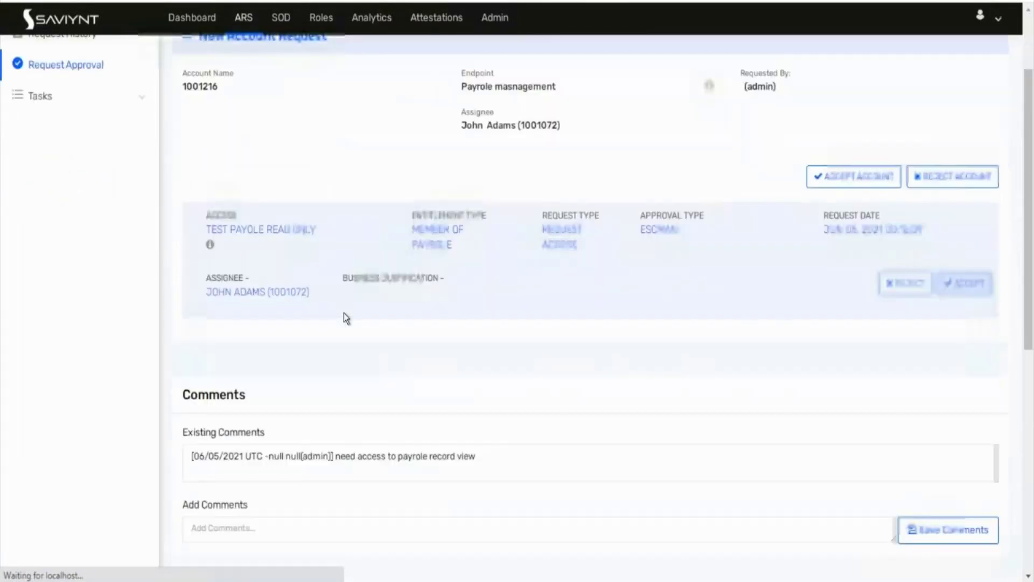
scroll(346, 318, "down", 2)
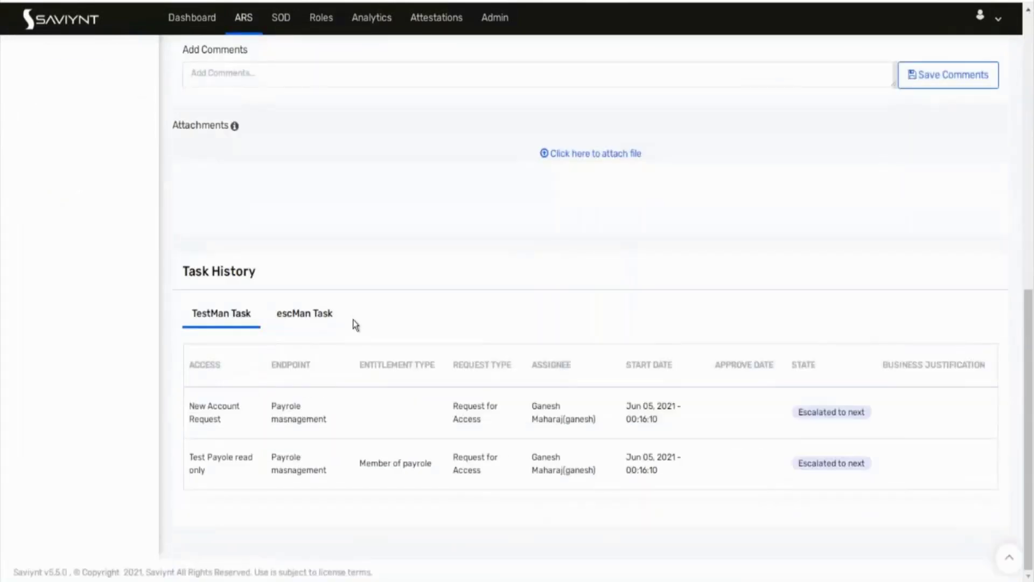
scroll(356, 323, "up", 3)
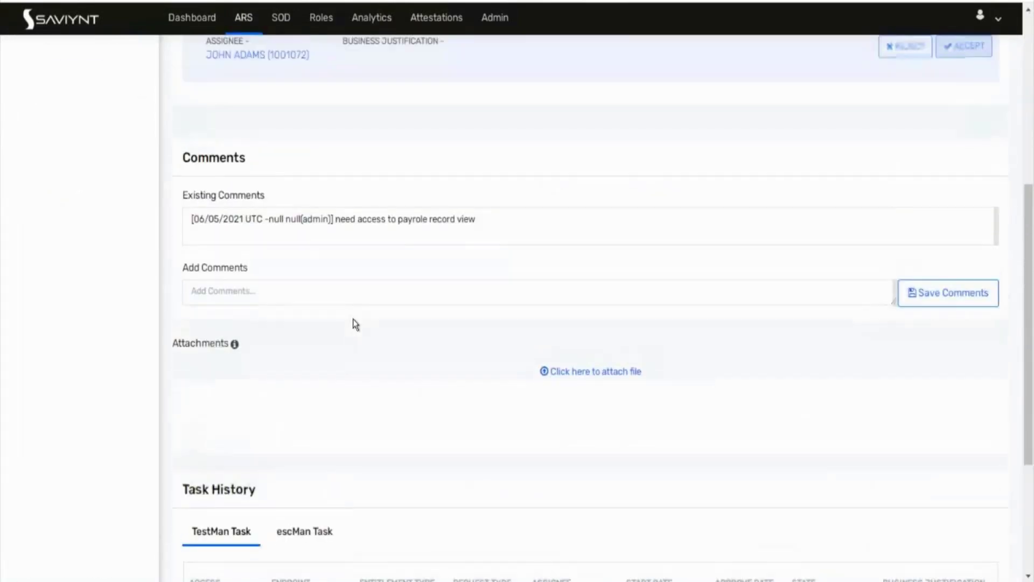
scroll(354, 320, "up", 7)
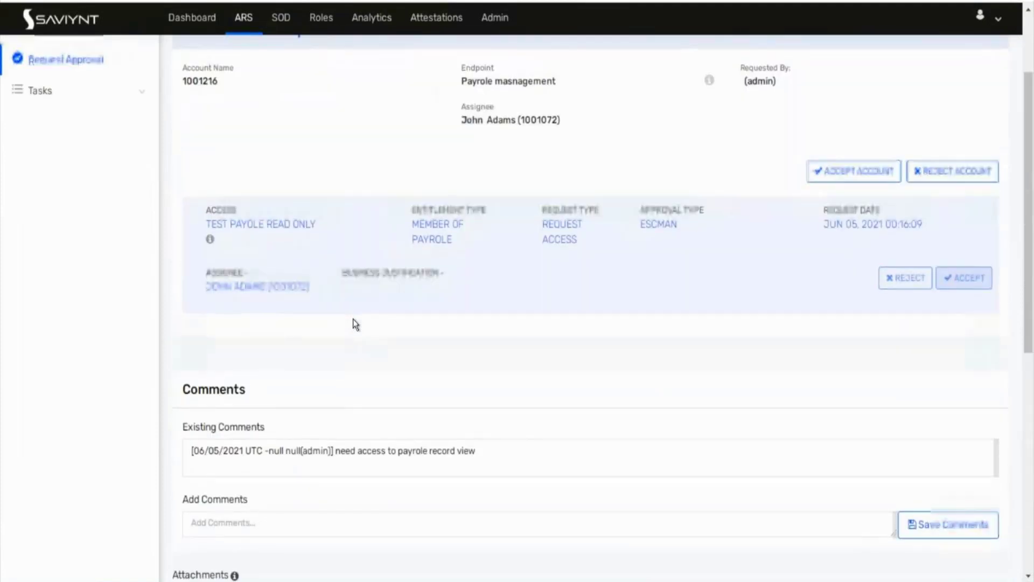
scroll(354, 319, "down", 4)
scroll(353, 318, "down", 5)
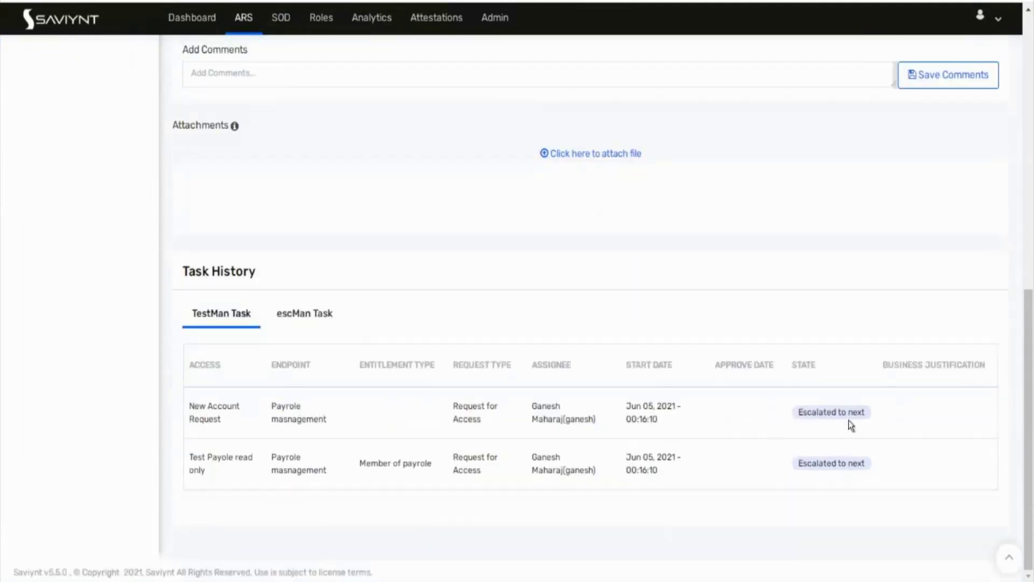
left_click_drag(867, 412, 814, 427)
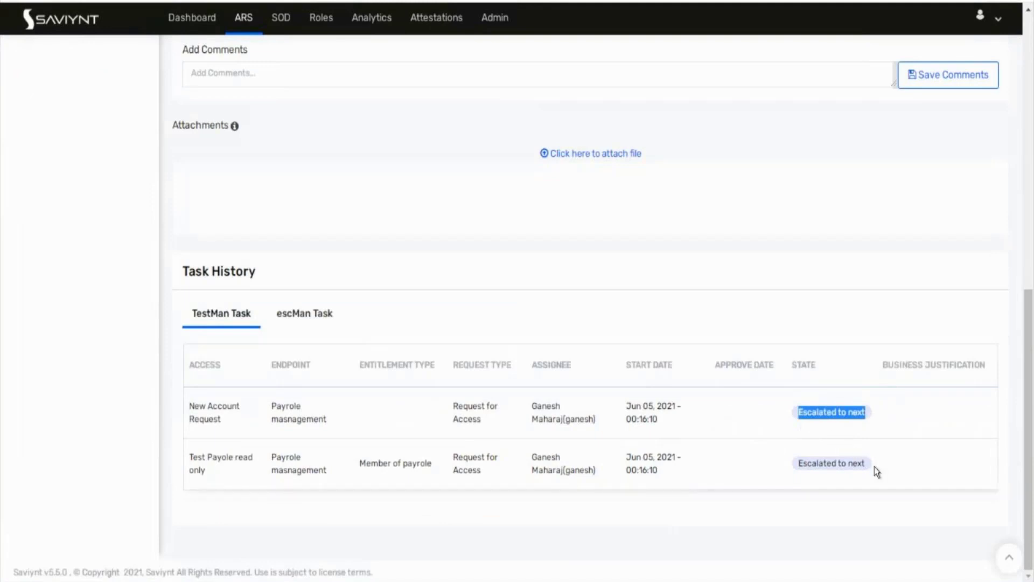
left_click_drag(866, 467, 806, 466)
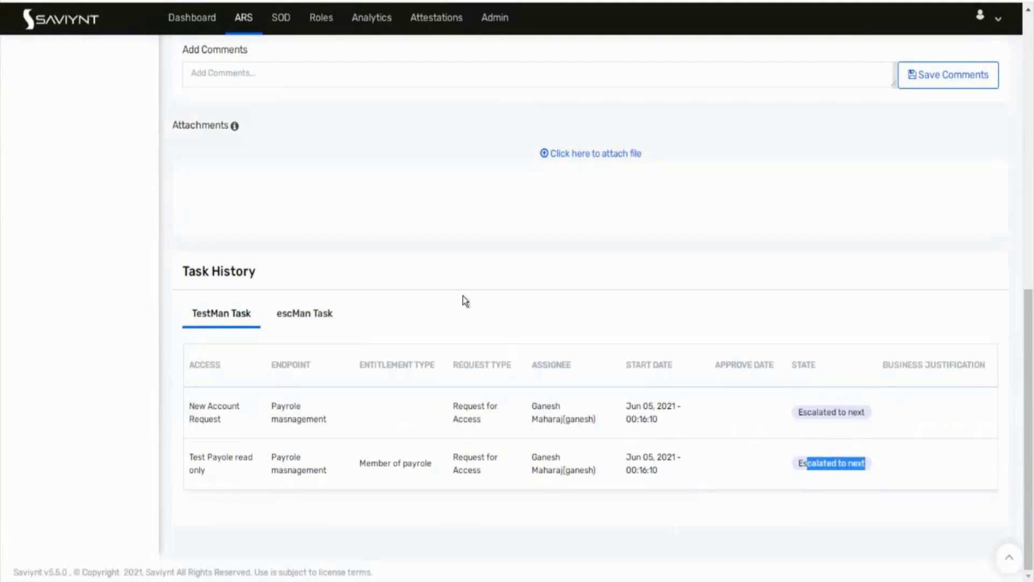
left_click(310, 329)
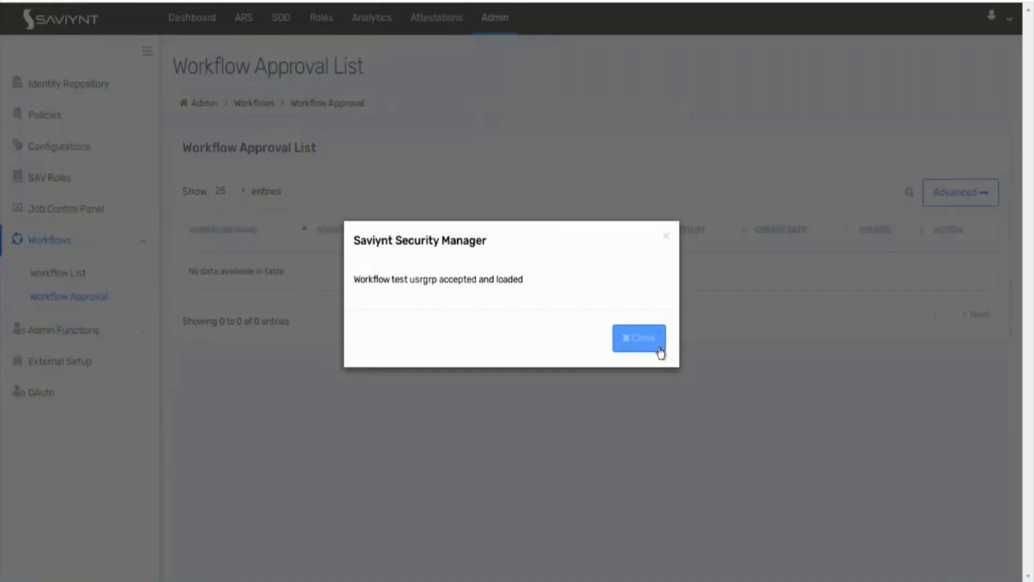
Step: Open the Pay role workflow from the Workflow List and switch it into Edit Workflow mode
left_click(660, 350)
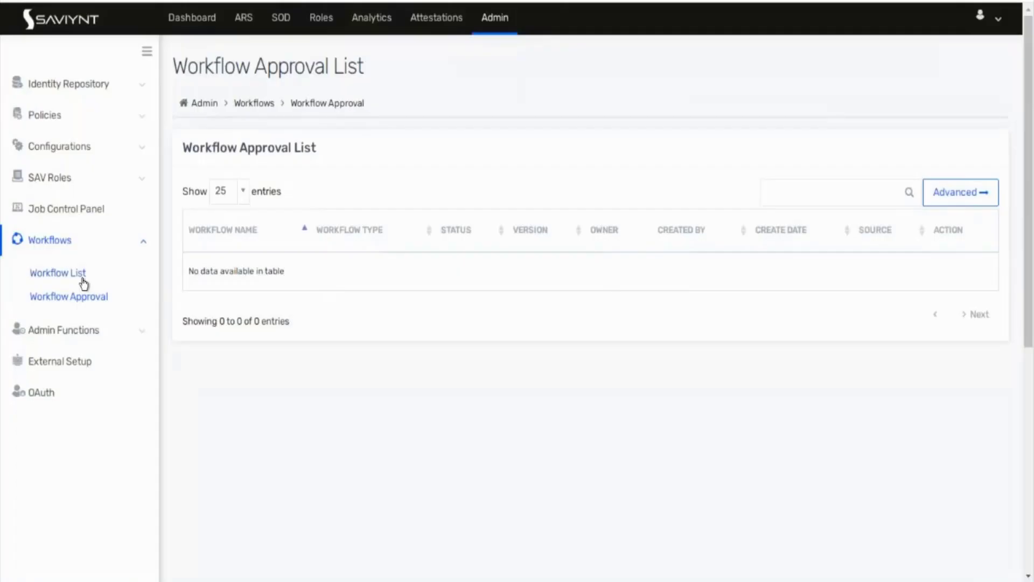
left_click(78, 275)
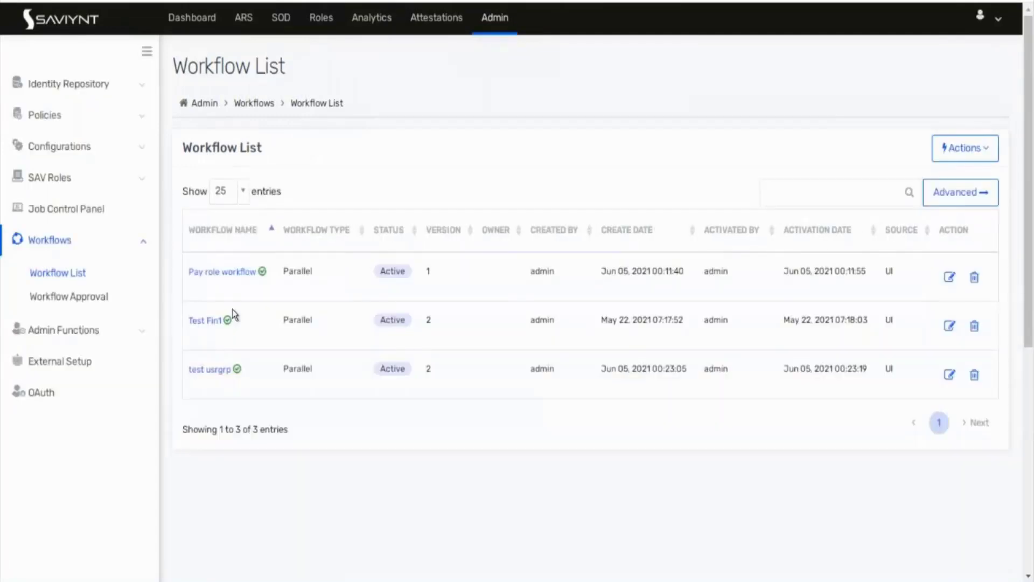
left_click(223, 273)
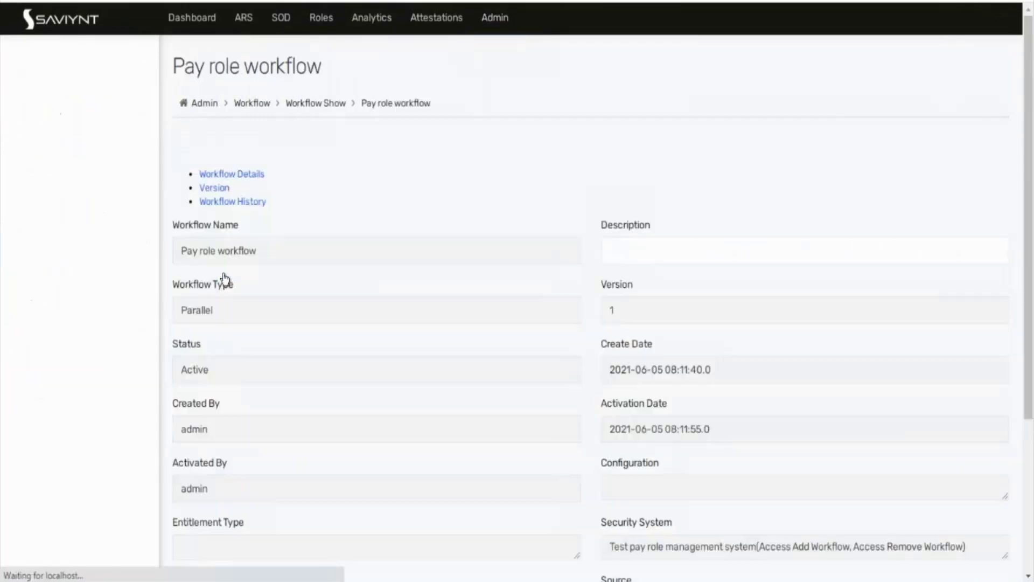
scroll(711, 394, "down", 7)
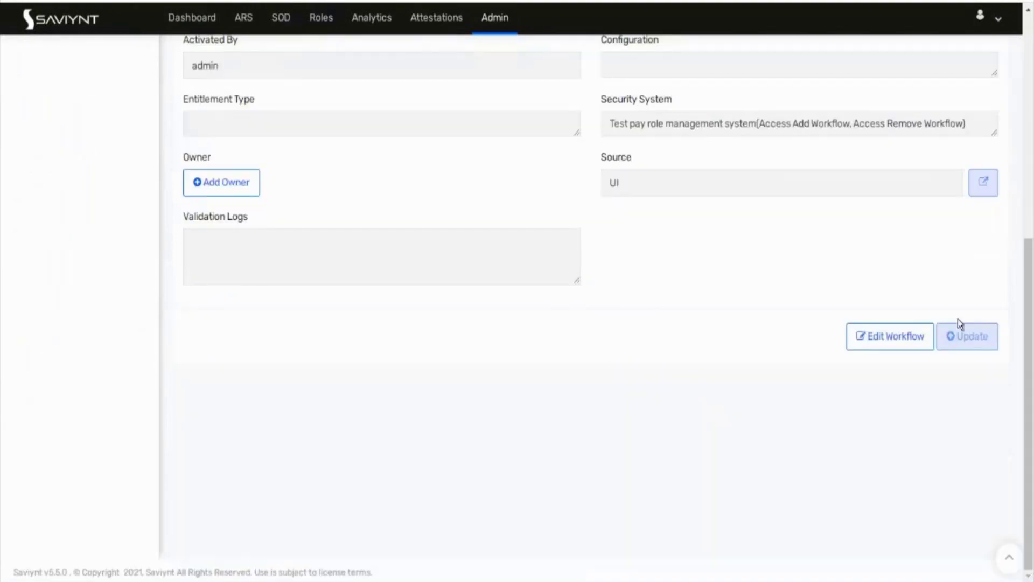
left_click(878, 355)
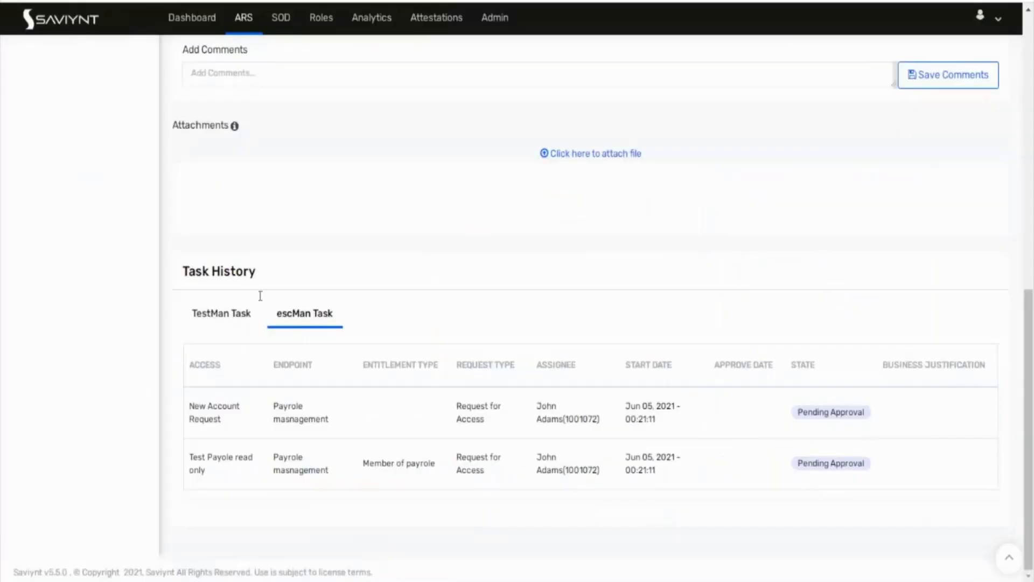
Step: Scroll back to the top of request 365 and return to the Request Approval list
left_click(225, 315)
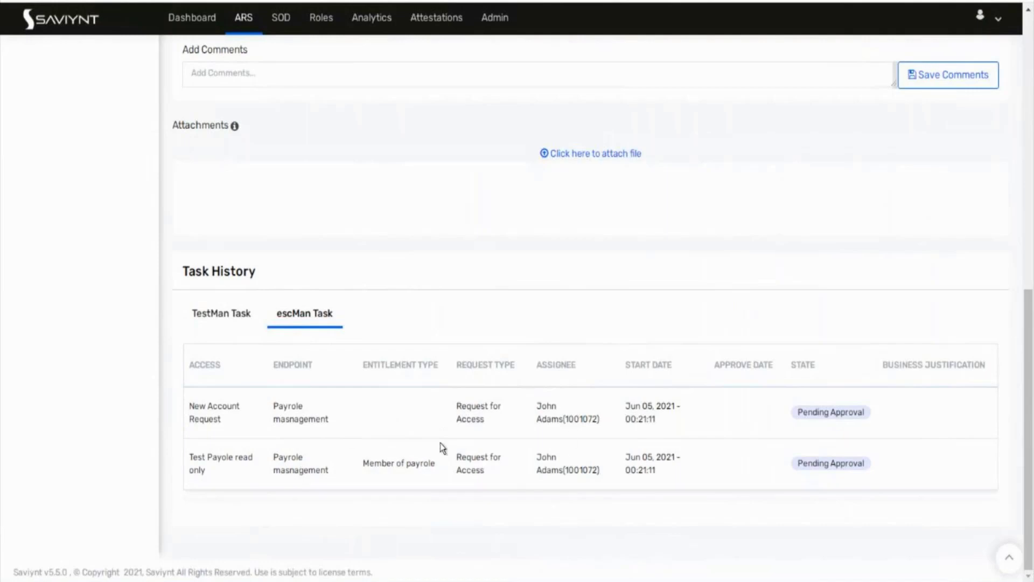
scroll(253, 425, "up", 10)
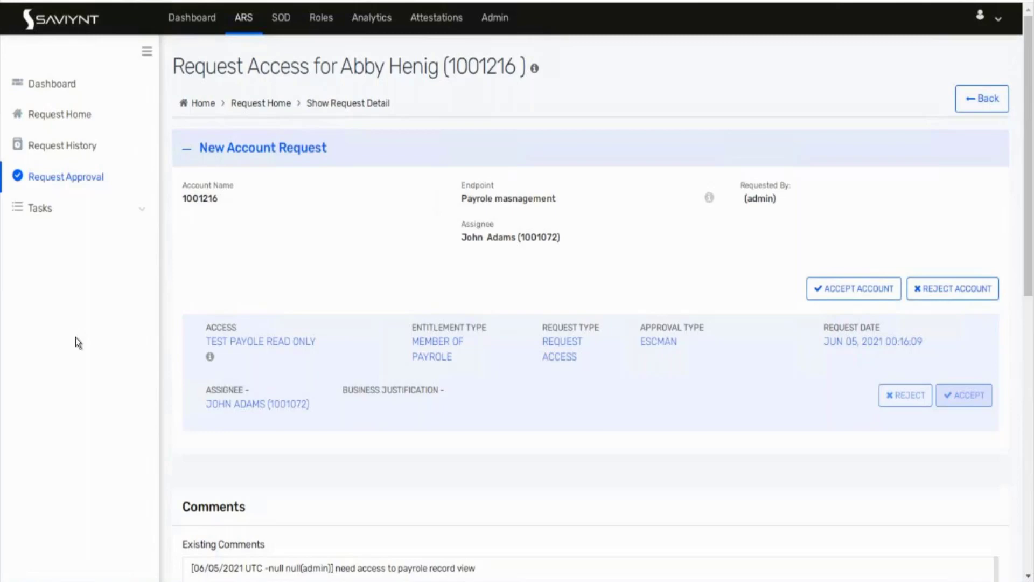
left_click(76, 179)
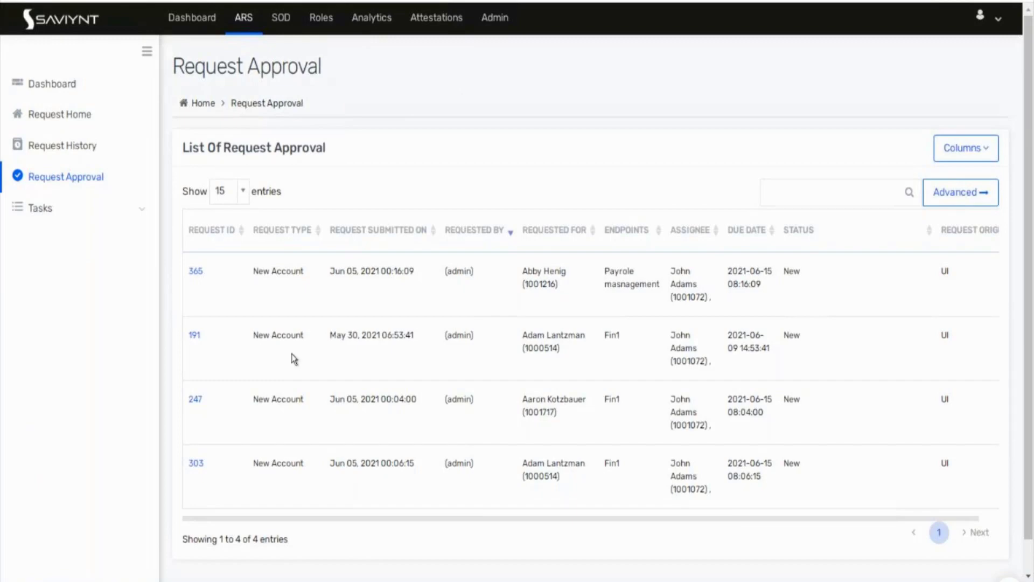
Step: In request 365, accept the new Payrole masnagement account with the comment 'jhakjhasd'
left_click(195, 273)
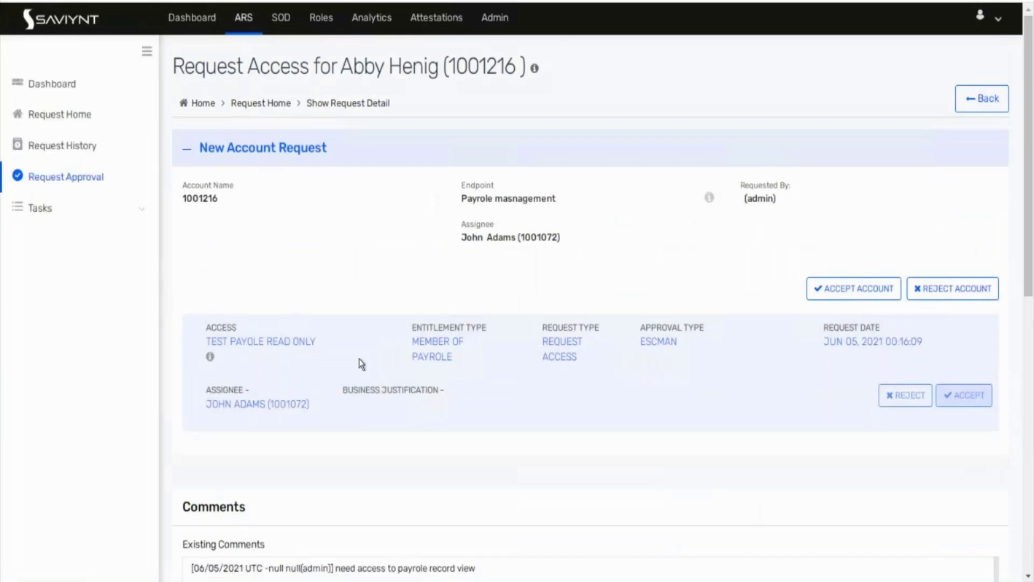
scroll(361, 364, "down", 3)
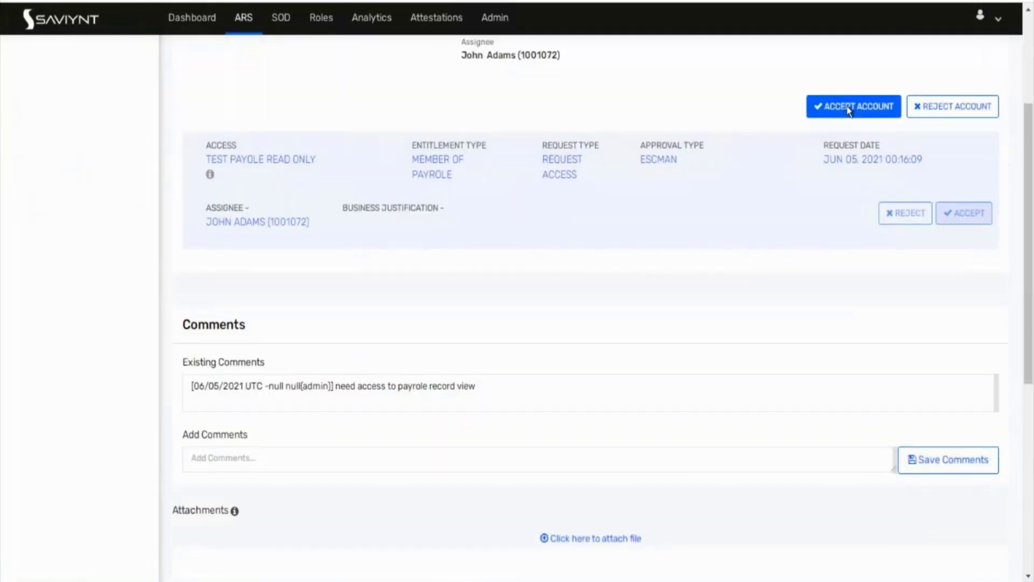
left_click(847, 108)
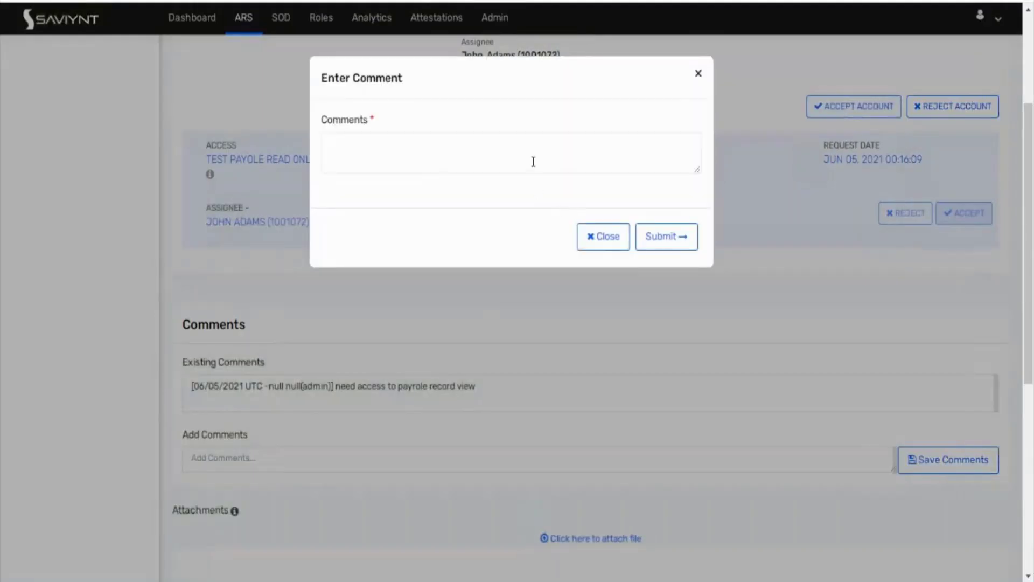
left_click(533, 162)
type("jhakjhasd")
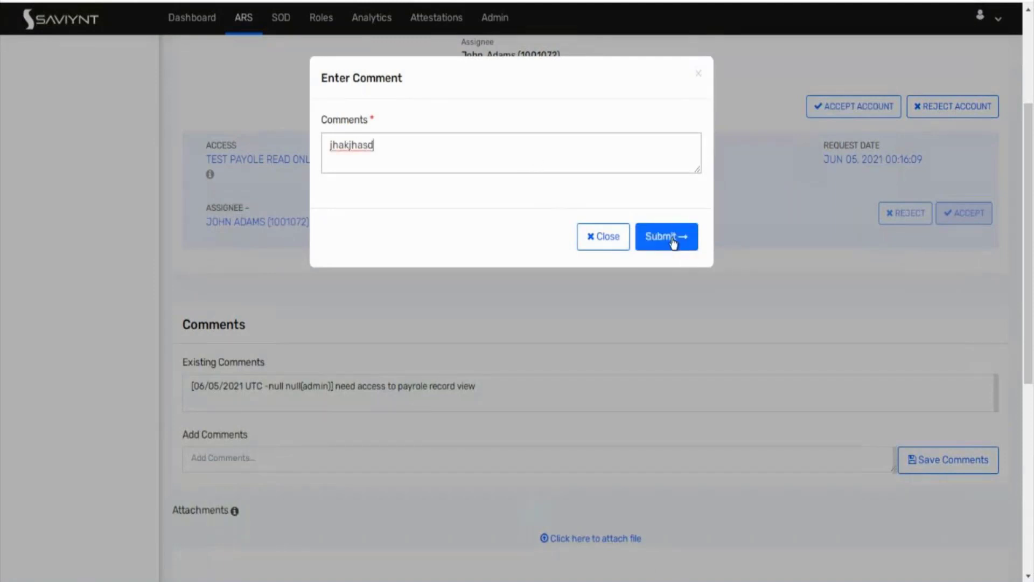
left_click(673, 242)
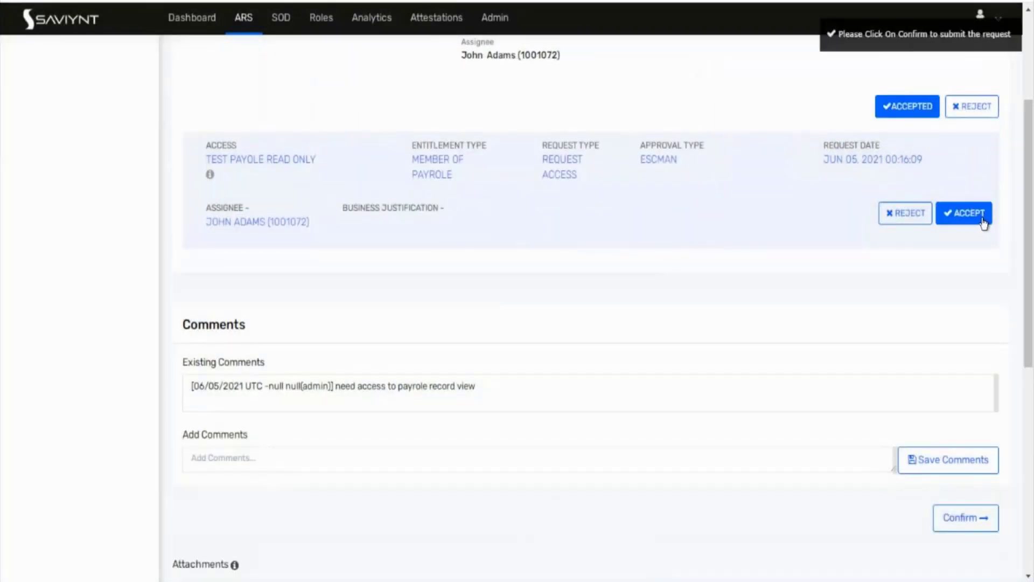
Step: Accept the TEST PAYOLE READ ONLY access with the comment 'sdasda' and confirm the request
left_click(982, 221)
left_click(500, 135)
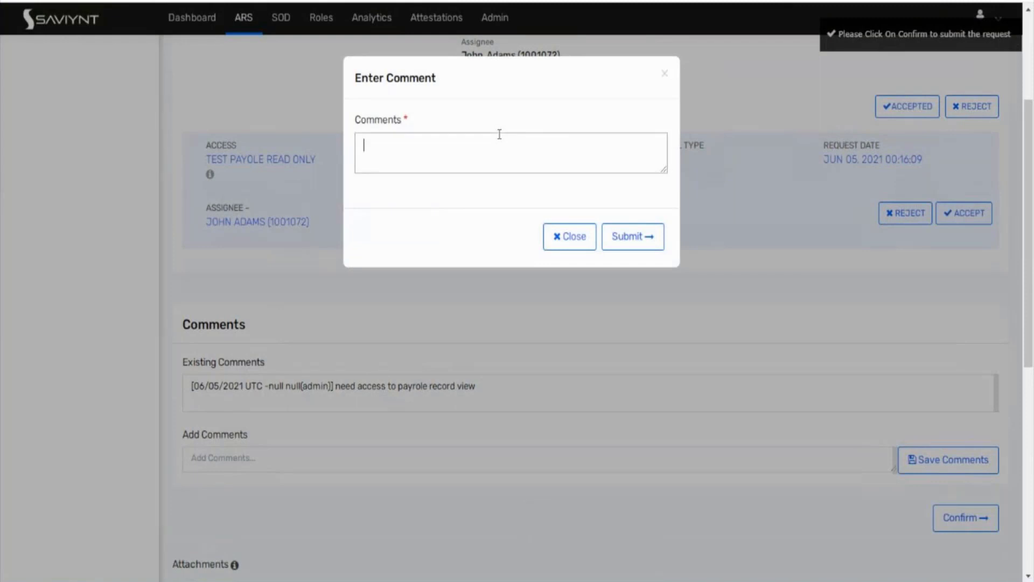
type("sdasda")
left_click(636, 245)
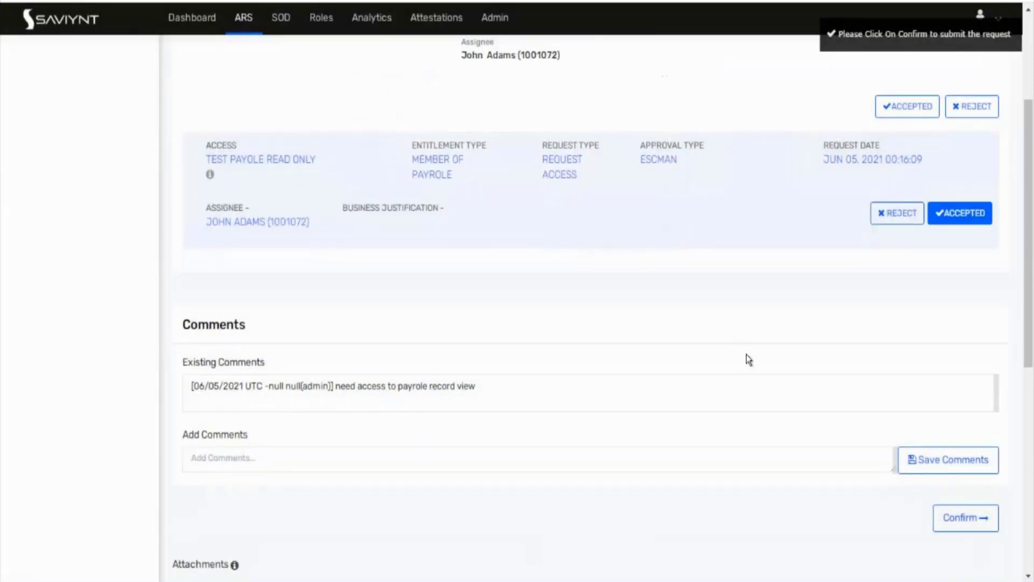
scroll(746, 357, "down", 8)
left_click(948, 86)
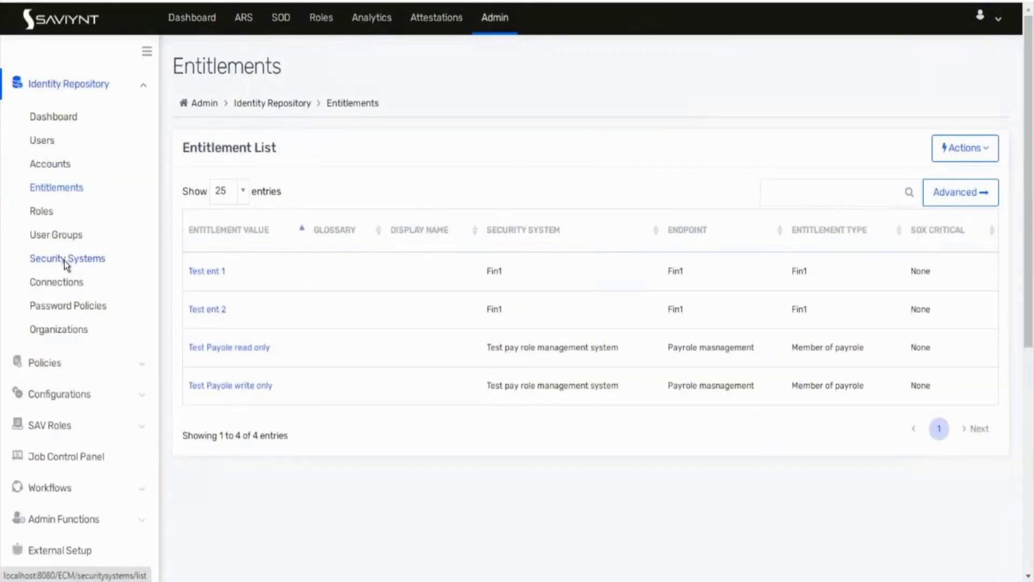
left_click(63, 260)
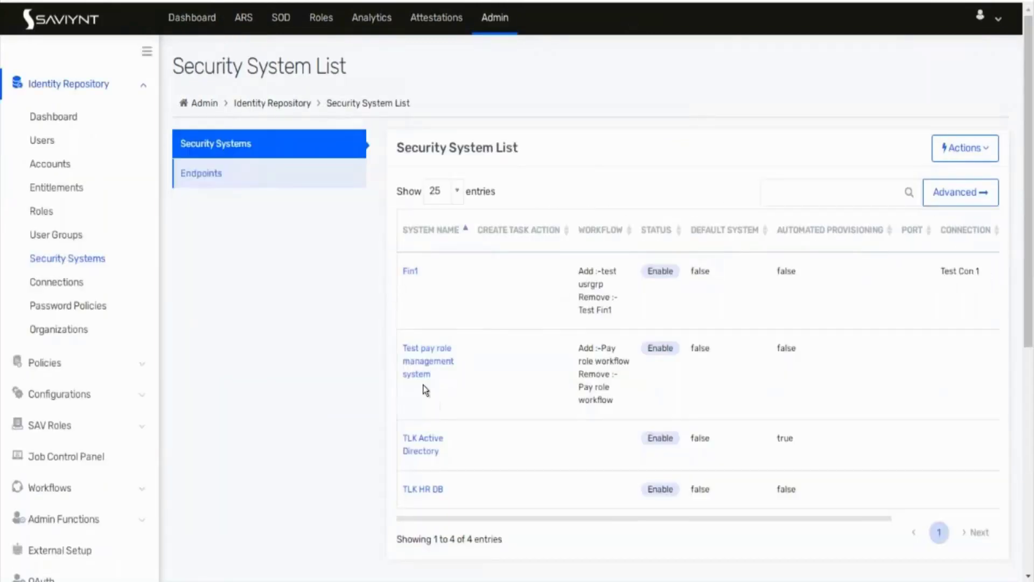
Step: Open the Test pay role management system details and scroll down through them
left_click(416, 375)
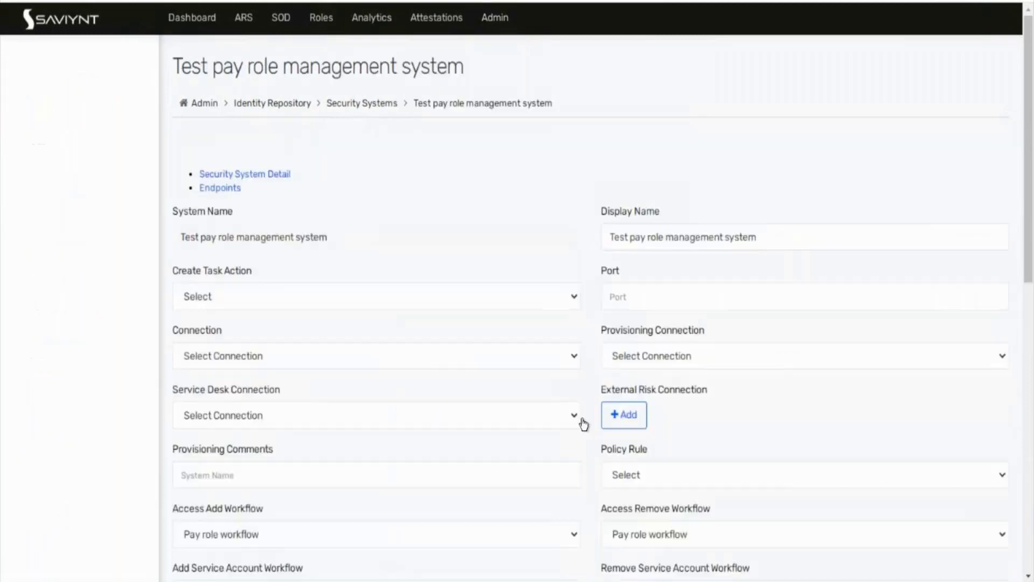
scroll(584, 420, "down", 10)
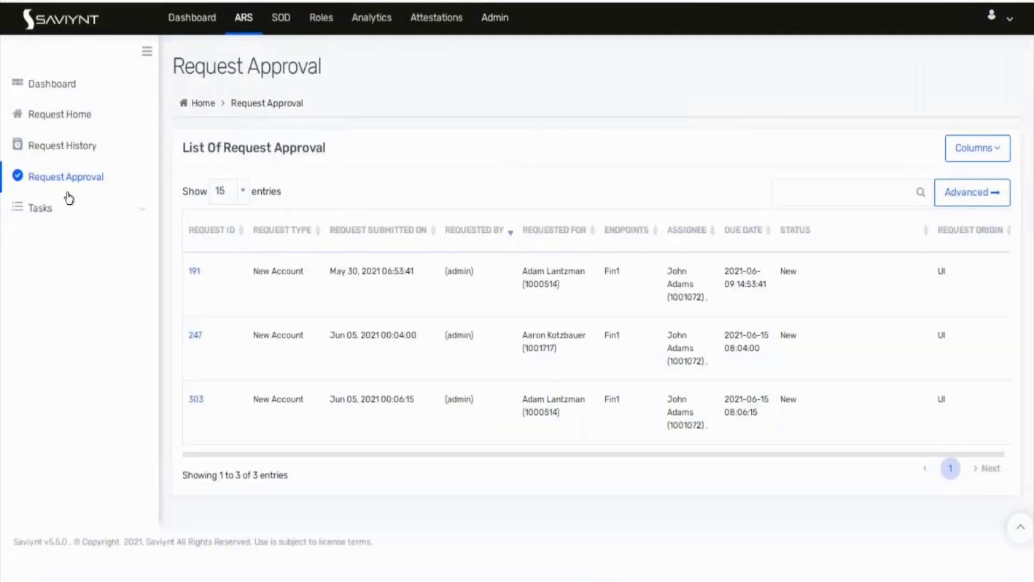
Step: Open Tasks > Pending Tasks and check the bulk Action options without choosing one
left_click(69, 200)
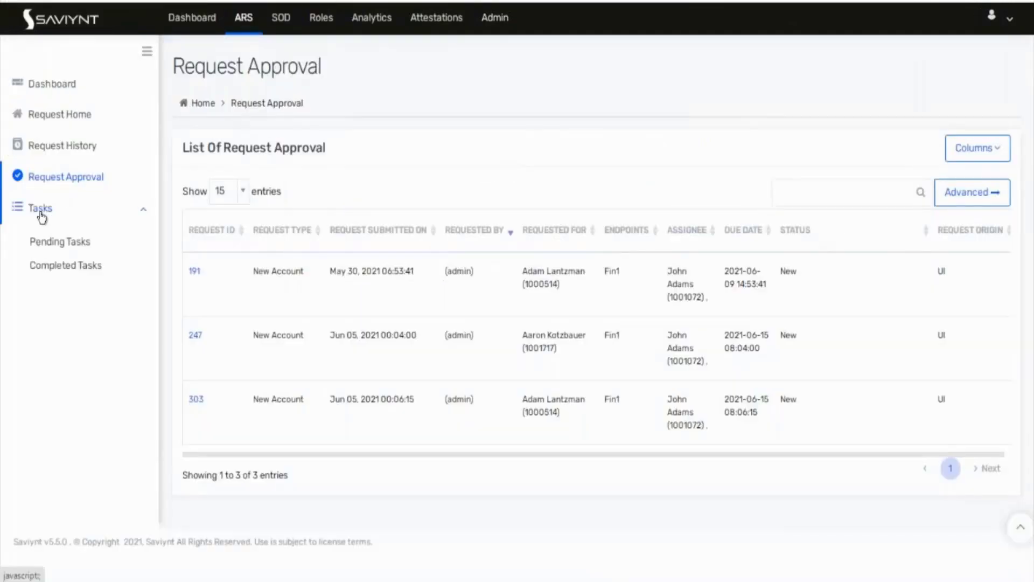
left_click(50, 244)
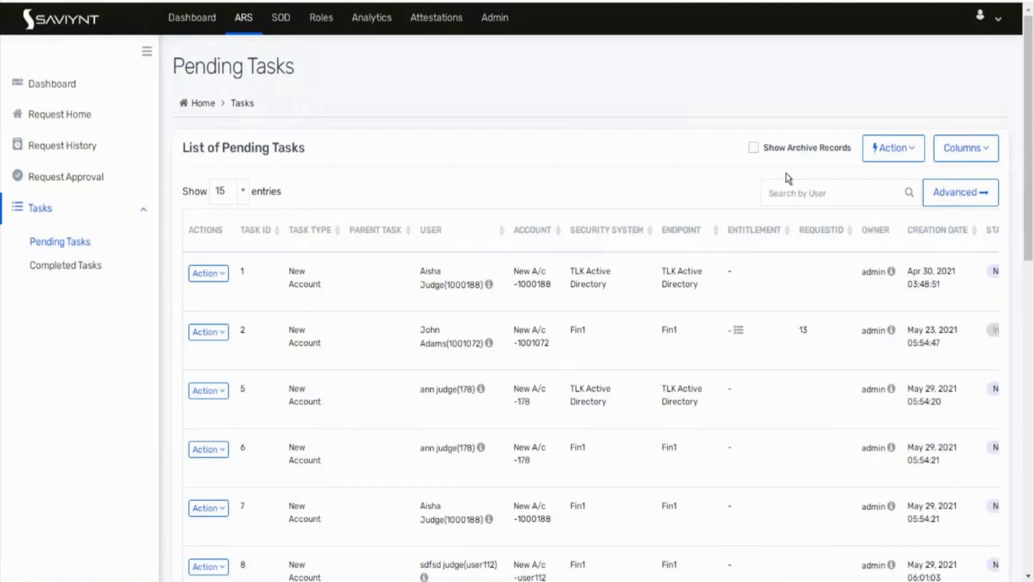
left_click(886, 156)
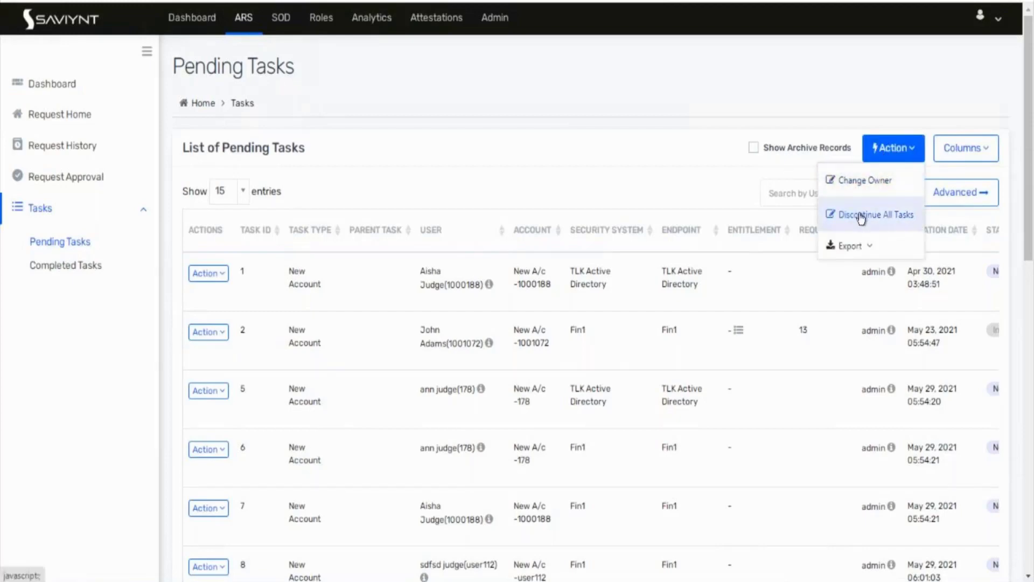
left_click(668, 166)
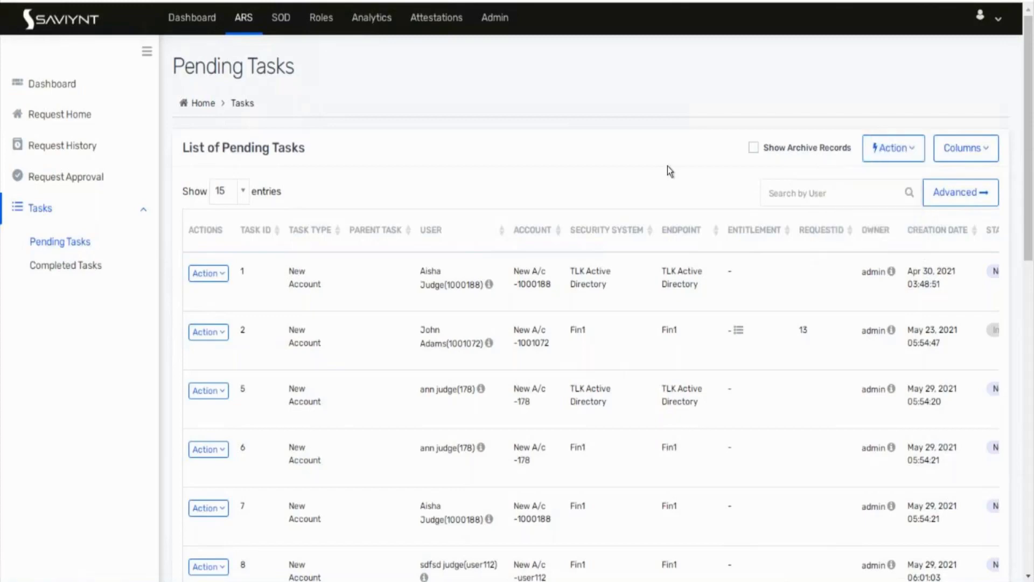
Step: Filter pending tasks by the Test pay role management system endpoint and scroll the results right
left_click(947, 202)
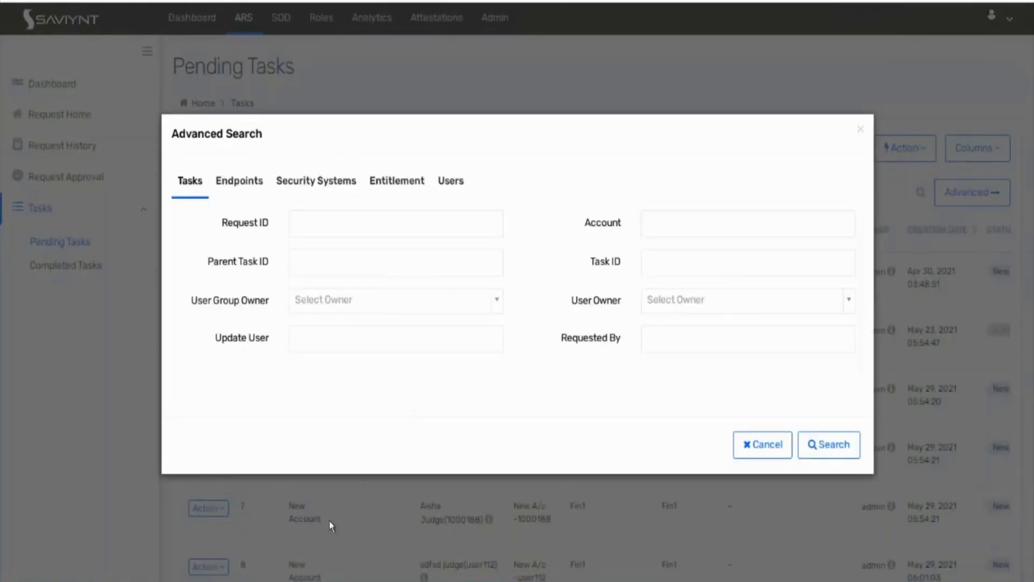
left_click(249, 187)
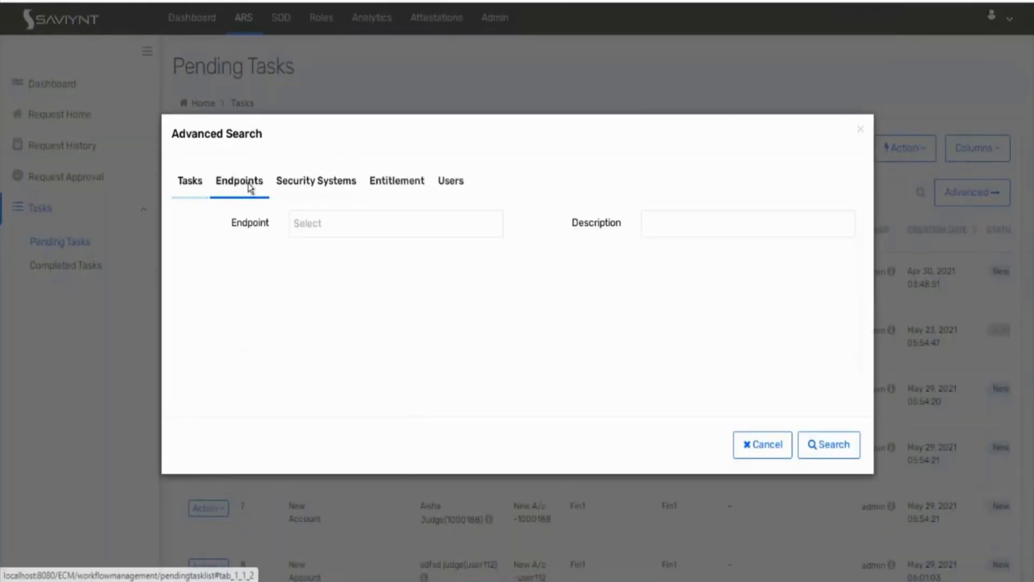
left_click(333, 224)
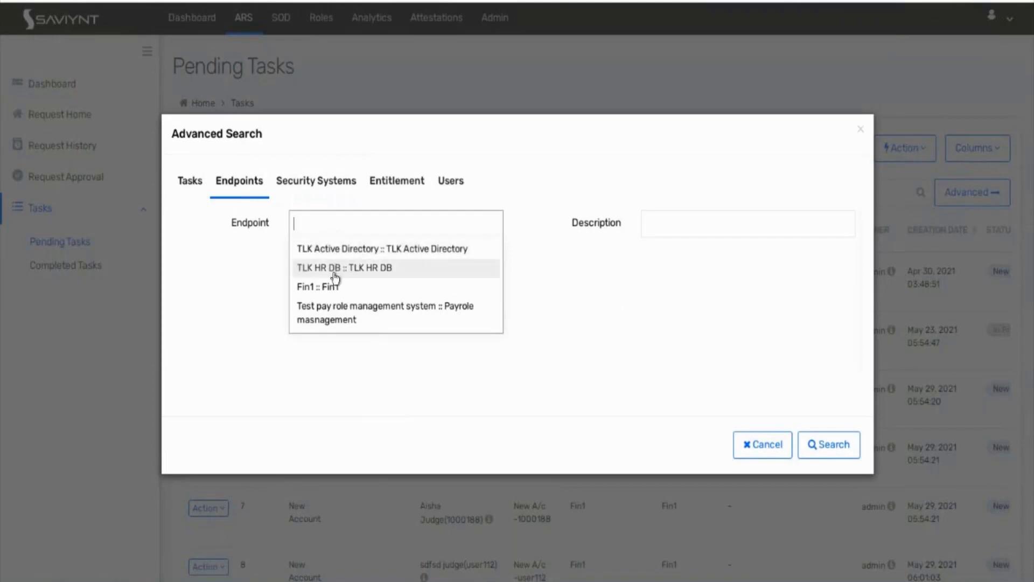
left_click(335, 313)
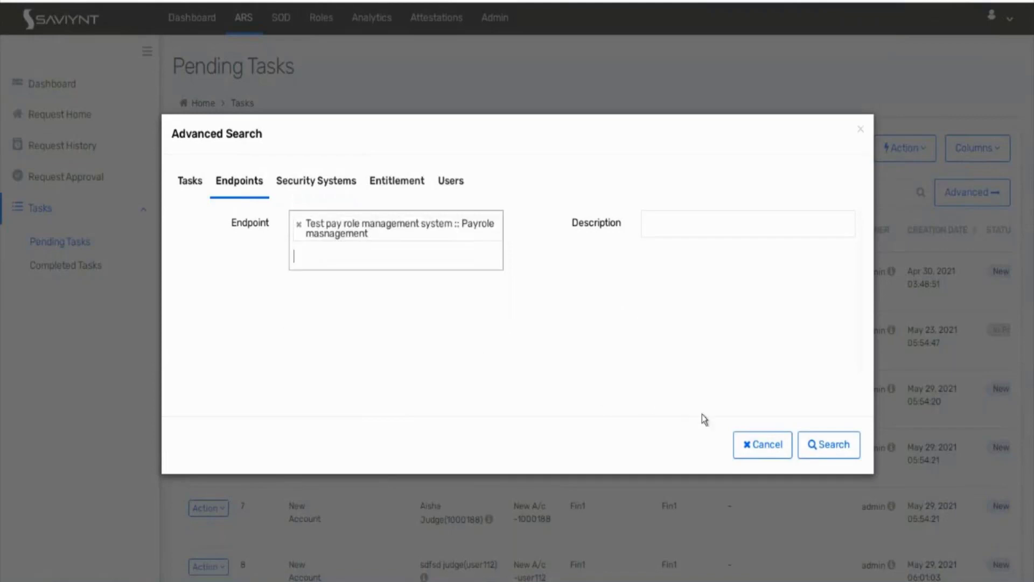
left_click(846, 446)
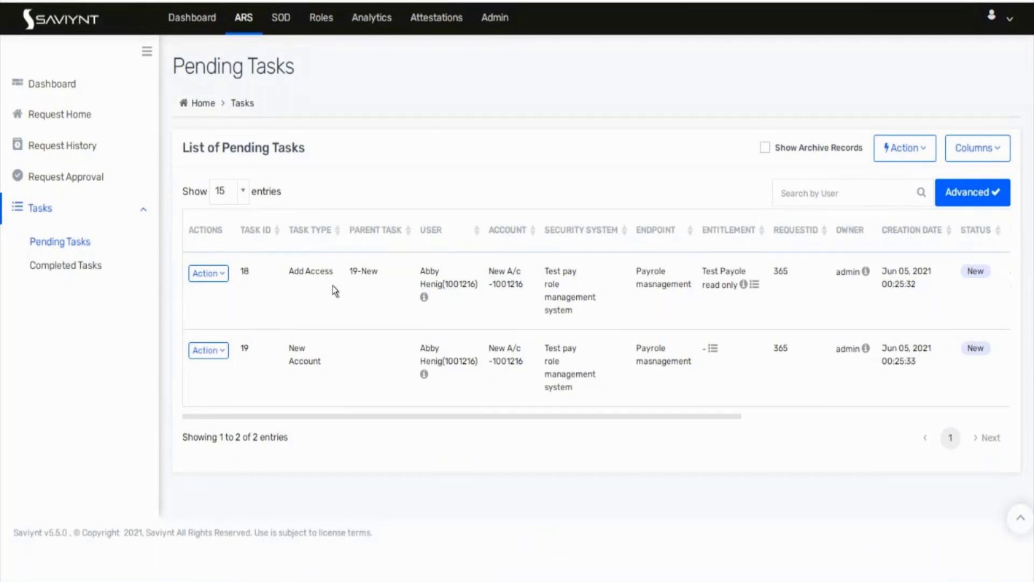
scroll(554, 369, "right", 5)
scroll(556, 377, "right", 3)
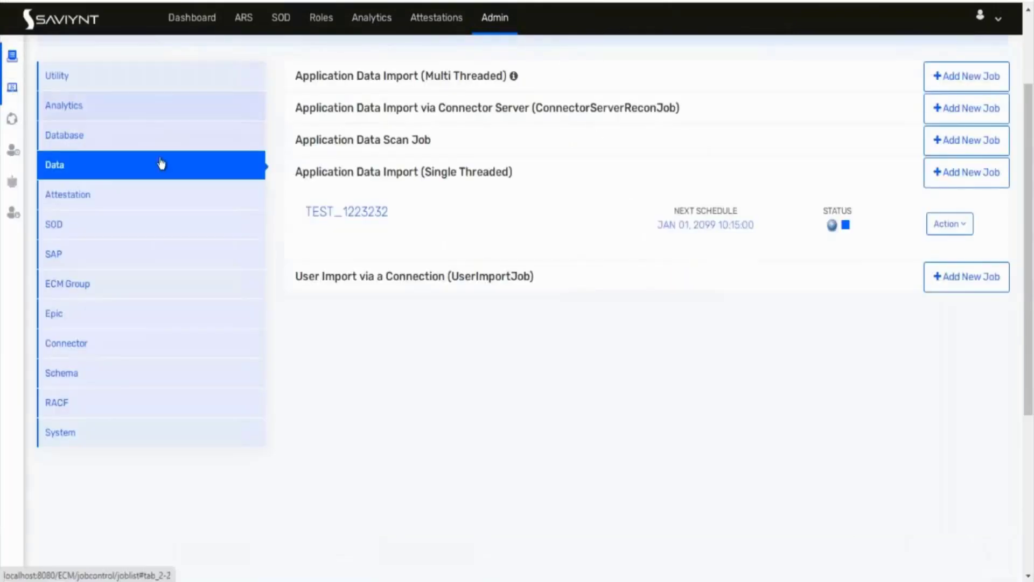
Step: Under Utility jobs, edit PROV1's trigger to add Test pay role management system as a system
left_click(148, 81)
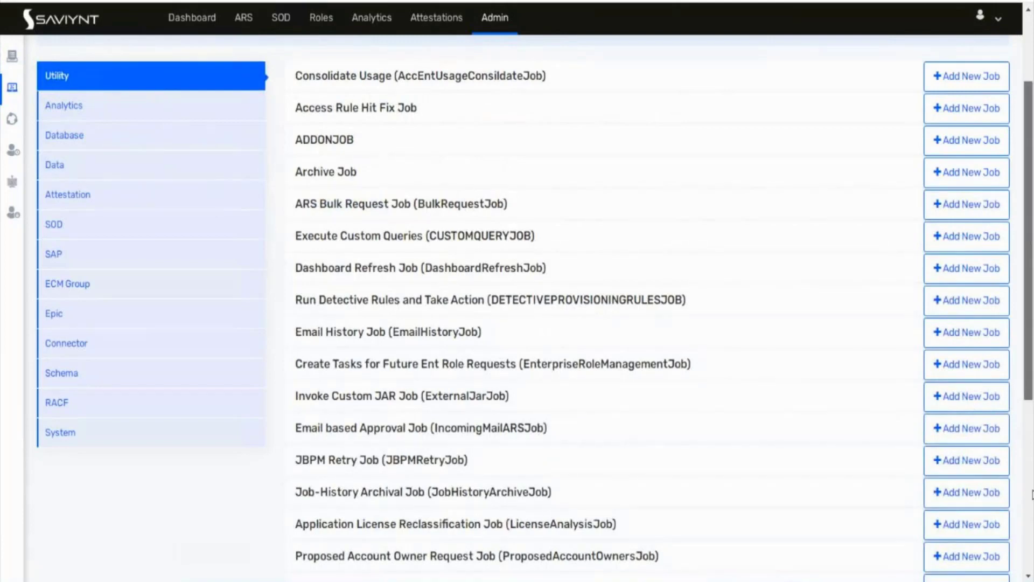
scroll(1031, 495, "down", 6)
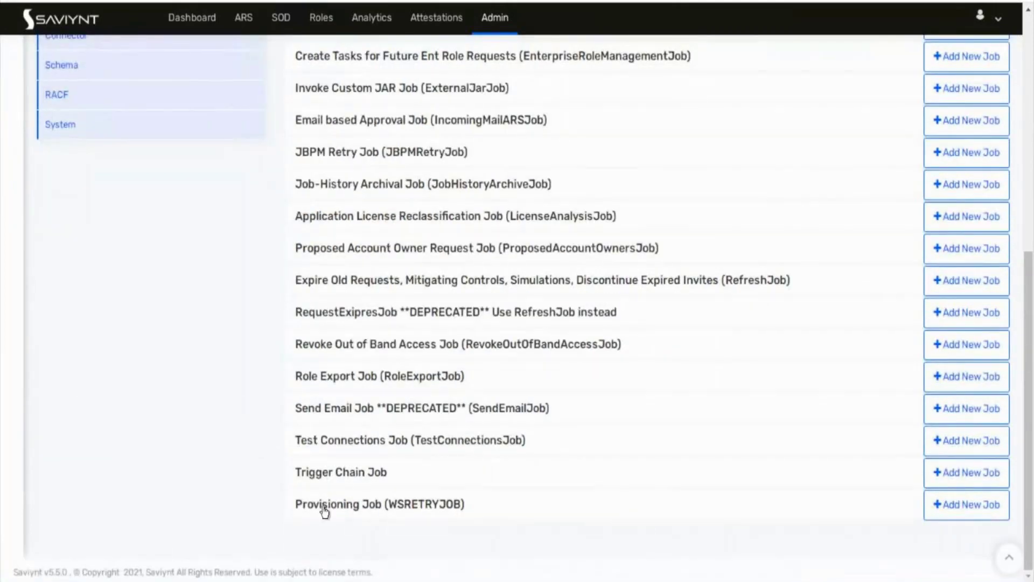
left_click(430, 505)
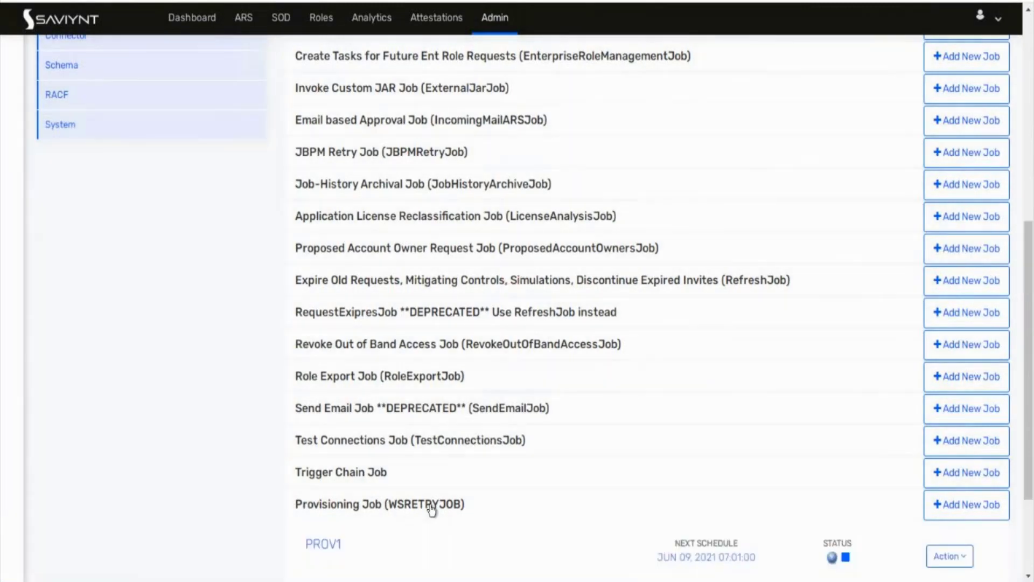
scroll(431, 509, "down", 3)
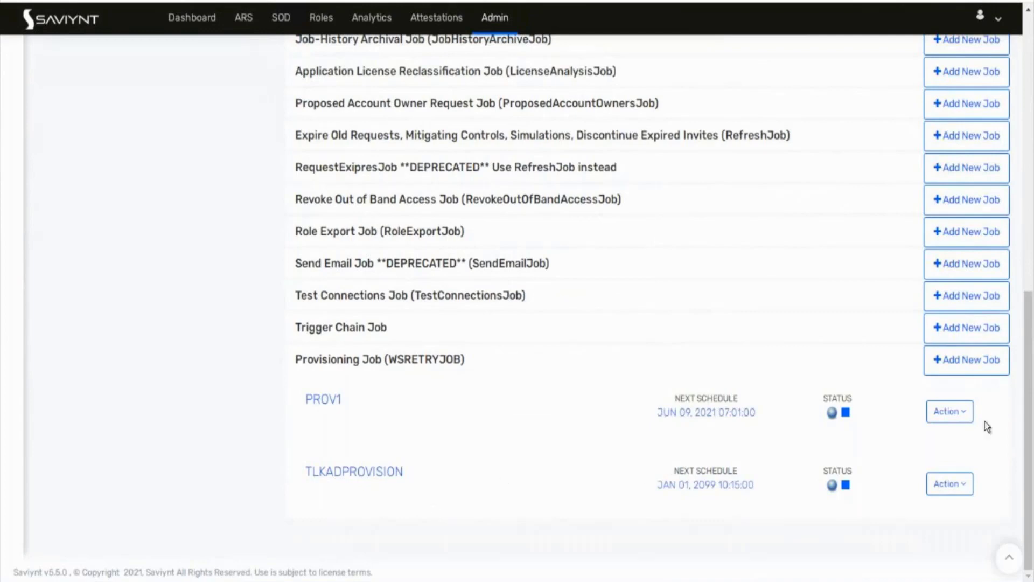
left_click(967, 416)
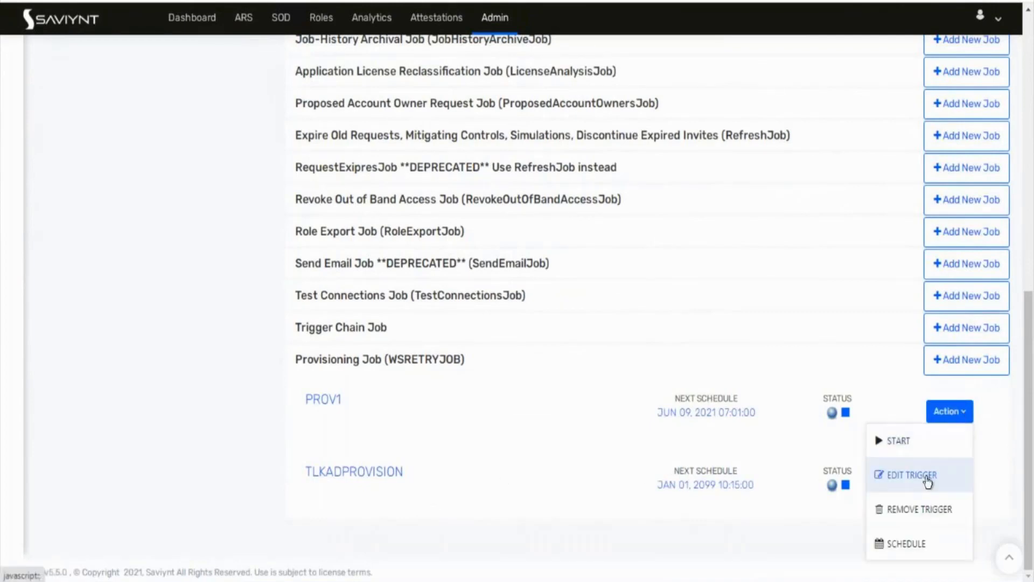
left_click(926, 475)
left_click(350, 154)
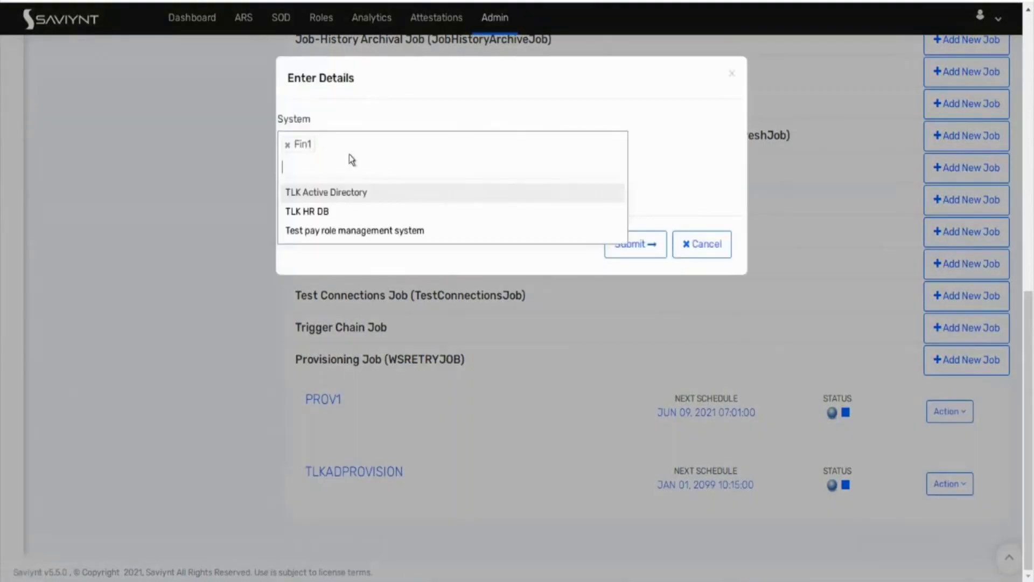
left_click(345, 236)
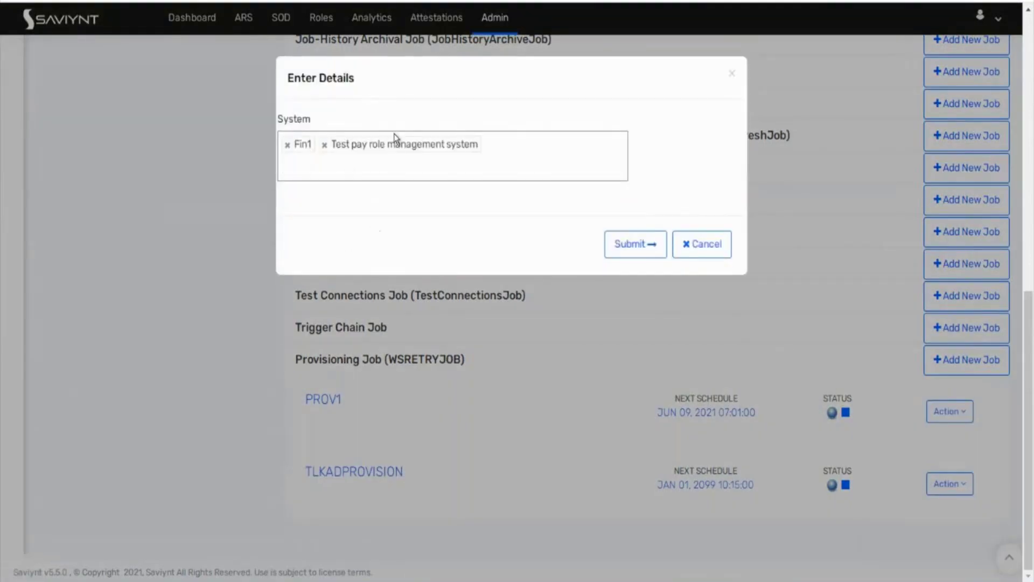
left_click(643, 246)
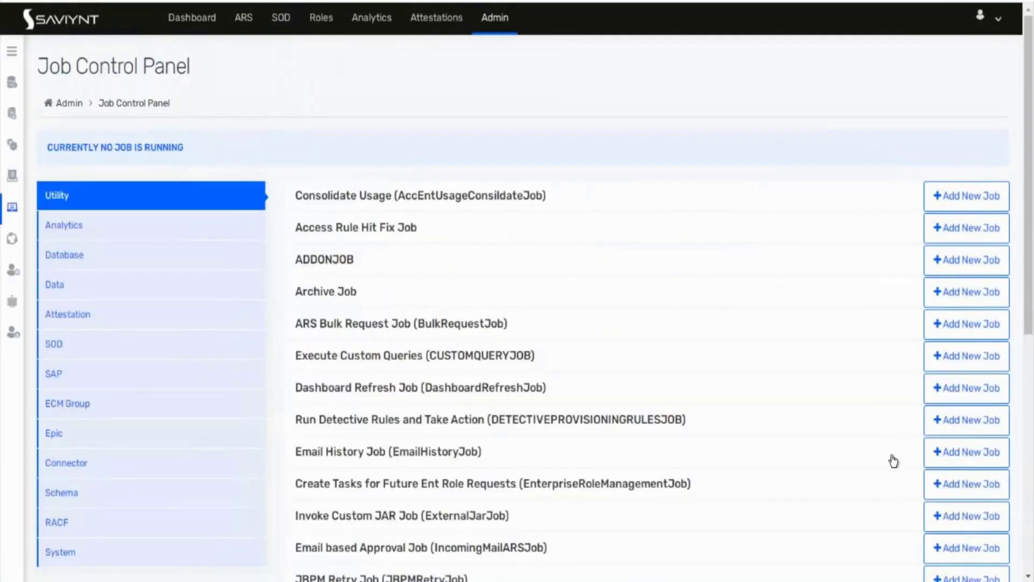
Step: Scroll the pending tasks table back to its left edge to show tasks 18 and 19
scroll(736, 498, "down", 8)
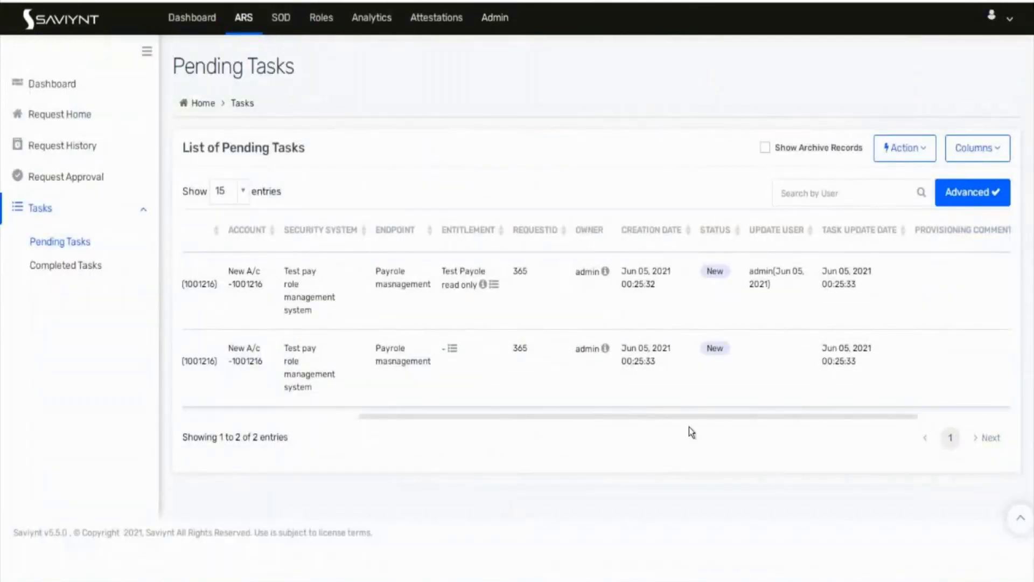
scroll(495, 394, "left", 5)
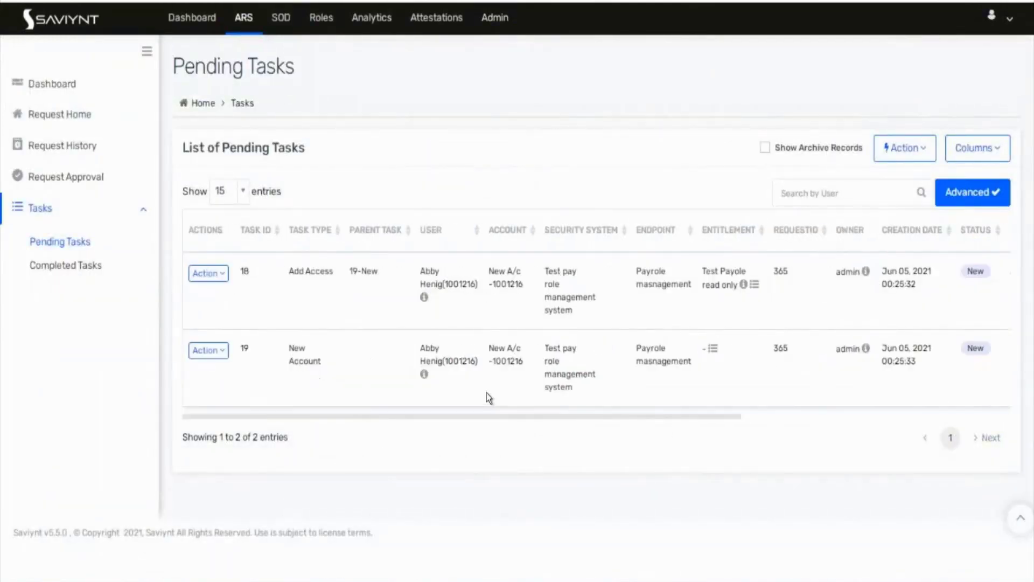
Step: Try completing Add Access task 18 alone and dismiss the parent-task error
left_click(211, 277)
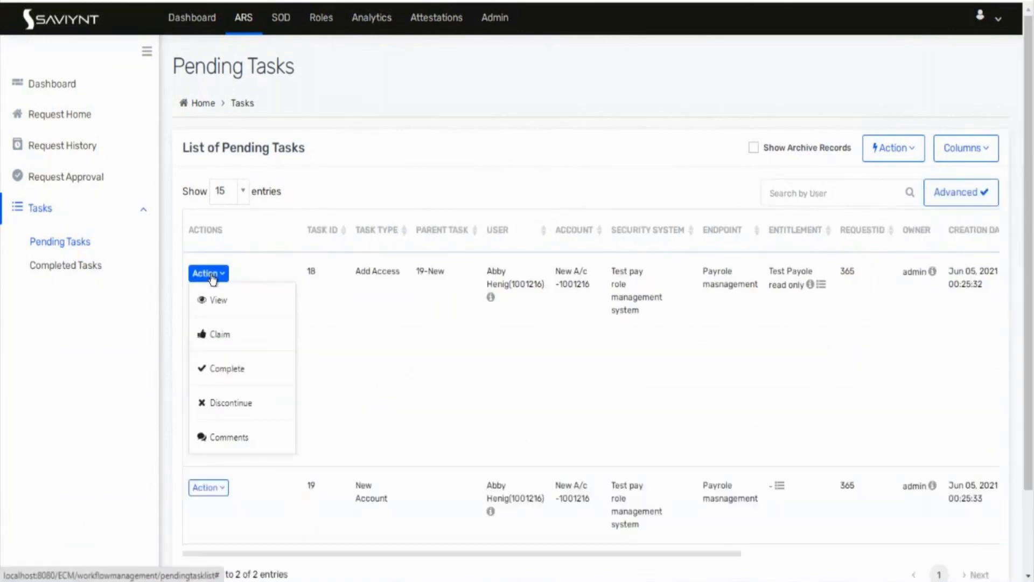
left_click(236, 377)
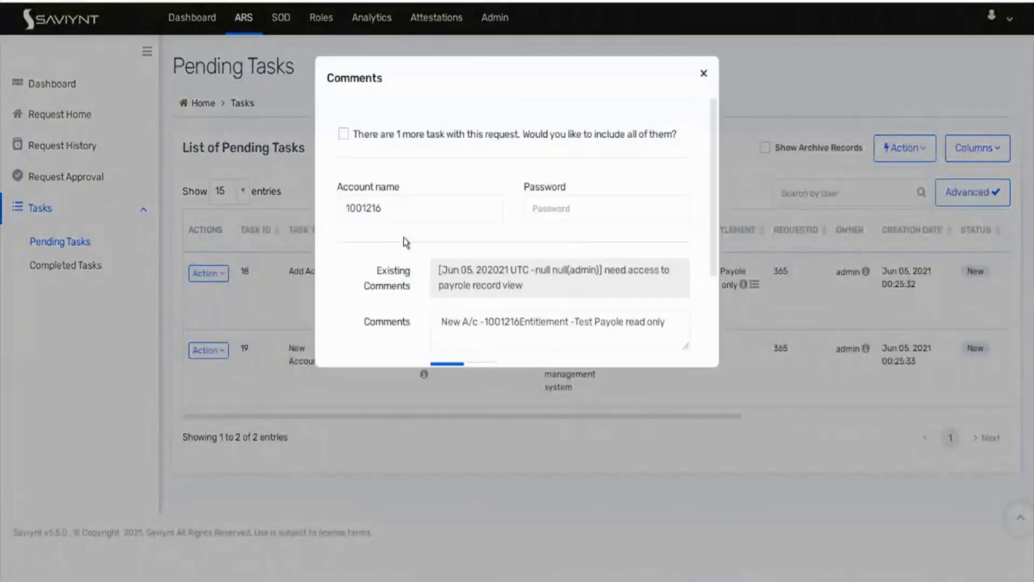
scroll(462, 327, "down", 1)
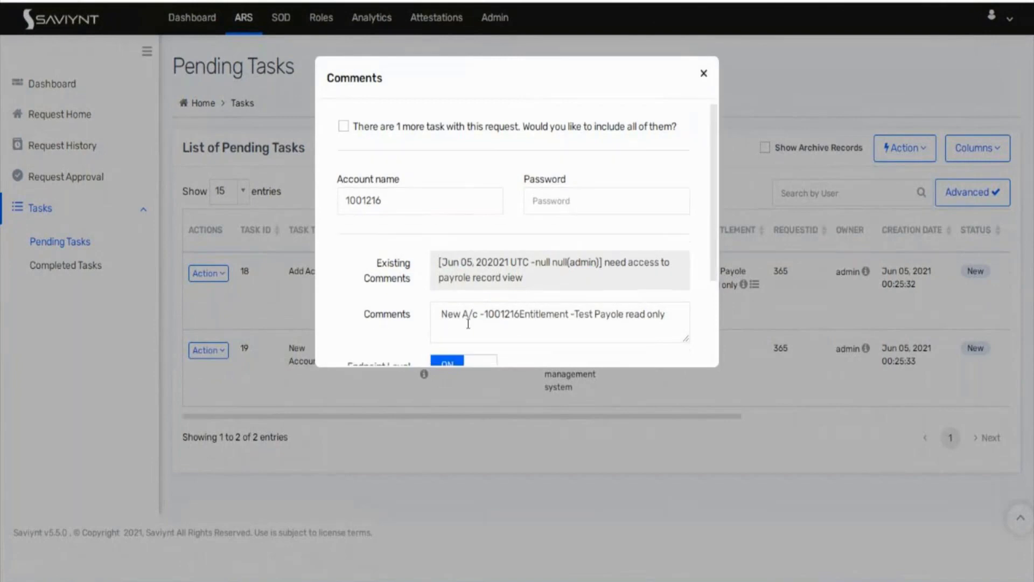
scroll(464, 273, "down", 4)
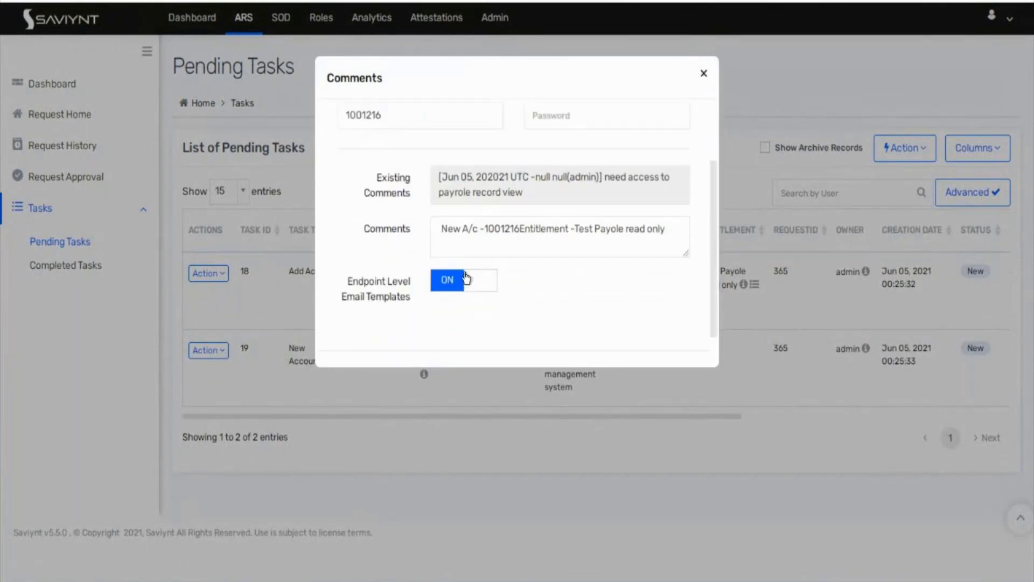
left_click(667, 335)
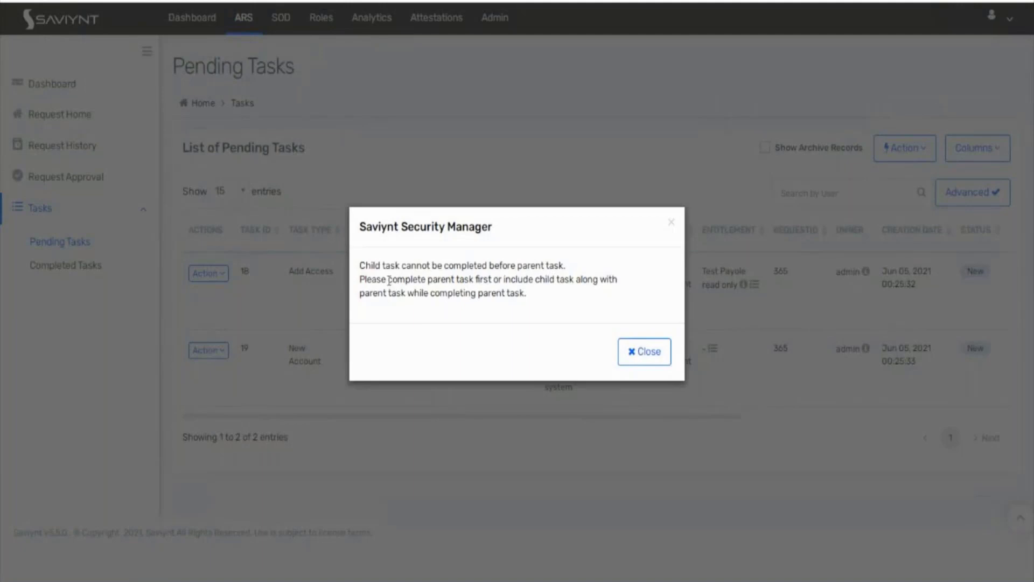
left_click(664, 355)
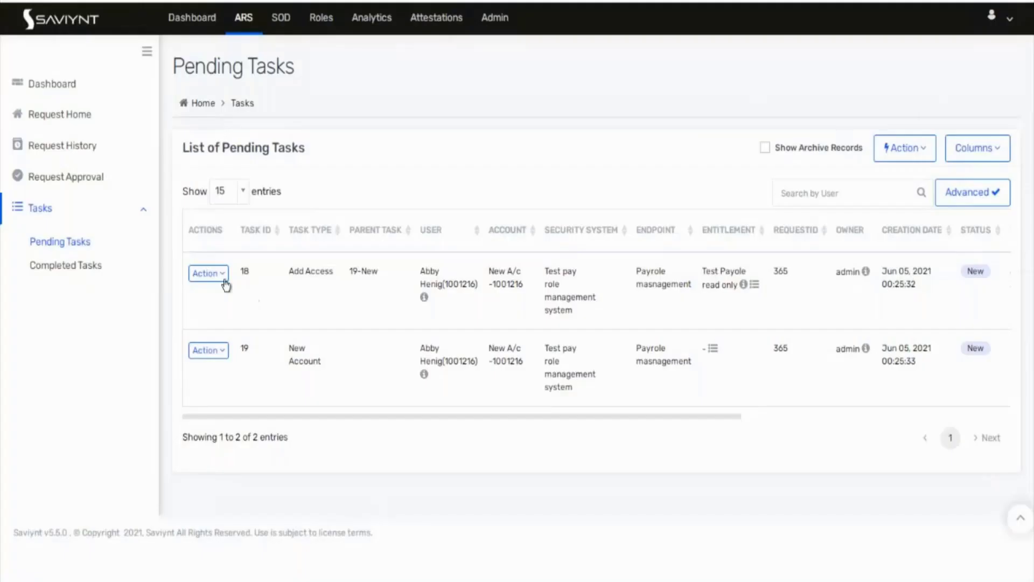
Step: Complete task 18 again with its parent New Account task included
left_click(221, 277)
left_click(250, 382)
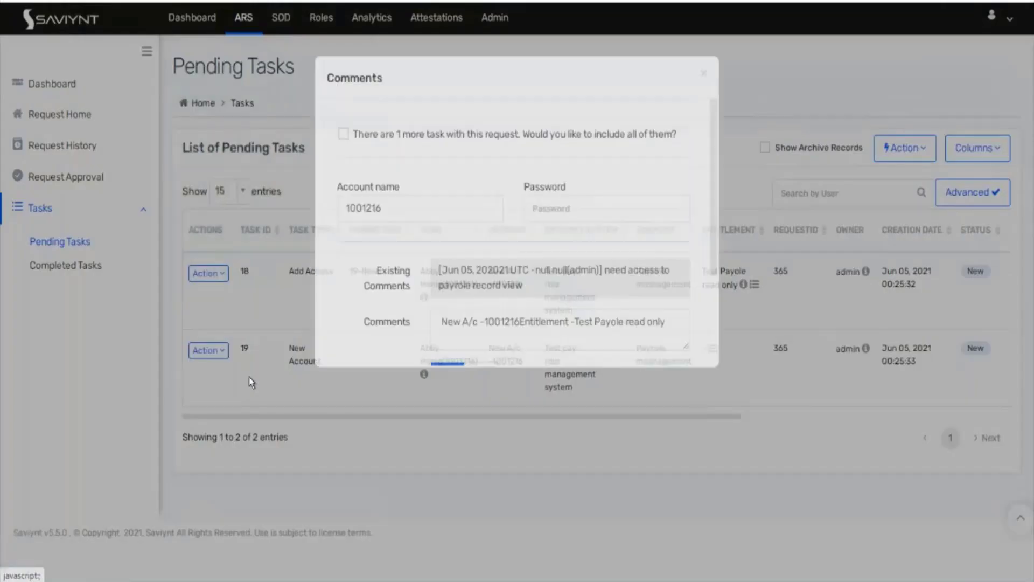
left_click(340, 133)
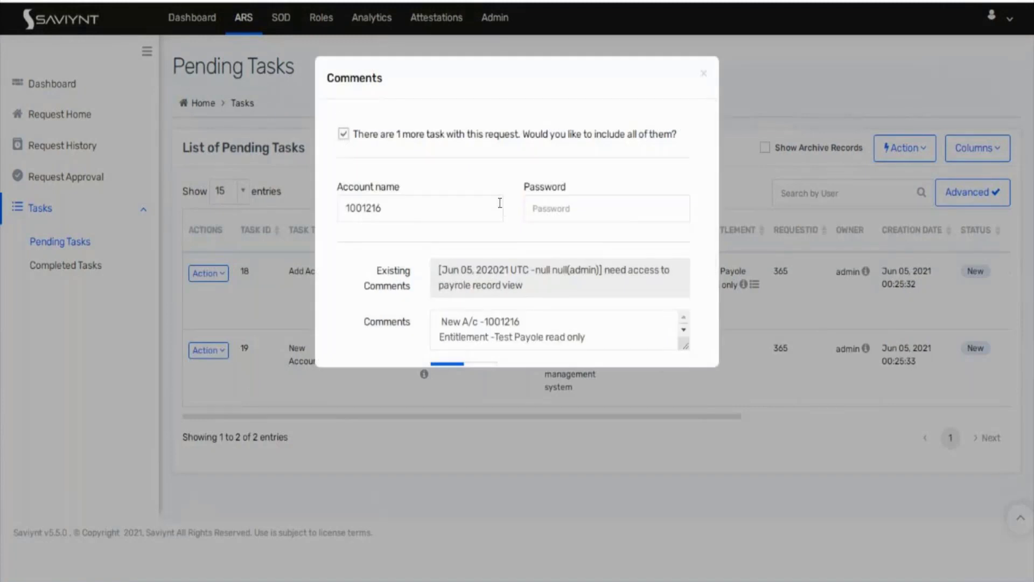
scroll(501, 207, "down", 2)
scroll(539, 242, "down", 3)
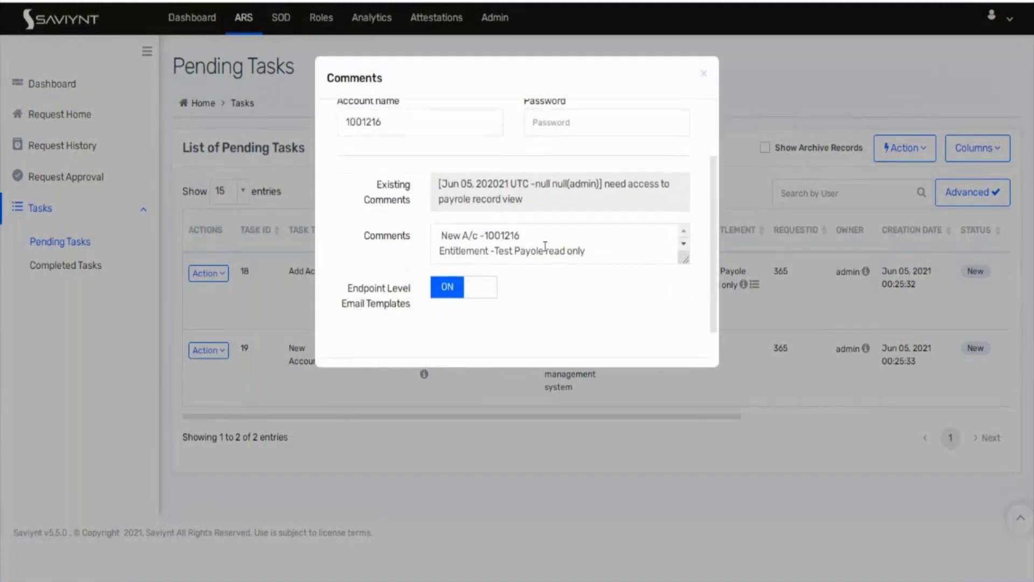
left_click(671, 346)
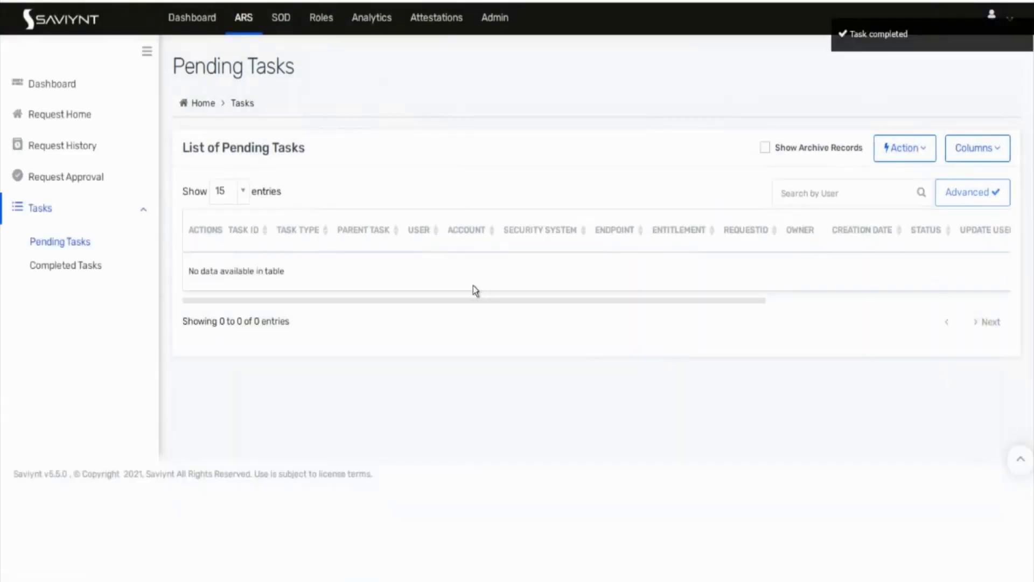
Step: Filter Completed Tasks by the Payrole masnagement endpoint, then go back to Pending Tasks
left_click(47, 267)
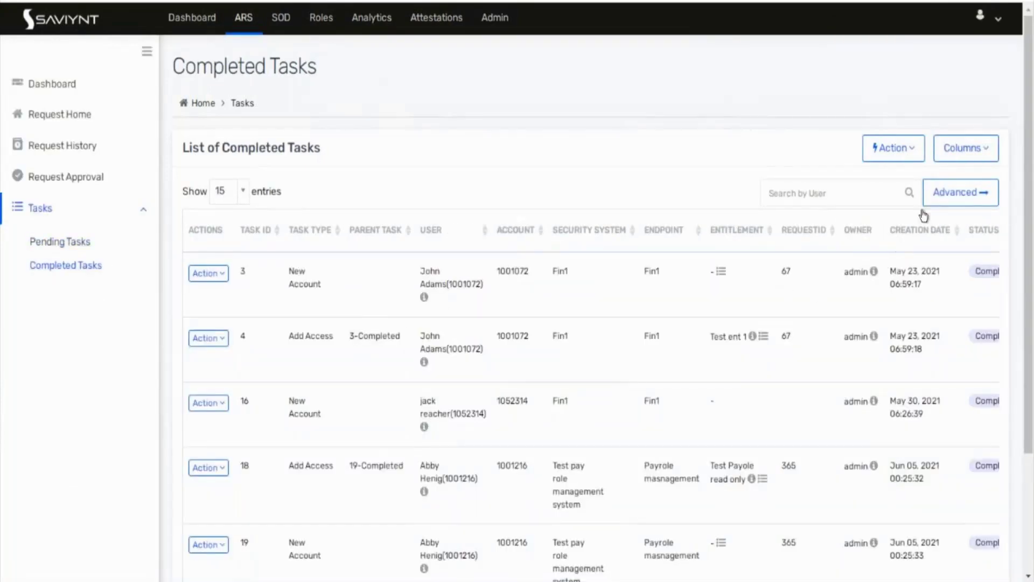
left_click(939, 182)
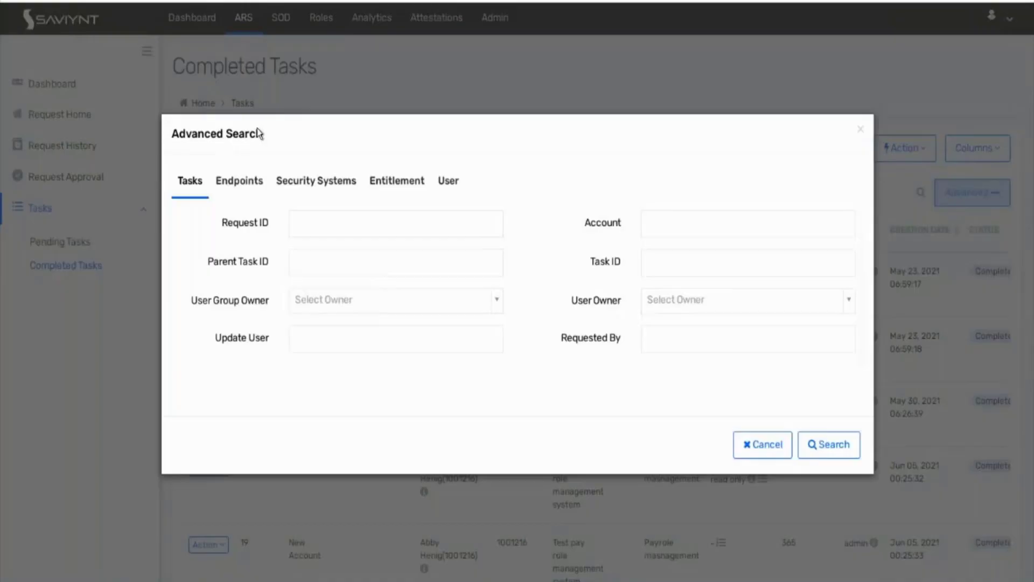
left_click(262, 184)
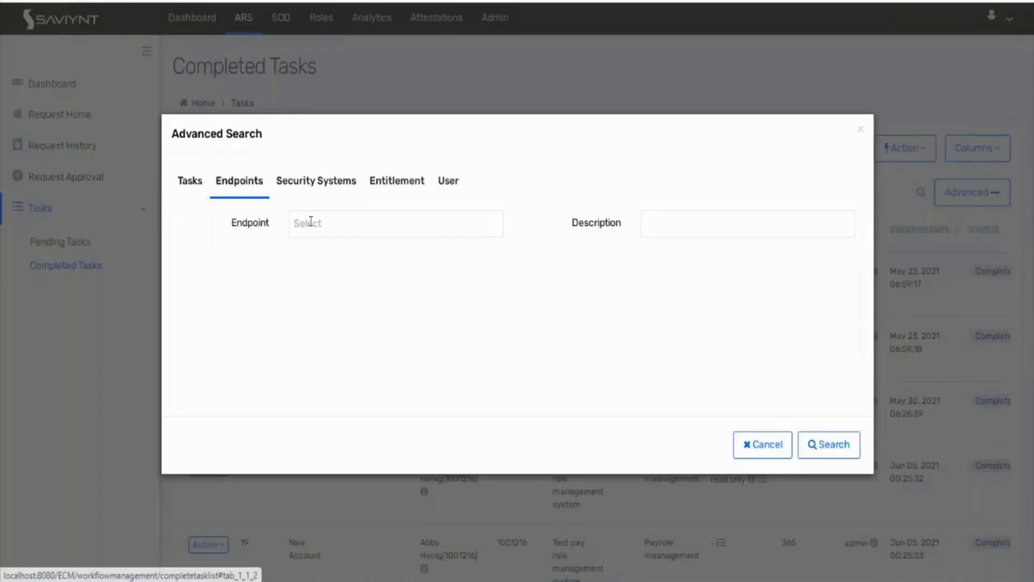
left_click(315, 224)
left_click(325, 321)
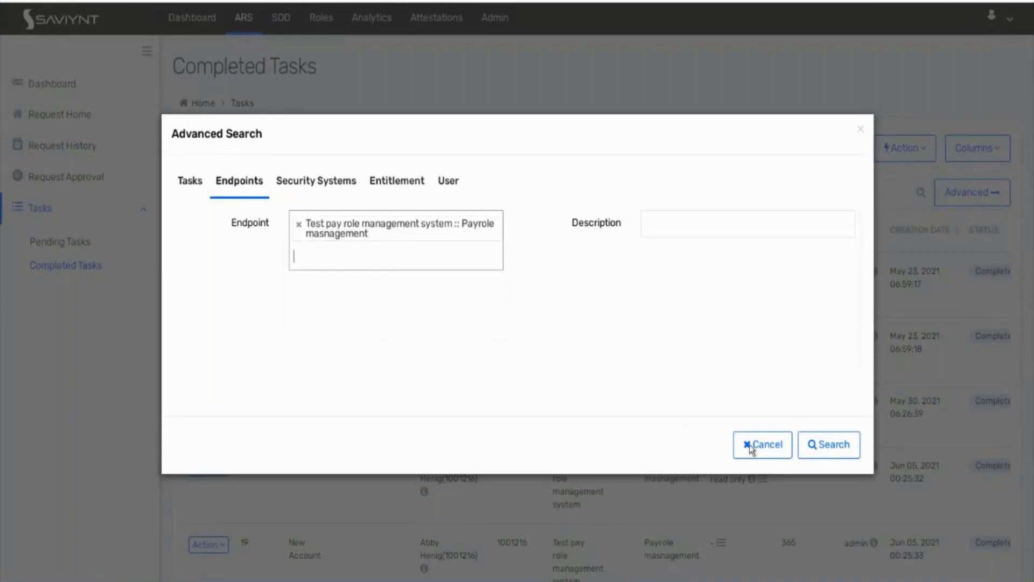
left_click(844, 445)
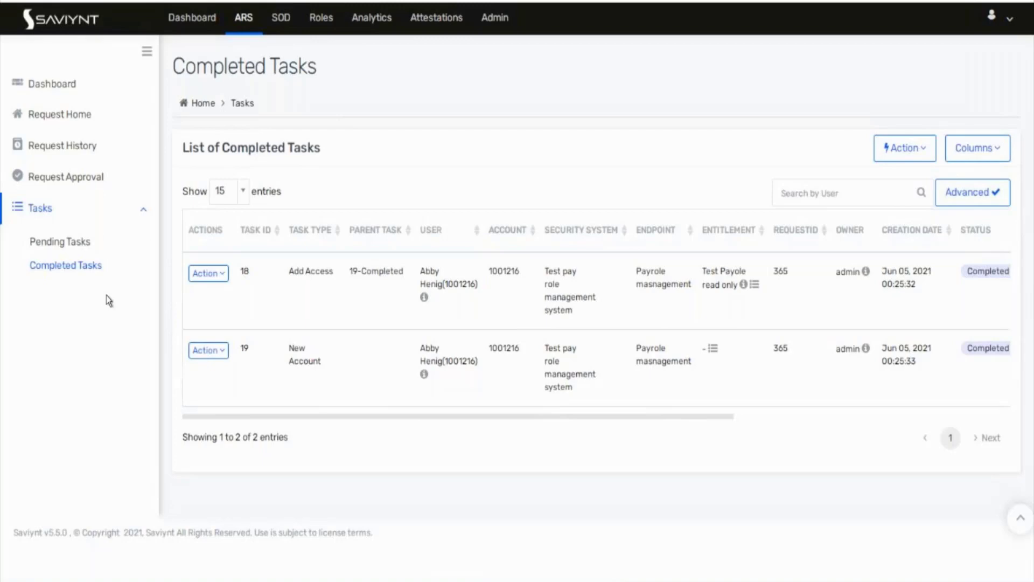
left_click(76, 242)
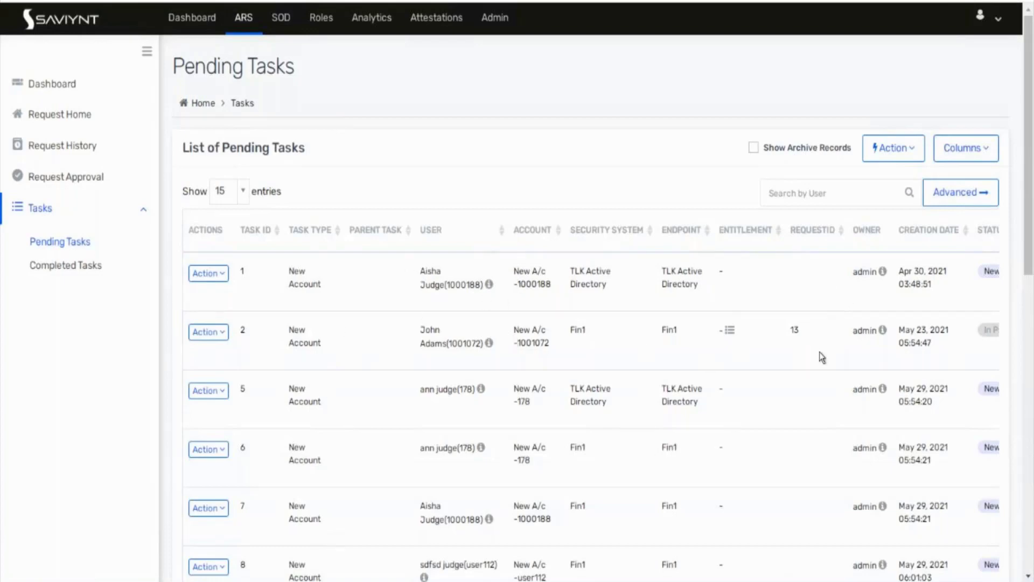
Step: Review the Pending Tasks status and provisioning comment columns, then go to the Admin area
scroll(821, 357, "right", 5)
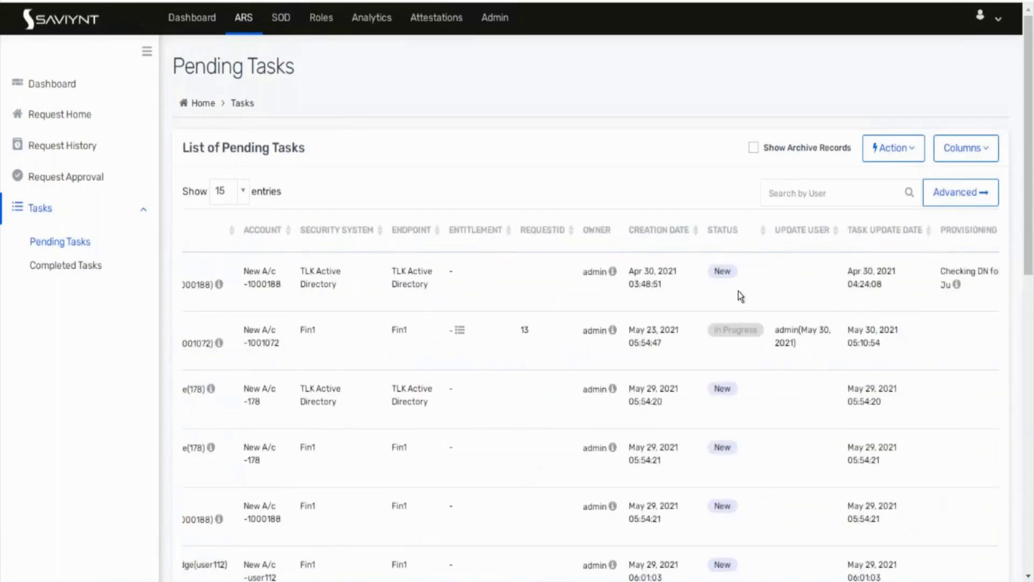
scroll(741, 296, "right", 3)
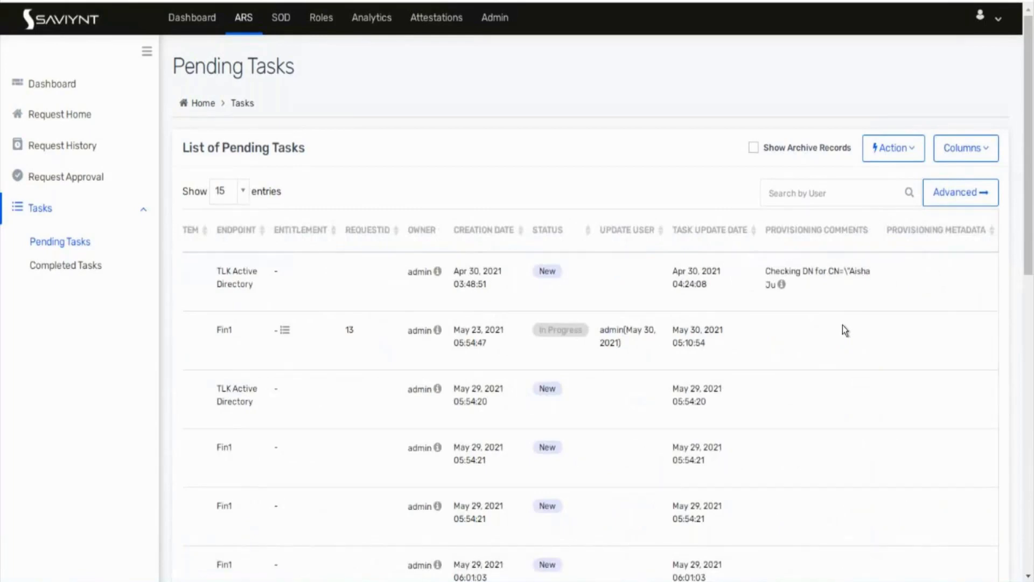
scroll(842, 325, "left", 6)
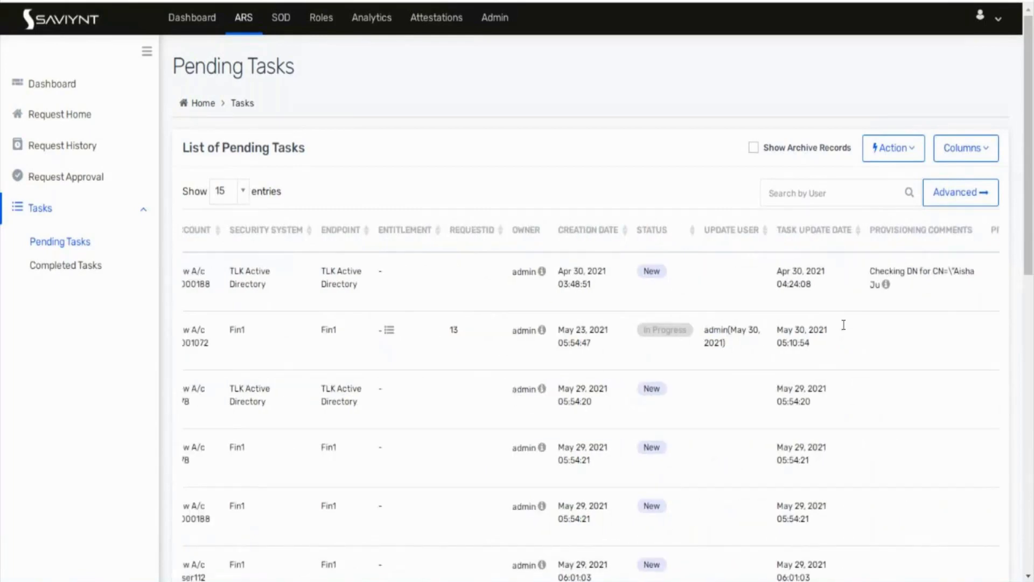
scroll(845, 330, "left", 3)
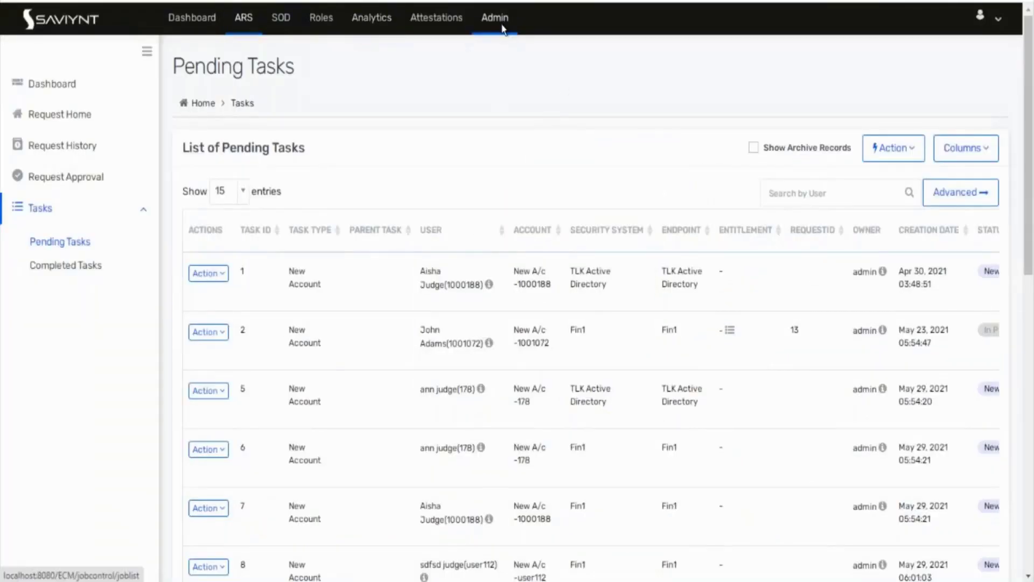
left_click(502, 28)
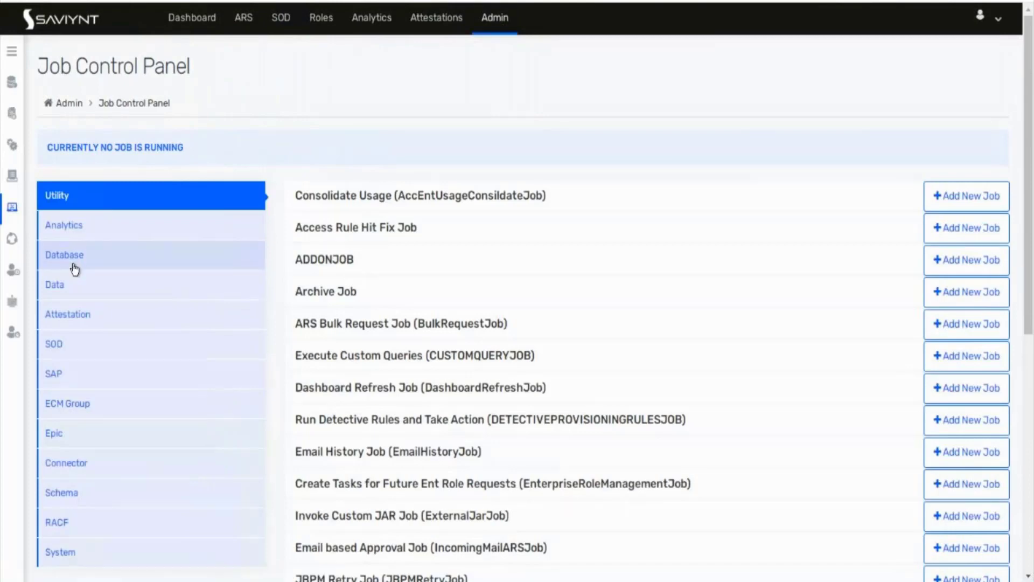
Step: Open the Payrole masnagement endpoint's only account and its Test Payole read only entitlement, then the Accounts list
left_click(12, 54)
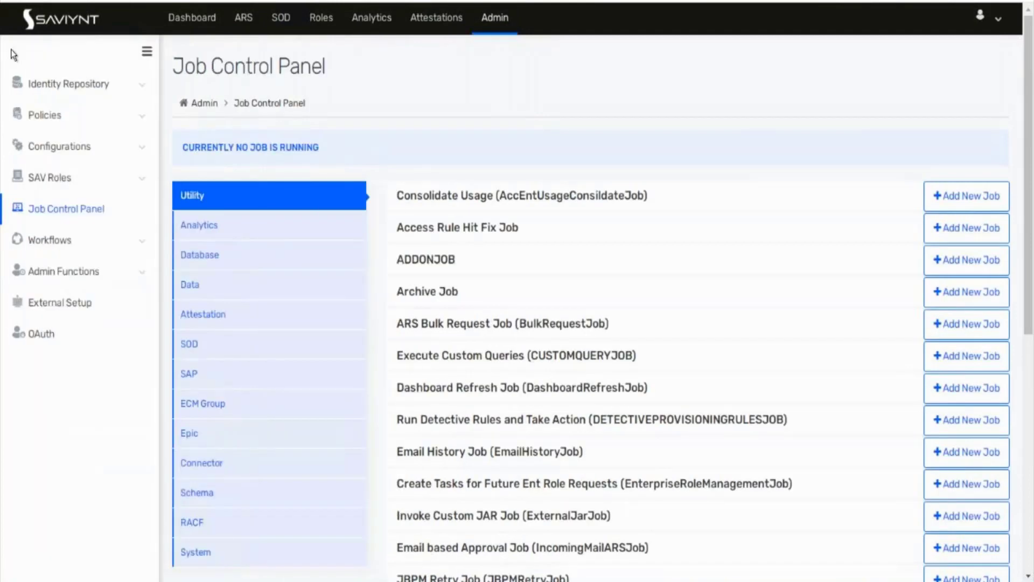
left_click(90, 86)
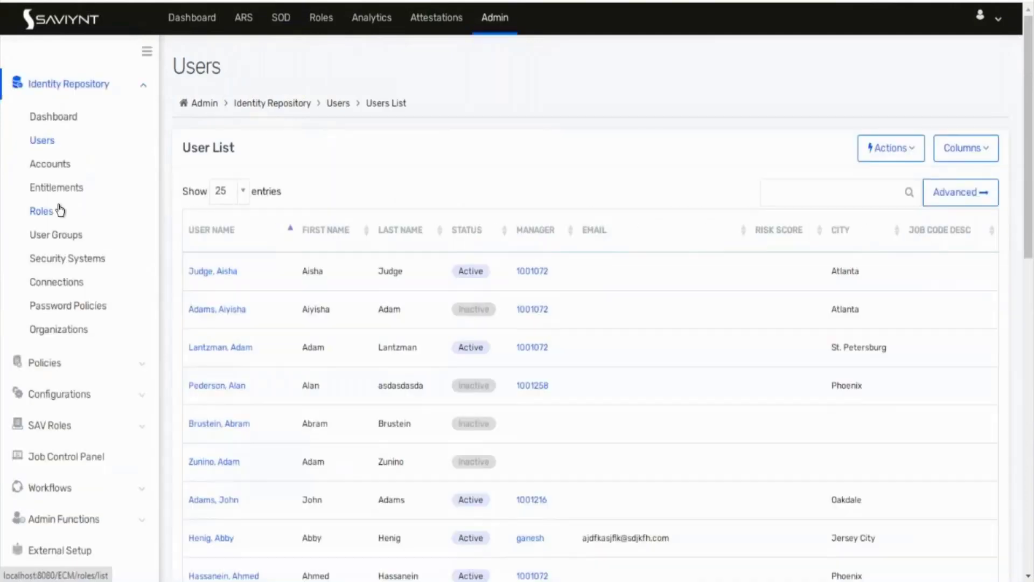
left_click(56, 260)
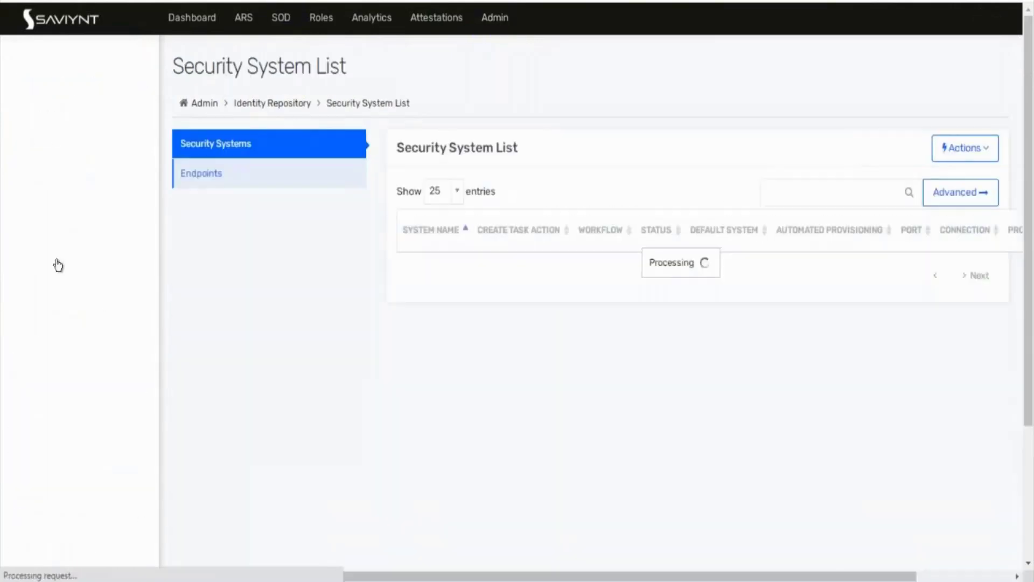
left_click(231, 180)
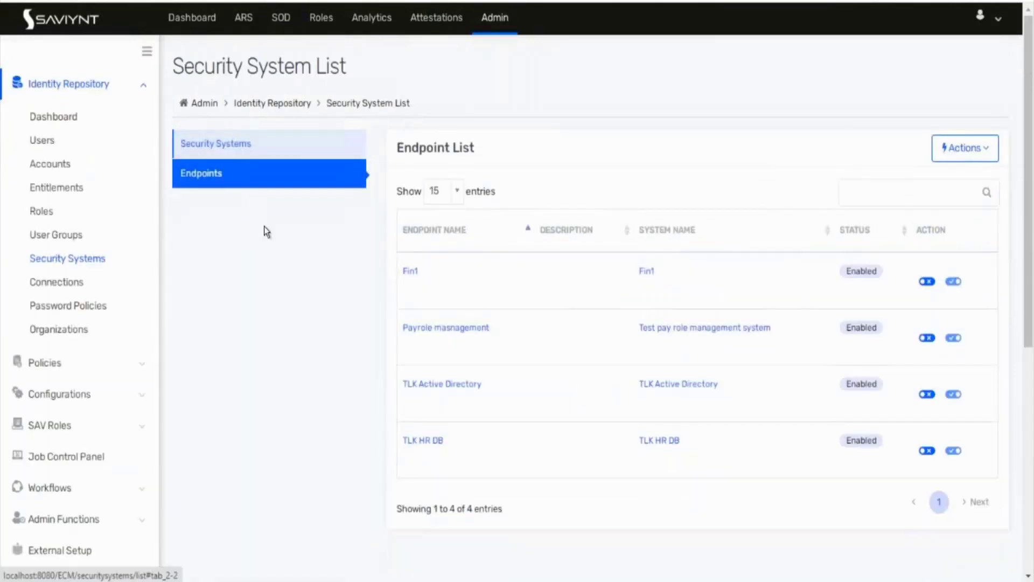
left_click(428, 327)
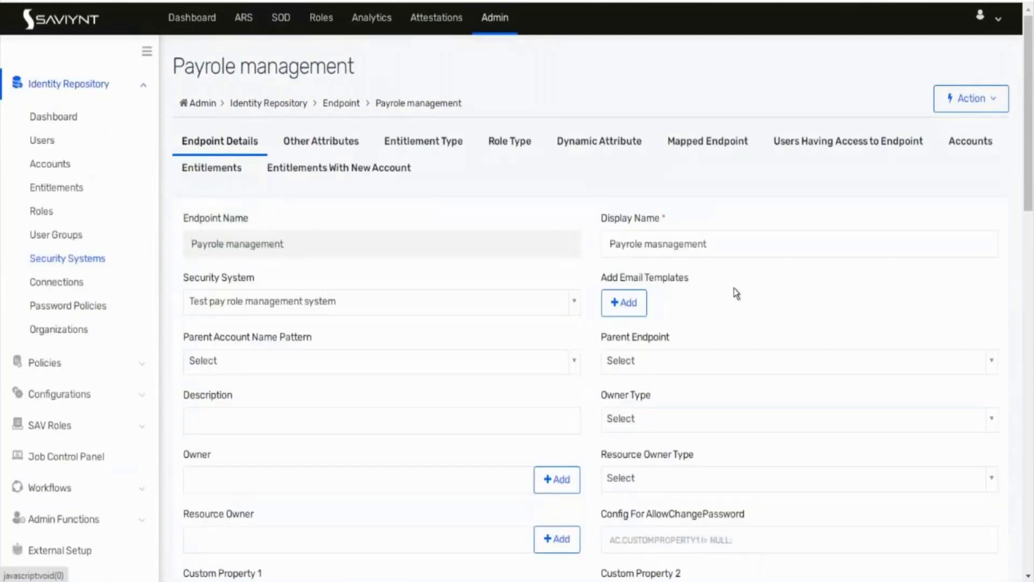
left_click(970, 141)
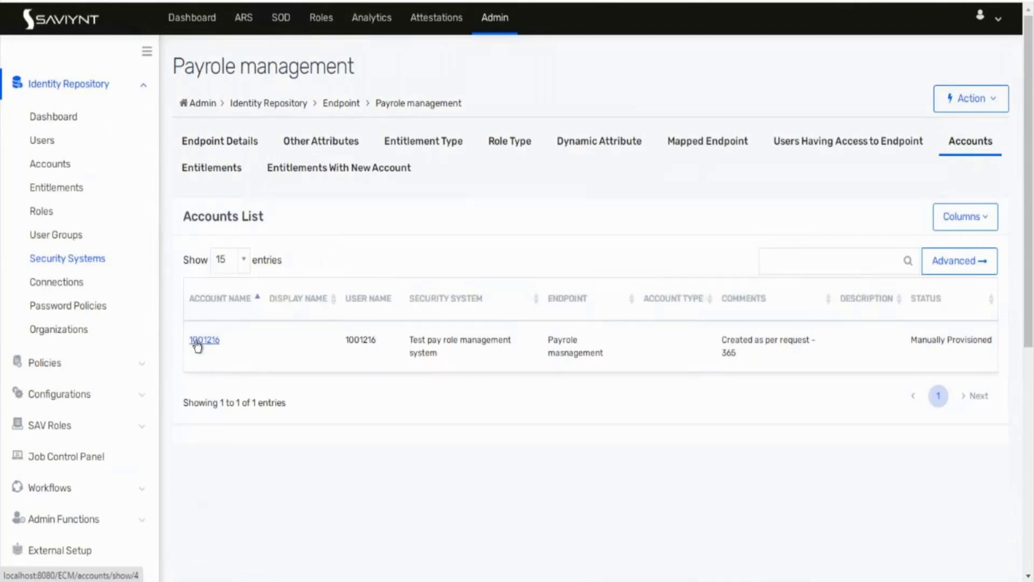
left_click(197, 343)
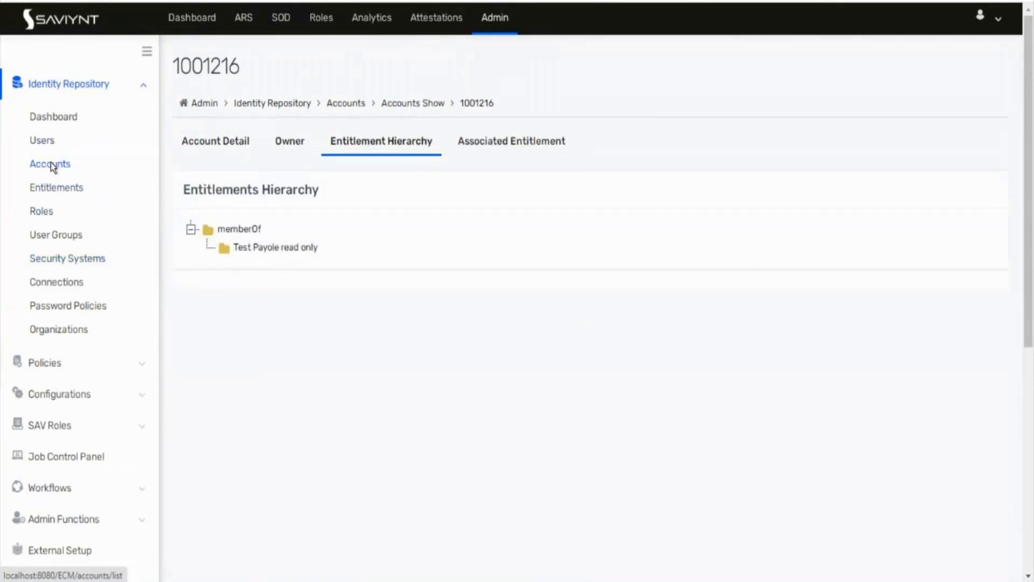
left_click(51, 162)
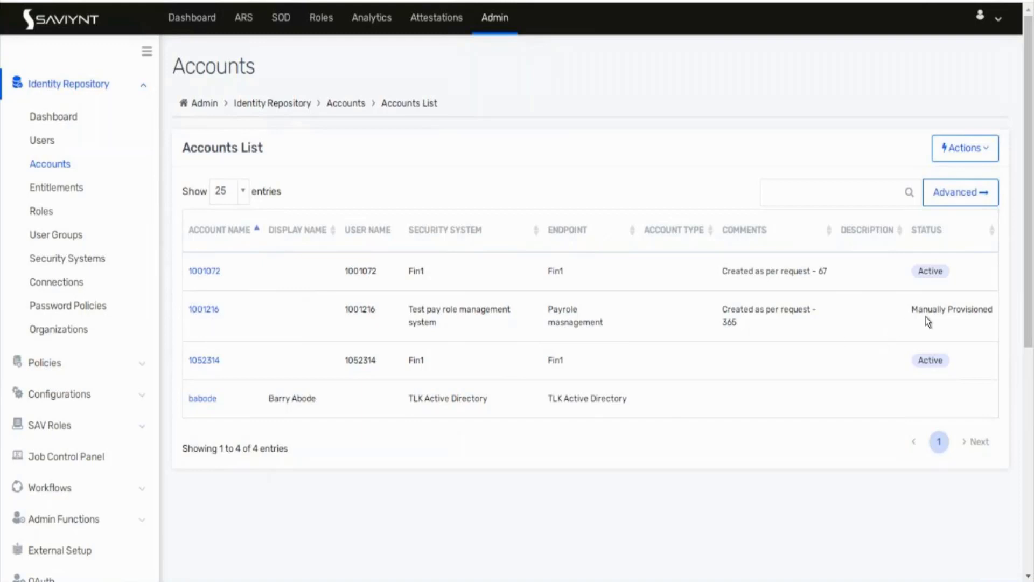
left_click_drag(927, 314, 974, 312)
left_click_drag(918, 309, 990, 308)
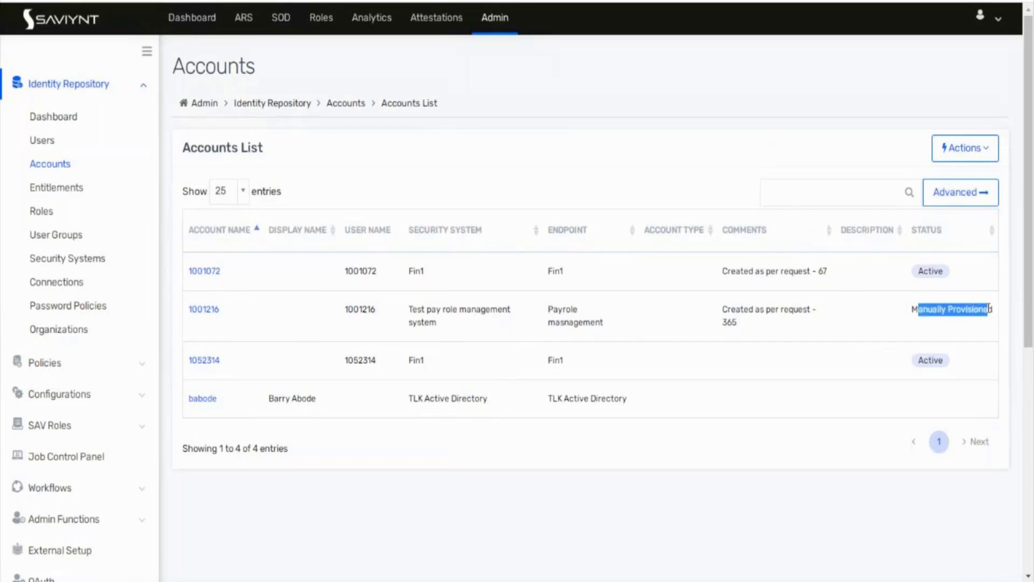
left_click(929, 316)
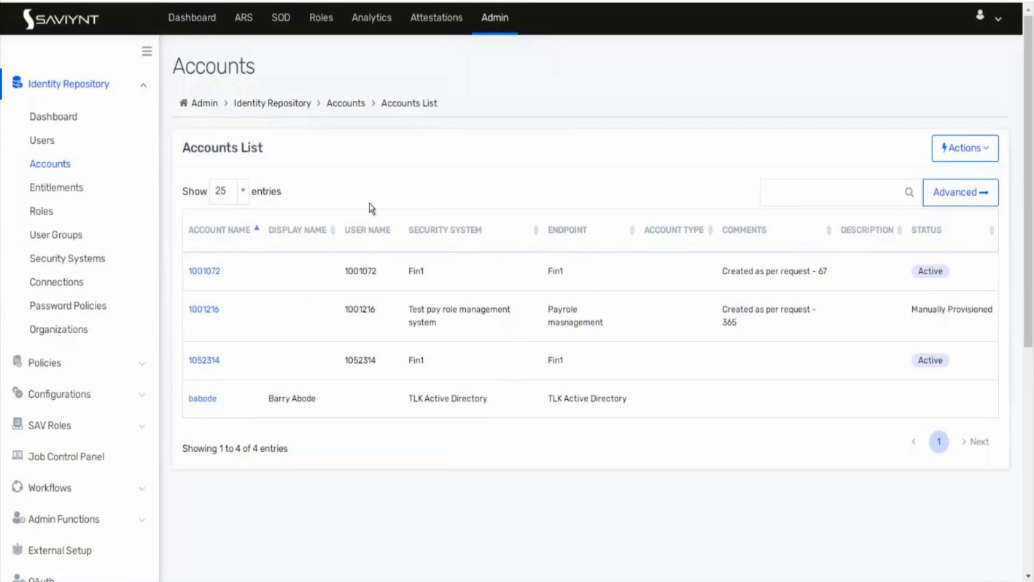
Step: Open the Payrole masnagement endpoint's Dynamic Attribute tab, which shows no attributes
left_click(56, 259)
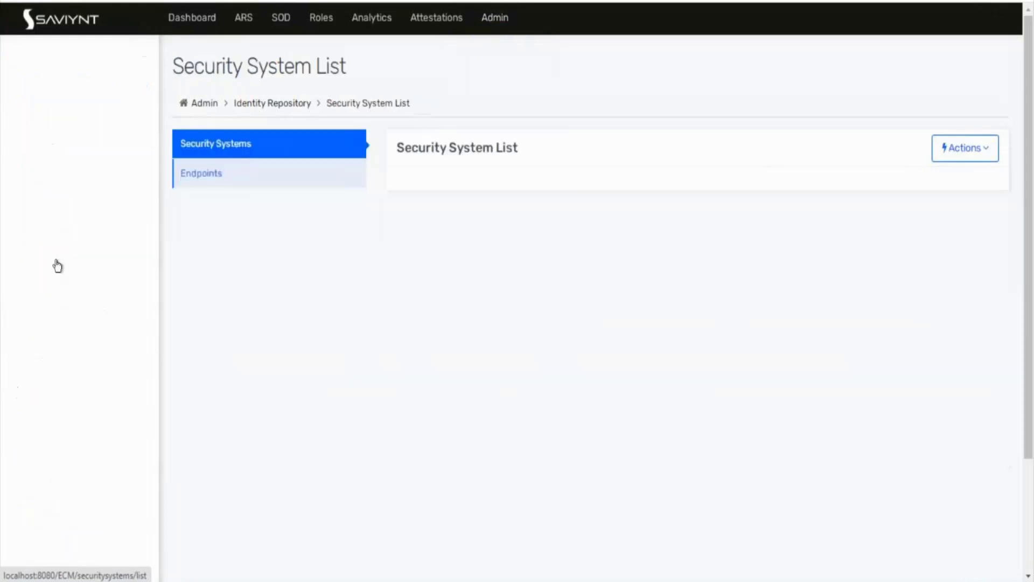
left_click(193, 186)
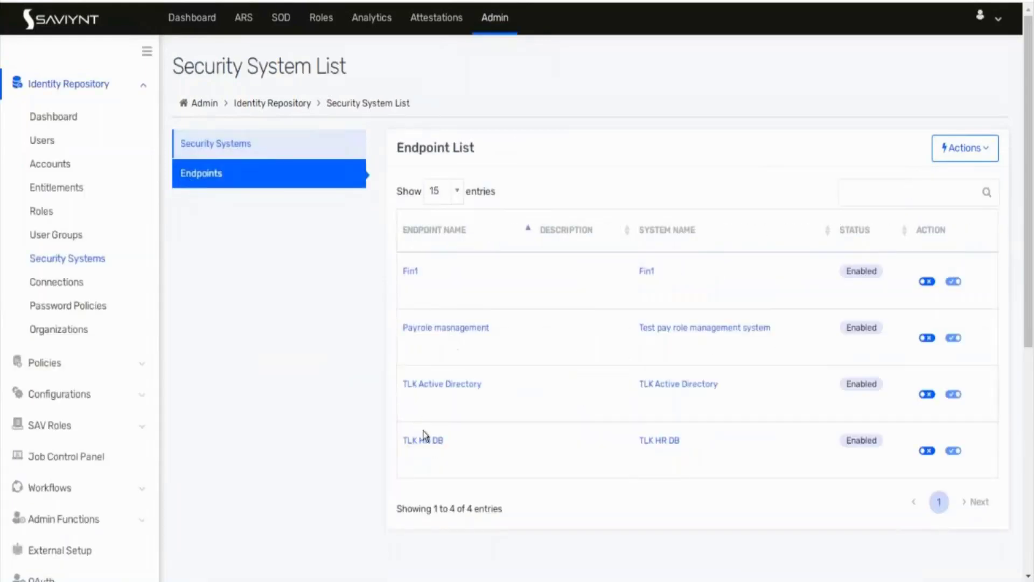
left_click(446, 329)
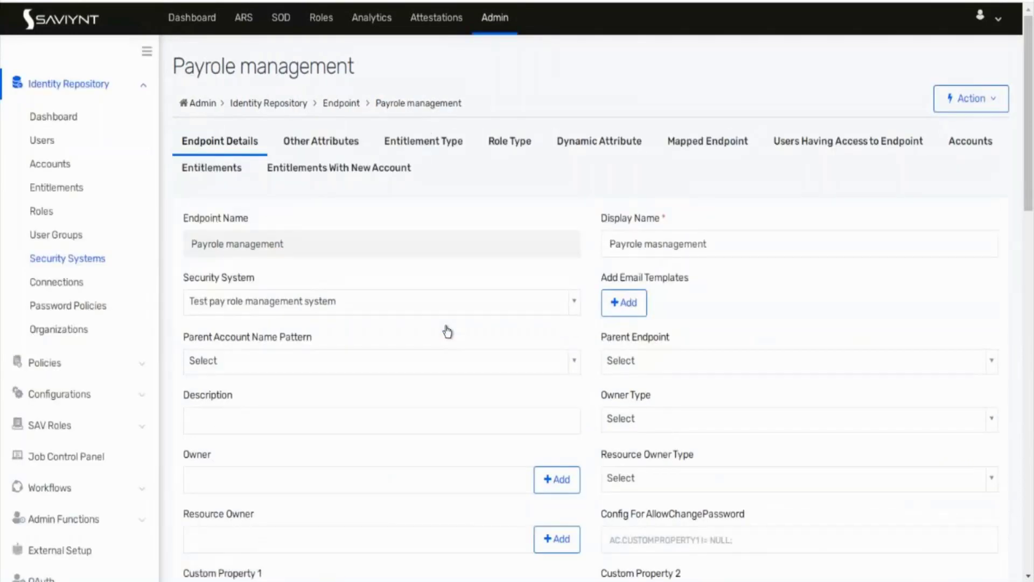
left_click(606, 147)
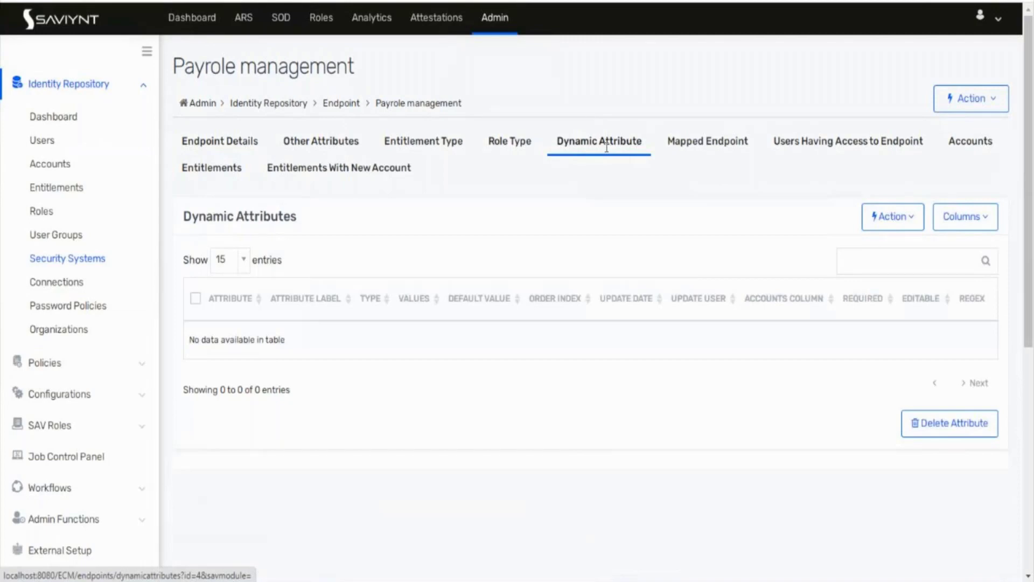
Step: Open the first user's User Details page from the Users list
left_click(43, 140)
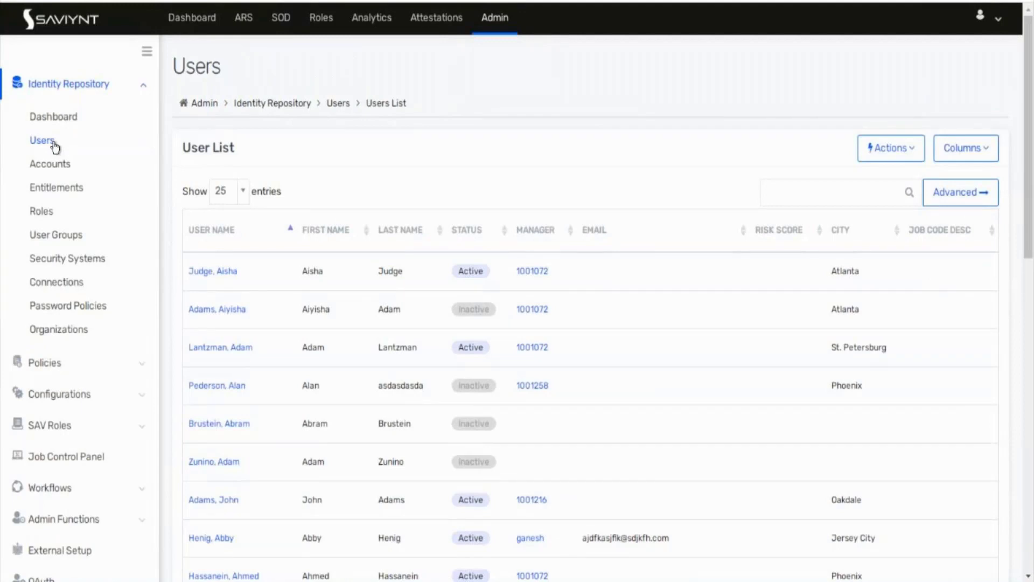
left_click(231, 272)
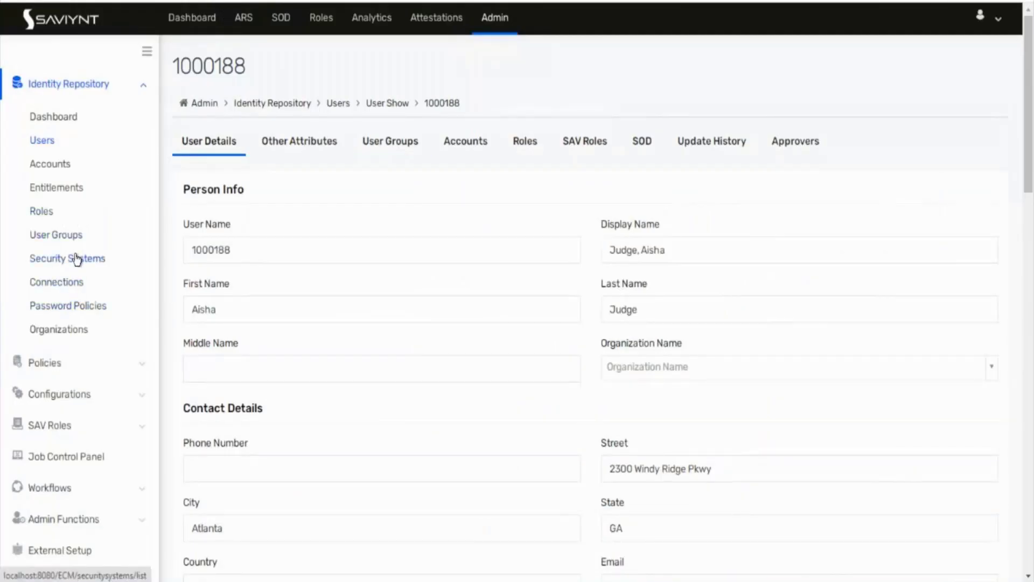
Step: Start adding a new dynamic attribute on the Payrole masnagement endpoint
left_click(75, 258)
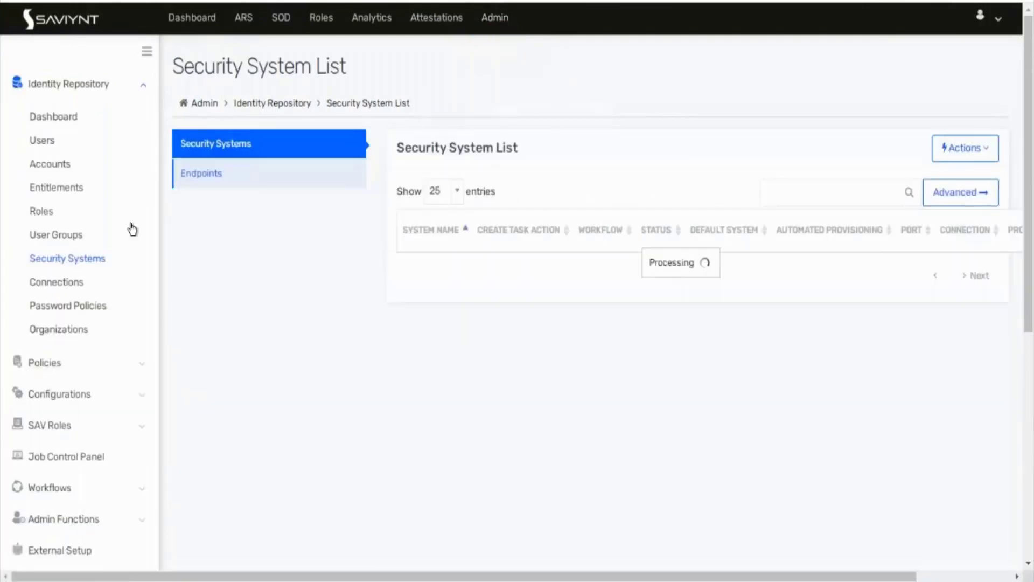
left_click(230, 177)
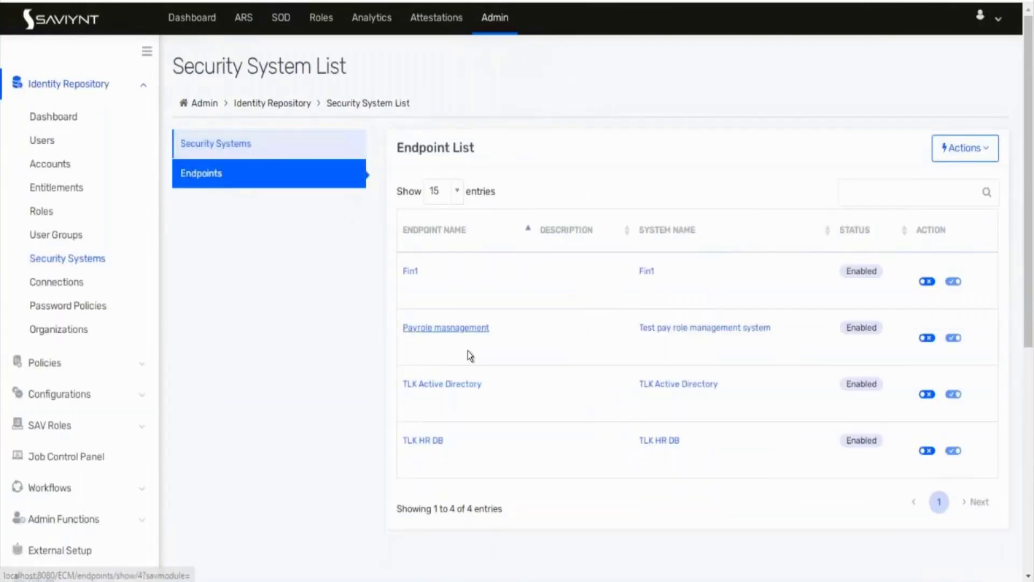
left_click(474, 330)
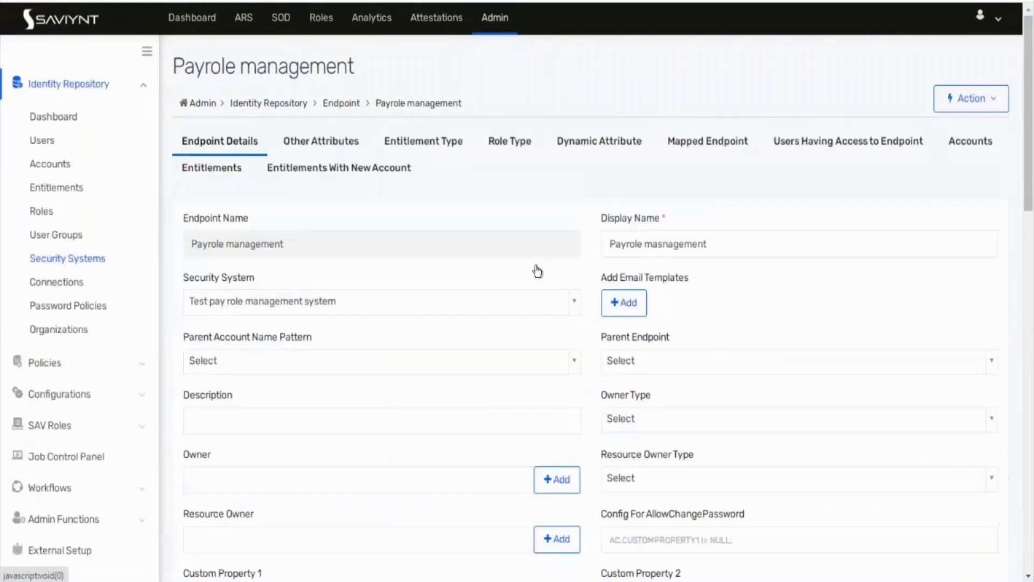
left_click(616, 145)
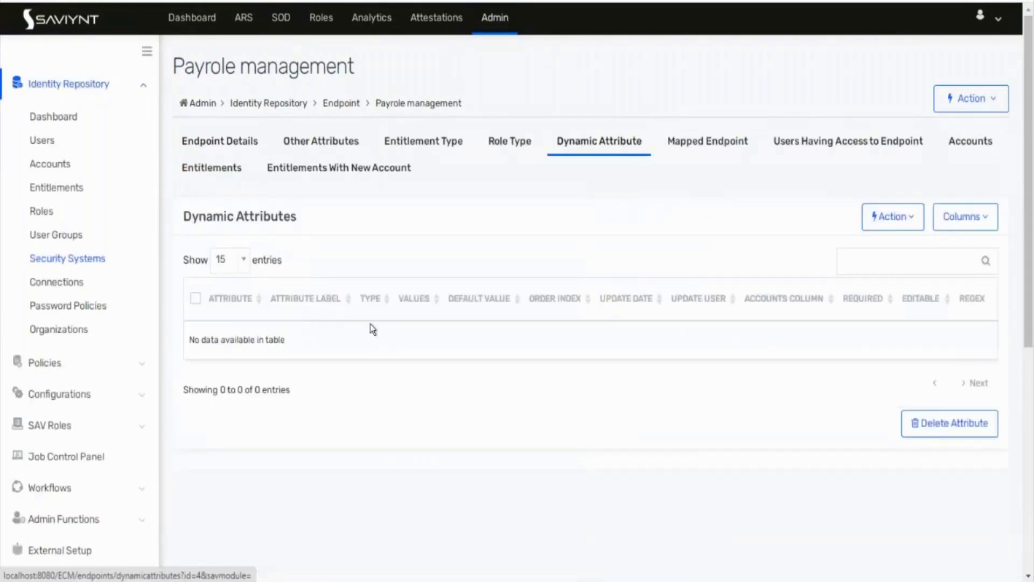
left_click(893, 217)
left_click(885, 251)
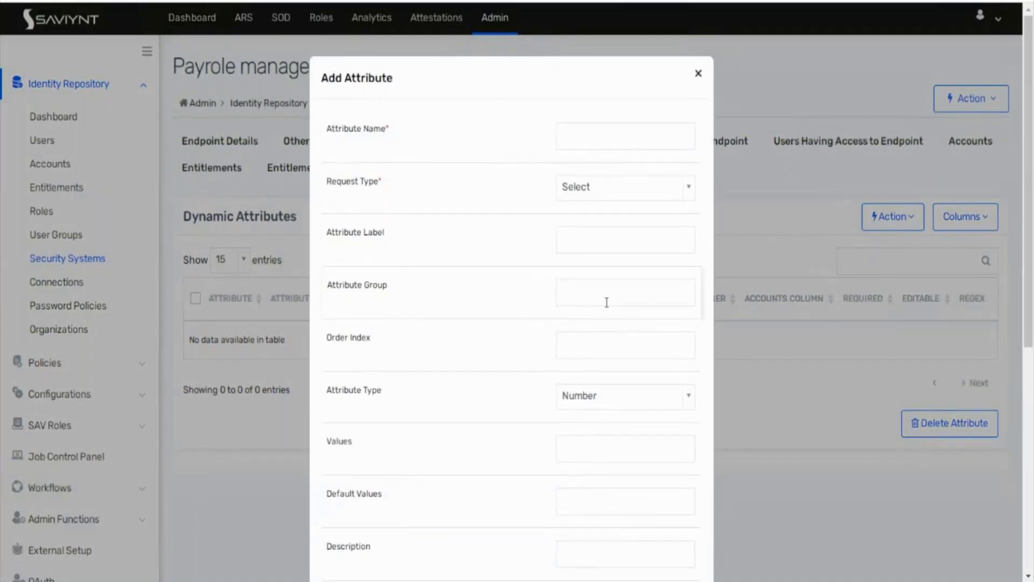
Step: Name the attribute edu1 with request type Account
left_click(594, 130)
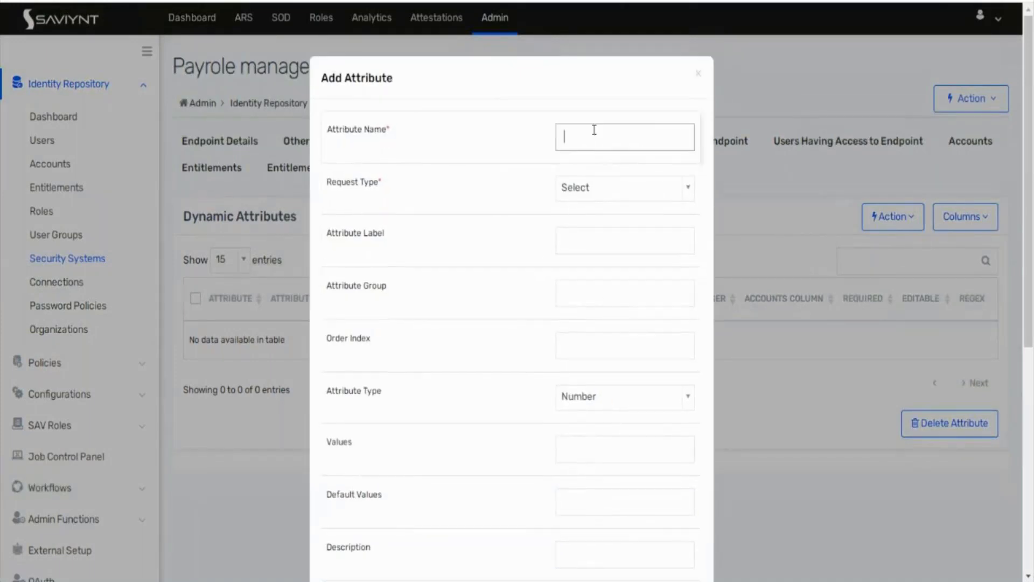
type("edu1")
left_click(604, 193)
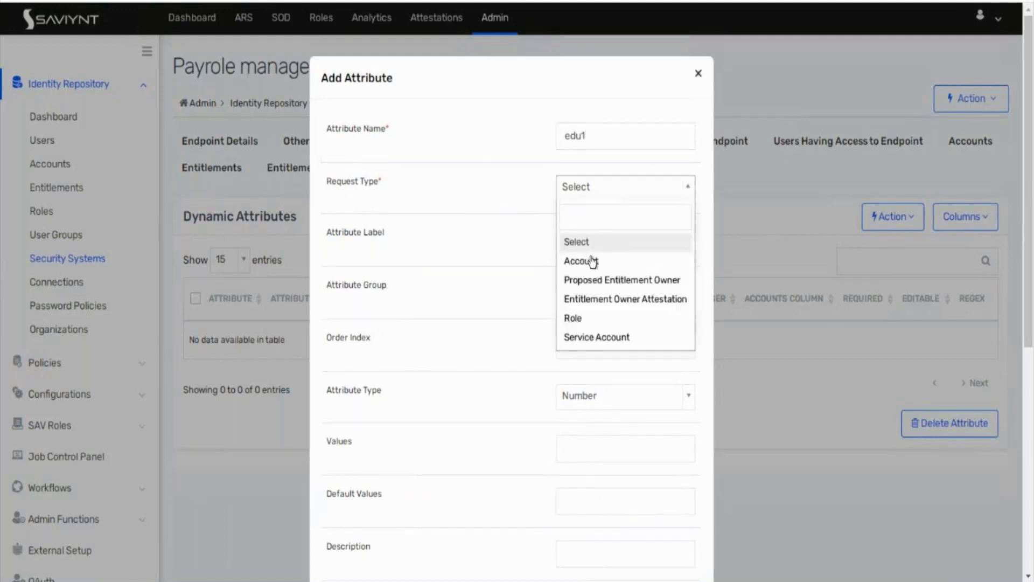
left_click(590, 260)
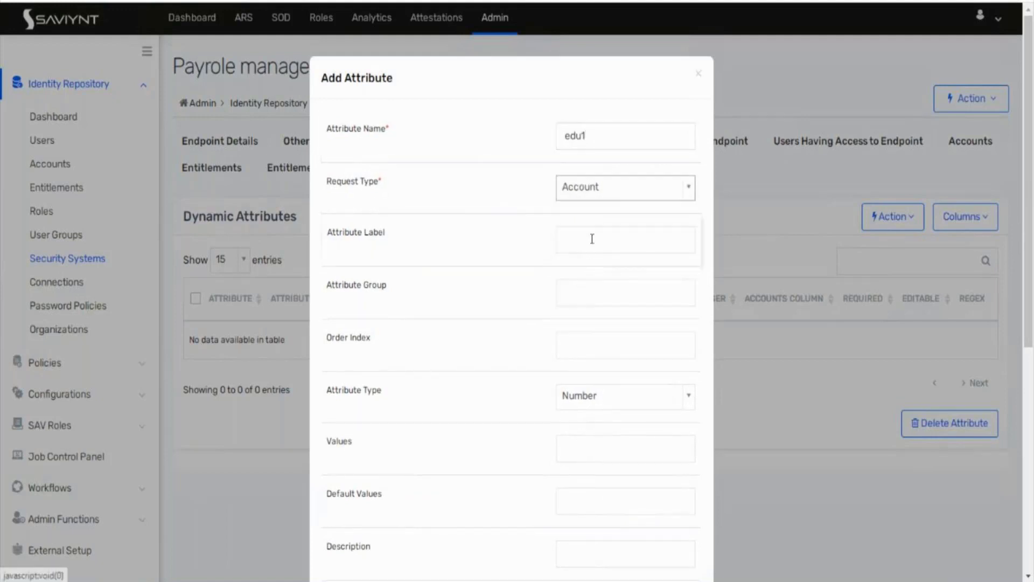
left_click(606, 191)
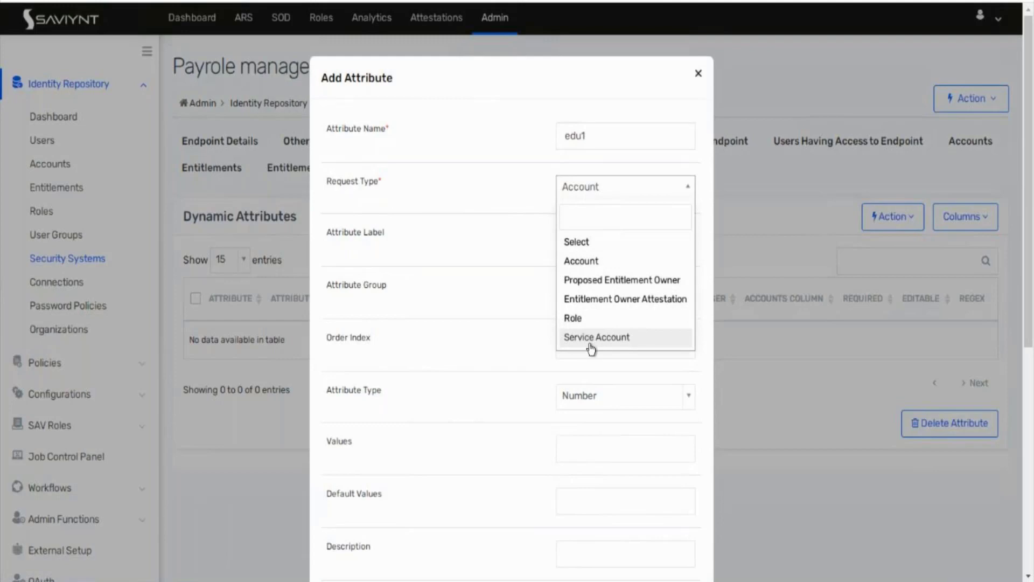
left_click(580, 262)
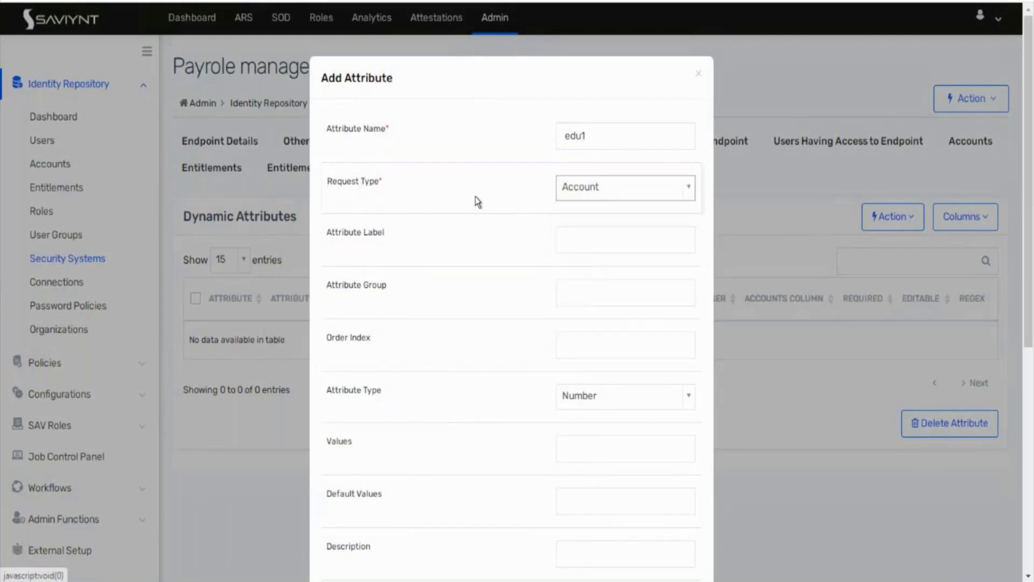
Step: Set the attribute label to 'School Name'
left_click(581, 240)
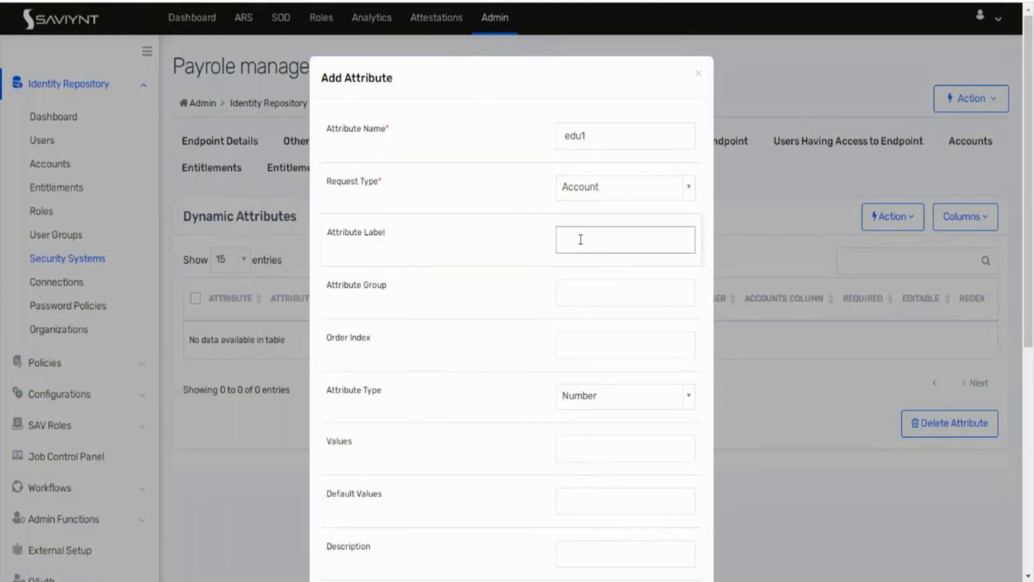
type("School Name")
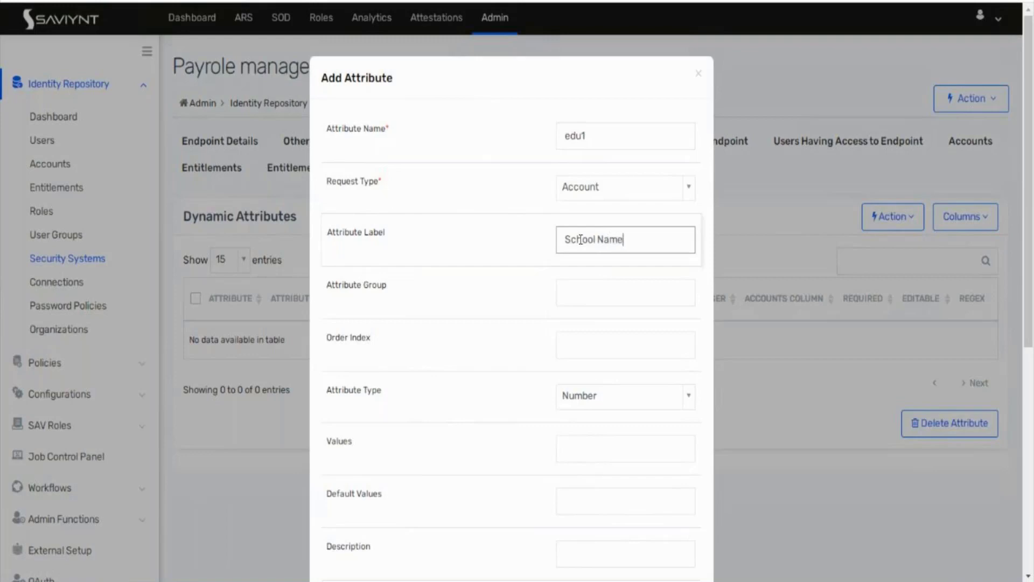
left_click(587, 293)
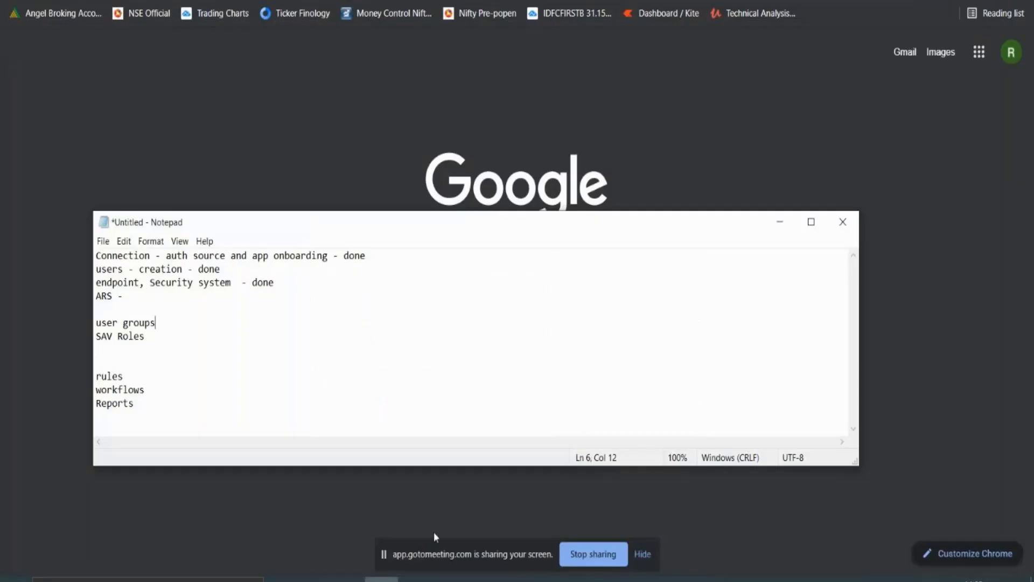
Step: Start a new Paint image with headings 'Edutional Information' and 'Personal information'
left_click(348, 579)
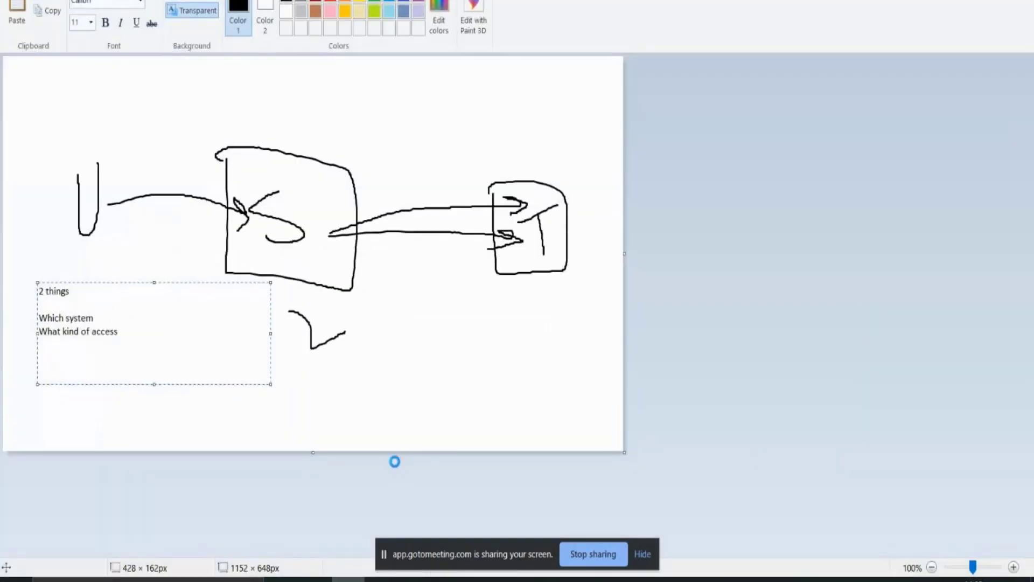
key("ctrl+n")
key("Tab")
key("Return")
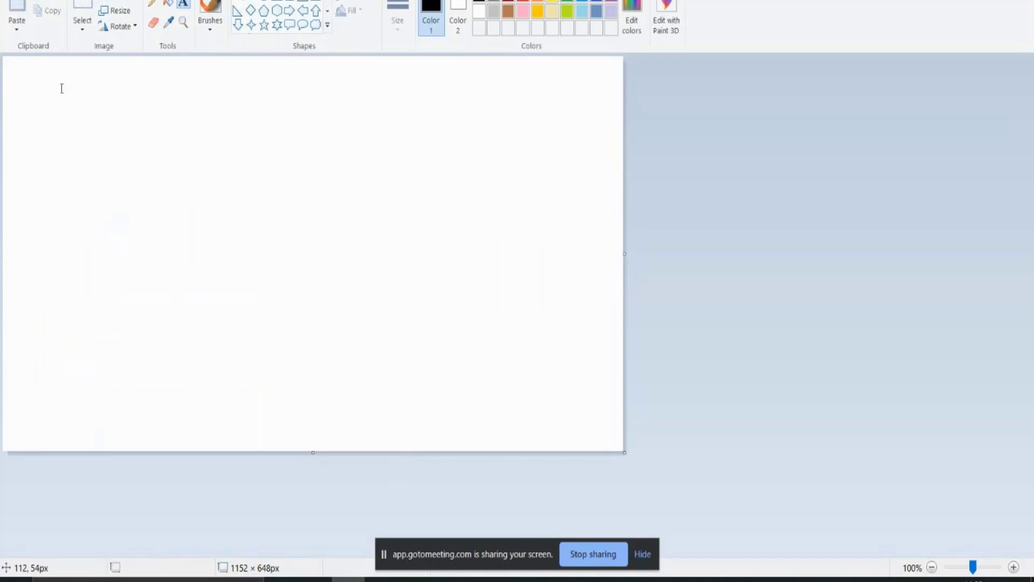
left_click_drag(61, 87, 417, 432)
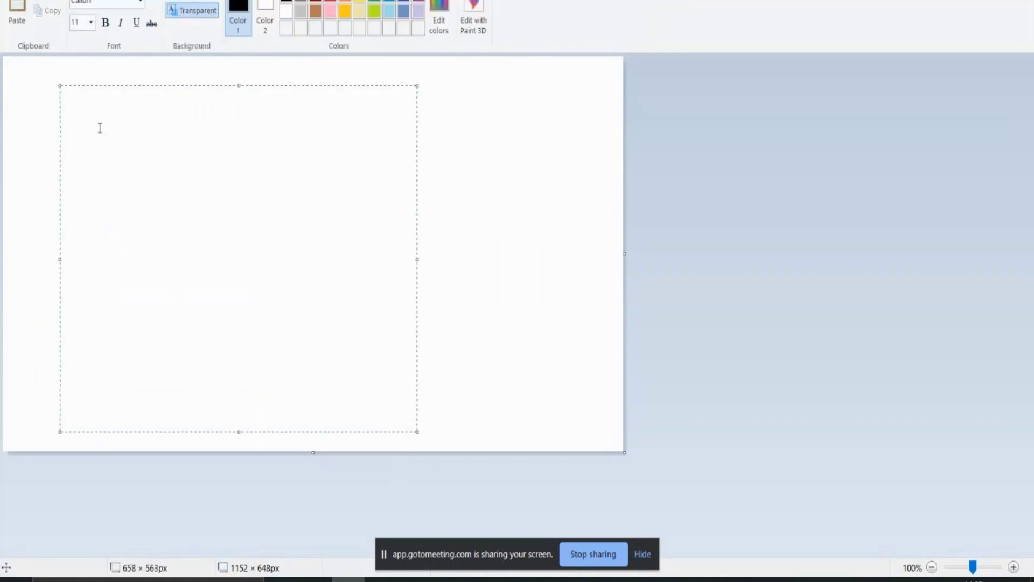
type("Edutional Information")
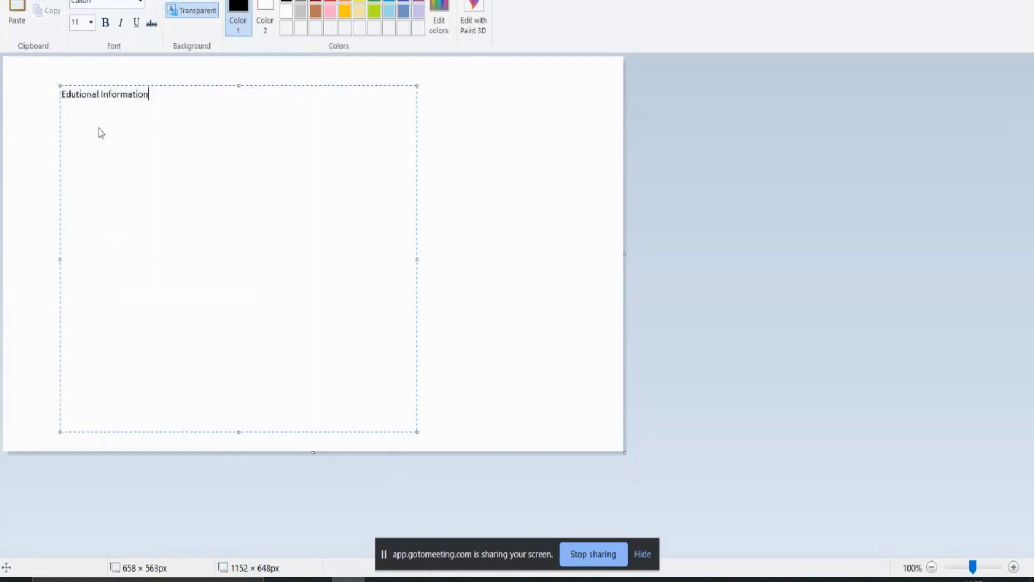
key("Return")
key("Return")
key("Return")
key("Return")
type("Personal information")
left_click(490, 219)
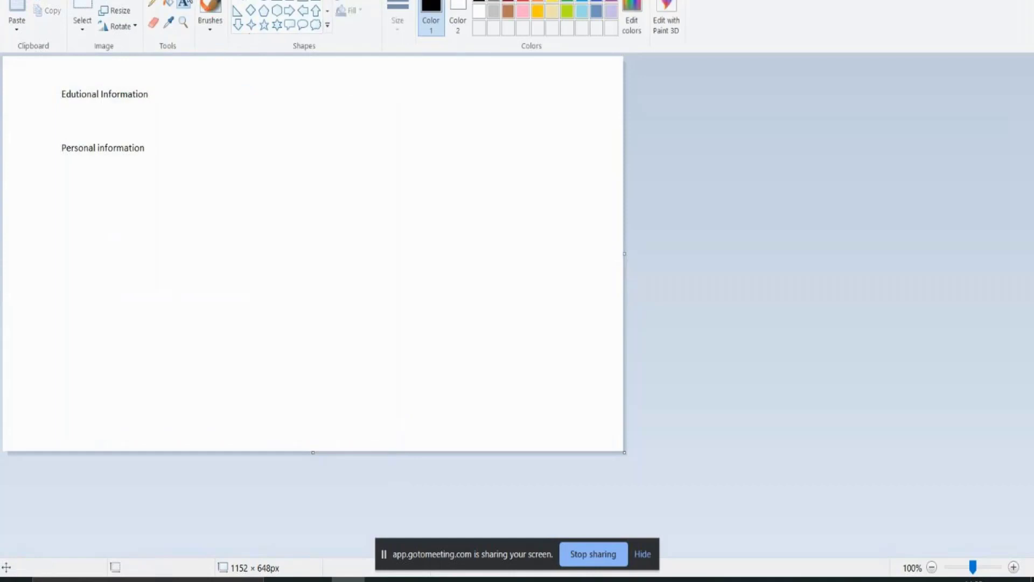
Step: Try placing additional text boxes beneath the two headings
left_click(185, 4)
left_click_drag(64, 106, 267, 142)
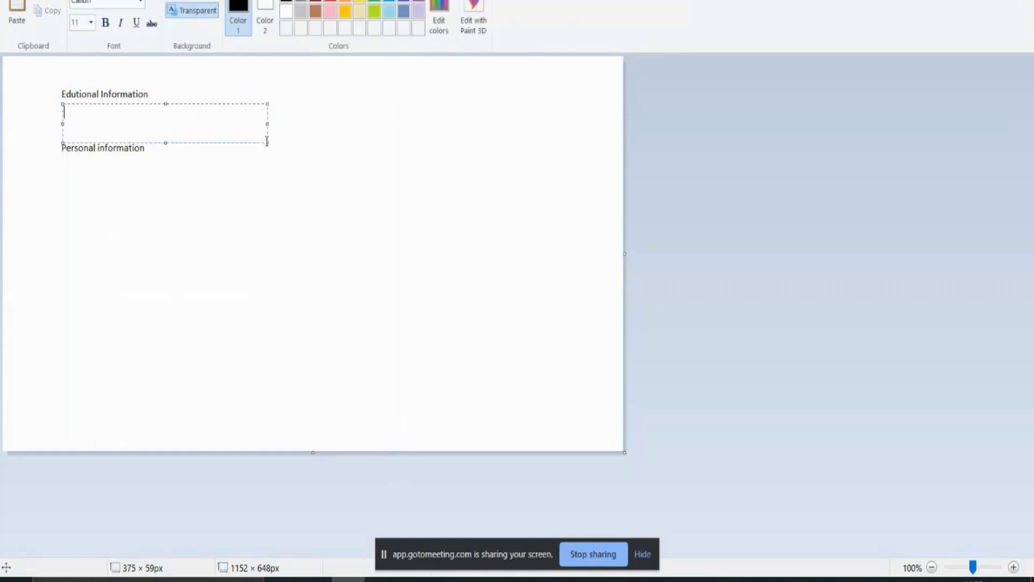
left_click(55, 147)
left_click(62, 145)
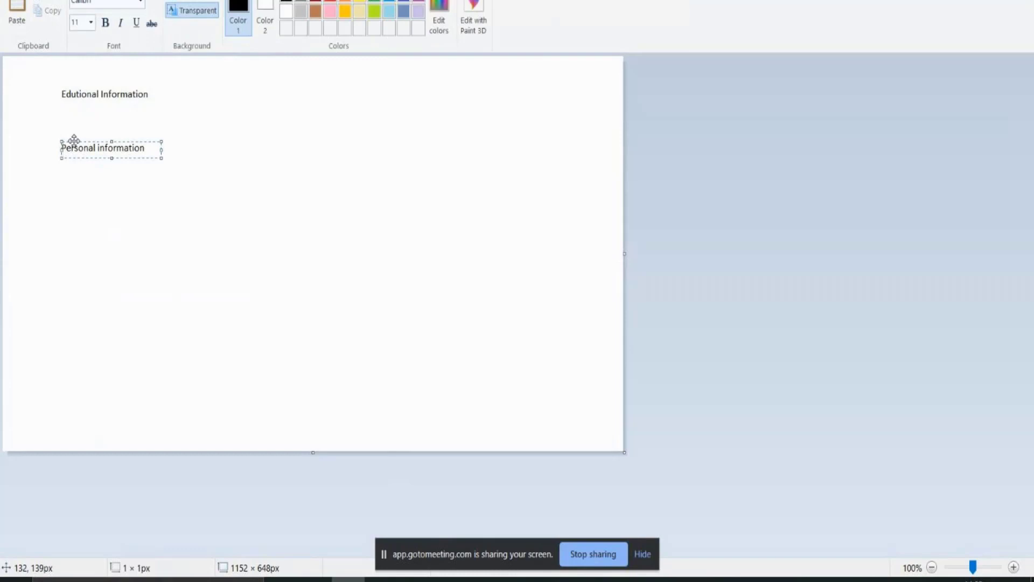
left_click_drag(74, 140, 72, 346)
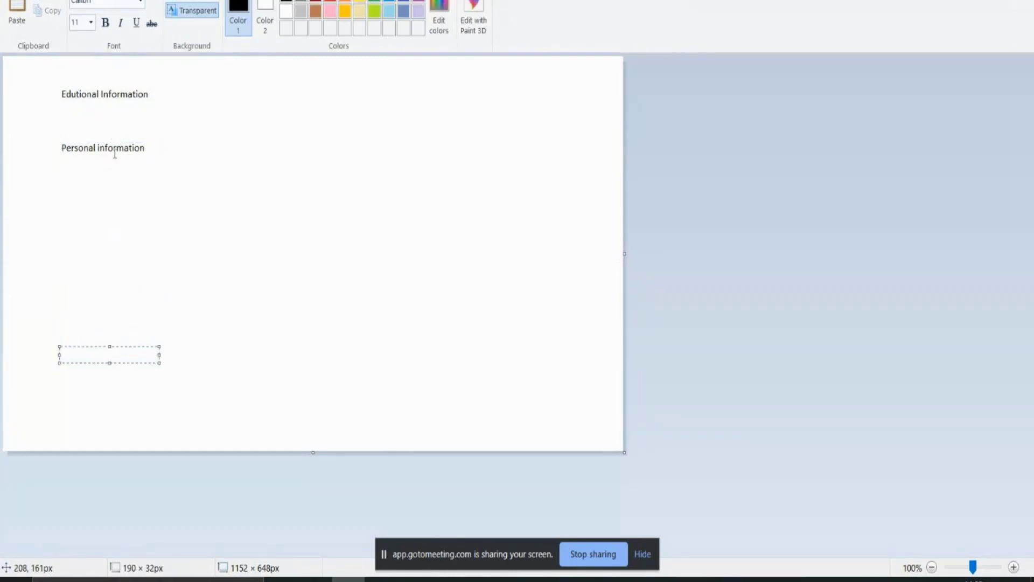
mouse_move(110, 151)
left_mouse_down()
mouse_move(62, 151)
mouse_move(123, 152)
left_mouse_up()
left_click(59, 151)
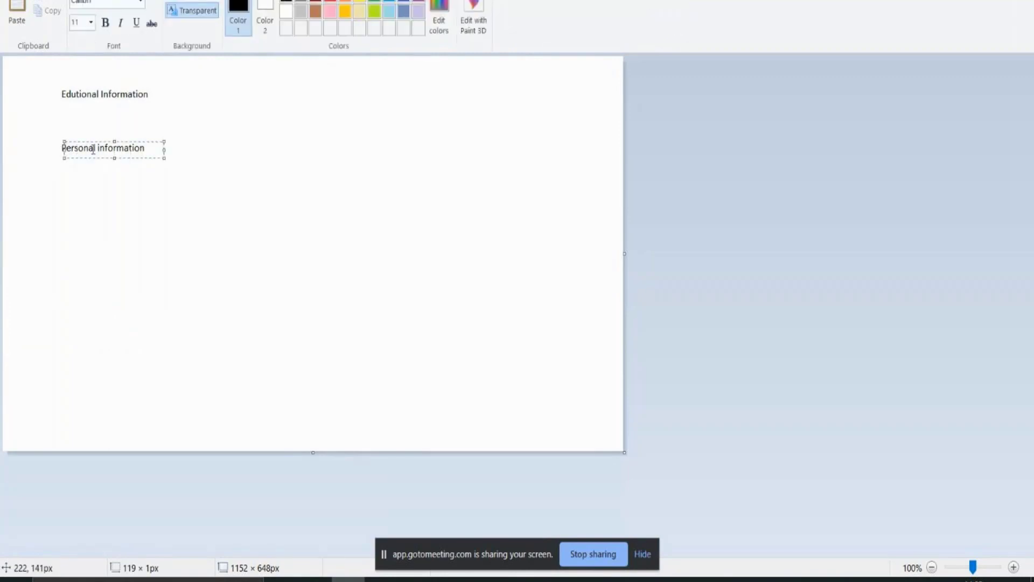
left_click_drag(92, 143, 66, 142)
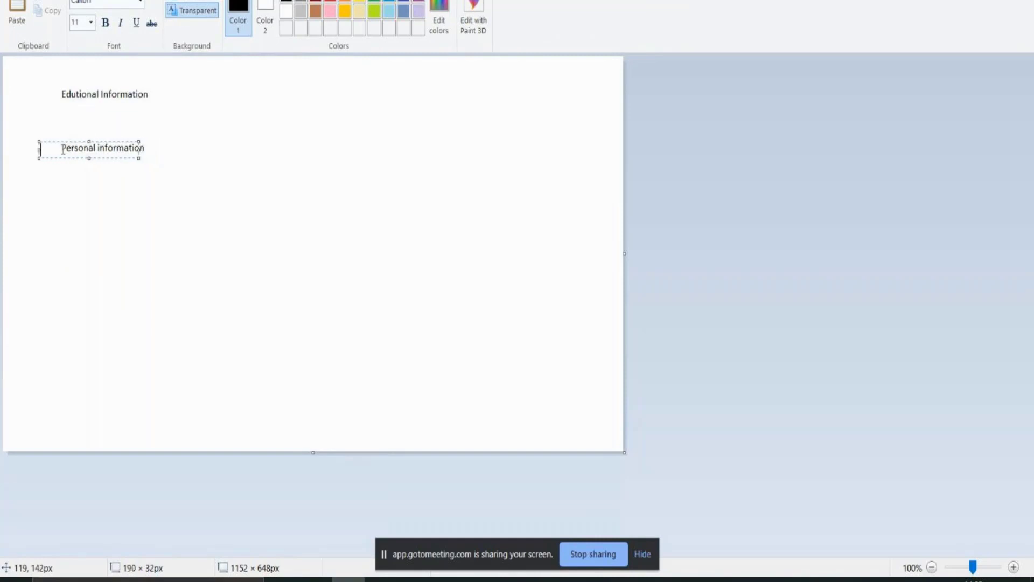
key("Return")
key("Return")
key("Return")
key("Return")
key("Return")
key("Return")
key("Return")
key("Return")
key("Return")
key("Return")
key("Return")
key("Return")
key("Return")
key("Return")
key("Return")
key("Return")
key("Return")
key("Return")
key("Return")
key("Return")
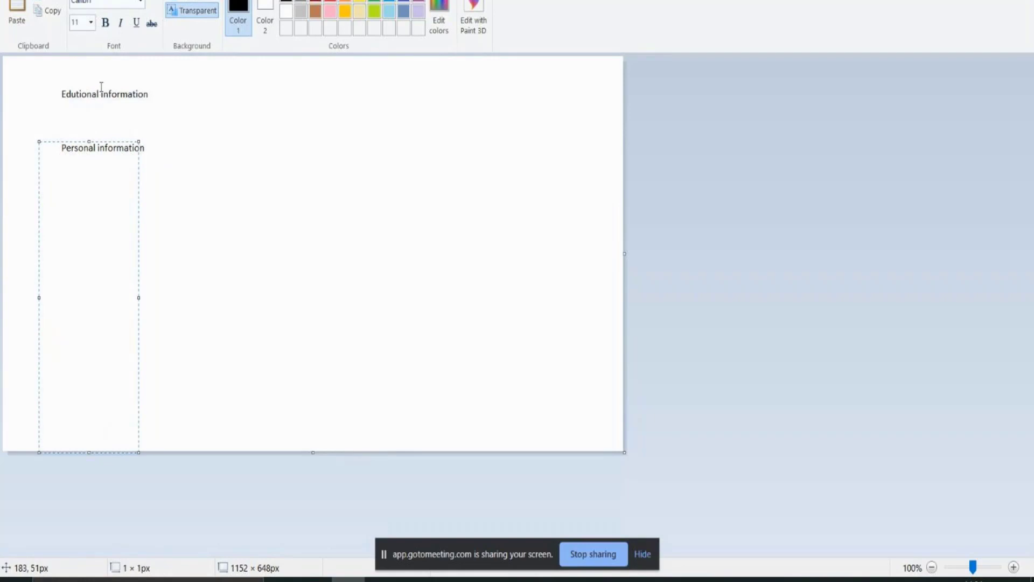
left_click(140, 99)
left_click(139, 89)
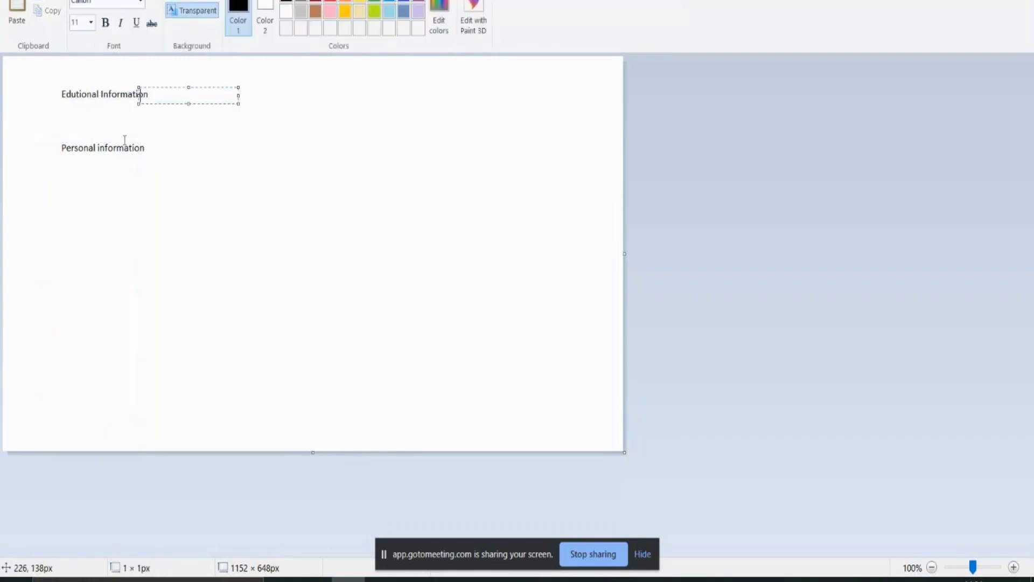
Step: Discard the drawing and restart with headings 'Personal Info' and 'Edu'
key("alt+F4")
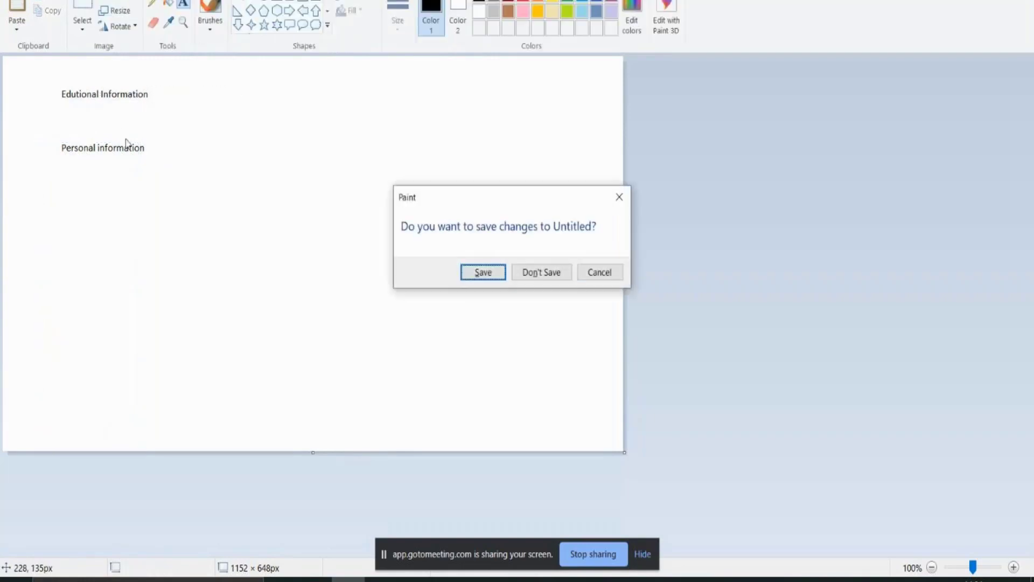
key("Tab")
key("Return")
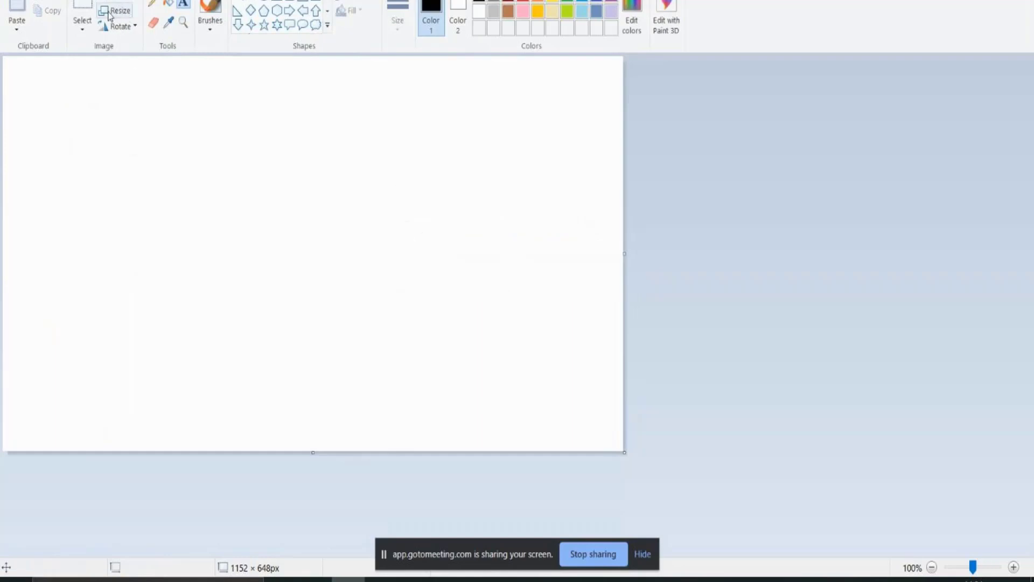
left_click_drag(35, 77, 175, 103)
type("Persoina")
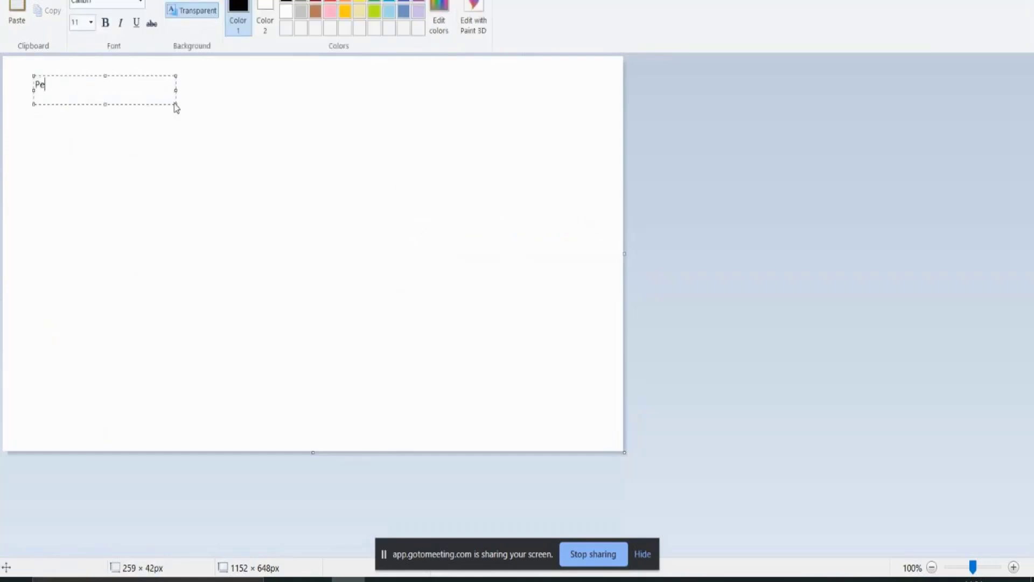
key("BackSpace")
key("BackSpace")
key("BackSpace")
type("nal Info")
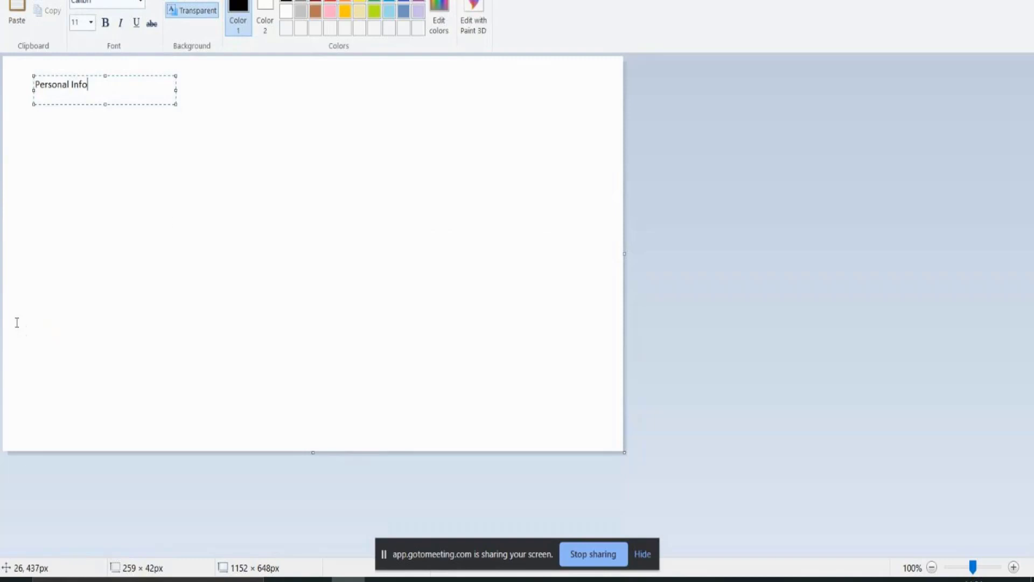
left_click_drag(18, 315, 121, 355)
type("Edu")
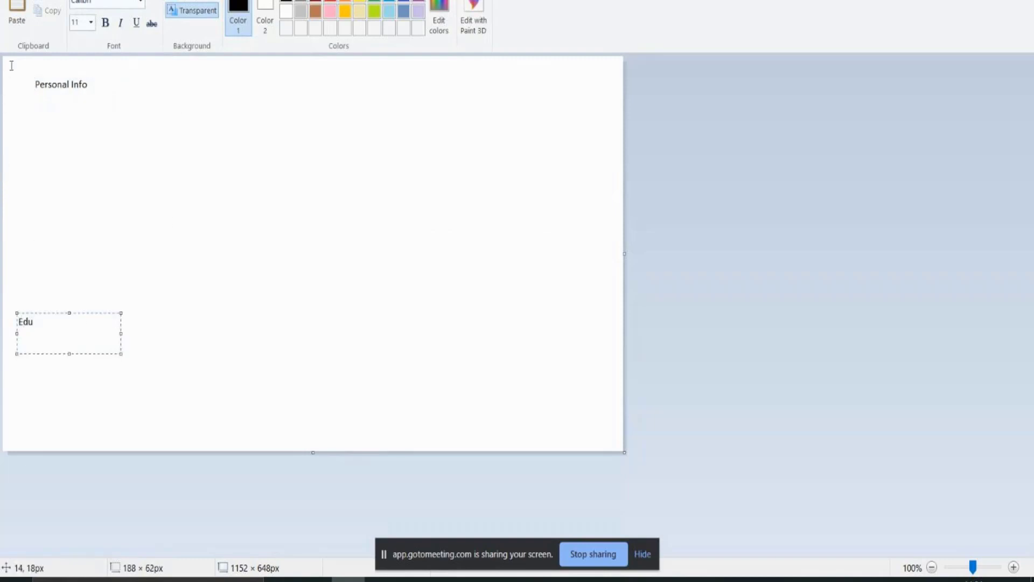
Step: Add 'Finame, last' under Personal Info
left_click_drag(13, 66, 527, 442)
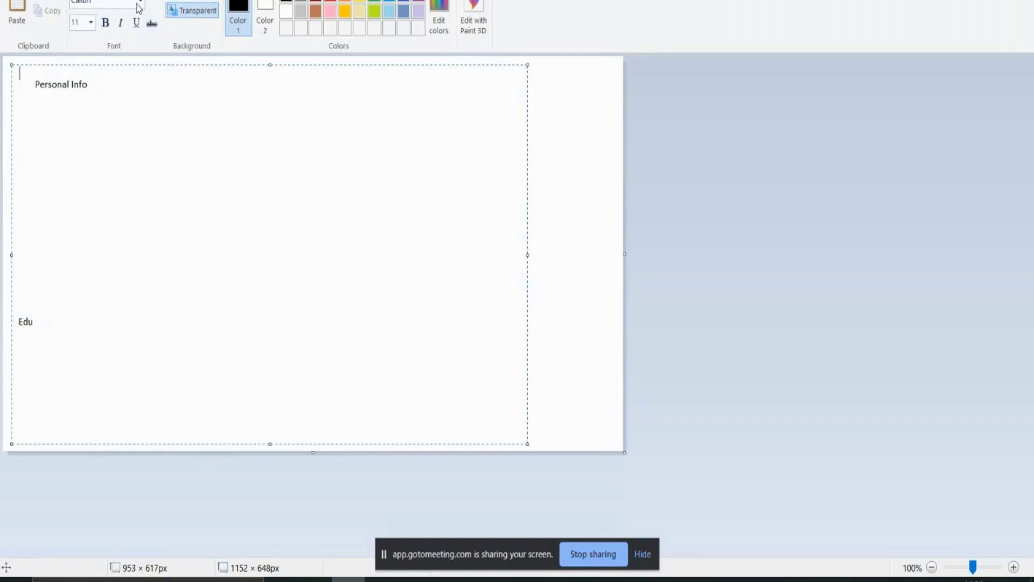
left_click(76, 0)
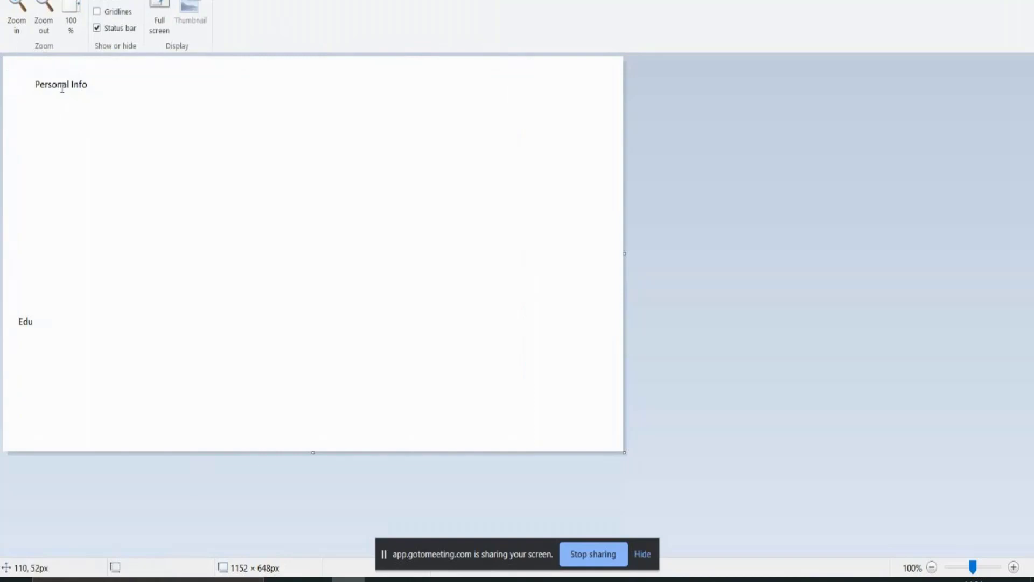
left_click_drag(58, 105, 159, 122)
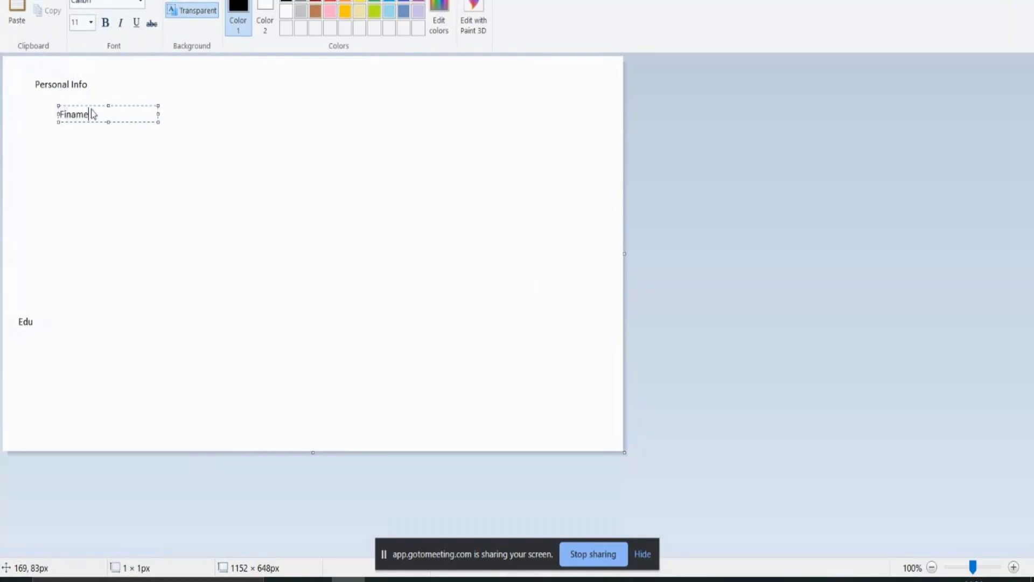
type("Finame, last")
left_click(25, 339)
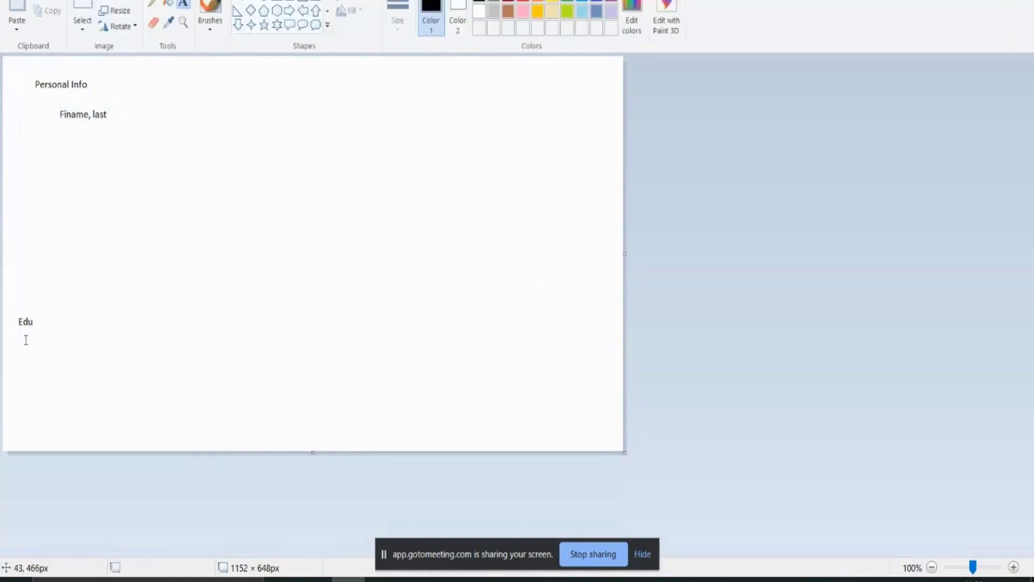
Step: List school, undgrad and post grad on separate lines under Edu
left_click(24, 339)
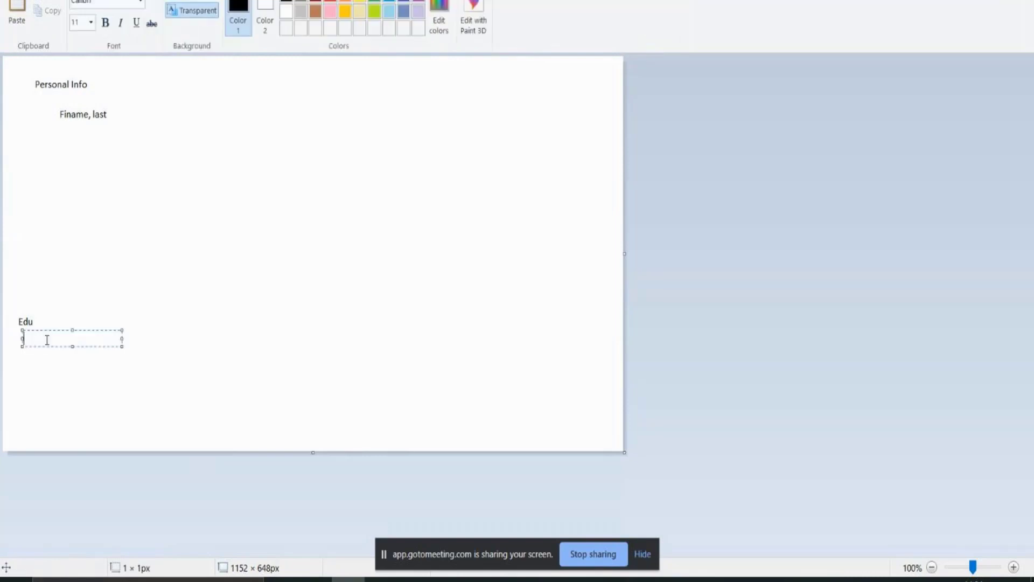
type("school")
key("Return")
type("undgrad")
key("Return")
type("post")
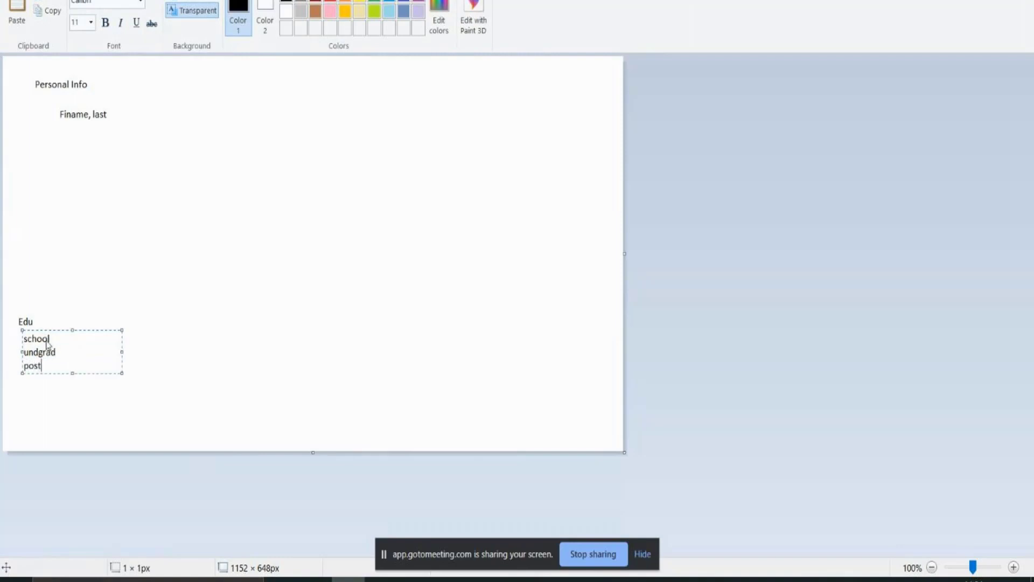
type(" grad")
Step: Finish the text edits, minimize Paint and return to the Saviynt browser
left_click_drag(119, 121, 58, 100)
left_click(40, 78)
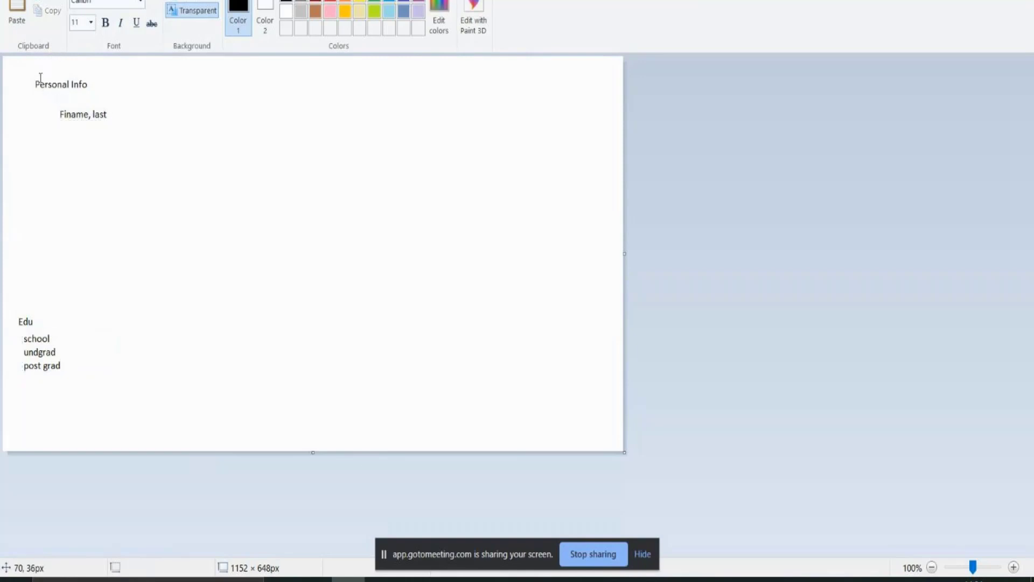
left_click_drag(61, 372, 31, 345)
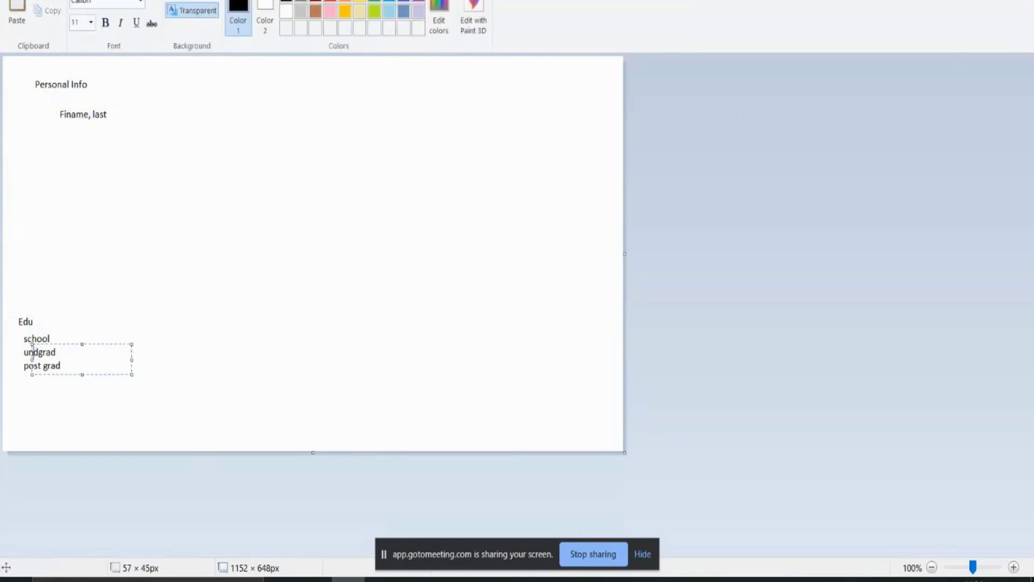
left_click(971, 1)
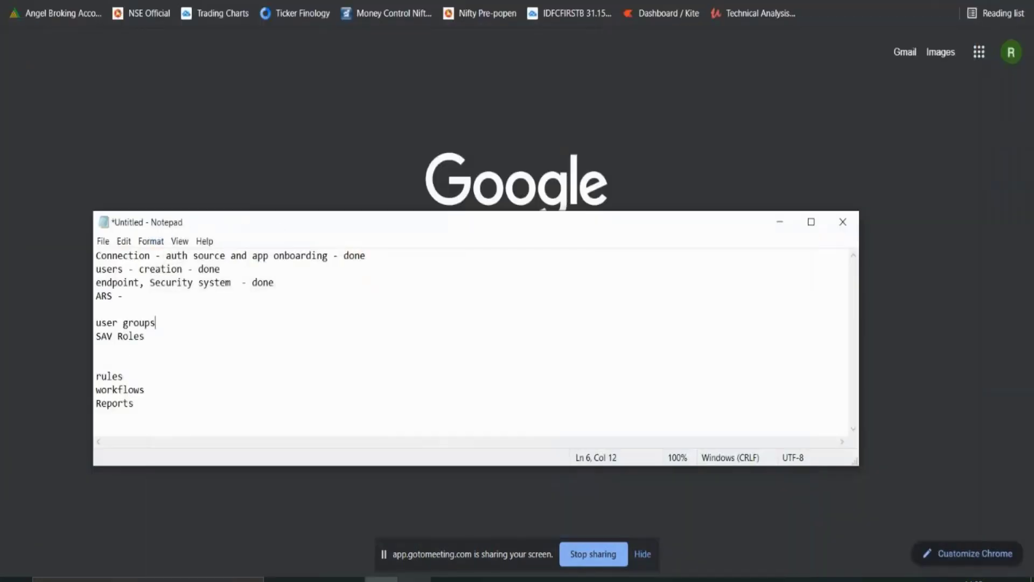
left_click(415, 579)
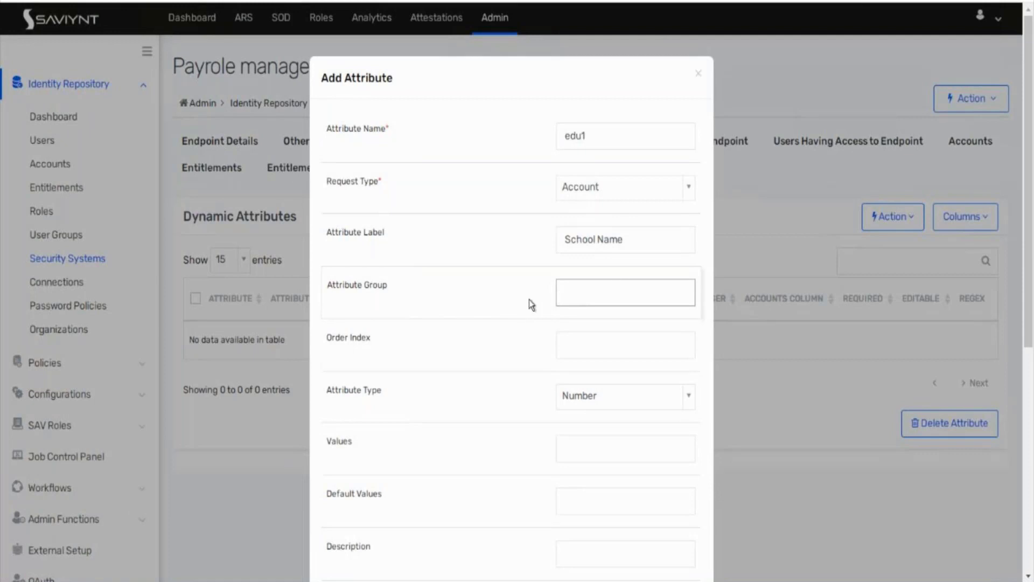
Step: Set Attribute Group to 'educational details' and Order Index to -2
type("educational details")
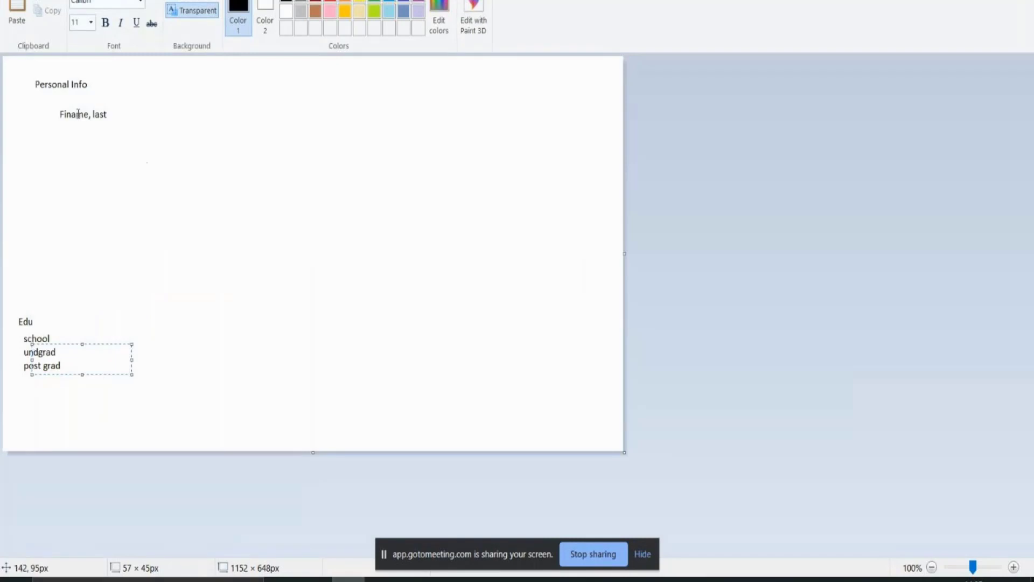
left_click(92, 112)
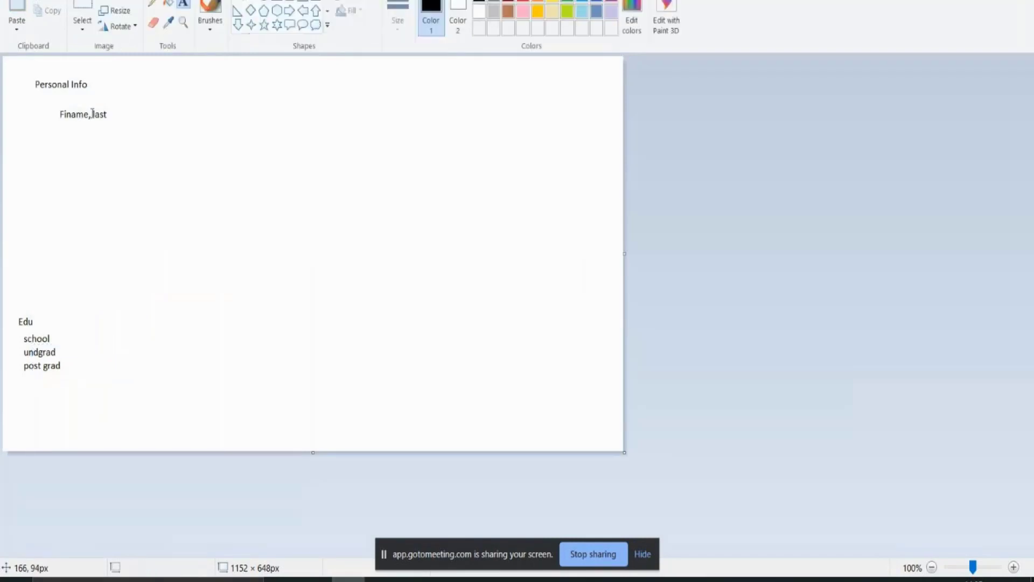
left_click(92, 114)
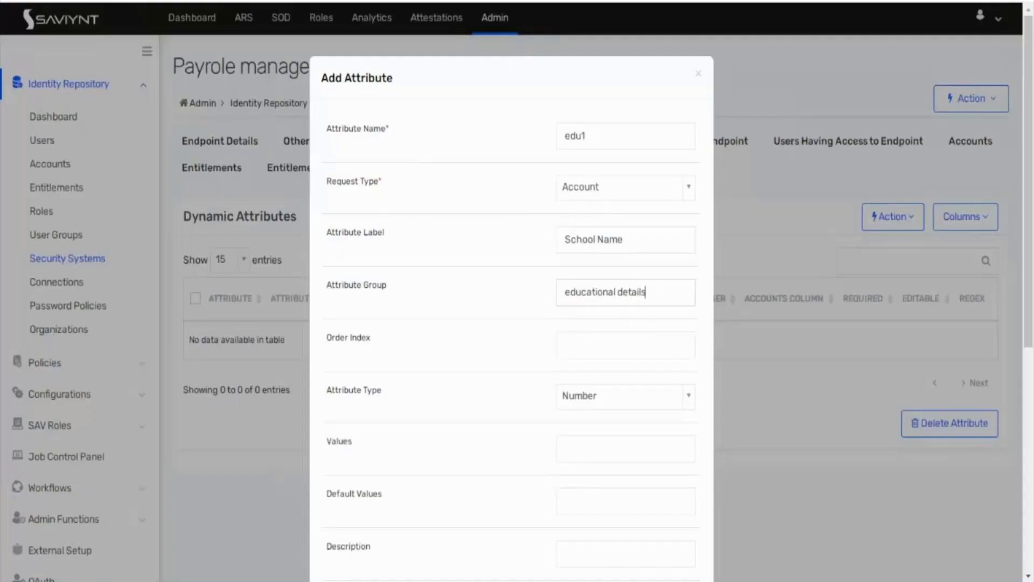
left_click(626, 339)
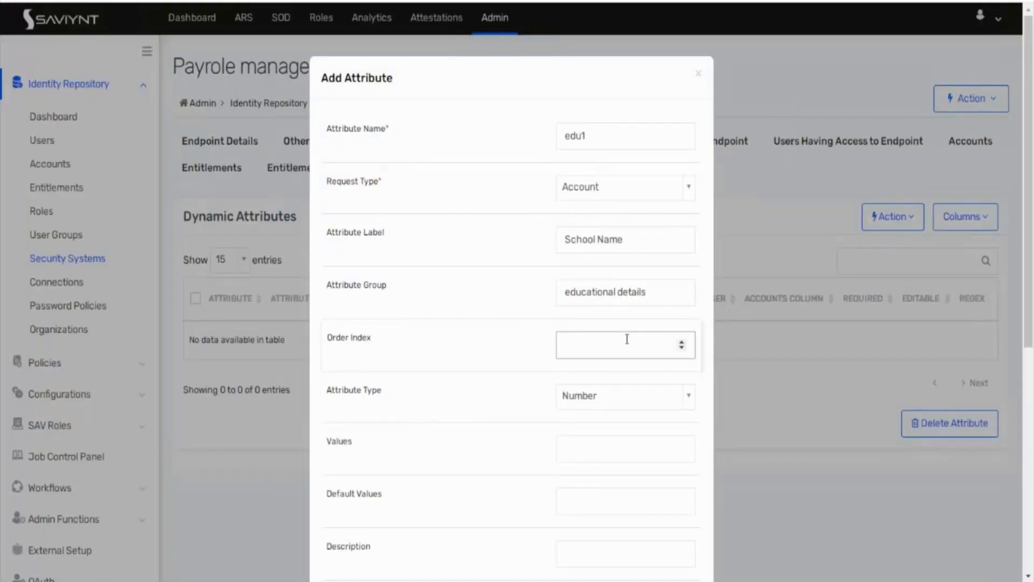
double_click(681, 349)
left_click(442, 365)
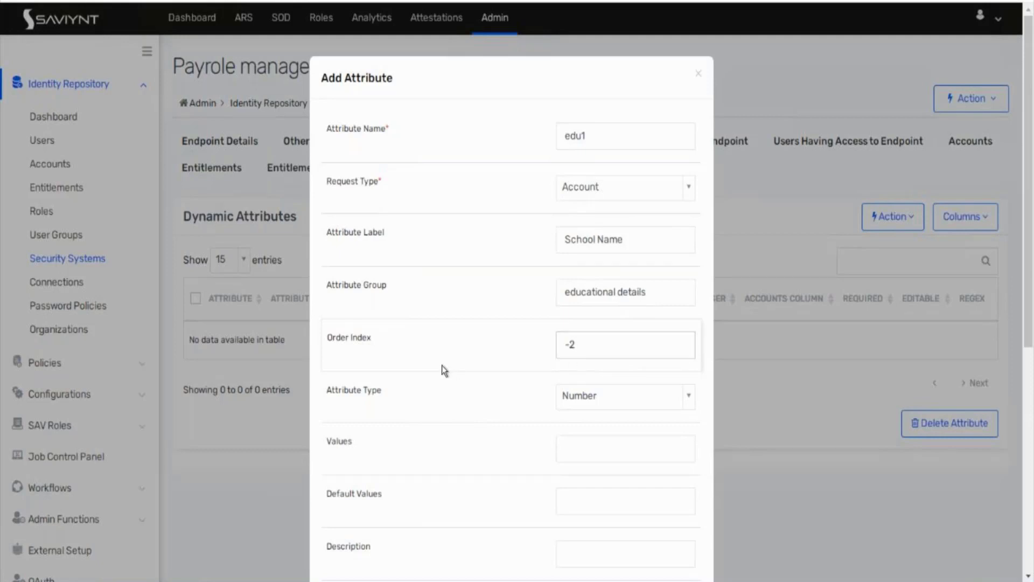
Step: Make the attribute type String, mark it Required, and save edu1
left_click(597, 398)
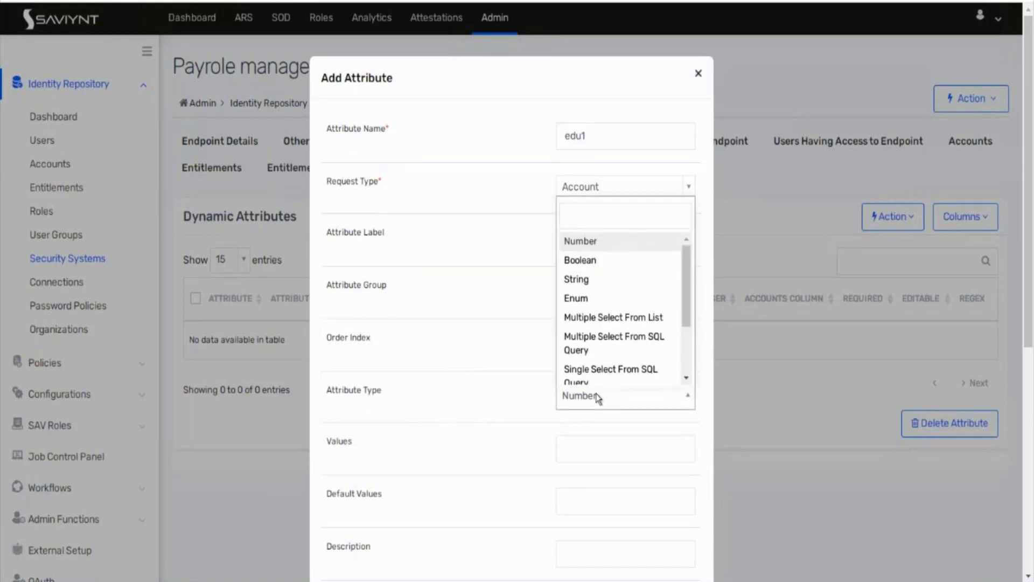
left_click(592, 277)
scroll(499, 425, "down", 5)
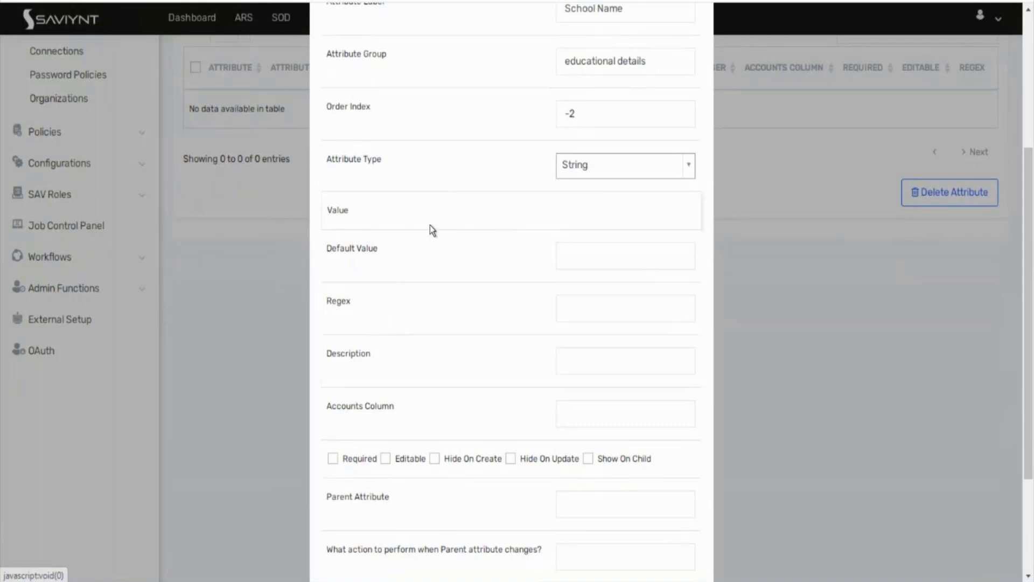
left_click(580, 256)
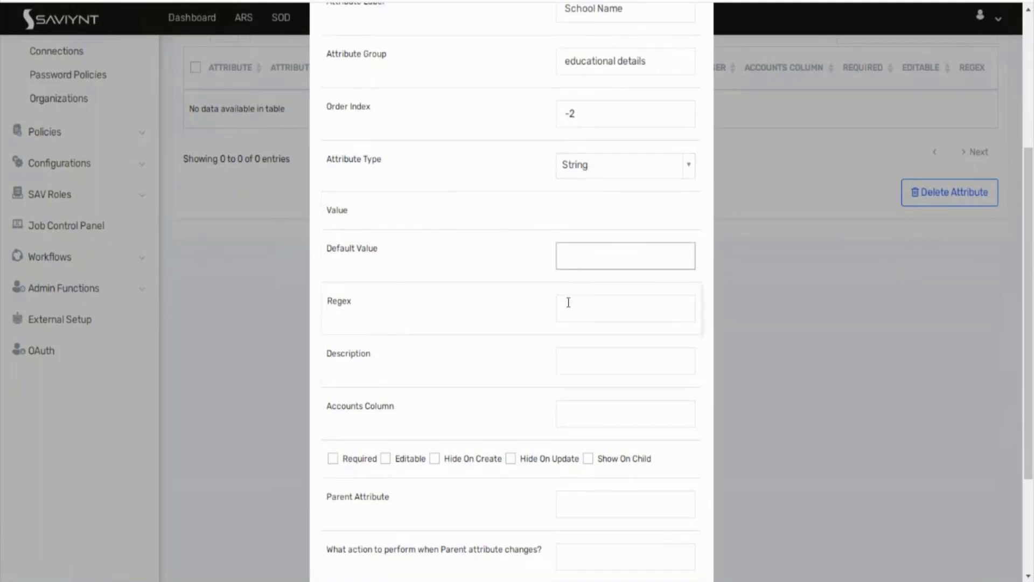
left_click(332, 459)
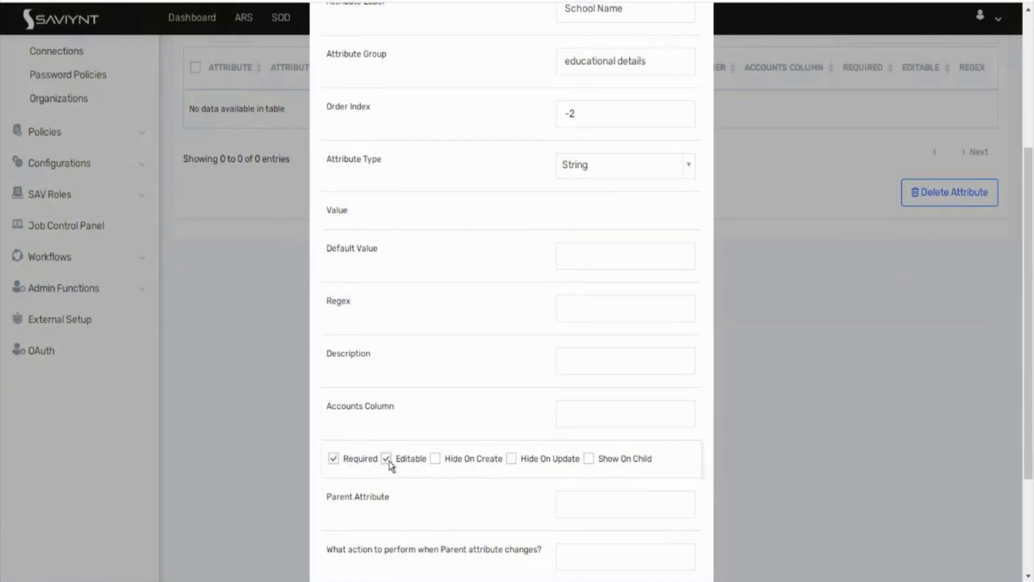
scroll(389, 461, "down", 3)
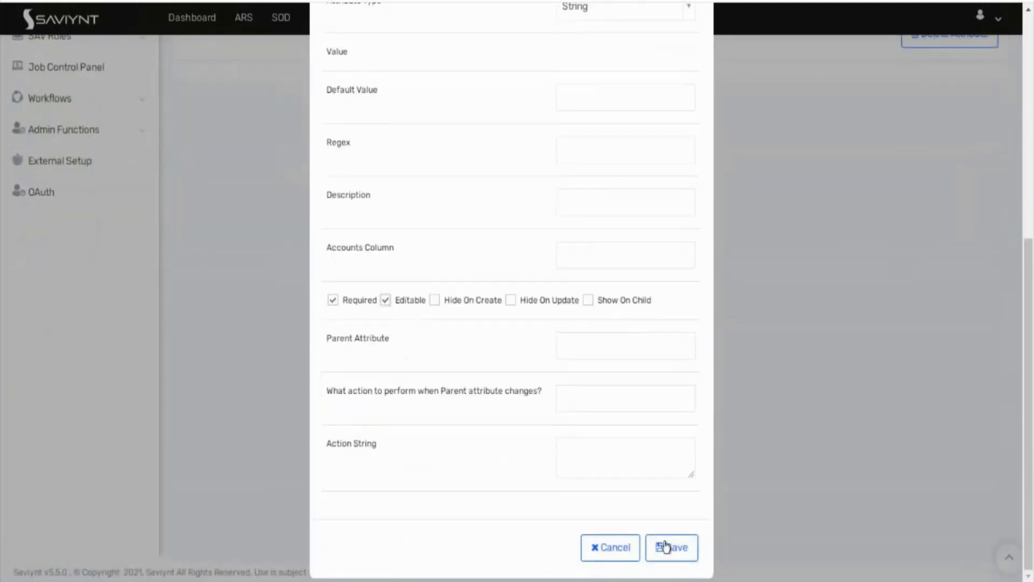
left_click(666, 545)
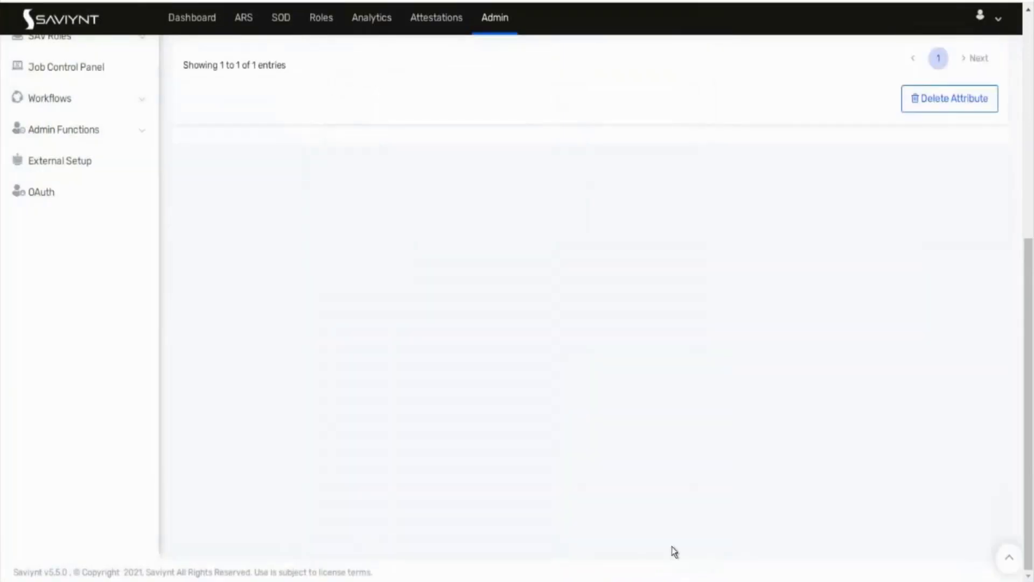
Step: Start an access request for other users and try adding the payroll application
scroll(671, 546, "up", 5)
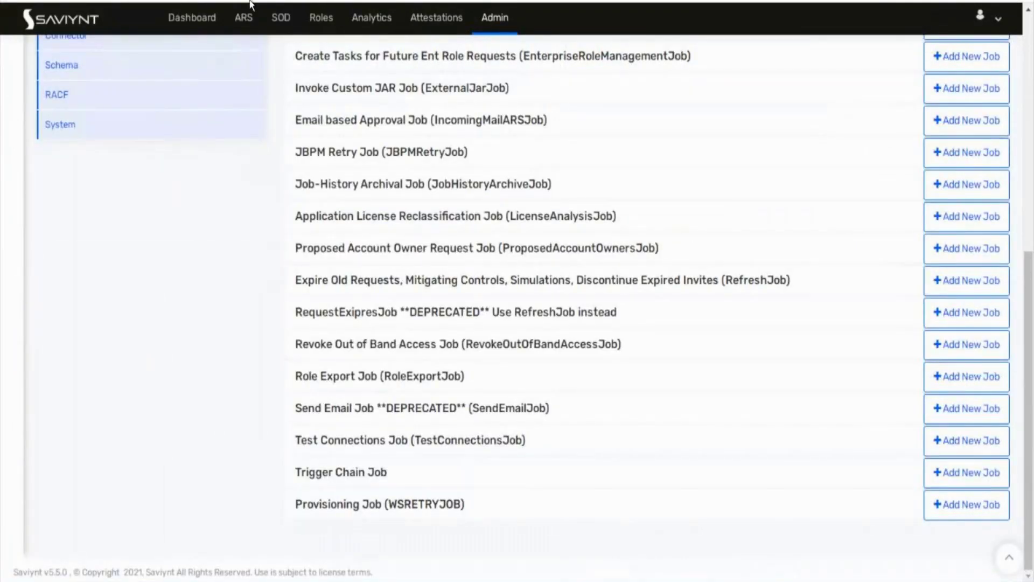
left_click(243, 17)
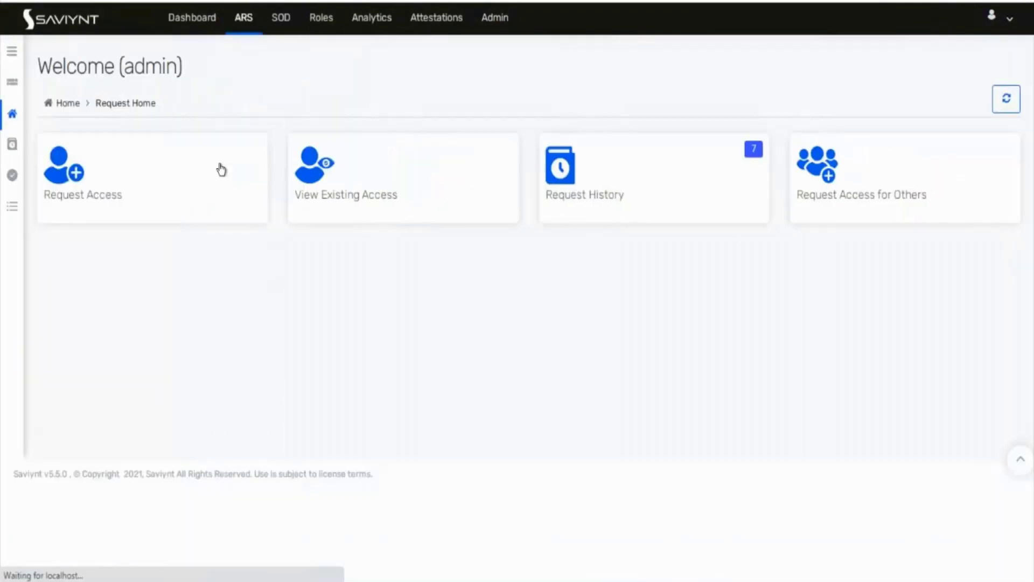
left_click(806, 212)
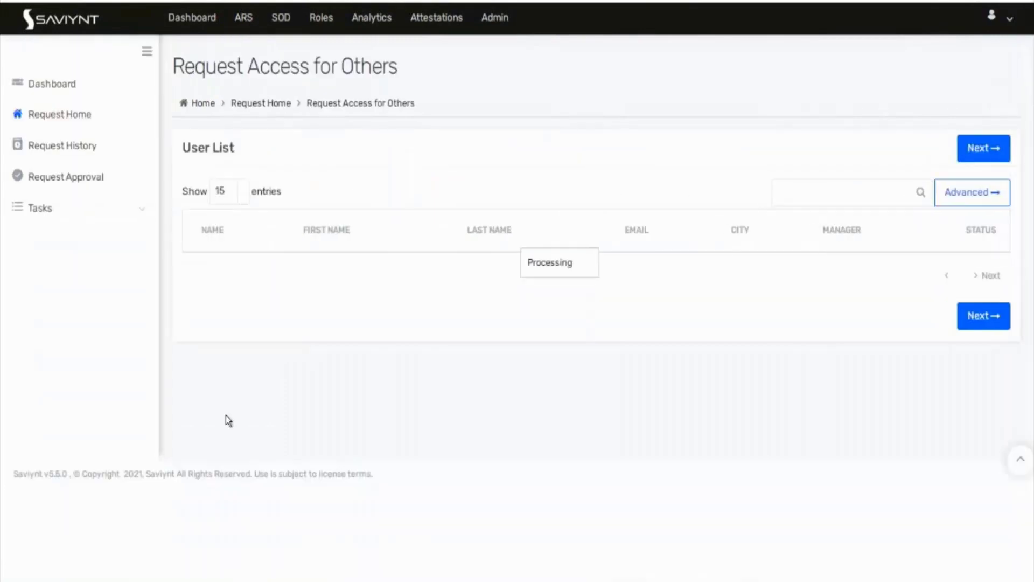
left_click(979, 151)
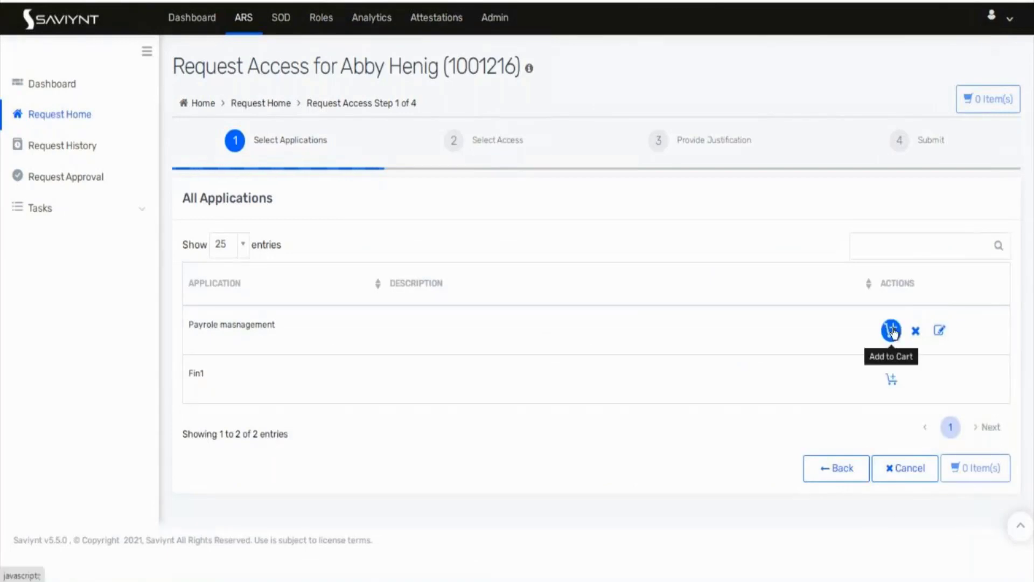
left_click(892, 331)
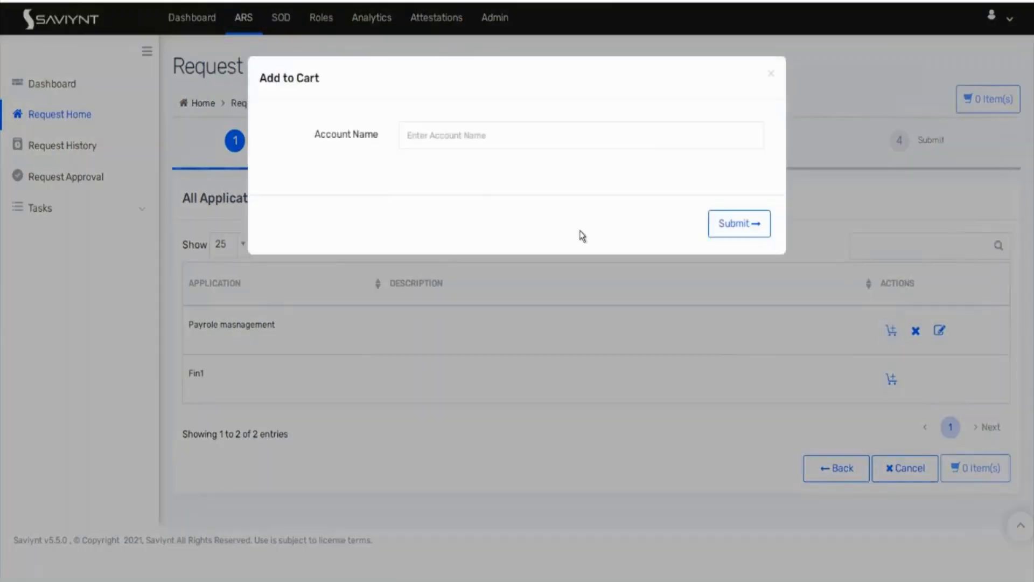
left_click(772, 74)
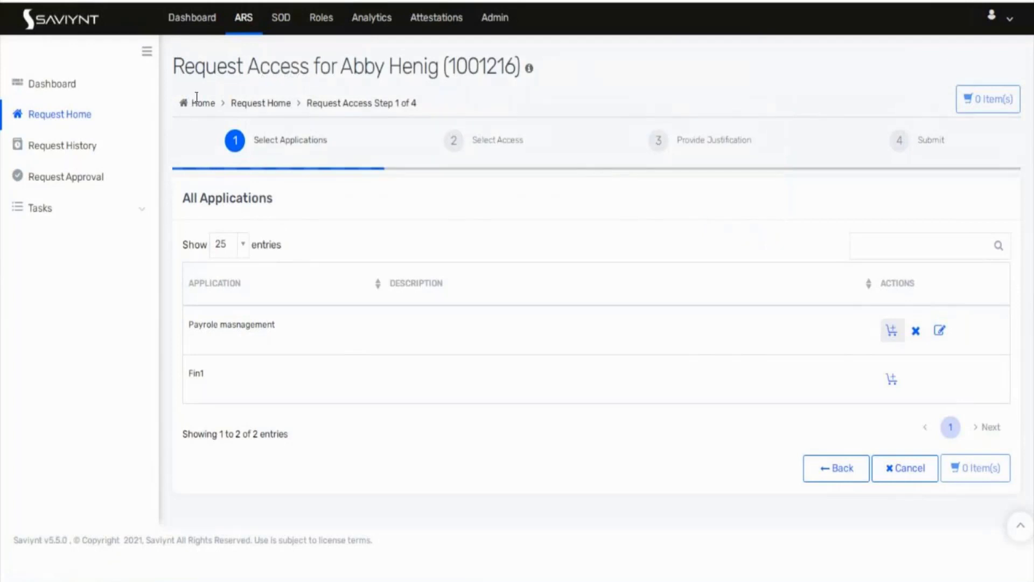
Step: Pick a different user, add the payroll application to the cart and check out
left_click(12, 1)
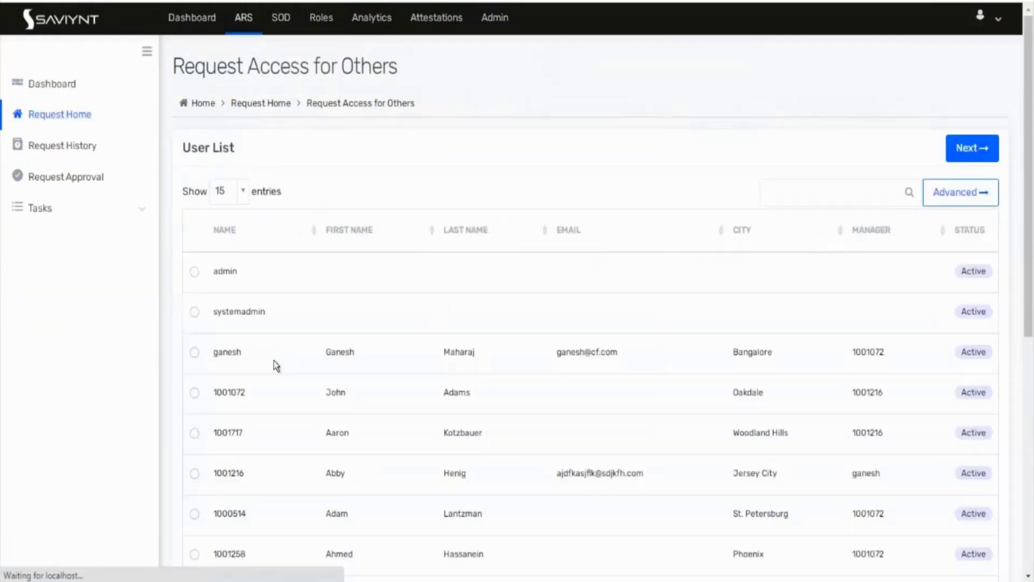
left_click(194, 554)
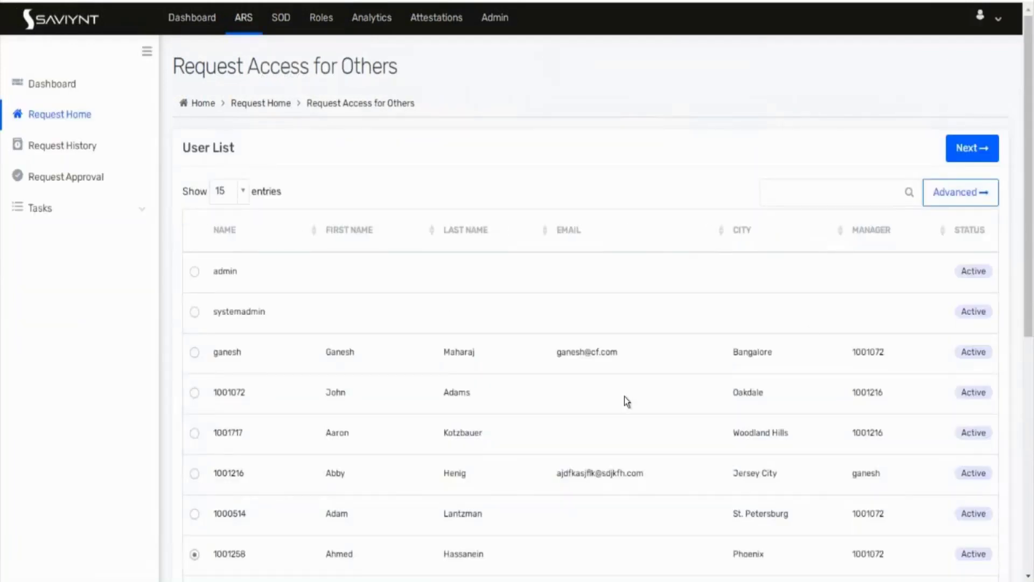
left_click(968, 157)
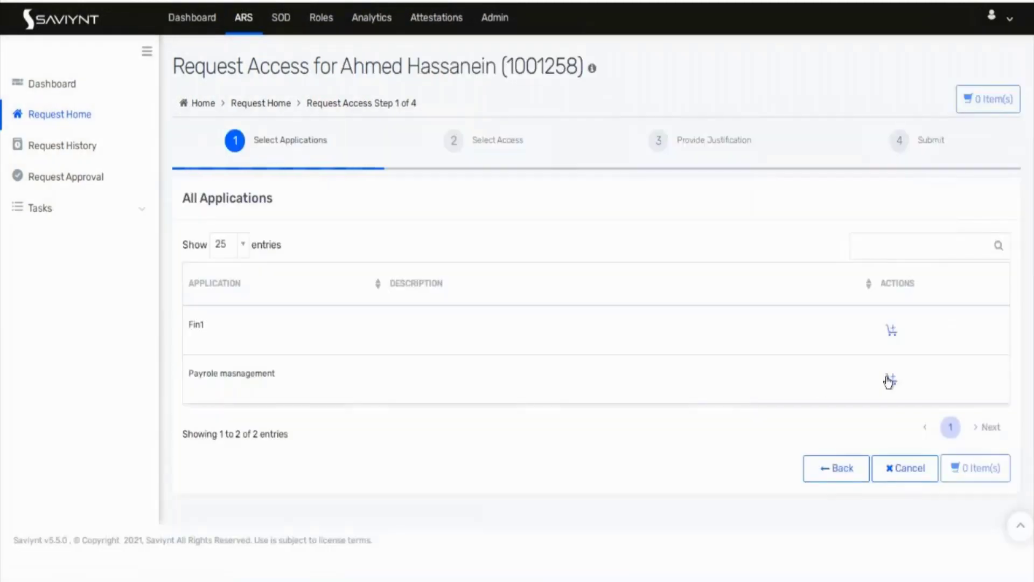
left_click(890, 380)
left_click(978, 475)
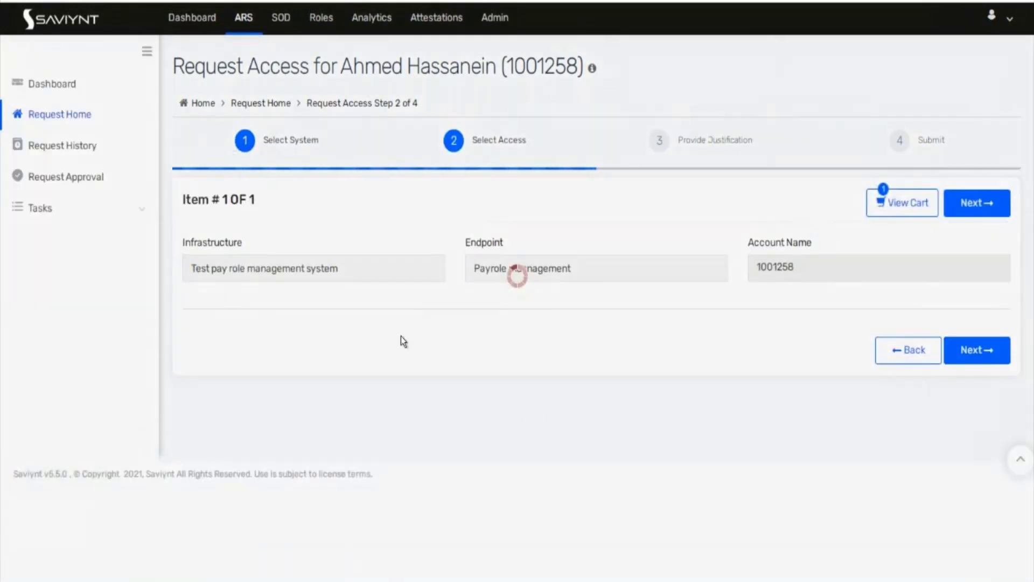
scroll(401, 336, "down", 3)
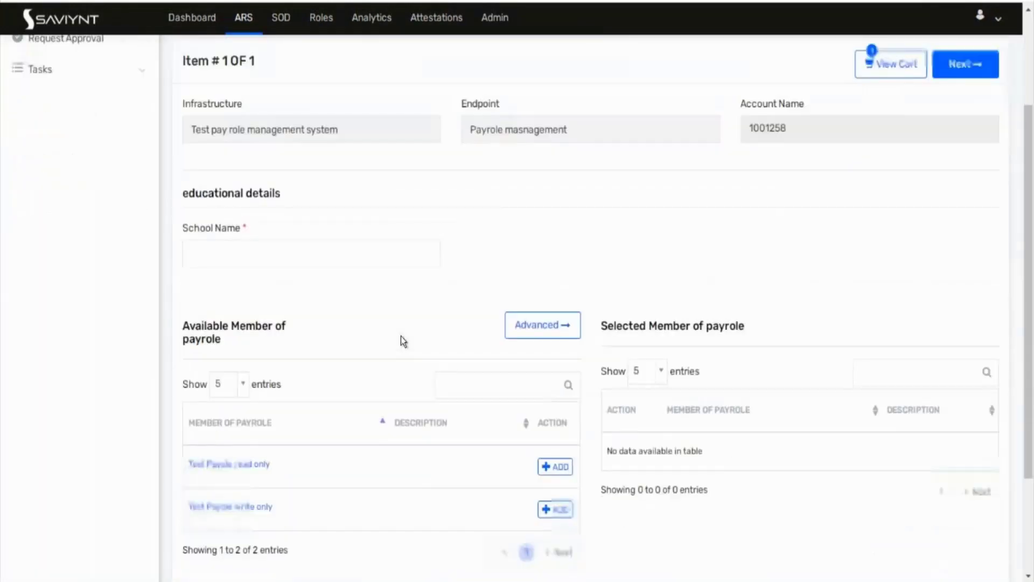
Step: Type test text into the School Name field, then return to the dynamic attributes admin page
left_click(235, 233)
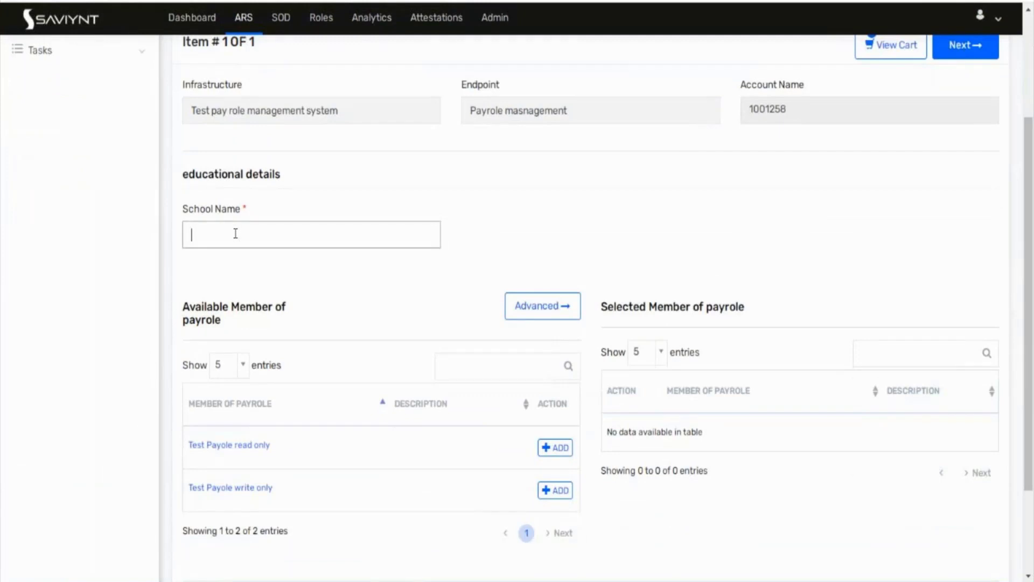
type("asdasdasdsadsadasdasd")
key("BackSpace")
key("BackSpace")
key("BackSpace")
key("BackSpace")
key("BackSpace")
key("BackSpace")
key("BackSpace")
key("BackSpace")
key("BackSpace")
key("BackSpace")
key("BackSpace")
key("BackSpace")
key("BackSpace")
key("BackSpace")
key("BackSpace")
key("BackSpace")
key("BackSpace")
key("BackSpace")
key("BackSpace")
key("BackSpace")
key("BackSpace")
left_click(216, 1)
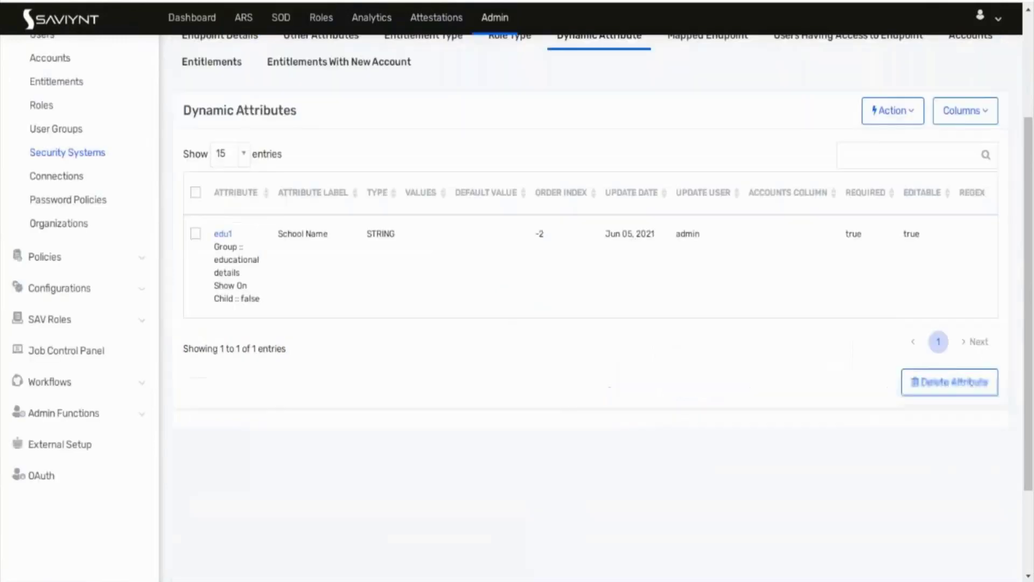
Step: Start a new attribute named fname with request type Account
left_click(895, 111)
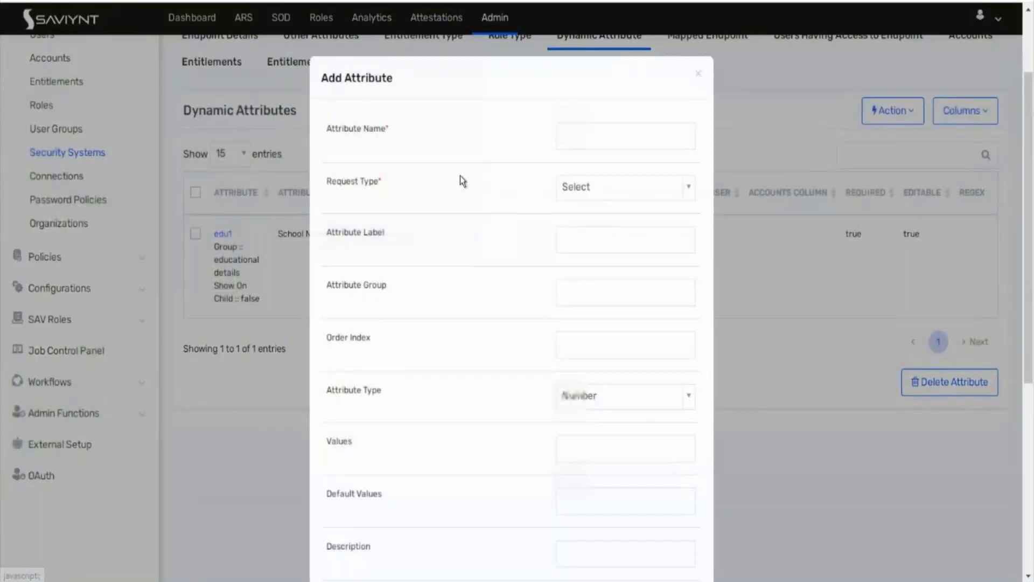
left_click(589, 135)
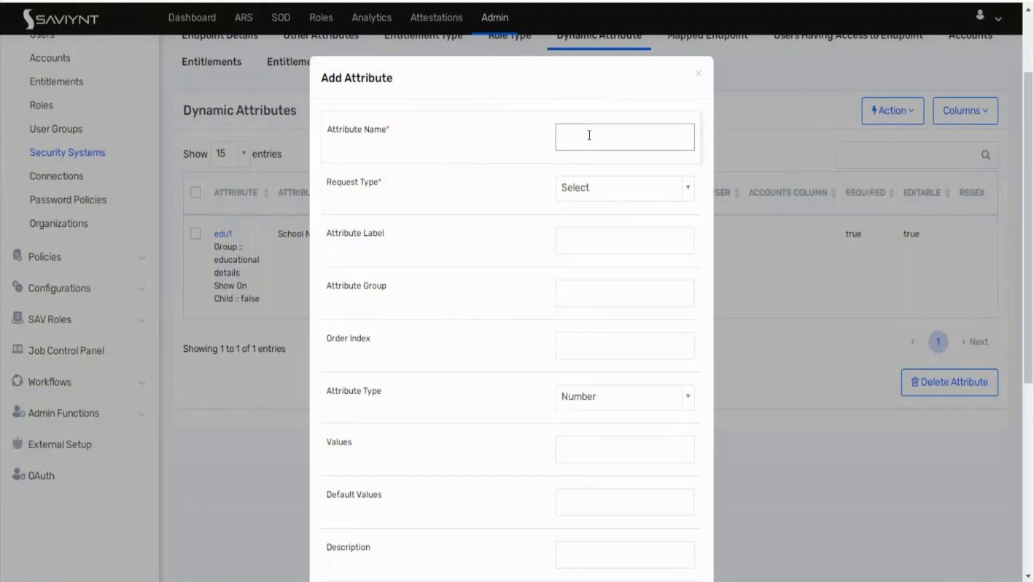
type("fname")
key("BackSpace")
type("wee")
left_click(597, 186)
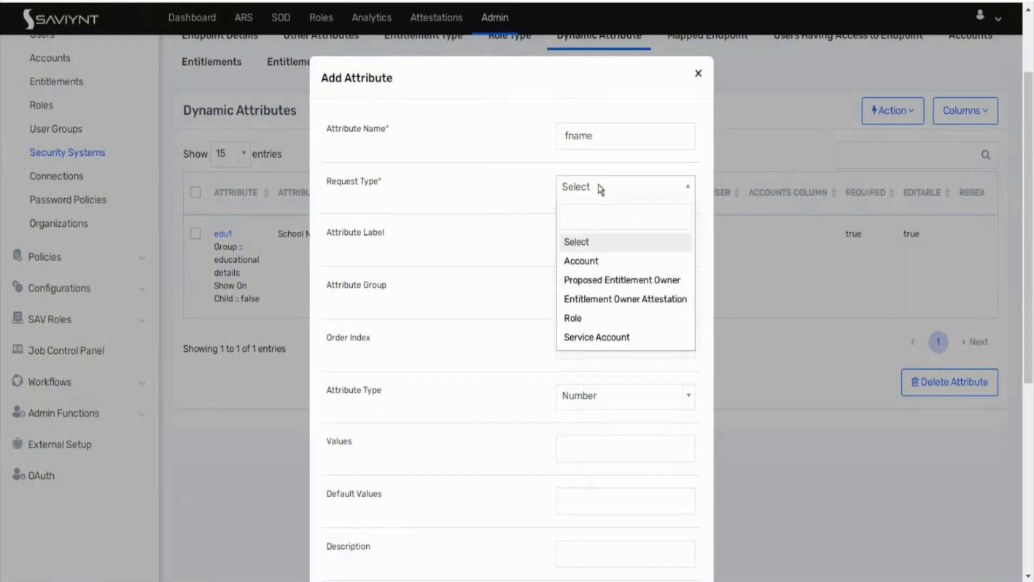
left_click(589, 262)
Step: Set the label to 'first name' and the group to 'personal details'
left_click(595, 246)
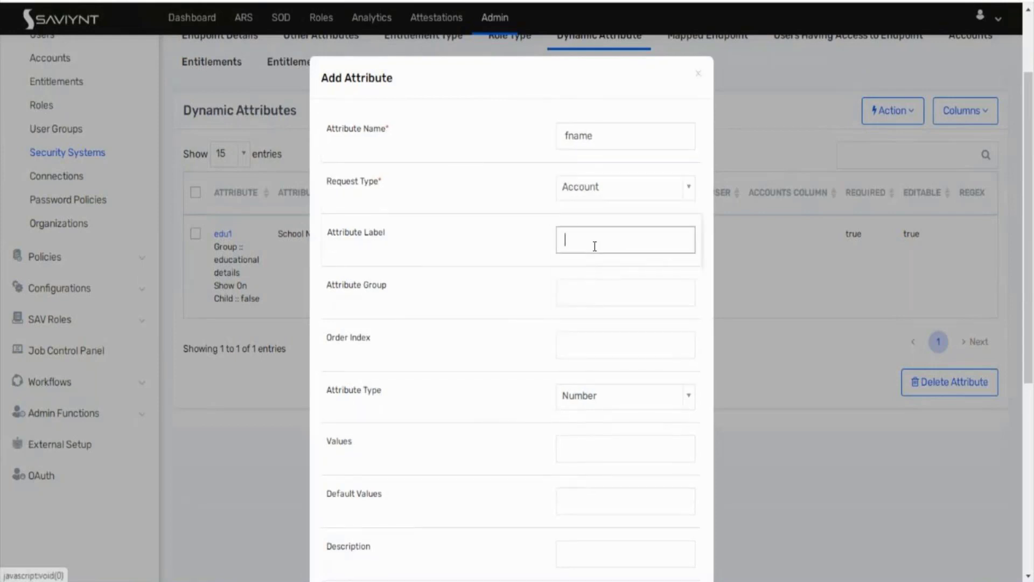
type("personal ")
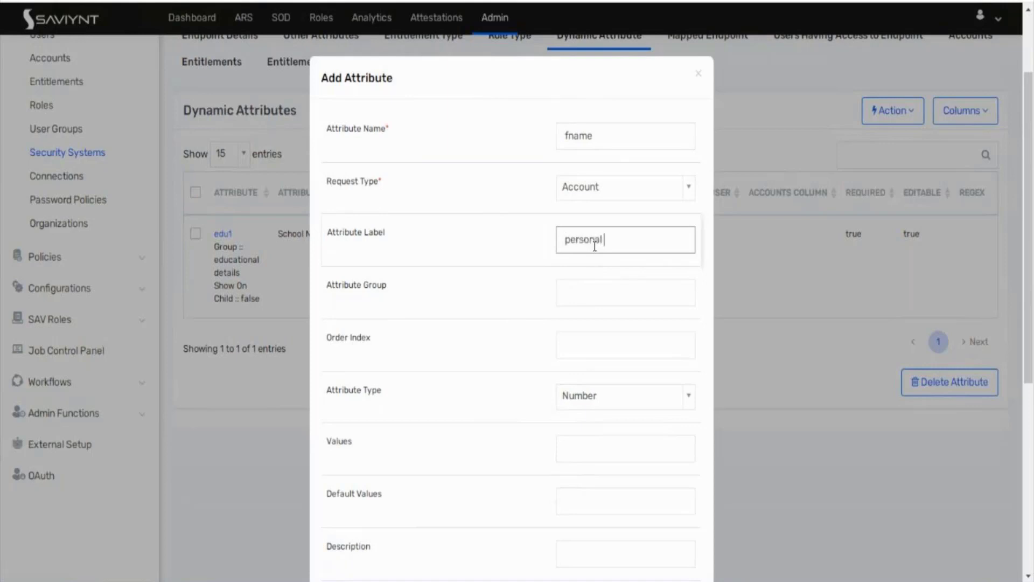
type("deailsails")
left_click(590, 298)
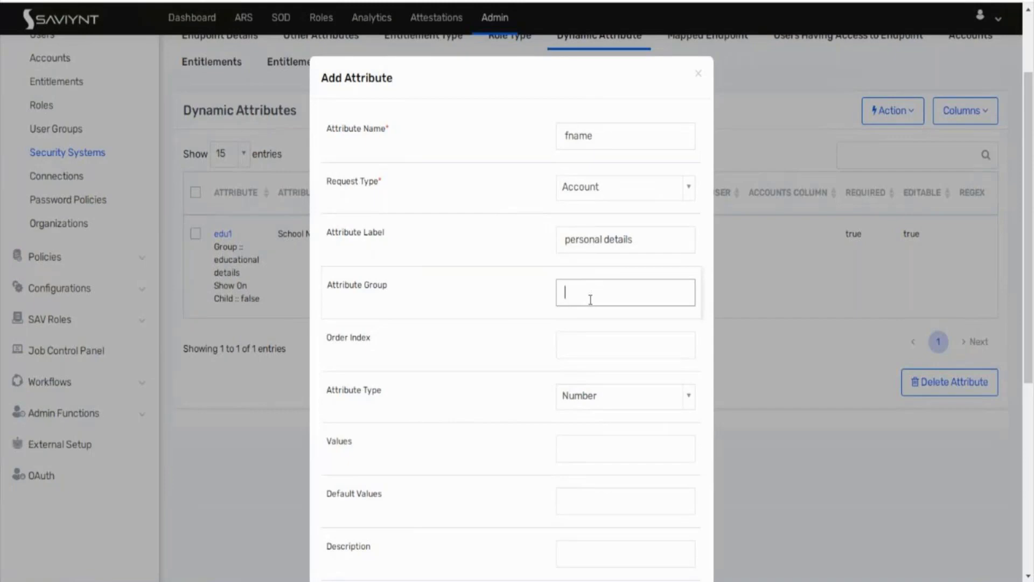
left_click_drag(626, 239, 555, 240)
key("ctrl+c")
key("BackSpace")
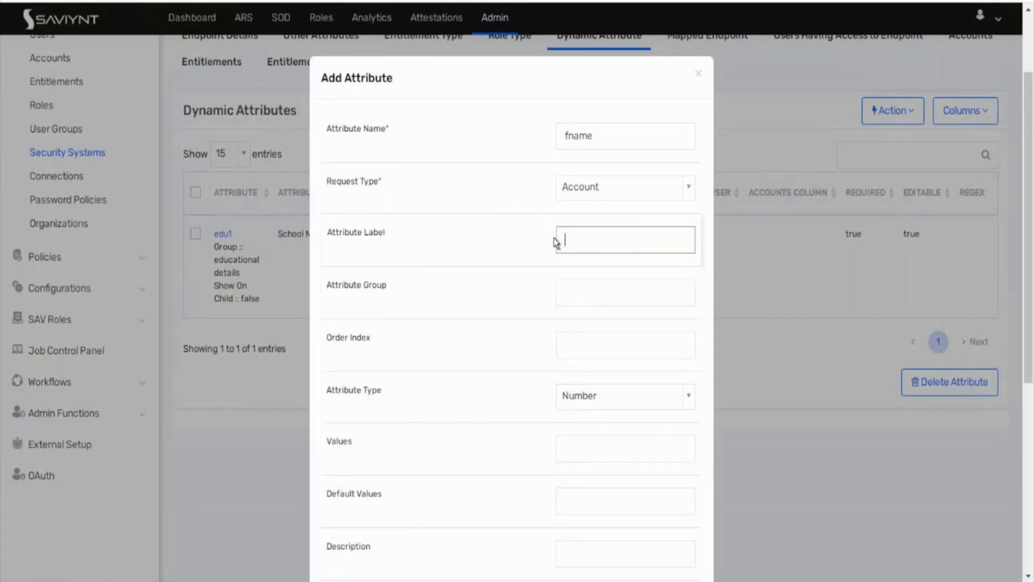
left_click(577, 291)
key("ctrl+v")
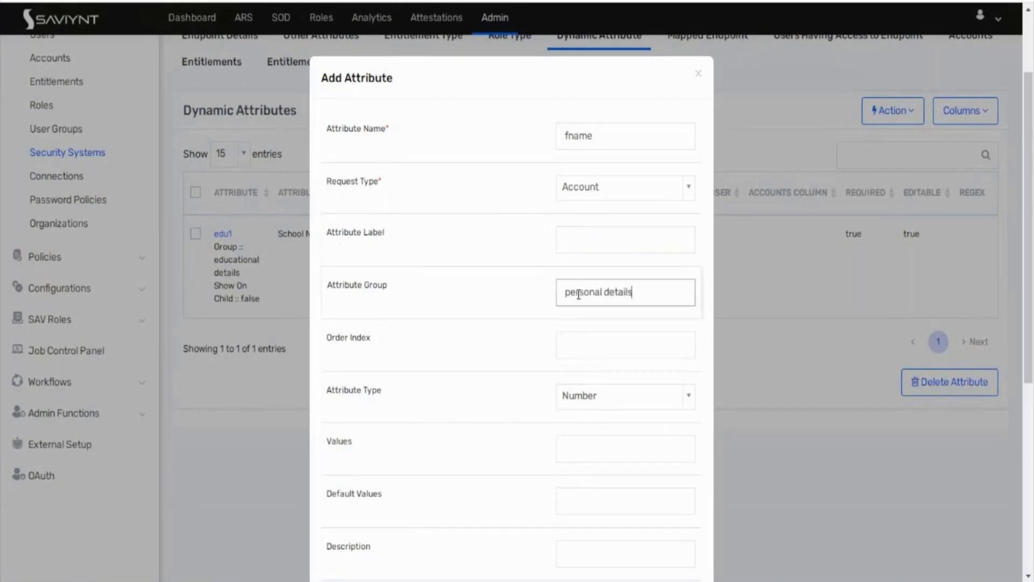
left_click(586, 235)
type("first na")
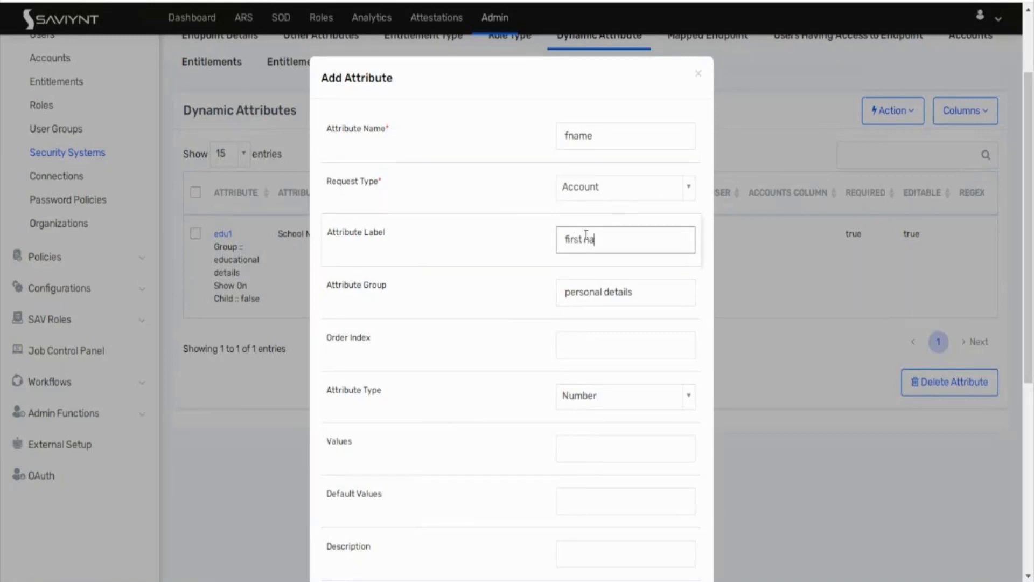
type("me")
Step: Make fname a String attribute and save it
left_click(615, 399)
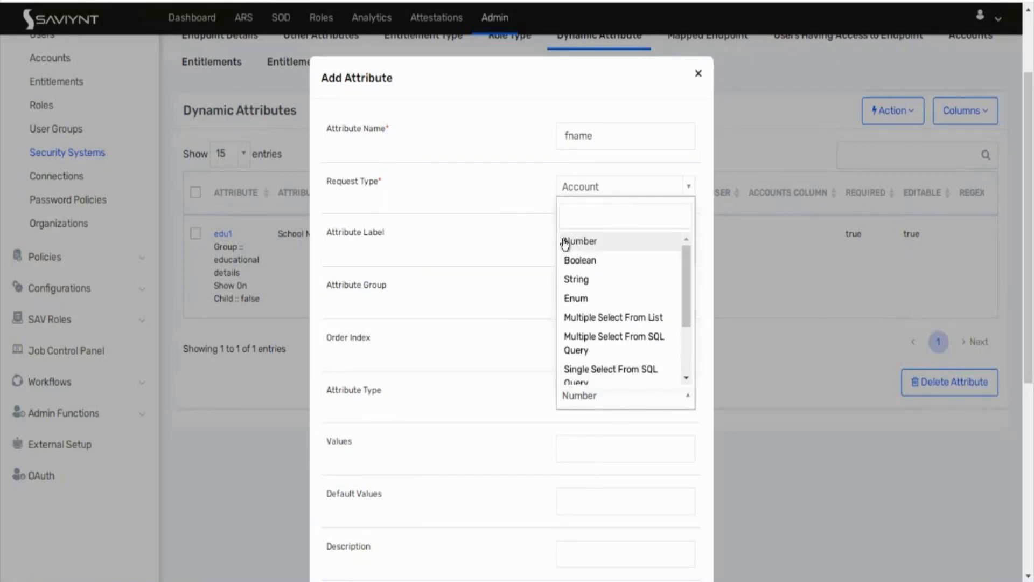
left_click(577, 279)
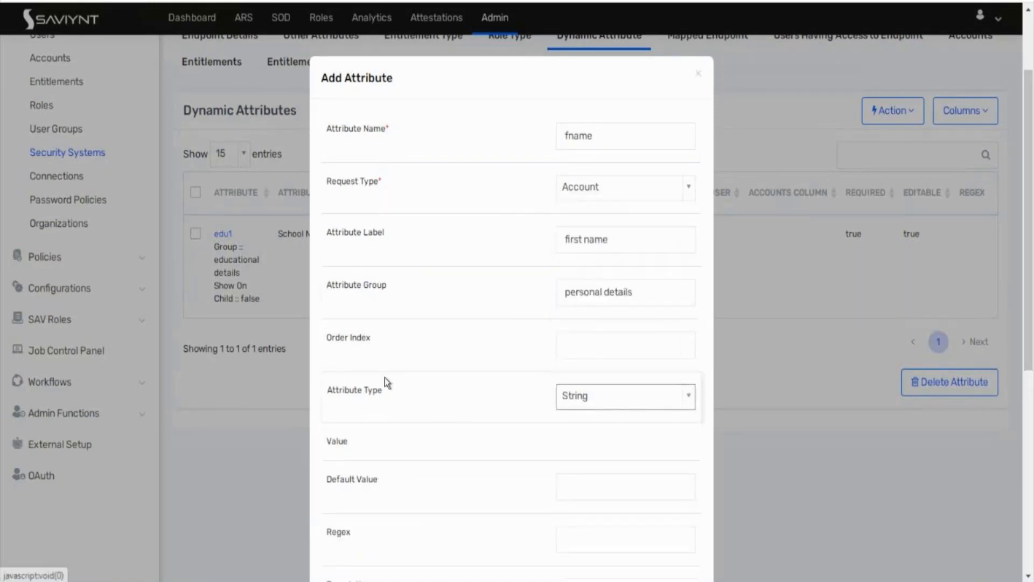
scroll(384, 377, "down", 7)
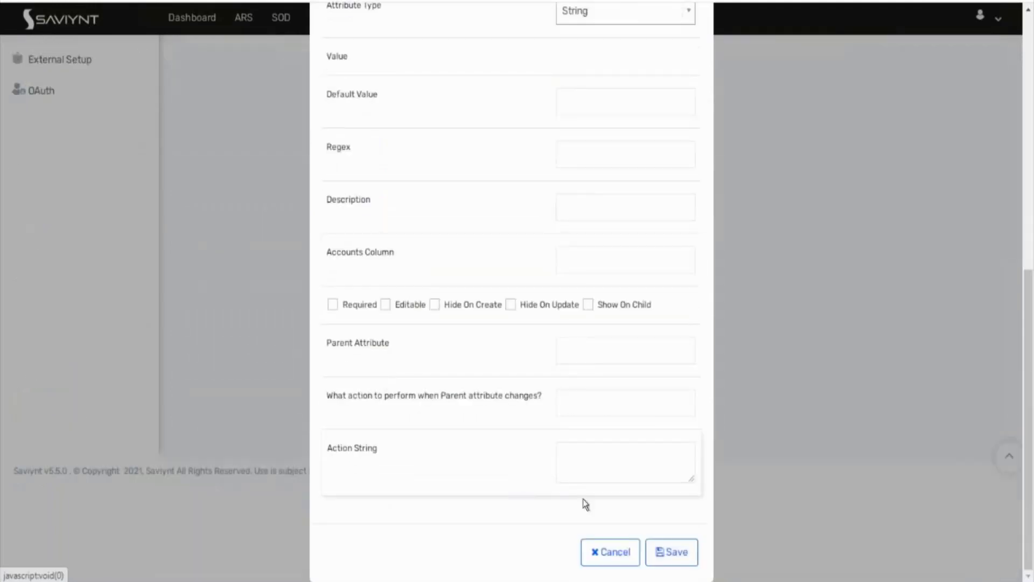
left_click(669, 553)
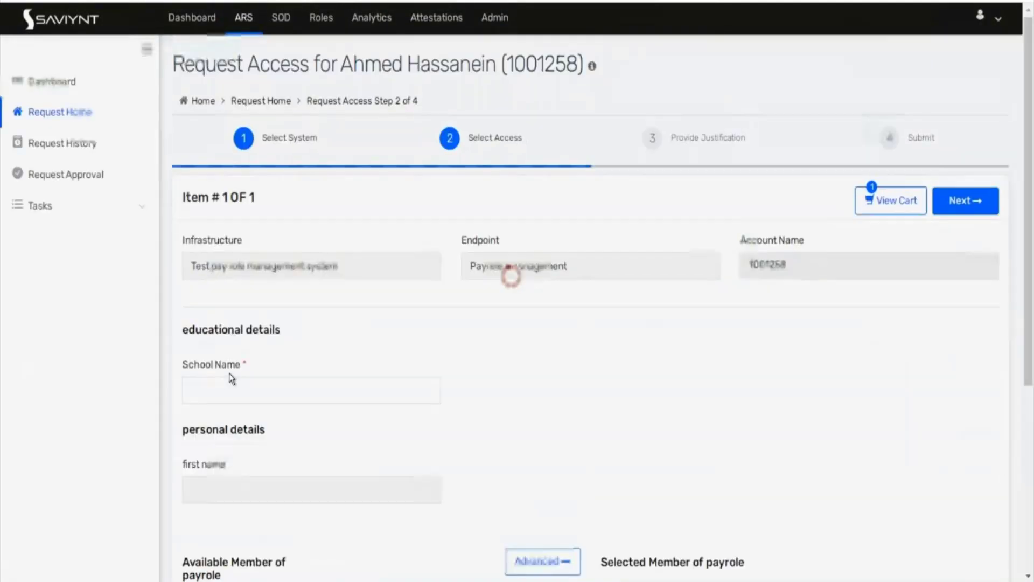
Step: Scroll back to the Dynamic Attributes table and open fname's Update Attribute form
scroll(228, 373, "down", 2)
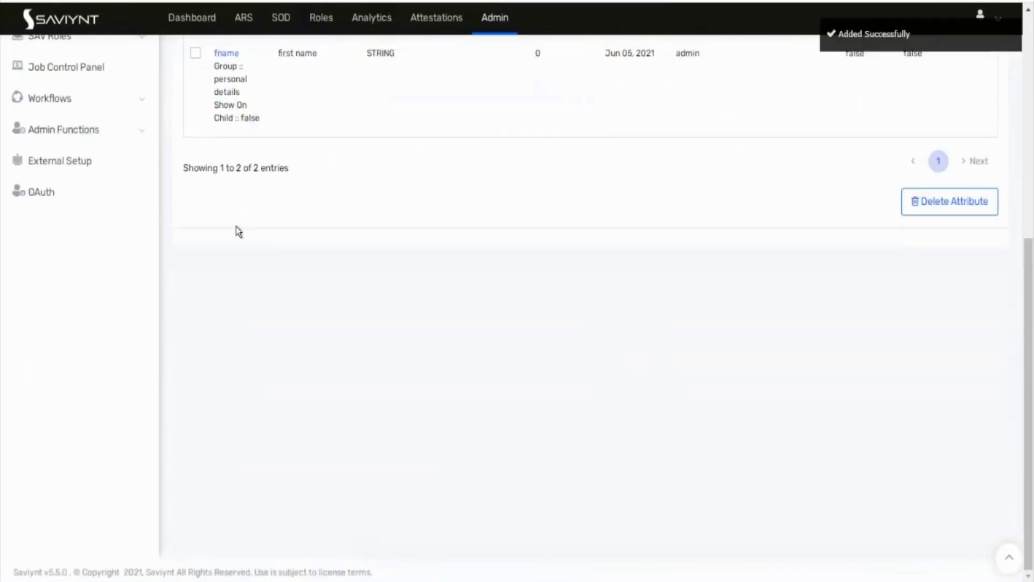
scroll(236, 232, "up", 7)
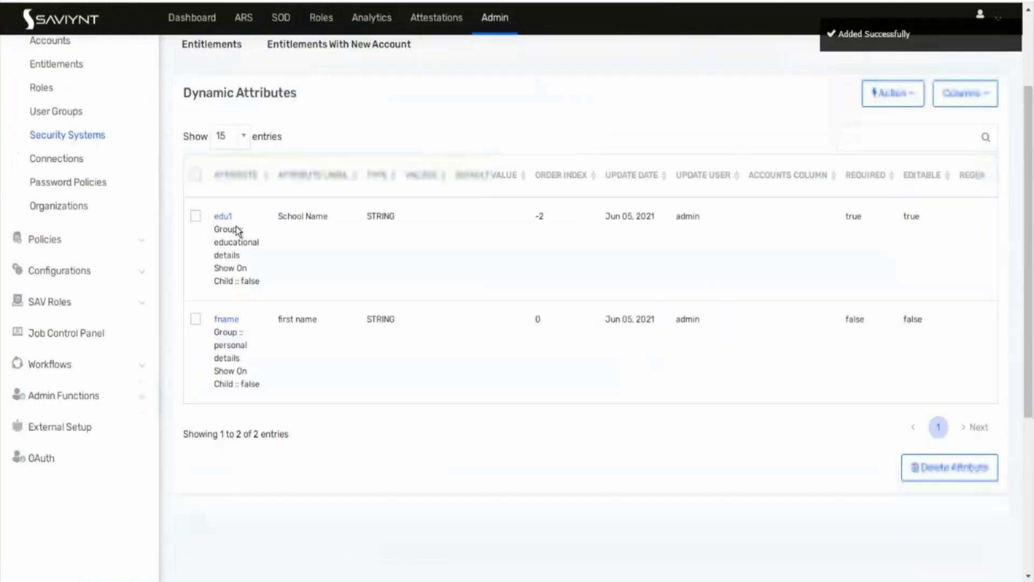
left_click(226, 443)
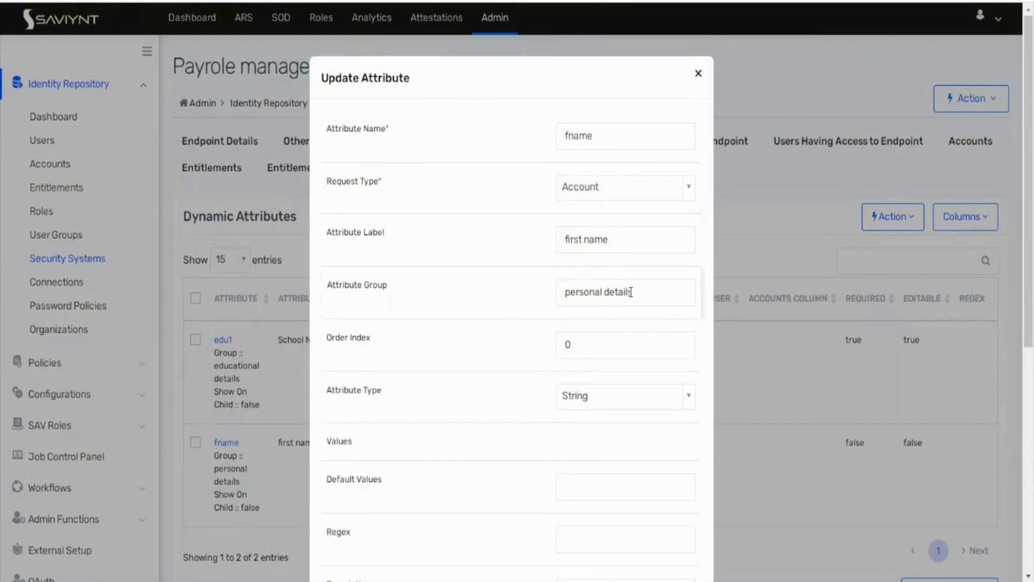
Step: Close the fname form without changes and copy the 'educational details' group name from the list
left_click(699, 73)
triple_click(231, 379)
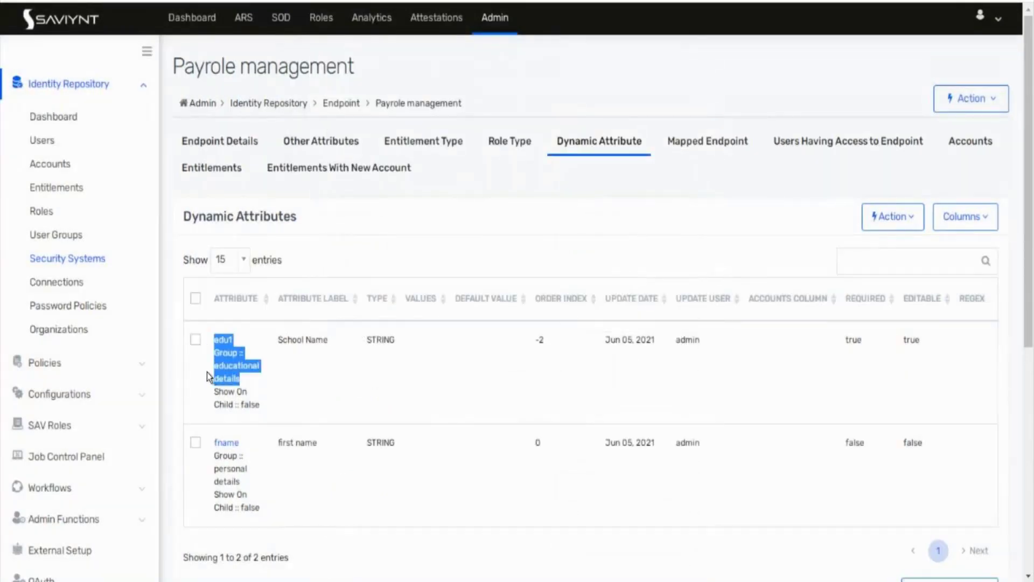
left_click(237, 380)
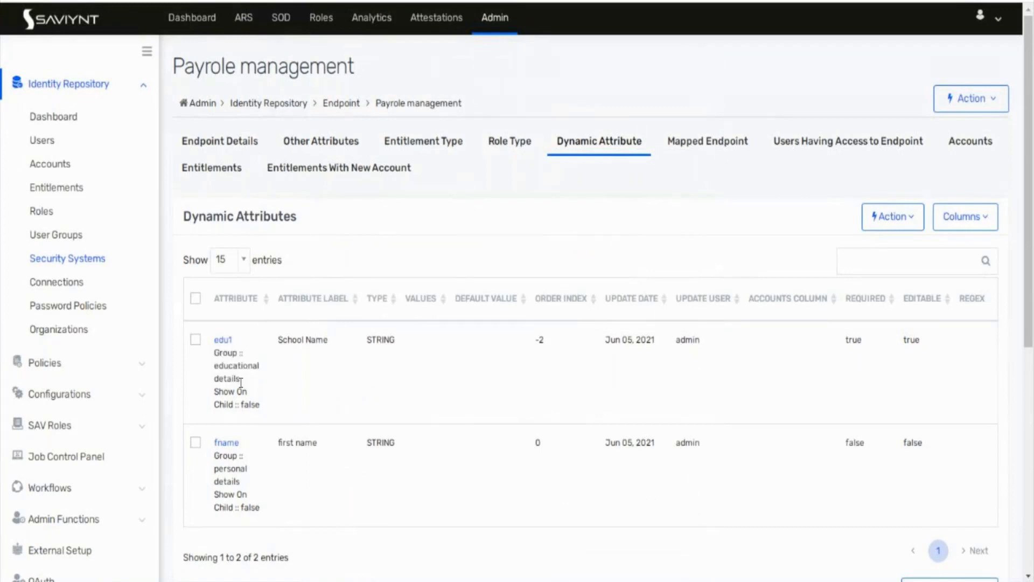
left_click_drag(240, 381, 215, 371)
key("ctrl+c")
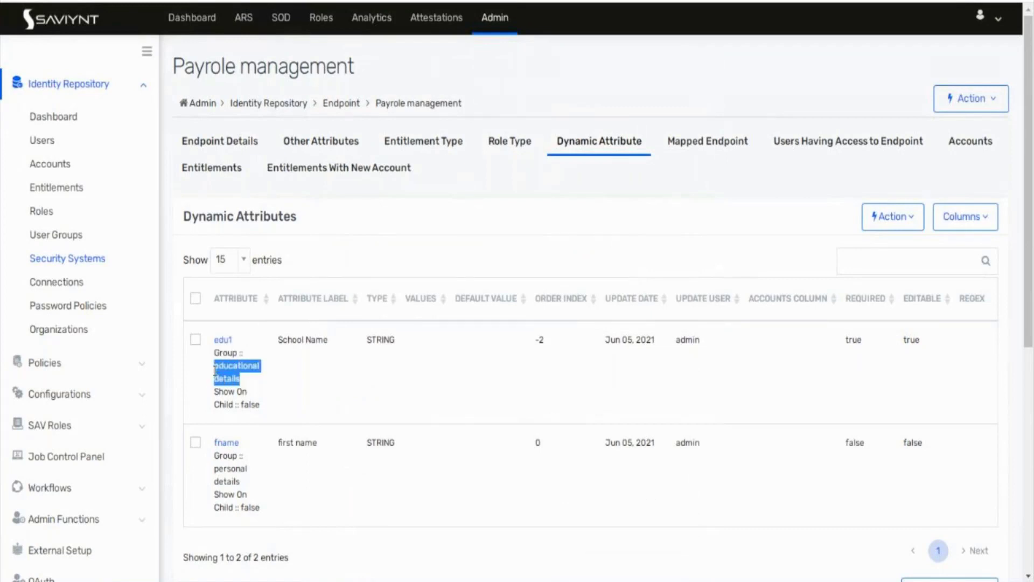
Step: Move fname into the 'educational details' group with order index 3, make it editable, and save
left_click(223, 442)
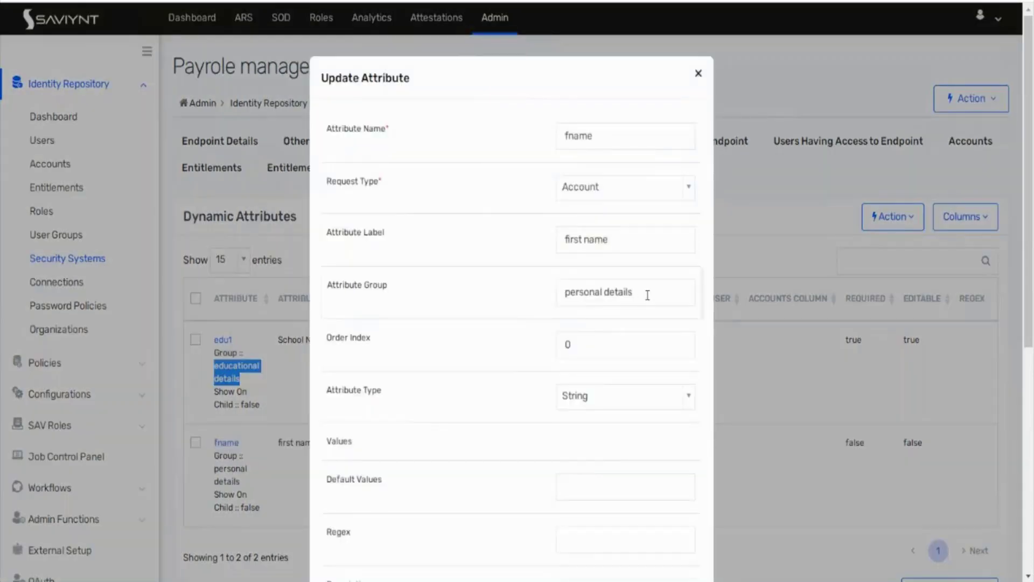
left_click_drag(640, 299, 539, 304)
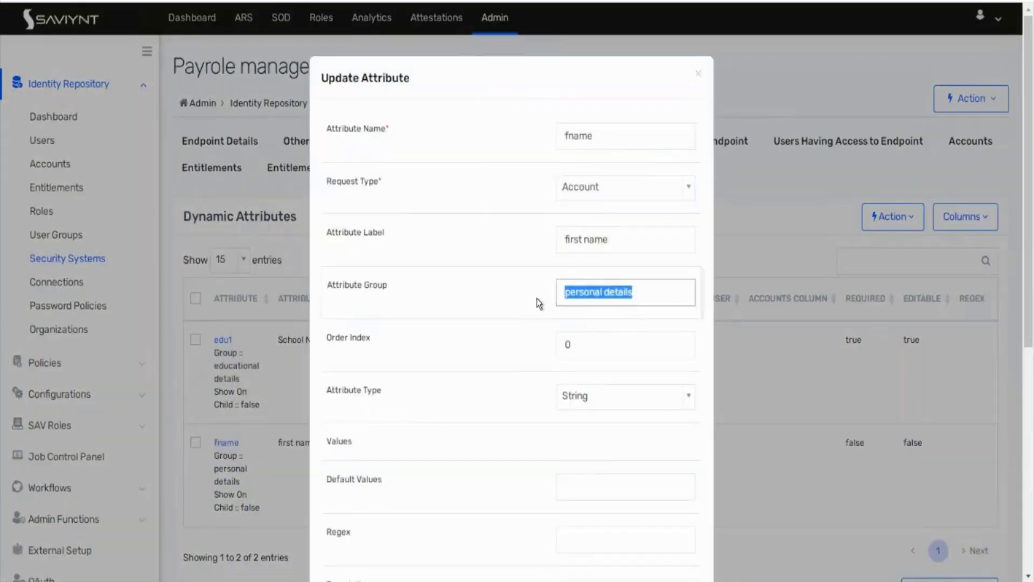
key("ctrl+v")
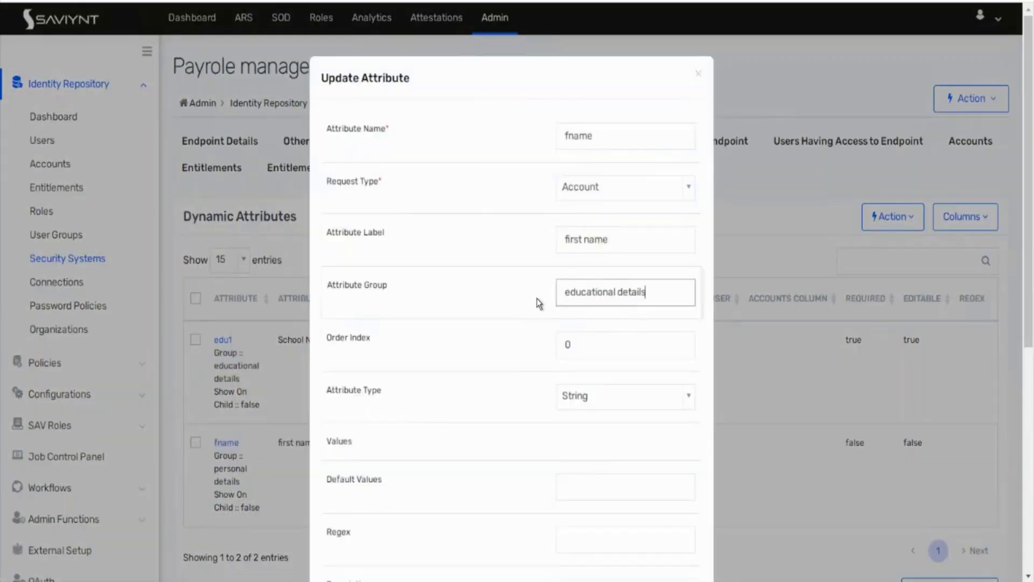
left_click(597, 345)
type("3")
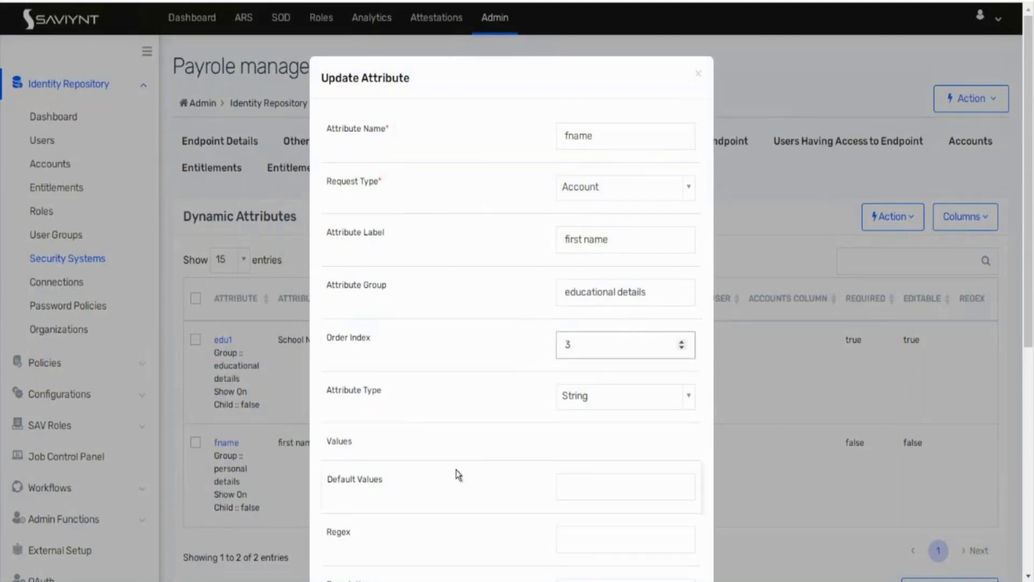
type("0")
scroll(427, 493, "down", 7)
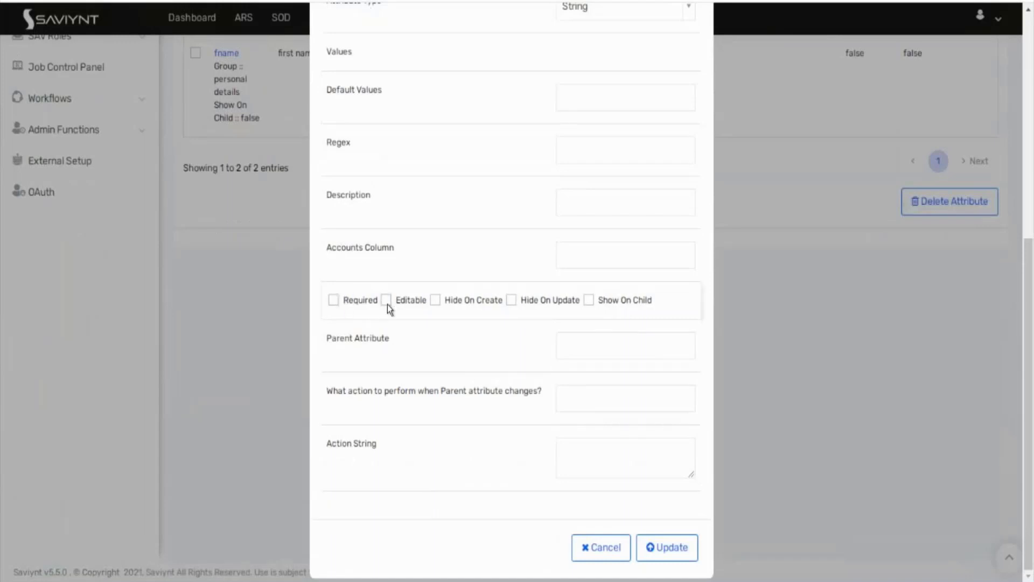
left_click(387, 300)
left_click(654, 558)
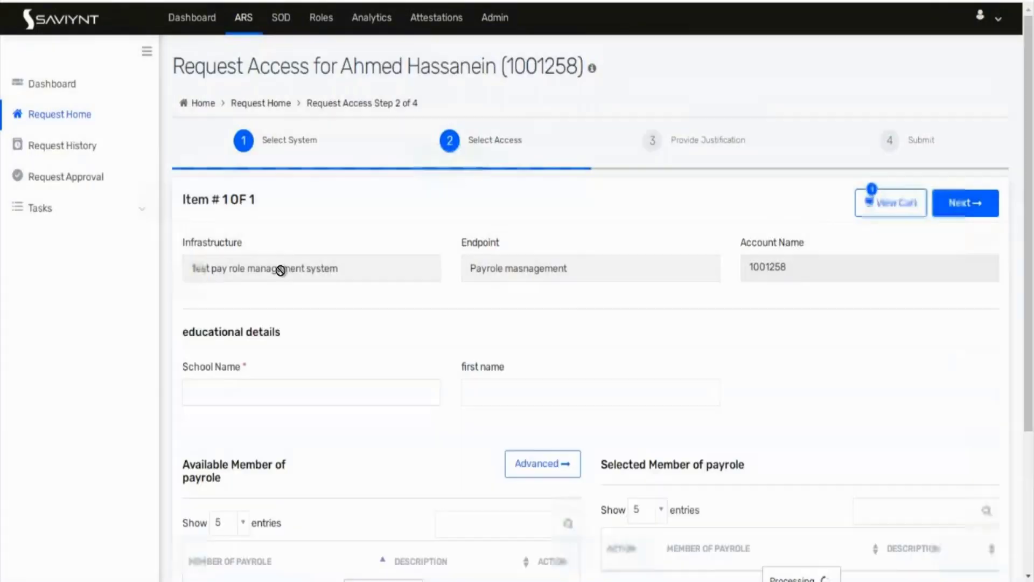
Step: Check the educational details section on the access request form
scroll(281, 270, "down", 4)
scroll(281, 270, "up", 1)
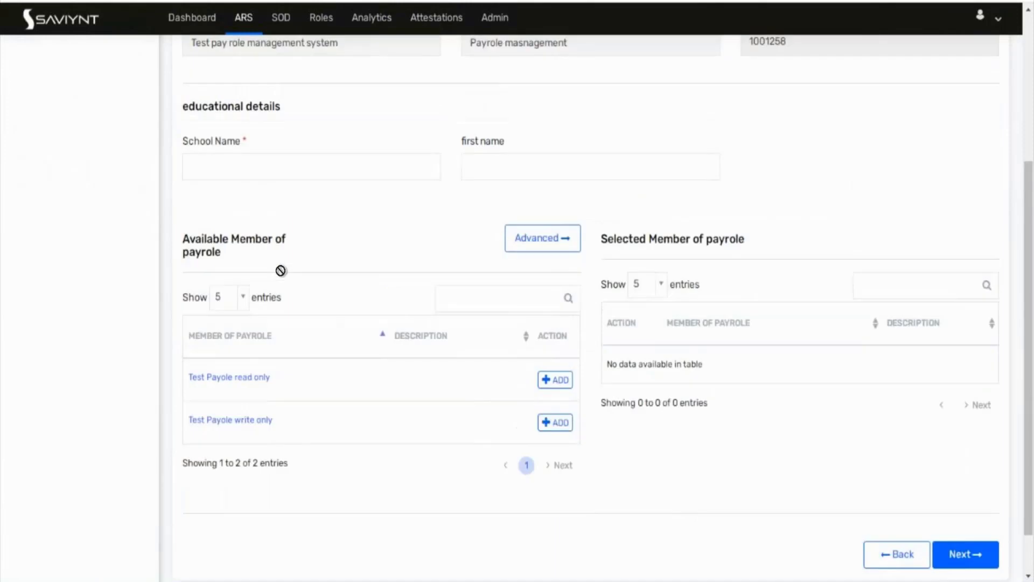
left_click_drag(183, 112, 284, 113)
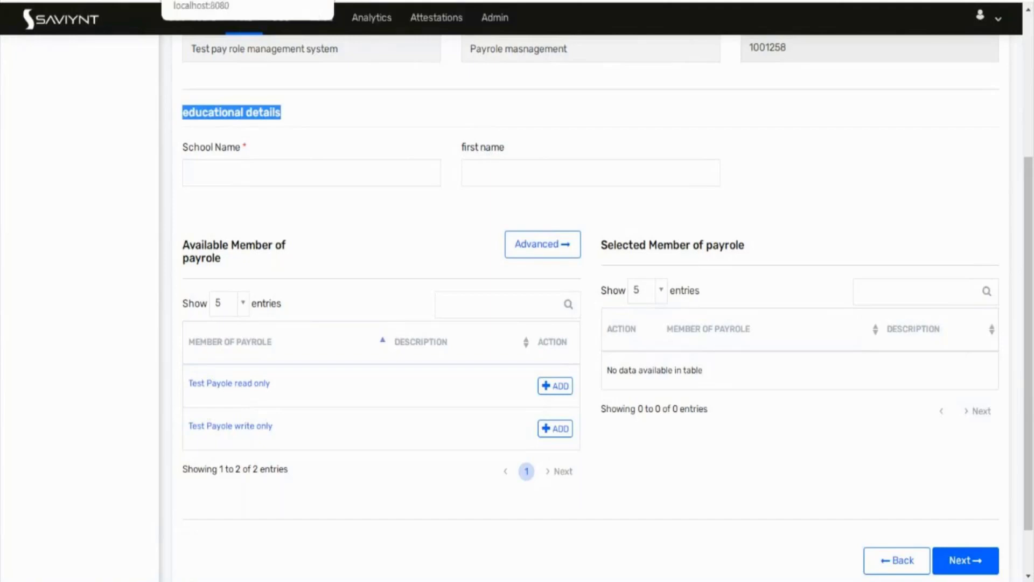
Step: Change fname's order index to -10 and save the attribute
left_click(232, 1)
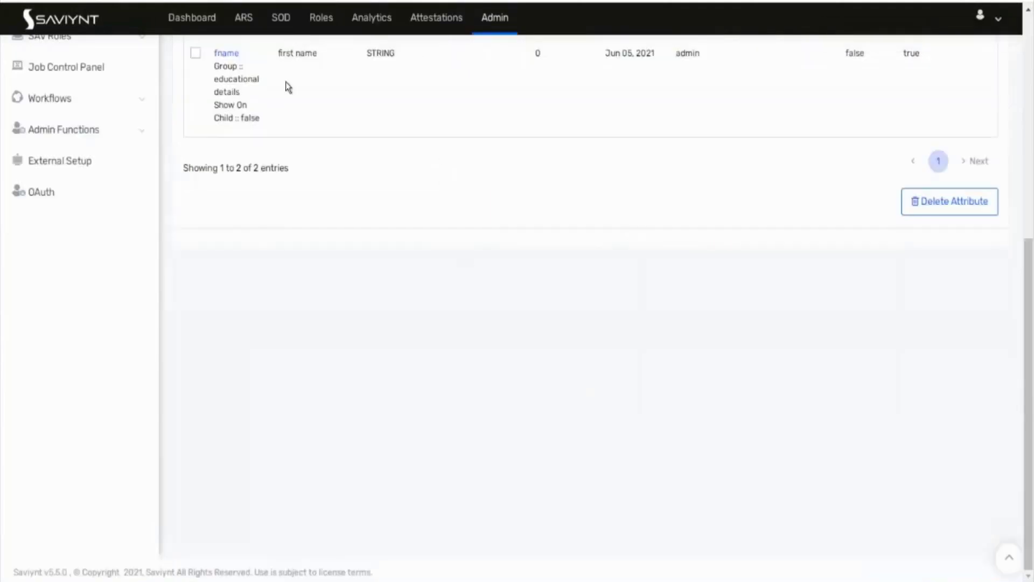
left_click(229, 56)
left_click(603, 345)
key("BackSpace")
type("10")
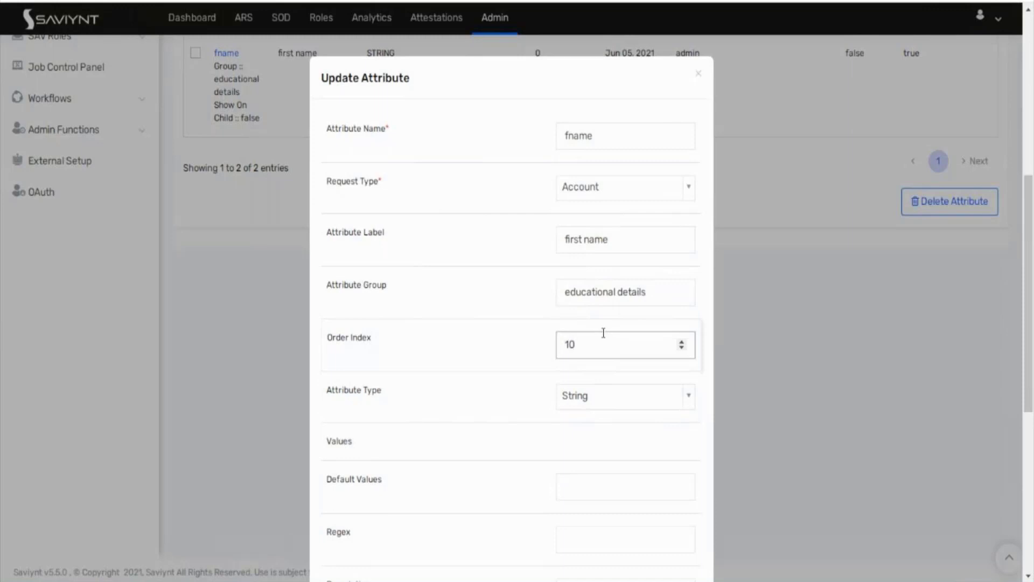
type("-")
scroll(480, 415, "down", 3)
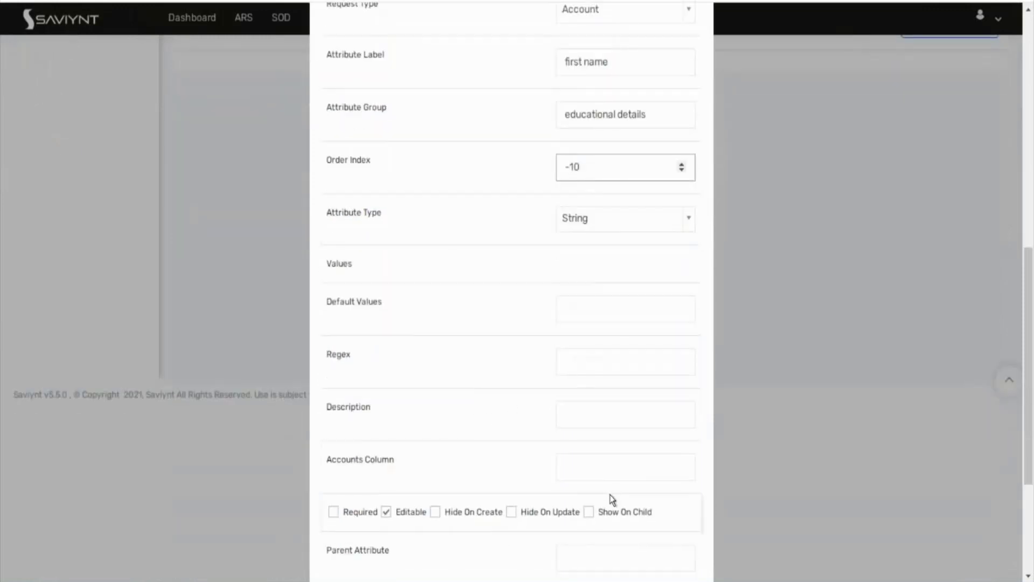
scroll(610, 494, "down", 3)
left_click(659, 578)
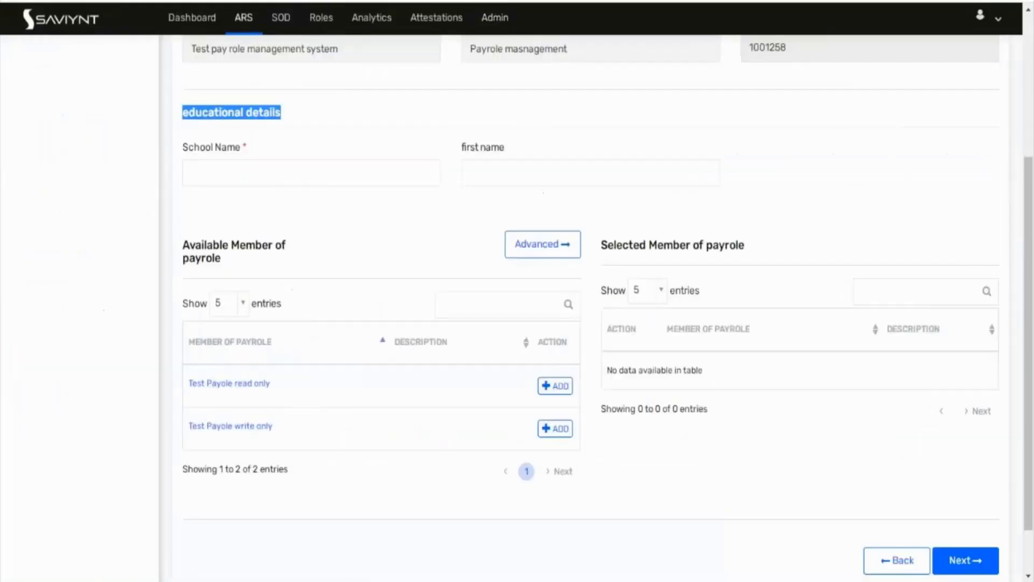
Step: Reload the access request form to confirm first name comes before School Name, then open edu1's settings
key("F5")
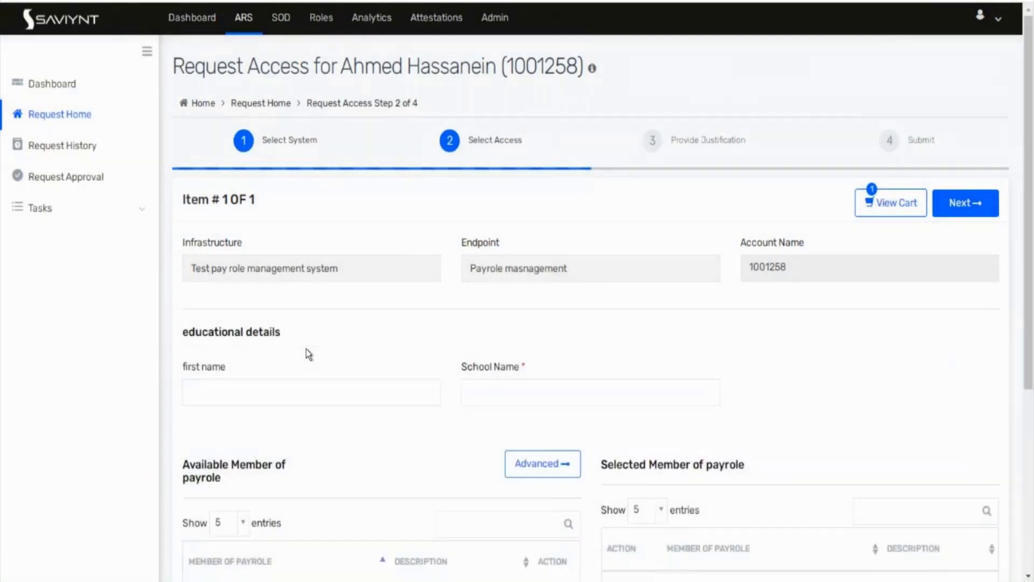
scroll(306, 354, "down", 1)
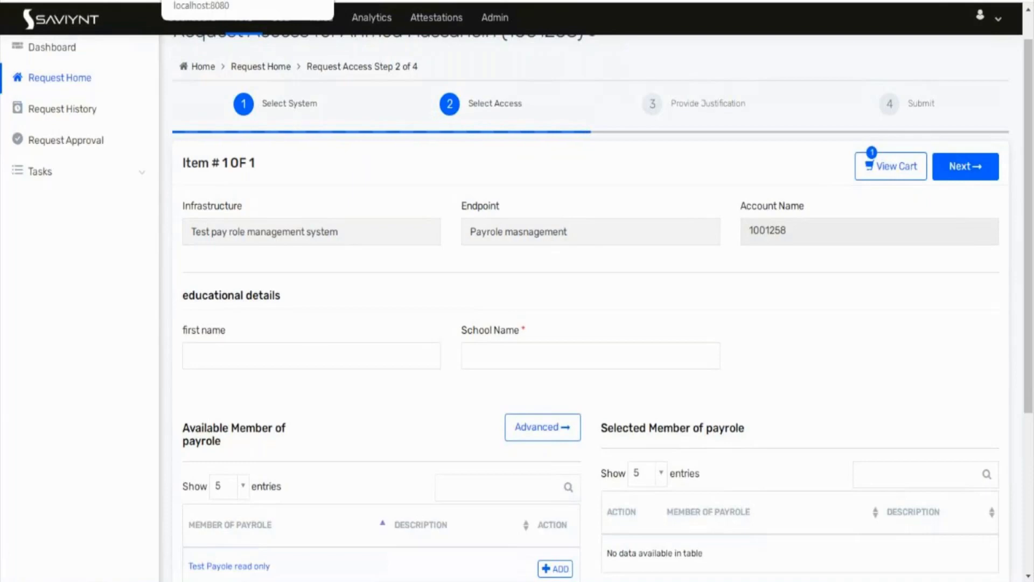
left_click(215, 0)
left_click(225, 239)
scroll(424, 322, "down", 2)
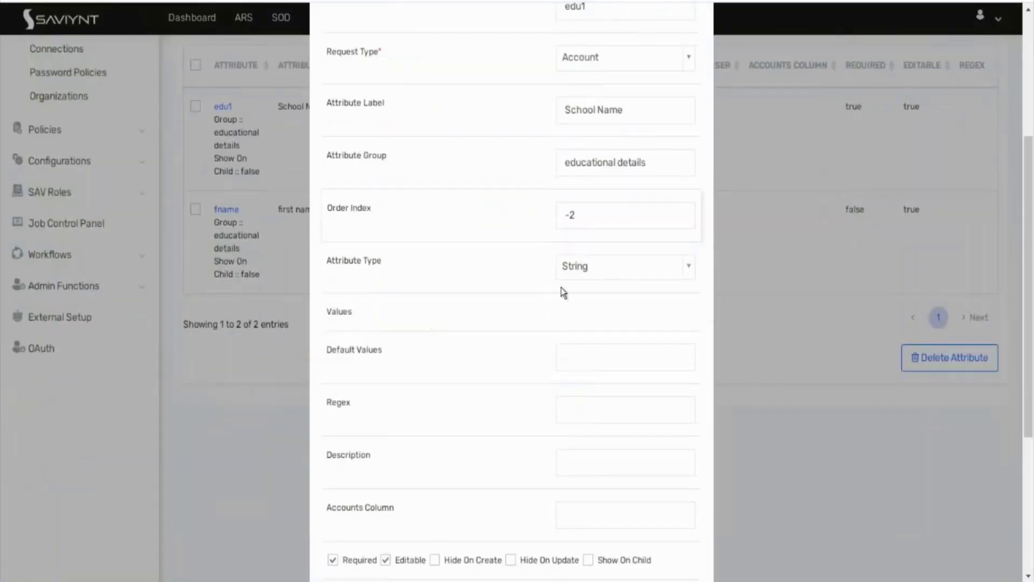
Step: Make School Name an Enum attribute with values 'yes,No' and save it
left_click(616, 267)
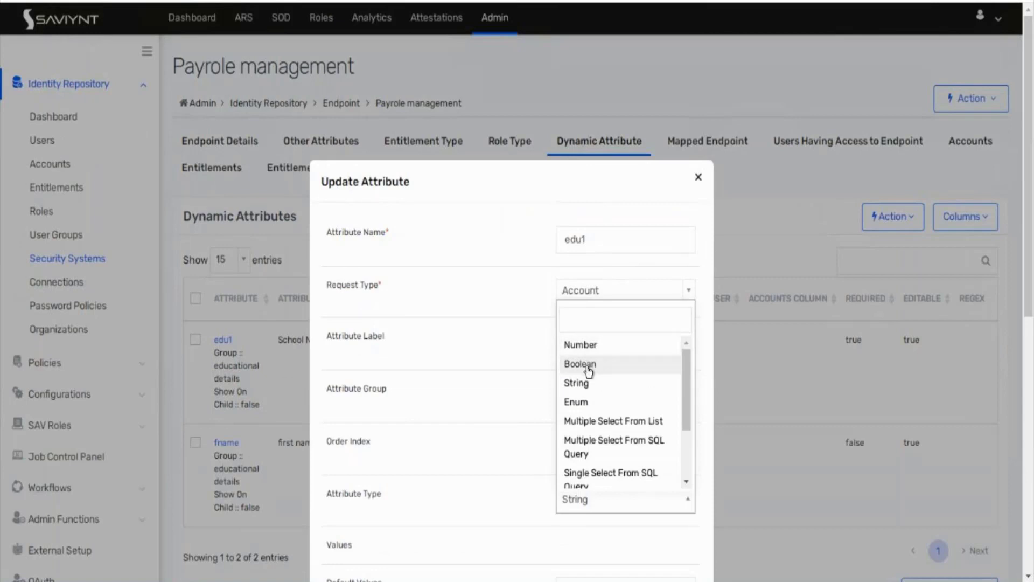
left_click(584, 403)
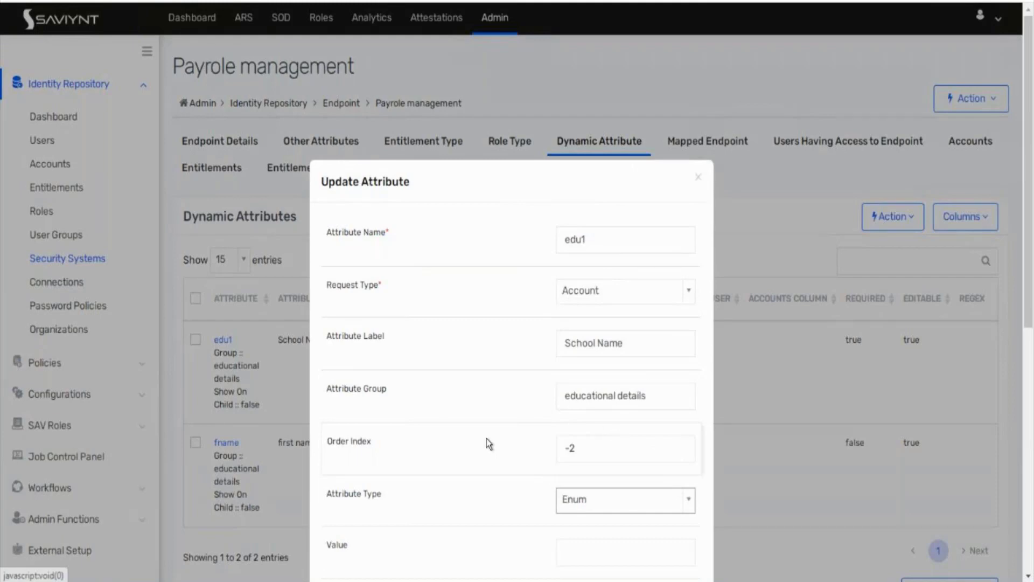
scroll(486, 438, "down", 3)
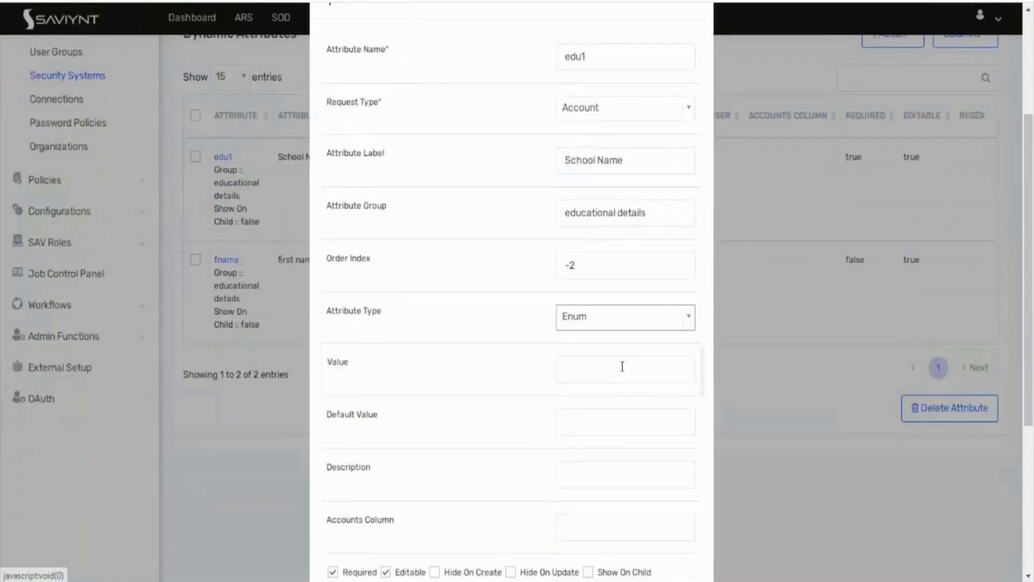
left_click(623, 365)
type("yes,No")
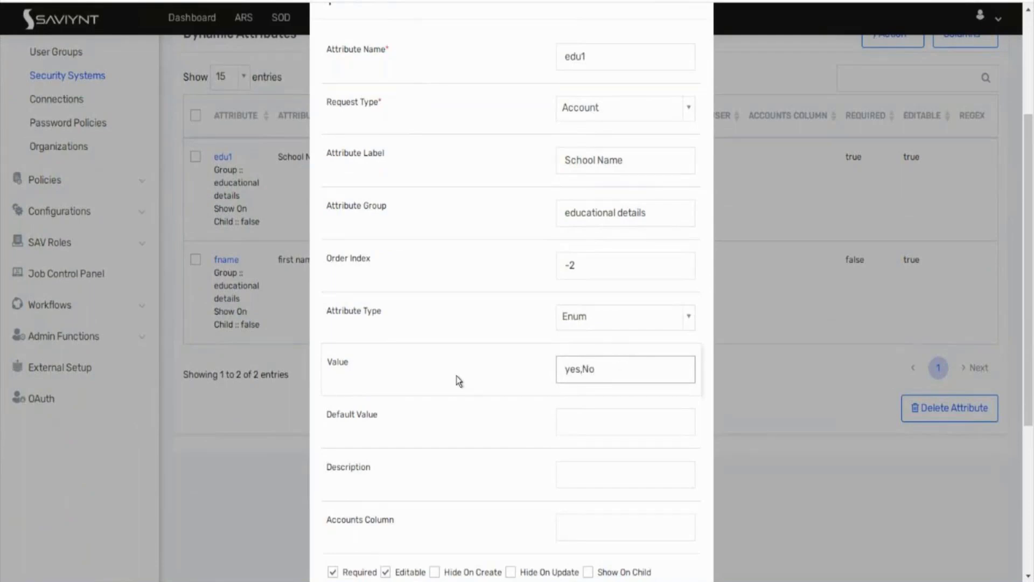
scroll(457, 375, "down", 5)
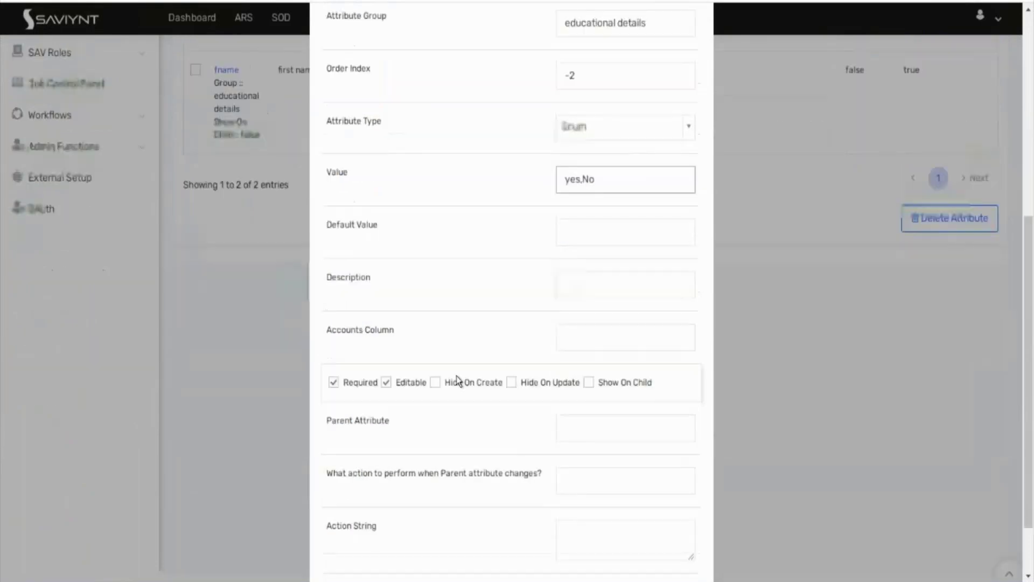
left_click(668, 552)
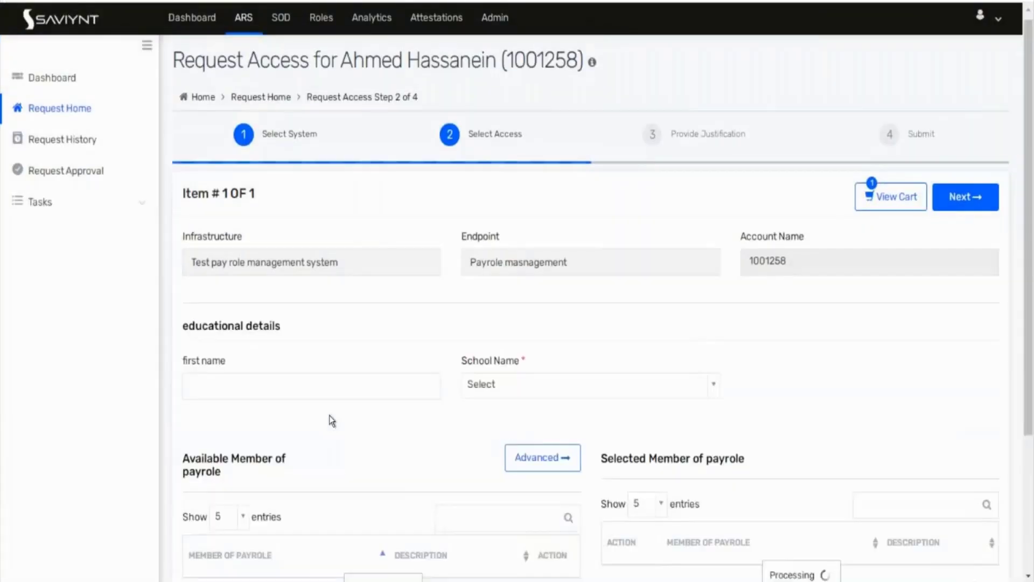
Step: Confirm the form's School Name dropdown offers yes and No, then reopen School Name's settings
left_click(322, 389)
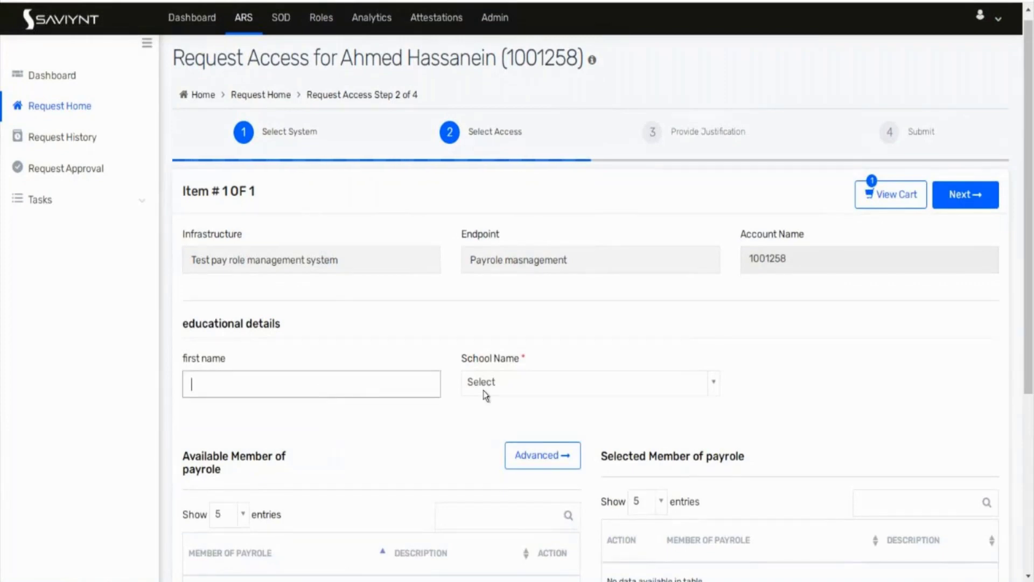
left_click(519, 381)
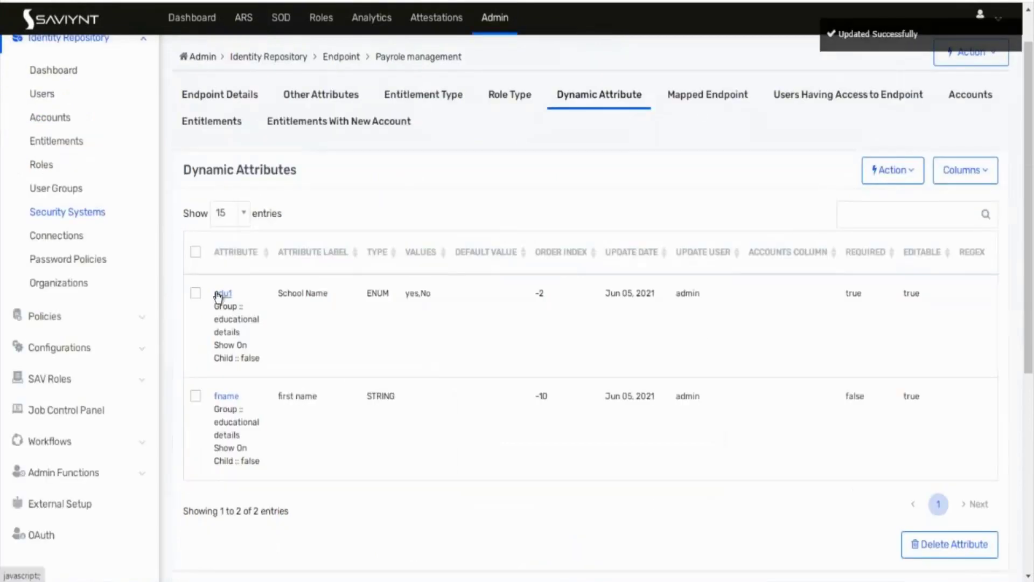
left_click(222, 294)
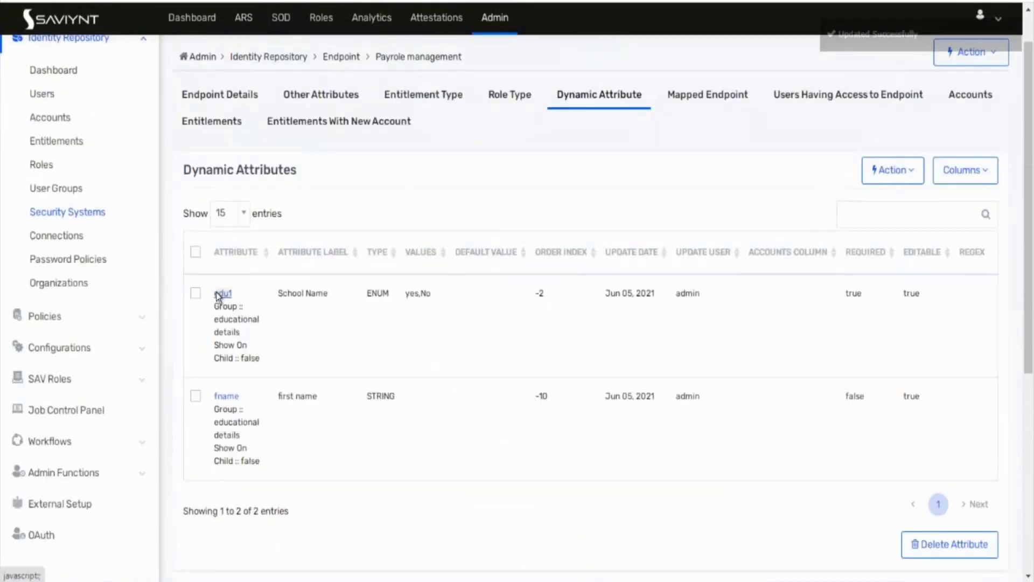
Step: Change School Name's attribute type from Enum to Multiple Select From List
scroll(505, 459, "down", 3)
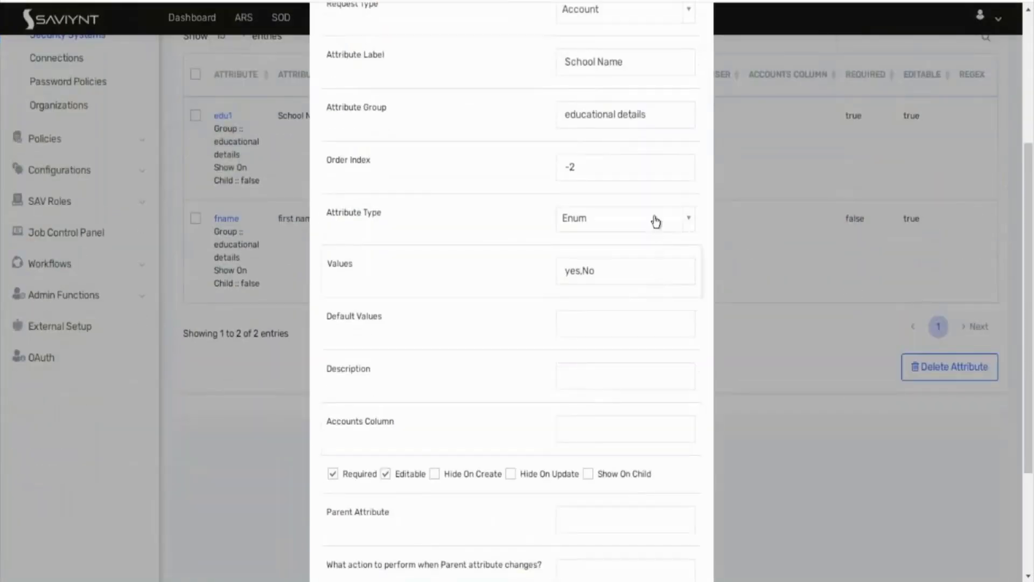
left_click(655, 220)
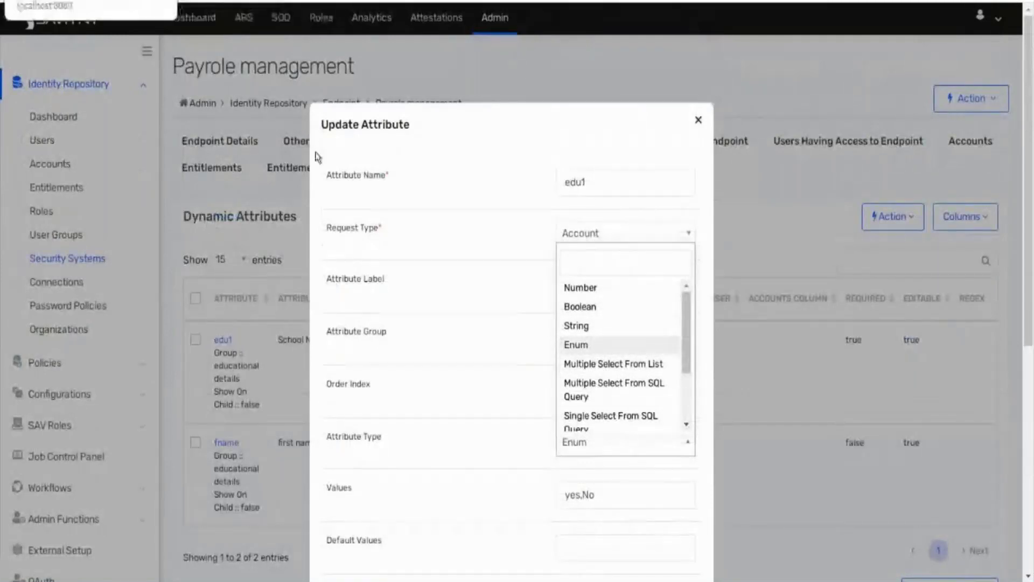
left_click(625, 366)
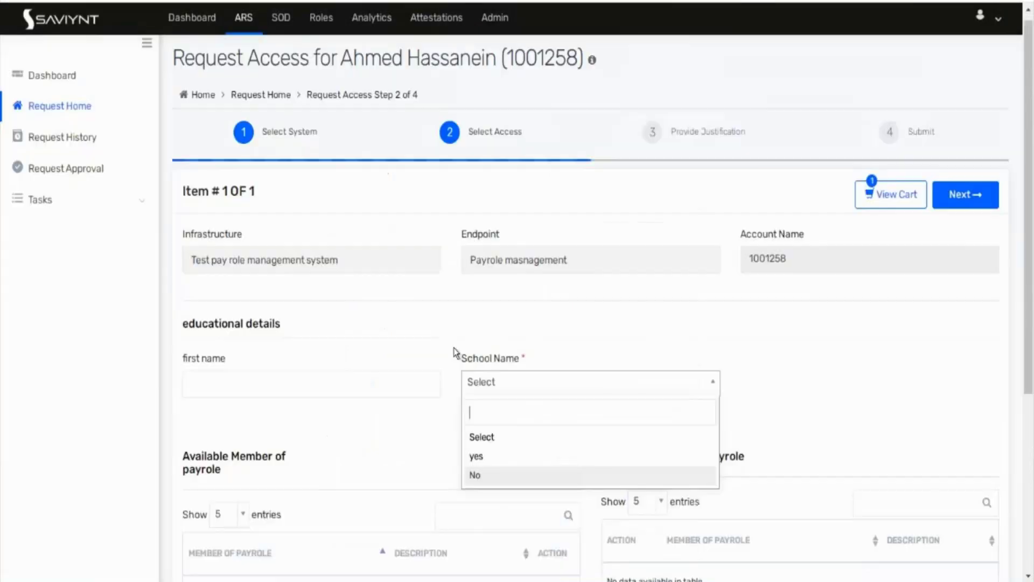
Step: Pick yes in the form's School Name choices, then browse the remaining attribute types
left_click(507, 455)
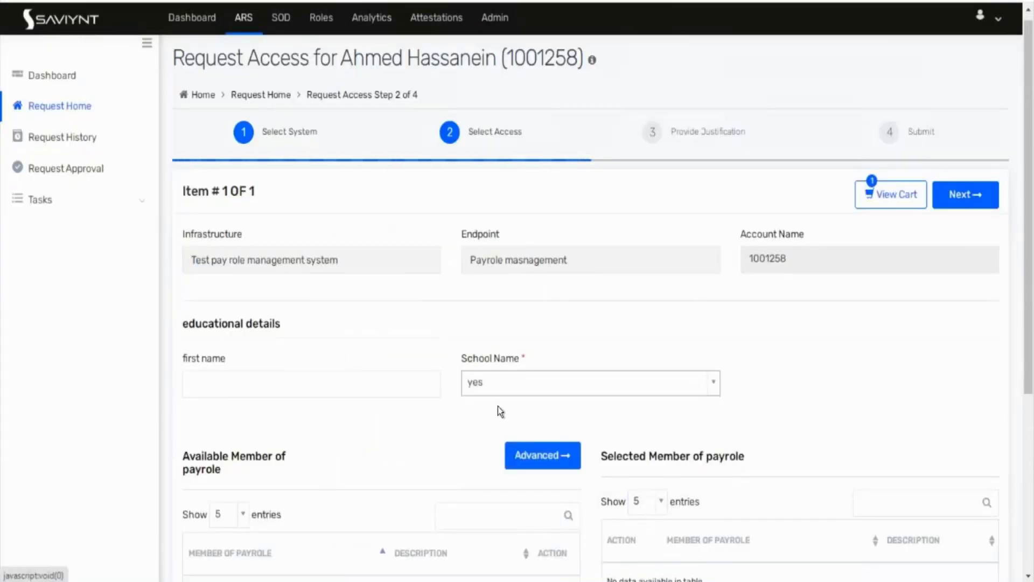
left_click(504, 386)
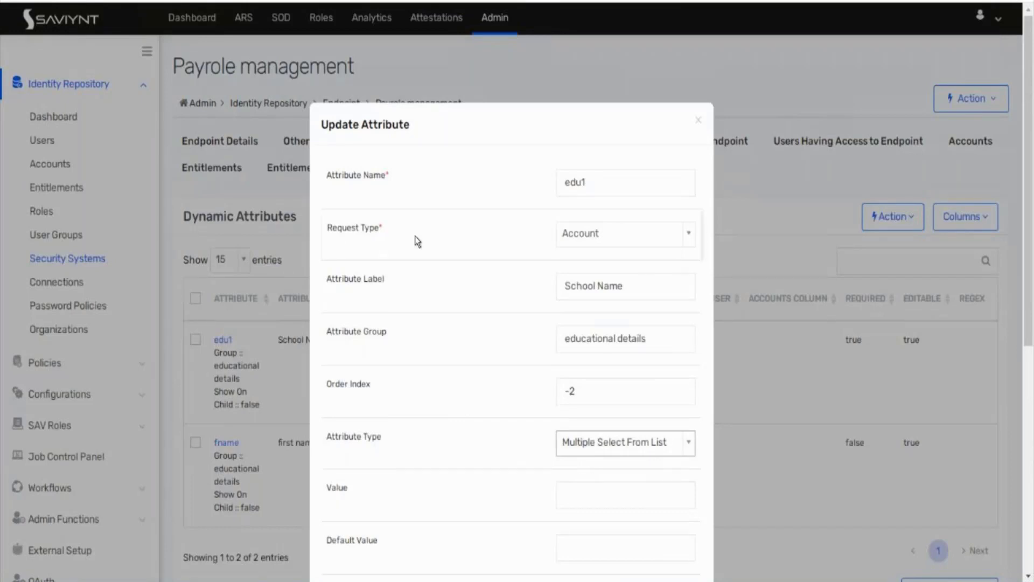
scroll(508, 302, "down", 2)
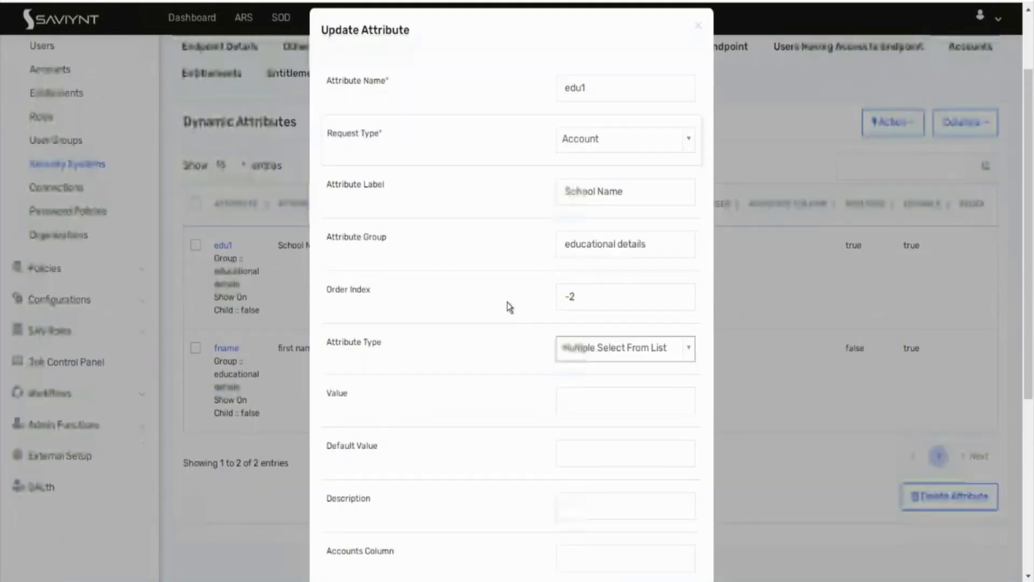
left_click(628, 340)
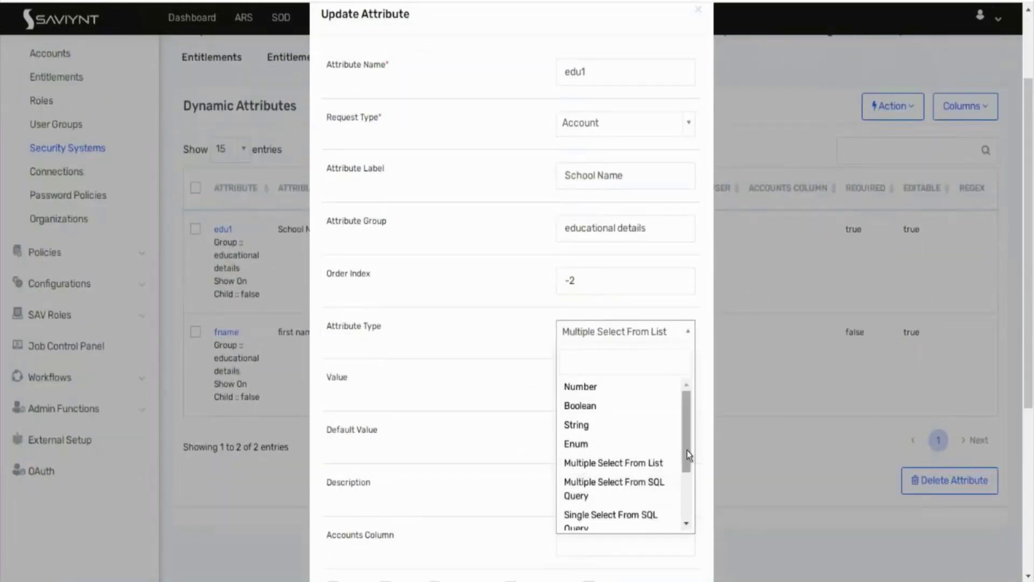
left_click_drag(688, 454, 689, 497)
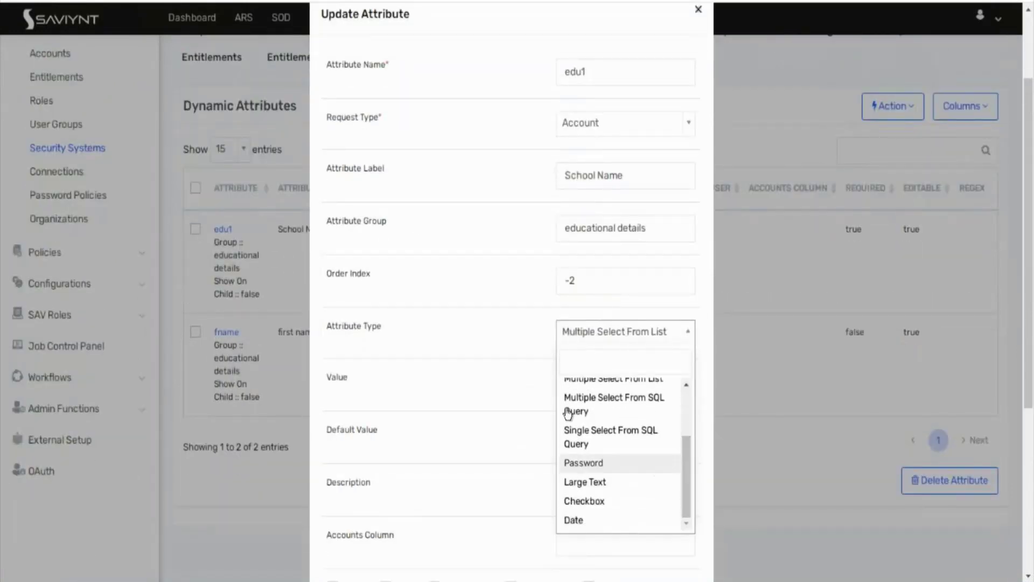
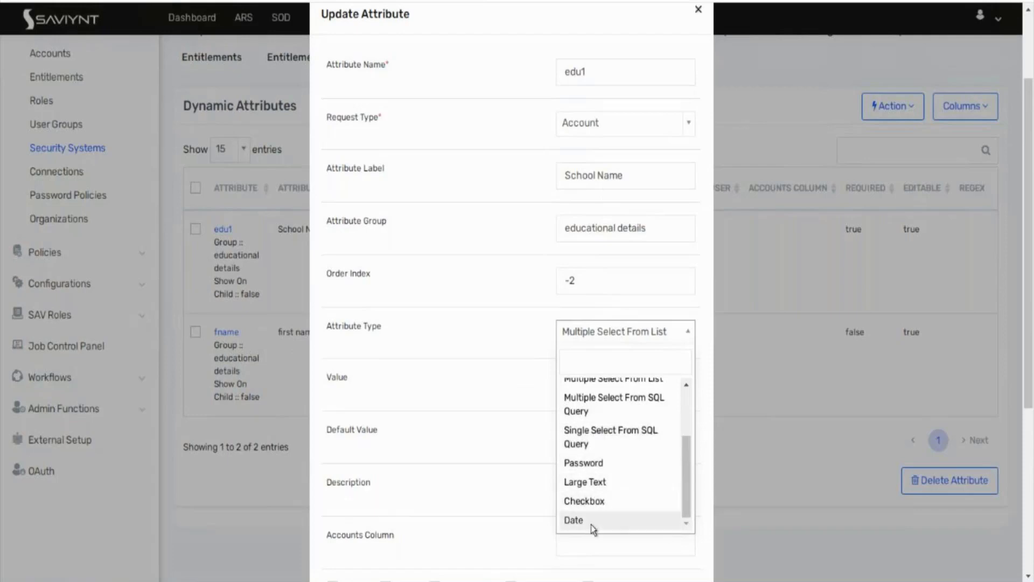
Step: Leave edu1's attribute type unchanged and enter customproperty5 as its Accounts Column
scroll(593, 530, "up", 2)
scroll(594, 530, "down", 1)
left_click(512, 358)
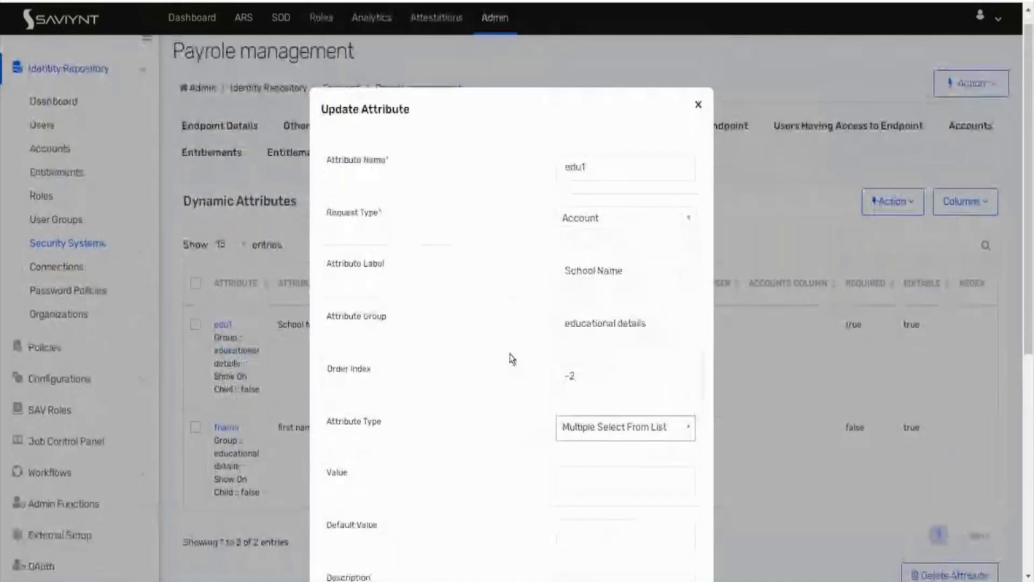
scroll(512, 359, "down", 3)
scroll(512, 359, "down", 4)
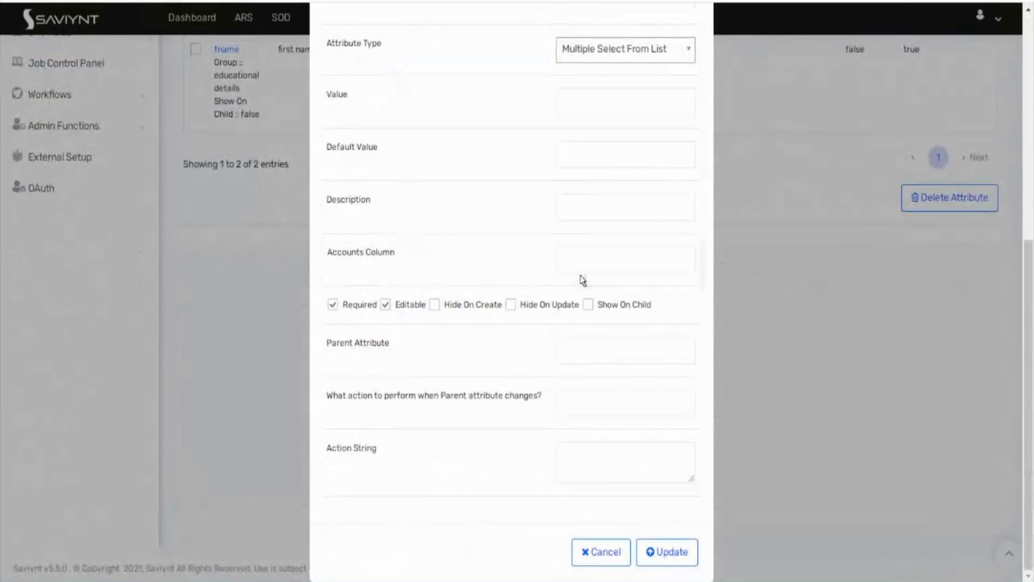
left_click(629, 264)
type("custo")
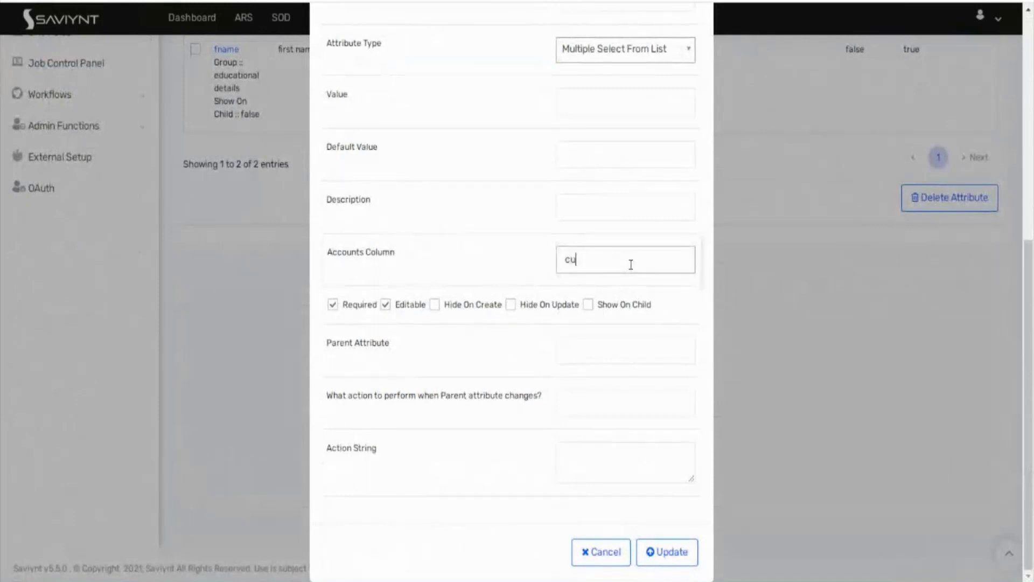
type("mproperty5")
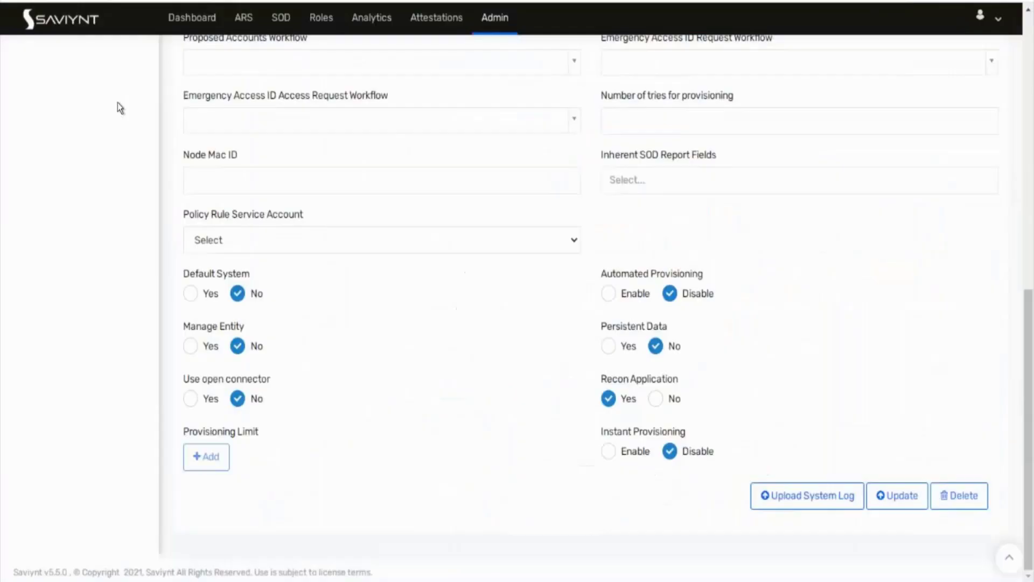
Step: Open the first Fin1 account's Other Attributes, where Custom Property 5 shows No
scroll(89, 125, "up", 10)
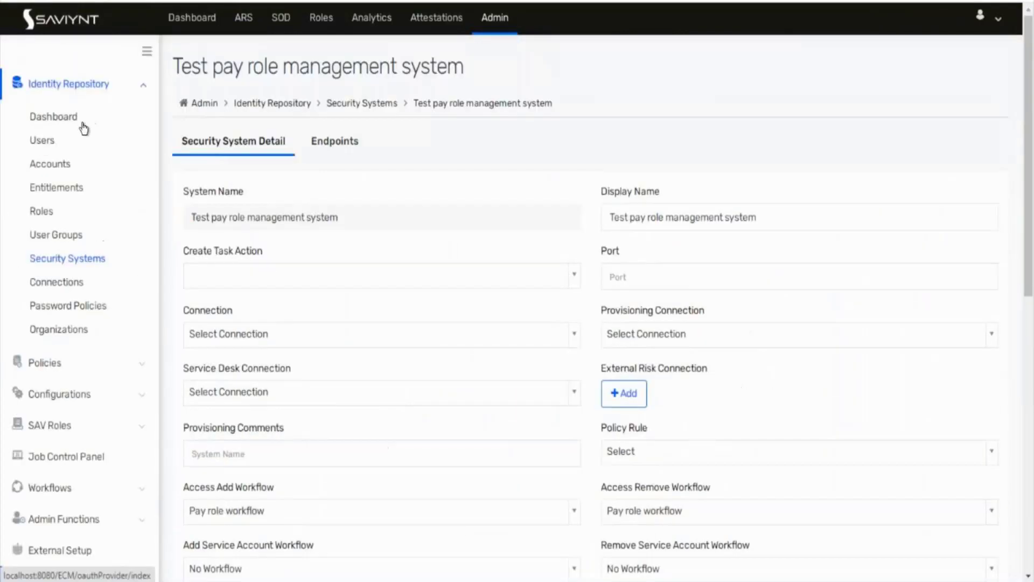
left_click(58, 164)
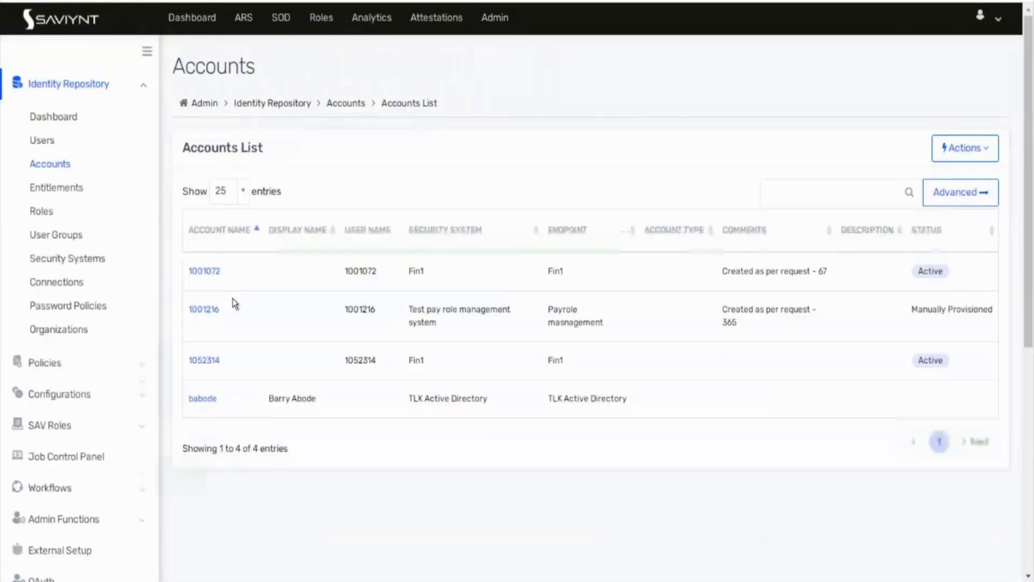
left_click(205, 272)
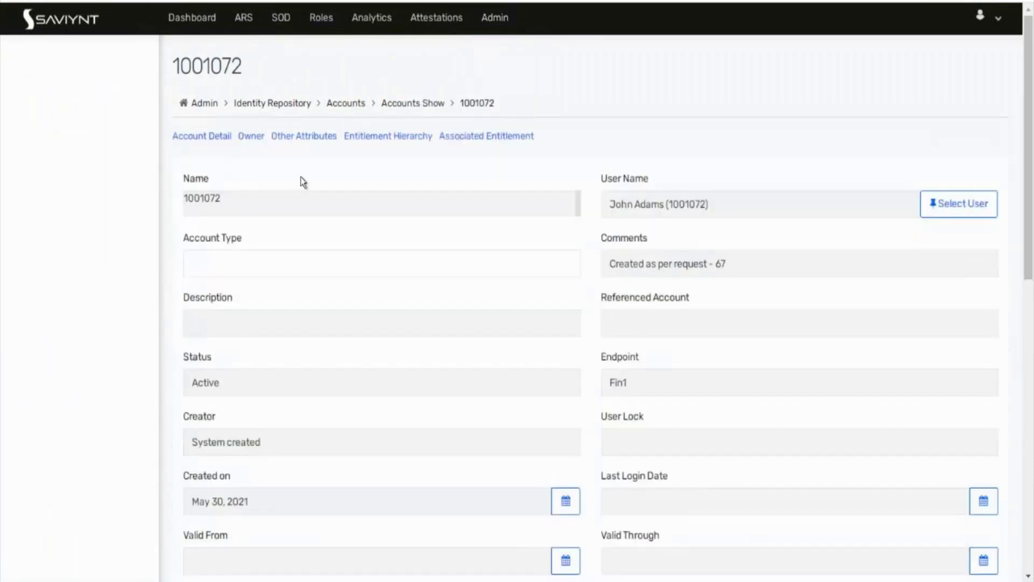
left_click(349, 142)
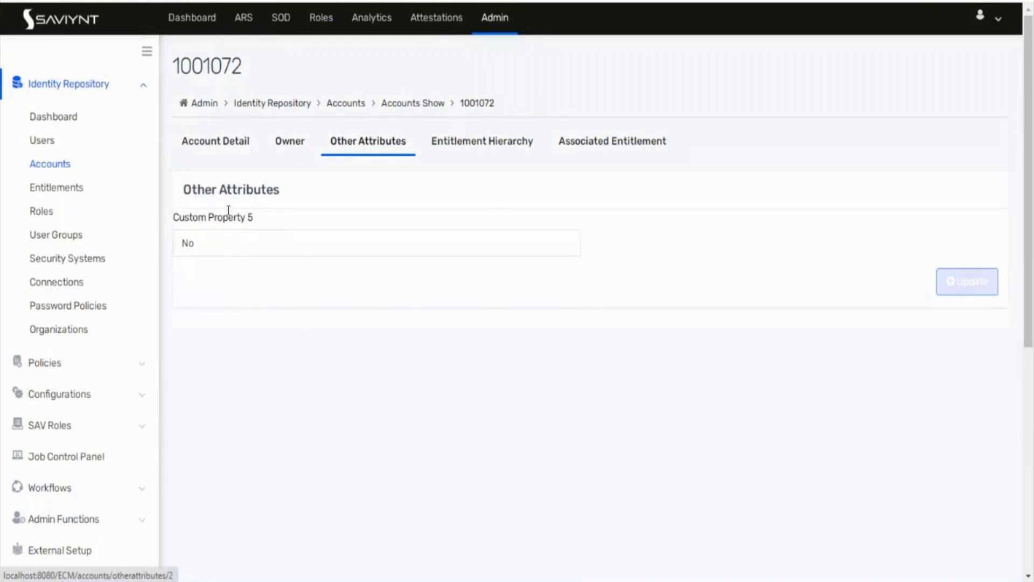
Step: Go back to edu1's Update Attribute form and leave it without saving
left_click(231, 0)
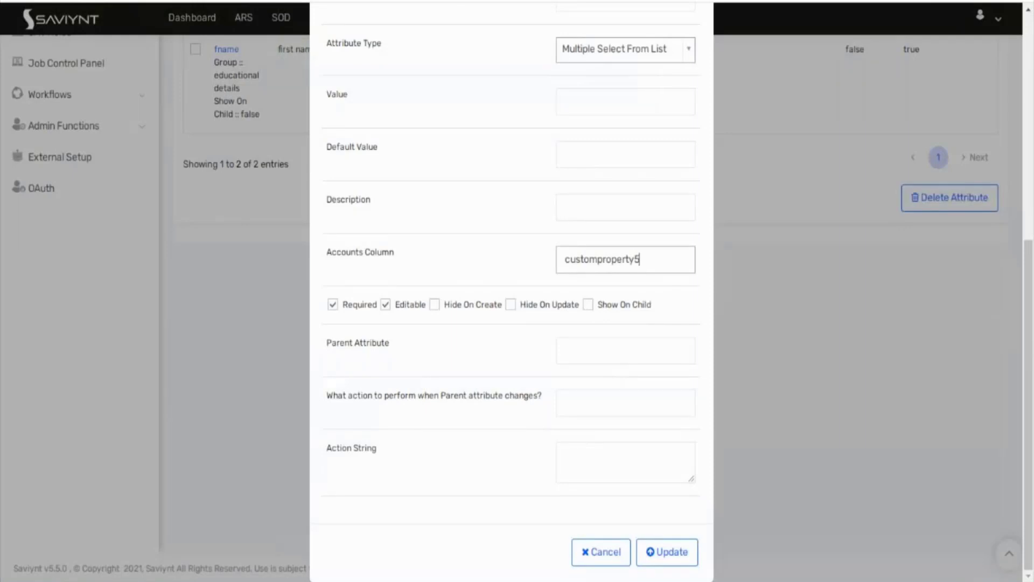
left_click_drag(321, 337, 404, 466)
left_click(404, 466)
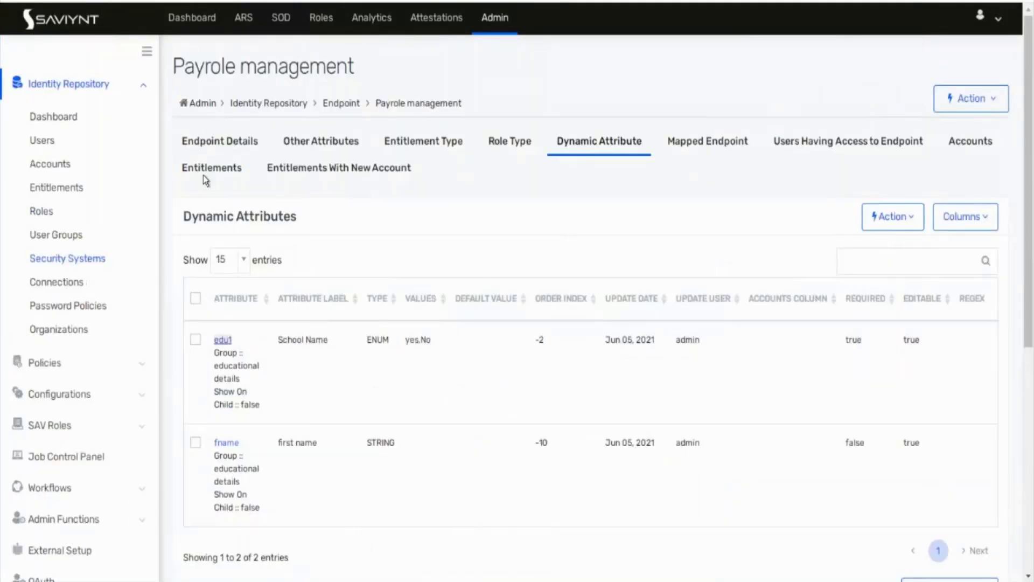
scroll(134, 226, "down", 1)
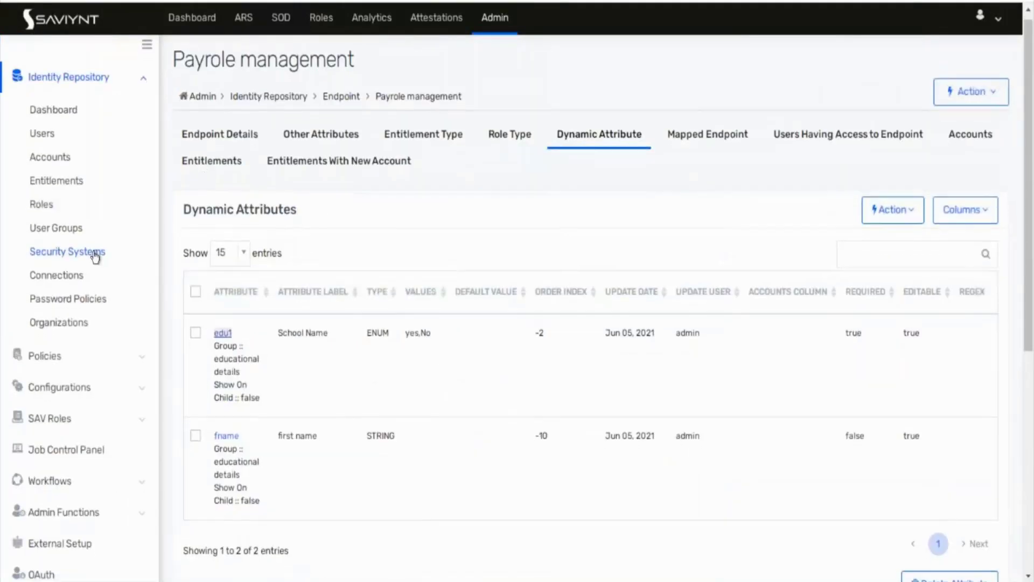
Step: Open the Fin1 endpoint's Dynamic Attribute table showing test1 (customproperty5) and test2
left_click(95, 253)
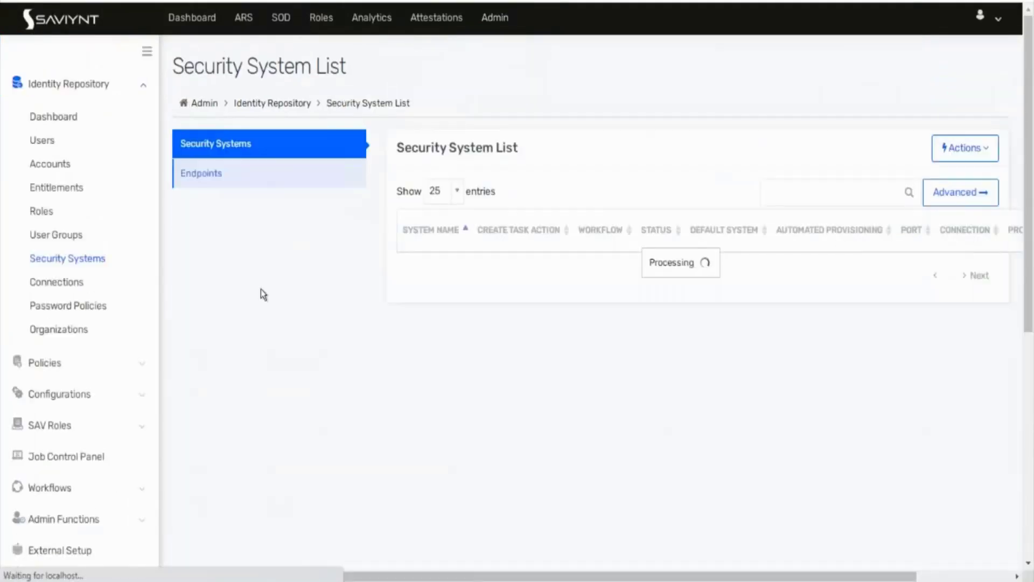
left_click(288, 171)
left_click(284, 148)
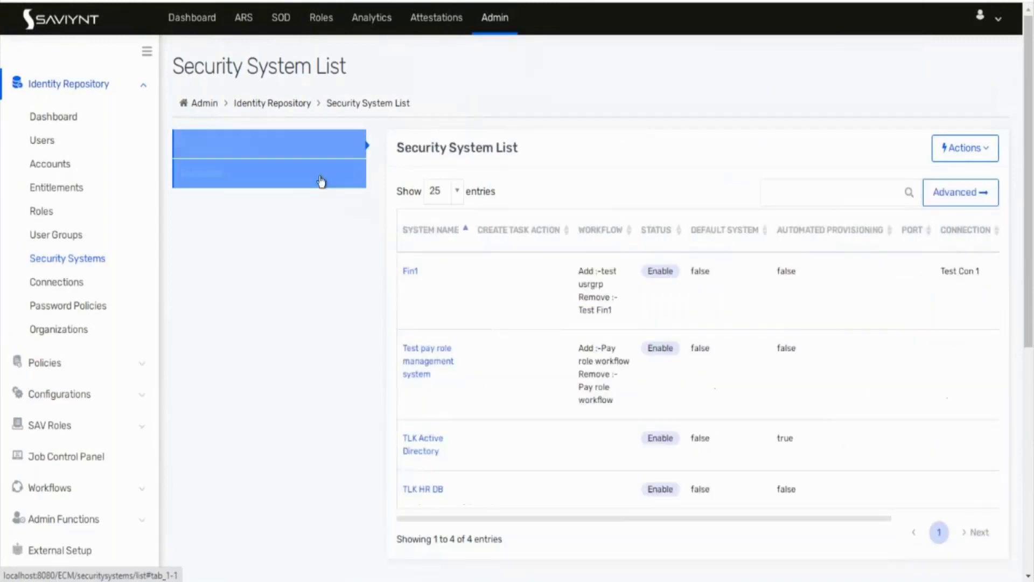
left_click(261, 181)
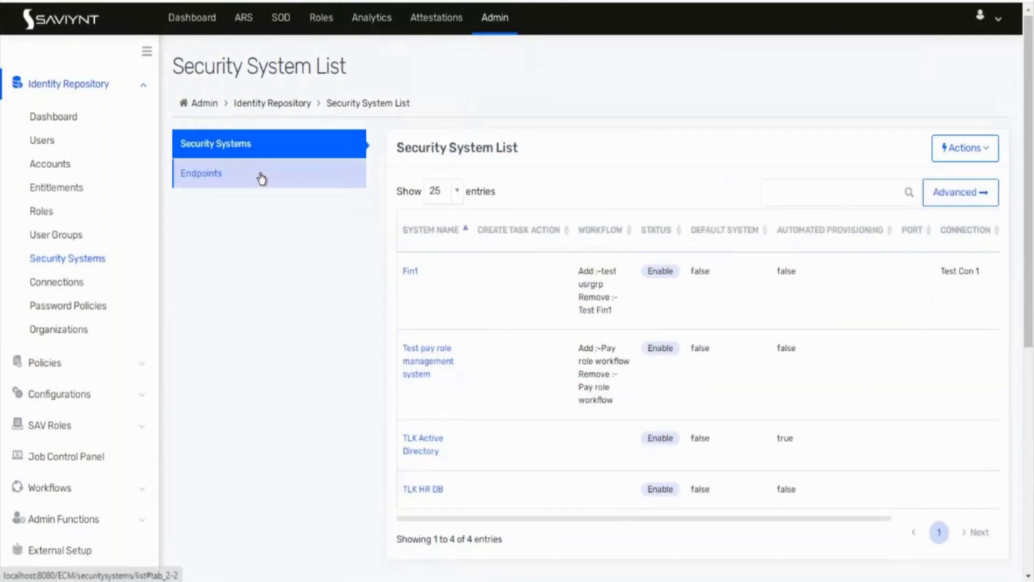
left_click(412, 275)
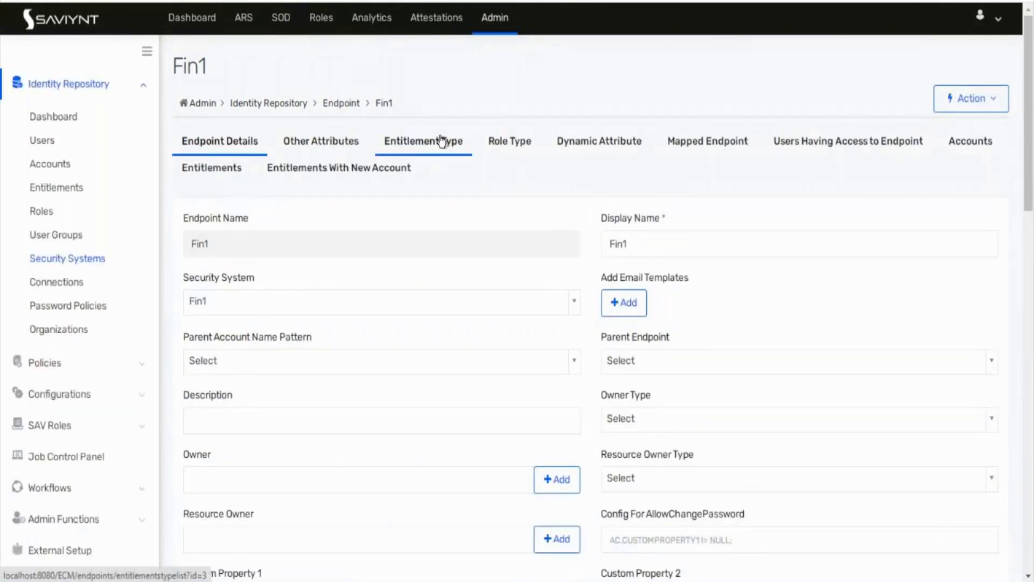
left_click(552, 147)
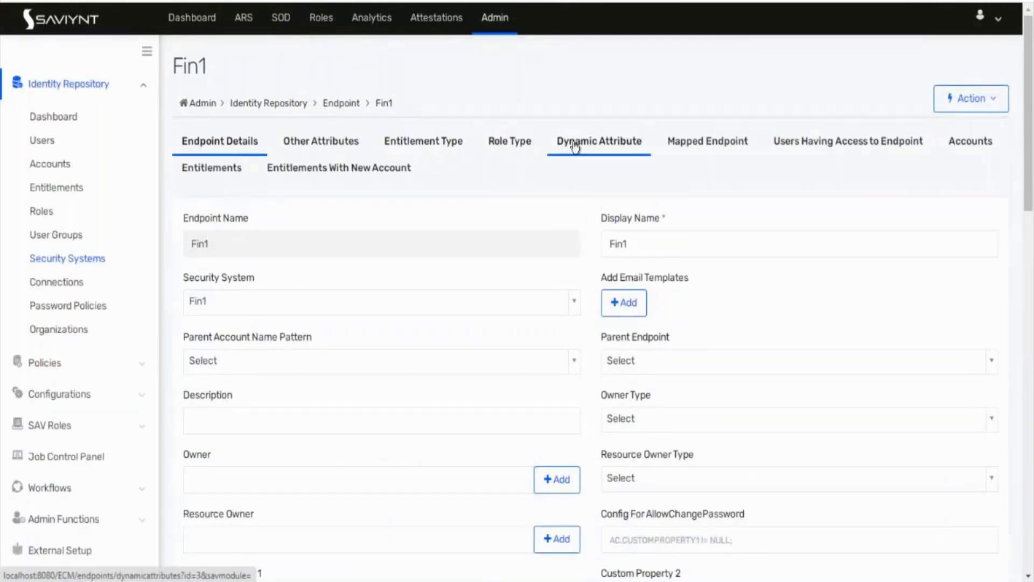
scroll(443, 265, "down", 7)
scroll(442, 263, "up", 3)
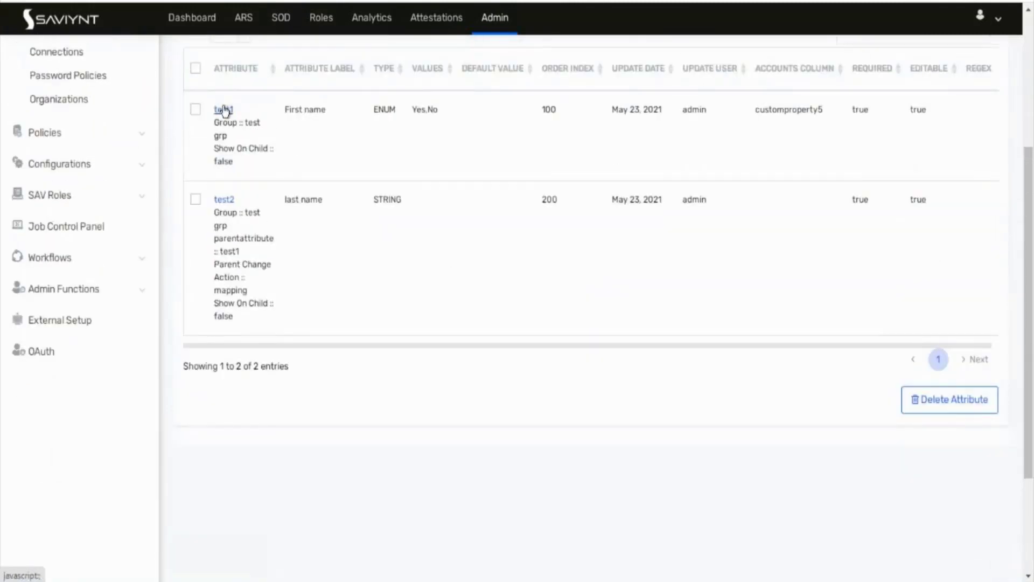
Step: Copy test1's entire action string and bring up the abc - Copy notes
left_click(225, 110)
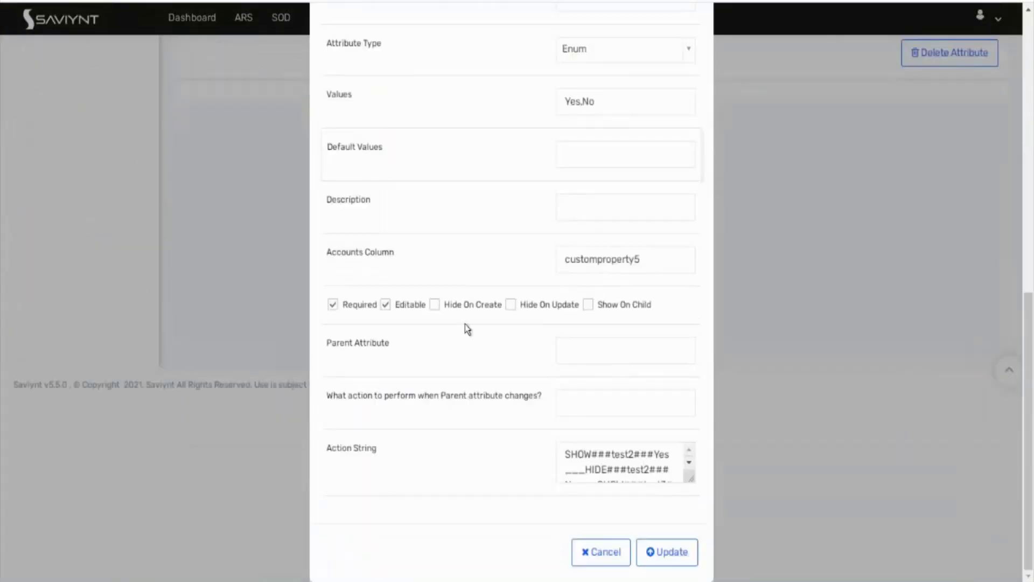
scroll(593, 473, "down", 2)
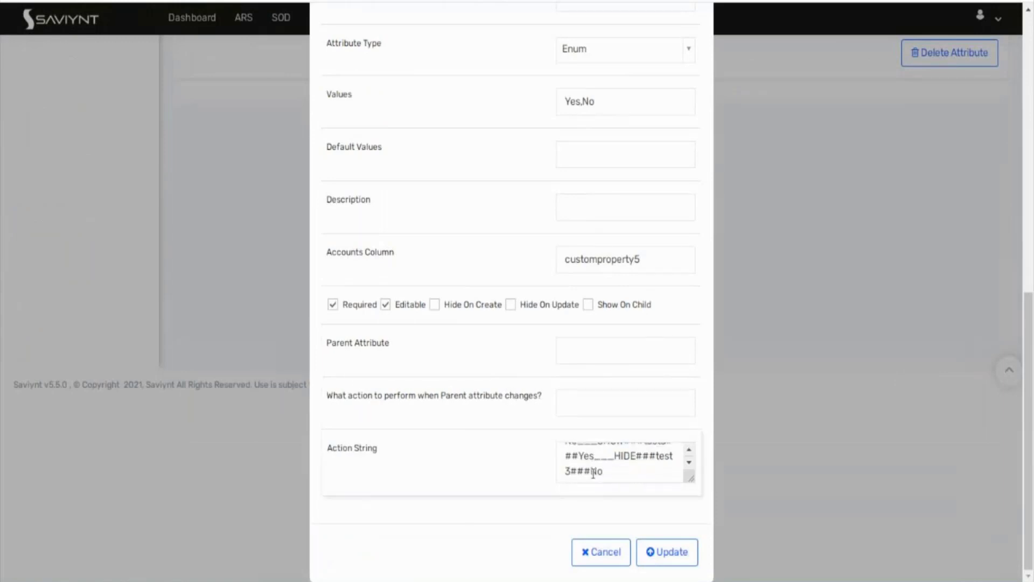
left_click_drag(613, 475, 544, 416)
key("ctrl+c")
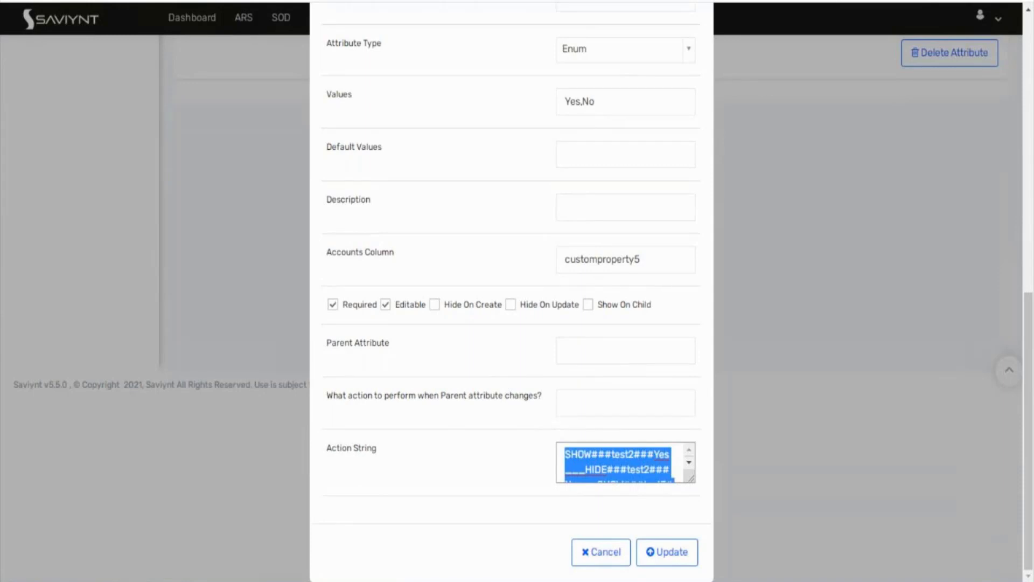
left_click(199, 531)
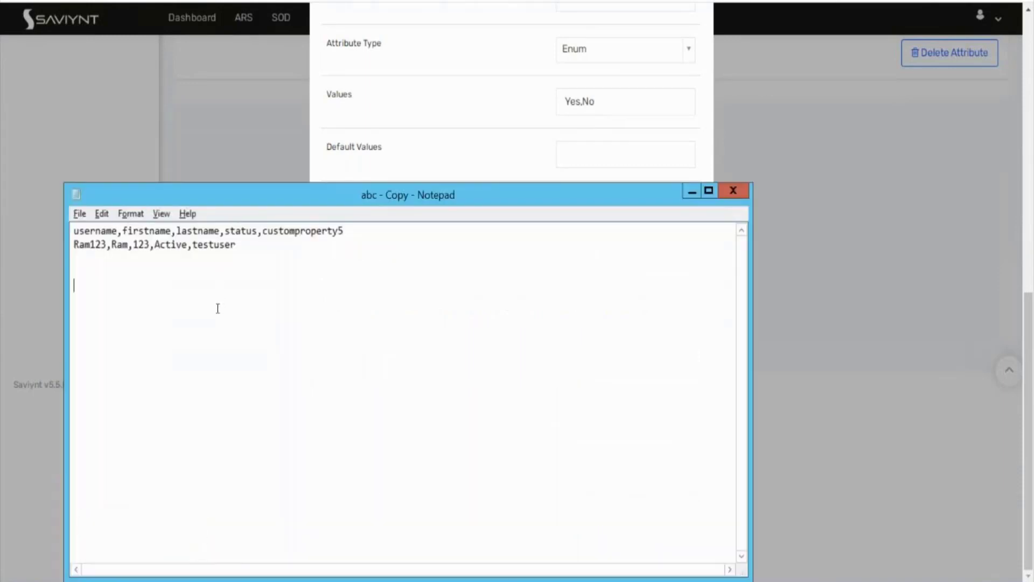
Step: Paste the action string into the notes and change test3 to SHOW on No, HIDE on Yes
key("ctrl+v")
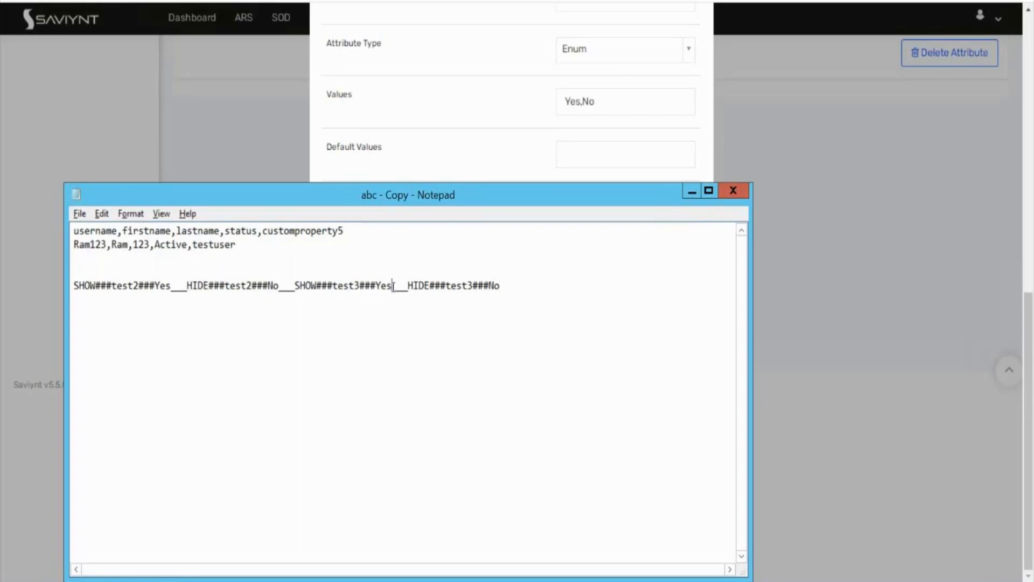
key("BackSpace")
key("BackSpace")
key("BackSpace")
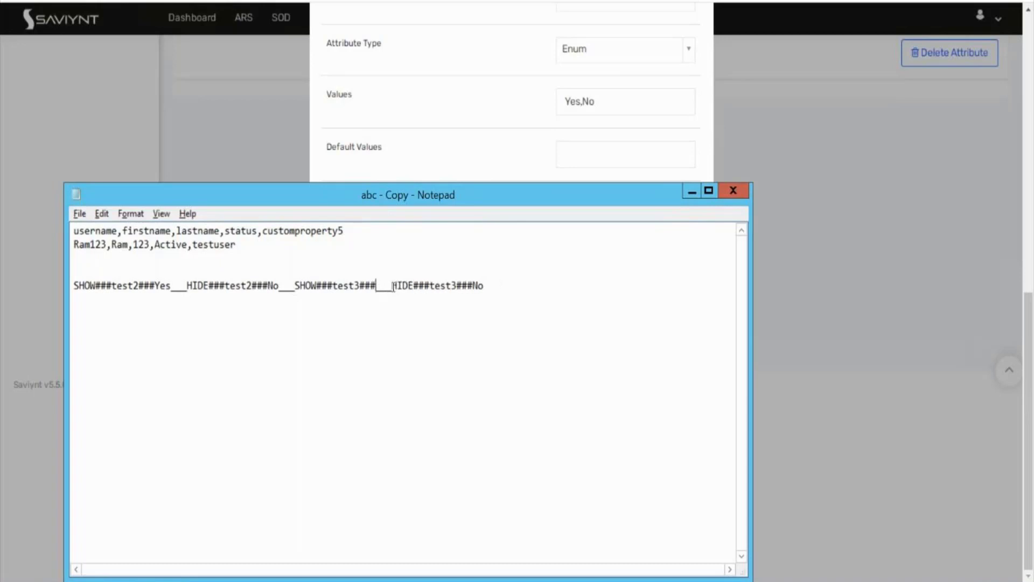
type("No")
left_click(514, 287)
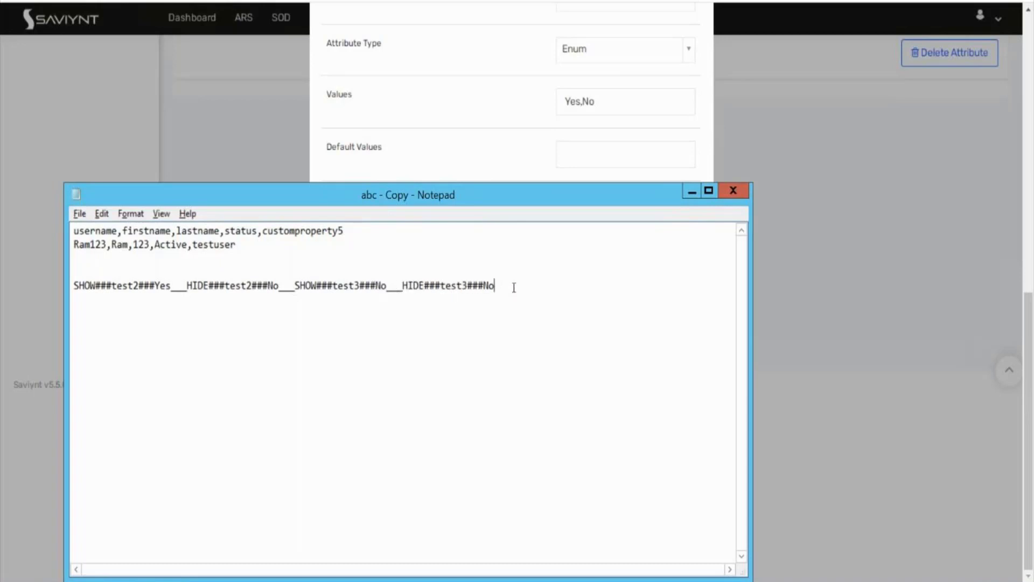
key("BackSpace")
key("BackSpace")
type("Yes")
left_click_drag(525, 293, 72, 286)
key("ctrl+c")
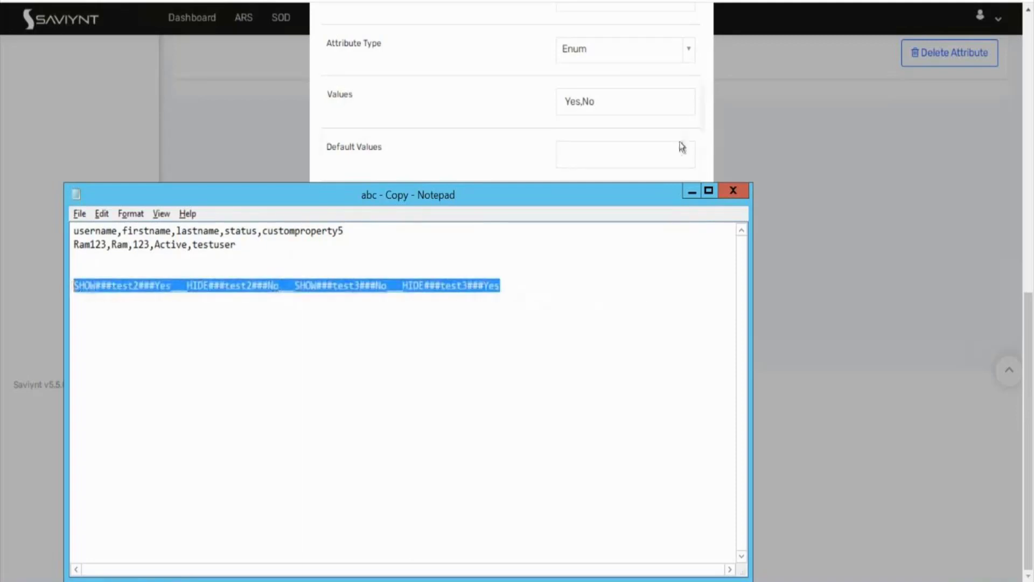
left_click(691, 192)
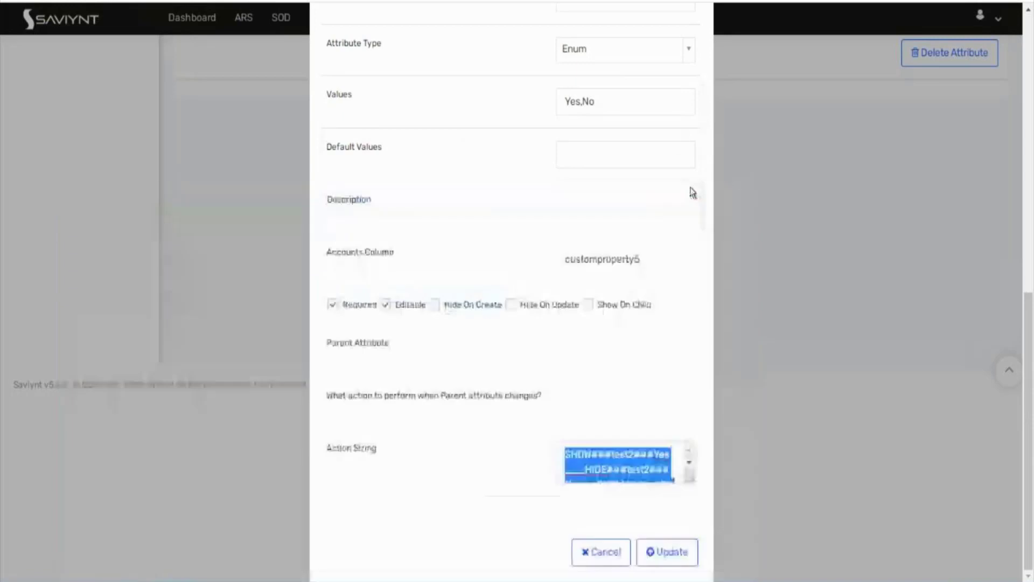
Step: Save test1 with the edited action string pasted in
key("ctrl+v")
left_click(656, 561)
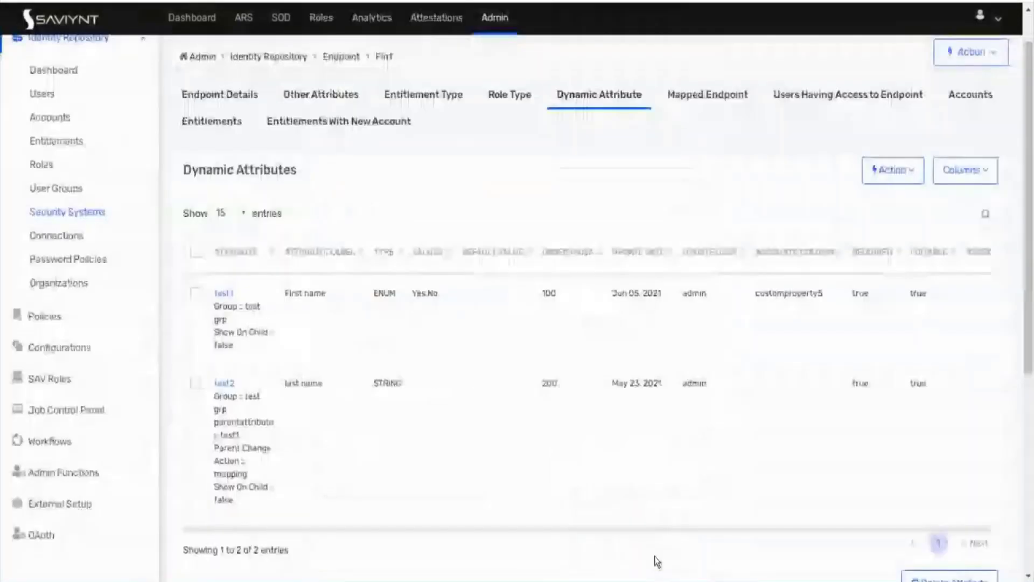
left_click(909, 171)
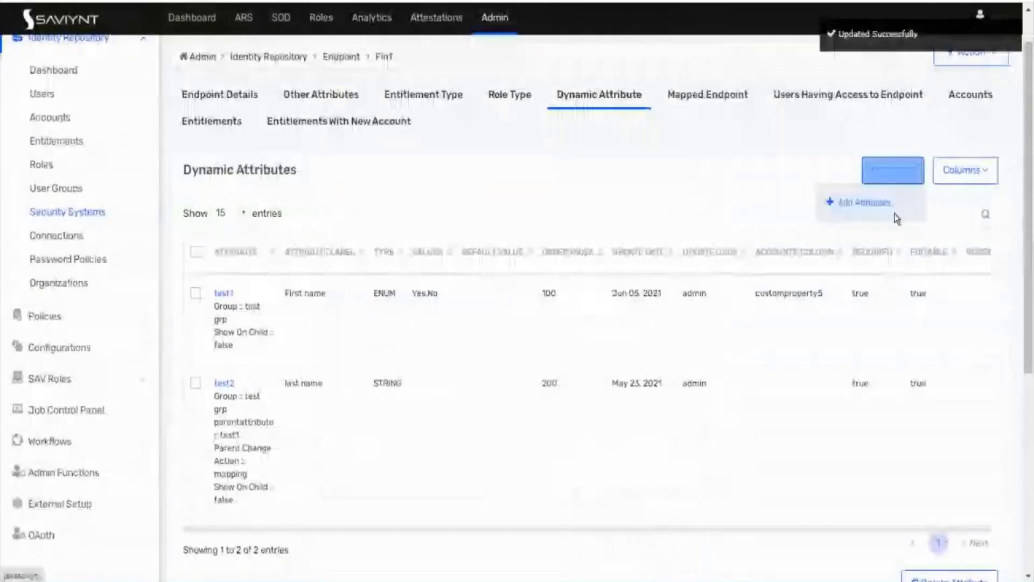
left_click(894, 210)
Step: Name the new attribute test3, with request type Account and label test3, marked required
left_click(619, 137)
type("test3")
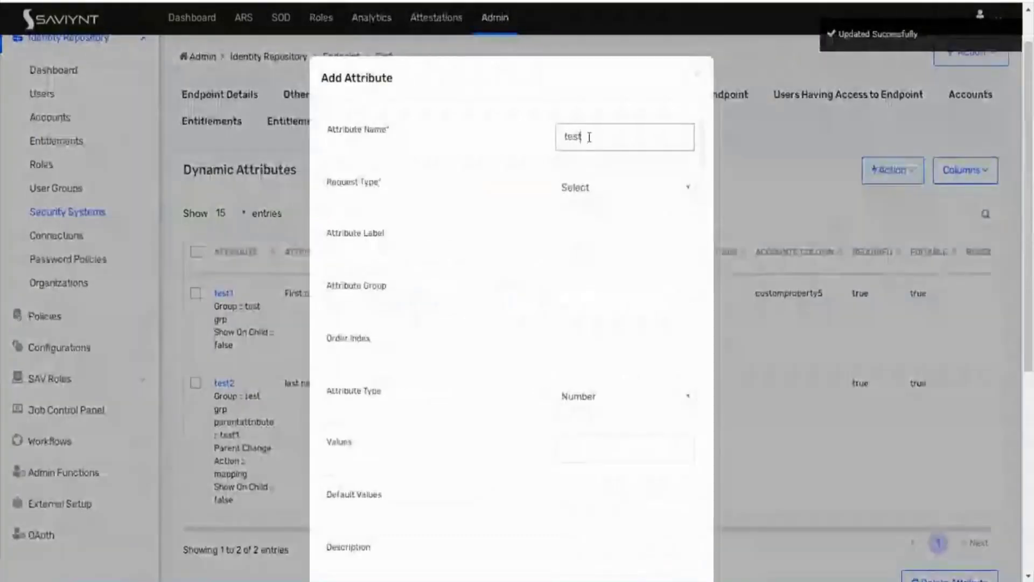
left_click(603, 198)
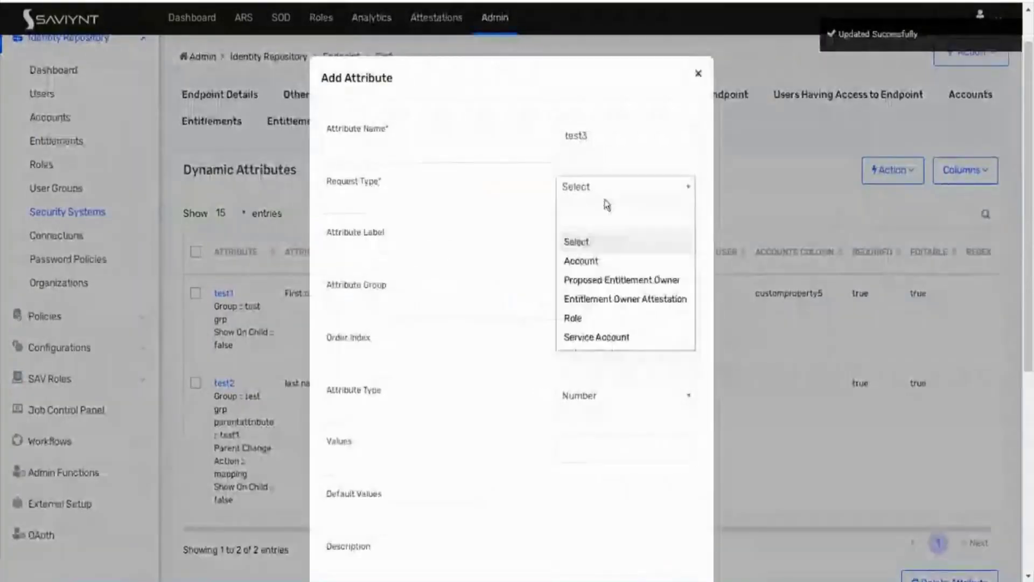
left_click(595, 261)
left_click(596, 233)
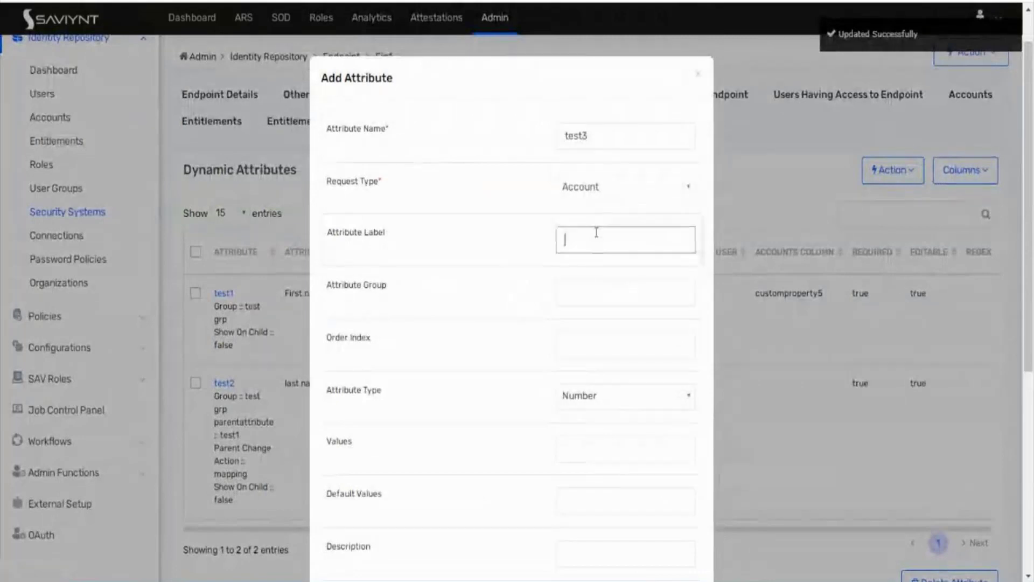
type("test3")
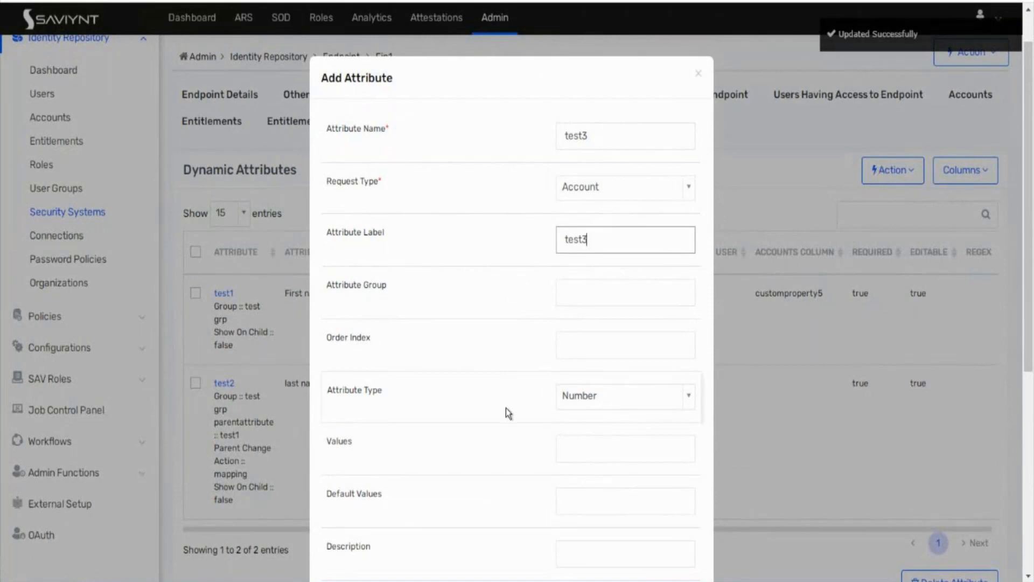
scroll(506, 408, "down", 3)
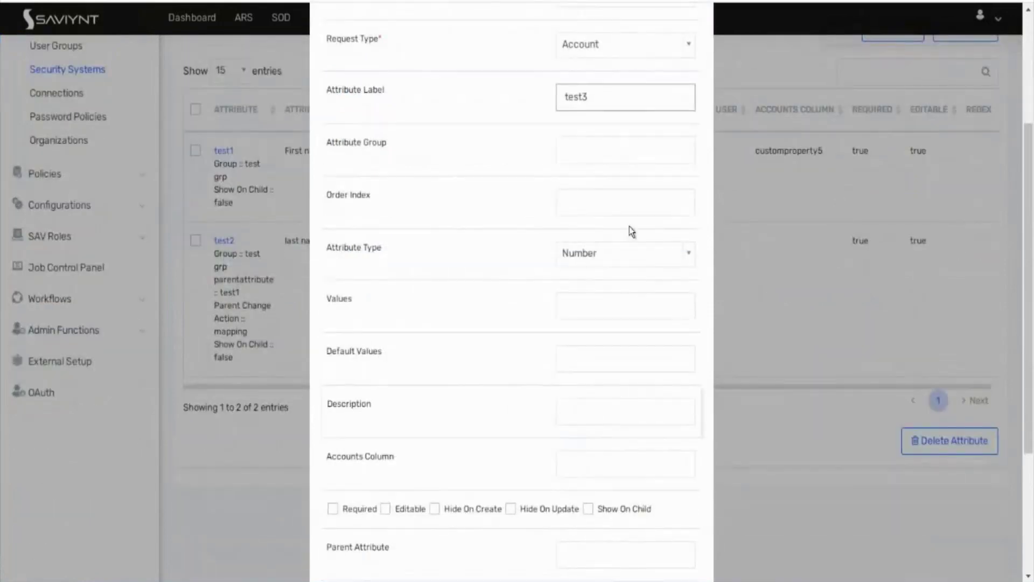
scroll(630, 237, "down", 4)
left_click(636, 263)
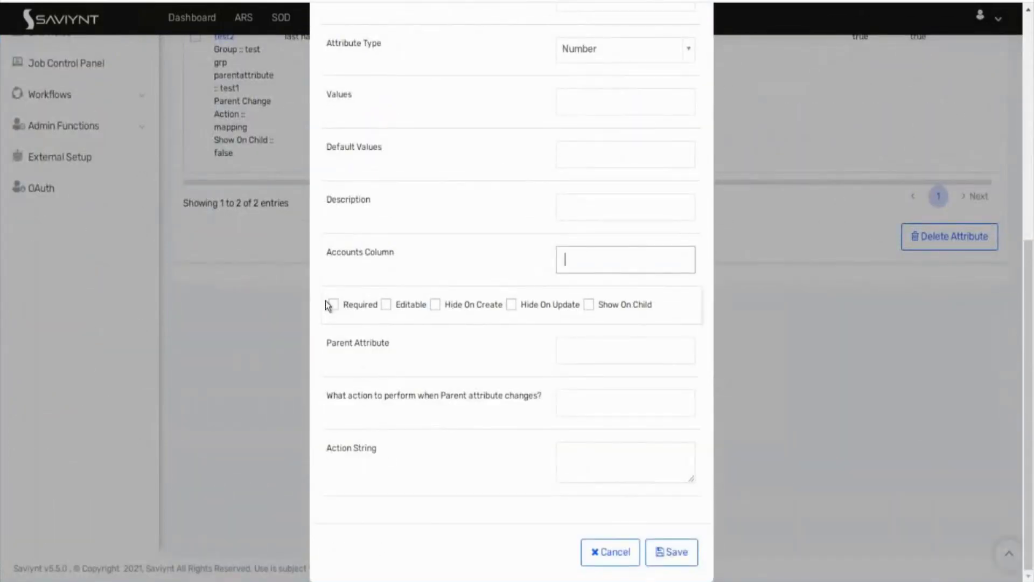
left_click(332, 304)
Step: Make test3 a String with parent attribute test1 and change action mapping, and save it
left_click(583, 61)
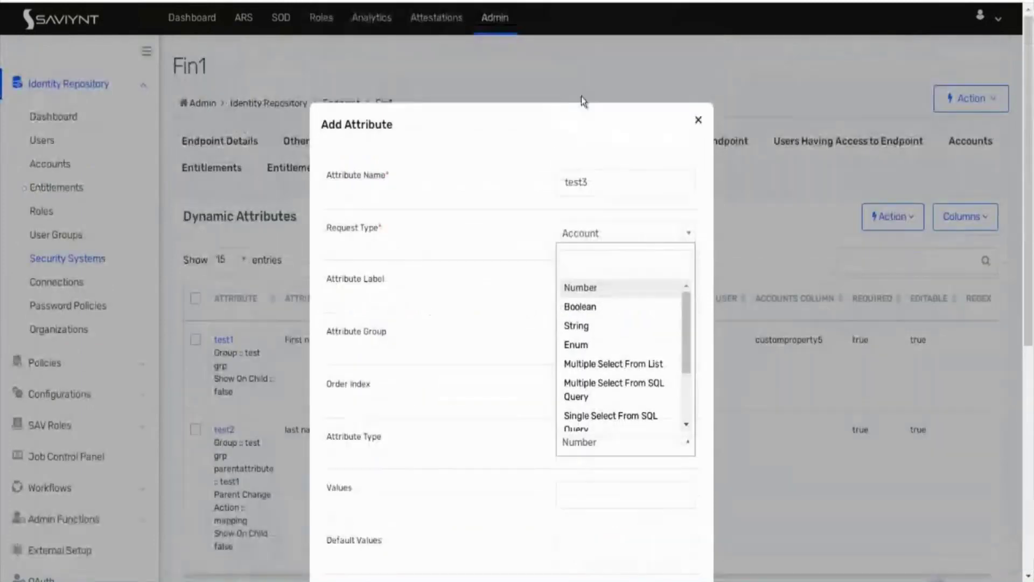
left_click(583, 325)
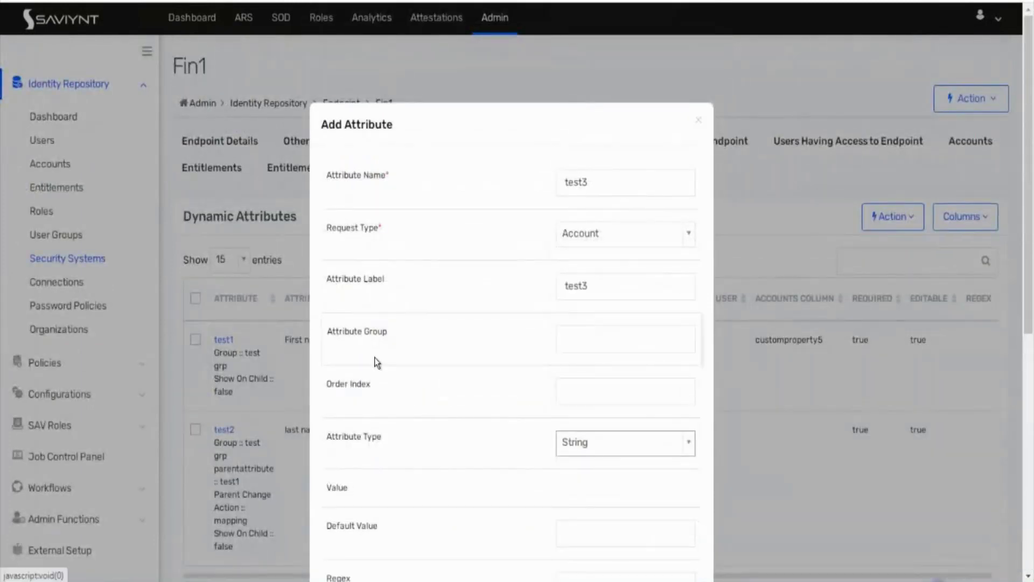
scroll(374, 357, "down", 5)
scroll(374, 357, "down", 1)
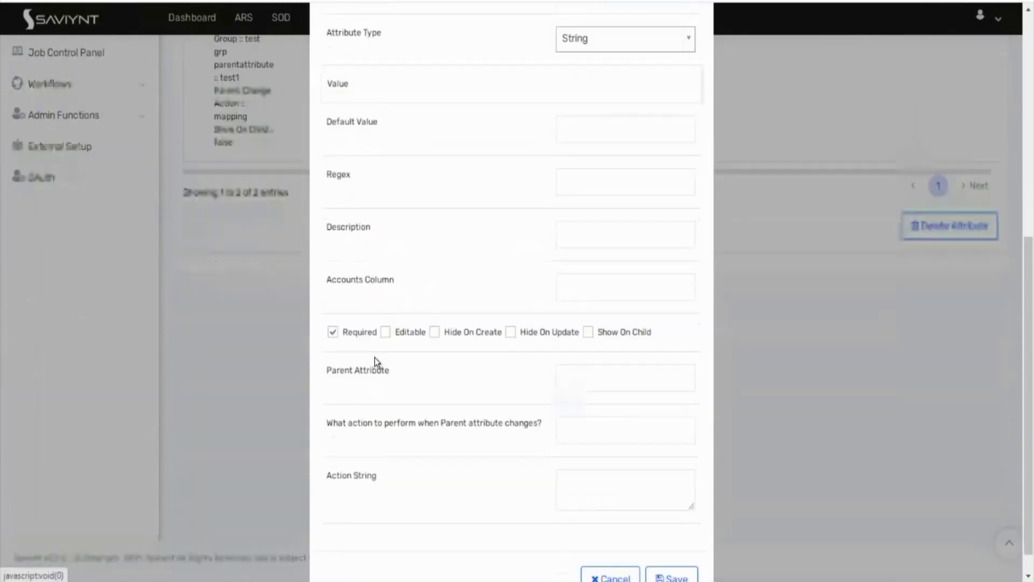
left_click(596, 373)
type("mapping")
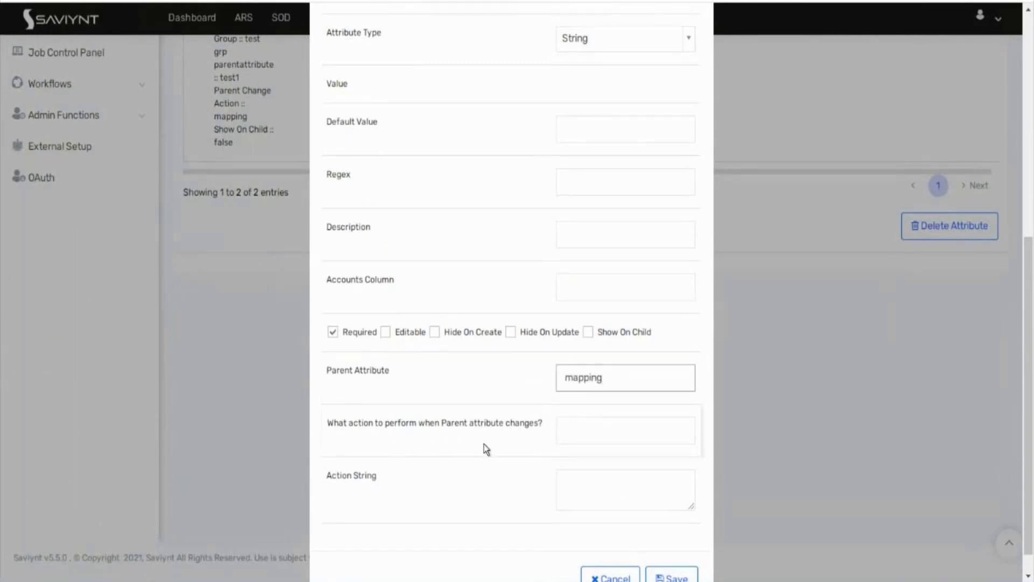
scroll(484, 444, "down", 1)
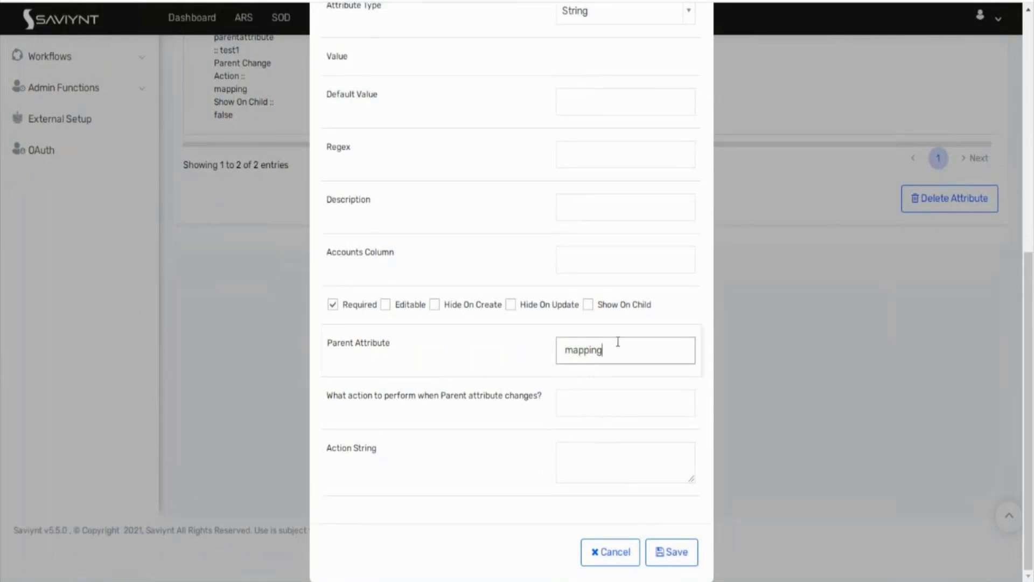
left_click_drag(618, 344, 504, 346)
type("test1")
left_click(574, 403)
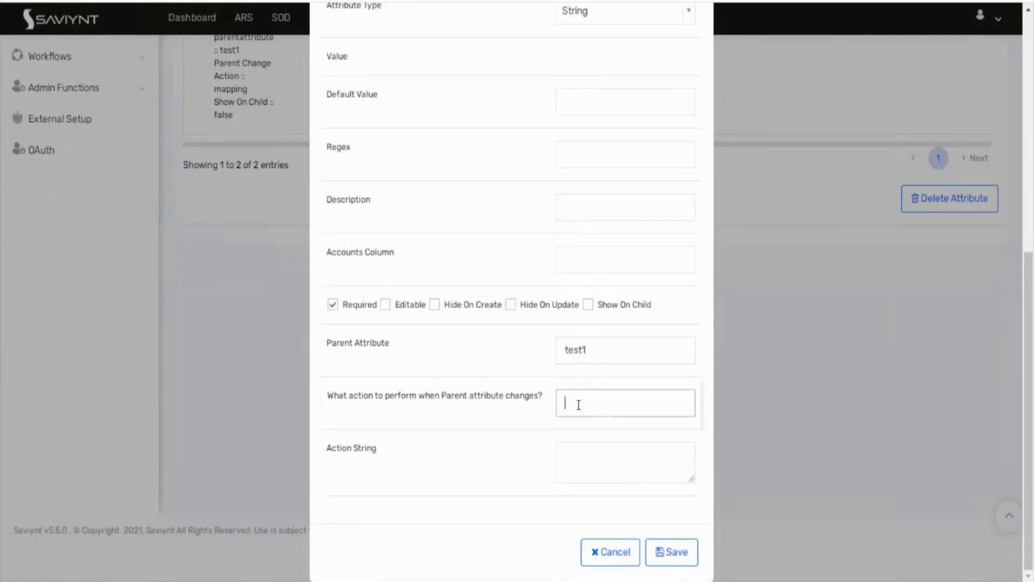
type("mapping")
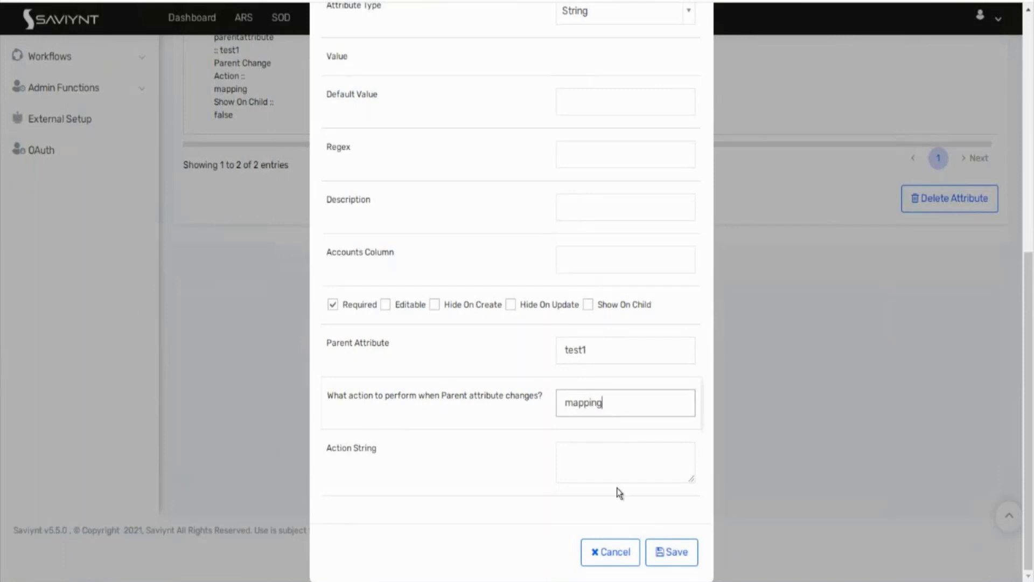
left_click(679, 559)
Step: Review test1's settings without changes, then open test2's settings
scroll(483, 367, "up", 5)
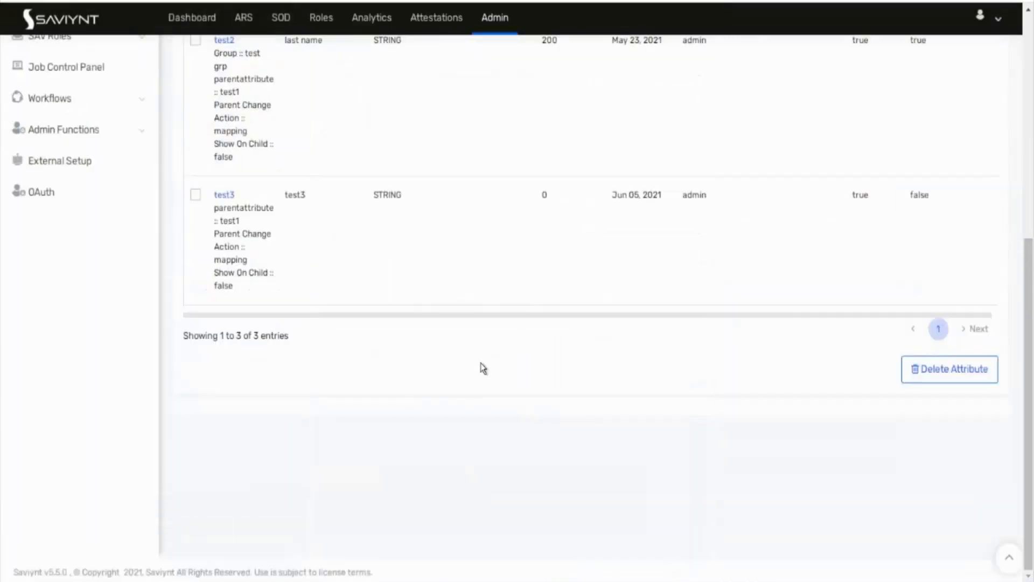
left_click(225, 204)
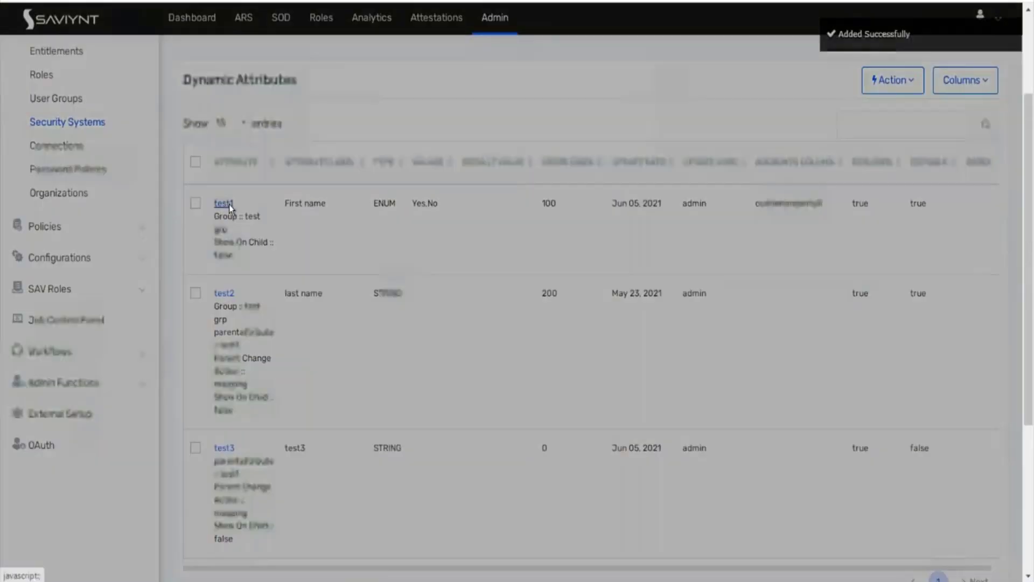
scroll(436, 348, "down", 6)
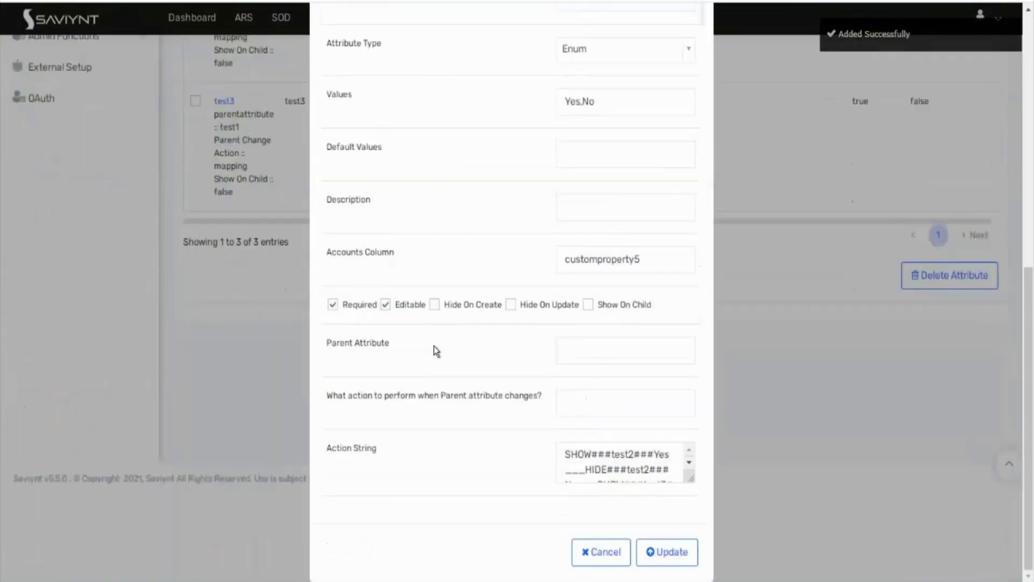
scroll(778, 432, "up", 6)
left_click(778, 431)
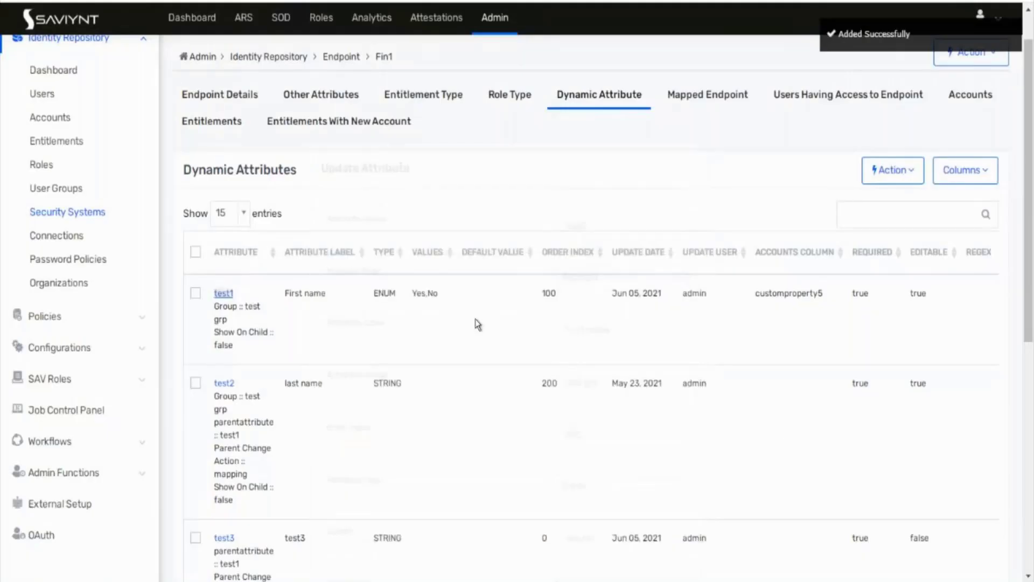
left_click(222, 383)
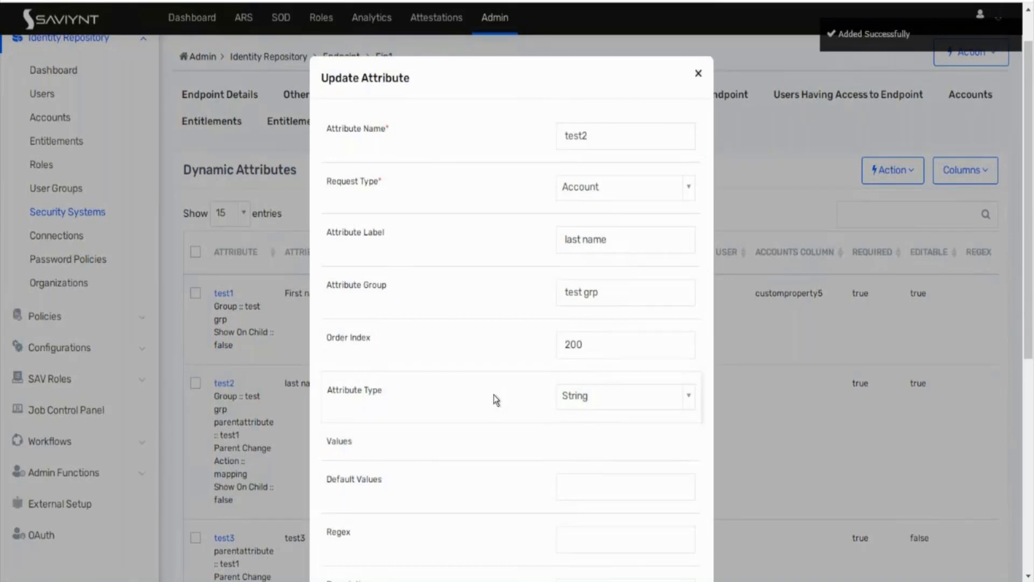
scroll(496, 400, "down", 6)
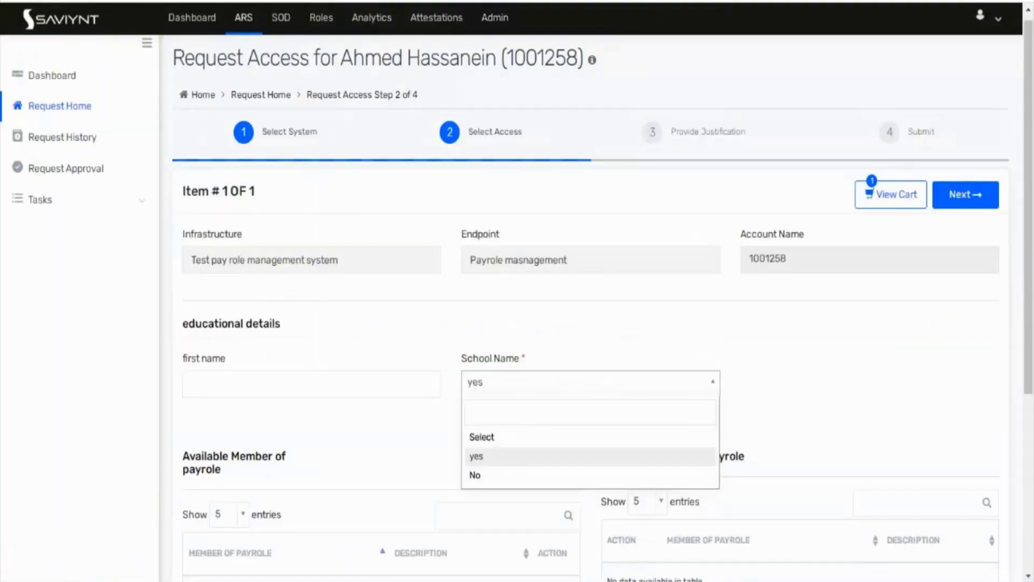
Step: Start a Request Access for Others and continue with a selected user
left_click(66, 112)
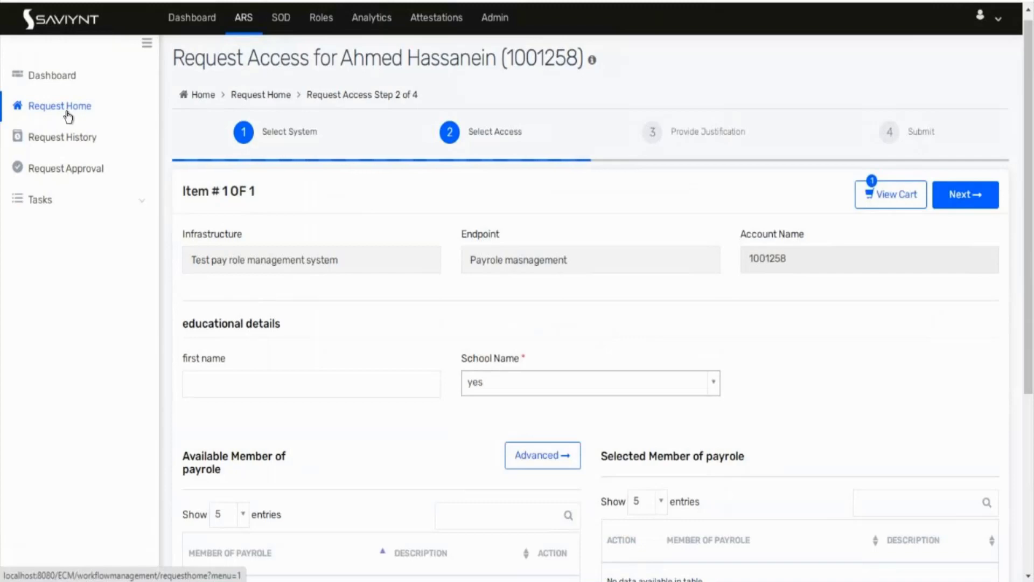
left_click(67, 108)
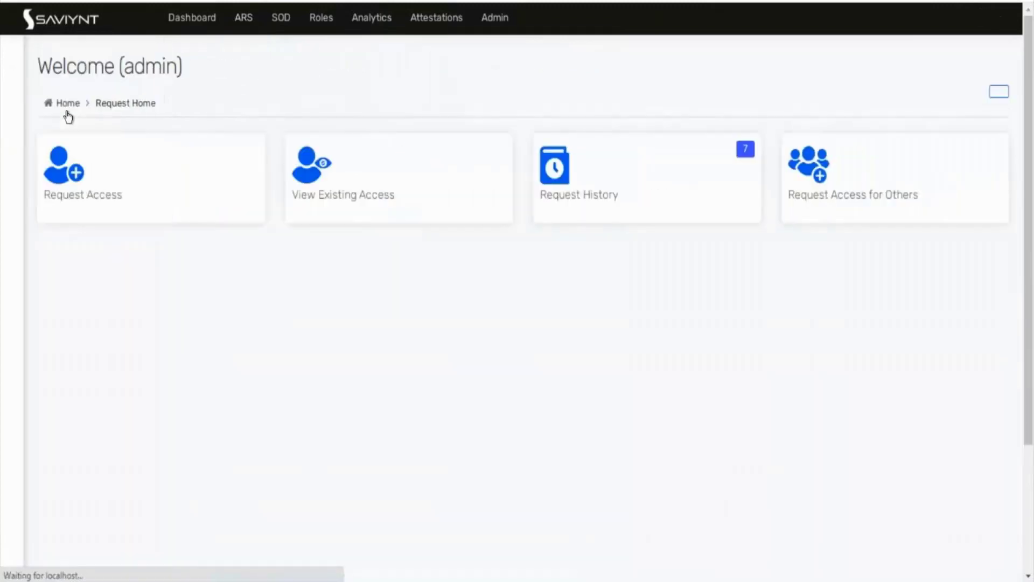
left_click(820, 206)
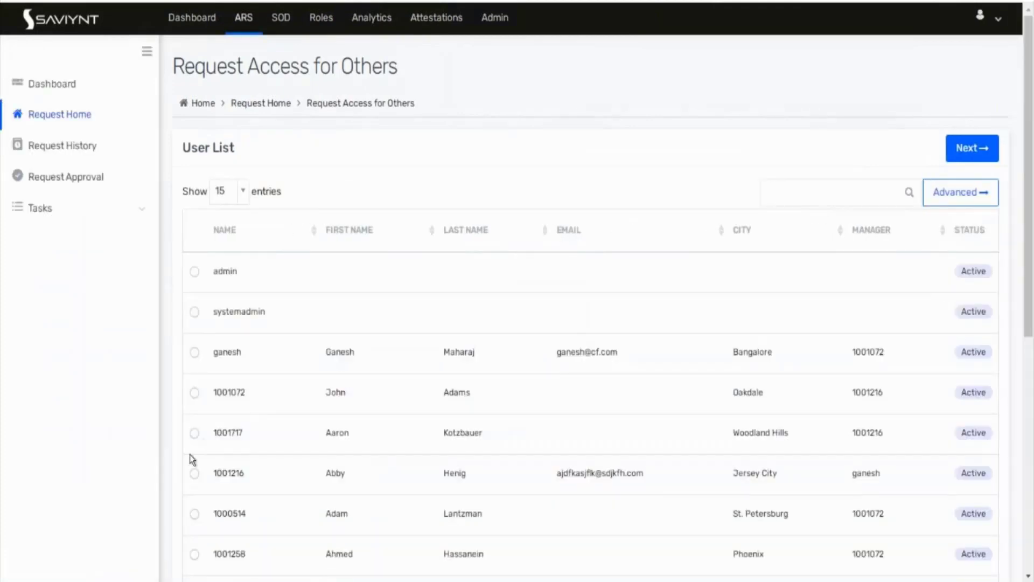
scroll(338, 498, "down", 5)
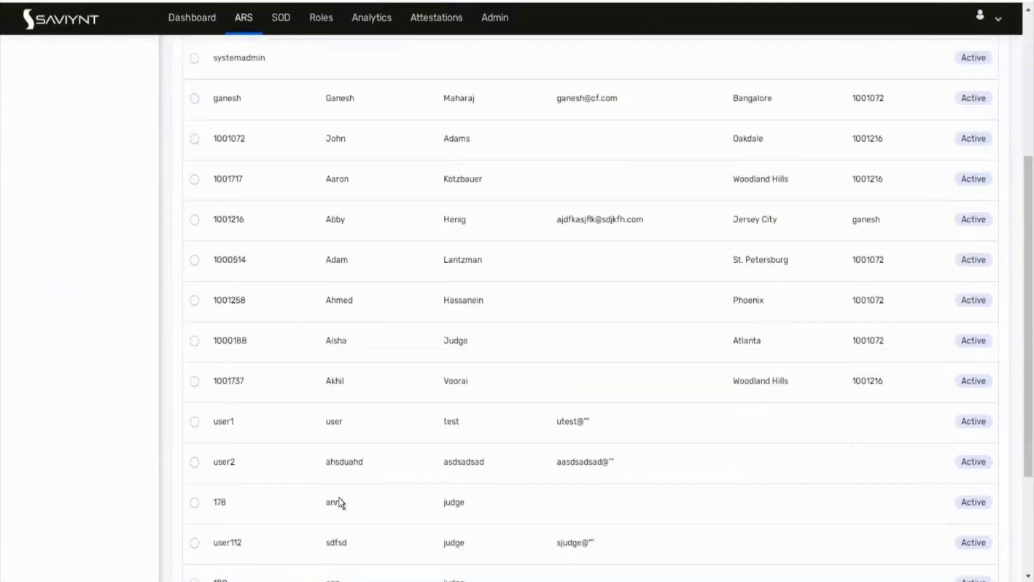
scroll(338, 497, "down", 3)
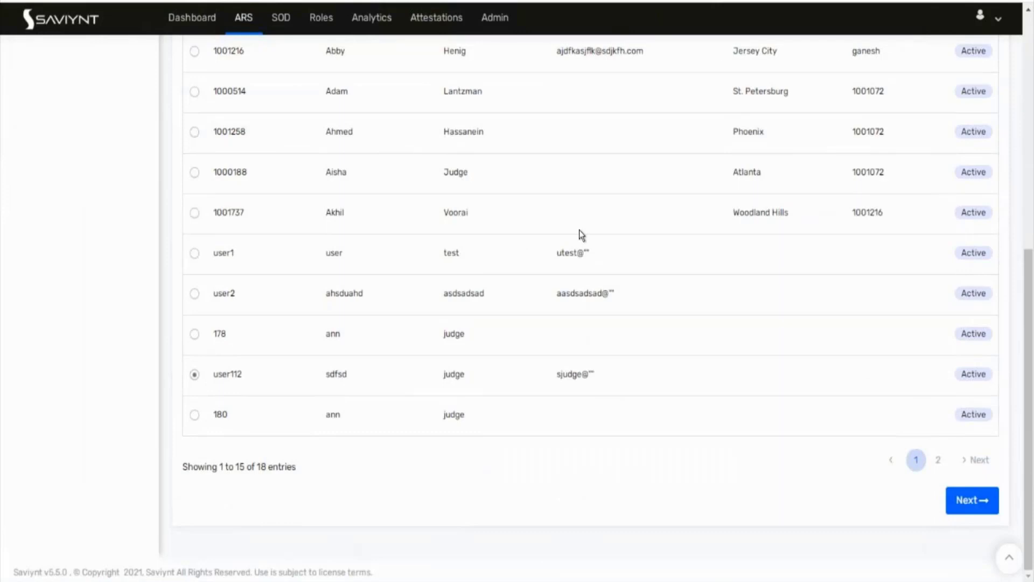
scroll(580, 230, "up", 8)
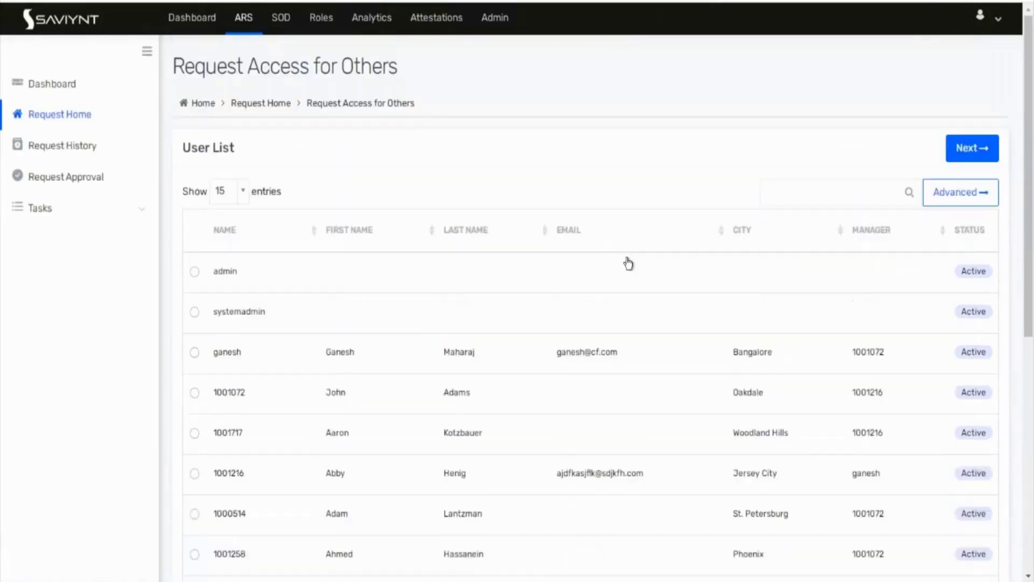
left_click(986, 151)
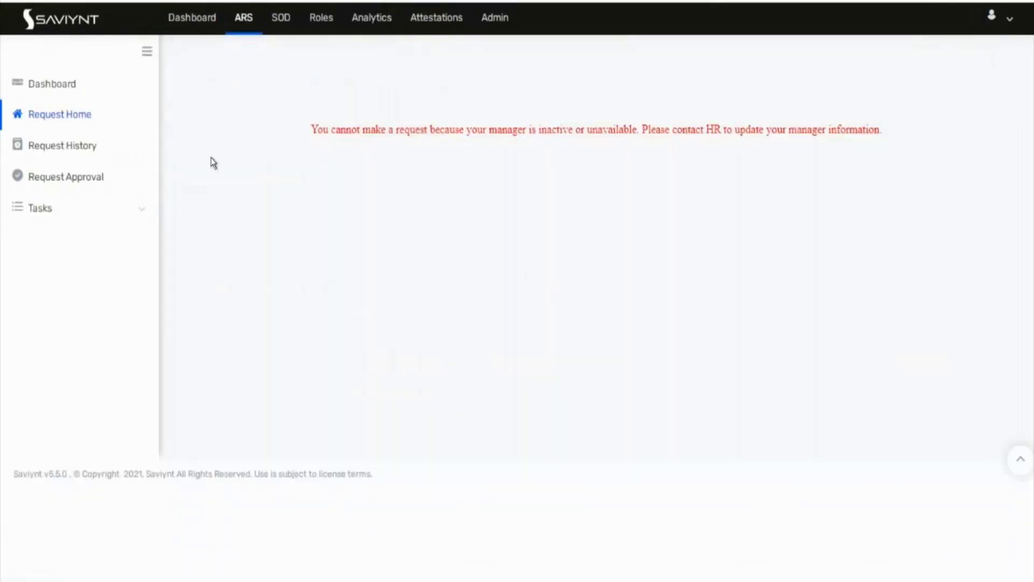
Step: After the manager error, choose a different user and continue to application selection
left_click(18, 1)
scroll(422, 482, "down", 3)
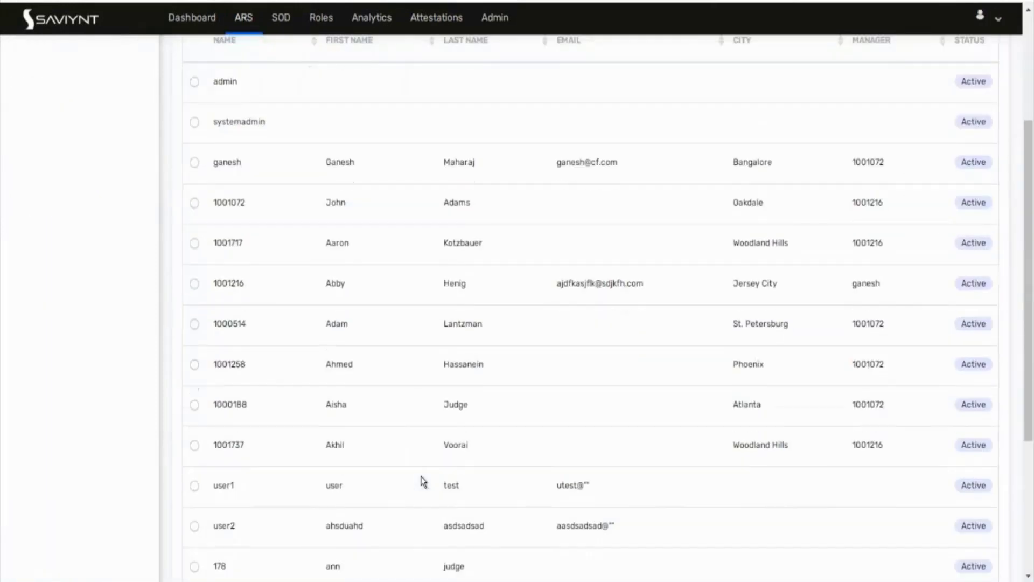
scroll(759, 283, "up", 3)
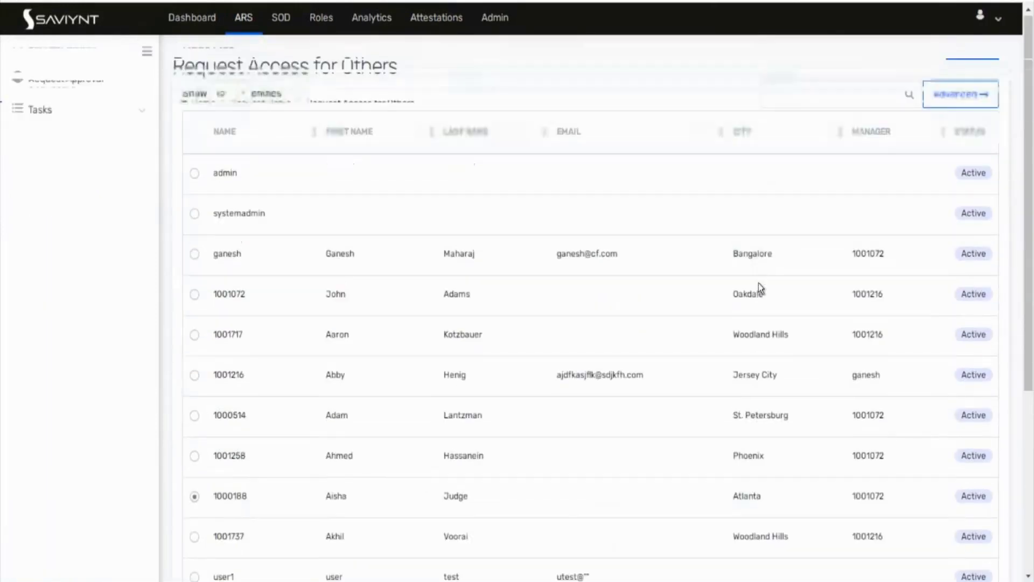
left_click(967, 152)
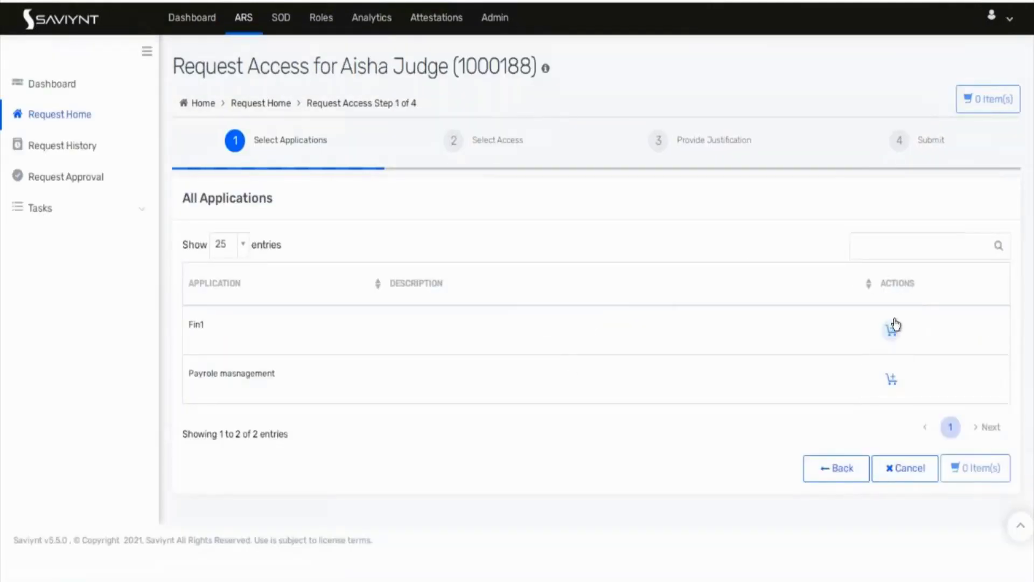
Step: Add Fin1 to the request cart and check out
left_click(893, 331)
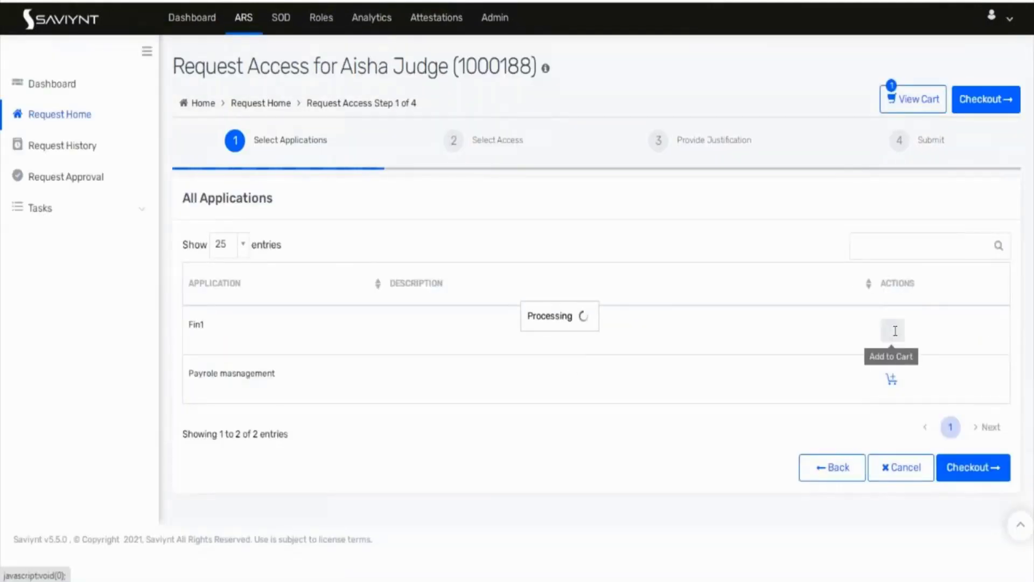
left_click(971, 484)
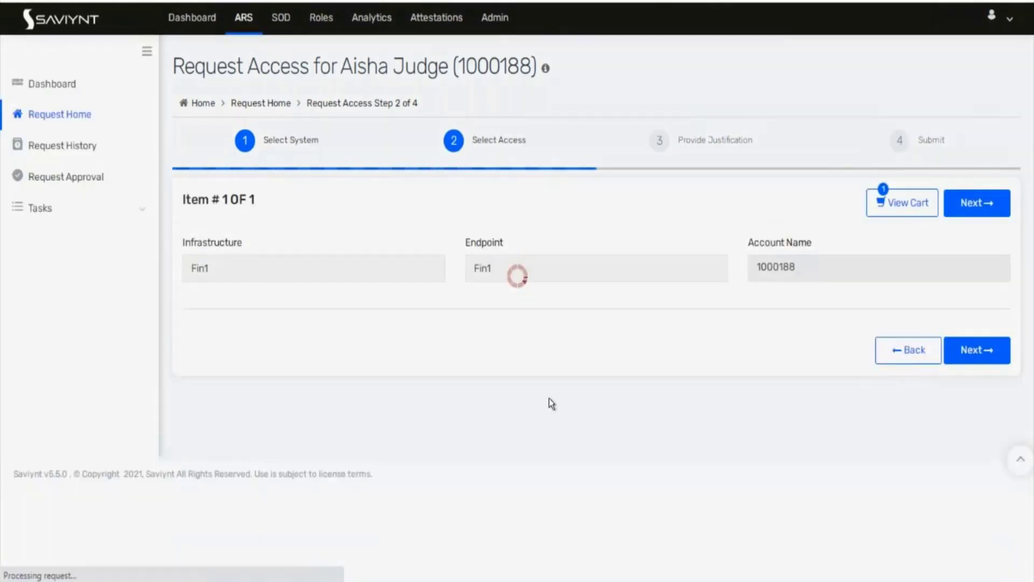
scroll(549, 399, "down", 4)
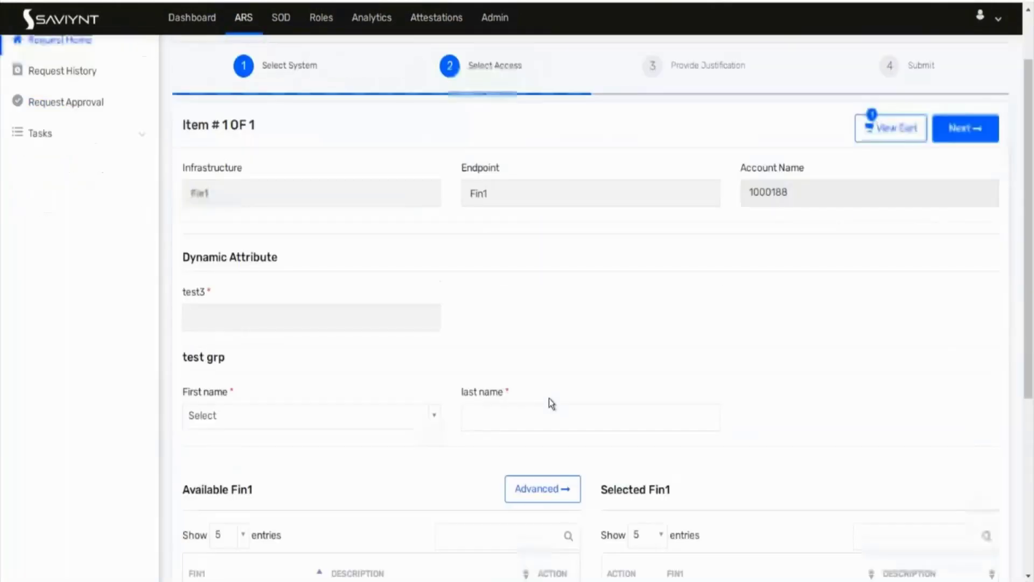
Step: Set First name to Yes, then No, confirming the test3 field appears
left_click(358, 314)
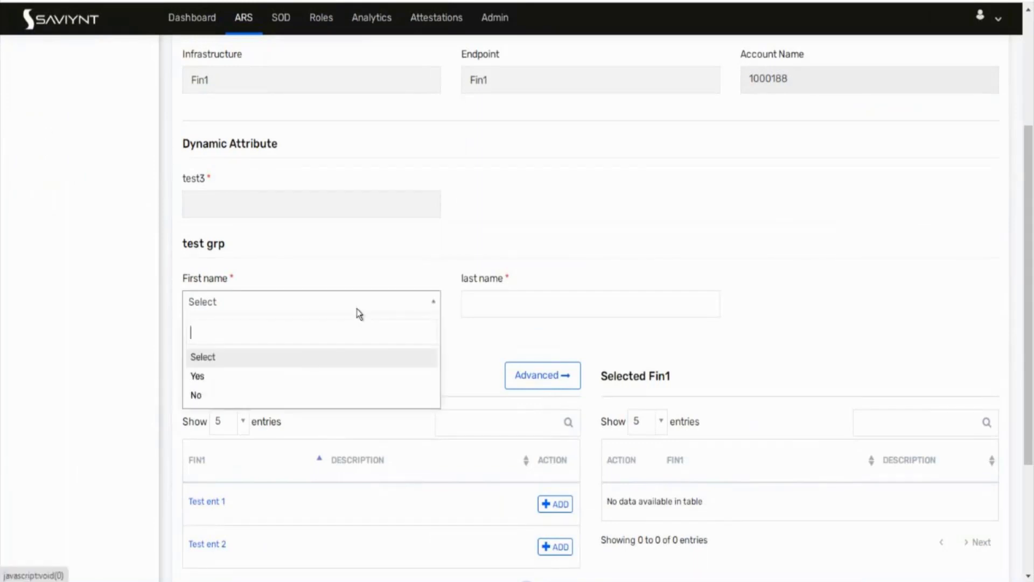
left_click(251, 376)
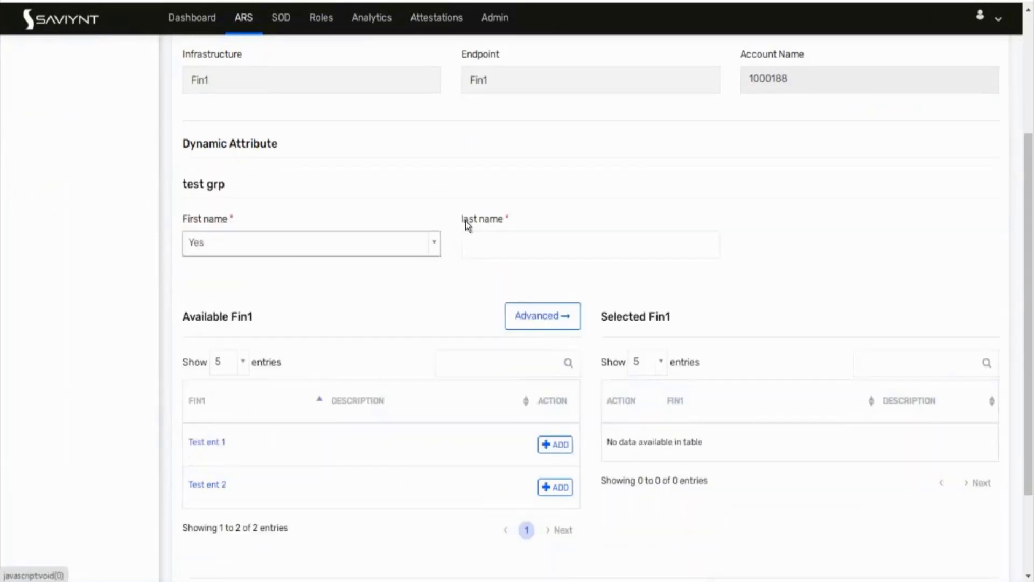
left_click(279, 248)
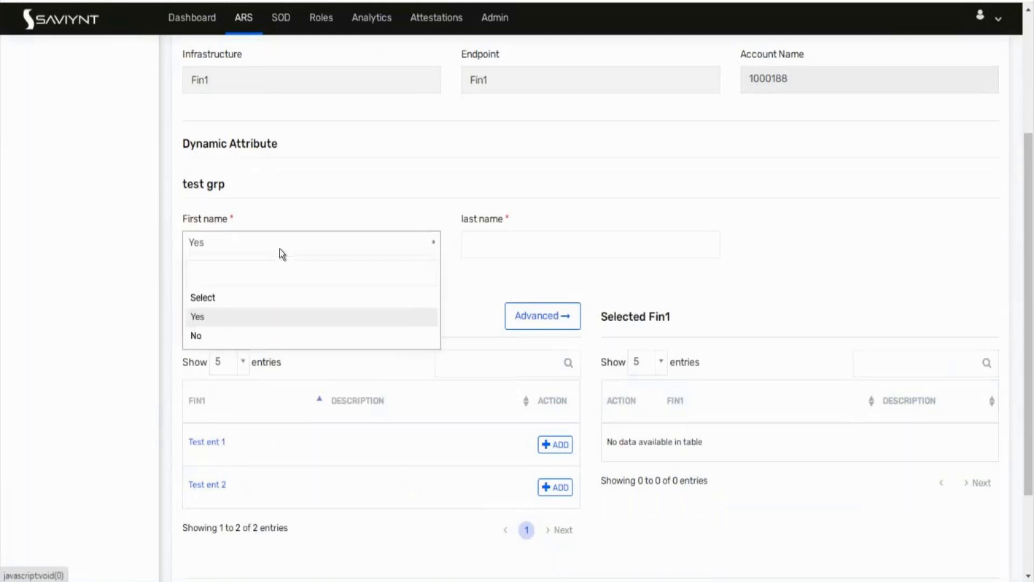
left_click(245, 335)
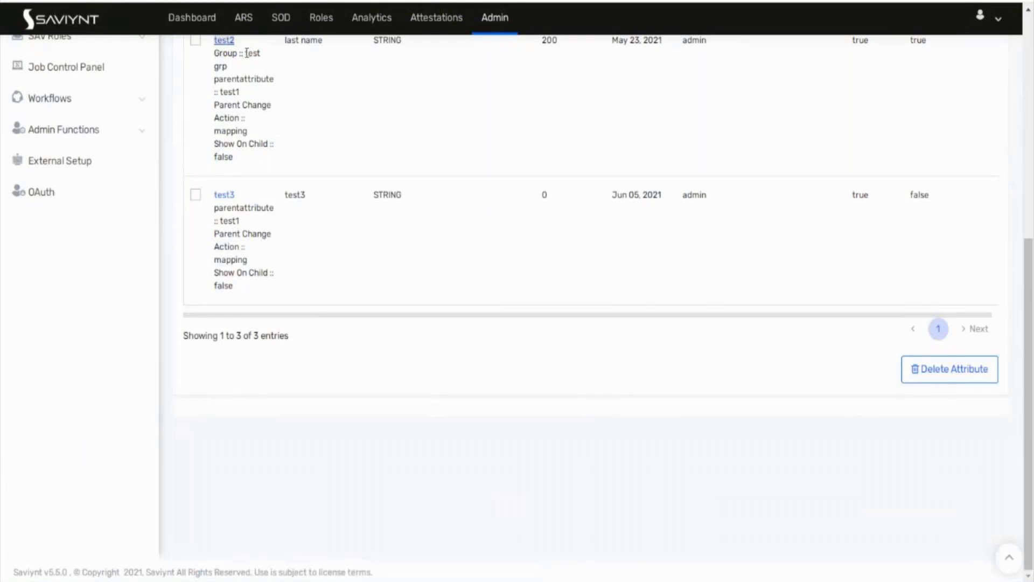
Step: Relabel test3 as 'test grp' with attribute group 30 and update it
left_click_drag(246, 53, 255, 68)
key("ctrl+c")
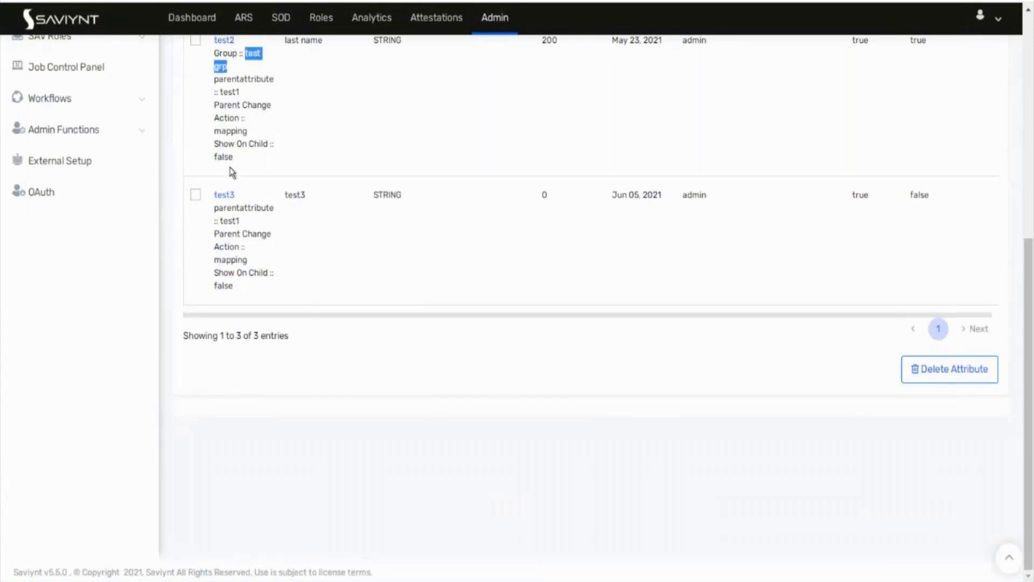
left_click(230, 195)
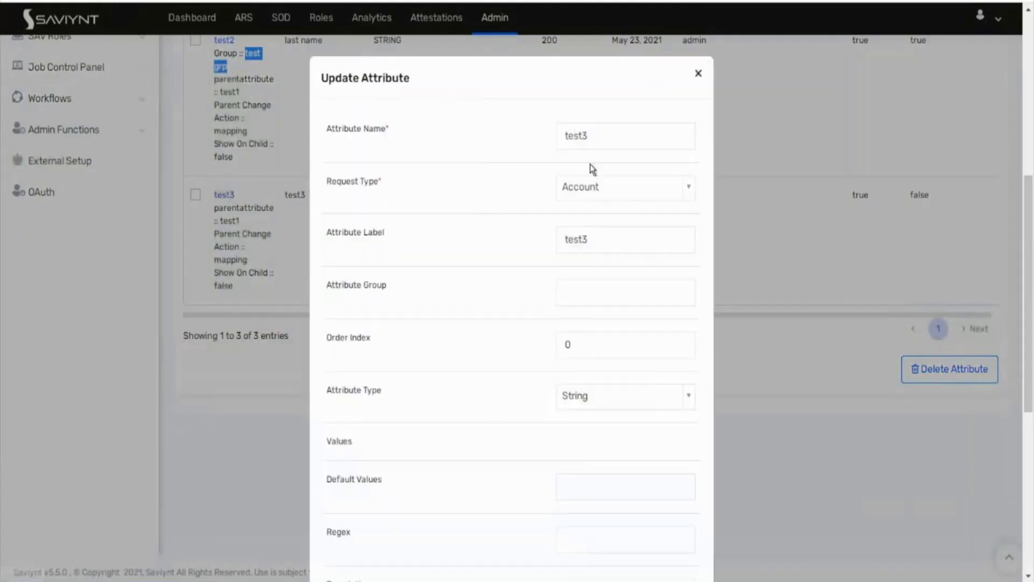
left_click_drag(614, 235, 540, 252)
key("ctrl+v")
type("30")
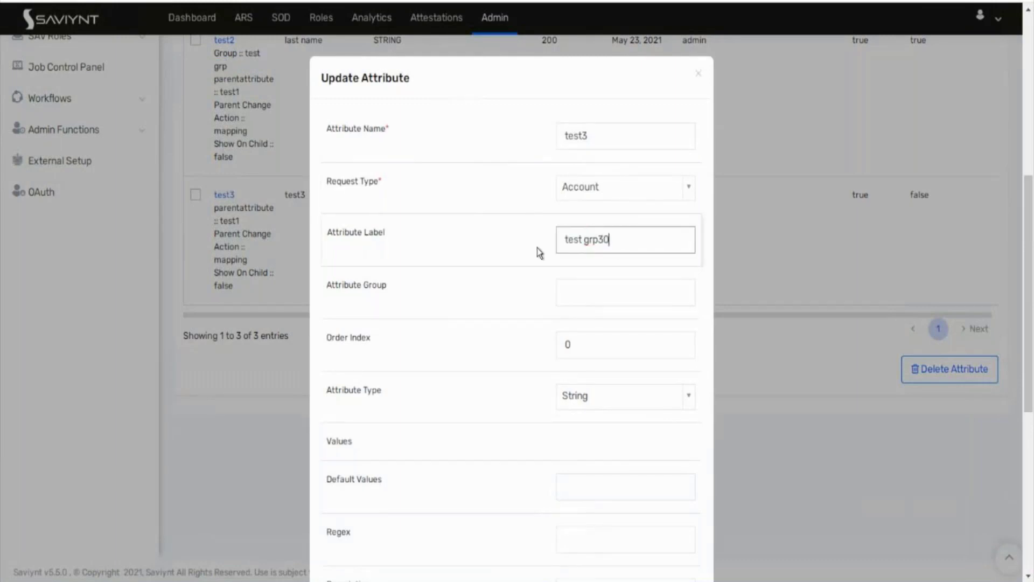
key("BackSpace")
key("BackSpace")
left_click(579, 292)
type("30")
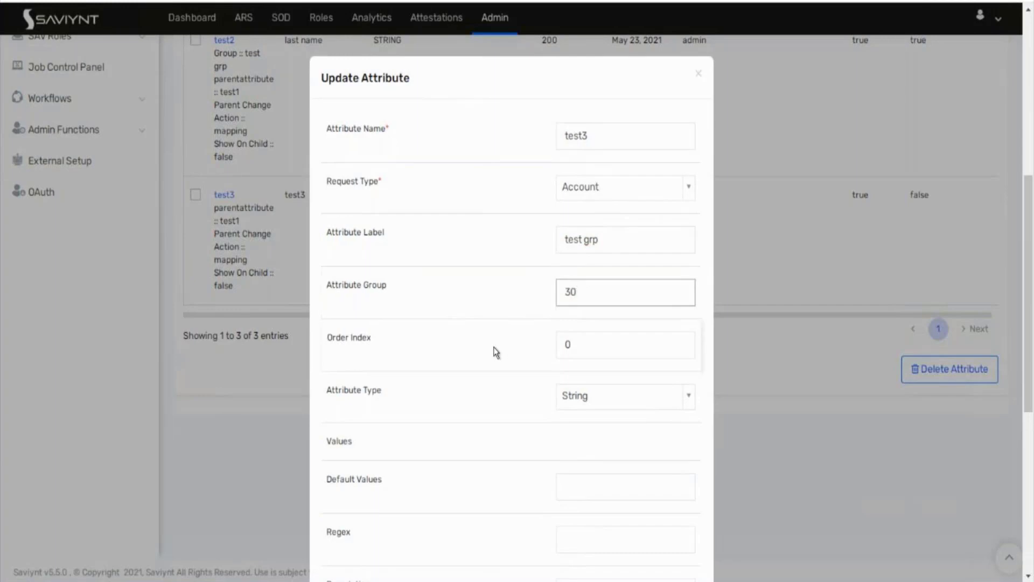
scroll(496, 353, "down", 7)
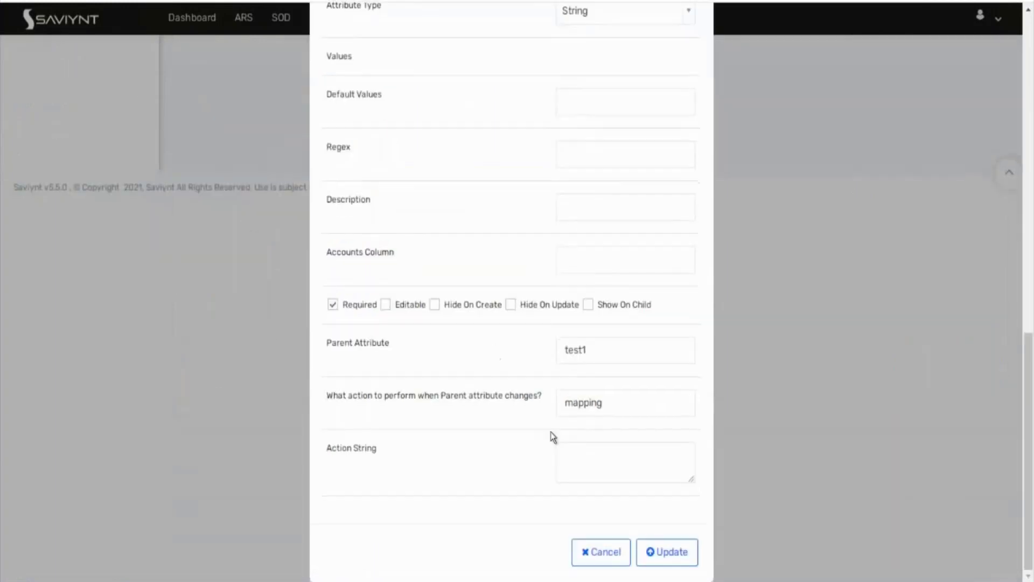
left_click(668, 552)
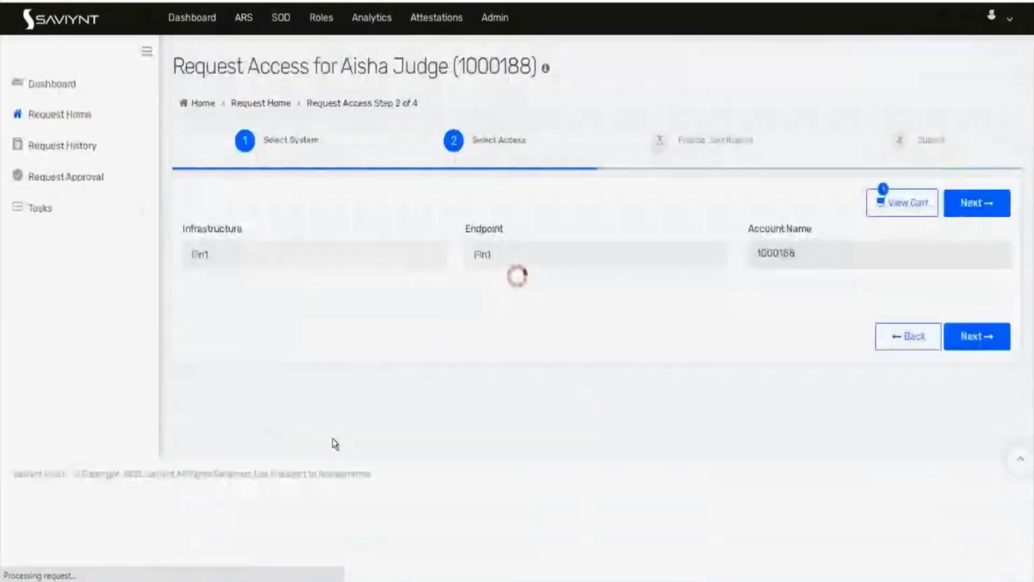
scroll(333, 440, "down", 3)
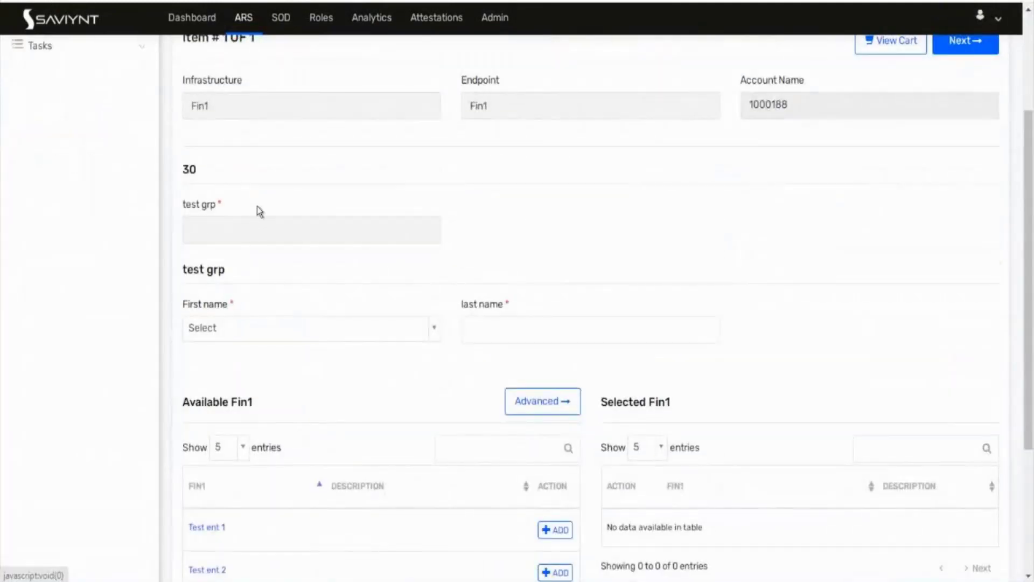
Step: Edit test3 to Attribute Group 'test grp', label test3 and order index 30, and save
left_click(215, 1)
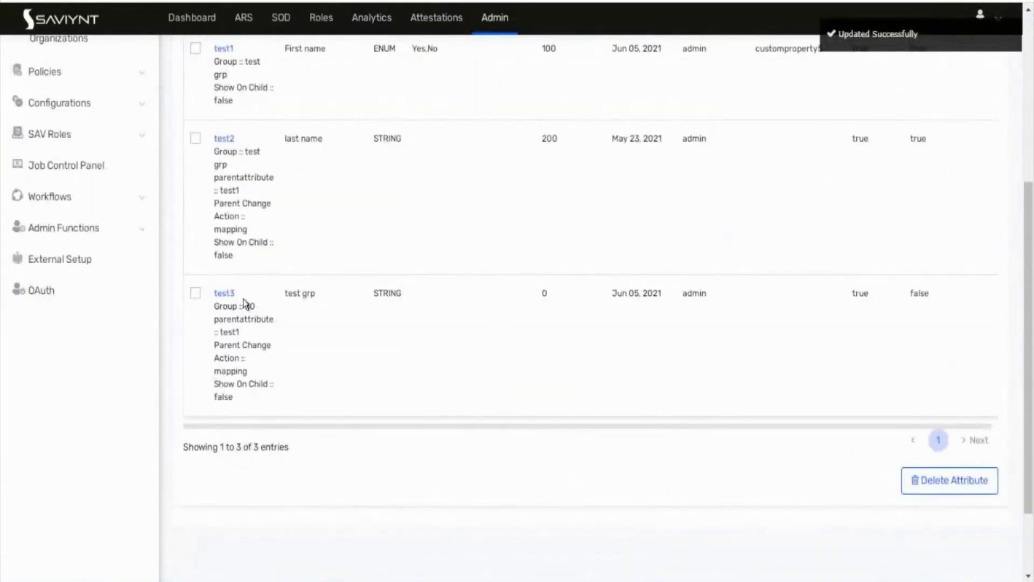
left_click(225, 294)
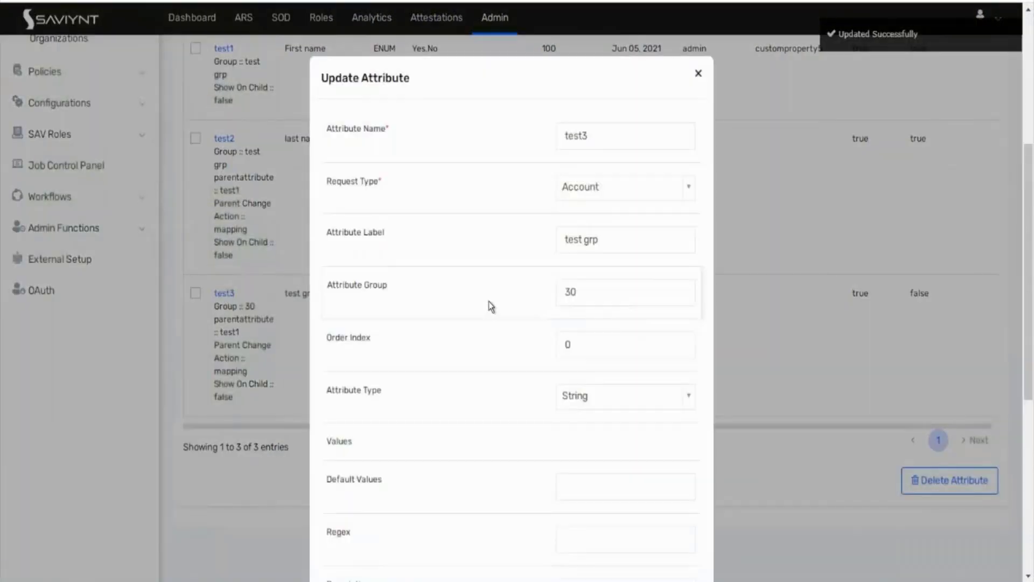
left_click_drag(597, 240, 526, 240)
key("ctrl+c")
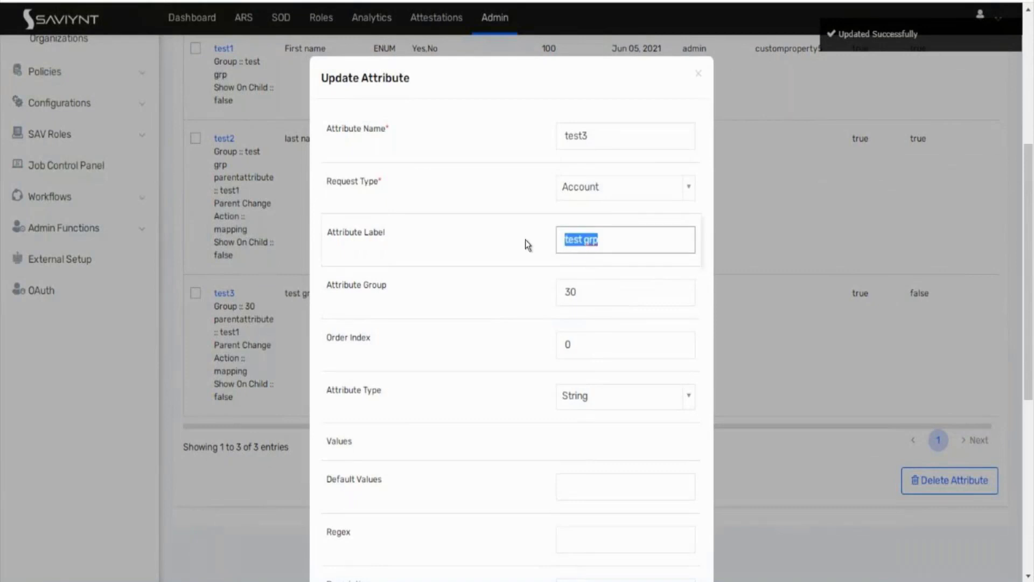
left_click(576, 291)
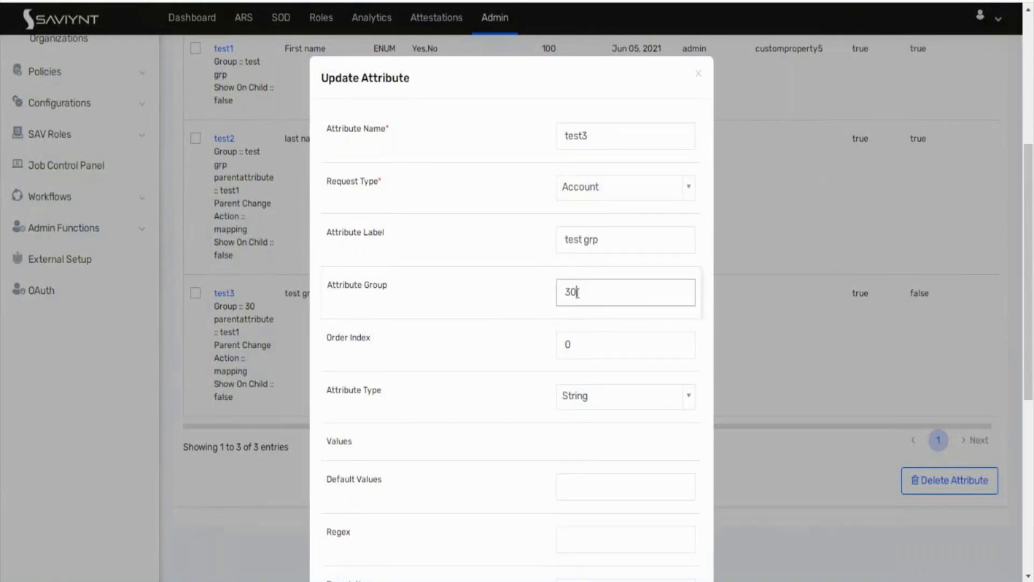
left_click_drag(576, 292, 558, 293)
key("ctrl+v")
left_click(631, 231)
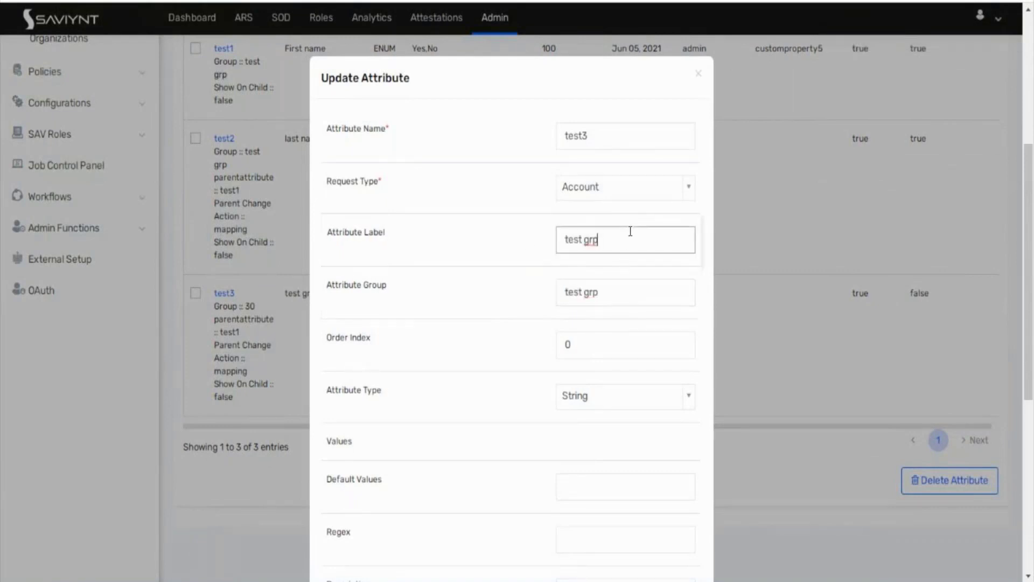
key("BackSpace")
key("BackSpace")
left_click(610, 346)
type("3")
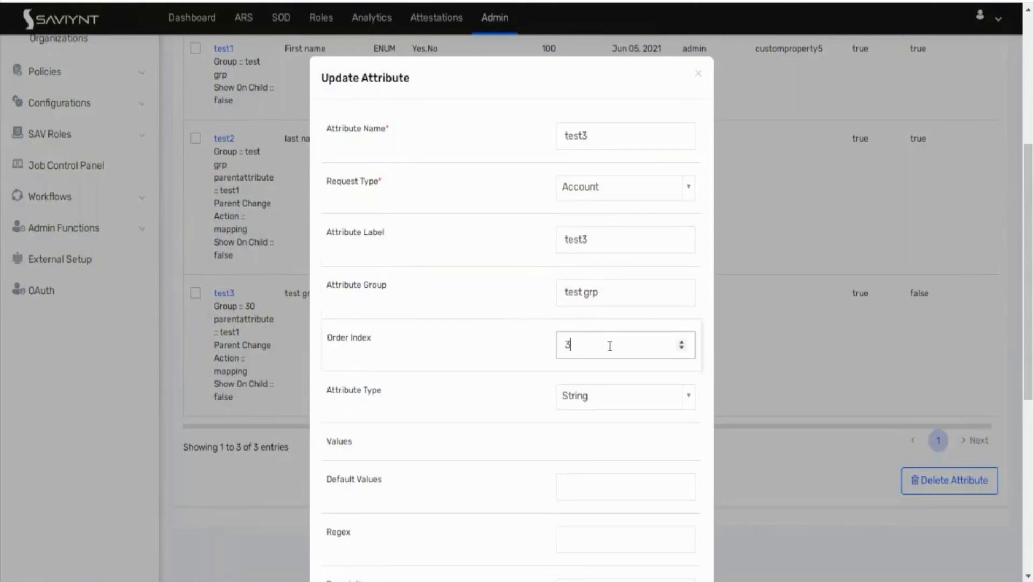
type("0")
scroll(470, 360, "down", 7)
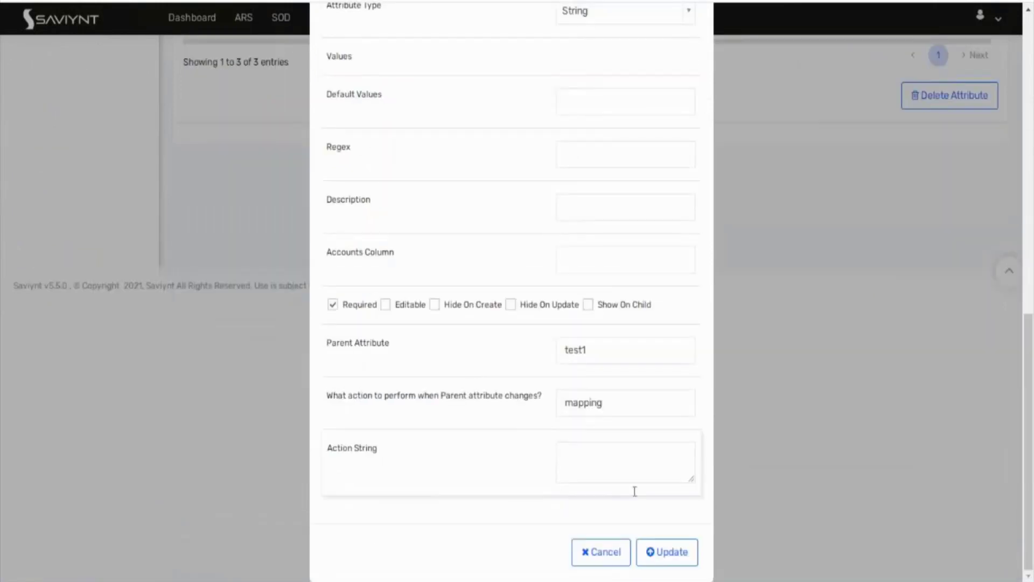
left_click(668, 552)
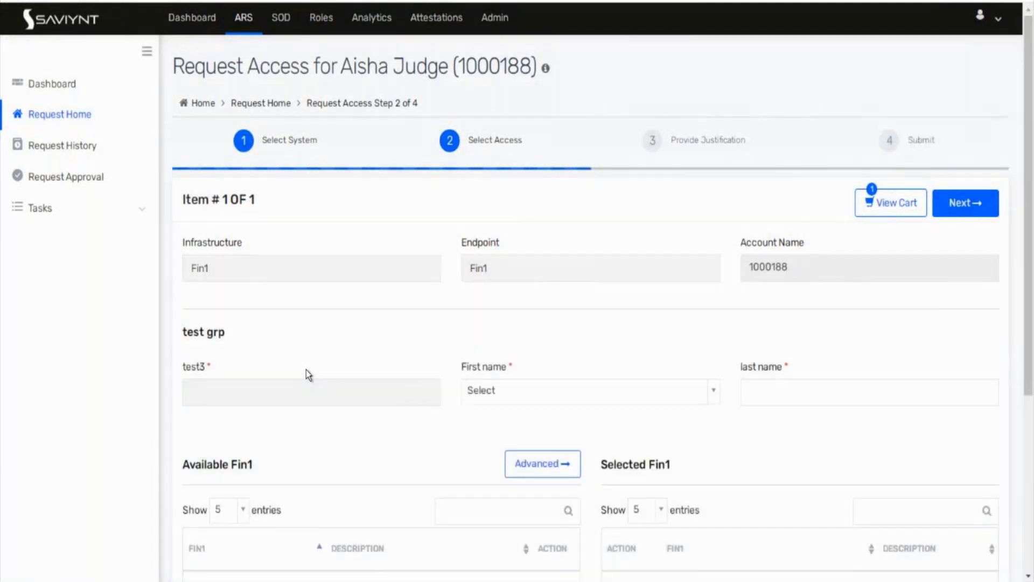
Step: Set First name to Yes to hide test3, then No to restore it, and reopen the dropdown
scroll(520, 273, "down", 3)
left_click(544, 256)
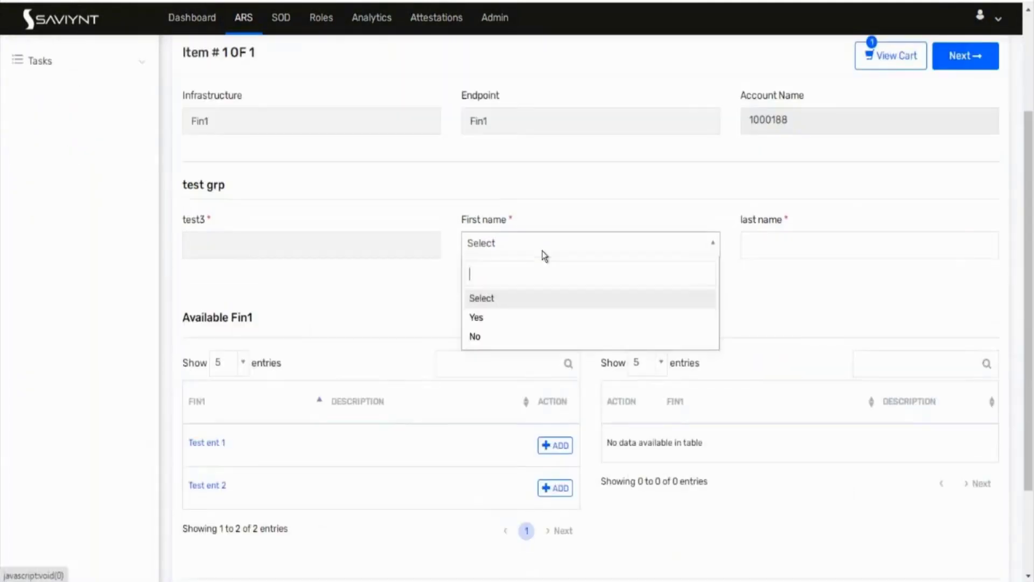
left_click(525, 321)
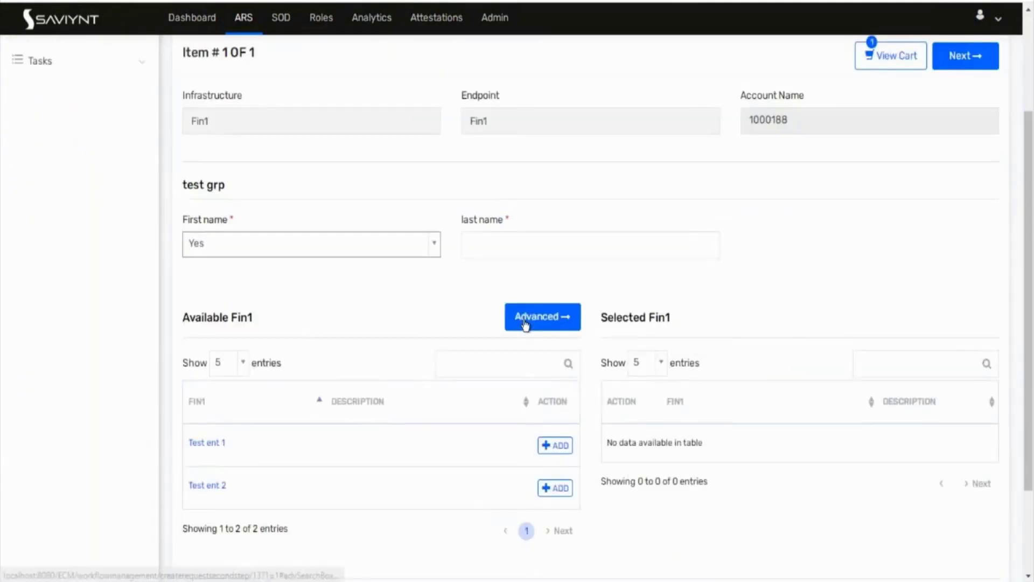
left_click(263, 247)
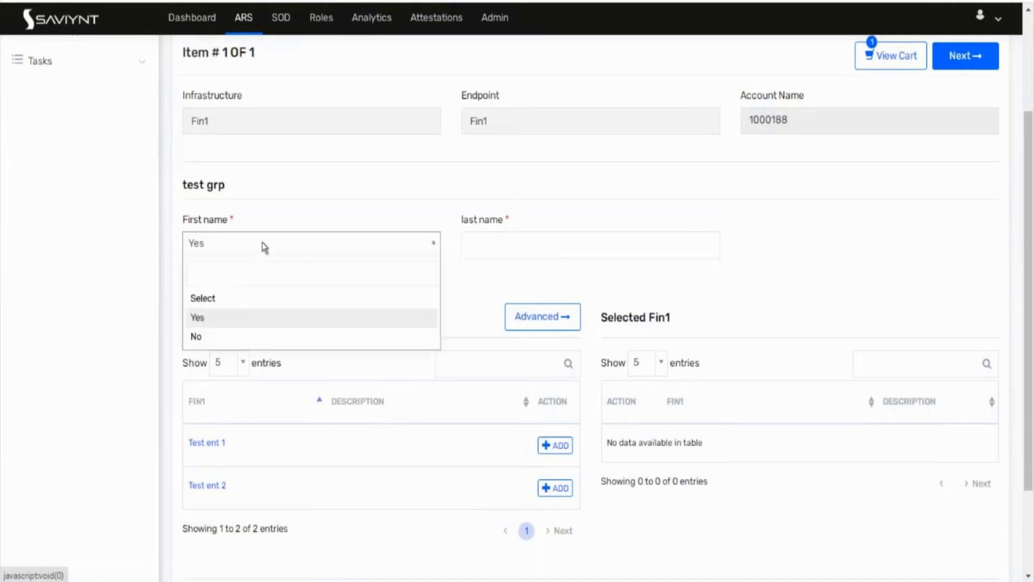
left_click(241, 340)
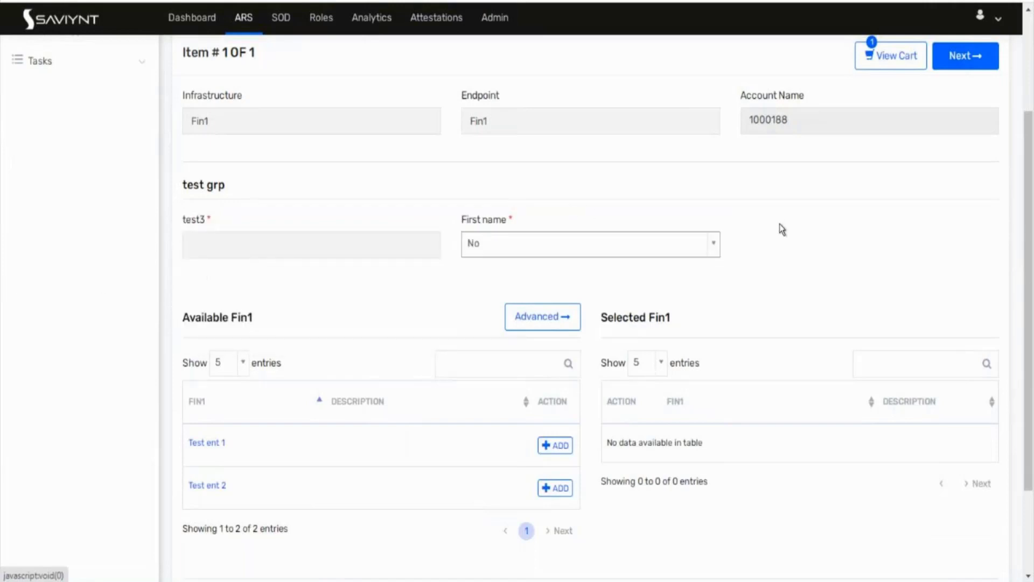
left_click(493, 251)
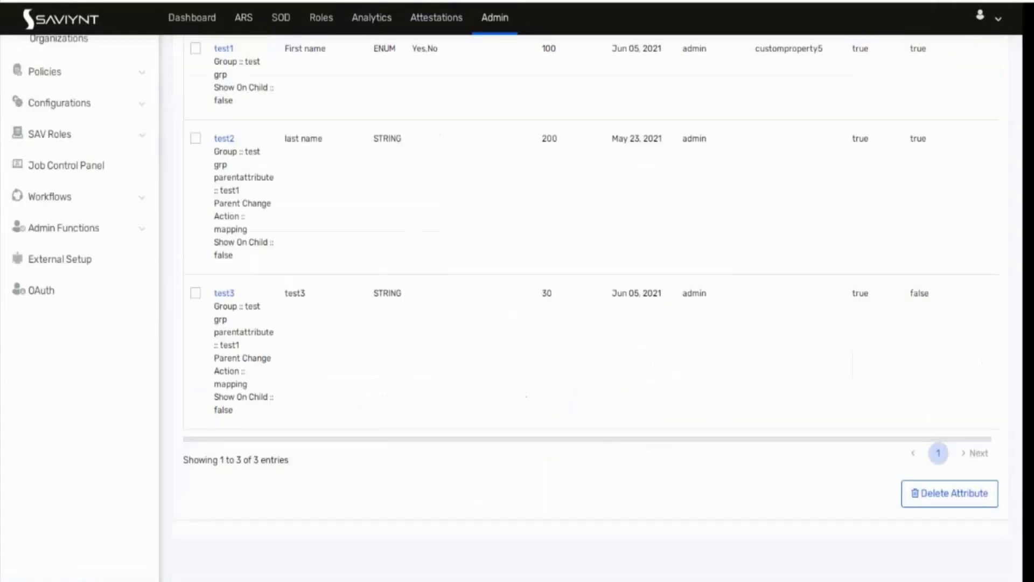
Step: Open the test1 attribute's settings and scroll down to its Action String rules
scroll(293, 270, "up", 3)
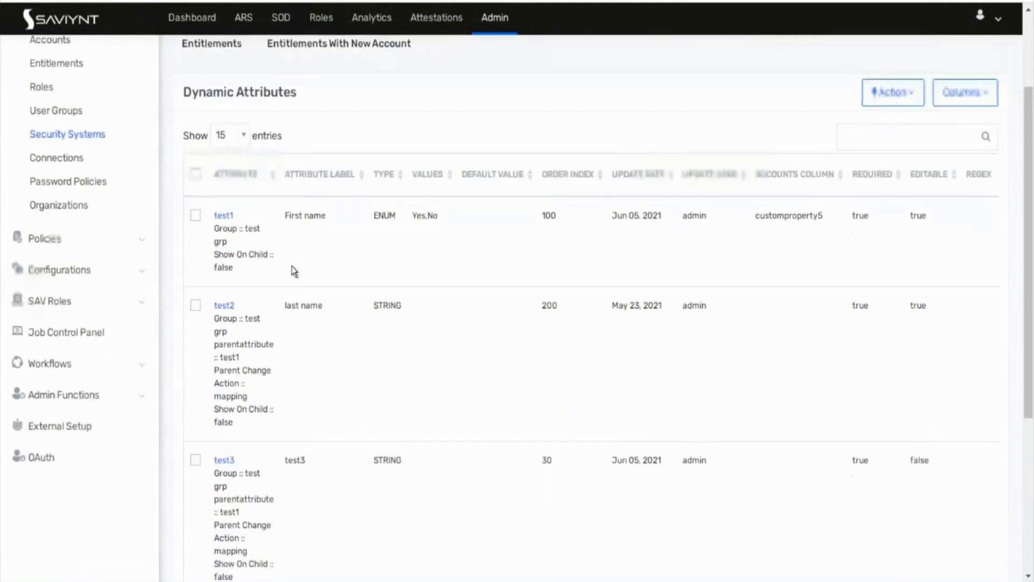
scroll(294, 270, "down", 1)
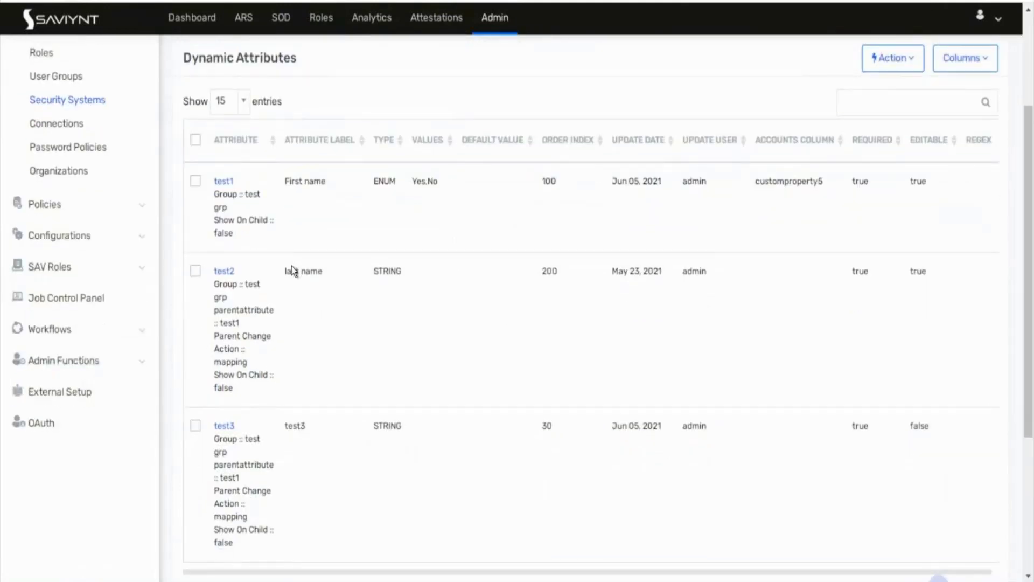
left_click(221, 181)
scroll(431, 277, "down", 5)
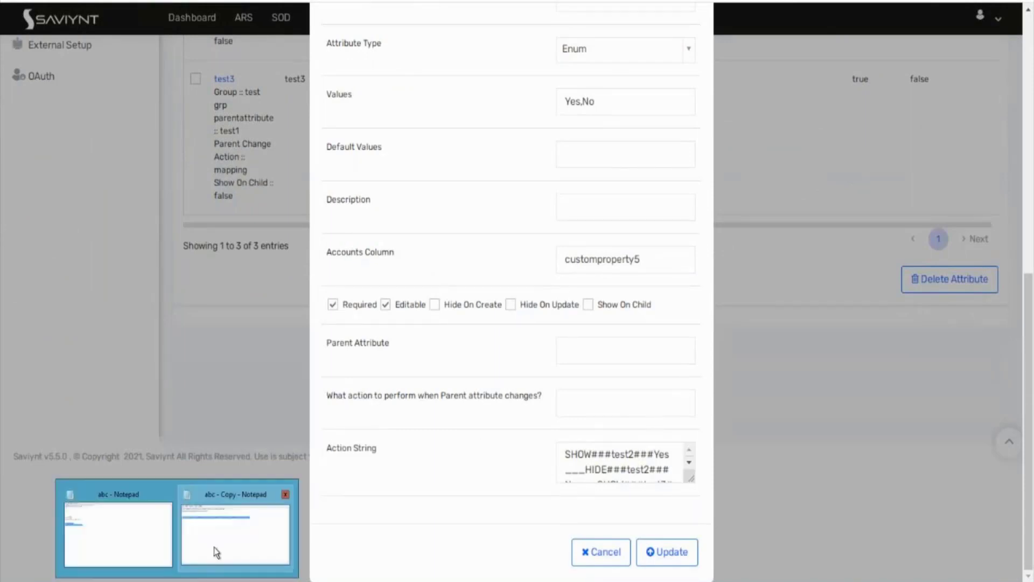
left_click(218, 538)
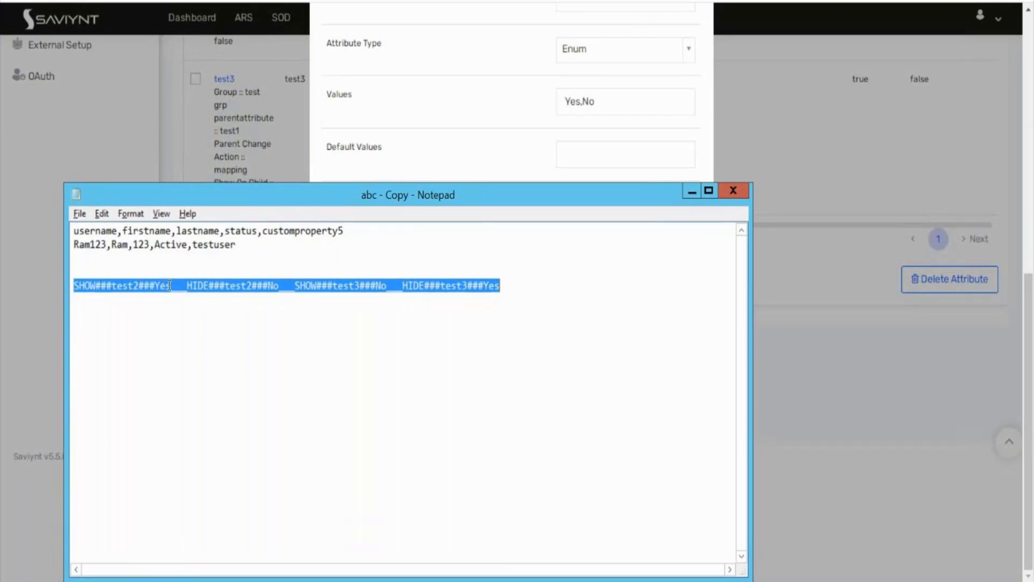
left_click(253, 138)
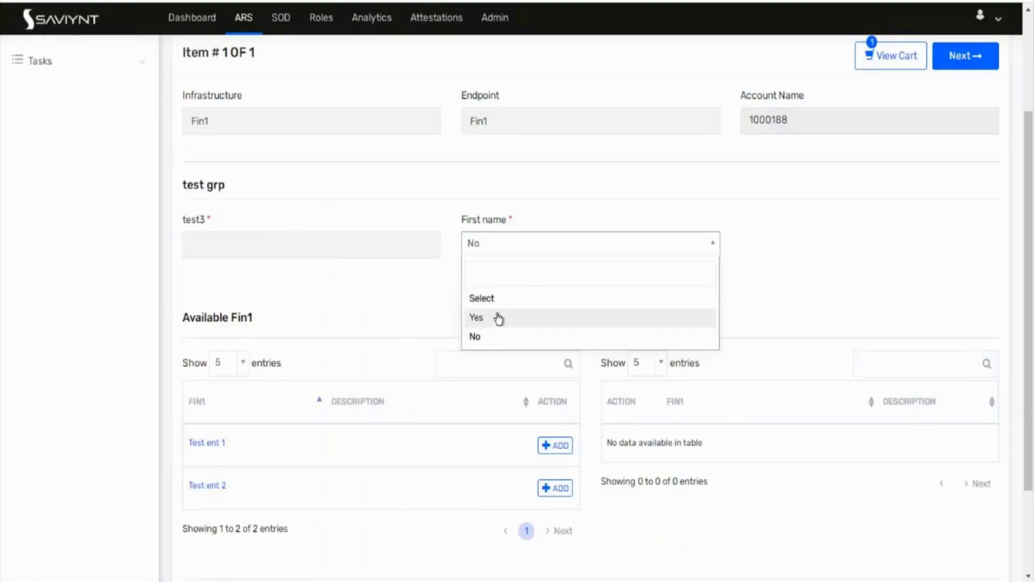
left_click(499, 319)
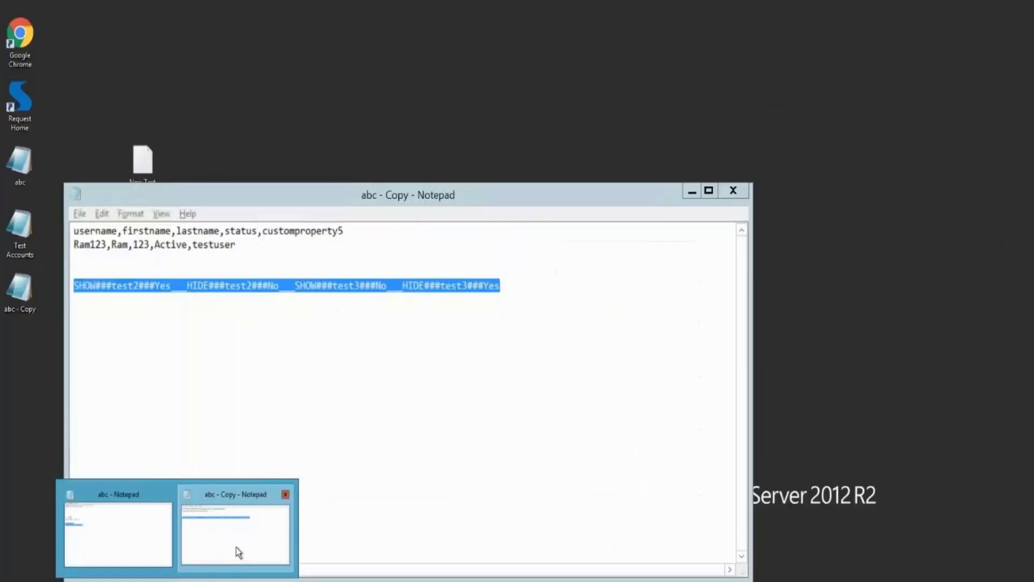
left_click(236, 547)
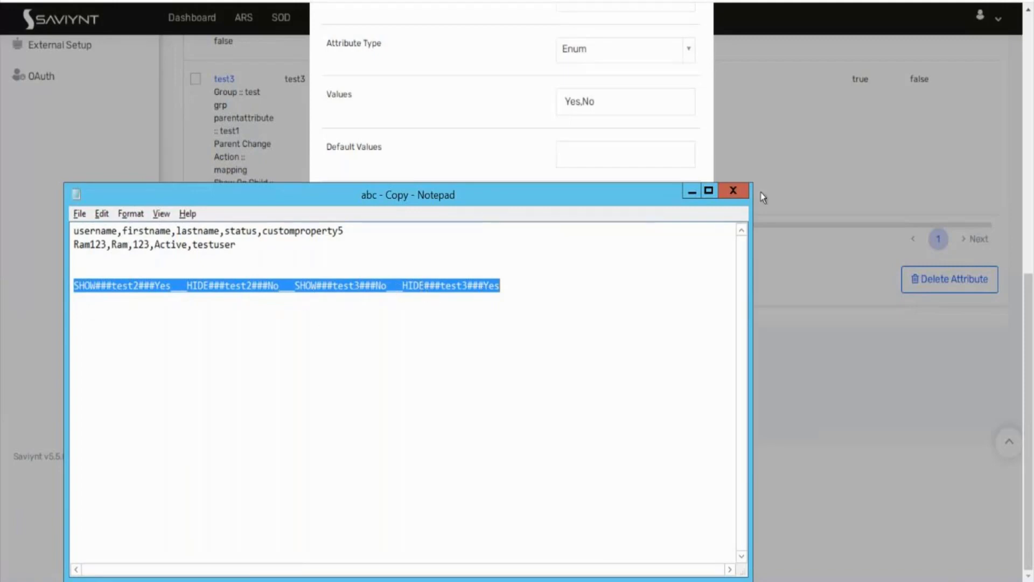
left_click(130, 308)
double_click(104, 286)
left_click_drag(191, 287, 70, 280)
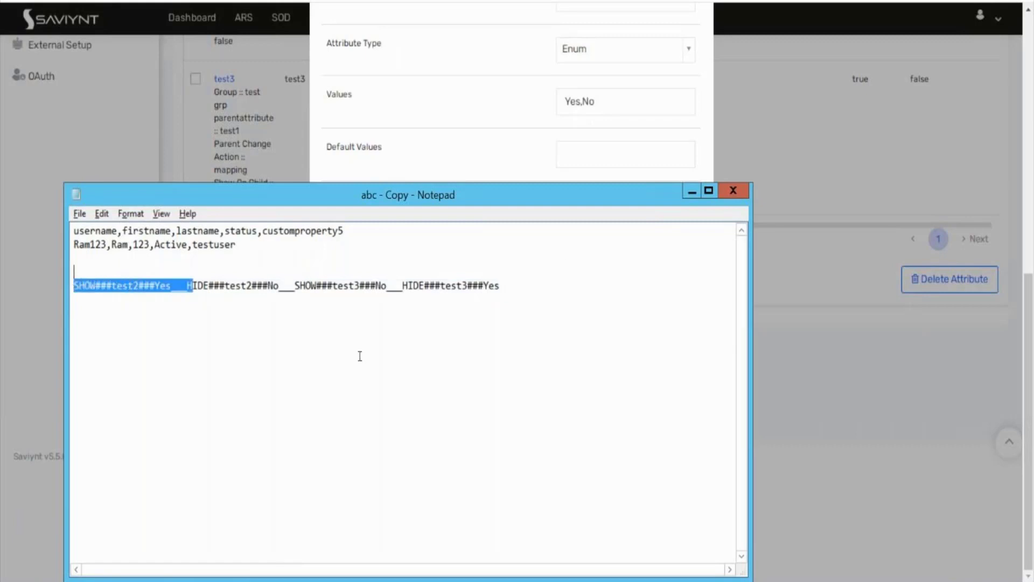
left_click(510, 289)
left_click_drag(509, 288, 71, 291)
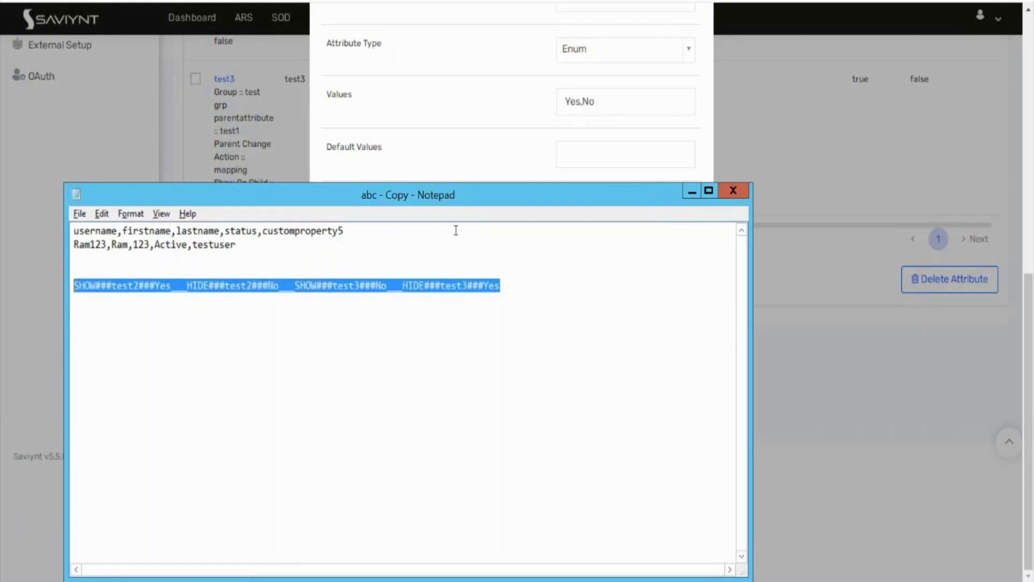
left_click(693, 192)
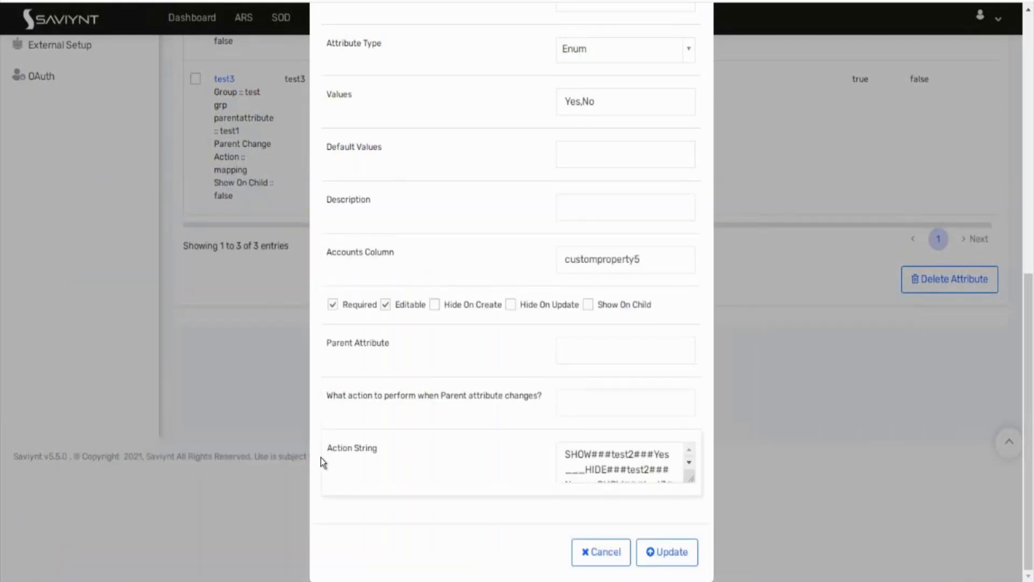
Step: Close test1 without saving and change test2's order index from 200 to 5
left_click(611, 552)
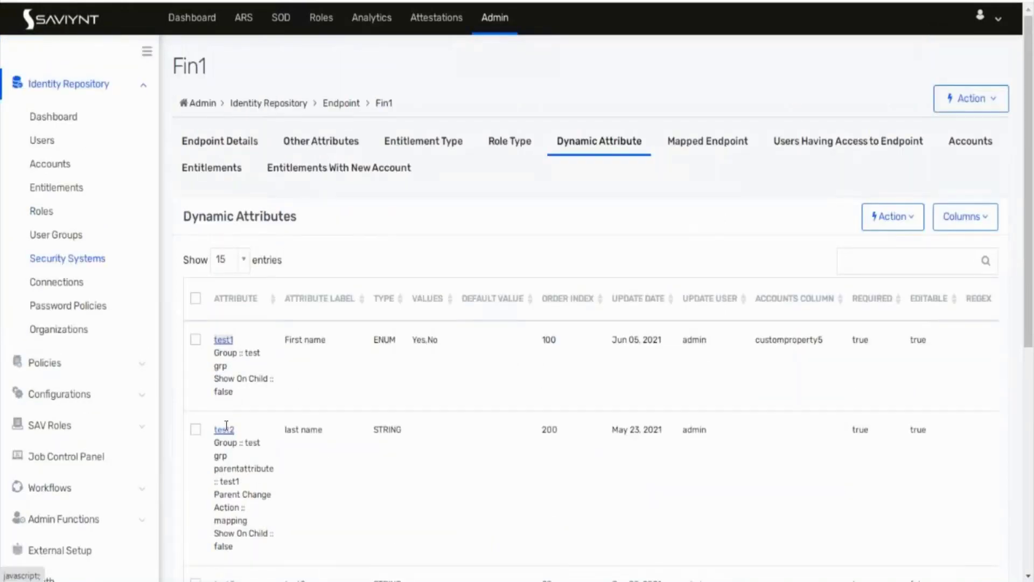
scroll(226, 426, "down", 3)
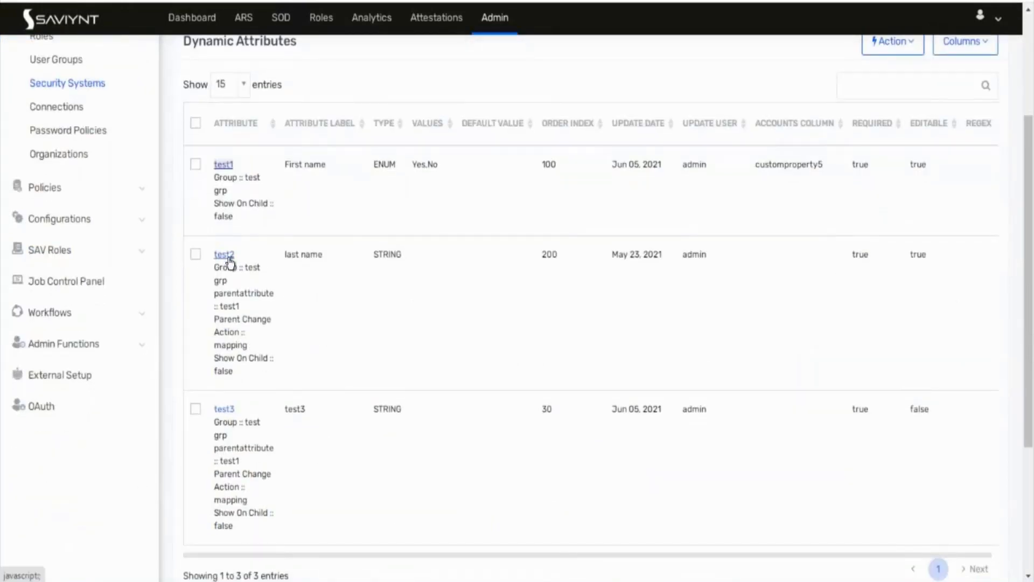
left_click(229, 257)
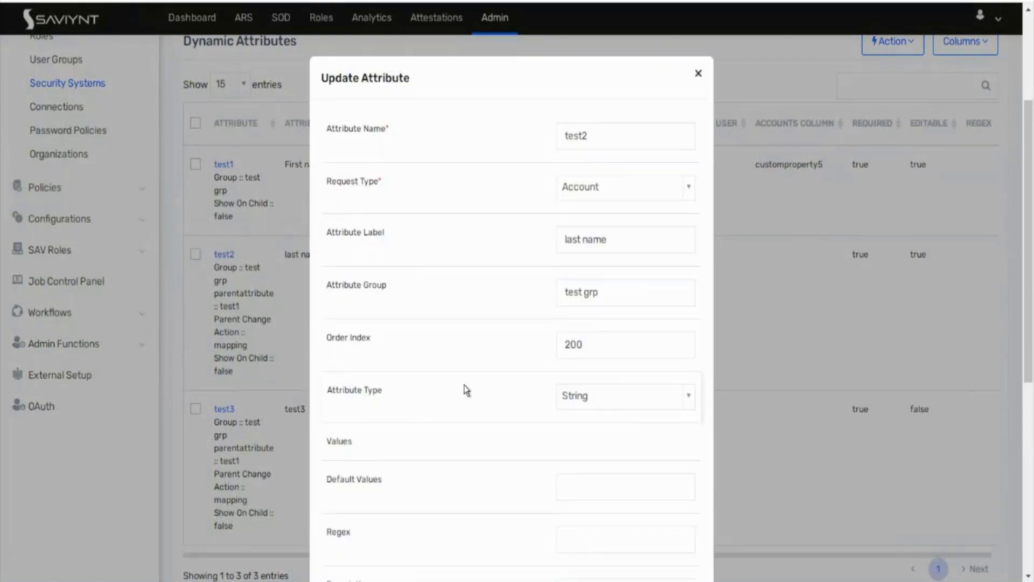
scroll(467, 390, "down", 7)
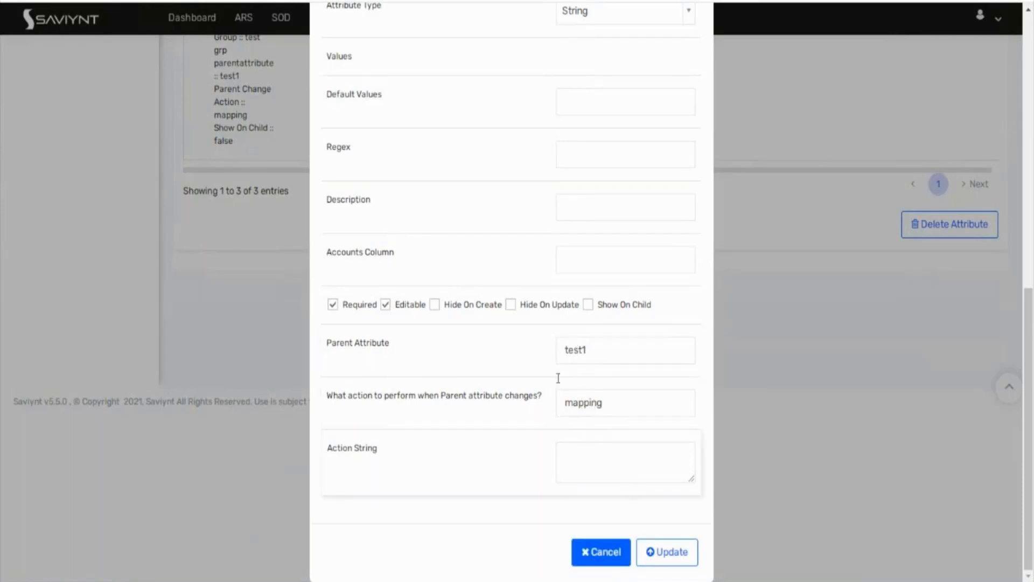
scroll(556, 375, "up", 2)
scroll(598, 147, "up", 5)
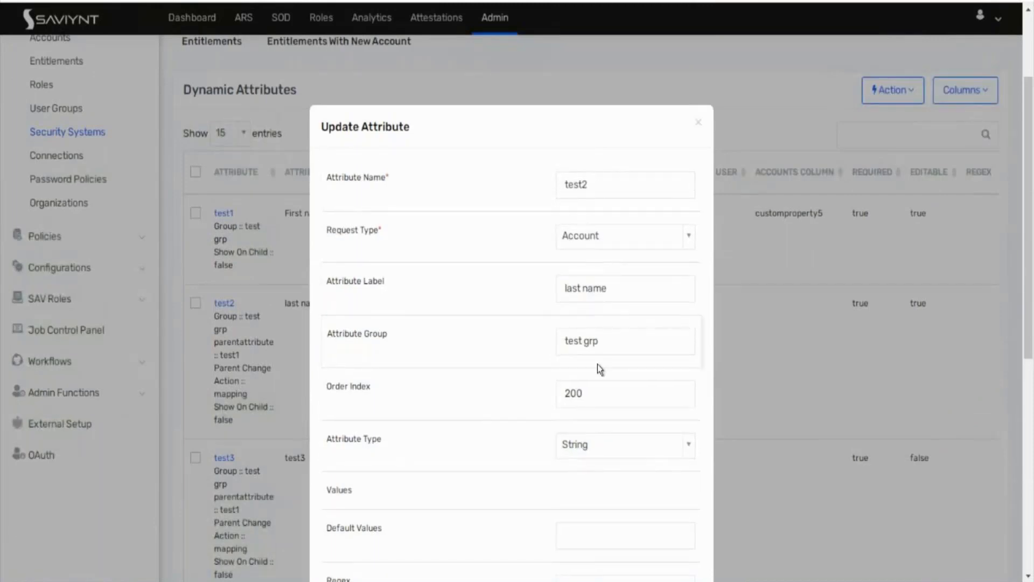
left_click(597, 400)
key("BackSpace")
key("BackSpace")
key("BackSpace")
type("5")
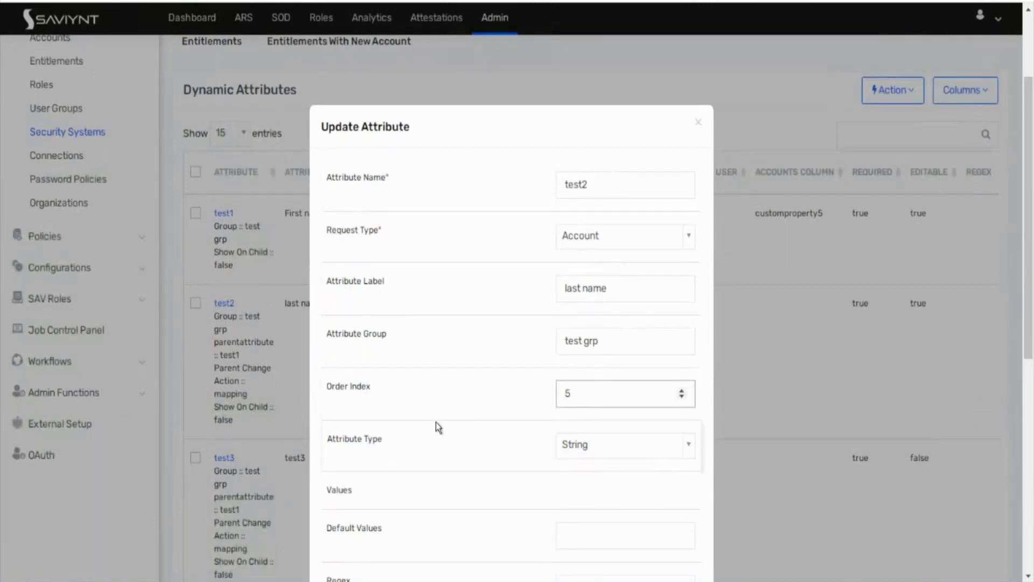
scroll(435, 421, "down", 8)
left_click(673, 569)
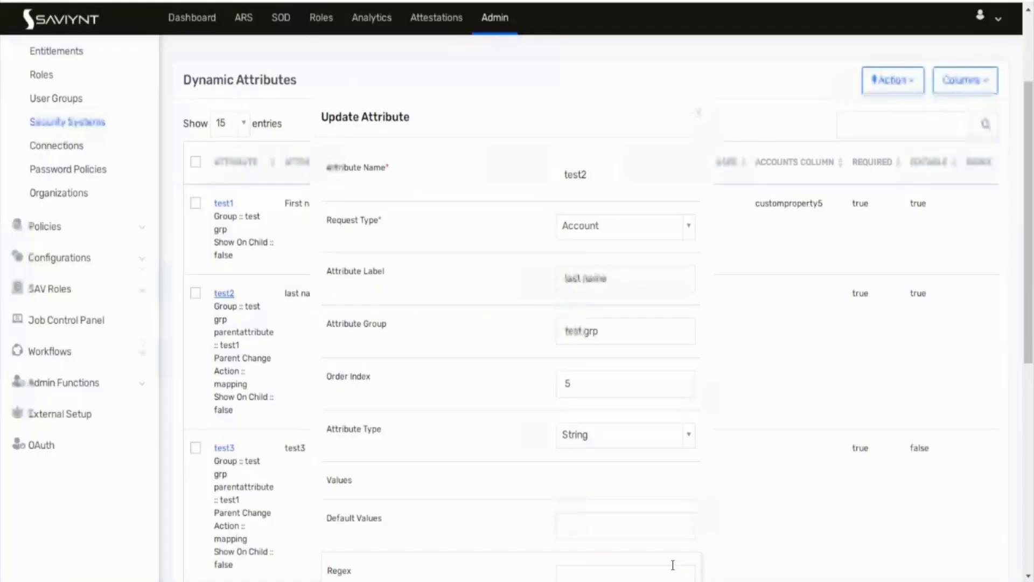
Step: Set test1's order index to 1 and re-save the test3 attribute
left_click(223, 203)
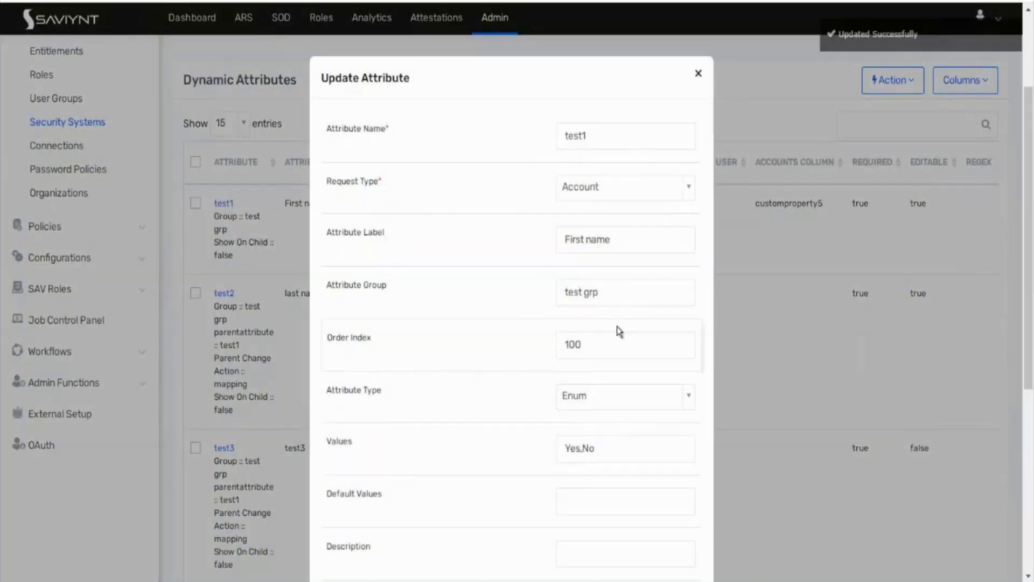
left_click(601, 344)
key("BackSpace")
key("BackSpace")
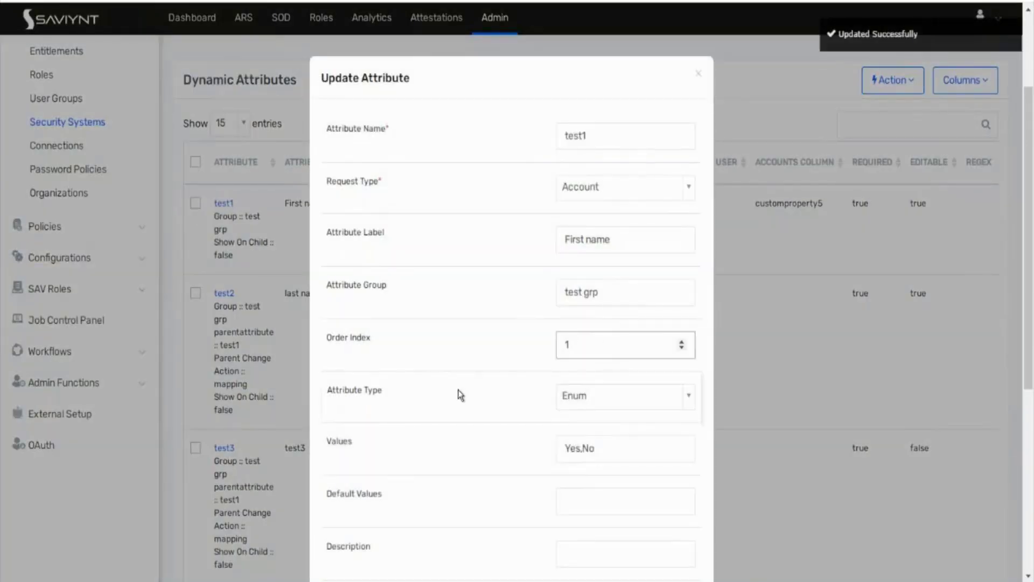
scroll(458, 389, "down", 7)
left_click(667, 552)
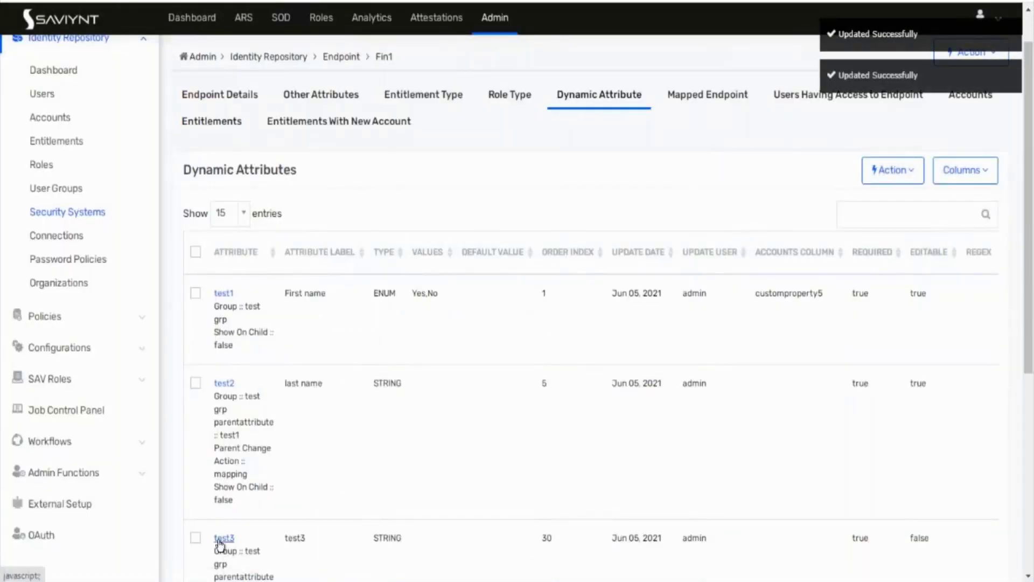
left_click(222, 540)
scroll(503, 513, "down", 7)
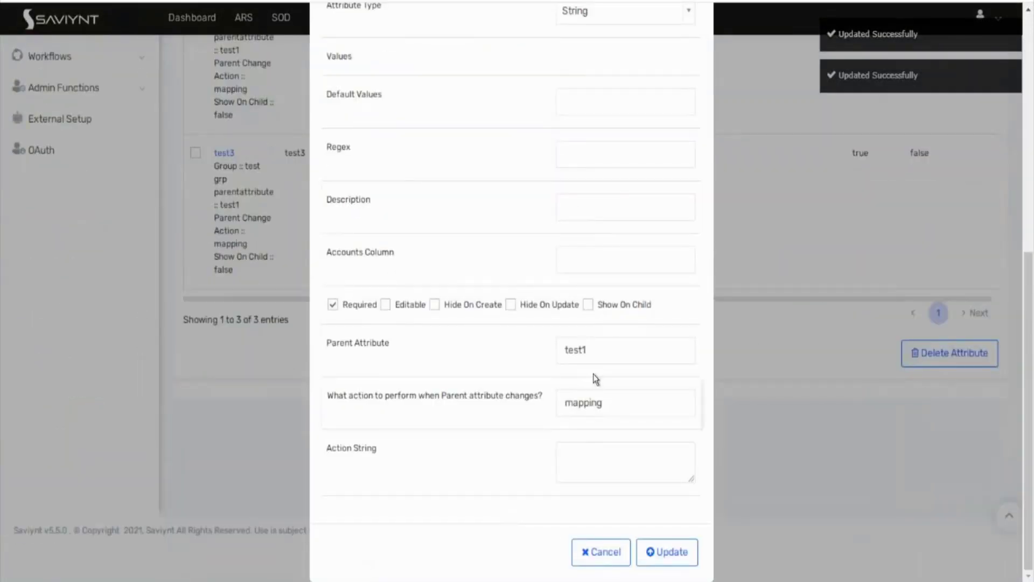
left_click(667, 543)
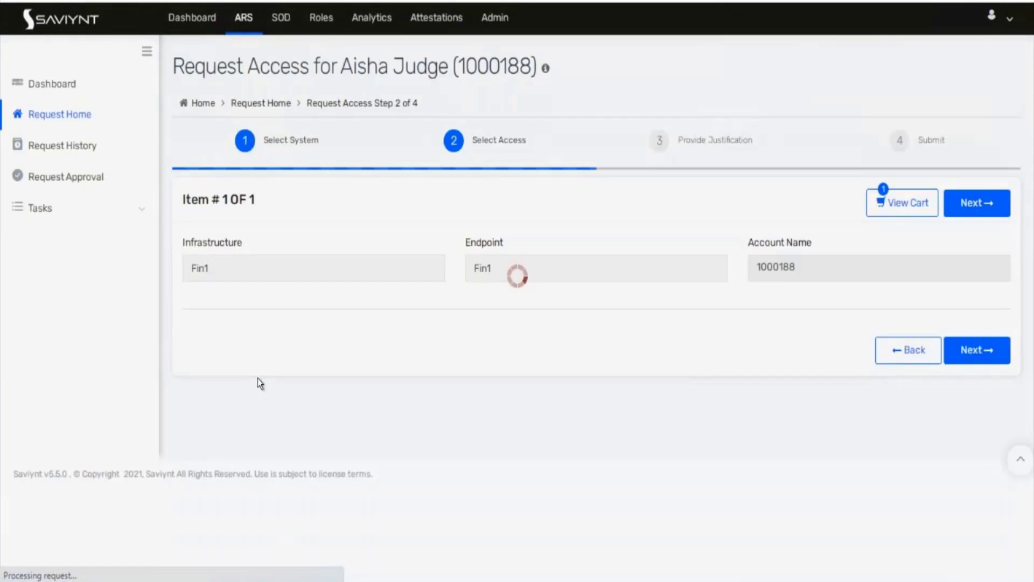
Step: Answer Yes for First name on the request form and bring up the abc - Copy notes
scroll(257, 378, "down", 4)
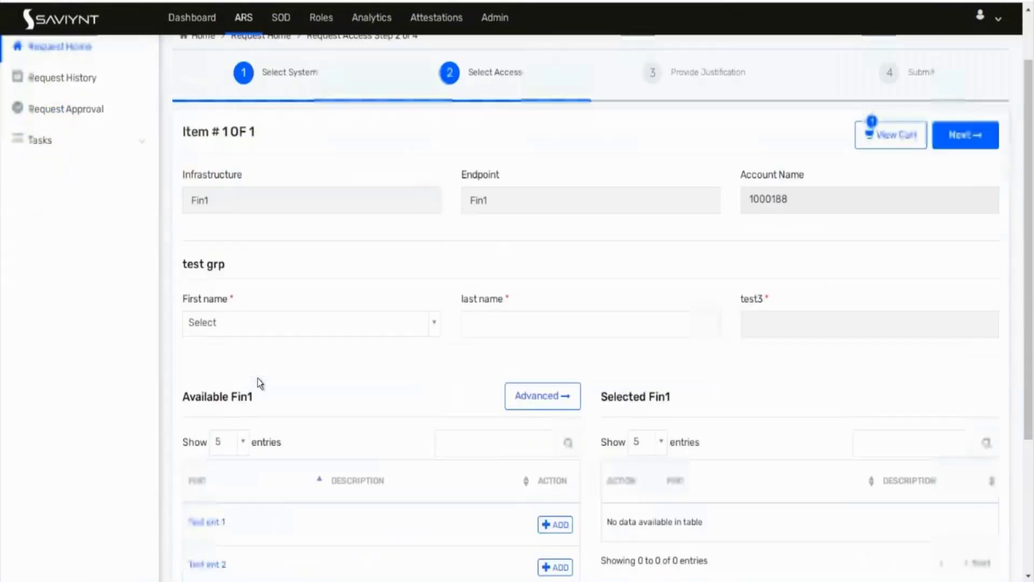
left_click(259, 175)
left_click(224, 241)
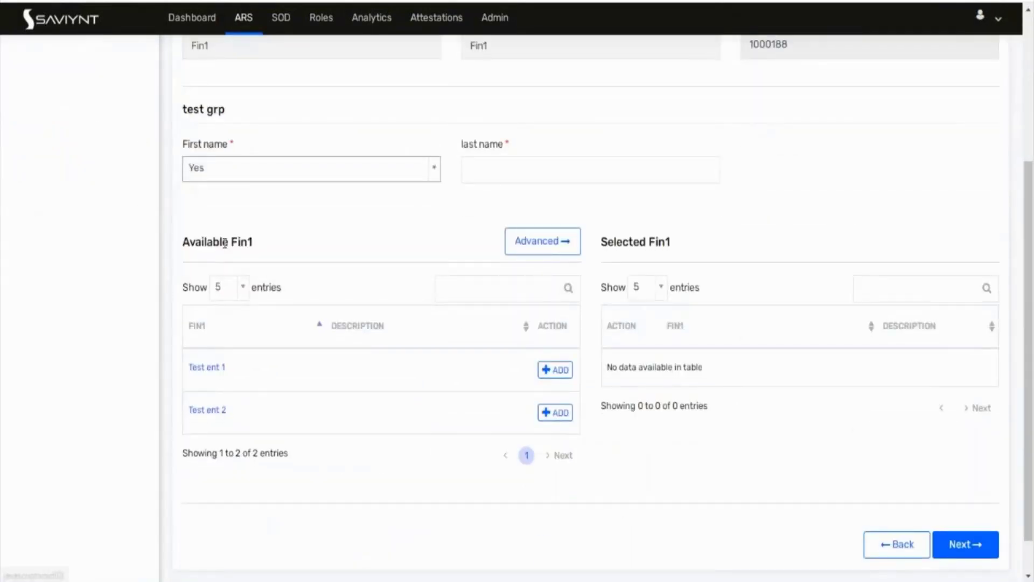
left_click(219, 549)
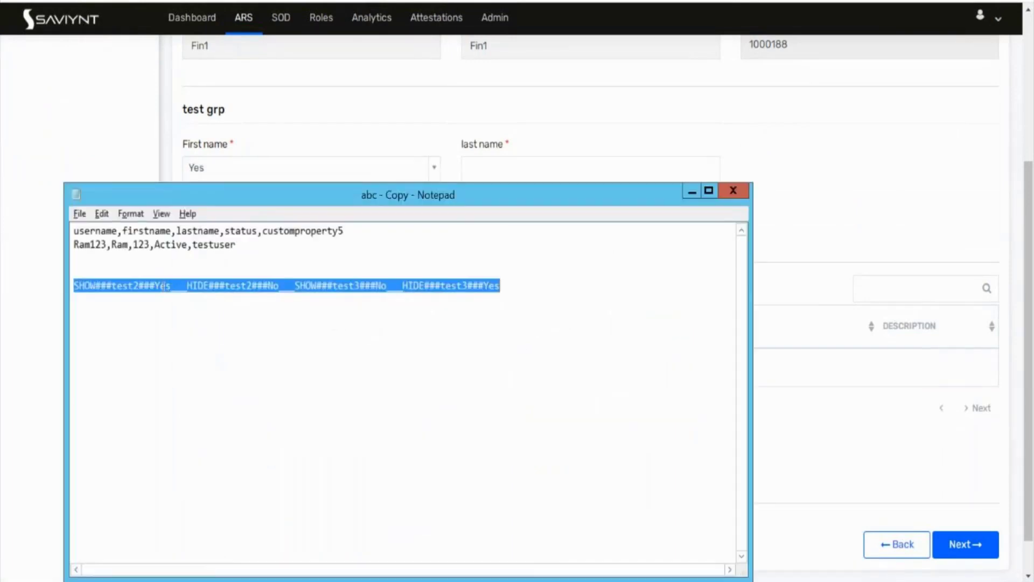
double_click(163, 286)
left_click_drag(295, 194, 292, 260)
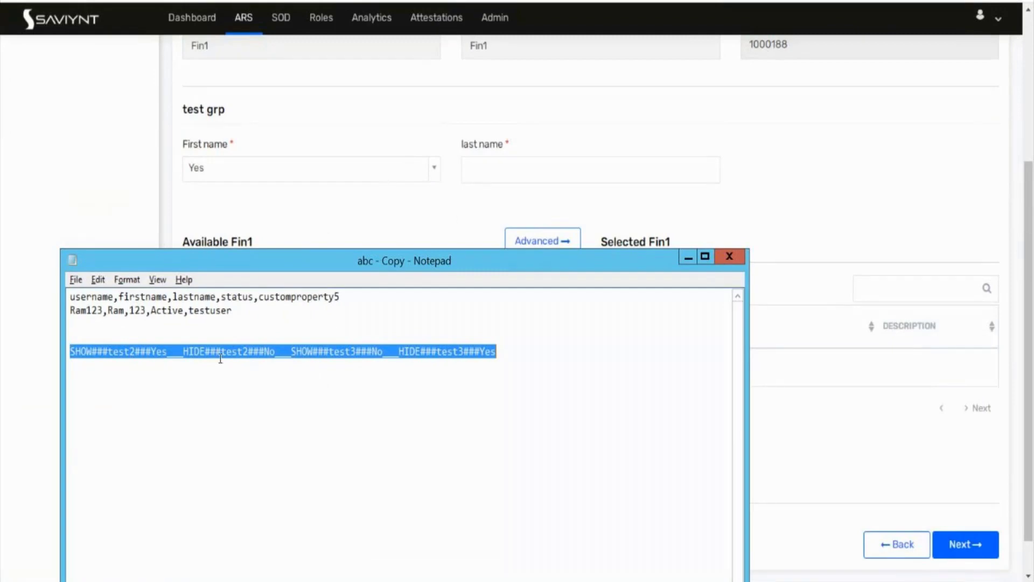
Step: Swap the HIDE targets to HIDE###test3###No and HIDE###test2###Yes, then select the line
left_click(251, 353)
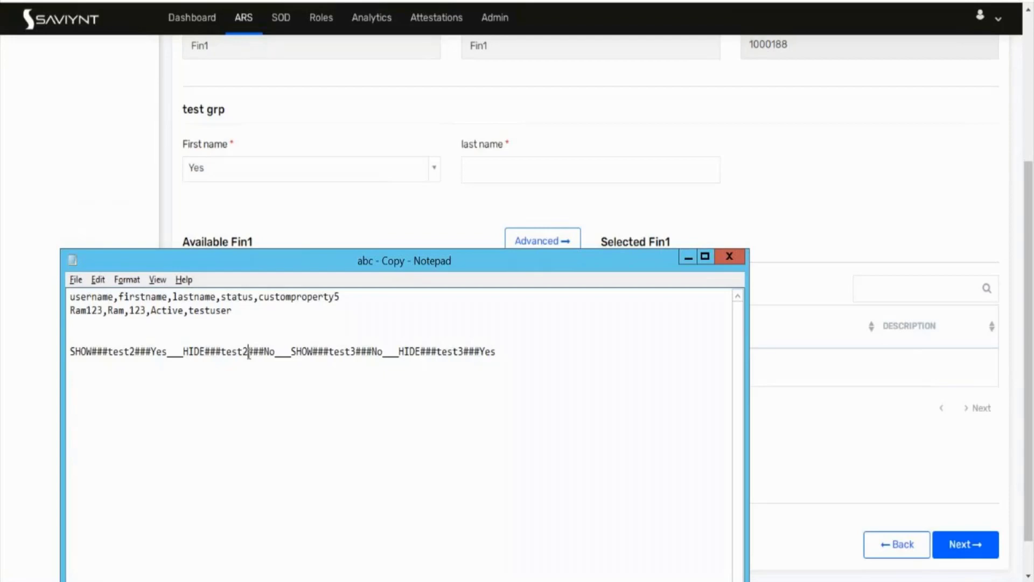
key("BackSpace")
type("3")
left_click(467, 351)
key("BackSpace")
type("2")
left_click_drag(509, 350, 62, 330)
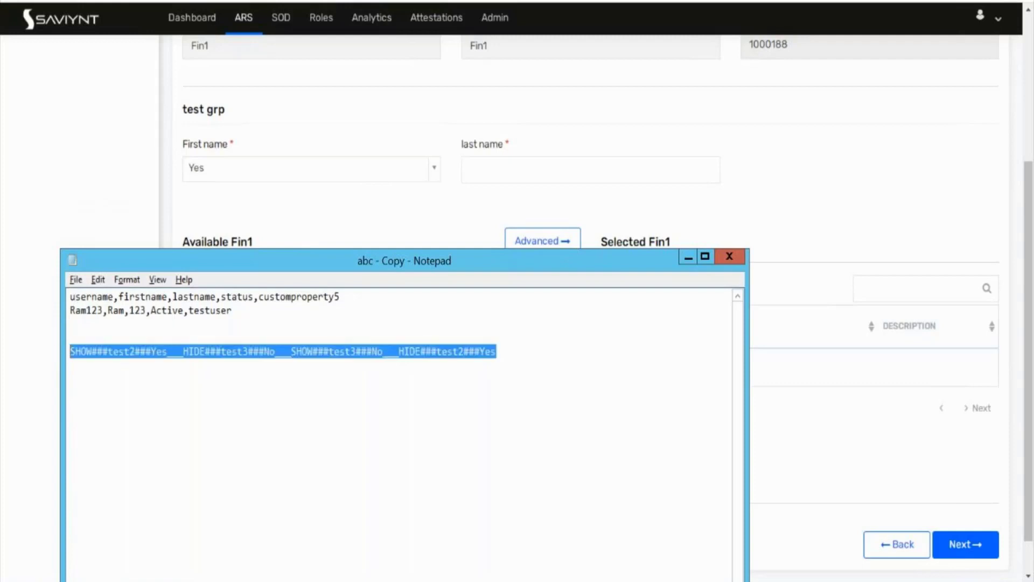
Step: Open test1 and replace its old Action String with the pasted rule text
left_click(377, 0)
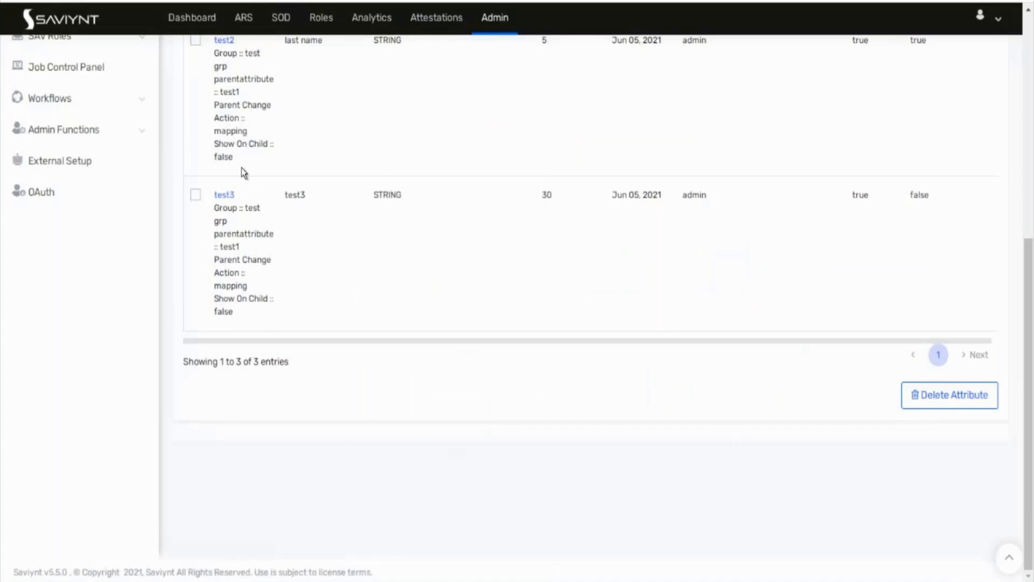
scroll(241, 172, "up", 7)
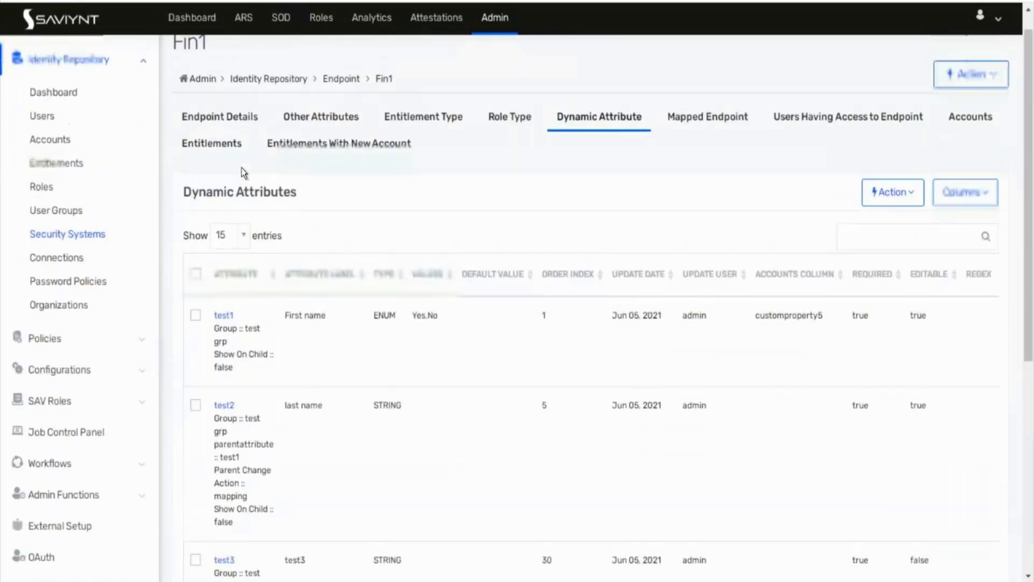
left_click(222, 341)
scroll(531, 421, "down", 4)
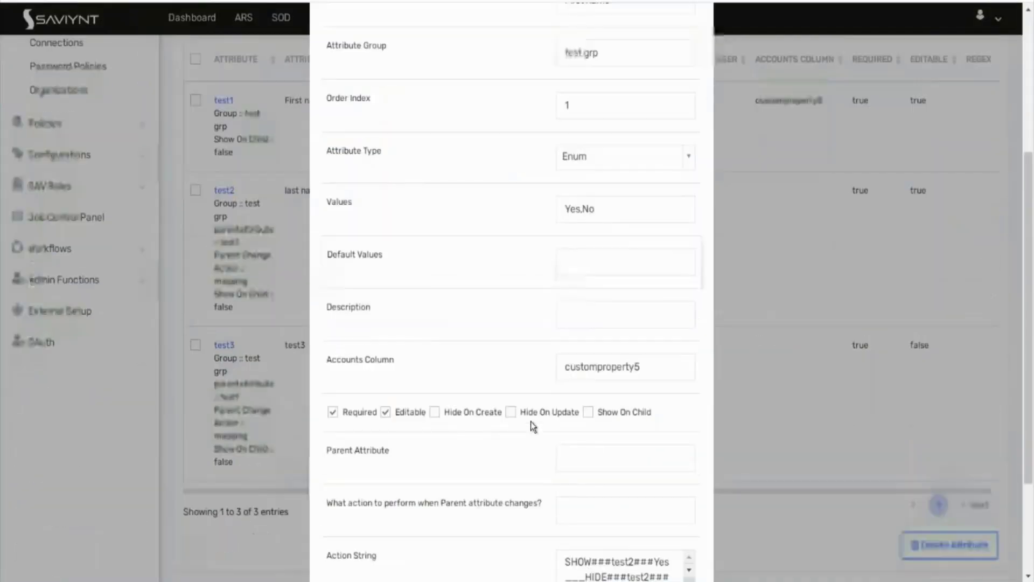
scroll(531, 421, "down", 3)
triple_click(636, 434)
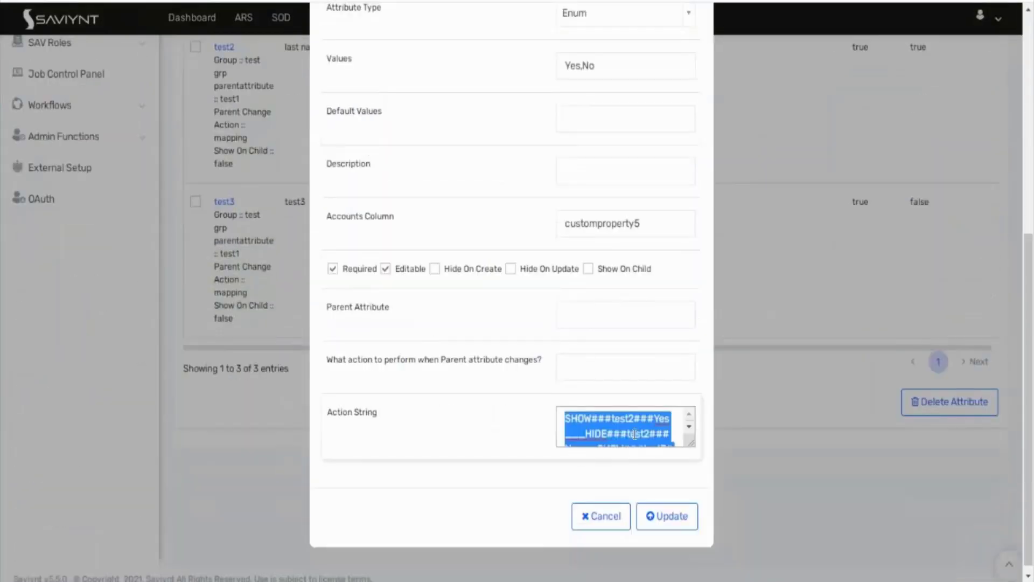
key("BackSpace")
key("ctrl+v")
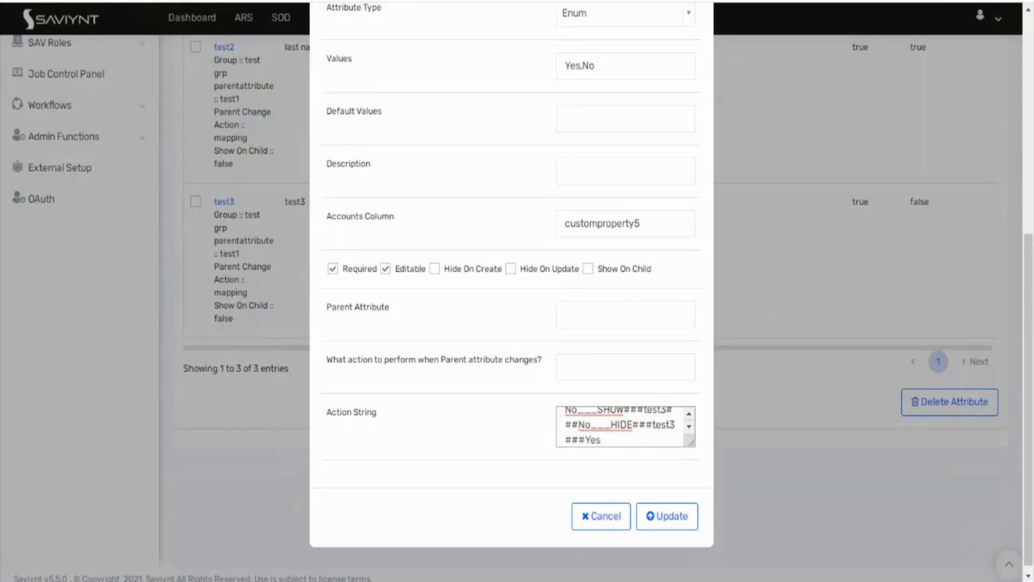
Step: Re-paste the revised HIDE/SHOW rules into test1's Action String and save
left_click(209, 542)
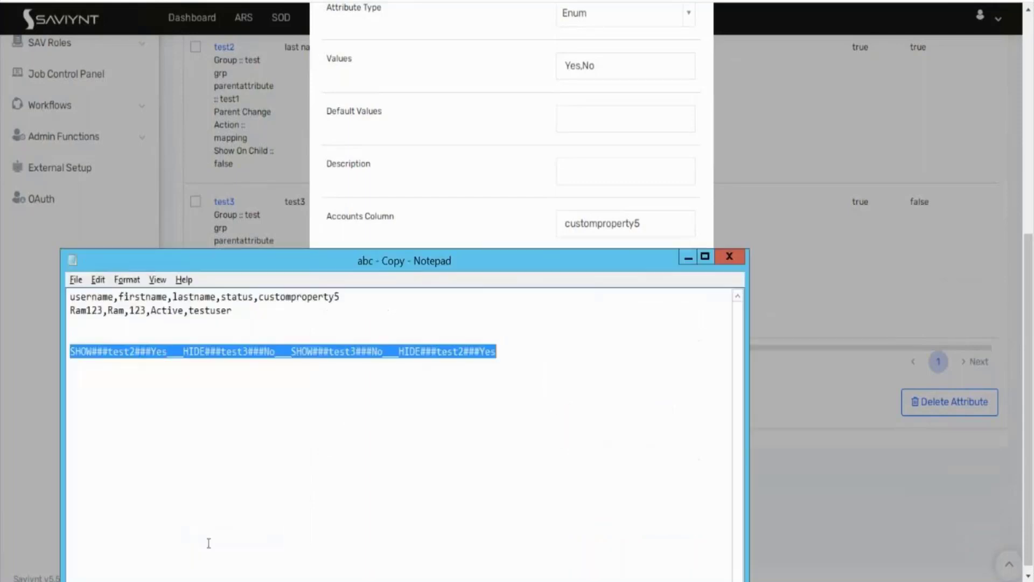
left_click(688, 258)
triple_click(644, 412)
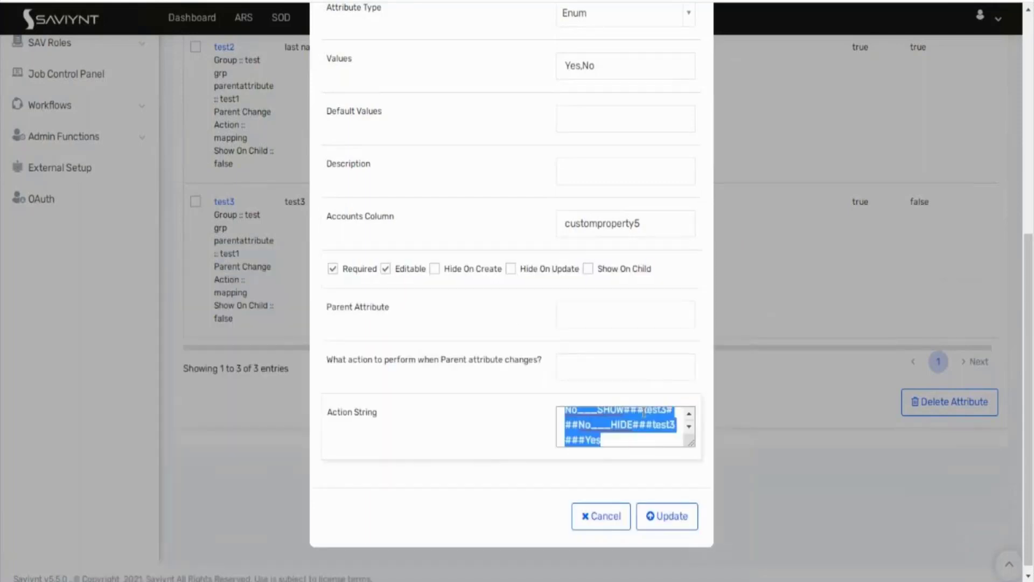
key("ctrl+v")
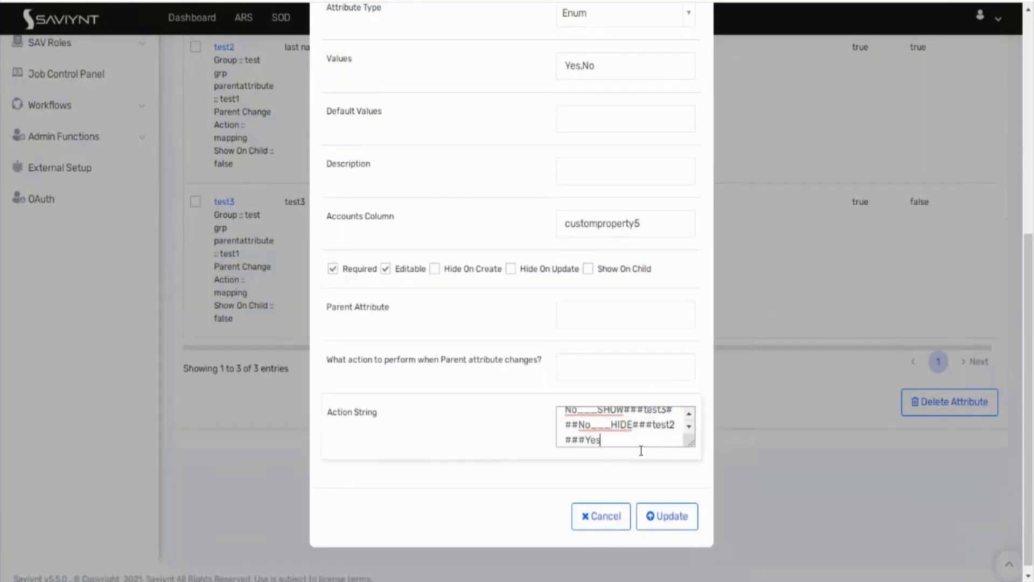
left_click(650, 514)
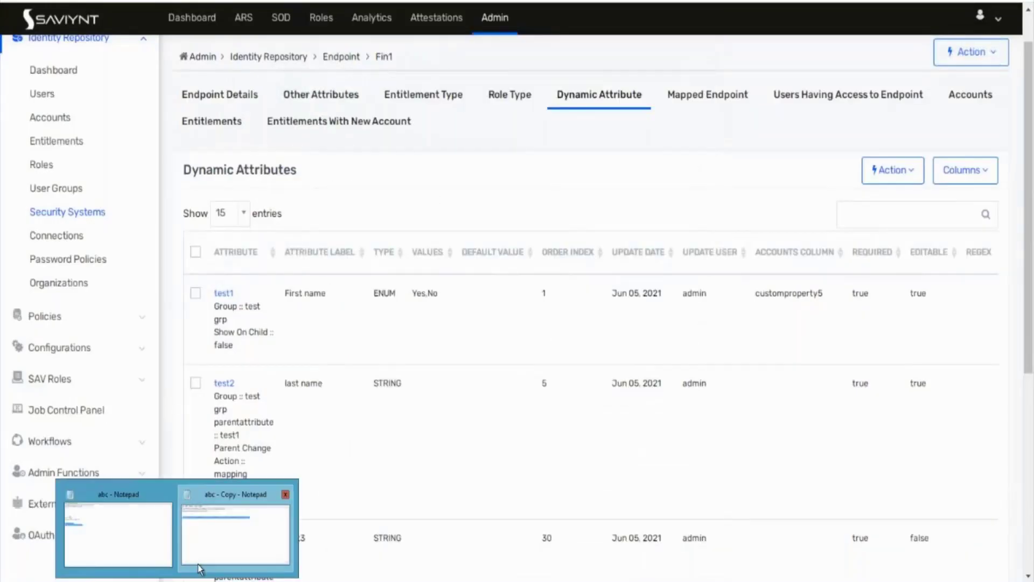
Step: Re-edit the first HIDE rule in the notes and select the whole rule line
left_click(200, 568)
left_click(162, 357)
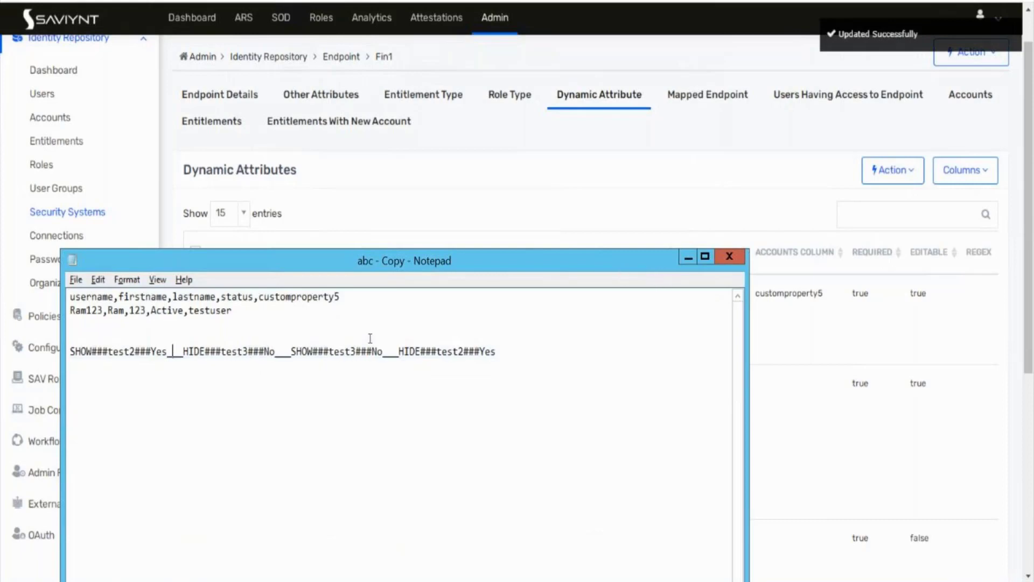
left_click(248, 351)
key("BackSpace")
type("2")
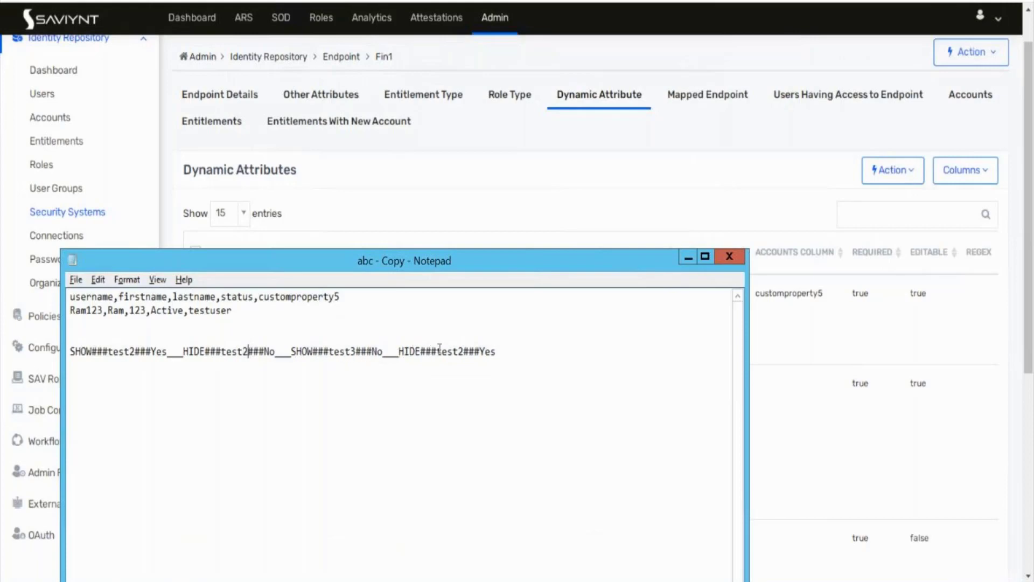
type("3")
left_click_drag(501, 353, 72, 339)
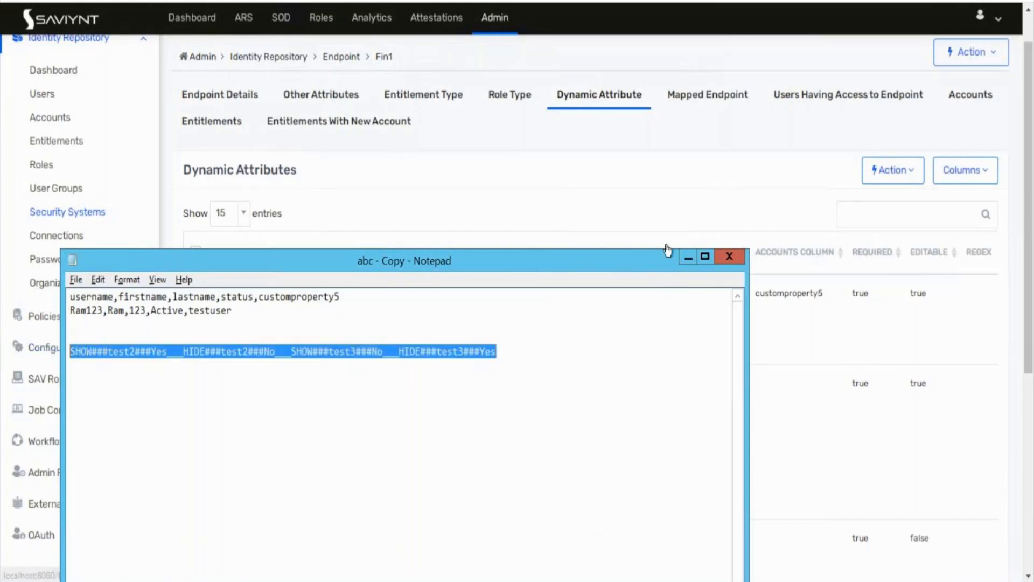
Step: Paste the rule line into test1's Action String and save it
left_click(685, 260)
left_click(219, 293)
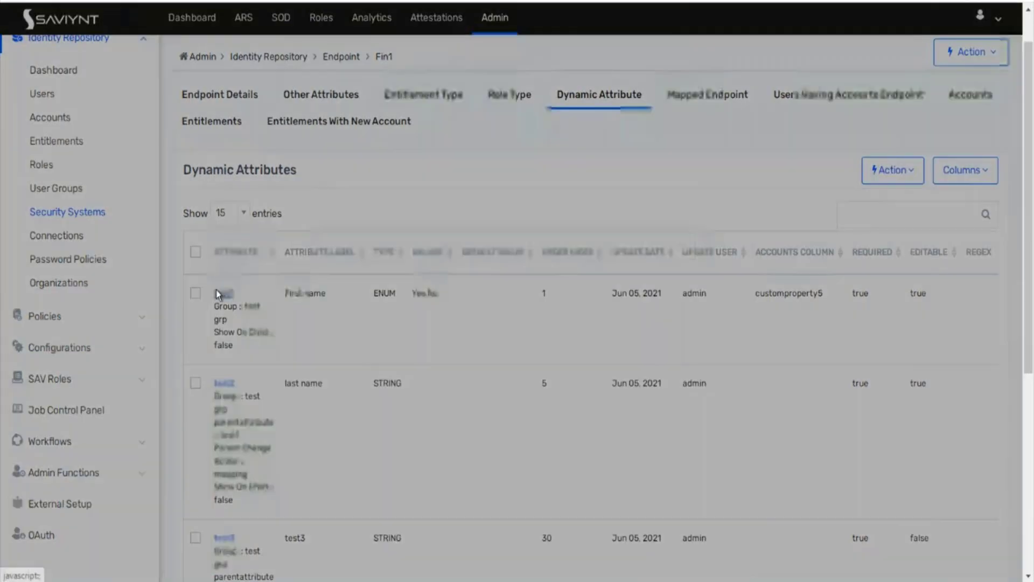
scroll(419, 357, "down", 5)
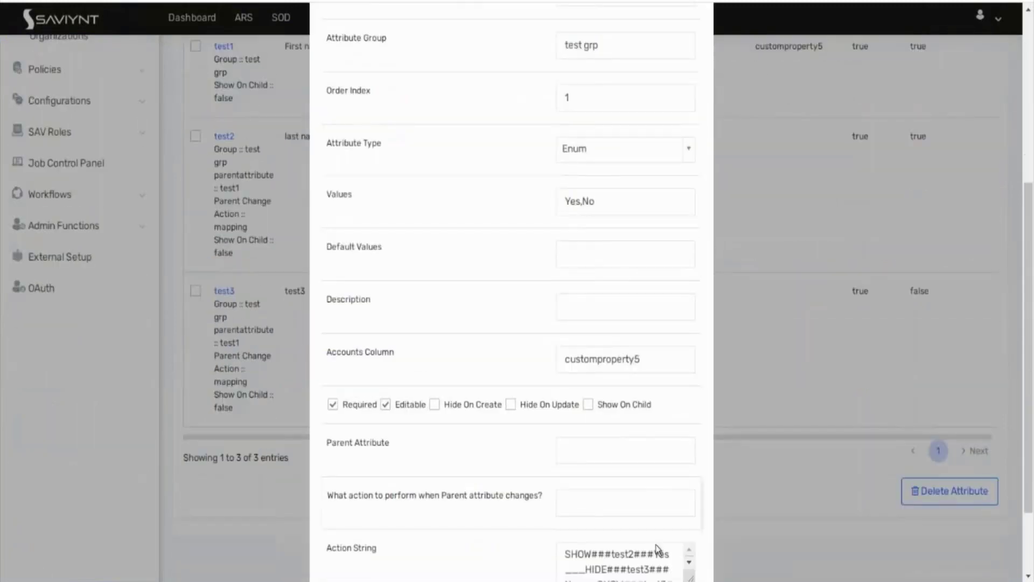
left_click(646, 572)
key("ctrl+a")
key("ctrl+v")
scroll(496, 539, "down", 2)
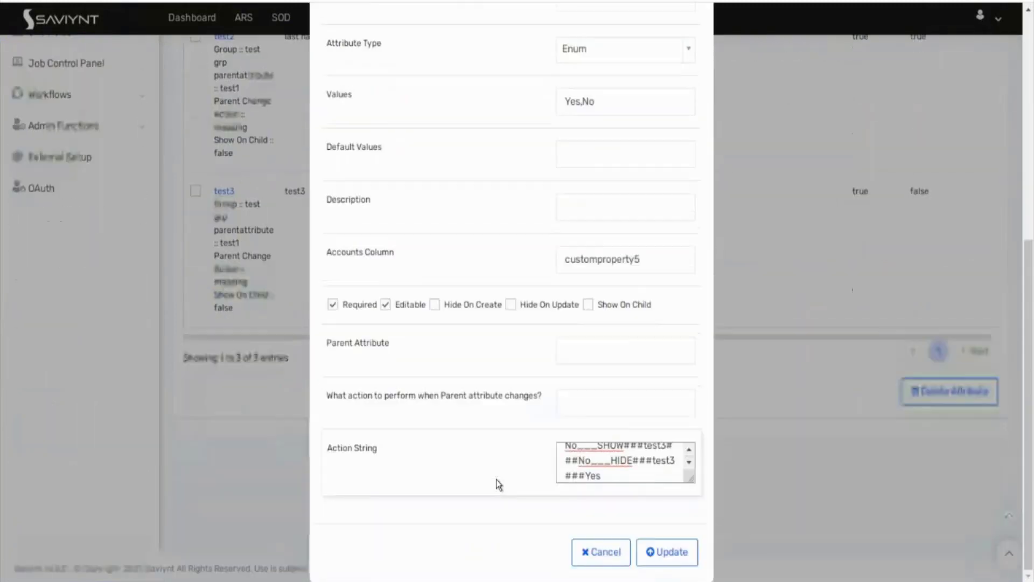
left_click(666, 551)
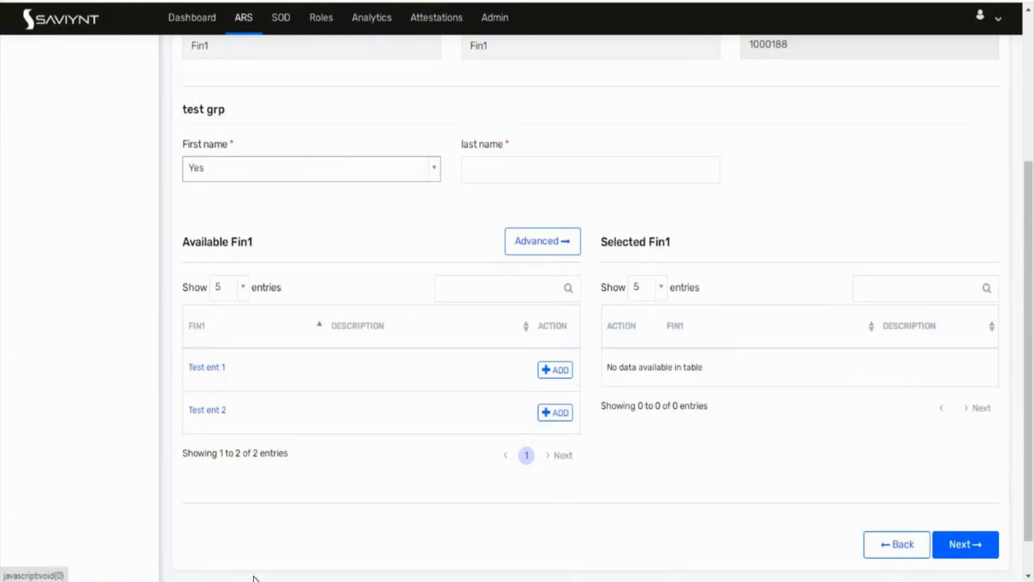
scroll(253, 578, "up", 3)
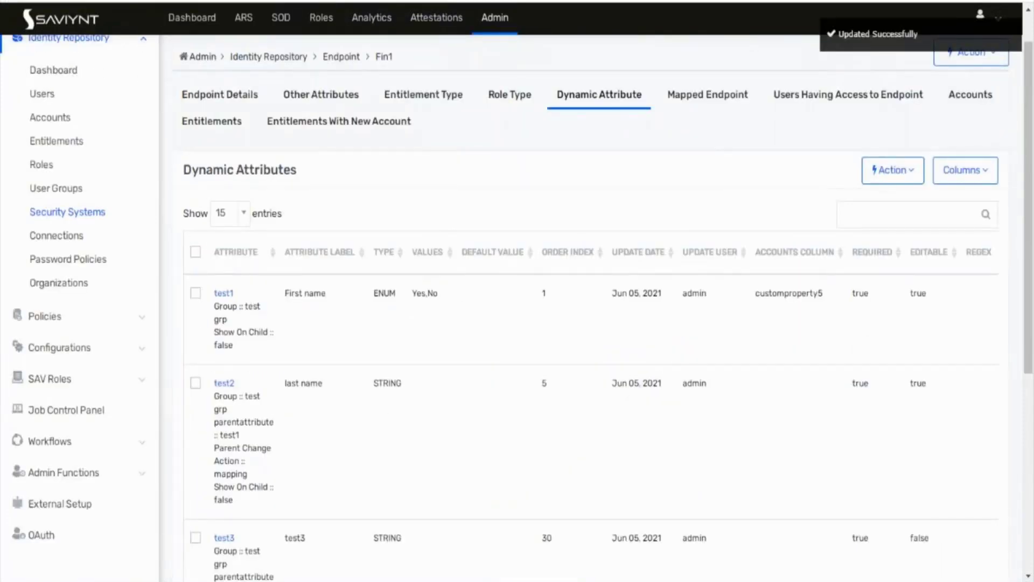
mouse_move(177, 580)
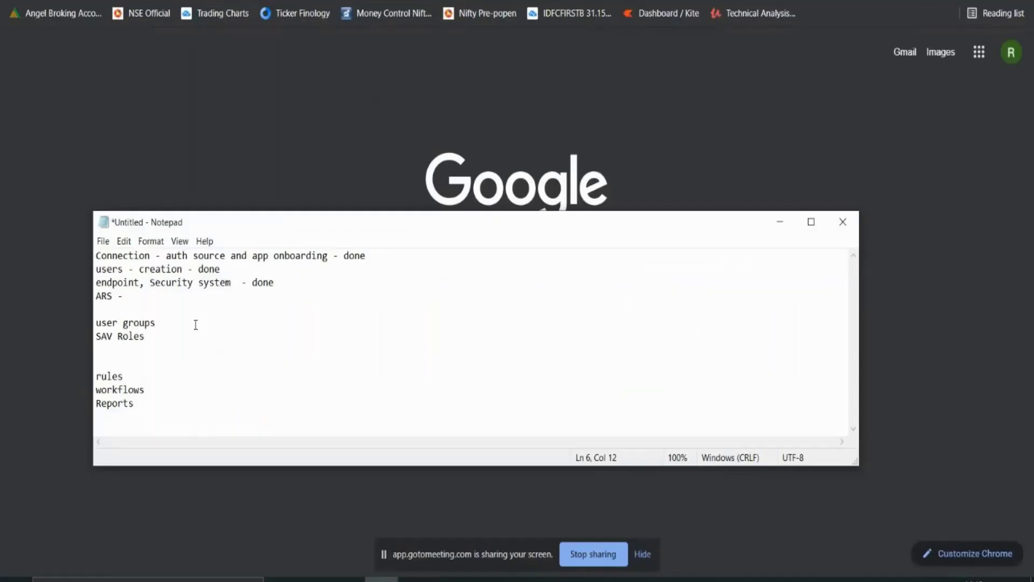
Step: Append 'Done' to the ARS line and '- Done' to user groups, tidying blank lines
left_click(129, 294)
type("Done")
left_click(164, 328)
type("- Done")
left_click(164, 296)
key("Delete")
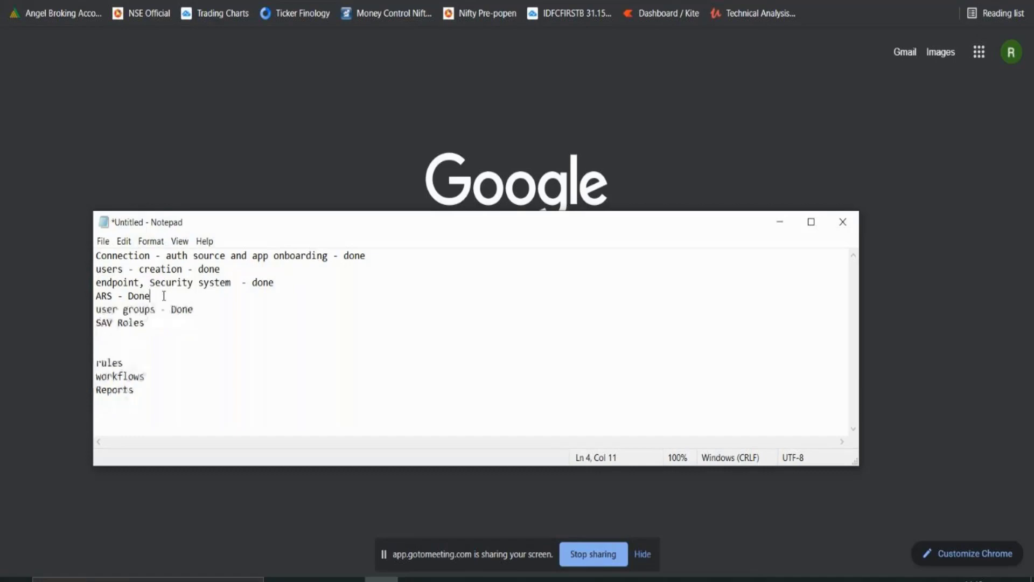
left_click(215, 314)
key("Return")
key("Return")
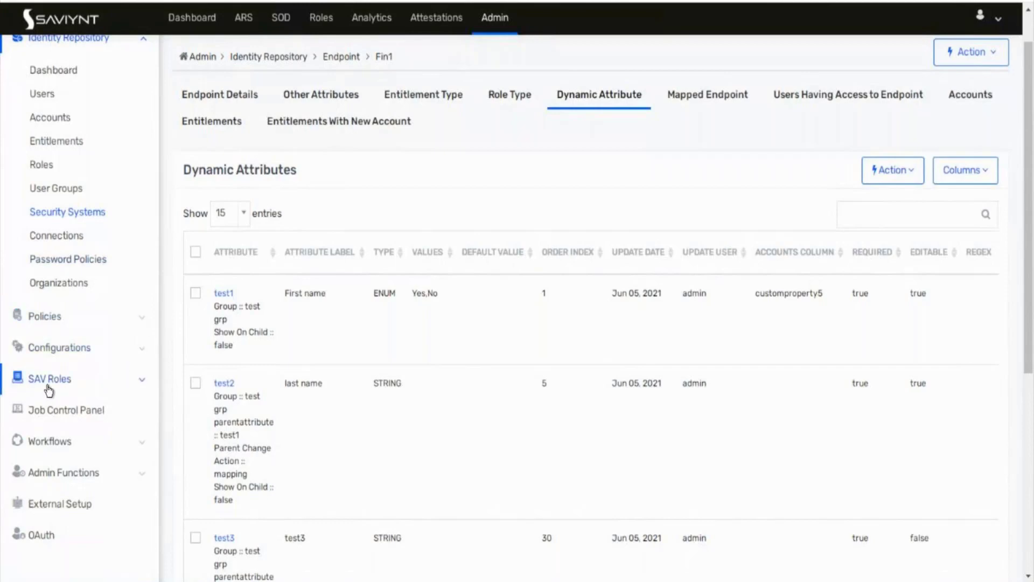
Step: Reload the Fin1 page, then go through the dashboard to the Admin job control panel
scroll(169, 321, "down", 1)
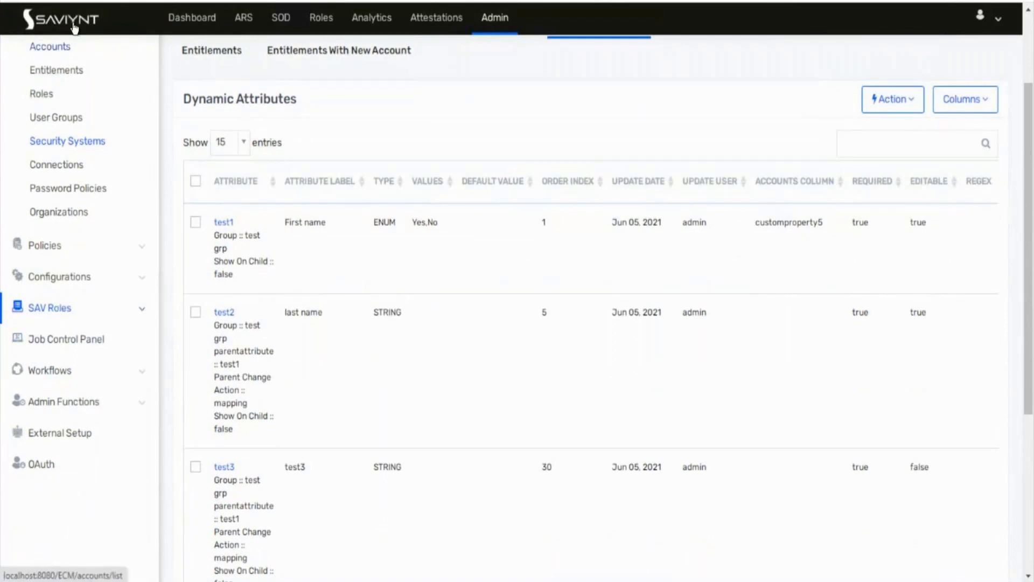
key("F5")
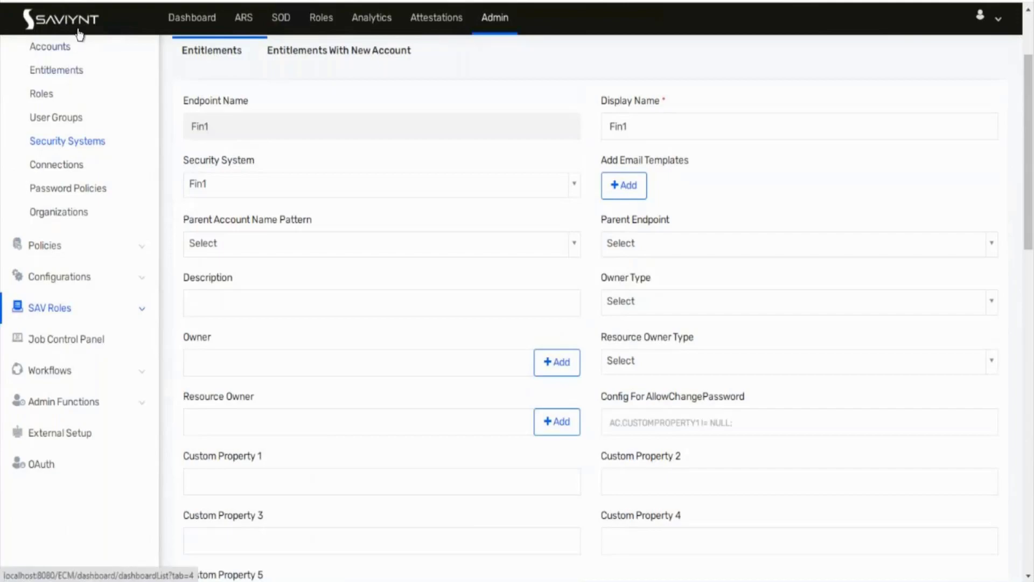
left_click(66, 142)
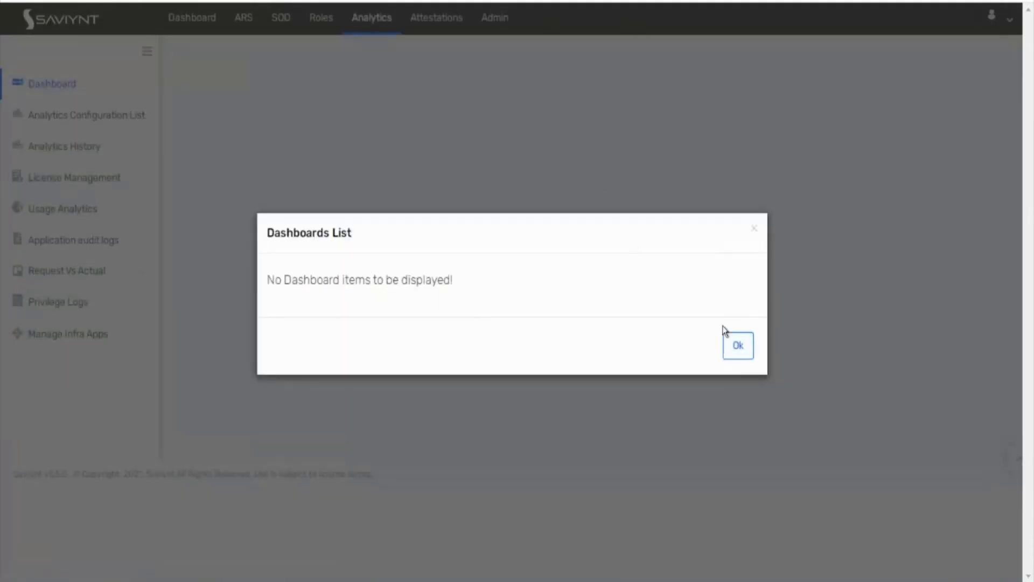
left_click(741, 343)
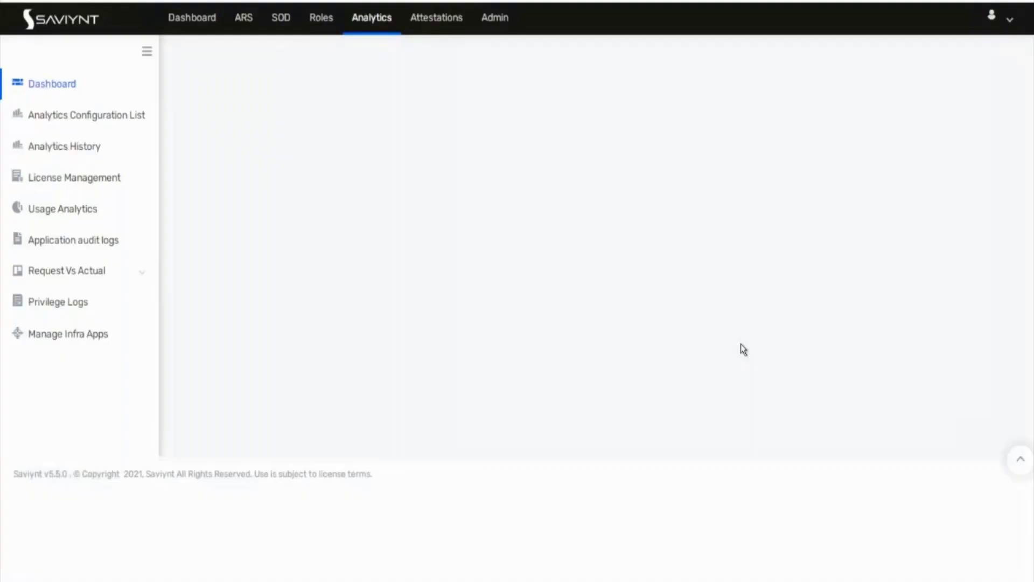
left_click(492, 21)
left_click(99, 201)
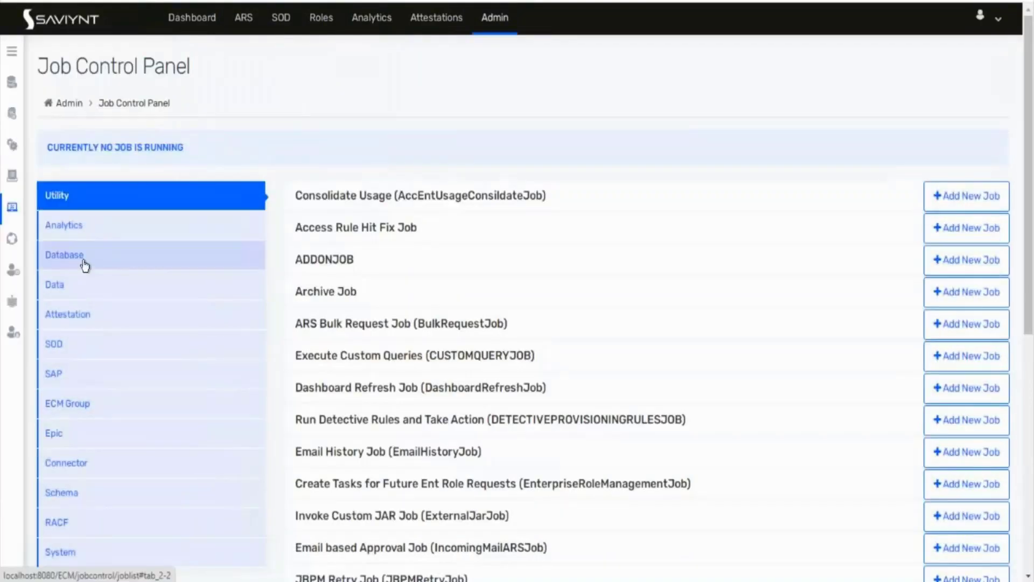
Step: Open the SAV Role List from the expanded Admin sidebar's SAV Roles section
left_click(11, 52)
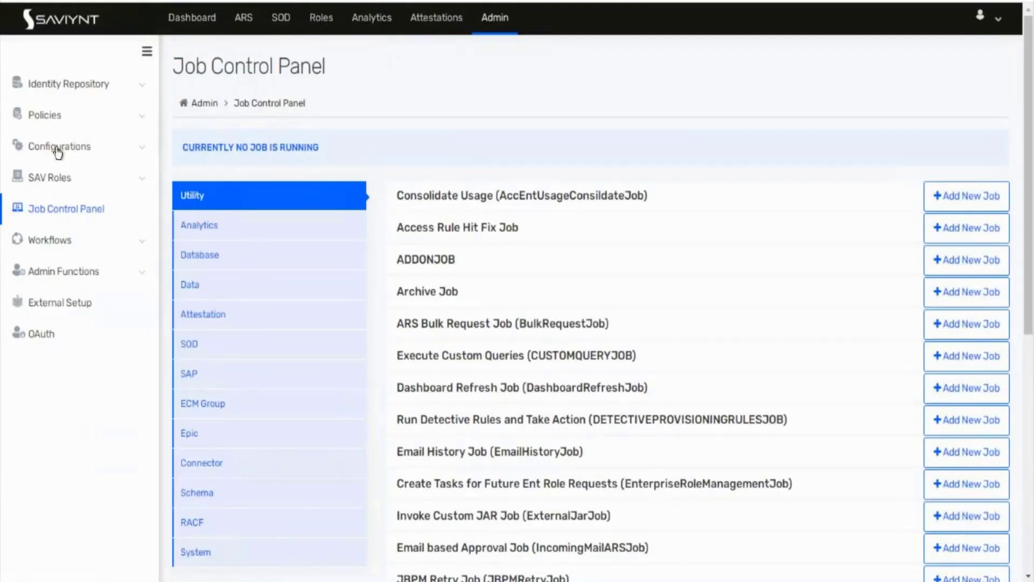
left_click(123, 179)
left_click(63, 213)
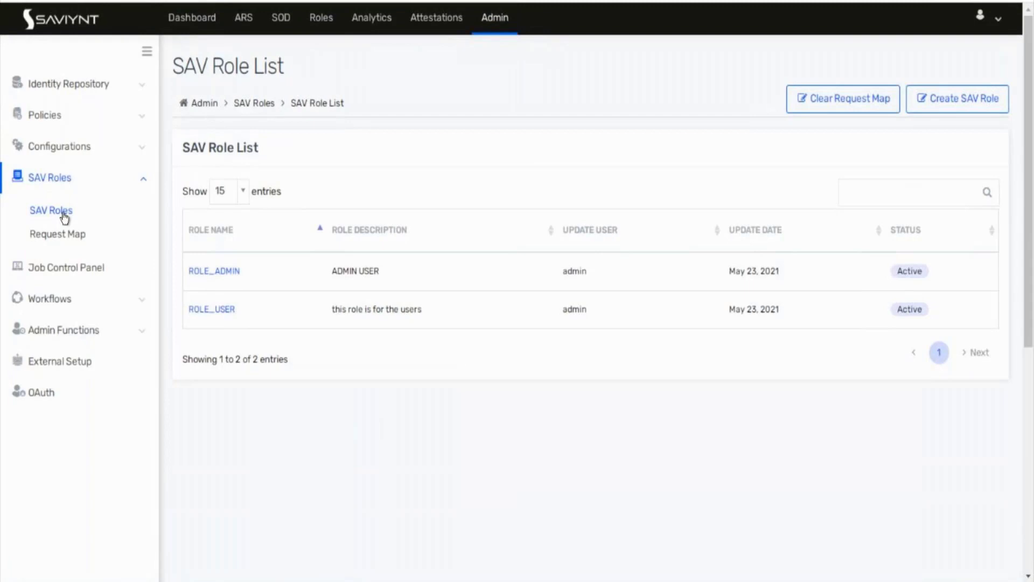
Step: Start a new SAV role from scratch and submit the typed role name
left_click(934, 101)
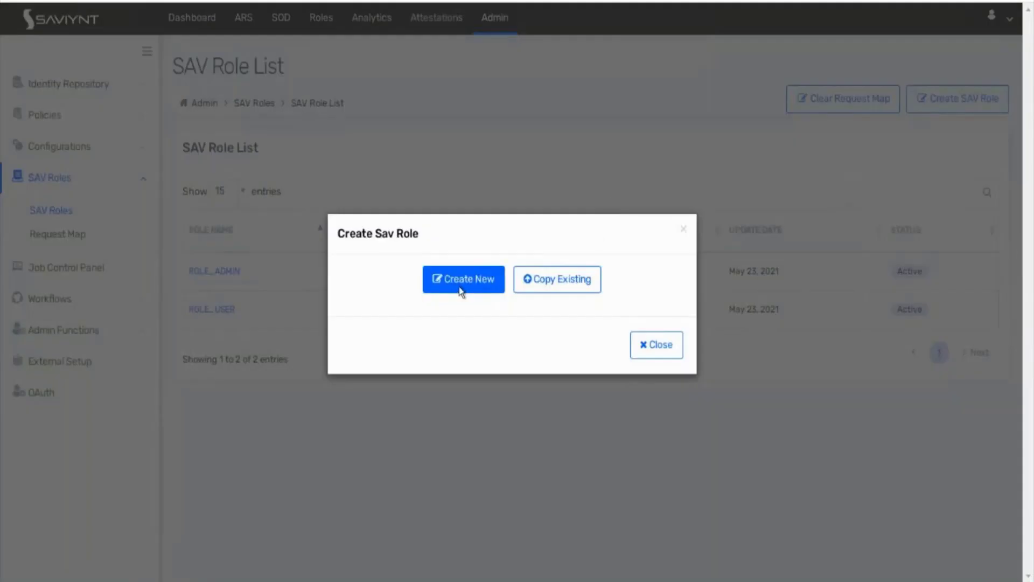
left_click(459, 291)
left_click(349, 230)
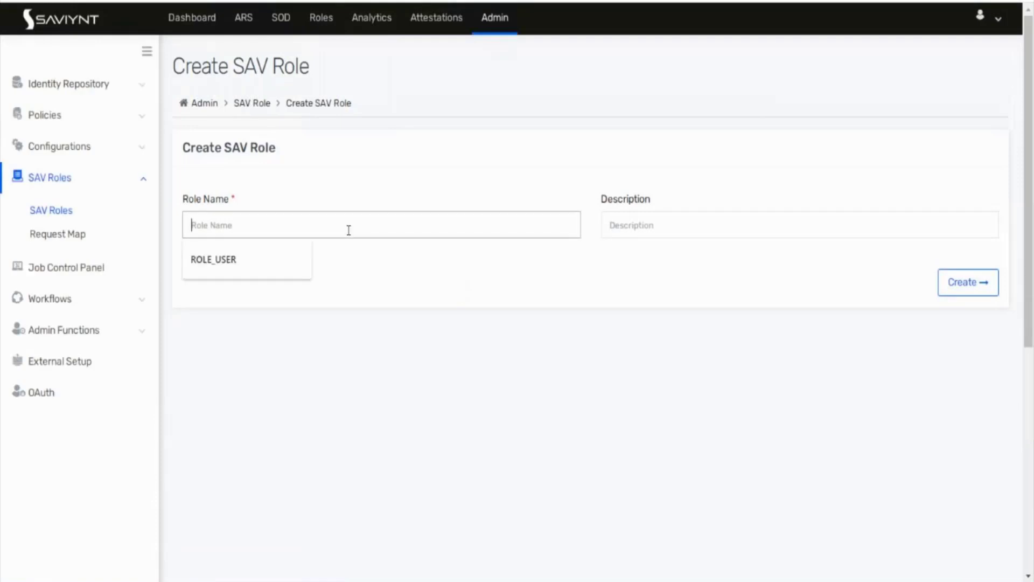
type("ROLE")
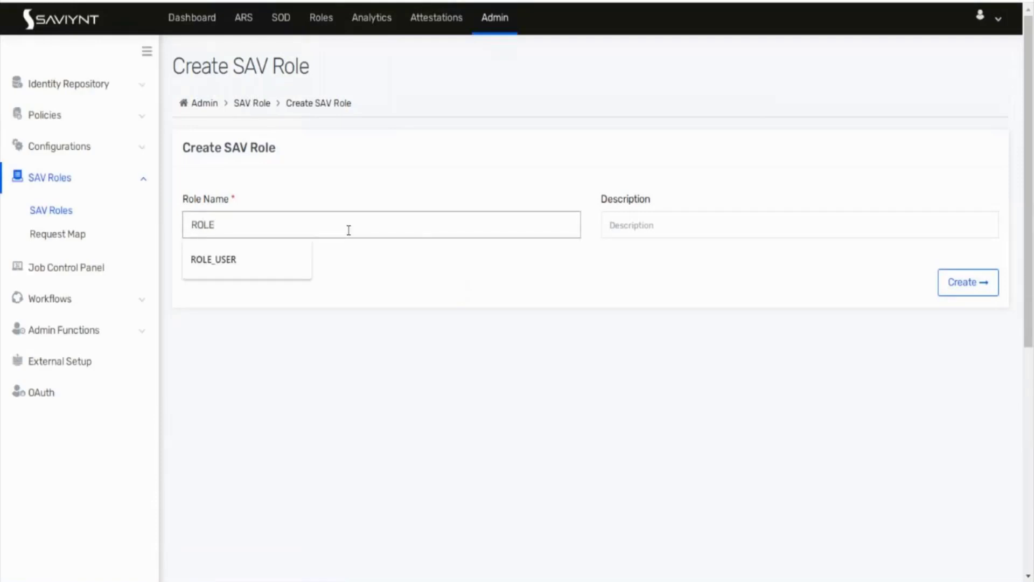
type("_MAN")
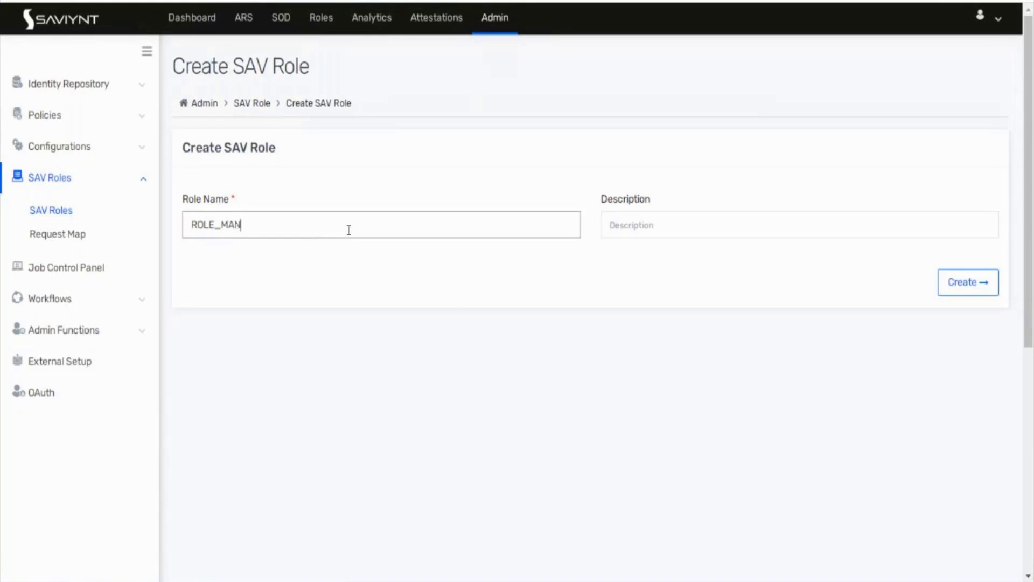
type("AGER")
key("BackSpace")
key("BackSpace")
key("BackSpace")
key("BackSpace")
key("BackSpace")
key("BackSpace")
key("BackSpace")
key("BackSpace")
key("BackSpace")
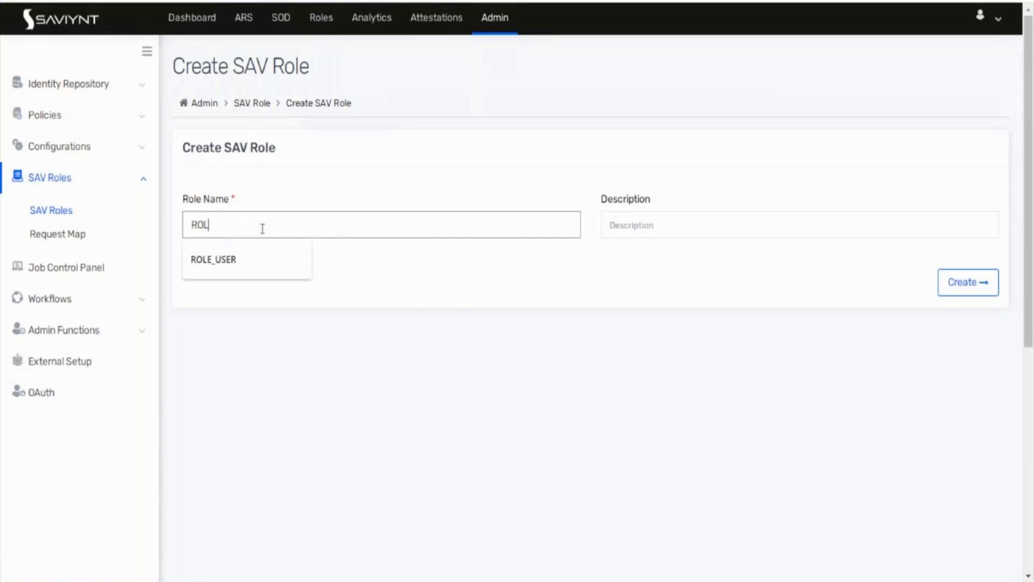
type("e manashef")
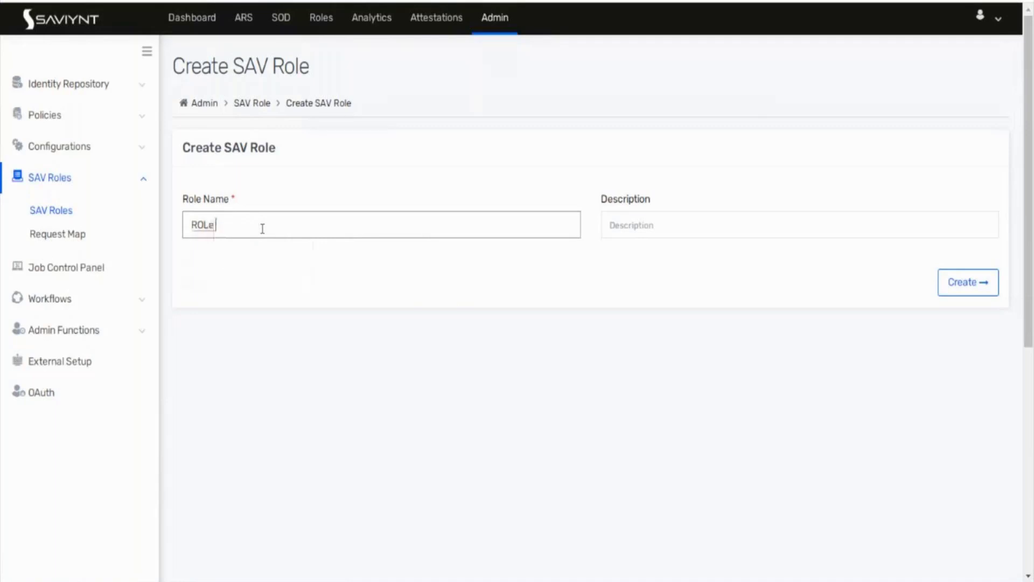
left_click(971, 286)
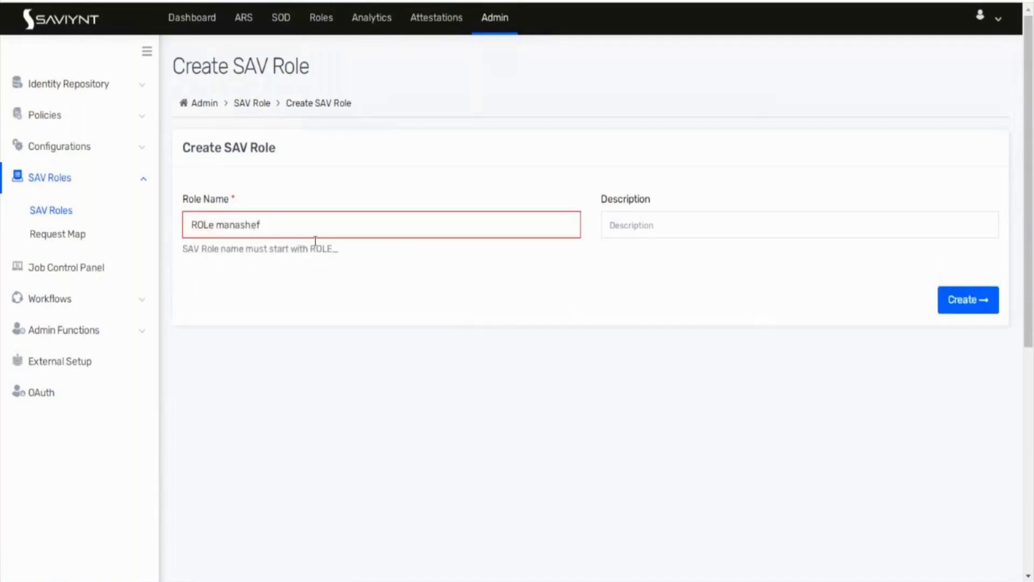
Step: Correct the mistyped name to ROLE_MANAGER and create the role
left_click_drag(258, 217, 208, 223)
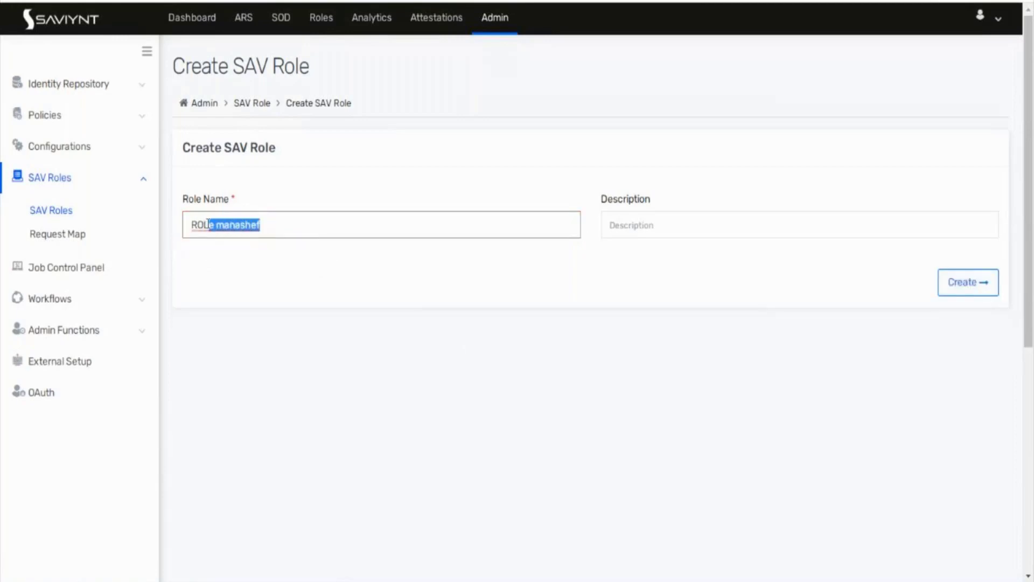
type("E")
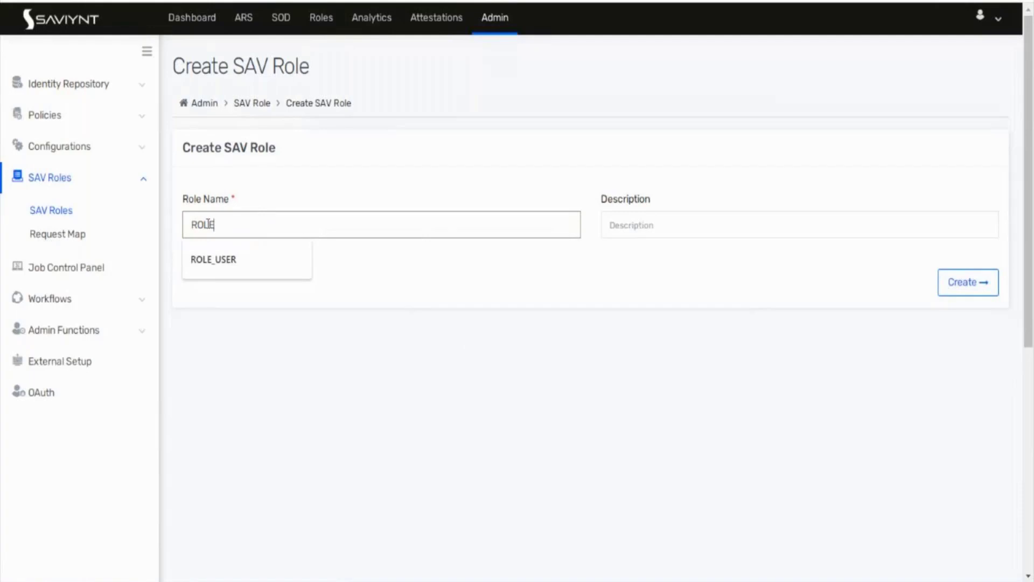
type("_MANAGE")
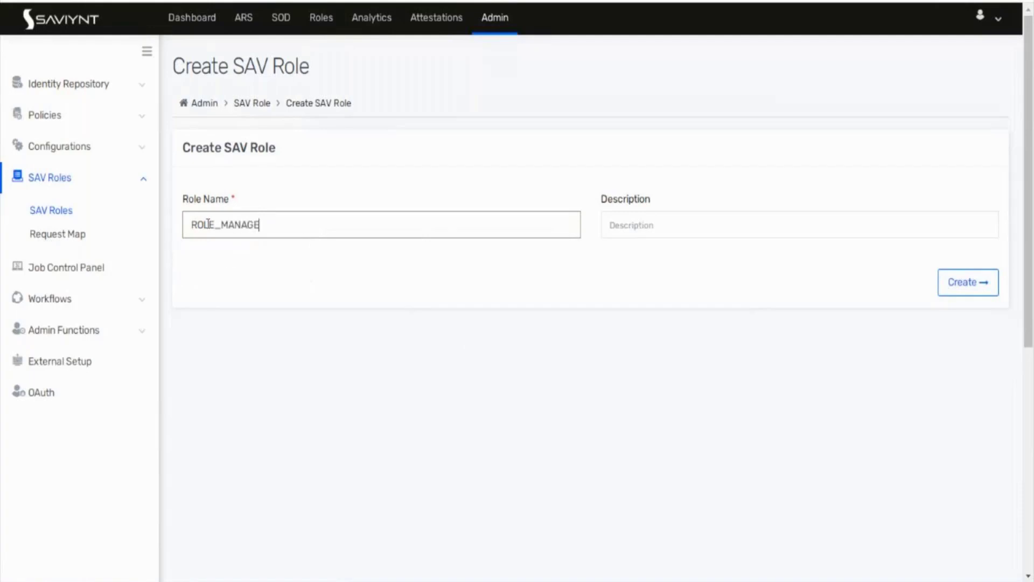
type("R")
left_click(957, 286)
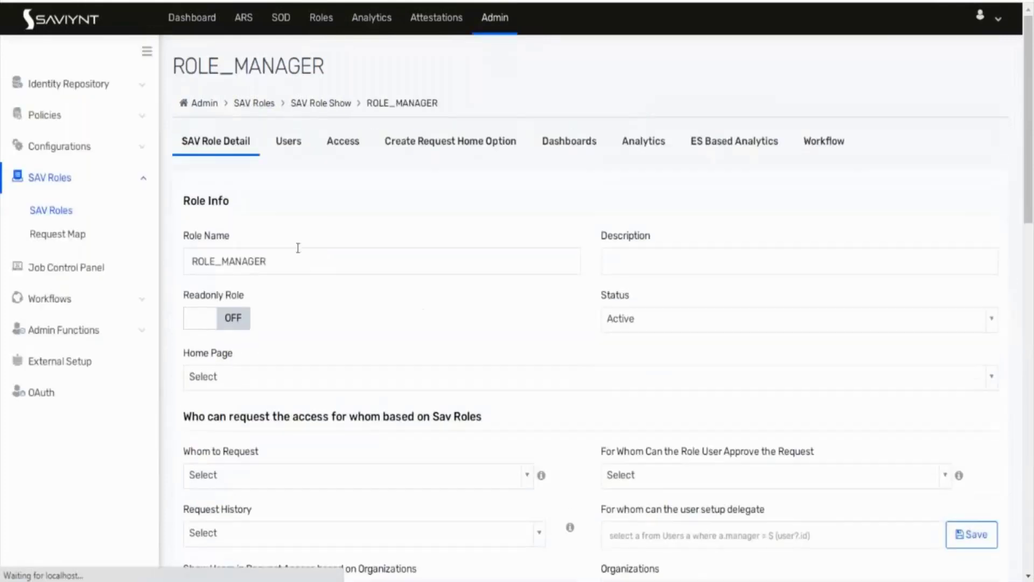
scroll(370, 324, "down", 2)
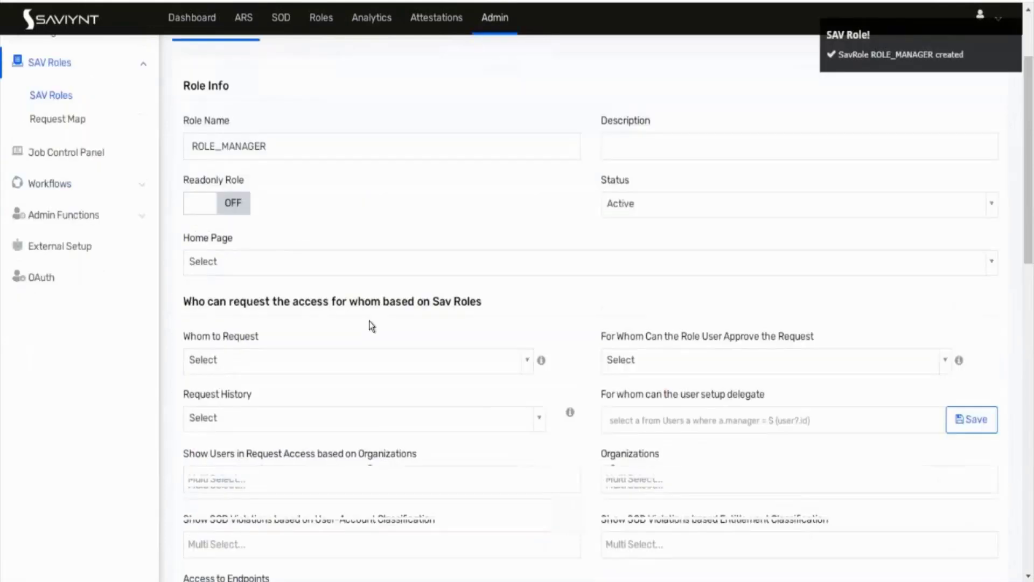
scroll(371, 326, "down", 3)
scroll(370, 326, "up", 5)
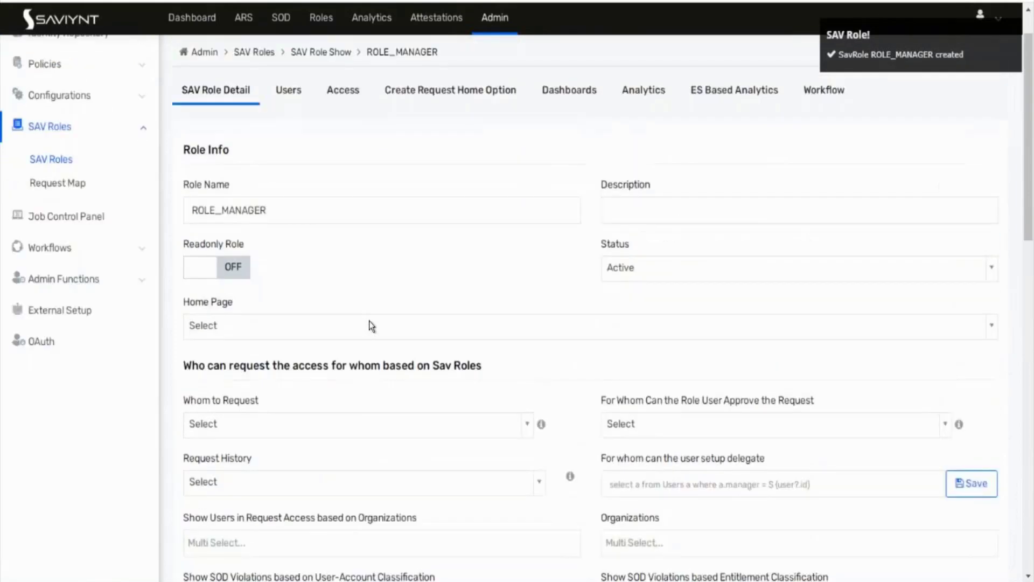
Step: Start adding access to ROLE_MANAGER and tick the ADMIN Connection and Configuration entries
left_click(333, 138)
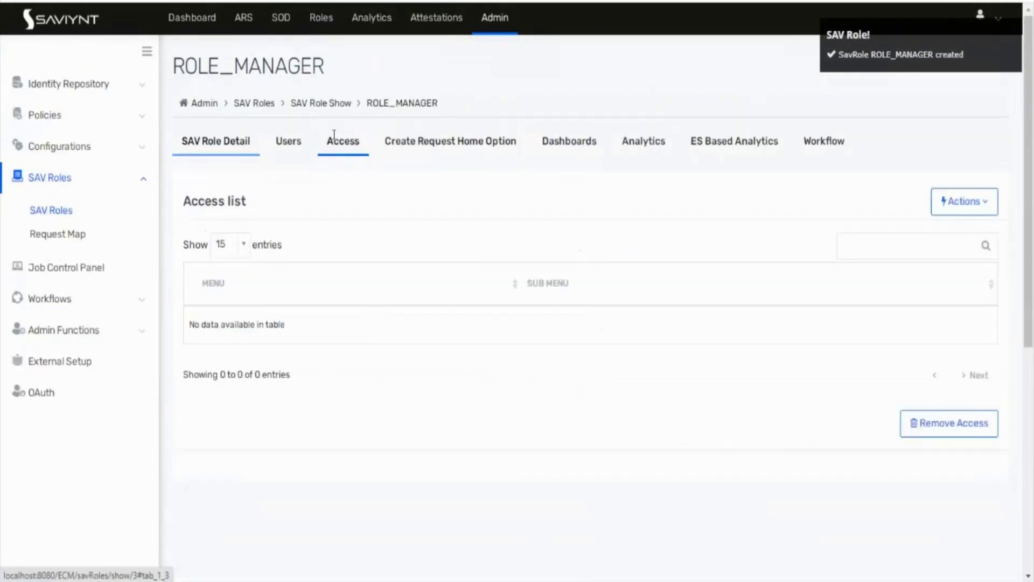
left_click(938, 216)
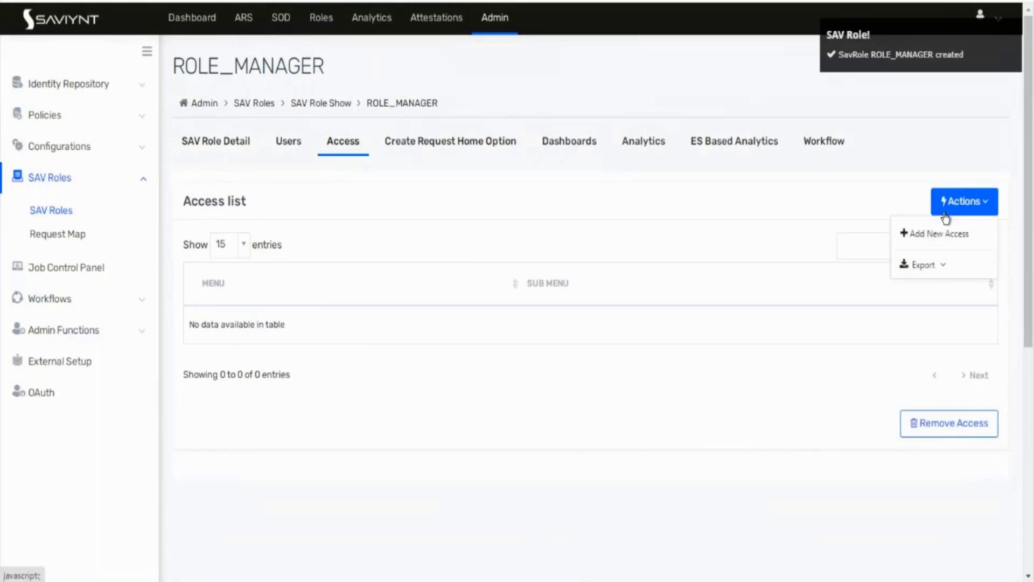
left_click(936, 243)
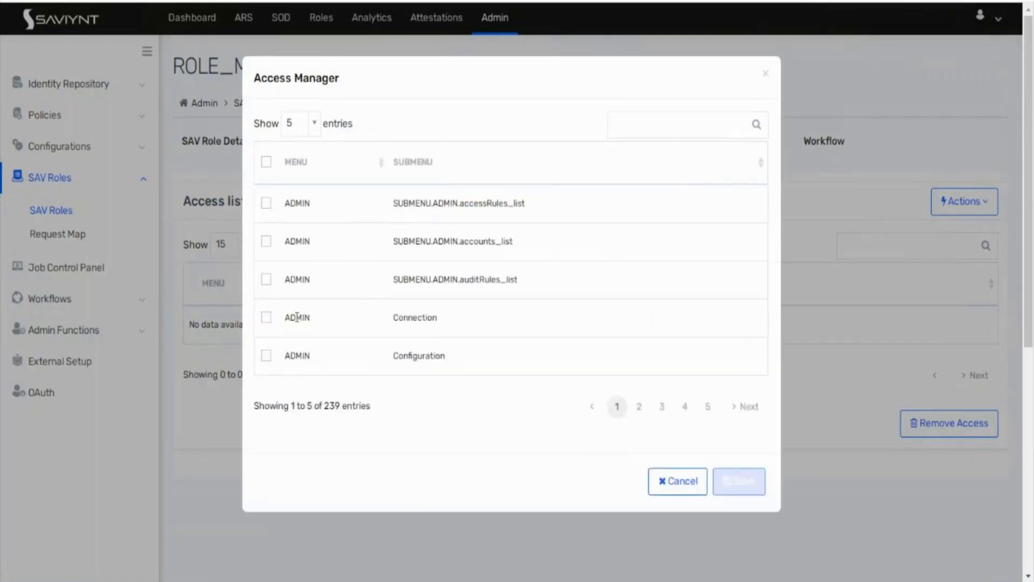
left_click(265, 318)
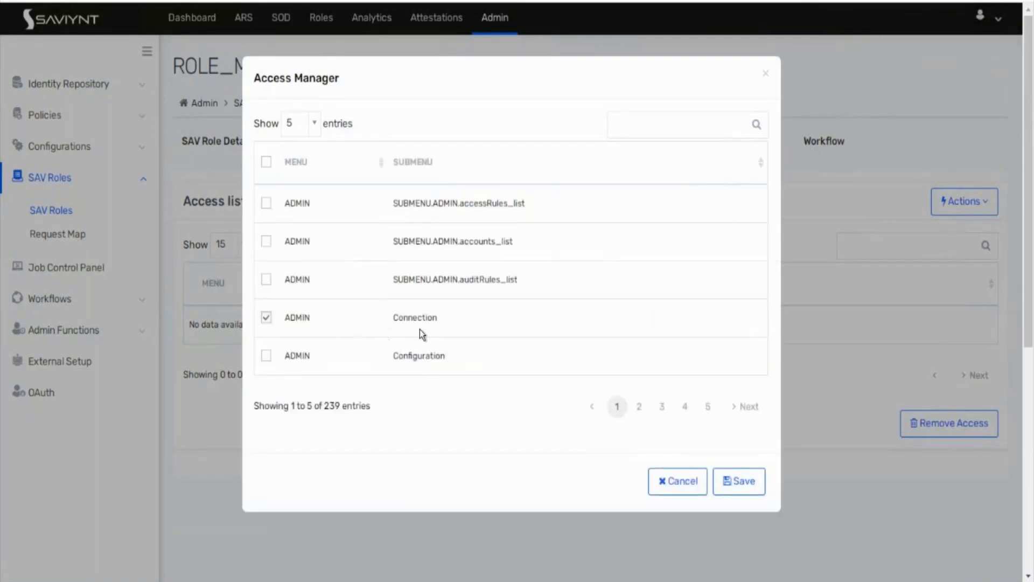
left_click(267, 358)
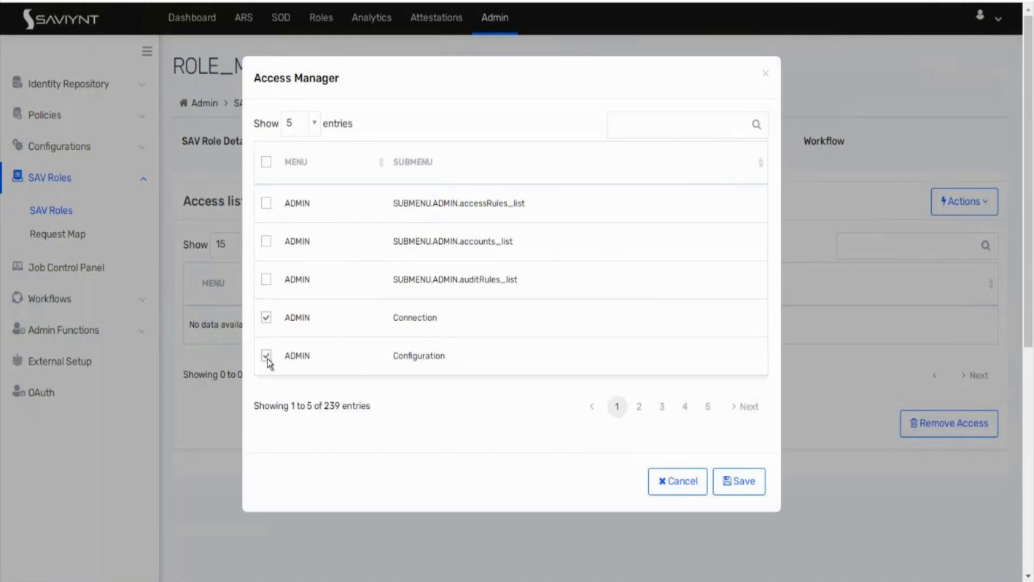
scroll(429, 337, "down", 2)
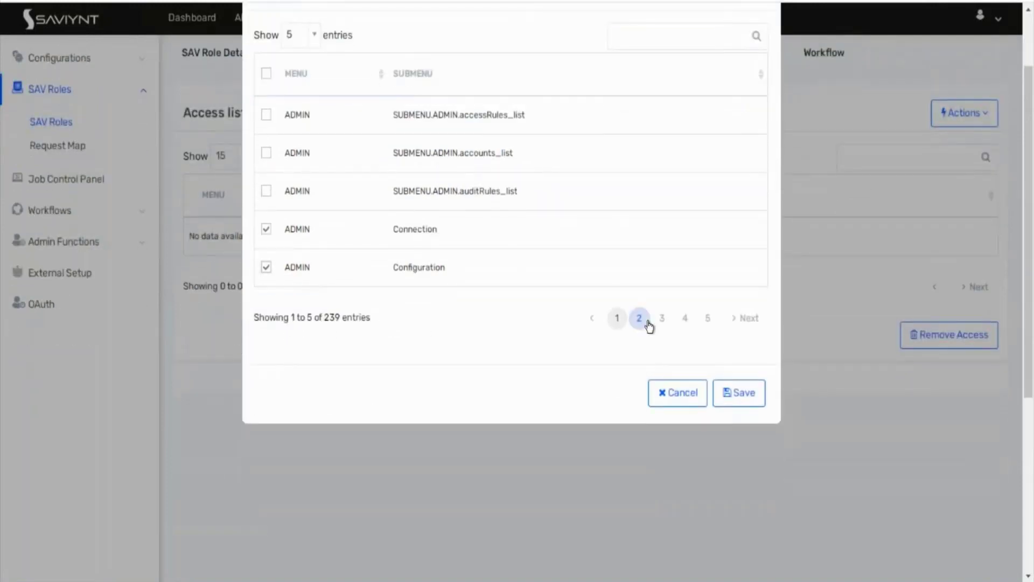
left_click(649, 322)
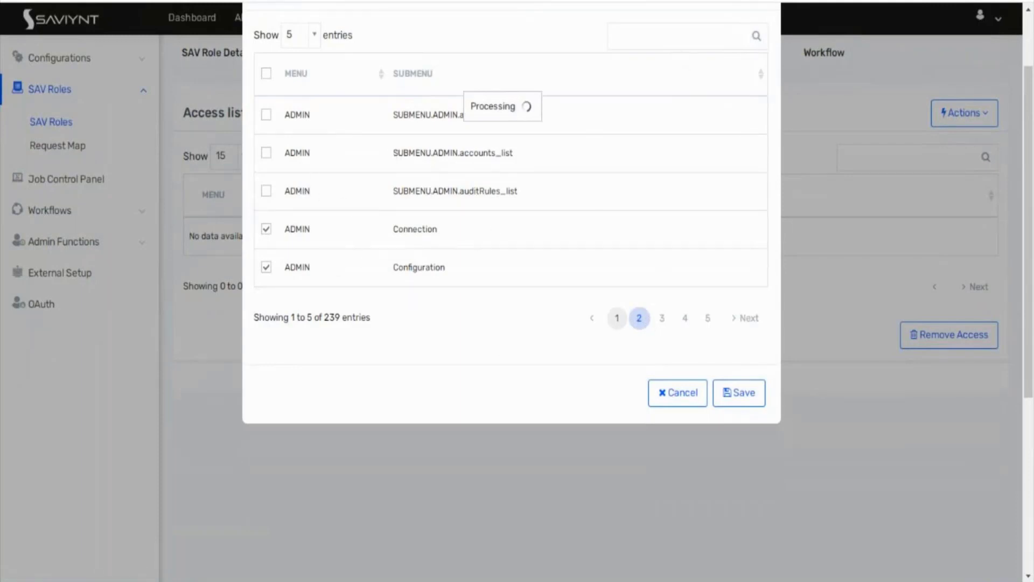
Step: Search the access entries for 'analytics' and tick Reports and Analytics History
left_click(662, 38)
type("ana")
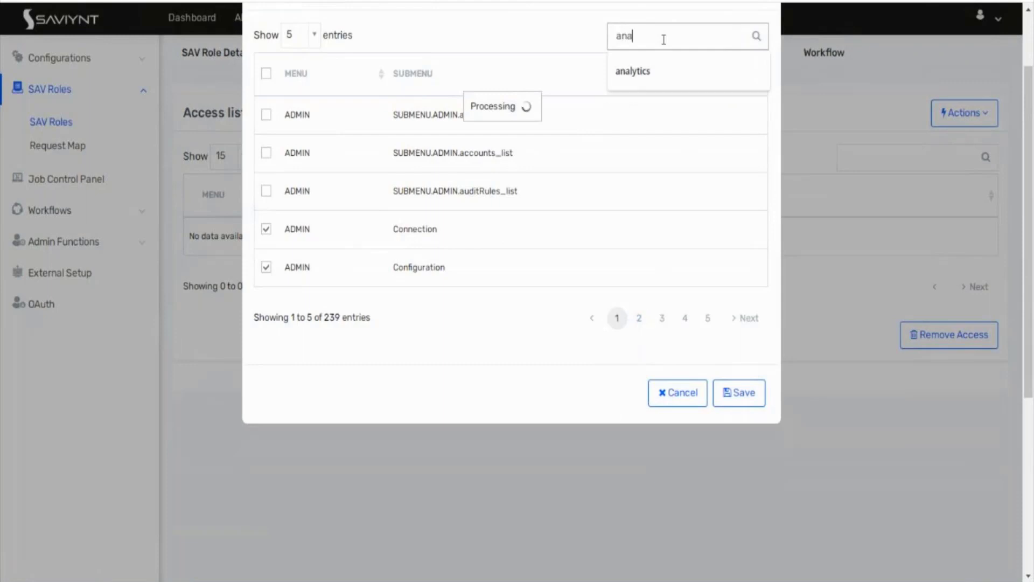
key("Down")
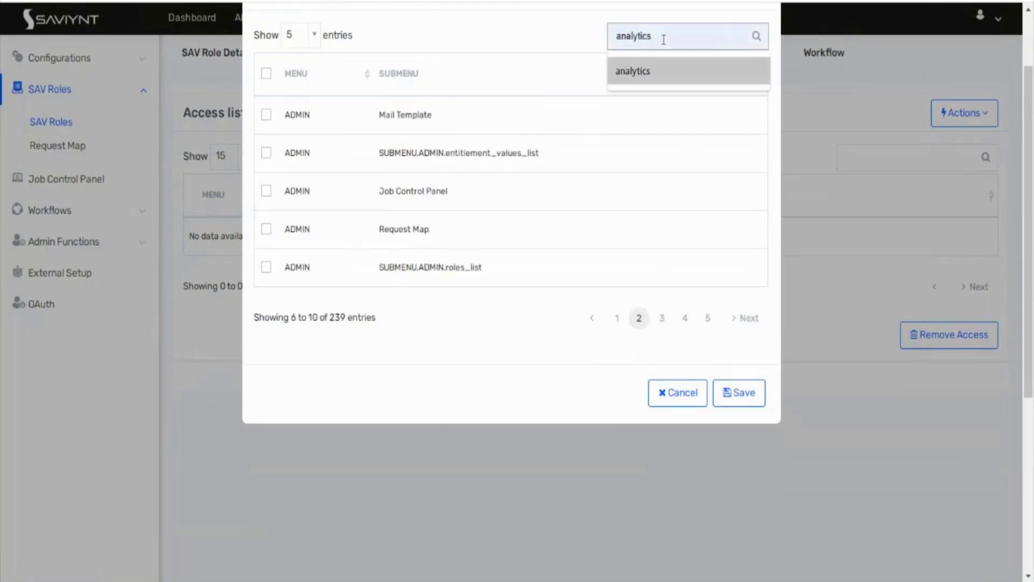
left_click(662, 75)
key("Return")
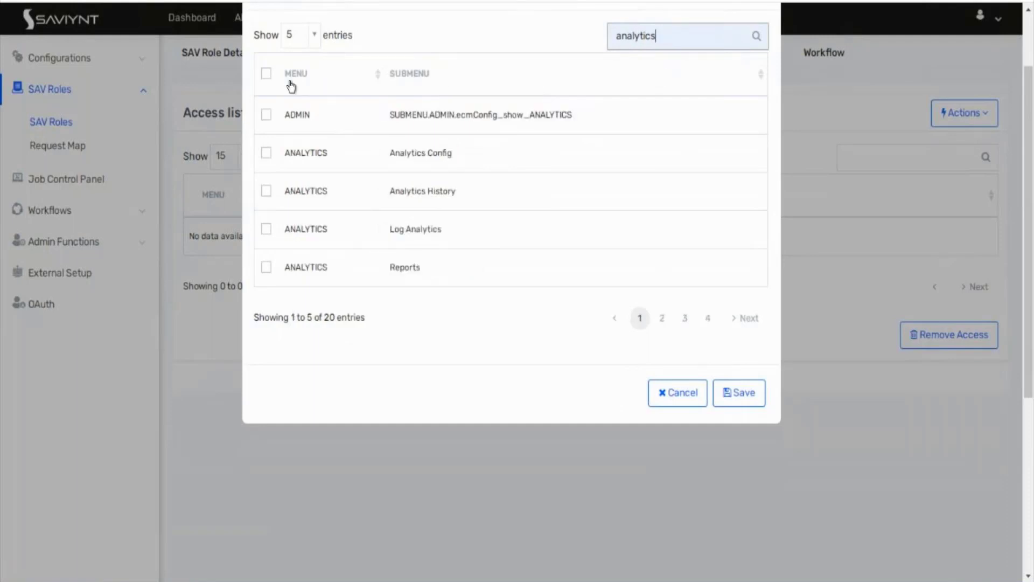
scroll(441, 50, "up", 2)
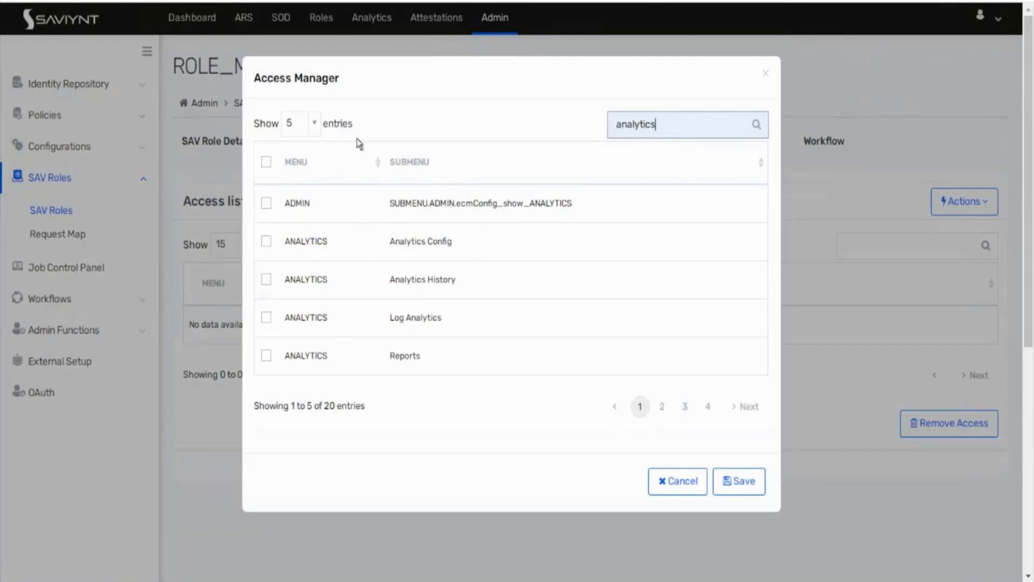
left_click(266, 356)
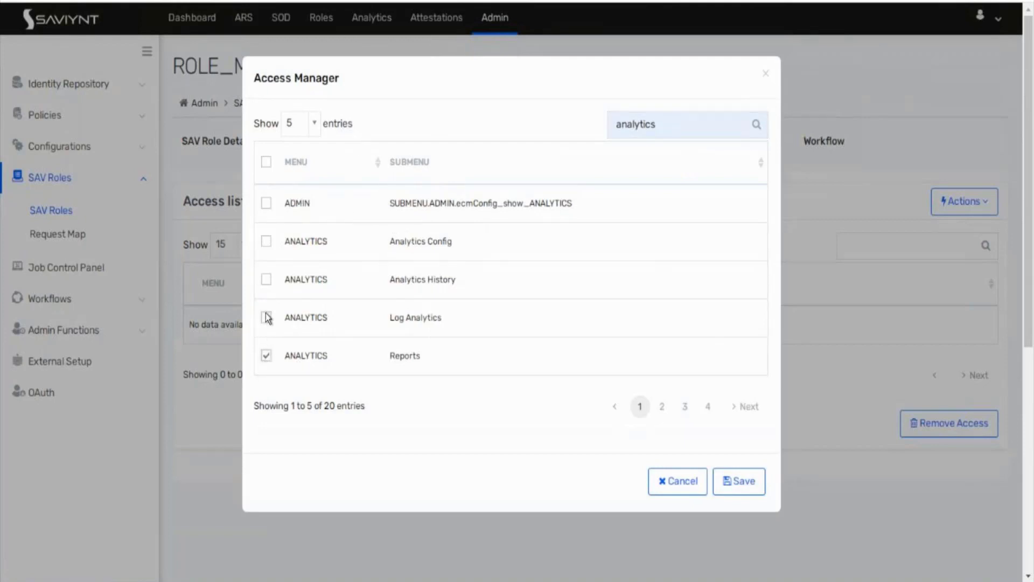
left_click(267, 279)
Step: Search for 'request', tick the ARS workflowmanagement_requesthome submenu, and save the new access
double_click(676, 119)
type("request")
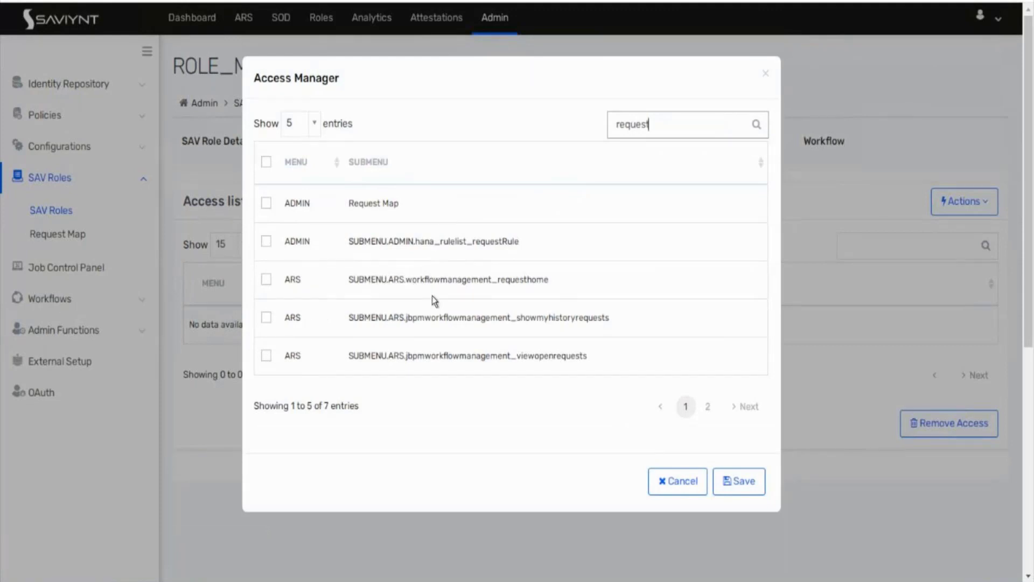
left_click(266, 279)
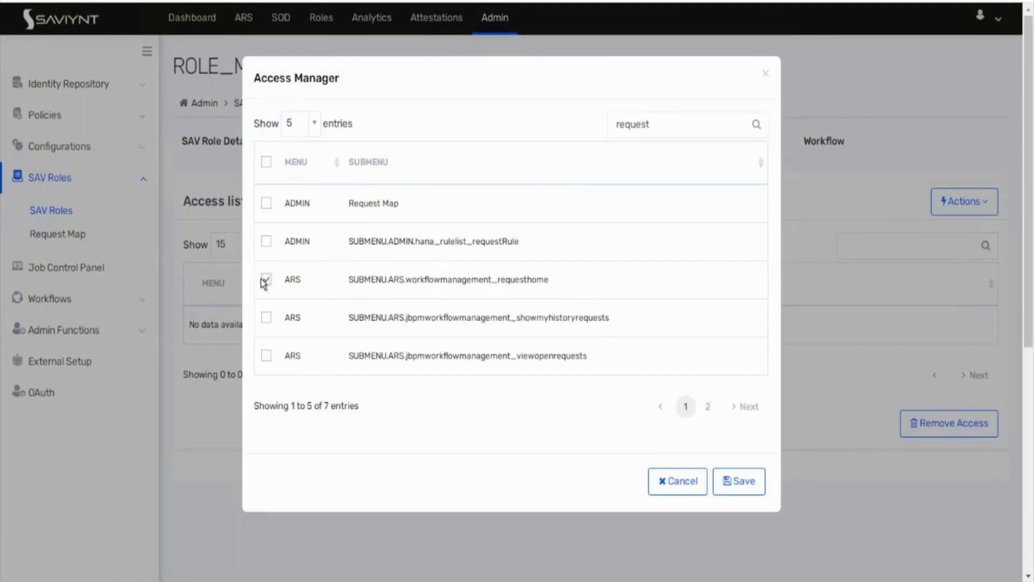
left_click(735, 483)
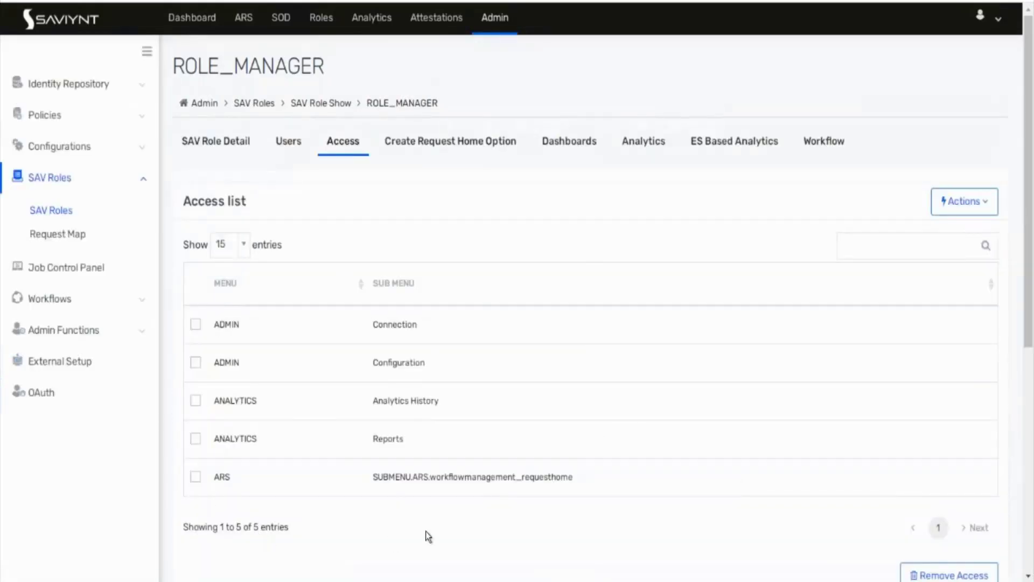
left_click(195, 325)
Step: Check ROLE_MANAGER's Create Request Home Option, Analytics and Workflow lists, then return to Role Info
left_click(446, 141)
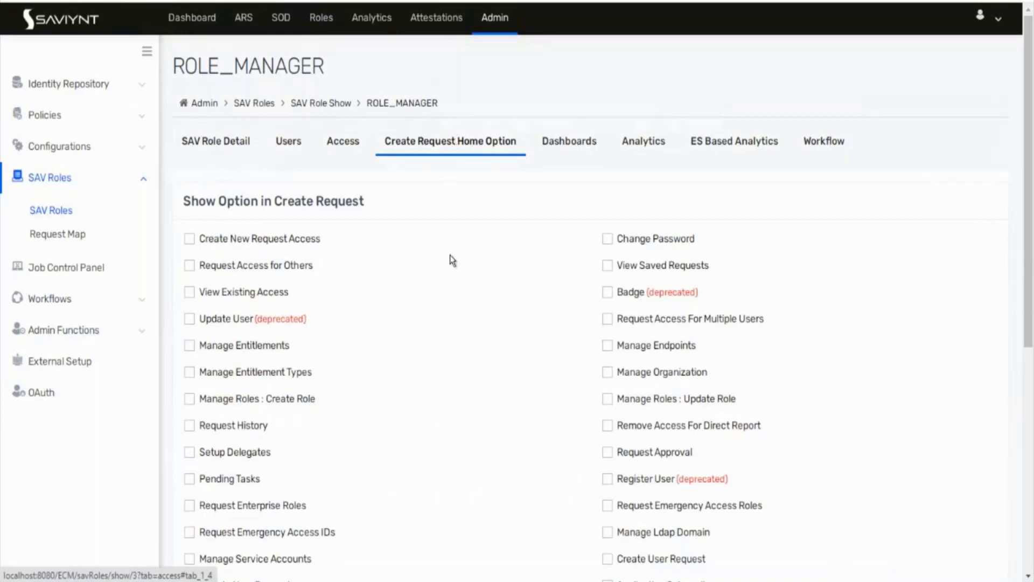
scroll(248, 438, "down", 2)
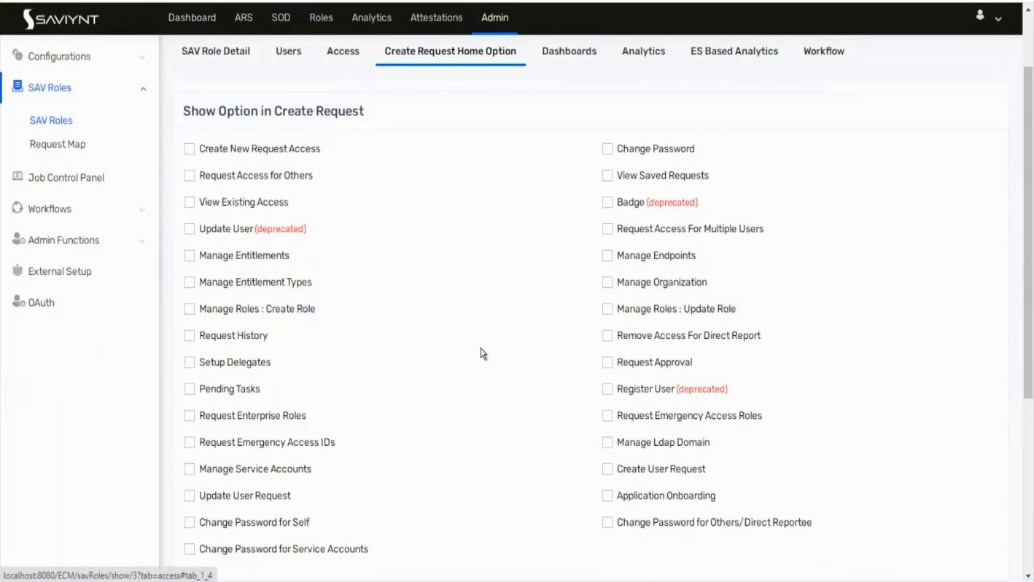
scroll(483, 347, "up", 2)
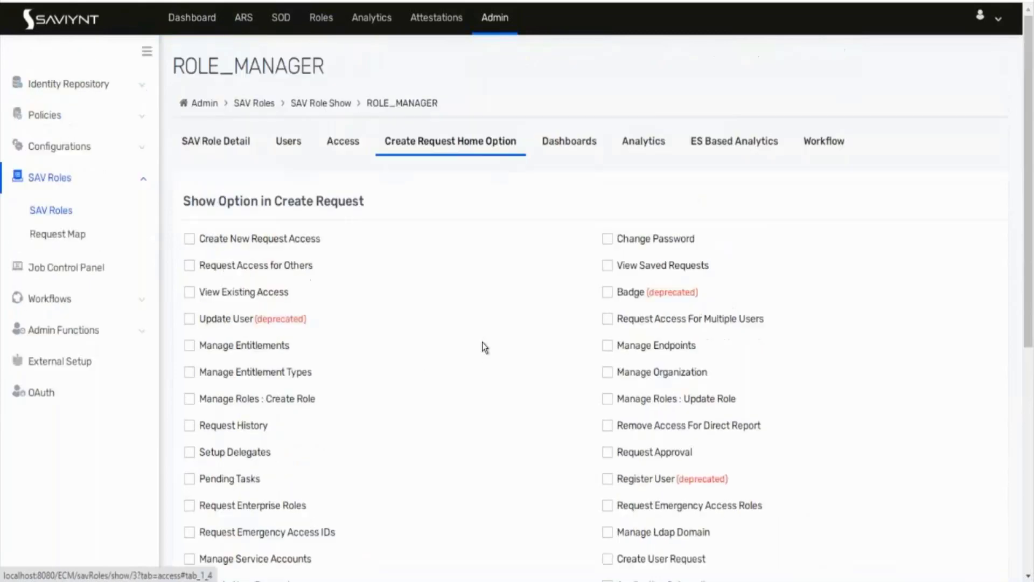
left_click(658, 140)
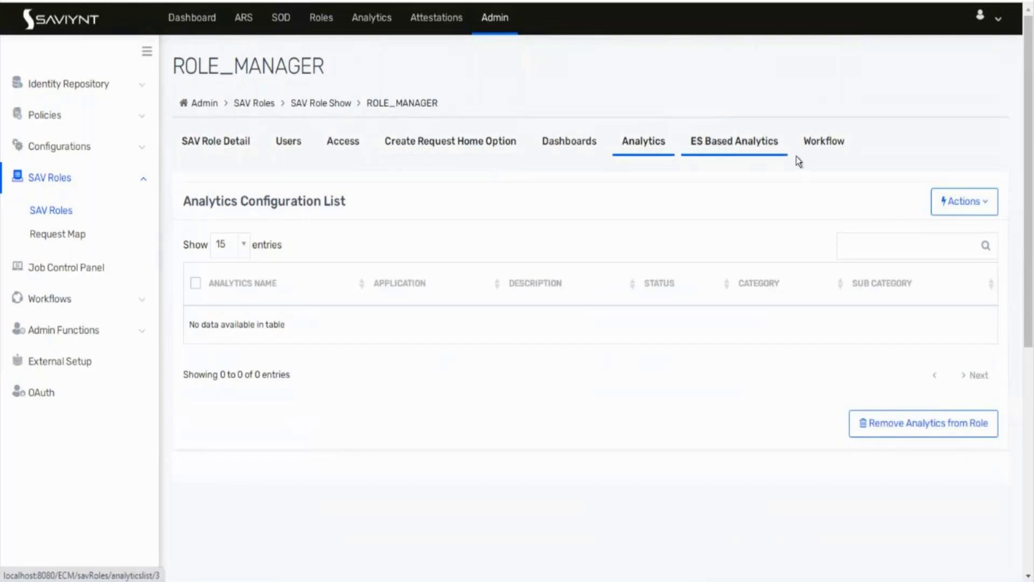
left_click(817, 154)
left_click(959, 205)
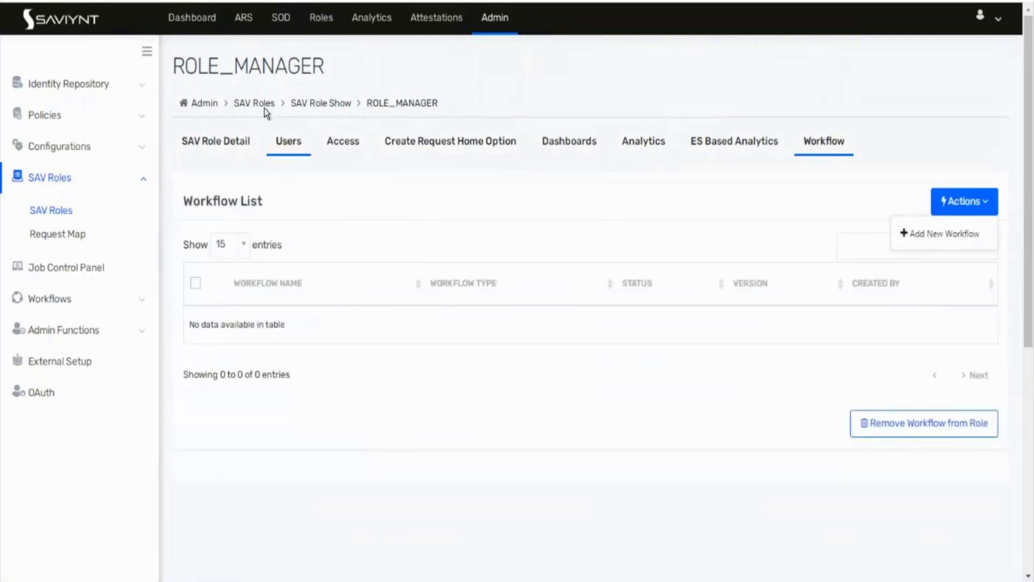
left_click(737, 210)
left_click(222, 148)
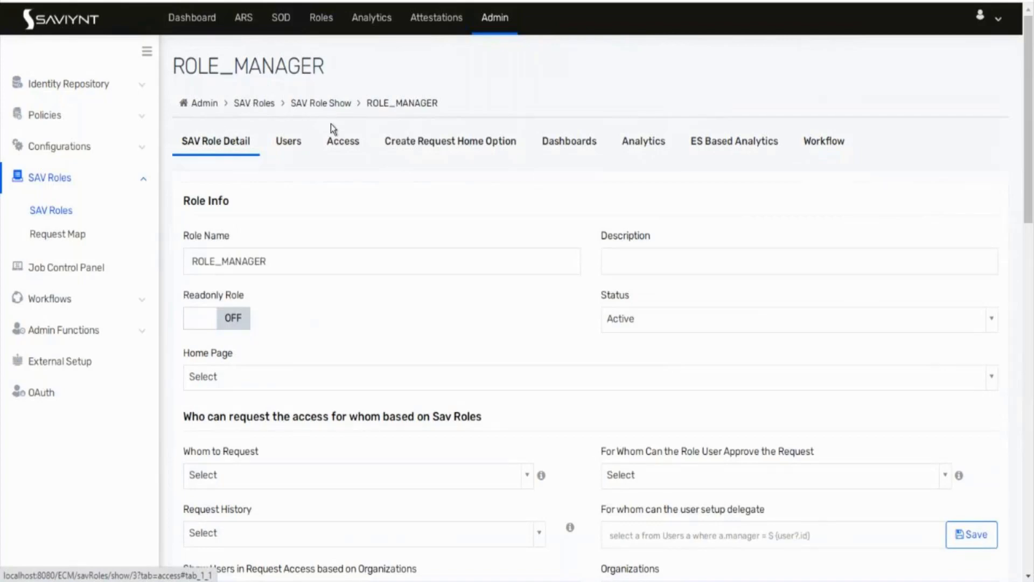
Step: Add one user to ROLE_MANAGER, then check its Access and Create Request Home Option lists
left_click(300, 141)
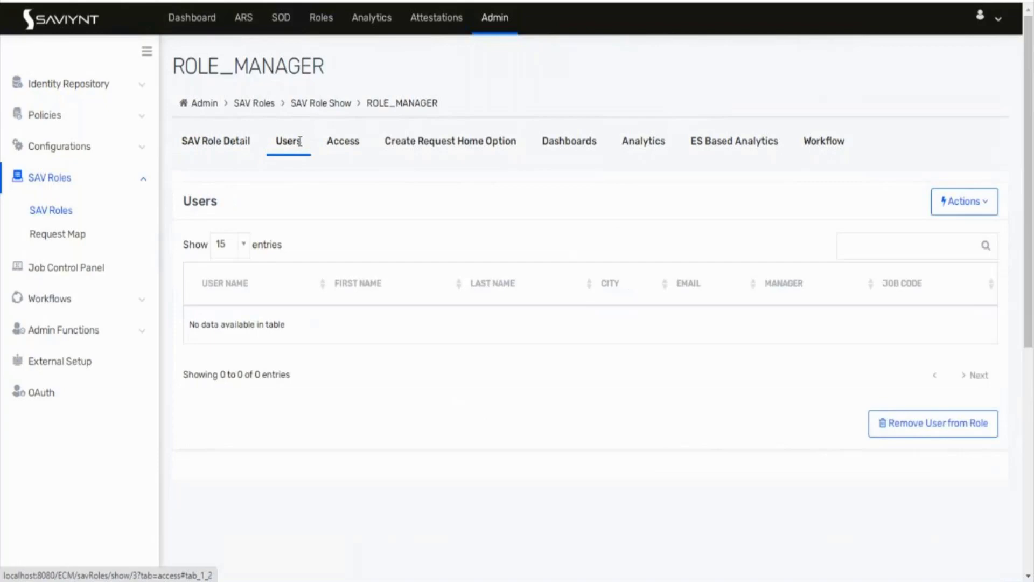
left_click(943, 209)
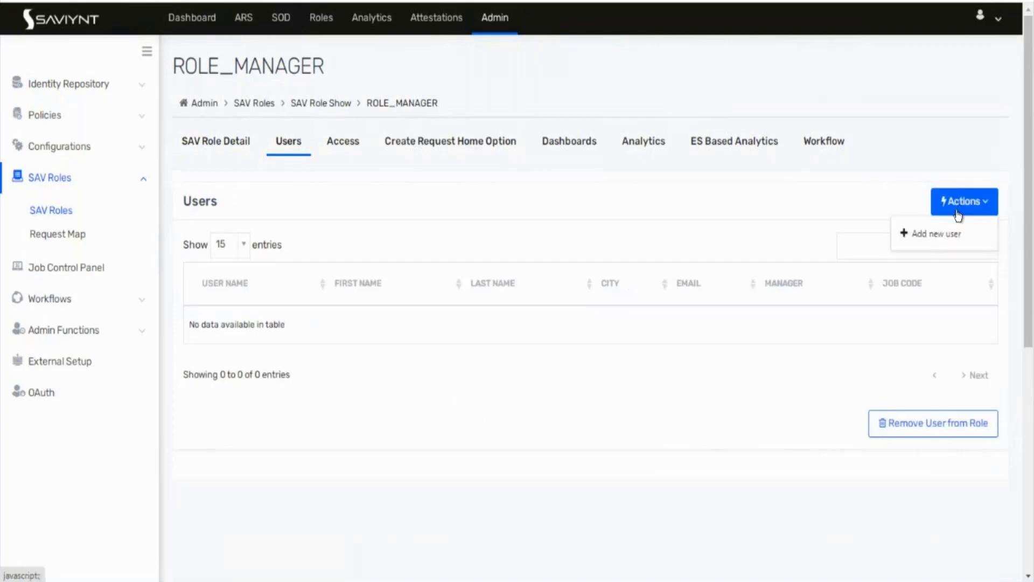
left_click(931, 240)
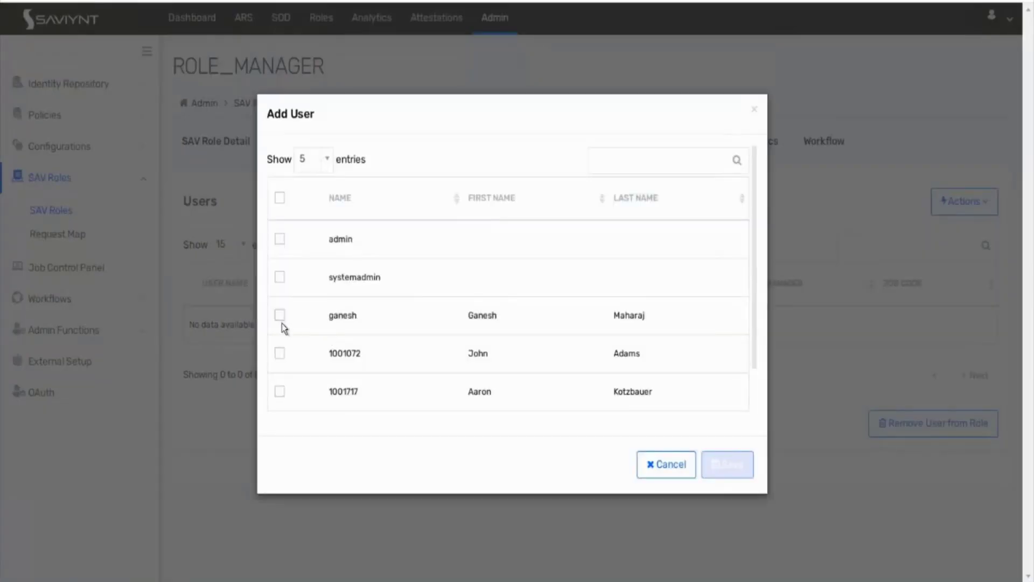
left_click(280, 353)
left_click(736, 467)
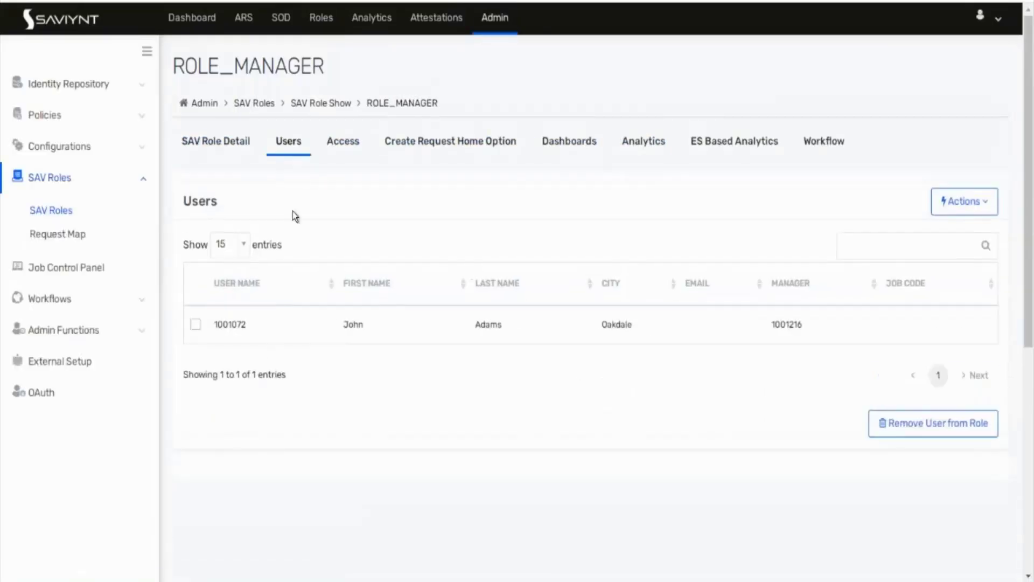
left_click(337, 145)
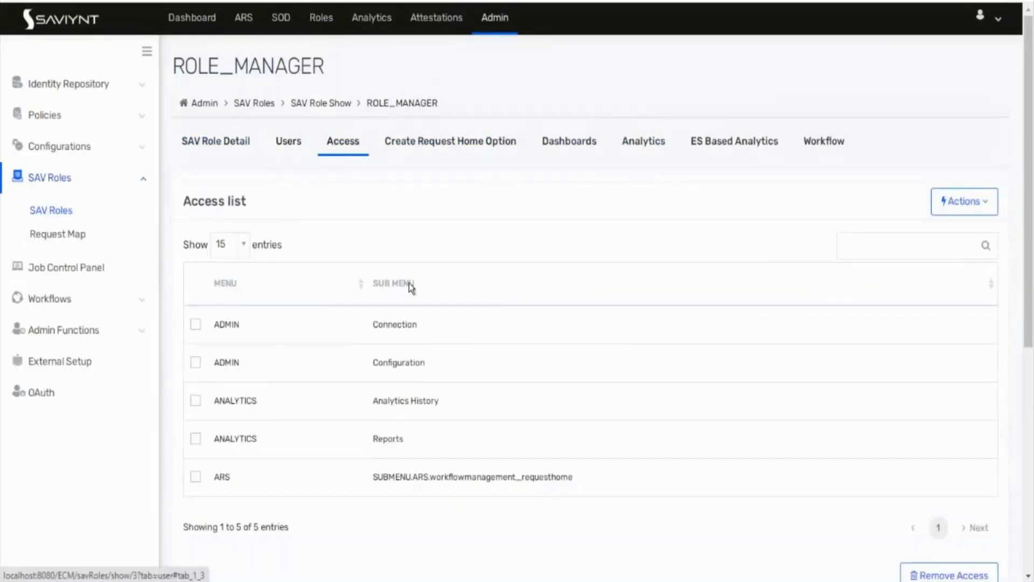
left_click(408, 141)
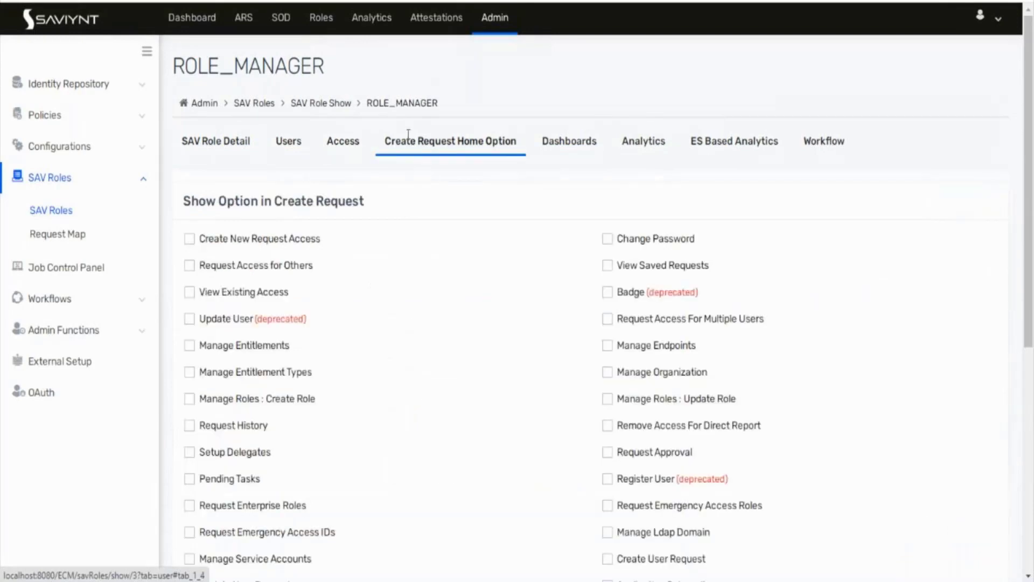
Step: Open ROLE_ADMIN's request home options and leave only Create New Request Access ticked
left_click(59, 210)
left_click(230, 273)
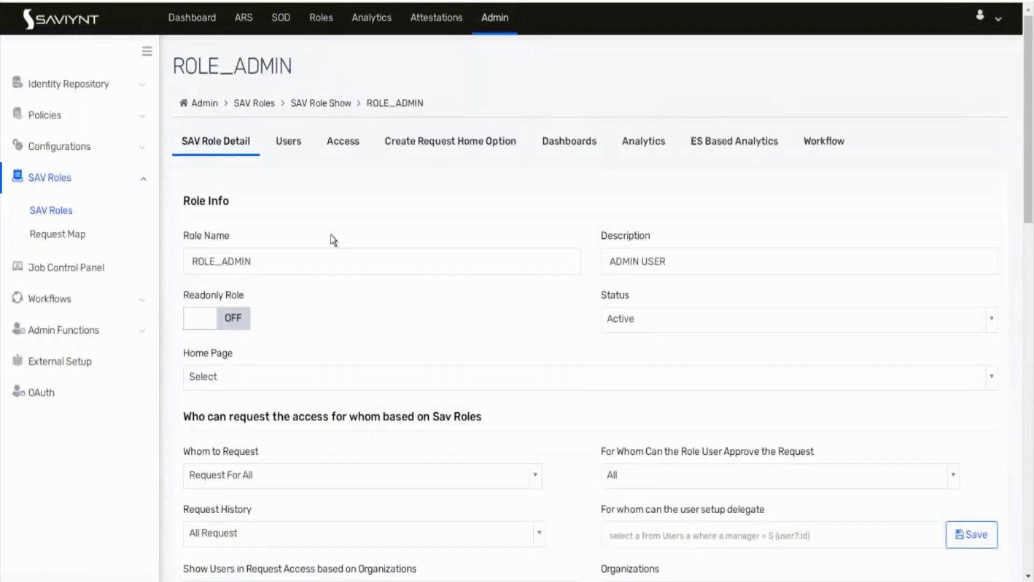
left_click(415, 138)
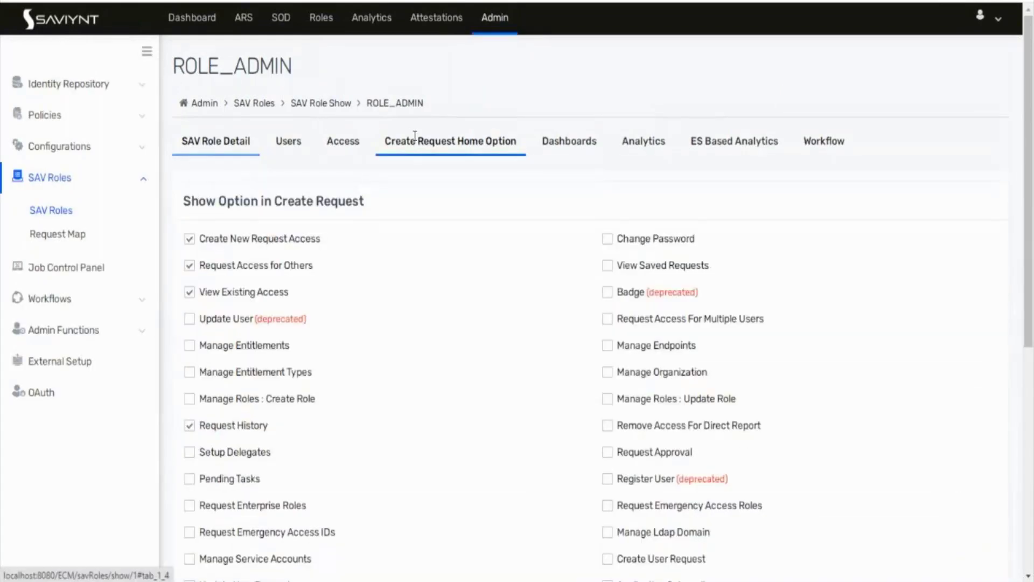
left_click(191, 245)
left_click(191, 264)
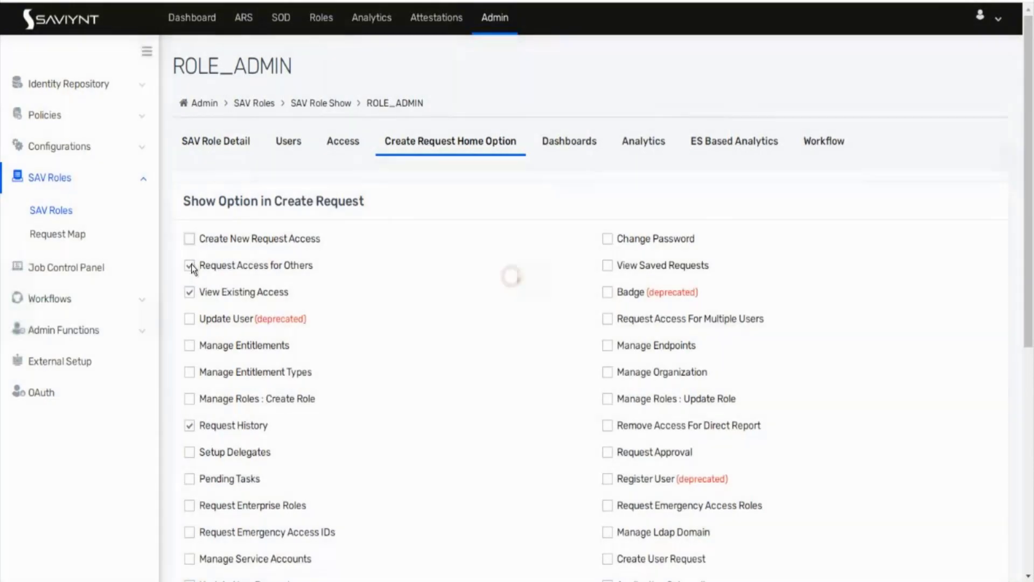
left_click(191, 294)
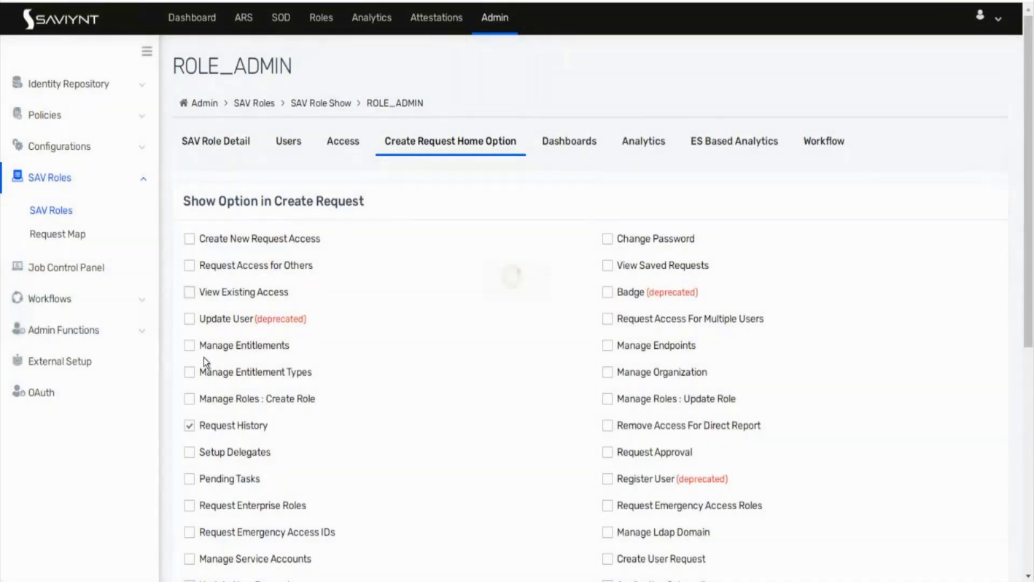
left_click(189, 425)
left_click(190, 238)
scroll(492, 346, "down", 7)
scroll(493, 347, "up", 7)
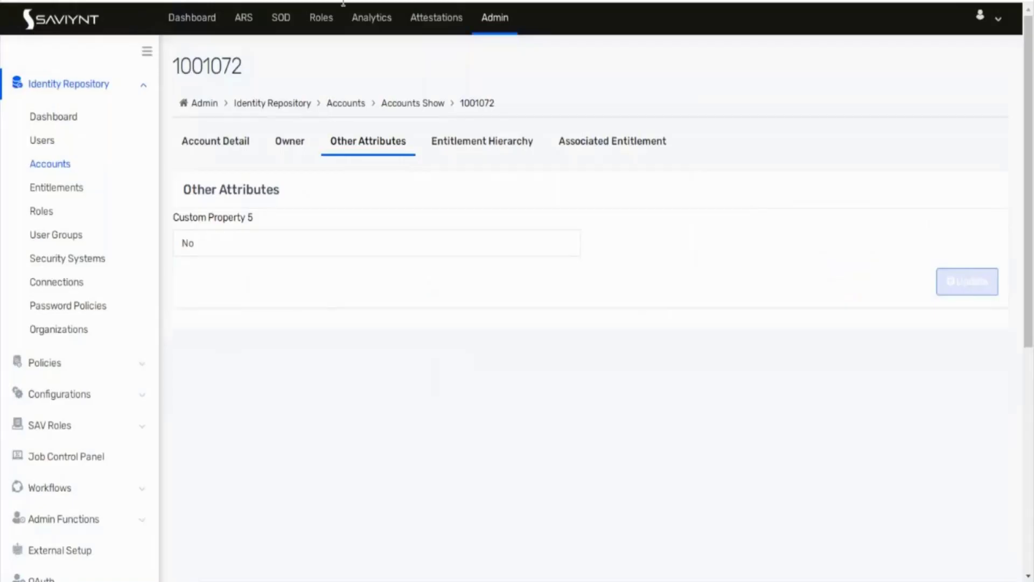
Step: Go to the ARS request home page from the workflow editor
left_click(241, 18)
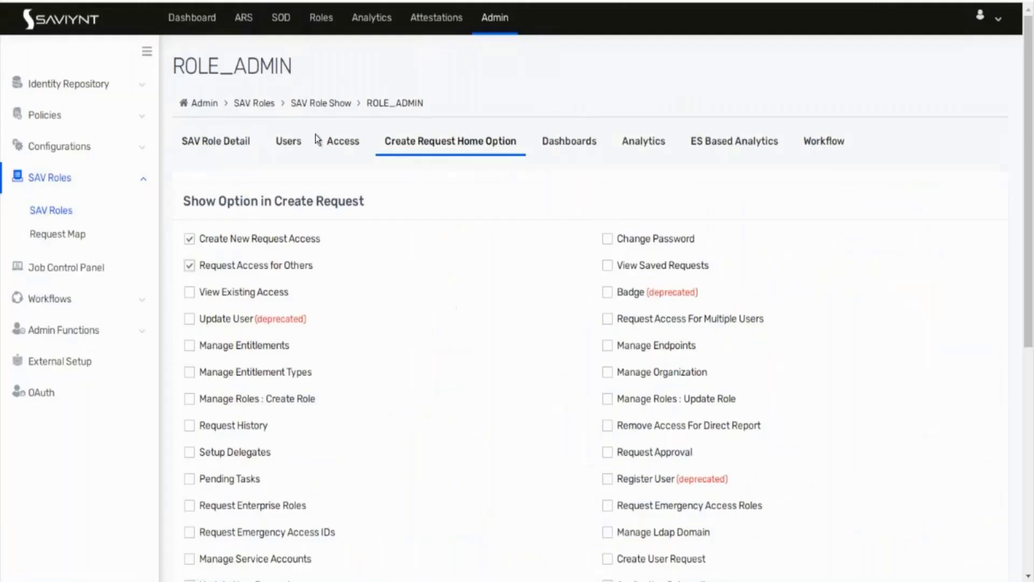
left_click(319, 140)
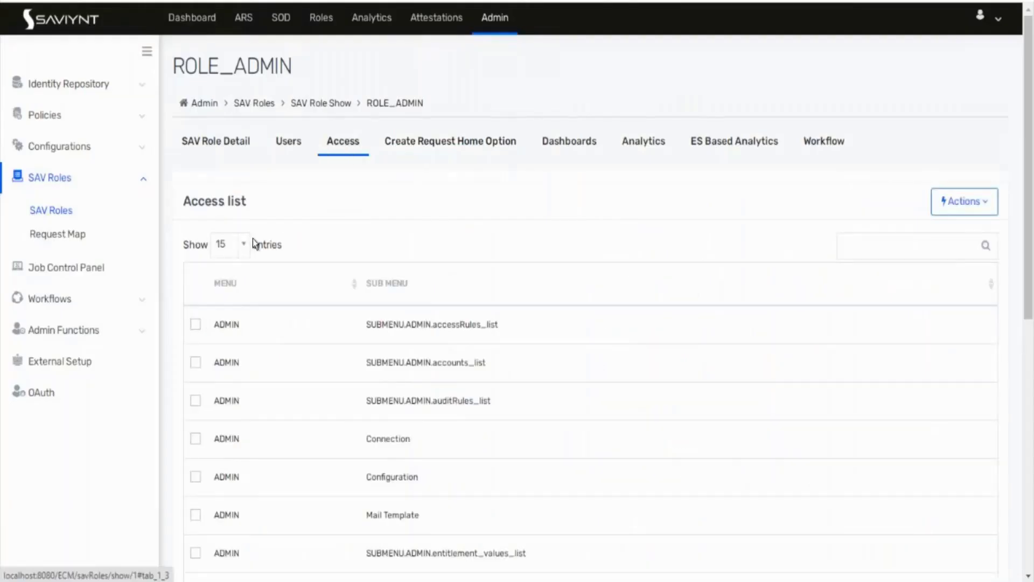
left_click(235, 141)
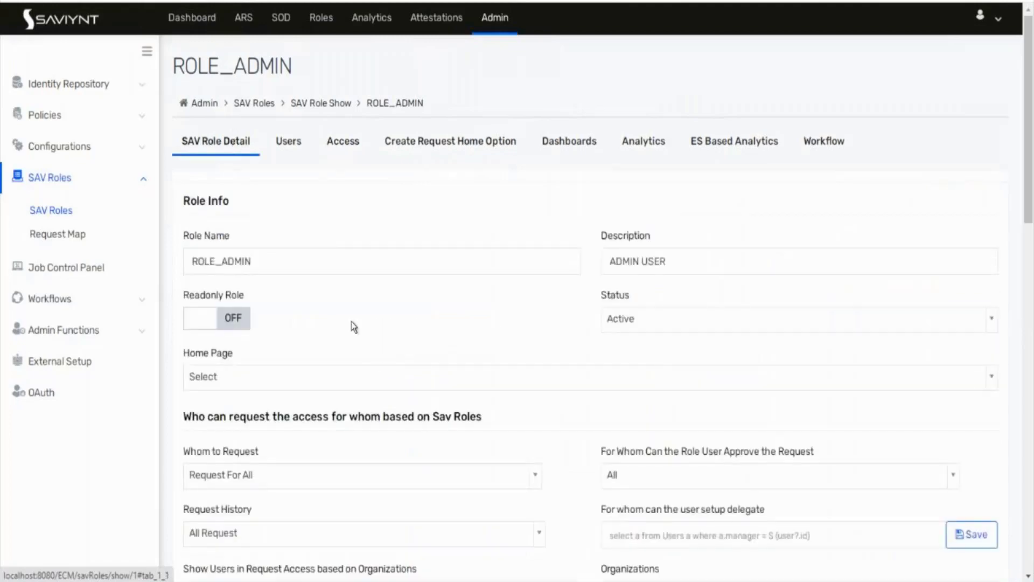
scroll(353, 327, "down", 20)
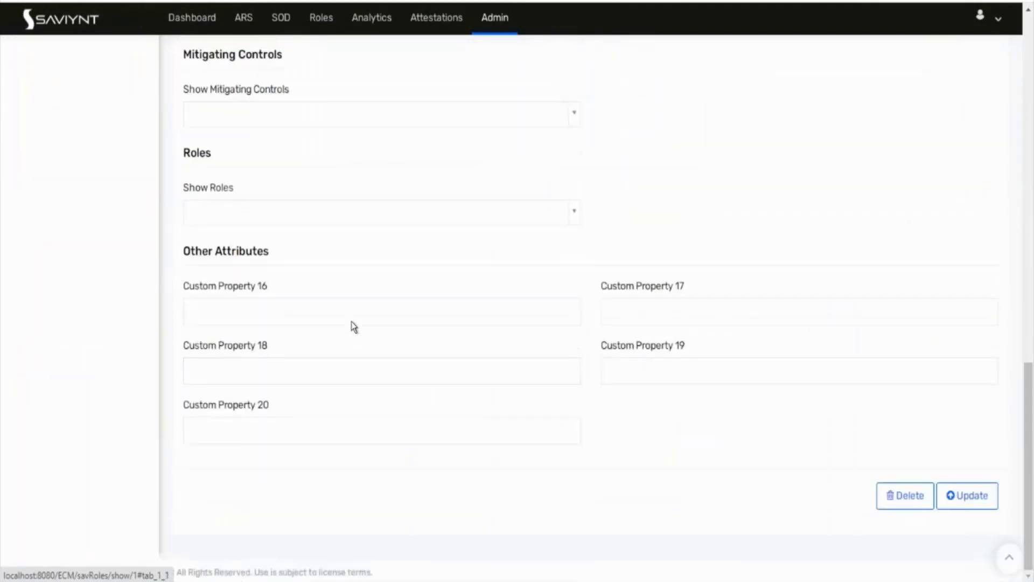
scroll(352, 321, "up", 7)
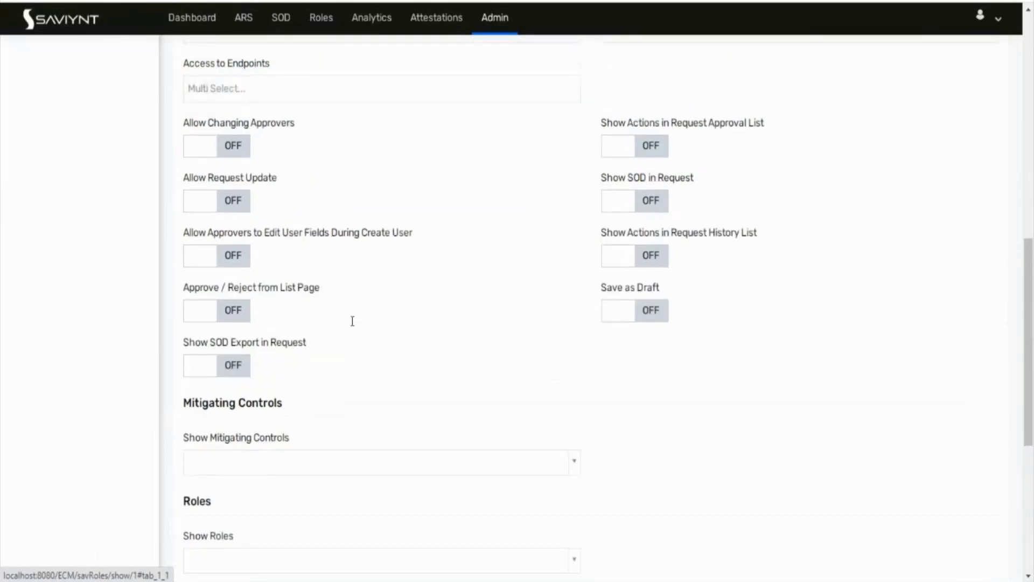
scroll(353, 321, "up", 8)
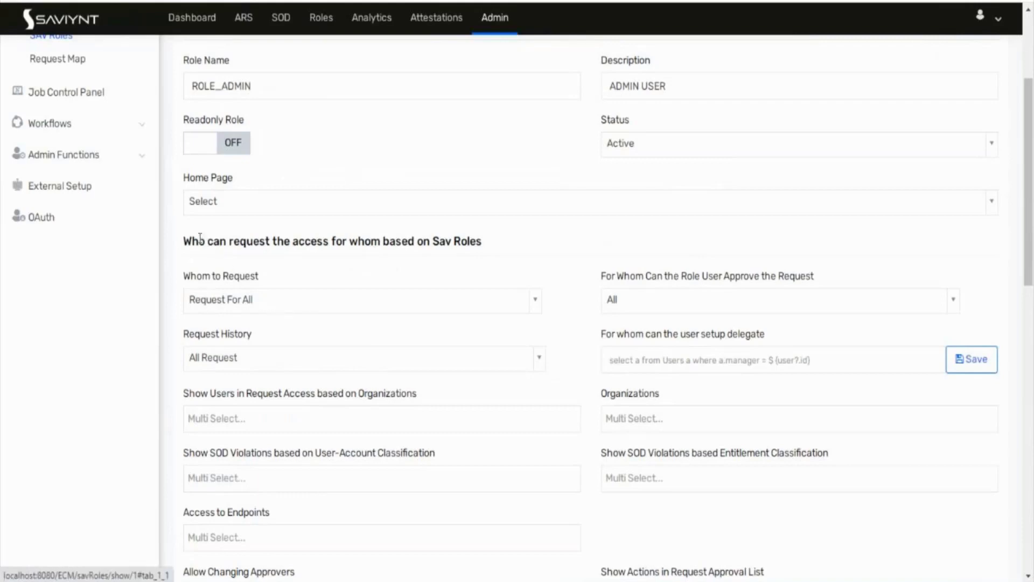
left_click_drag(201, 241, 383, 251)
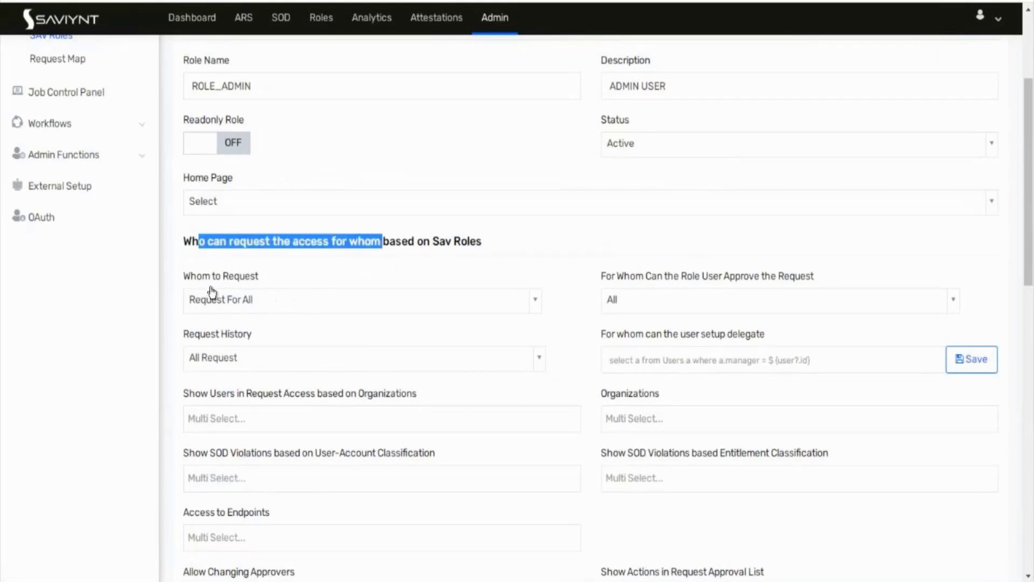
left_click(235, 307)
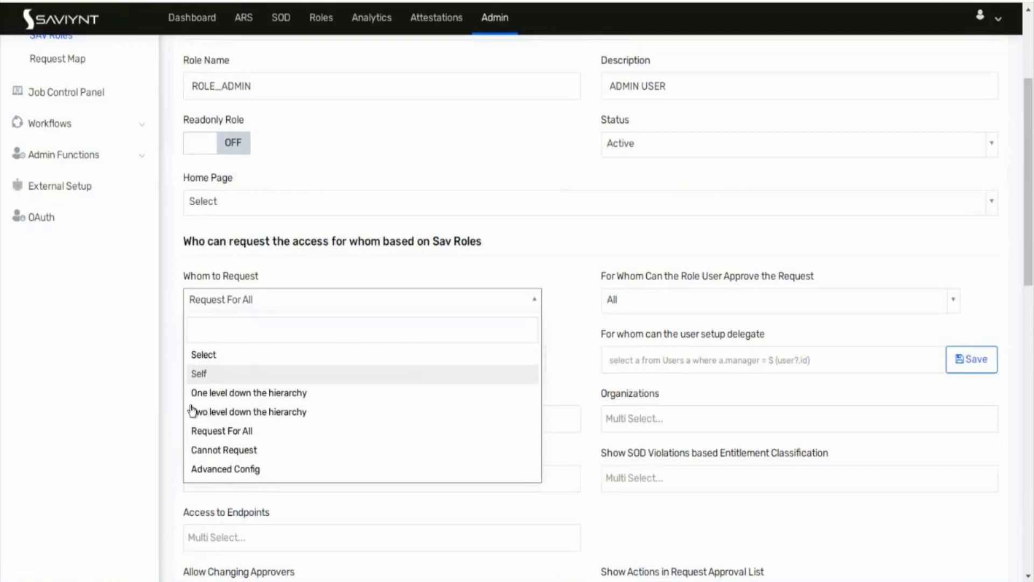
left_click(195, 431)
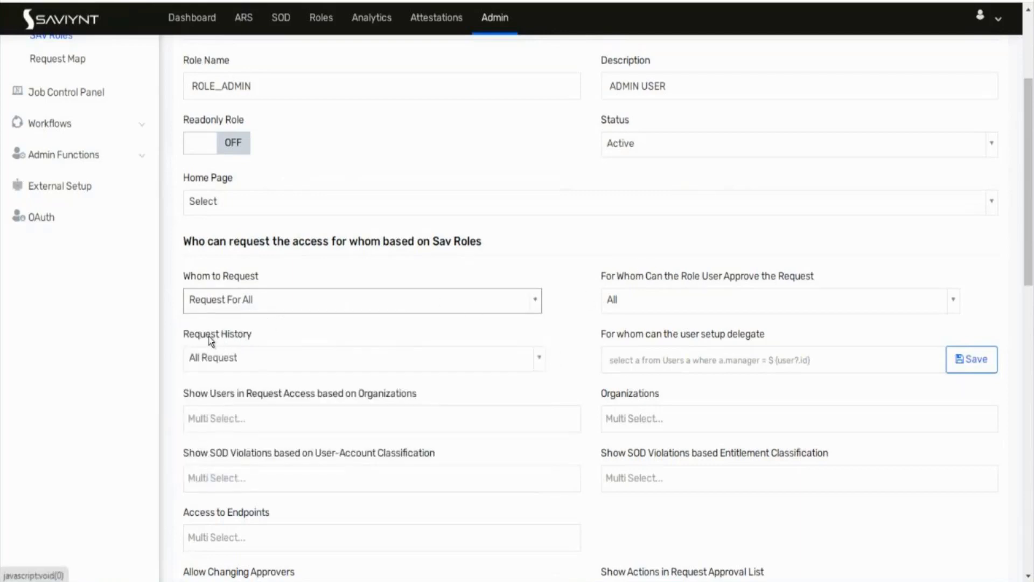
left_click(246, 365)
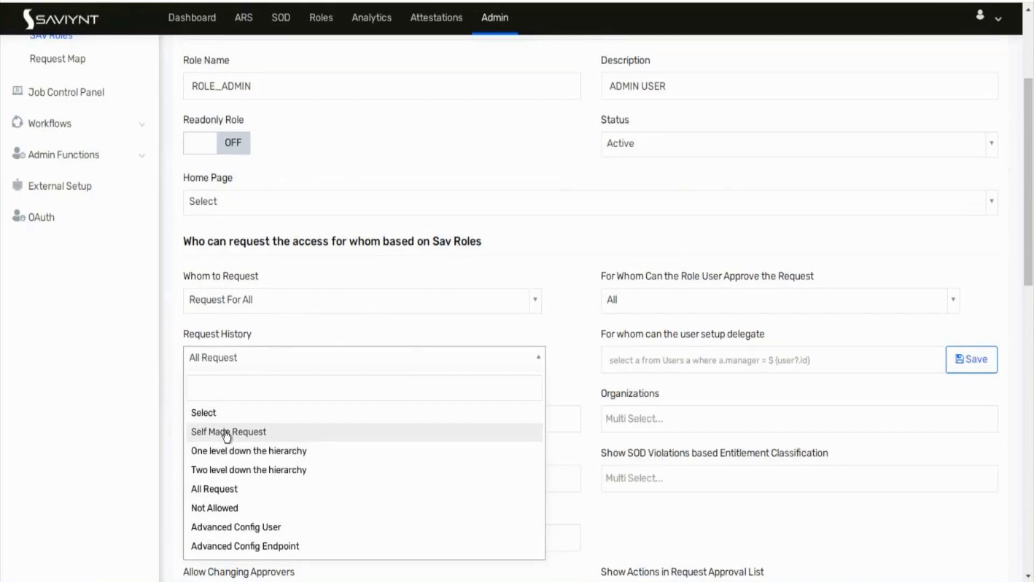
left_click(213, 489)
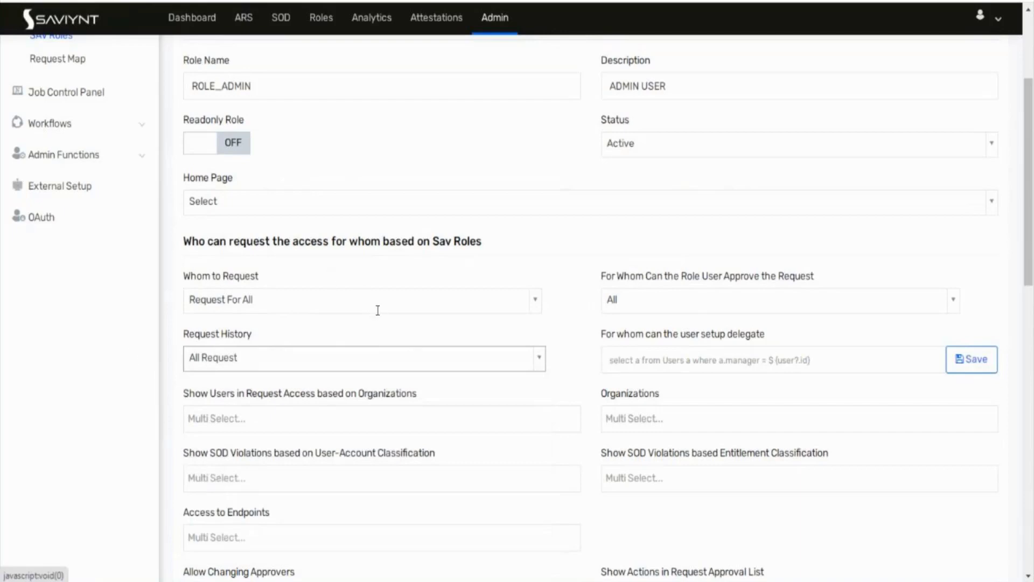
scroll(377, 308, "up", 4)
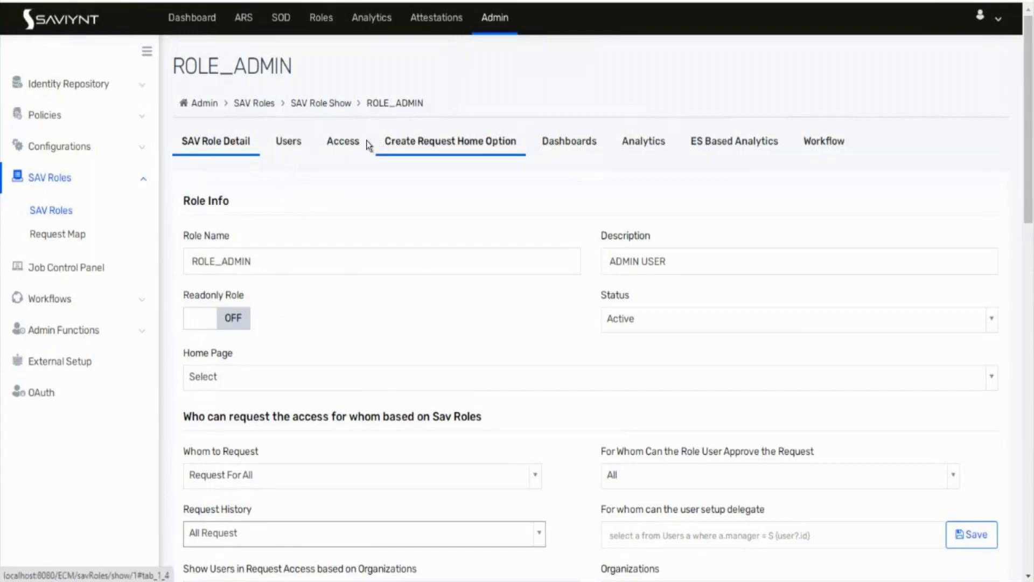
left_click(344, 141)
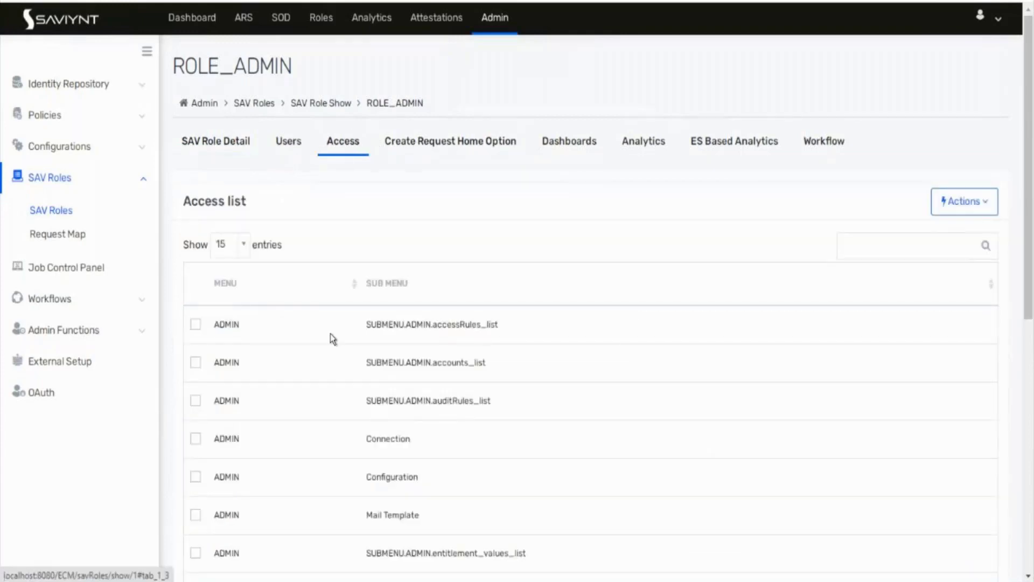
left_click(467, 157)
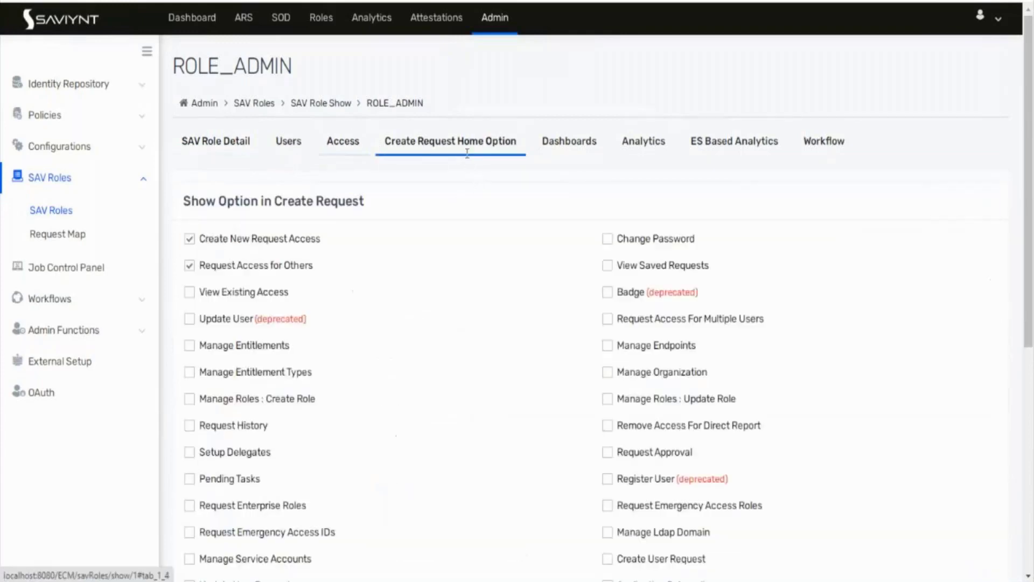
left_click(209, 140)
scroll(276, 259, "down", 8)
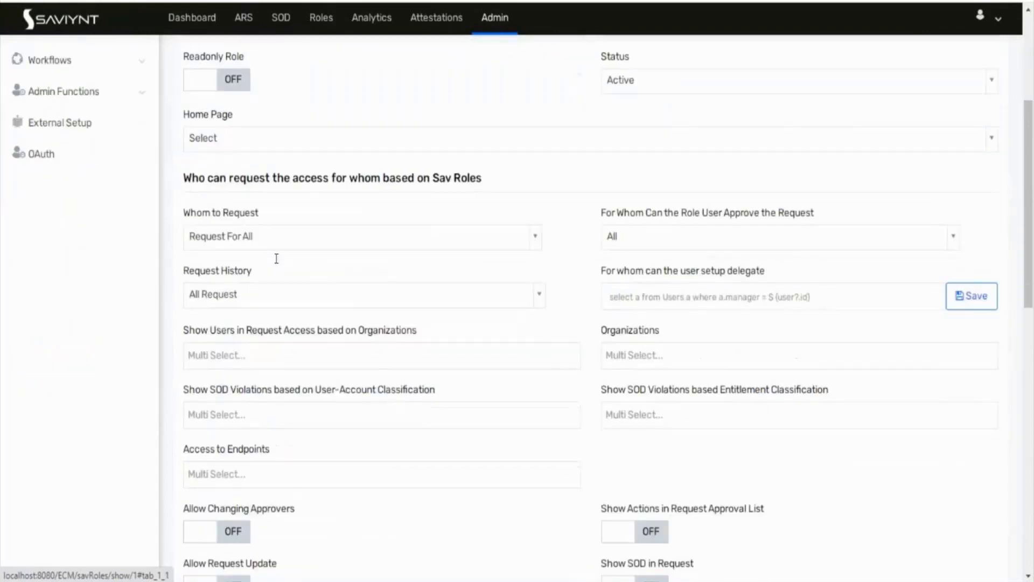
scroll(282, 253, "up", 2)
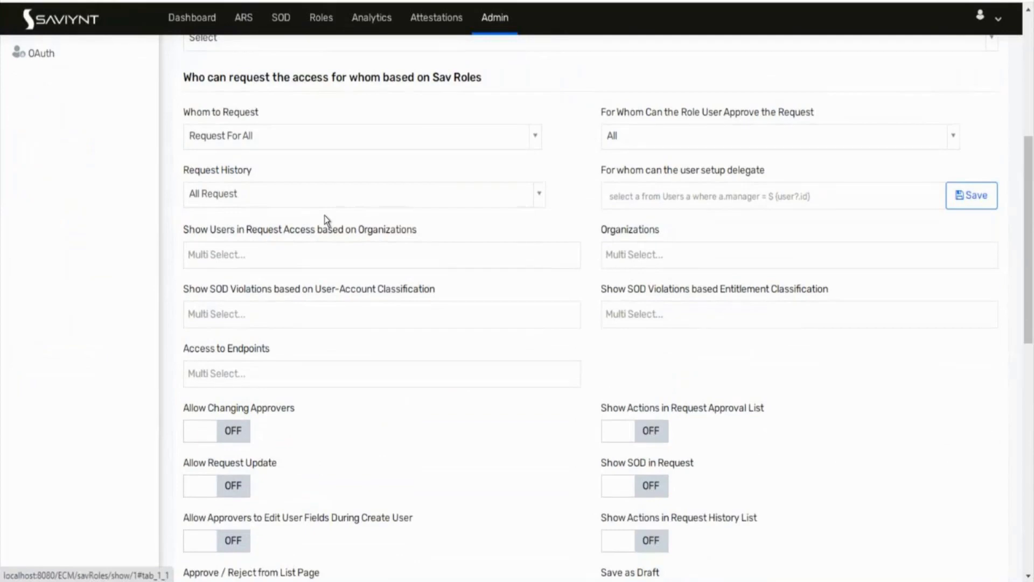
scroll(326, 220, "up", 7)
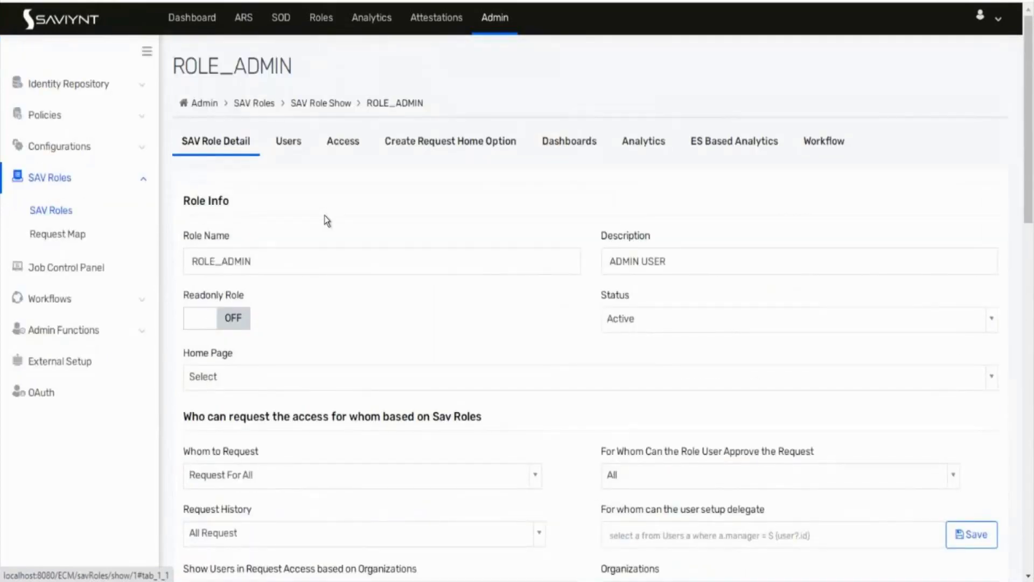
left_click(416, 142)
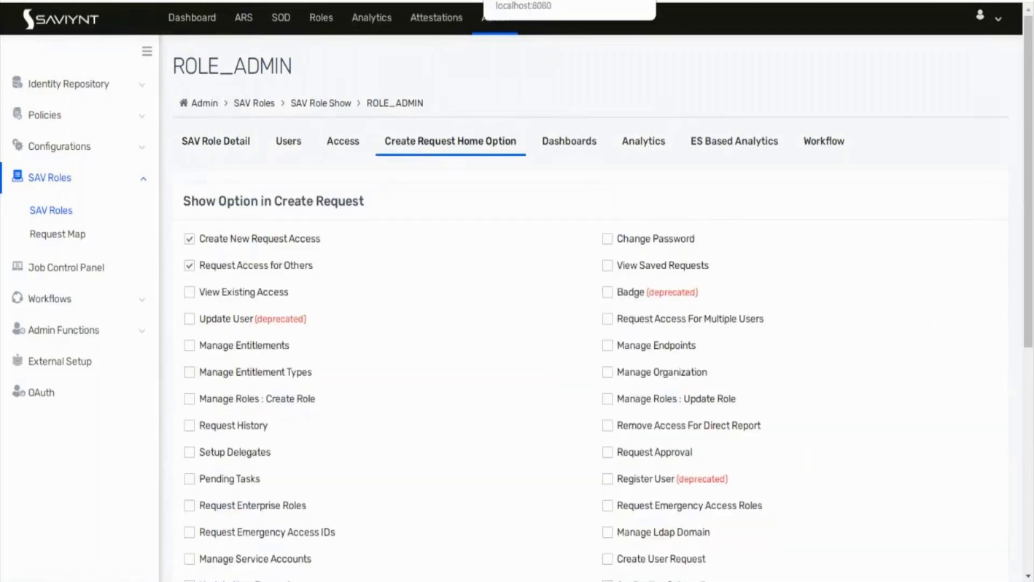
left_click(539, 1)
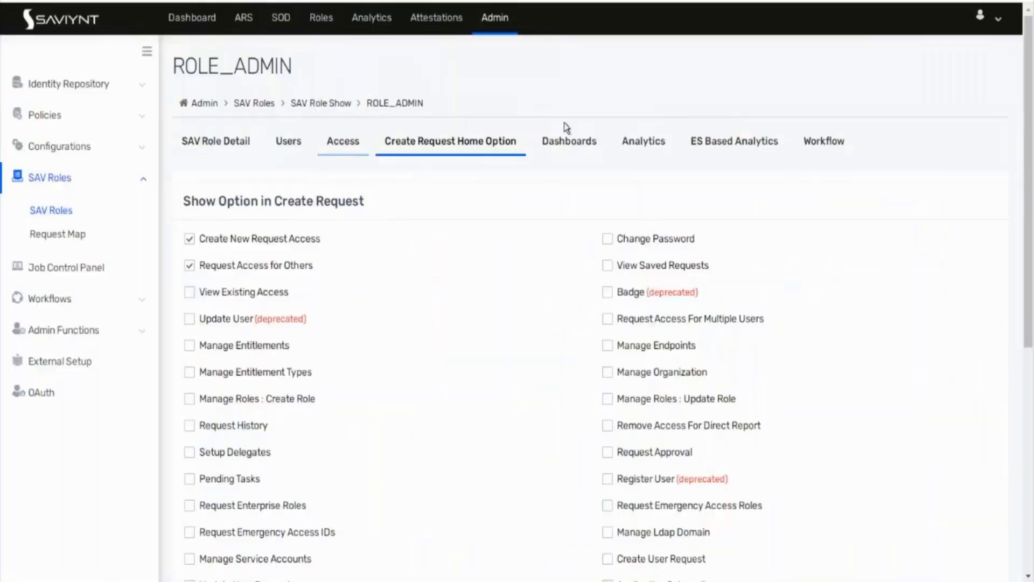
left_click(649, 141)
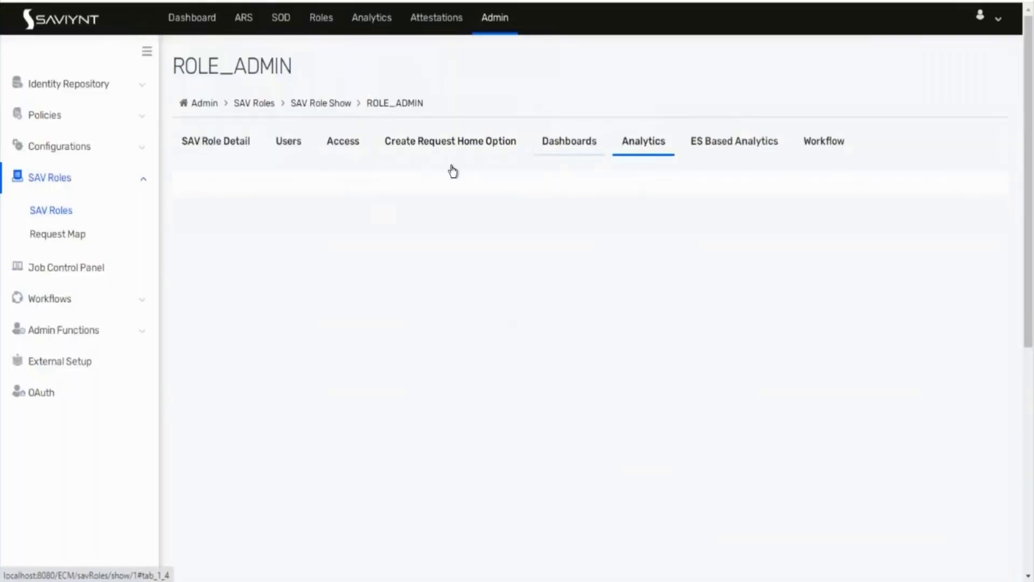
left_click(337, 139)
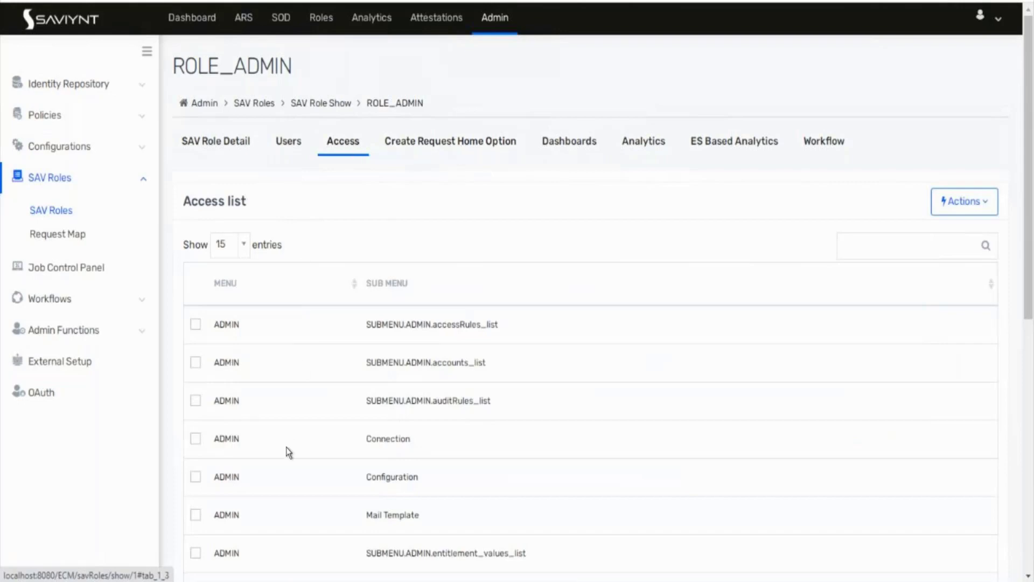
scroll(289, 453, "down", 8)
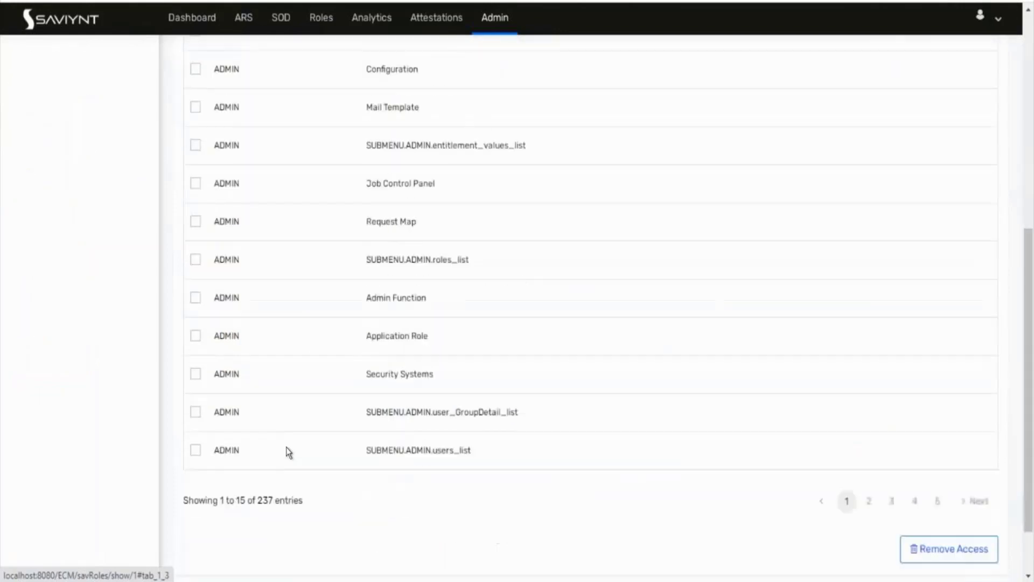
scroll(290, 452, "up", 5)
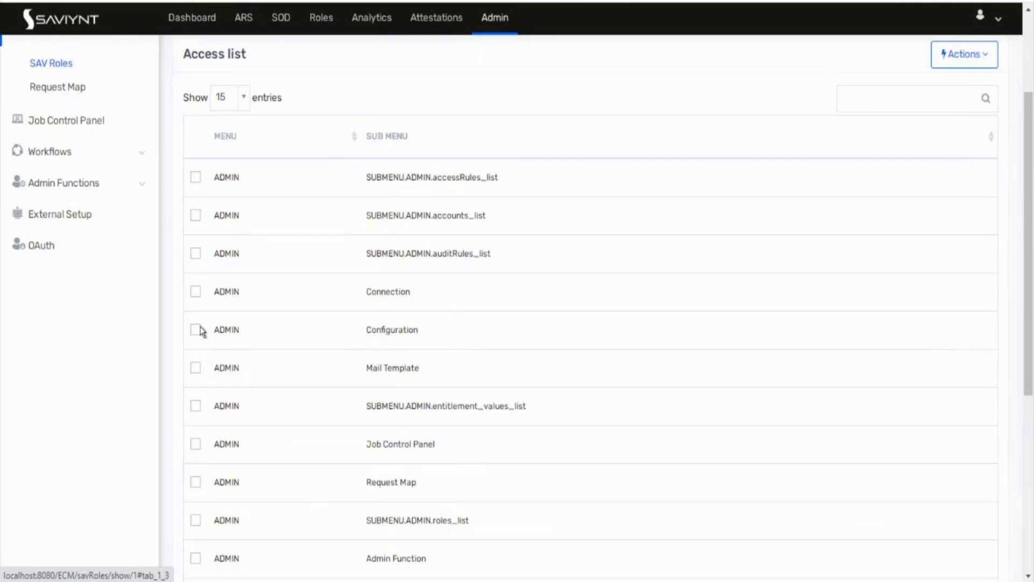
left_click(195, 291)
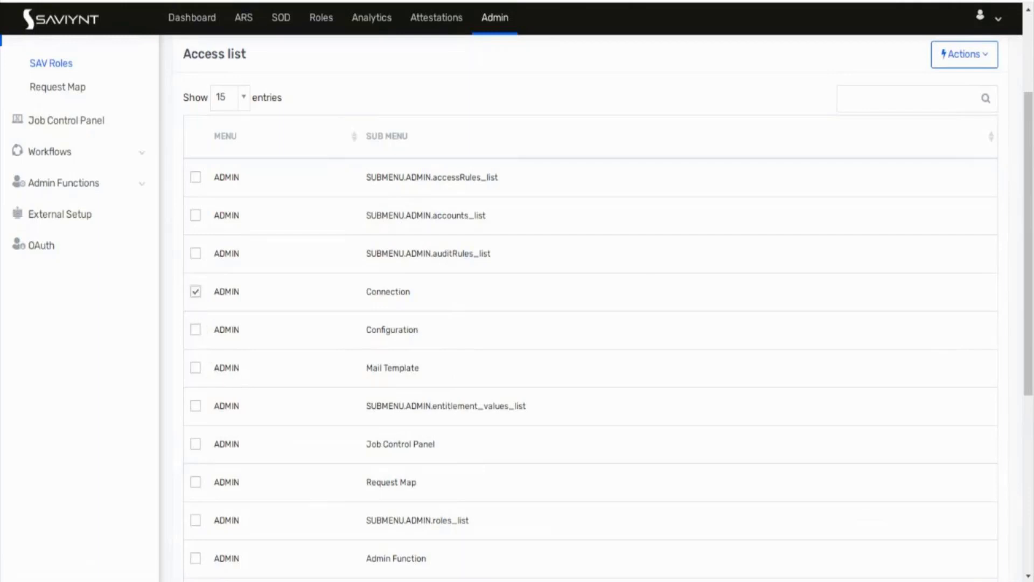
left_click(983, 55)
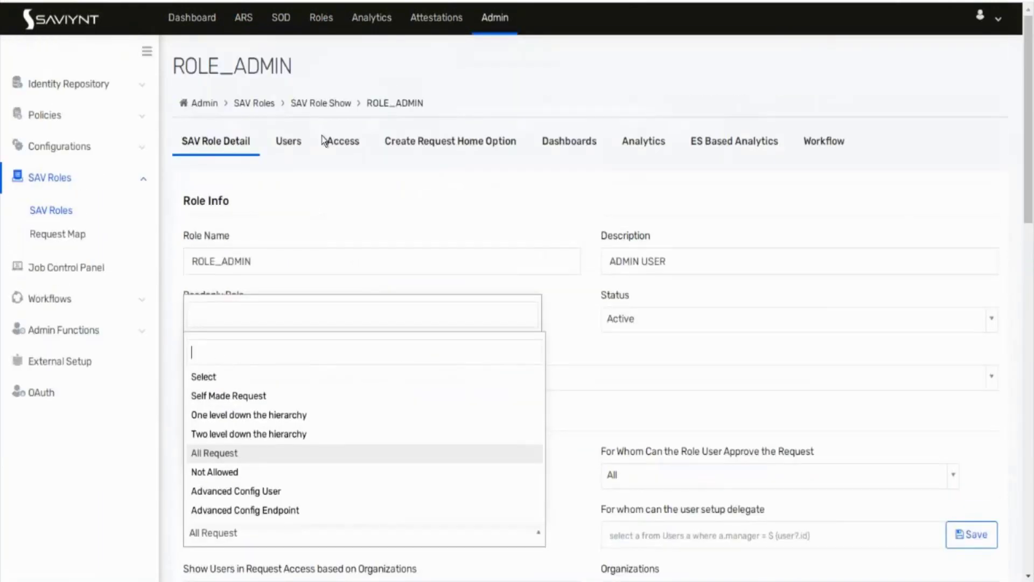
left_click(341, 145)
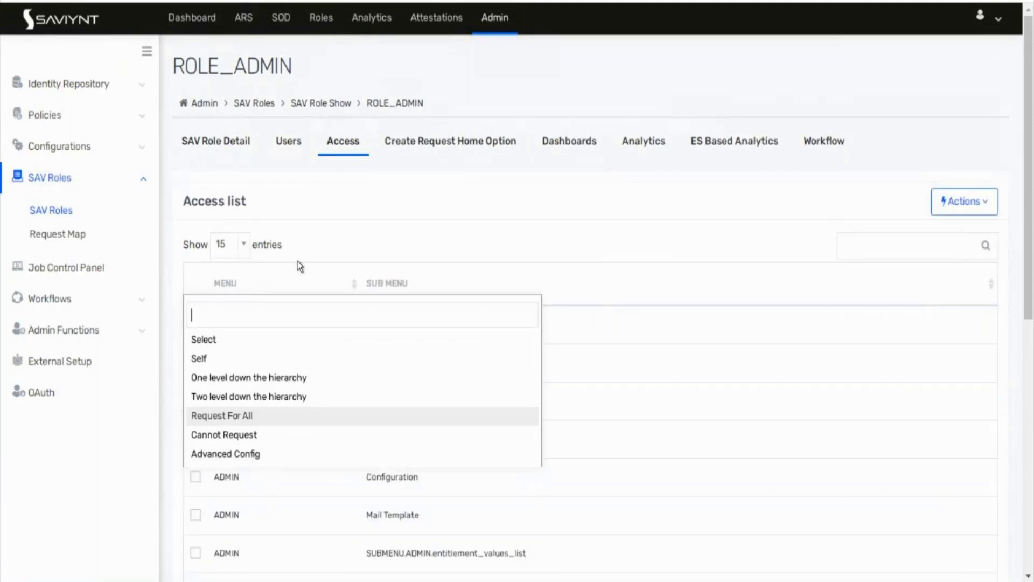
Step: Tick ROLE_ADMIN's Connection access entry and remove it, leaving 236 access entries
left_click(222, 149)
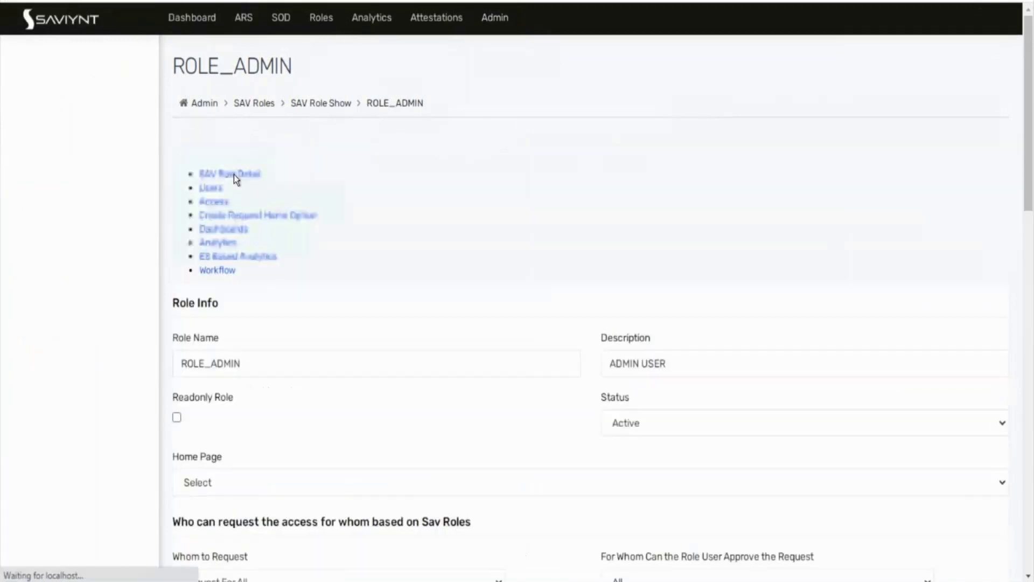
left_click(342, 141)
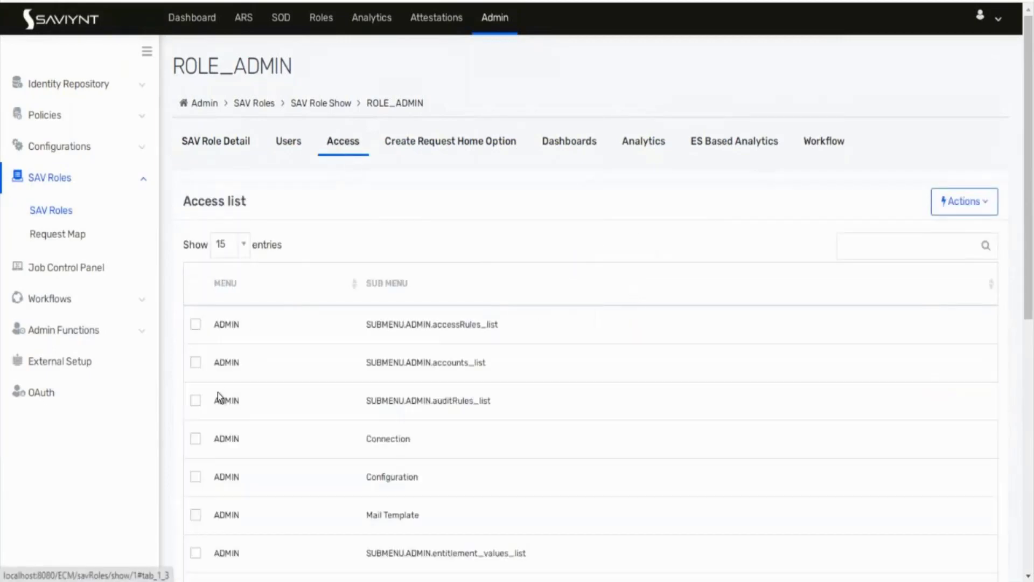
left_click(196, 439)
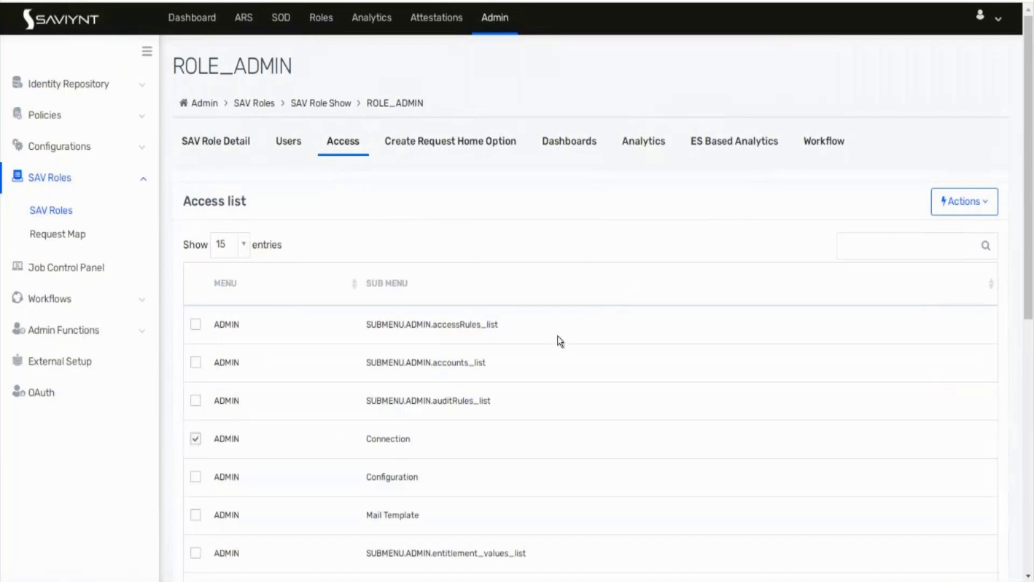
left_click(982, 209)
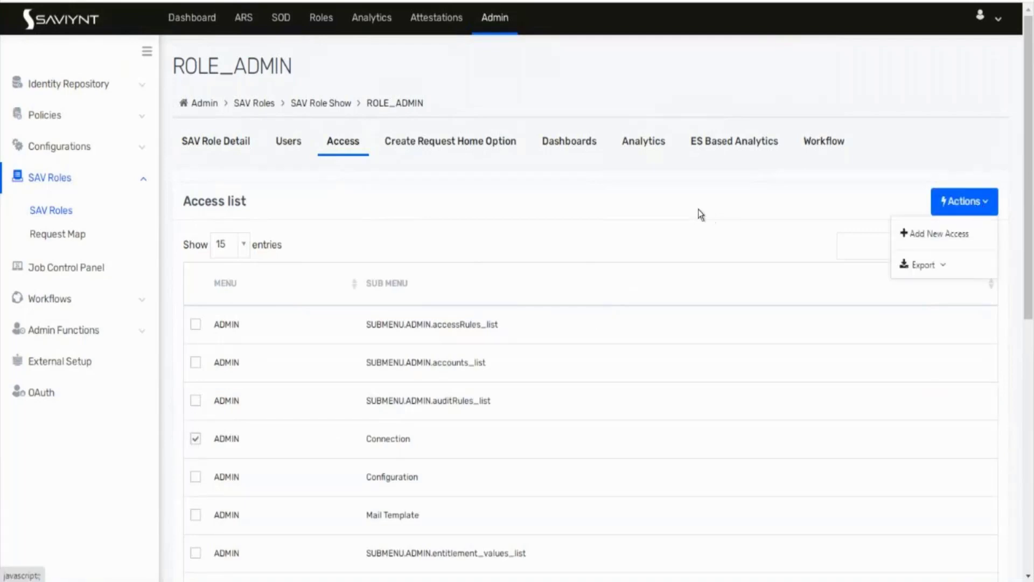
left_click(700, 212)
scroll(700, 214, "down", 3)
scroll(699, 213, "down", 5)
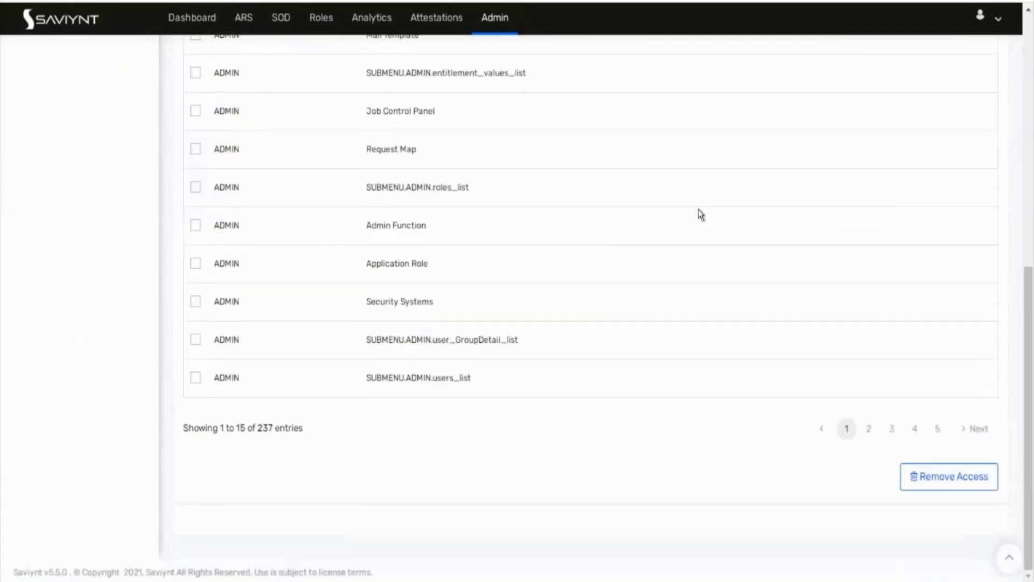
left_click(942, 485)
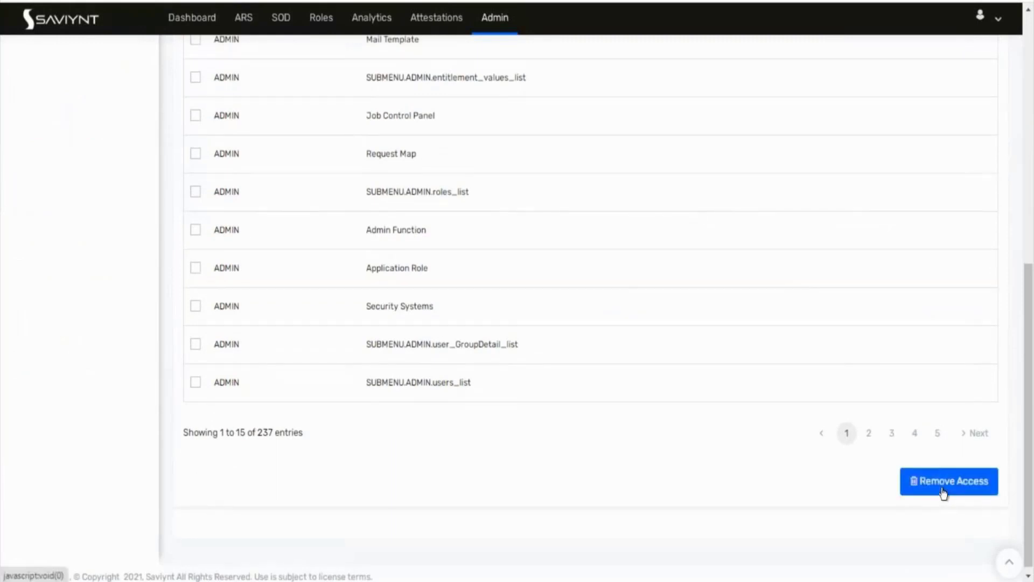
scroll(256, 171, "up", 3)
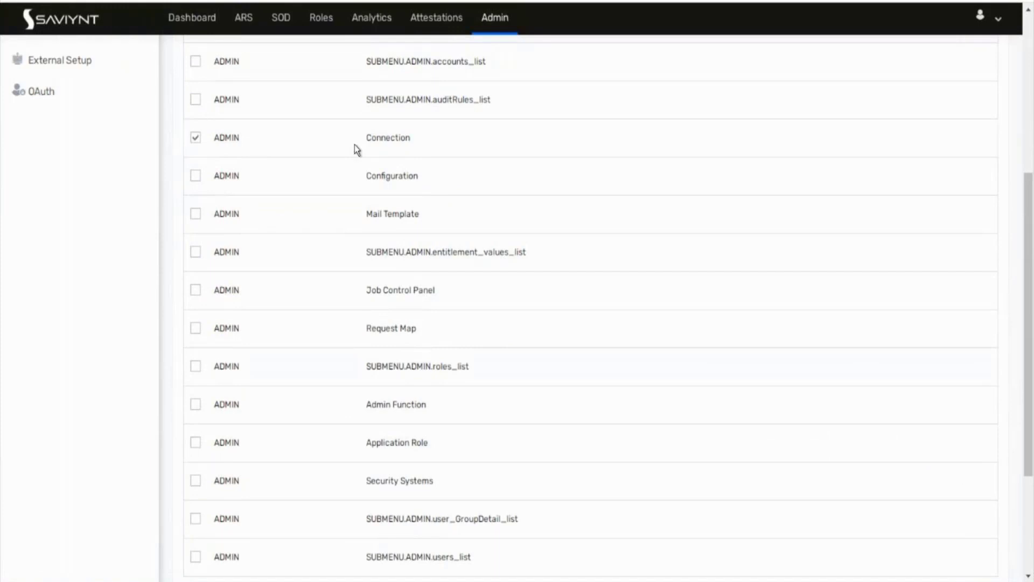
scroll(355, 144, "down", 3)
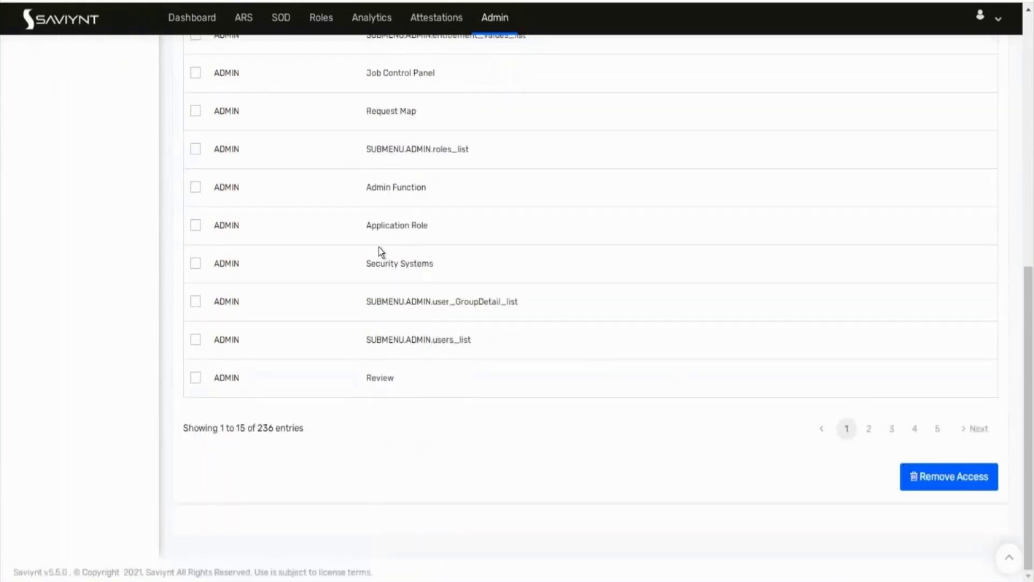
scroll(379, 246, "up", 5)
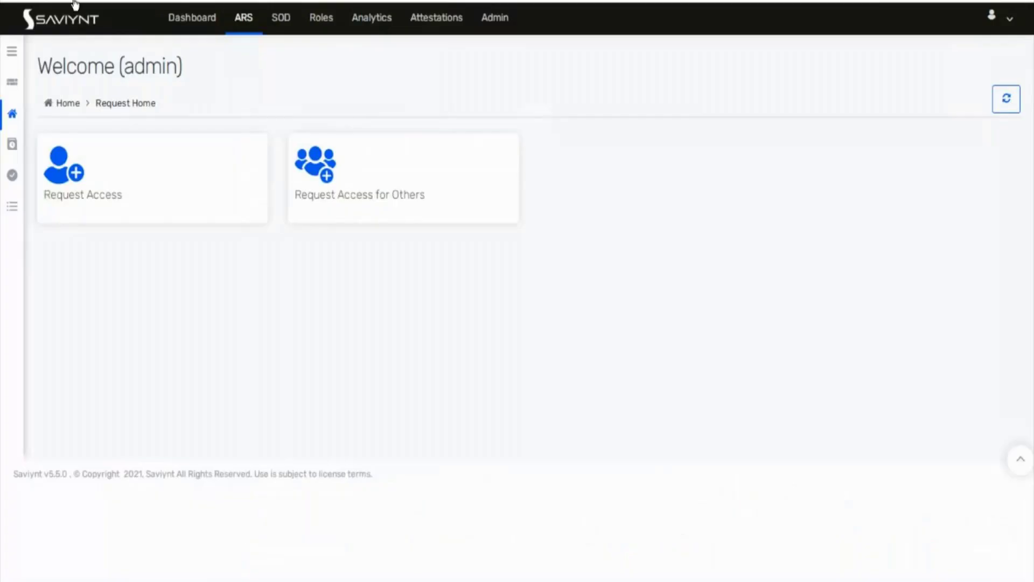
Step: Reload the page, open the Admin Job Control Panel, and expand the sidebar navigation
key("F5")
left_click(498, 29)
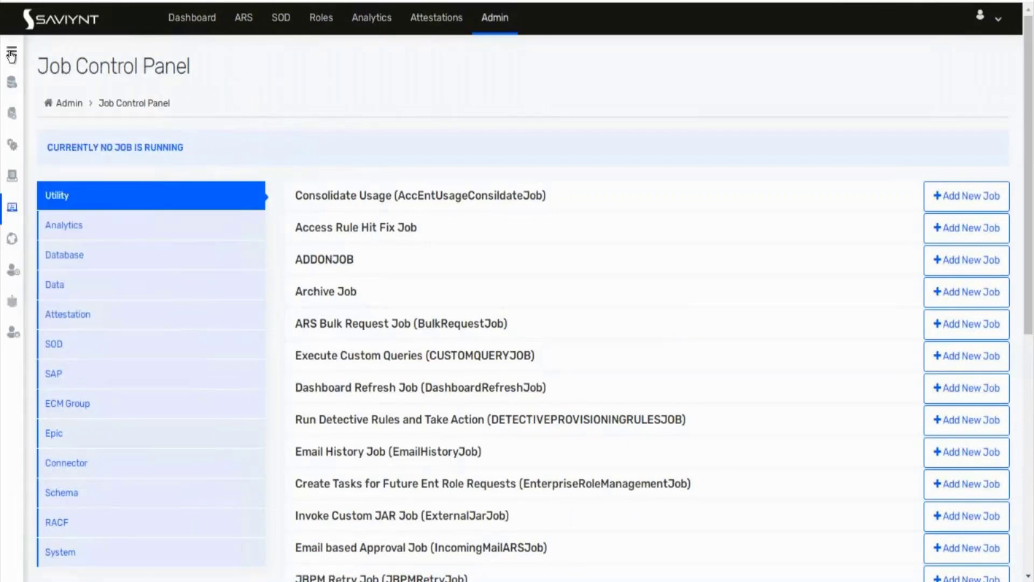
left_click(11, 53)
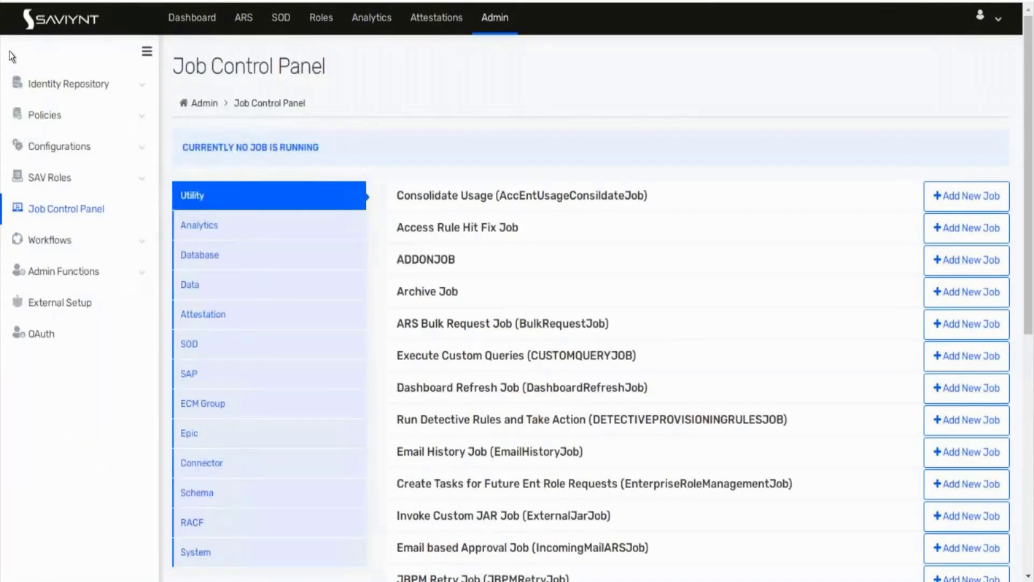
left_click(67, 87)
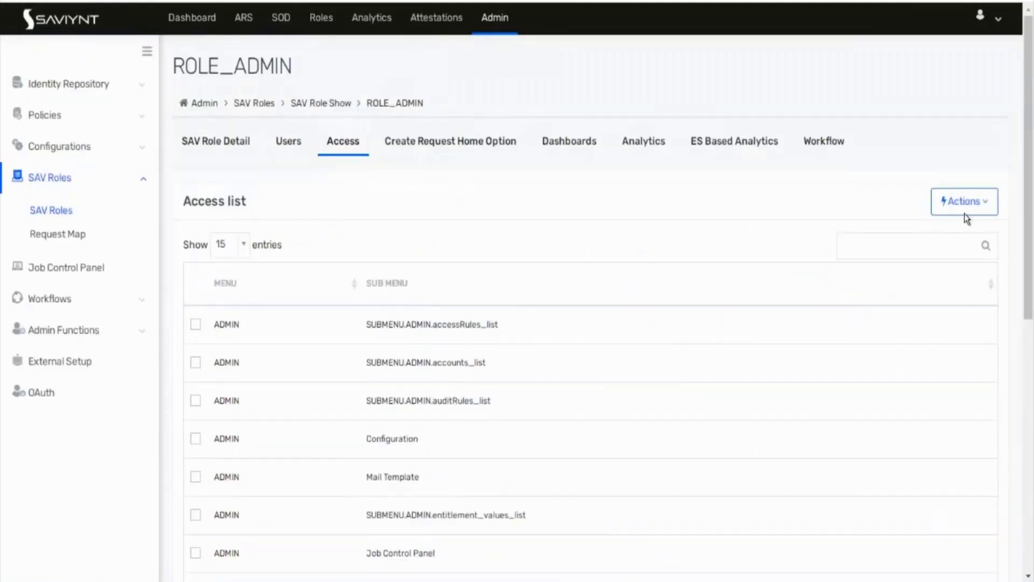
Step: Re-add the Connection access to ROLE_ADMIN, then go to the Identity Repository Users list
left_click(958, 207)
left_click(940, 241)
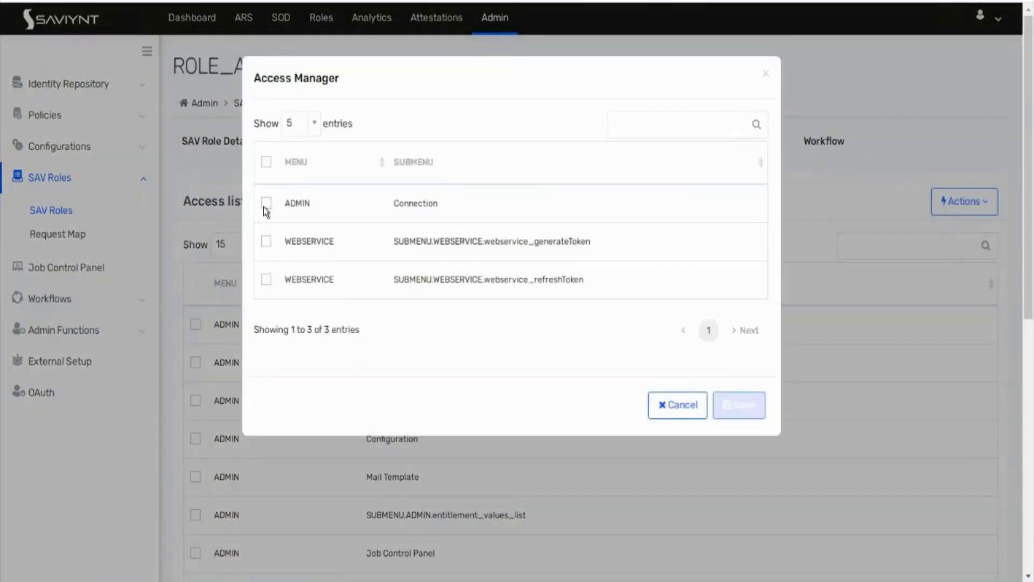
left_click(266, 203)
left_click(740, 407)
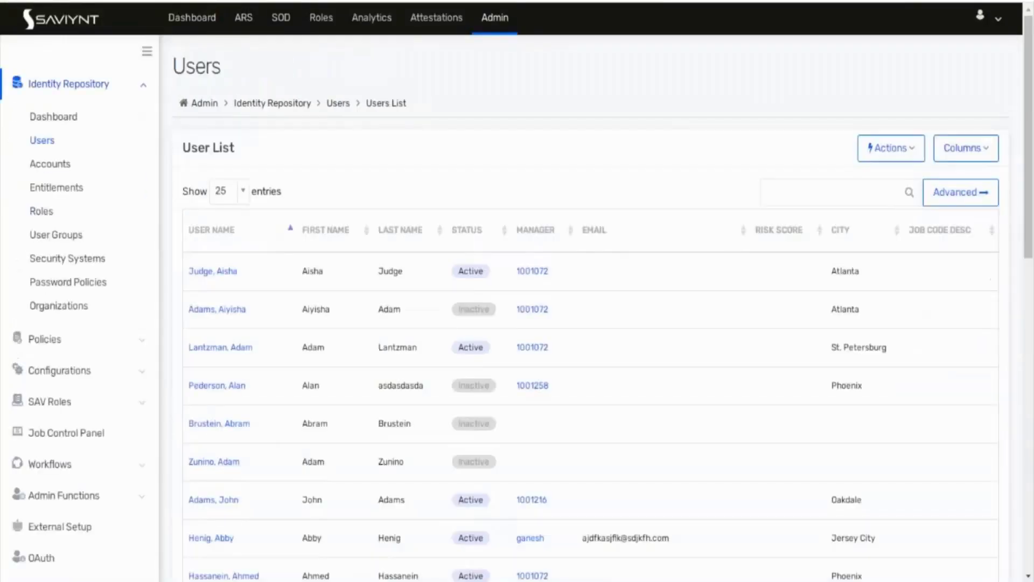
left_click(68, 0)
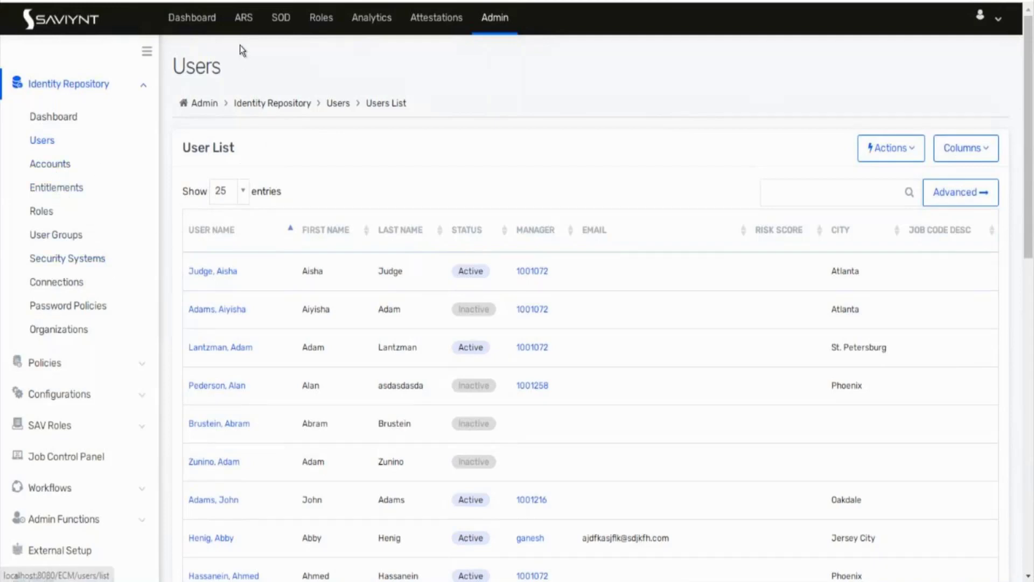
Step: Navigate back to Admin and open the Identity Repository Connections list showing Test Con 1
left_click(244, 17)
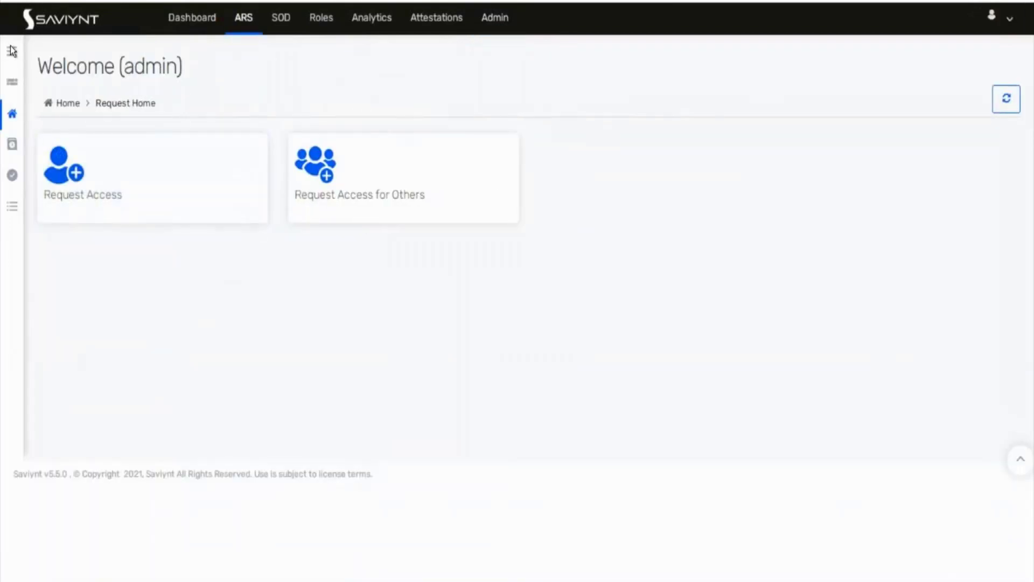
left_click(12, 51)
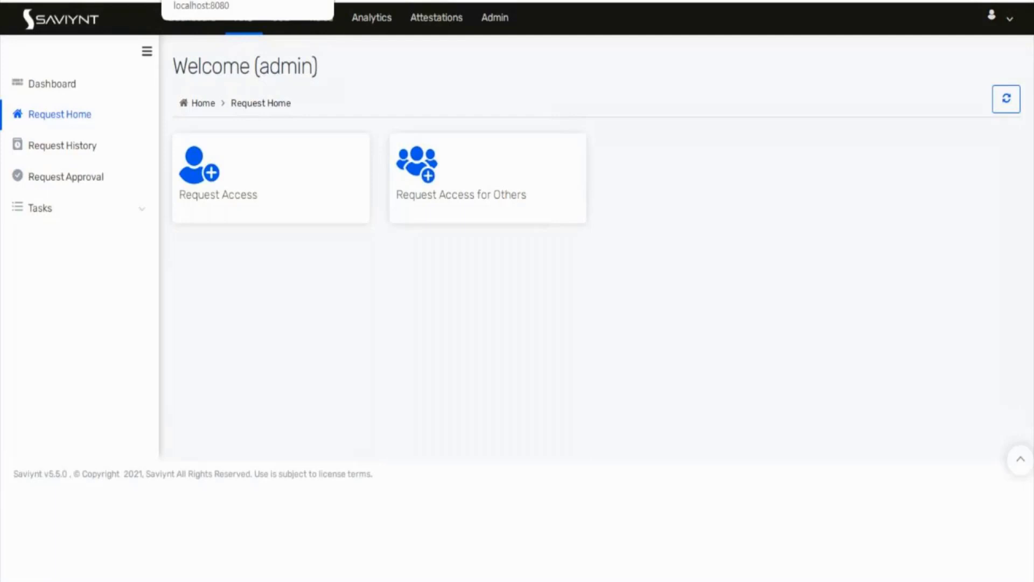
left_click(205, 1)
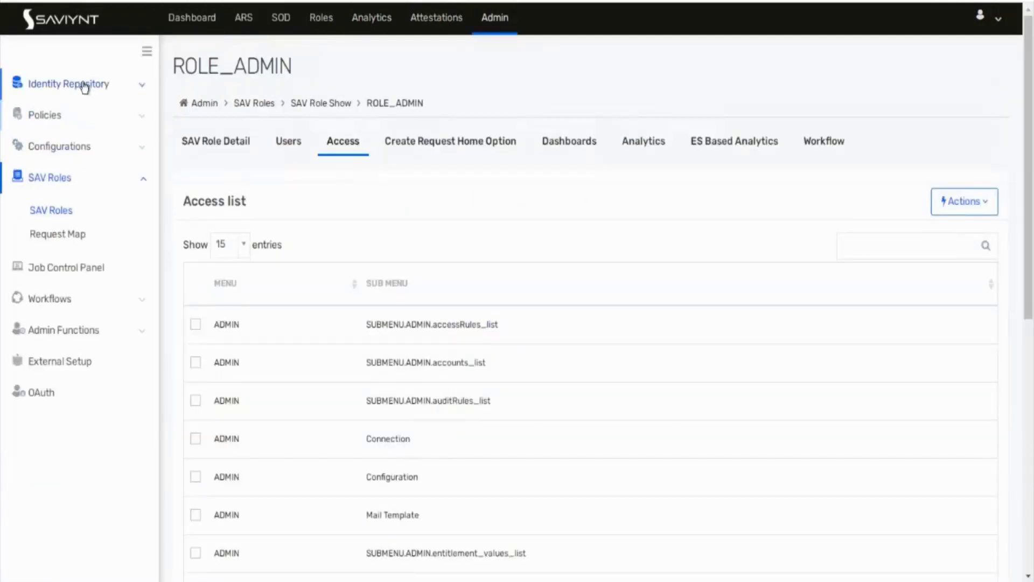
left_click(85, 86)
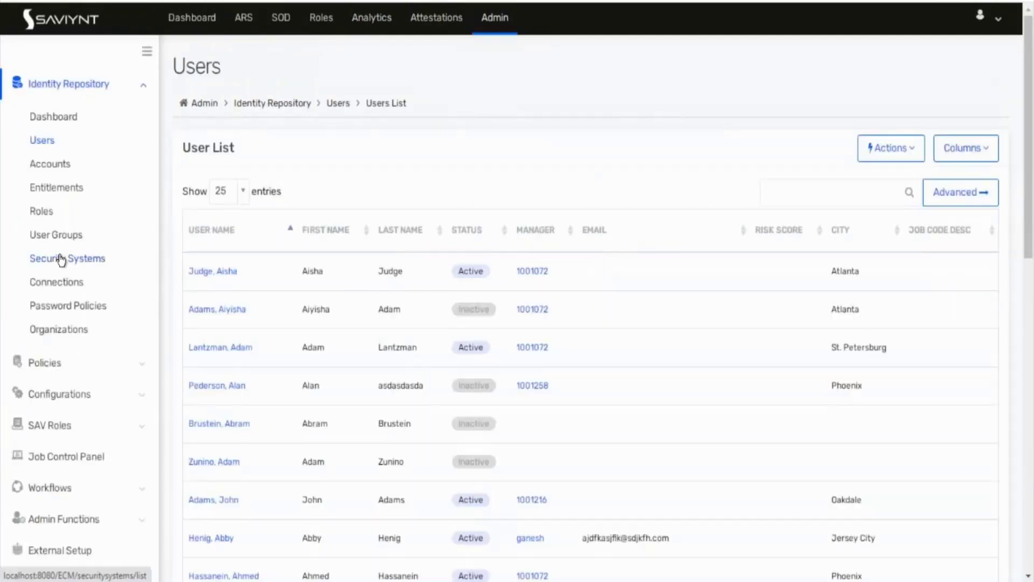
left_click(59, 281)
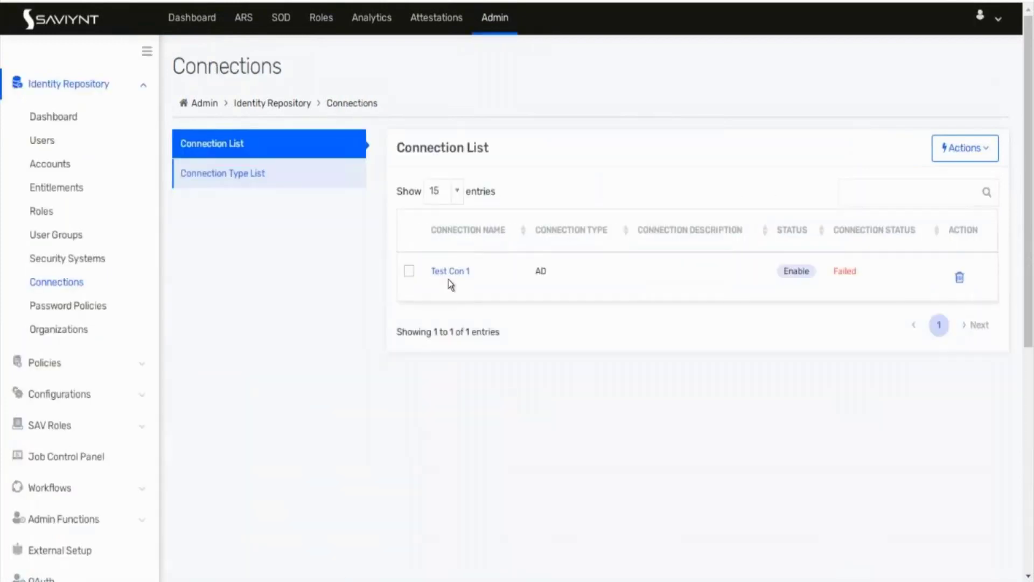
Step: Open Test Con 1 and set its Default SAV Role to ROLE_USER
left_click(450, 271)
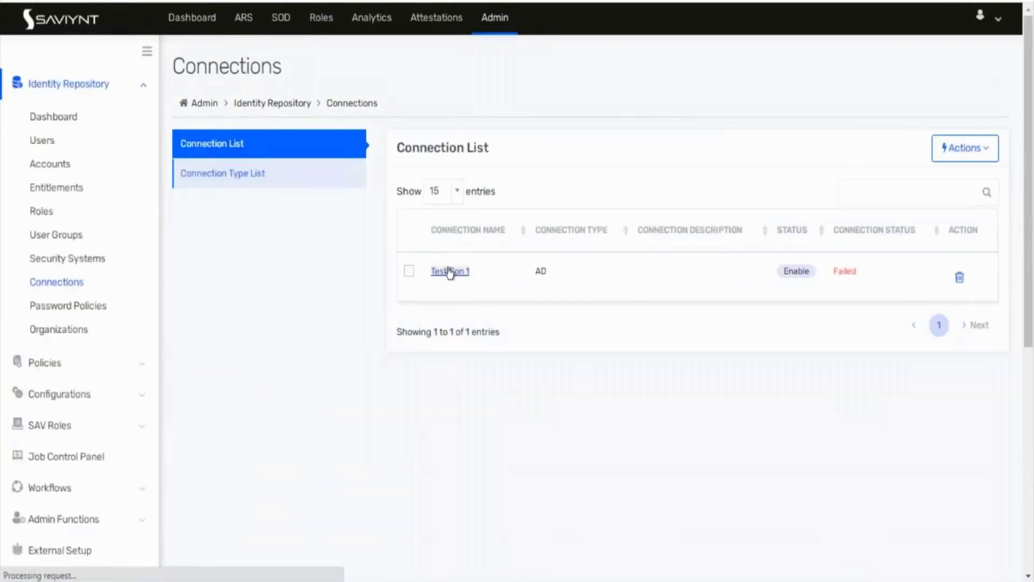
scroll(778, 359, "down", 3)
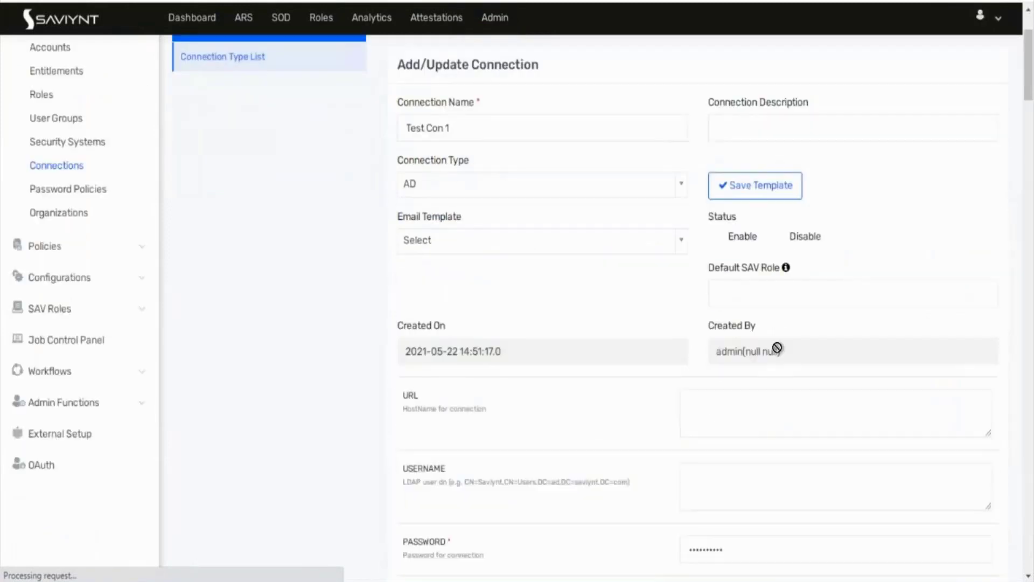
left_click(725, 309)
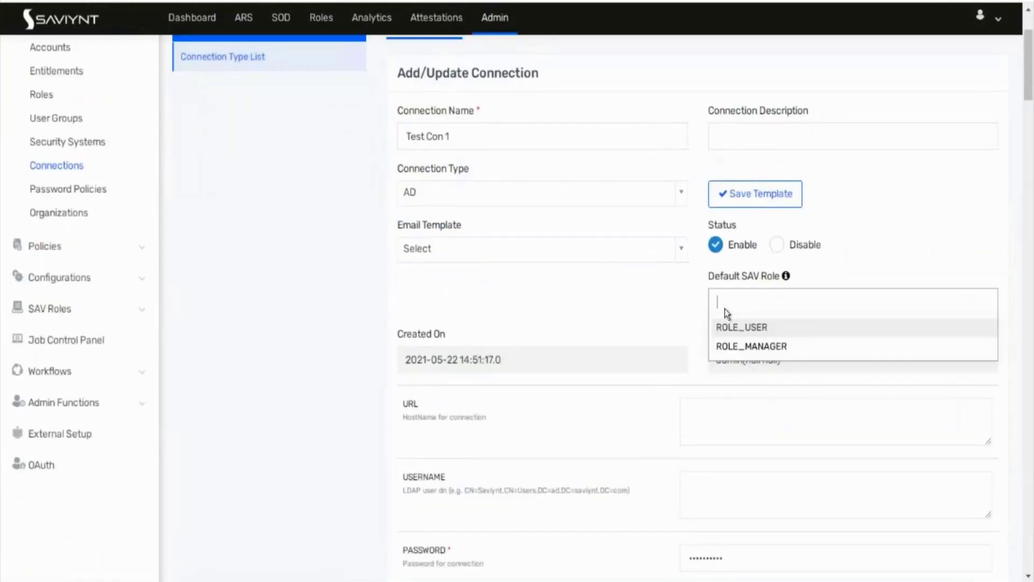
left_click(754, 333)
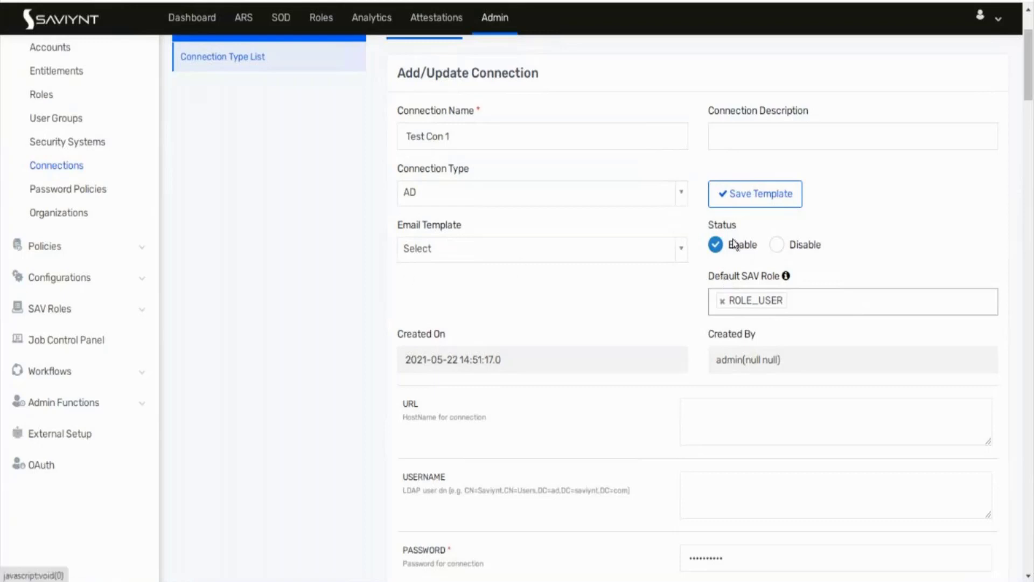
mouse_move(787, 280)
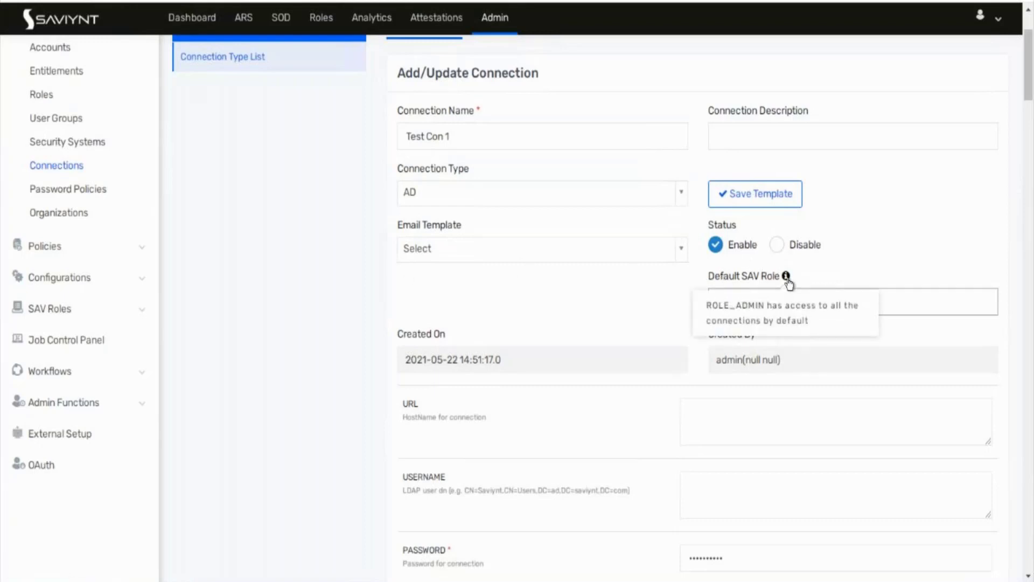
Step: Scroll to the DEFAULT_USER_ROLE field and highlight its name and description text
scroll(836, 273, "down", 5)
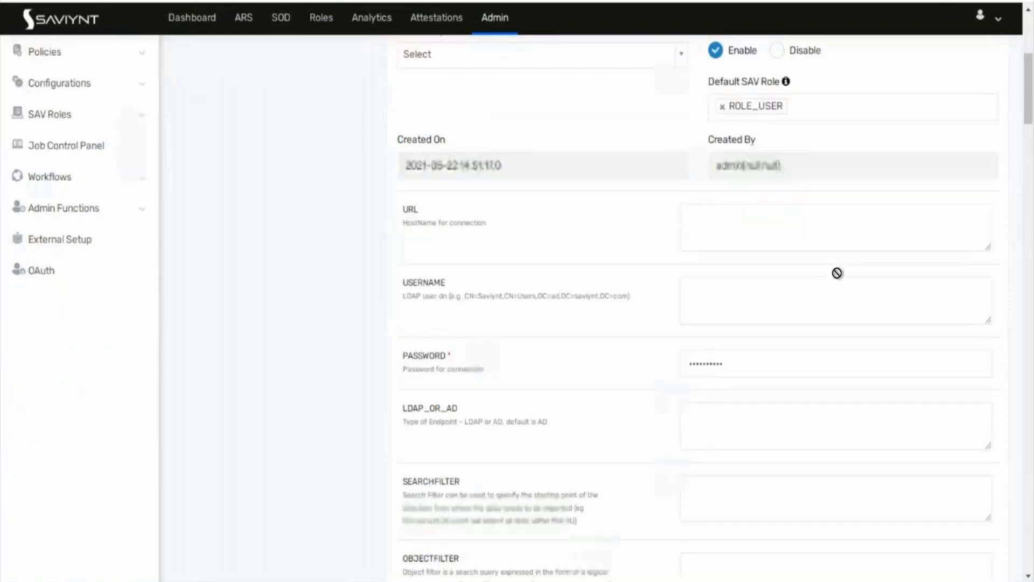
scroll(837, 273, "down", 12)
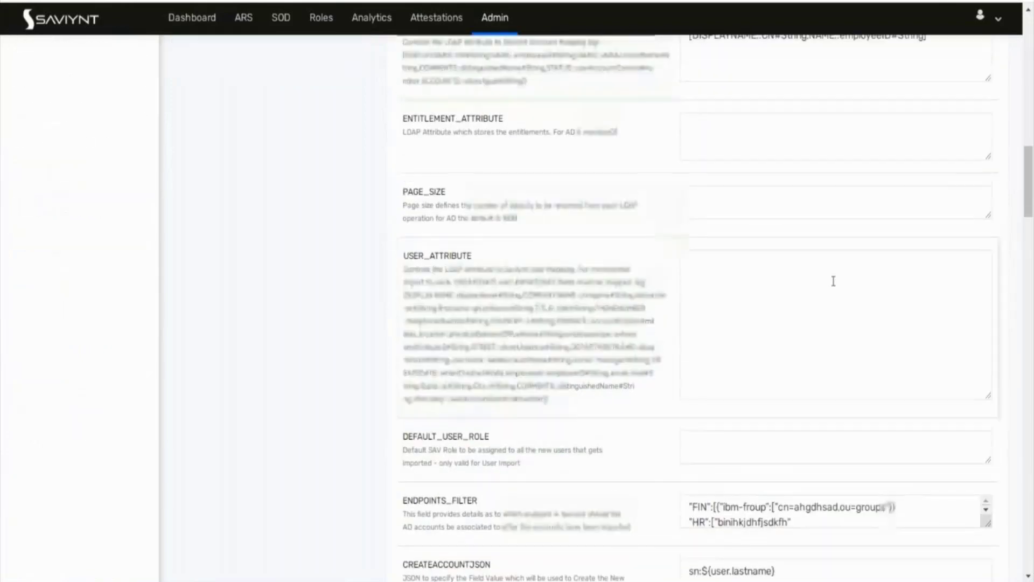
left_click_drag(437, 495, 459, 494)
left_click_drag(404, 505, 521, 519)
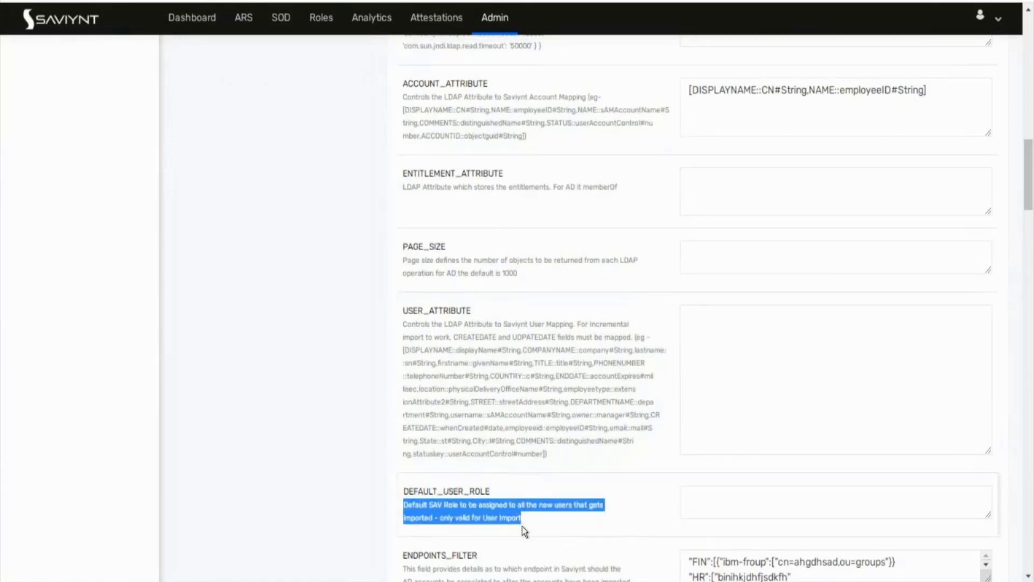
left_click(522, 526)
left_click_drag(520, 521, 401, 501)
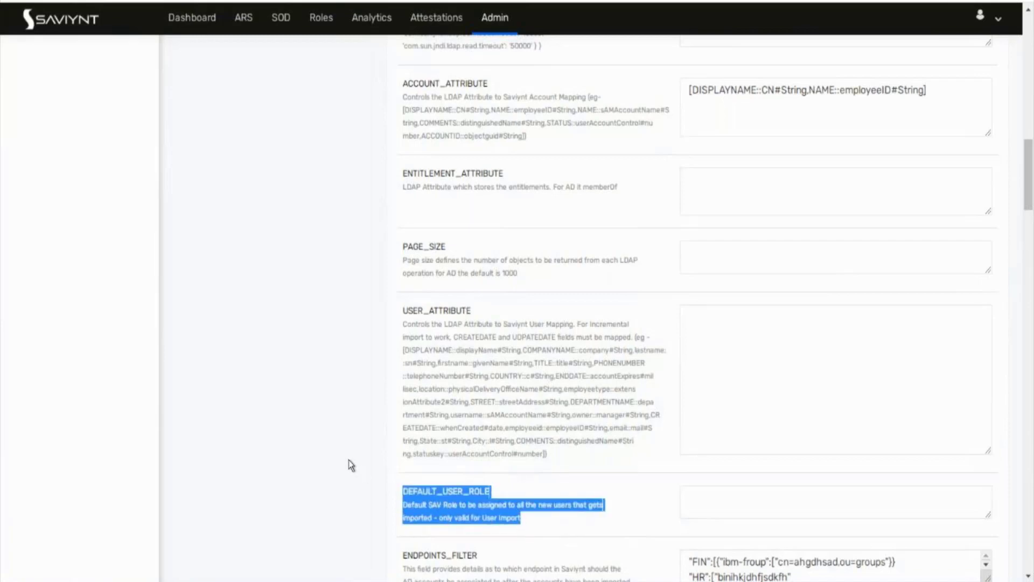
scroll(348, 459, "up", 20)
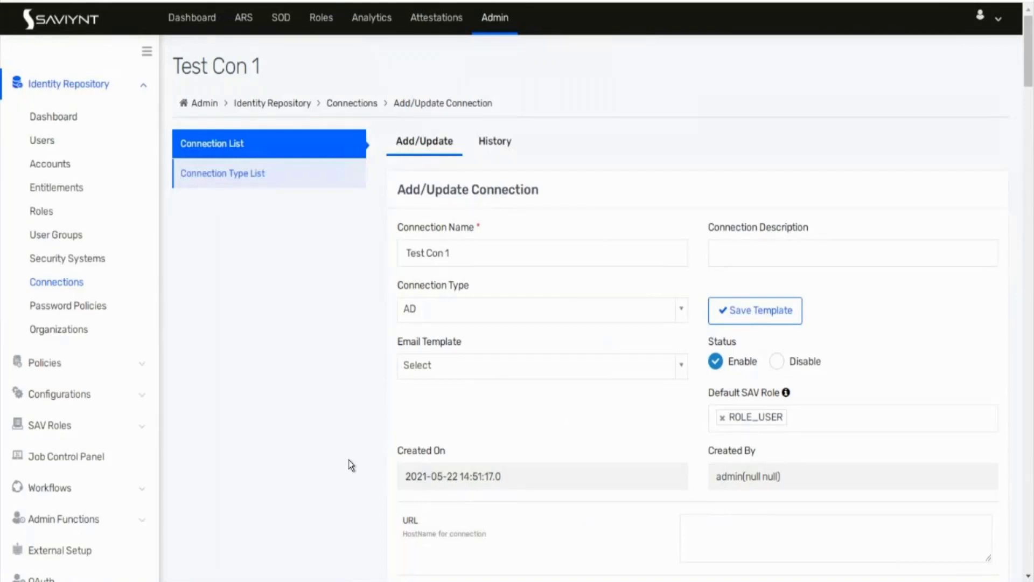
Step: Go to the Job Control Panel, briefly visiting and dismissing the empty analytics dashboard
left_click(372, 18)
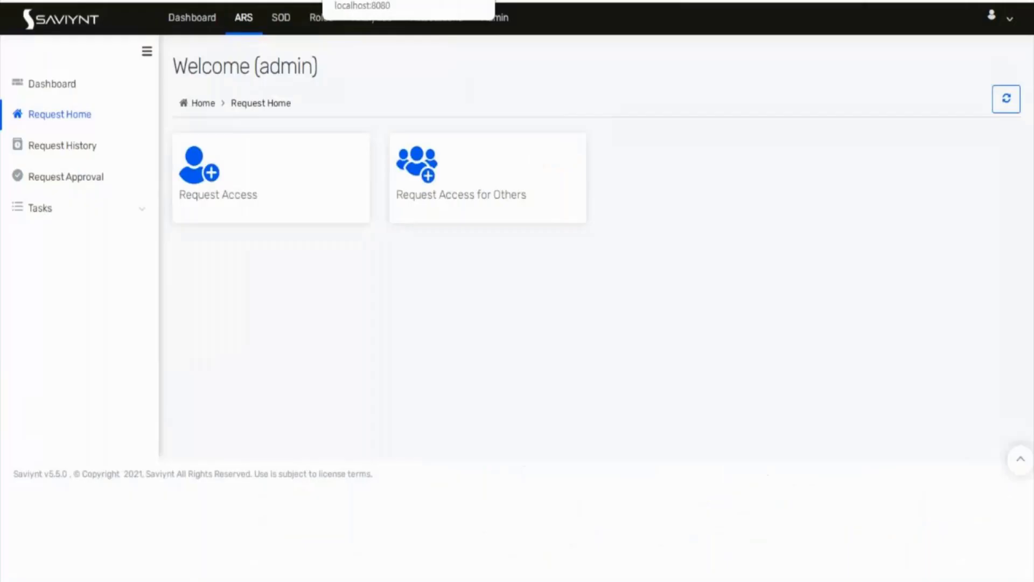
left_click(485, 22)
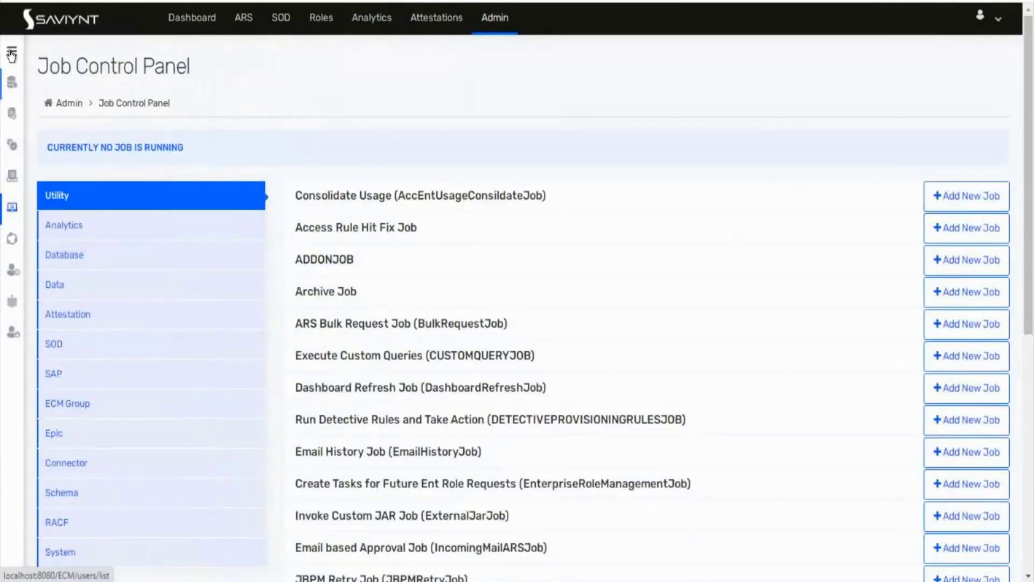
left_click(10, 48)
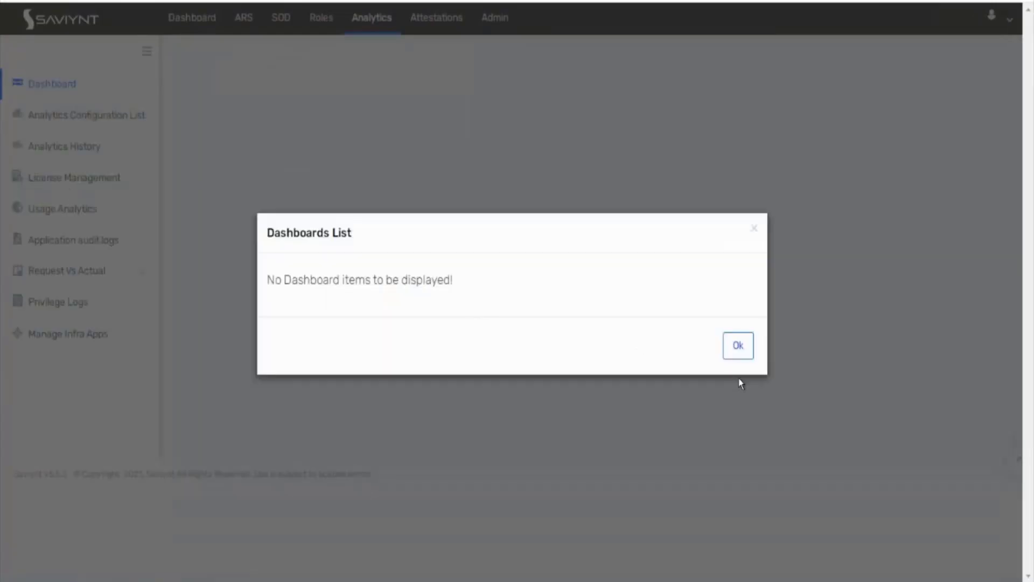
left_click(738, 346)
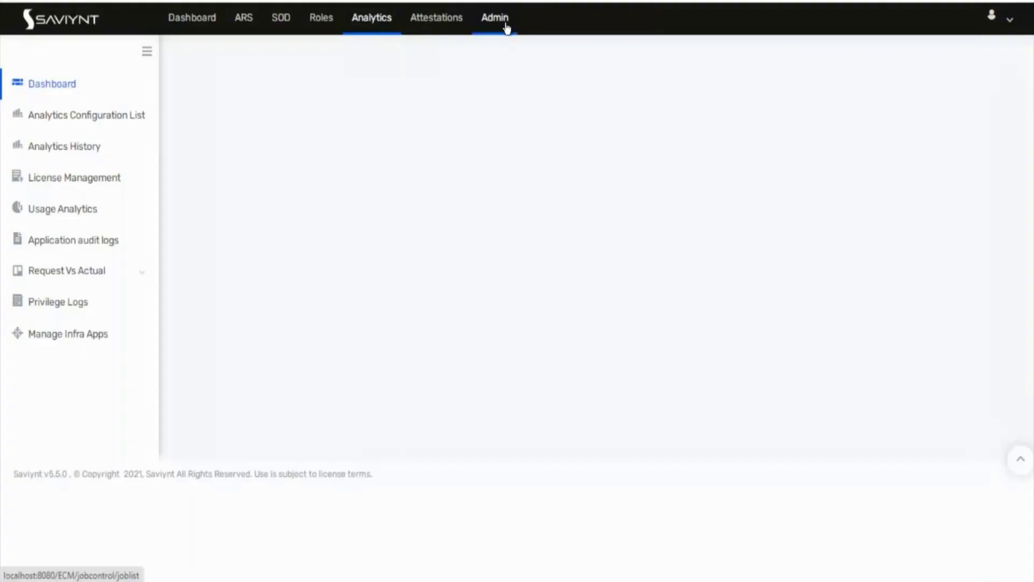
left_click(495, 22)
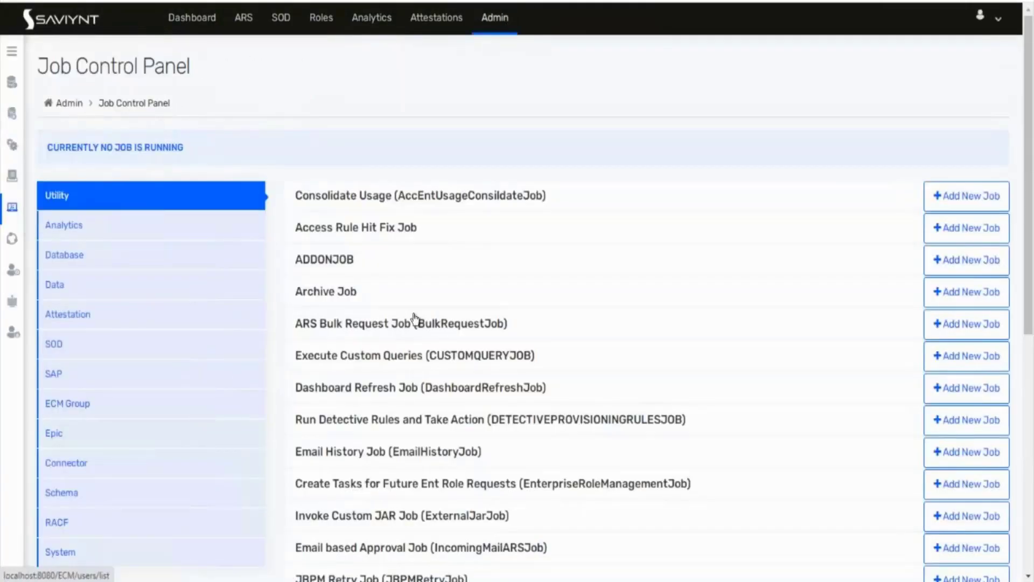
Step: Expand Email History Job and check EMAIL_JOB's actions, closing them without choosing one
scroll(370, 454, "down", 1)
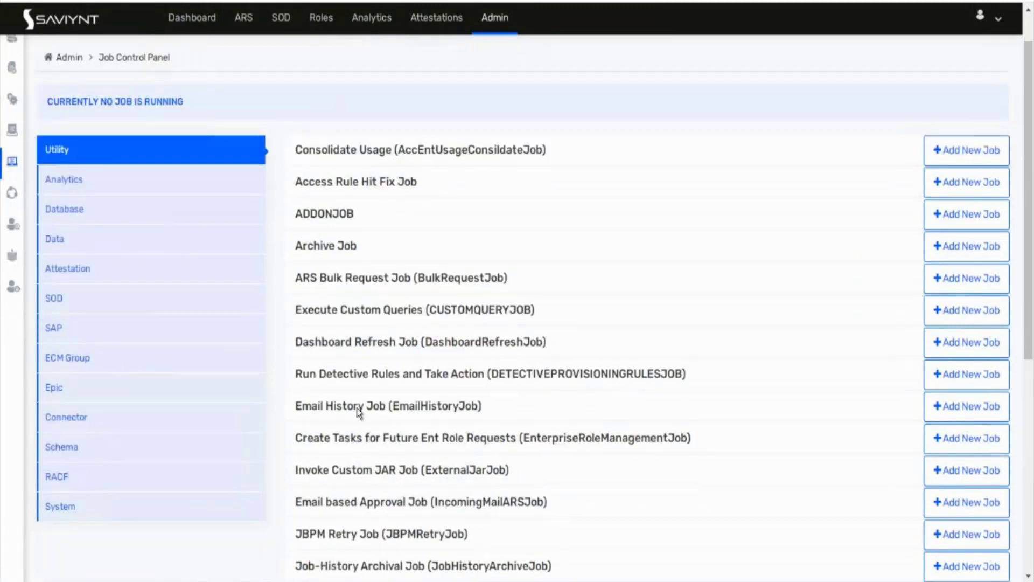
left_click(461, 413)
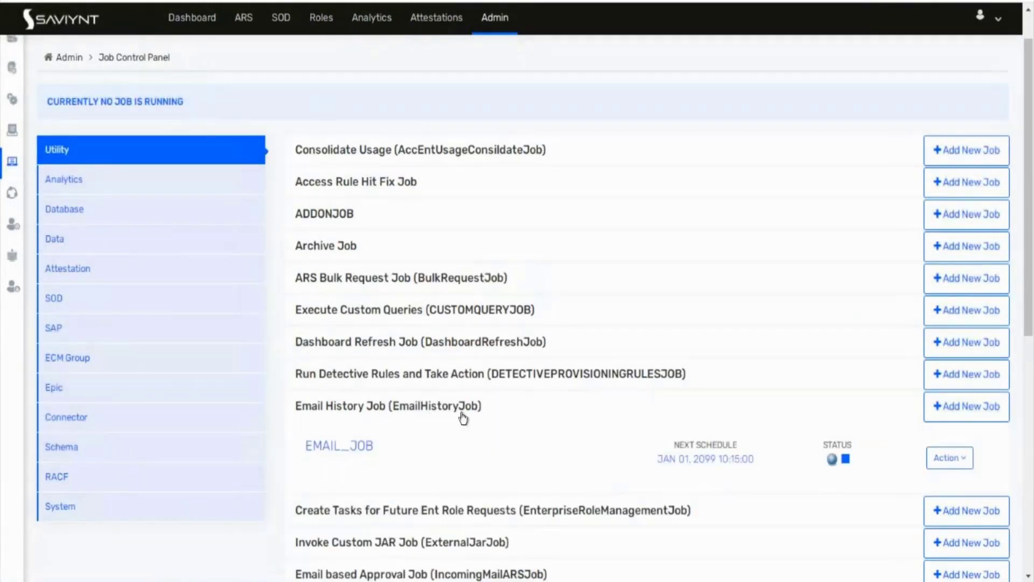
left_click(958, 471)
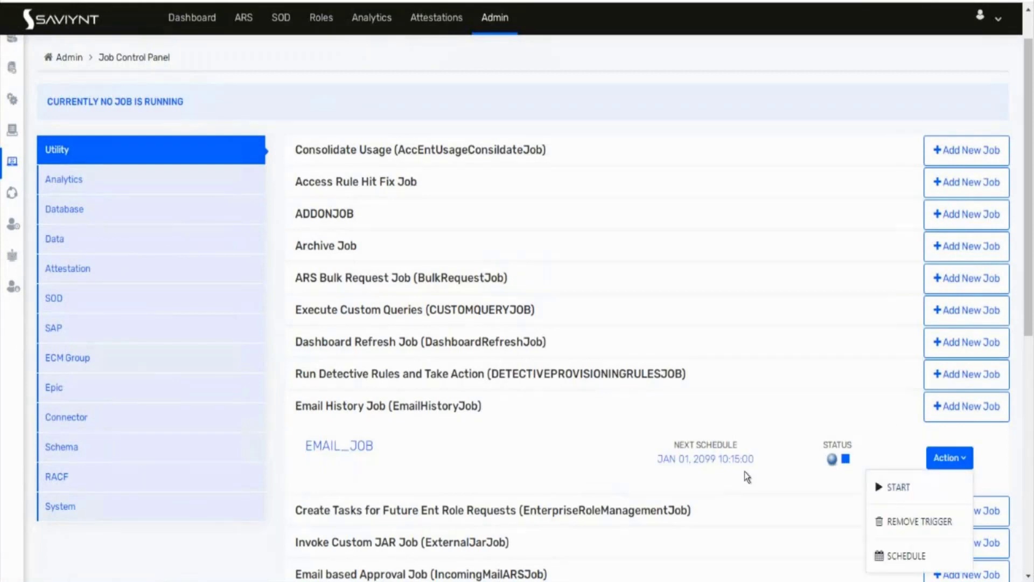
left_click(633, 80)
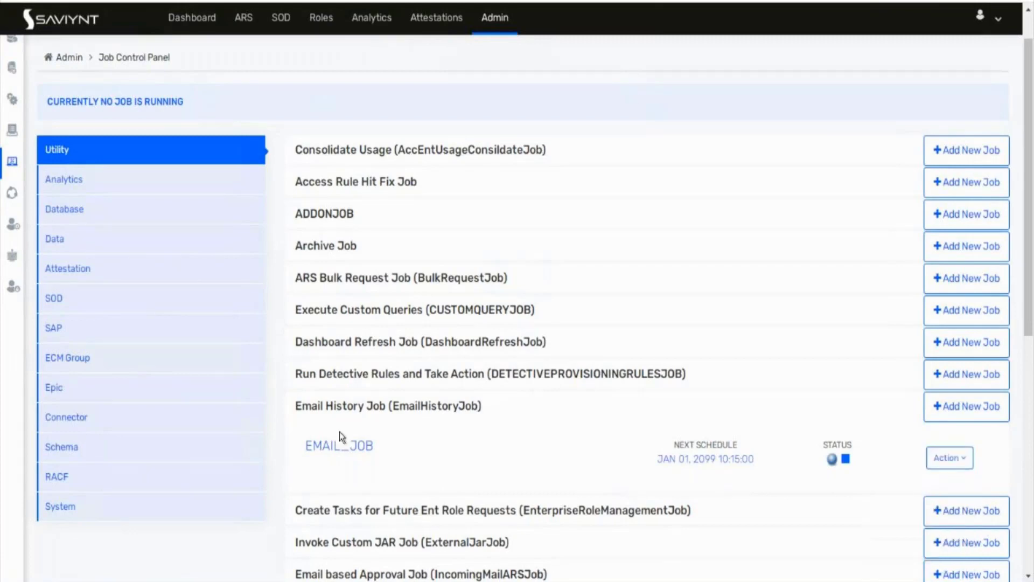
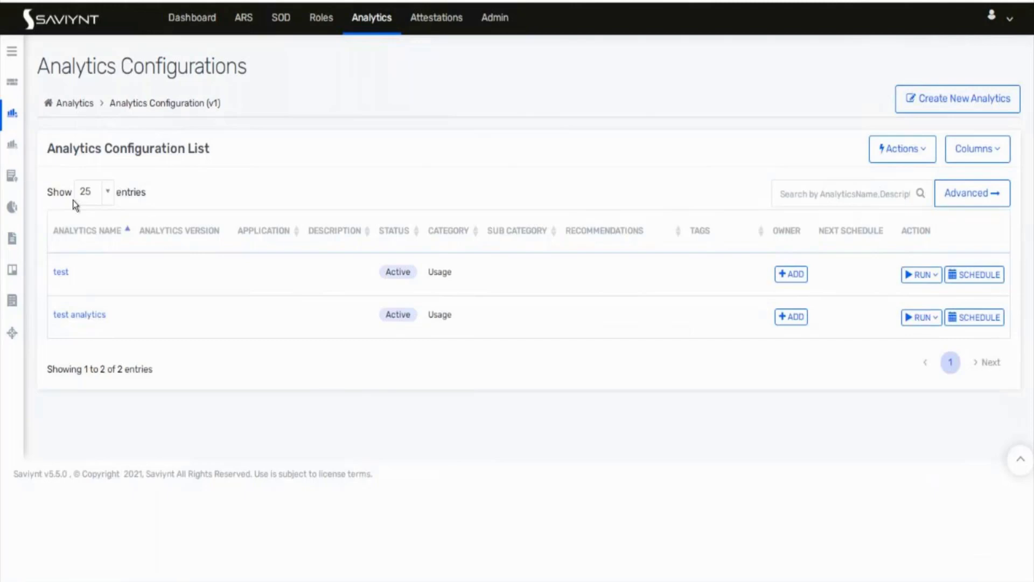
Step: Review the existing test analytics' details and edit view, then return to the configurations list
left_click(61, 274)
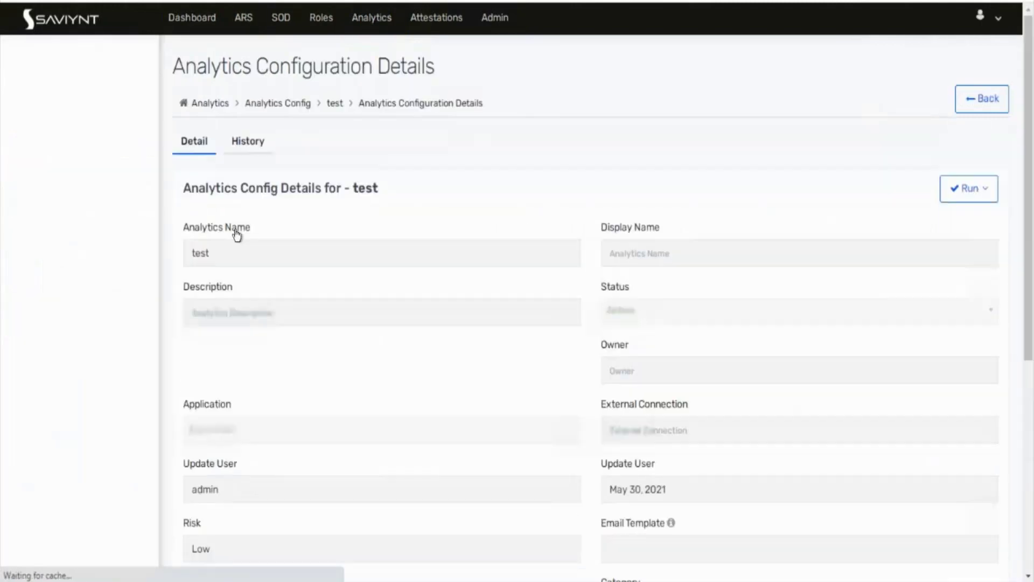
scroll(317, 272, "down", 6)
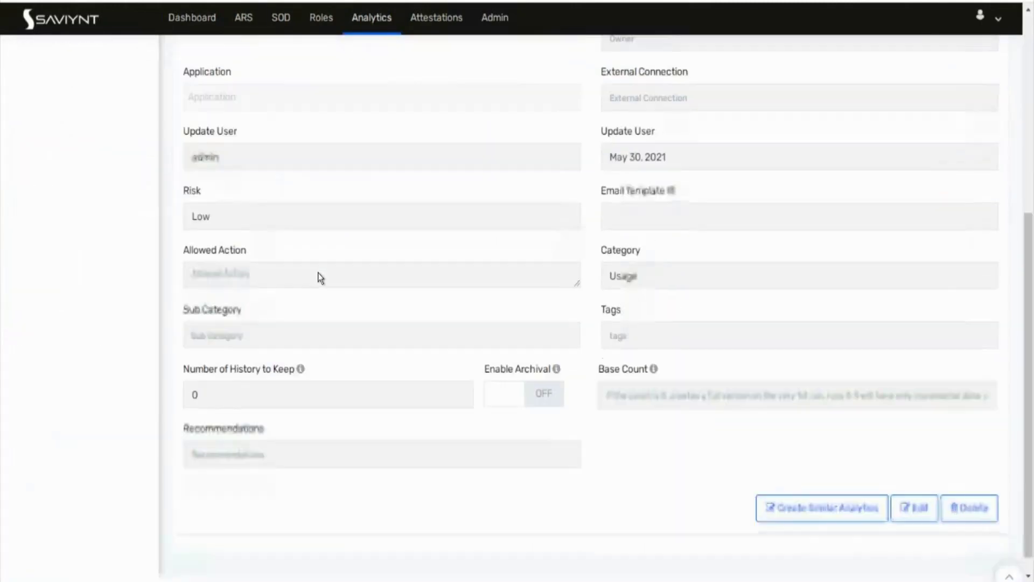
scroll(318, 272, "up", 6)
scroll(318, 272, "down", 5)
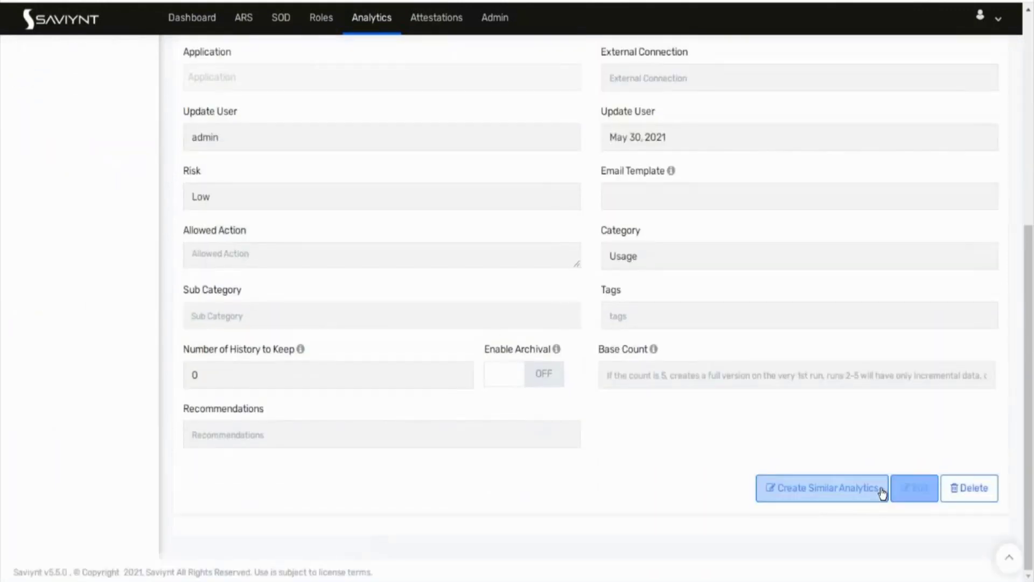
left_click(916, 489)
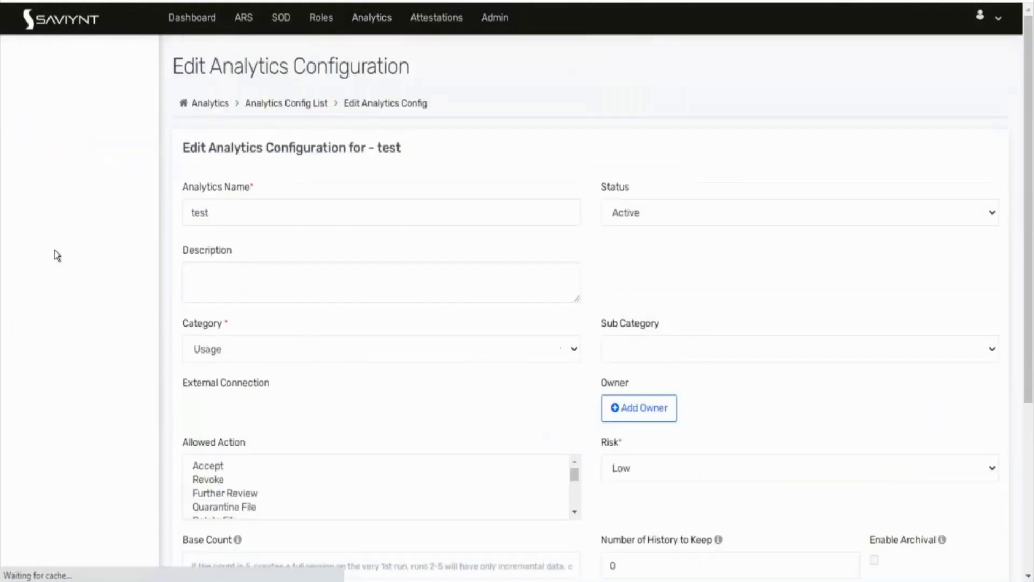
scroll(56, 254, "down", 3)
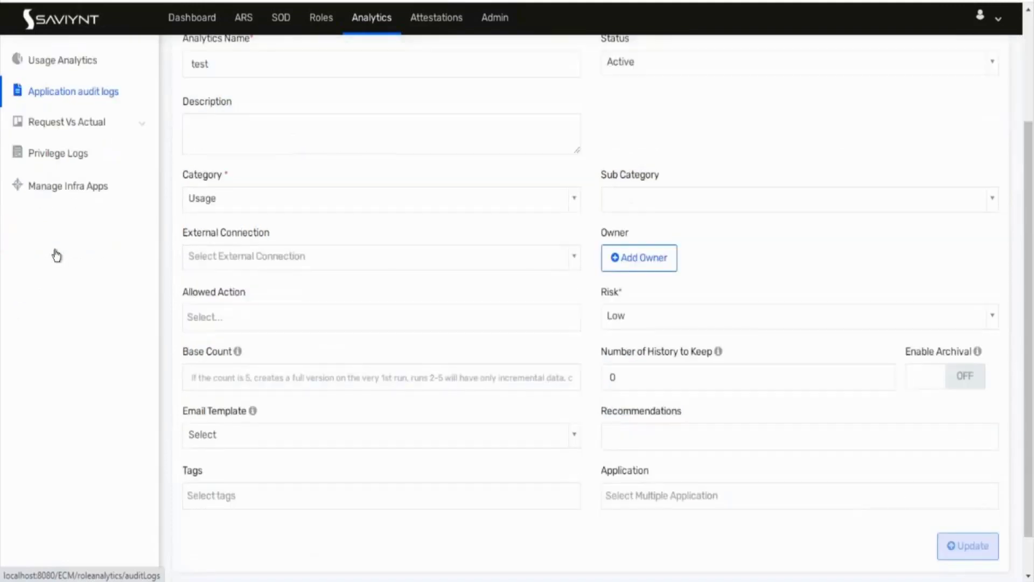
scroll(56, 254, "up", 3)
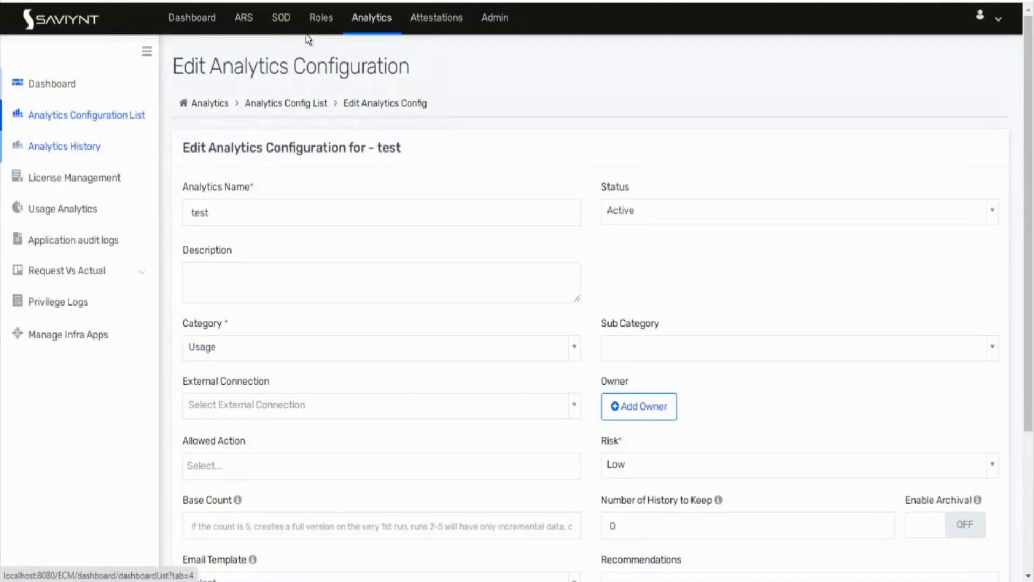
left_click(386, 29)
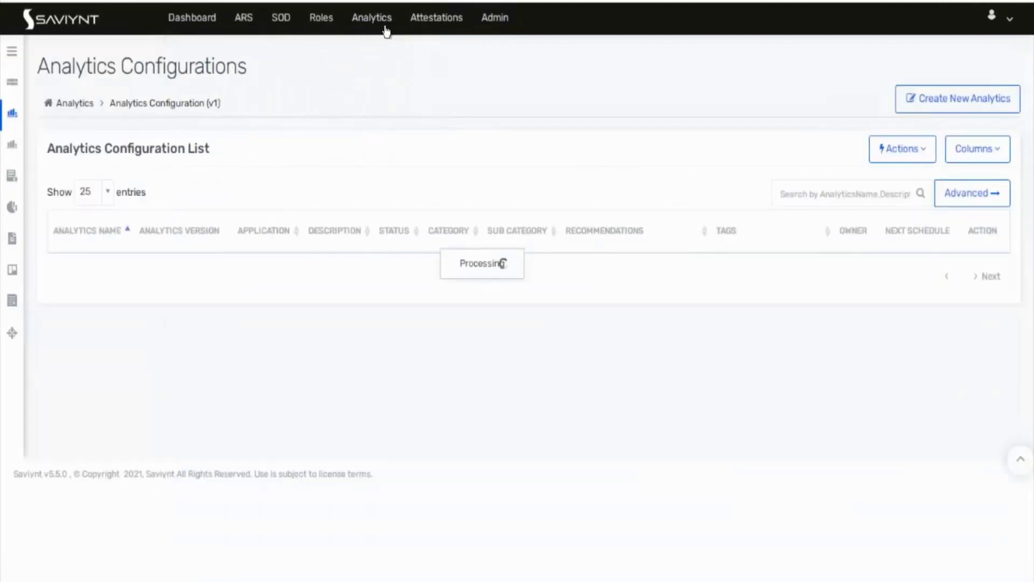
Step: Start a new SQL-query analytics named 'Test report for Ram'
left_click(939, 103)
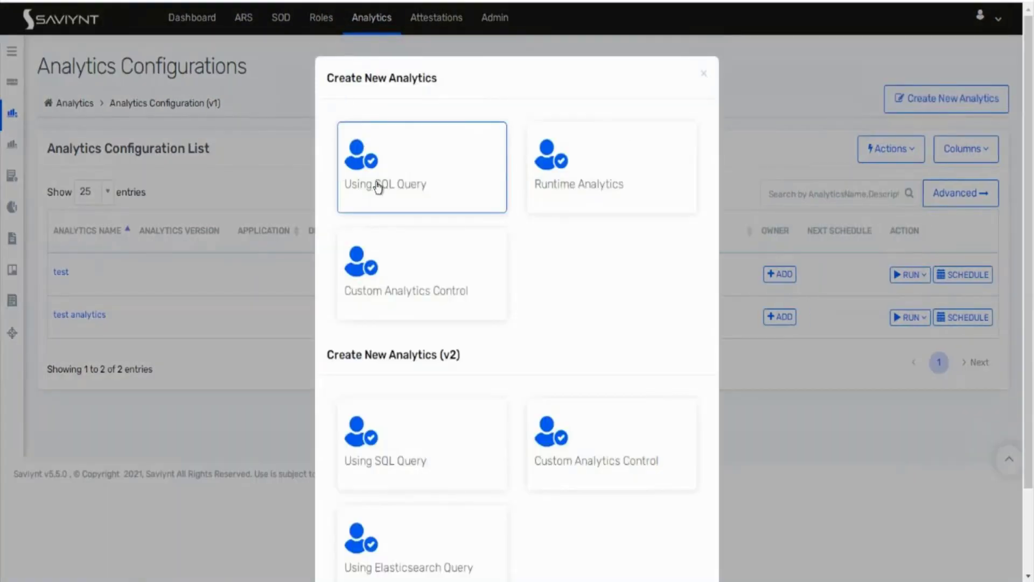
left_click(379, 186)
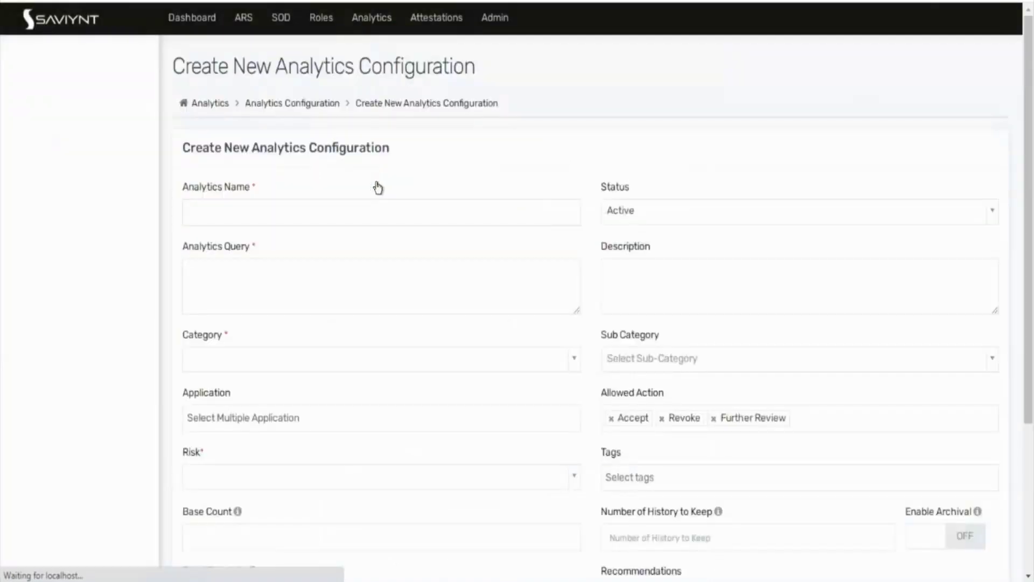
left_click(339, 217)
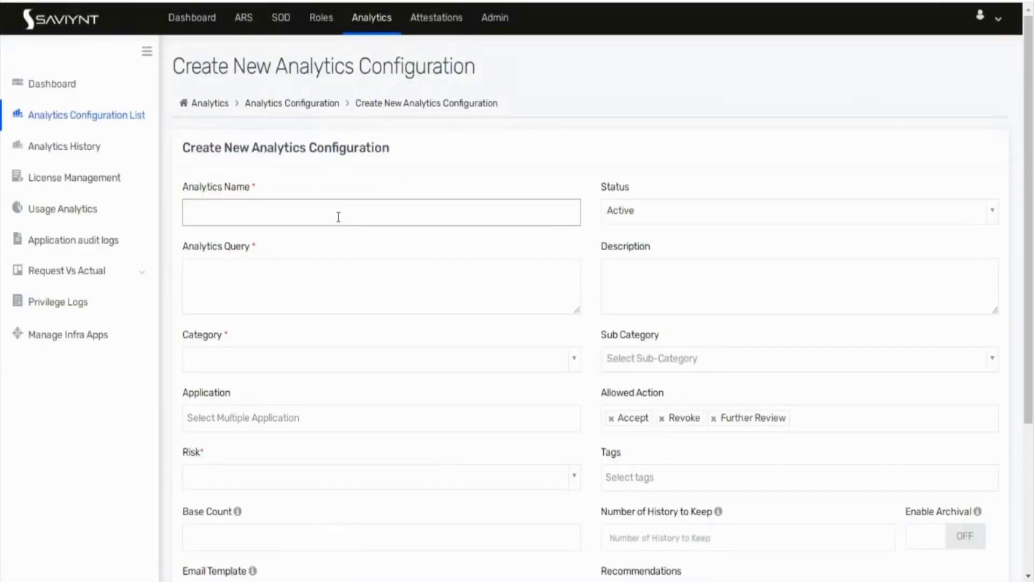
type("Test report for Ram")
left_click(349, 286)
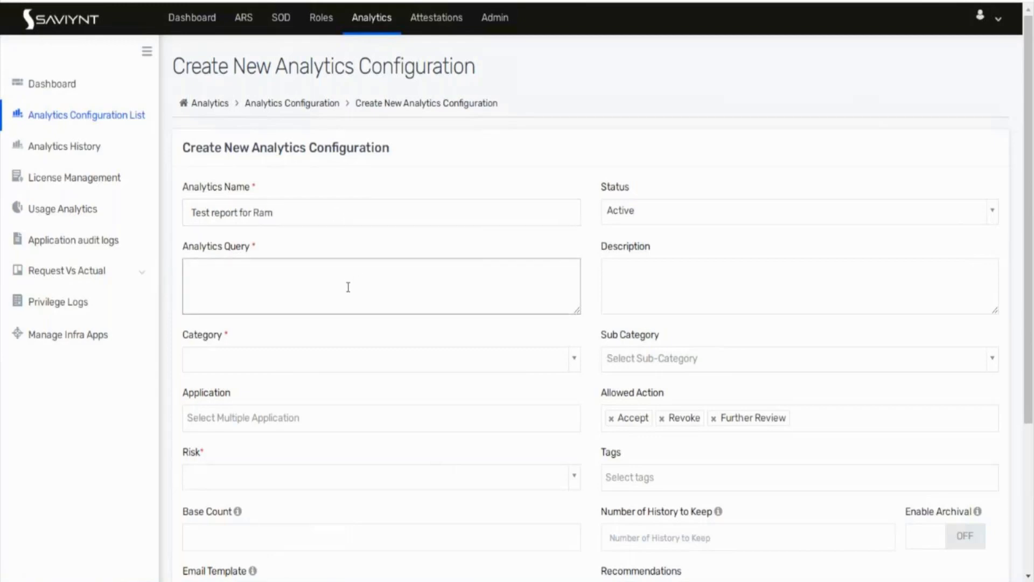
Step: Keep the status Active and set the category to Usage
left_click(606, 218)
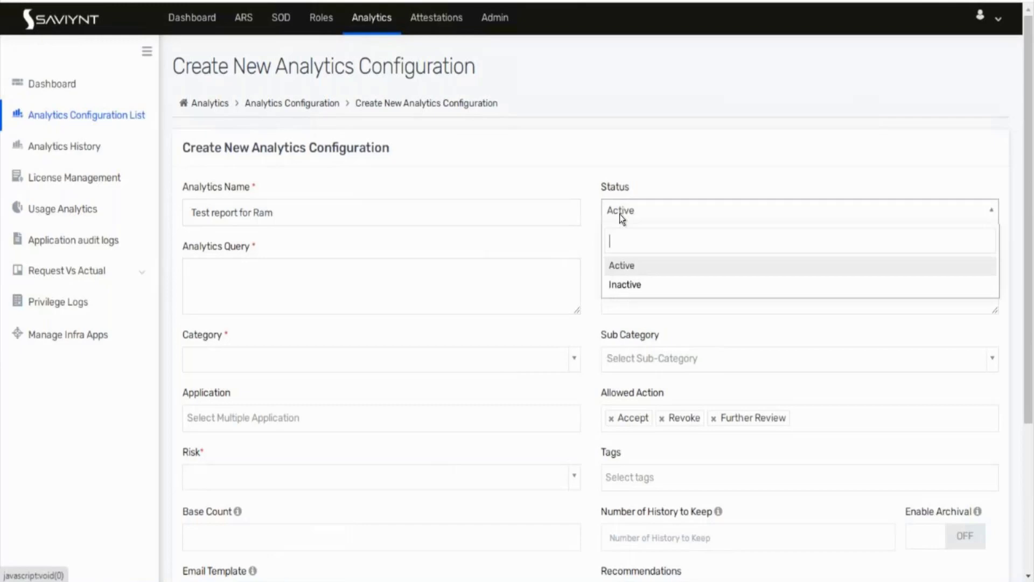
left_click(619, 264)
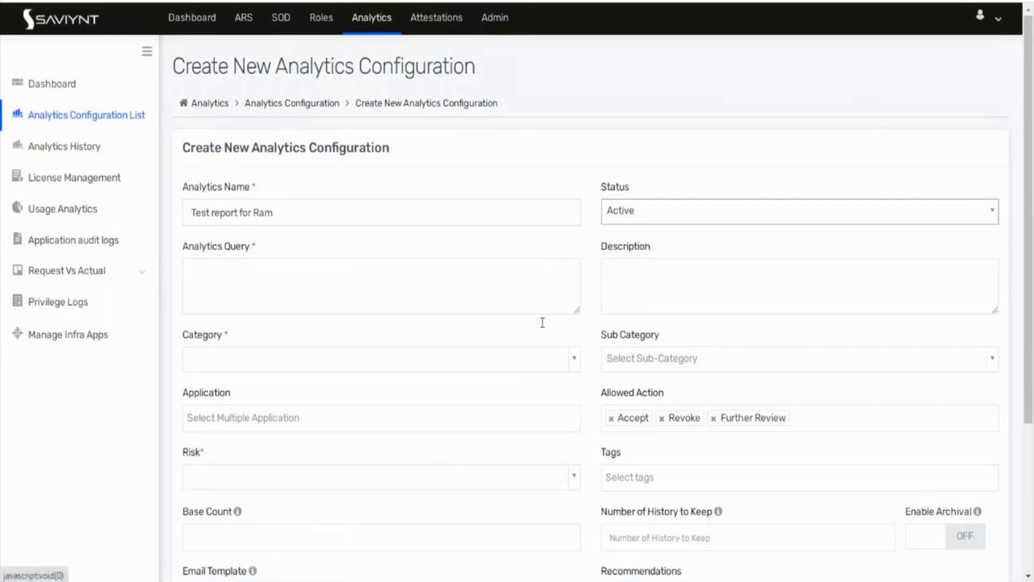
left_click(518, 361)
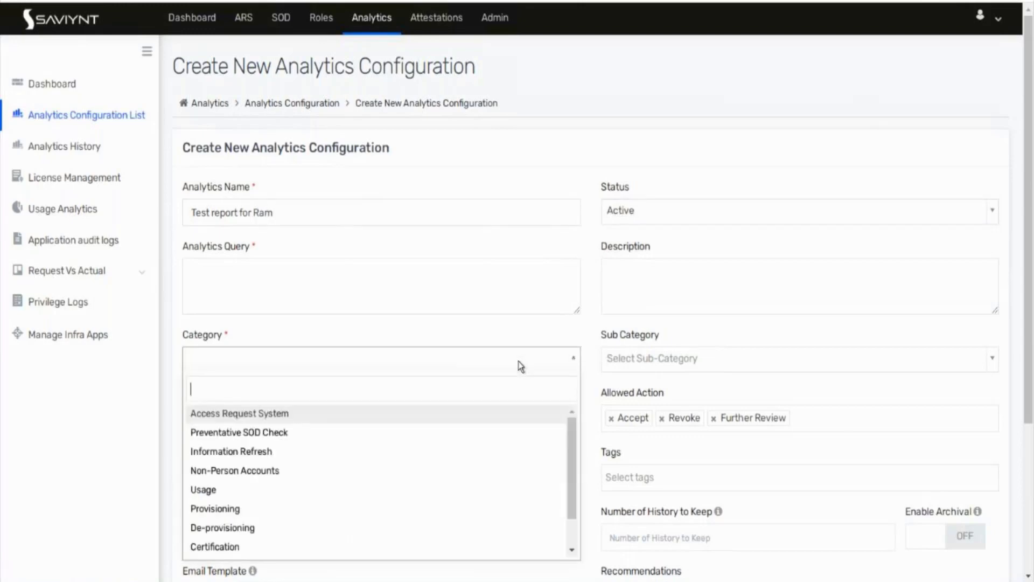
left_click(280, 493)
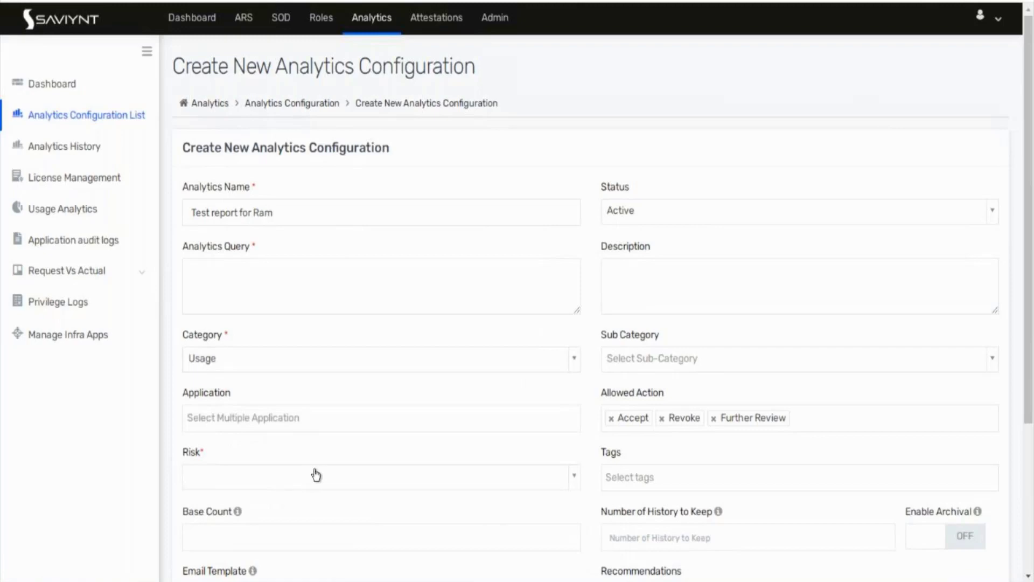
left_click(410, 369)
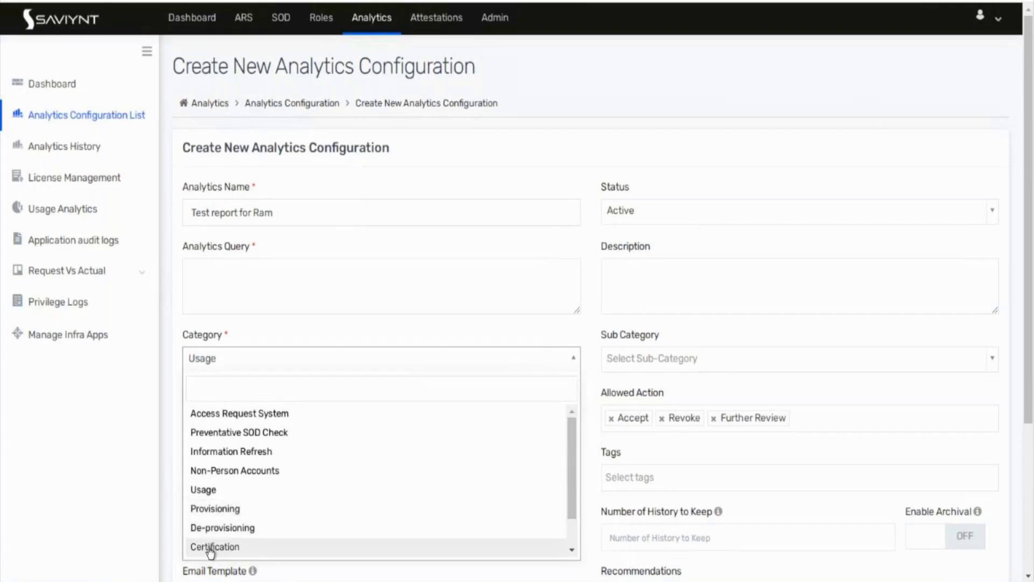
left_click(215, 491)
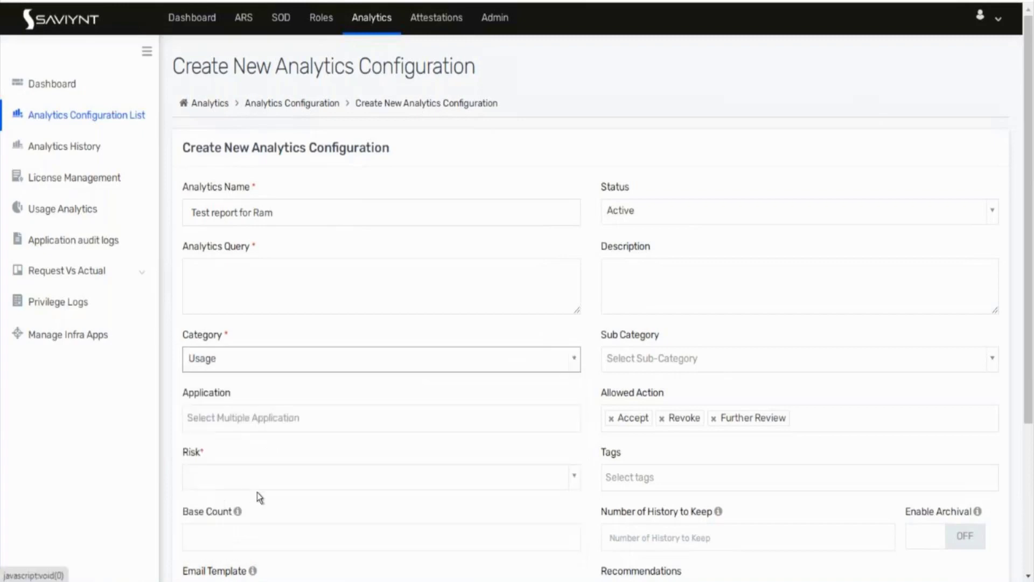
Step: Set risk to Low and remove Accept, Revoke and Further Review from allowed actions
left_click(311, 486)
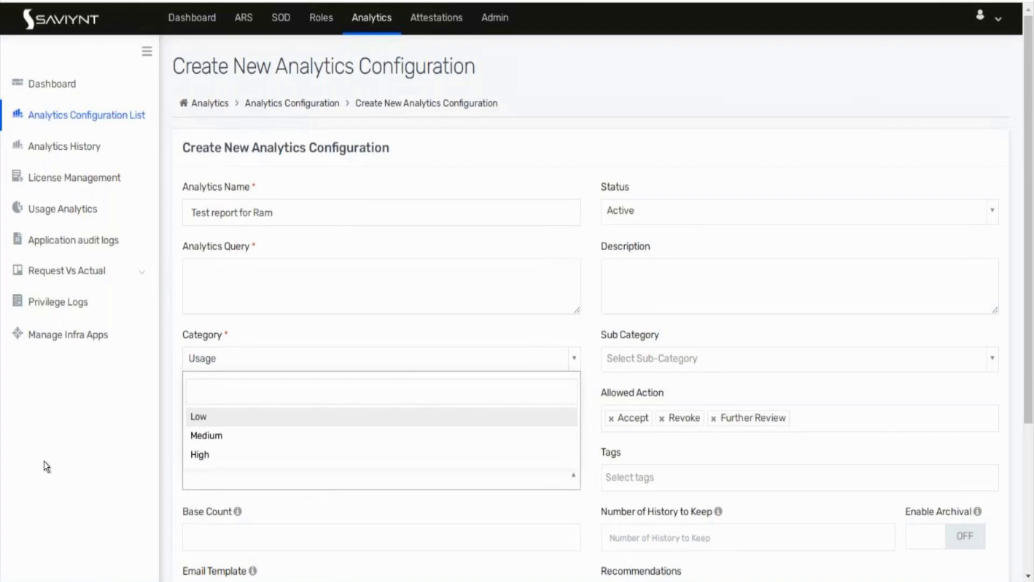
scroll(201, 358, "down", 2)
scroll(201, 353, "down", 1)
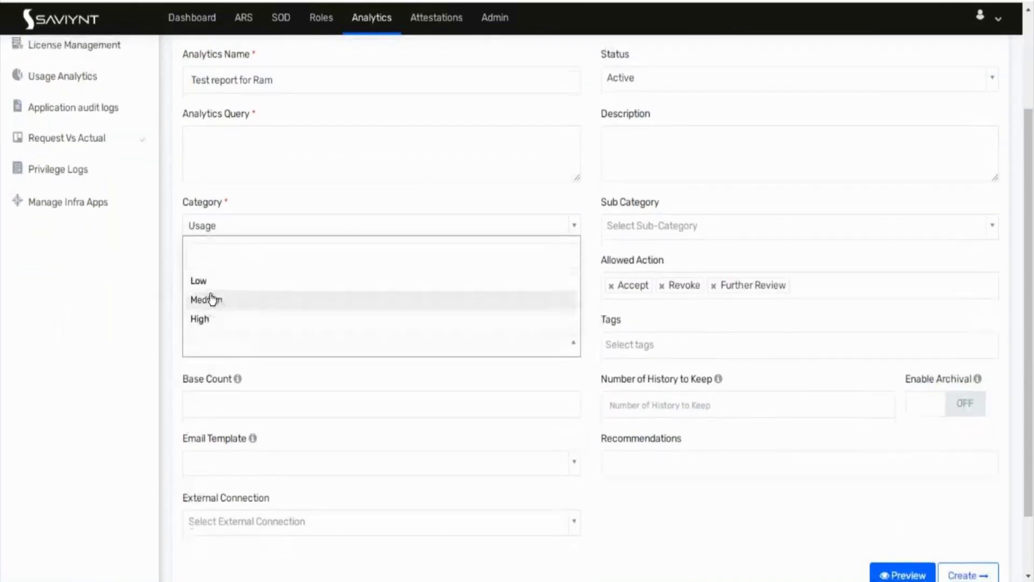
left_click(207, 297)
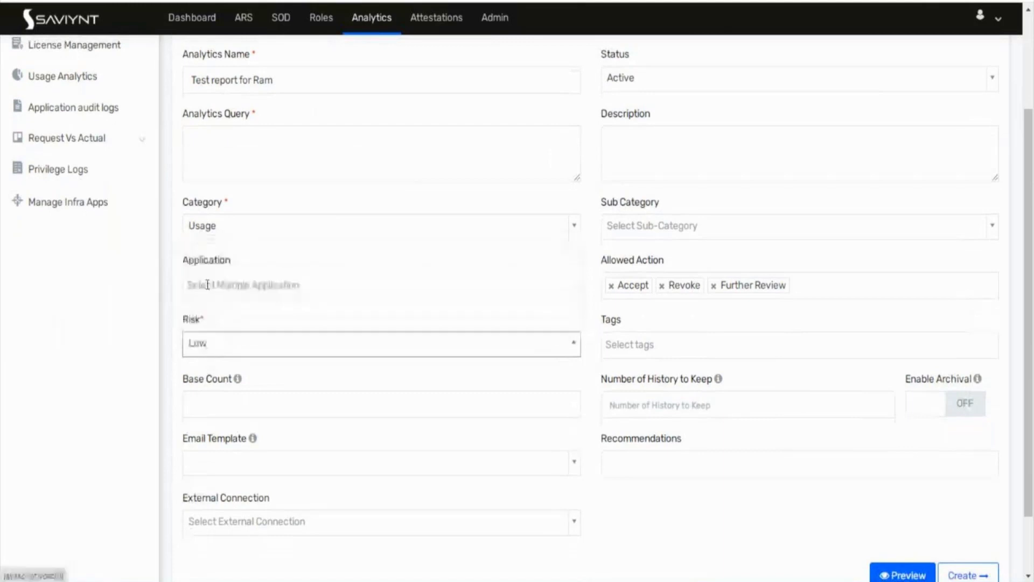
left_click(612, 288)
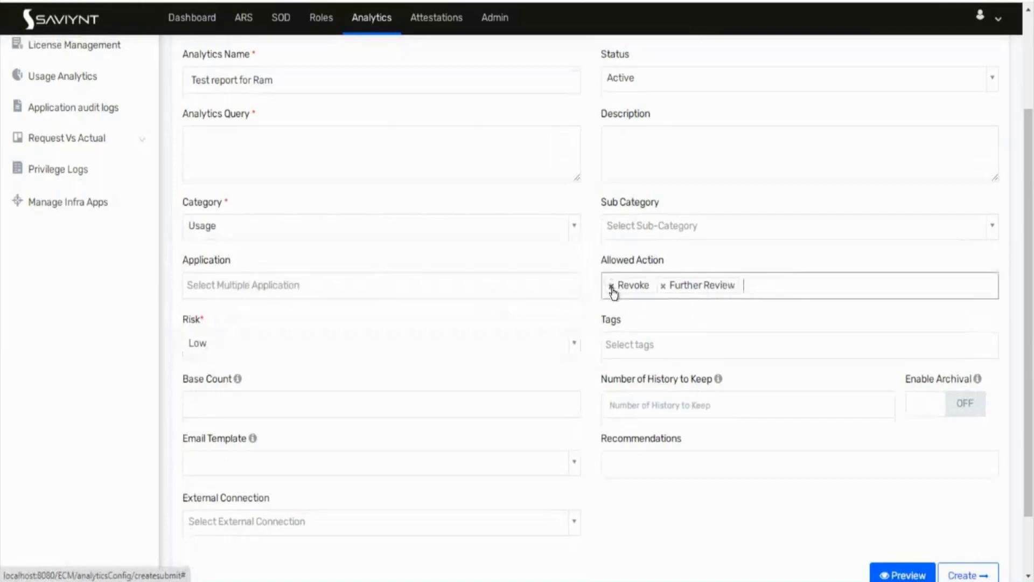
left_click(611, 288)
left_click(612, 289)
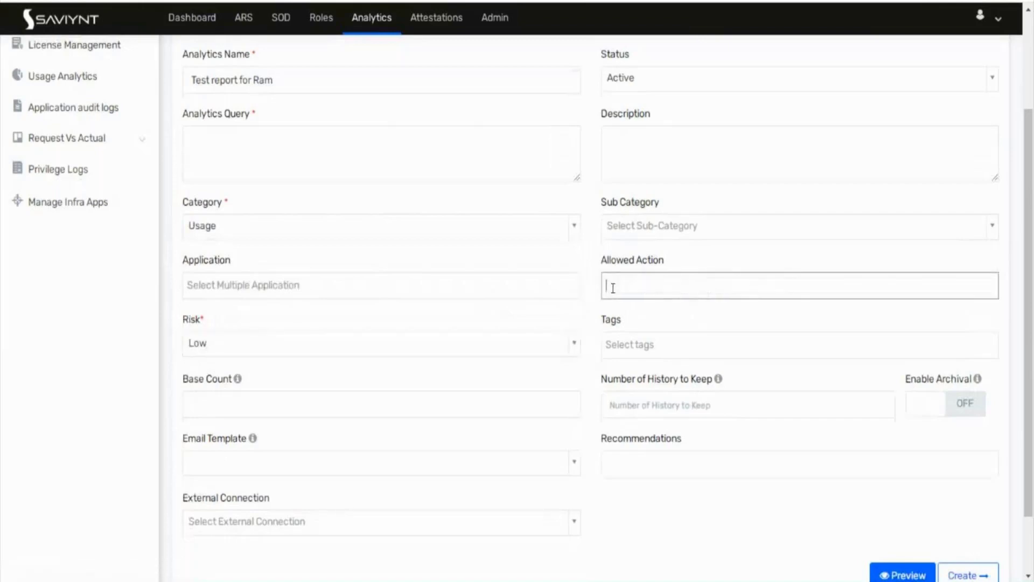
scroll(587, 341, "down", 1)
scroll(586, 341, "down", 1)
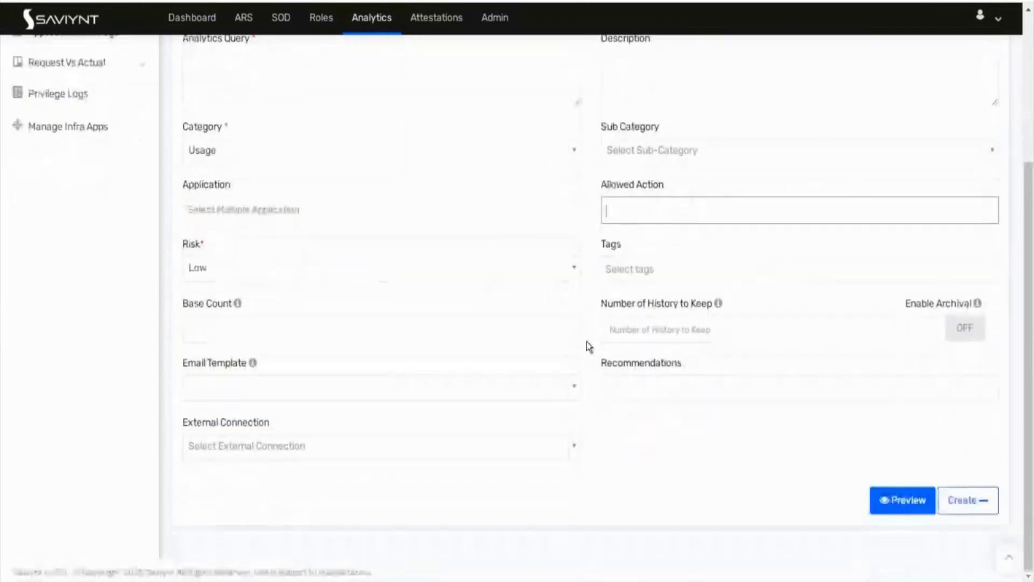
scroll(587, 341, "up", 5)
left_click(375, 284)
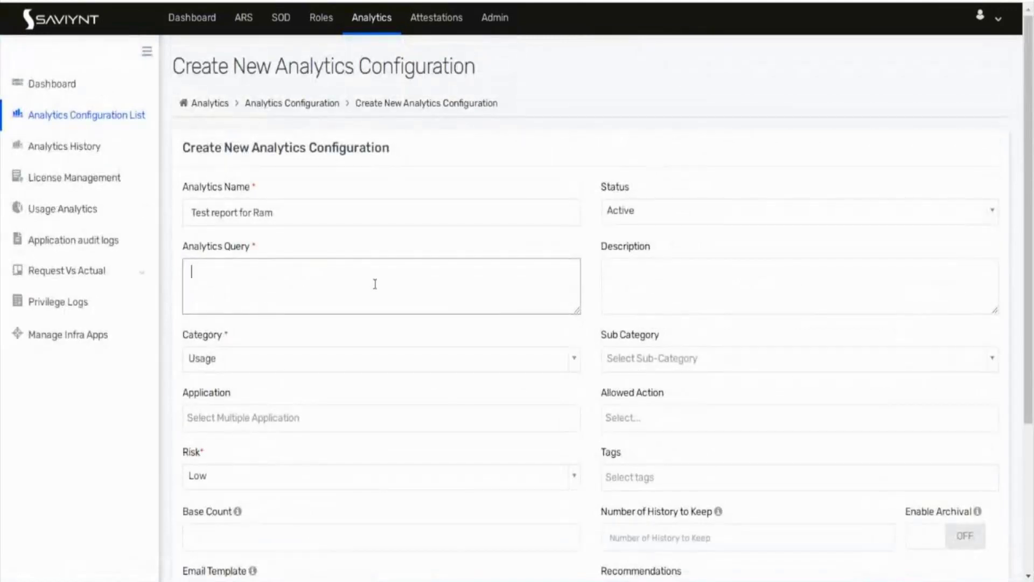
Step: Enter the query 'select firstname,lastname from users limit 5;', fixing typos along the way
type("sele")
key("BackSpace")
key("BackSpace")
key("BackSpace")
type("elect firstname. la")
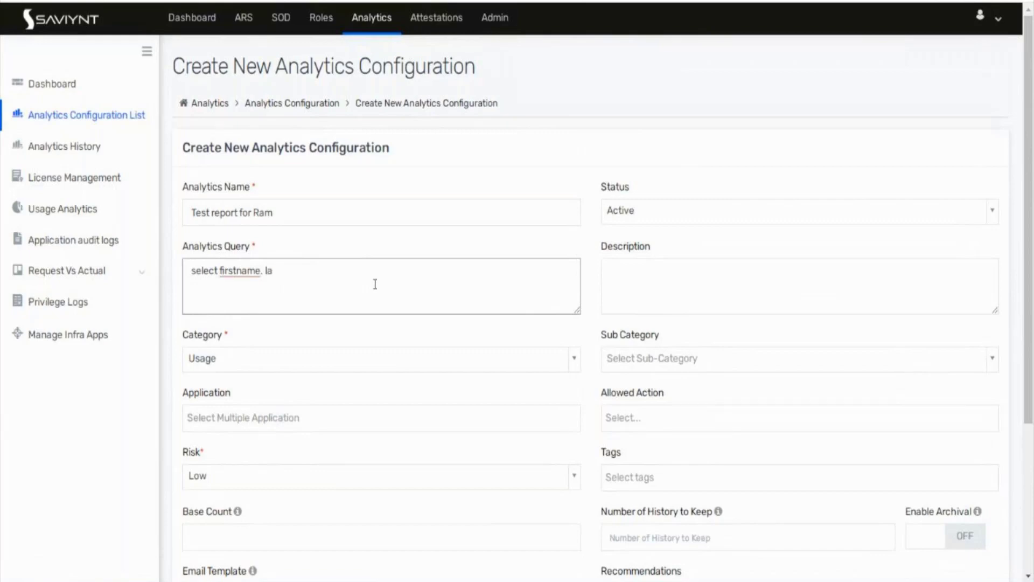
key("BackSpace")
type("lastname from")
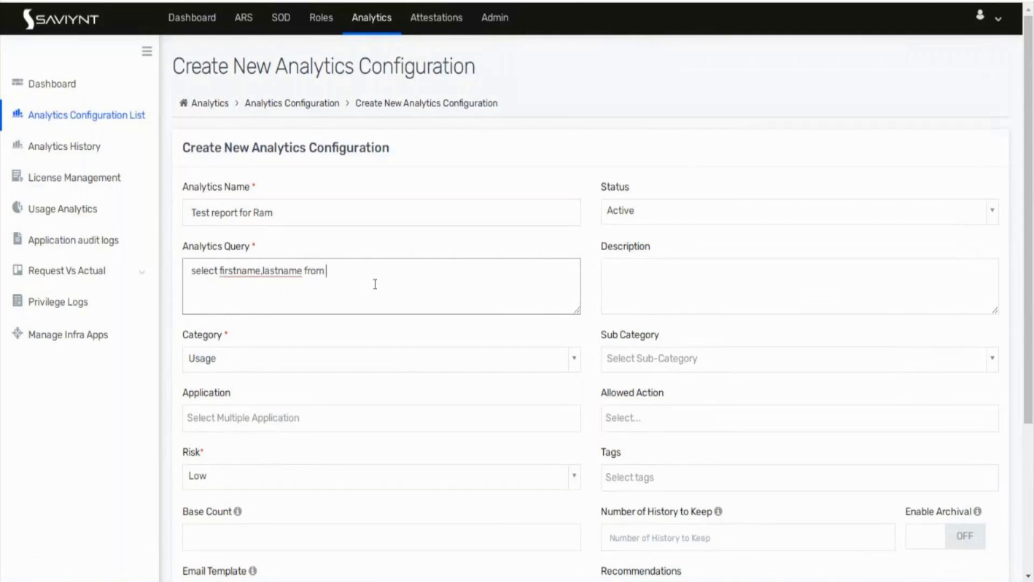
type(" users where n")
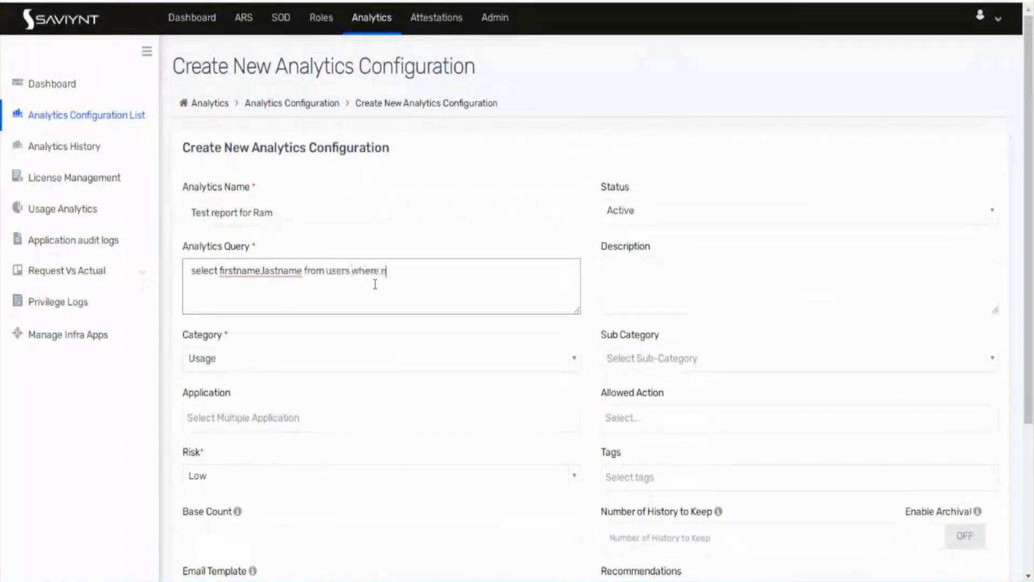
key("BackSpace")
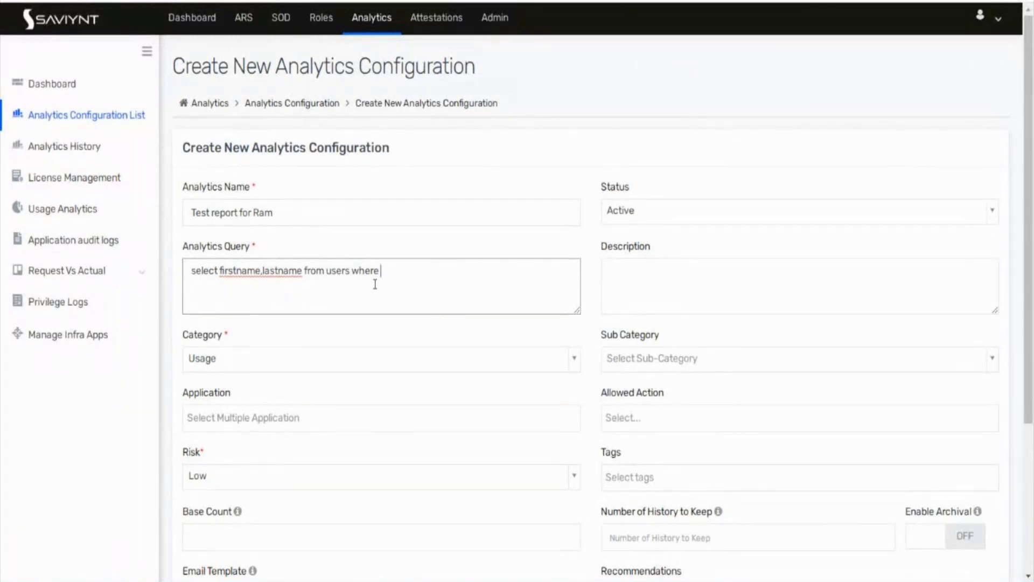
key("ctrl+BackSpace")
type("lim")
key("BackSpace")
key("BackSpace")
type("imin")
key("BackSpace")
type("t 5;")
scroll(403, 358, "down", 3)
scroll(403, 357, "down", 2)
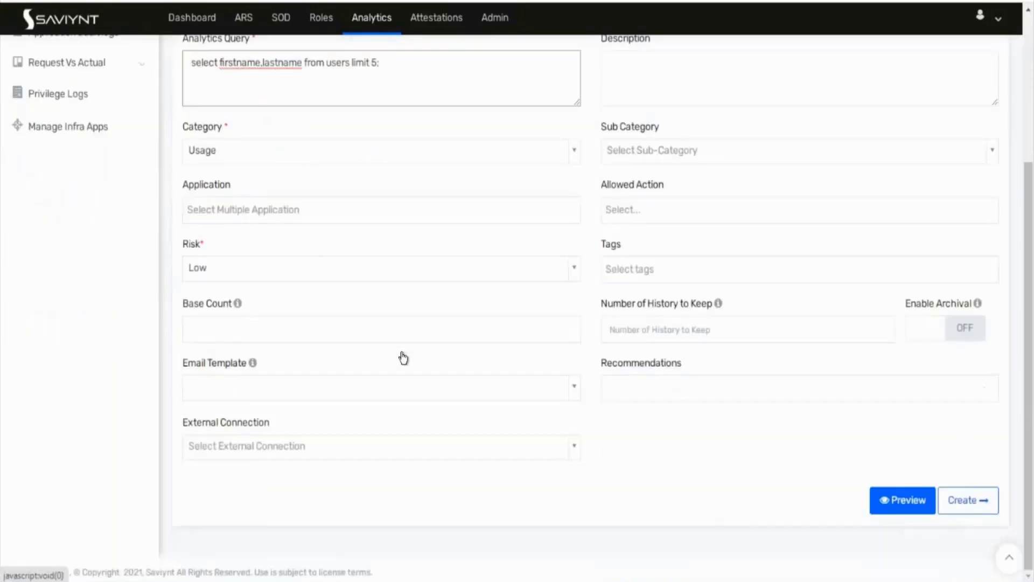
Step: Preview the query's returned rows and close the preview
left_click(917, 509)
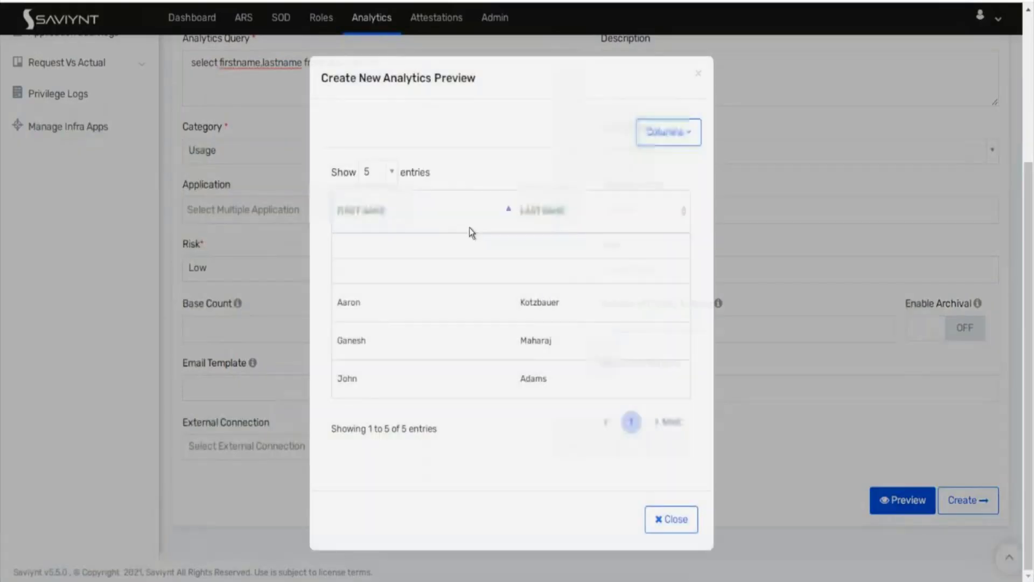
left_click(661, 520)
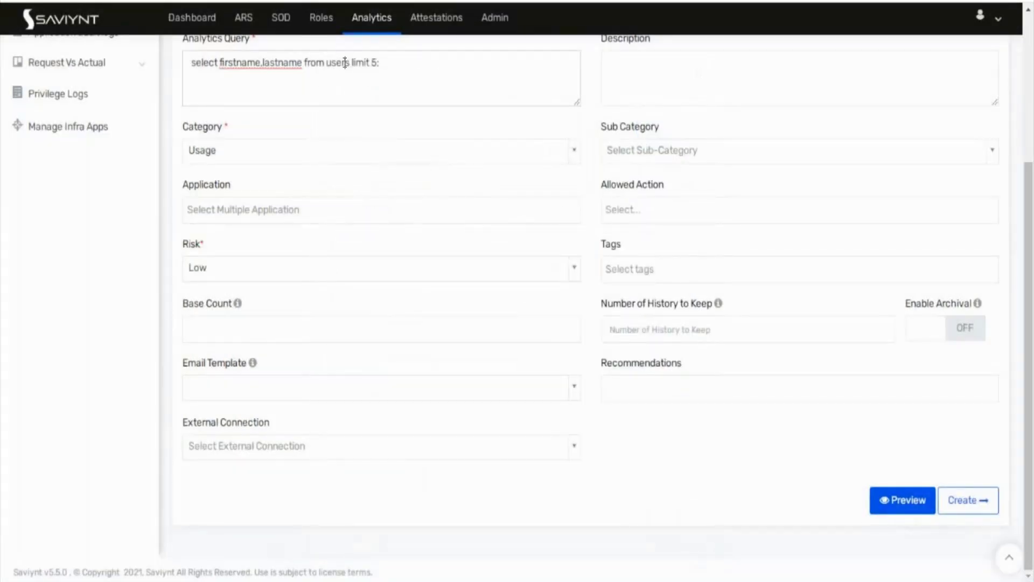
left_click(344, 67)
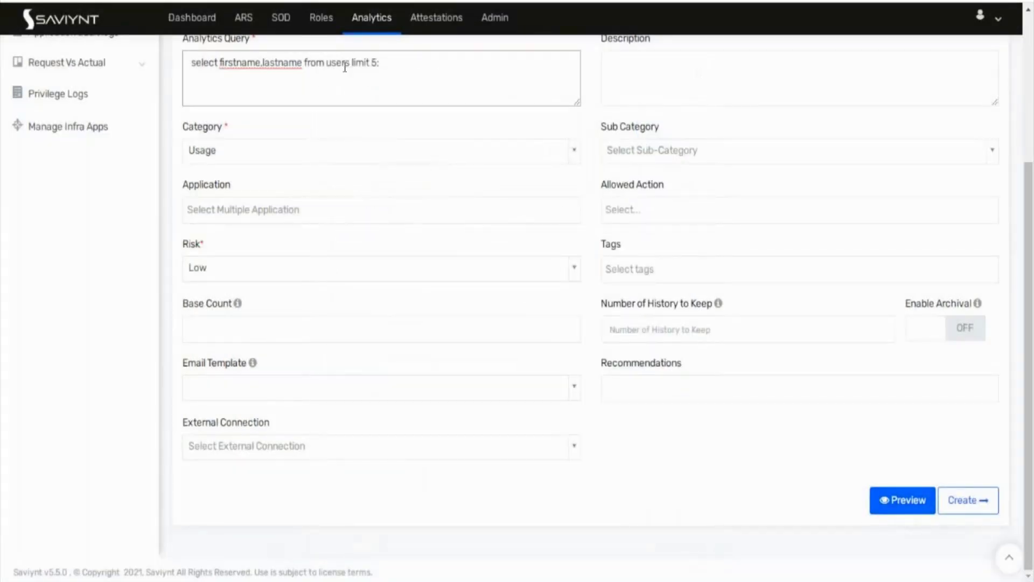
left_click(895, 499)
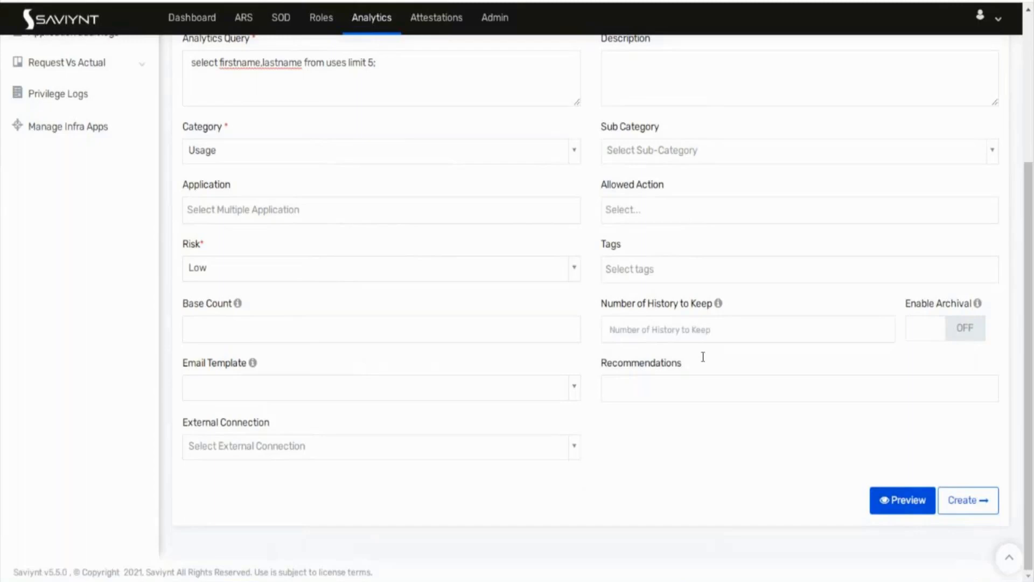
scroll(703, 357, "up", 4)
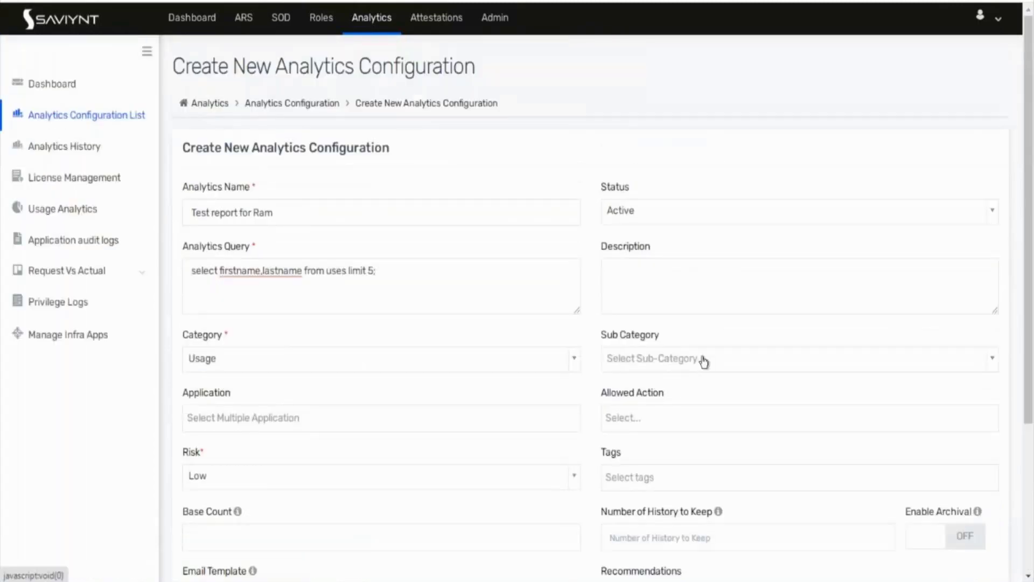
scroll(703, 360, "down", 4)
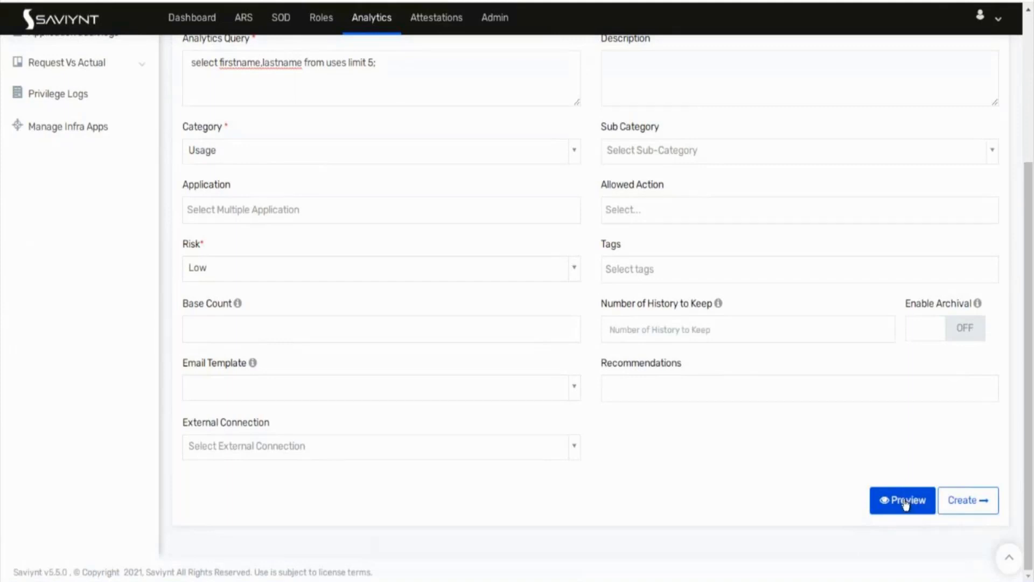
Step: Correct 'uses' to 'users', re-preview, then create the analytics with LASTNAME not filterable
left_click(344, 66)
type("r")
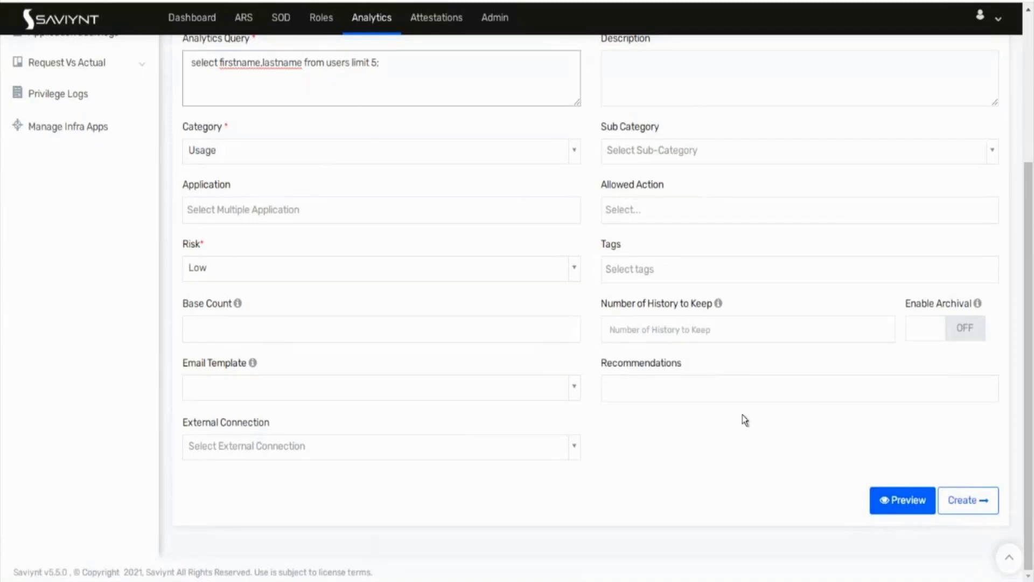
left_click(918, 500)
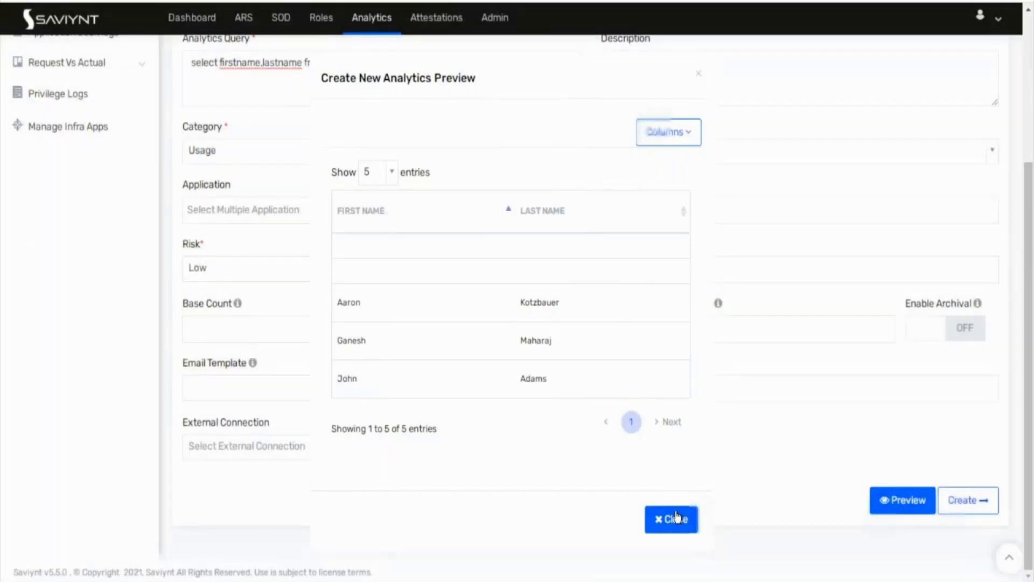
left_click(676, 518)
left_click(977, 500)
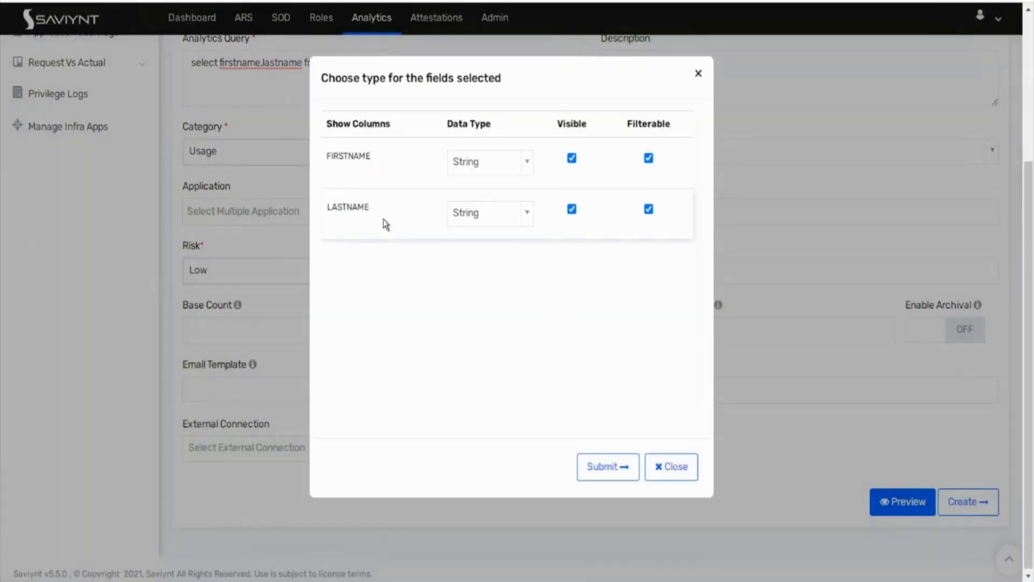
left_click(648, 209)
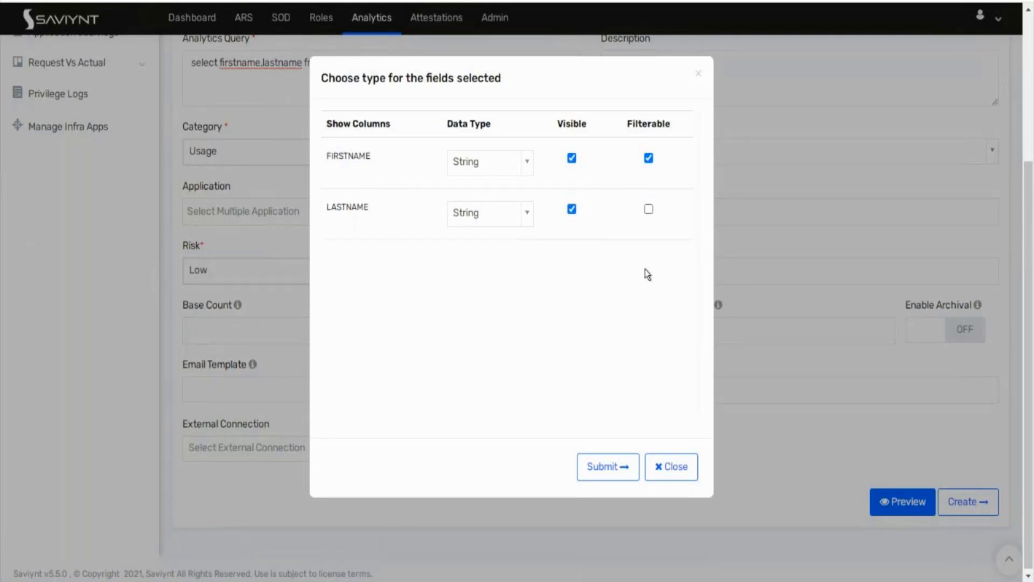
Step: Submit the column settings, review the saved details, and return to the Analytics Configuration List
left_click(618, 469)
scroll(964, 508, "down", 5)
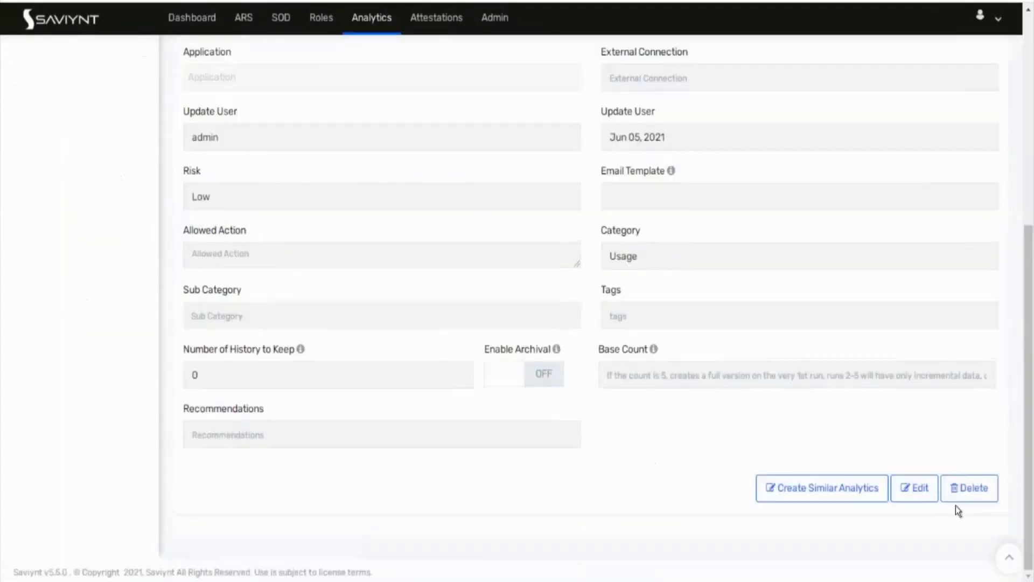
scroll(955, 505, "up", 5)
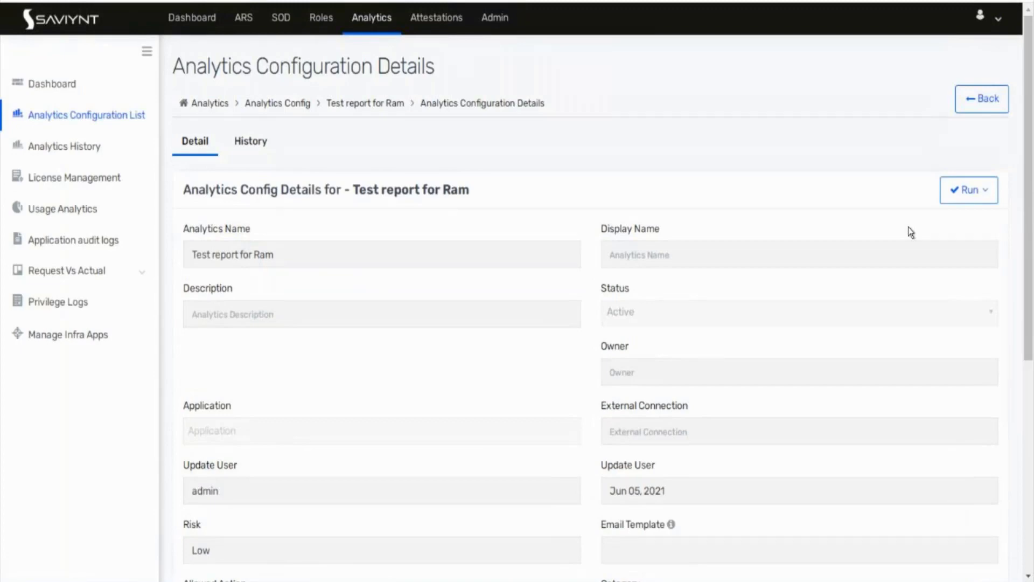
left_click(121, 118)
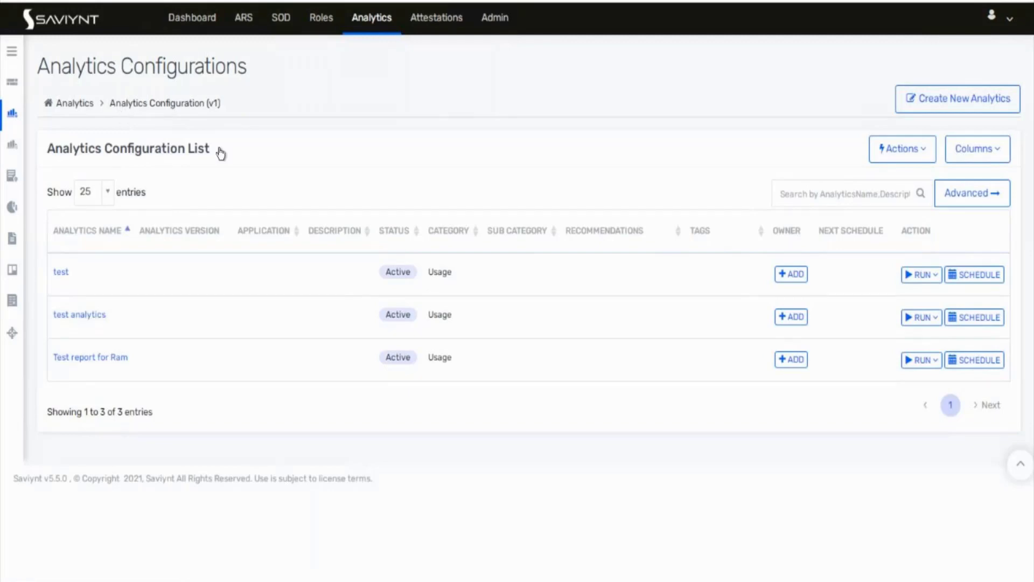
left_click(983, 361)
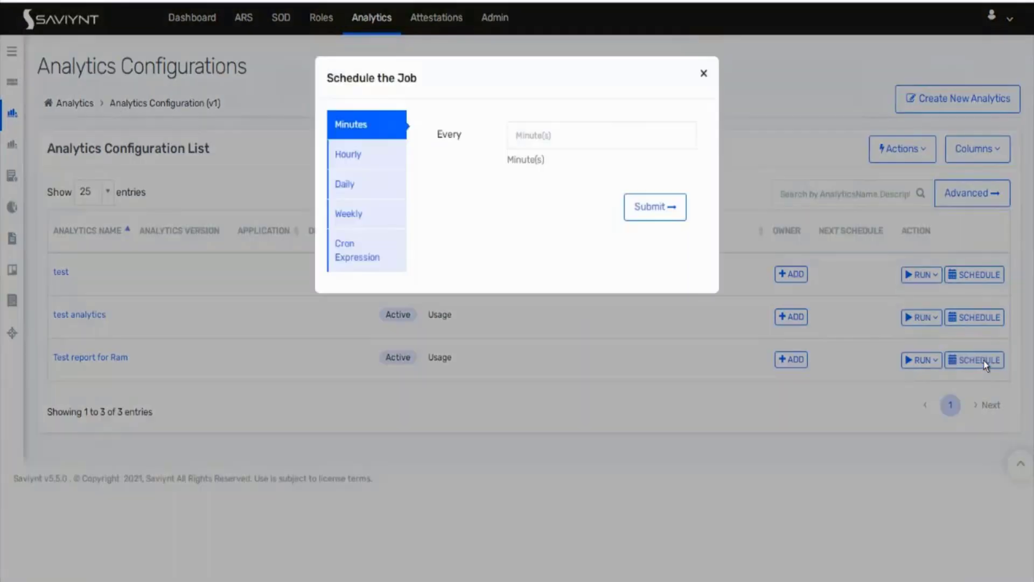
left_click(362, 215)
left_click(555, 154)
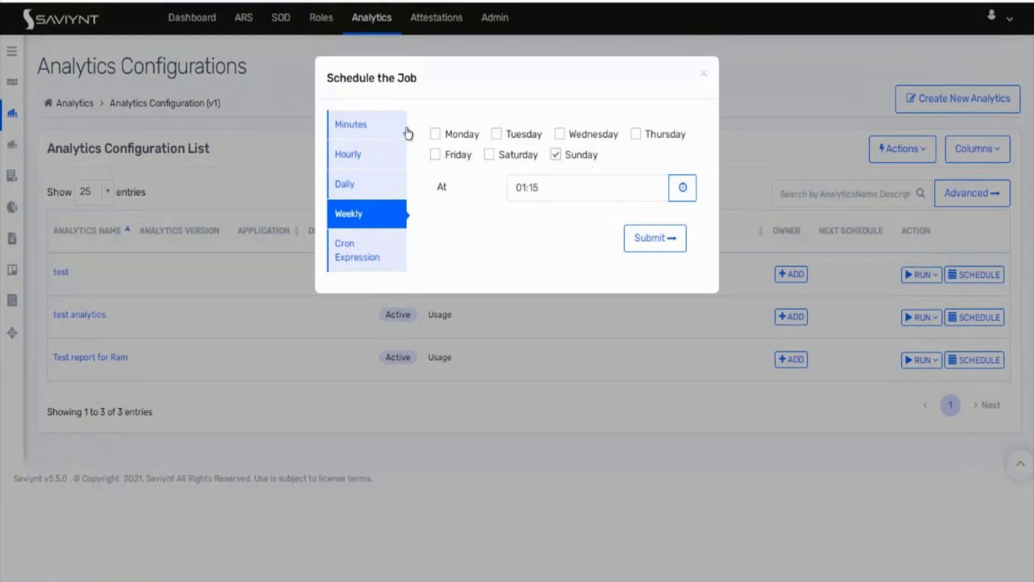
left_click(362, 129)
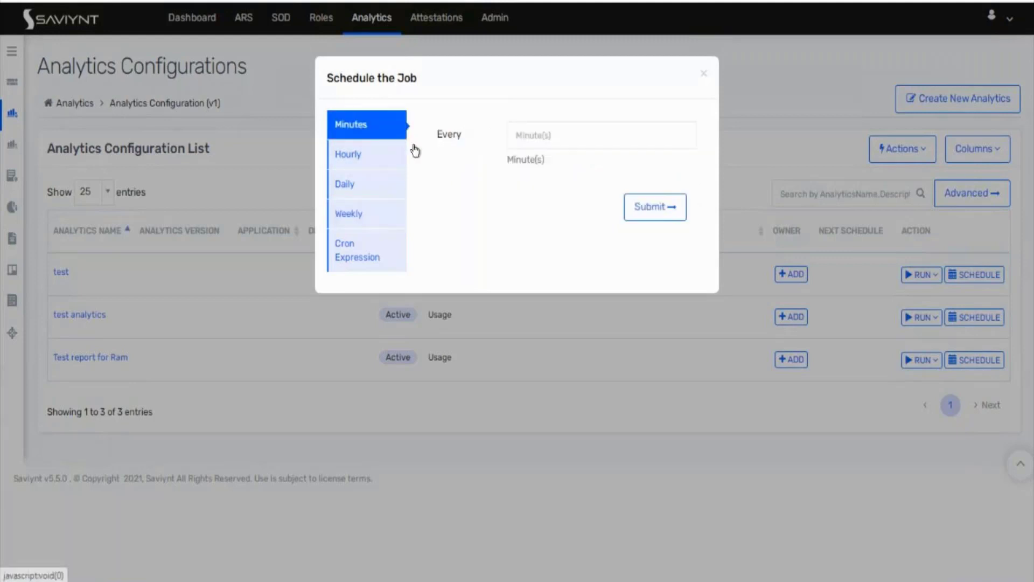
left_click(536, 144)
type("5")
left_click(539, 171)
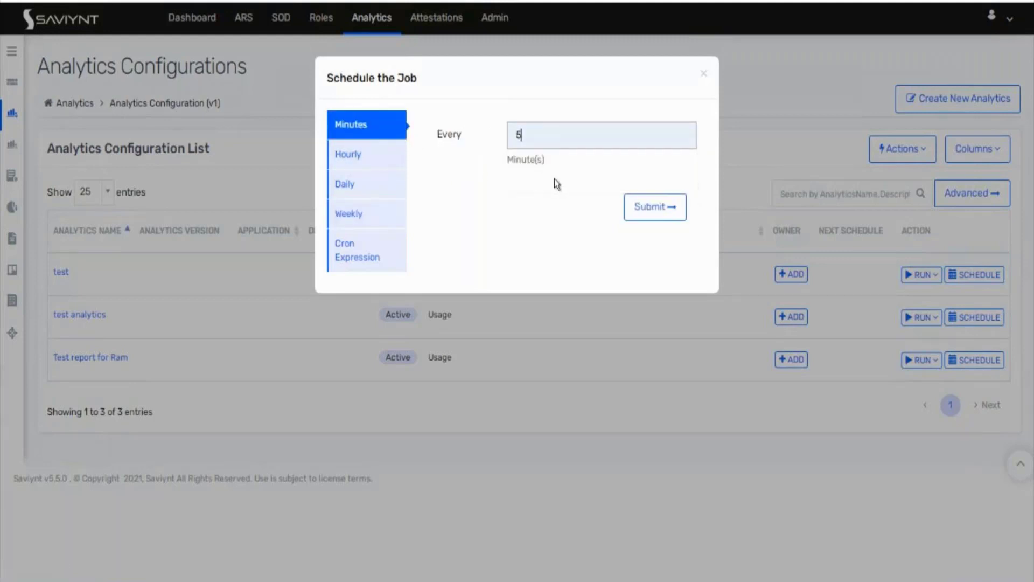
left_click(646, 211)
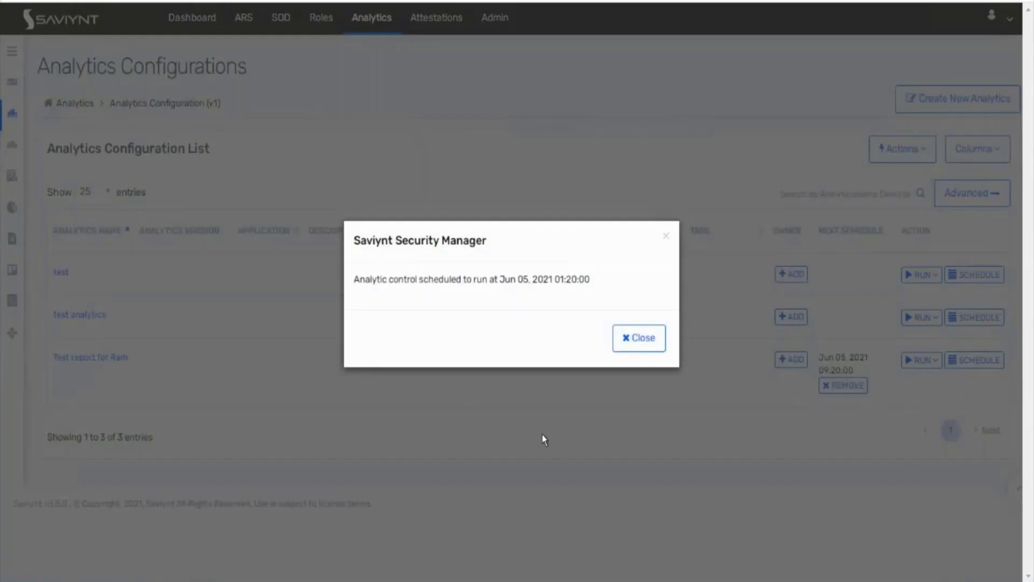
left_click(638, 340)
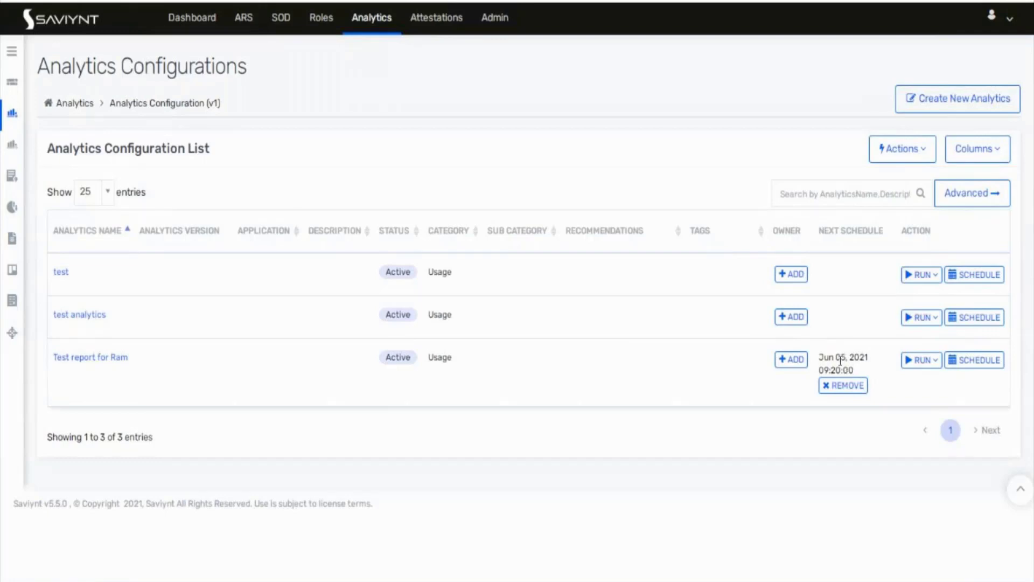
left_click(858, 392)
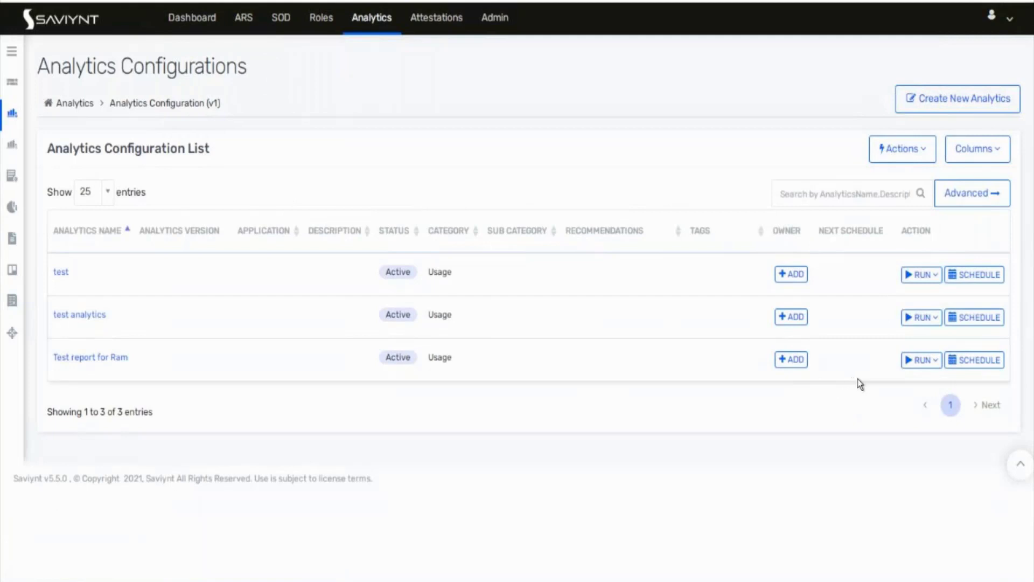
Step: Run Test report for Ram now and close the run summary
left_click(923, 364)
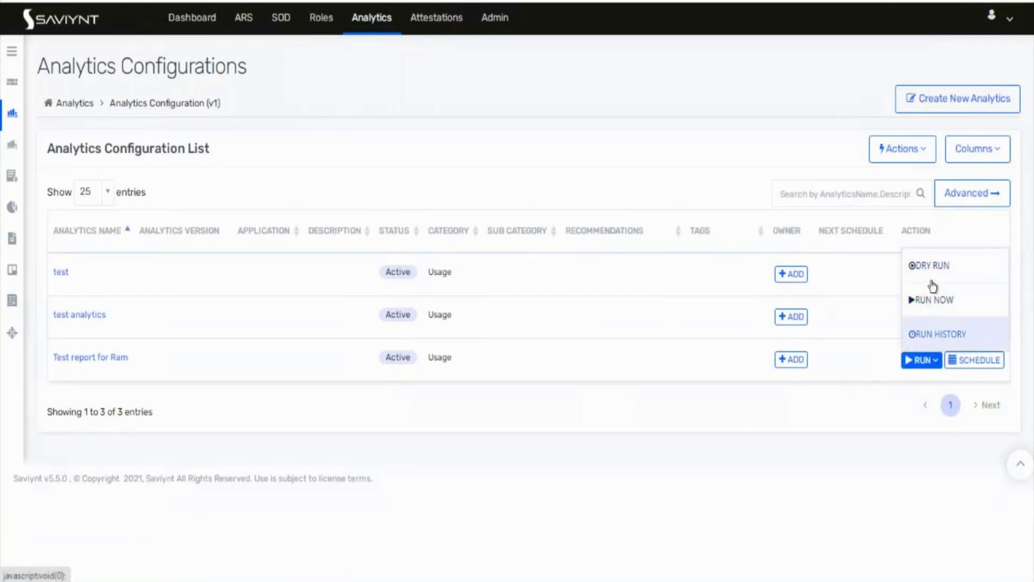
left_click(933, 304)
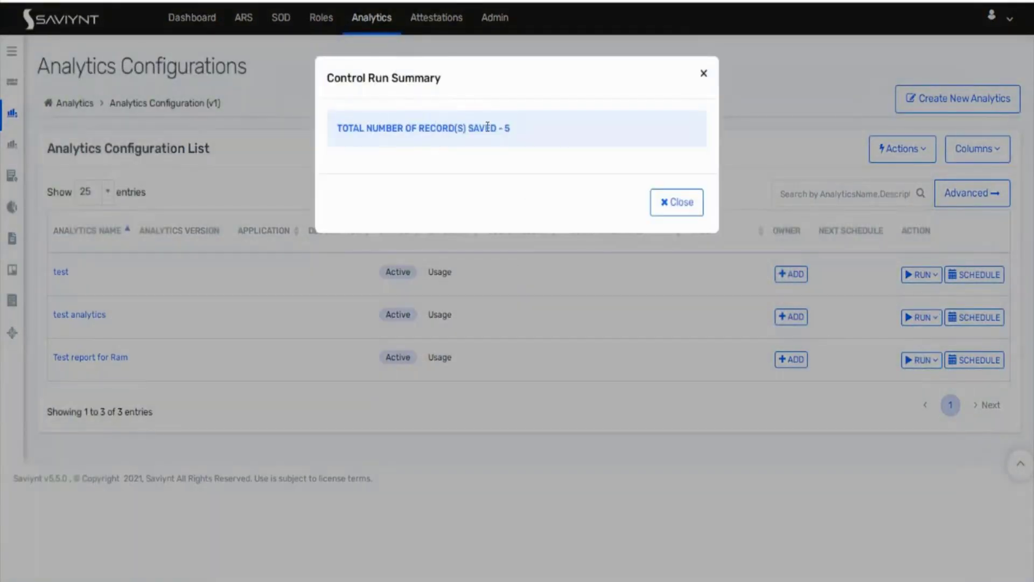
left_click(675, 202)
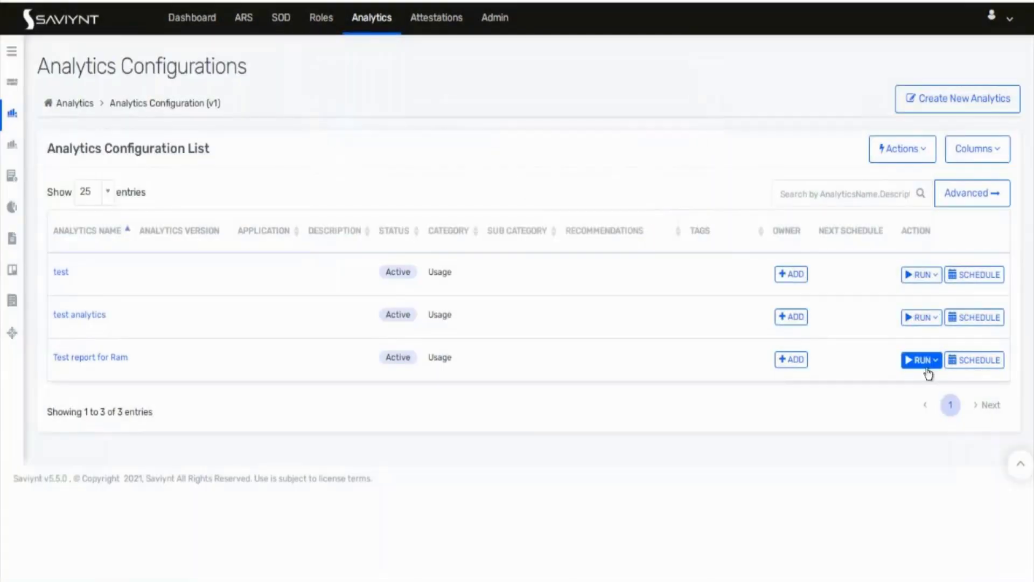
Step: Open its run history and view the 5 records behind the Total Conflict count
left_click(922, 360)
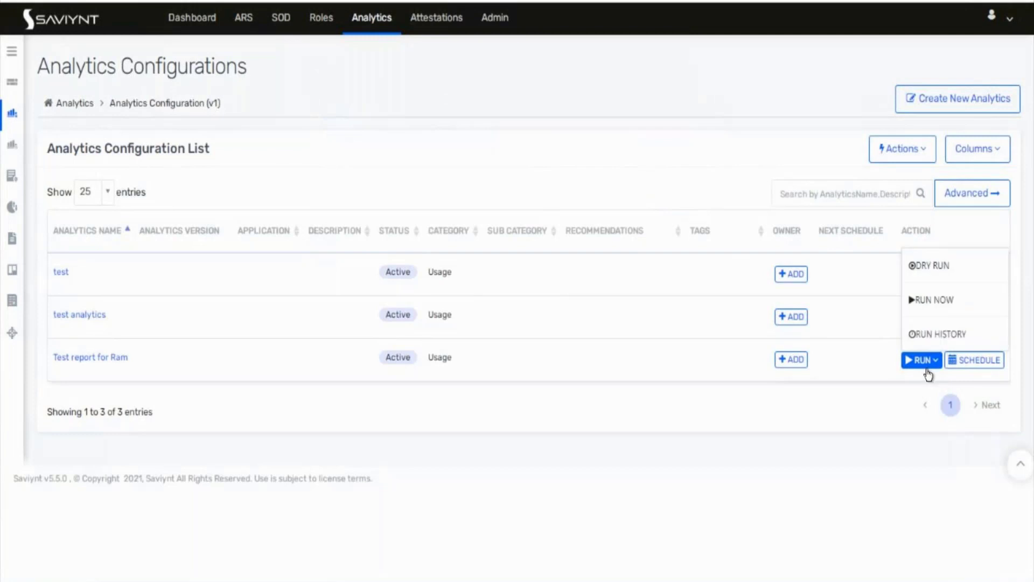
left_click(927, 334)
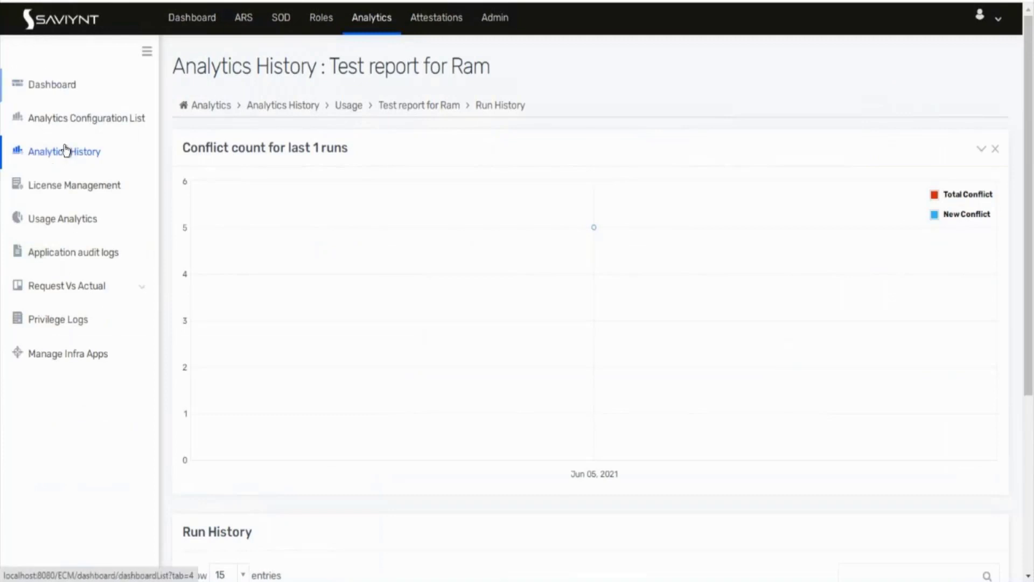
scroll(340, 351, "down", 5)
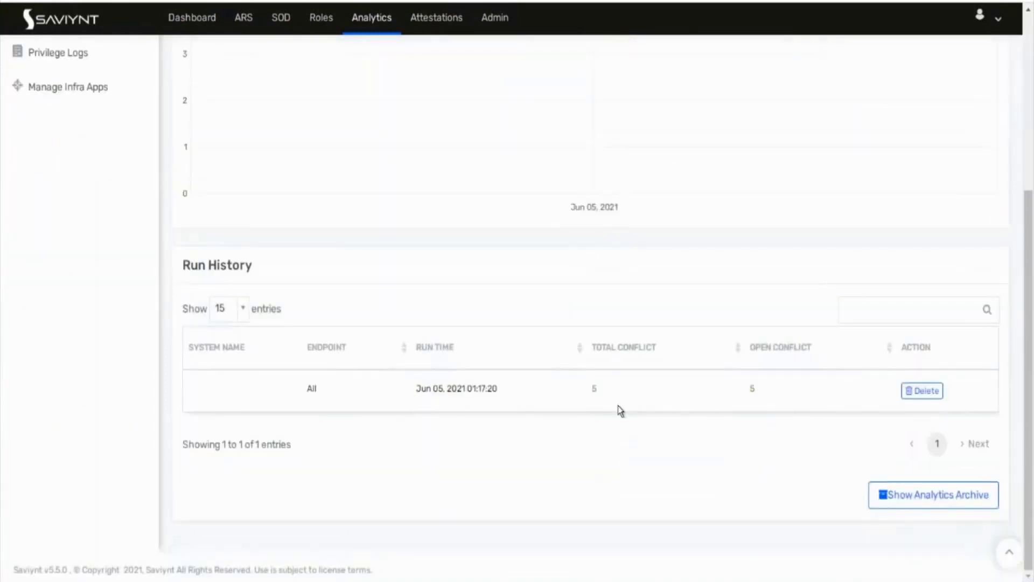
left_click(593, 391)
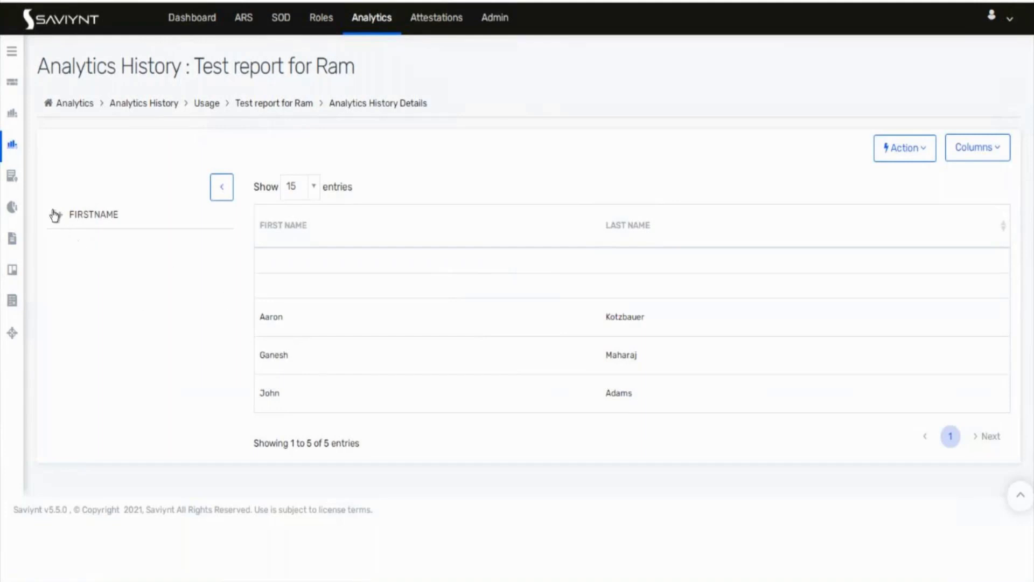
Step: Filter the results by FIRSTNAME to John
left_click(59, 214)
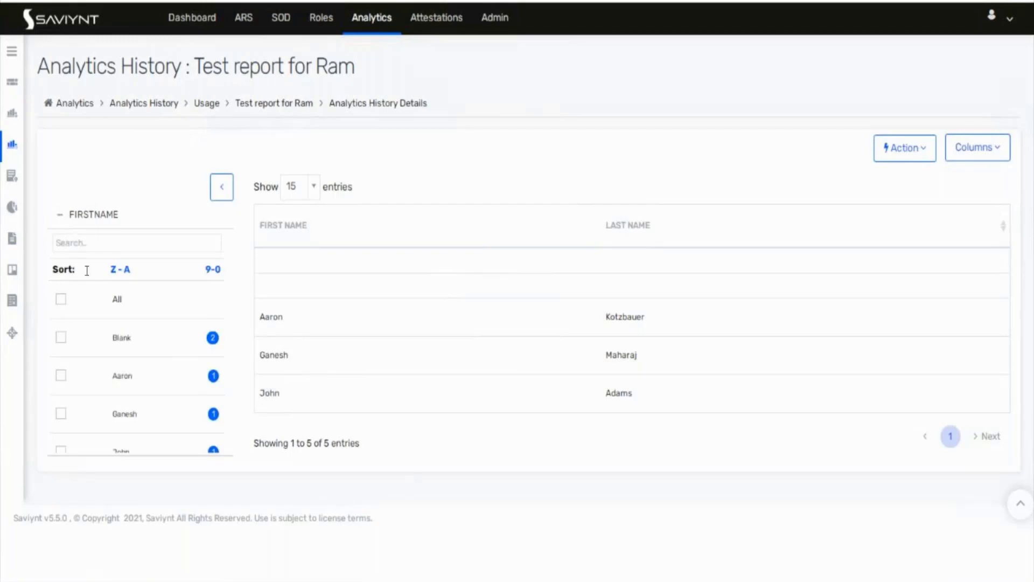
scroll(118, 368, "down", 1)
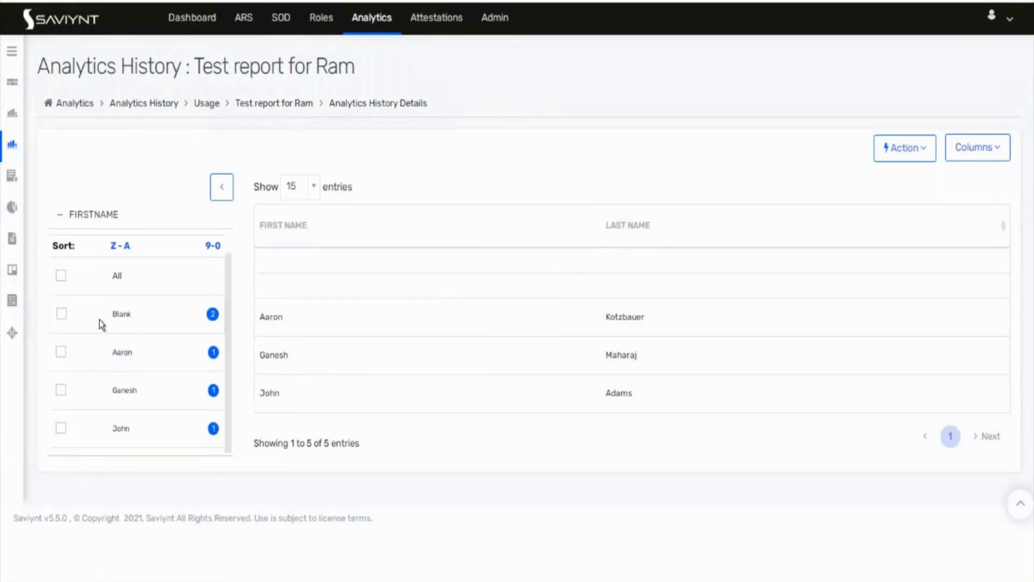
left_click(61, 428)
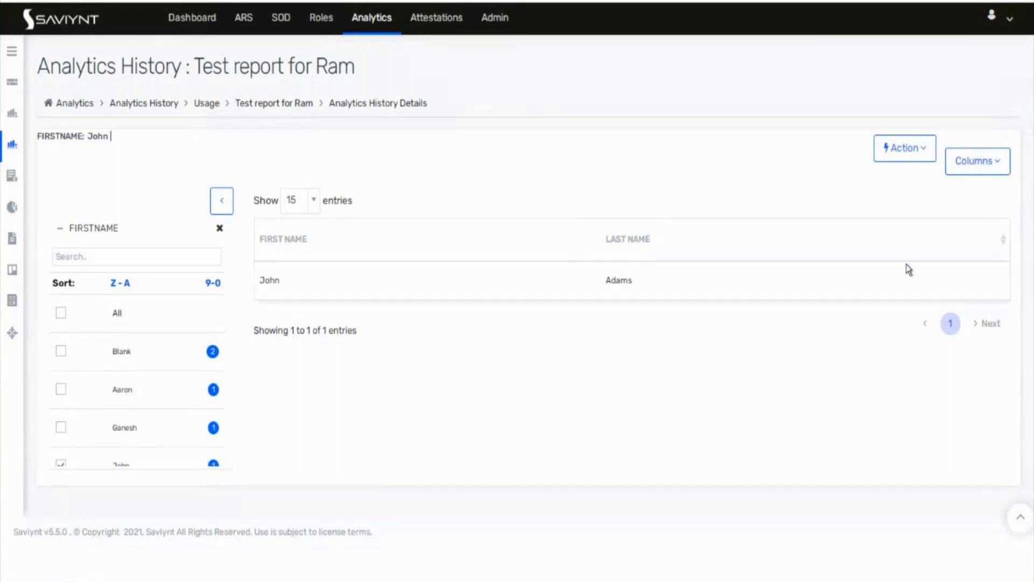
Step: Export the filtered results to Excel and try opening the downloaded .xlsx file
left_click(907, 152)
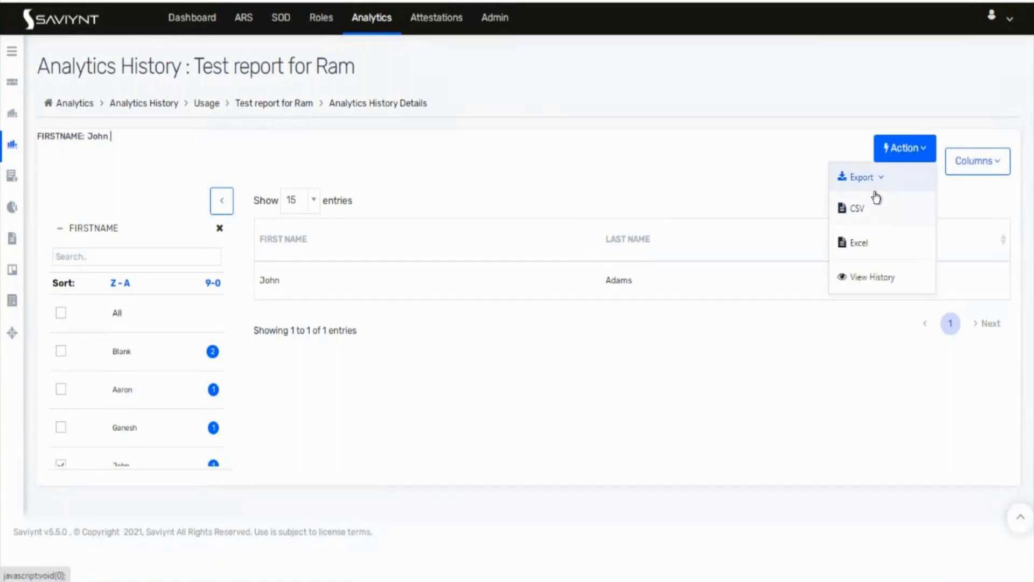
left_click(861, 247)
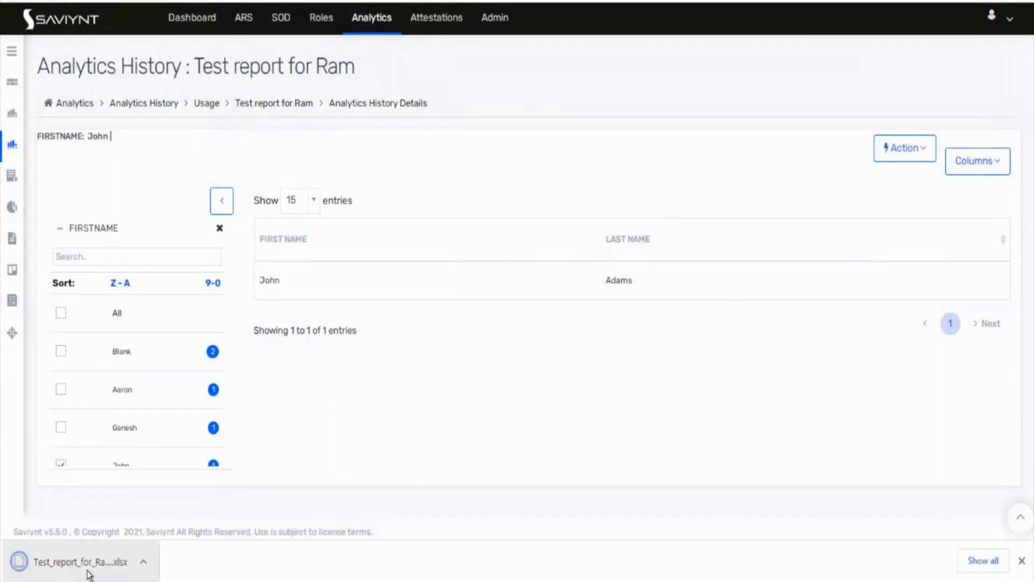
left_click(99, 571)
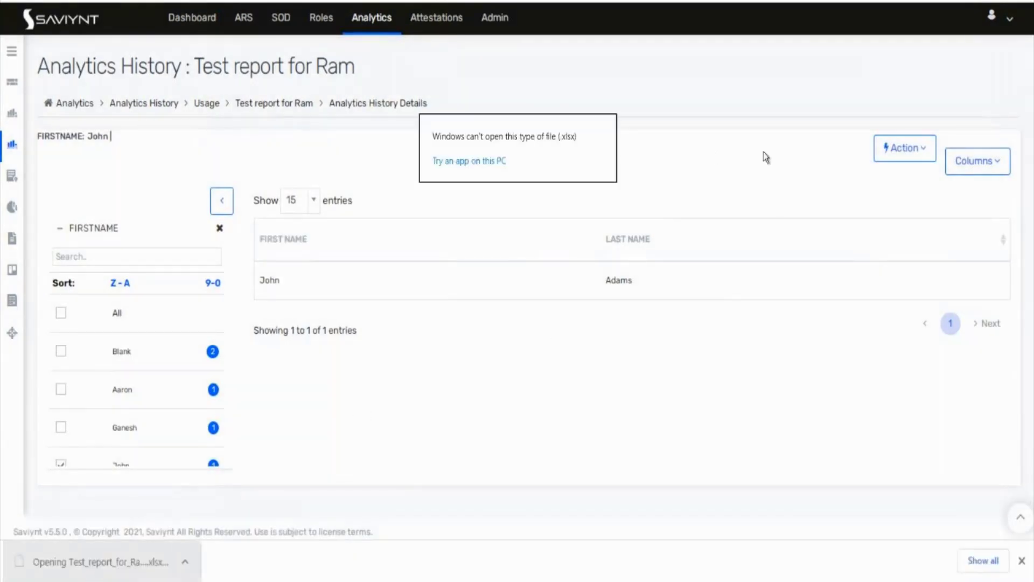
left_click(917, 143)
double_click(933, 149)
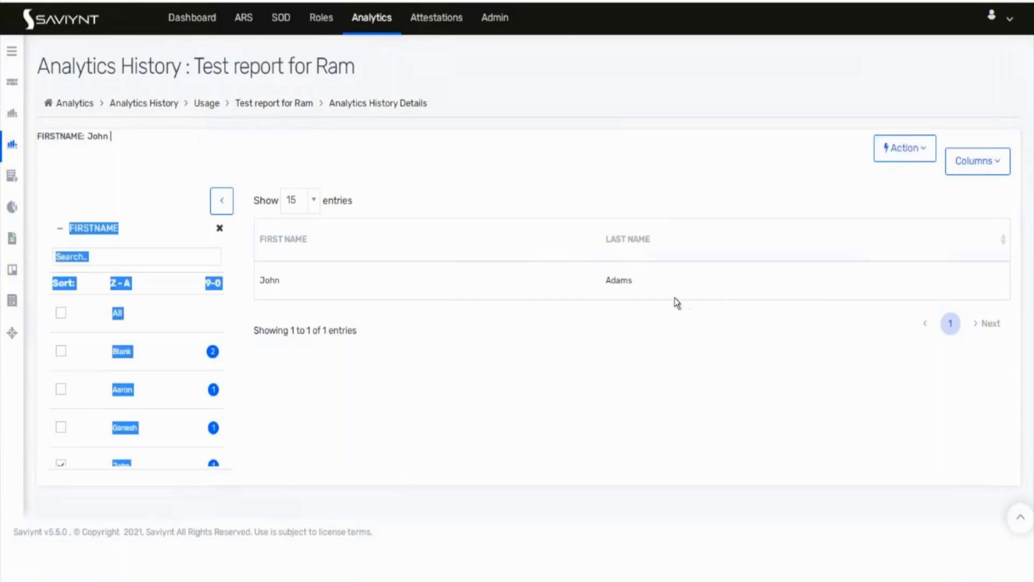
Step: Export John's results as CSV and view the file in Notepad
left_click(919, 157)
left_click(879, 223)
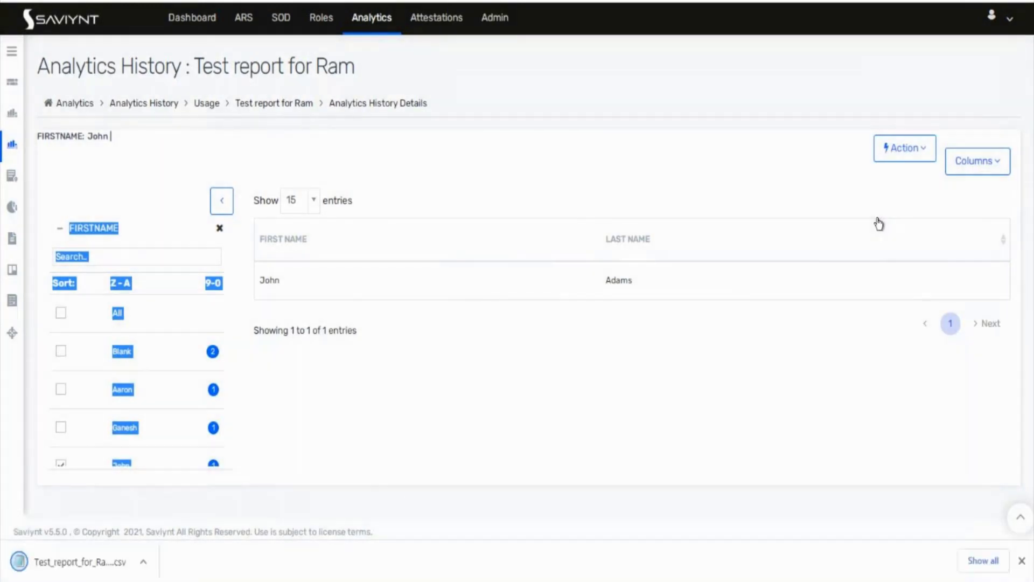
left_click(56, 567)
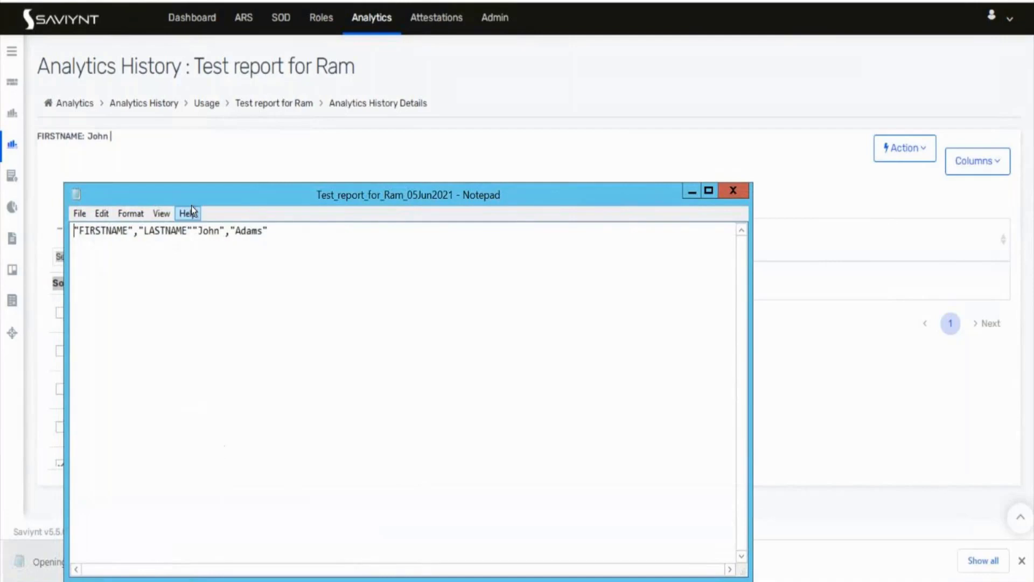
left_click(693, 191)
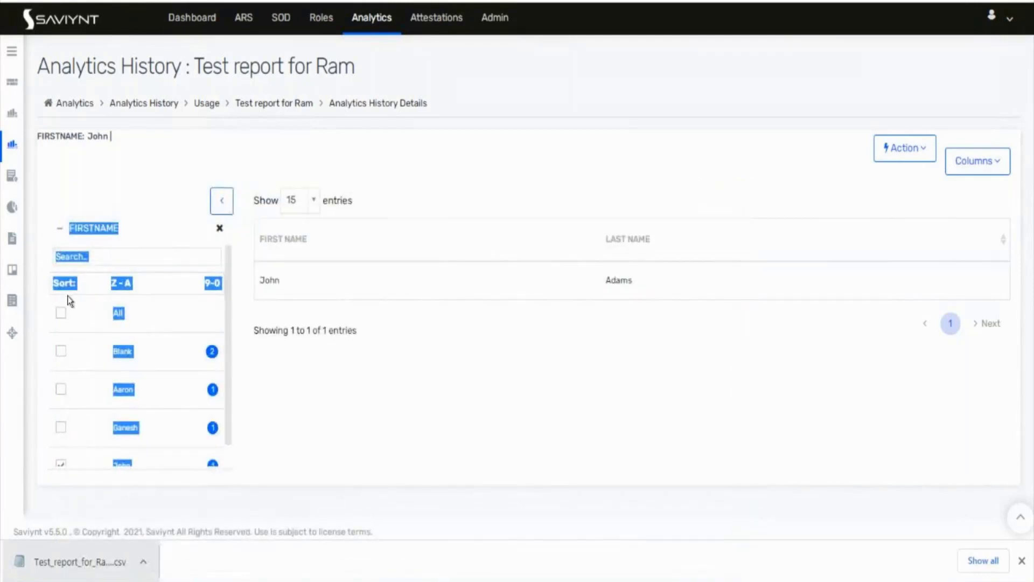
Step: Include all first names, export all five results as CSV, view it, then return to the analytics list
left_click(61, 313)
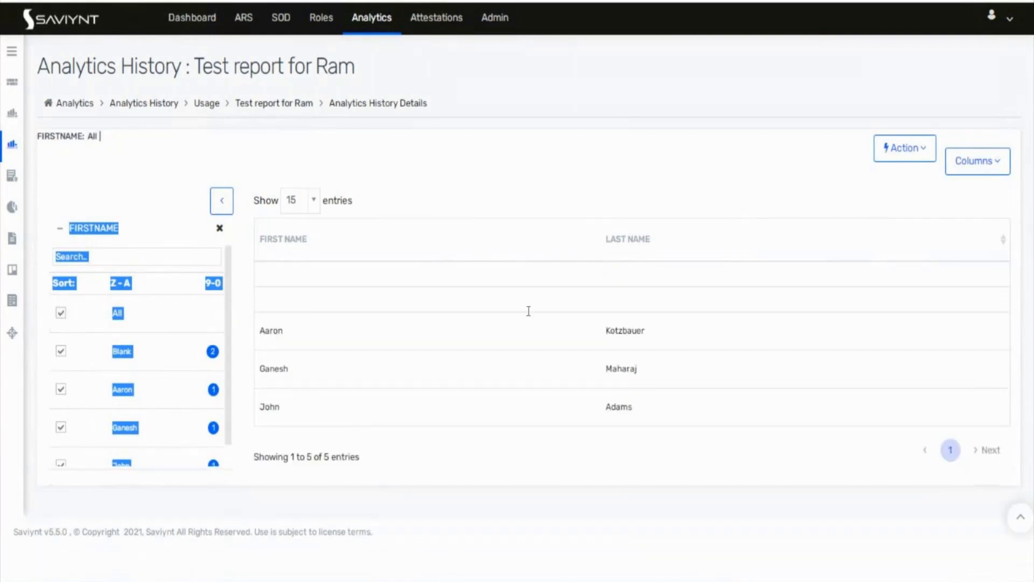
left_click(892, 158)
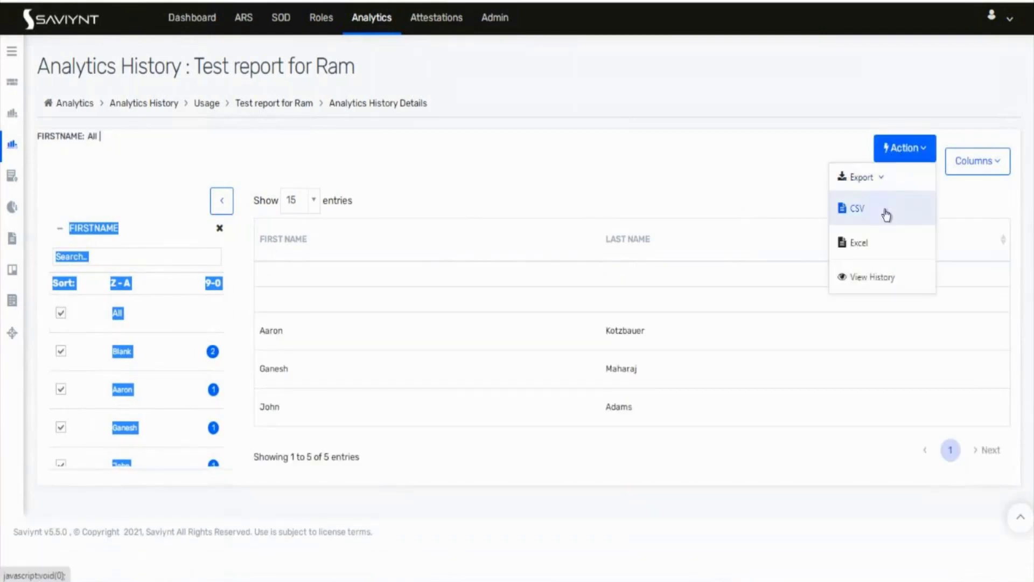
left_click(886, 215)
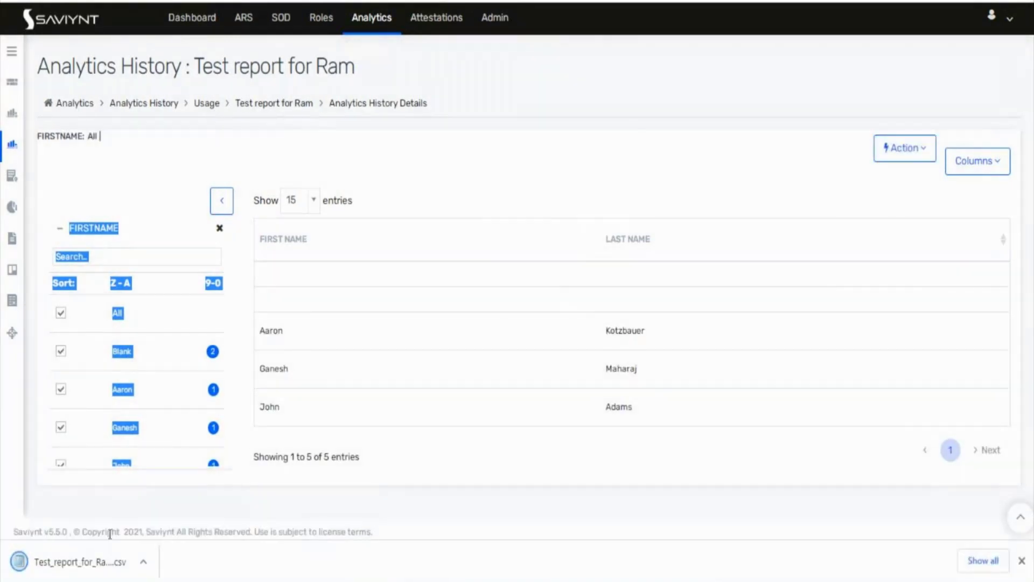
left_click(105, 560)
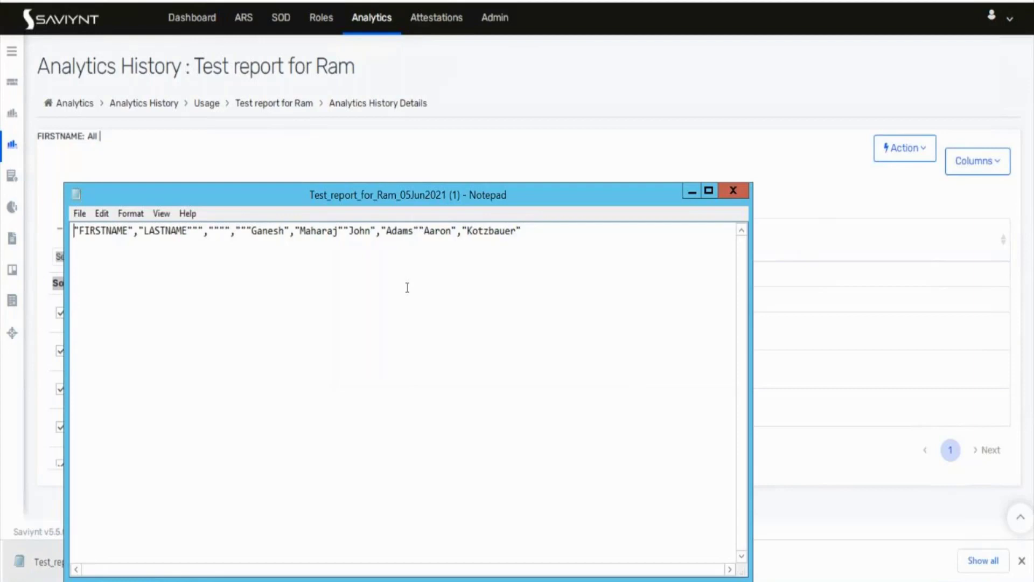
left_click(690, 191)
left_click(168, 188)
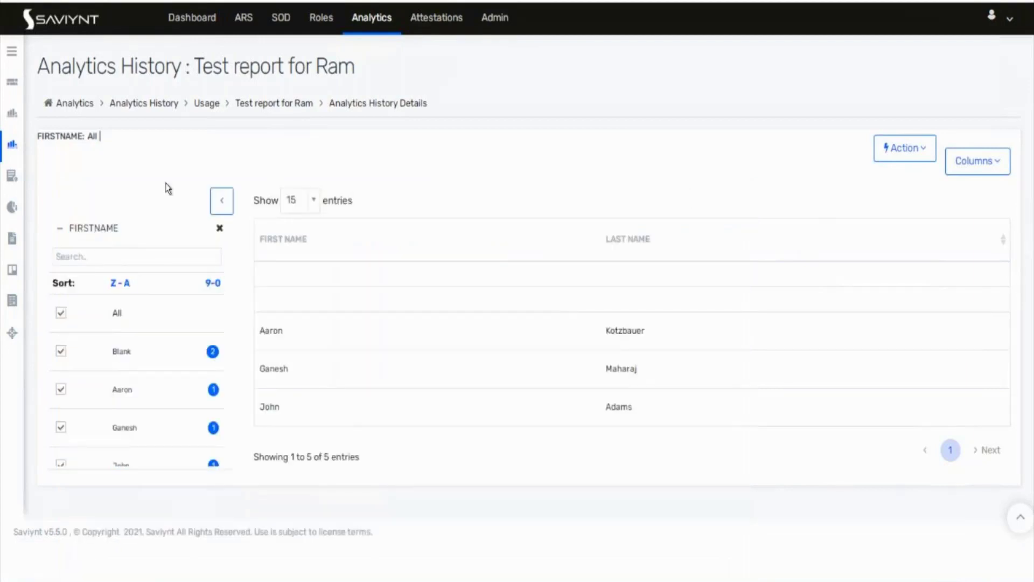
left_click(382, 21)
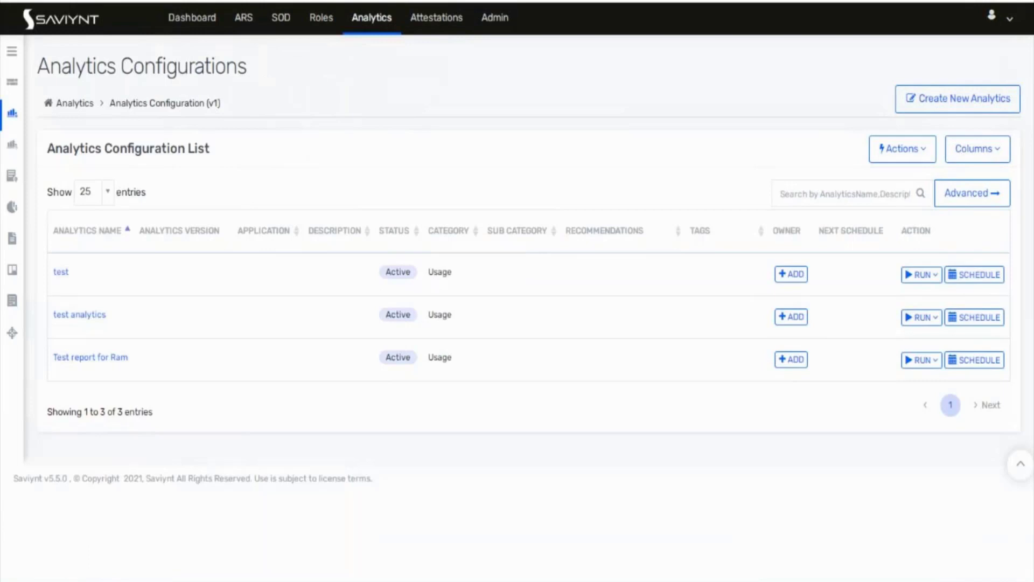
Step: Look over the Test report for Ram configuration details and go back to the list
left_click(888, 158)
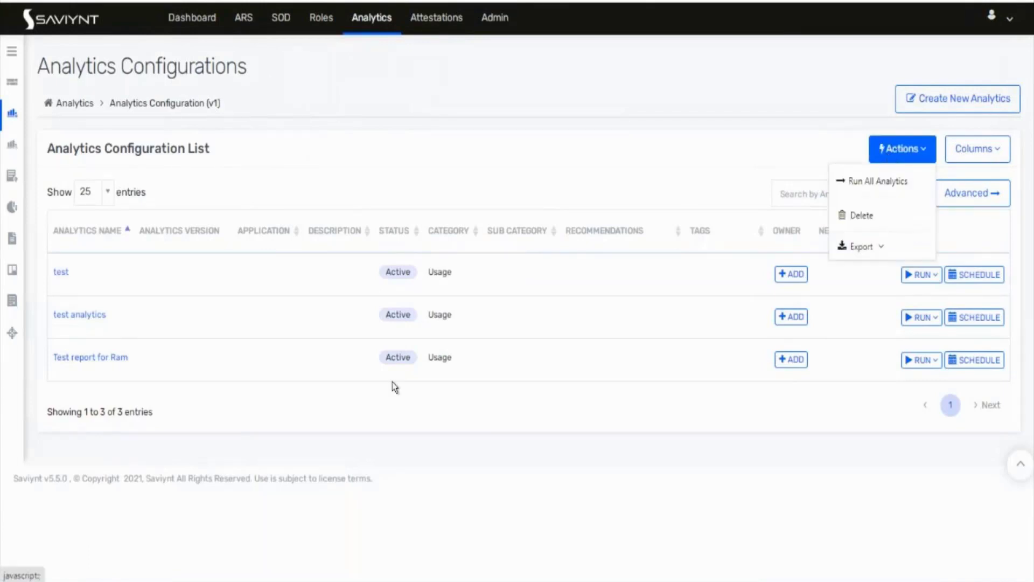
left_click(90, 359)
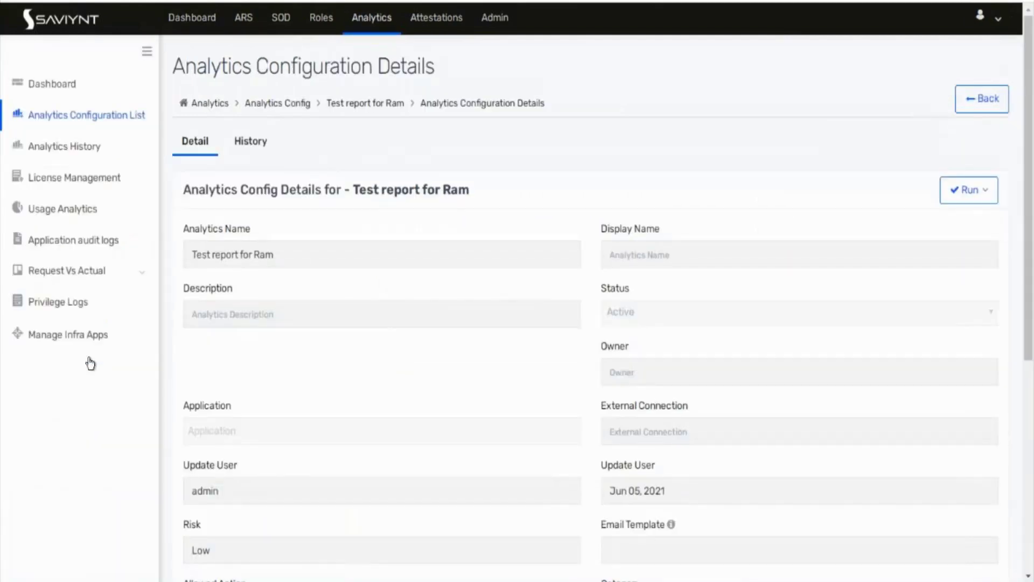
scroll(348, 454, "down", 1)
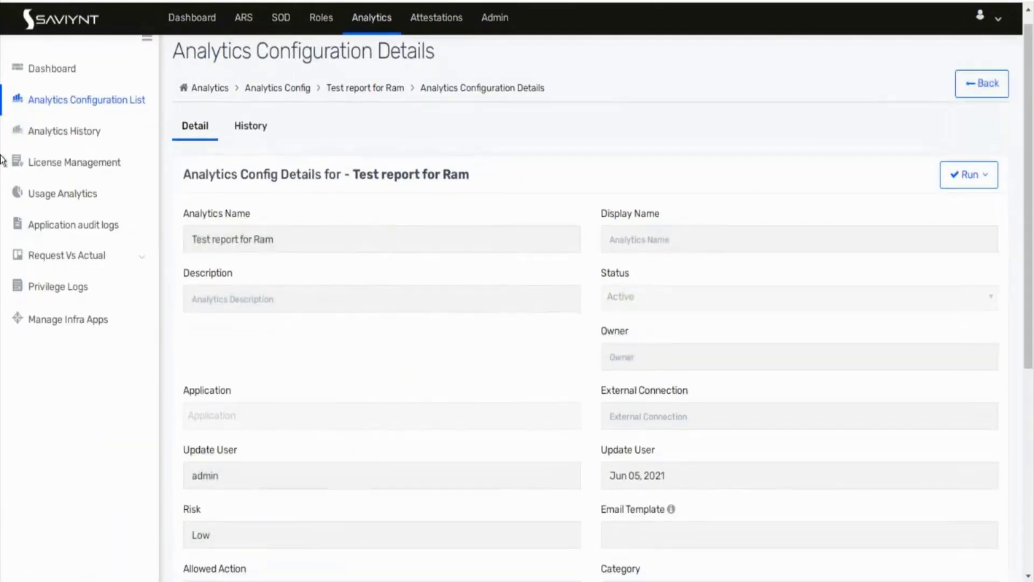
scroll(546, 144, "up", 1)
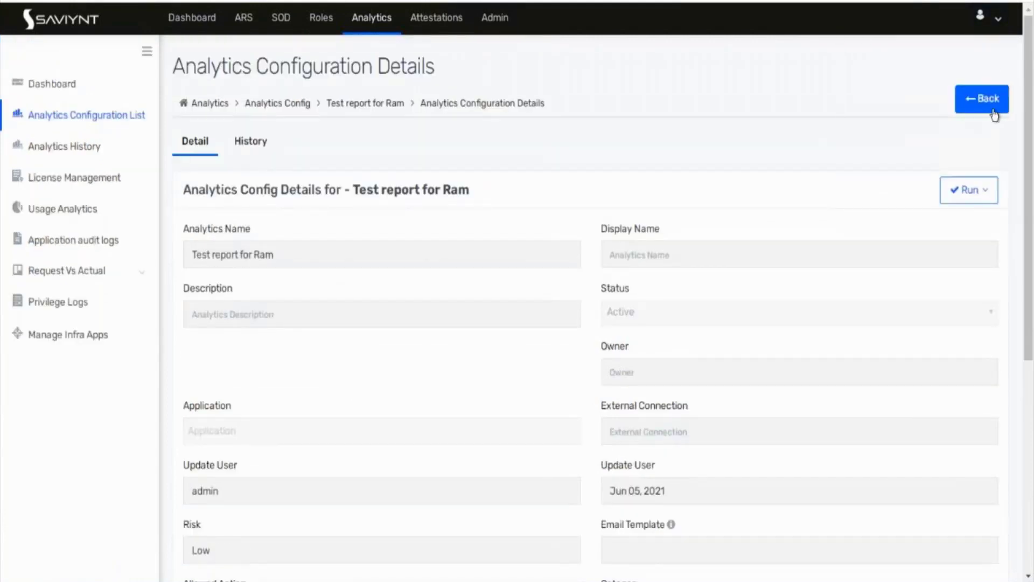
left_click(993, 110)
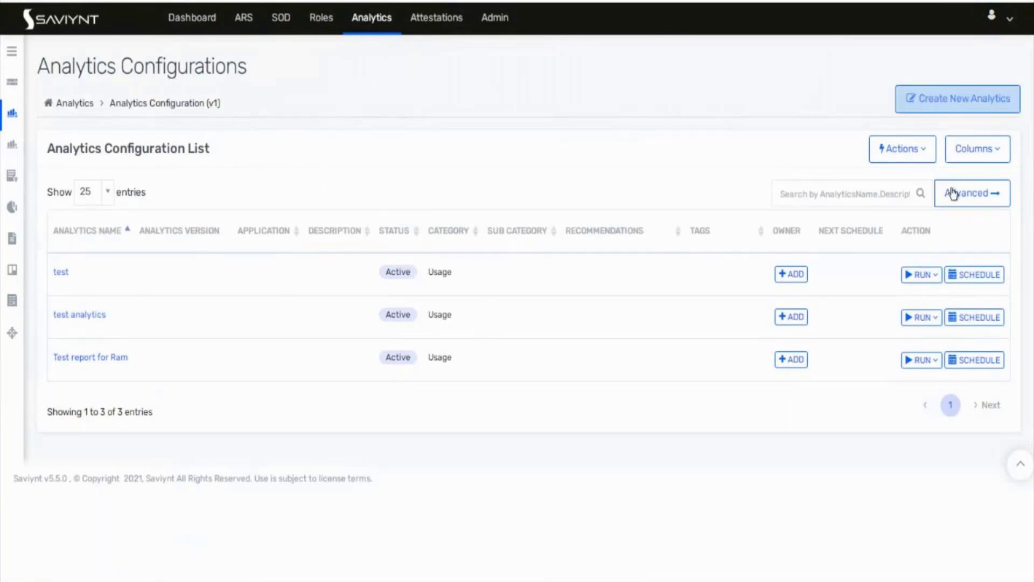
Step: Start a new SQL-query analytics and open its Category list
left_click(927, 105)
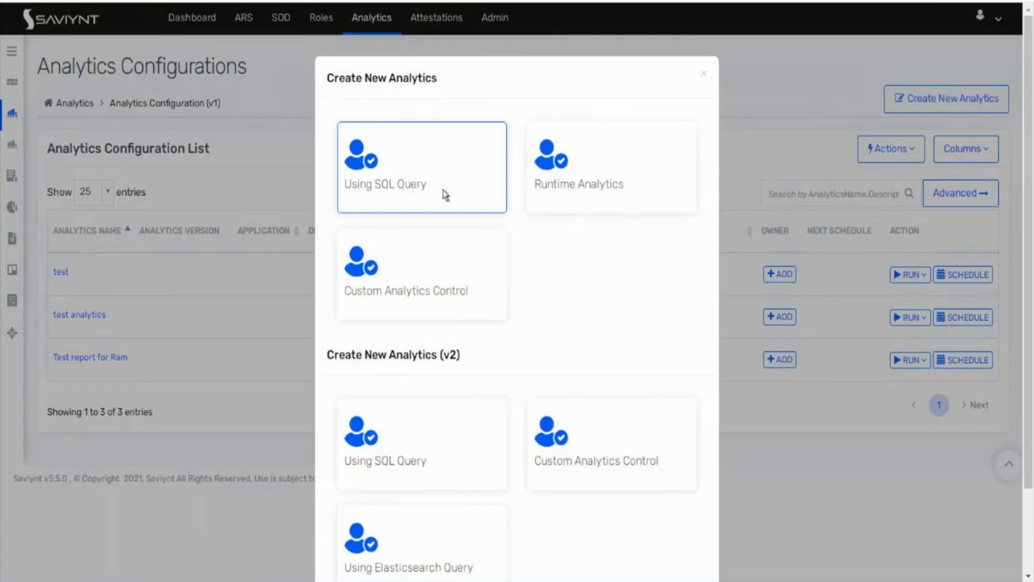
left_click(443, 189)
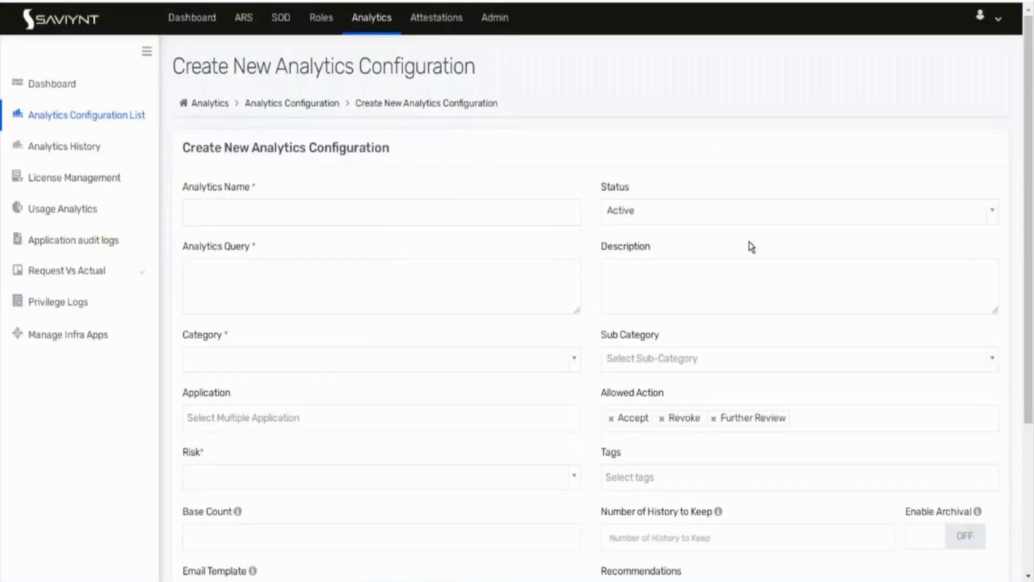
left_click(359, 294)
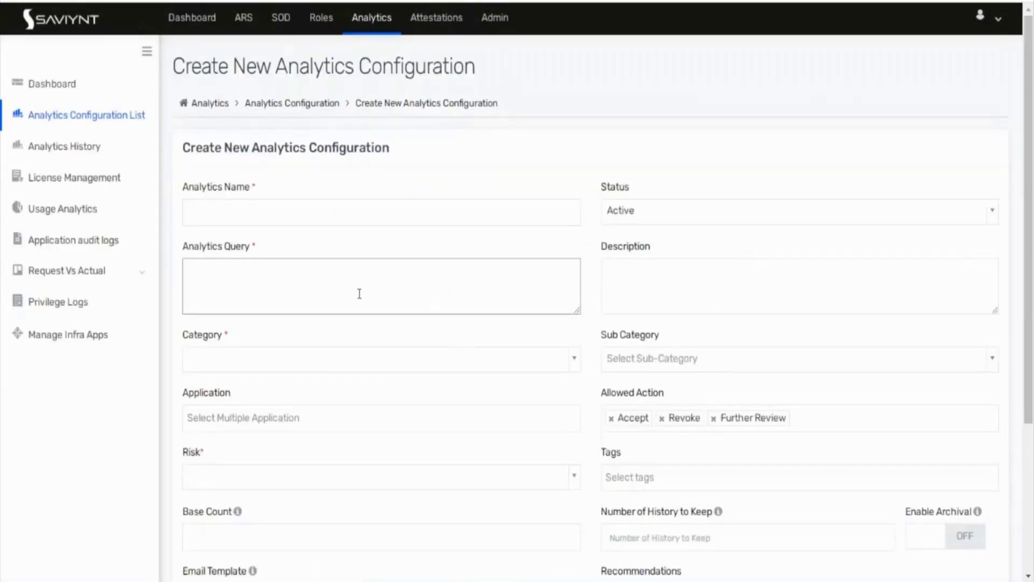
left_click(662, 296)
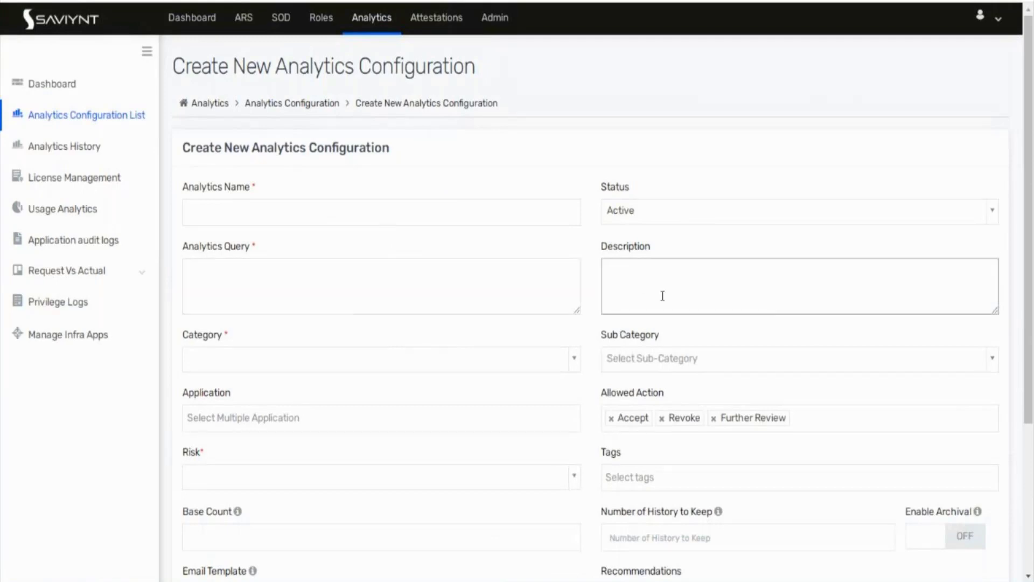
left_click(456, 369)
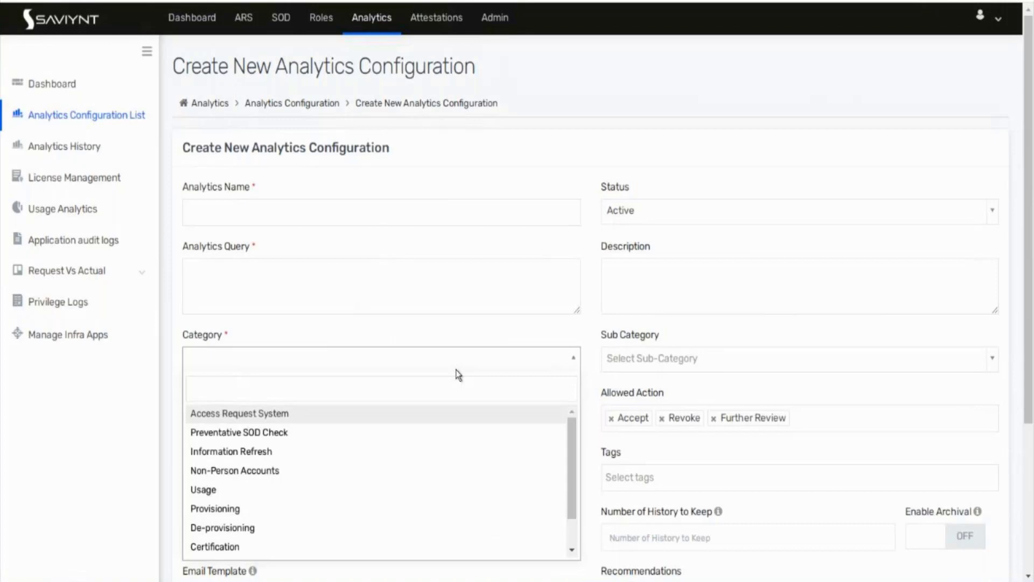
Step: Set the category to Certification, briefly searching the Application list for 'fin' without selecting
left_click(226, 547)
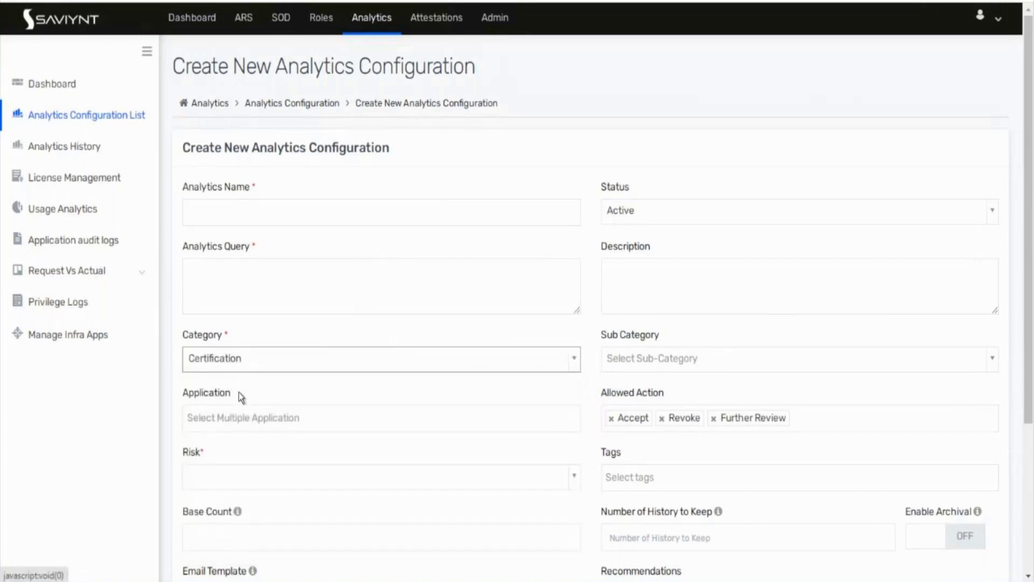
left_click(300, 287)
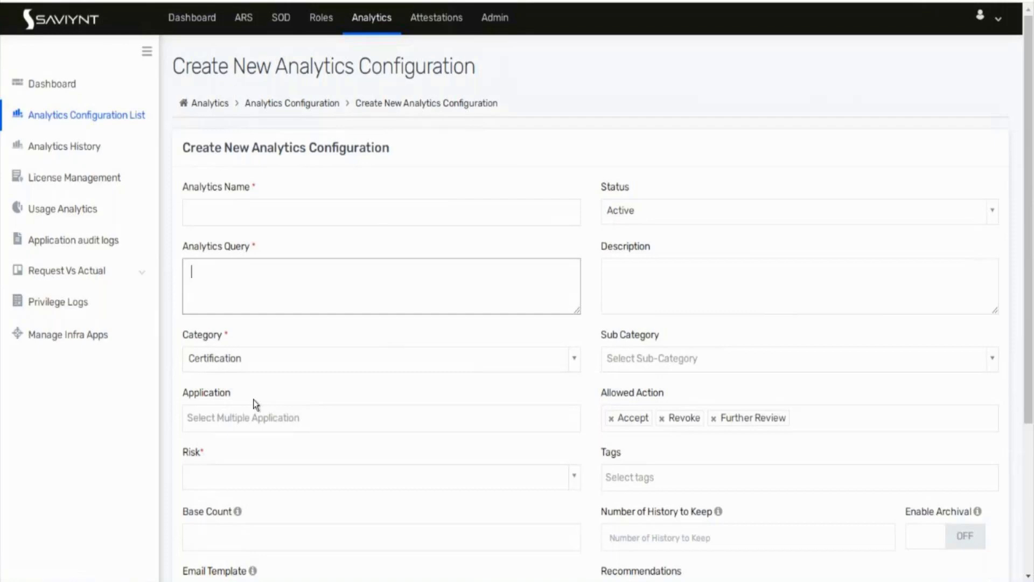
scroll(253, 399, "down", 1)
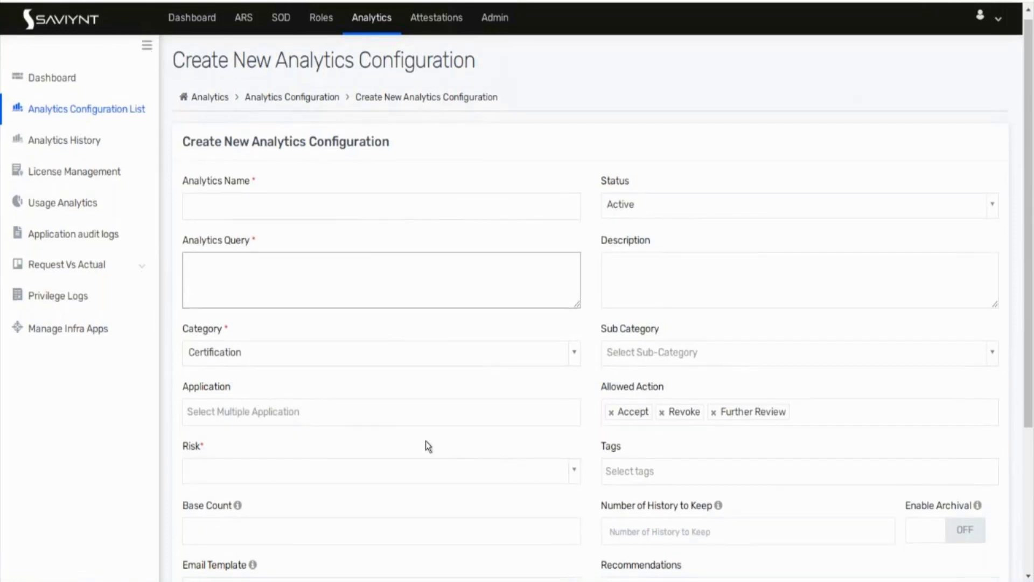
scroll(428, 446, "down", 3)
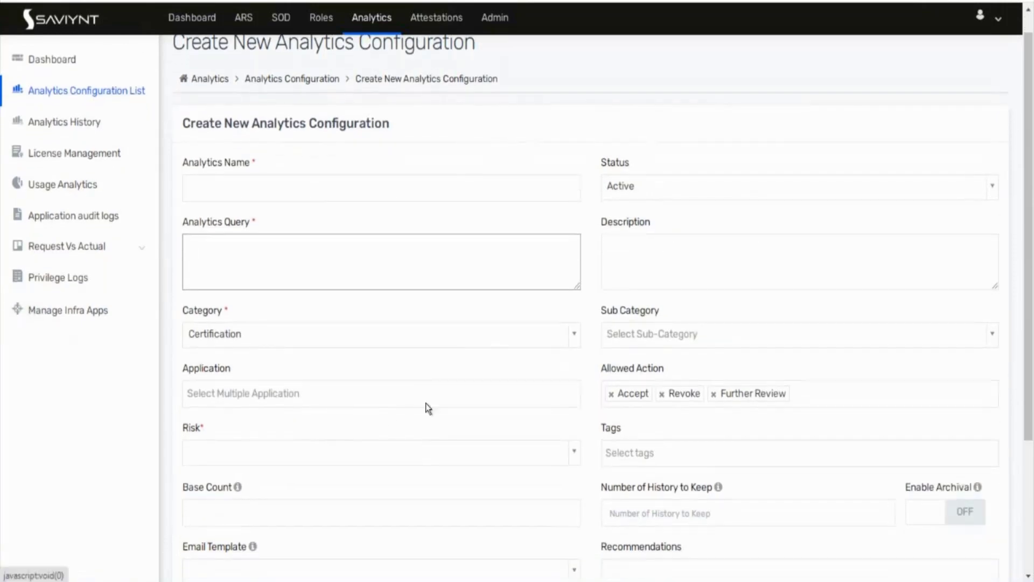
left_click(421, 379)
left_click(416, 392)
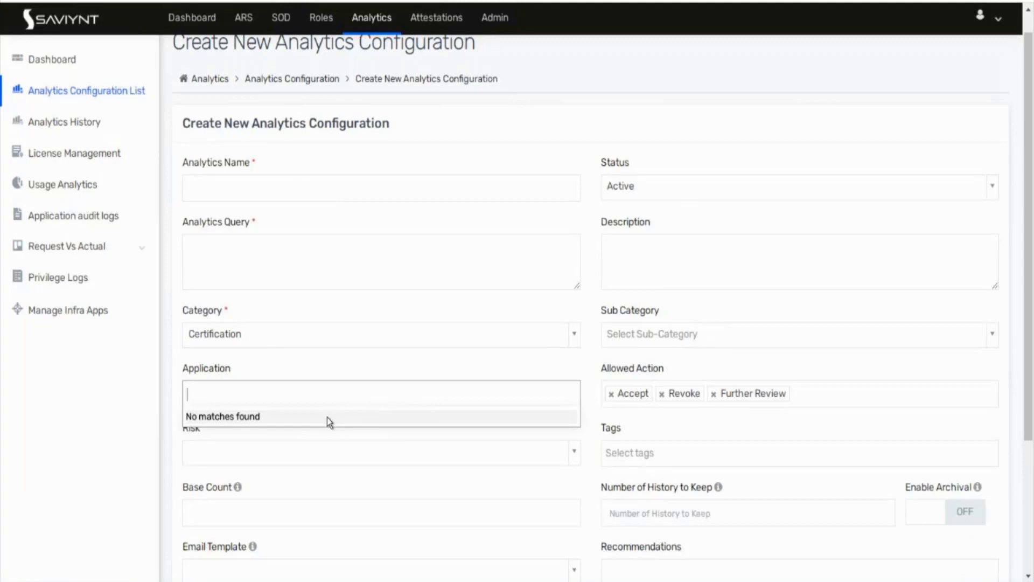
type("fin")
key("BackSpace")
key("BackSpace")
key("BackSpace")
key("Escape")
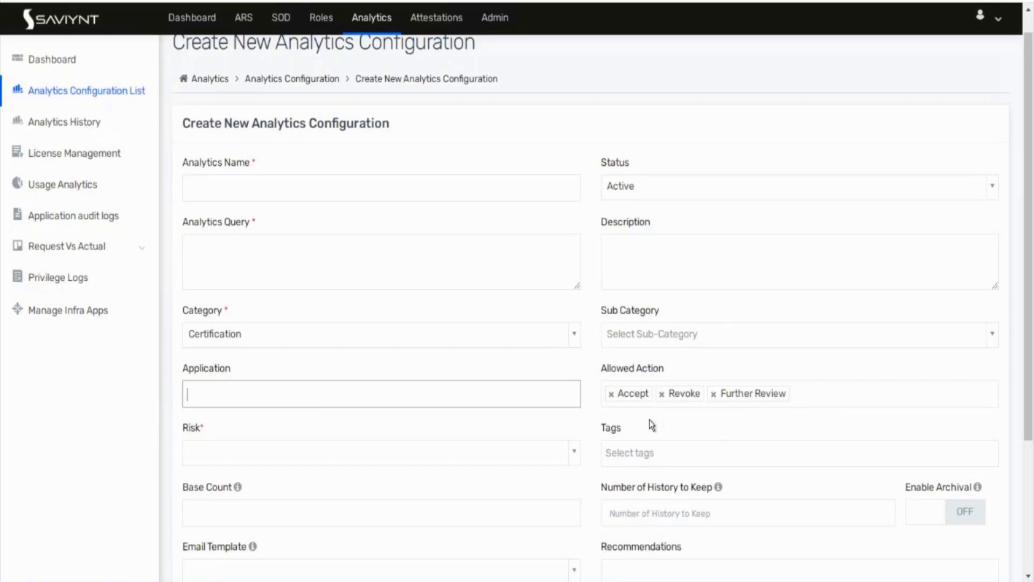
Step: Name the analytics 'testqweqwe' and enter the query 'select firstname from users limit desc 10;'
left_click(52, 379)
left_click(280, 190)
type("test")
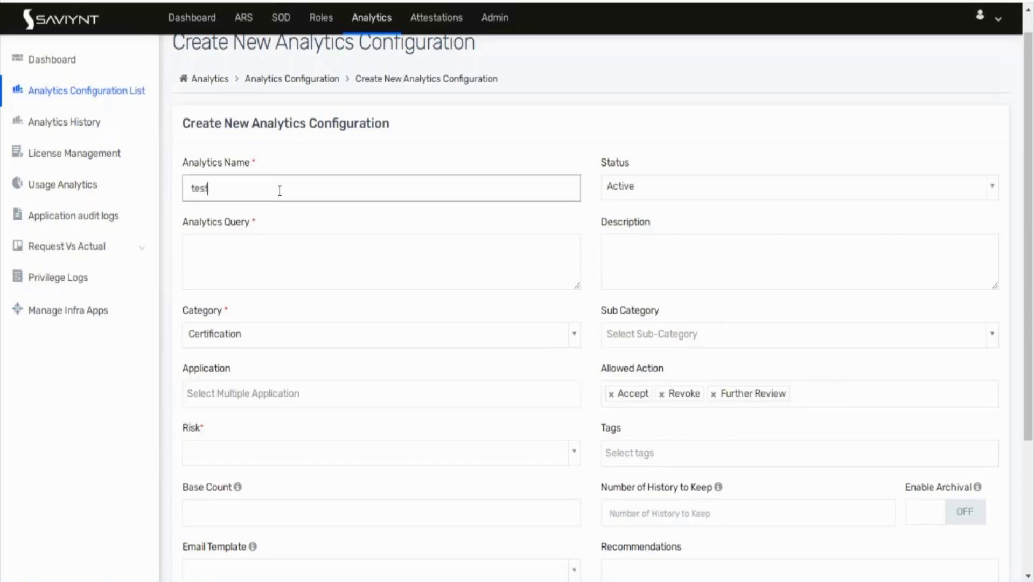
type("qweqwe")
left_click(261, 267)
type("select")
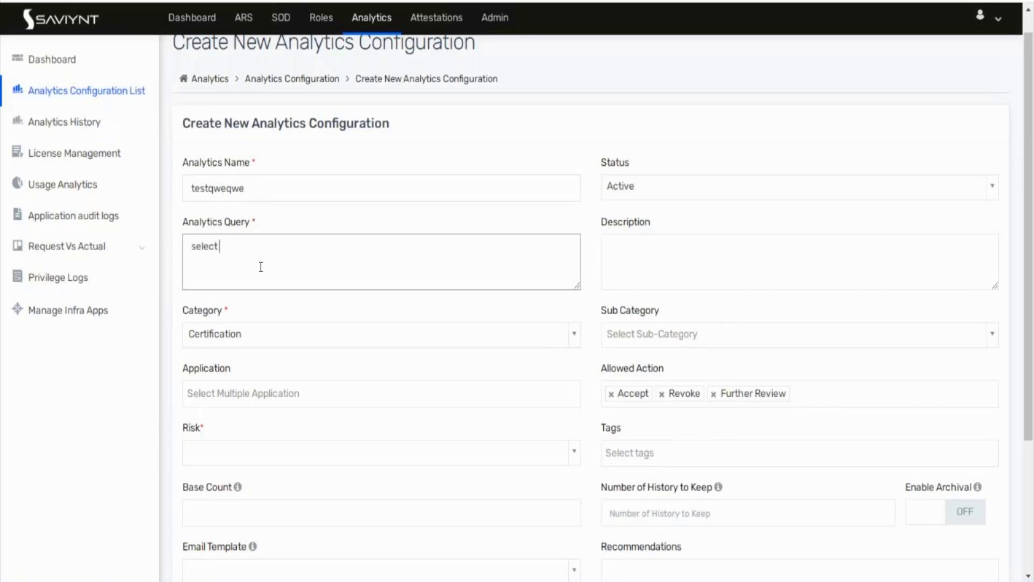
type(" firname,")
key("BackSpace")
key("BackSpace")
key("BackSpace")
key("BackSpace")
key("BackSpace")
key("BackSpace")
key("BackSpace")
type("irstname from users where")
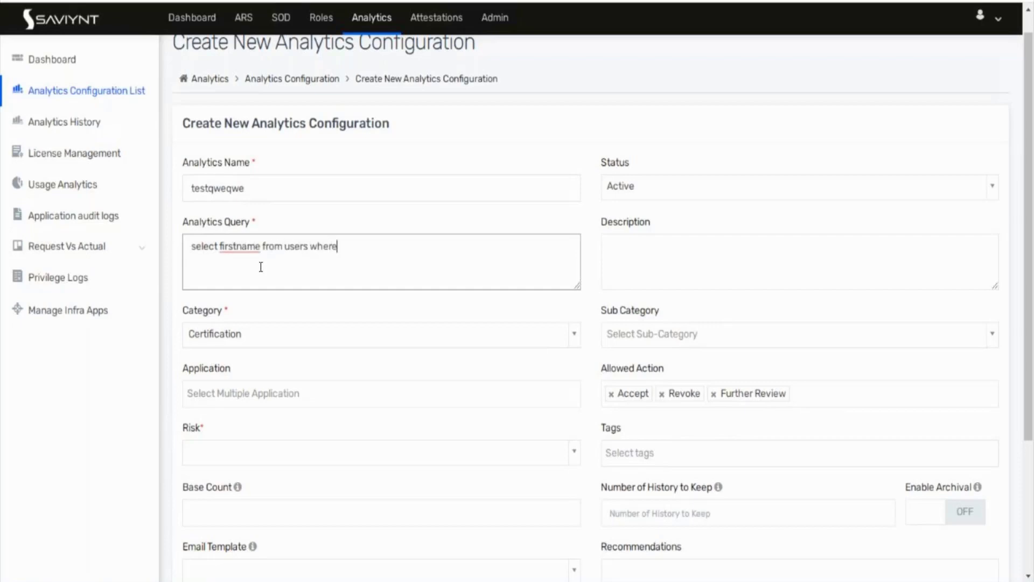
key("BackSpace")
key("BackSpace")
key("BackSpace")
key("BackSpace")
key("BackSpace")
type("limit desc 10;")
Step: Set the analytics risk level to Low
left_click(253, 447)
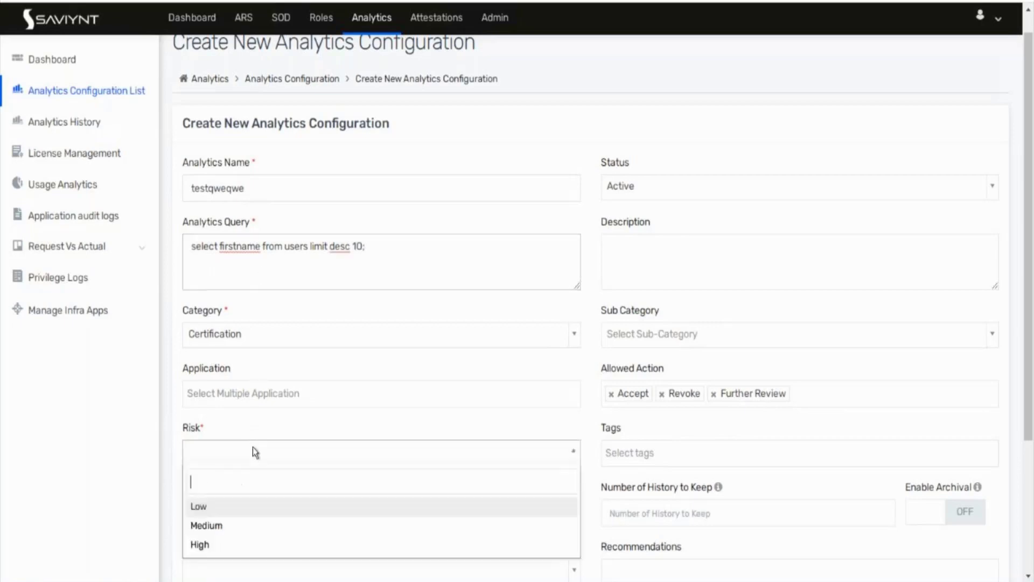
left_click(226, 509)
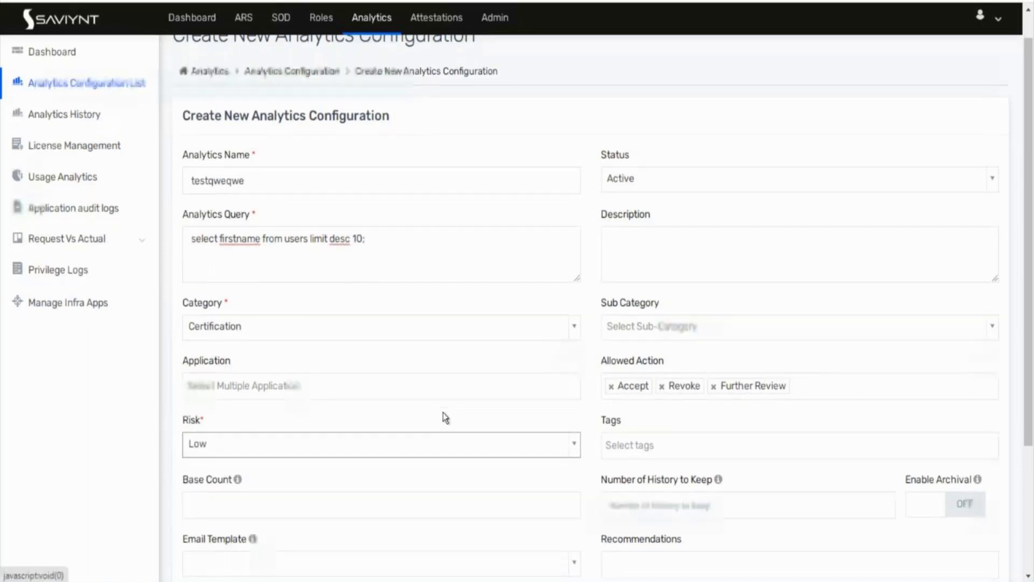
scroll(443, 412, "down", 2)
scroll(592, 447, "down", 2)
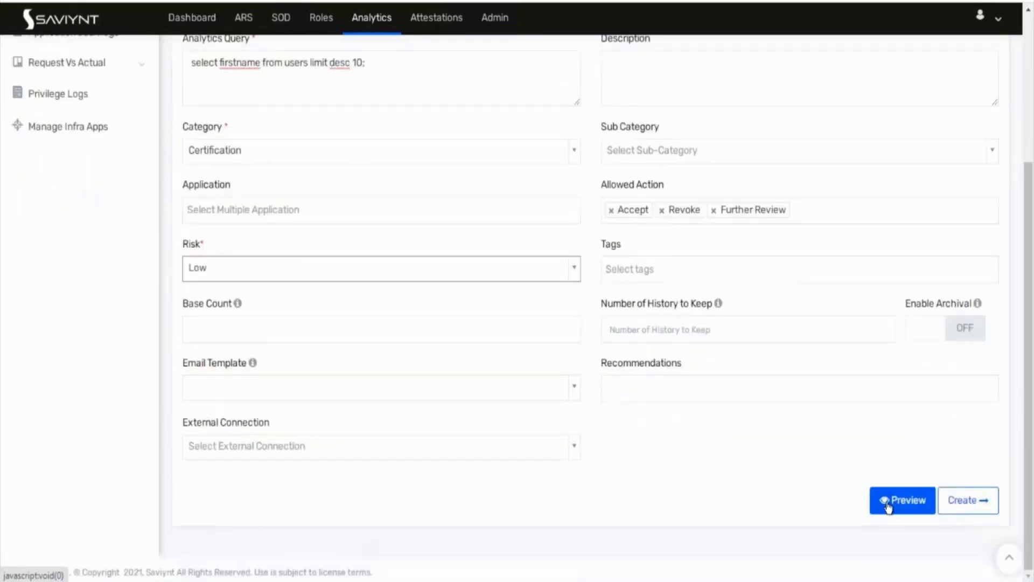
Step: Preview the query results, then delete 'desc' from the query
left_click(887, 506)
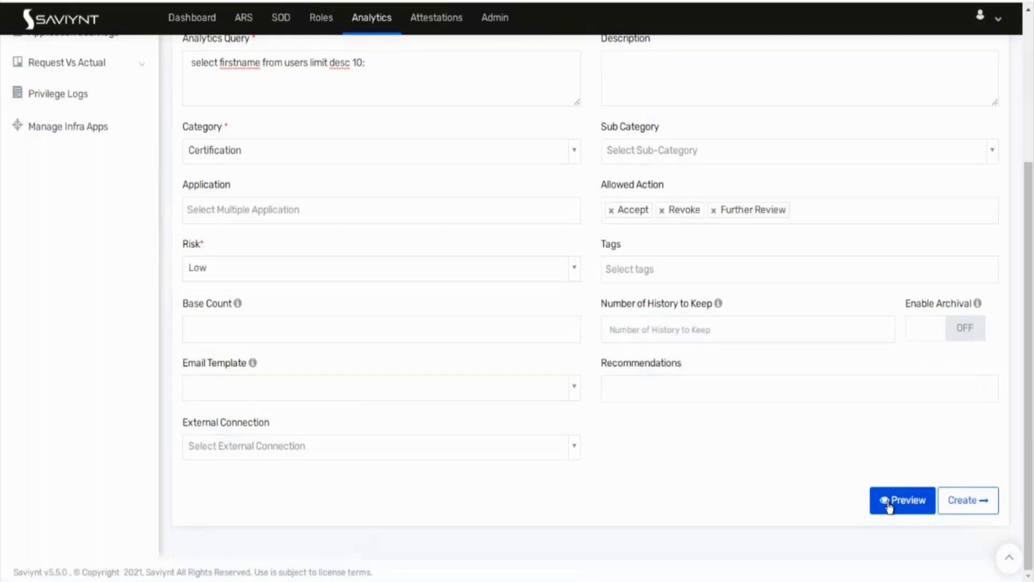
double_click(337, 62)
key("BackSpace")
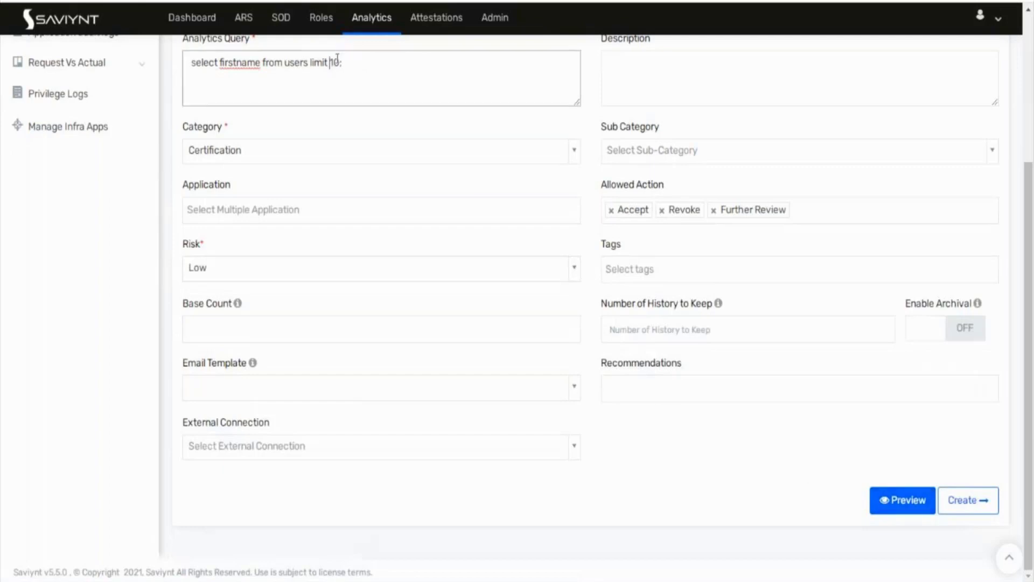
Step: Preview the returned first names, then create testqweqwe with the FIRSTNAME field type
left_click(877, 511)
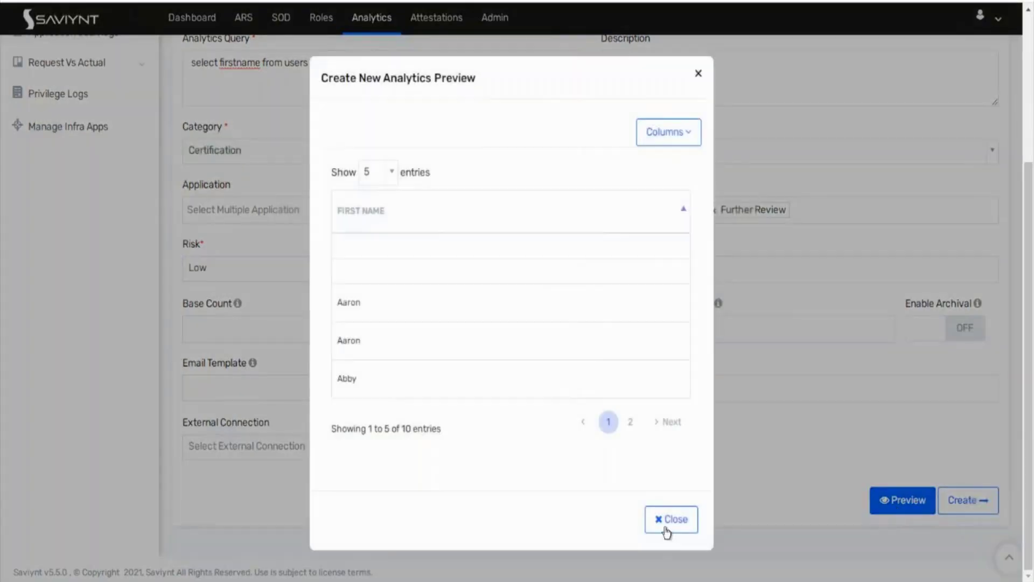
left_click(667, 531)
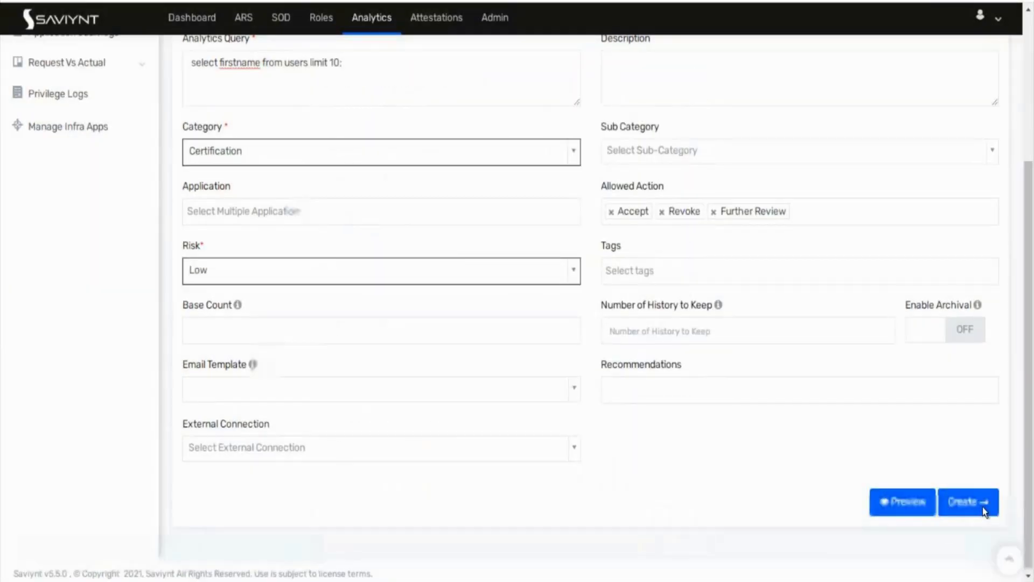
left_click(982, 507)
left_click(605, 467)
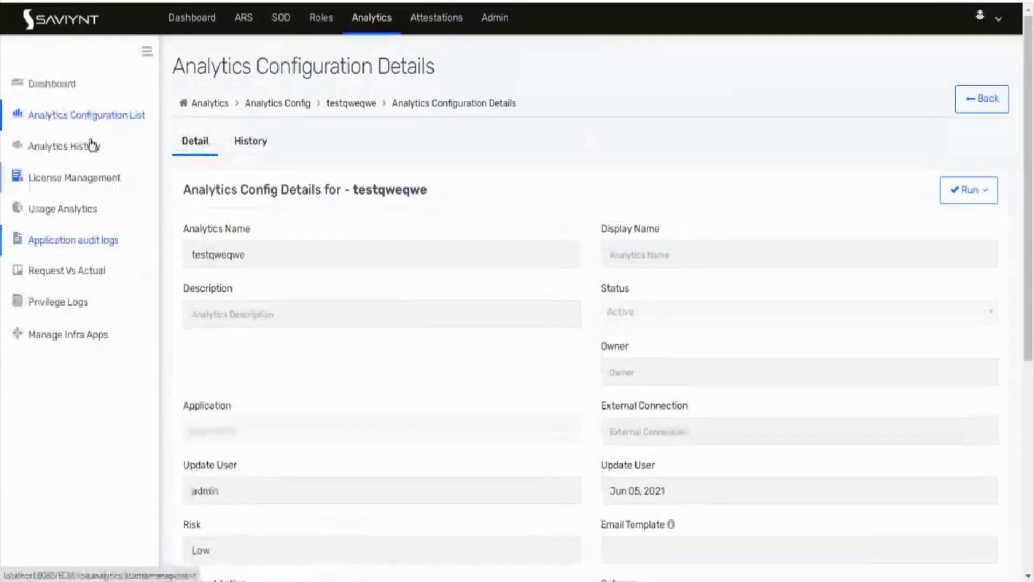
Step: Run testqweqwe now from the Analytics Configuration List and open Analytics History
left_click(74, 139)
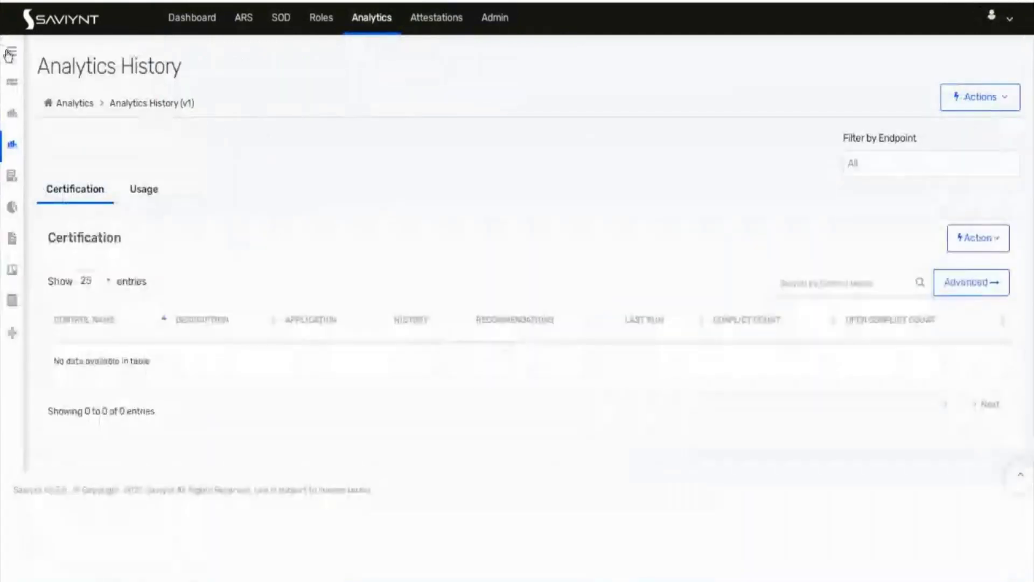
left_click(12, 51)
left_click(74, 122)
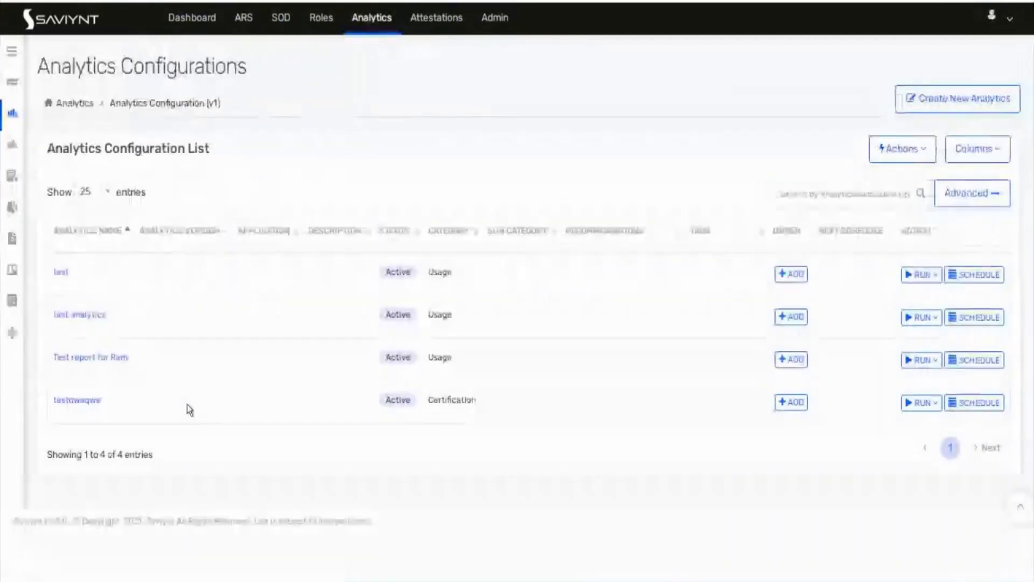
left_click(930, 406)
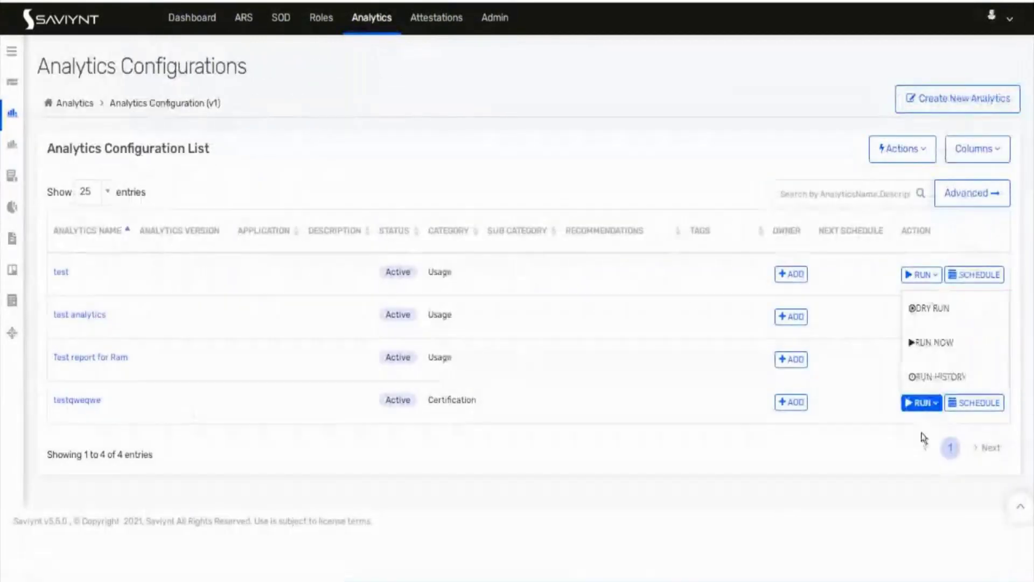
left_click(924, 342)
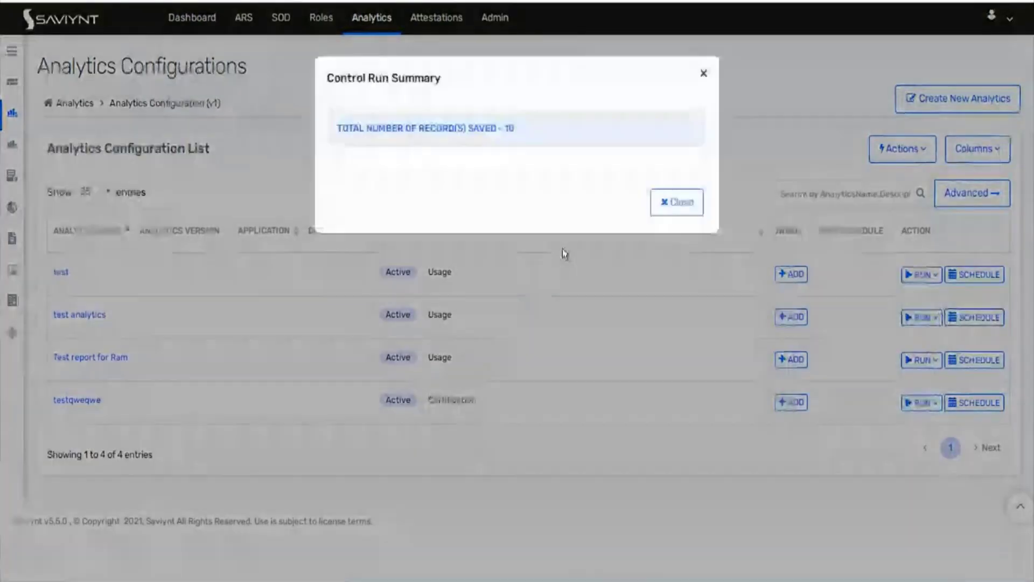
left_click(675, 219)
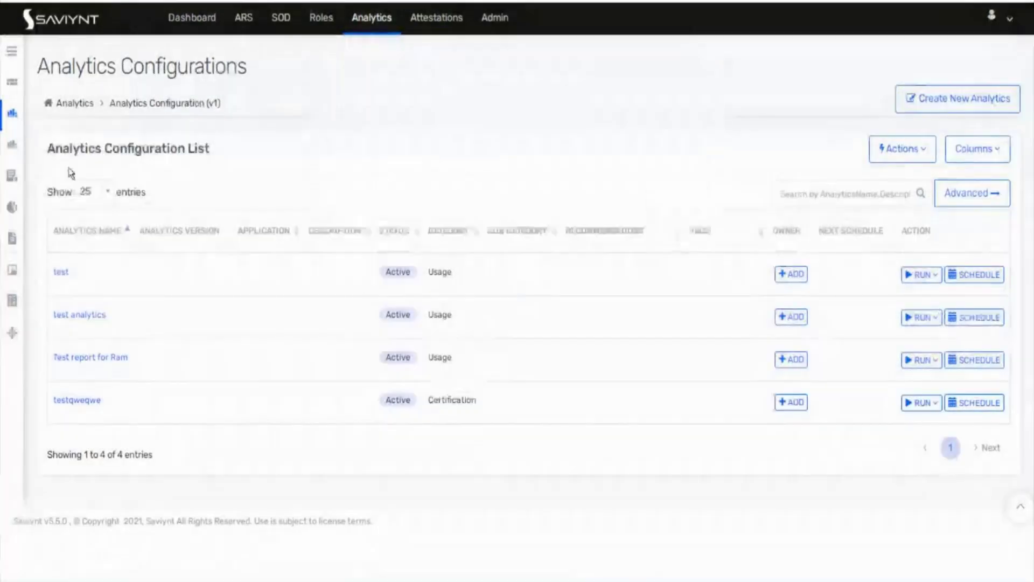
left_click(6, 145)
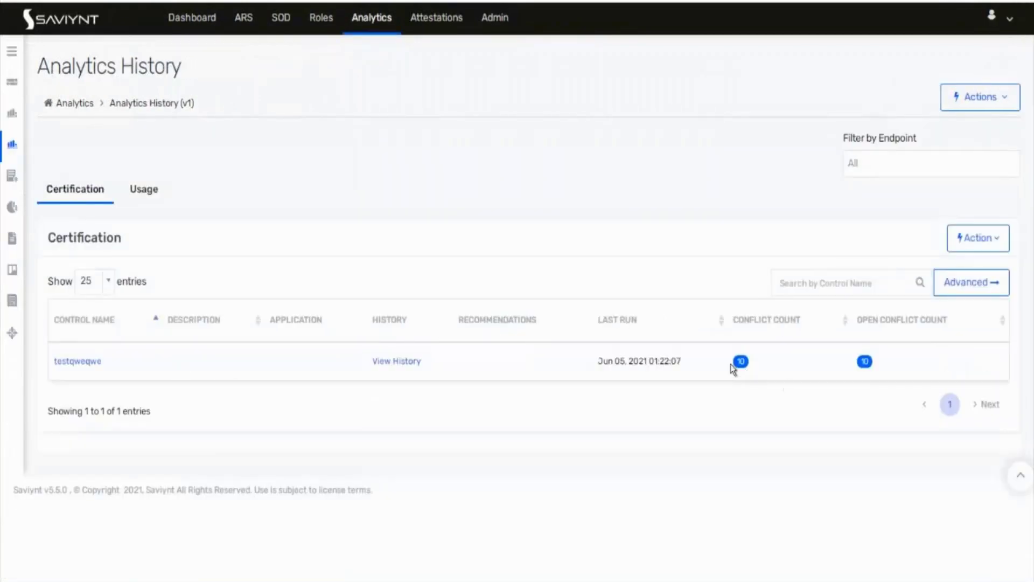
Step: Open testqweqwe's run history and its 10 open conflicts
left_click(397, 361)
scroll(480, 466, "down", 5)
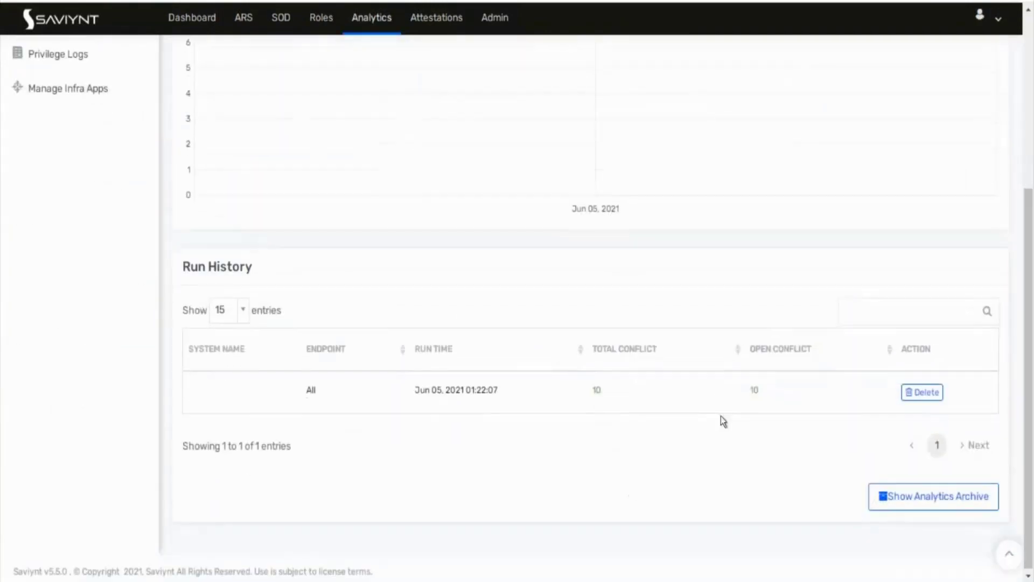
left_click(755, 392)
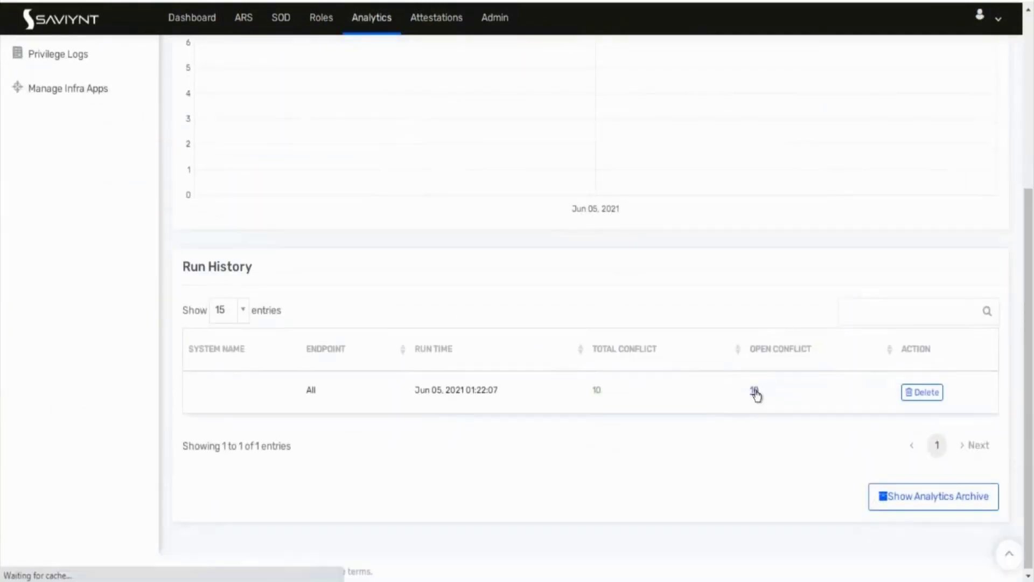
Step: Set the second record's status to Accept, then return to the analytics configuration list
left_click(338, 329)
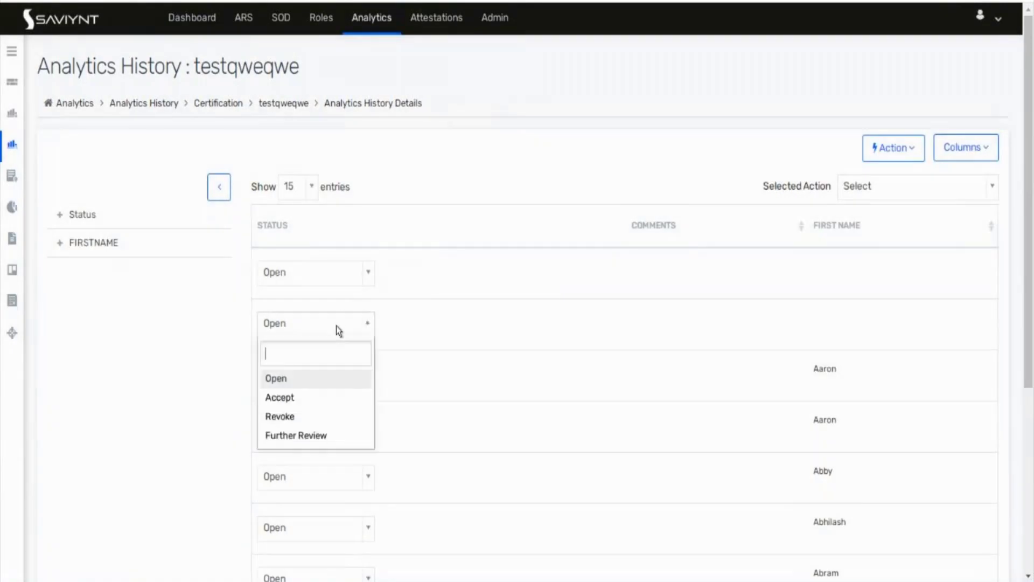
left_click(292, 398)
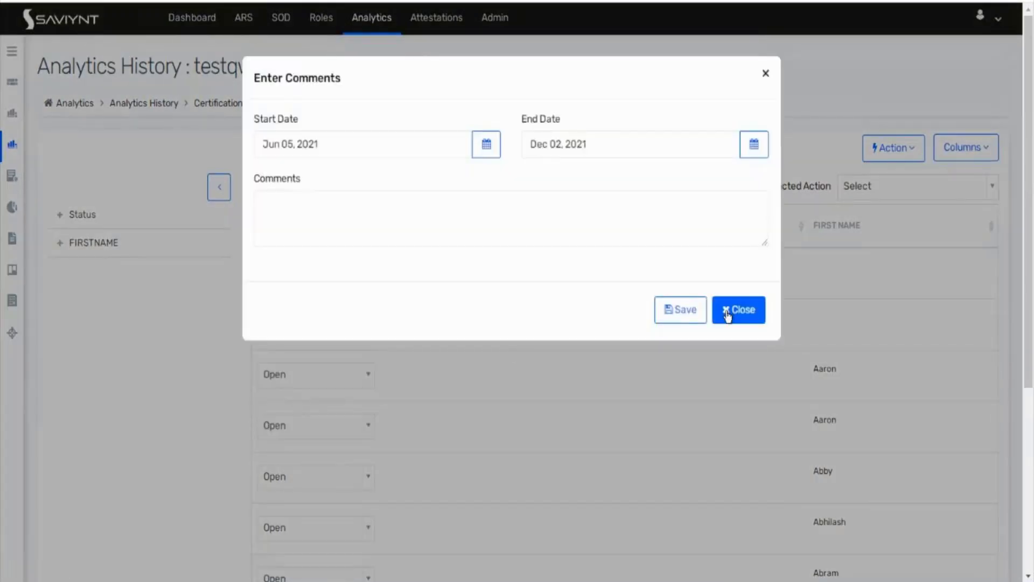
left_click(691, 309)
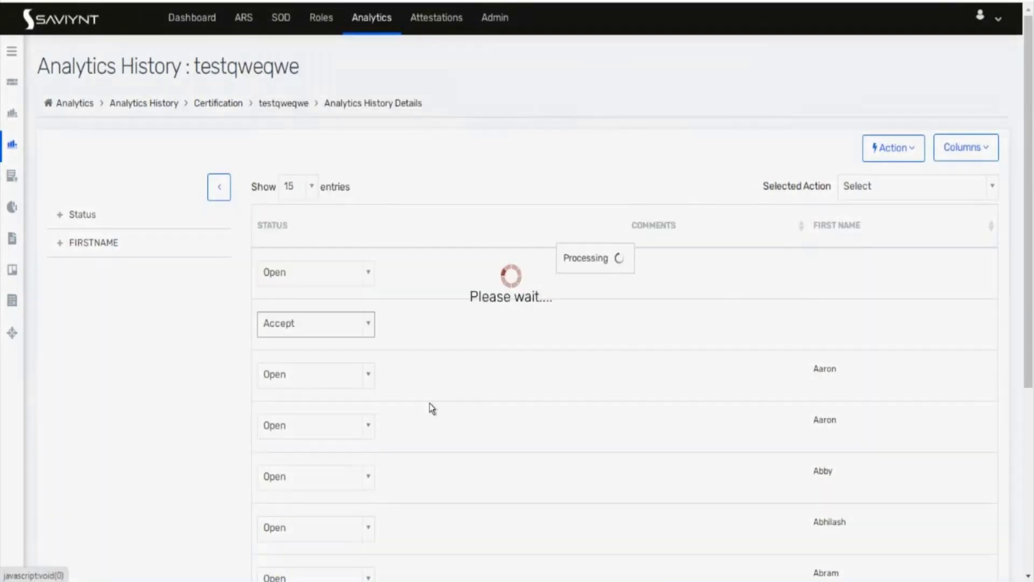
left_click(336, 377)
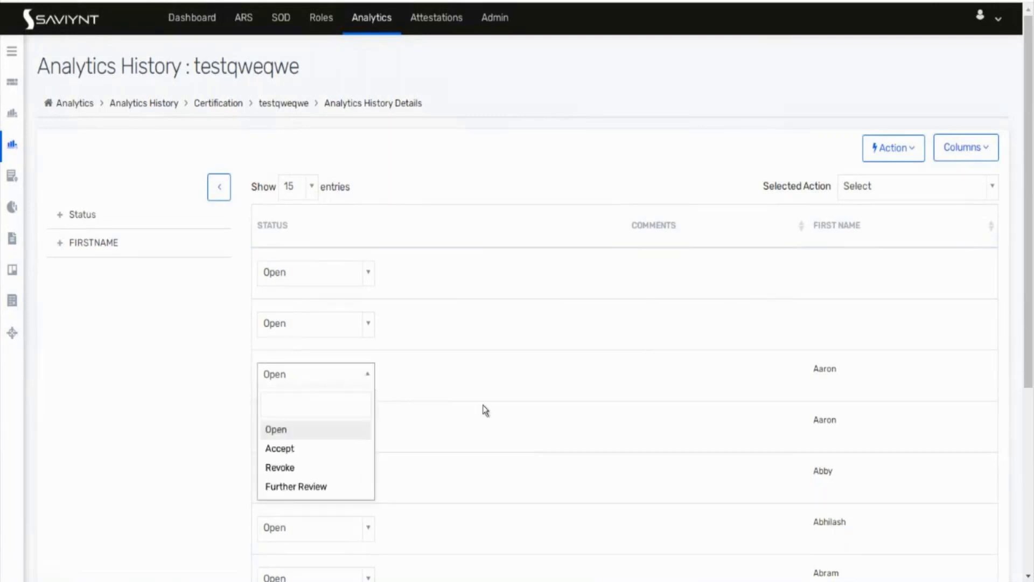
left_click(496, 411)
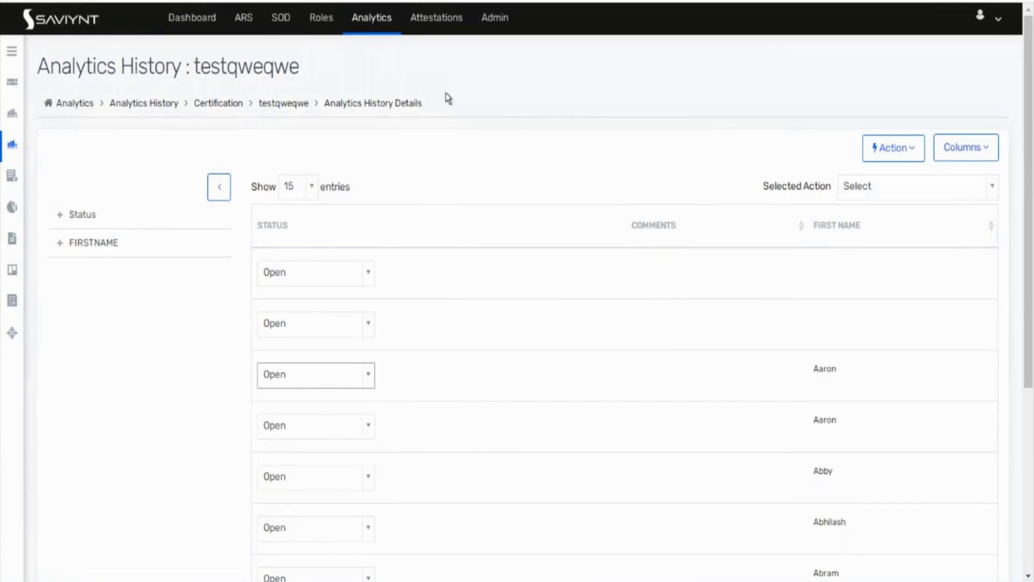
left_click(379, 21)
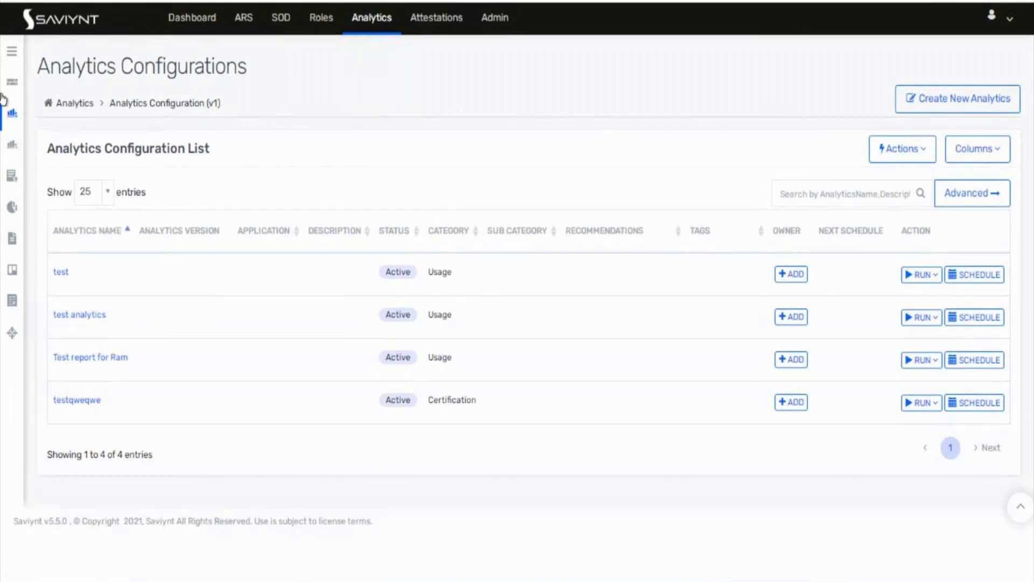
Step: Open the Admin Job Control Panel and expand Policies in the side menu
left_click(12, 52)
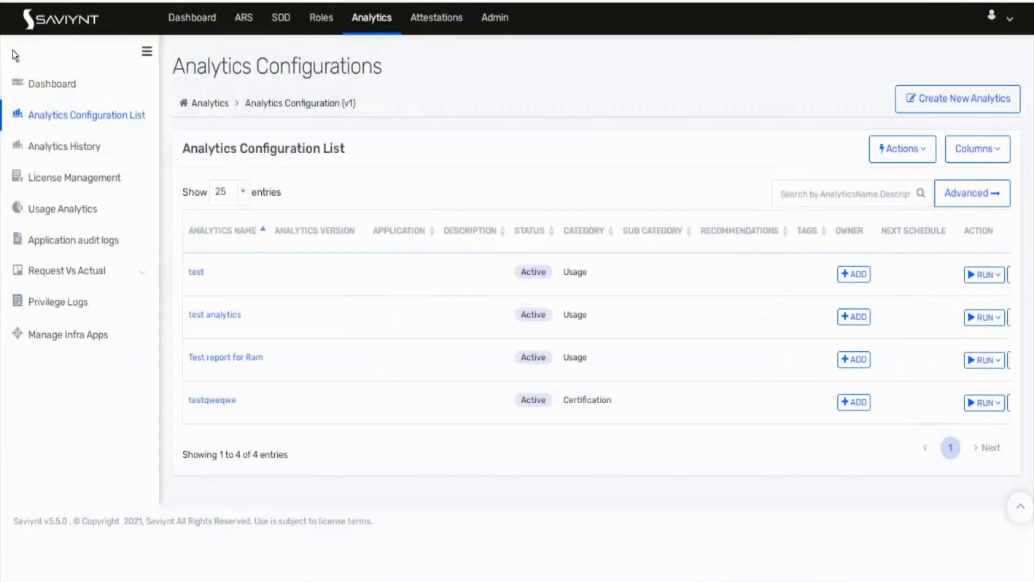
left_click(492, 22)
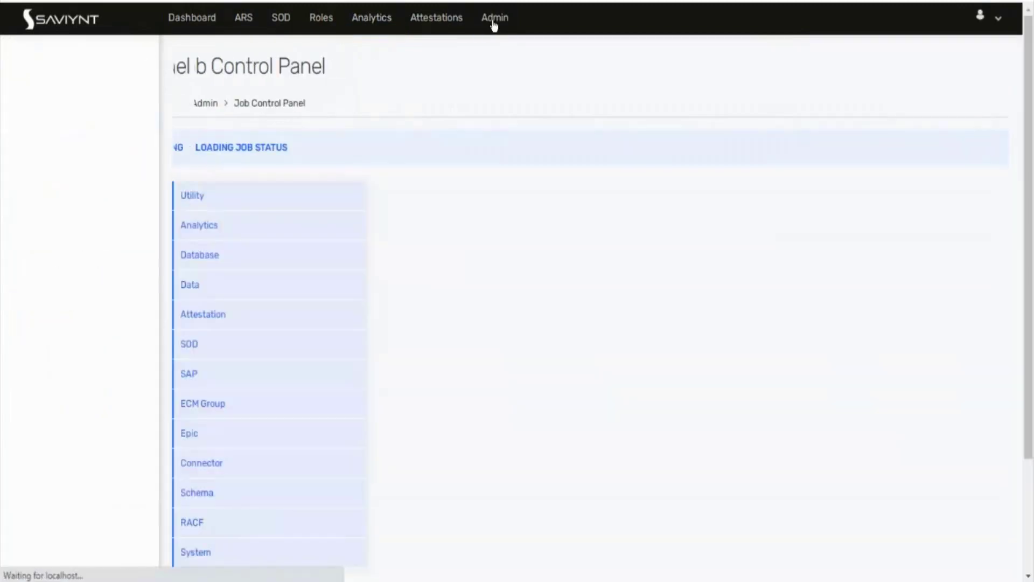
left_click(7, 51)
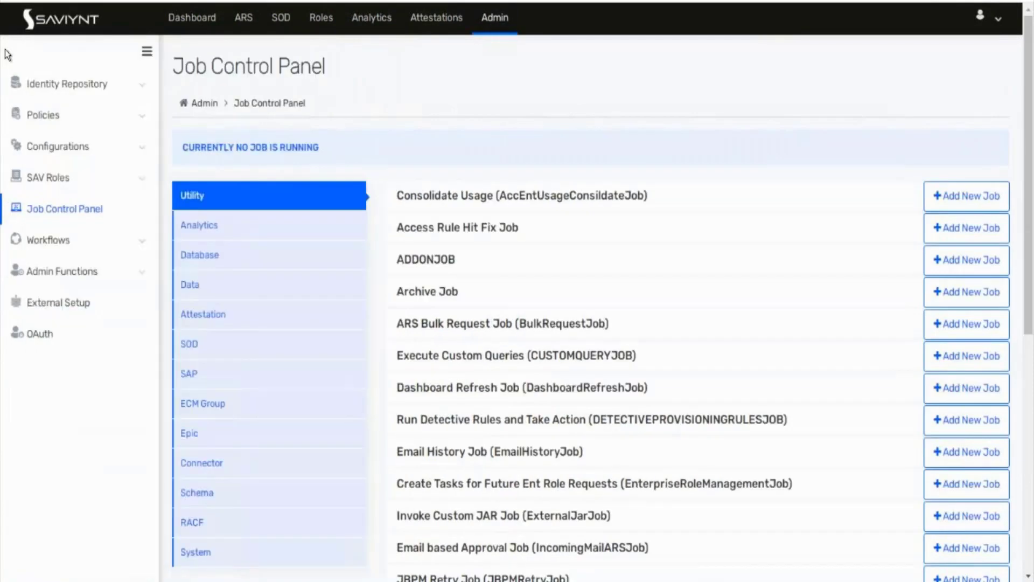
left_click(60, 119)
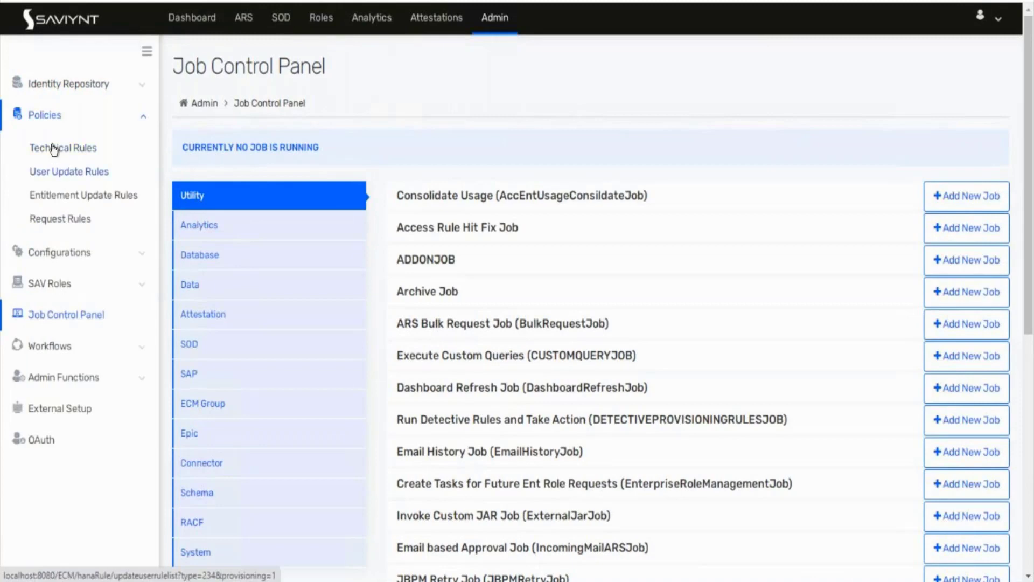